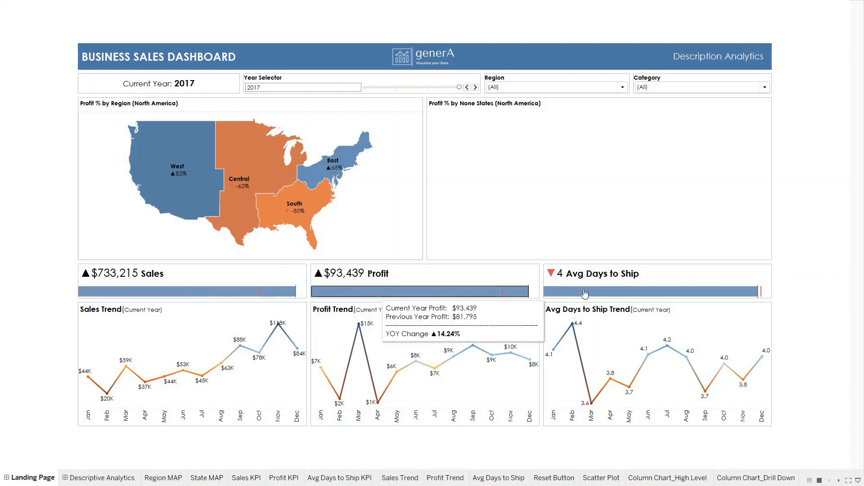
Drill down from the West region on the regional profit map into its individual states.
mouse_move(183, 297)
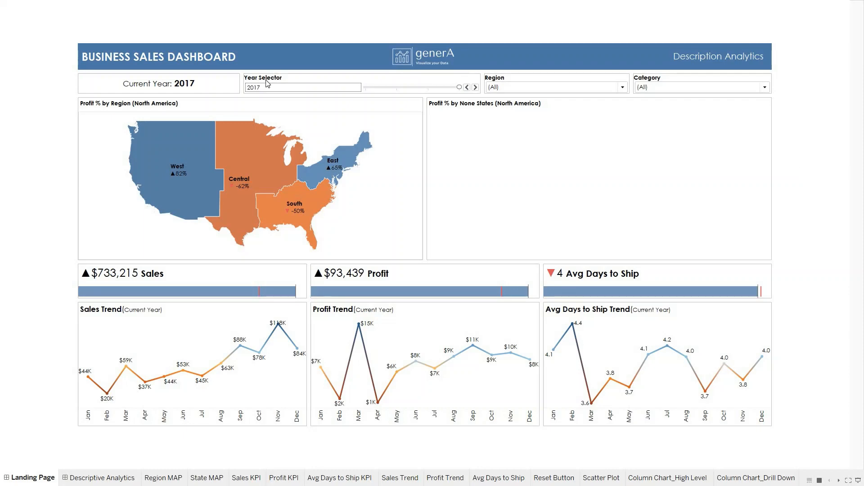
mouse_move(166, 162)
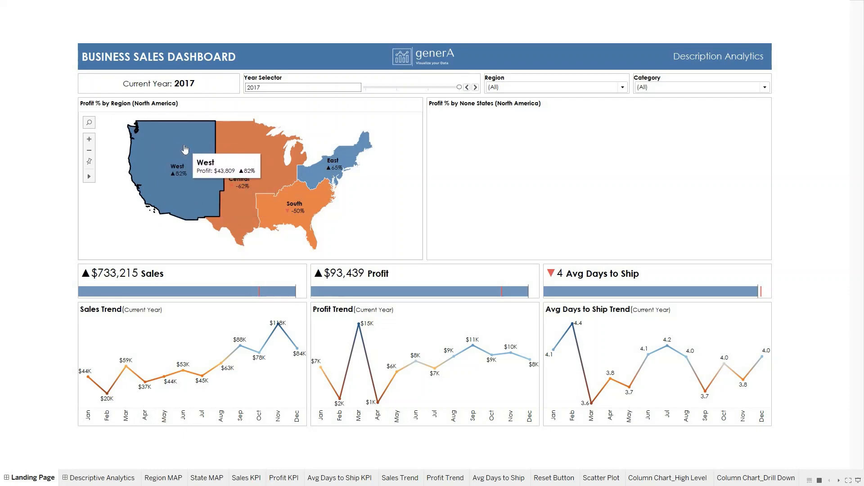
left_click(193, 215)
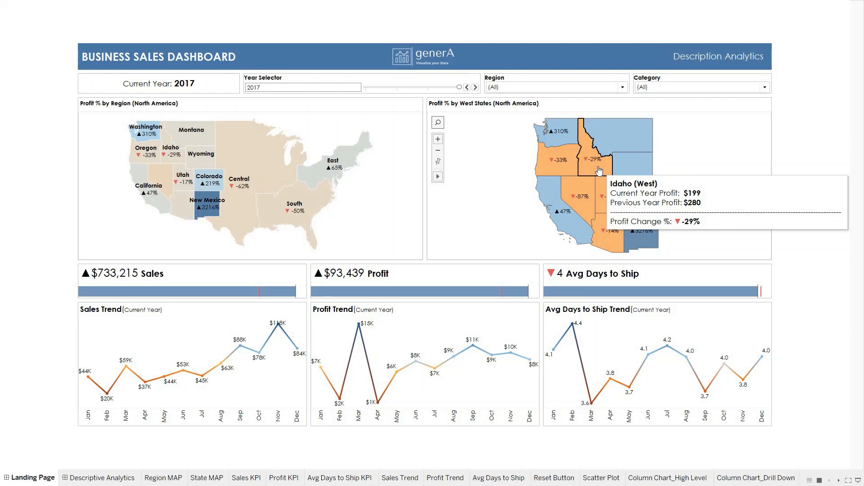
Examine the current-year profit, previous-year profit and profit change of individual states on the West states map.
mouse_move(553, 167)
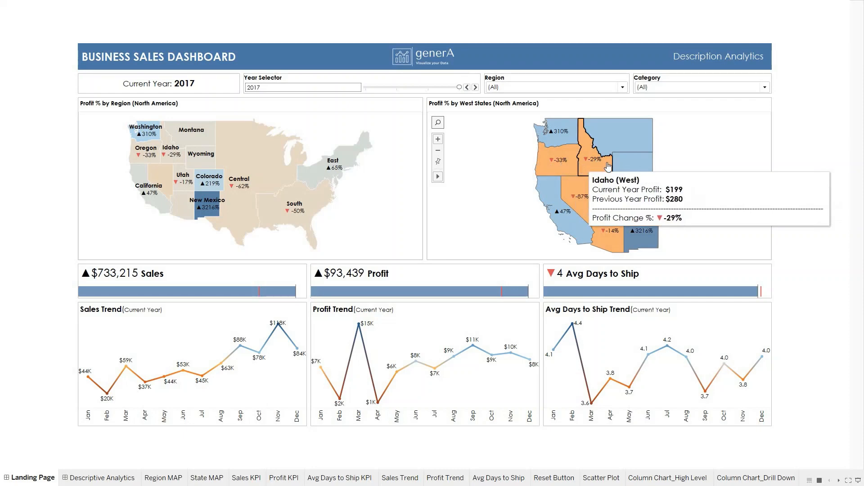
mouse_move(589, 167)
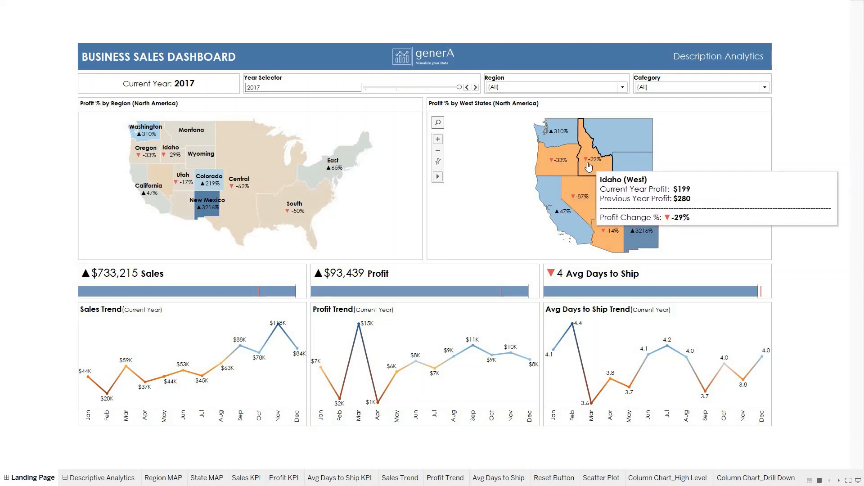
mouse_move(553, 135)
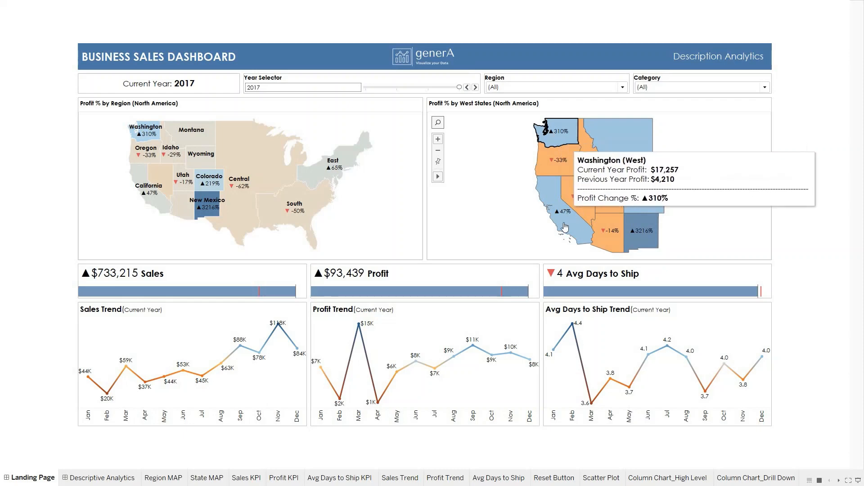
mouse_move(566, 226)
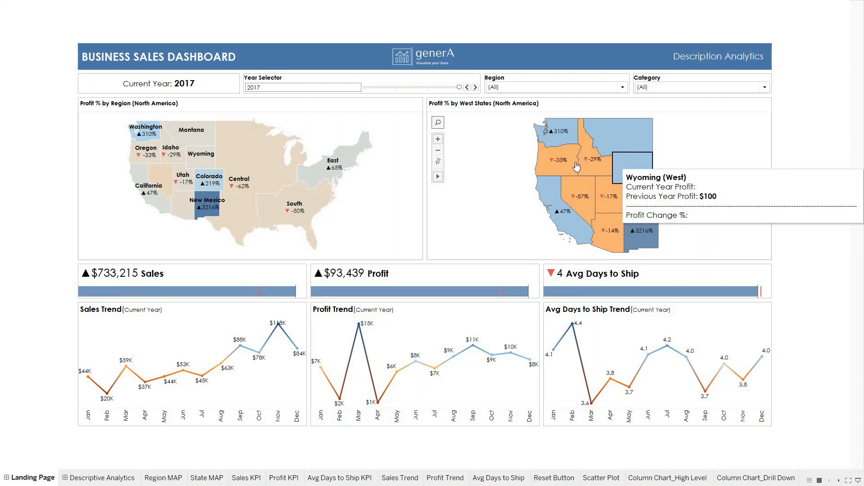
mouse_move(607, 203)
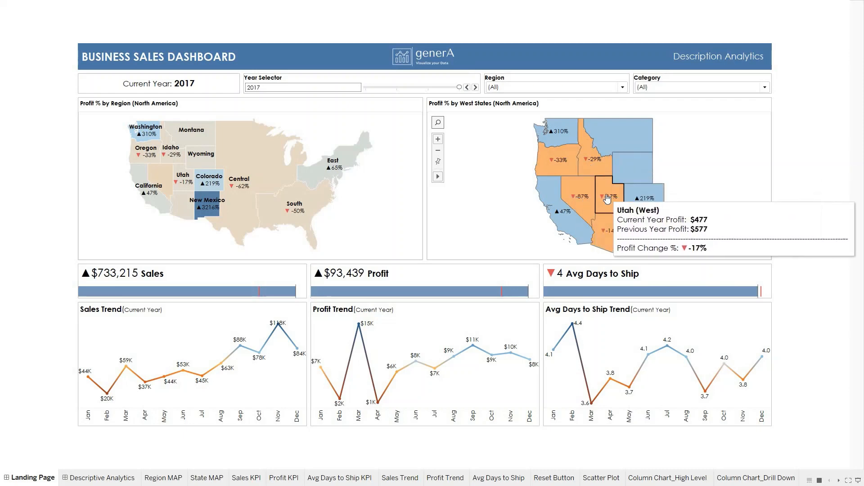
Filter the KPIs and trend charts to Nevada from the West states map, and clear that selection again.
left_click(585, 209)
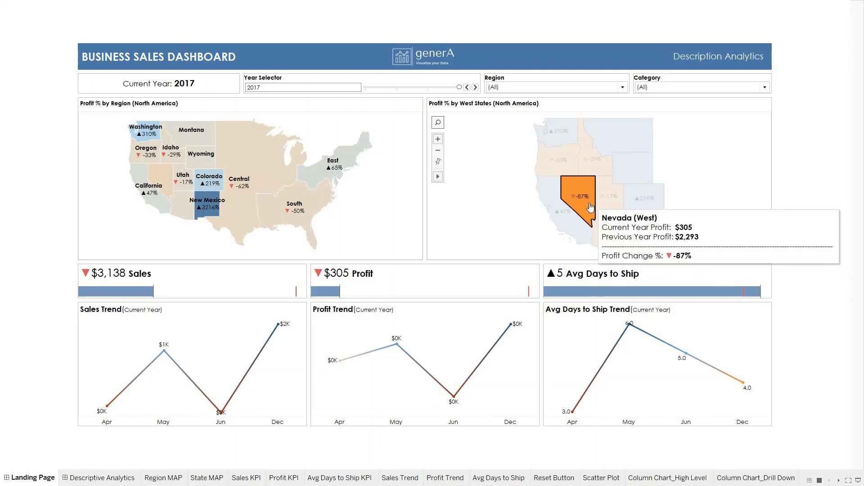
left_click(591, 207)
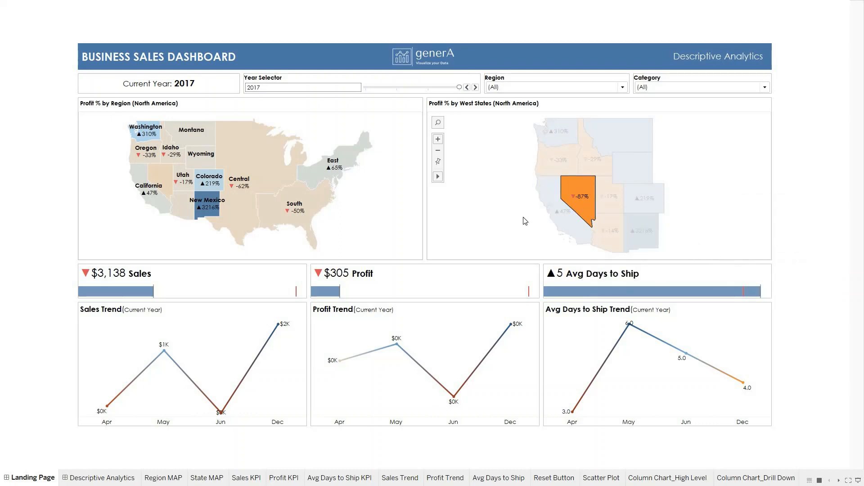
left_click(581, 211)
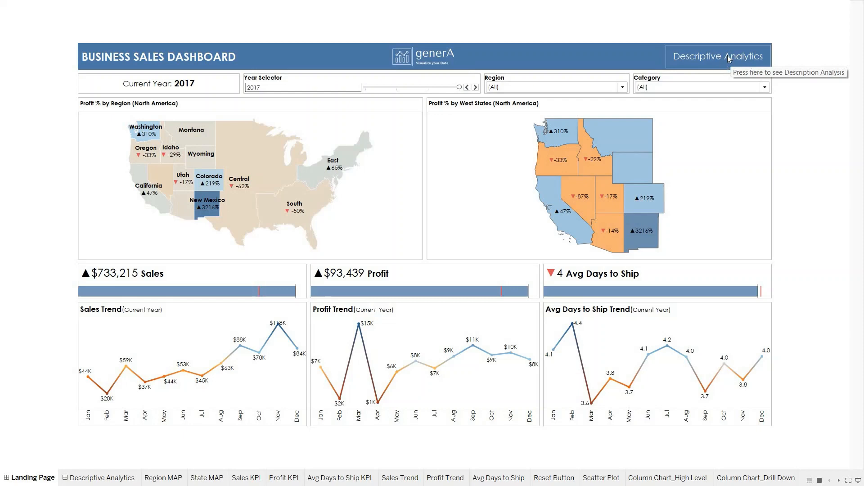
Open the Descriptive Analytics dashboard and set its dimension to Category.
left_click(758, 61)
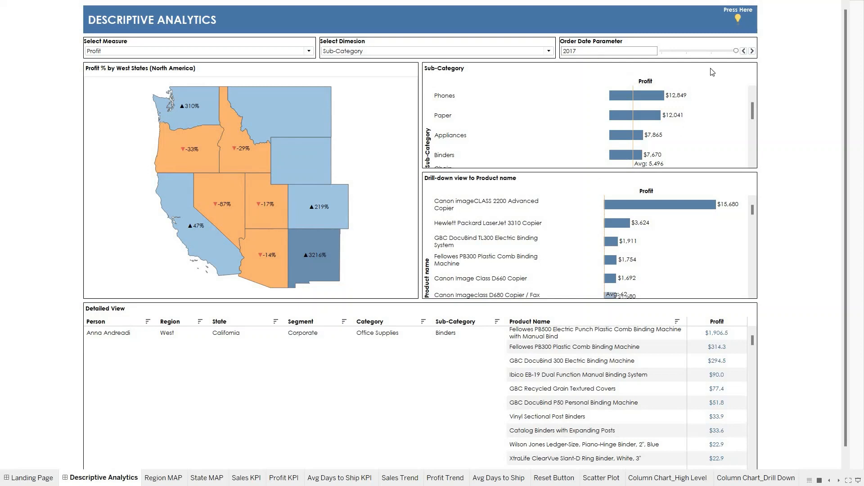
left_click(462, 52)
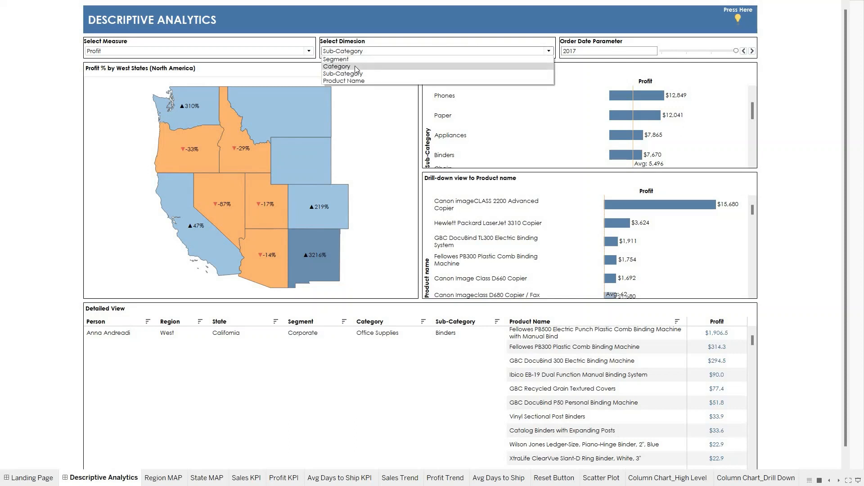
left_click(352, 67)
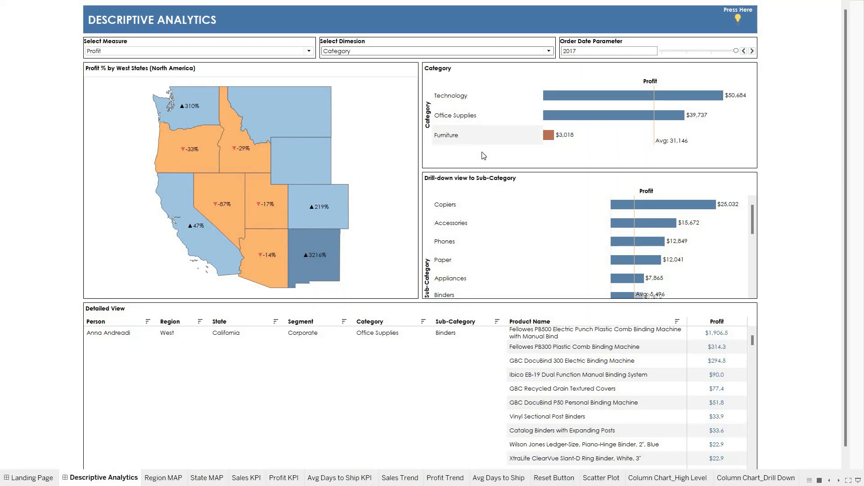
Set the dimension on the Descriptive Analytics dashboard to Sub-Category.
left_click(549, 51)
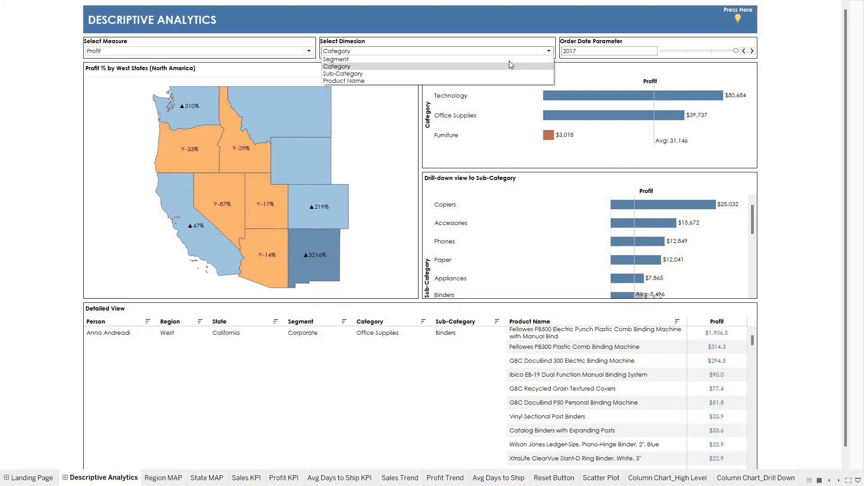
left_click(485, 69)
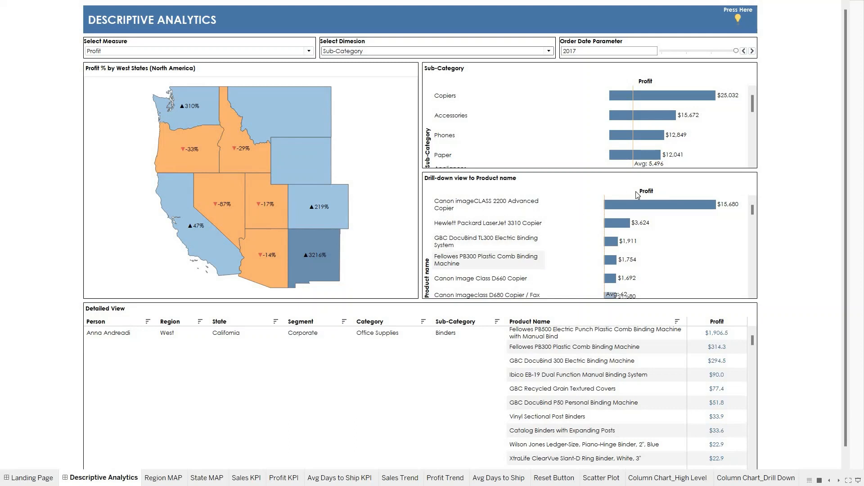
Examine the profit of the individual products in the drill-down view to product name, returning to the start of the list.
scroll(513, 243, "down", 5)
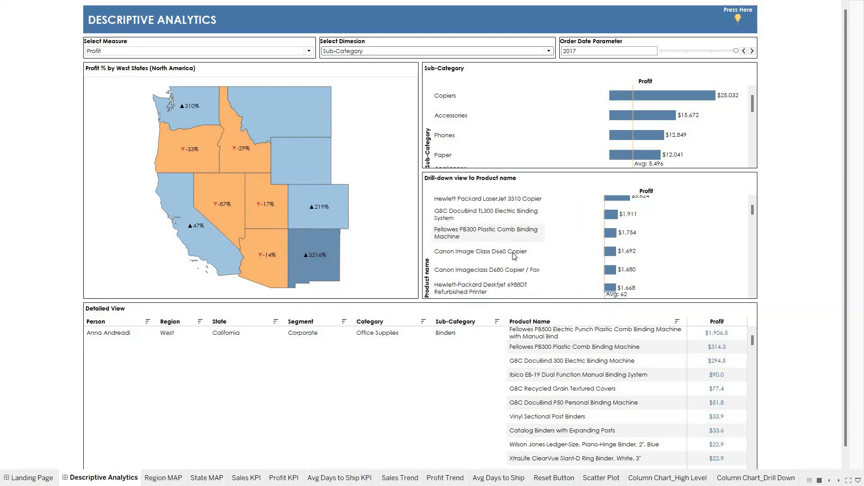
scroll(514, 255, "down", 5)
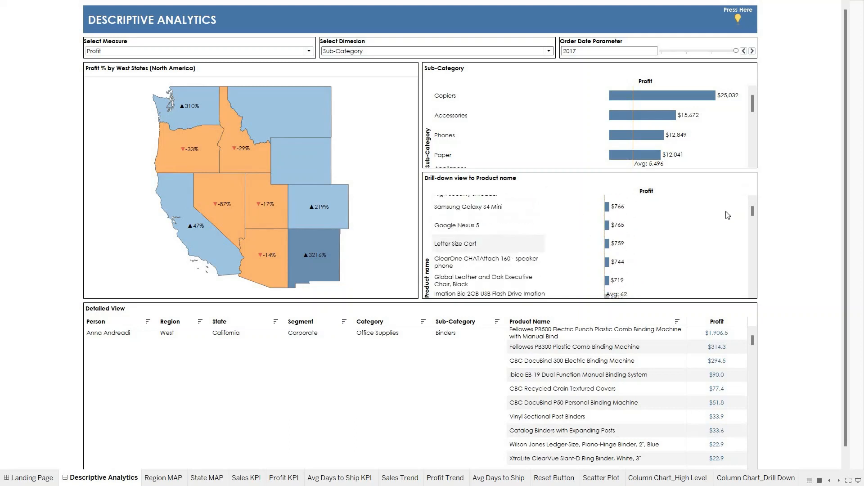
scroll(505, 243, "down", 5)
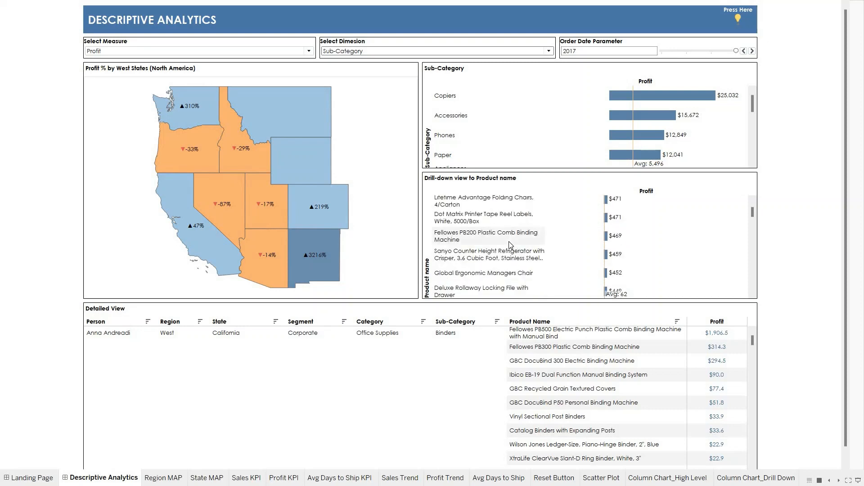
scroll(509, 238, "down", 5)
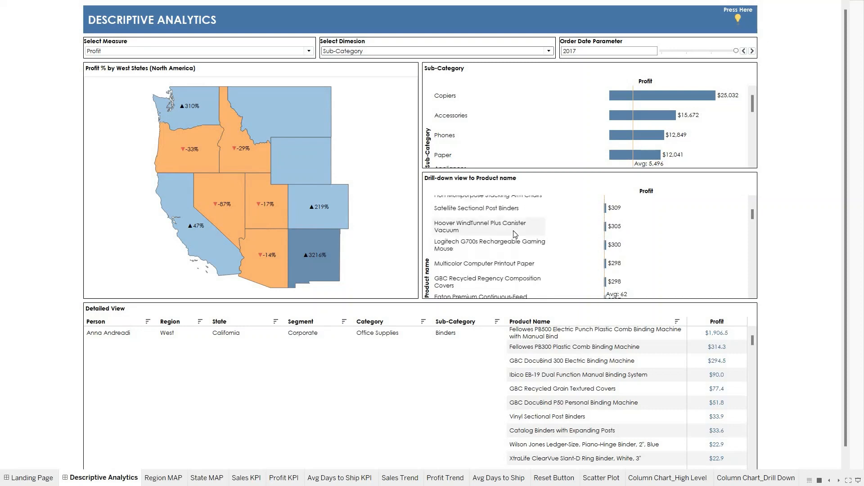
scroll(516, 231, "down", 5)
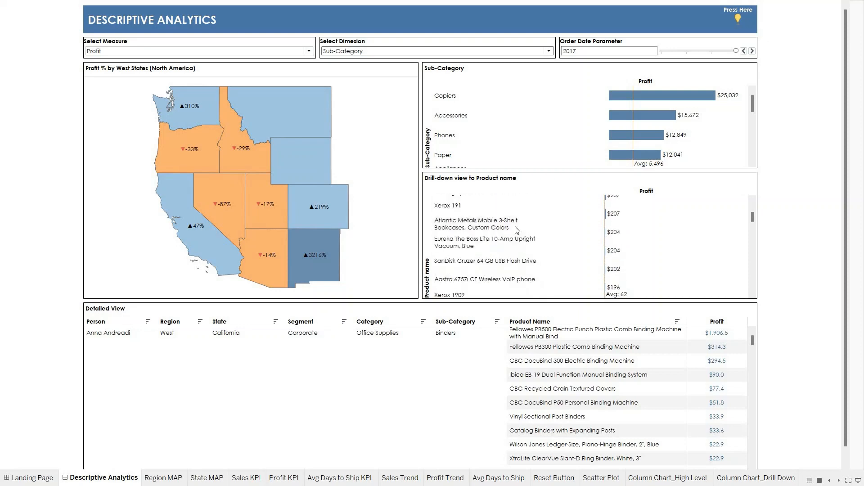
scroll(515, 225, "down", 5)
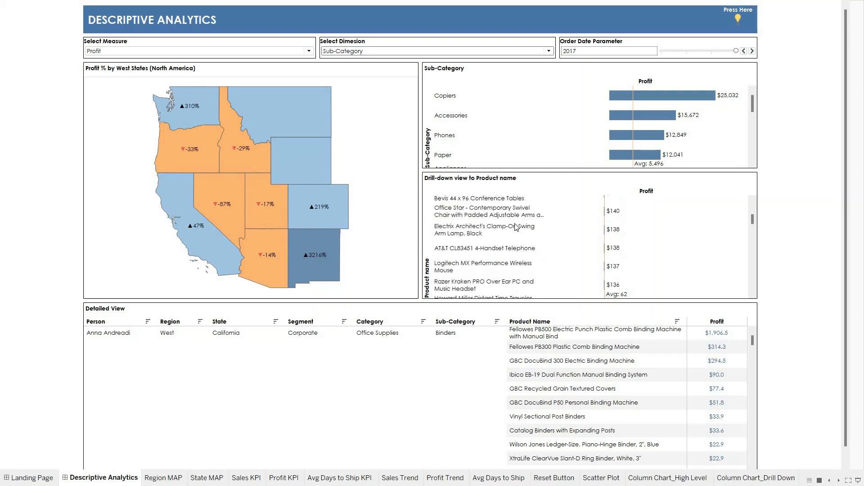
scroll(516, 223, "down", 6)
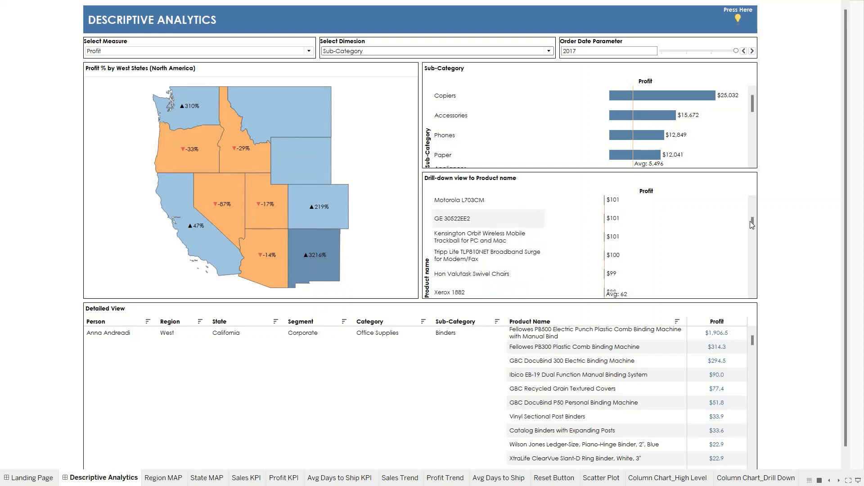
scroll(755, 265, "up", 20)
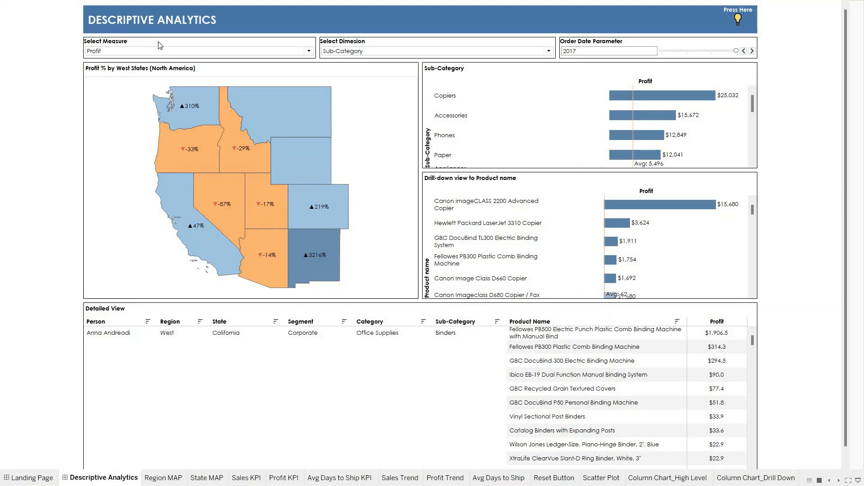
Switch the measure of the charts and detailed view to Sales.
left_click(310, 53)
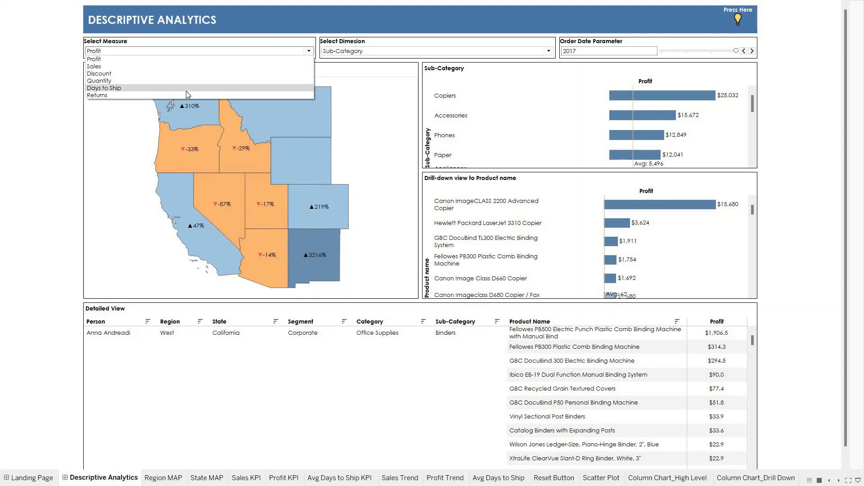
left_click(128, 66)
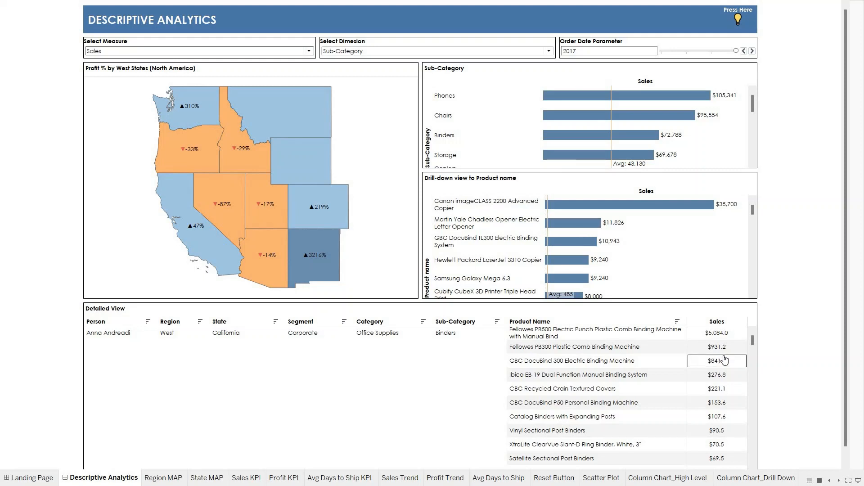
Switch the measure to Days to Ship and review the sub-category chart and the product drill-down against their averages.
left_click(309, 51)
left_click(516, 137)
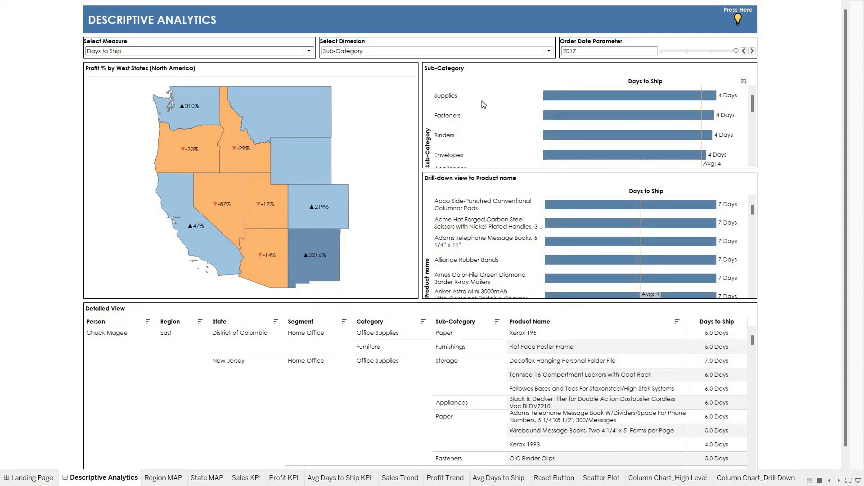
scroll(483, 105, "down", 5)
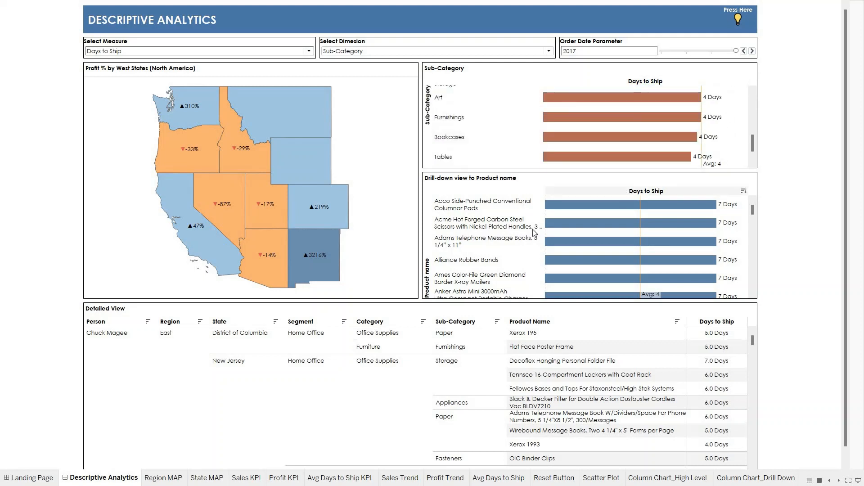
scroll(535, 248, "down", 3)
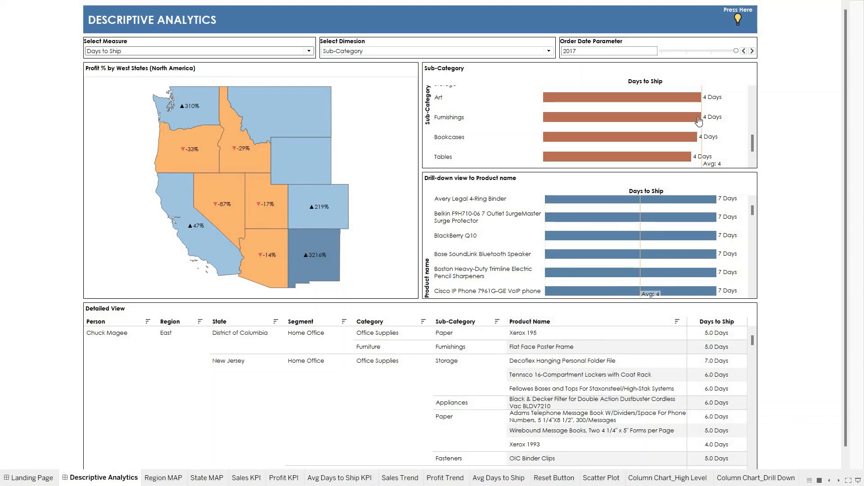
scroll(700, 124, "up", 3)
scroll(700, 124, "up", 3)
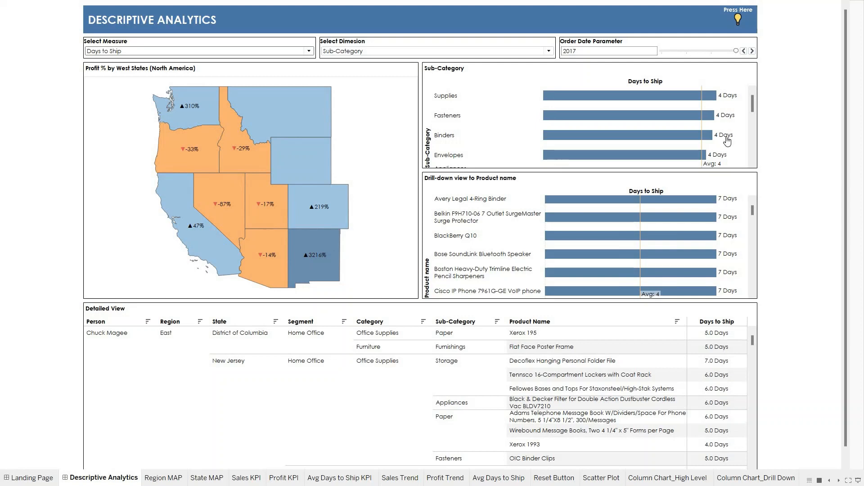
Set the measure of the charts and detailed view to Quantity.
left_click(255, 51)
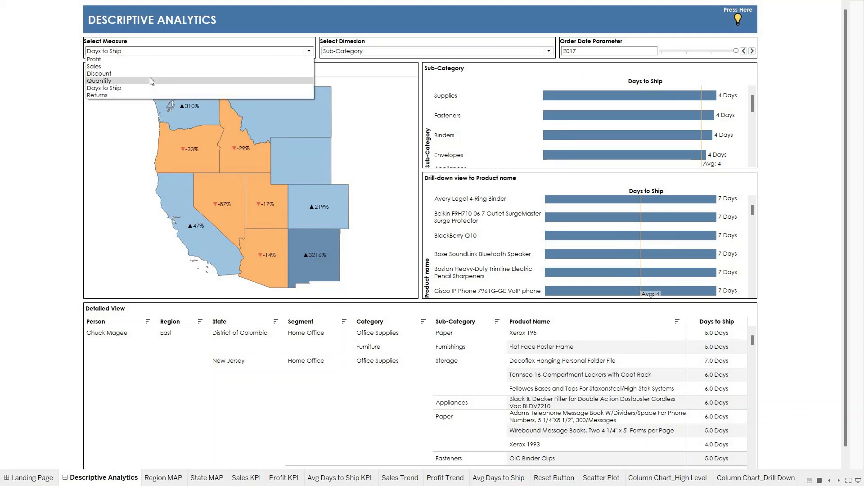
left_click(144, 39)
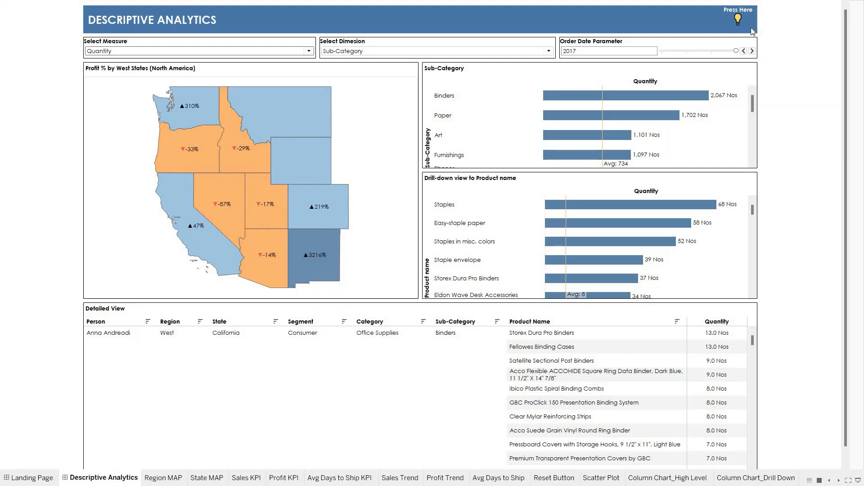
Return from the Descriptive Analytics dashboard to the landing page through its light-bulb navigation mark.
left_click(740, 22)
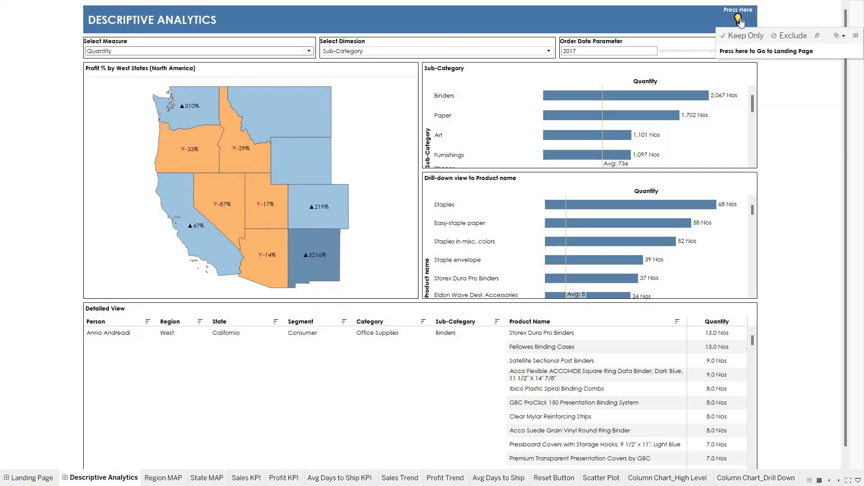
left_click(741, 22)
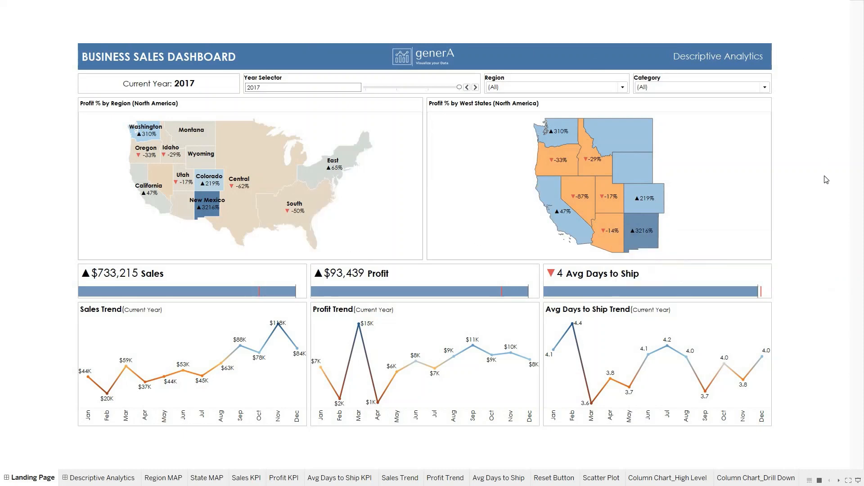
mouse_move(753, 228)
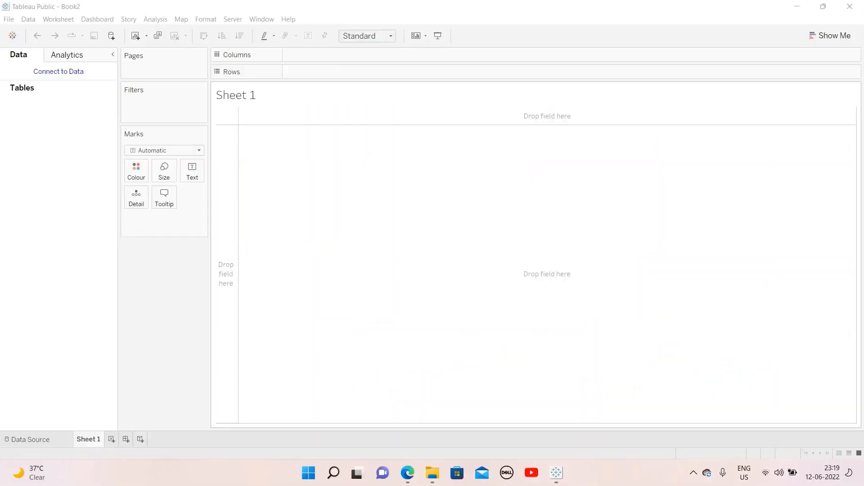
Connect the workbook to the sample_-_superstore Excel file in the Downloads folder.
left_click(55, 73)
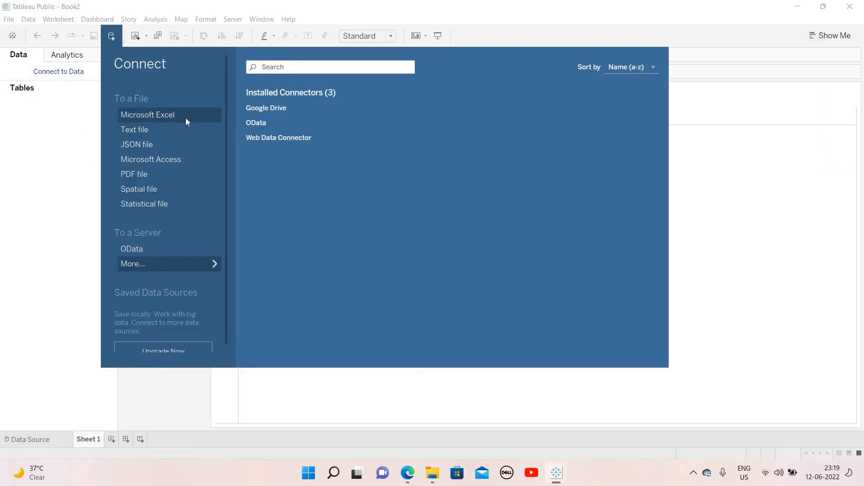
left_click(186, 118)
left_click(141, 118)
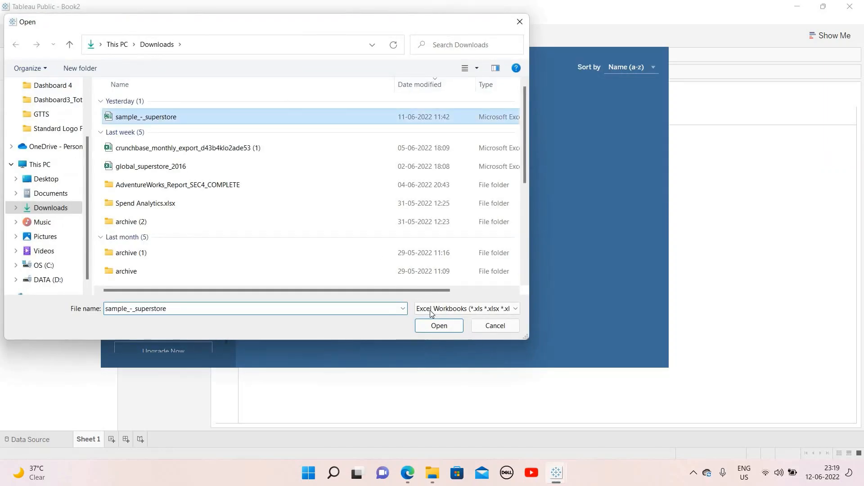
left_click(437, 323)
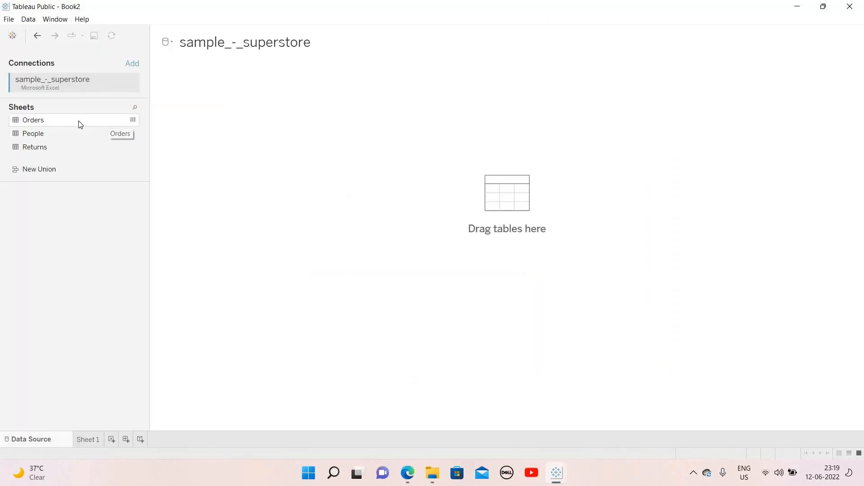
Build the data model with Orders as the base table related to the People and Returns tables.
left_click_drag(77, 120, 306, 131)
double_click(57, 122)
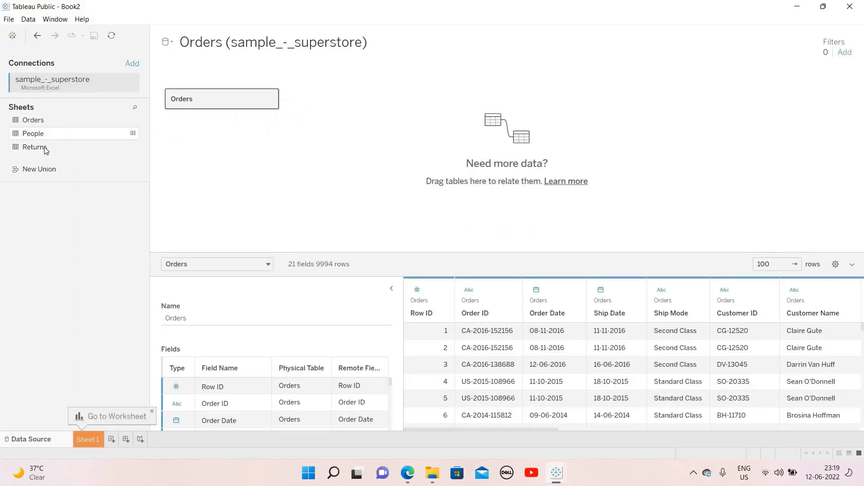
left_click_drag(39, 149, 373, 143)
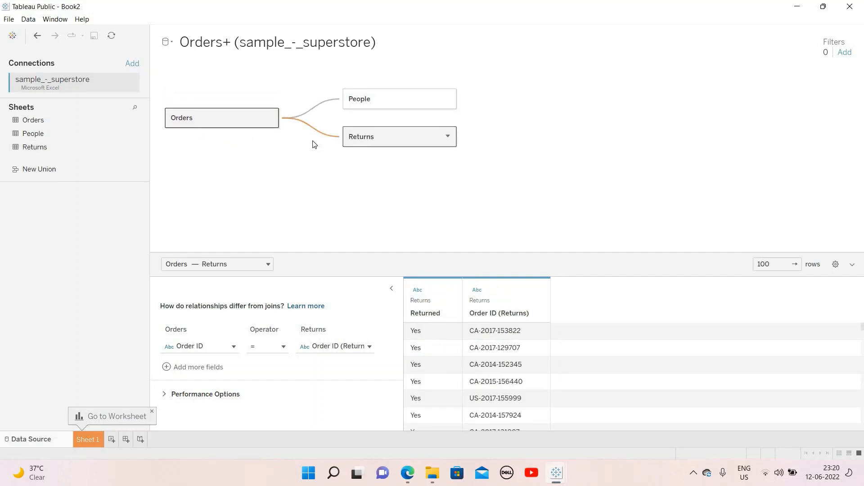
On Sheet 1, widen the data pane and start a new parameter from Order Date, keeping the name Order Date Parameter.
left_click(89, 441)
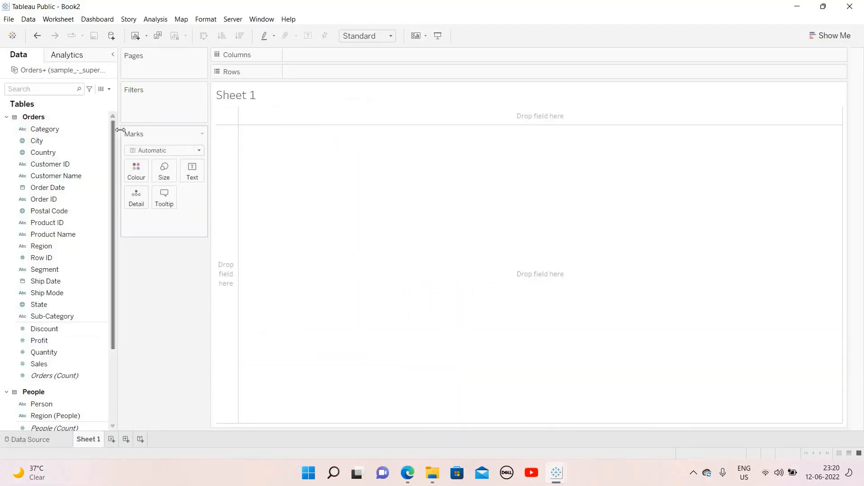
left_click_drag(120, 130, 134, 129)
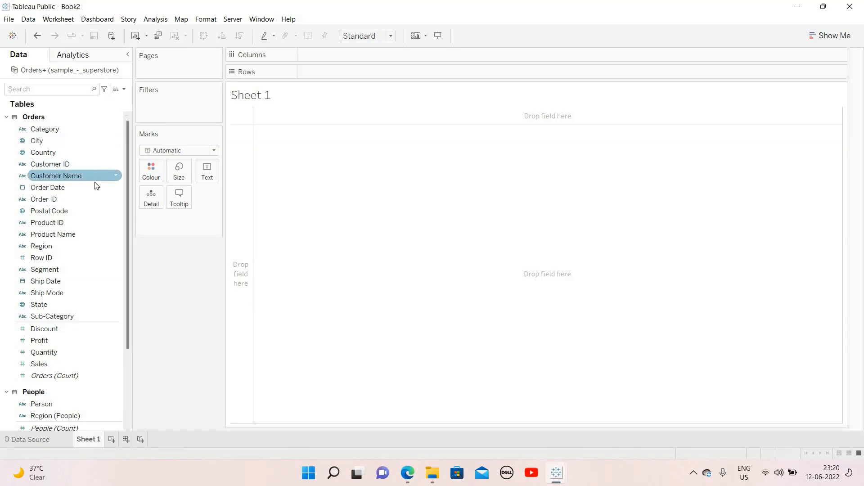
left_click(115, 187)
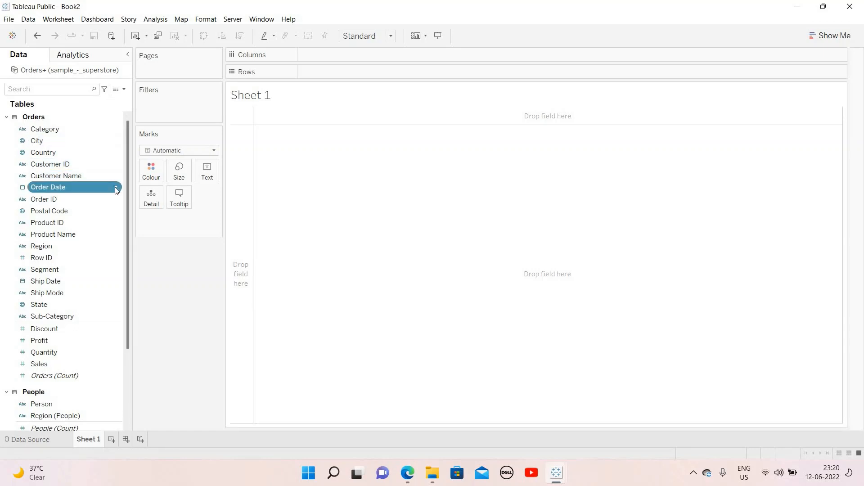
right_click(115, 187)
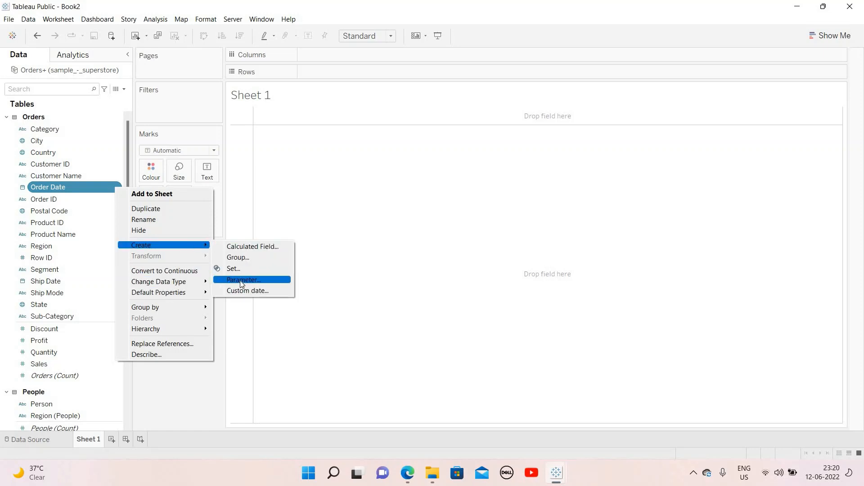
left_click(243, 280)
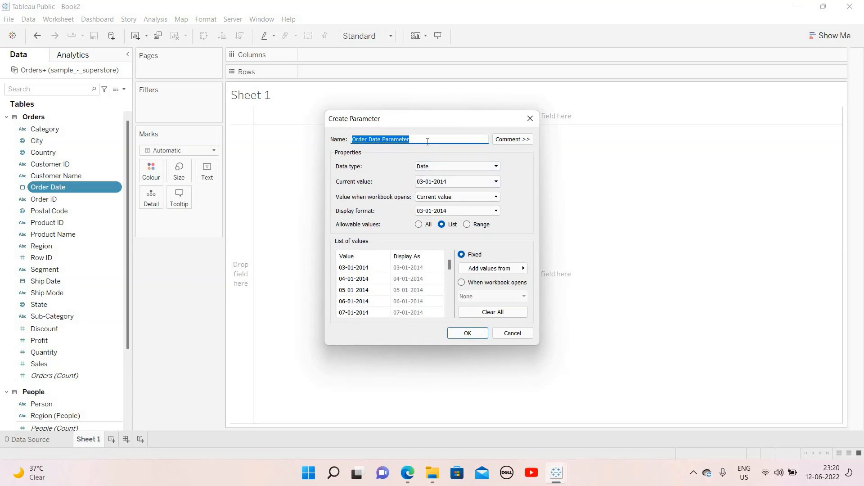
left_click(376, 139)
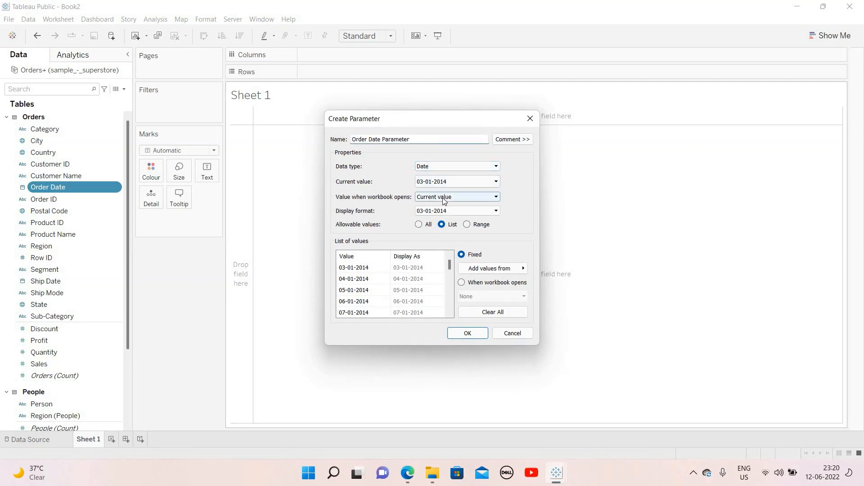
Restrict the parameter's allowable values to a range with a step size of 1 year.
left_click(468, 225)
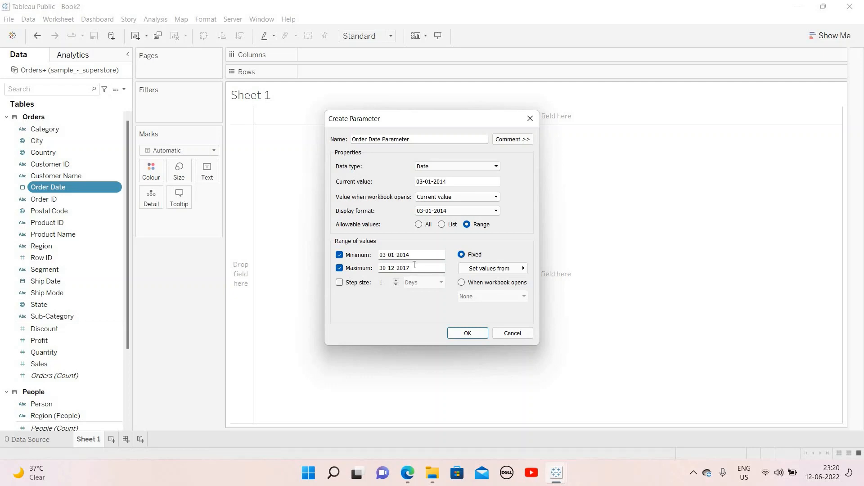
left_click(339, 283)
left_click(421, 286)
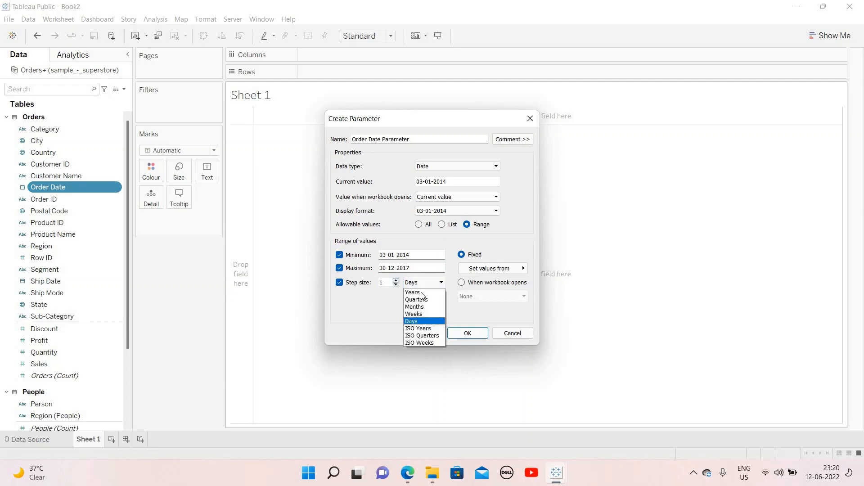
left_click(426, 295)
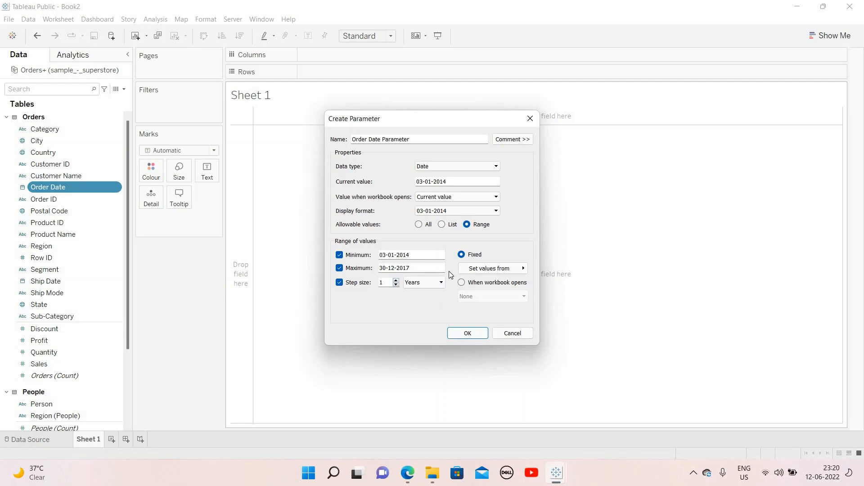
left_click(386, 267)
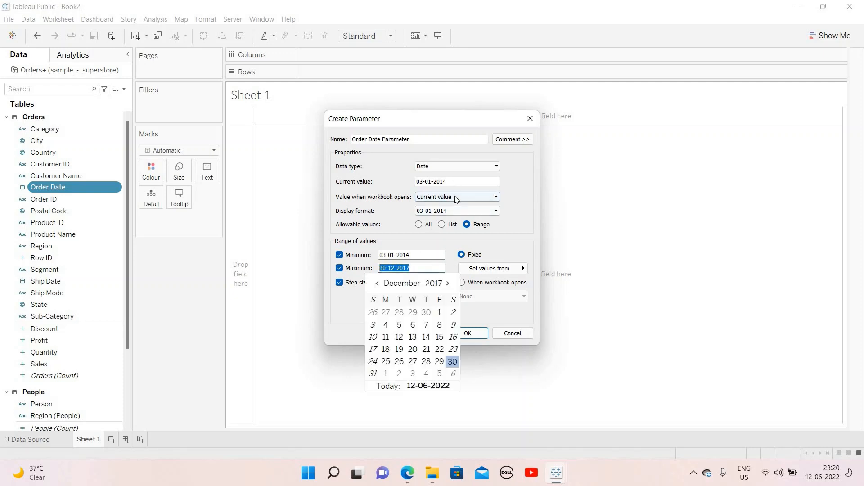
Set the parameter's current value to 03-01-2017.
left_click_drag(453, 181, 416, 182)
type("03-01-2017")
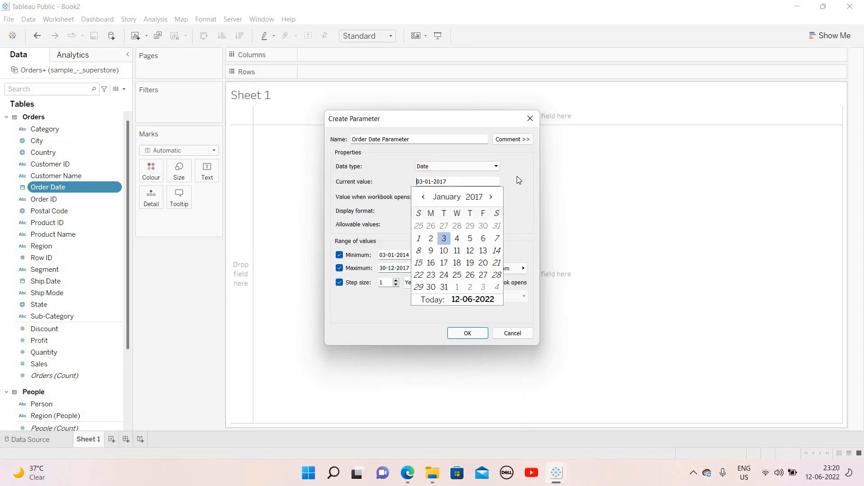
left_click(517, 176)
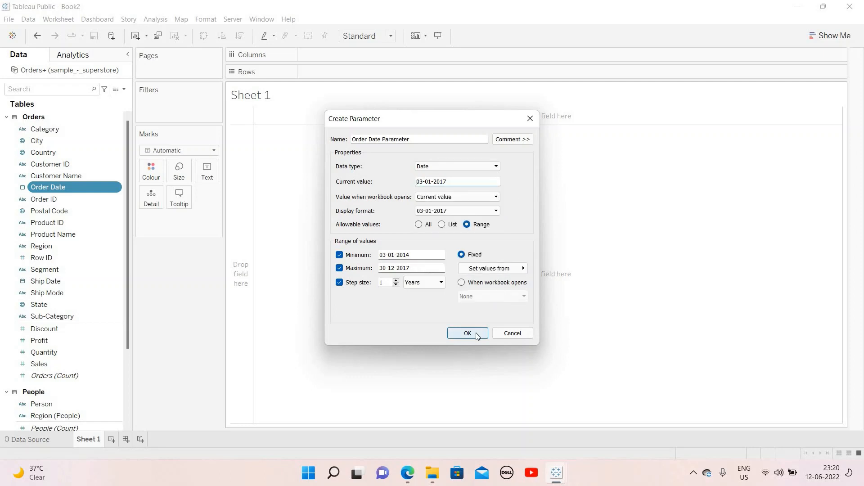
Give the parameter the custom display format yyyy and create it.
left_click(457, 211)
scroll(451, 314, "down", 3)
left_click(450, 313)
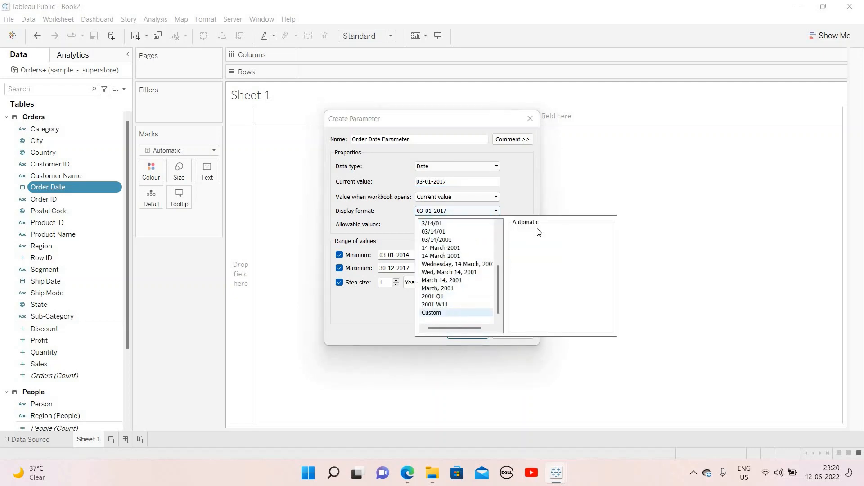
type("yyyy")
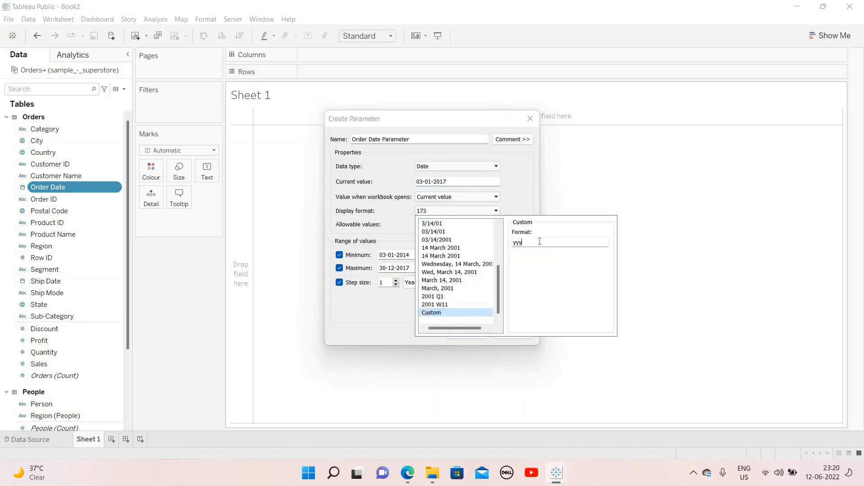
left_click(396, 308)
left_click(470, 333)
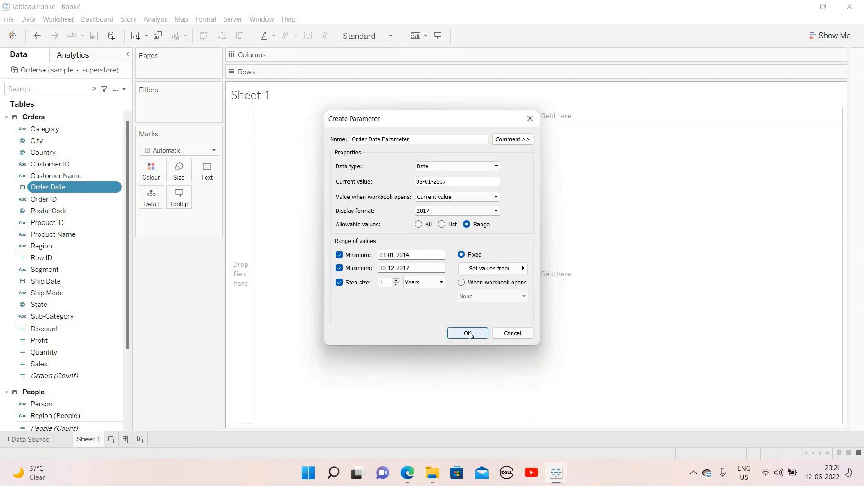
Show the Order Date Parameter control on the sheet and test it by stepping back through the years, ending on 2017.
left_click(125, 425)
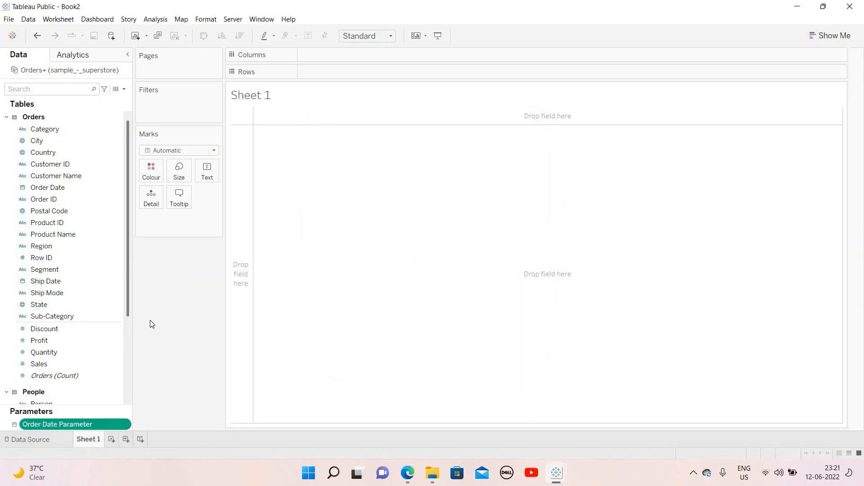
left_click(161, 266)
left_click(834, 113)
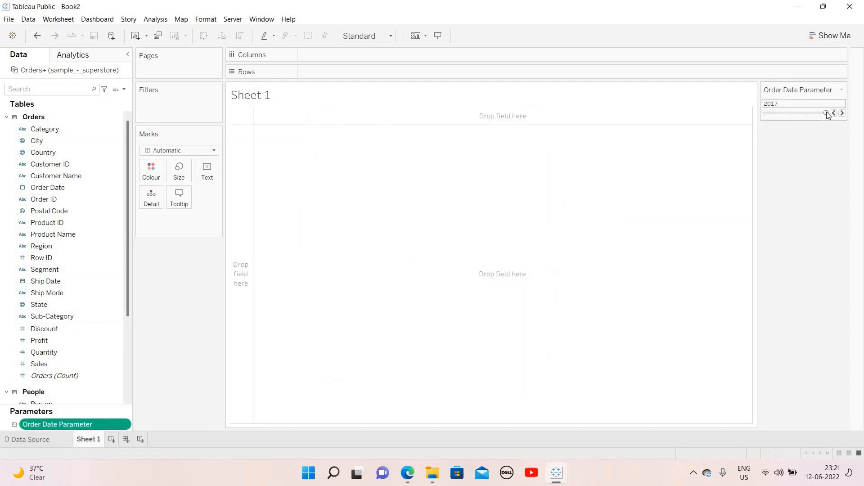
left_click(834, 113)
left_click(835, 113)
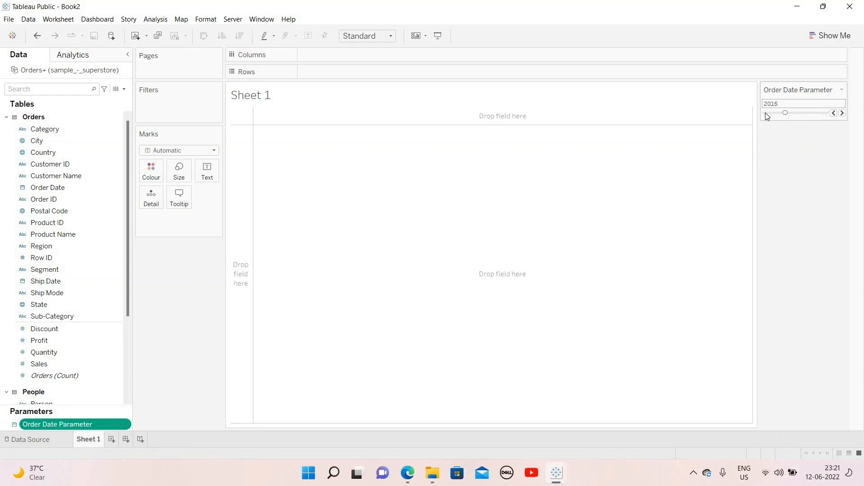
left_click(828, 113)
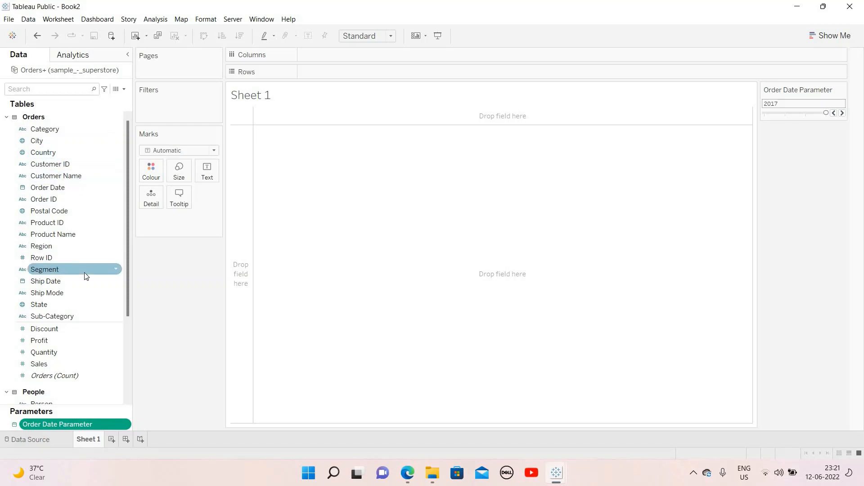
Create a new calculated field named _Current Year Profit.
scroll(84, 276, "down", 1)
scroll(86, 276, "up", 1)
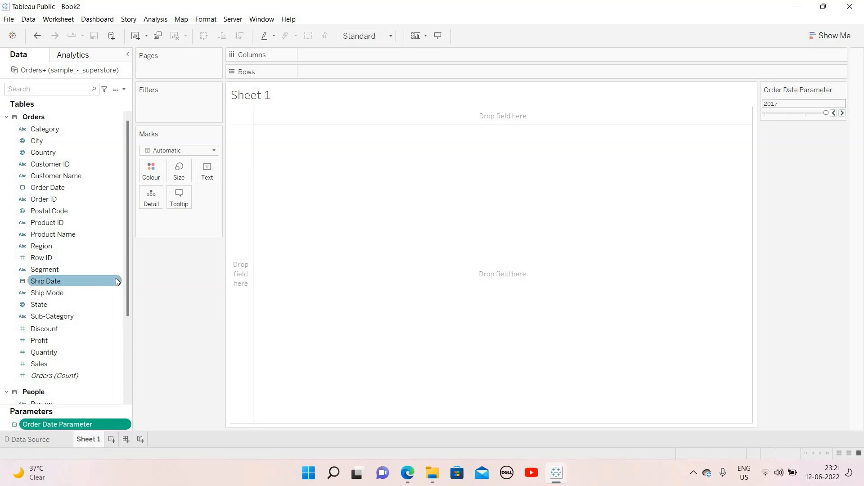
left_click(119, 89)
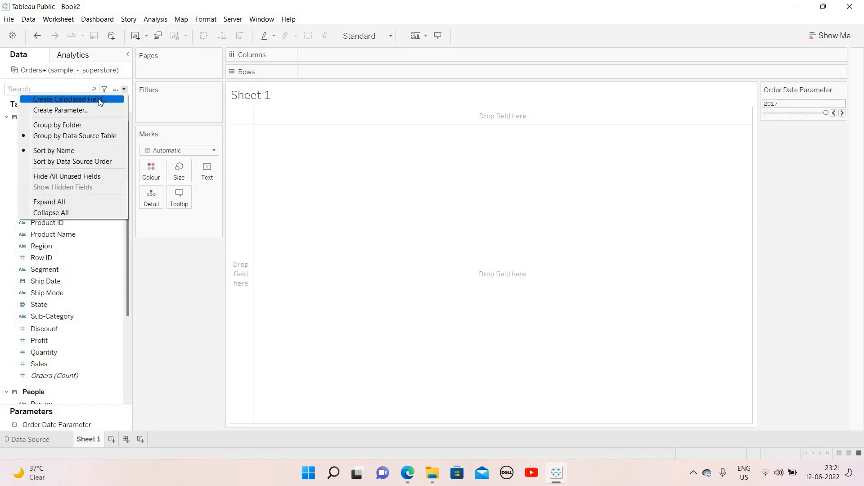
left_click(91, 100)
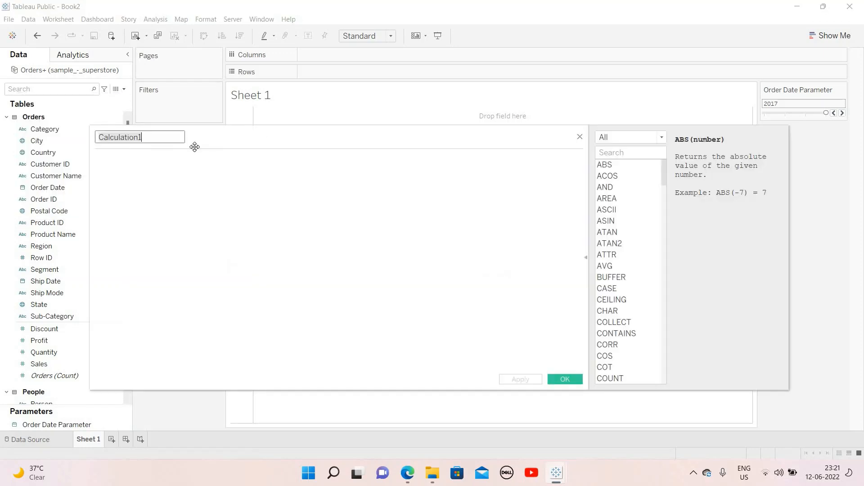
type("_Current ")
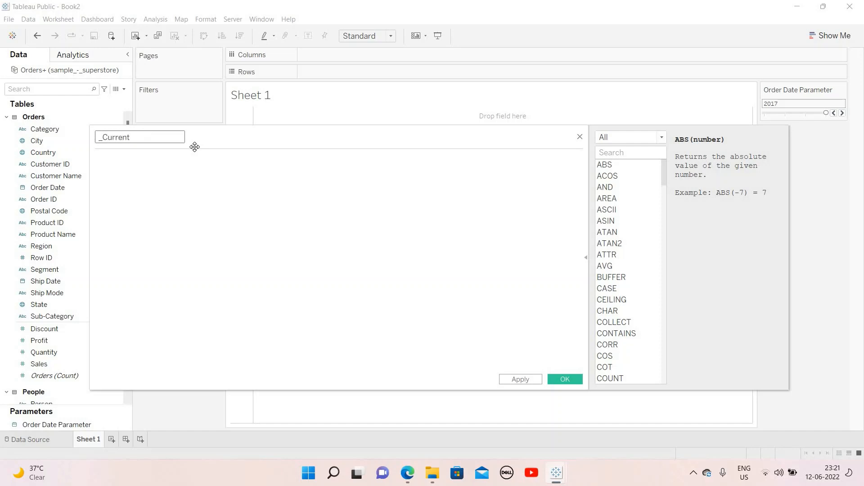
type("Year Profit")
Begin the _Current Year Profit formula with an IF statement containing a DATEDIFF function that uses the 'year' date part.
left_click(187, 161)
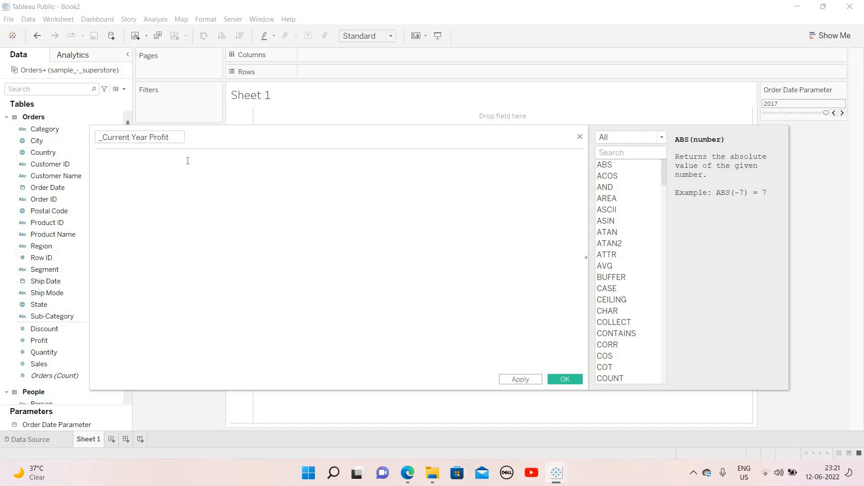
type("If")
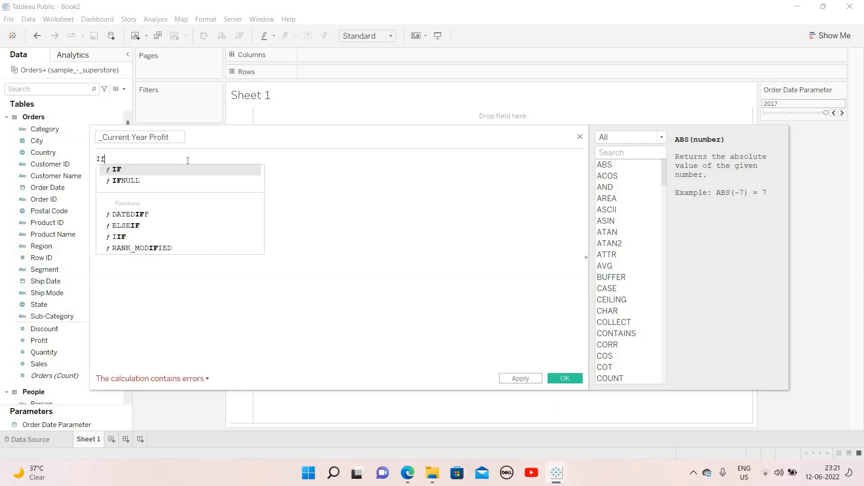
key("Return")
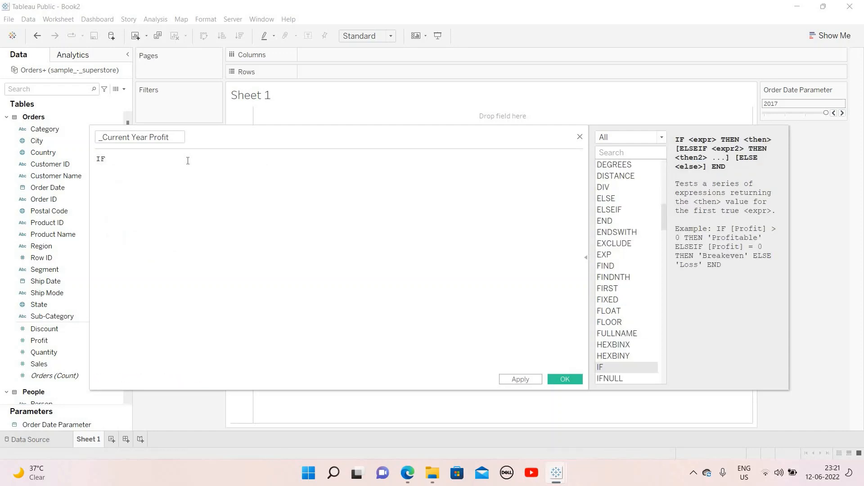
key("Return")
type("date")
key("Down")
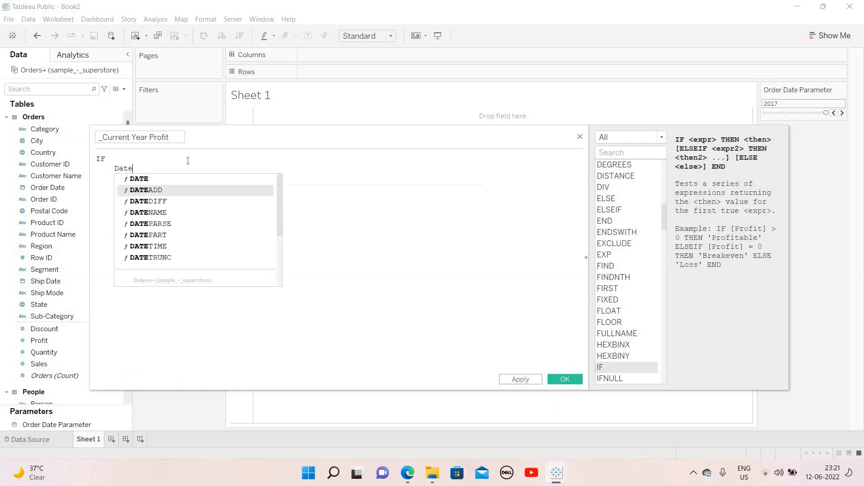
key("Return")
type("'year")
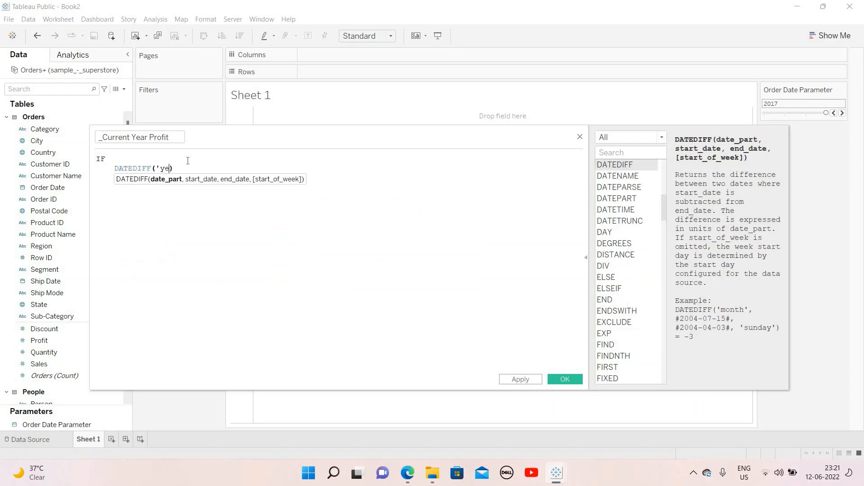
Complete the DATEDIFF condition with [Order Date] and [Order Date Parameter] as its dates, comparing the result to =0.
type("',orde")
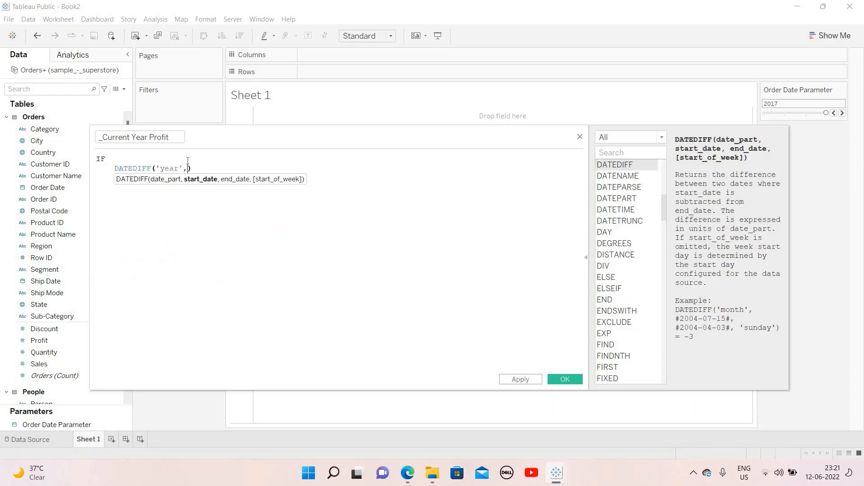
key("Return")
type(",orde")
key("Down")
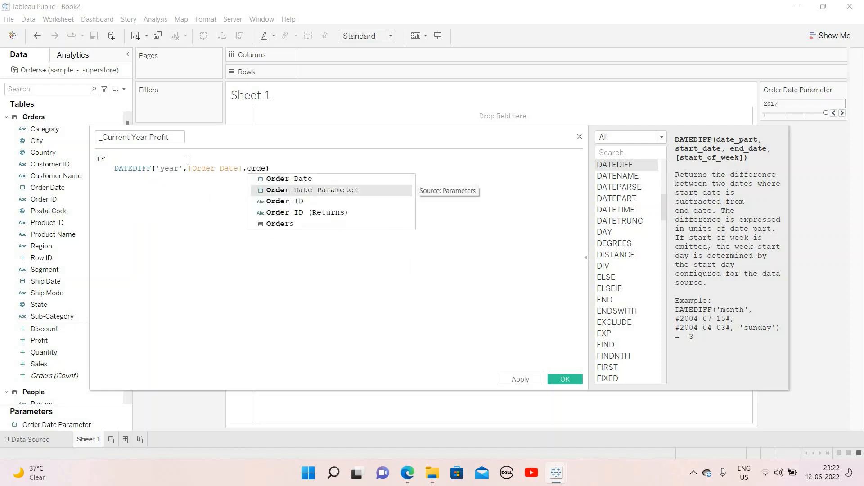
key("Return")
key("Right")
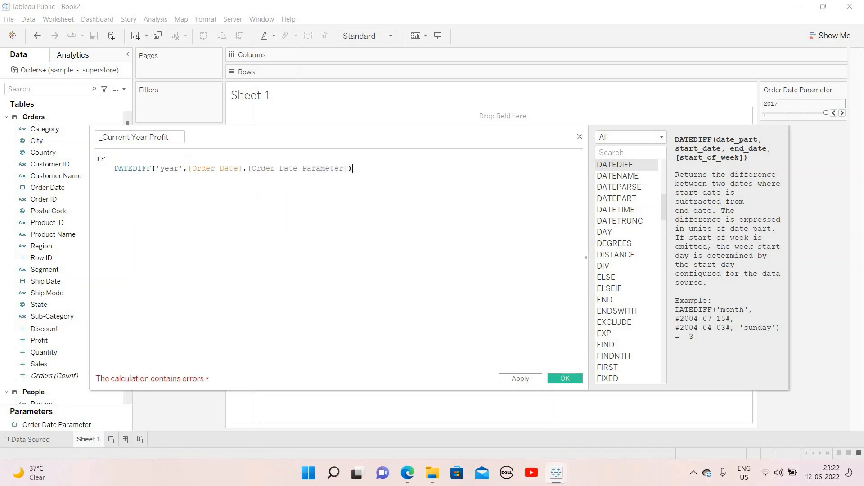
type("=0 ")
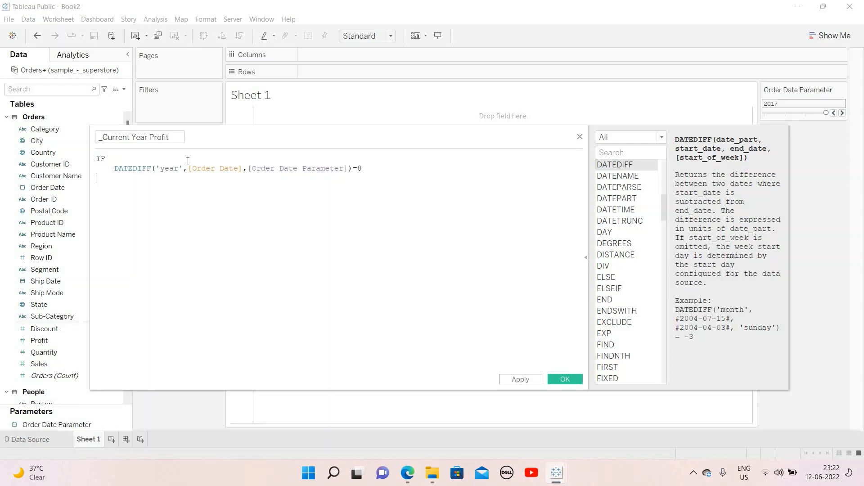
Finish the IF statement with THEN [Profit] END.
type("THEN")
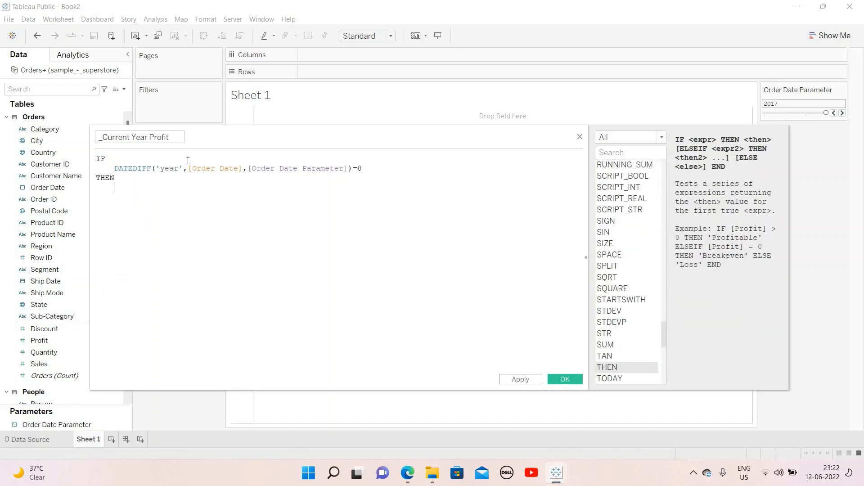
type("Prof")
key("Return")
type("END")
key("Return")
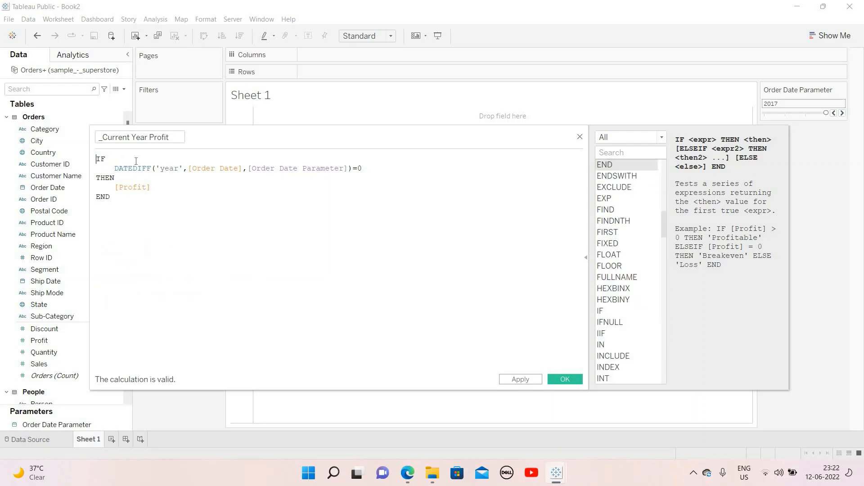
Wrap the whole IF statement in Sum( ) and save the _Current Year Profit calculation.
key("ctrl+Home")
type("Sum(")
key("Down")
key("Down")
key("Down")
key("Down")
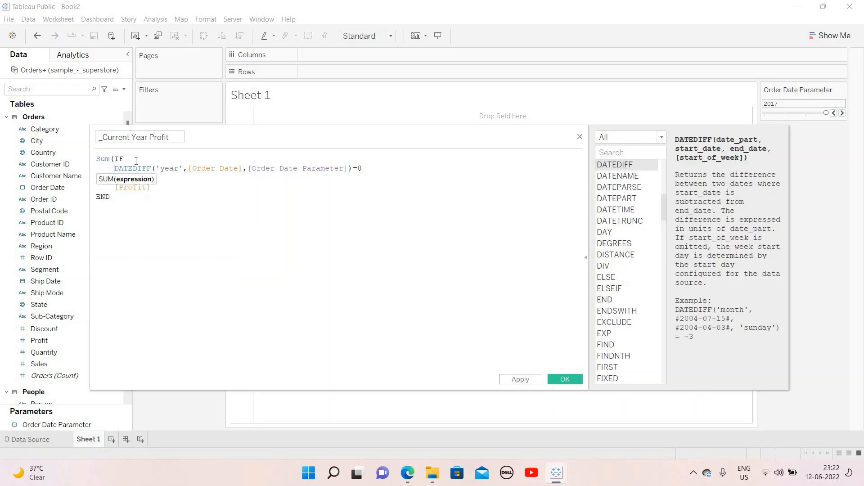
type(")")
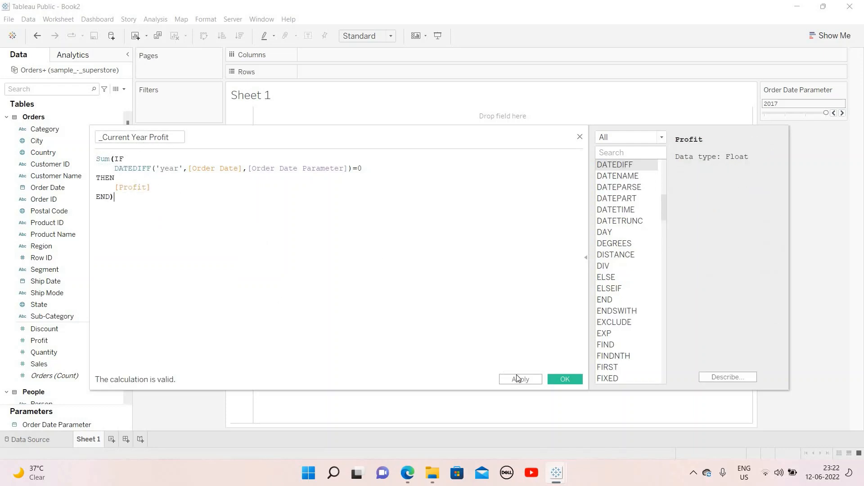
left_click(518, 379)
left_click(564, 379)
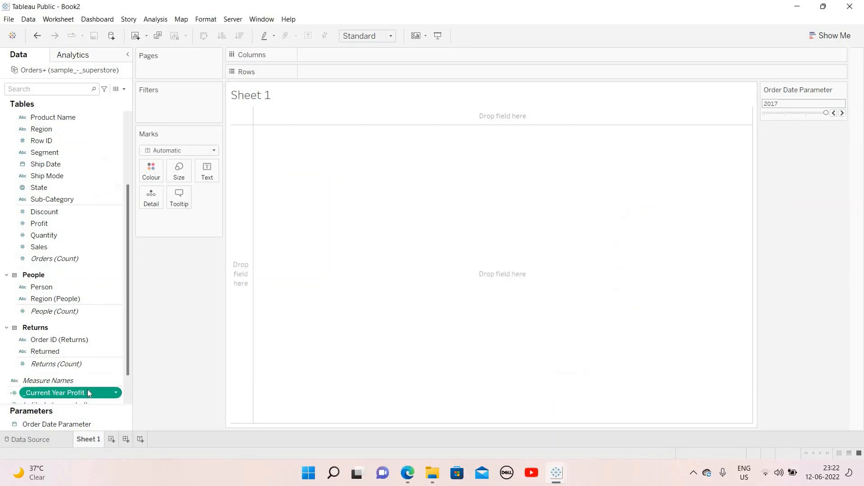
Duplicate the _Current Year Profit field and open the copy for editing.
left_click(115, 392)
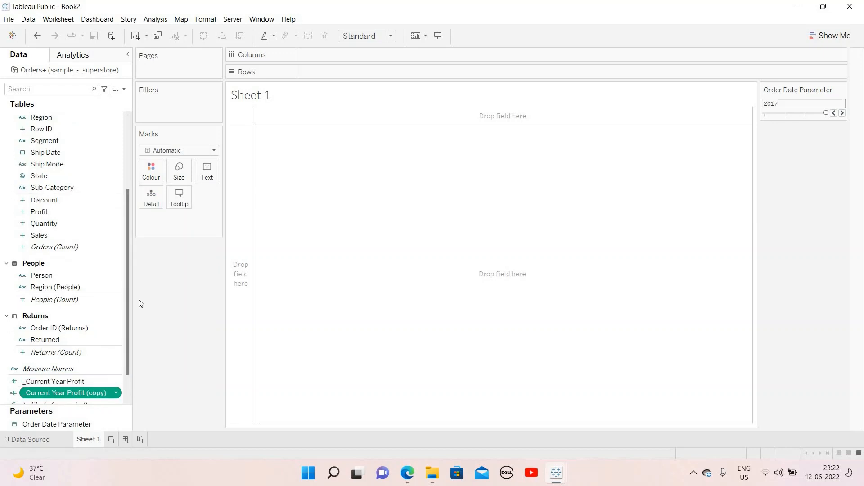
left_click(115, 392)
left_click(143, 228)
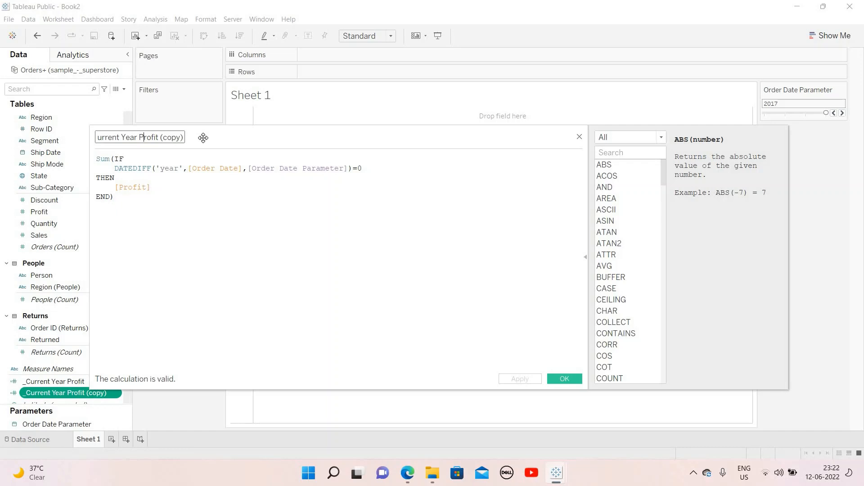
Rename the duplicated calculated field as _Previous Year Profit.
key("Delete")
key("Delete")
key("Delete")
key("Delete")
key("Delete")
key("Delete")
key("BackSpace")
key("Right")
key("Right")
key("Right")
key("Right")
key("Right")
key("Right")
key("Right")
key("Right")
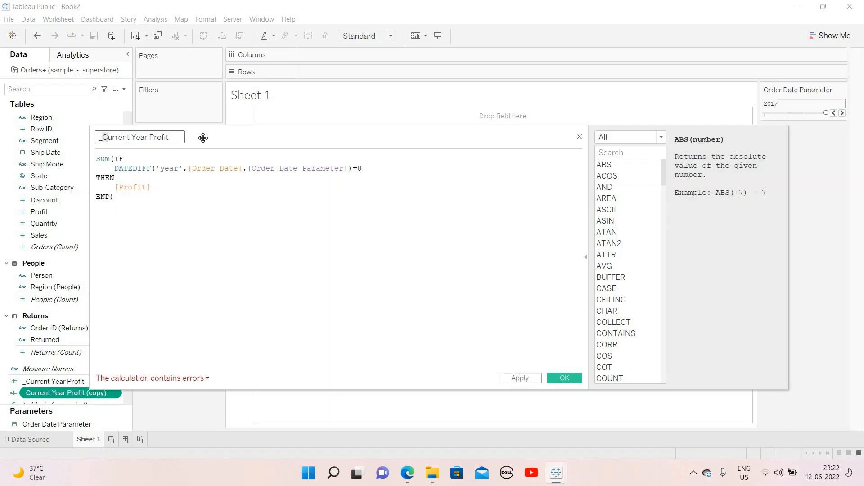
key("BackSpace")
key("BackSpace")
key("BackSpace")
key("BackSpace")
key("BackSpace")
key("BackSpace")
key("BackSpace")
type("Previous")
Set the DATEDIFF comparison in _Previous Year Profit to =1 and save the calculation.
left_click(408, 166)
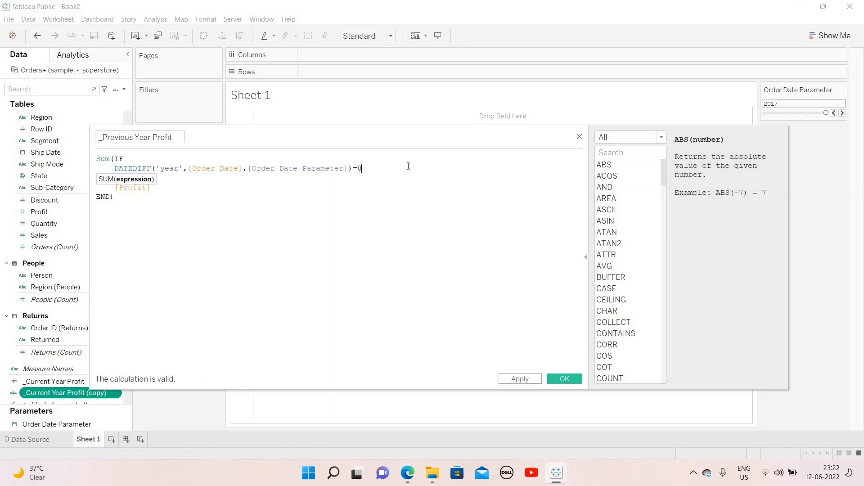
key("BackSpace")
left_click(150, 205)
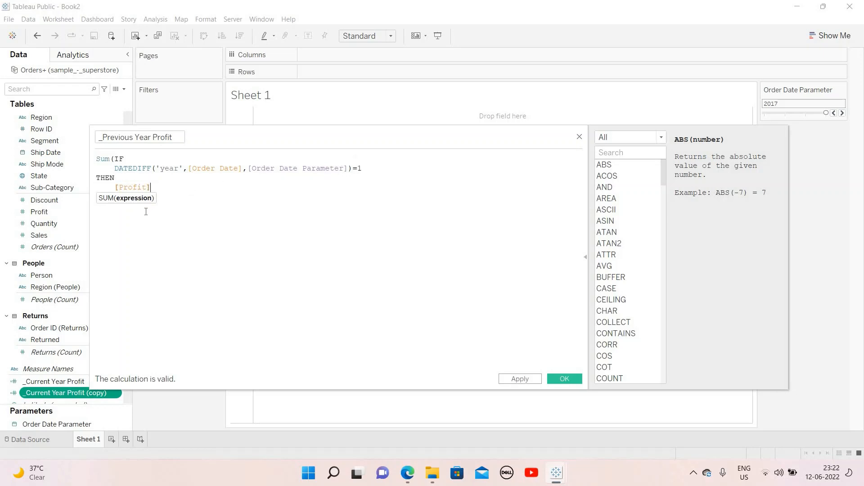
left_click(520, 379)
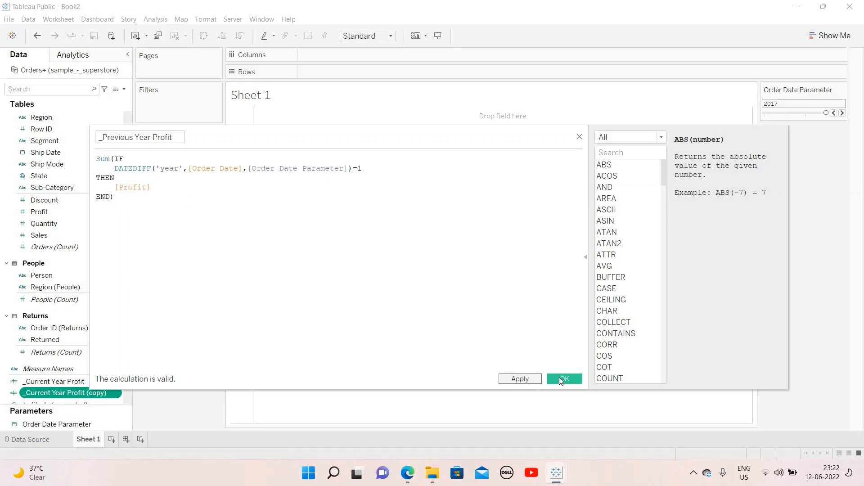
left_click(565, 379)
Create a new calculated field named _Profit Change %.
left_click(81, 384)
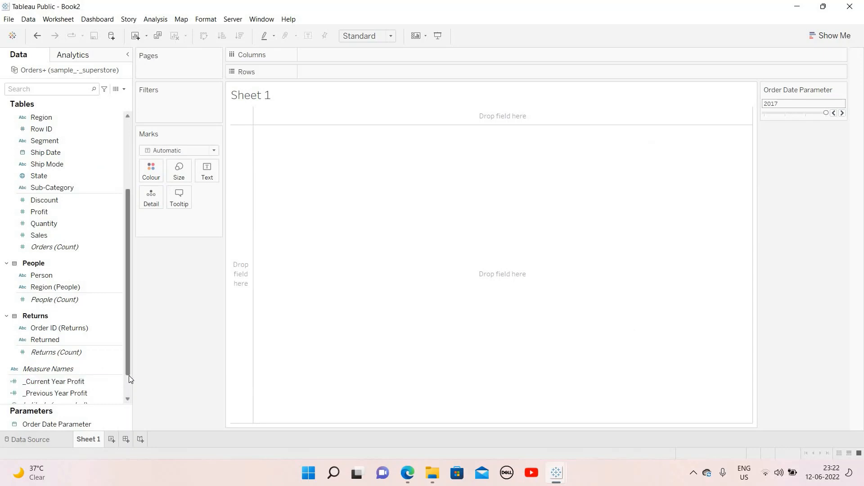
scroll(99, 350, "down", 1)
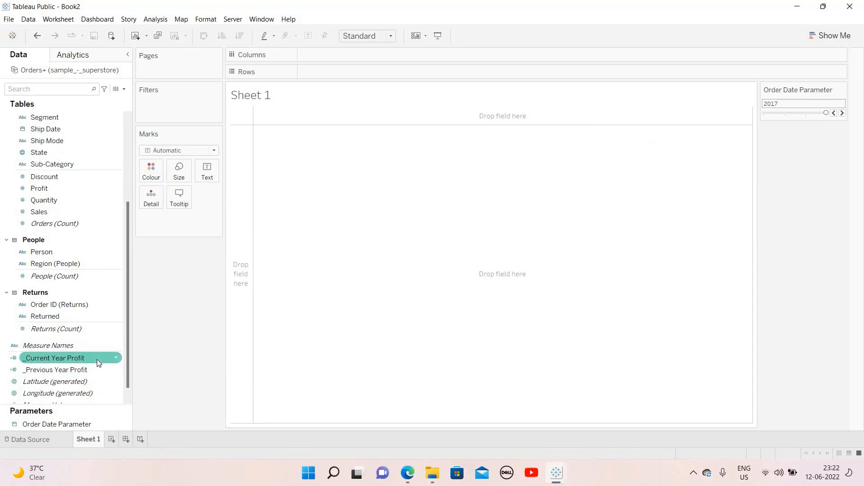
left_click(124, 89)
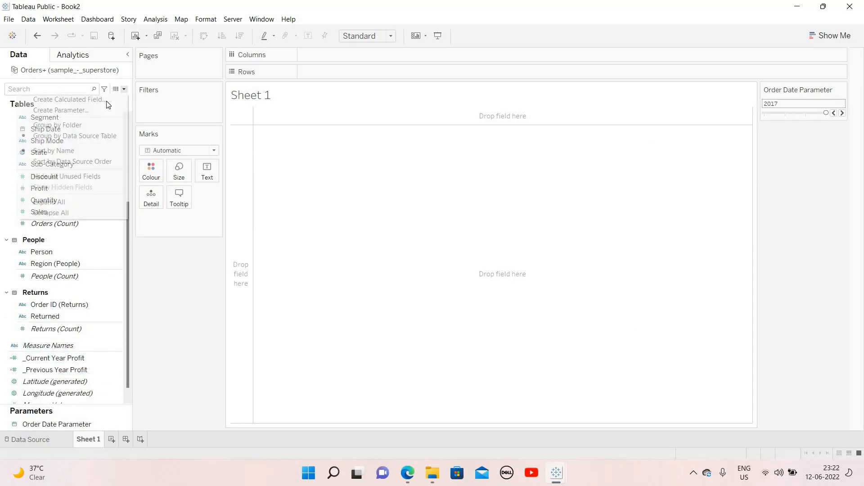
left_click(108, 101)
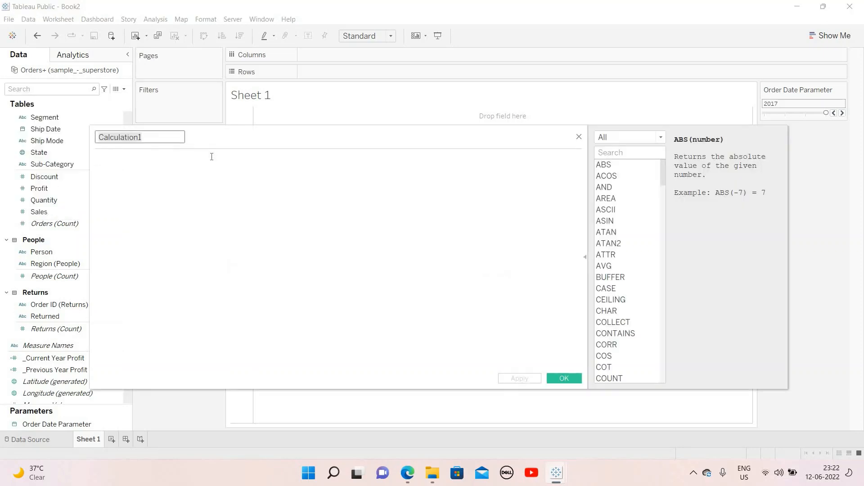
type("_Profit ")
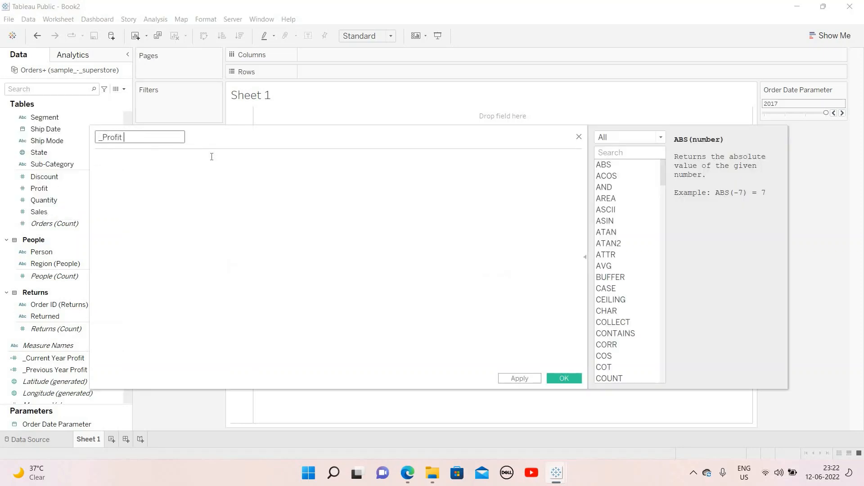
type("Change %")
Enter the year-over-year difference in parentheses as the formula: ([_Current Year Profit]-[_Previous Year Profit]).
left_click(211, 156)
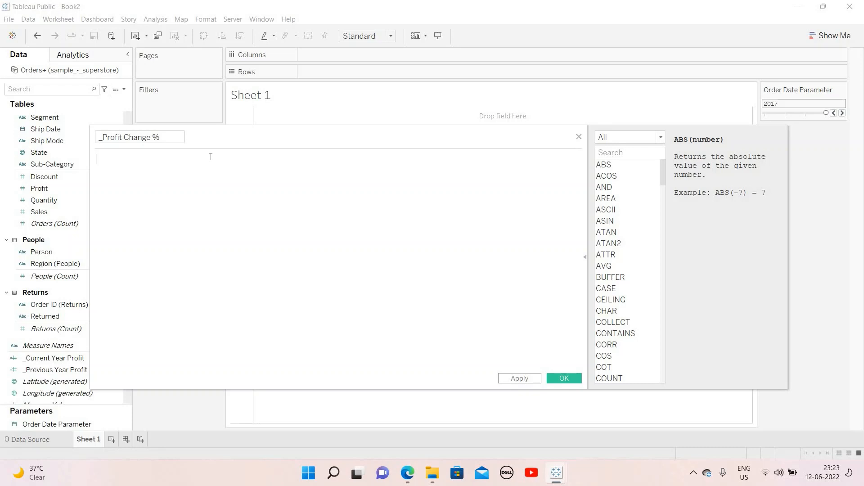
type("Curre")
key("Return")
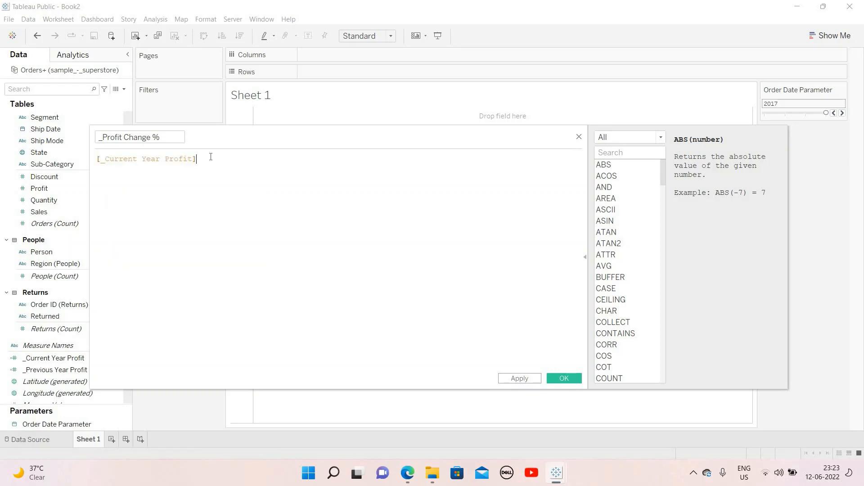
type("-Previ")
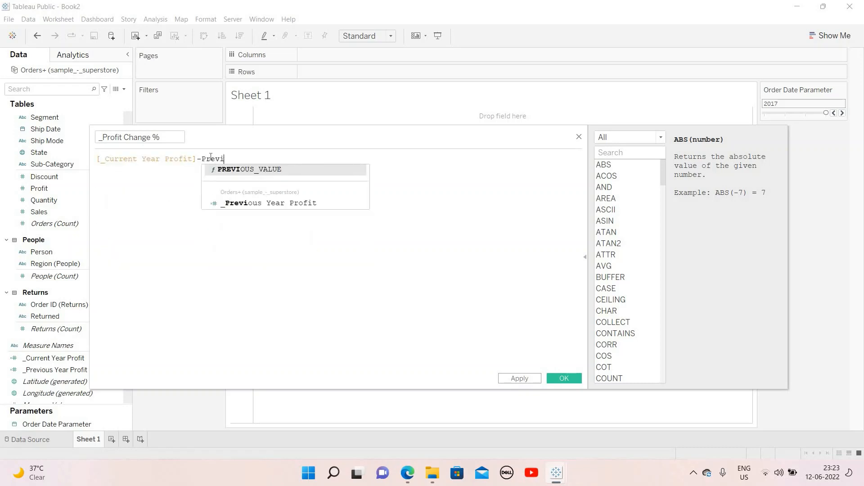
key("Down")
key("Return")
type(")")
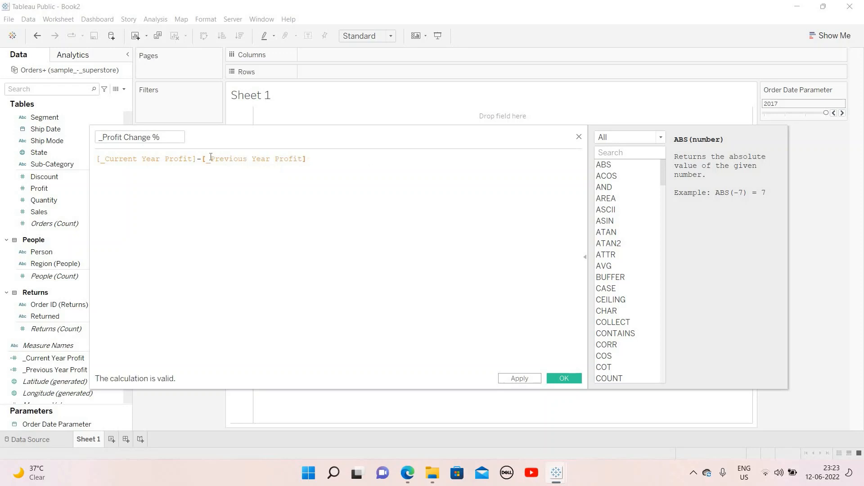
key("Home")
type("(")
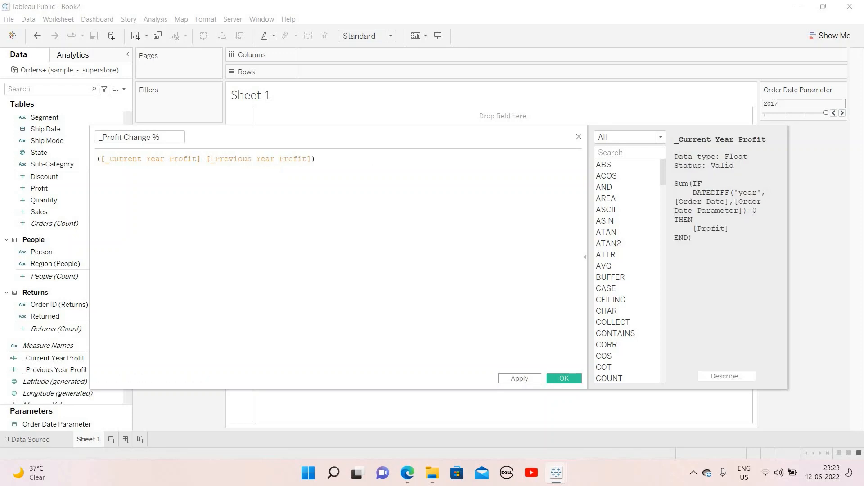
Divide the parenthesized difference by [_Previous Year Profit] and save the _Profit Change % calculation.
key("End")
type("/Previous")
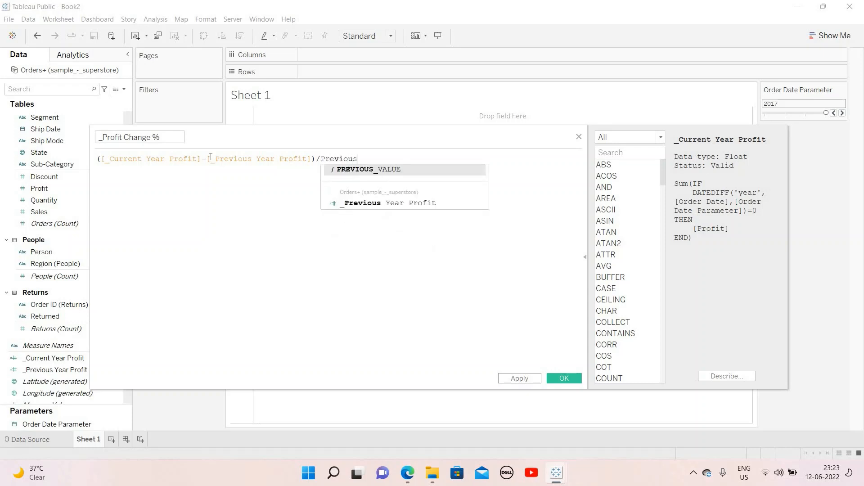
key("Down")
key("Return")
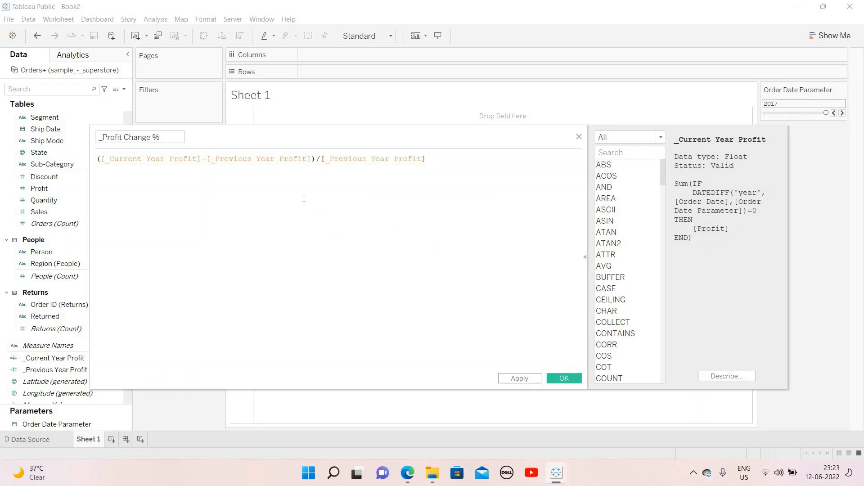
left_click(516, 381)
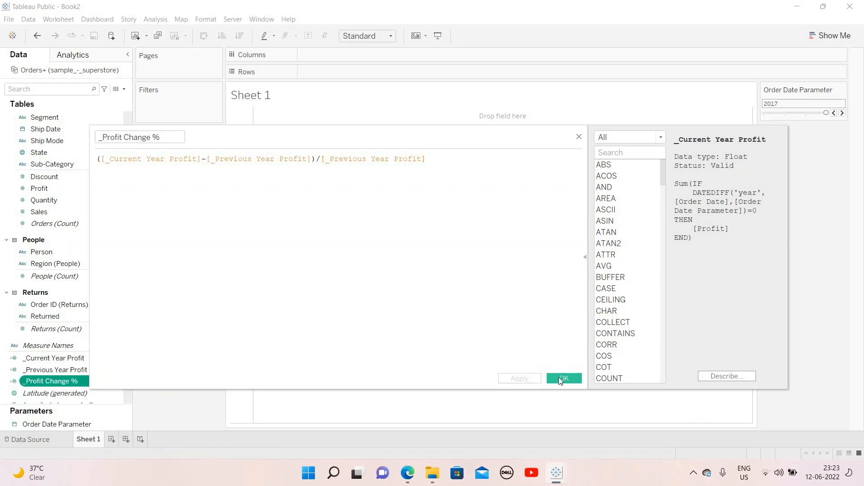
left_click(564, 378)
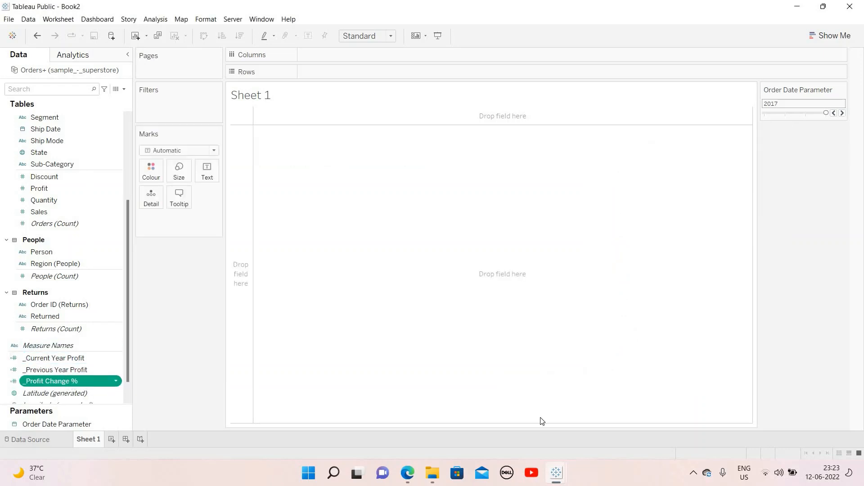
left_click(693, 474)
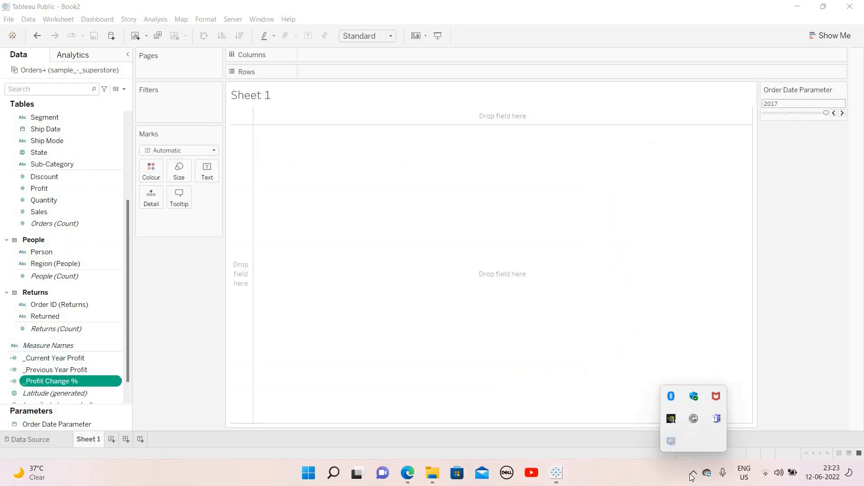
Give the Region field a geographic role created from State.
left_click(693, 473)
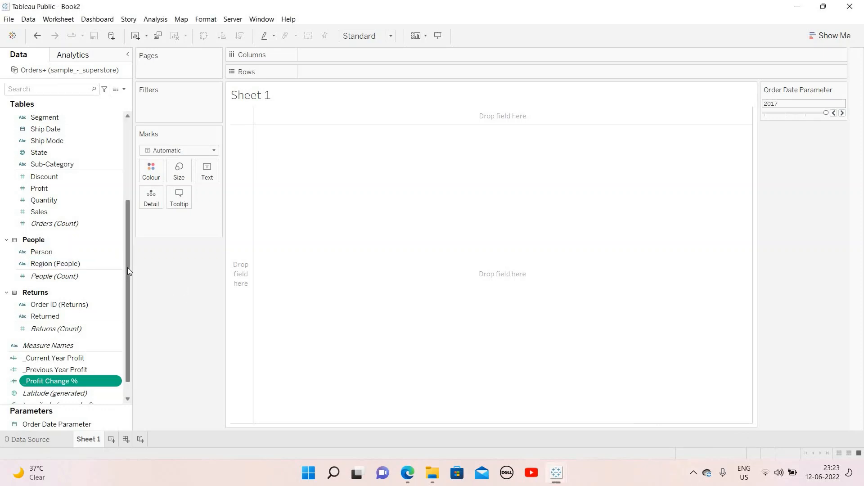
left_click_drag(128, 250, 131, 174)
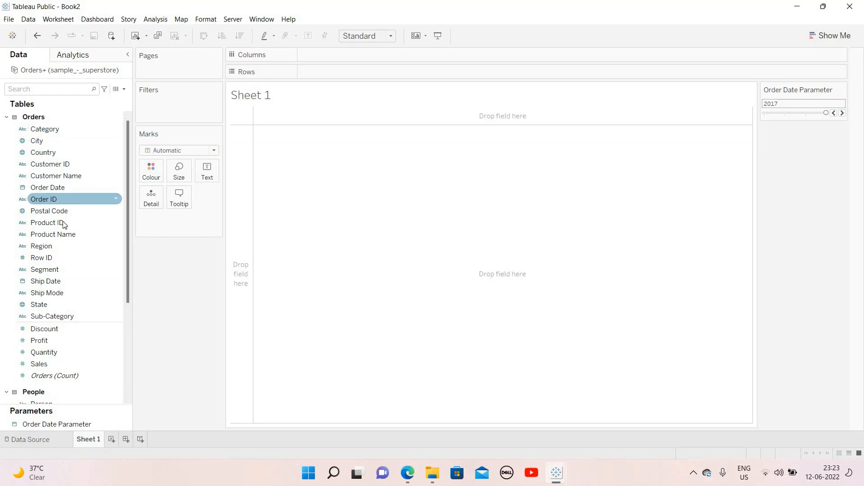
left_click(116, 246)
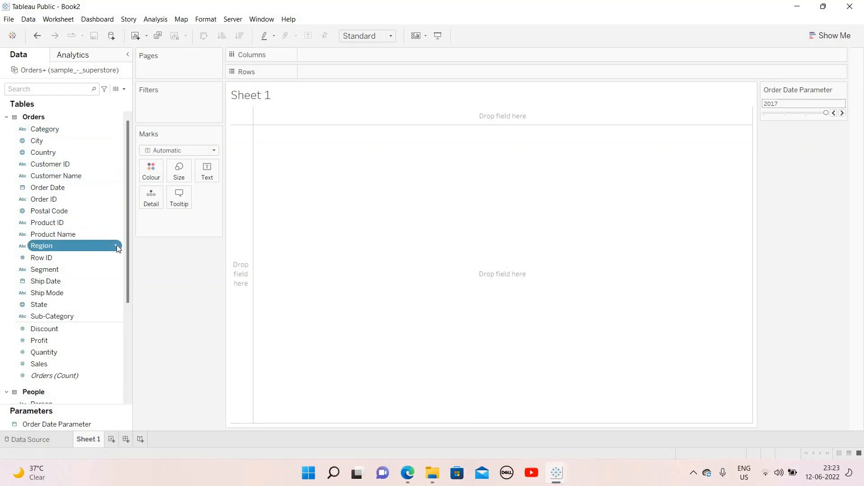
left_click(117, 246)
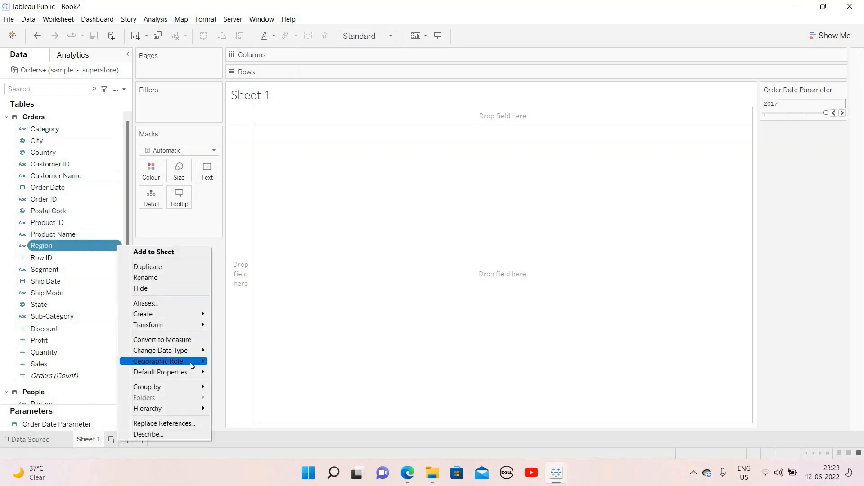
mouse_move(191, 361)
mouse_move(270, 479)
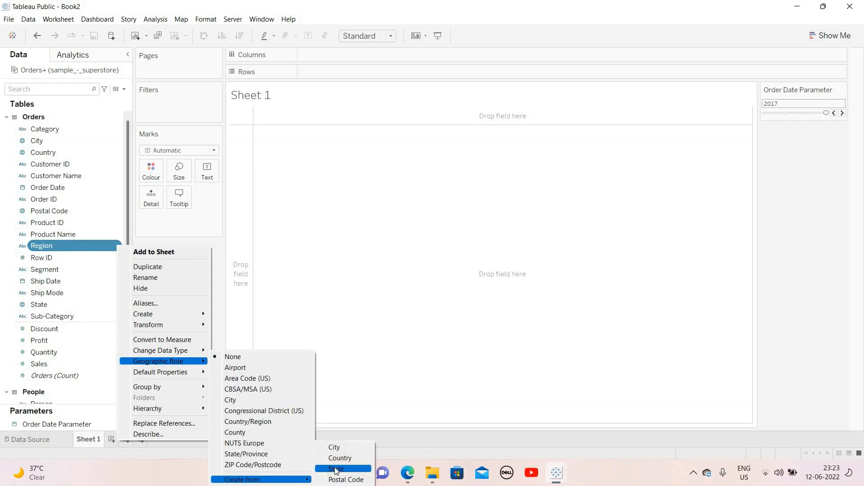
left_click(336, 469)
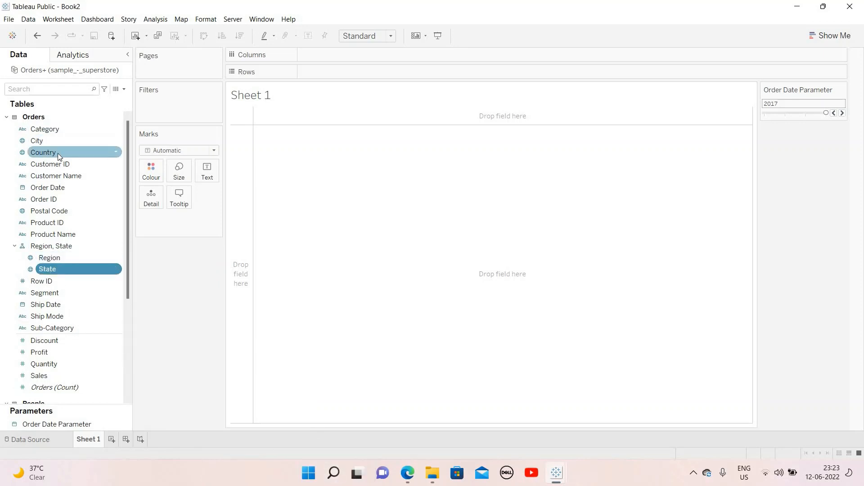
Move Country into the Region, State hierarchy and plot Region on the sheet's view.
mouse_move(58, 153)
left_mouse_down()
mouse_move(63, 254)
mouse_move(419, 266)
left_mouse_up()
left_click(55, 258)
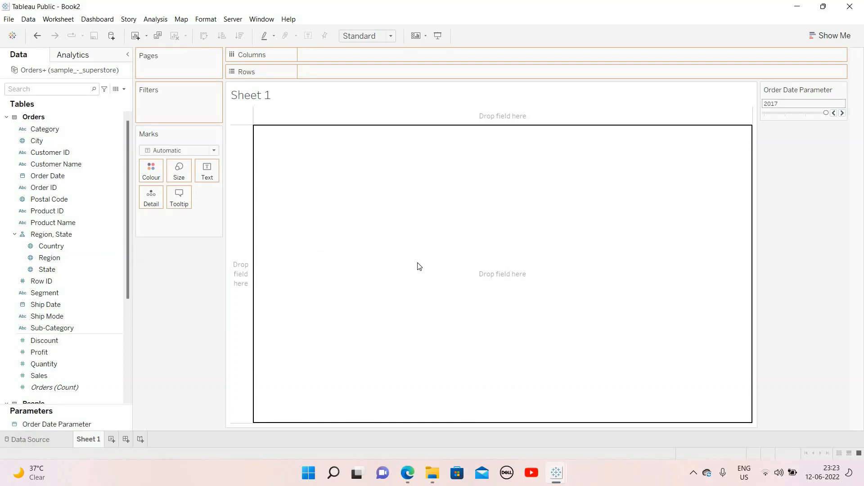
mouse_move(418, 266)
left_mouse_down()
mouse_move(428, 270)
mouse_move(414, 254)
left_mouse_up()
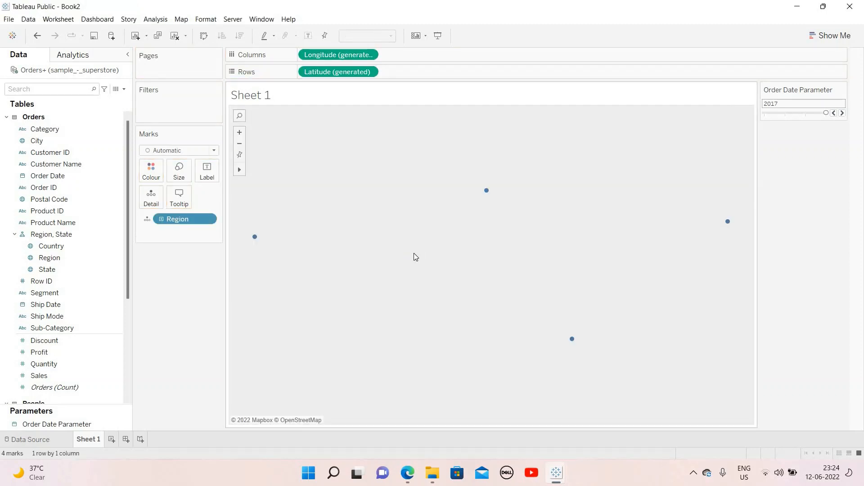
Change the mark type to Map and colour the regions by _Profit Change %.
left_click(213, 152)
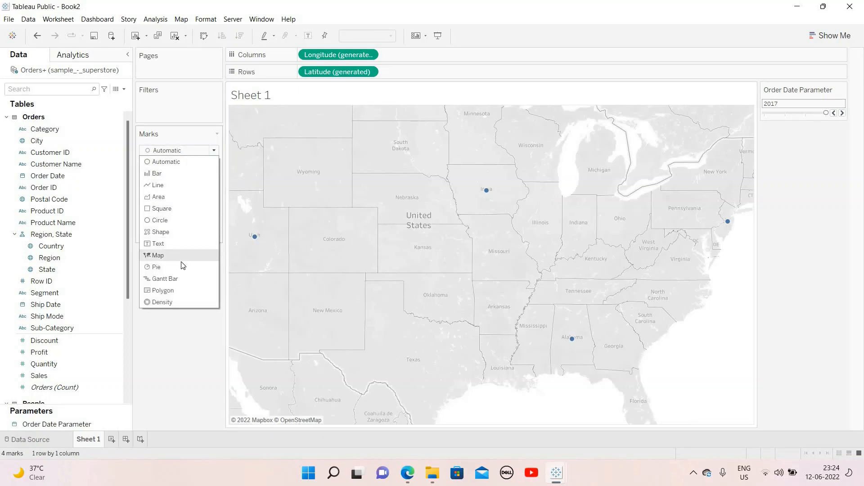
left_click(183, 256)
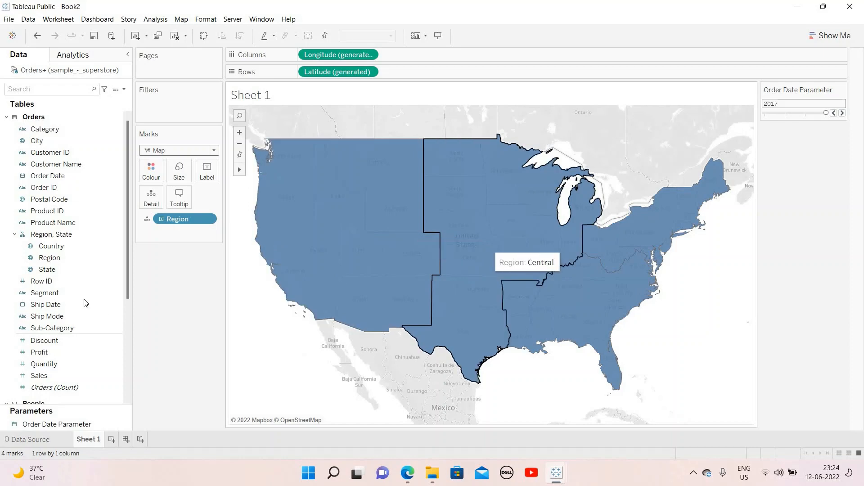
scroll(82, 375, "down", 5)
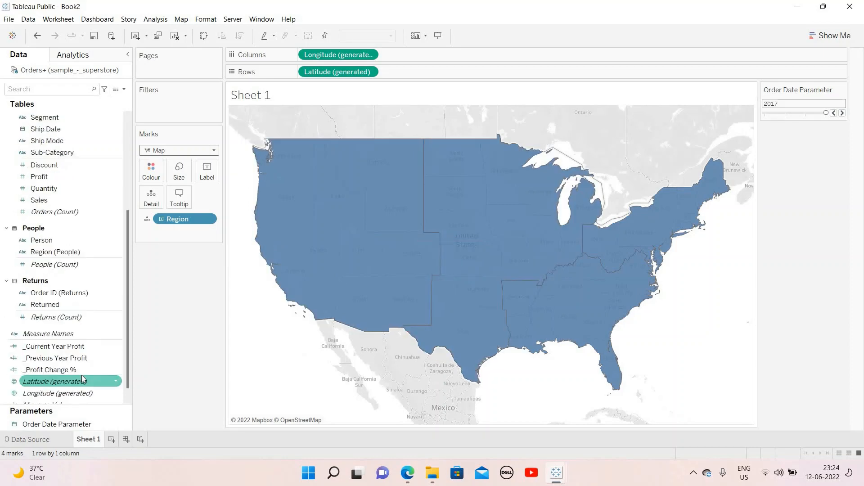
left_click_drag(58, 375, 183, 288)
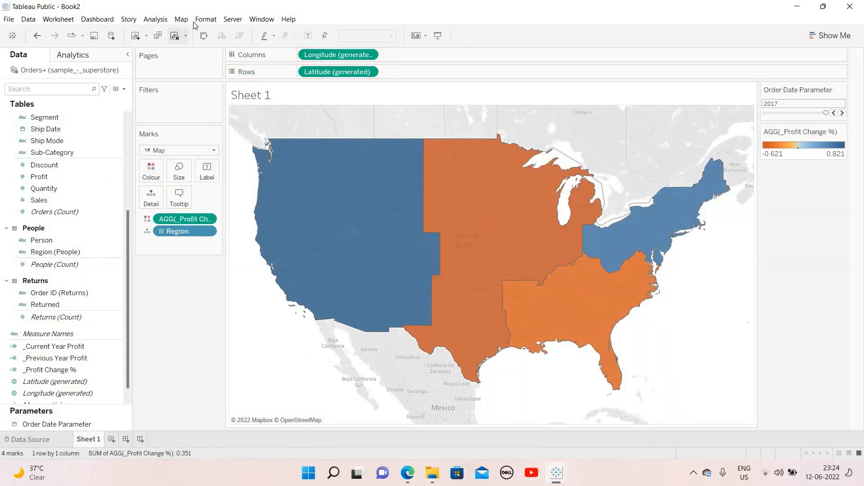
Set the map's background layer washout to 100% to hide the base map.
left_click(181, 19)
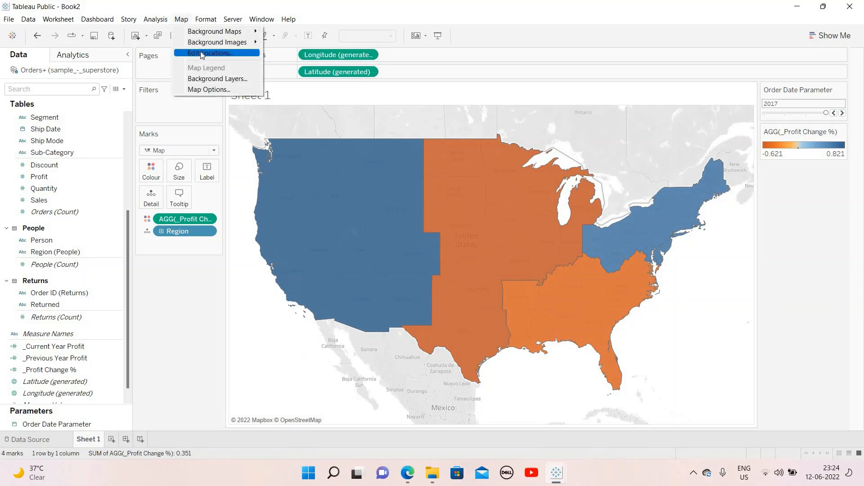
left_click(210, 79)
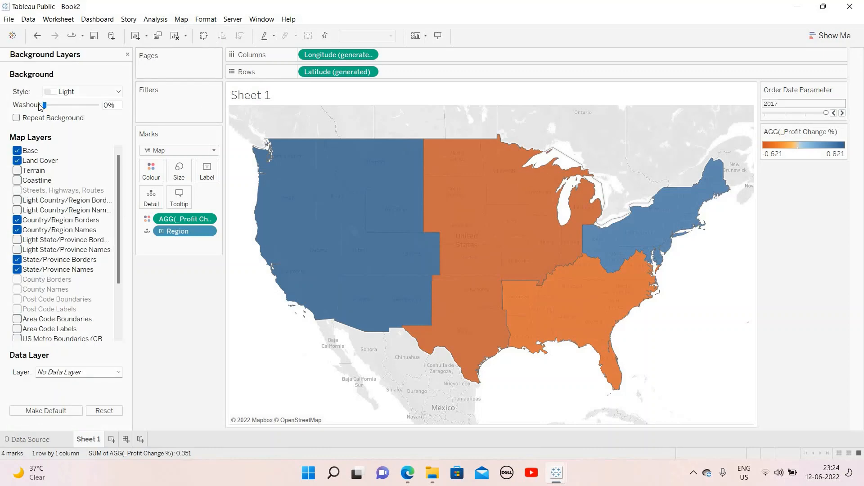
left_click(100, 106)
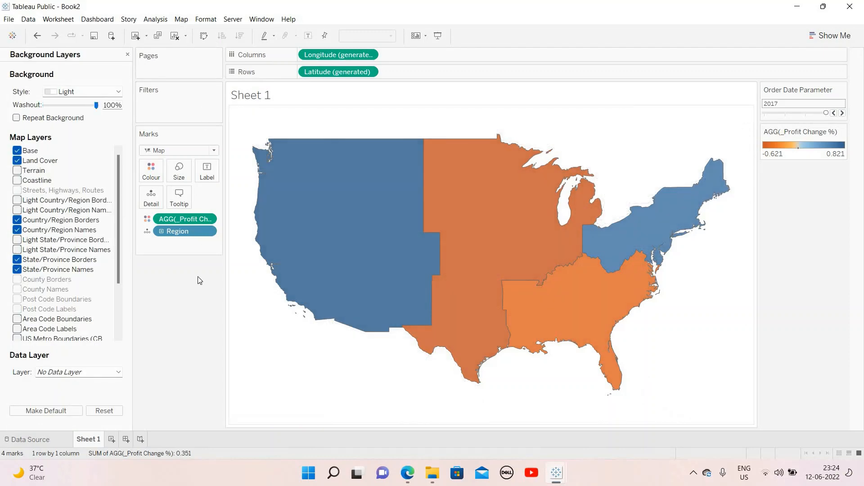
left_click(128, 55)
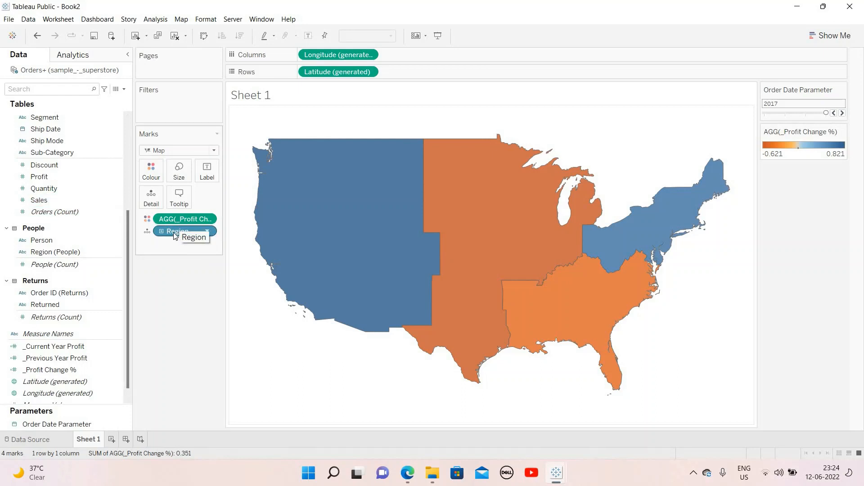
Label the map with Region and _Profit Change %, formatting the profit change as a percentage with one decimal place.
left_click_drag(175, 236, 207, 171)
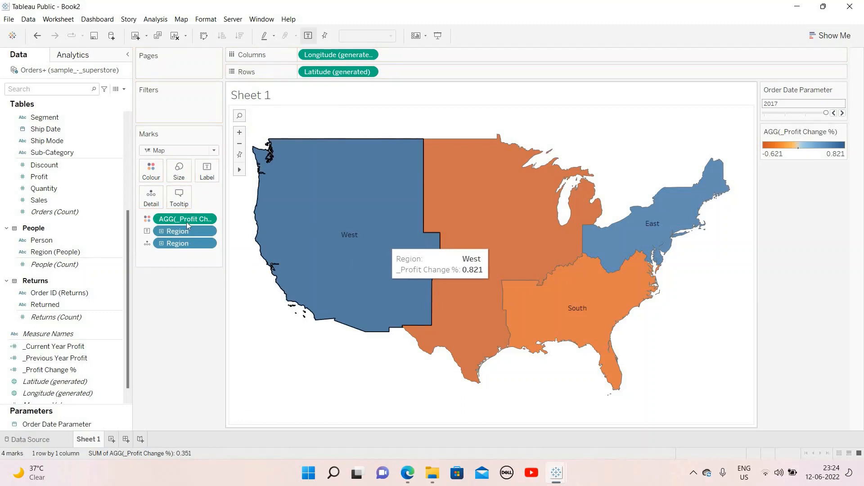
left_click_drag(178, 220, 336, 261)
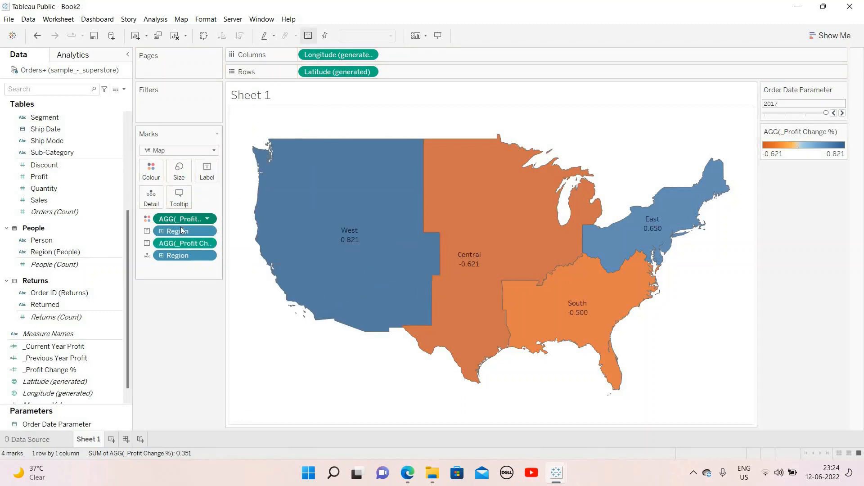
left_click(207, 219)
left_click(151, 293)
left_click(209, 245)
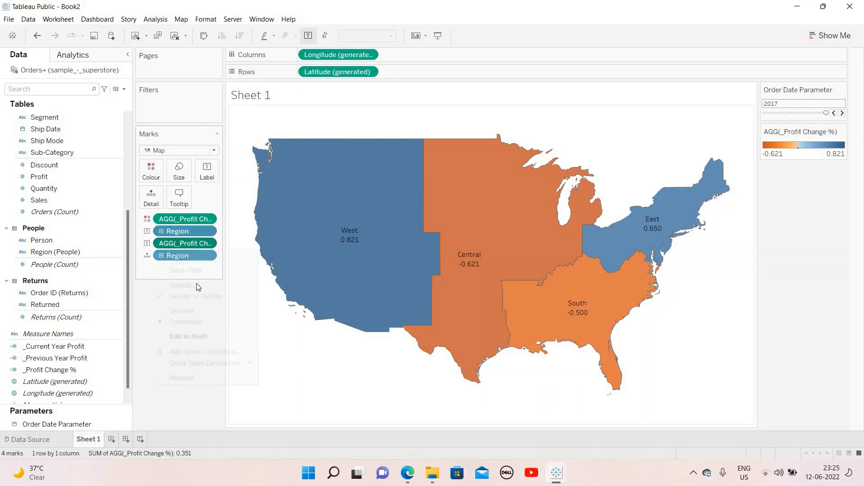
left_click(196, 286)
left_click(90, 154)
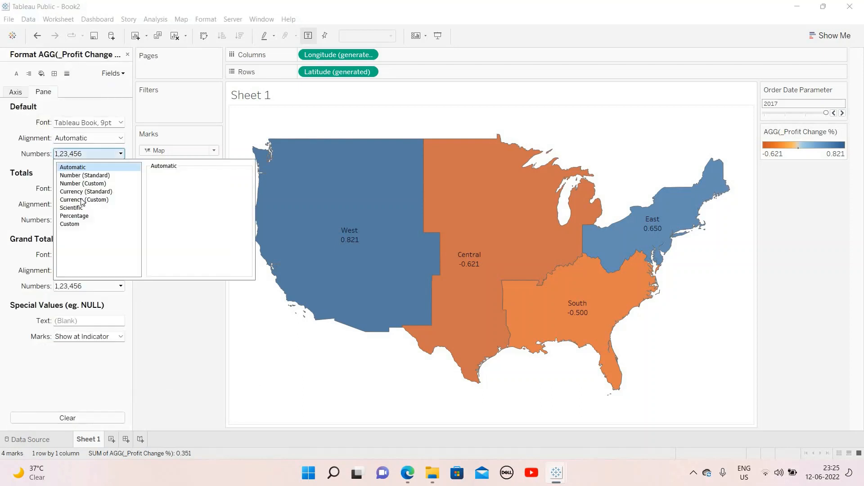
left_click(86, 215)
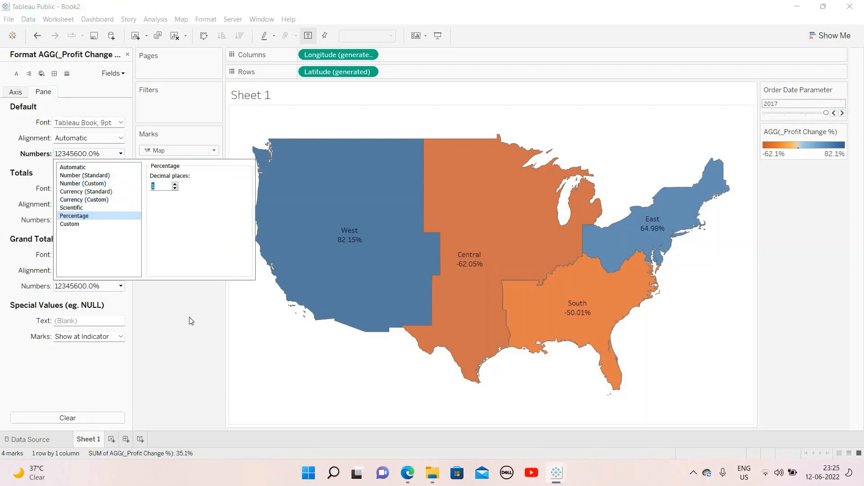
left_click(382, 239)
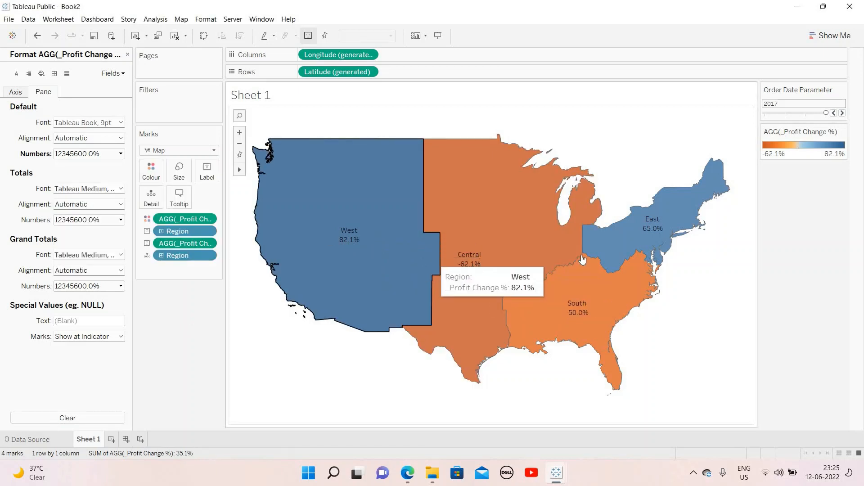
left_click(128, 54)
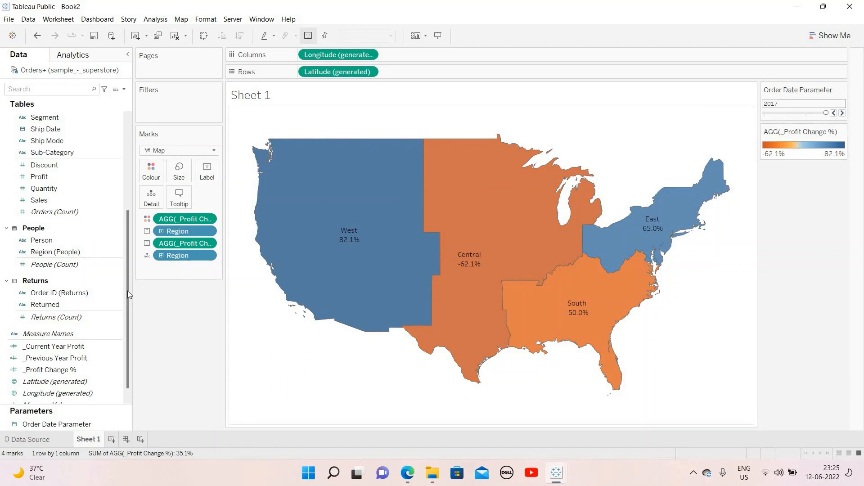
Create a set from Region named Selected Region Set, with no members selected.
scroll(128, 318, "down", 1)
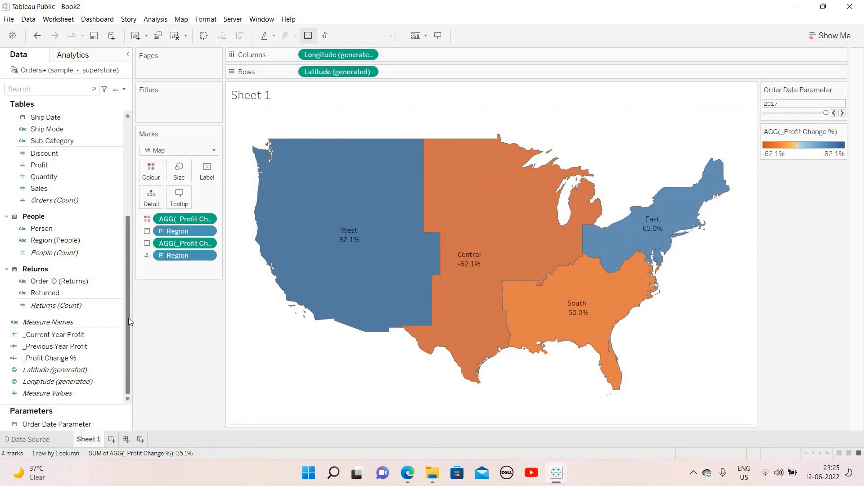
mouse_move(371, 242)
scroll(131, 223, "up", 3)
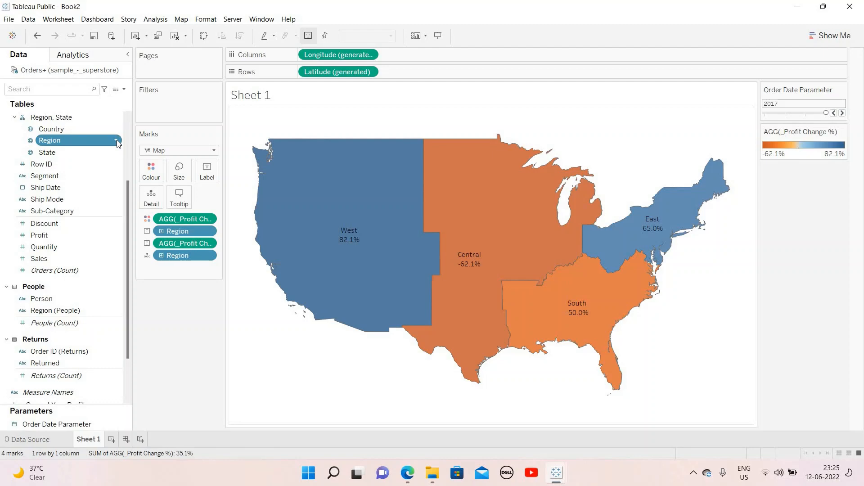
left_click(117, 141)
mouse_move(182, 231)
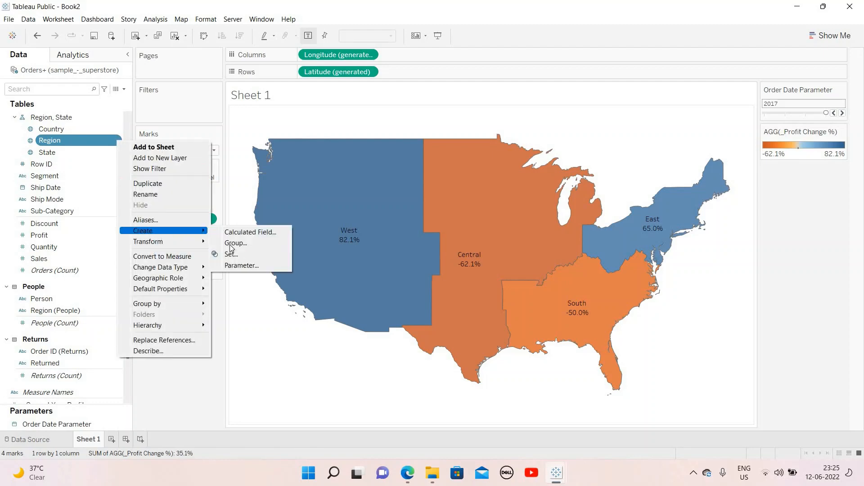
left_click(231, 254)
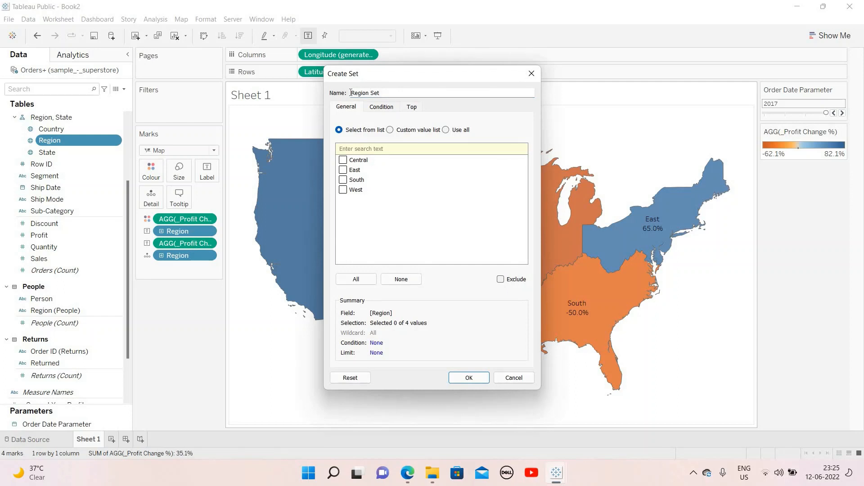
type("Selected")
left_click(475, 378)
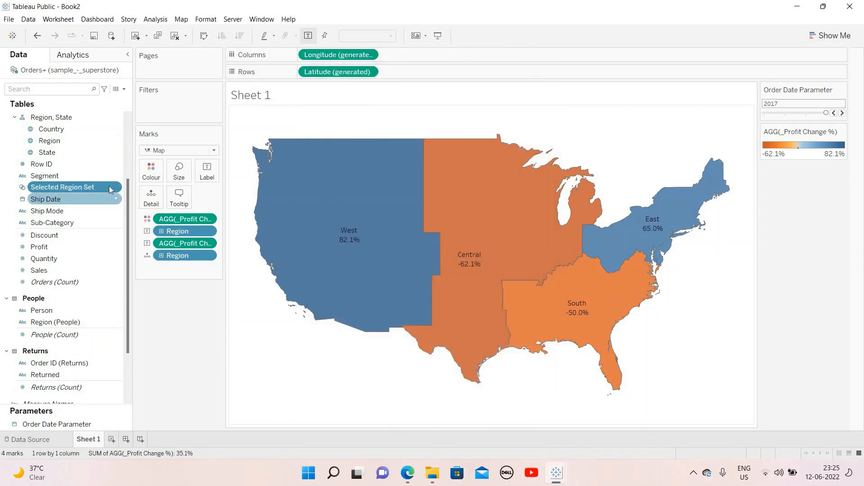
Create a new calculated field named _Drill Region to state.
left_click(123, 89)
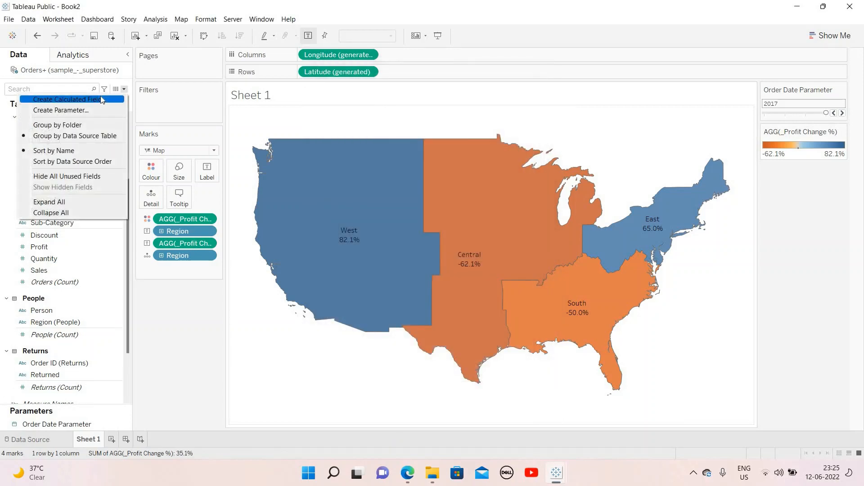
left_click(100, 98)
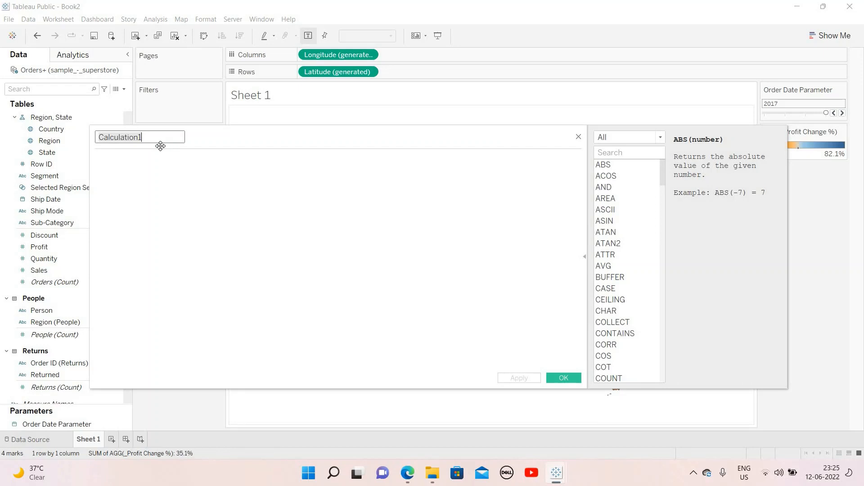
type("Drill Region to state")
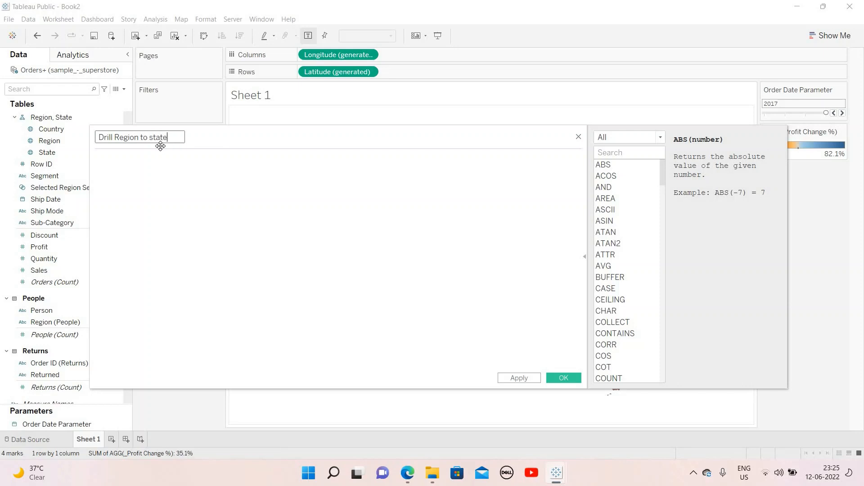
type("_")
Define the calculated field as IF [Selected Region Set] THEN [State] ELSE [Region] END and save it.
left_click(155, 158)
type("IF     ")
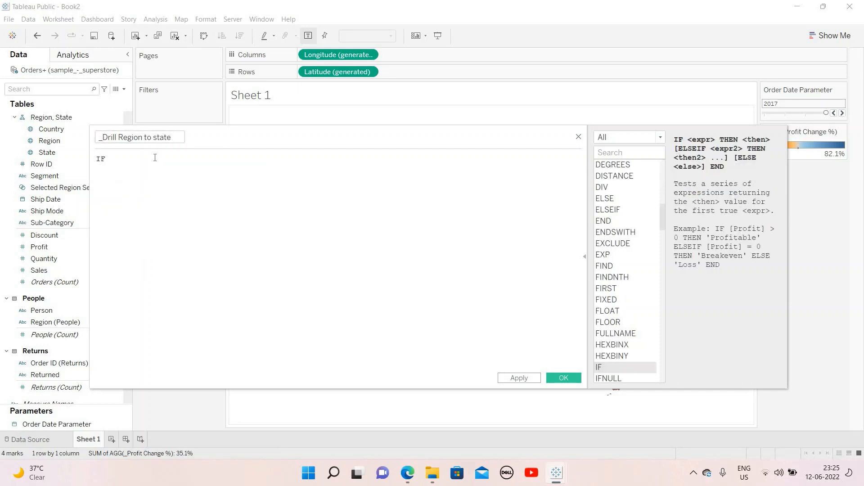
type("[Select")
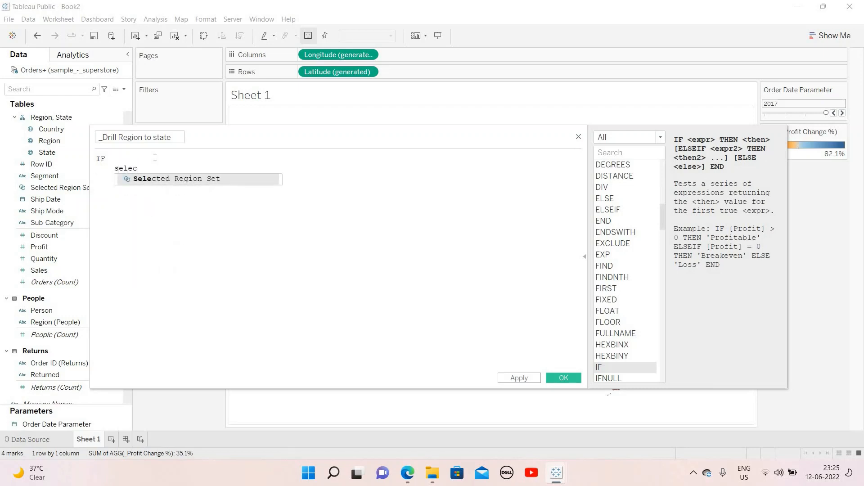
key("Return")
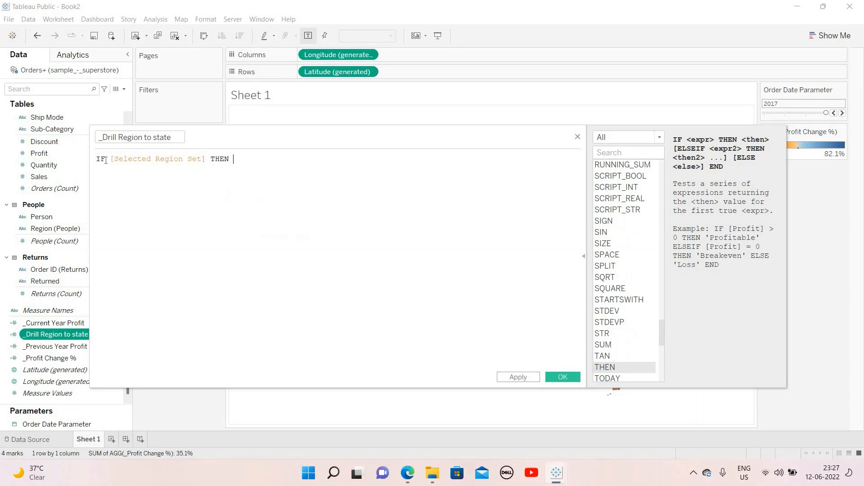
type("Sta")
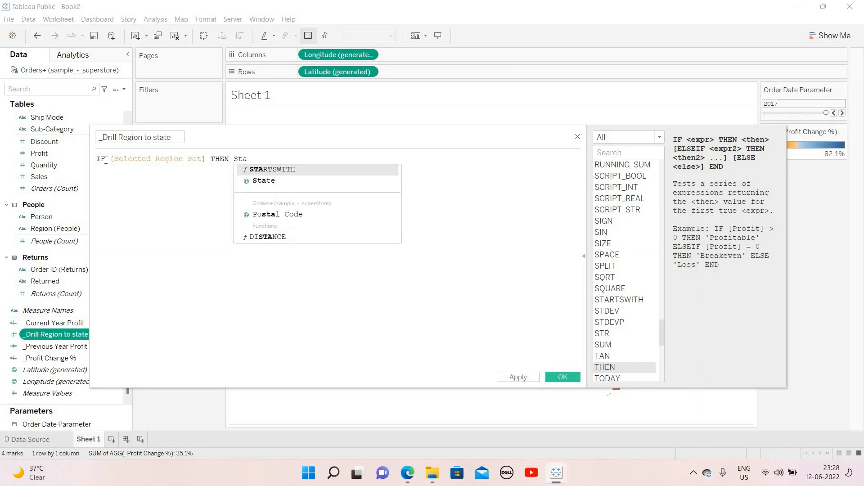
key("Down")
key("Return")
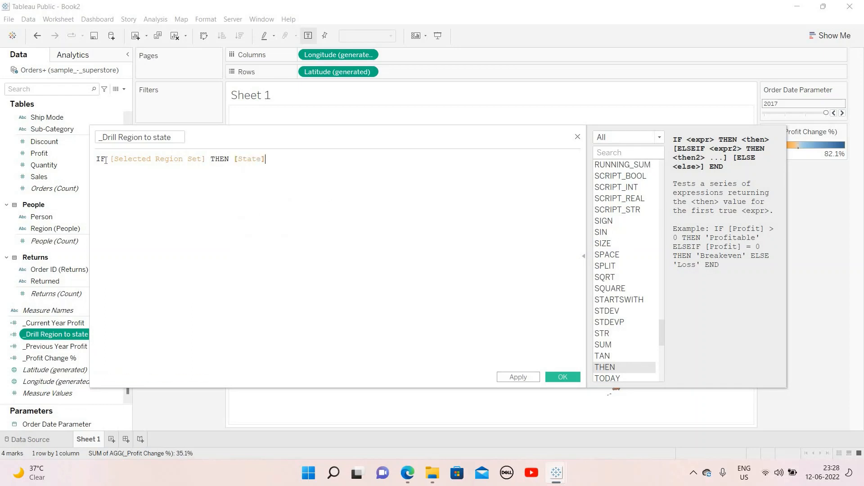
type("ELSE [")
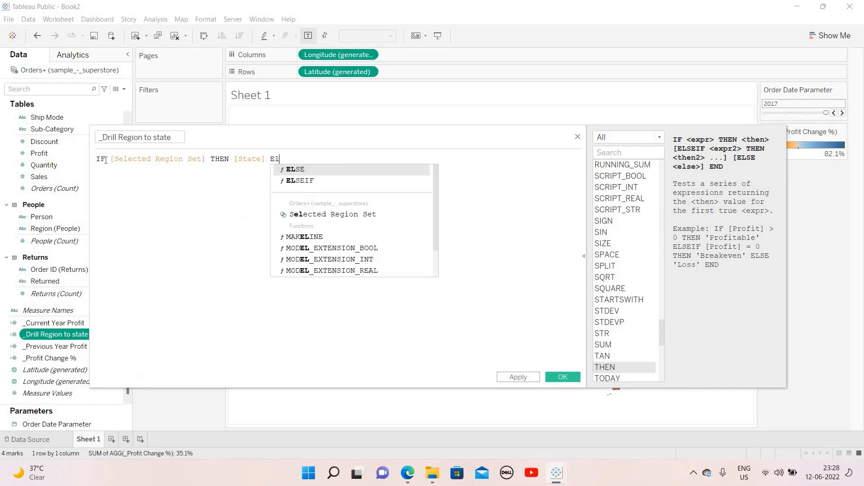
type("Regio")
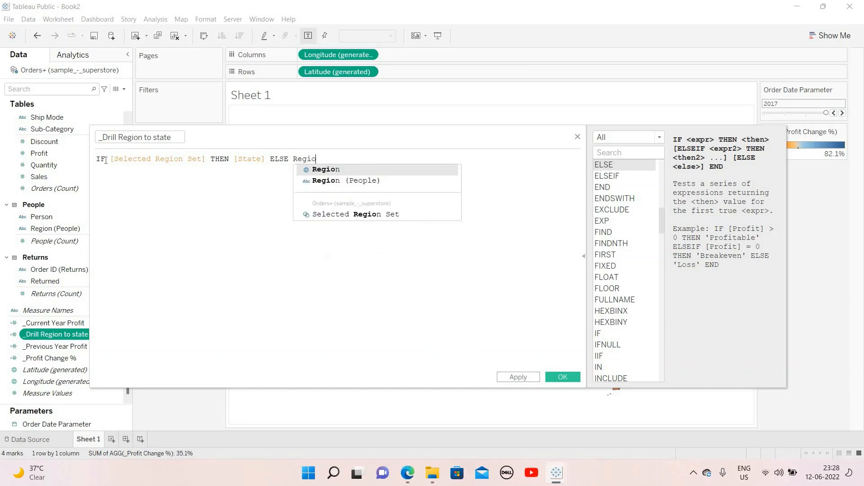
key("Return")
type("END")
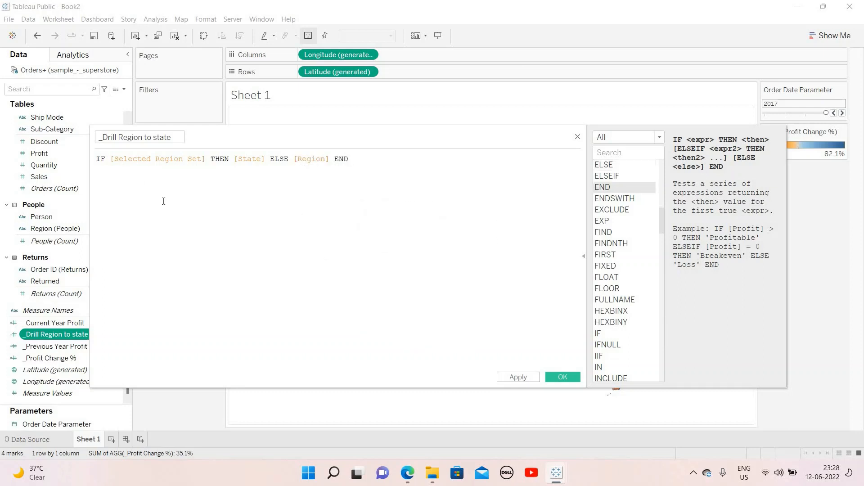
left_click(518, 377)
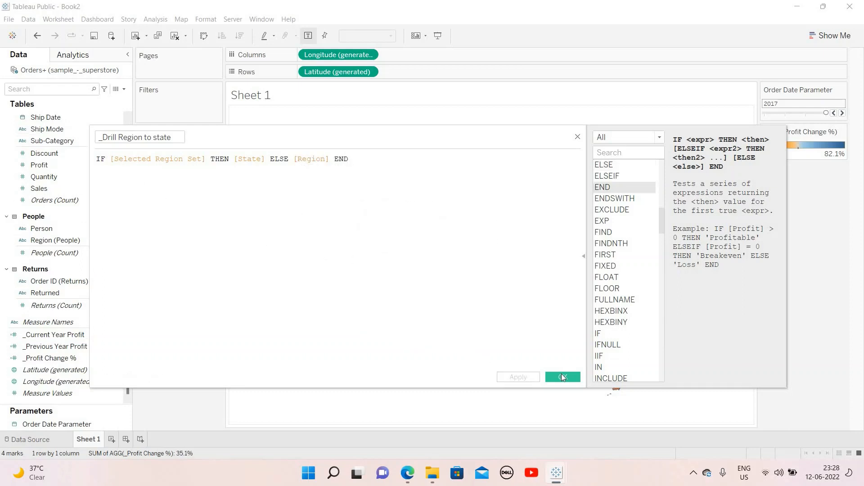
left_click(563, 377)
Give the _Drill Region to state field a geographic role created from Region.
left_click(72, 346)
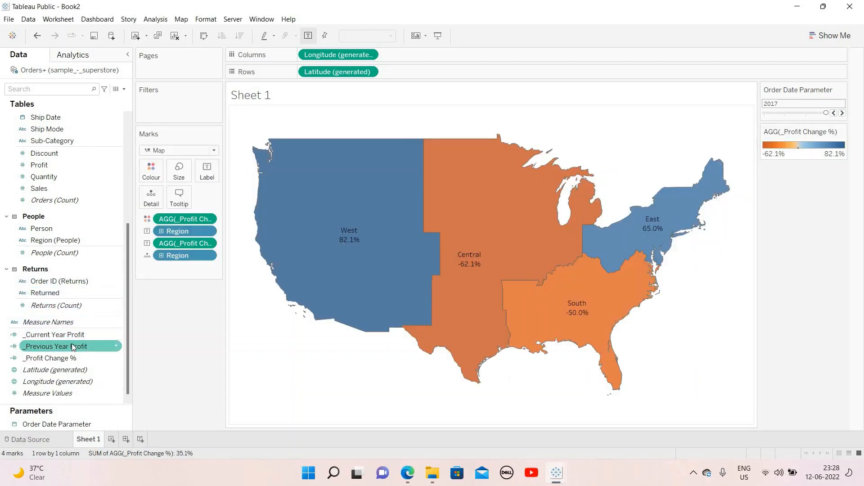
scroll(69, 326, "up", 5)
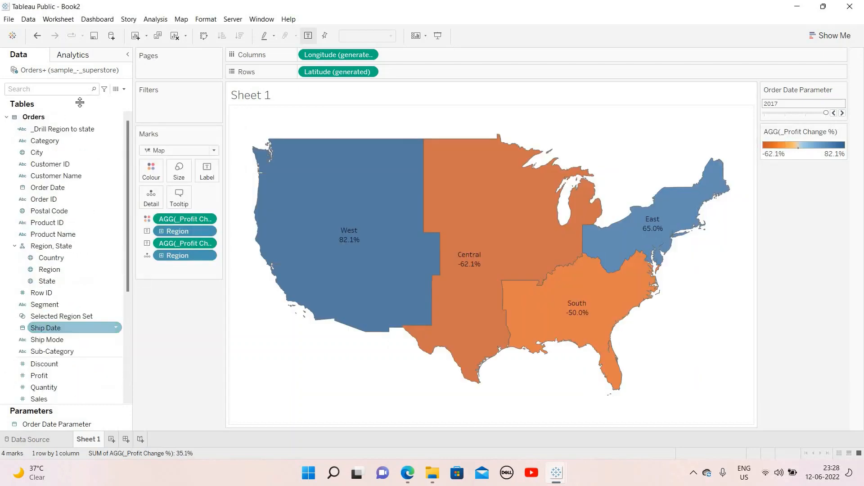
left_click(72, 129)
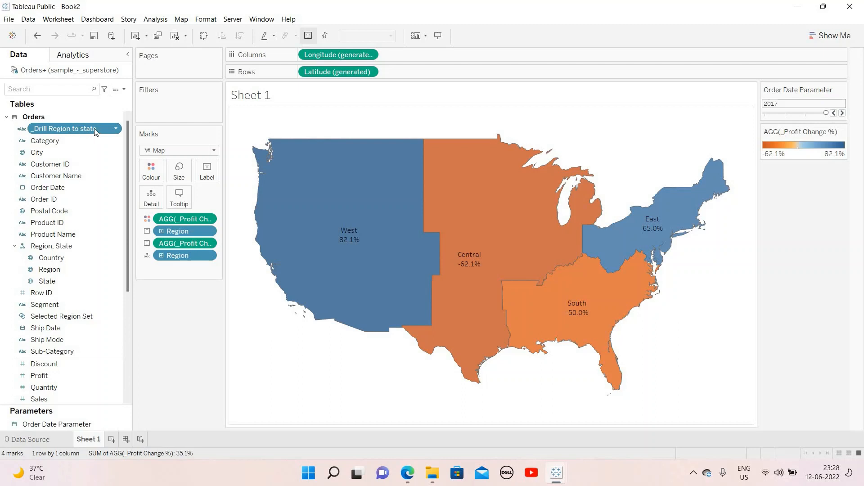
left_click(117, 130)
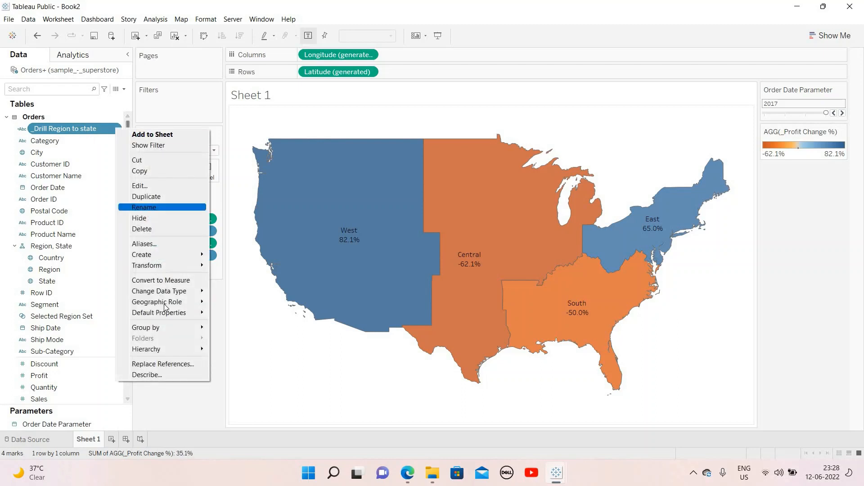
mouse_move(218, 302)
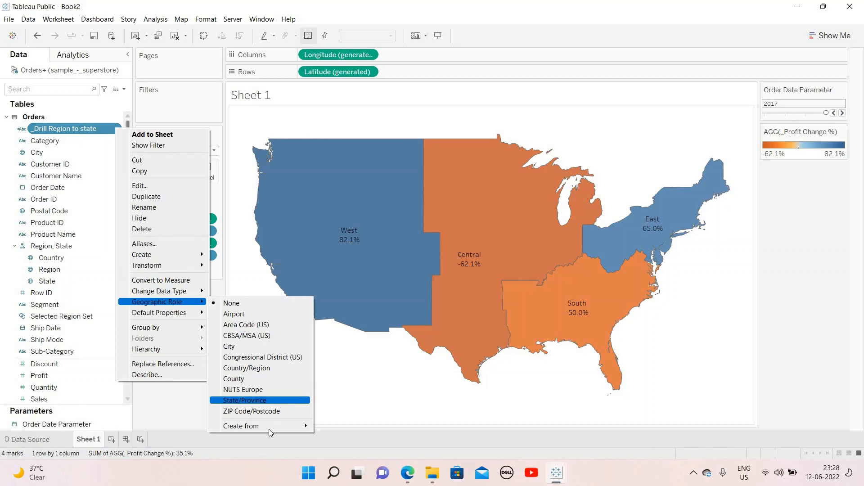
mouse_move(270, 429)
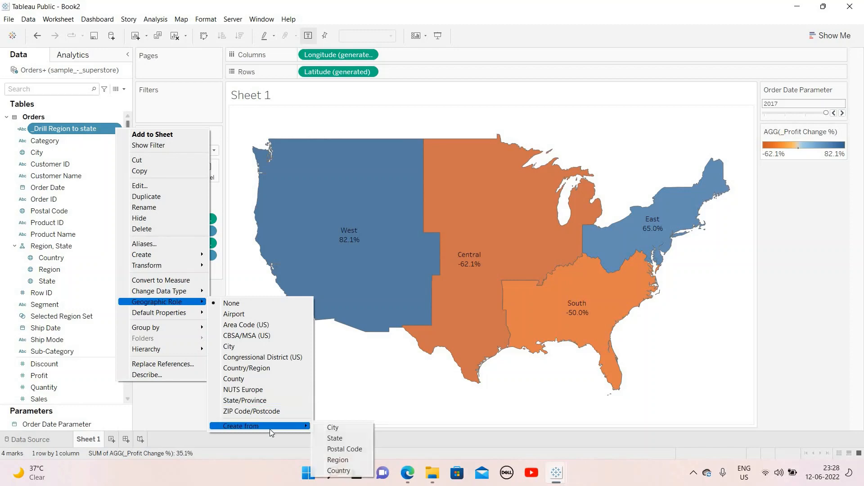
left_click(338, 460)
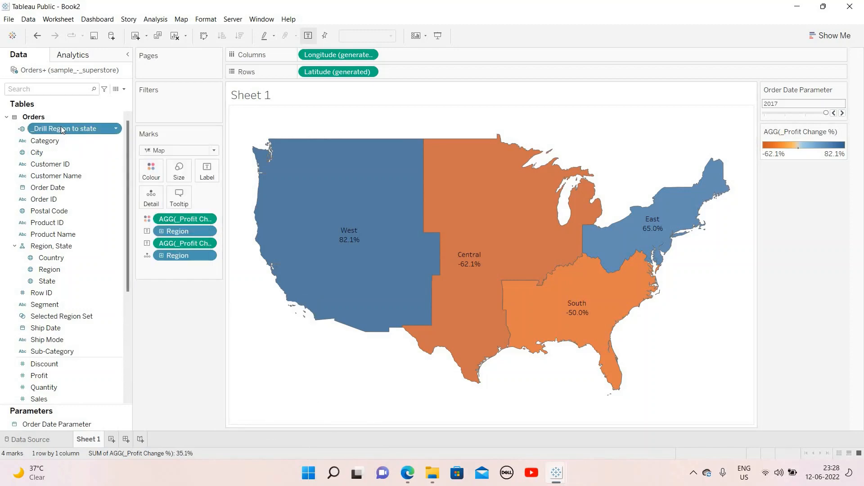
Add _Drill Region to state to the map's detail and label, placing it directly before Region in the label text.
left_click_drag(58, 129, 152, 195)
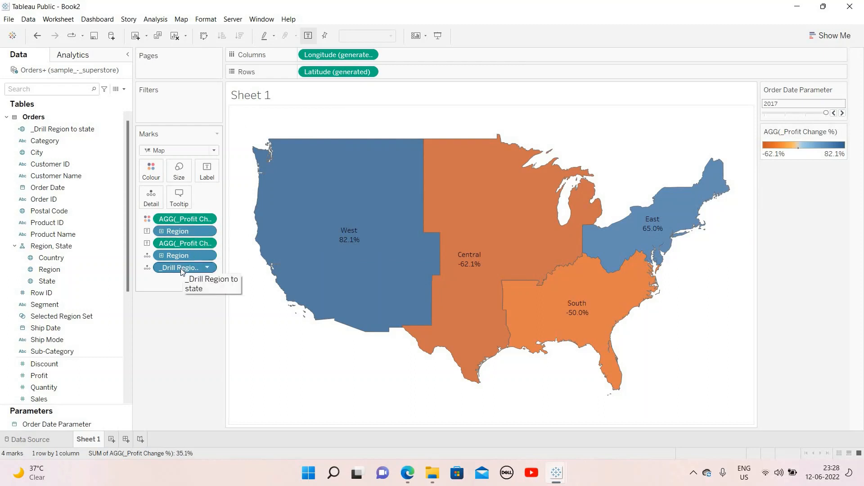
left_click_drag(179, 270, 214, 180)
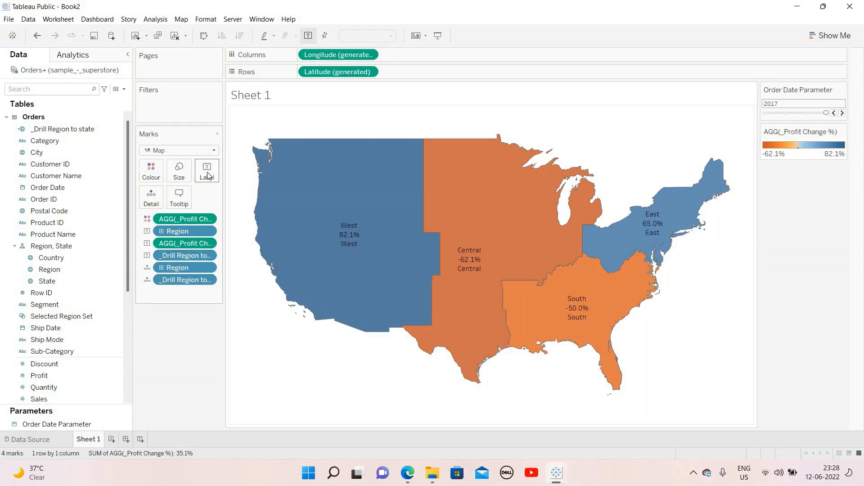
left_click(208, 176)
left_click(298, 222)
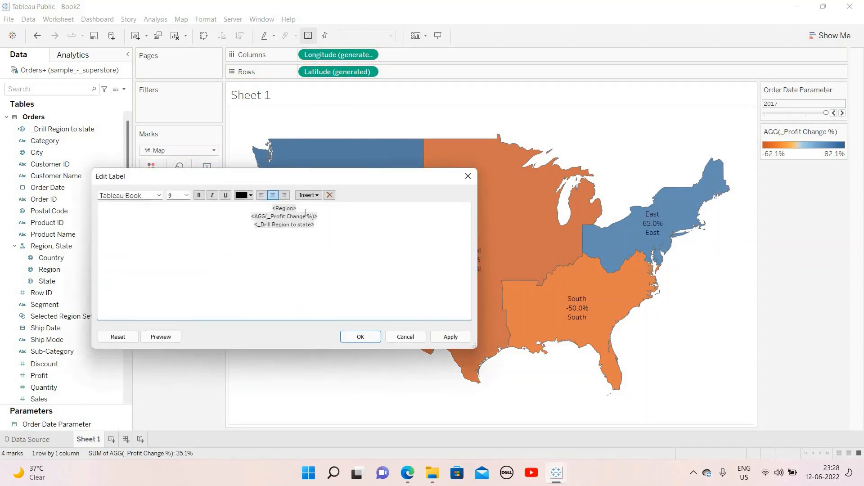
double_click(276, 208)
double_click(247, 222)
key("ctrl+c")
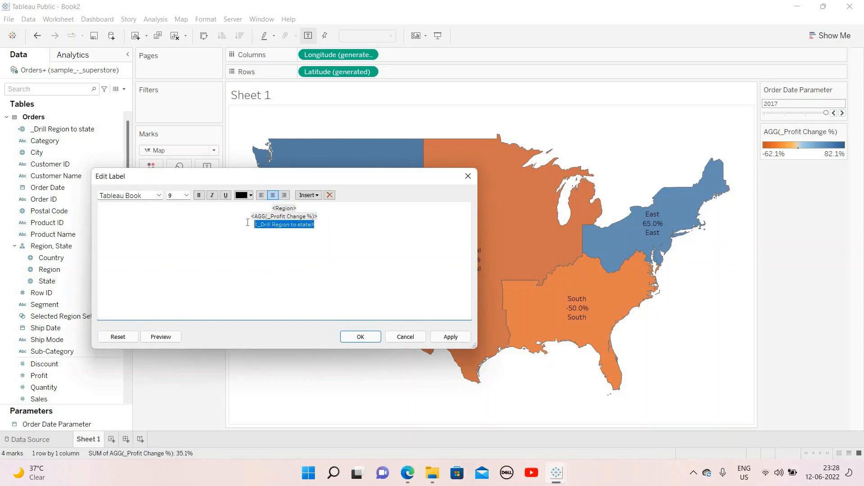
key("Delete")
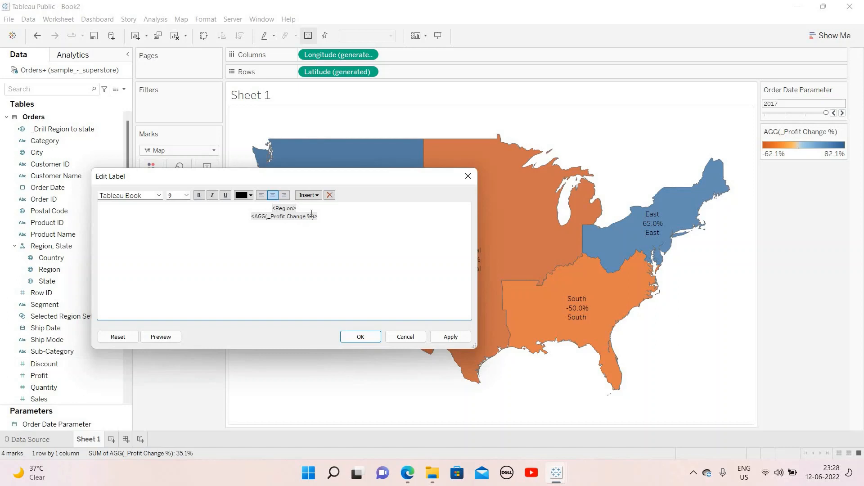
key("ctrl+v")
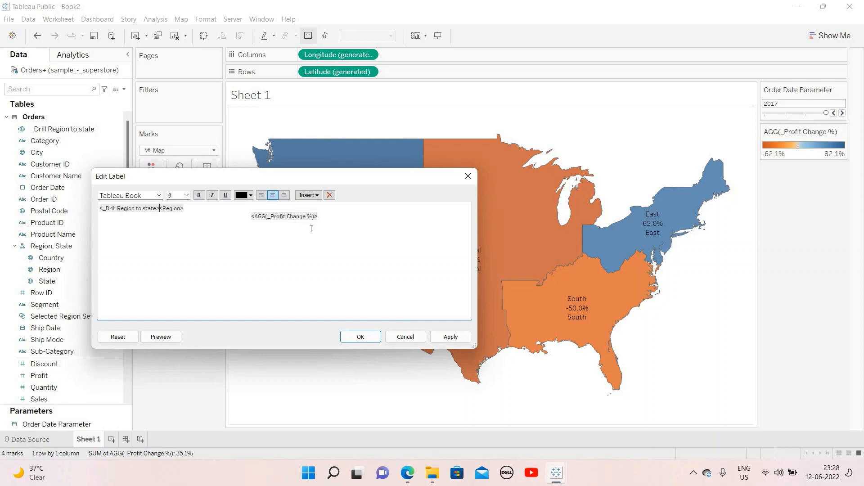
Centre the whole map label text, make it bold and set its font size to 8.
key("ctrl+a")
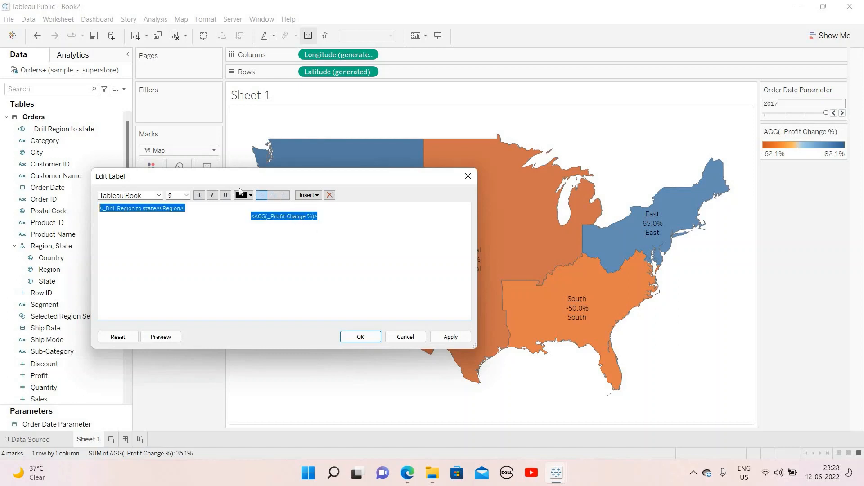
left_click(273, 195)
left_click(319, 218)
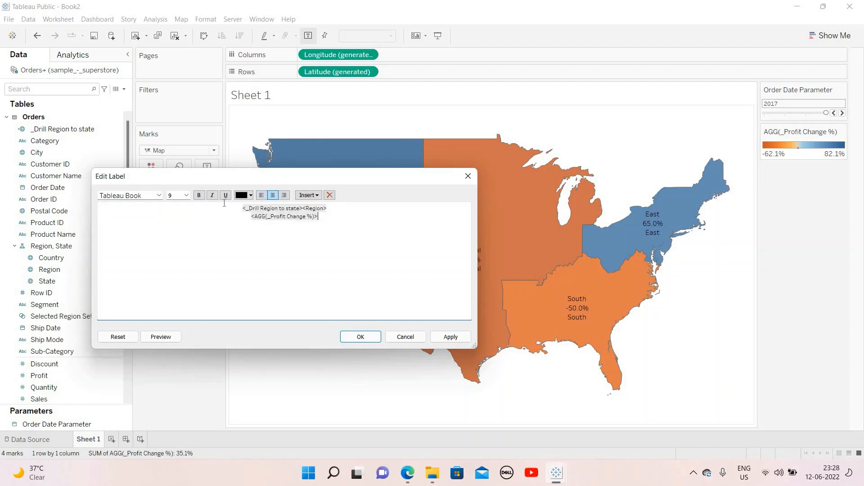
key("ctrl+a")
left_click(199, 197)
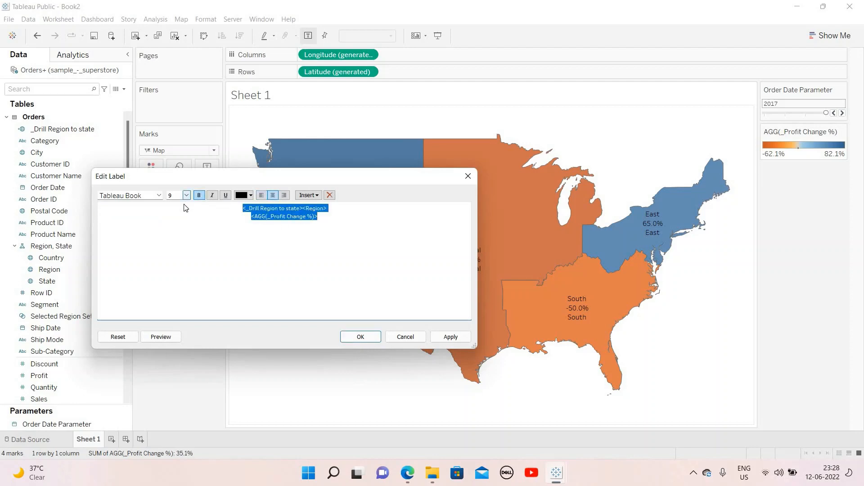
left_click(187, 196)
left_click(174, 206)
left_click(326, 211)
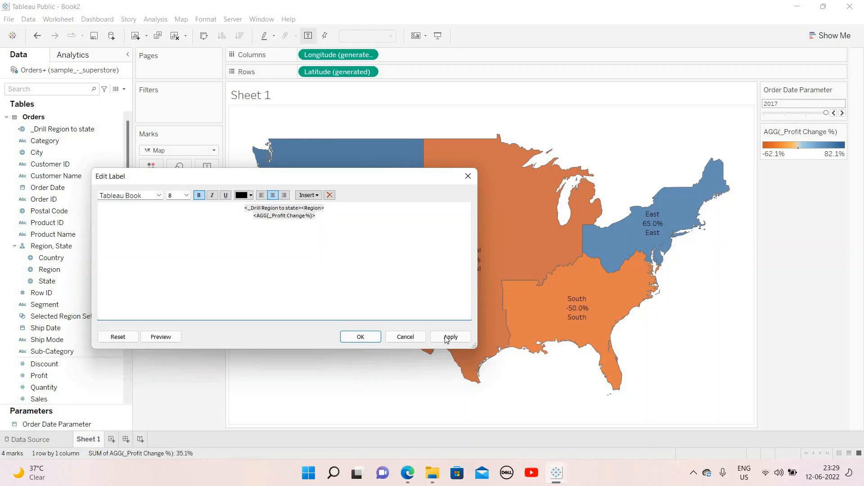
left_click(360, 337)
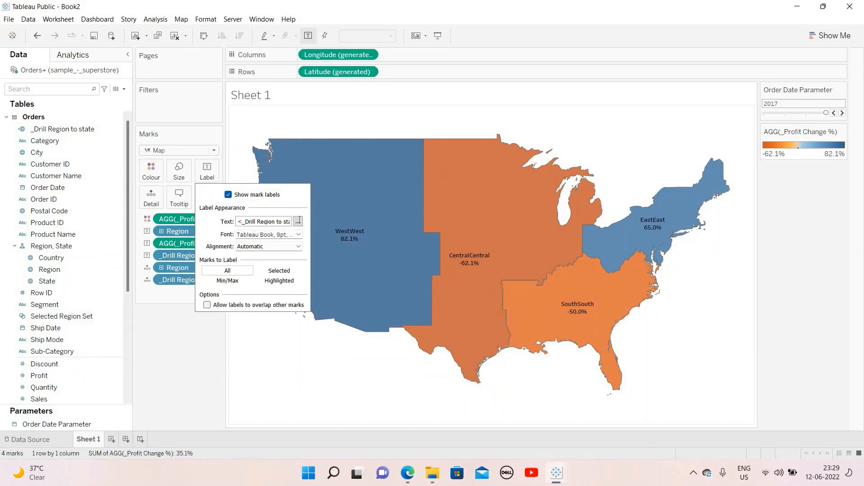
Remove the Region field from the map label text, keeping _Drill Region to state and _Profit Change %.
left_click(298, 221)
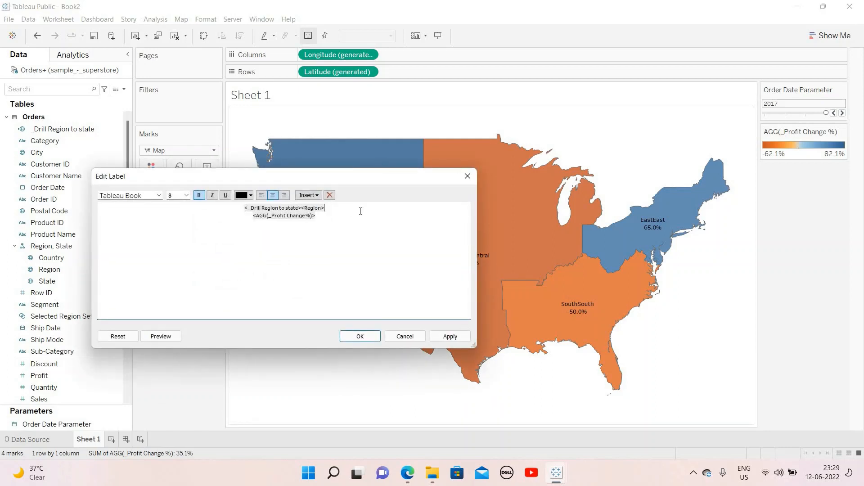
key("BackSpace")
key("BackSpace")
key("BackSpace")
key("BackSpace")
key("BackSpace")
key("BackSpace")
key("BackSpace")
key("BackSpace")
left_click(361, 338)
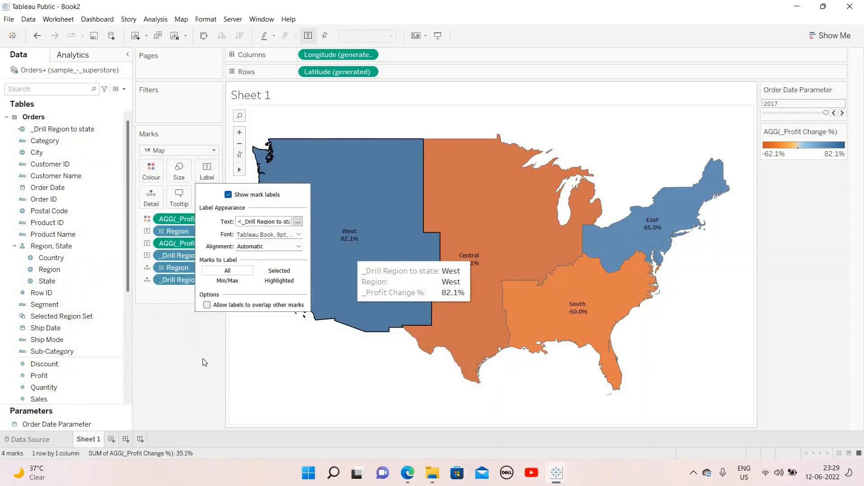
left_click(205, 362)
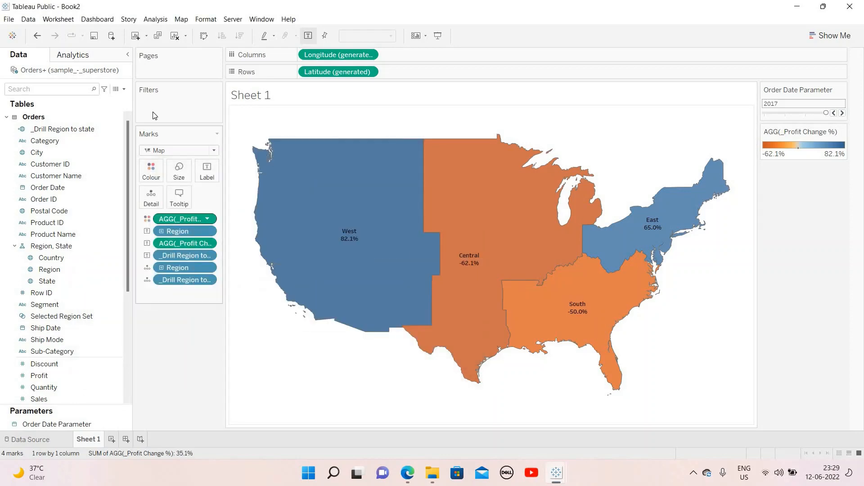
Add a worksheet action that changes set values, sourced from Sheet 1, and name it Drill to States.
left_click(58, 19)
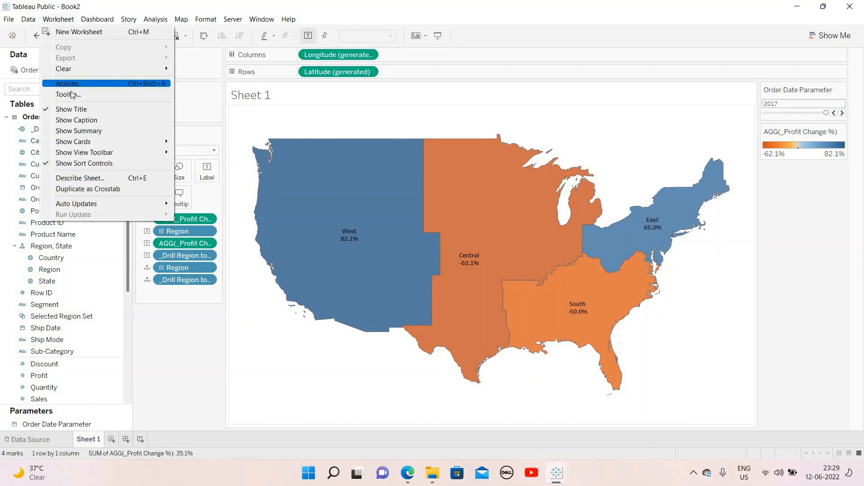
left_click(69, 84)
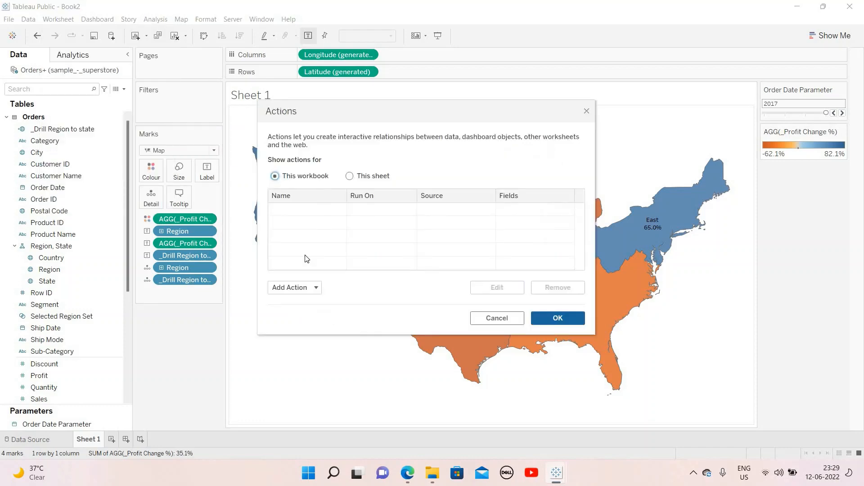
left_click(319, 288)
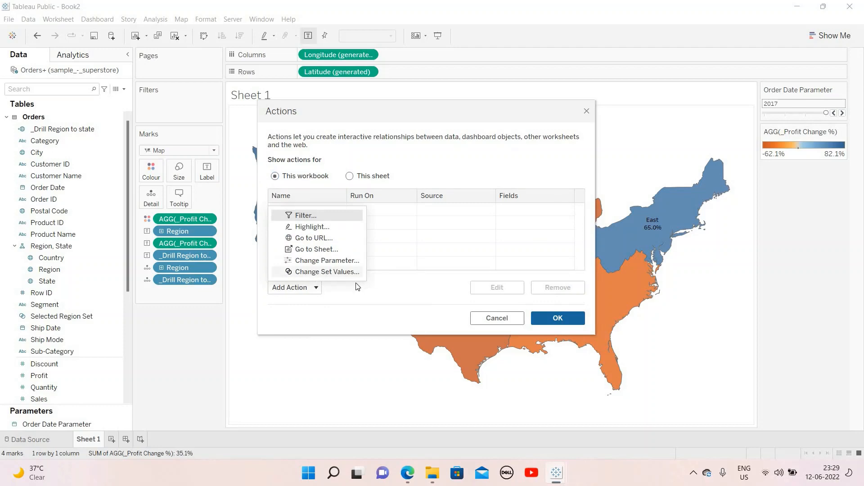
left_click(343, 271)
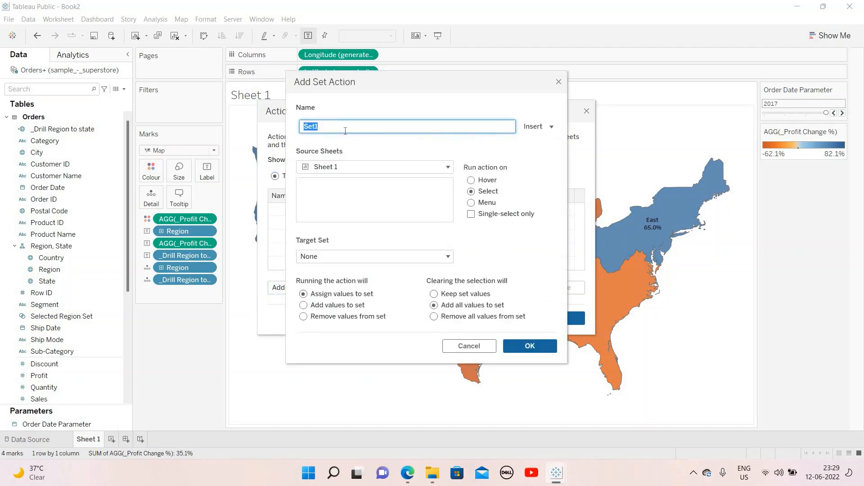
type("Drill to States")
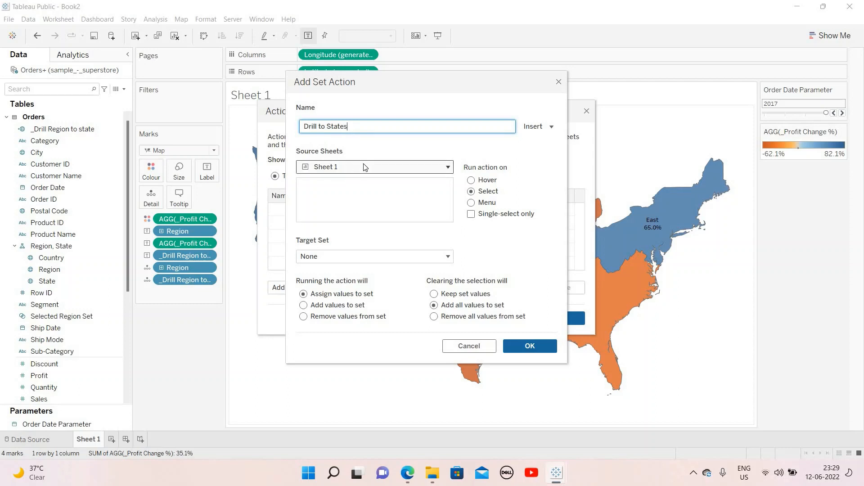
Target the action at Selected Region Set, have clearing the selection remove all values from the set, and save the action.
left_click(356, 256)
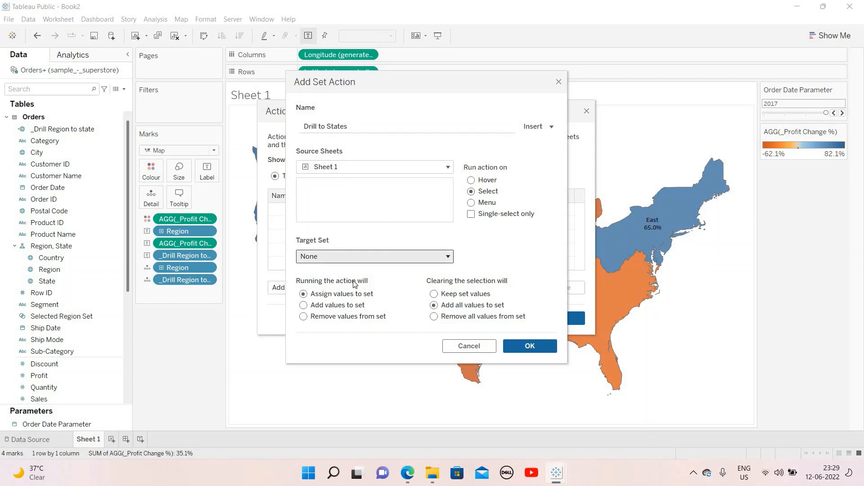
mouse_move(442, 284)
left_click(490, 285)
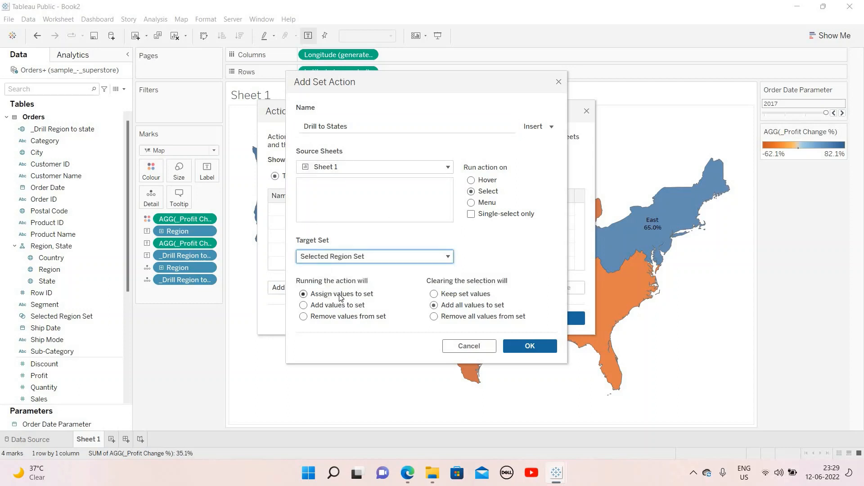
left_click(435, 317)
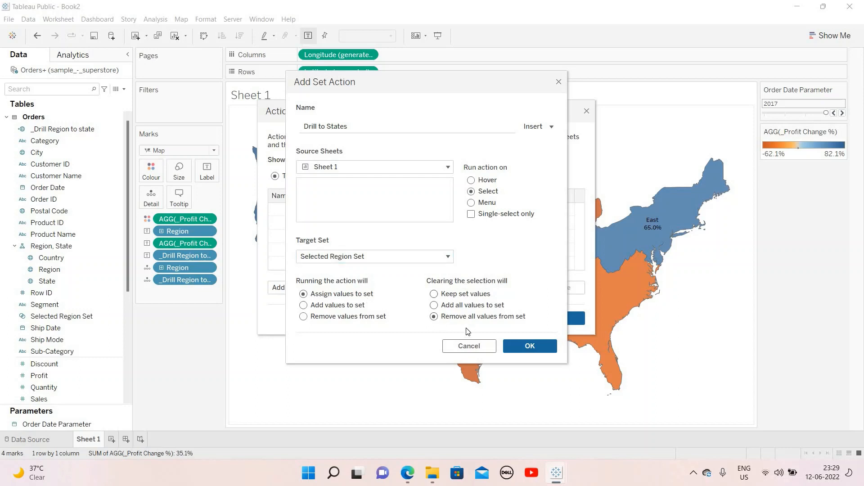
left_click(526, 347)
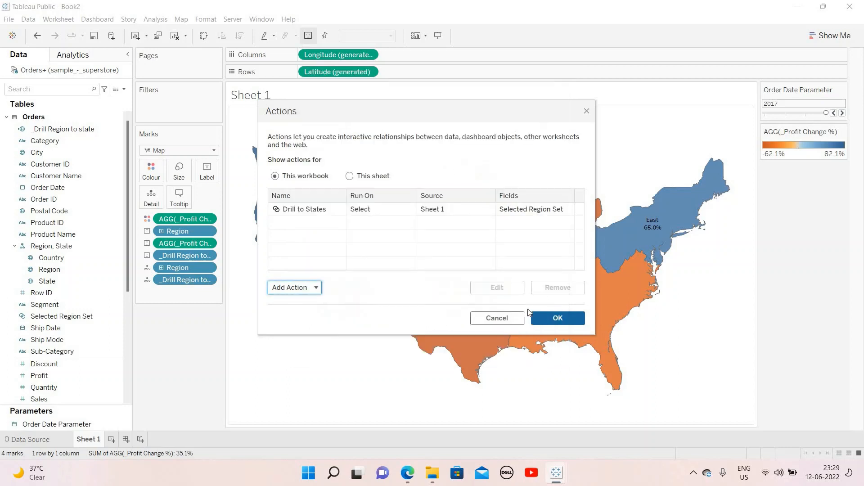
key("Return")
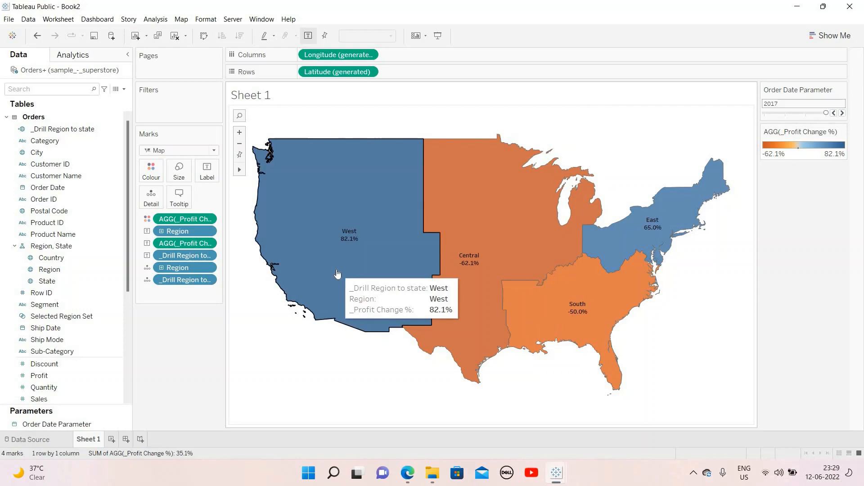
Test drilling the West region into its states and back, and widen the Marks card to fit the full field names.
left_click(333, 331)
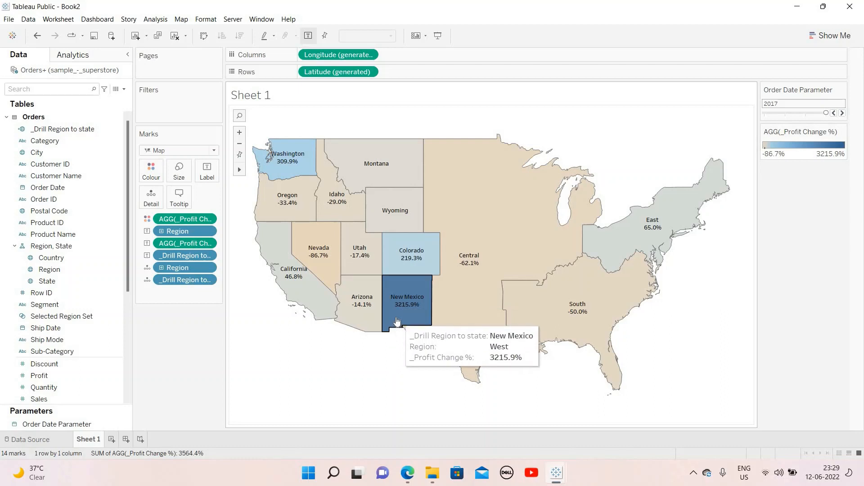
left_click(352, 321)
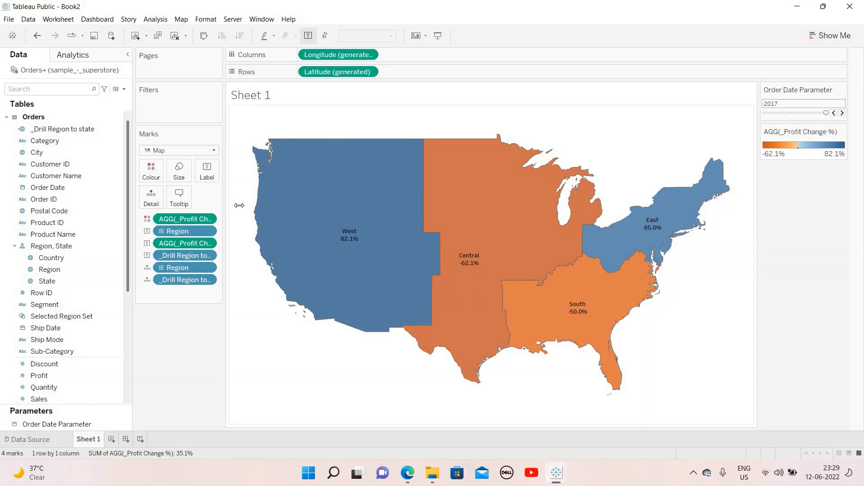
left_click_drag(239, 205, 248, 235)
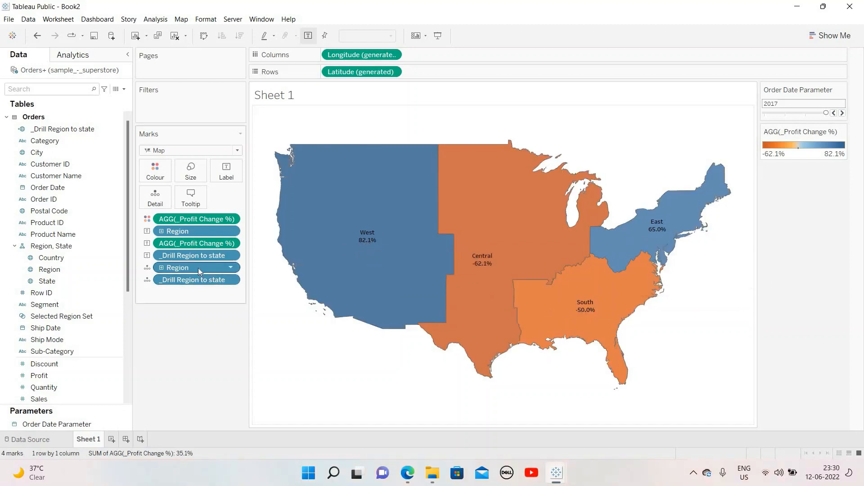
Create a calculated field named _Positive Profit Change %.
left_click(124, 88)
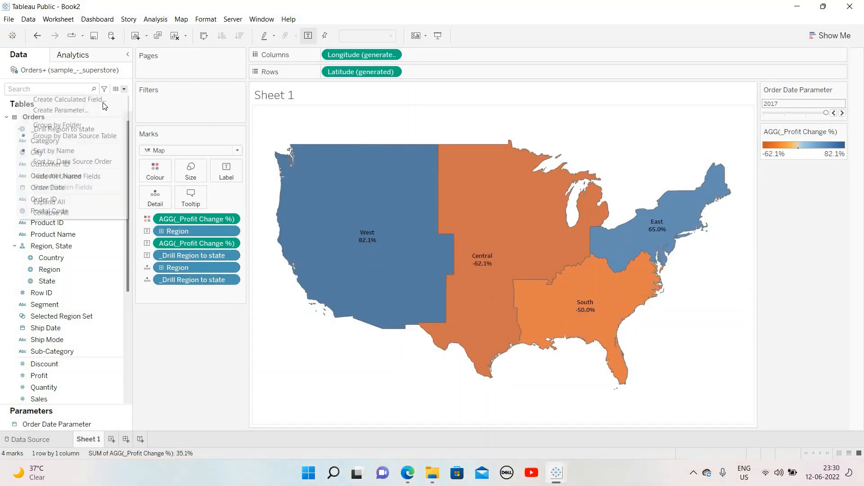
left_click(103, 99)
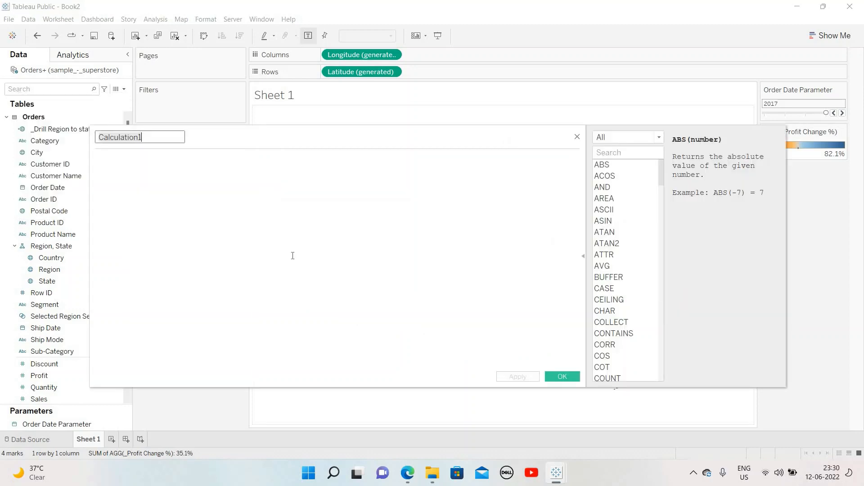
type("Positive Profit Change")
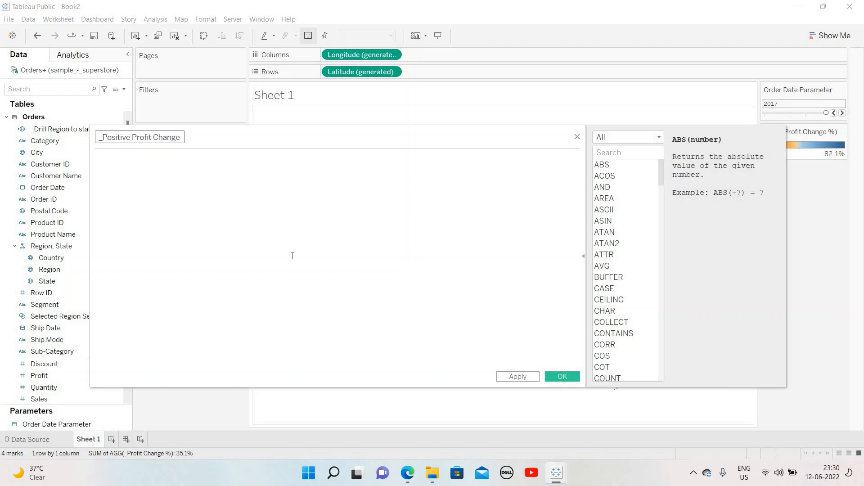
type("%")
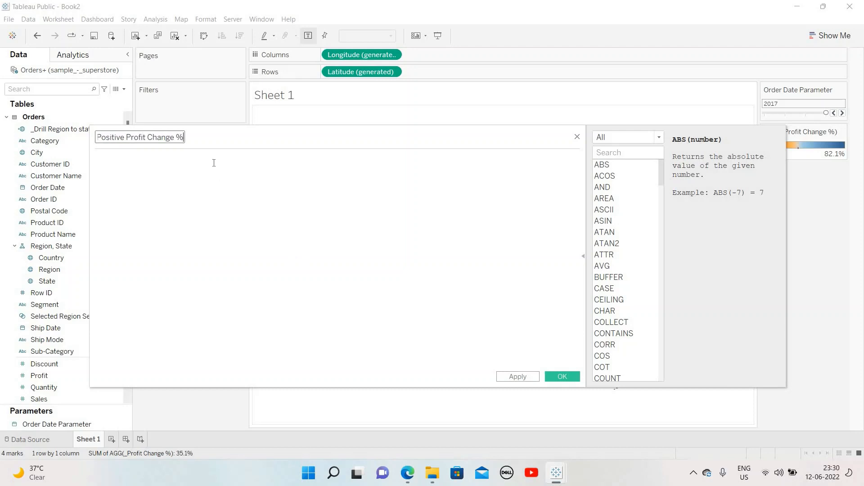
Enter the formula IF [_Profit Change %] > 0 THEN '' END, leaving the quotes empty for a symbol.
left_click(214, 163)
type("IF     ")
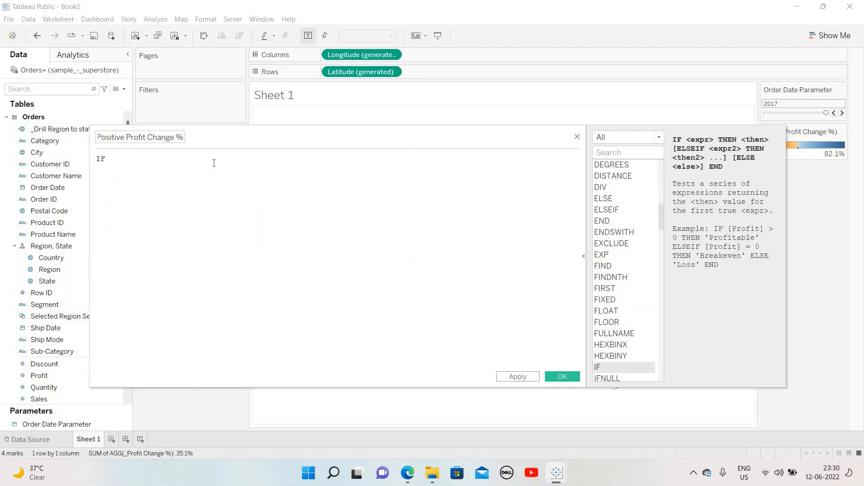
type("Pro")
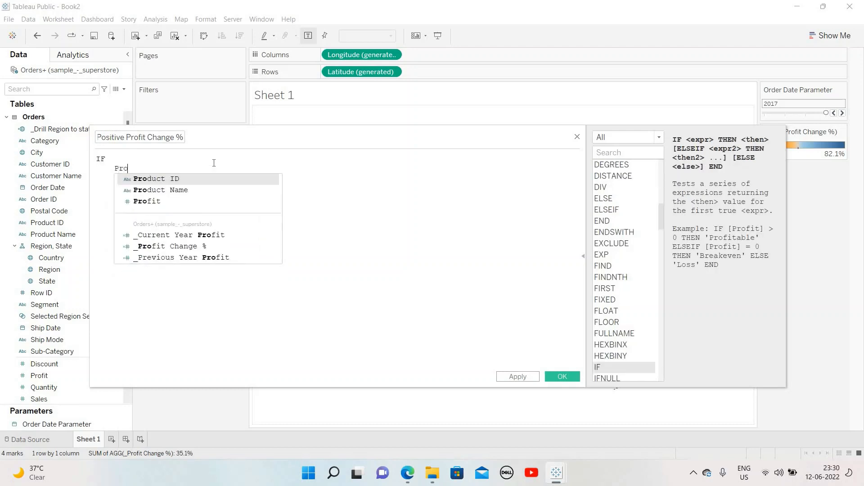
key("Down")
key("Down")
key("Down")
key("Down")
key("Return")
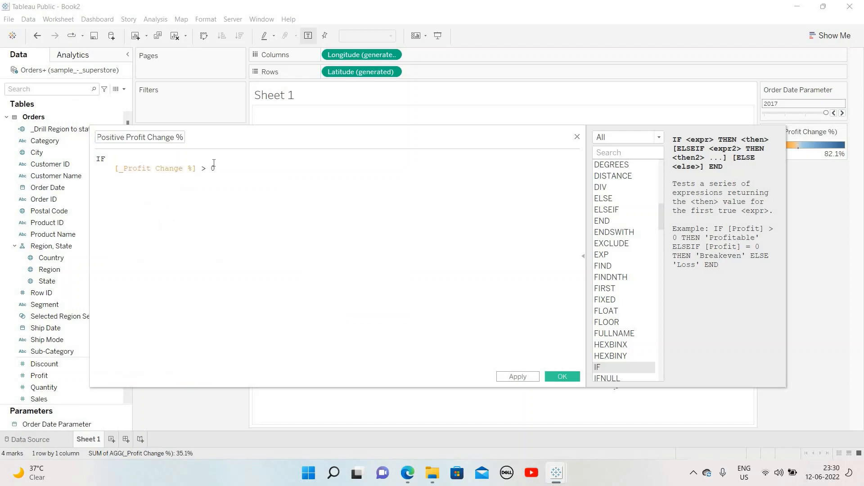
type("> 0 TH")
key("Return")
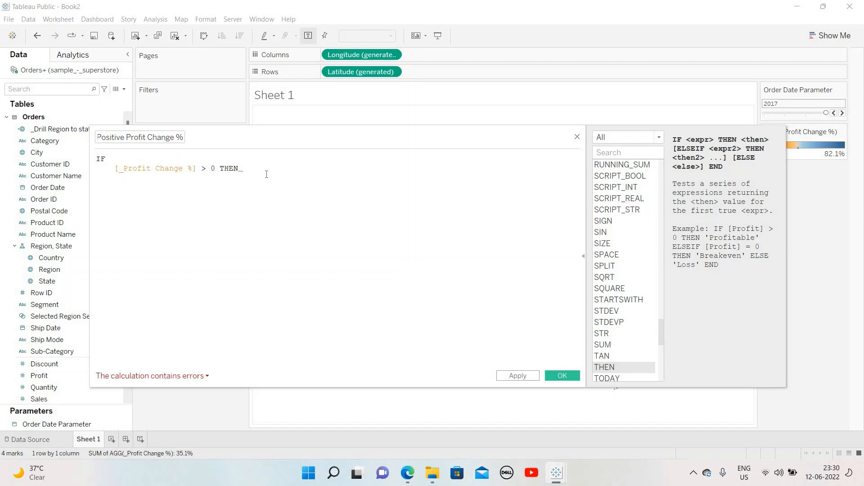
type("\"")
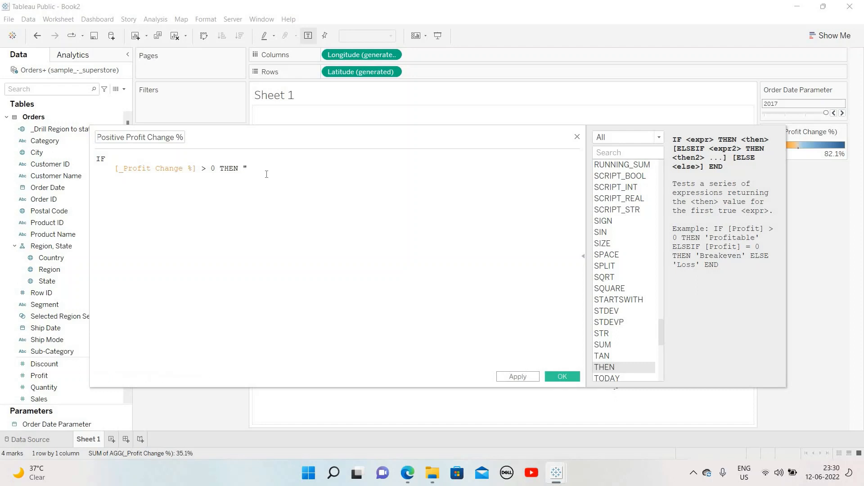
key("BackSpace")
type("'' END")
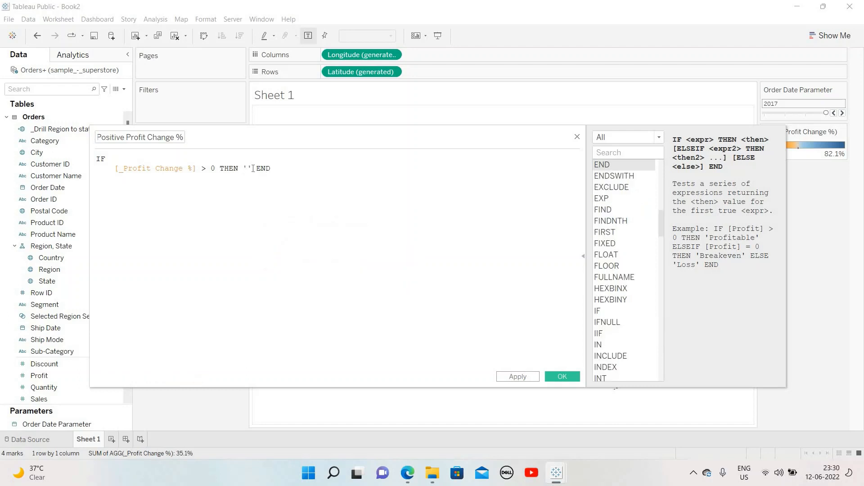
Switch to the browser and copy the black up-pointing triangle symbol from the Wikipedia Geometric Shapes table.
left_click(408, 475)
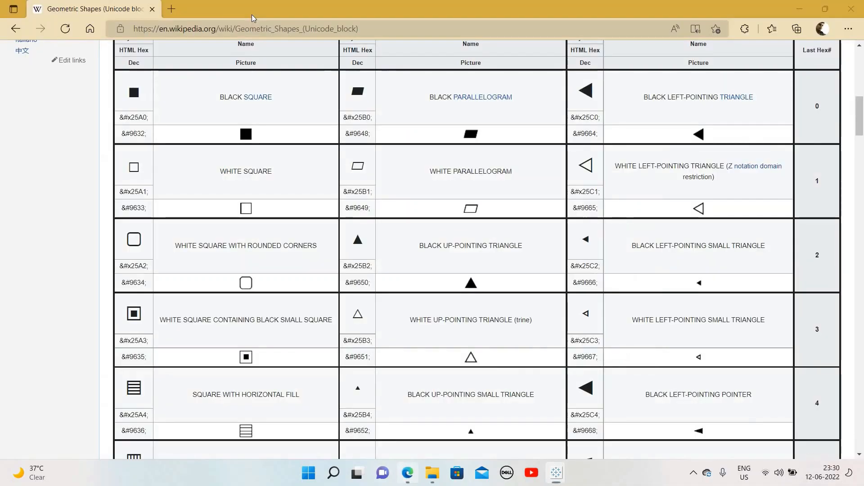
scroll(187, 84, "up", 9)
scroll(187, 83, "down", 1)
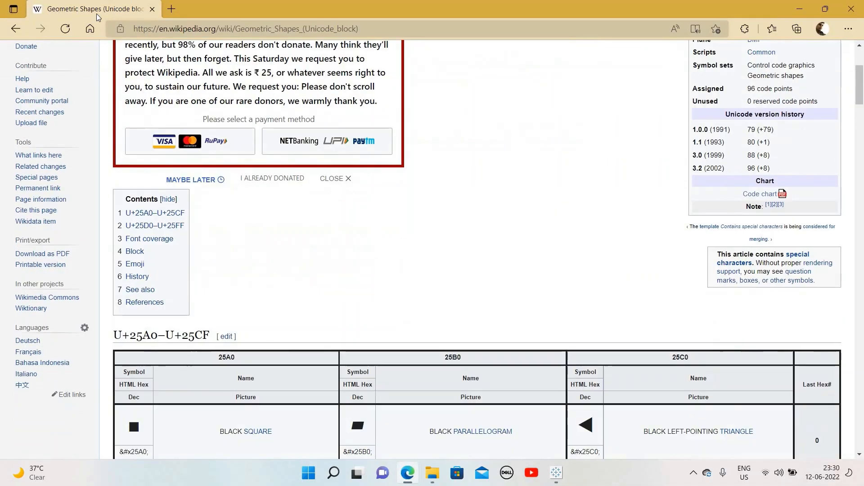
scroll(264, 148, "up", 4)
scroll(308, 172, "down", 10)
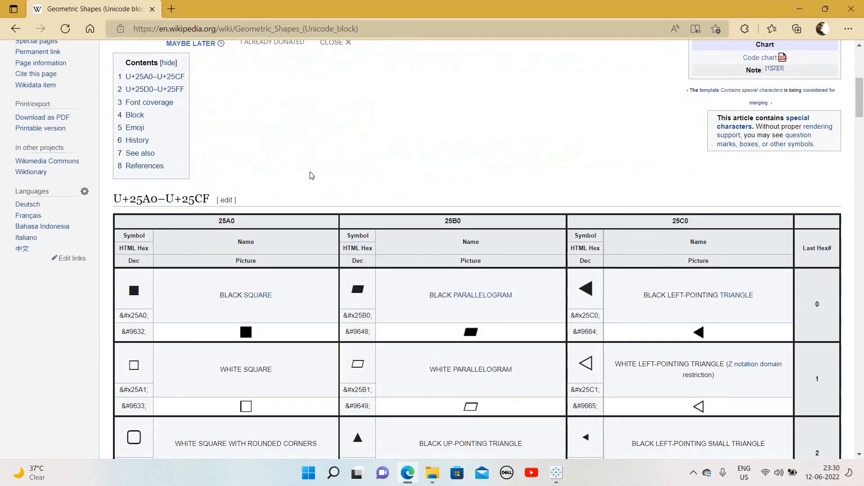
double_click(356, 239)
key("ctrl+c")
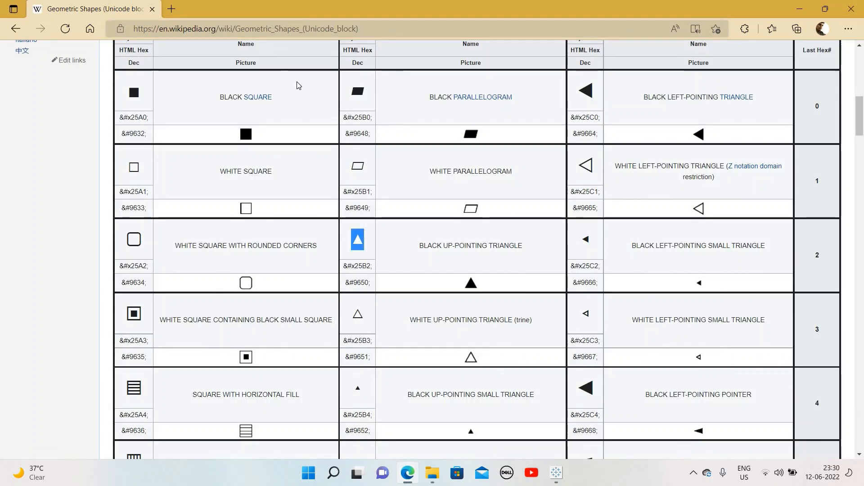
Return to Tableau, paste the ▲ symbol between the quotes in the formula, and apply and save the calculated field.
key("alt+Tab")
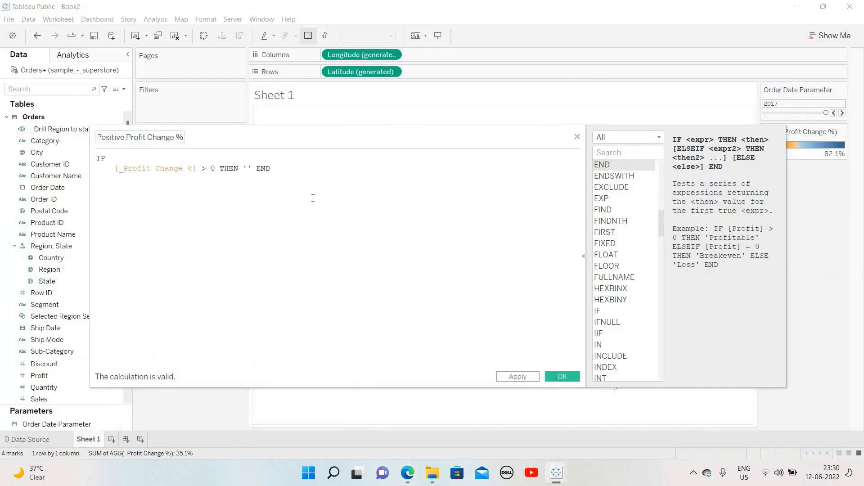
key("ctrl+v")
left_click(527, 376)
left_click(565, 376)
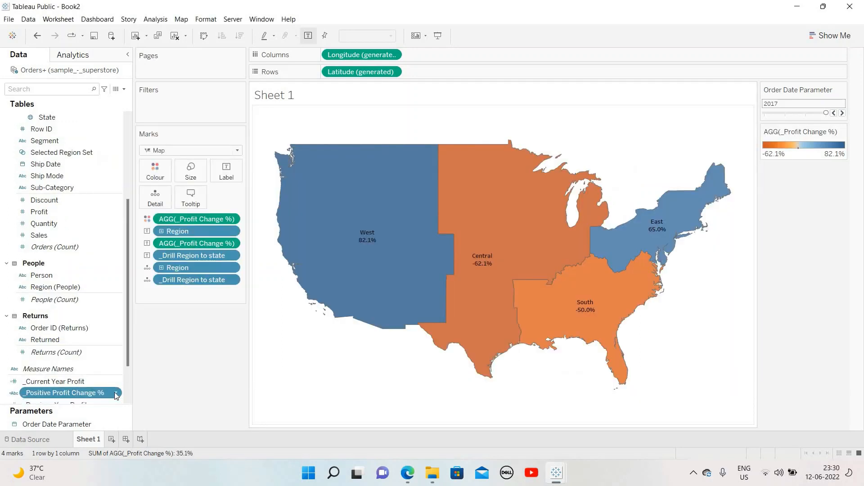
Duplicate the _Positive Profit Change % field and replace _Positive with _Negative in the copy's name.
right_click(116, 396)
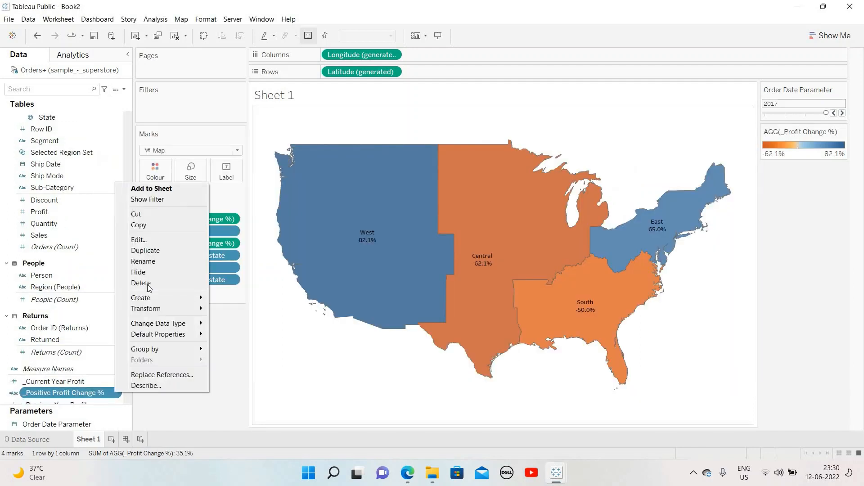
left_click(154, 251)
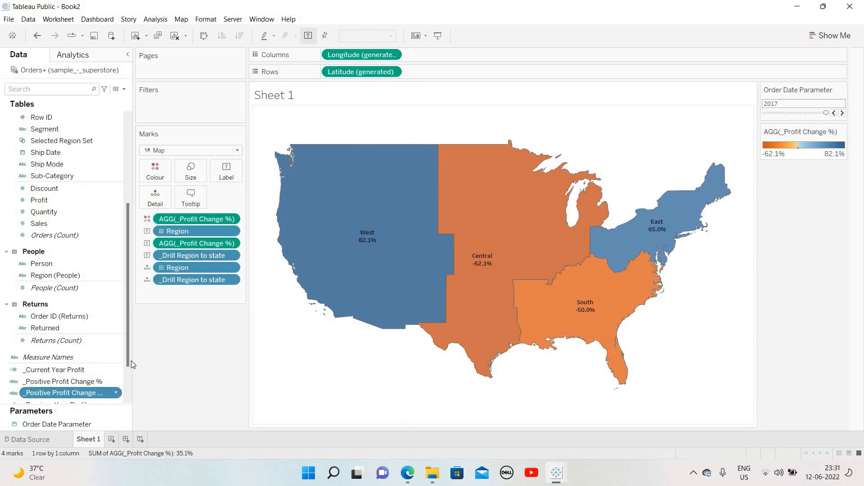
left_click(116, 392)
left_click(139, 334)
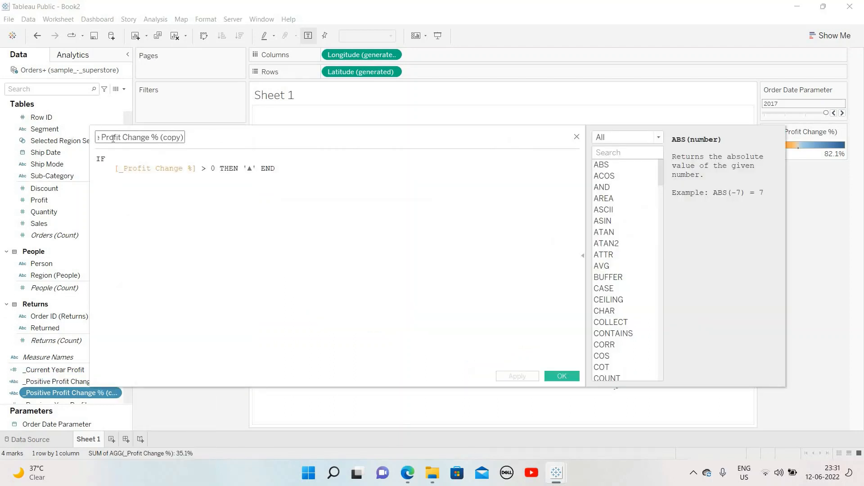
key("Home")
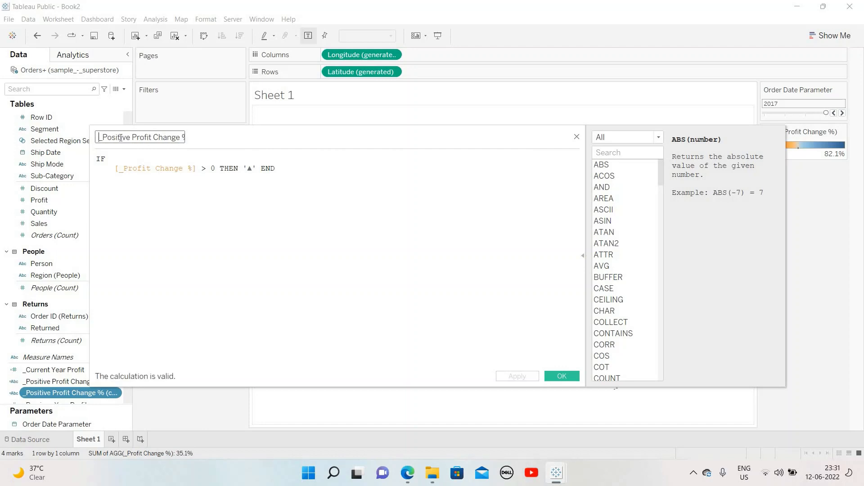
key("shift+Right")
key("shift+Right")
key("shift+Right")
key("shift+Right")
key("shift+Right")
key("shift+Right")
key("shift+Right")
key("shift+Right")
key("shift+Right")
type("_Negative")
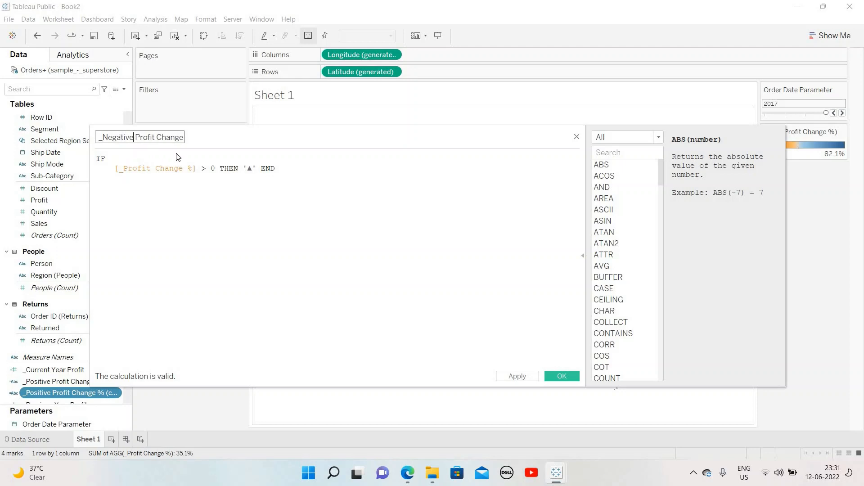
Set the comparison operator in the _Negative Profit Change formula to less than (<).
key("Tab")
key("BackSpace")
type("<")
Switch to the browser and copy the black down-pointing triangle symbol from the Wikipedia Geometric Shapes table.
key("alt+Tab")
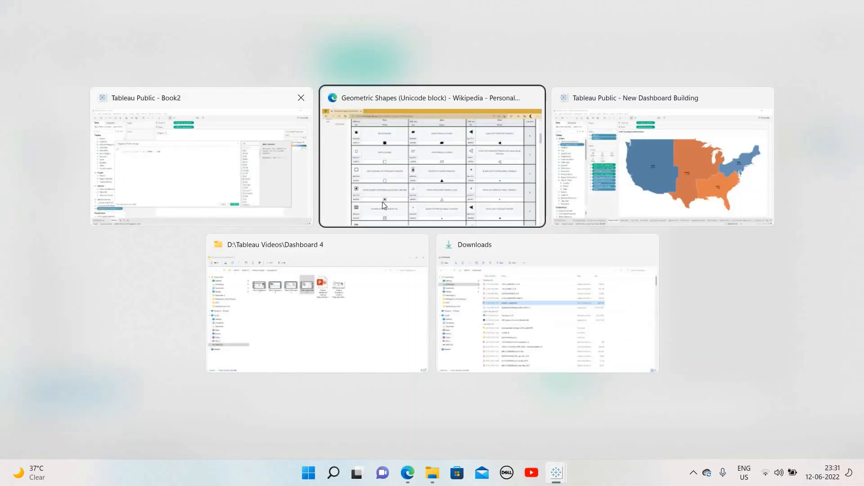
scroll(386, 258, "down", 7)
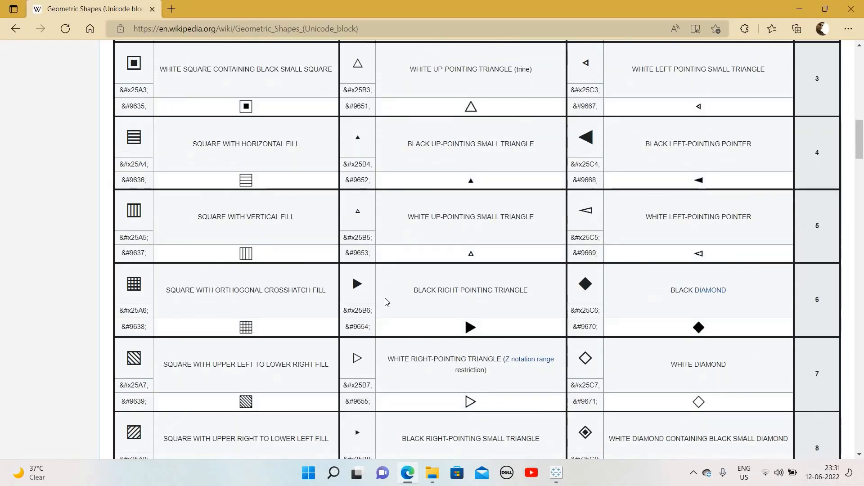
scroll(387, 307, "down", 5)
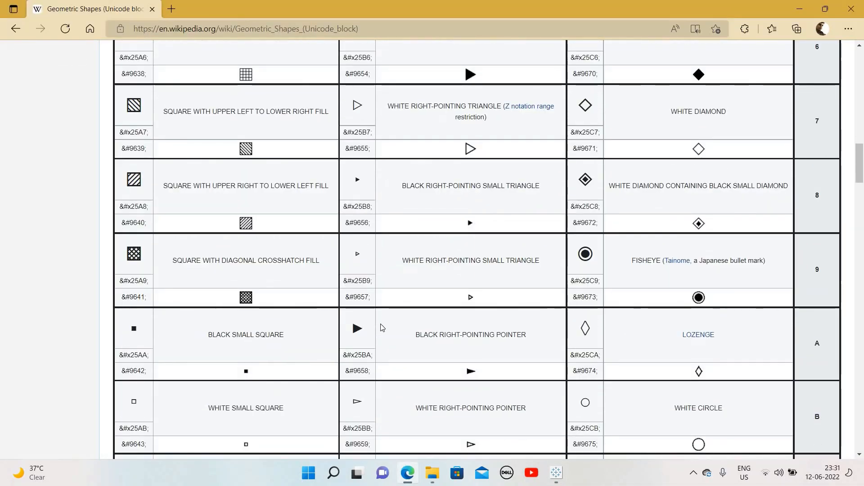
scroll(381, 328, "down", 2)
scroll(362, 310, "down", 1)
double_click(359, 287)
key("ctrl+c")
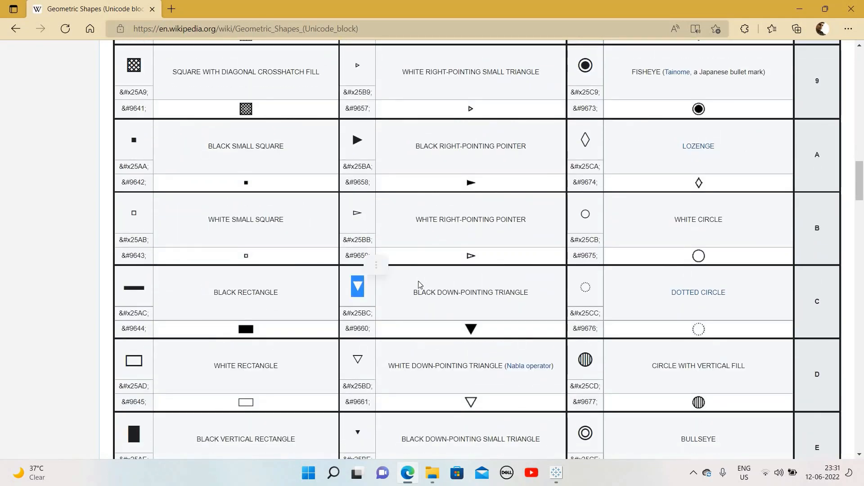
Return to Tableau, put the ▼ symbol between the quotes in the formula, and apply the calculation.
key("alt+Tab")
key("ctrl+v")
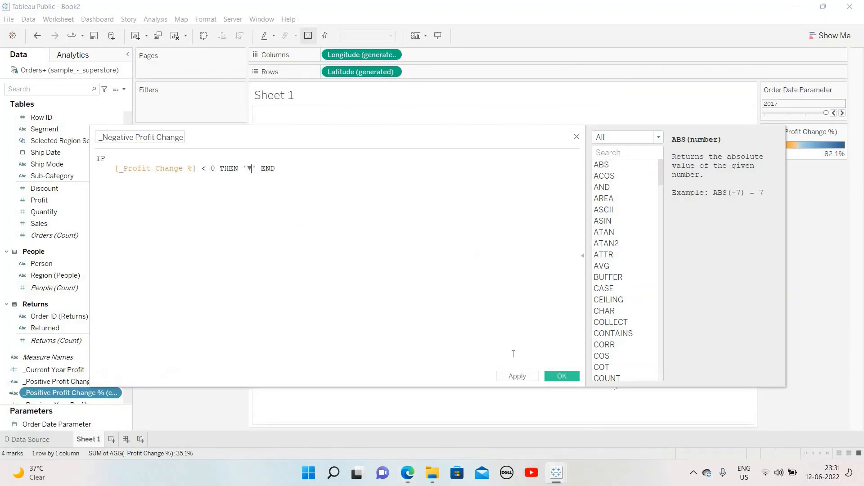
left_click(517, 376)
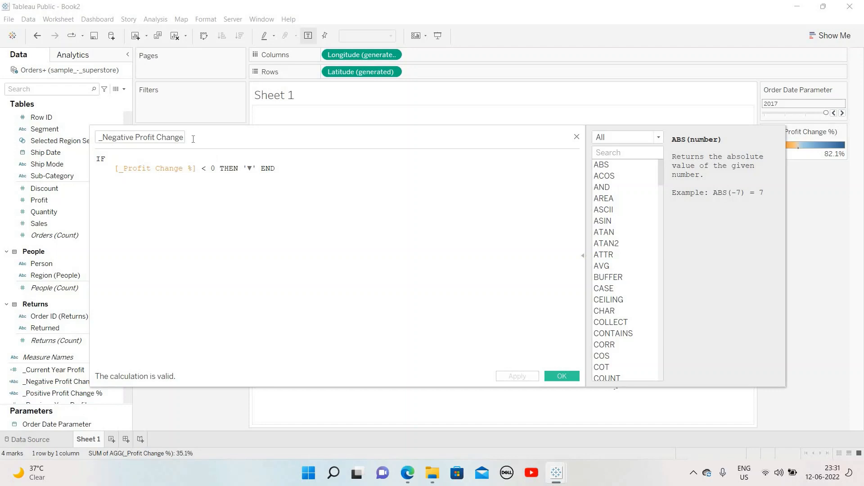
Remove the "(copy)" suffix so the field is named _Negative Profit Change %, and save the calculated field.
left_click_drag(162, 138, 186, 137)
left_click(164, 138)
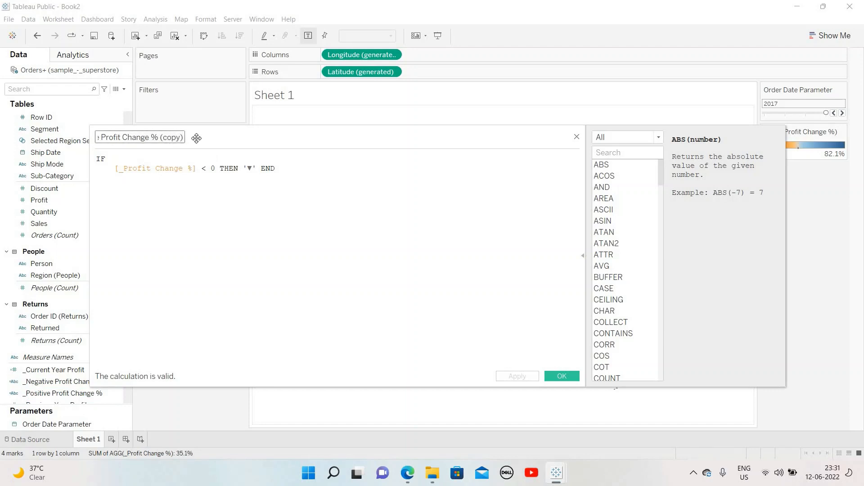
key("Delete")
key("Delete")
key("Delete")
key("Delete")
key("Delete")
key("Delete")
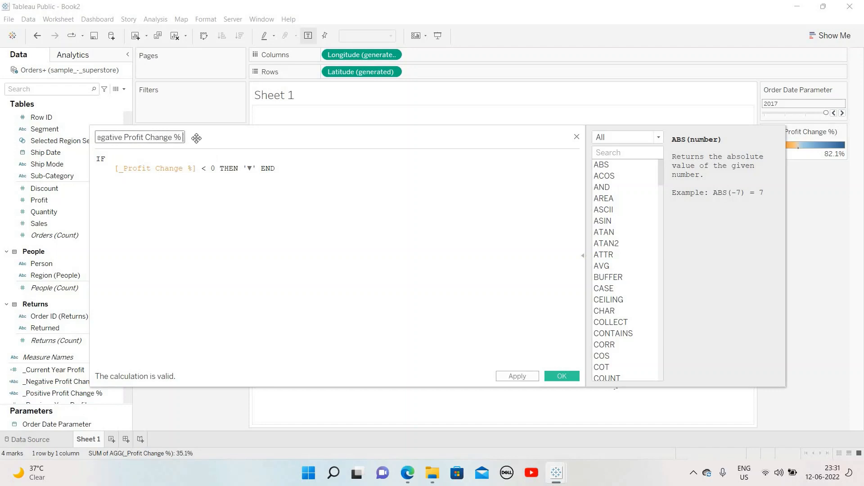
left_click(517, 376)
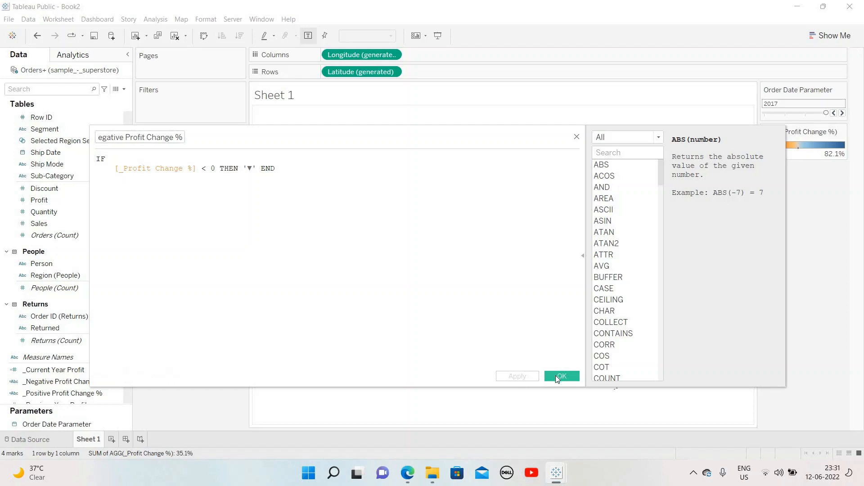
left_click(556, 375)
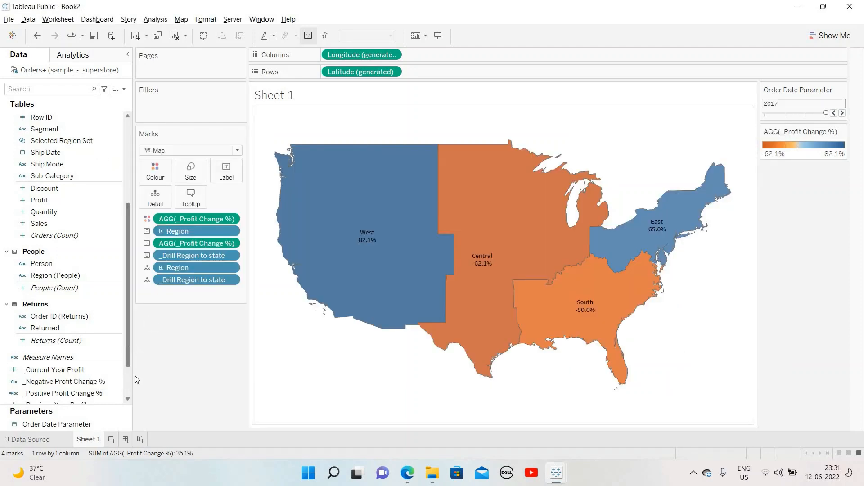
Add the _Negative Profit Change % and _Positive Profit Change % fields to the map's label.
scroll(99, 355, "down", 3)
left_click(92, 324)
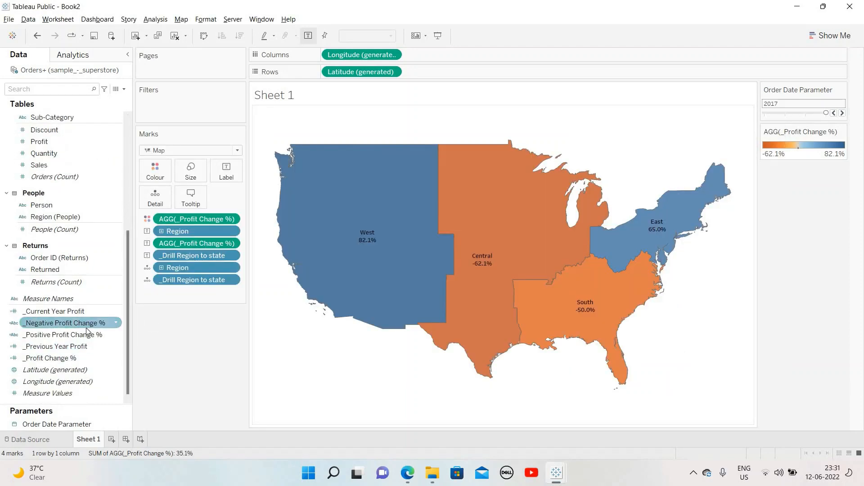
left_click_drag(77, 323, 229, 175)
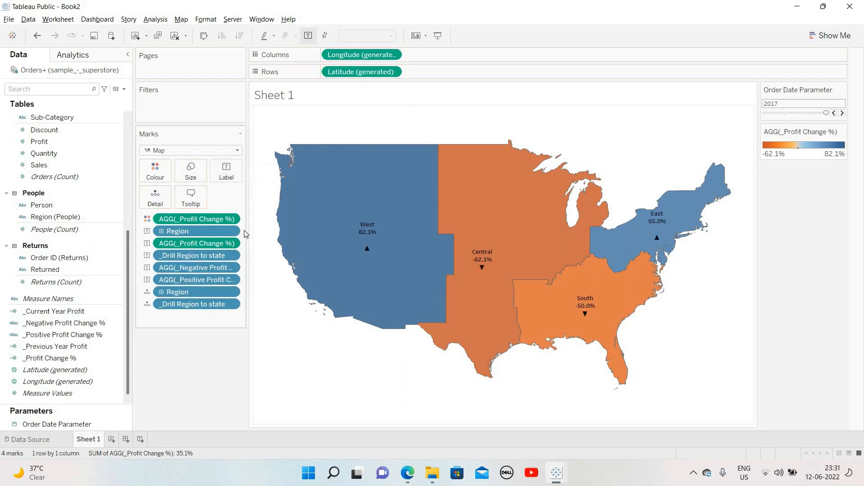
In the label text, move the positive and negative profit change fields directly in front of _Profit Change % on the same line.
left_click(228, 180)
left_click(314, 221)
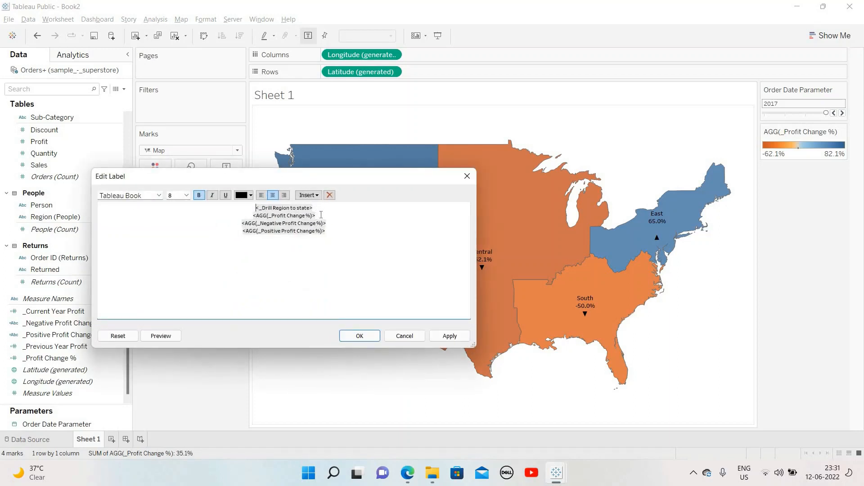
triple_click(237, 222)
key("ctrl+c")
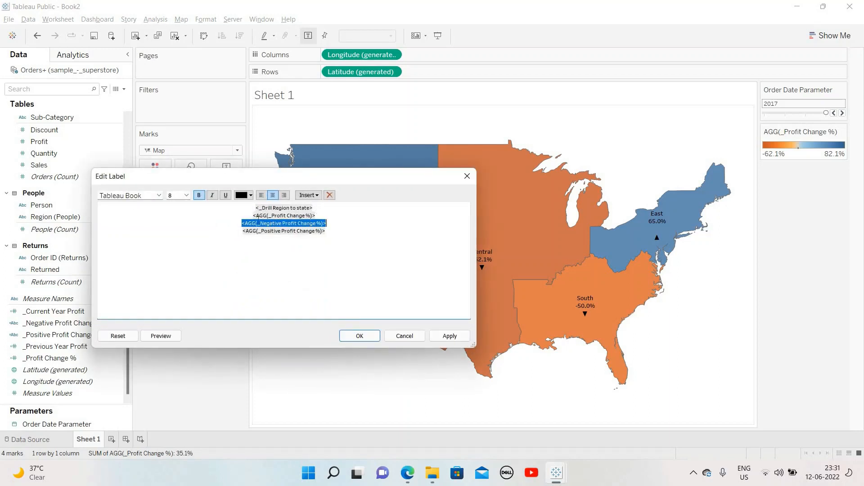
key("Delete")
key("ctrl+v")
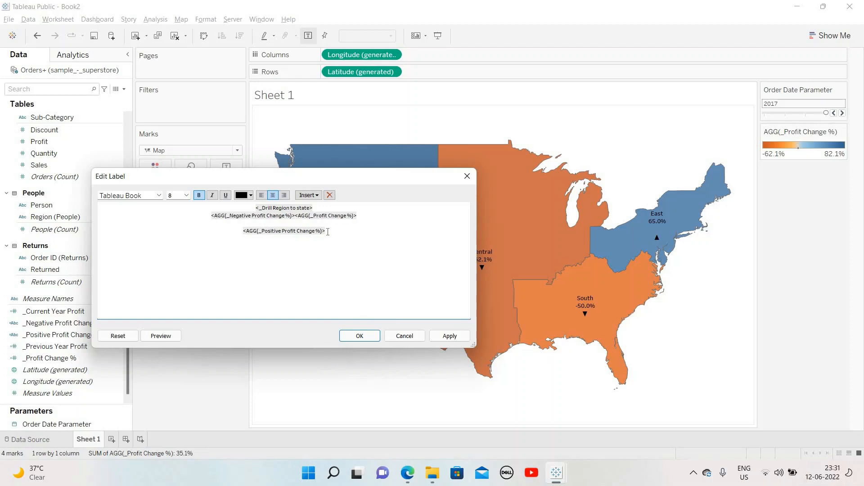
triple_click(243, 232)
key("ctrl+x")
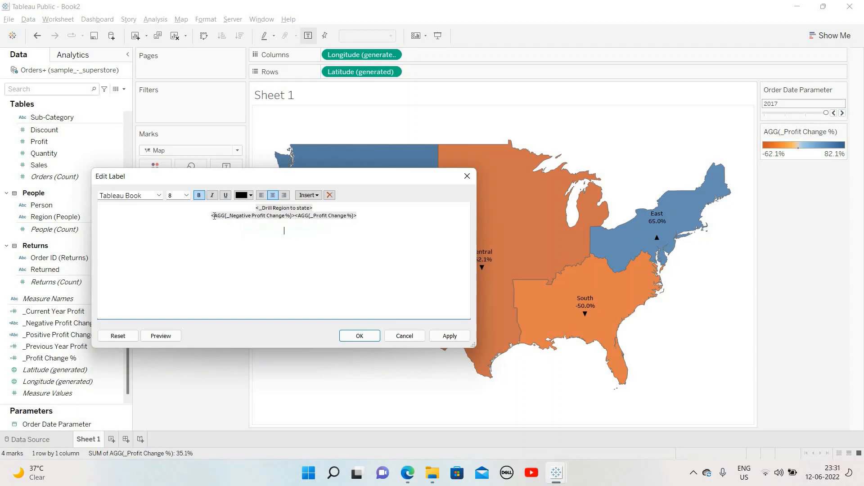
key("ctrl+v")
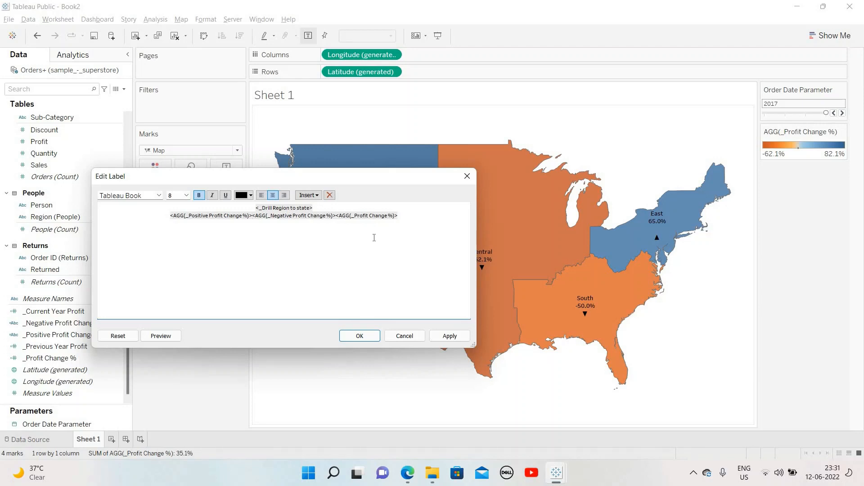
Colour the _Negative Profit Change % field in the label text red and apply the label changes.
double_click(260, 216)
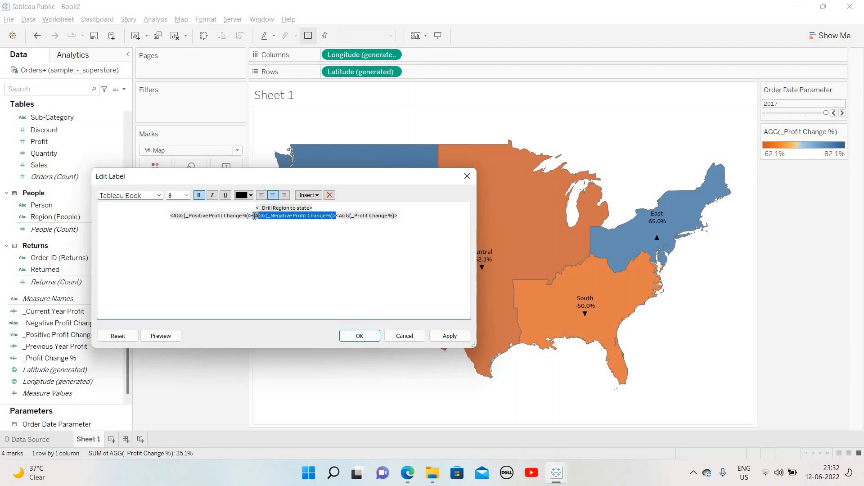
left_click(250, 196)
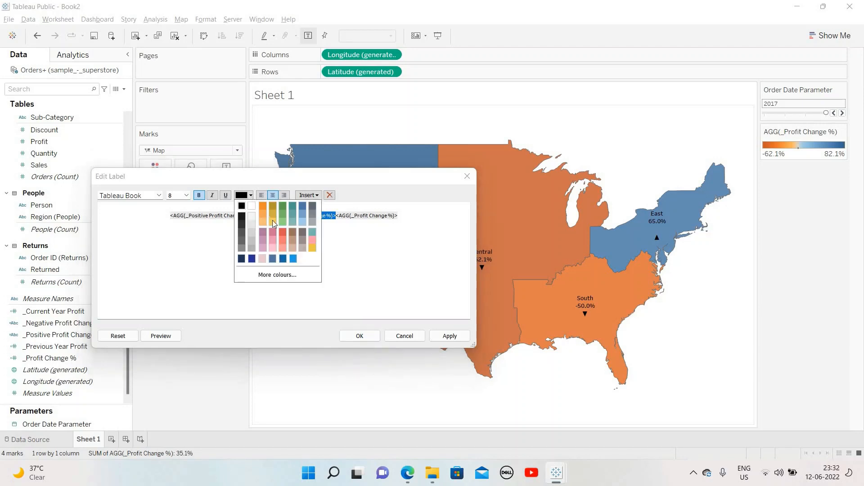
left_click(278, 228)
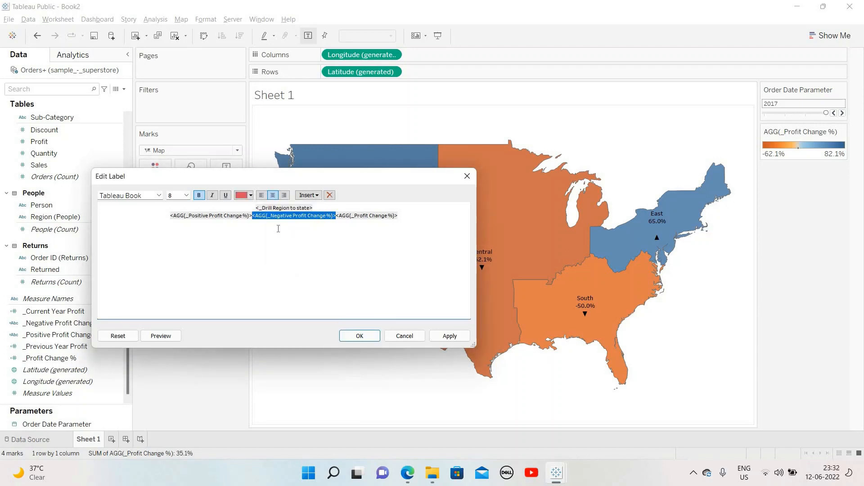
left_click(279, 229)
key("ctrl+a")
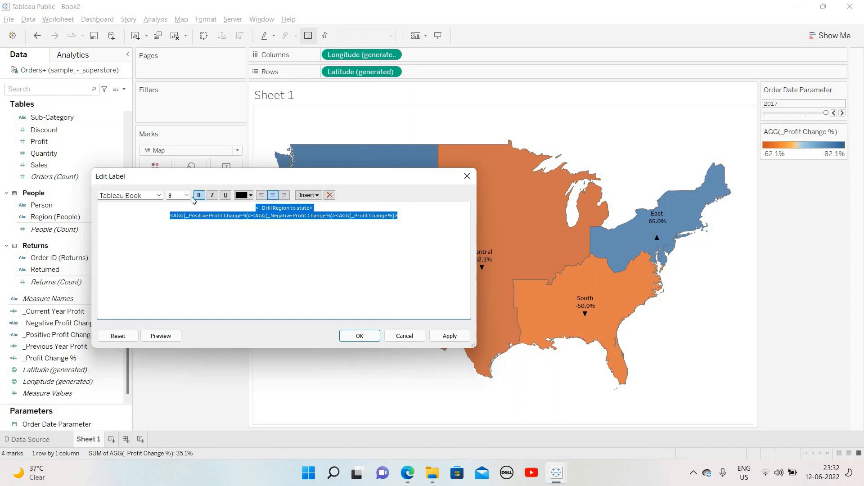
left_click(230, 218)
double_click(229, 217)
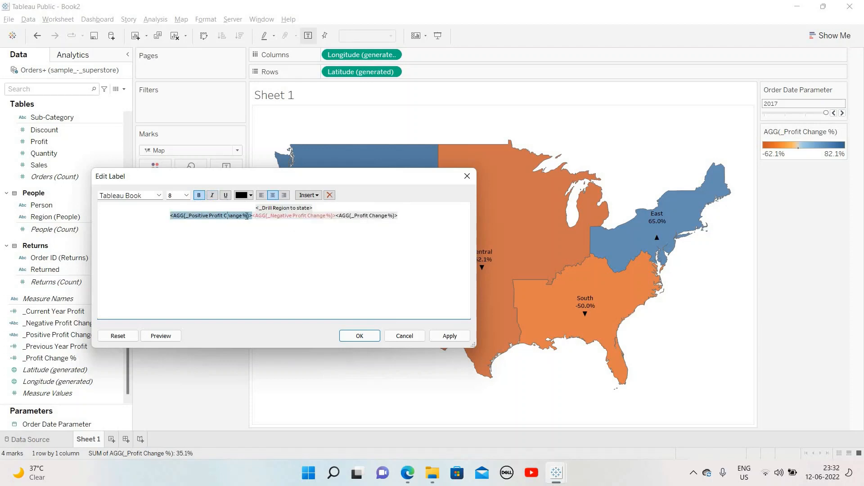
double_click(367, 218)
left_click(449, 336)
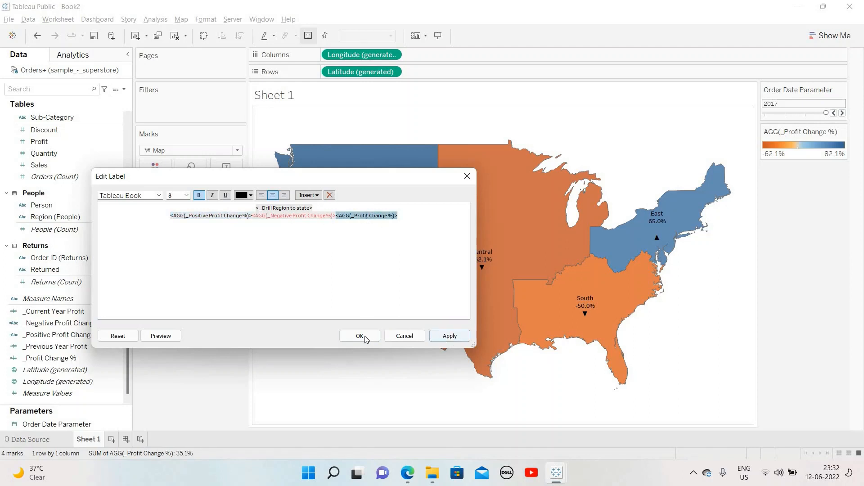
left_click(214, 354)
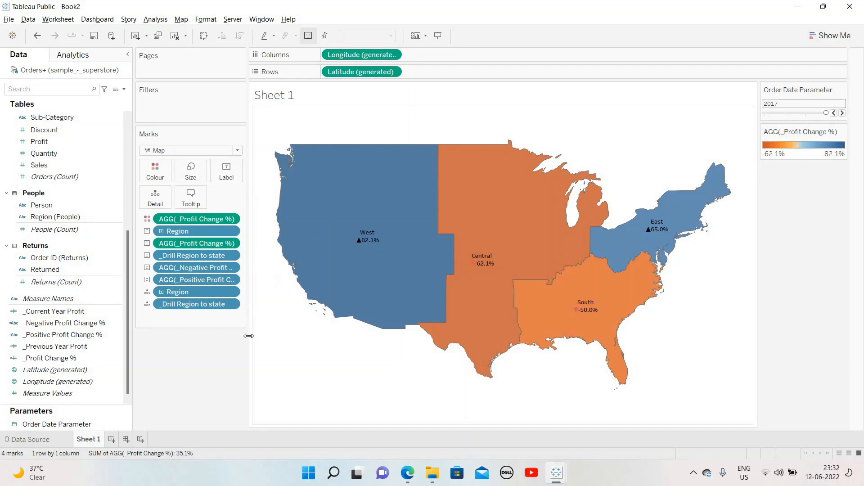
Set the opacity of the map's mark colours to 50%.
left_click(155, 170)
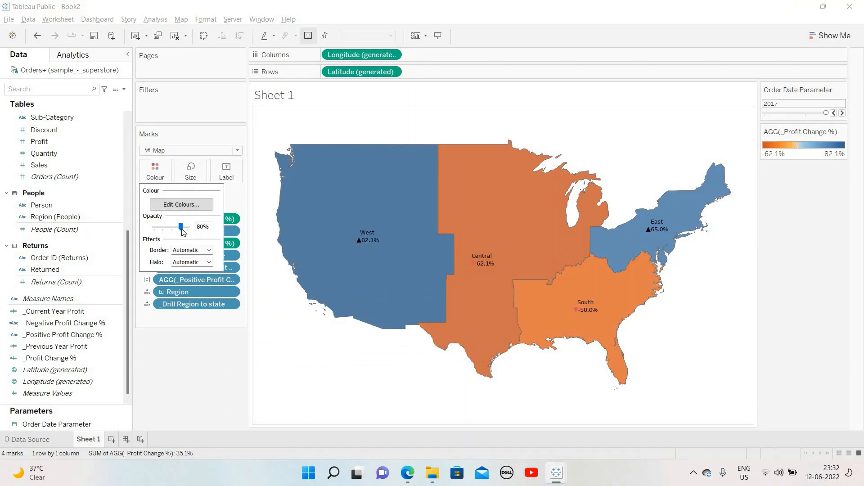
left_click_drag(178, 229, 173, 229)
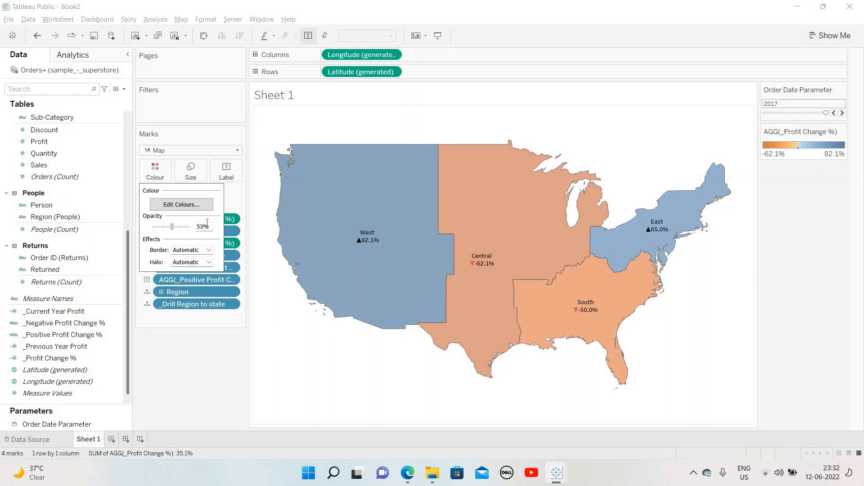
left_click_drag(210, 227, 196, 227)
type("50%")
left_click(199, 366)
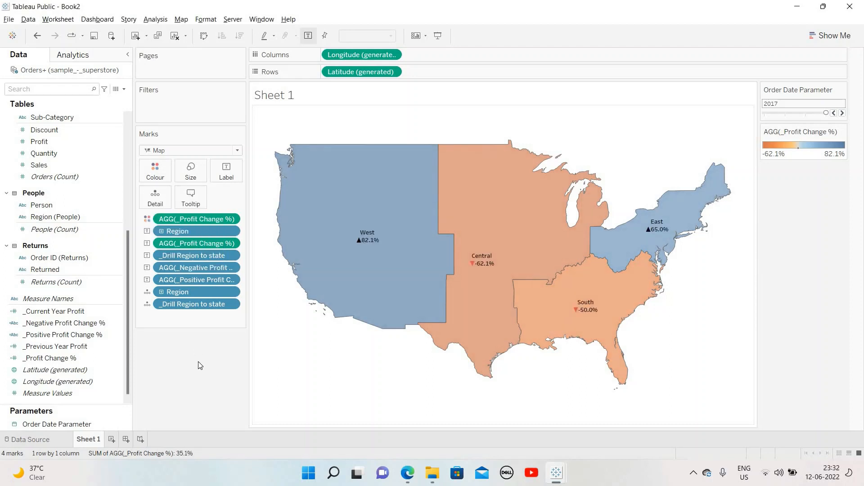
Drill the Central region down to its individual states on the map.
mouse_move(518, 248)
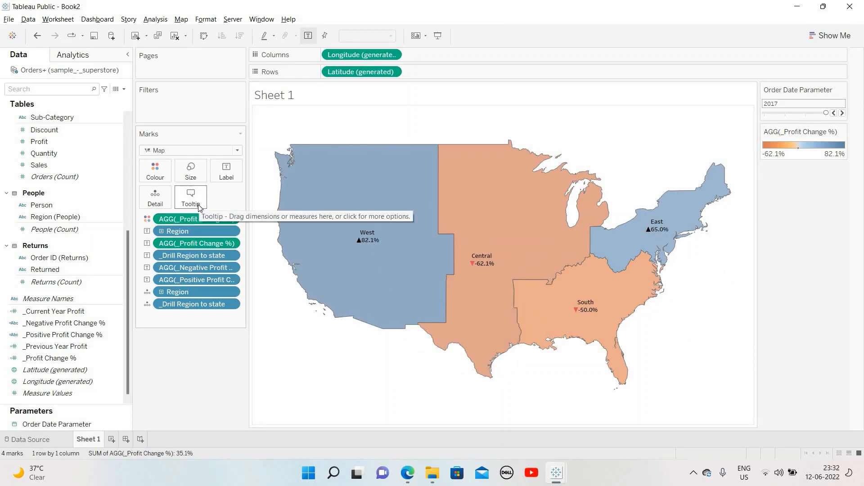
left_click(501, 242)
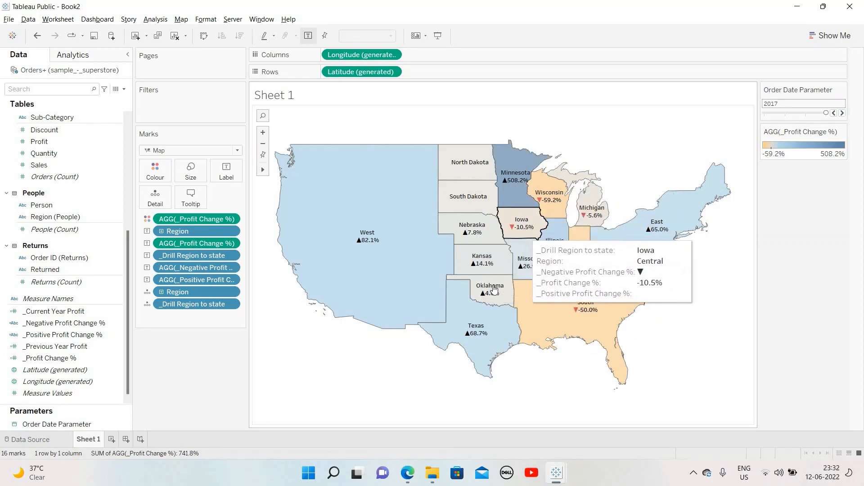
Remove the _Drill Region to state caption from the map tooltip, keeping only its field value.
left_click(190, 197)
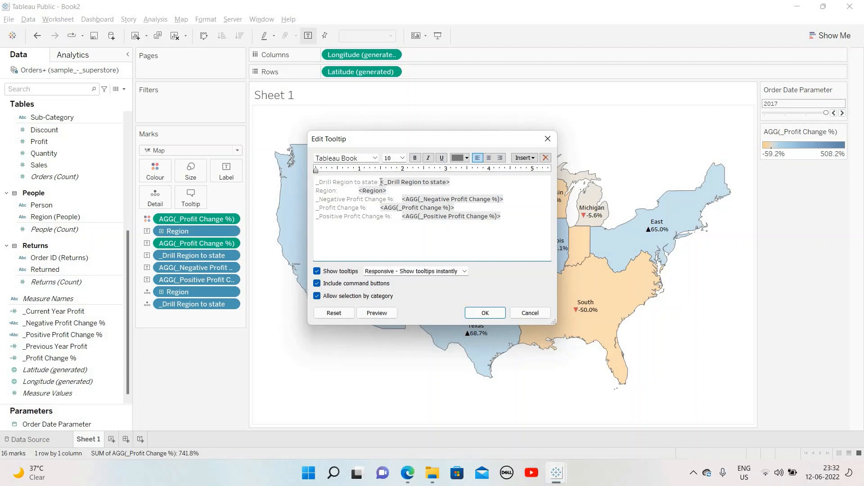
left_click_drag(380, 182, 315, 182)
key("Delete")
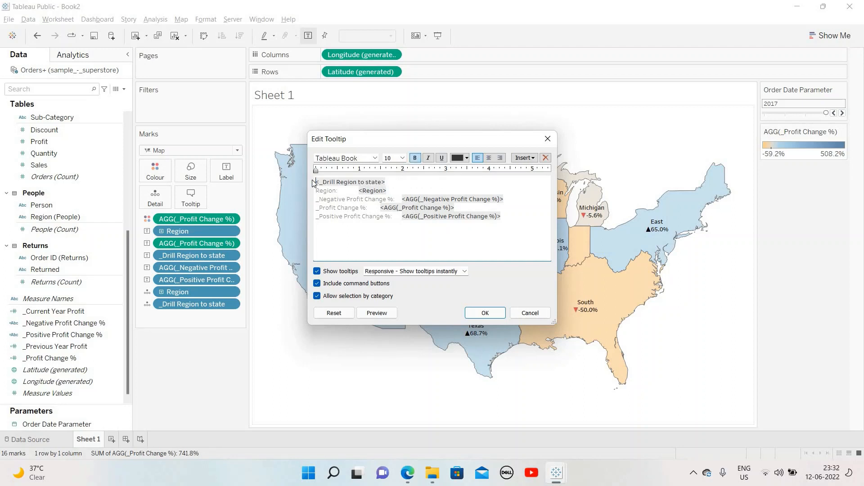
Delete the entire Region line from the tooltip text, including its empty row.
left_click_drag(387, 191, 315, 191)
left_click(363, 190)
double_click(363, 190)
left_click_drag(387, 190, 315, 191)
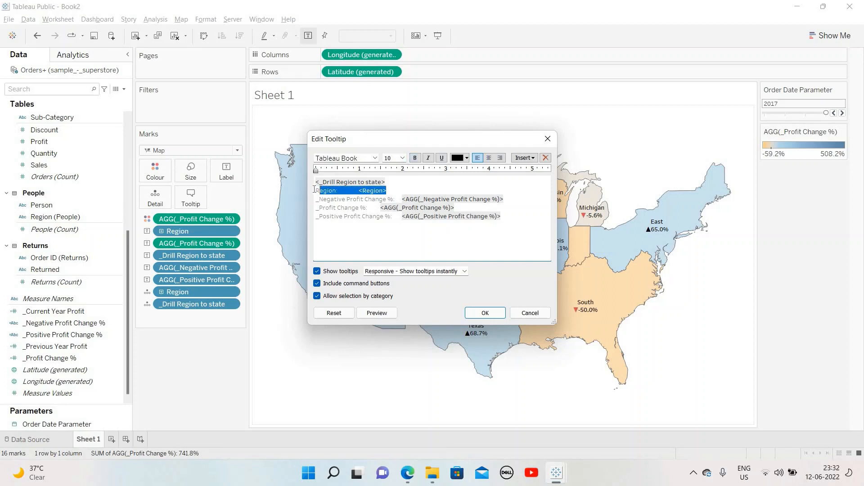
key("Delete")
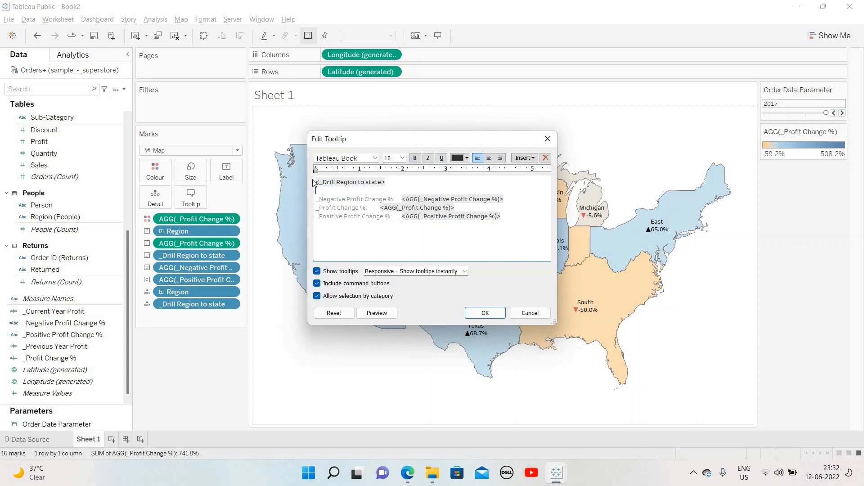
key("Delete")
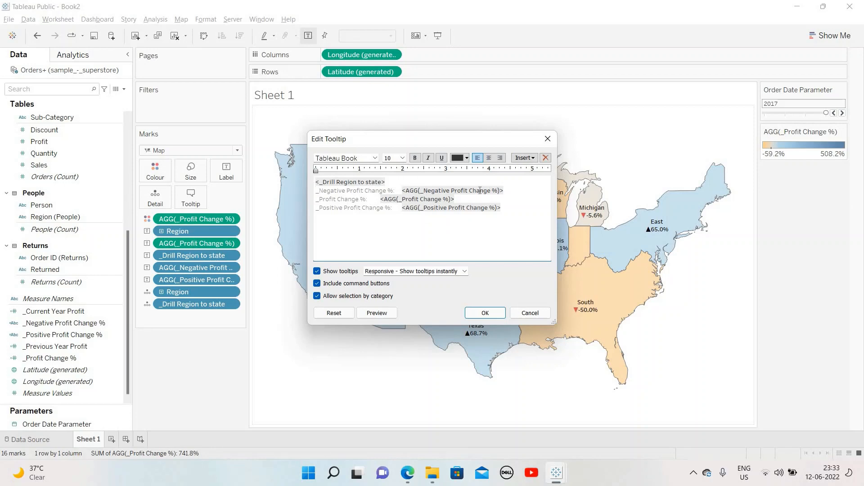
left_click_drag(479, 190, 316, 190)
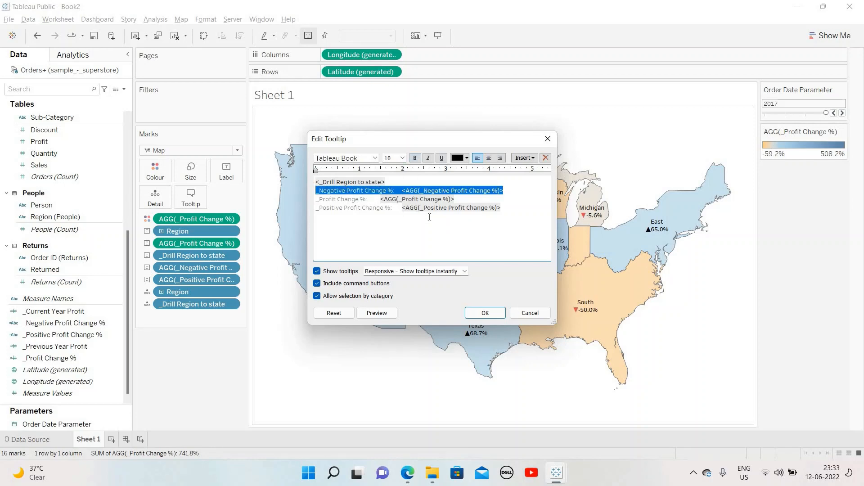
key("Delete")
key("Delete")
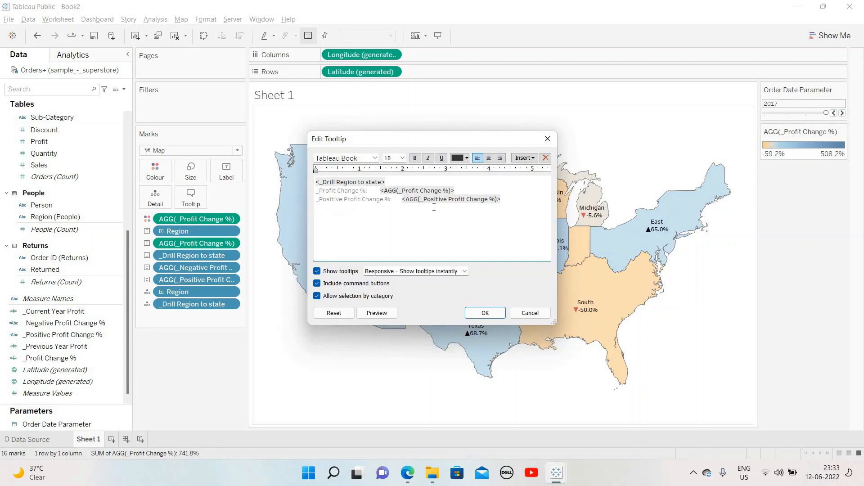
left_click(421, 181)
left_click_drag(500, 198, 413, 199)
left_click(422, 222)
key("ctrl+z")
key("ctrl+z")
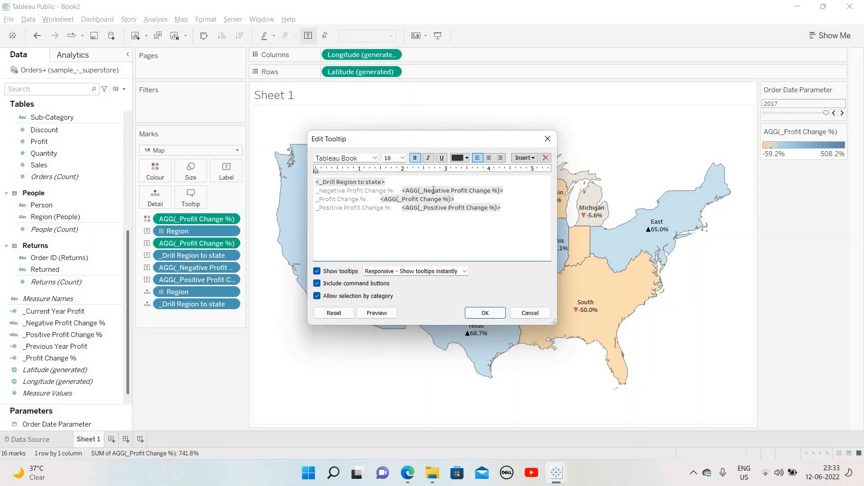
Move the _Negative and _Positive Profit Change % field values in front of the _Profit Change % value in the tooltip.
double_click(434, 190)
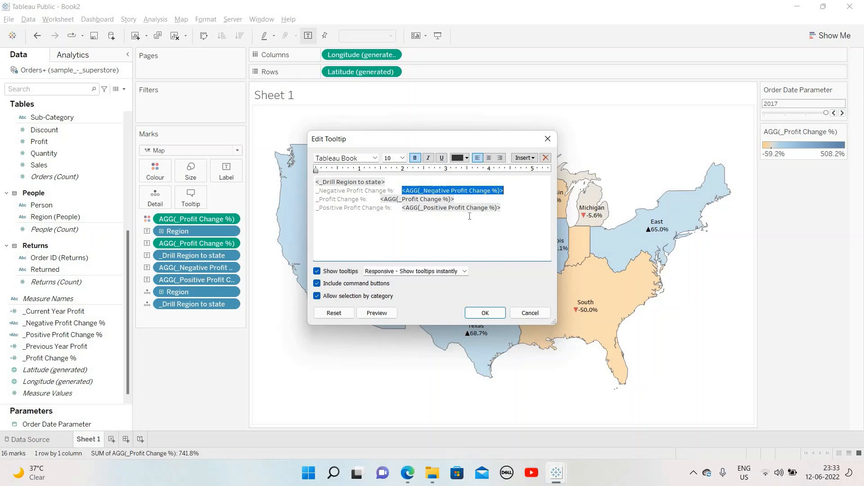
key("ctrl+x")
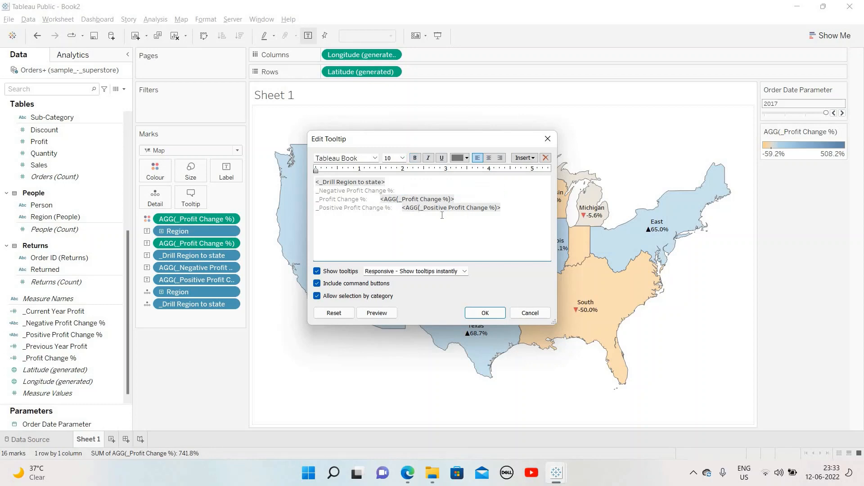
key("ctrl+v")
double_click(426, 216)
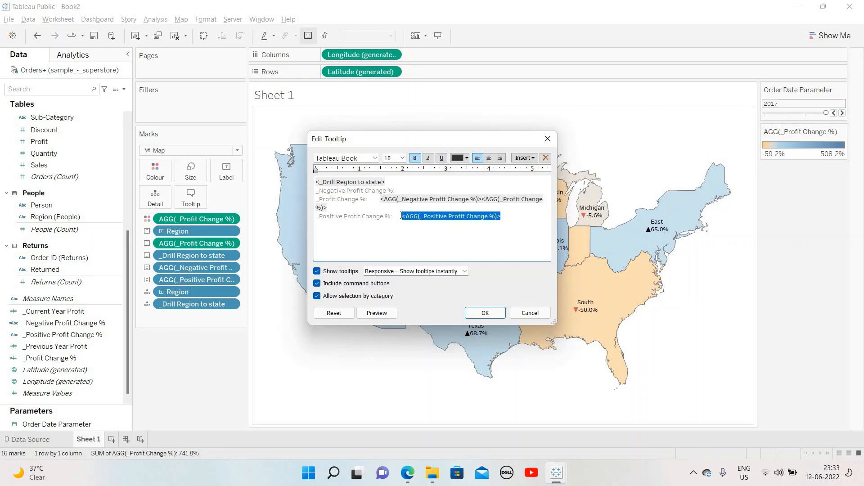
key("ctrl+x")
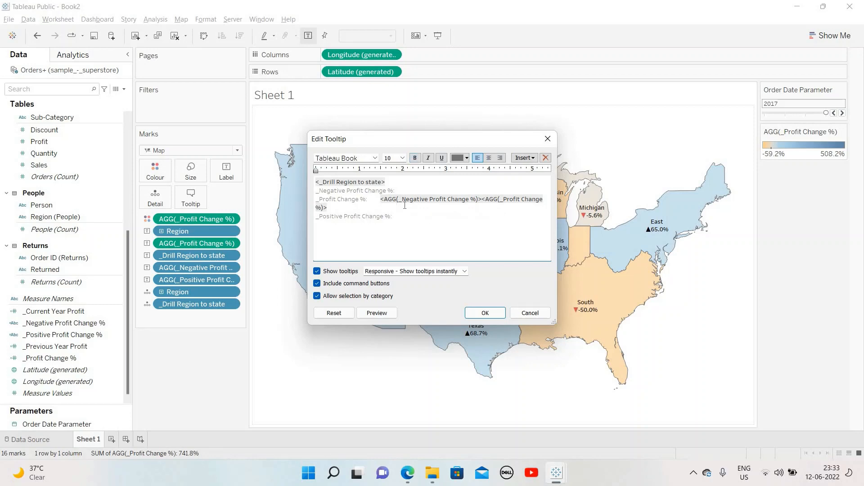
left_click(385, 201)
key("ctrl+v")
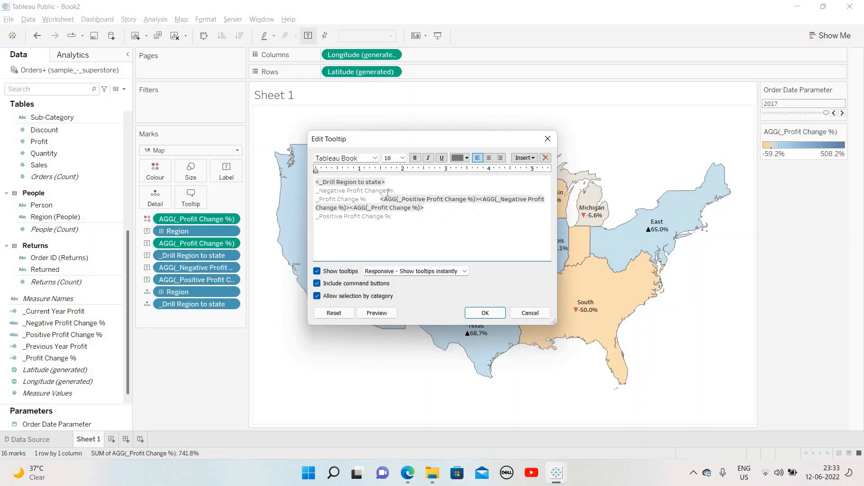
Delete the leftover _Negative Profit Change % and _Positive Profit Change % caption lines from the tooltip.
left_click_drag(396, 190, 309, 191)
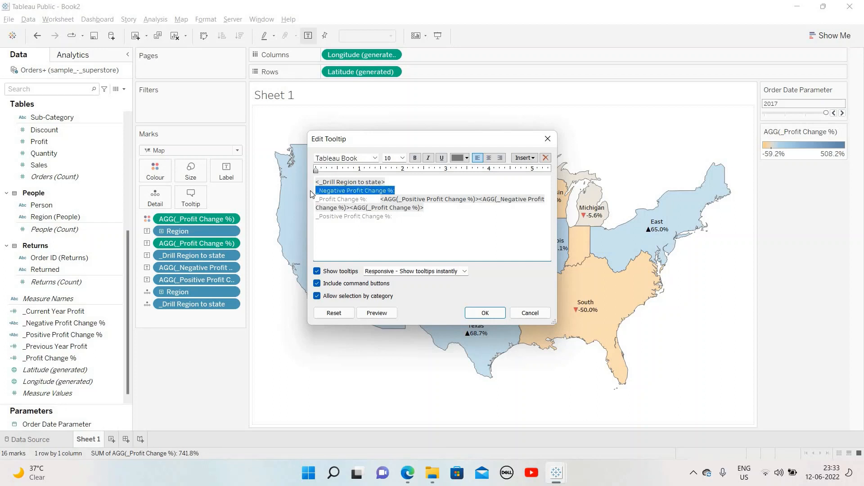
key("BackSpace")
key("BackSpace")
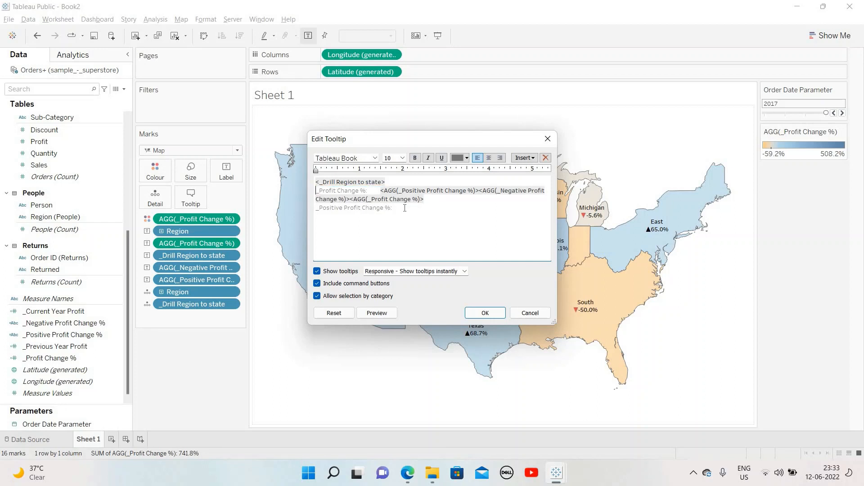
left_click_drag(402, 208, 302, 210)
key("BackSpace")
key("BackSpace")
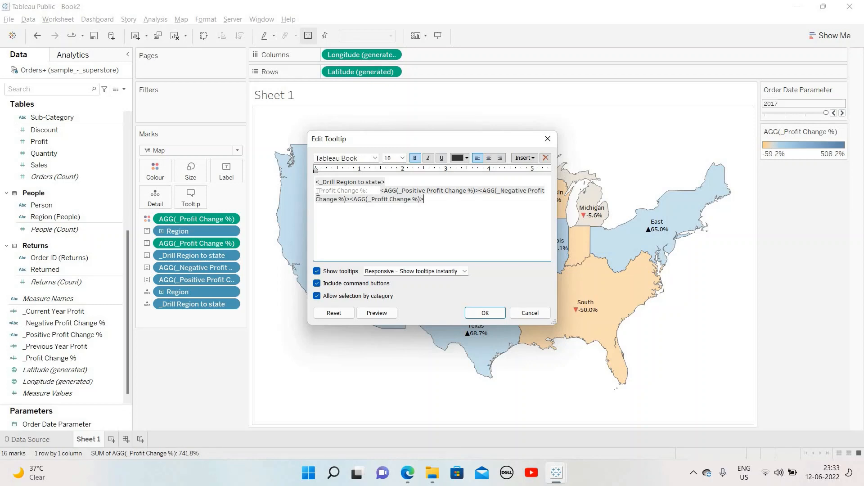
Shorten the remaining tooltip caption to "Profit Change:", placed directly before the field values.
key("Right")
key("Delete")
key("BackSpace")
key("BackSpace")
key("BackSpace")
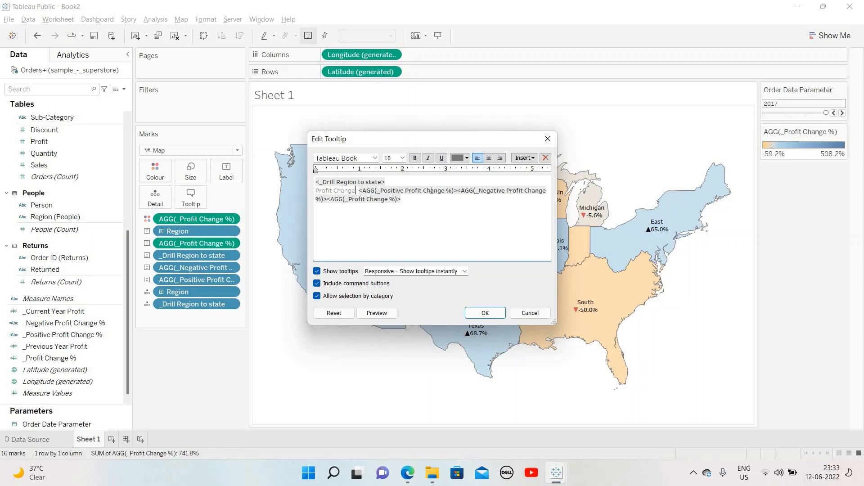
type(":")
Colour the _Negative Profit Change % field red in the tooltip text.
double_click(445, 191)
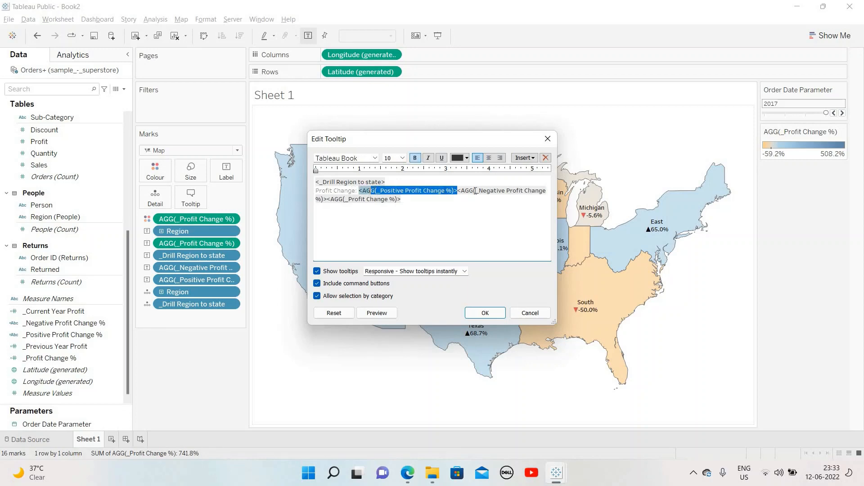
left_click(459, 190)
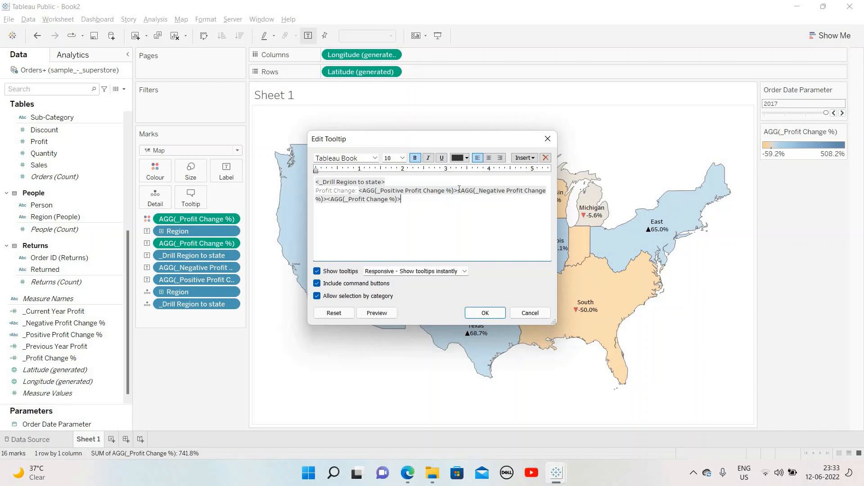
left_click(337, 204, "shift")
key("shift+Left")
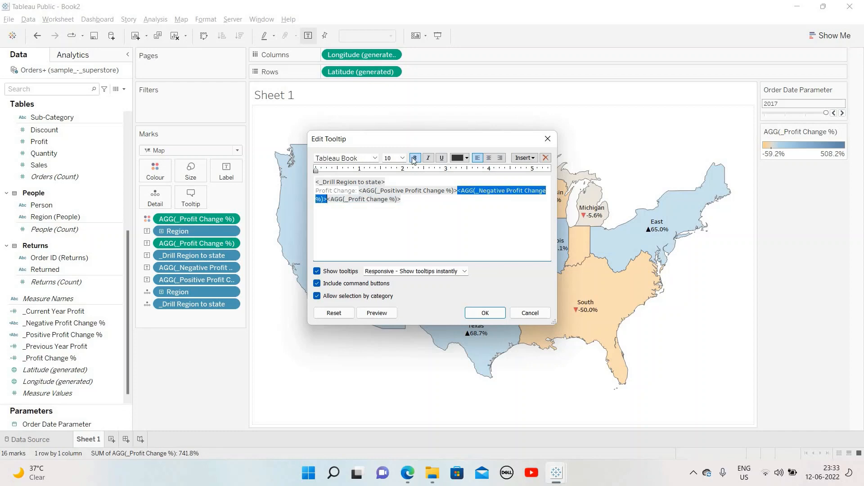
left_click(466, 157)
left_click(500, 197)
left_click(396, 181)
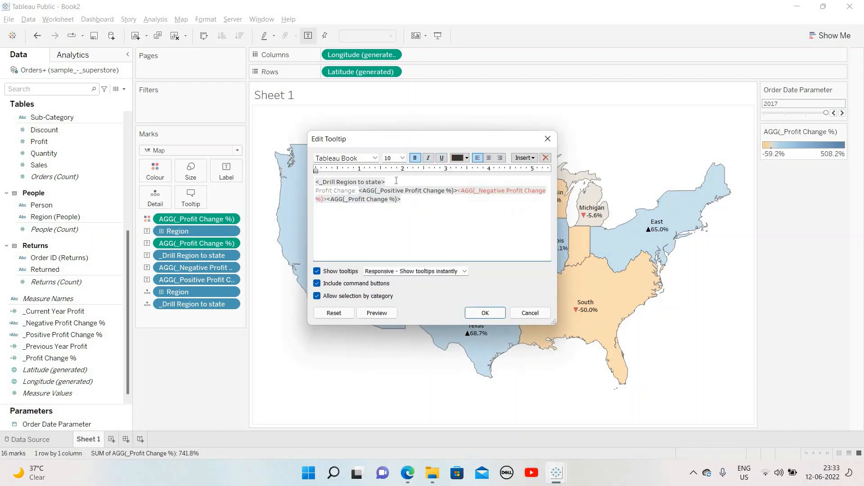
Apply the tooltip edits and check the resulting tooltip on the map's states and regions.
left_click_drag(389, 181, 294, 181)
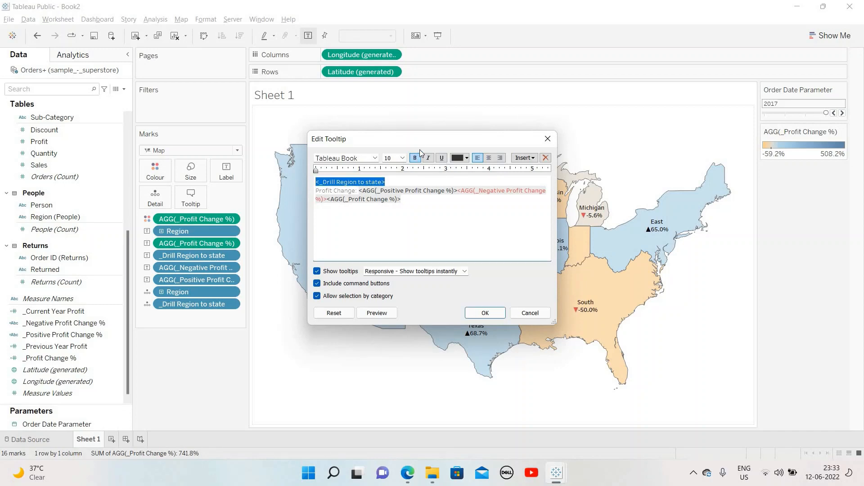
left_click(349, 196)
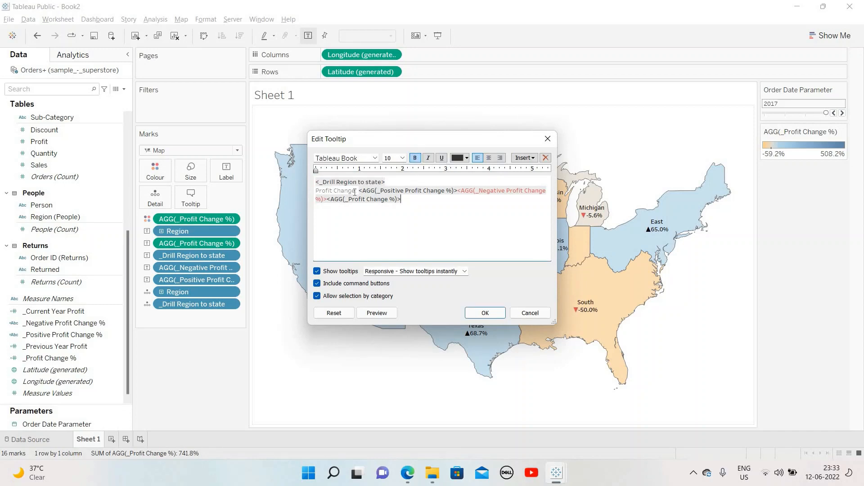
double_click(361, 189)
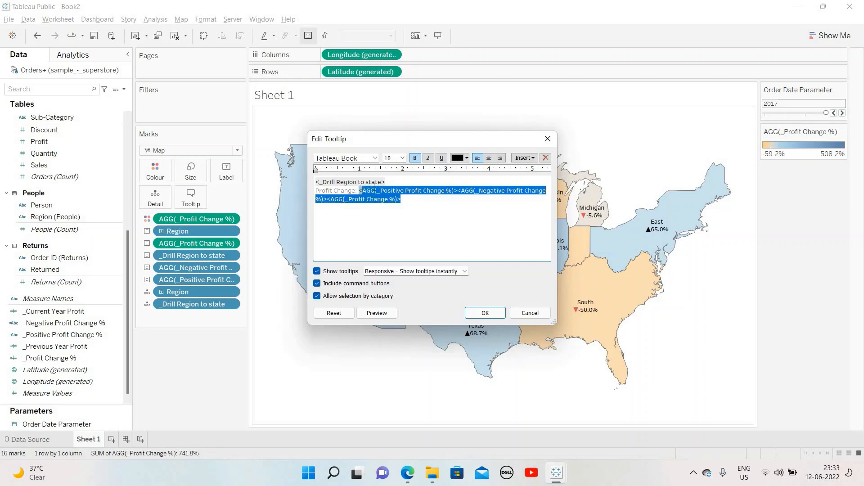
left_click(439, 223)
left_click(468, 311)
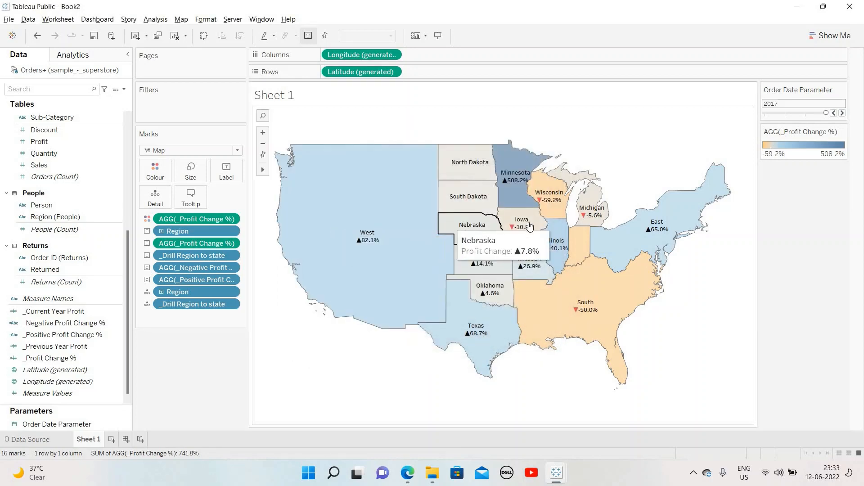
mouse_move(529, 227)
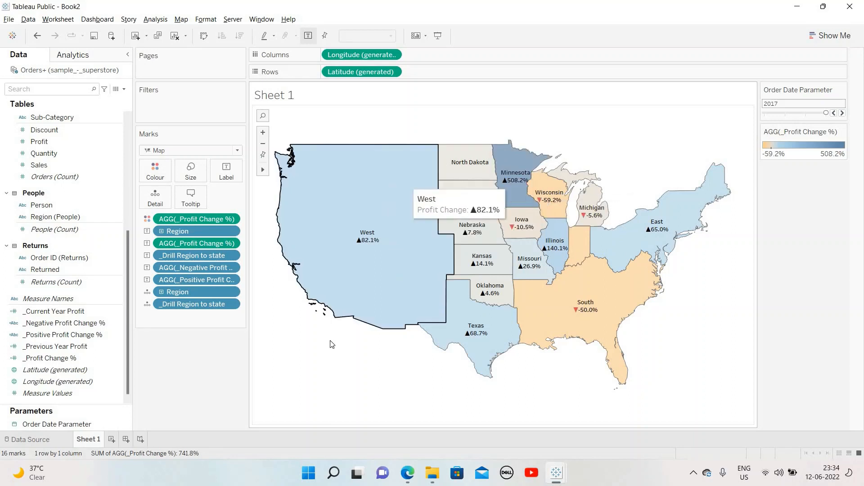
Rename the Sheet 1 worksheet as Region Map.
double_click(82, 444)
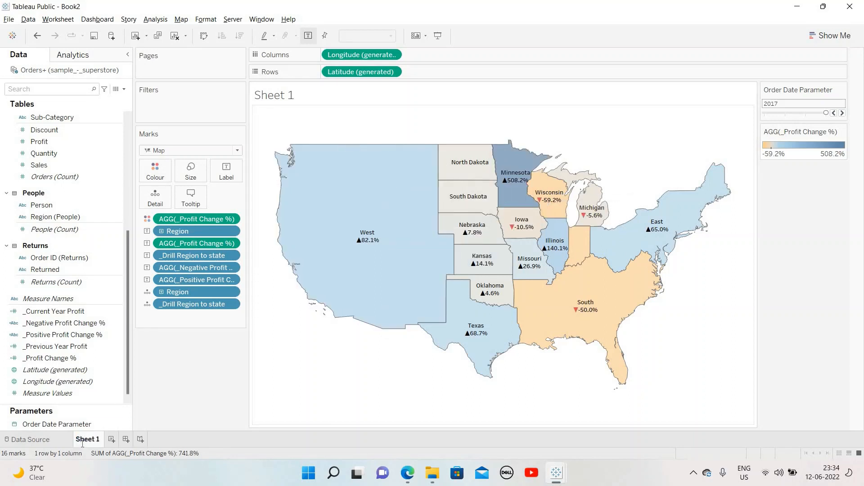
double_click(83, 444)
type("Map")
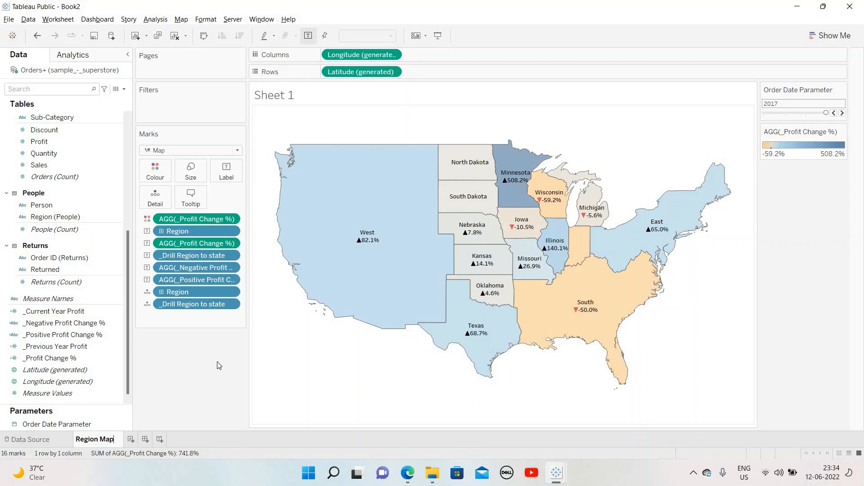
key("Return")
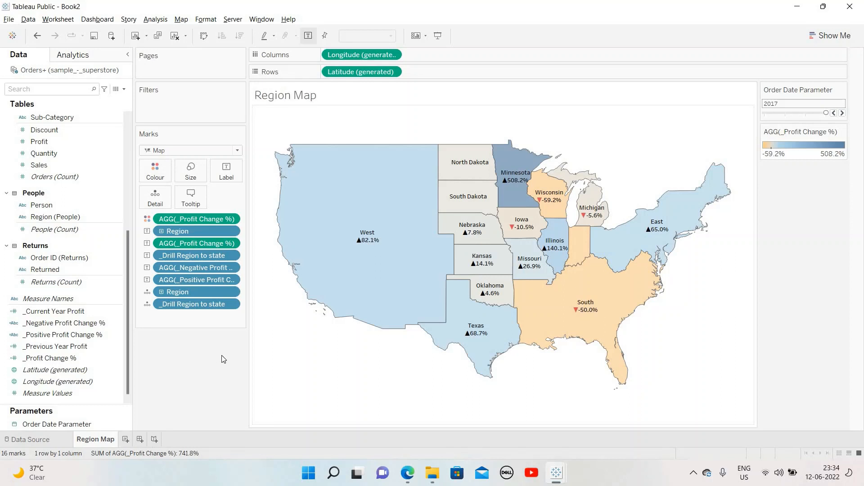
Hide the AGG(_Profit Change %) colour legend on the Region Map worksheet.
left_click(841, 131)
left_click(808, 191)
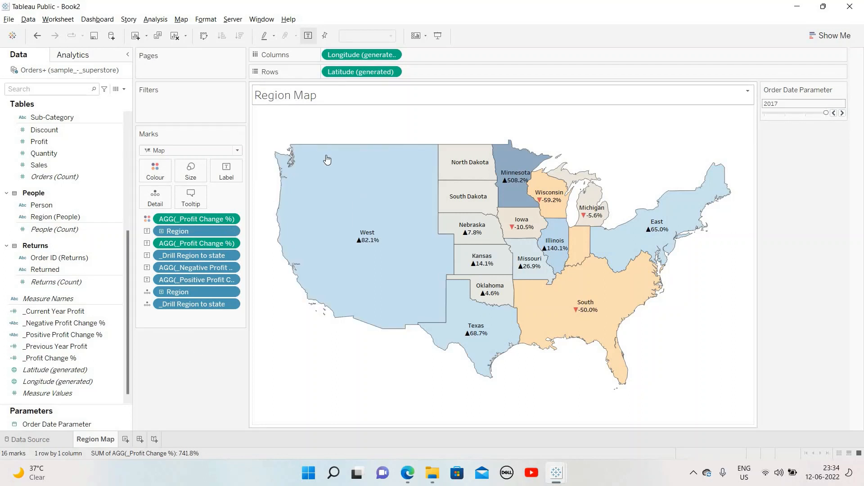
mouse_move(331, 197)
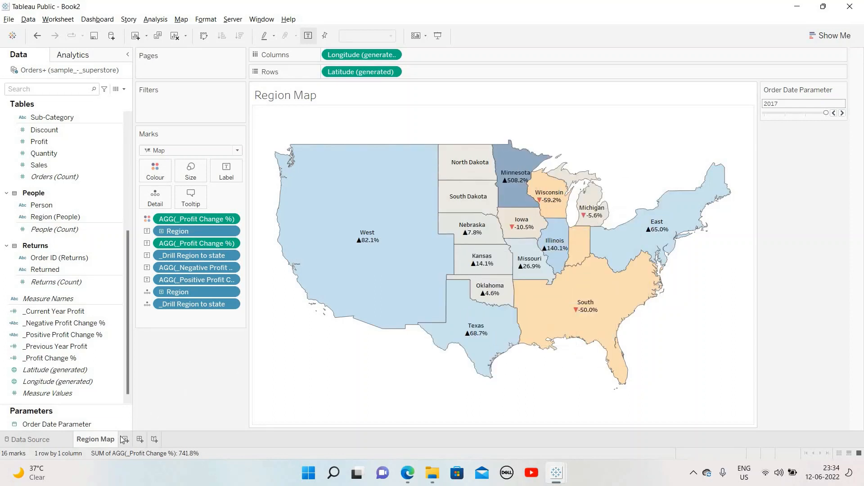
Duplicate the Region Map worksheet and filter the copy by Selected Region Set.
right_click(106, 440)
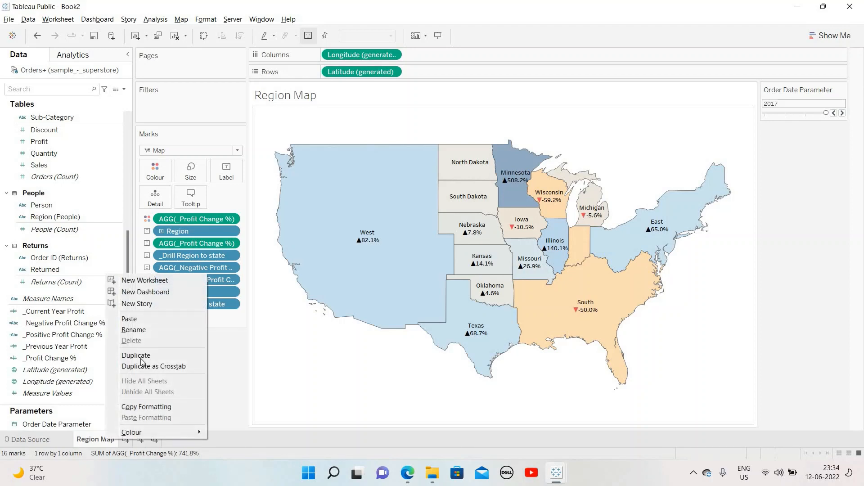
left_click(140, 355)
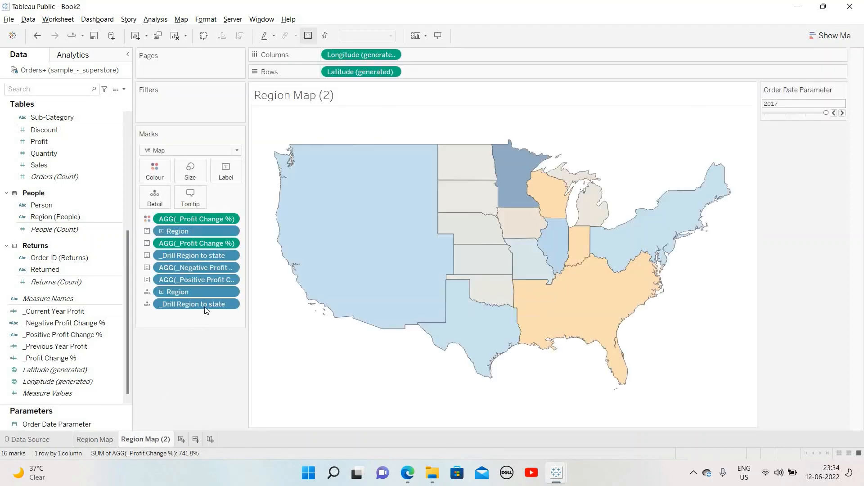
scroll(71, 211, "up", 7)
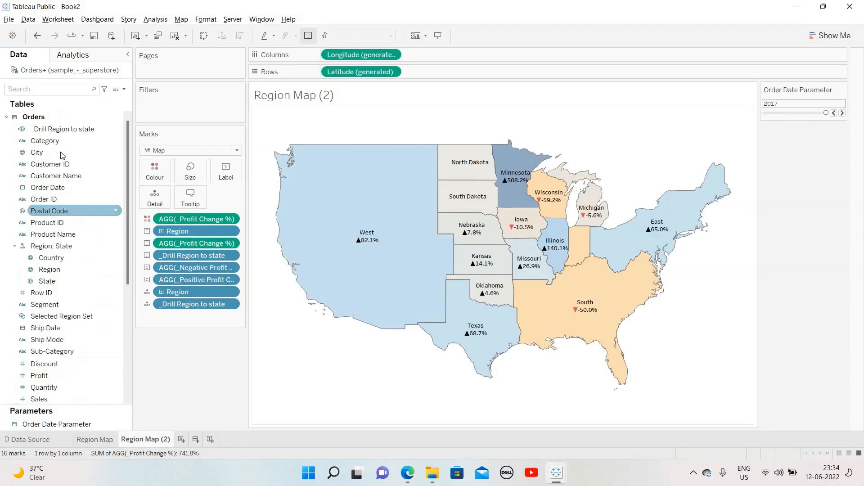
left_click(58, 317)
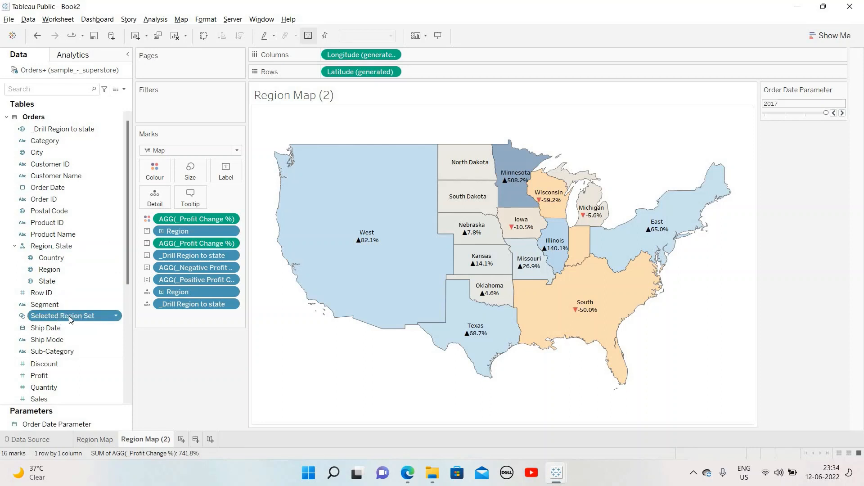
left_click_drag(179, 115, 180, 115)
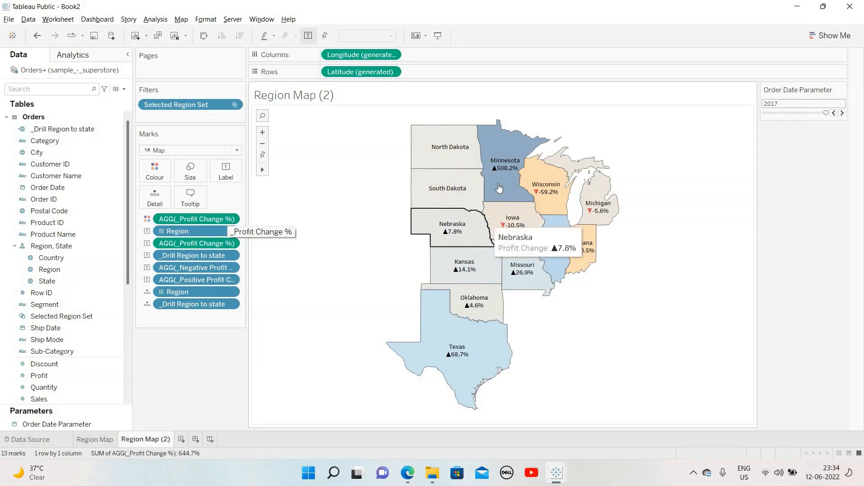
Rename the duplicated worksheet as State Map.
double_click(143, 440)
type("State Map")
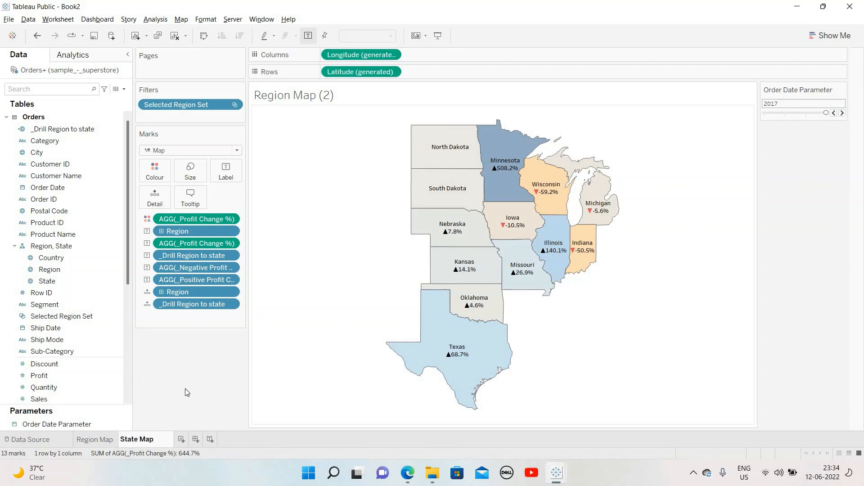
key("Return")
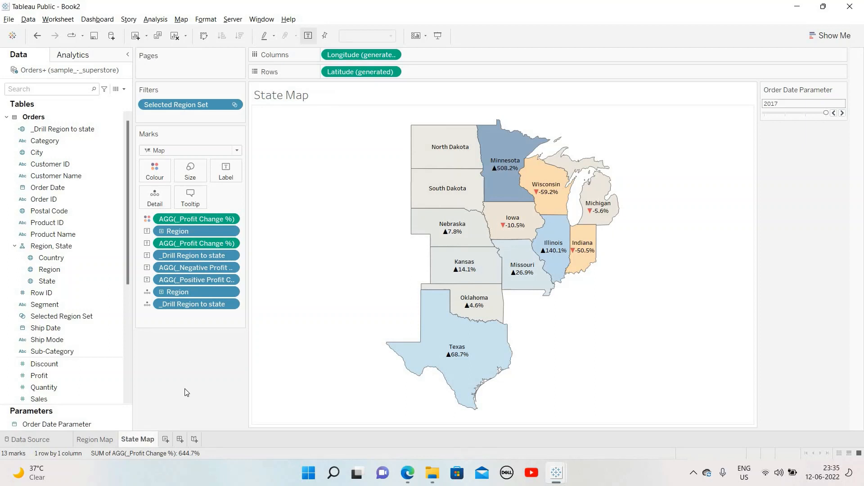
left_click(419, 357)
left_click(350, 359)
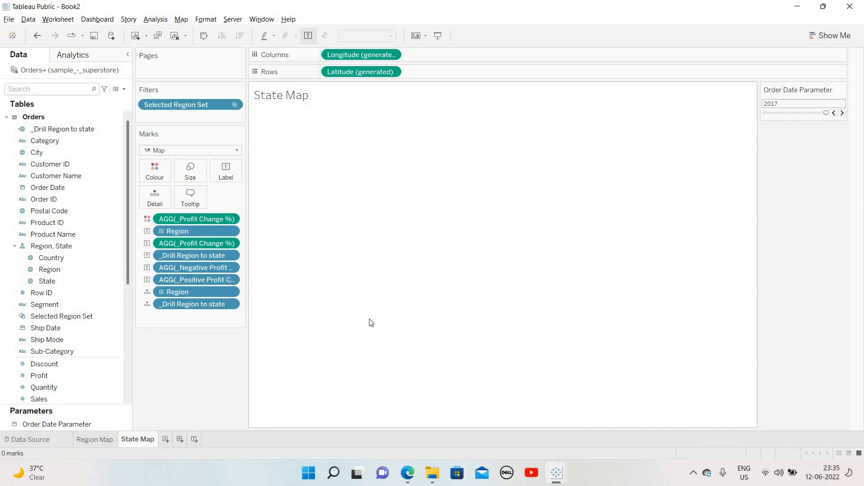
left_click(37, 36)
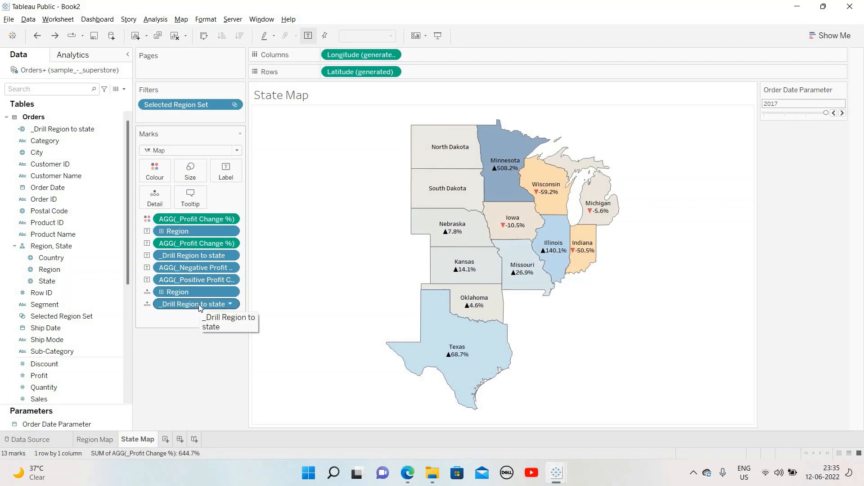
Remove the duplicate _Drill Region to state detail field from the State Map marks.
left_click_drag(200, 308, 198, 349)
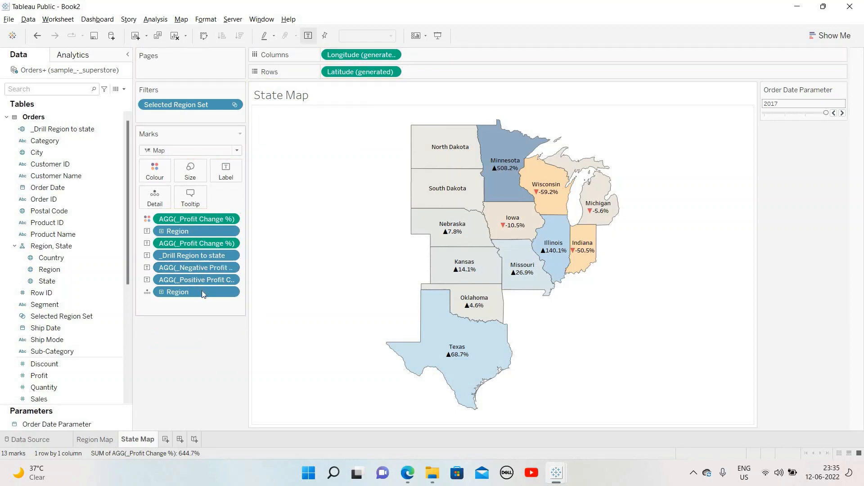
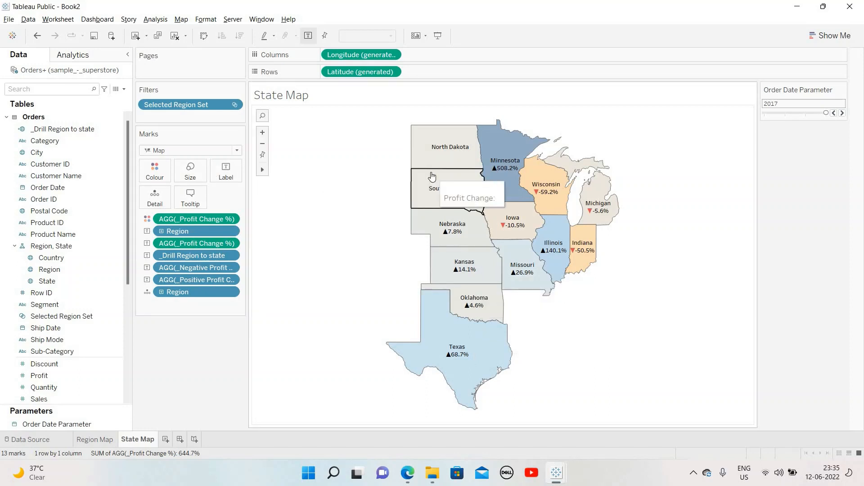
left_click(183, 196)
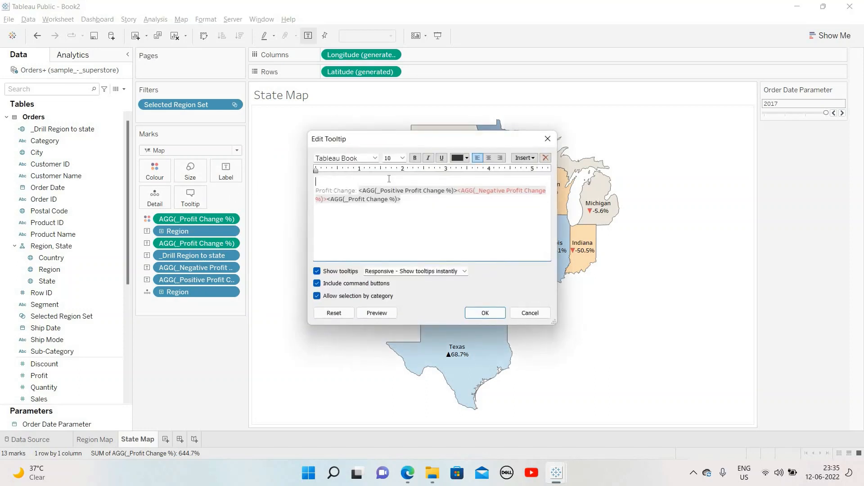
left_click(525, 158)
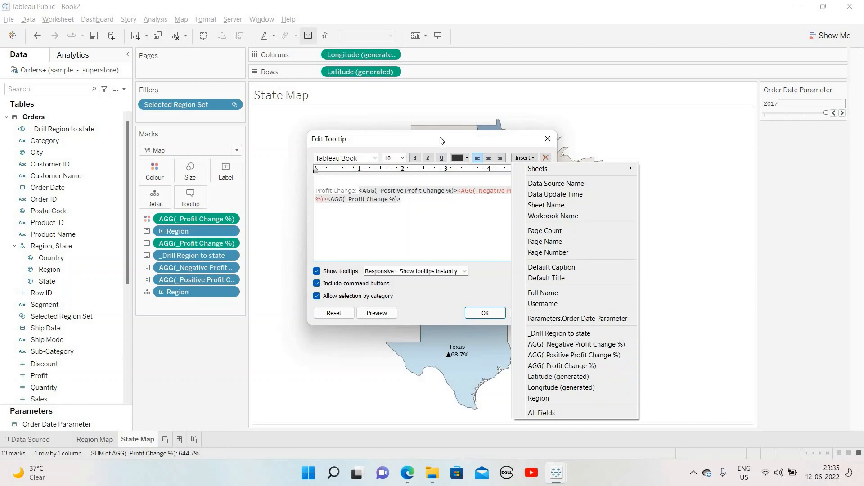
left_click(551, 140)
key("Escape")
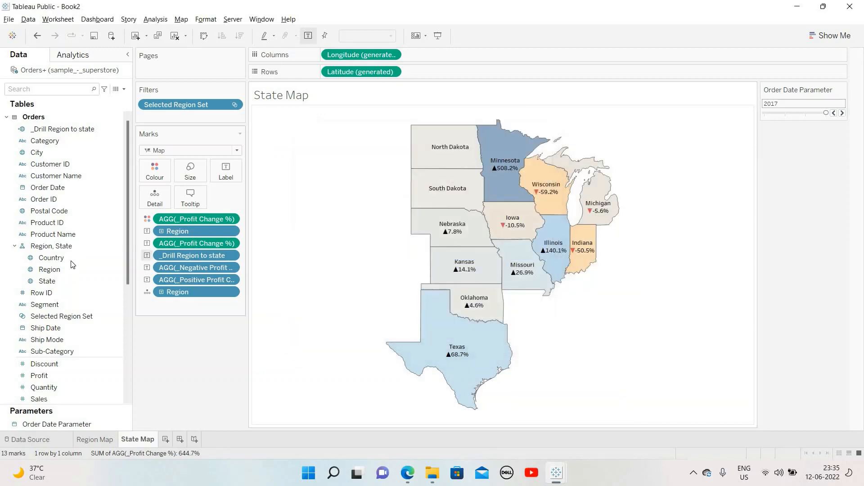
Add the Country and State fields to the State Map's tooltip marks.
left_click(48, 281)
left_click_drag(130, 233, 214, 269)
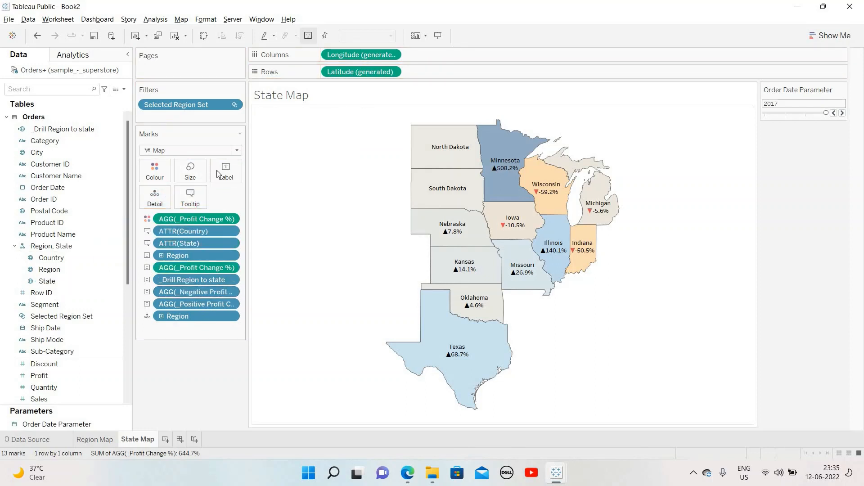
left_click(227, 174)
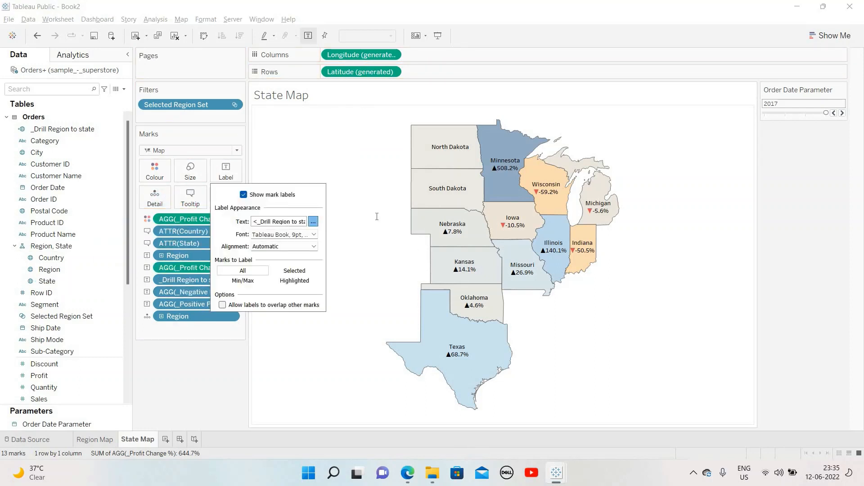
left_click(313, 221)
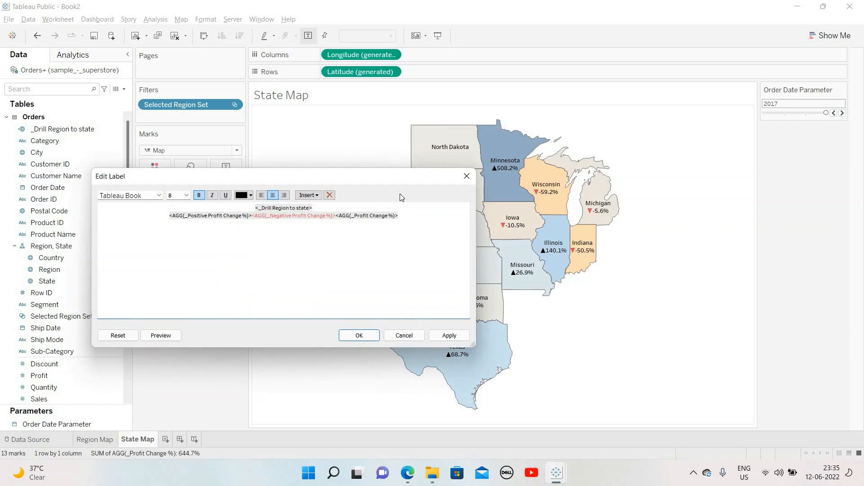
left_click(467, 177)
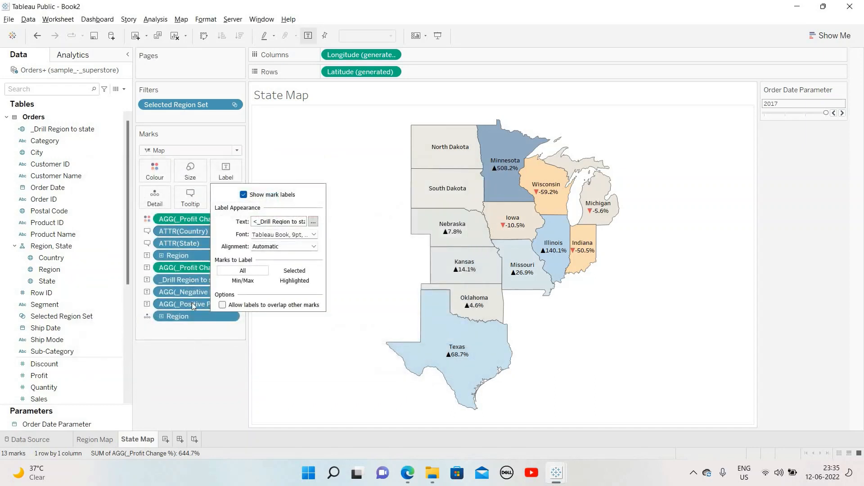
Insert ATTR(State) in bold on the line above Profit Change in the State Map tooltip.
left_click(188, 197)
left_click(188, 197)
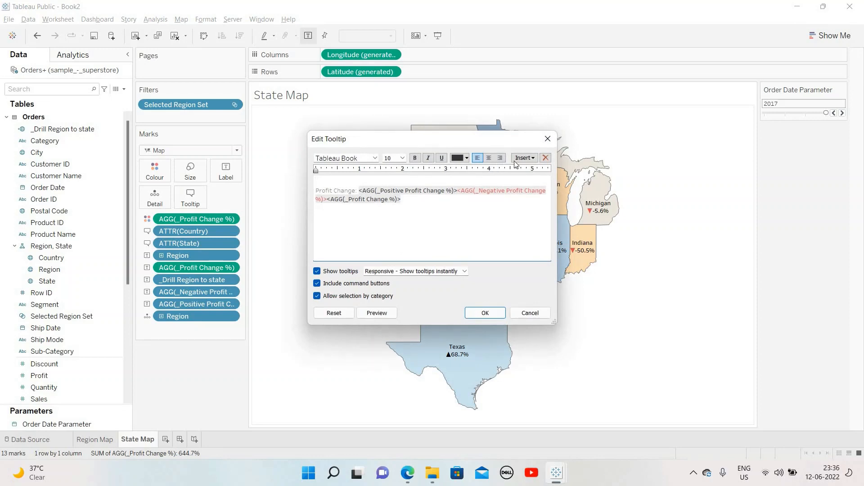
left_click(523, 158)
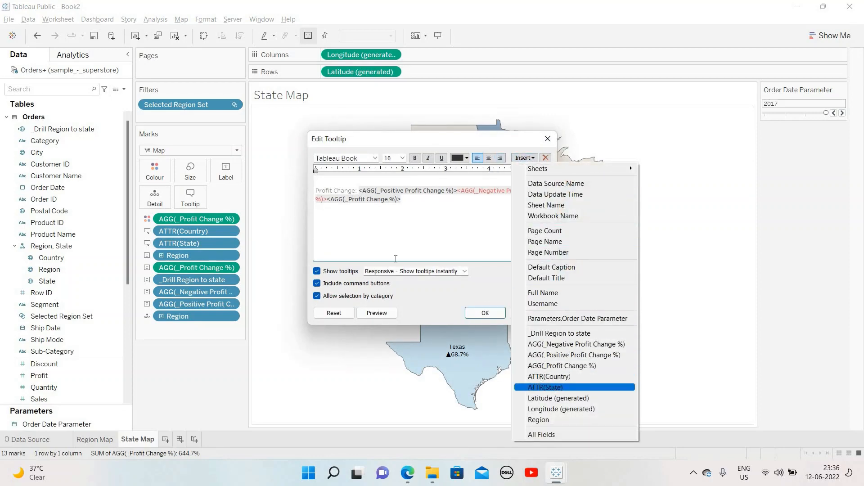
key("Return")
left_click_drag(362, 181, 316, 182)
left_click(415, 158)
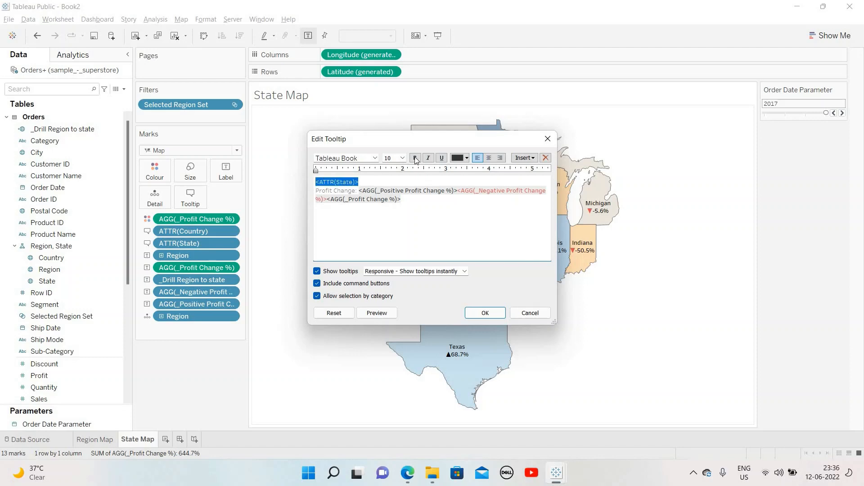
left_click(488, 315)
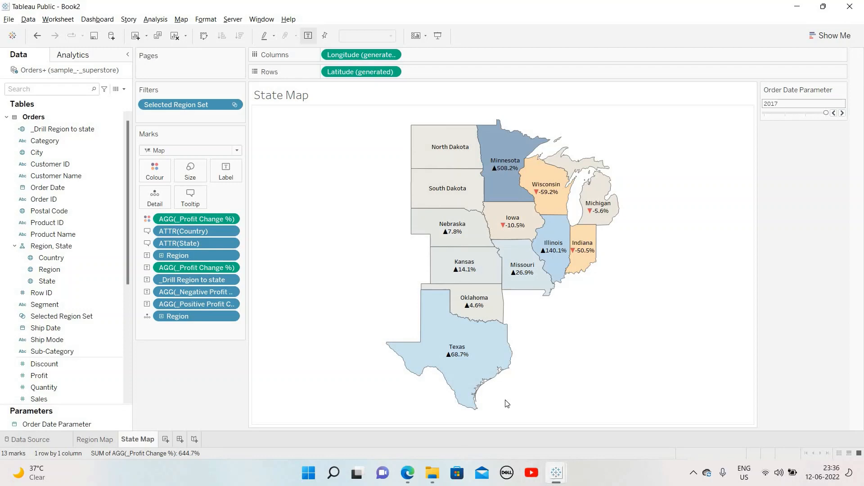
Switch to the New Dashboard Building workbook, review its Landing Page dashboard and return to Book2.
mouse_move(557, 473)
left_click(499, 382)
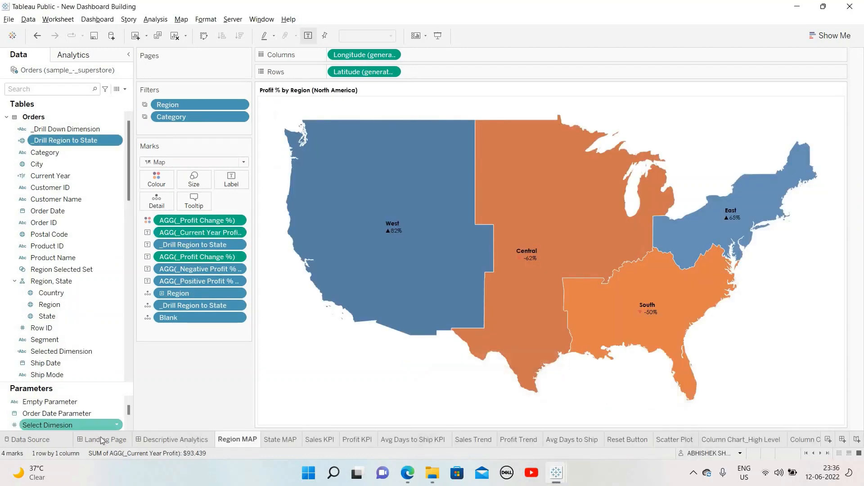
left_click(102, 440)
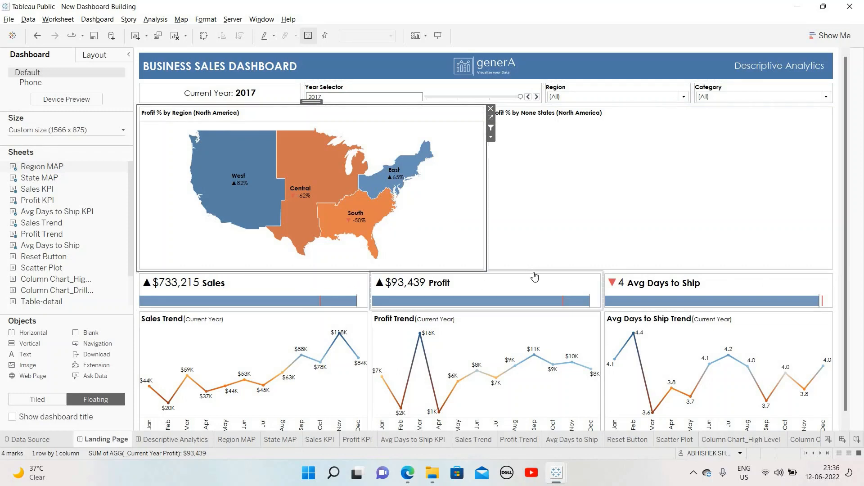
key("alt+Tab")
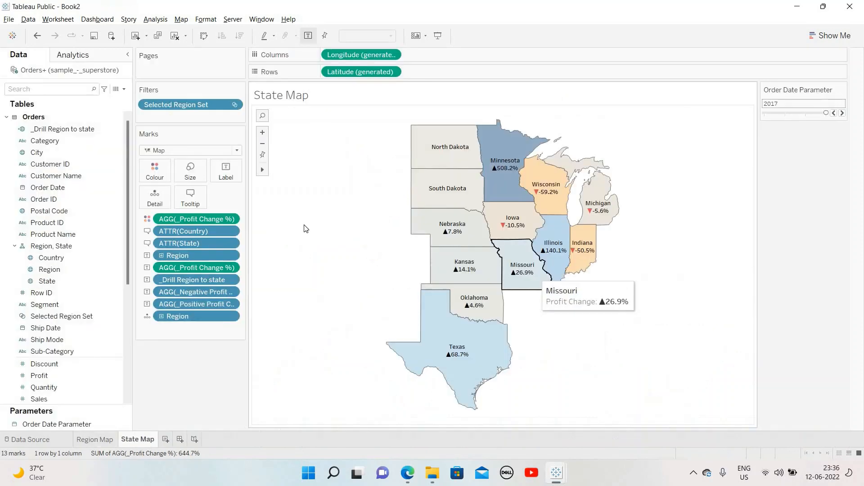
Create a new worksheet and name it Current Year Sales KPI.
left_click(166, 439)
double_click(184, 439)
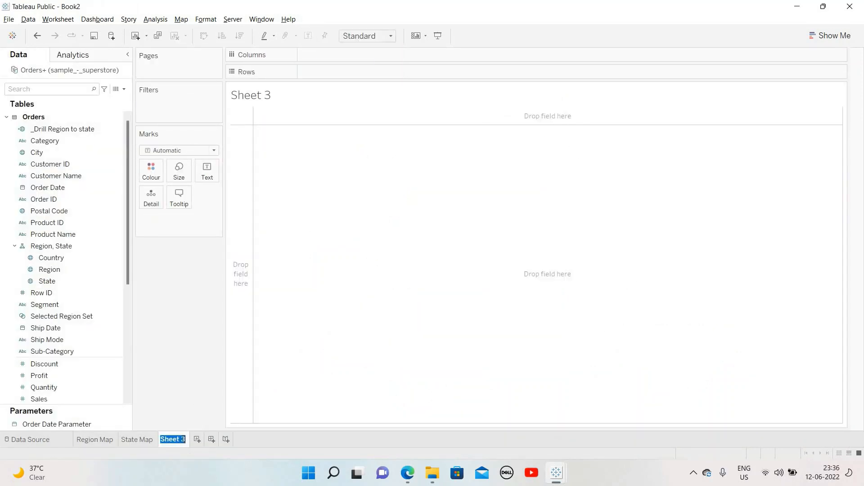
type("Current Ye")
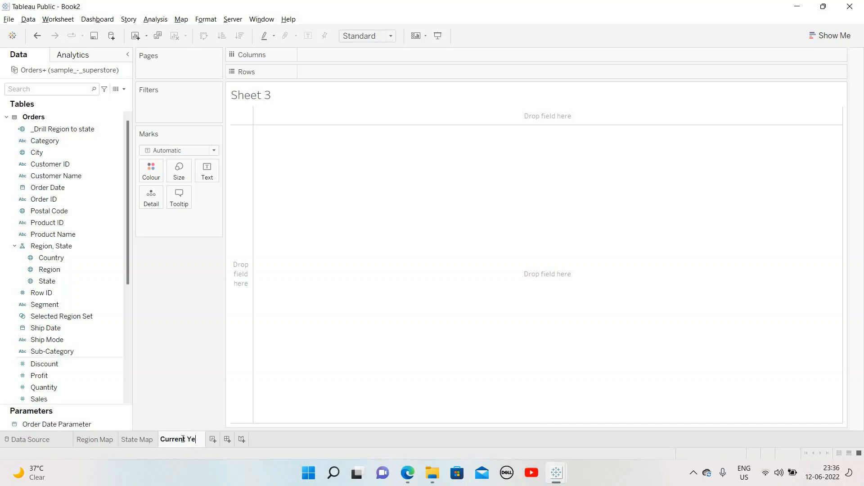
type("ar Sales KPI")
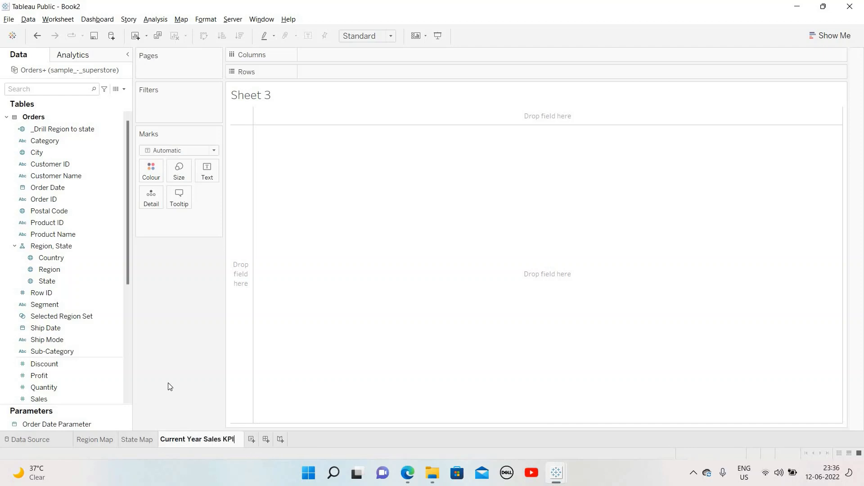
key("Return")
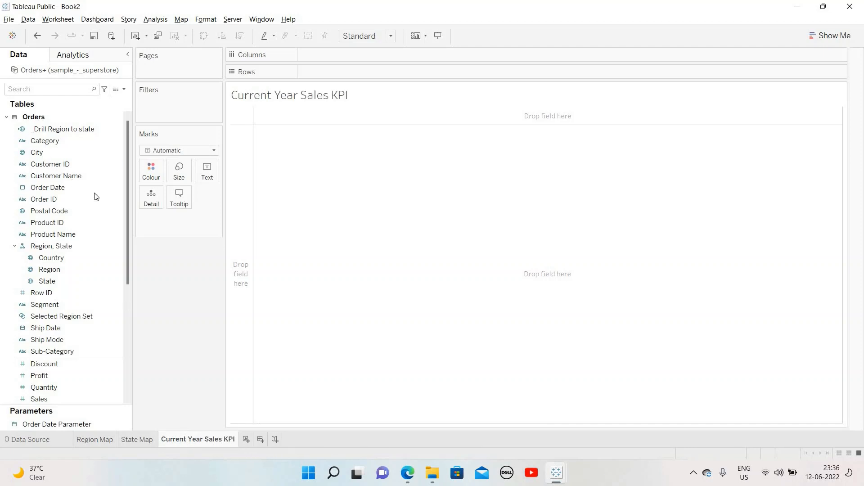
Create a calculated field named _Current Year Sales.
left_click(107, 128)
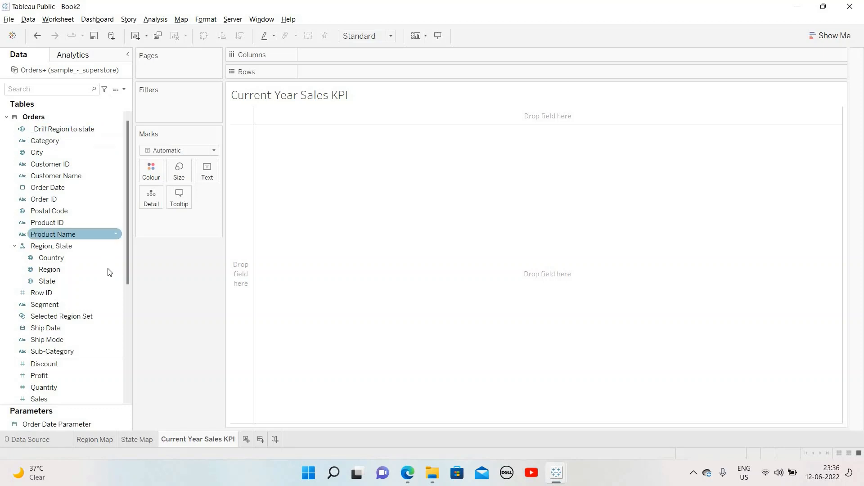
scroll(109, 268, "down", 3)
scroll(110, 270, "down", 4)
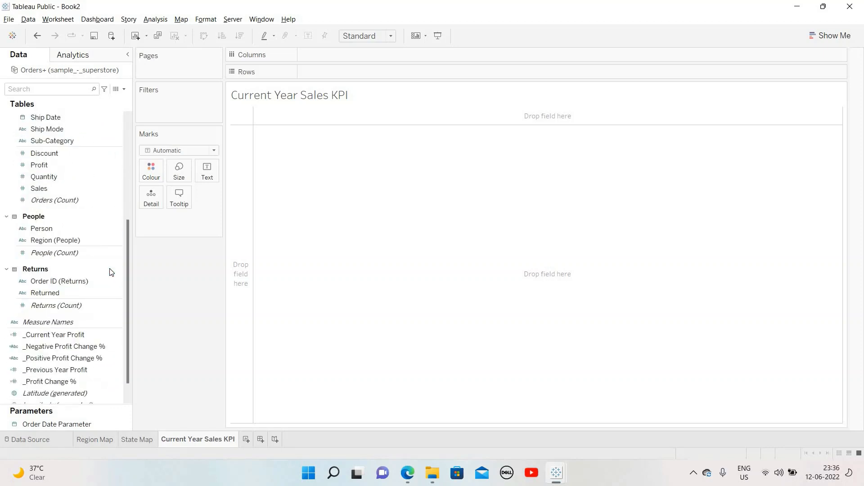
left_click(124, 89)
left_click(102, 98)
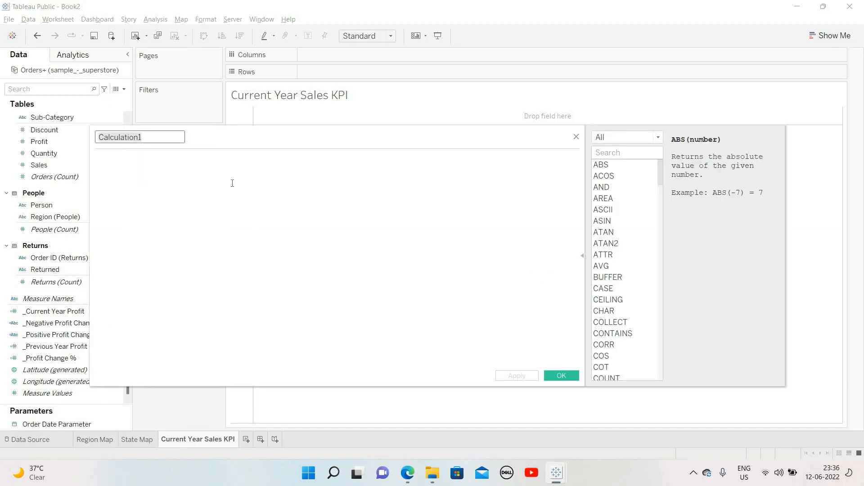
type("_Current")
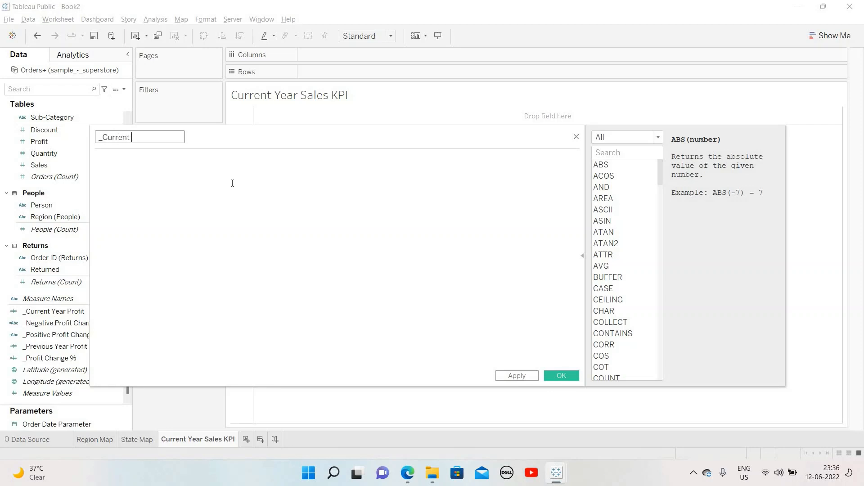
type(" Year Sales")
key("Tab")
Start the _Current Year Sales formula with an IF condition that uses the DATEDIFF function.
type("IF")
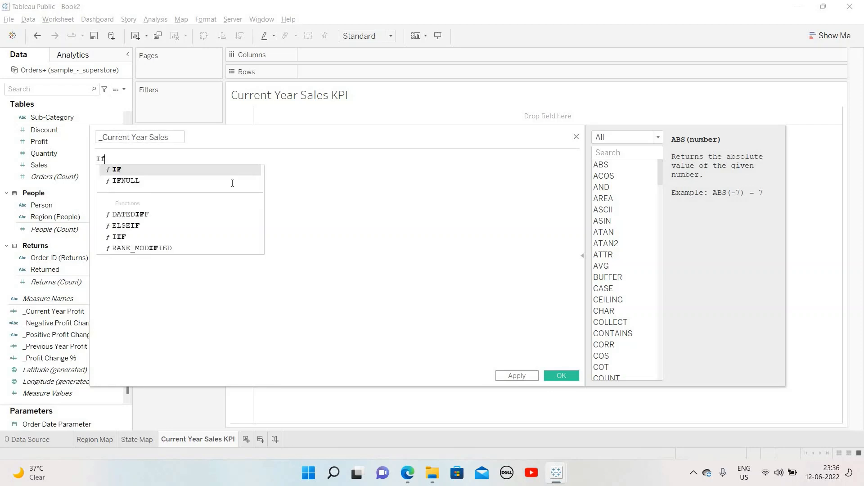
key("Return")
type("DATE")
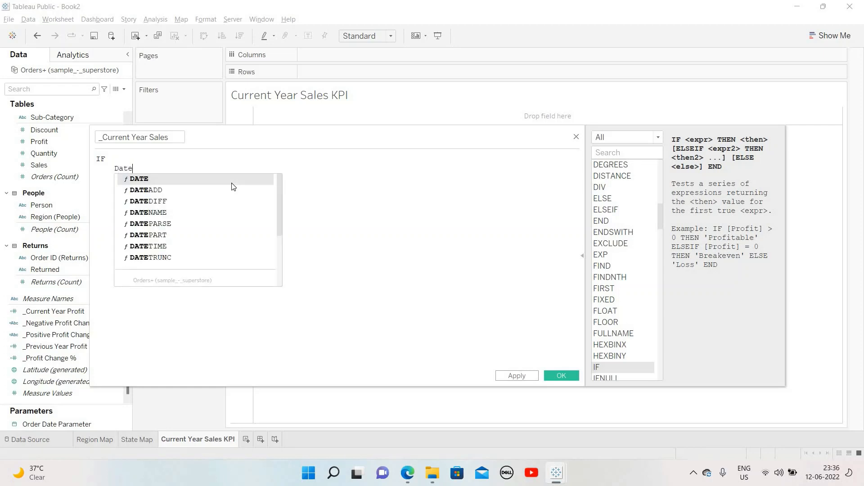
key("Down")
key("Down")
key("Return")
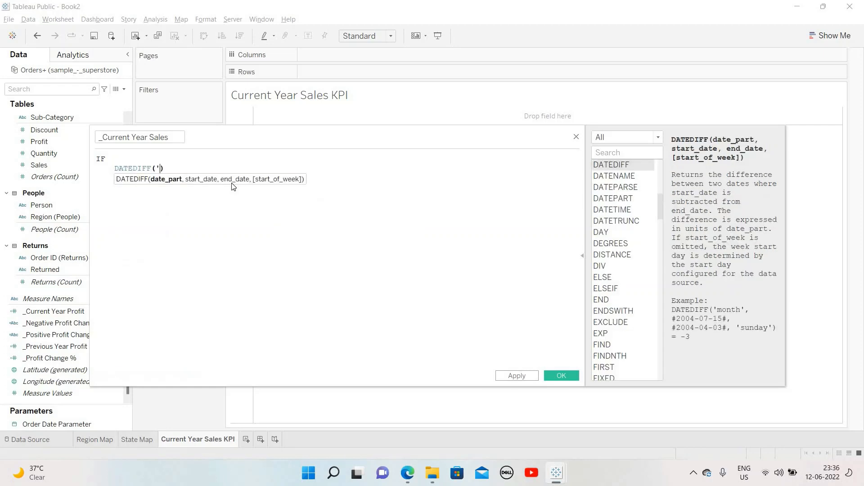
Complete the condition as DATEDIFF('year',[Order Date],[Order Date Parameter])=0 and follow it with THEN.
type("'year'")
type(",[")
type("Order")
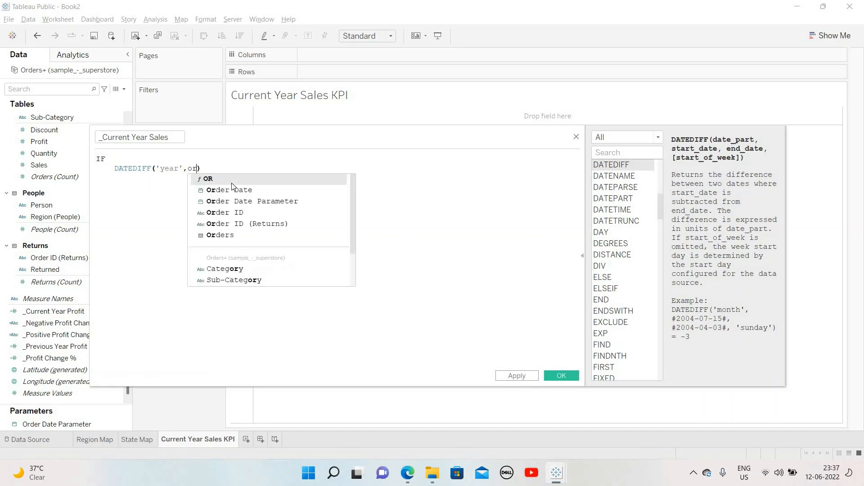
key("Return")
type(",[")
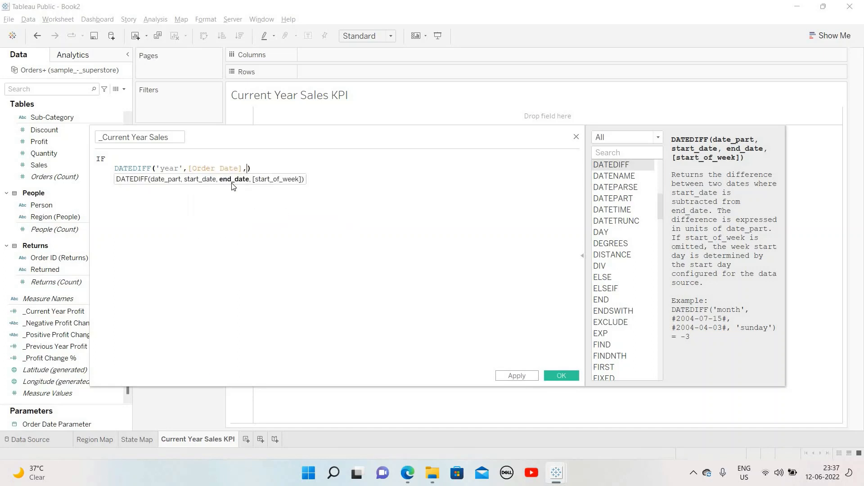
type("Order")
key("Down")
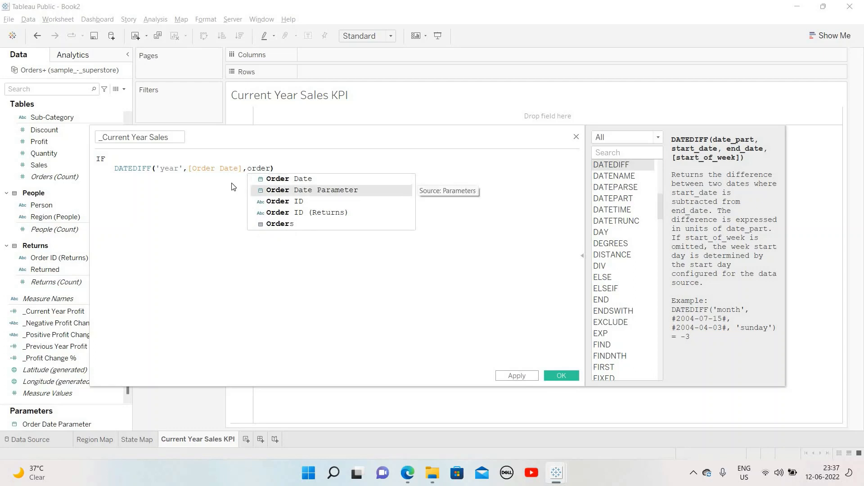
key("Return")
type(")=")
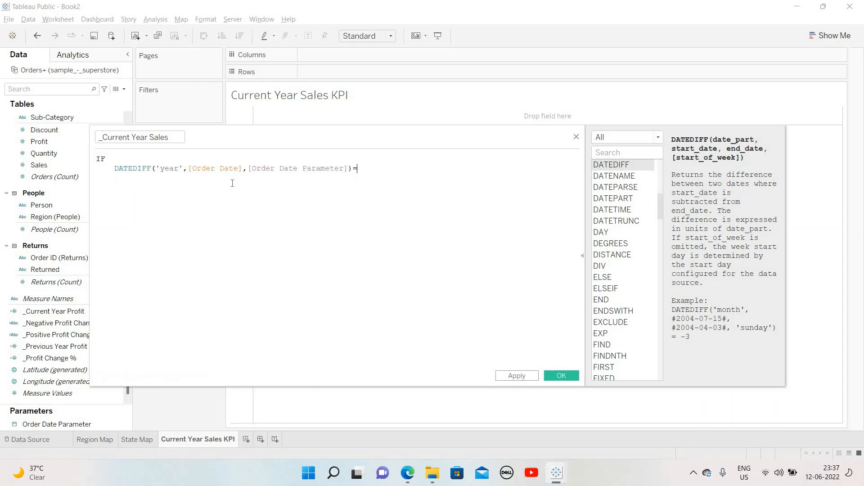
type("0 THEN")
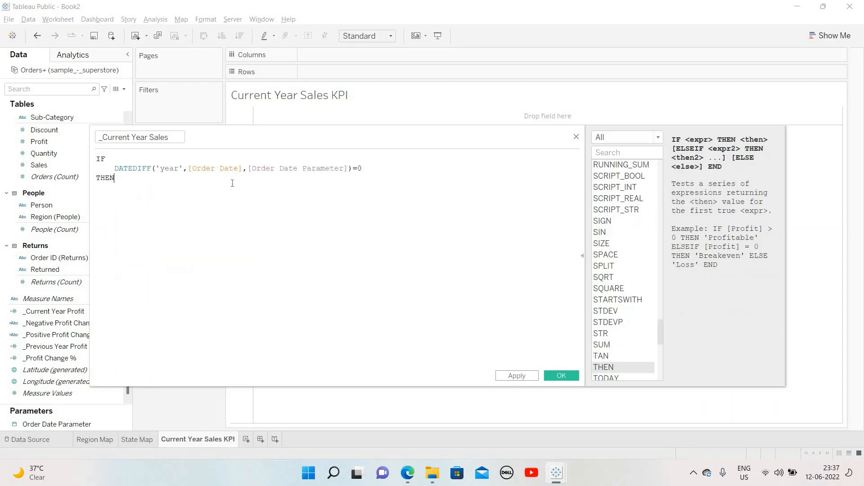
Make the IF statement return [Sales] and close it with END.
type("     [Sales")
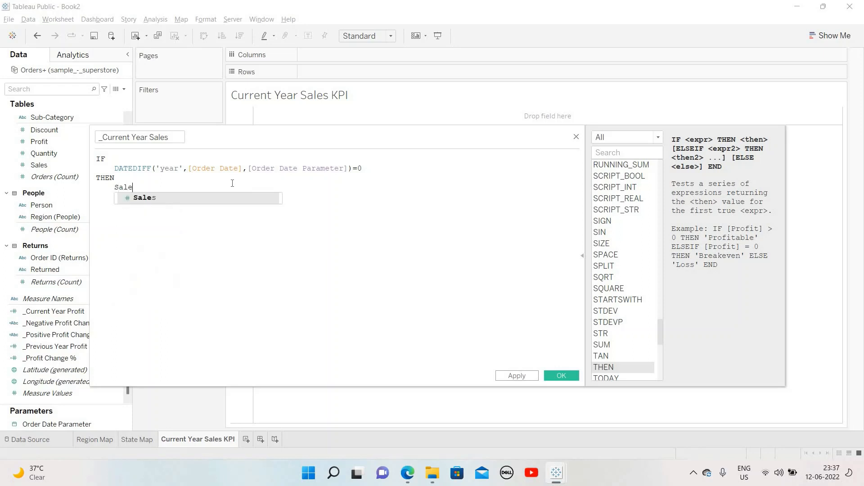
key("Return")
key("Return")
type("END")
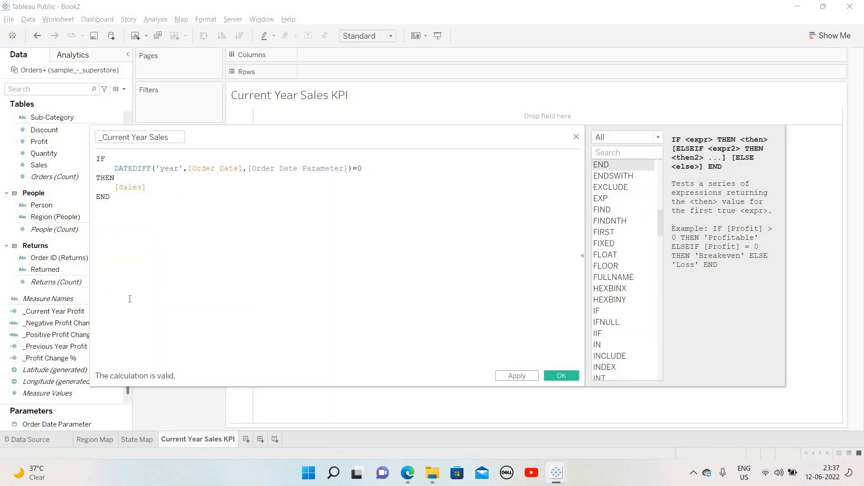
Wrap the IF statement of _Current Year Sales in a Sum() function and save the calculated field.
type(")")
left_click_drag(98, 161, 147, 175)
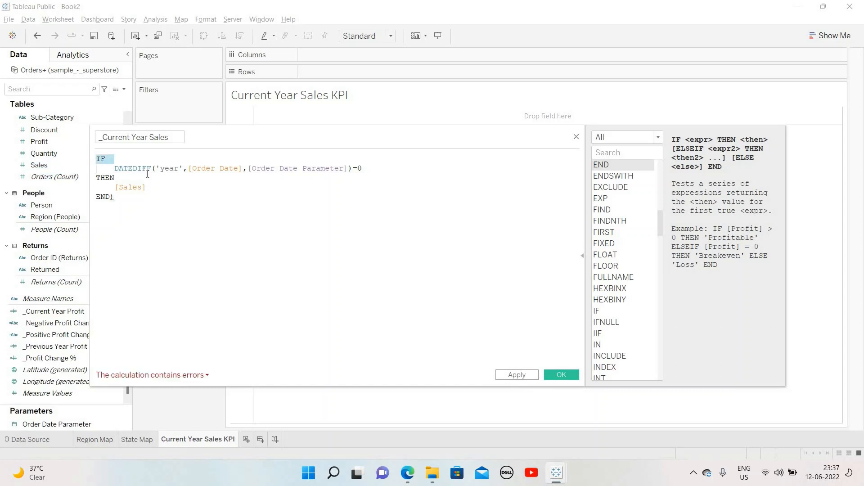
key("Left")
type("(")
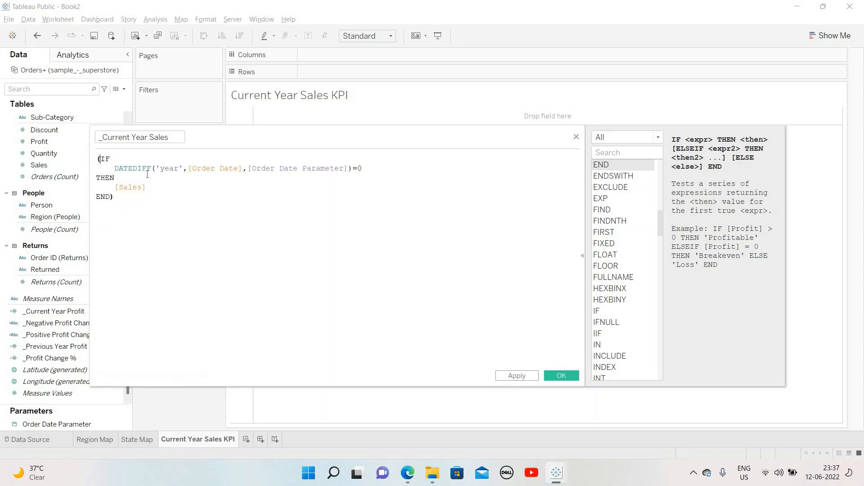
type("Sum")
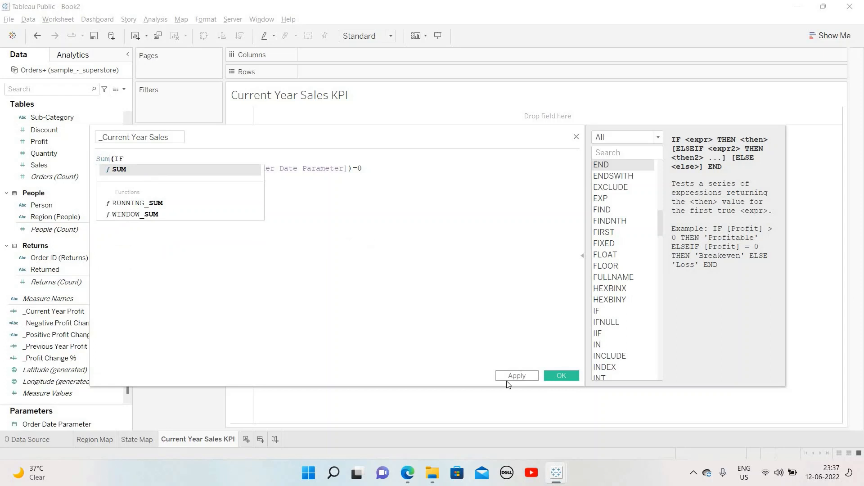
key("Escape")
left_click(558, 375)
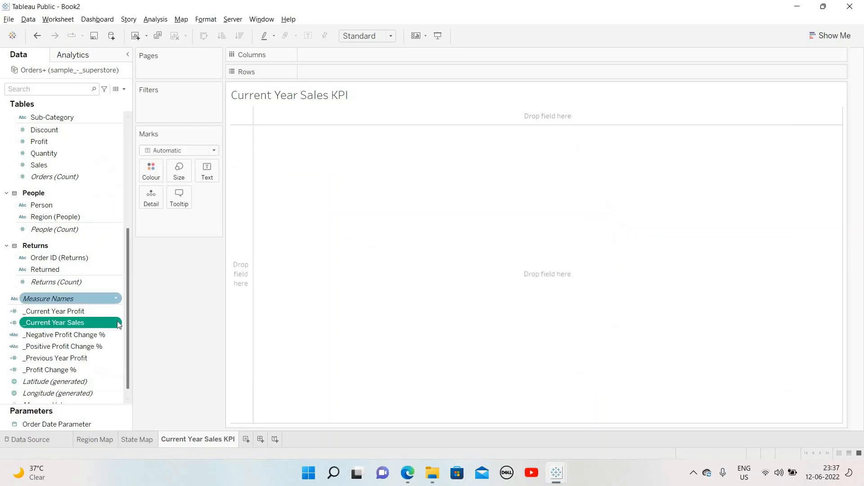
Duplicate the _Current Year Sales field and rename the copy as _Previous Year Sales.
right_click(118, 322)
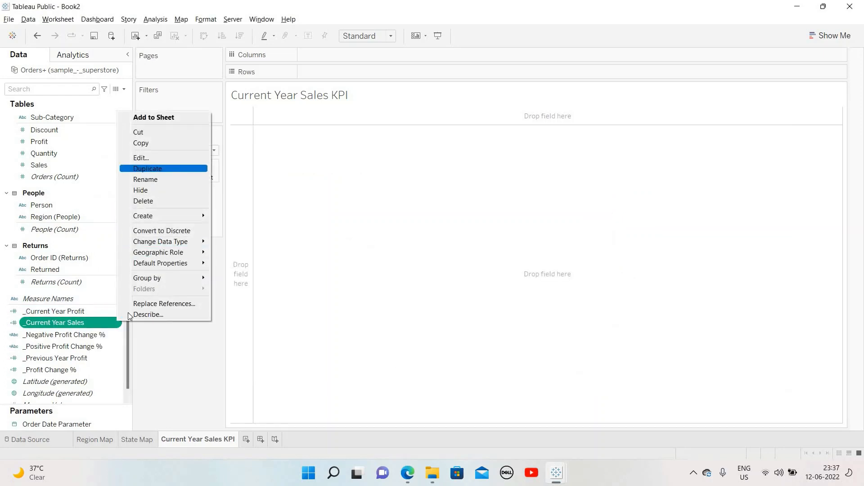
key("Return")
right_click(118, 334)
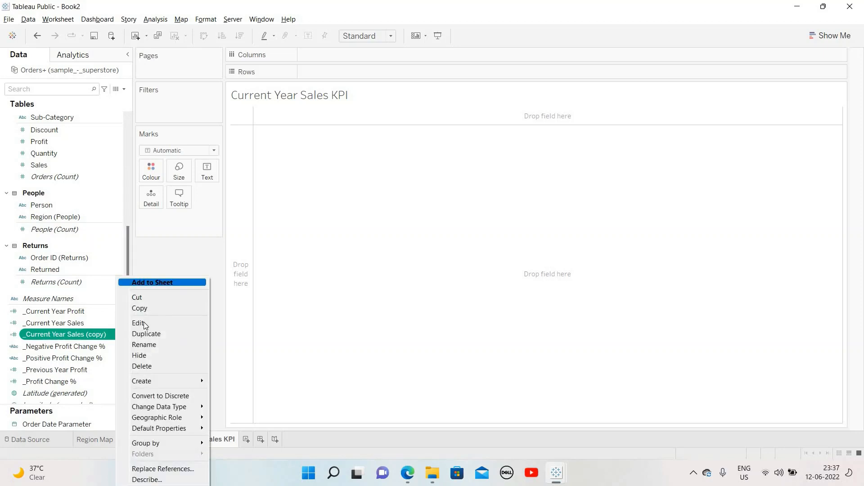
left_click(143, 323)
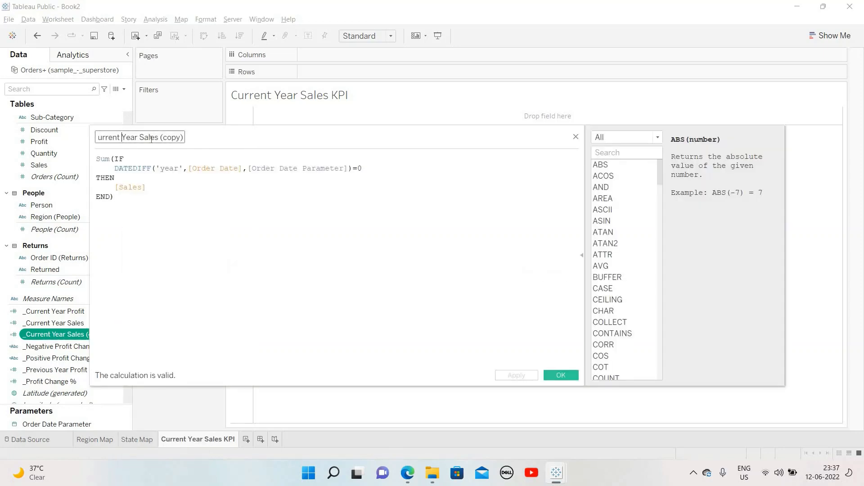
key("shift+Home")
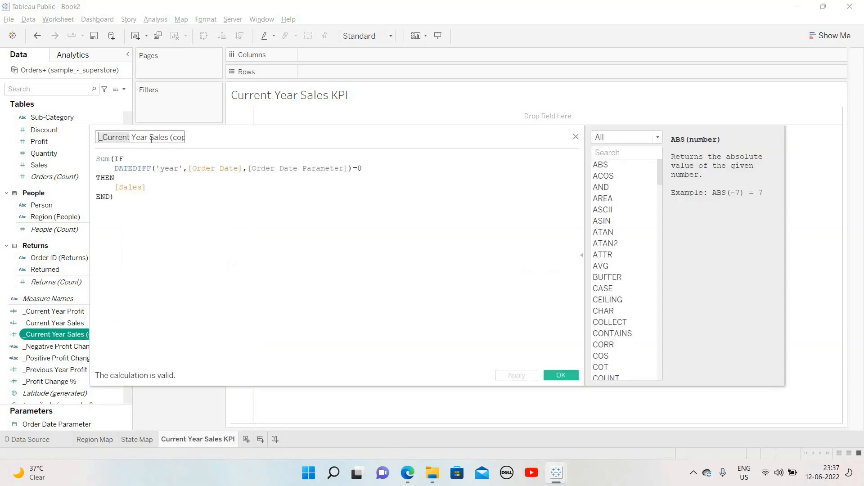
type("_Previous")
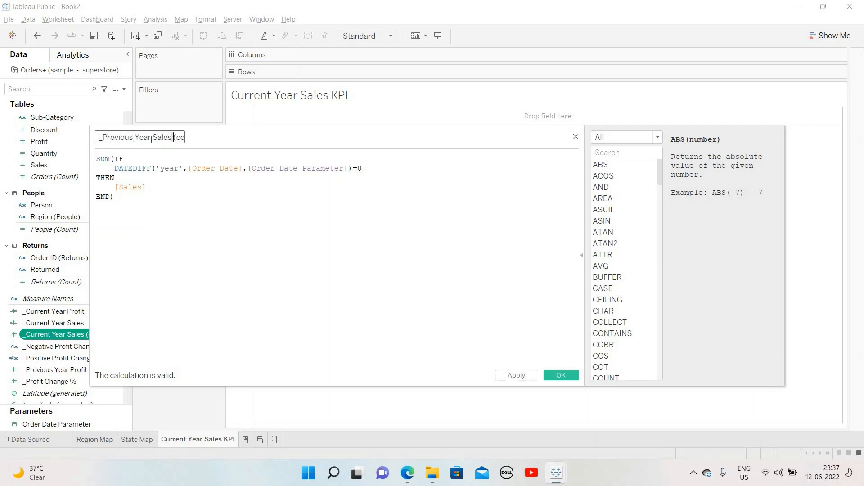
key("shift+End")
key("BackSpace")
Set the DATEDIFF condition of _Previous Year Sales to equal 1 and save the calculated field.
left_click(373, 168)
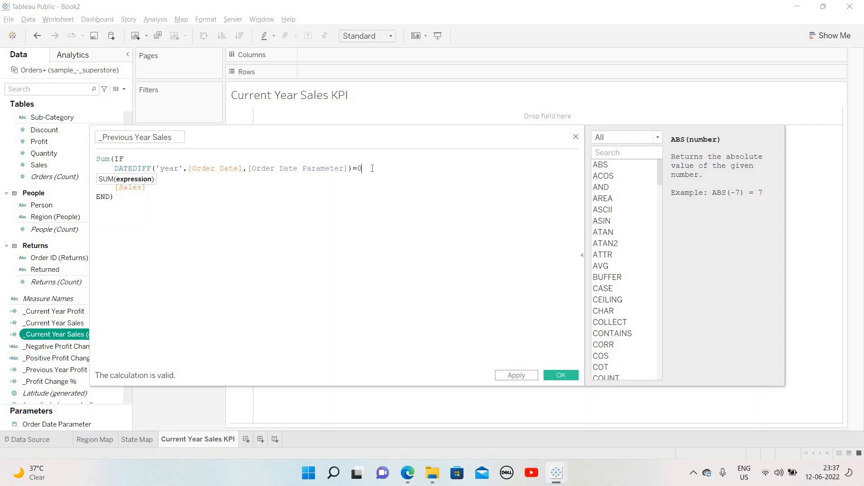
key("BackSpace")
type("1")
left_click(560, 376)
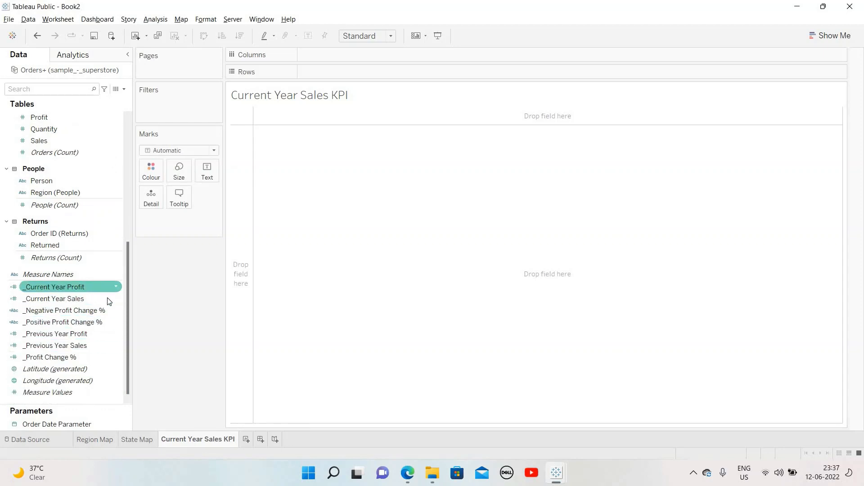
Create a calculated field named _Sales Change %.
left_click(124, 90)
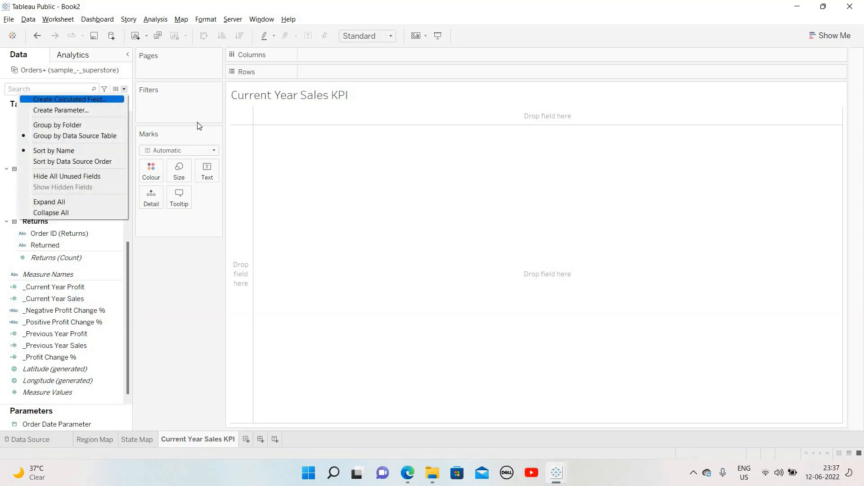
type("_")
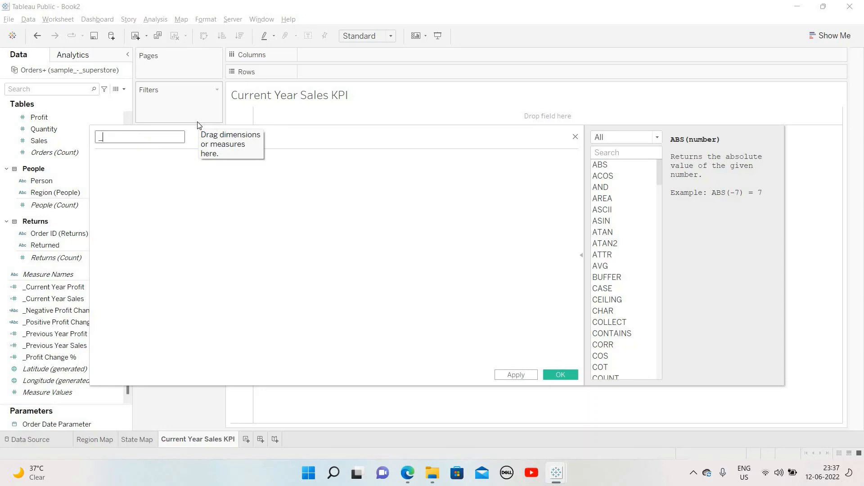
type("Sales PercentageChange")
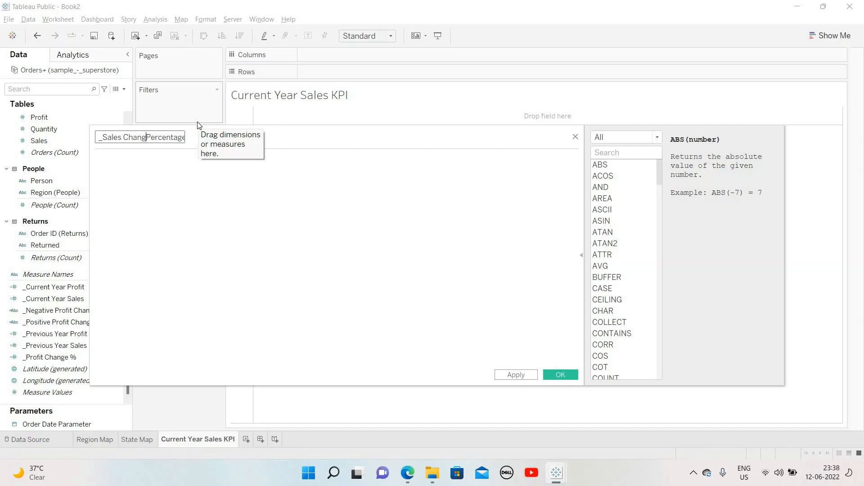
key("shift+End")
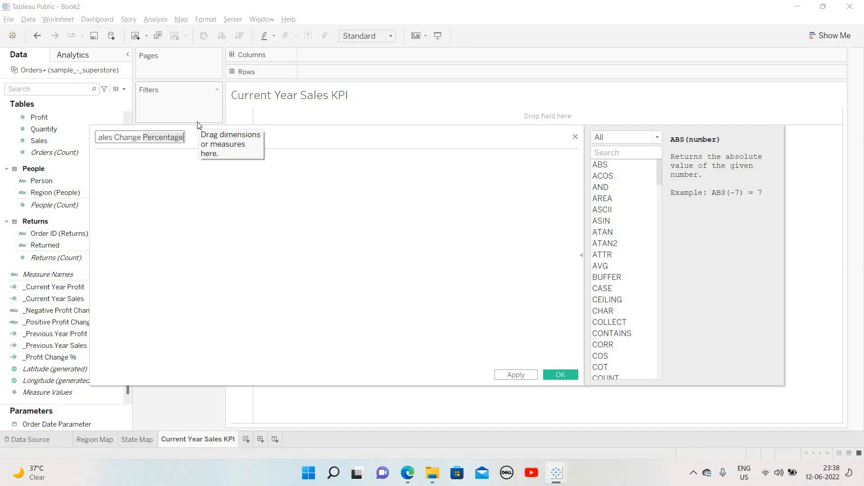
type("%")
key("Tab")
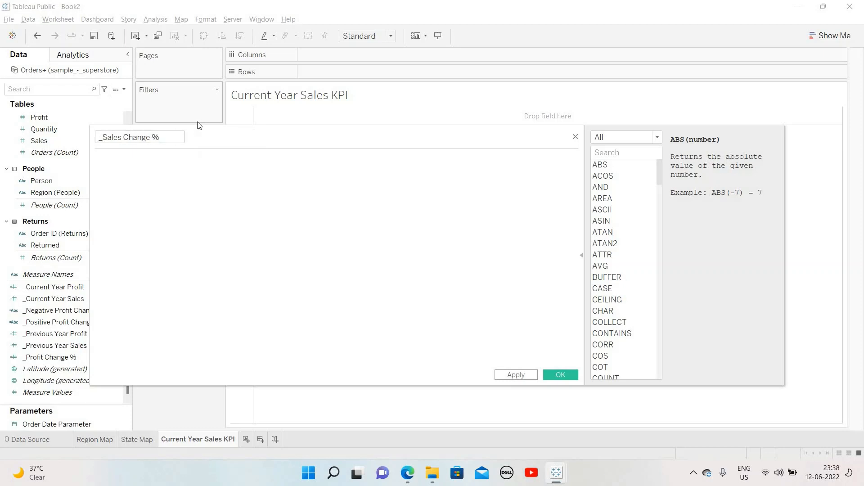
Start the _Sales Change % formula with the [_Current Year Sales] field.
type("curr")
key("Return")
key("BackSpace")
key("BackSpace")
key("BackSpace")
key("BackSpace")
key("BackSpace")
key("BackSpace")
key("BackSpace")
type("s")
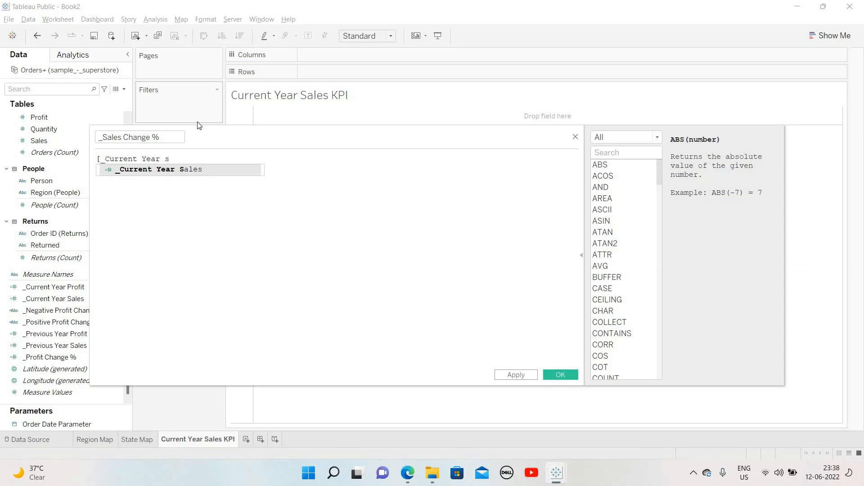
key("Return")
Subtract [_Previous Year Sales] in the formula and enclose the whole difference in parentheses.
type("-previous")
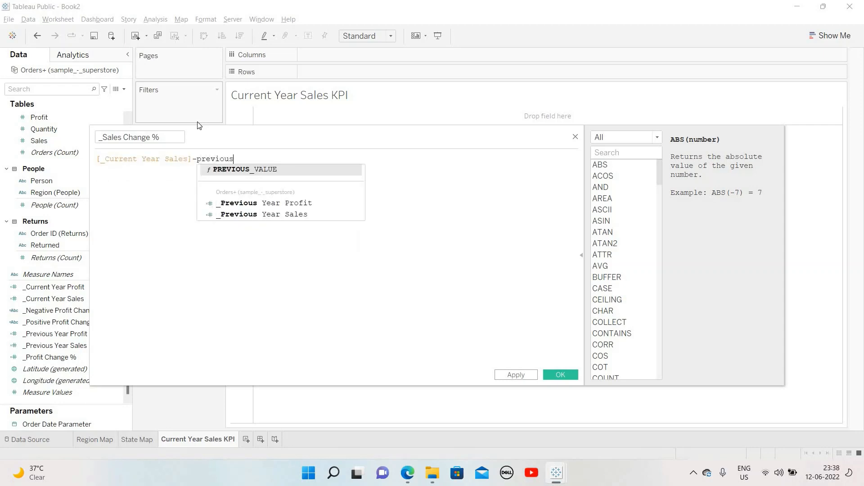
key("Down")
key("Down")
key("Return")
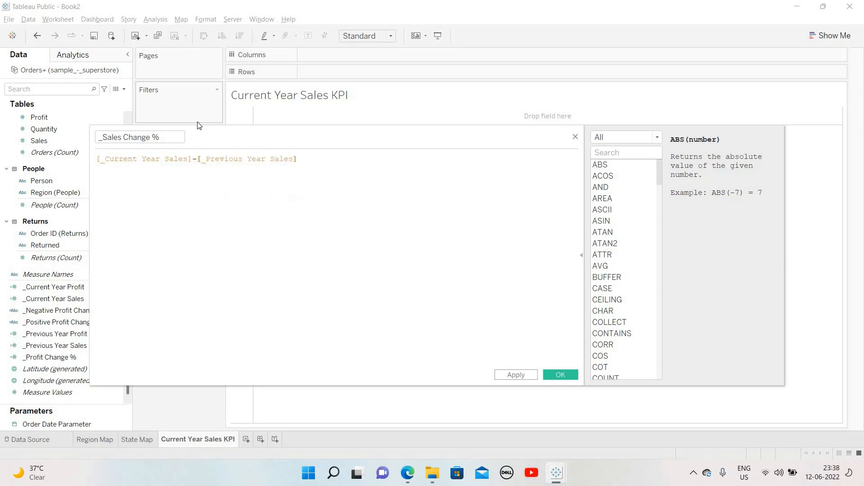
type(")")
key("Home")
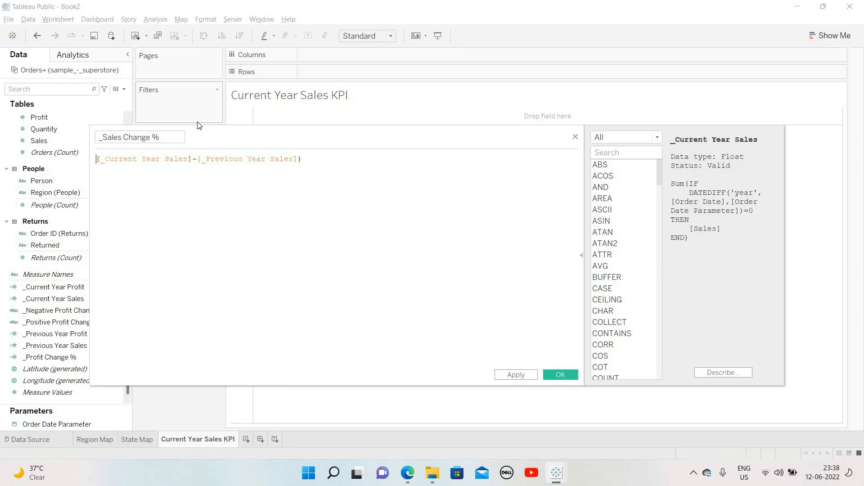
type("(")
key("End")
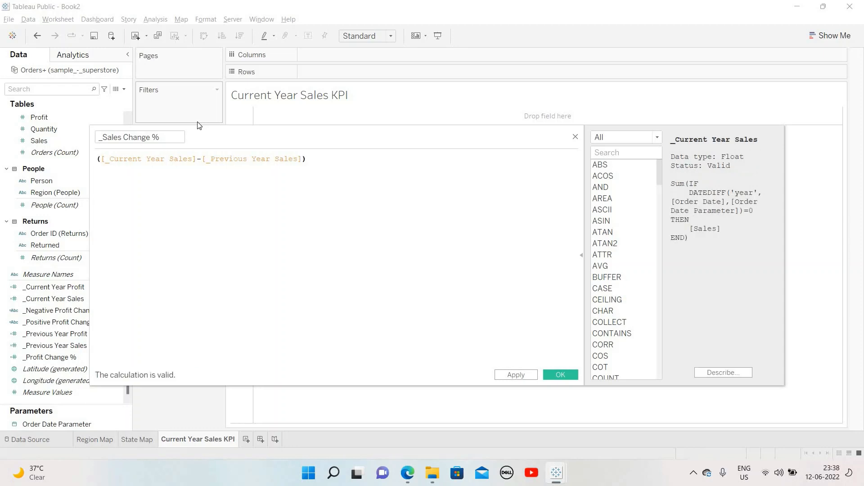
Divide the difference by [_Previous Year Sales] and save the _Sales Change % field.
type("/previou")
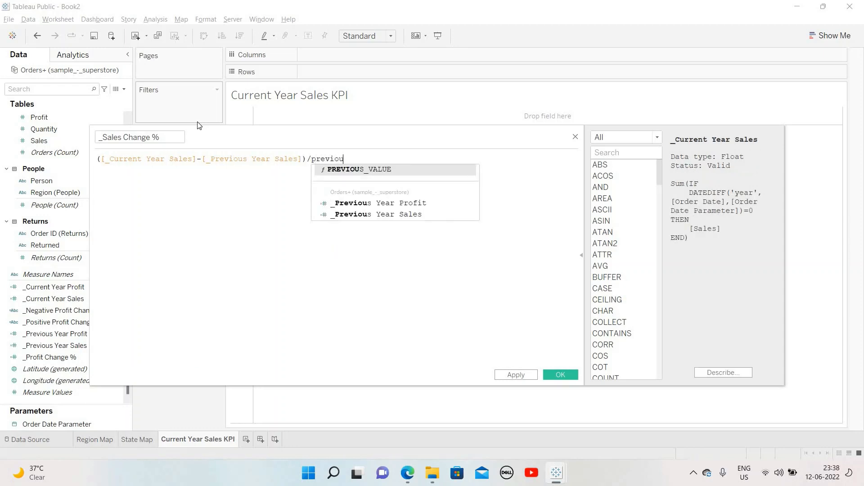
key("Down")
key("Down")
key("Return")
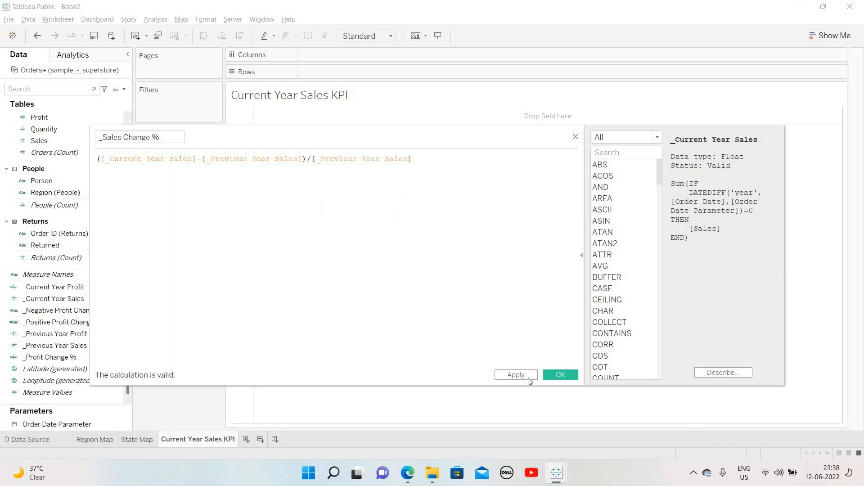
left_click(528, 378)
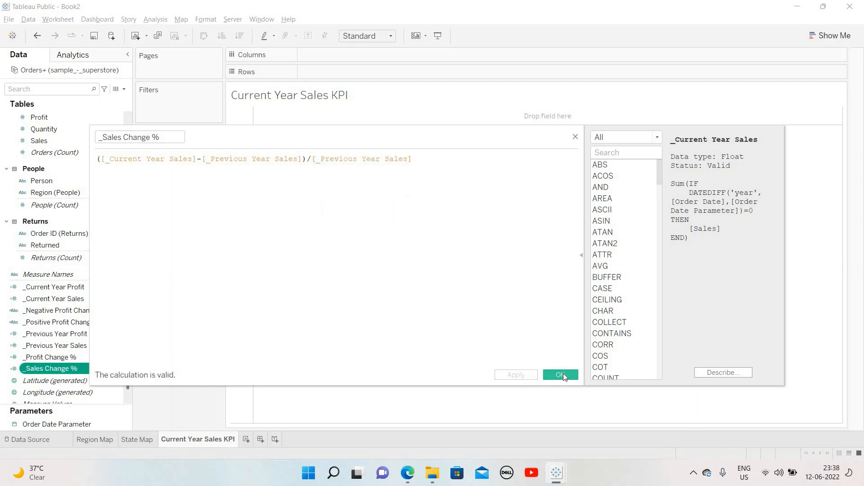
left_click(562, 375)
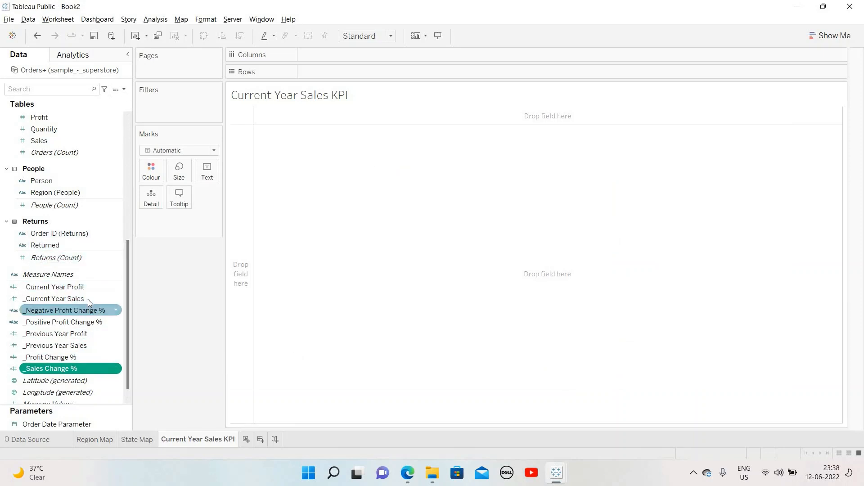
Duplicate the _Negative Profit Change % calculated field.
scroll(88, 299, "up", 1)
scroll(87, 284, "down", 1)
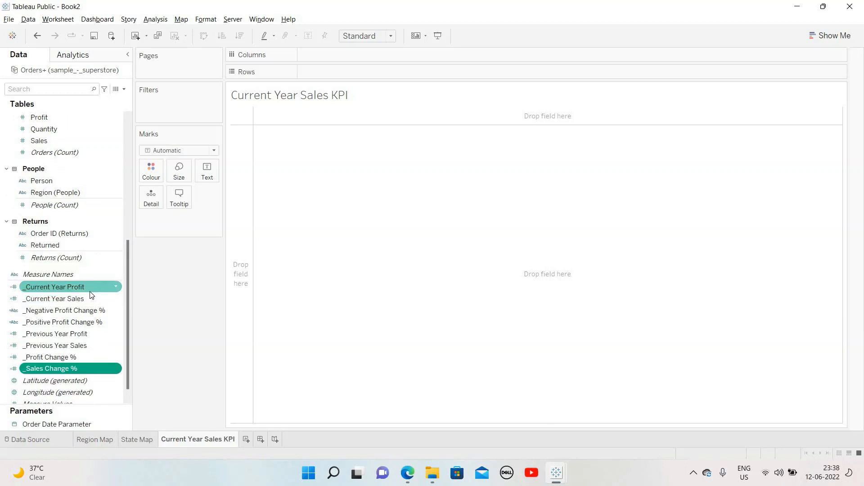
left_click(91, 288)
left_click(89, 300)
left_click(87, 311)
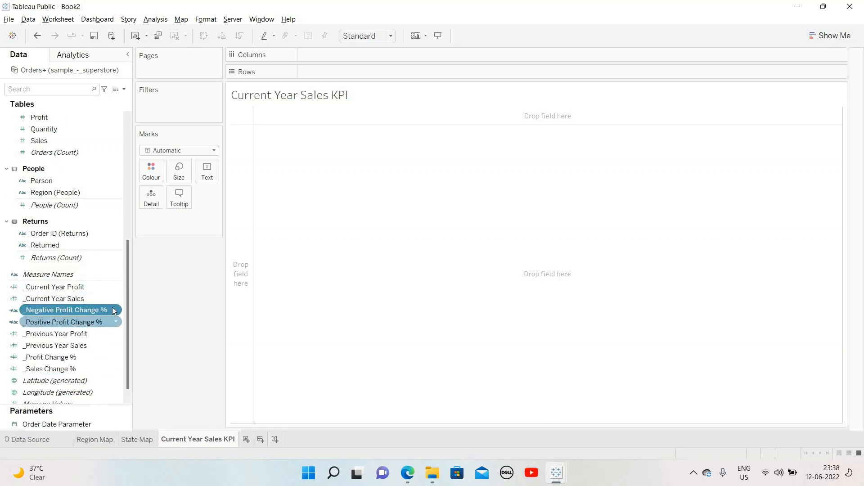
right_click(115, 310)
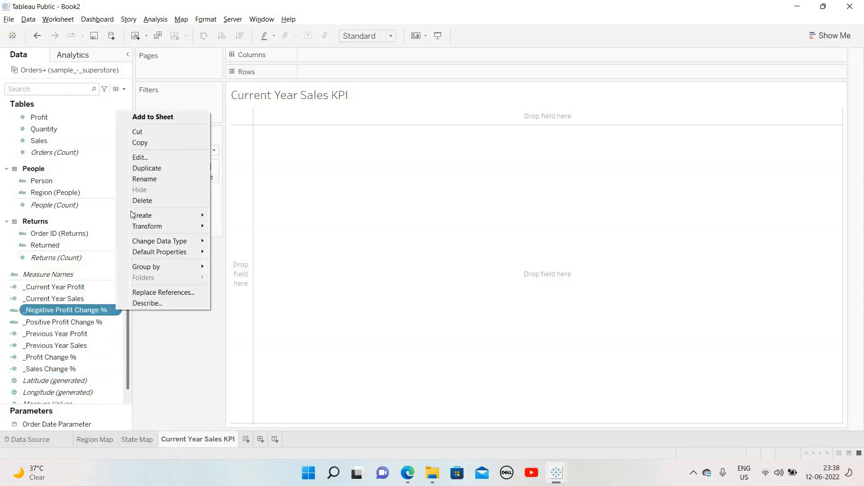
left_click(155, 168)
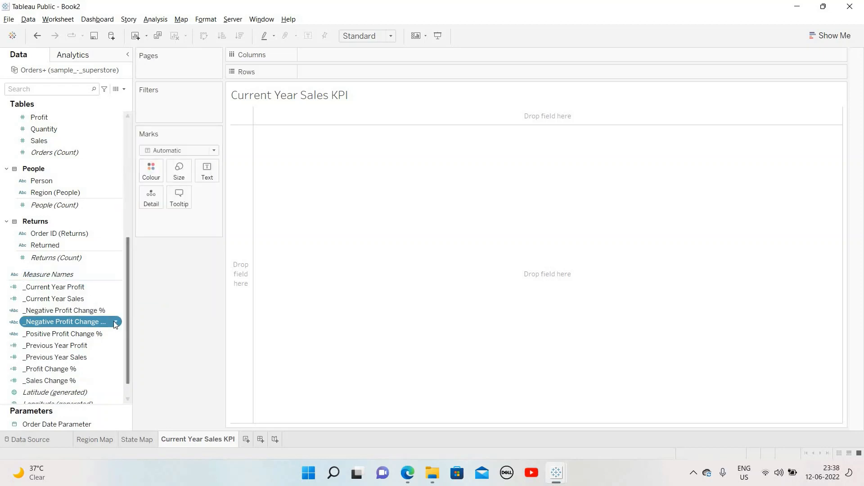
Edit the copied _Negative Profit Change % field and rename it as _Negative Sales Change %.
left_click(115, 322)
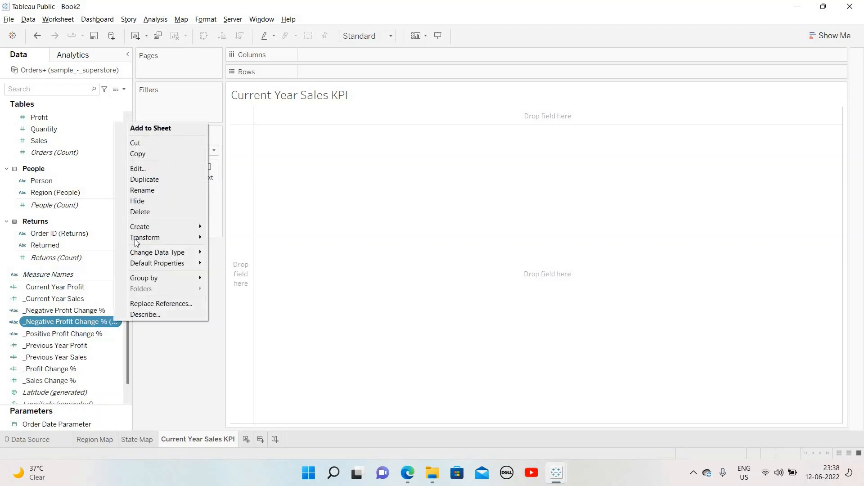
left_click(152, 169)
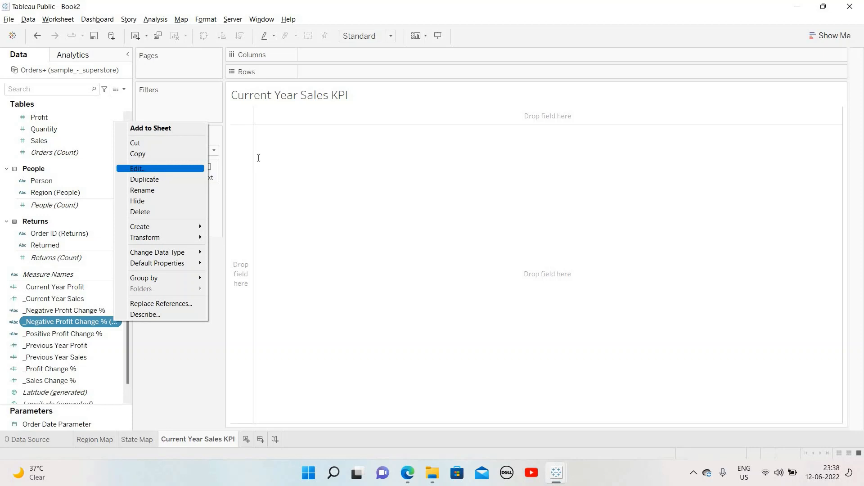
left_click_drag(161, 139, 190, 138)
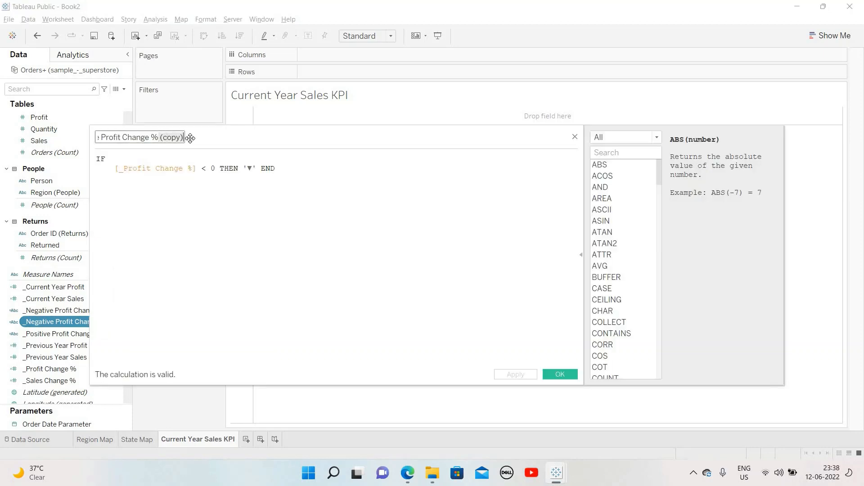
key("BackSpace")
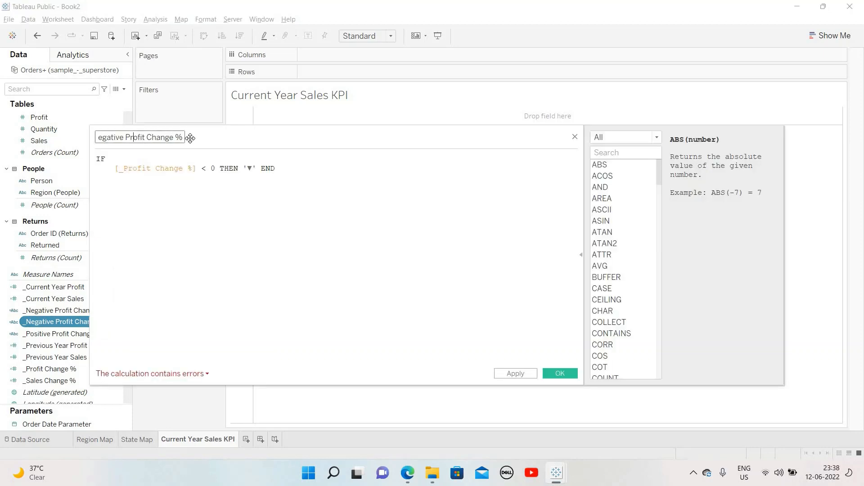
key("Home")
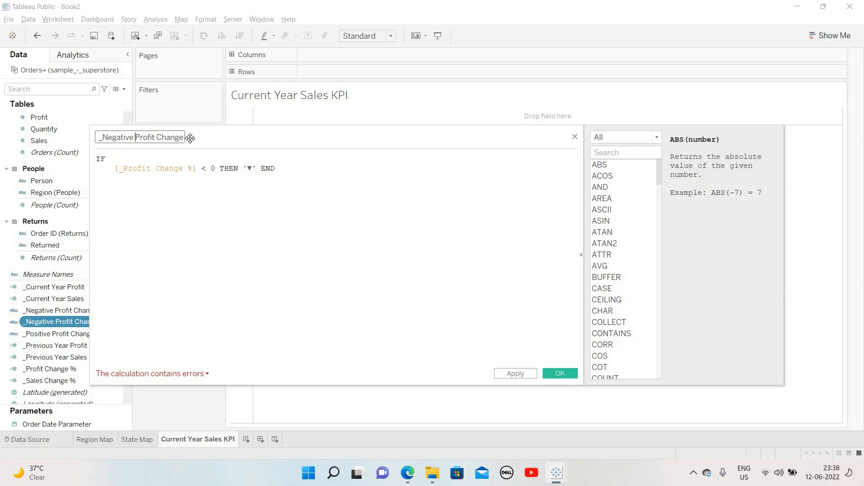
key("shift+Right")
key("shift+Right")
key("shift+Right")
key("shift+Right")
key("shift+Right")
key("shift+Right")
type("Sales")
Replace [_Profit Change %] with [_Sales Change %] in the _Negative Sales Change % formula and save the field.
left_click(150, 168)
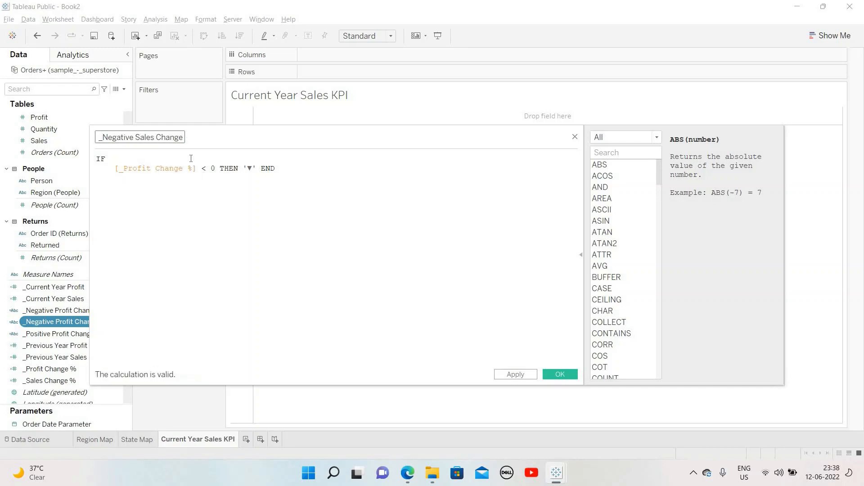
key("BackSpace")
key("BackSpace")
key("BackSpace")
key("BackSpace")
key("BackSpace")
key("BackSpace")
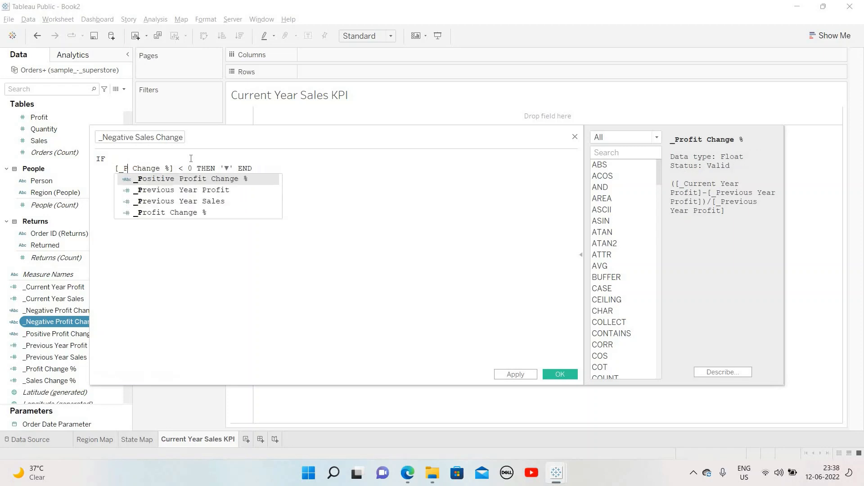
type("sal")
key("Return")
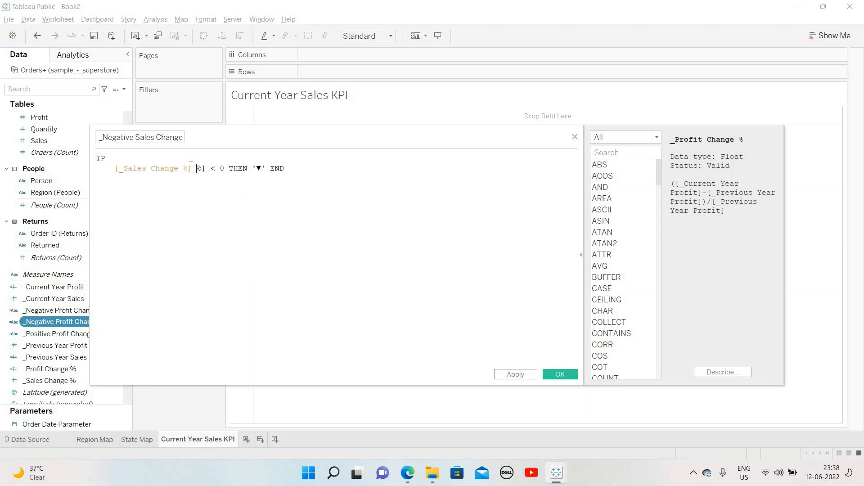
key("Delete")
key("Delete")
left_click(537, 375)
left_click(559, 375)
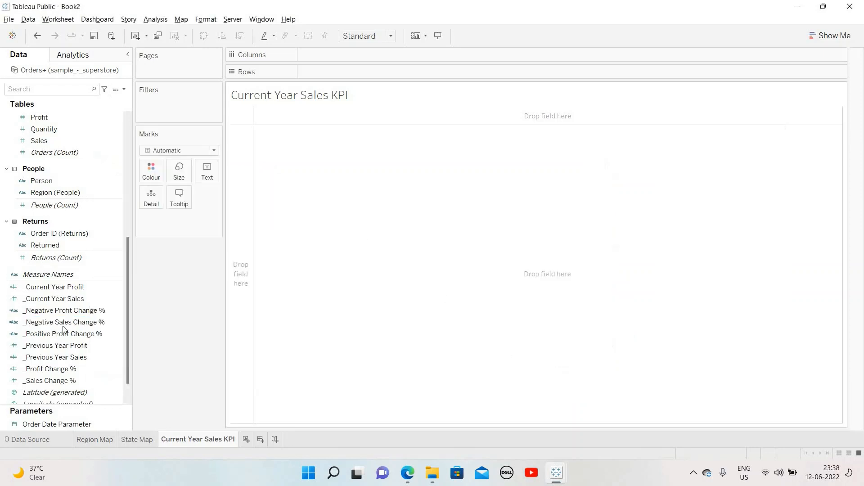
Duplicate the _Positive Profit Change % calculated field and open the copy in the calculation editor.
left_click(115, 333)
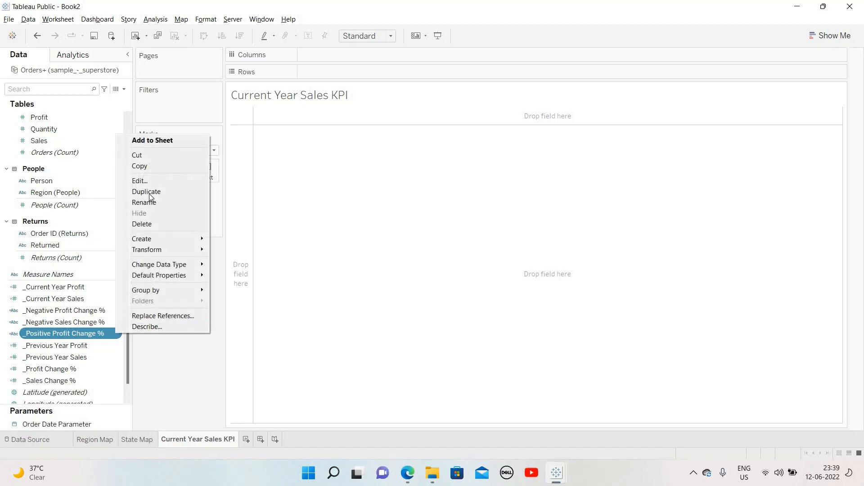
left_click(152, 194)
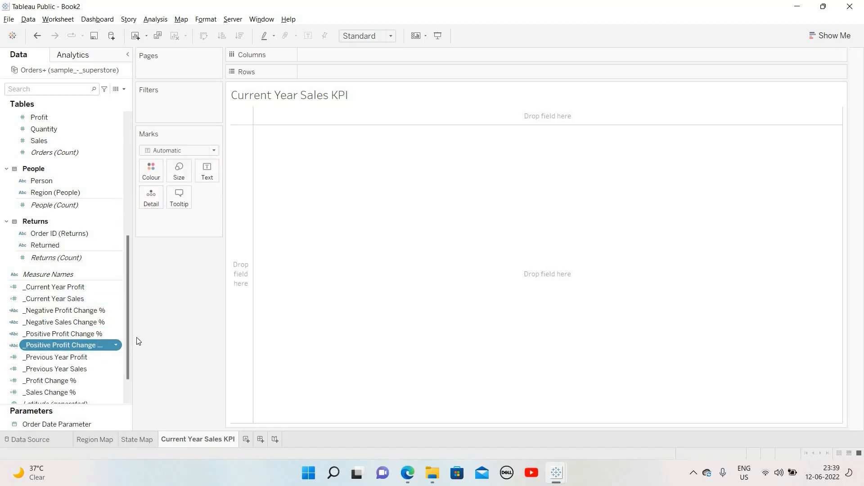
left_click(115, 345)
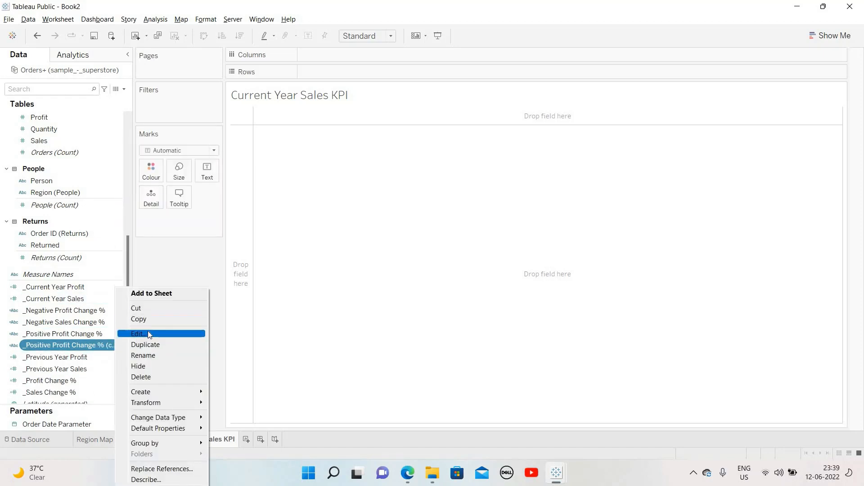
left_click(149, 335)
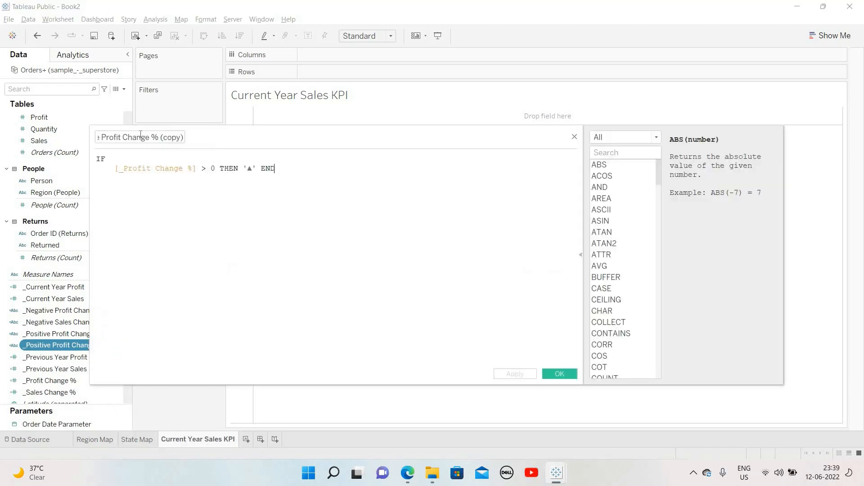
Rename the copied field as _Positive Sales Change %.
left_click(128, 137)
key("Home")
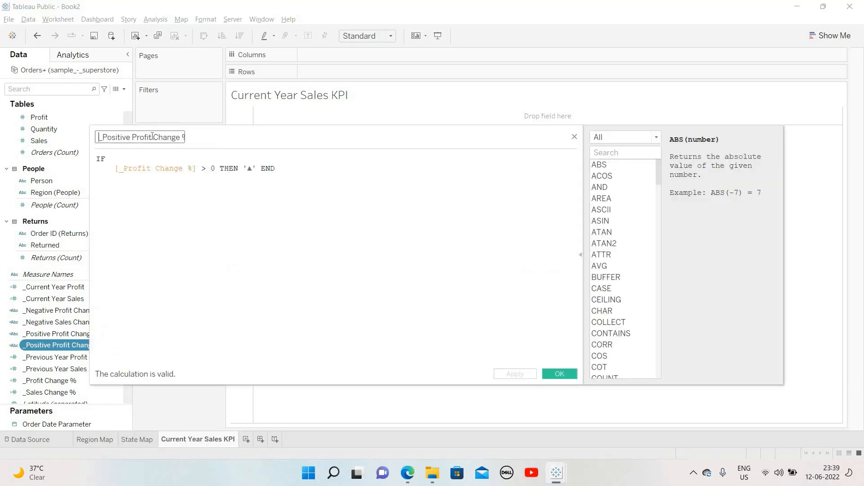
key("Right")
key("Right")
key("Right")
key("Right")
key("Right")
key("shift+Right")
key("shift+Right")
key("shift+Right")
key("shift+Right")
key("shift+Right")
key("shift+Right")
type("S")
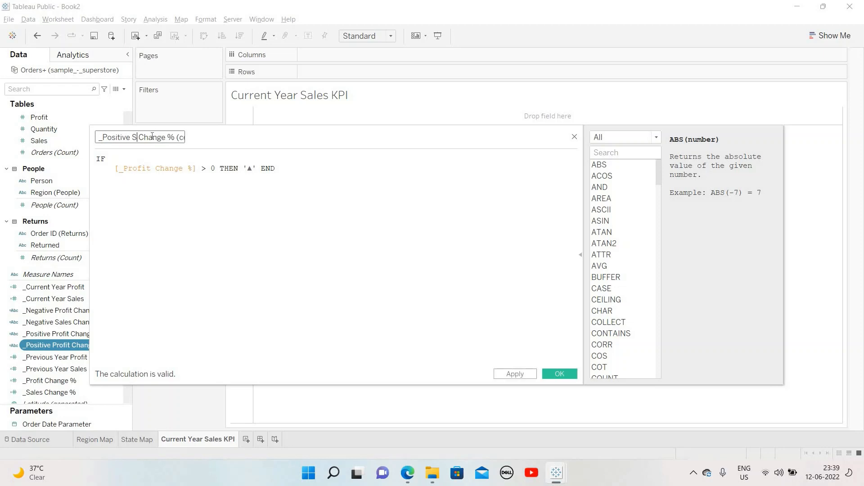
type("ales")
key("End")
key("BackSpace")
key("BackSpace")
key("BackSpace")
key("BackSpace")
key("BackSpace")
key("BackSpace")
key("BackSpace")
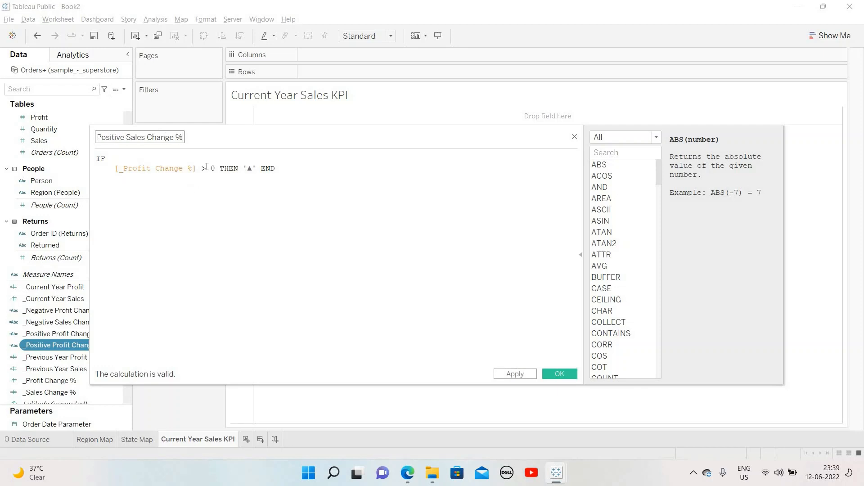
Replace [_Profit Change %] with [_Sales Change %] in the _Positive Sales Change % formula and save the field.
left_click(184, 167)
key("Left")
key("Left")
key("Left")
key("Left")
key("Left")
key("Left")
key("Left")
key("BackSpace")
key("BackSpace")
key("BackSpace")
key("BackSpace")
key("BackSpace")
key("BackSpace")
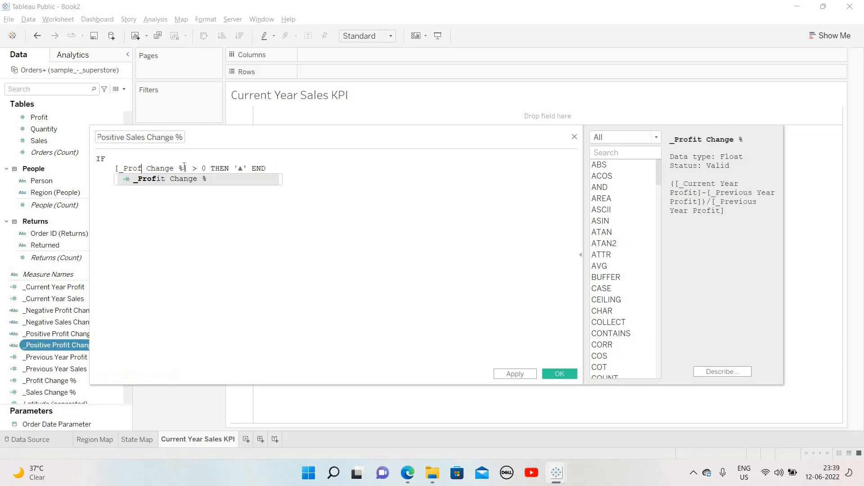
type("s")
key("Return")
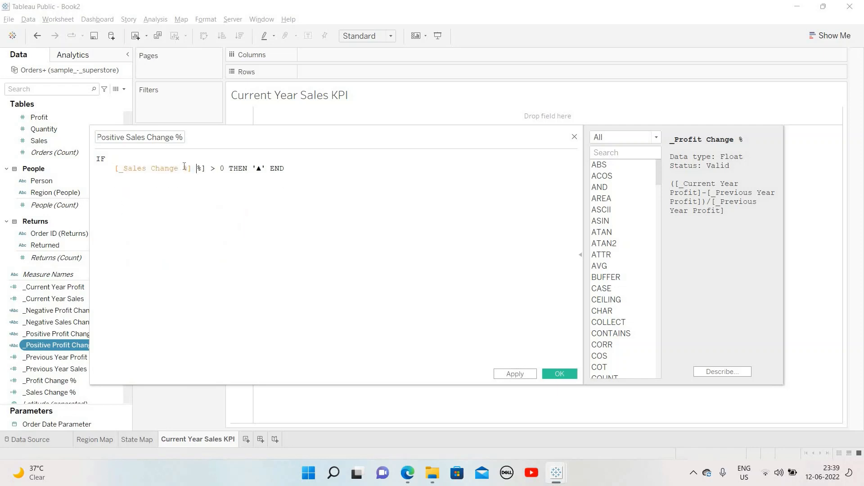
key("Delete")
key("Delete")
key("Delete")
key("BackSpace")
left_click(512, 375)
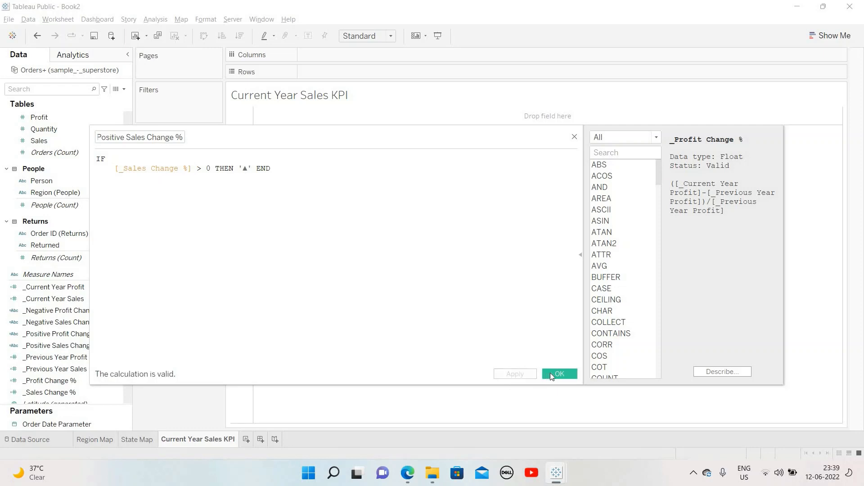
left_click(550, 373)
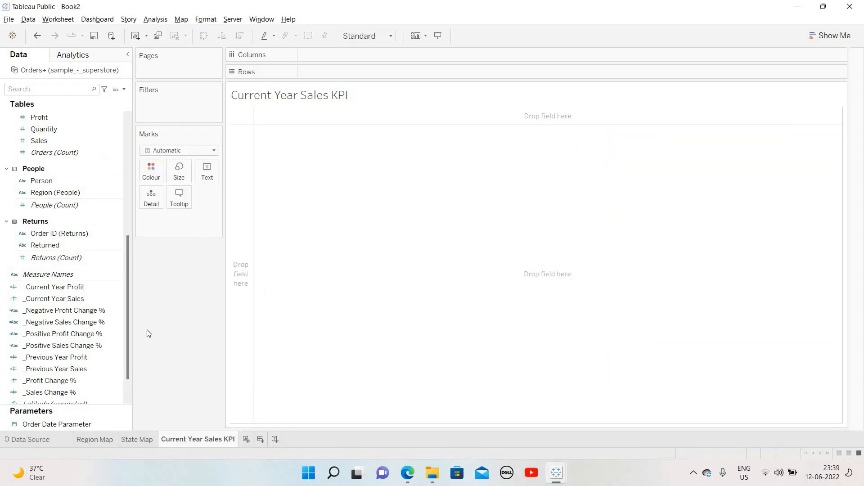
Add _Current Year Sales to the empty Current Year Sales KPI view as a text value.
left_click(115, 323)
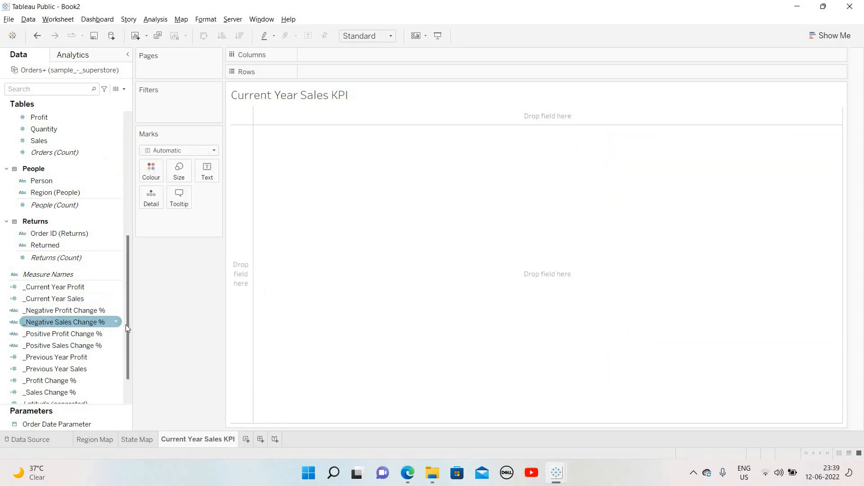
scroll(126, 338, "down", 1)
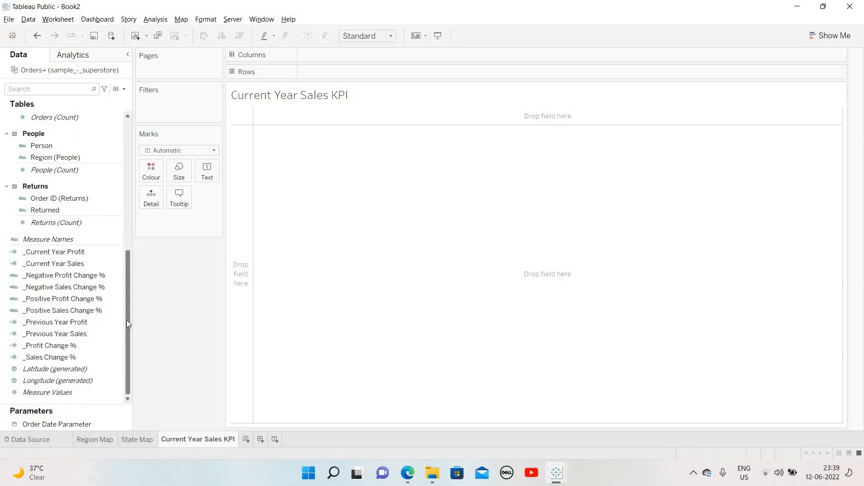
scroll(127, 327, "up", 2)
scroll(126, 329, "down", 1)
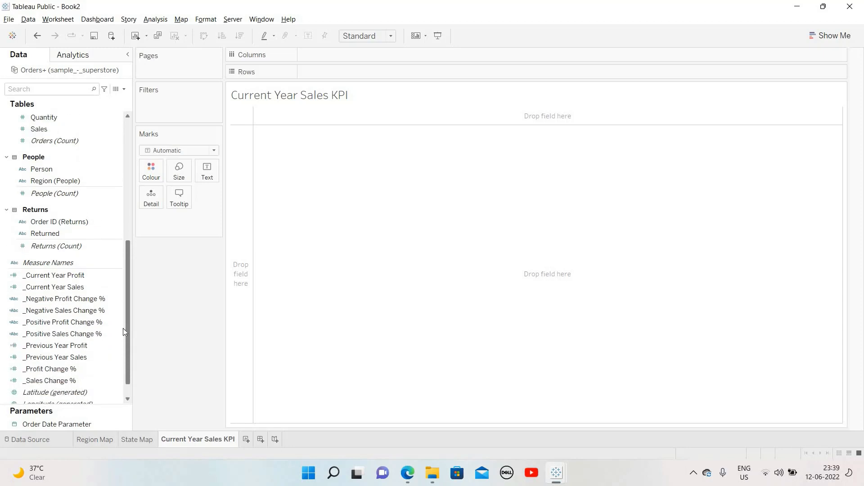
scroll(108, 288, "up", 2)
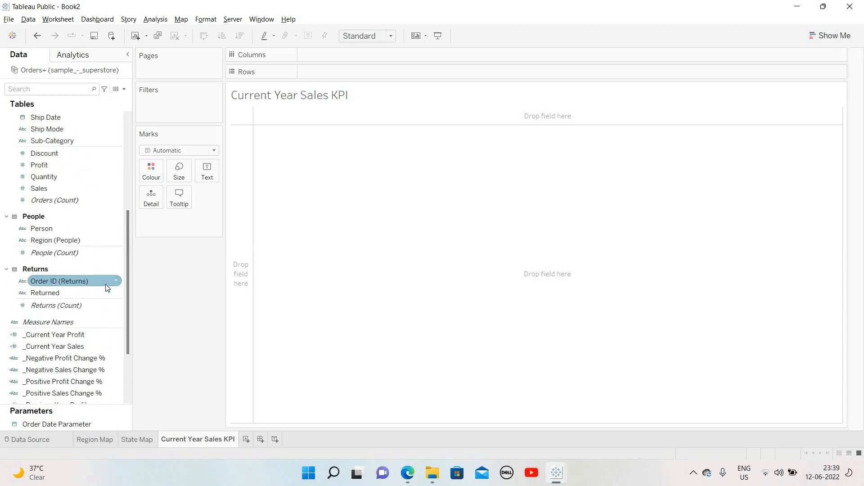
left_click(73, 347)
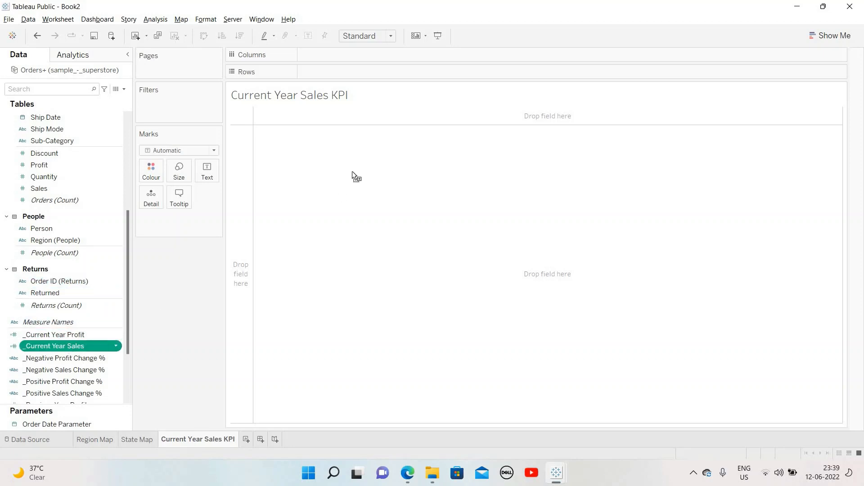
left_click_drag(352, 171, 385, 161)
Add _Positive Sales Change % and _Negative Sales Change % together to the Text mark.
mouse_move(253, 115)
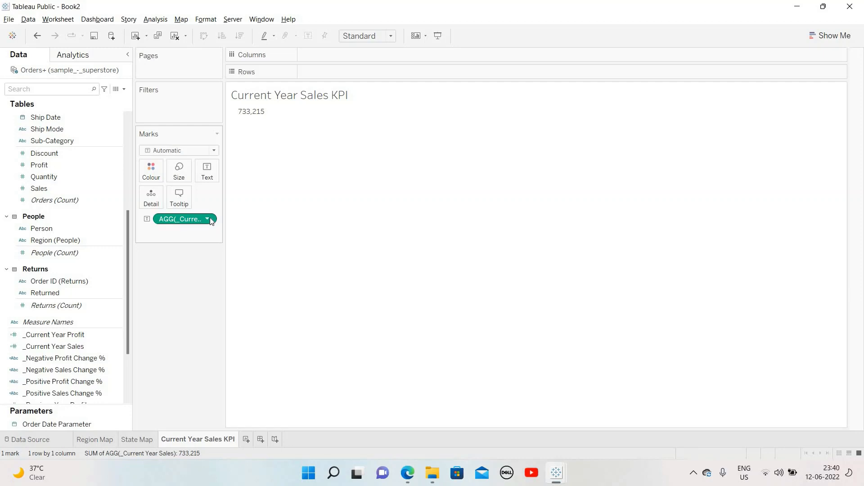
left_click(72, 348)
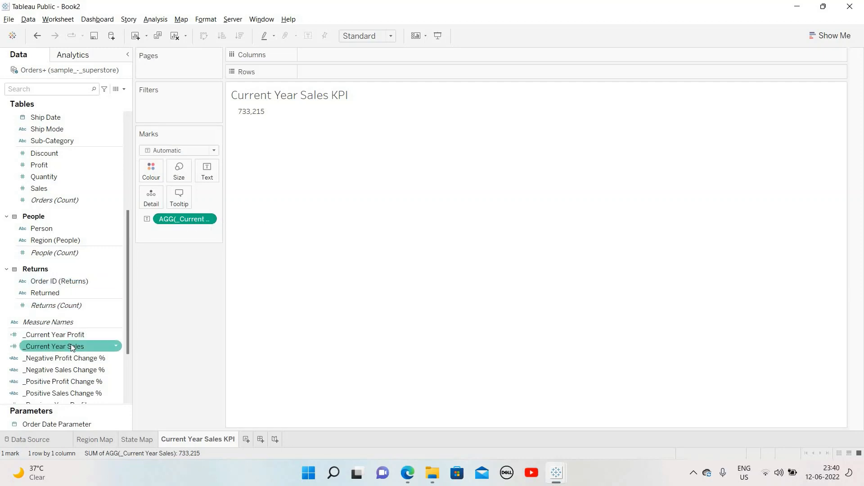
scroll(72, 347, "down", 2)
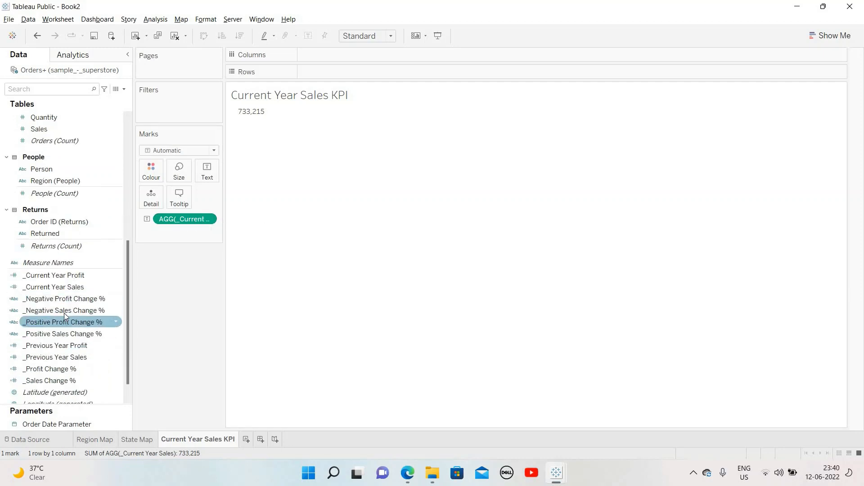
left_click(60, 334)
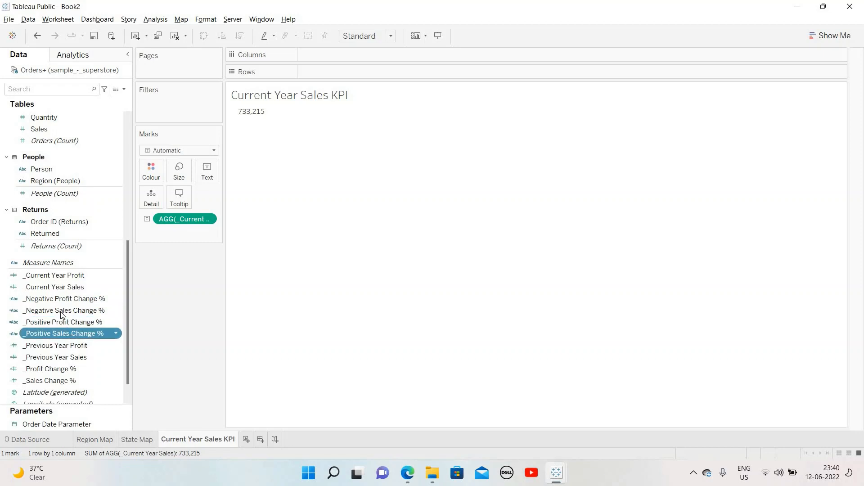
left_click(62, 311, "ctrl")
left_click_drag(70, 312, 212, 171)
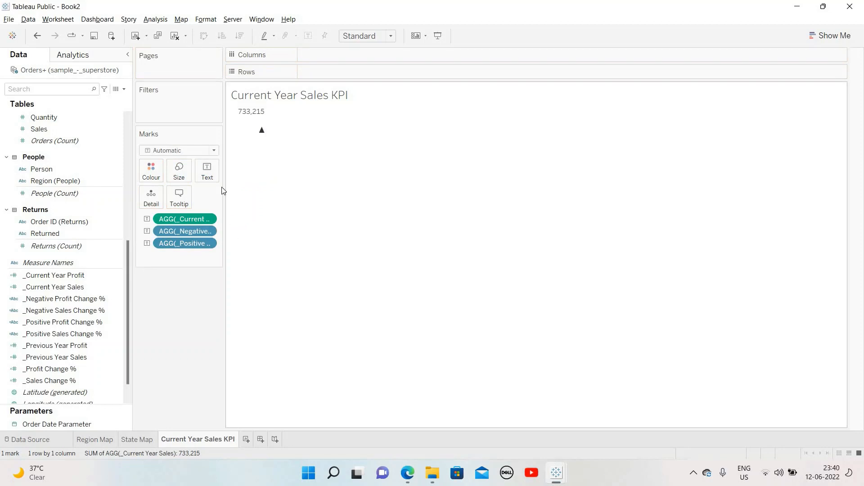
Edit the text label and move the _Positive Sales Change % field directly in front of _Current Year Sales on the first line.
left_click(204, 175)
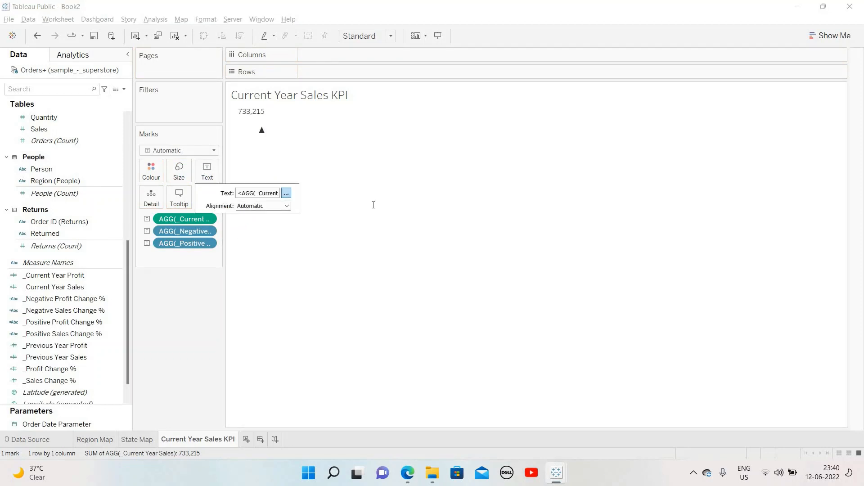
left_click(287, 193)
triple_click(265, 224)
key("ctrl+c")
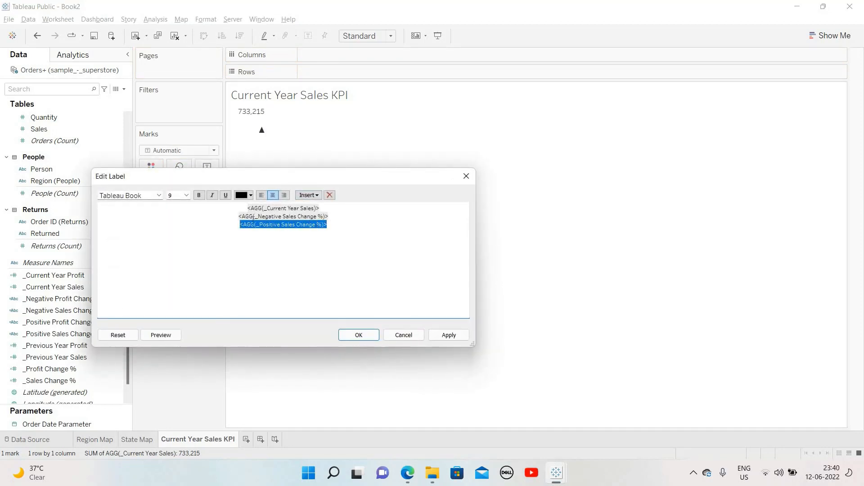
key("BackSpace")
left_click(284, 208)
key("ctrl+v")
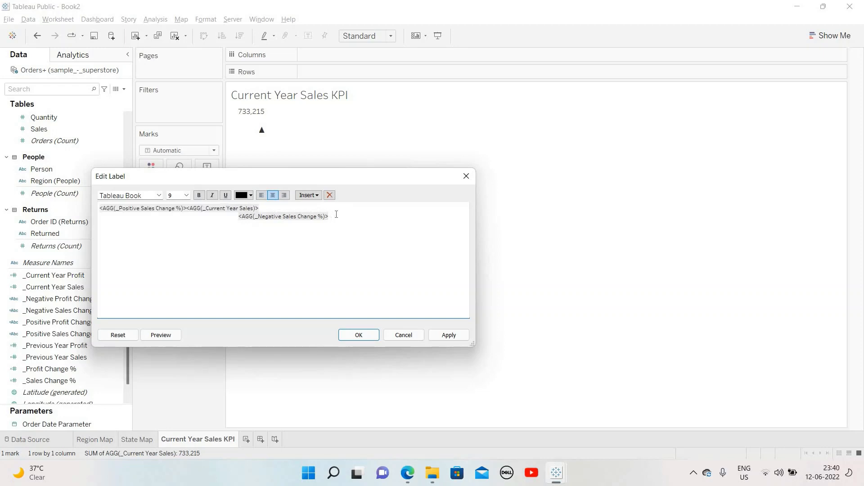
Move the _Negative Sales Change % field in the label between _Positive Sales Change % and _Current Year Sales on one line.
triple_click(224, 217)
key("ctrl+c")
key("BackSpace")
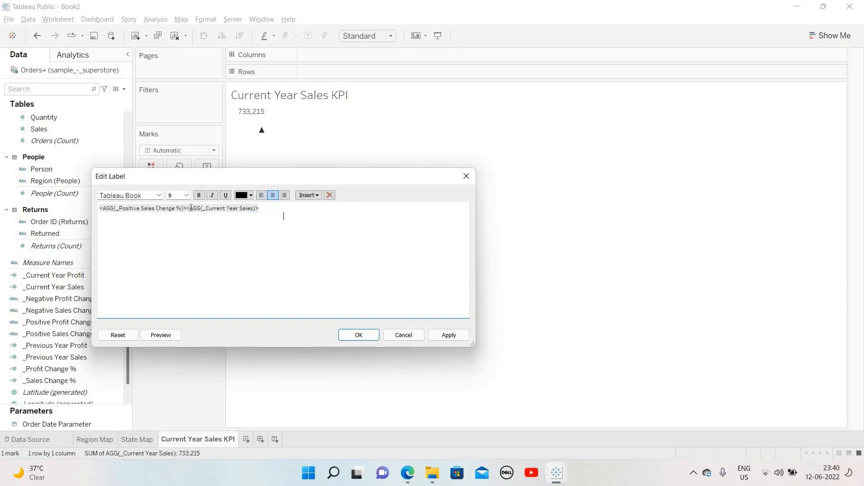
key("BackSpace")
key("ctrl+v")
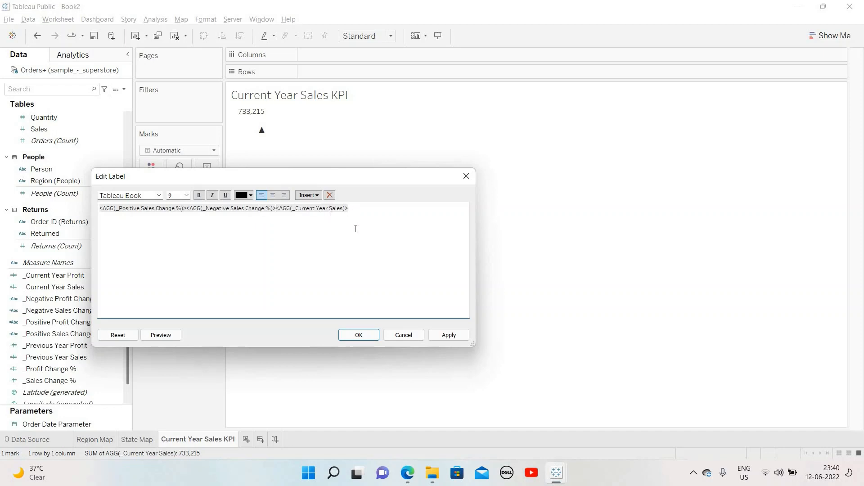
Center the combined label line and apply the label changes.
left_click(357, 229)
left_click(352, 213)
triple_click(144, 210)
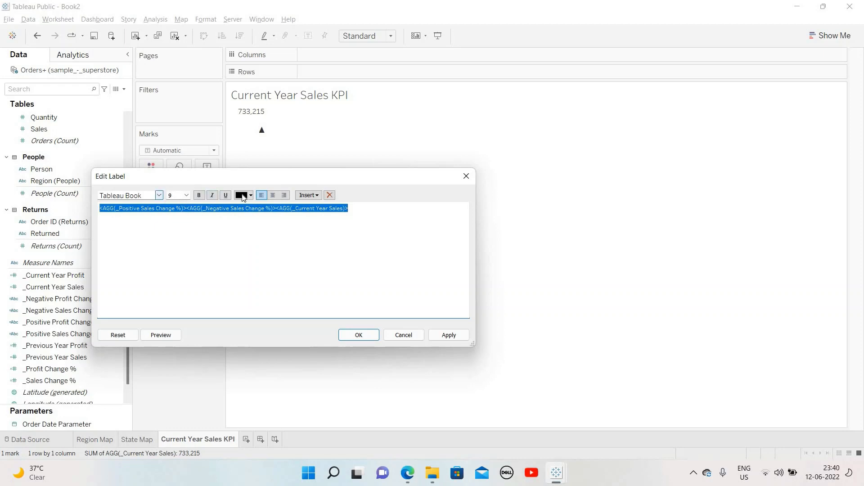
left_click(273, 195)
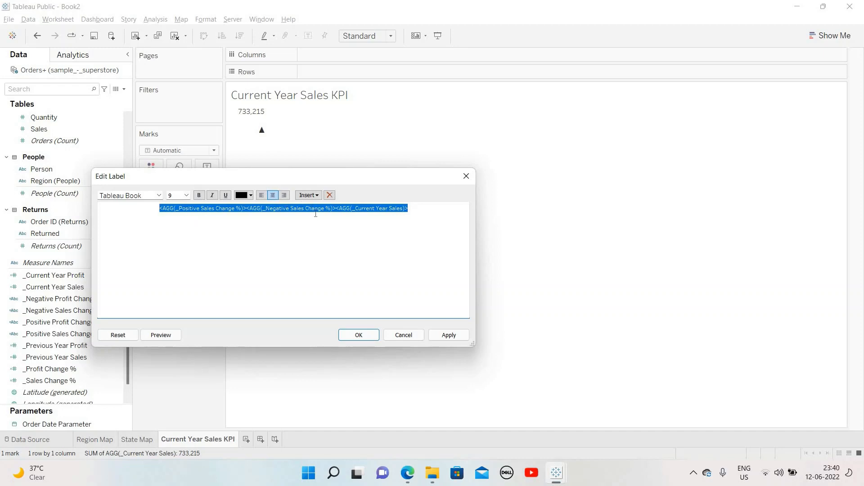
left_click(455, 337)
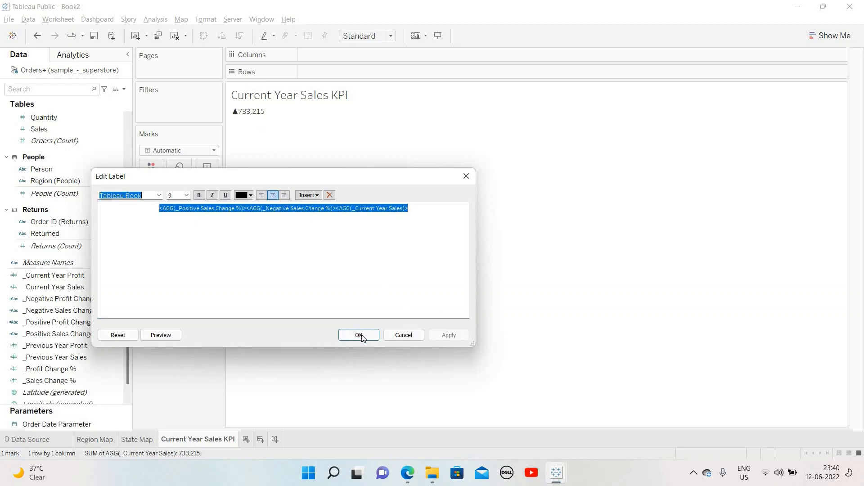
left_click(359, 335)
Edit the sheet title and replace the sheet name placeholder with the AGG(_Current Year Sales) field.
left_click(209, 283)
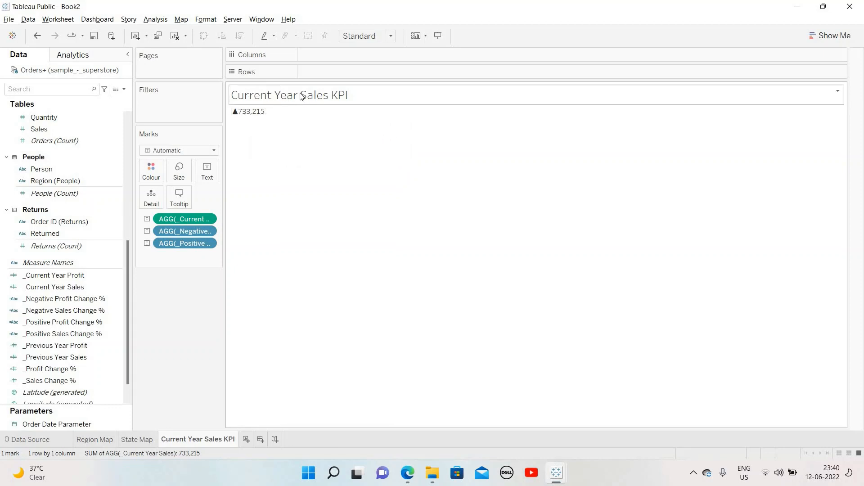
right_click(331, 99)
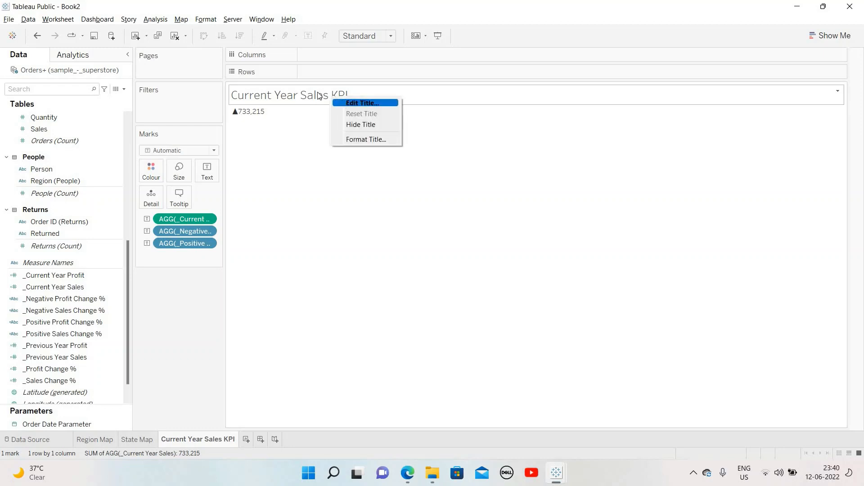
left_click(349, 103)
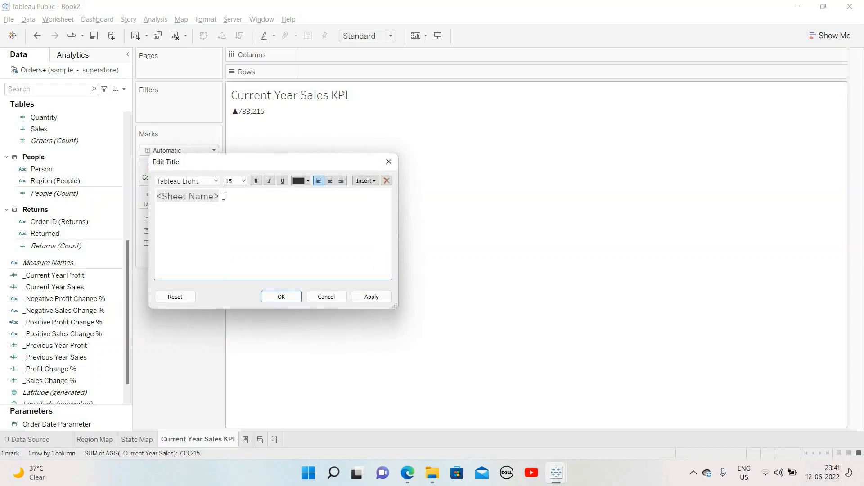
triple_click(170, 197)
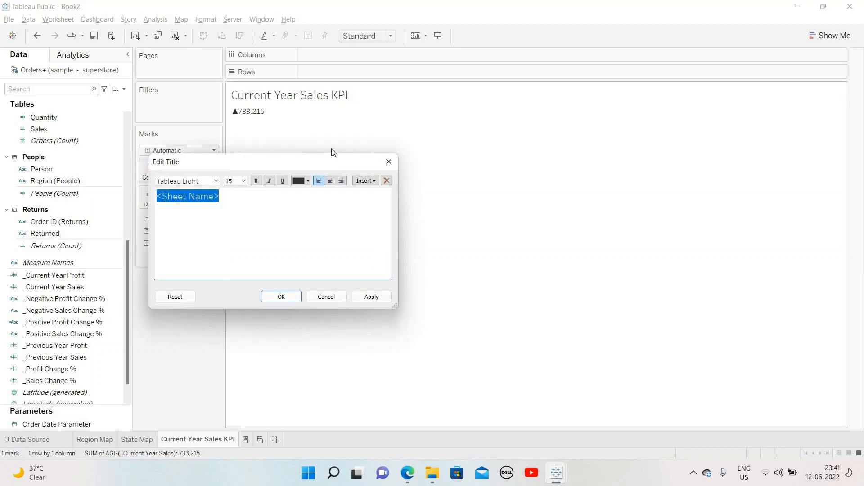
left_click_drag(276, 170, 395, 154)
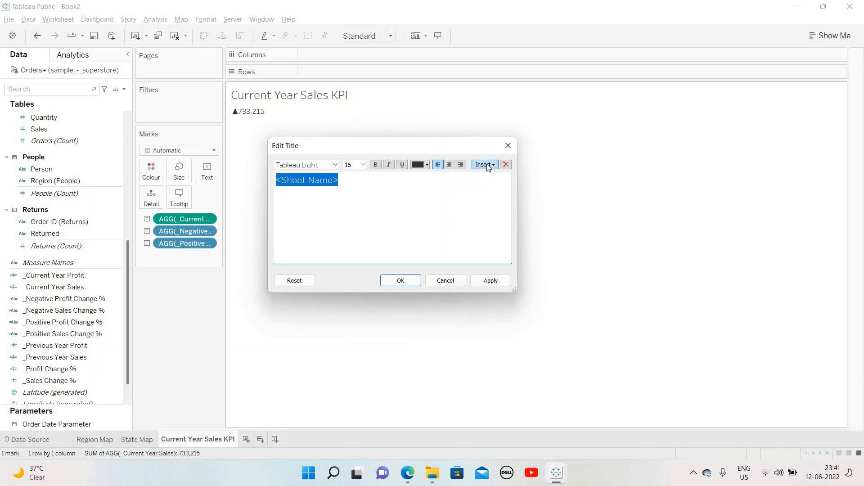
left_click(487, 164)
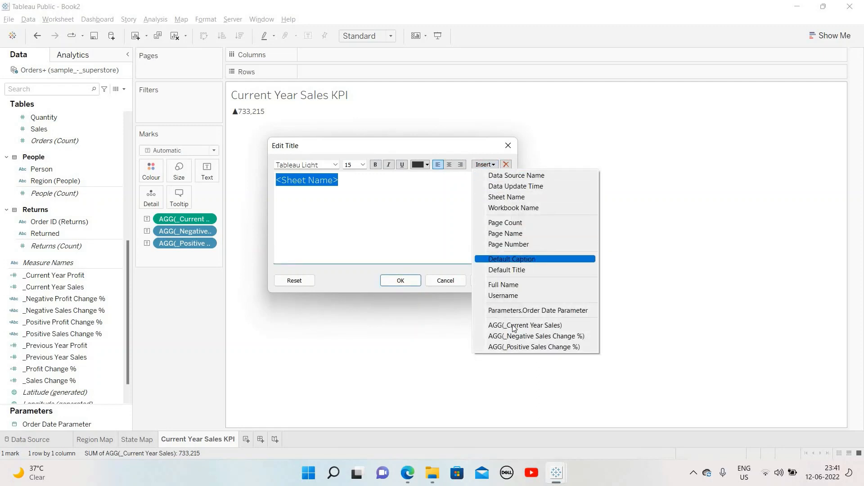
left_click(514, 325)
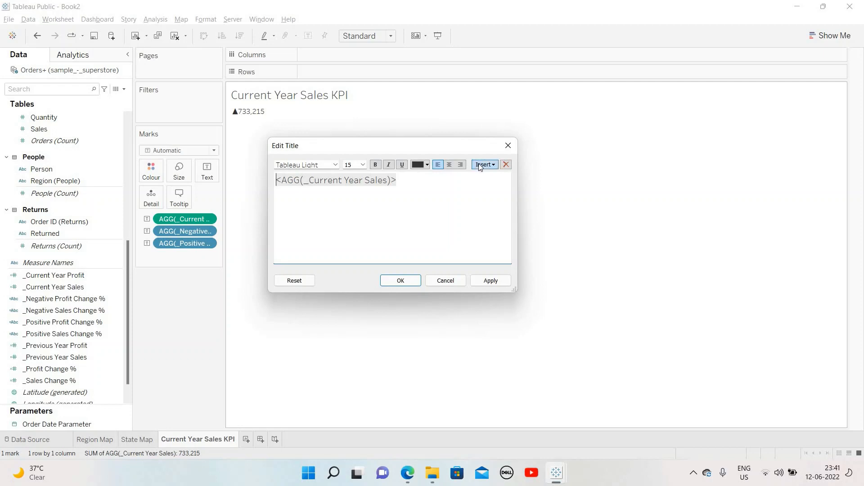
Insert the _Negative Sales Change % and _Positive Sales Change % fields in front of _Current Year Sales in the title.
left_click(480, 165)
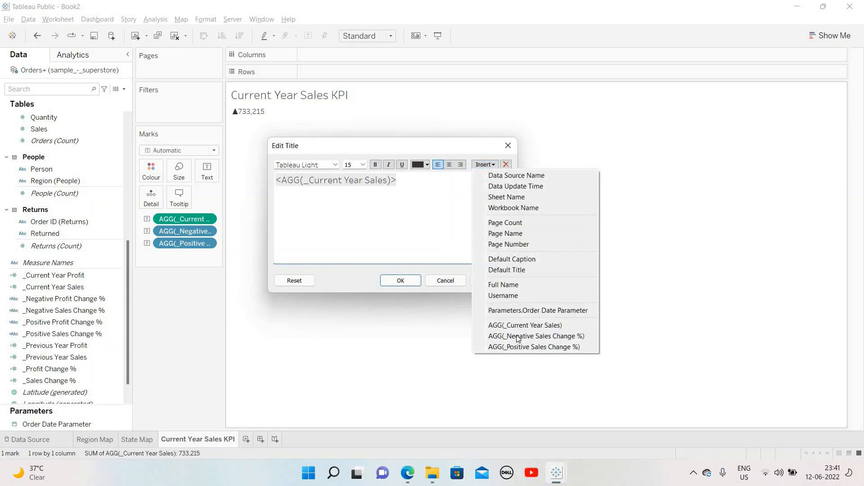
left_click(523, 336)
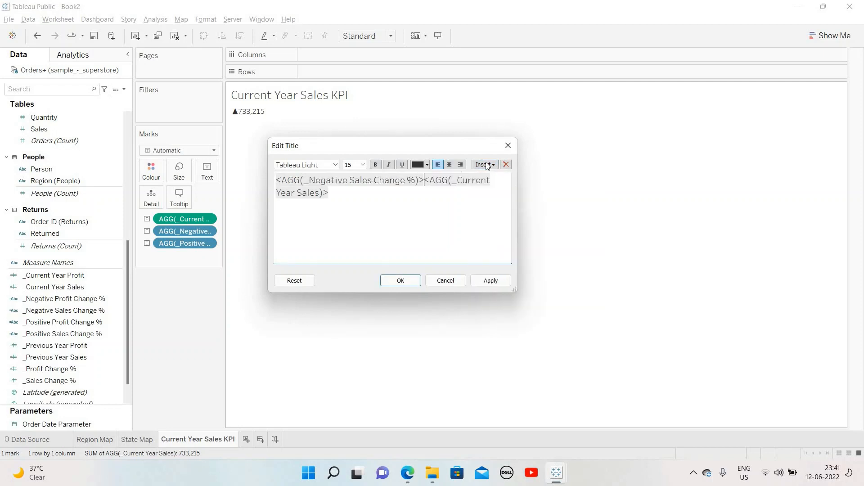
left_click(488, 164)
left_click(512, 347)
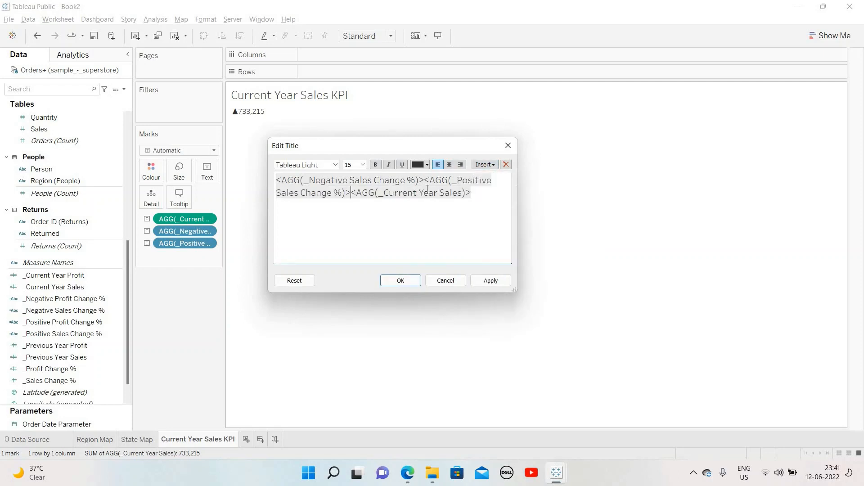
Make all three fields in the title bold.
left_click_drag(471, 193, 276, 180)
left_click(376, 165)
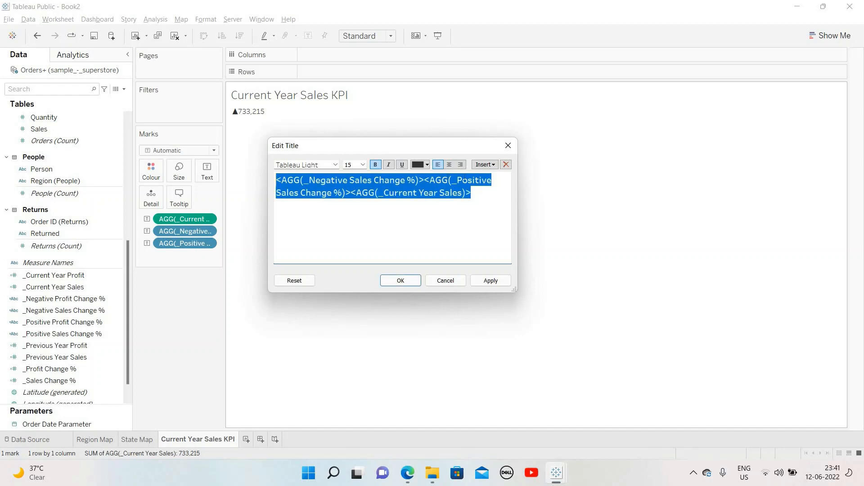
left_click(378, 220)
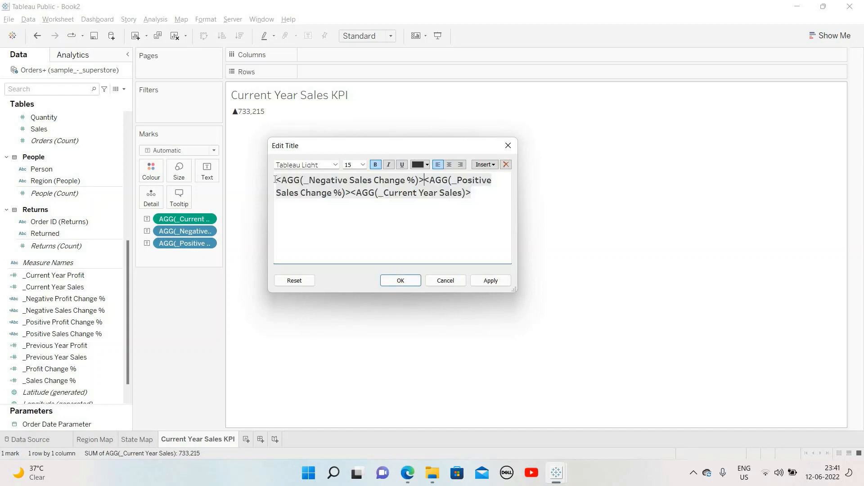
Colour the _Negative Sales Change % field in the title red and apply the title changes.
left_click_drag(275, 179, 424, 180)
left_click(427, 164)
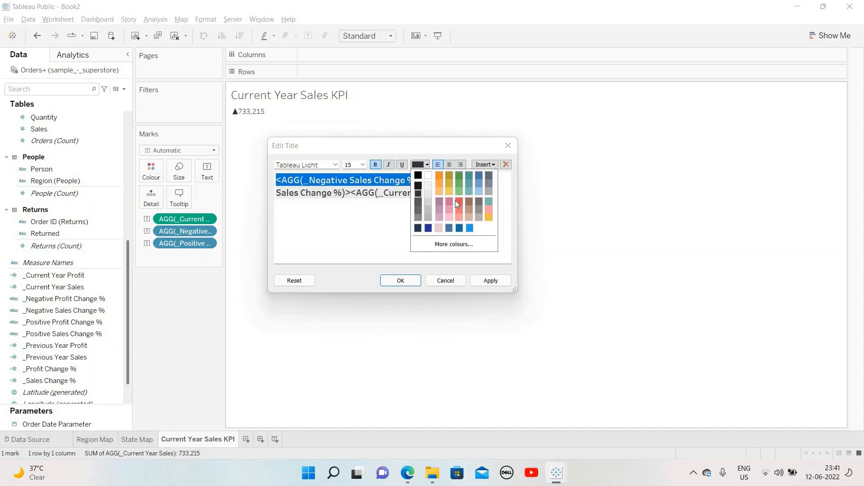
left_click(459, 202)
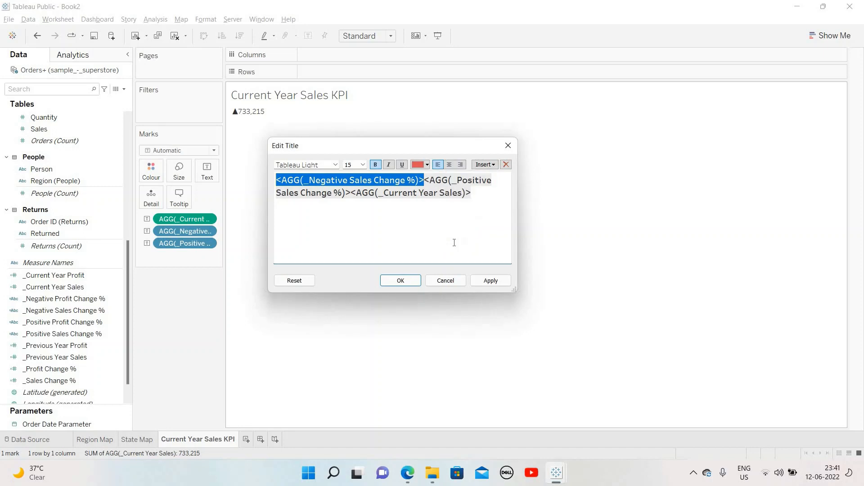
left_click(490, 280)
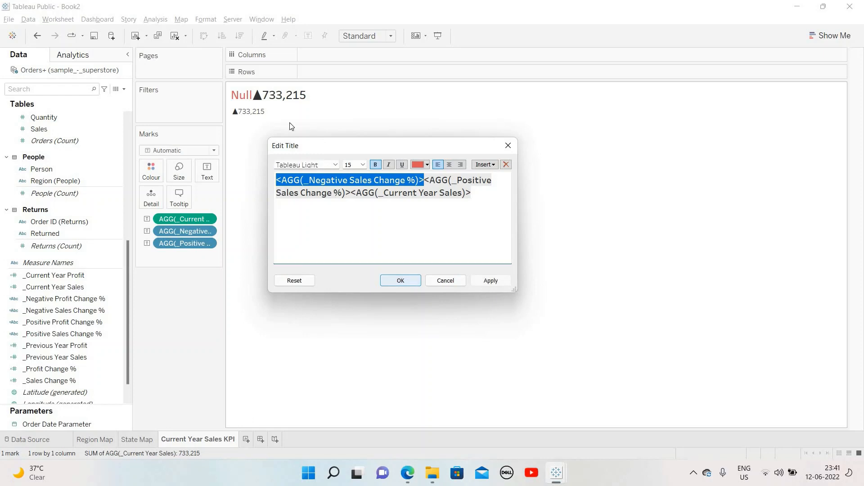
left_click(411, 285)
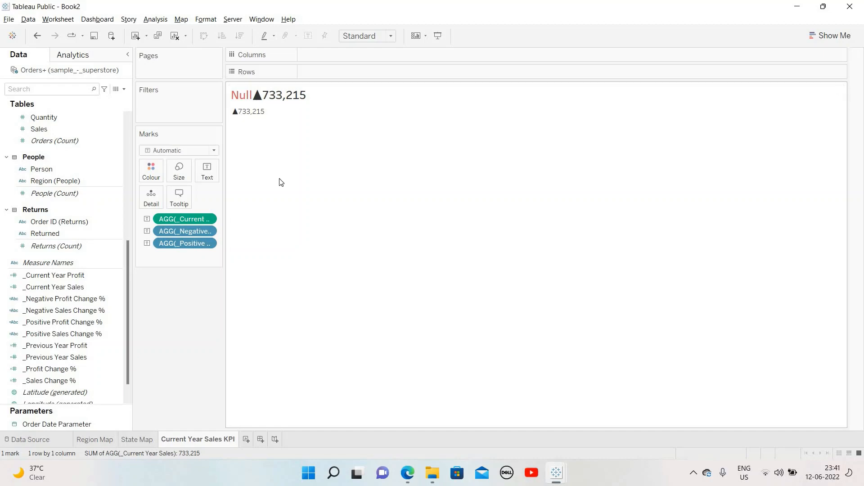
Switch to the New Dashboard Building workbook and open its Sales KPI sheet, widening the Marks card to read the full field names.
left_click(558, 471)
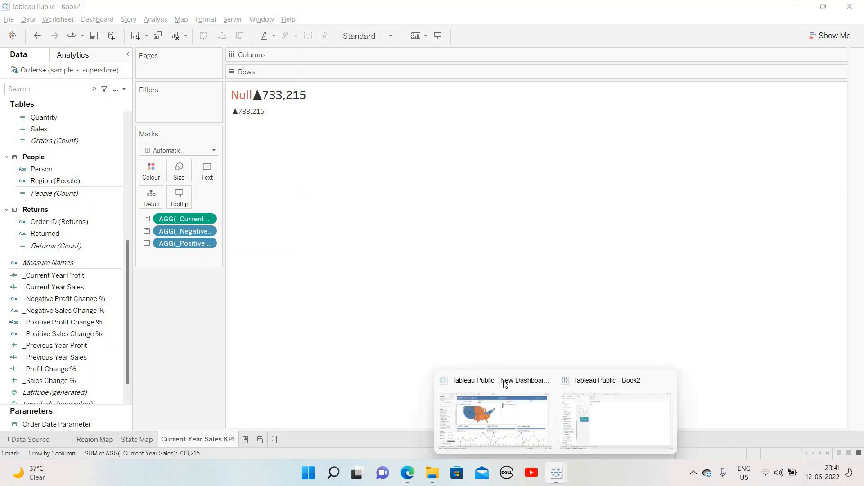
left_click(505, 384)
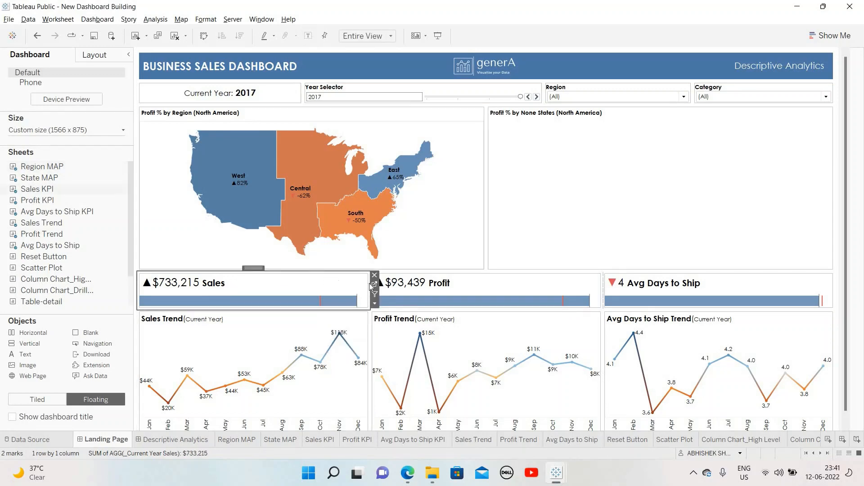
left_click(375, 286)
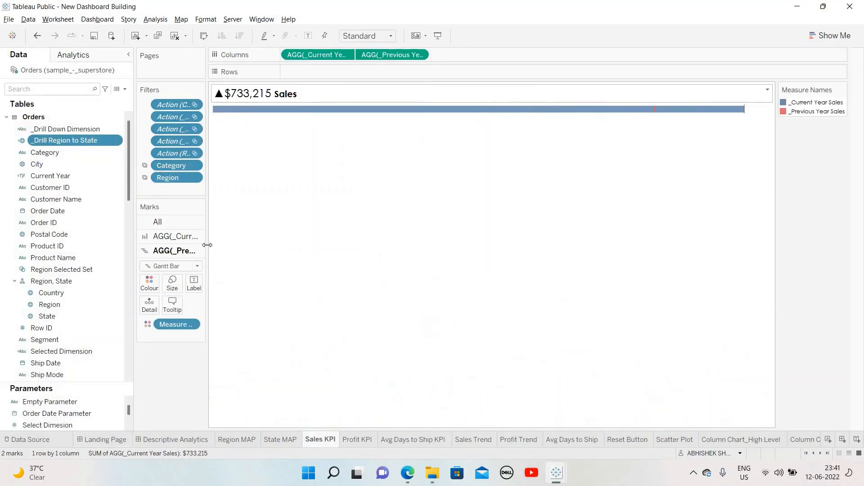
left_click_drag(312, 245, 305, 245)
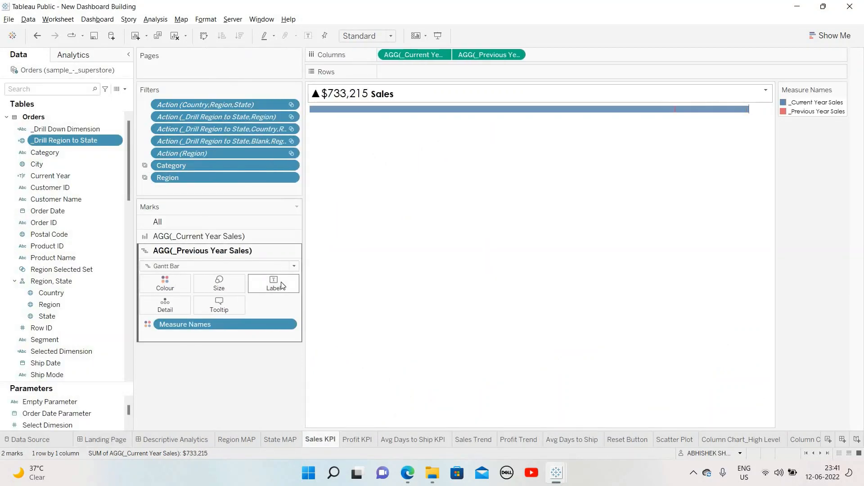
Examine the label options of the previous year sales marks and the field composition of the Sales KPI title.
left_click(281, 283)
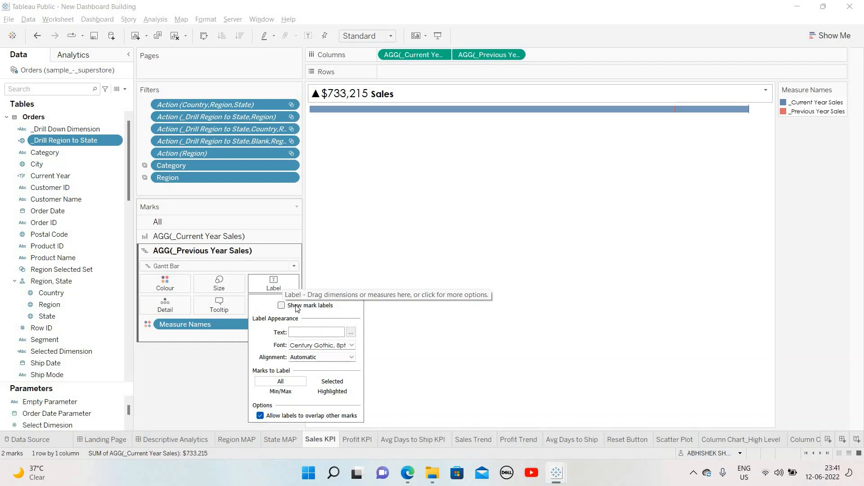
right_click(345, 101)
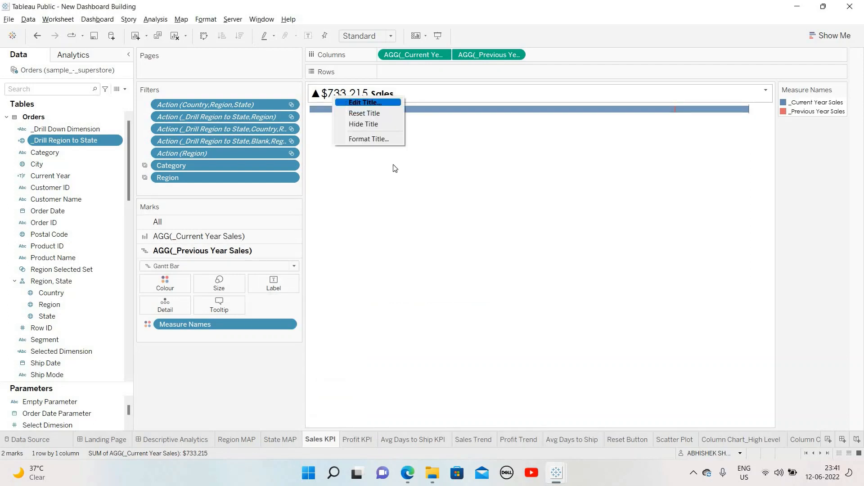
left_click(358, 102)
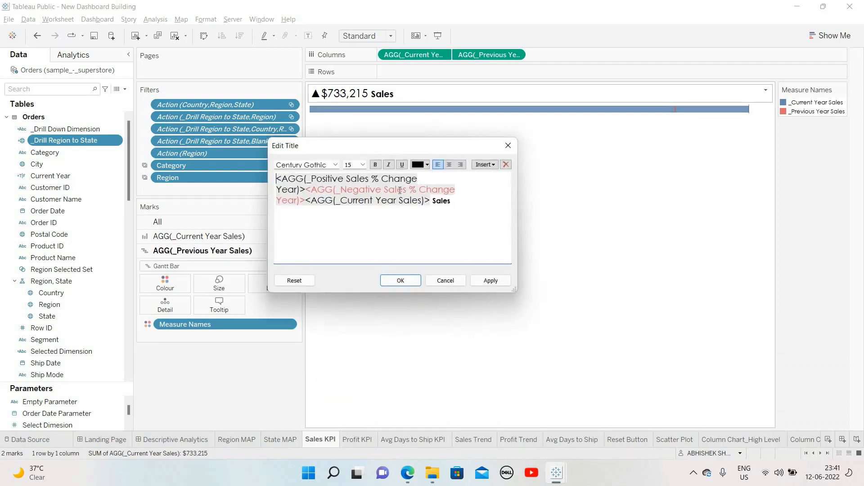
left_click(508, 145)
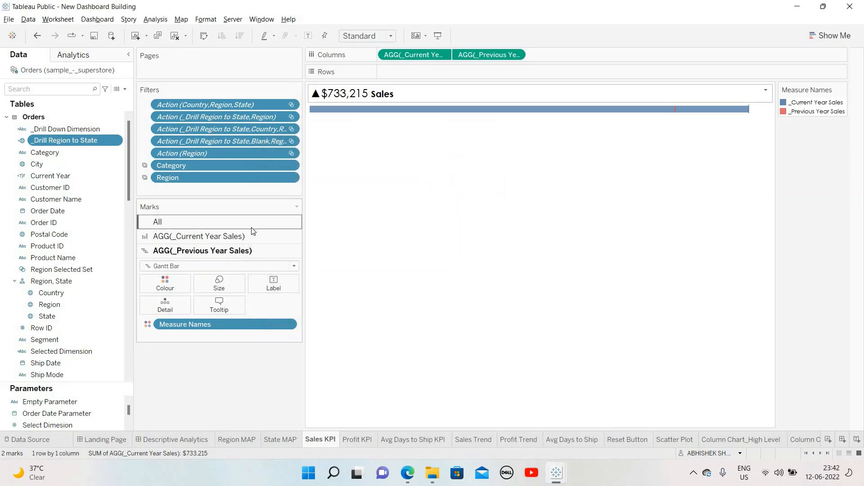
Switch to the Book2 workbook and examine which fields make up the Current Year Sales KPI title.
key("alt+Tab")
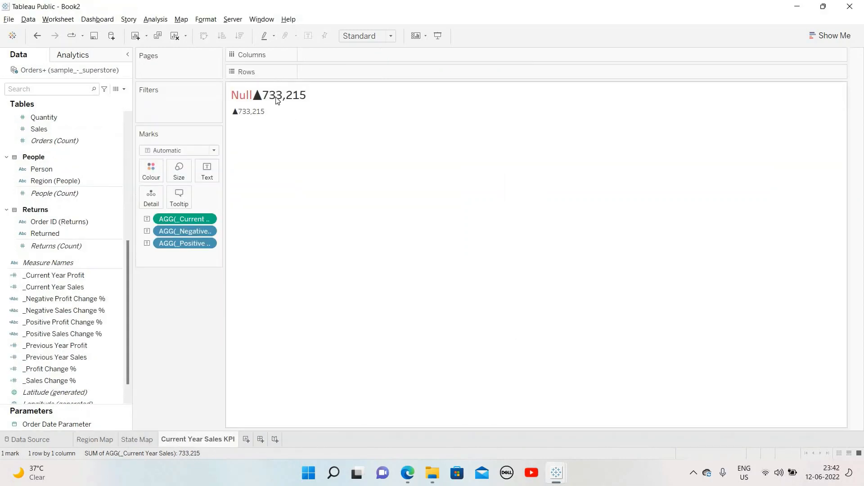
right_click(289, 104)
left_click(311, 104)
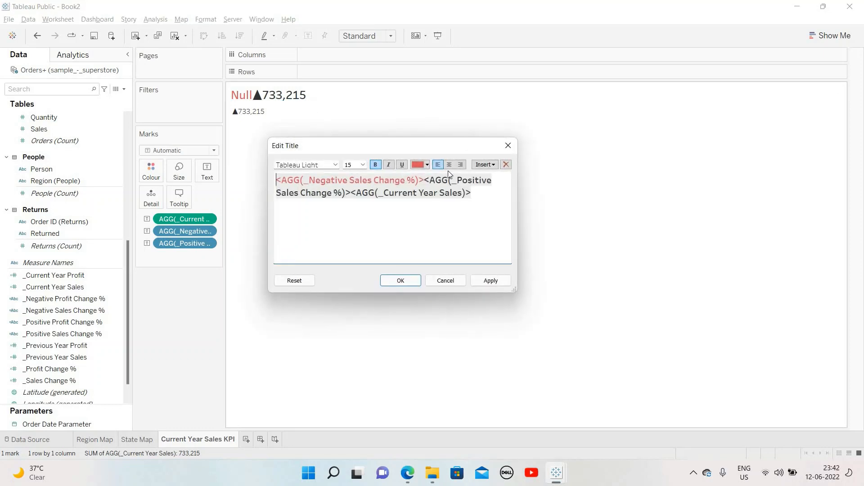
left_click(506, 145)
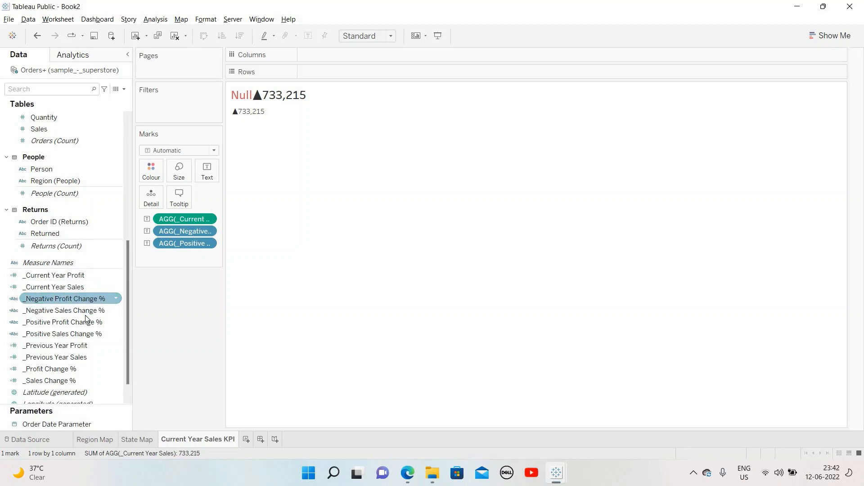
Open the _Negative Sales Change % calculation for editing and join its IF statement onto a single line.
left_click(37, 312)
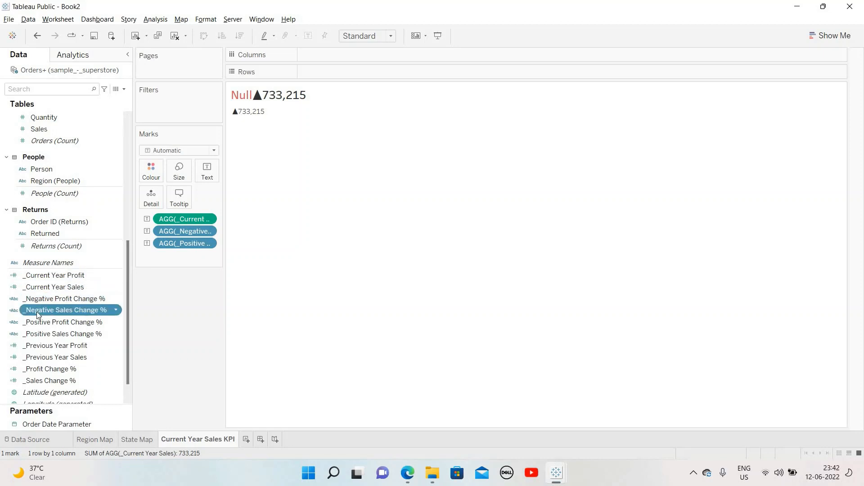
left_click(115, 312)
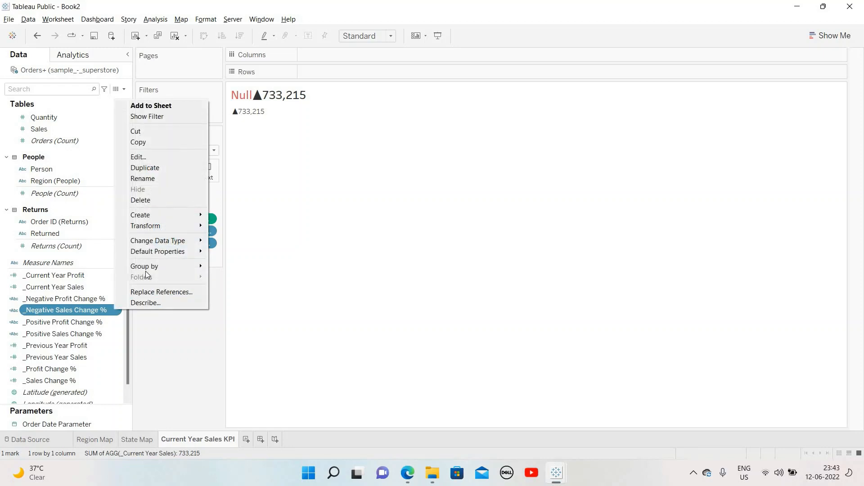
mouse_move(145, 270)
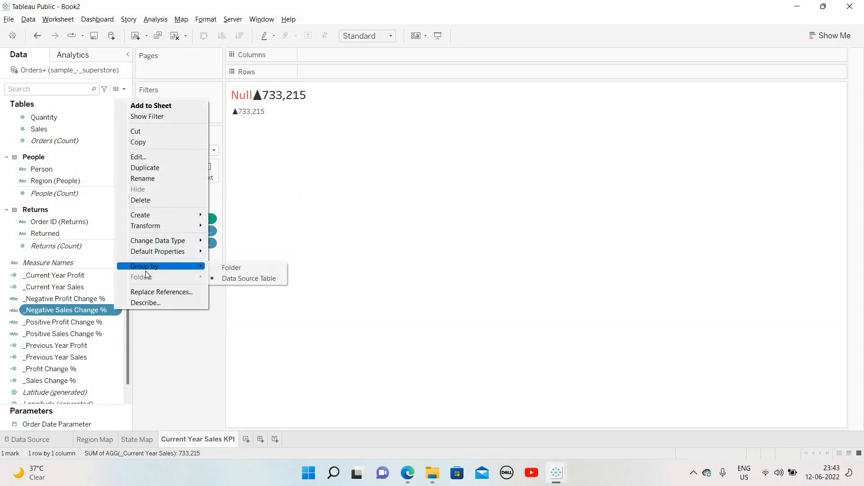
left_click(169, 157)
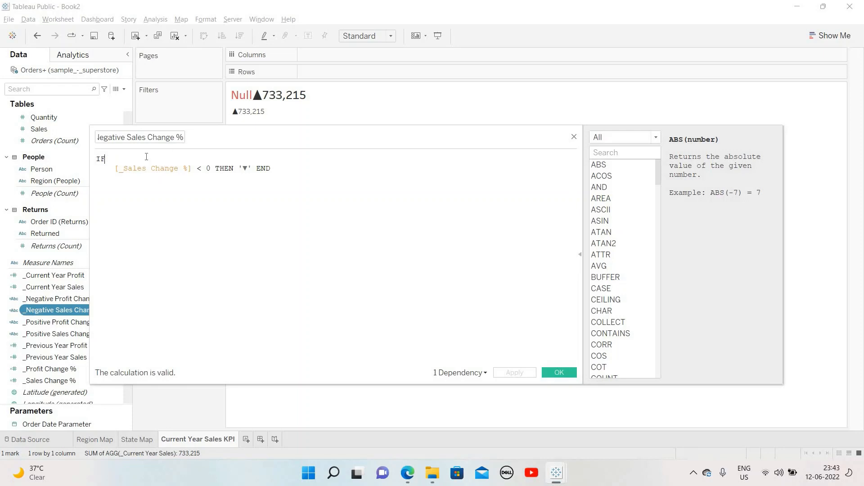
key("BackSpace")
key("Right")
key("Right")
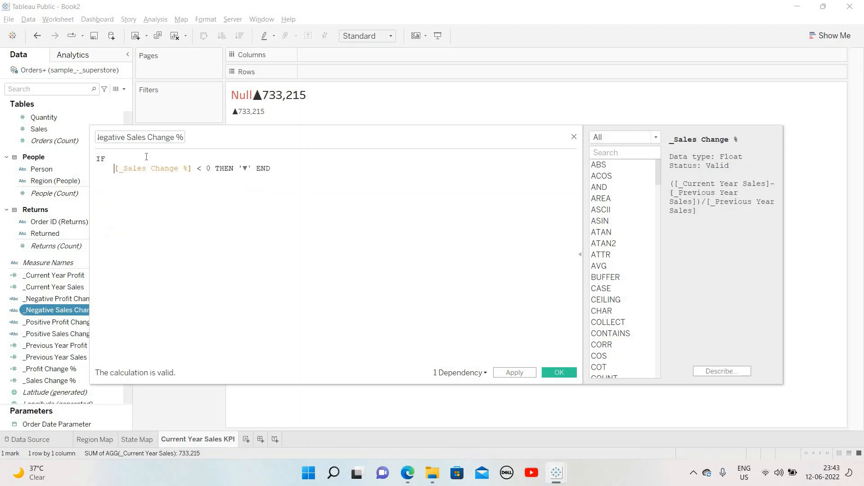
key("BackSpace")
key("BackSpace")
key("BackSpace")
key("BackSpace")
key("BackSpace")
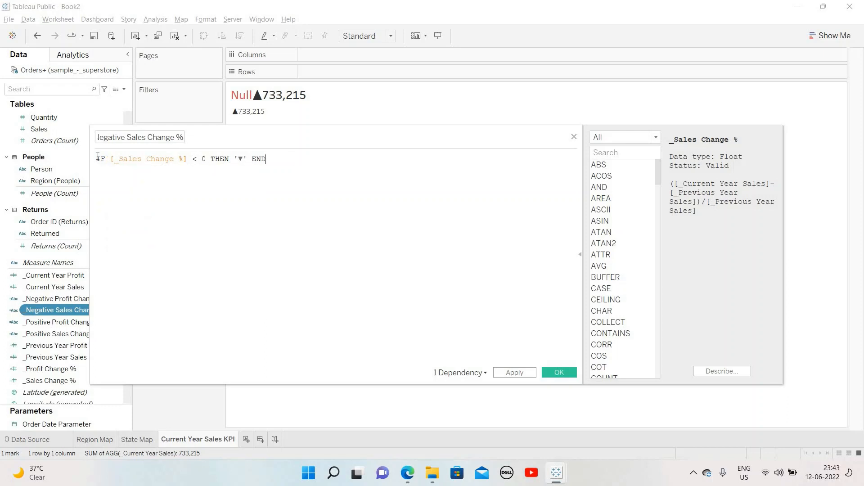
Push the IF statement down one line and enclose it in parentheses.
key("Home")
key("Return")
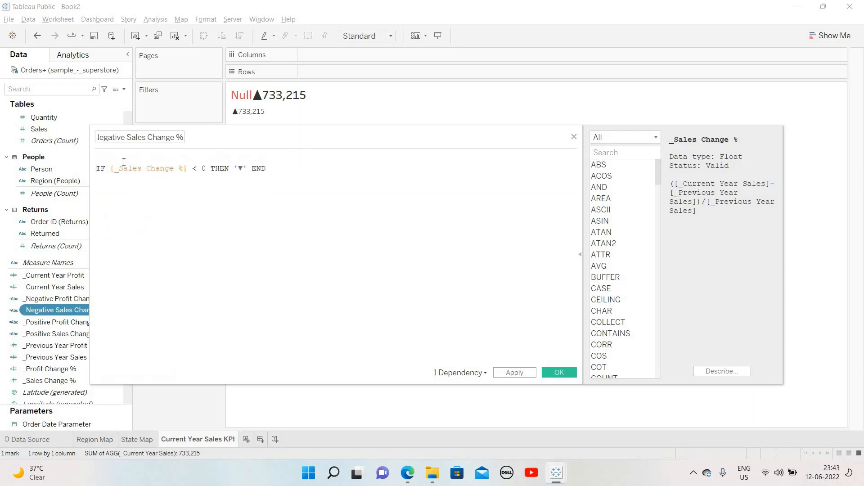
type("(")
key("End")
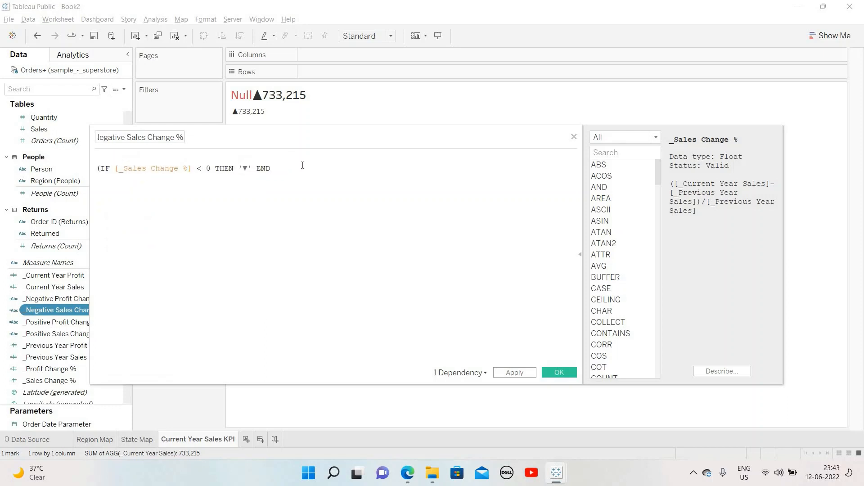
type(")")
Add an outer IF and an ISNULL on separate lines above the parenthesized statement.
left_click(206, 157)
type("If")
key("Return")
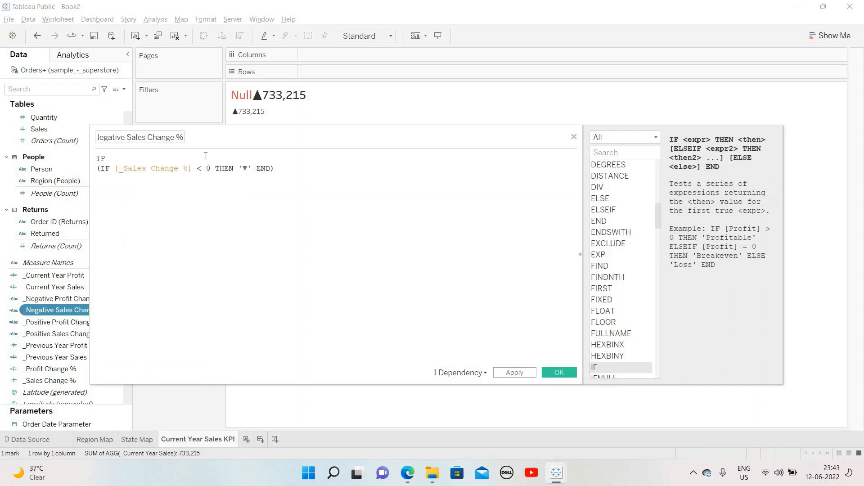
key("Return")
type("ISNULL")
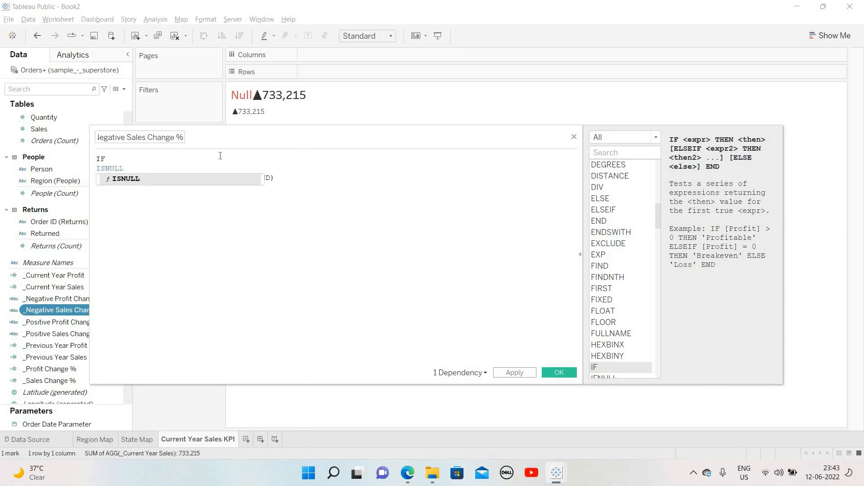
left_click(118, 160)
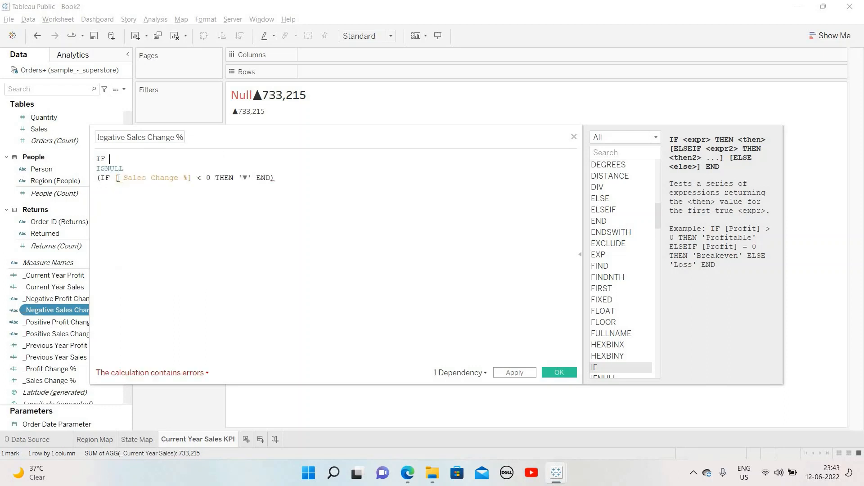
Below the parenthesized statement, add THEN, an empty string '' and ELSE on separate lines.
left_click_drag(96, 178, 276, 178)
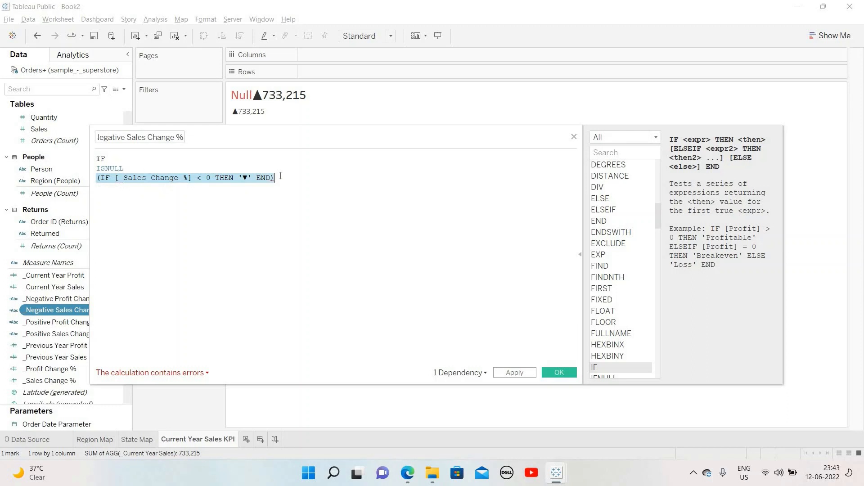
left_click(297, 178)
key("Return")
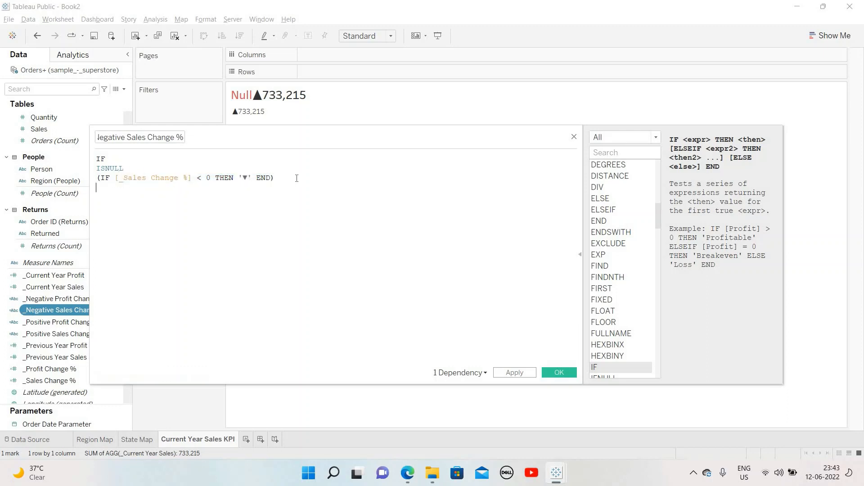
type("THEN")
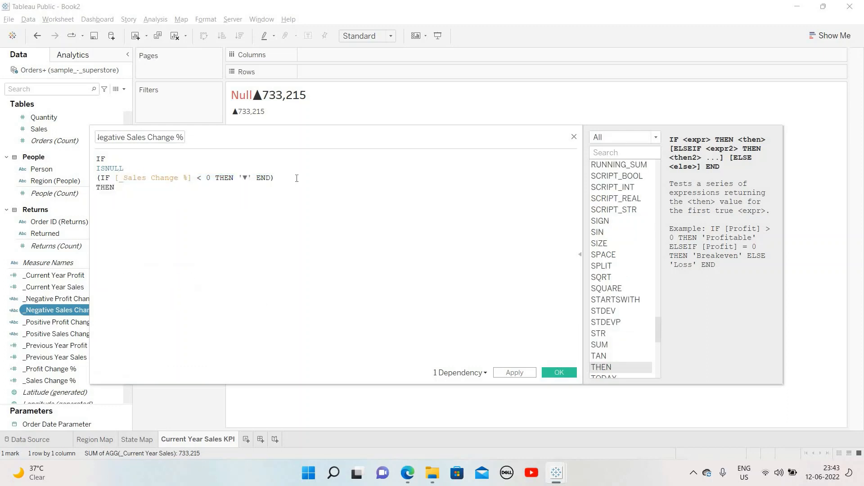
key("Return")
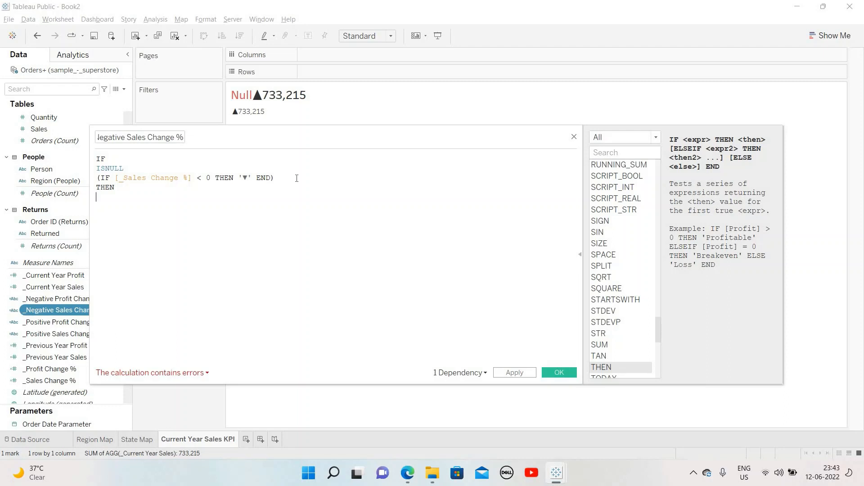
type("''")
key("Return")
type("ELSE")
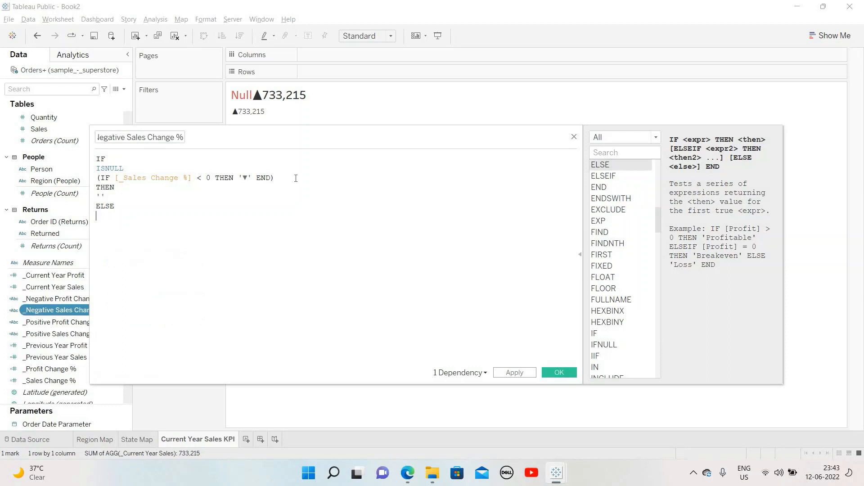
Repeat the parenthesized IF [_Sales Change %] < 0 THEN '▼' END statement after ELSE and close the formula with END.
left_click_drag(282, 177, 96, 180)
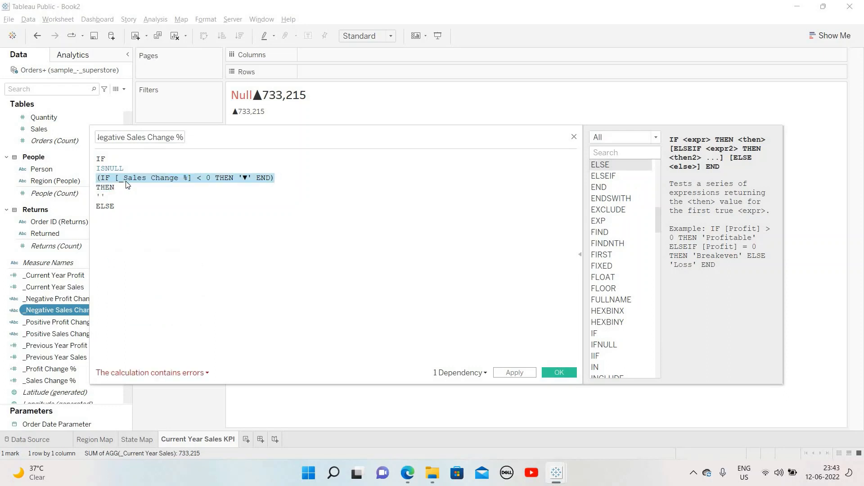
key("ctrl+c")
left_click(127, 215)
key("Return")
key("ctrl+v")
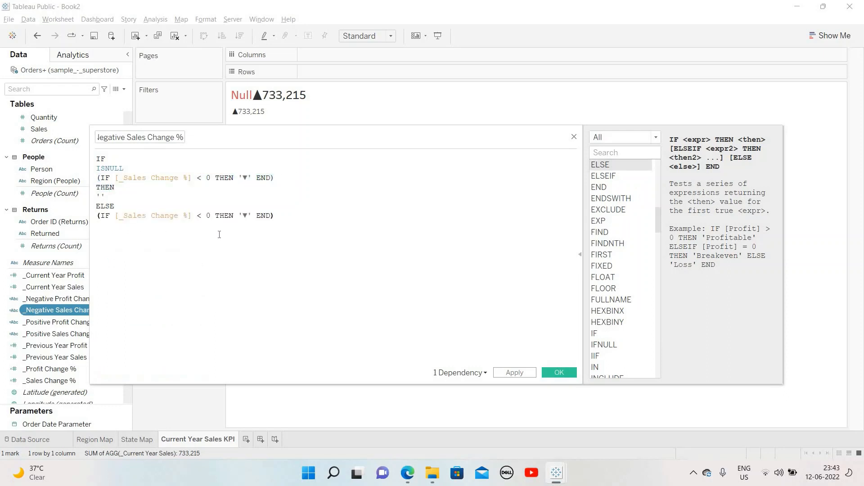
key("Return")
type("END")
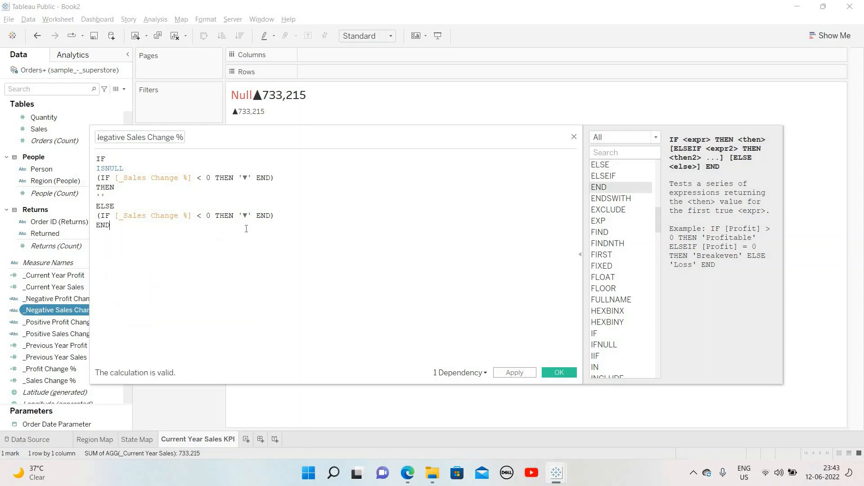
Review the ISNULL test and the THEN and ELSE results in the formula, and save the calculation.
left_click_drag(101, 178, 271, 178)
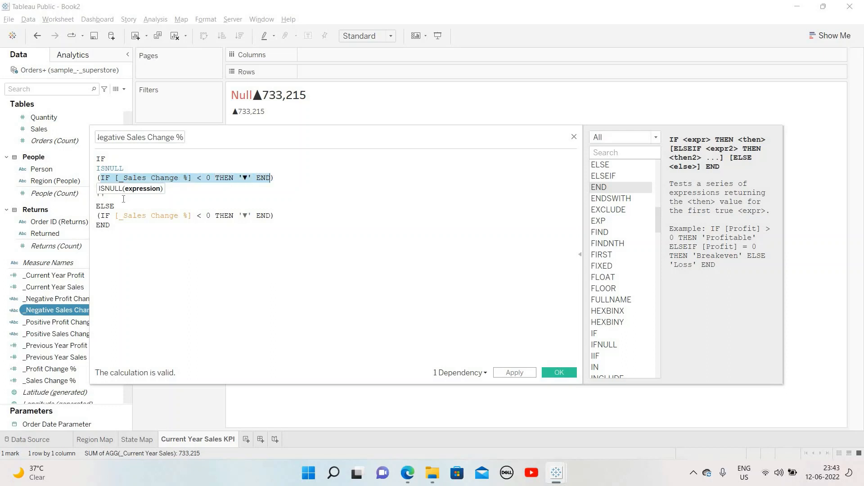
left_click(115, 187)
double_click(99, 197)
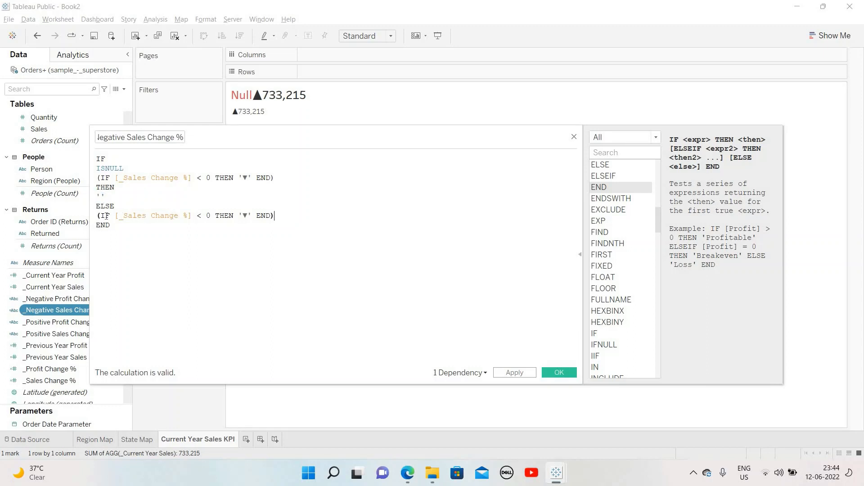
left_click_drag(106, 216, 96, 217)
left_click(353, 277)
left_click(560, 373)
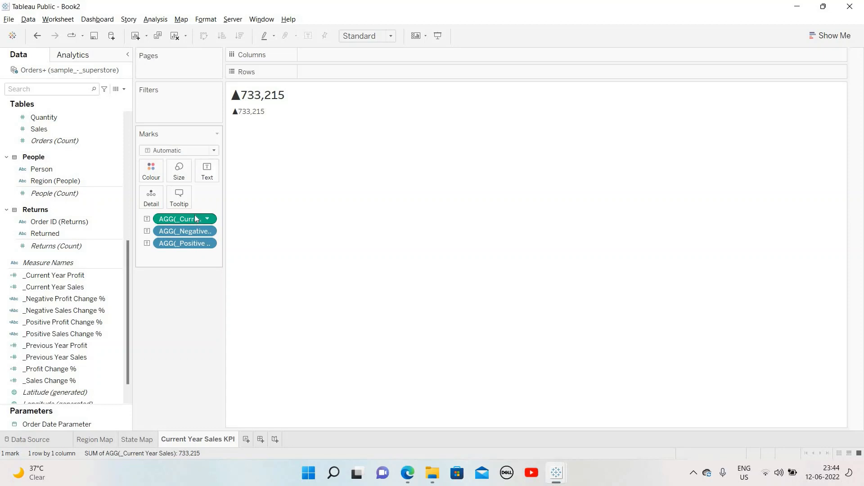
left_click(209, 176)
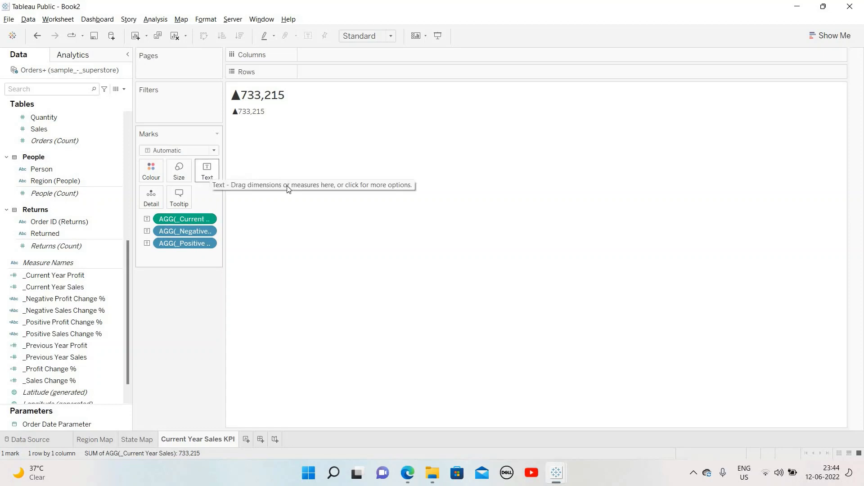
left_click(286, 193)
triple_click(350, 210)
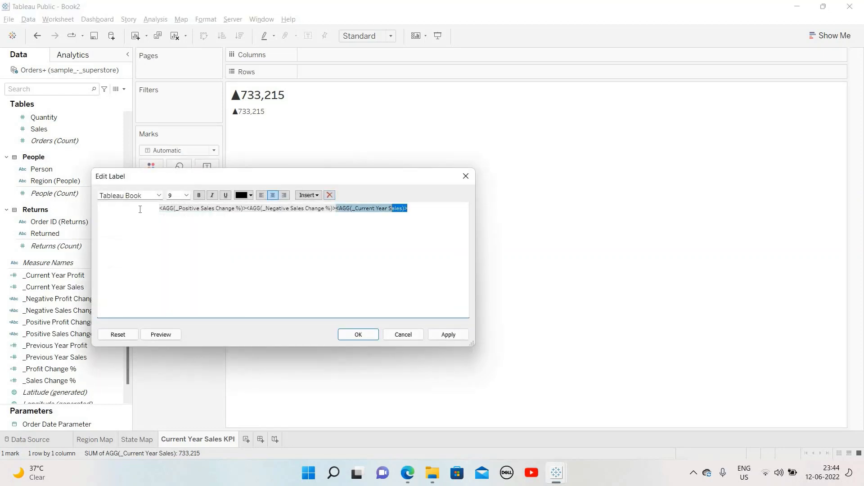
key("Delete")
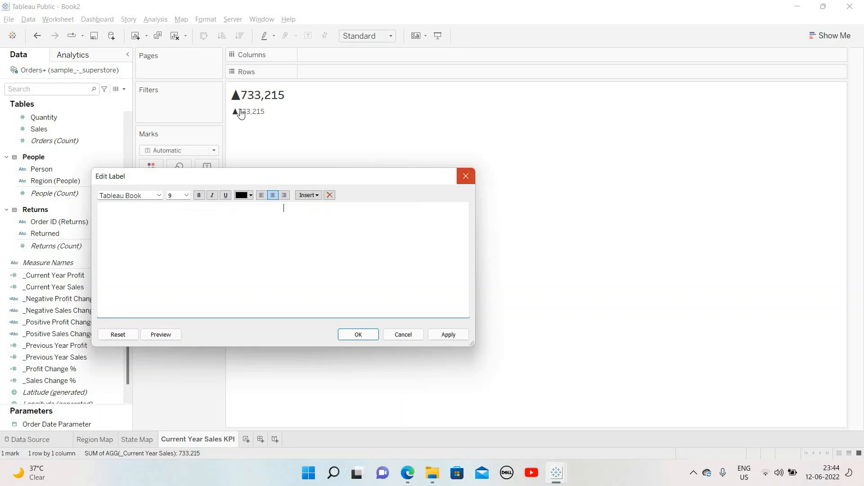
left_click(466, 177)
Delete all the fields from the mark label's text and apply the empty label.
left_click(208, 168)
left_click(208, 168)
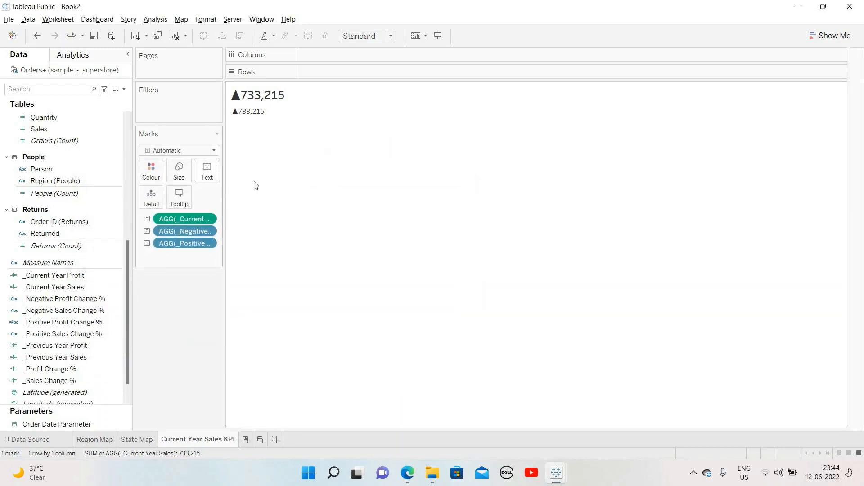
left_click(287, 194)
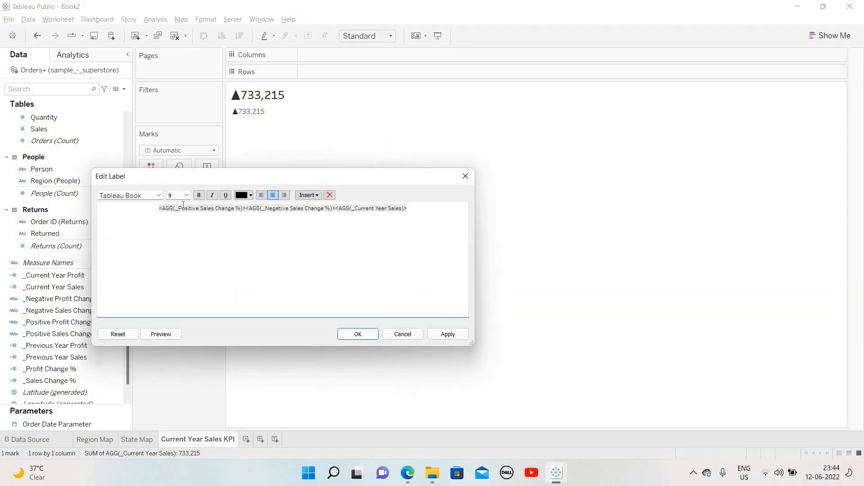
triple_click(183, 206)
key("Delete")
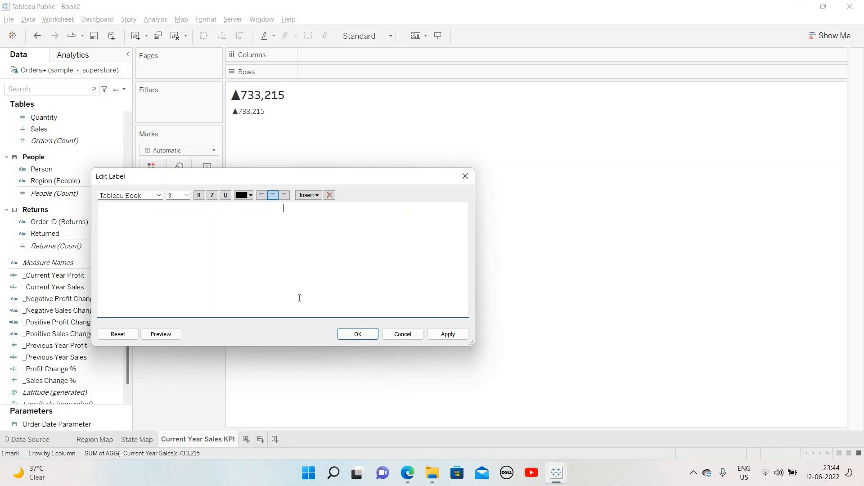
left_click(447, 336)
left_click(360, 334)
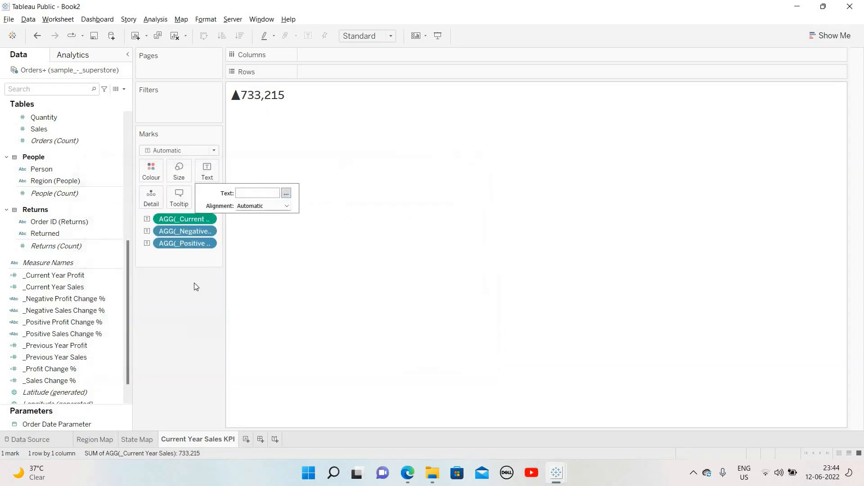
left_click(286, 96)
right_click(287, 95)
left_click(295, 143)
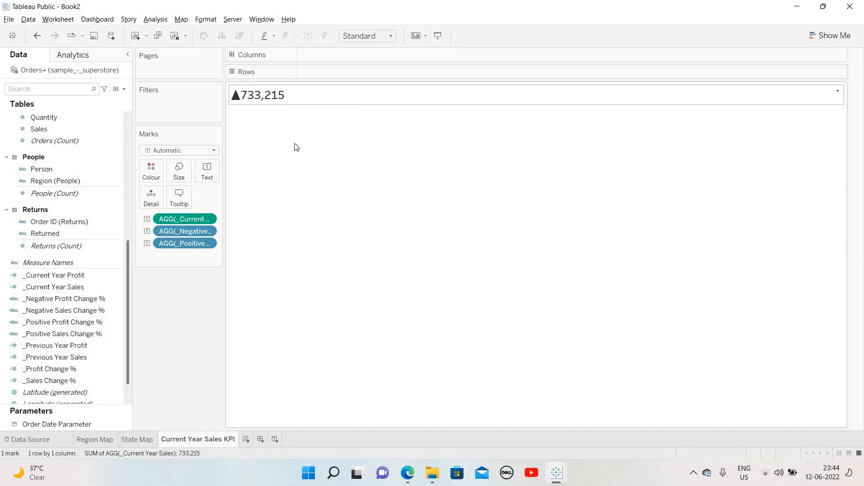
left_click(508, 147)
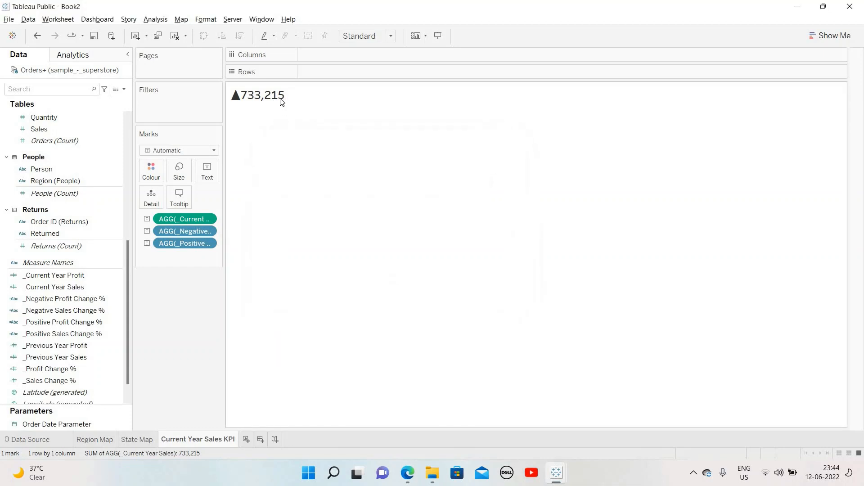
Format the _Current Year Sales field on the Marks card as custom currency with the prefix $ and 0 decimal places.
left_click(208, 219)
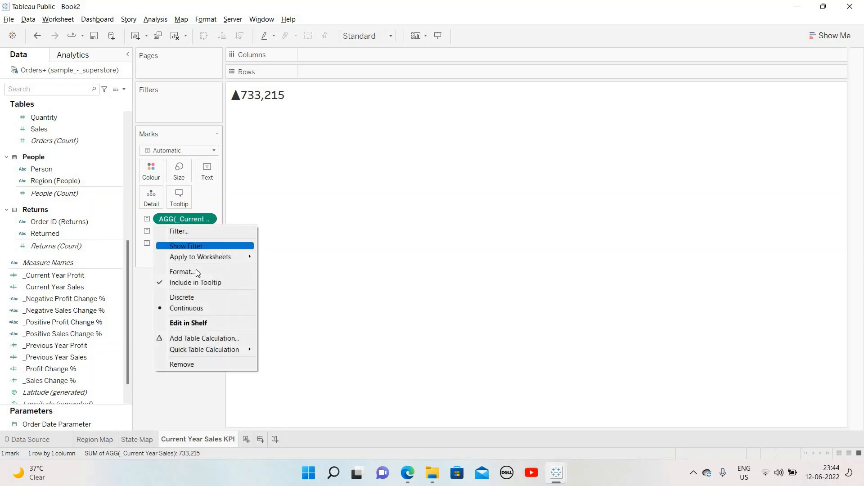
left_click(196, 270)
left_click(83, 154)
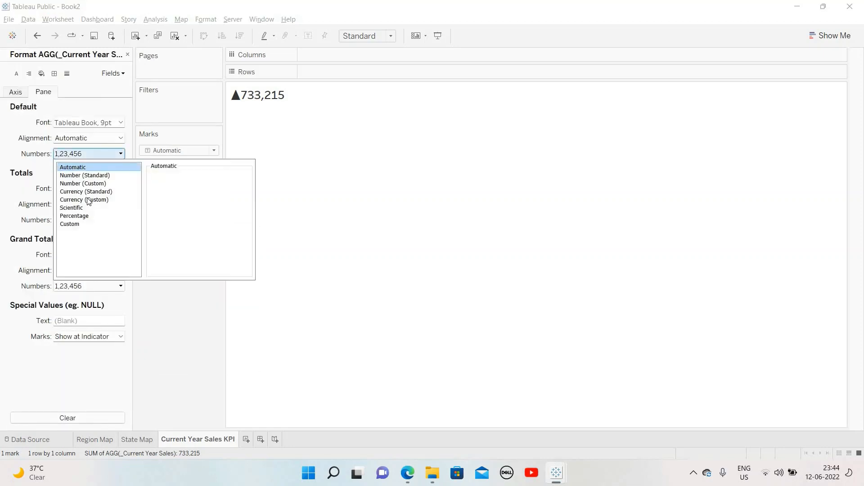
left_click(89, 200)
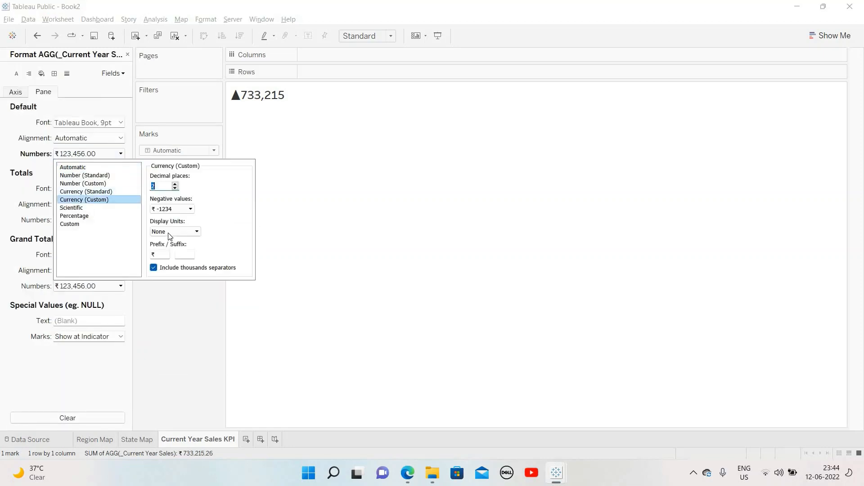
double_click(162, 256)
type("$")
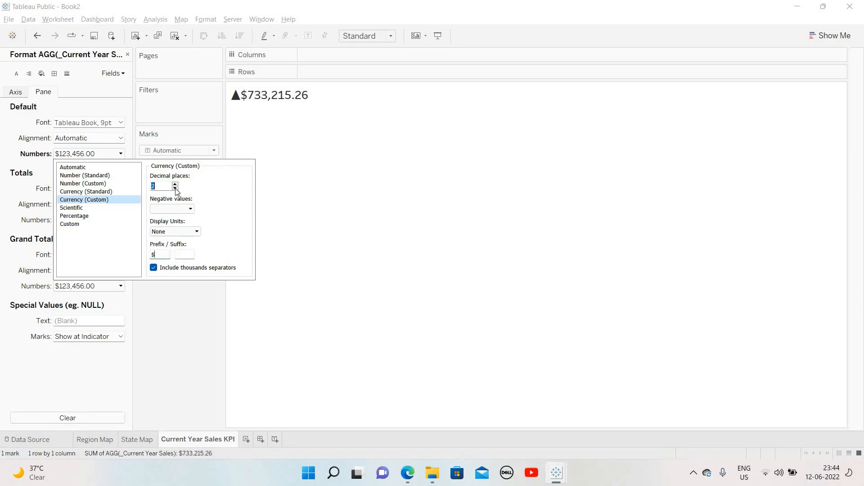
double_click(175, 188)
left_click(192, 333)
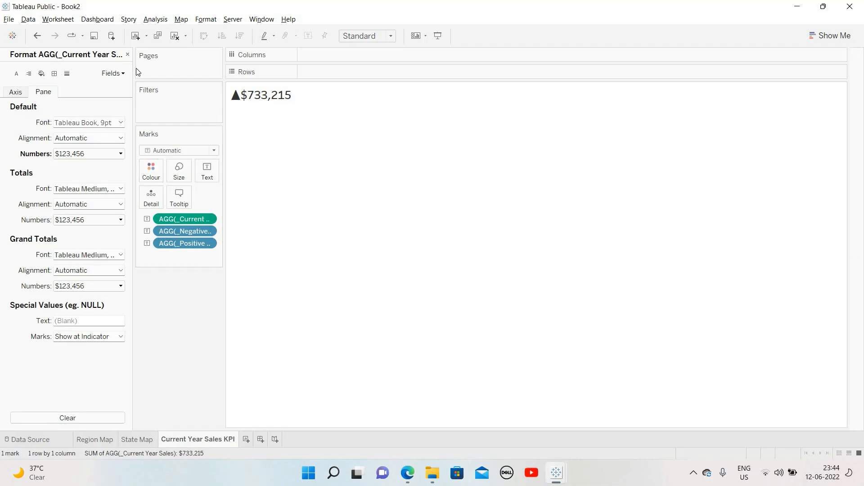
left_click(127, 55)
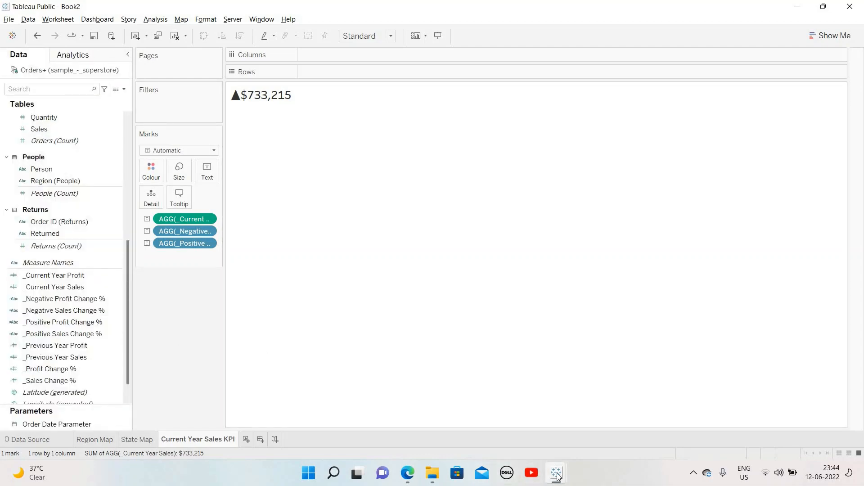
Switch to the New Dashboard Building workbook and examine its Landing Page dashboard as a reference.
mouse_move(558, 476)
left_click(497, 390)
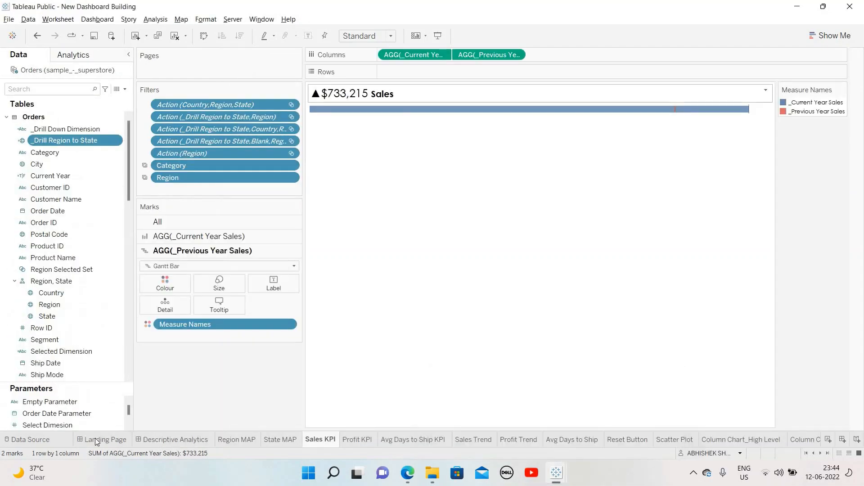
left_click(98, 440)
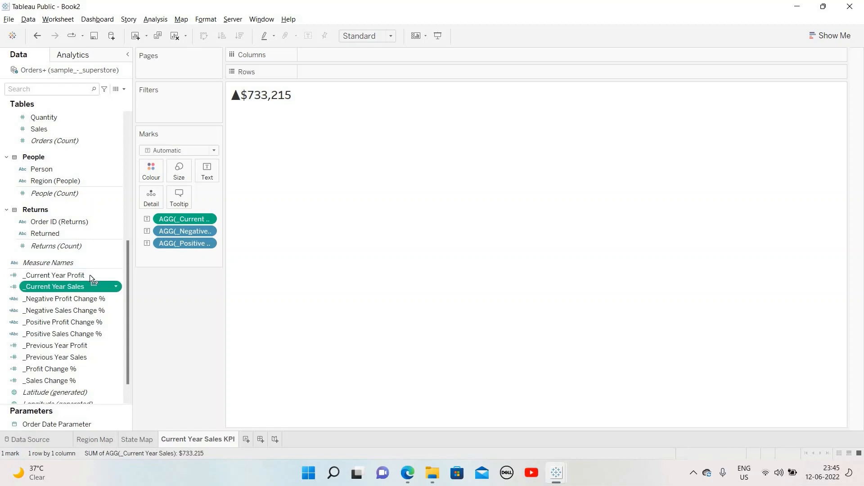
Add _Current Year Sales and _Previous Year Sales side by side to the sheet's columns.
left_click_drag(91, 282, 406, 101)
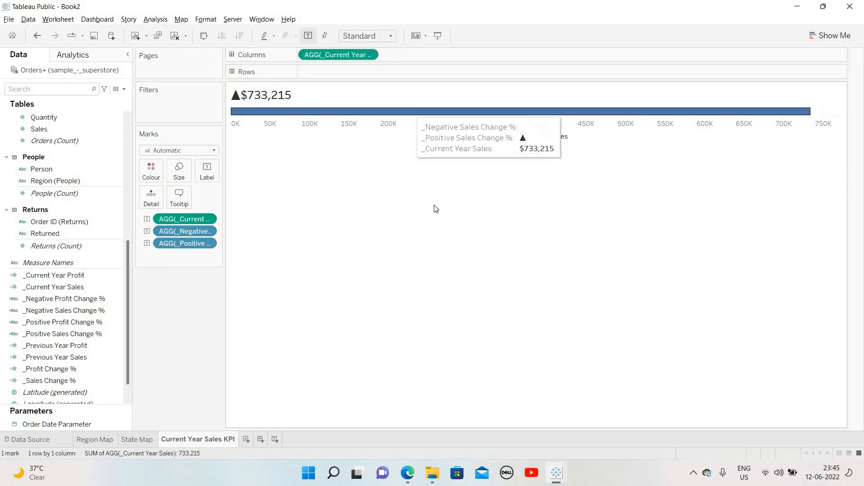
key("alt+Tab")
mouse_move(321, 306)
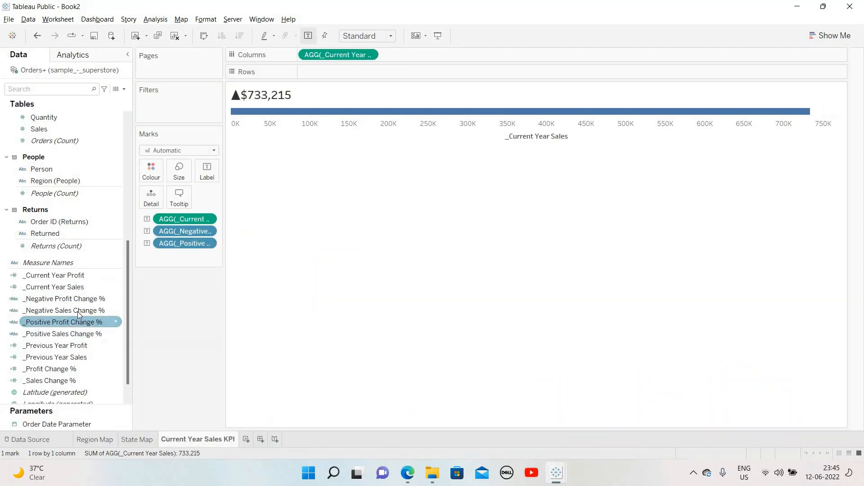
left_click(67, 358)
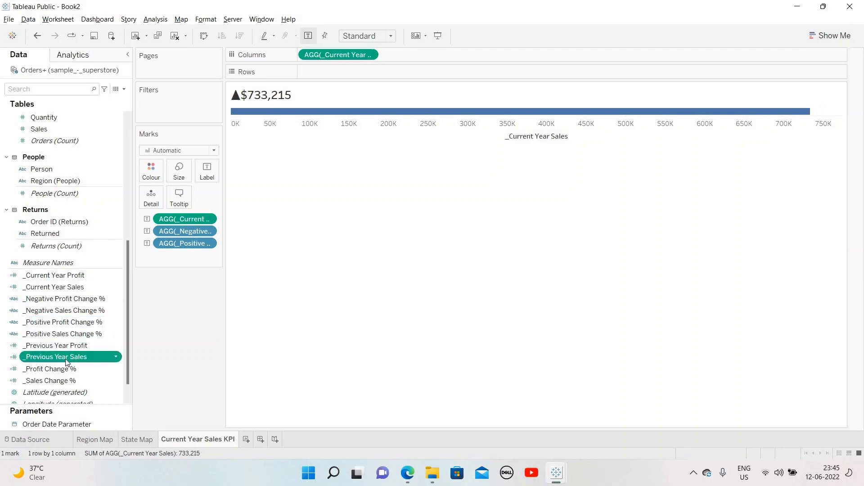
left_click_drag(345, 138, 485, 107)
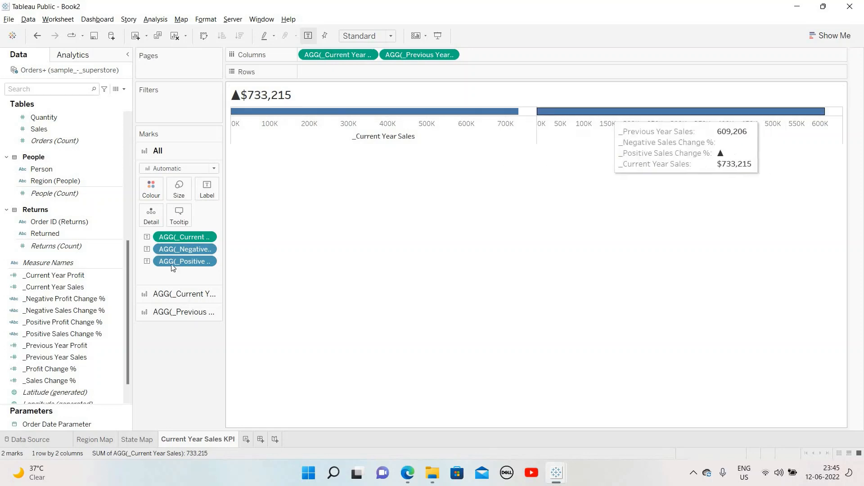
Change the _Previous Year Sales mark type to Gantt Bar and pick red as its colour.
left_click(176, 313)
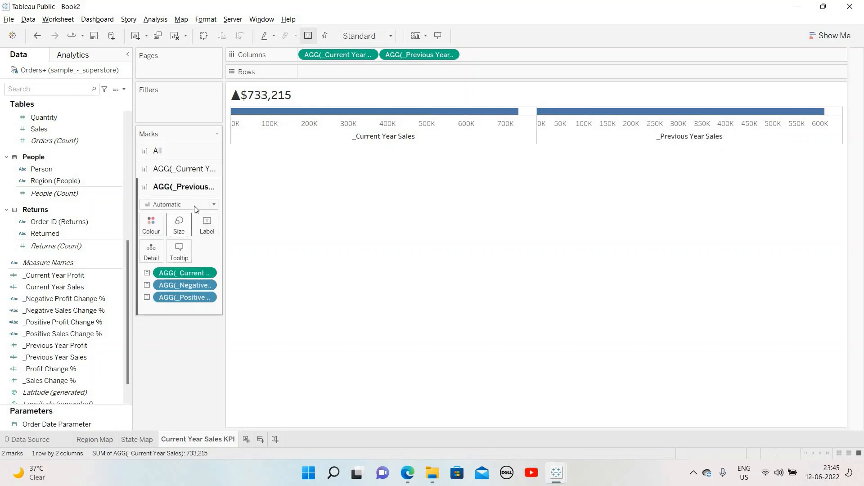
left_click(194, 205)
left_click(177, 333)
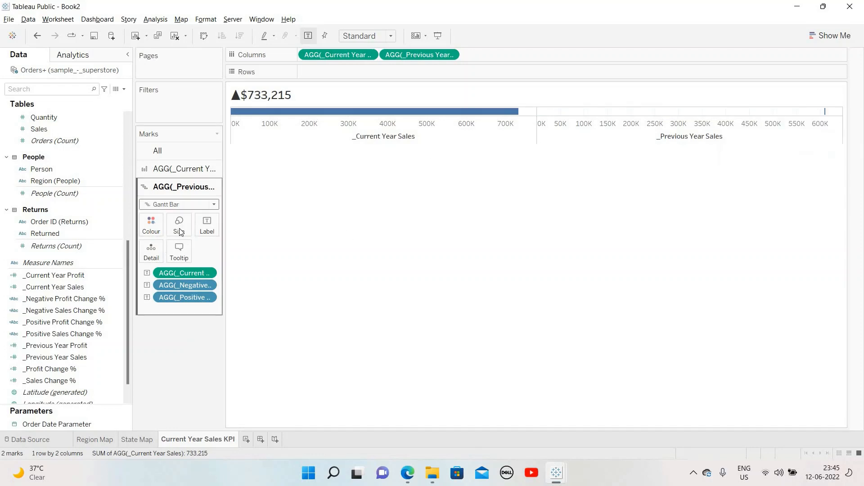
left_click(153, 226)
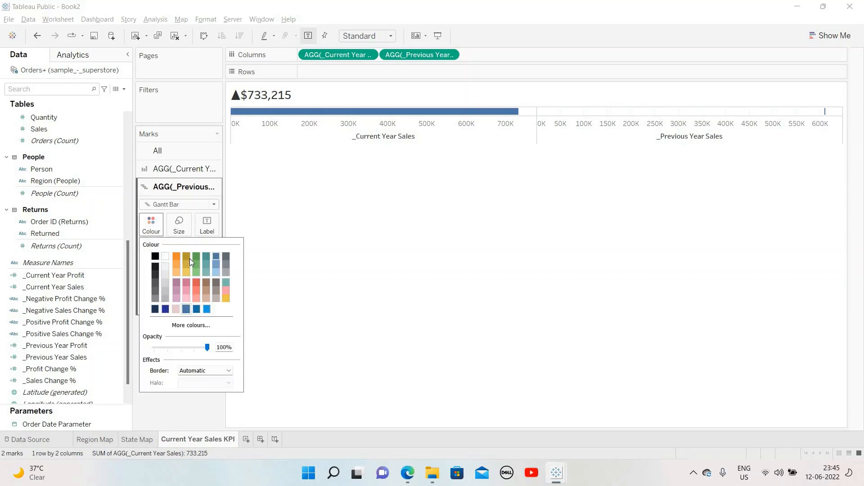
left_click(196, 281)
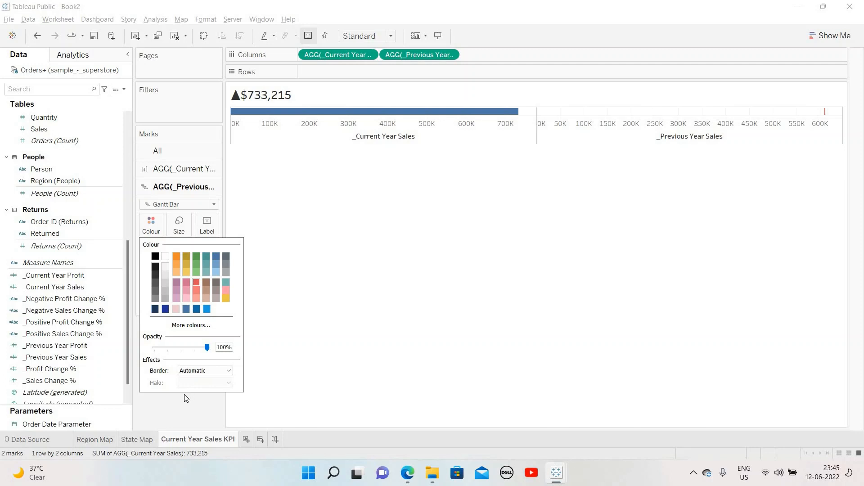
Combine the two sales measures on a dual axis and set the _Current Year Sales mark type to Bar.
left_click(450, 55)
left_click(460, 215)
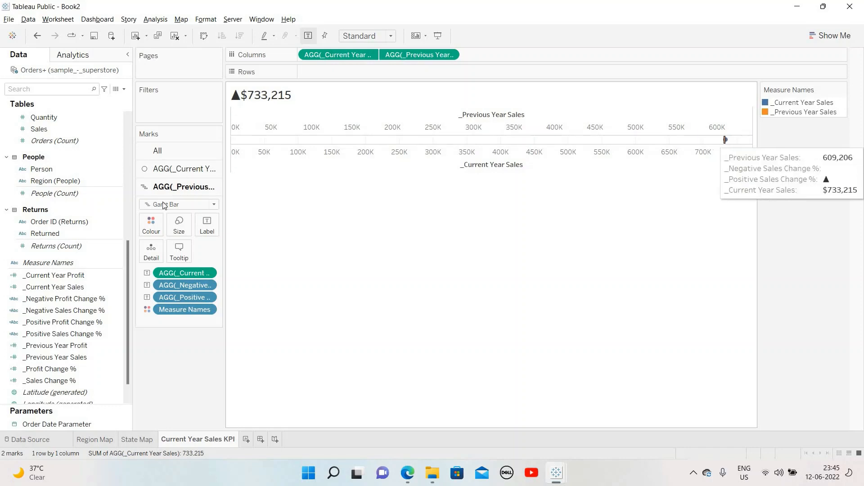
left_click(188, 170)
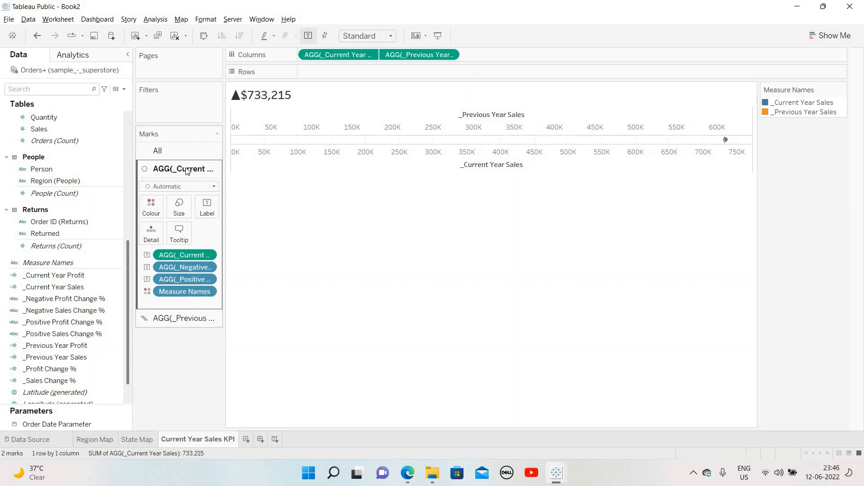
left_click(175, 187)
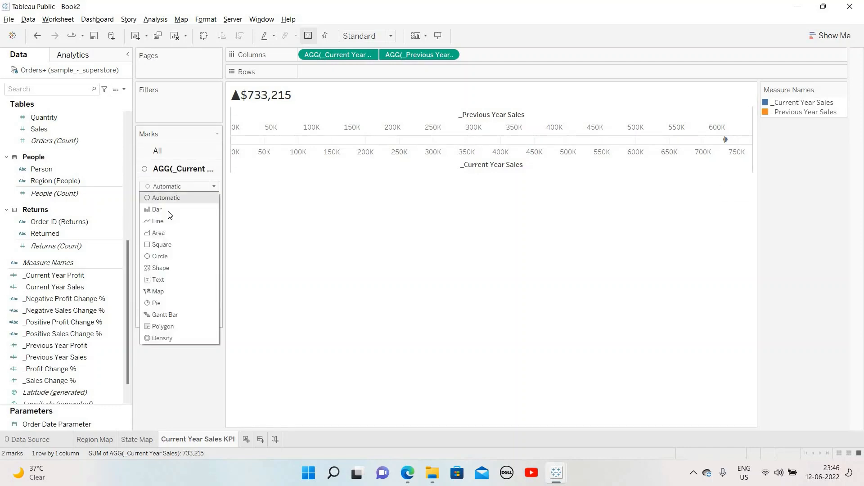
left_click(171, 211)
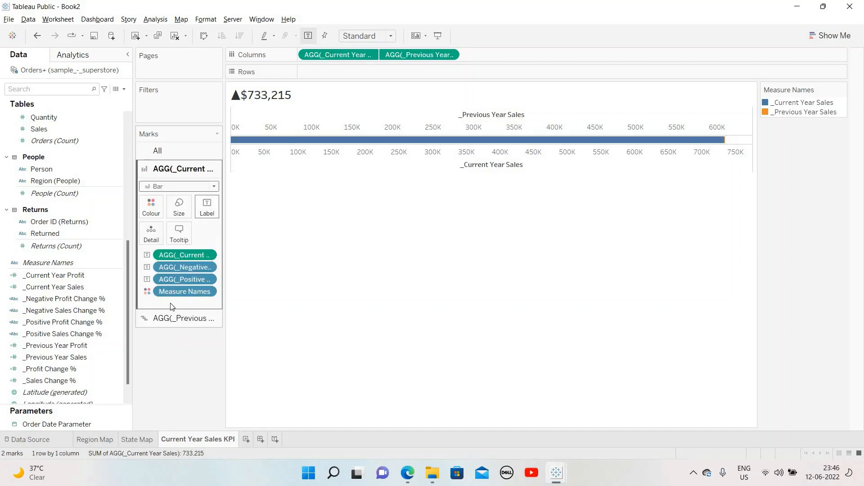
Synchronise the _Current Year Sales and _Previous Year Sales axes and hide the Measure Names legend.
left_click(437, 195)
right_click(562, 156)
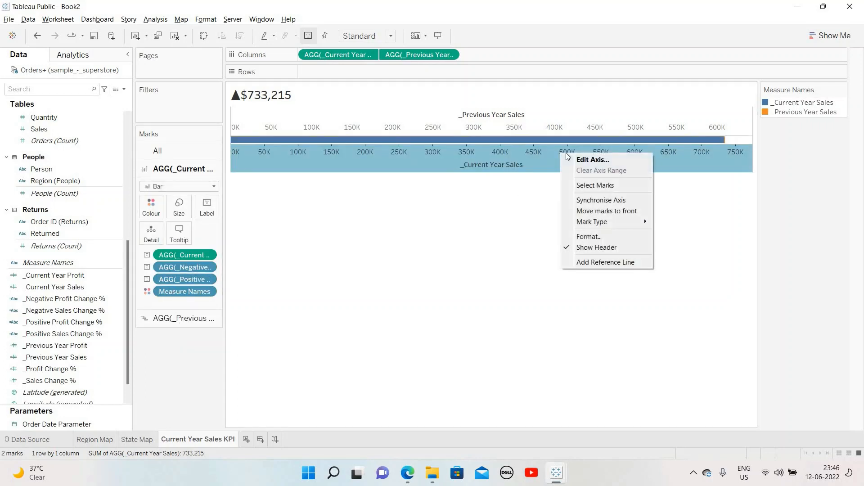
left_click(597, 200)
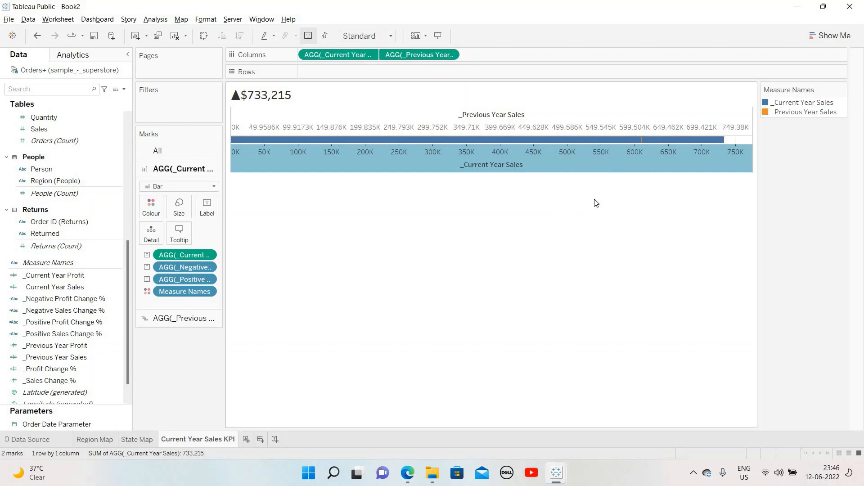
left_click(842, 89)
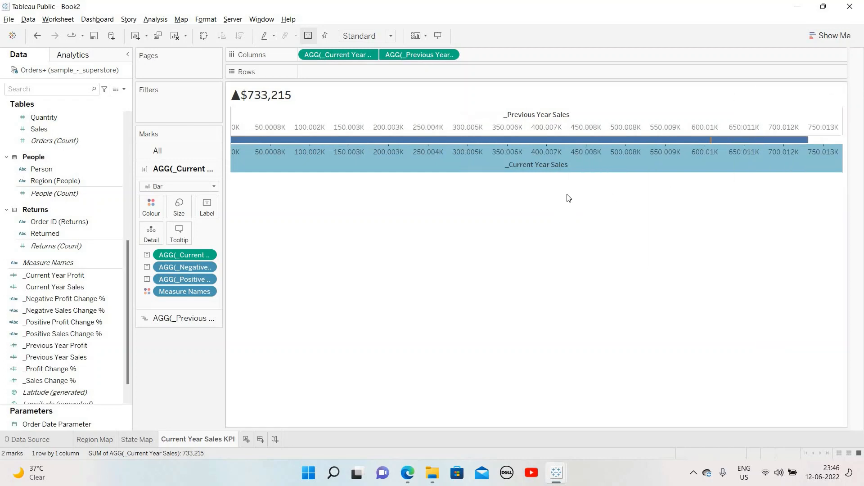
mouse_move(717, 142)
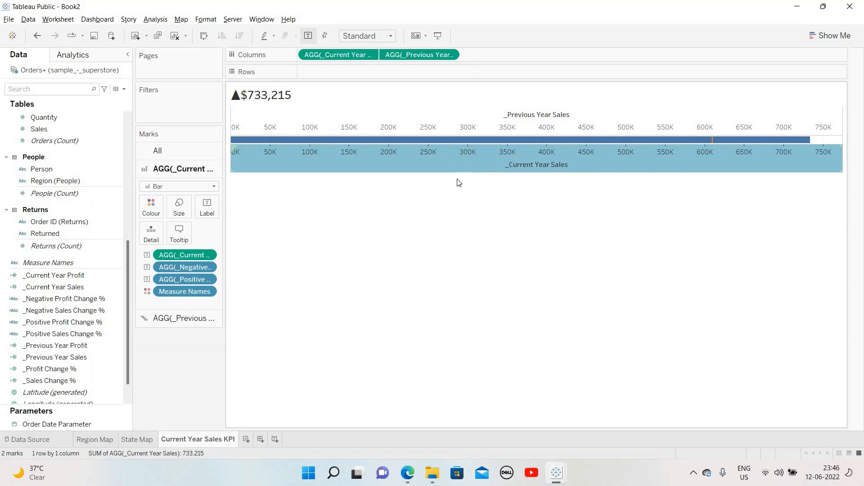
Hide the axis headers of both sales measures and make the bar row taller.
right_click(444, 161)
left_click(470, 257)
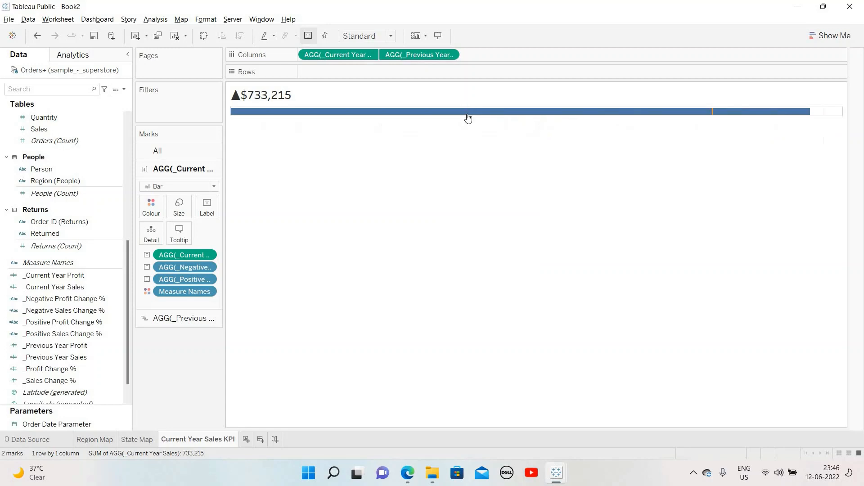
left_click_drag(467, 116, 677, 133)
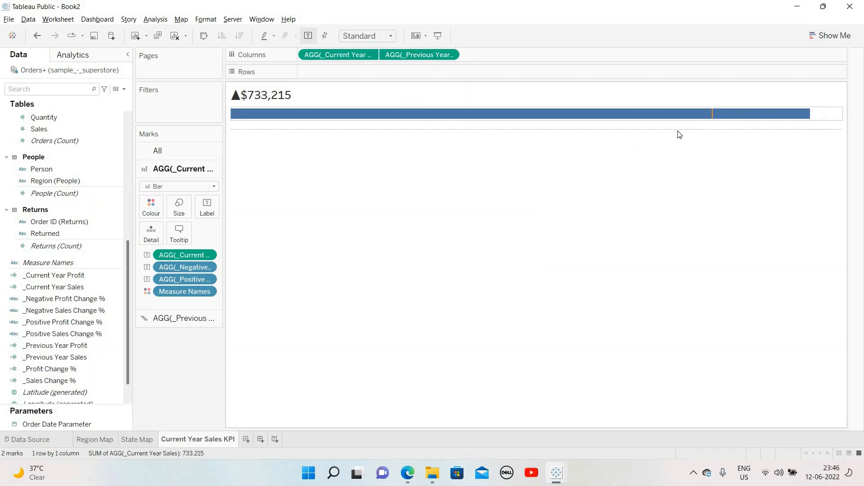
Remove the borders around the KPI bar by setting the row divider and column divider pane lines to None.
right_click(819, 116)
left_click(825, 117)
right_click(822, 115)
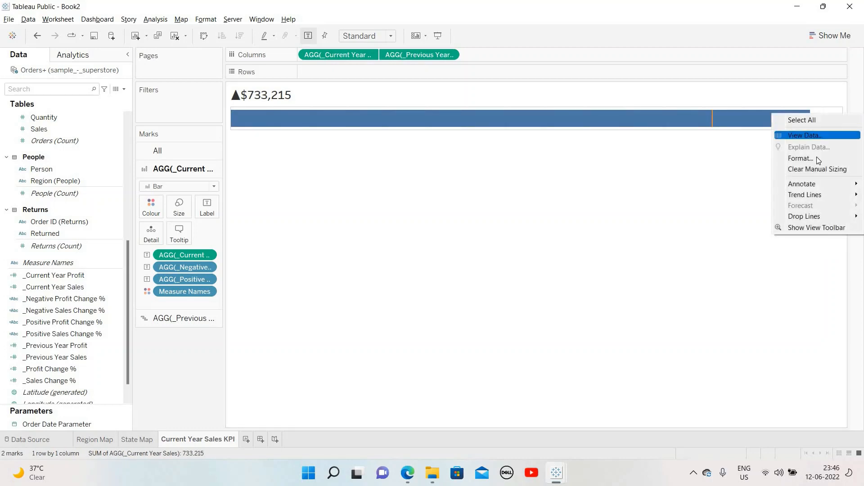
left_click(816, 157)
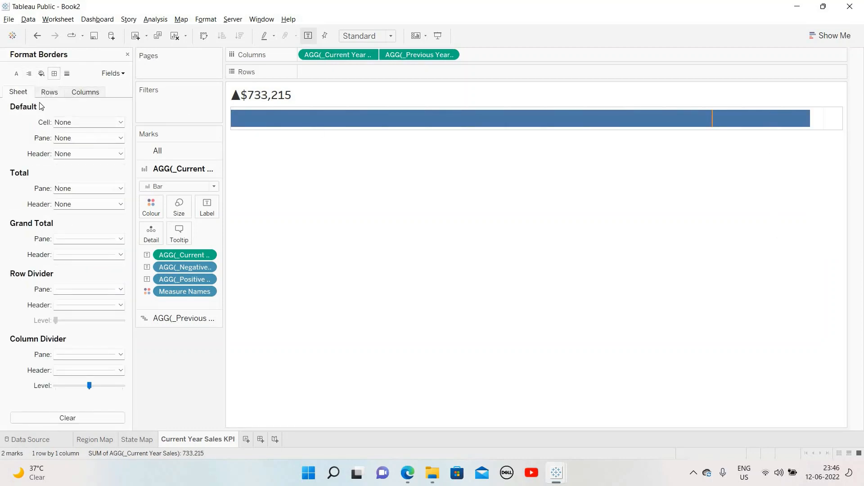
left_click(80, 290)
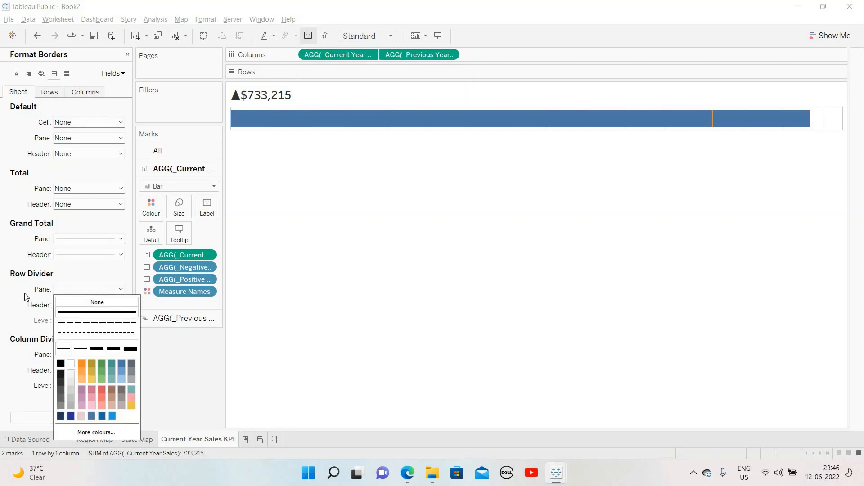
left_click(77, 303)
left_click(71, 355)
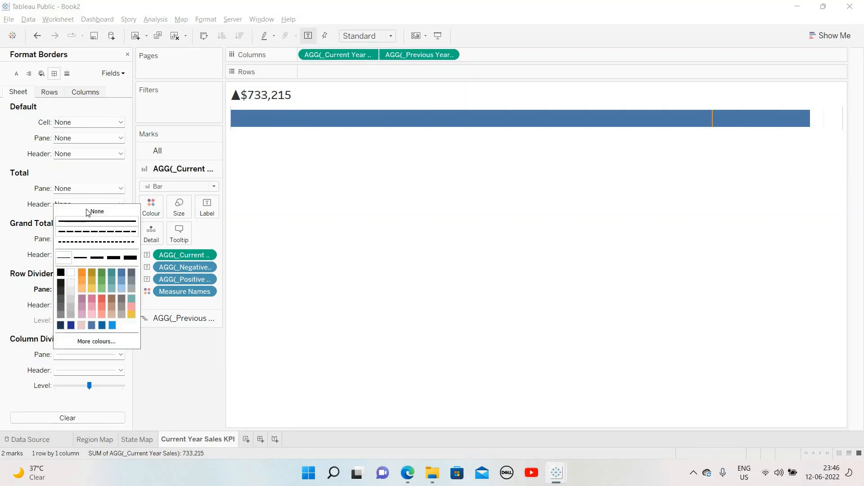
left_click(94, 212)
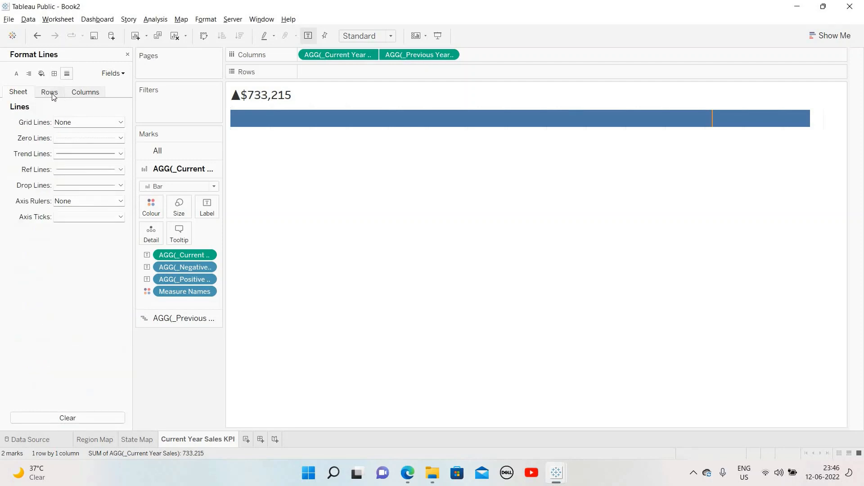
Set the column grid lines of the sheet to None and close the formatting options.
left_click(52, 94)
left_click(77, 95)
left_click(76, 123)
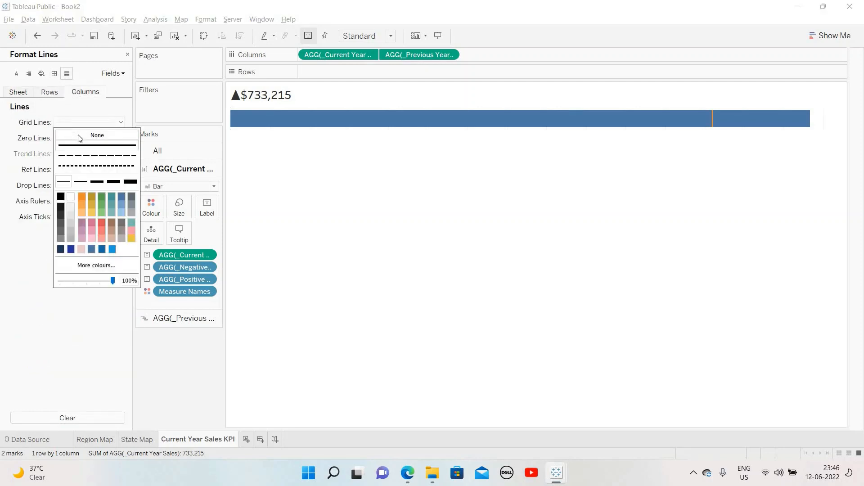
left_click(77, 135)
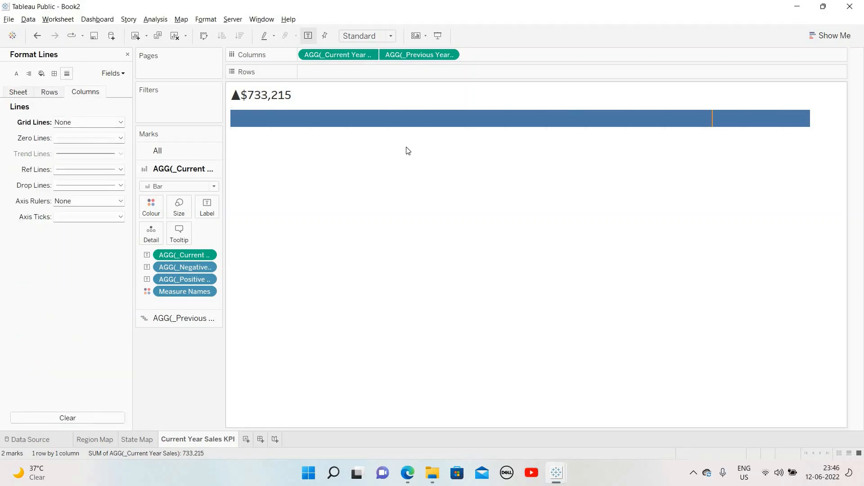
left_click(127, 54)
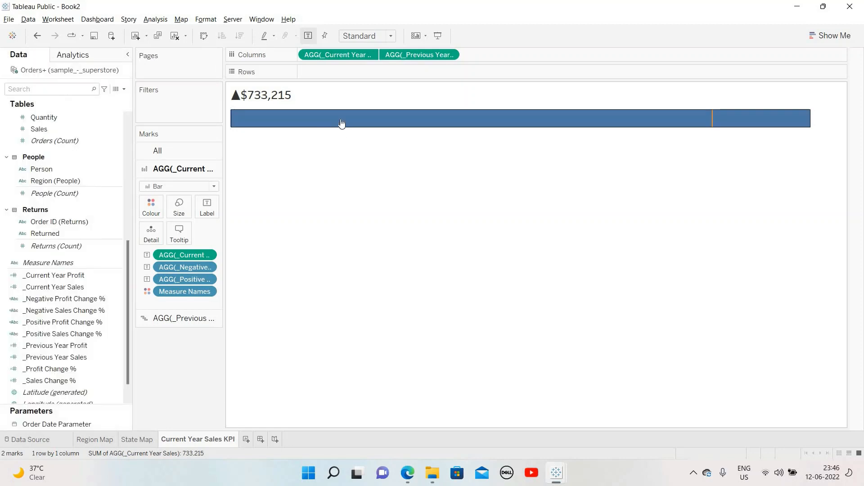
Open the _Current Year Sales tooltip for editing and examine the Sales KPI tooltip in the New Dashboard Building workbook for reference.
left_click(187, 234)
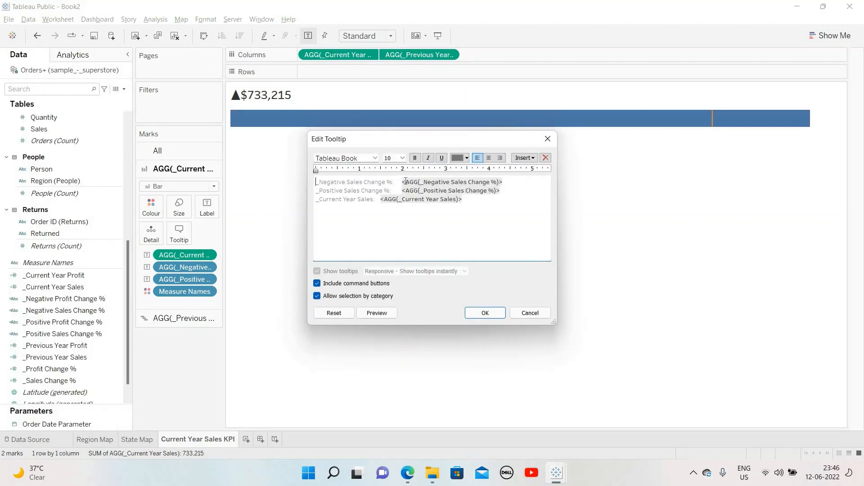
key("alt+Tab")
mouse_move(227, 305)
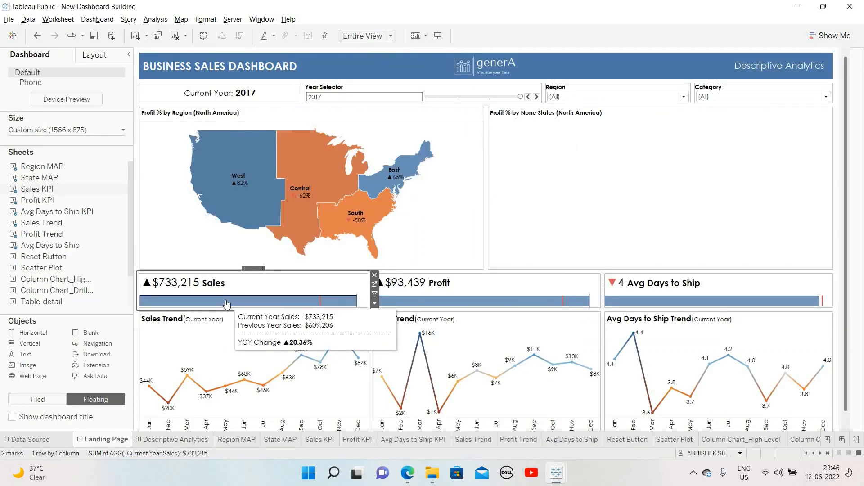
key("alt+Tab")
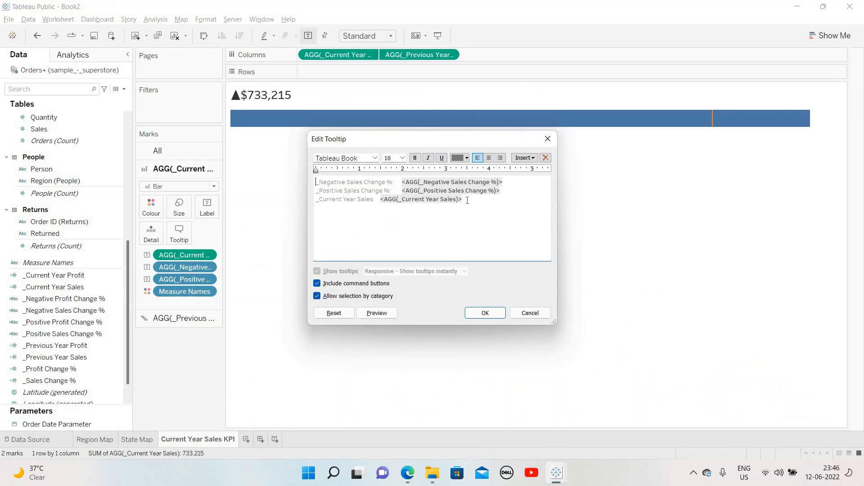
Relabel the current year line "Current Year Sales:" and add a "Previous Year Sales:" line below it in the tooltip.
left_click_drag(467, 200, 381, 200)
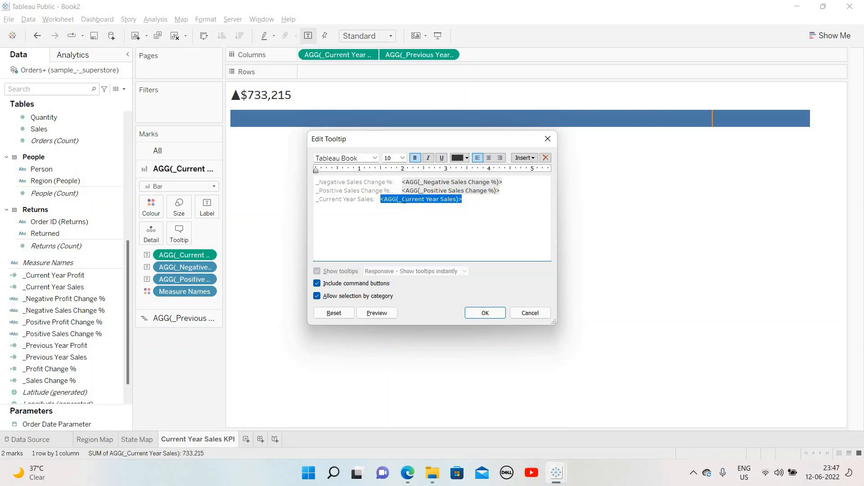
left_click(503, 198)
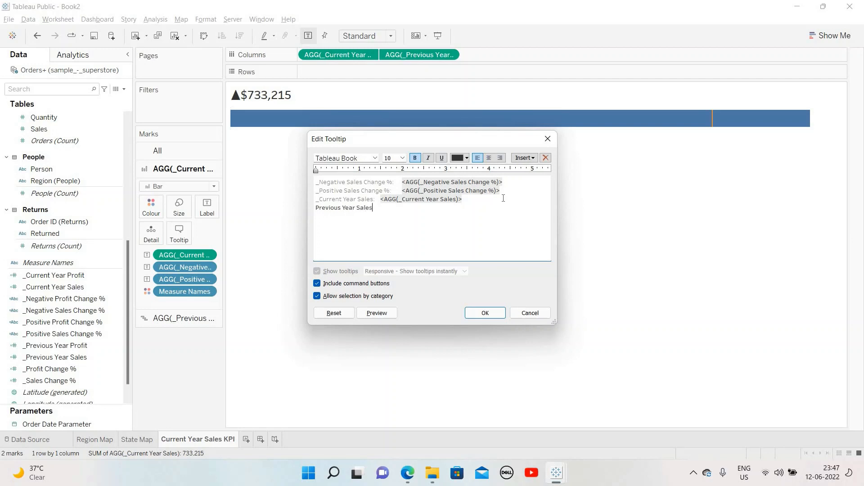
left_click_drag(373, 208, 315, 208)
key("ctrl+c")
left_click_drag(372, 199, 325, 203)
key("ctrl+v")
double_click(335, 199)
type("Current")
left_click(531, 159)
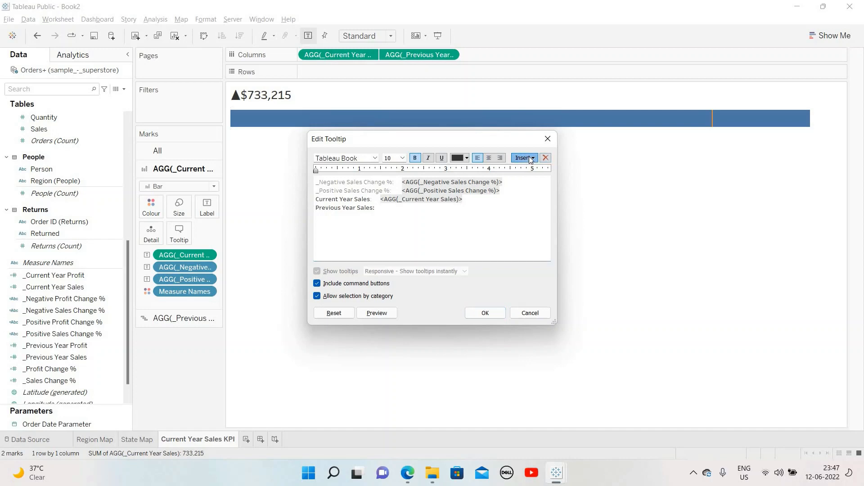
left_click(485, 233)
left_click(485, 314)
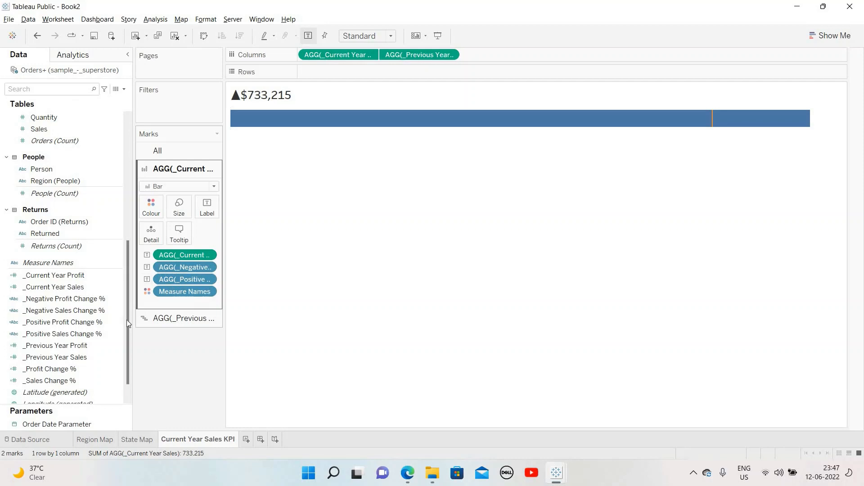
Add _Previous Year Sales to the tooltip and insert it after its label, followed by a dashed line and a "YOY Change :" label.
scroll(67, 335, "down", 2)
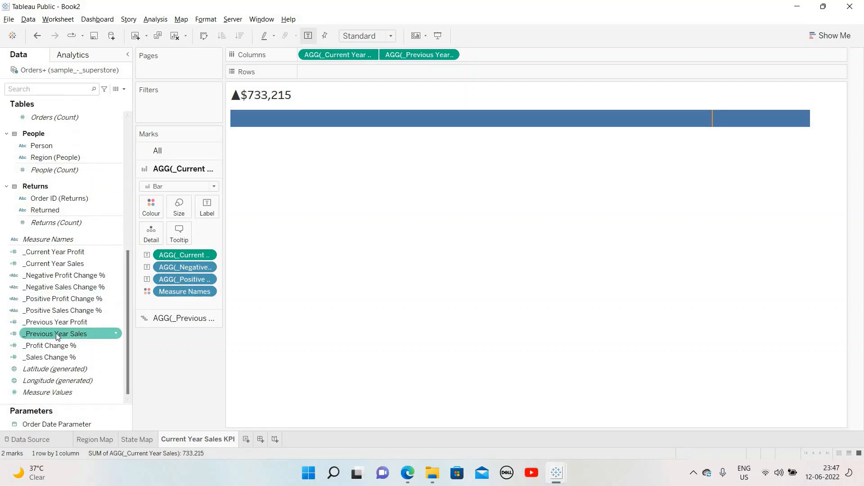
left_click_drag(55, 335, 177, 236)
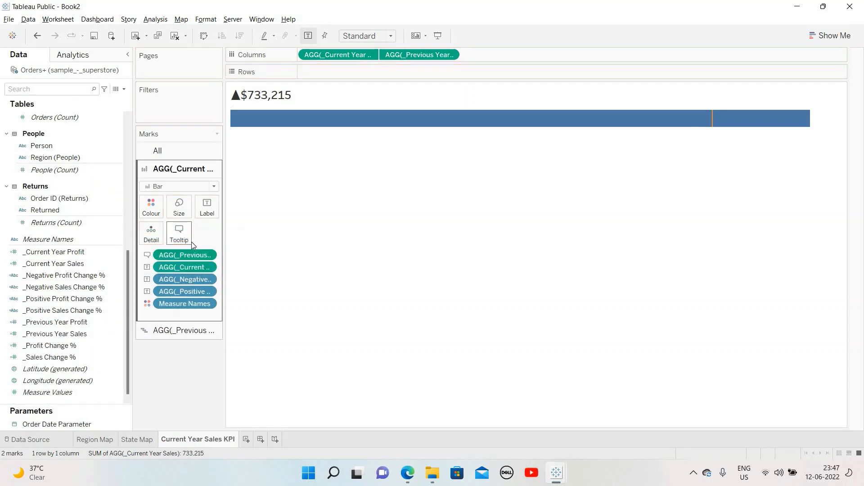
left_click(180, 231)
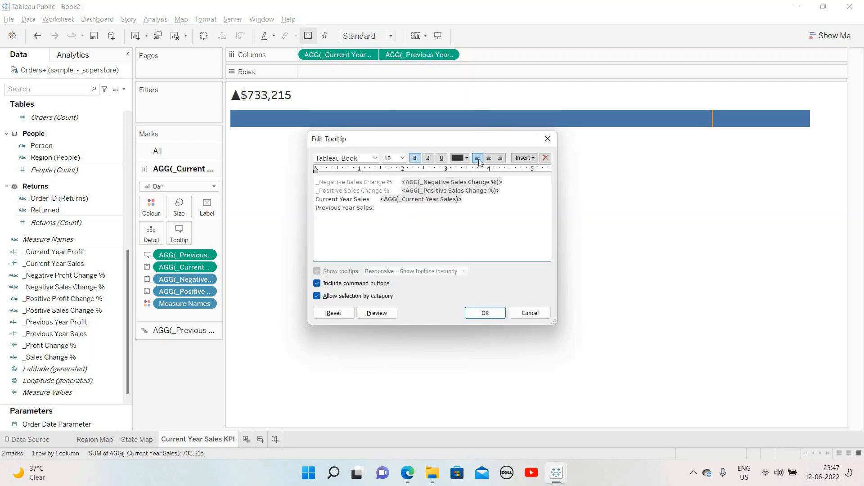
left_click(523, 158)
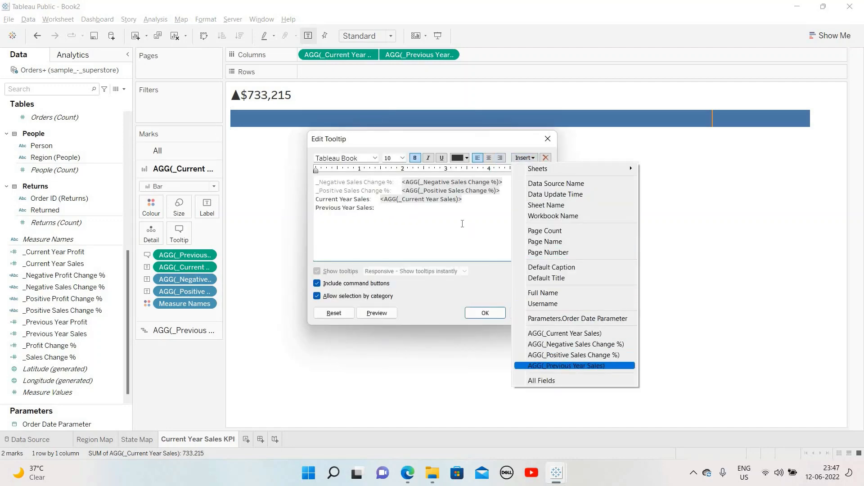
left_click(564, 365)
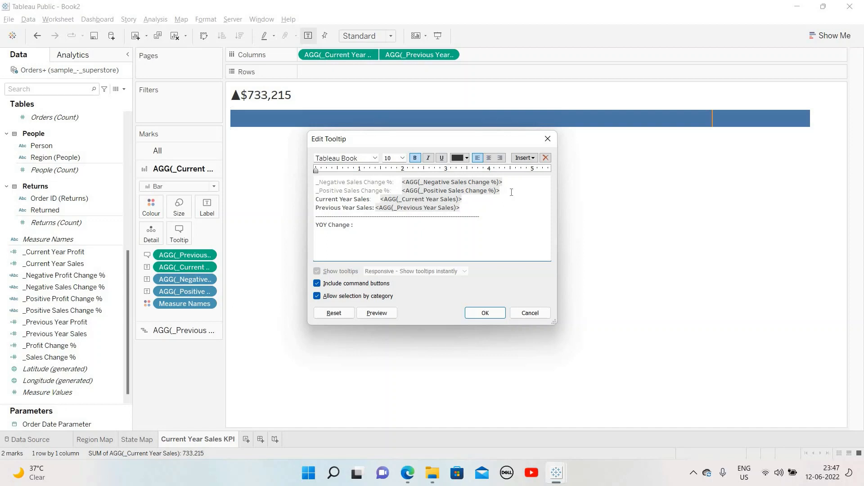
Move the _Positive Sales Change % and _Negative Sales Change % fields behind the YOY Change label and save the tooltip.
double_click(453, 191)
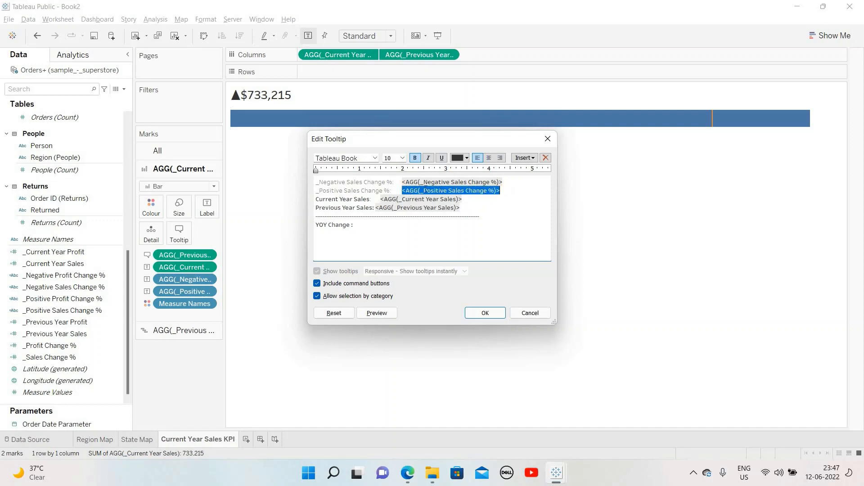
key("ctrl+x")
left_click(389, 225)
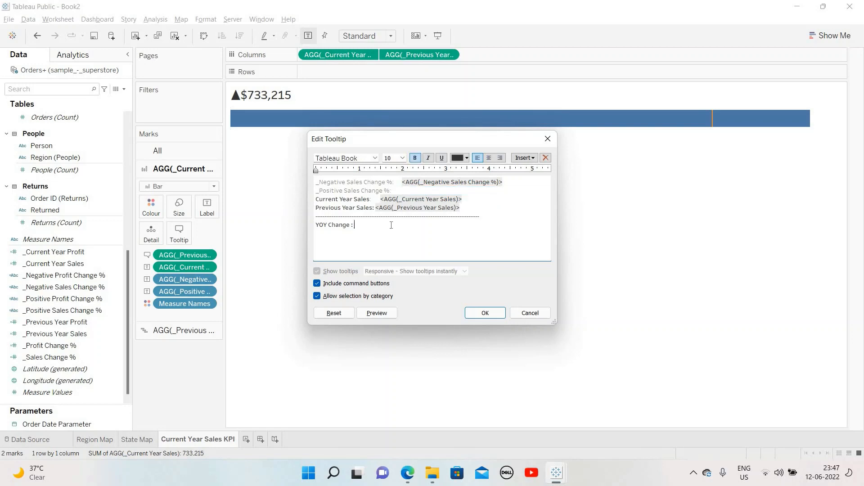
key("ctrl+v")
double_click(409, 183)
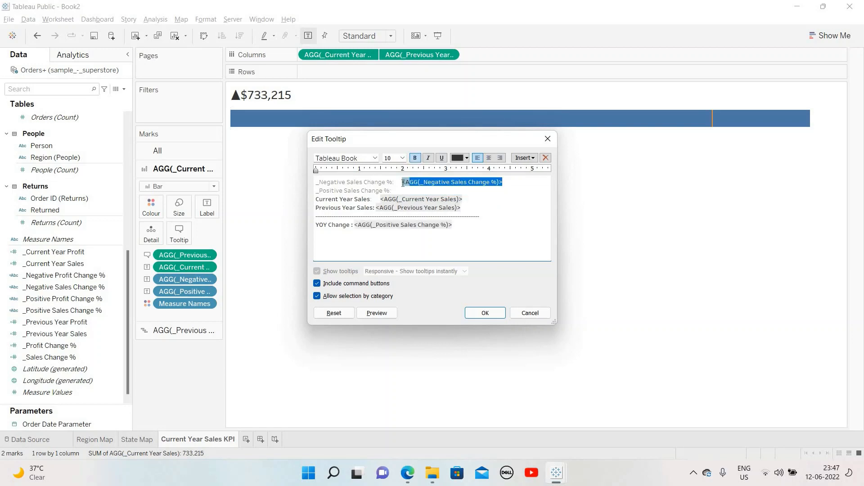
key("ctrl+x")
left_click(472, 224)
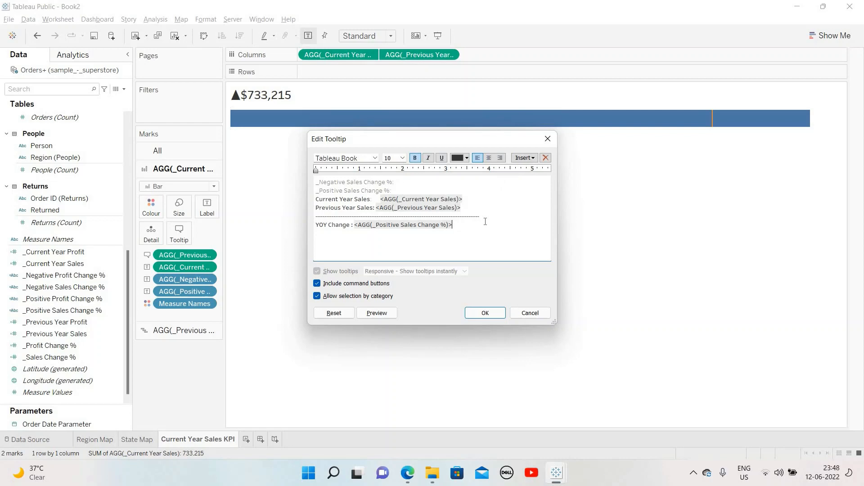
key("ctrl+v")
left_click(528, 160)
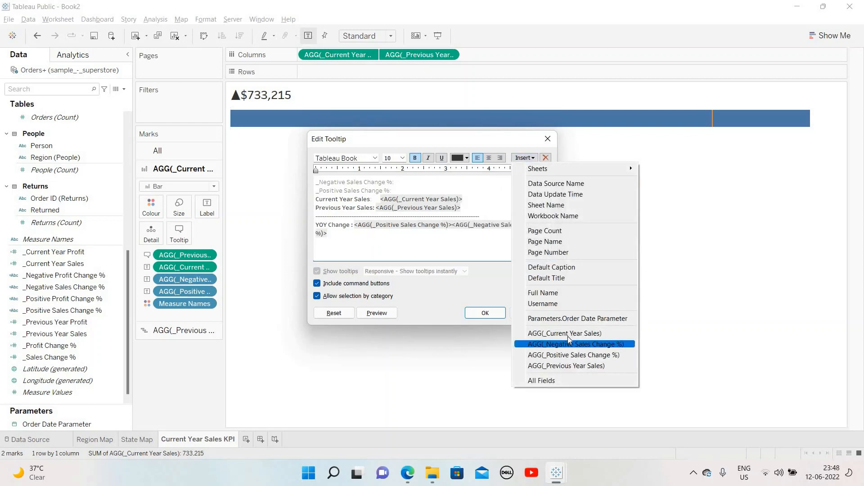
left_click(442, 240)
key("Return")
Add _Sales Change % to the bar's tooltip and insert it at the end of the YOY Change line.
left_click(77, 357)
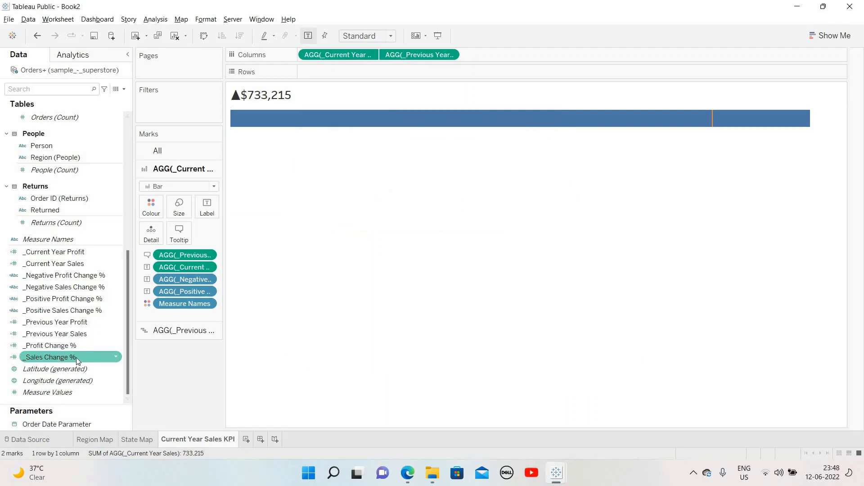
left_click_drag(53, 358, 182, 231)
left_click(179, 232)
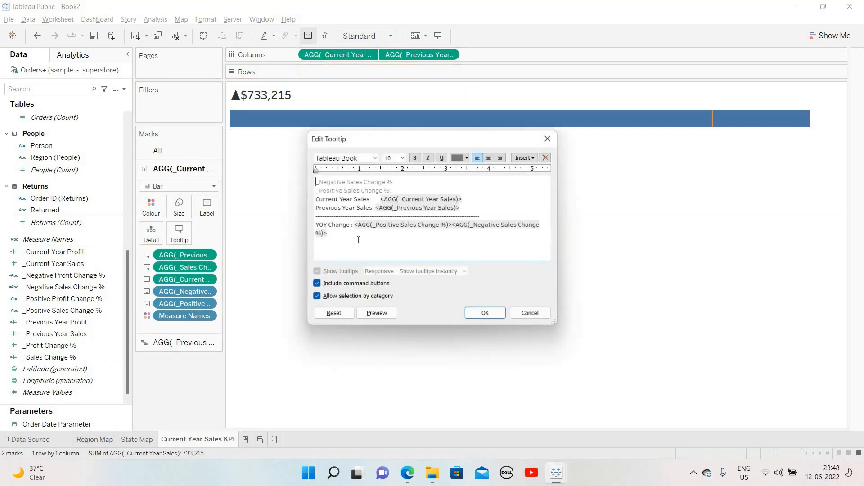
left_click(528, 158)
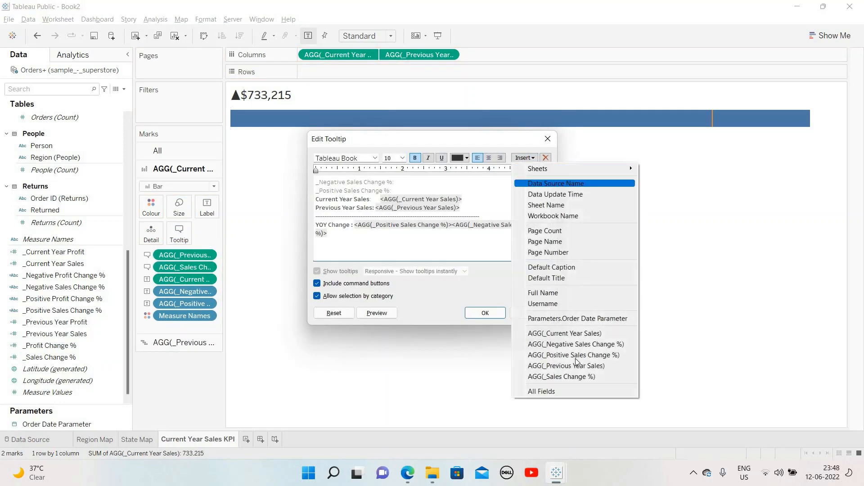
key("Return")
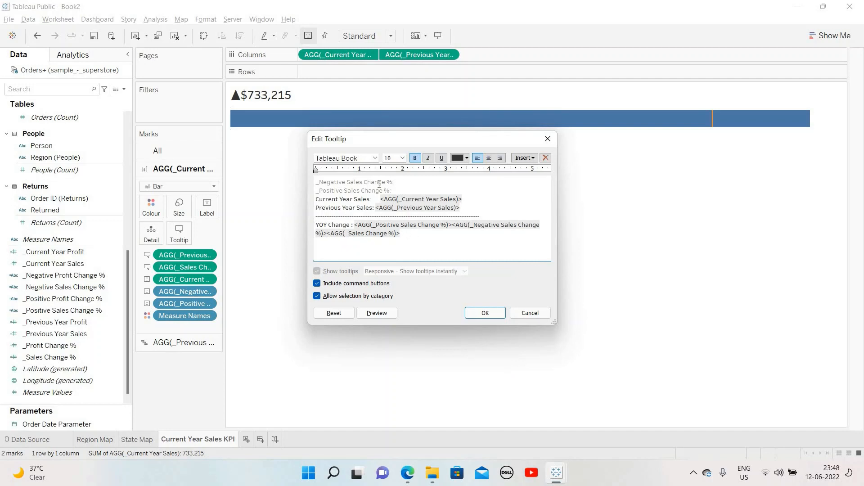
Delete the two leftover Sales Change % labels and colour the _Negative Sales Change % field red in the tooltip.
left_click_drag(401, 191, 303, 173)
key("Delete")
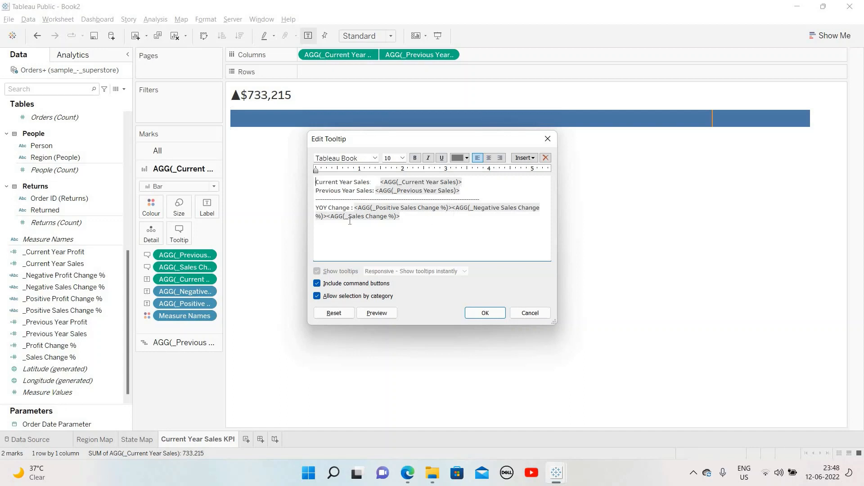
left_click_drag(452, 208, 327, 217)
left_click(466, 158)
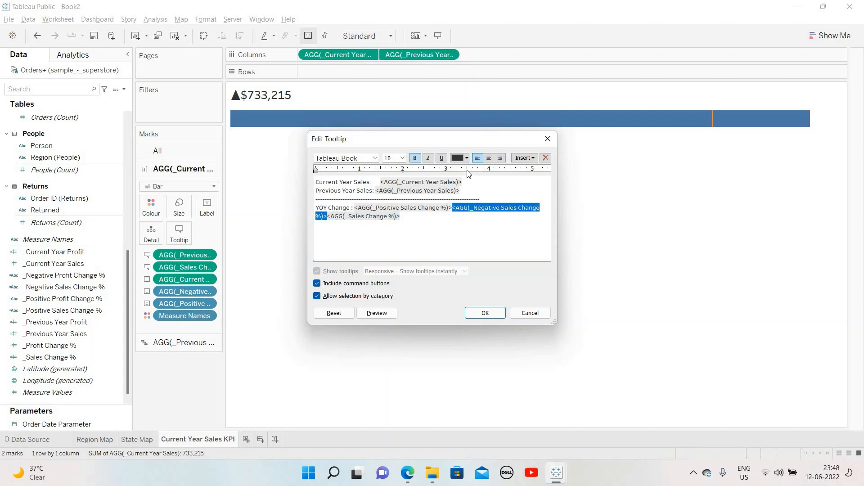
left_click(481, 197)
left_click(407, 220)
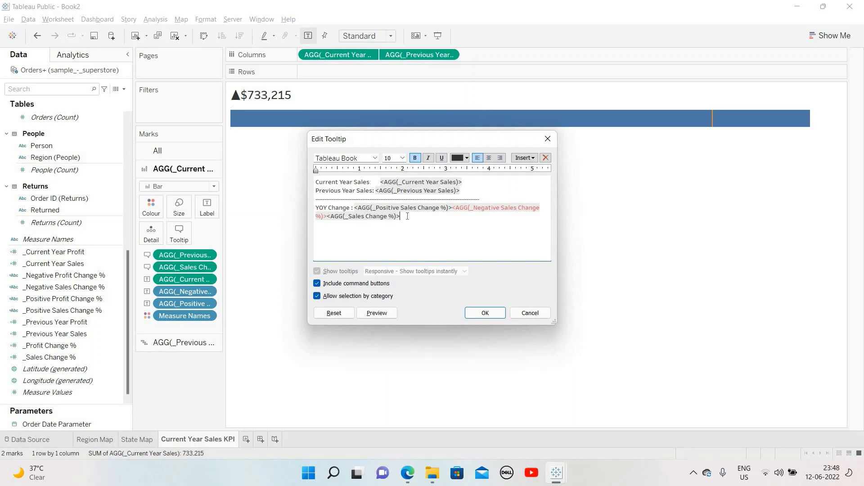
left_click(485, 312)
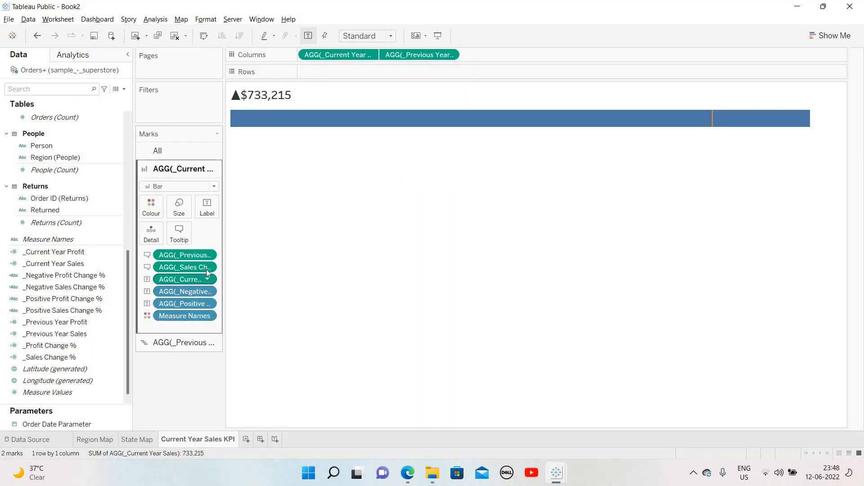
Format the axis numbers of the _Sales Change % tooltip field as a percentage with one decimal place.
right_click(160, 277)
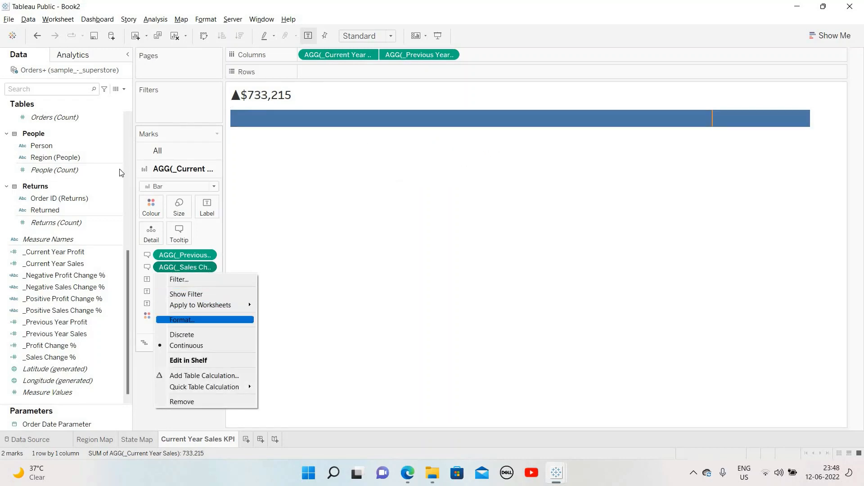
left_click(181, 320)
left_click(86, 189)
left_click(75, 250)
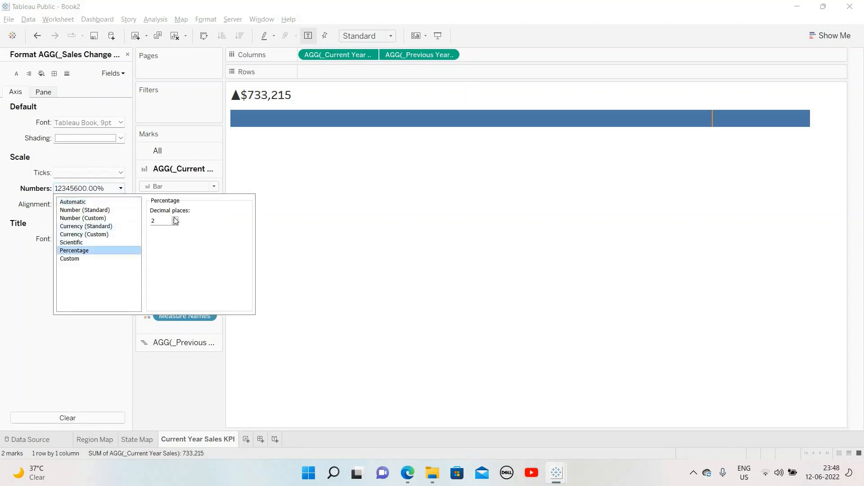
left_click(175, 223)
left_click(328, 135)
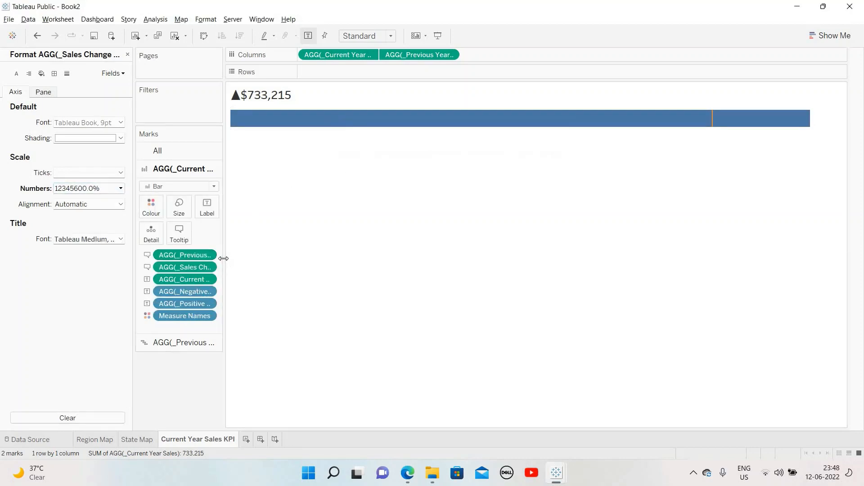
Widen the Marks card and format the pane numbers of _Sales Change % as a percentage with one decimal place.
left_click_drag(223, 256, 289, 257)
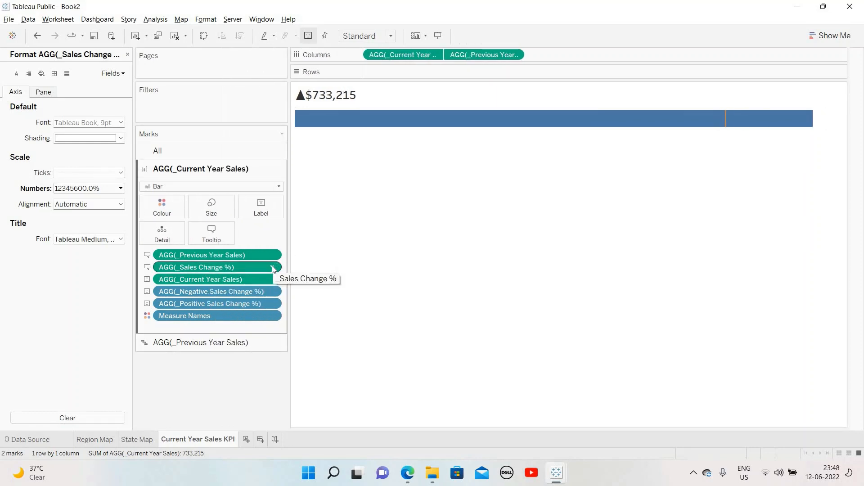
left_click(273, 268)
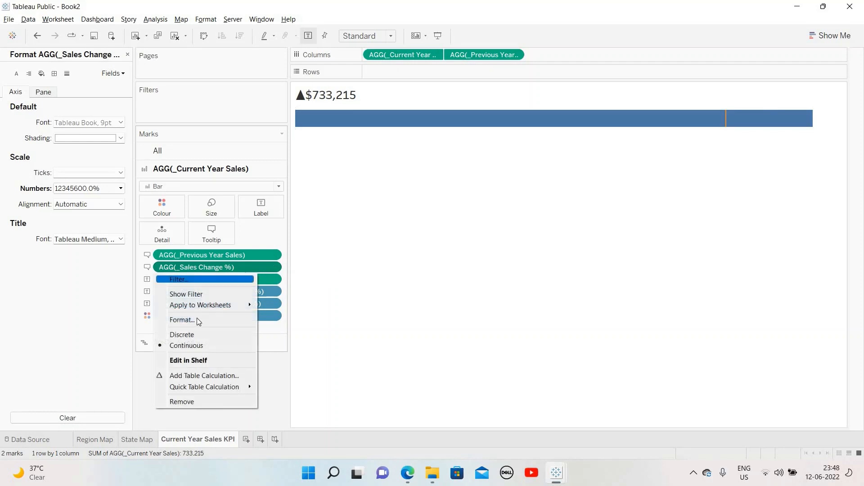
left_click(196, 321)
left_click(52, 92)
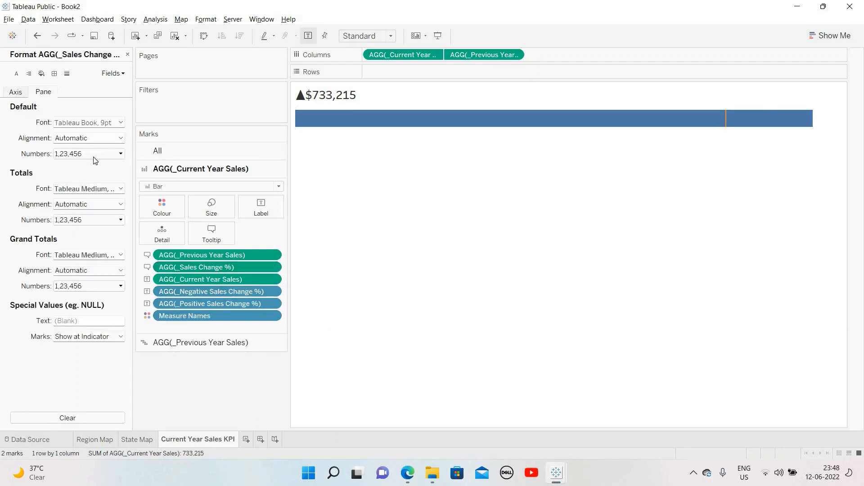
left_click(96, 154)
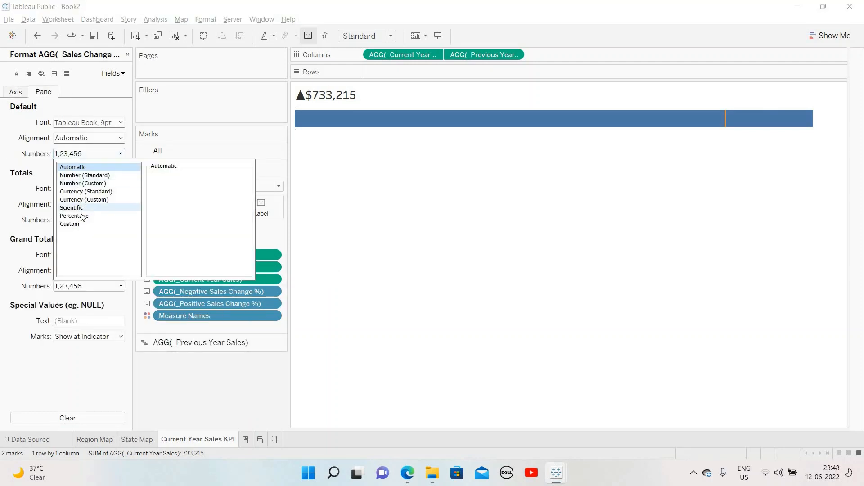
left_click(74, 216)
left_click(175, 189)
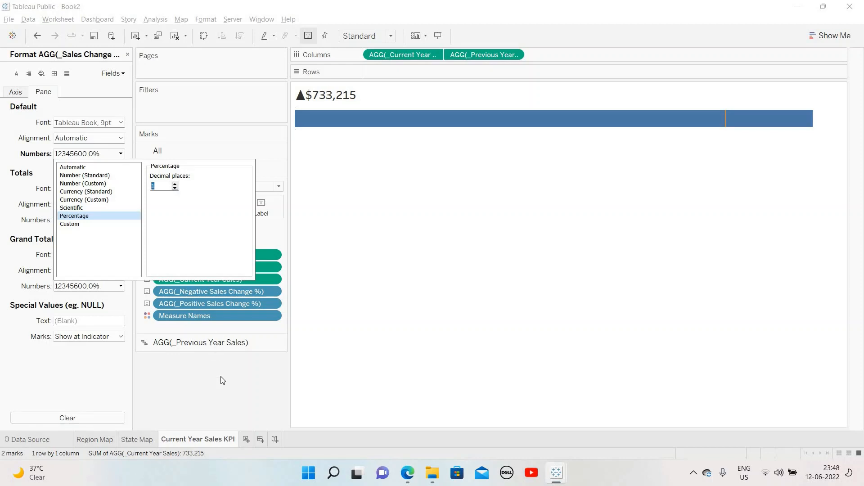
left_click(446, 100)
mouse_move(444, 123)
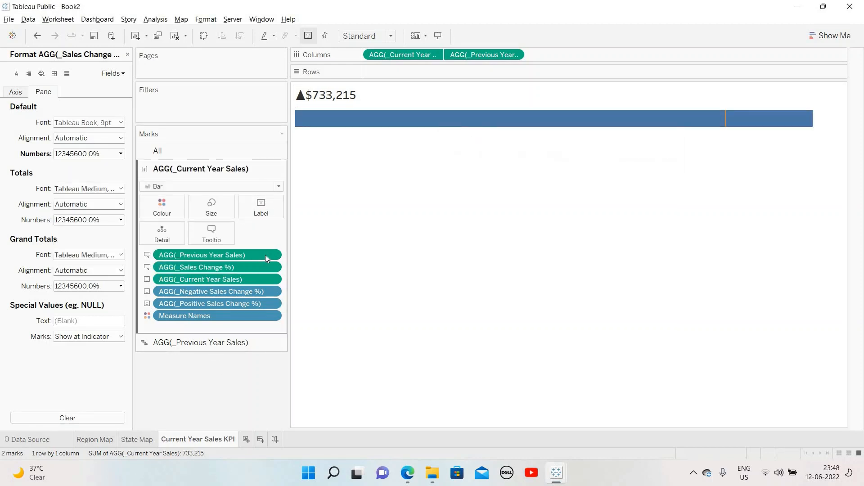
Format the pane numbers of the _Previous Year Sales tooltip field as custom currency with 0 decimal places and a $ prefix.
right_click(156, 258)
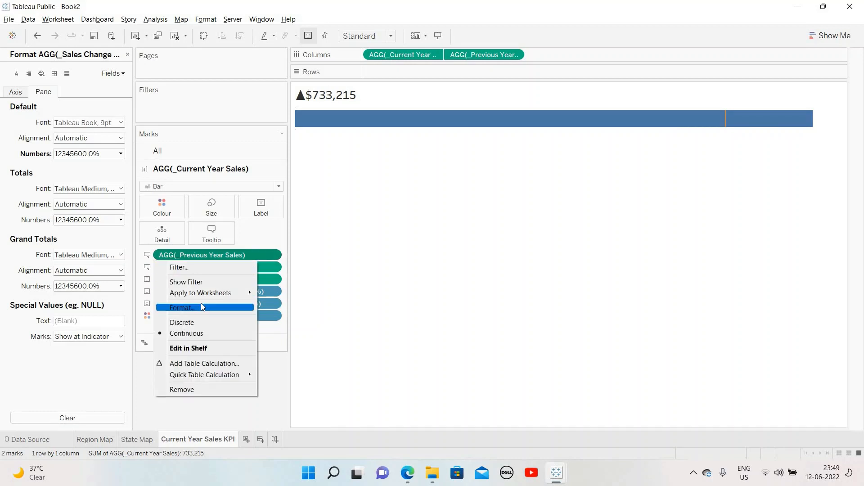
left_click(202, 308)
left_click(120, 154)
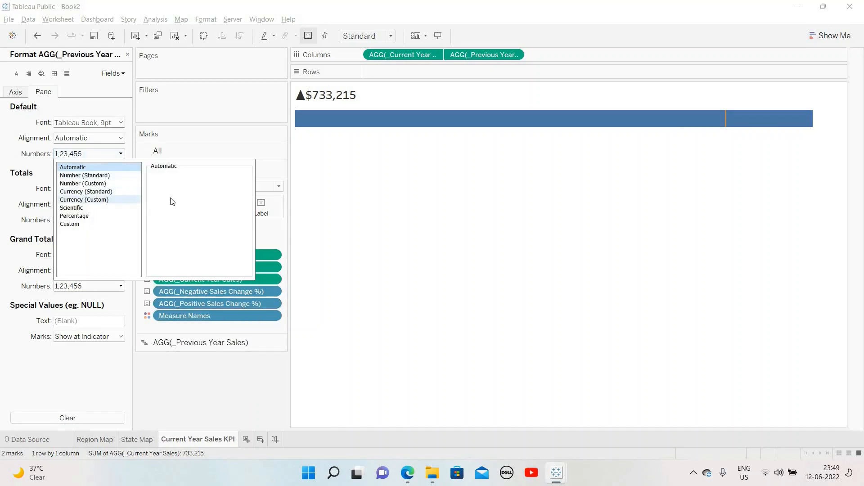
left_click(84, 199)
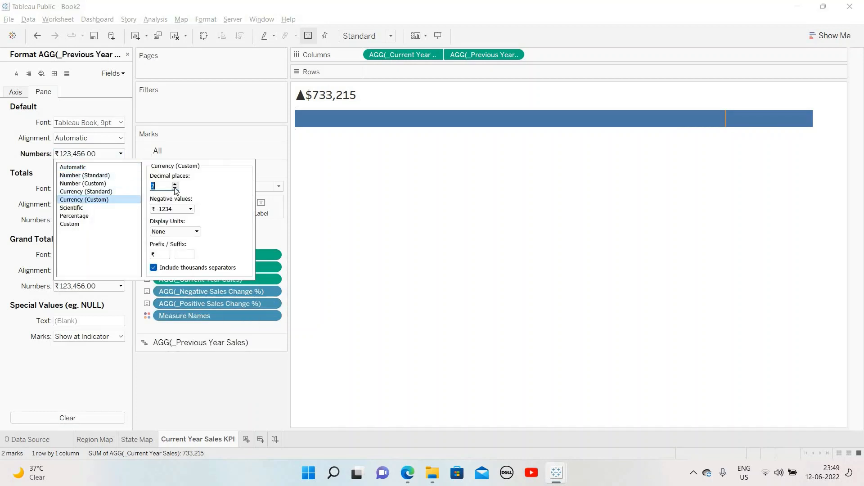
left_click(159, 256)
key("BackSpace")
type("$")
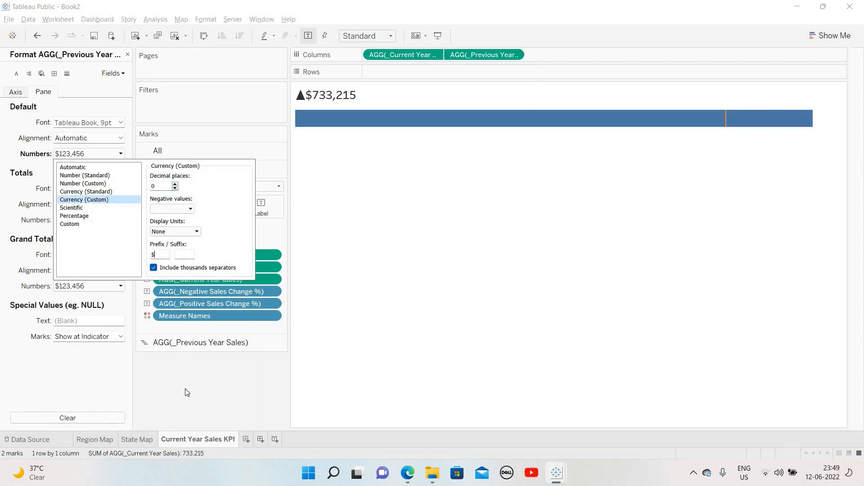
left_click(415, 81)
mouse_move(417, 124)
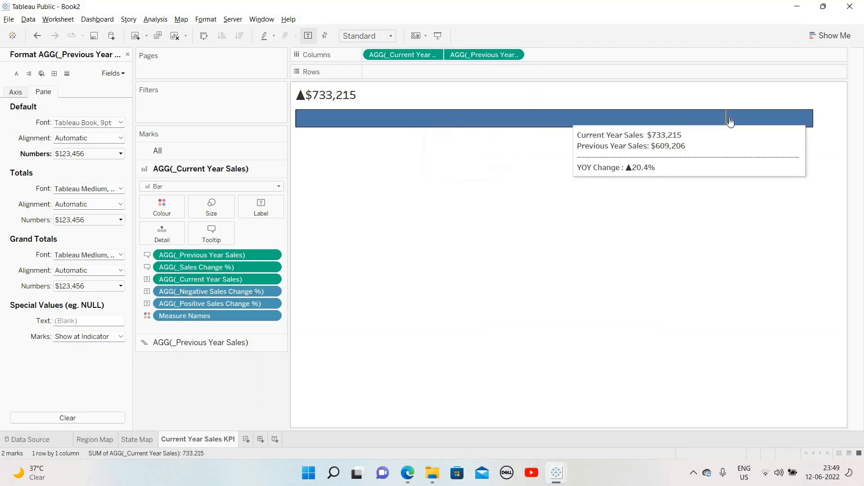
left_click(127, 54)
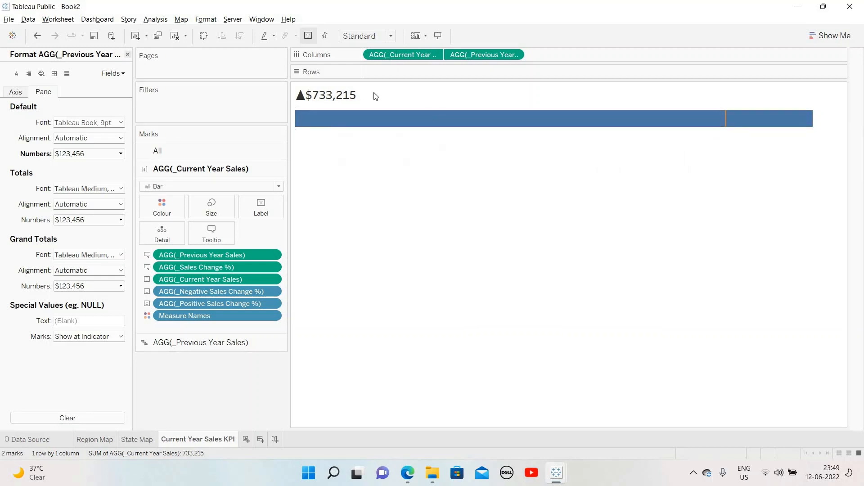
Append the word "Sales" in size 12 after the _Current Year Sales field in the sheet title.
right_click(370, 96)
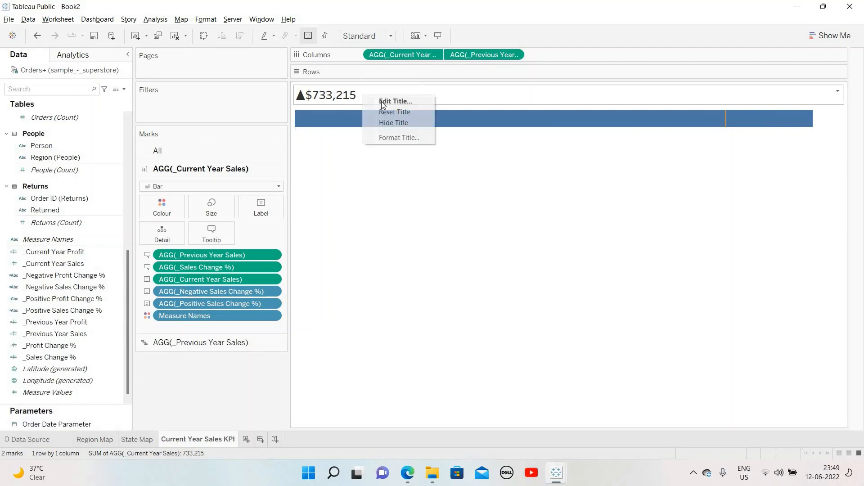
left_click(383, 101)
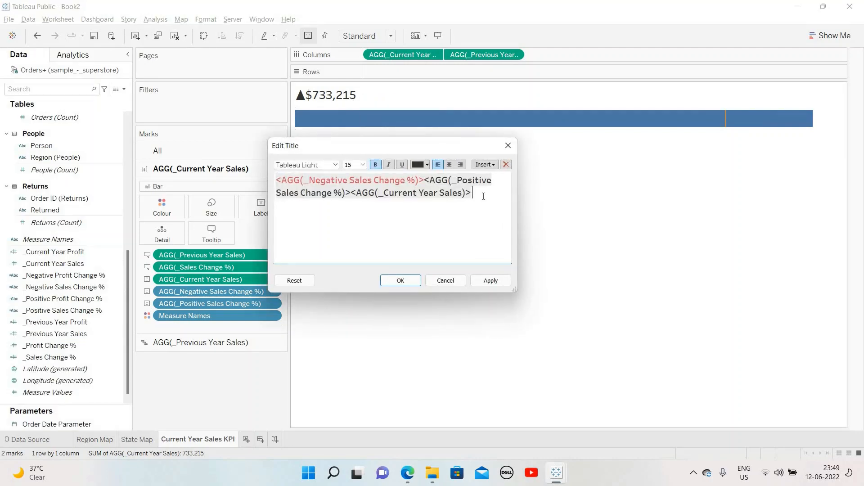
type("Sales")
left_click_drag(483, 196, 473, 196)
left_click(363, 165)
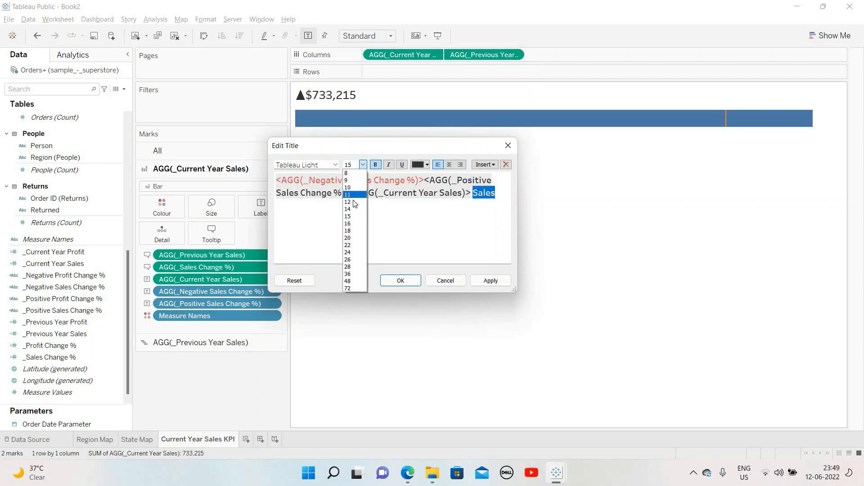
left_click(352, 201)
left_click(478, 281)
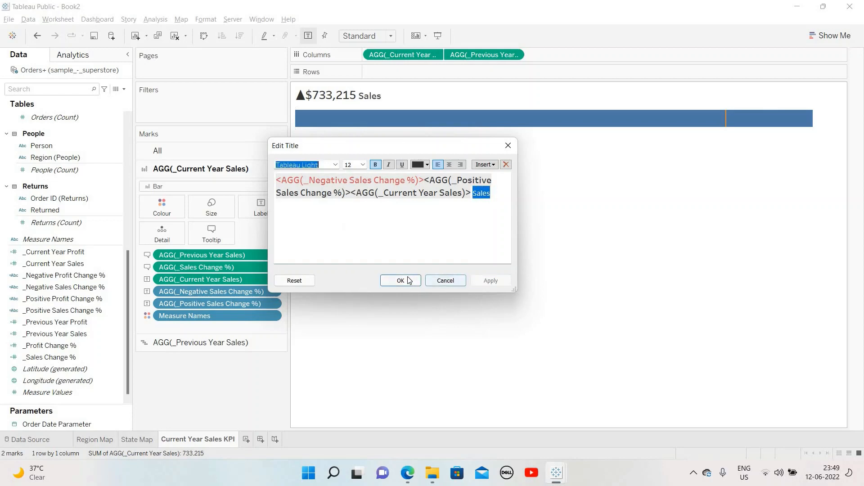
left_click(401, 280)
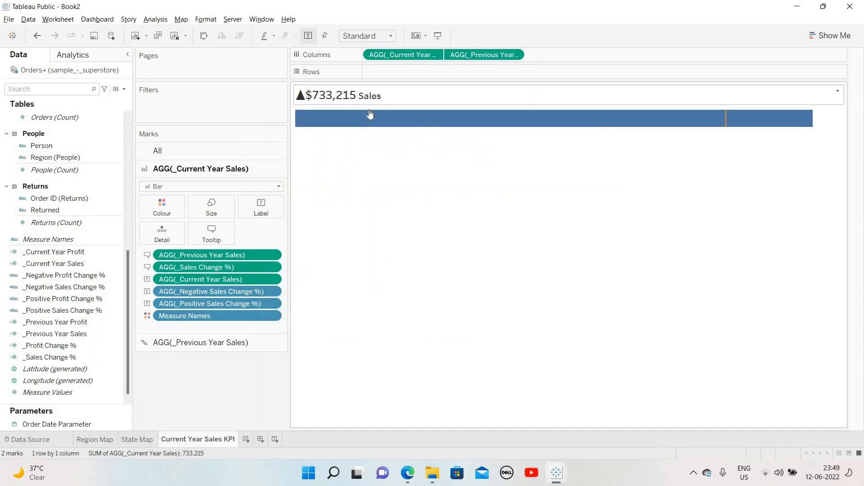
mouse_move(375, 119)
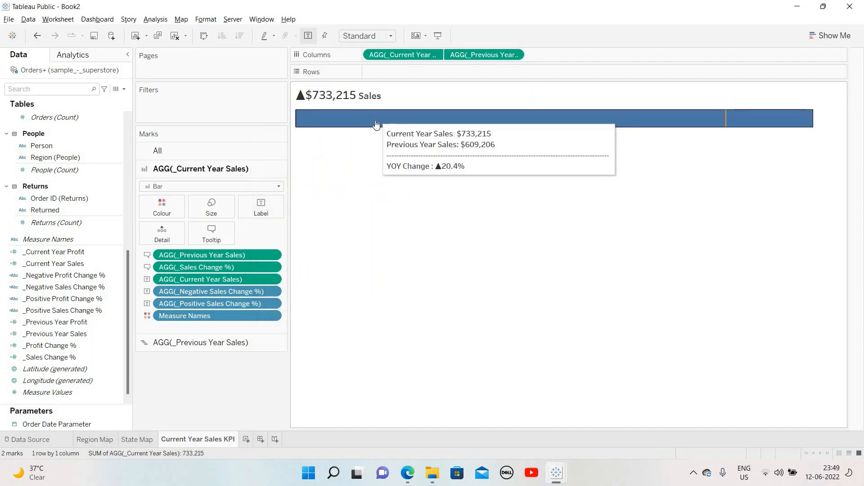
right_click(207, 442)
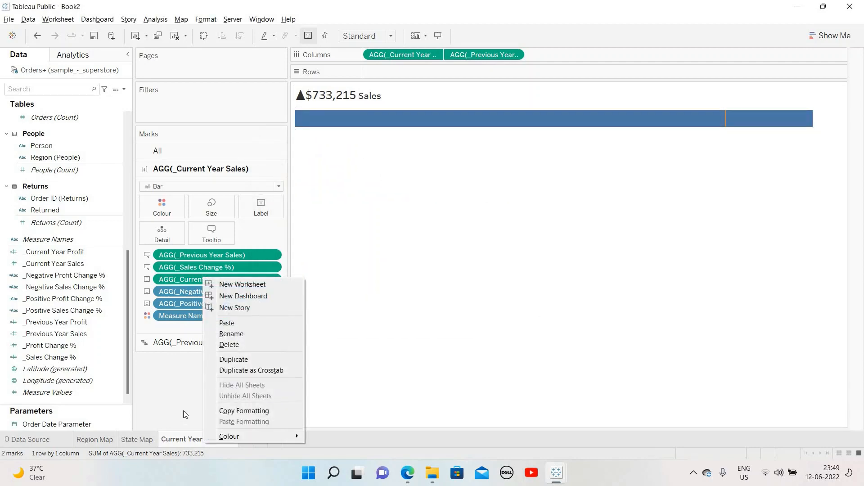
left_click(422, 272)
key("alt+Tab")
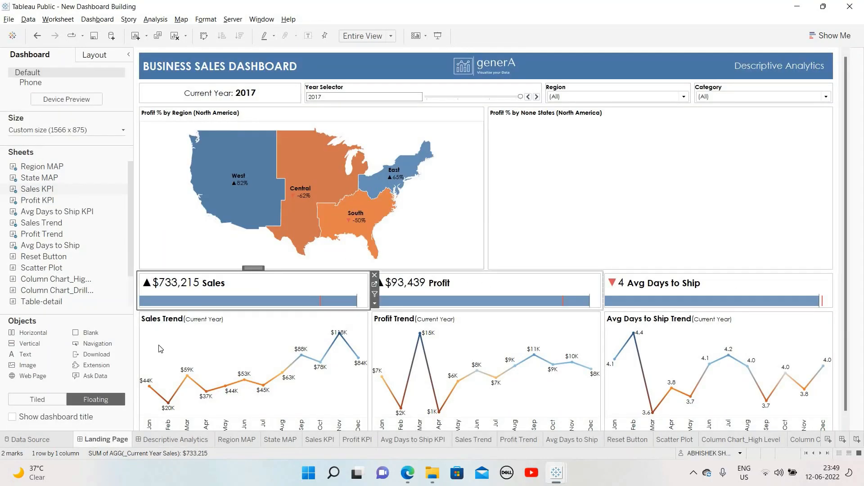
key("alt+Tab")
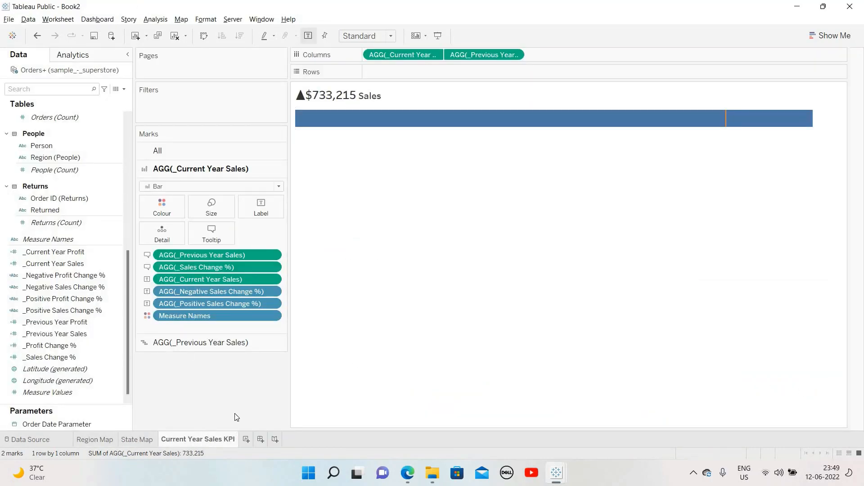
Duplicate the Current Year Sales KPI sheet and rename the copy as Current Year Profit KPI.
right_click(198, 439)
left_click(243, 352)
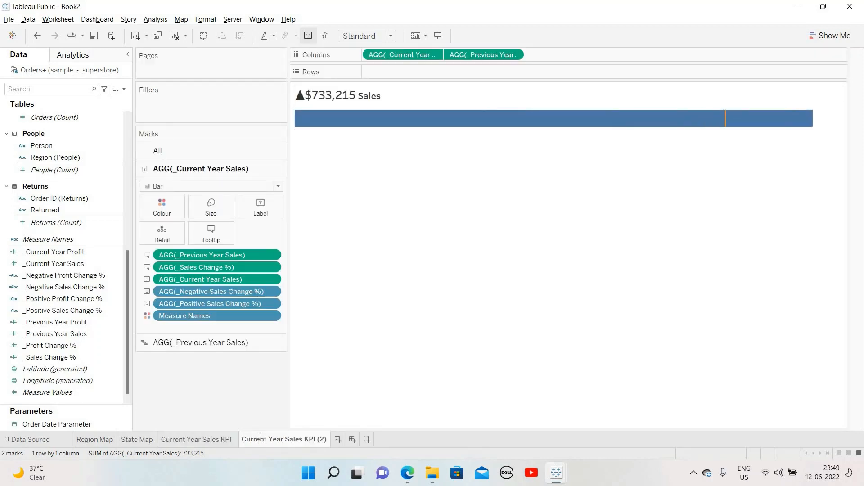
double_click(259, 439)
key("End")
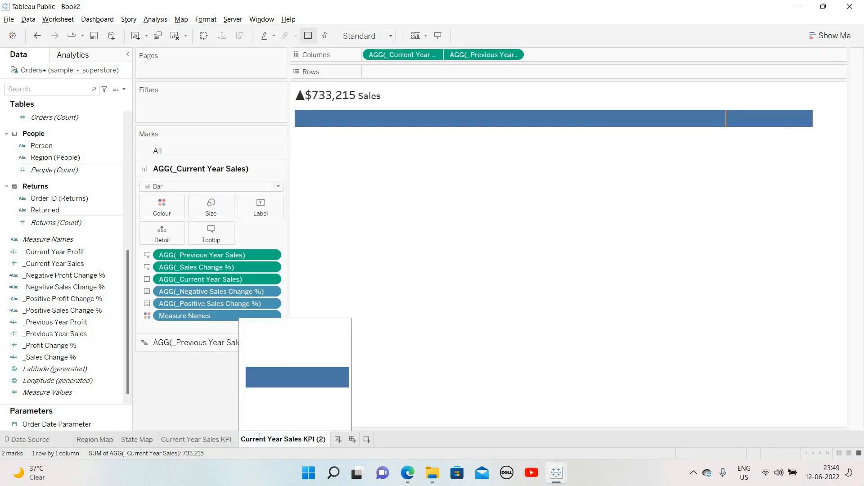
key("BackSpace")
key("BackSpace")
key("shift+Left")
key("shift+Left")
type("Profit")
key("Return")
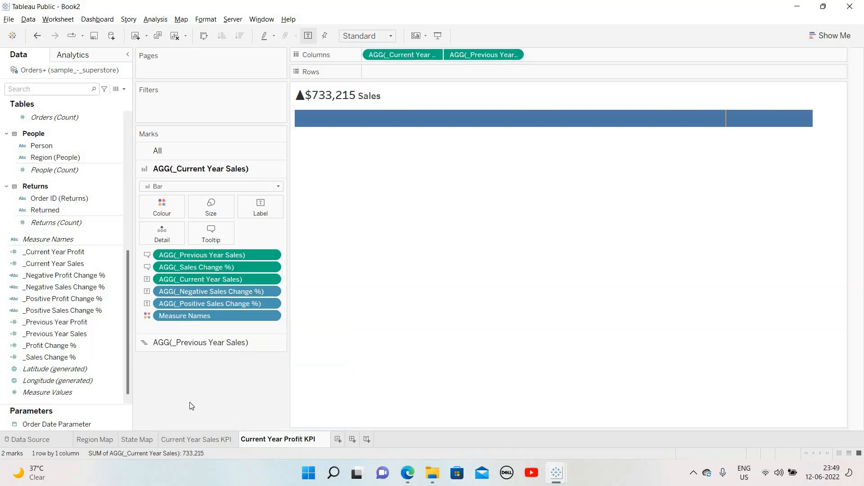
Replace the _Sales Change % tooltip field on the current year bar's marks with _Profit Change %.
left_click(104, 275)
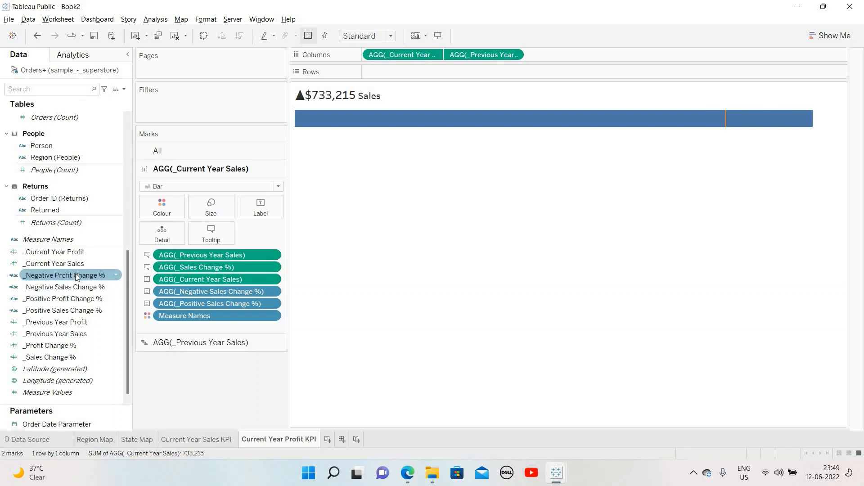
left_click(66, 310)
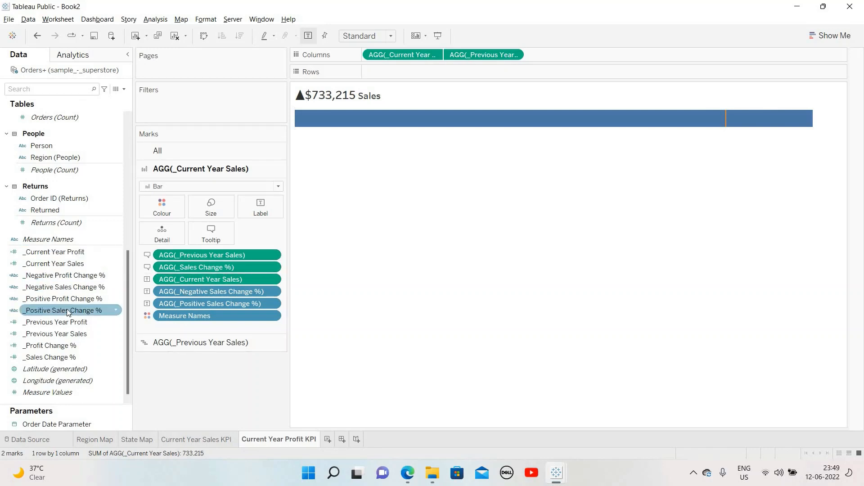
left_click(63, 314)
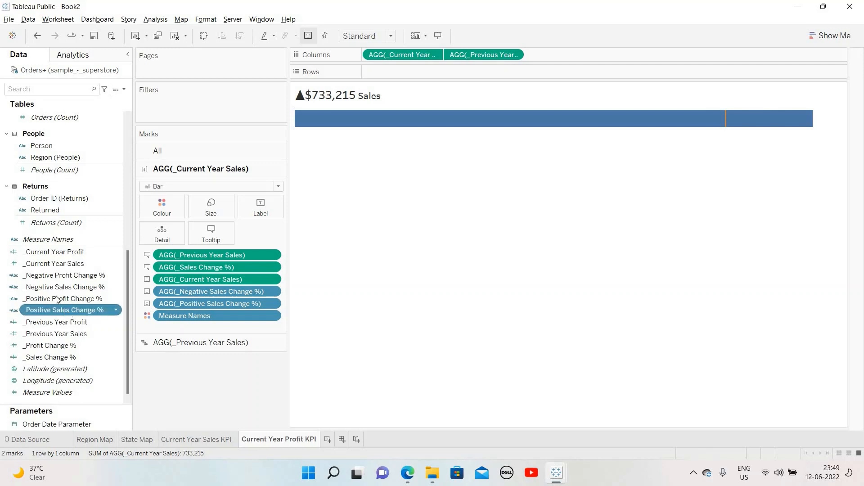
left_click(61, 348)
left_click_drag(136, 306, 197, 268)
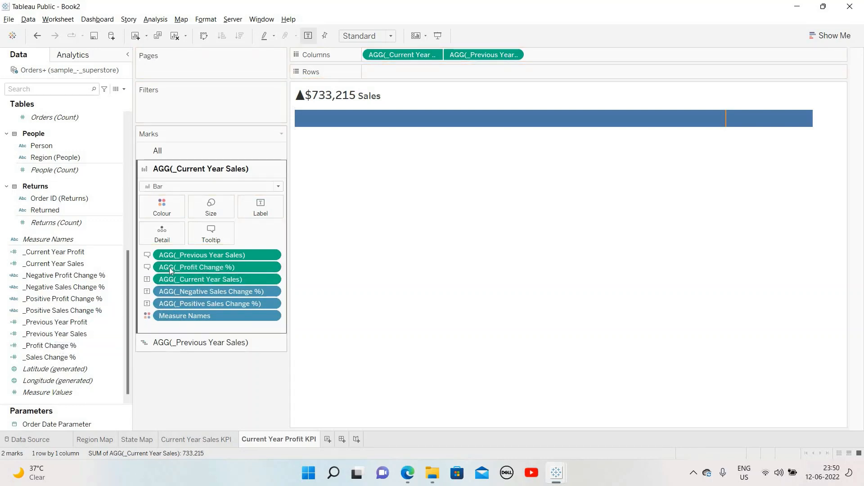
Replace _Previous Year Sales with _Previous Year Profit in the tooltip and _Current Year Sales with _Current Year Profit in the label.
left_click_drag(110, 323, 230, 258)
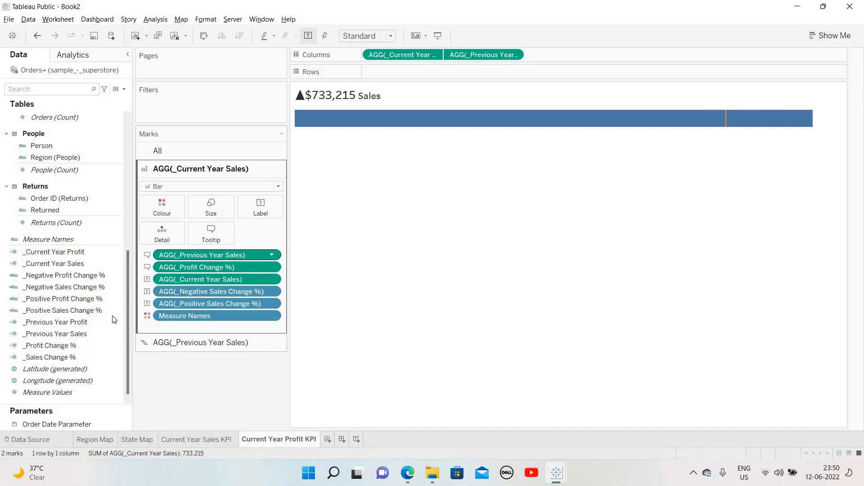
left_click(63, 324)
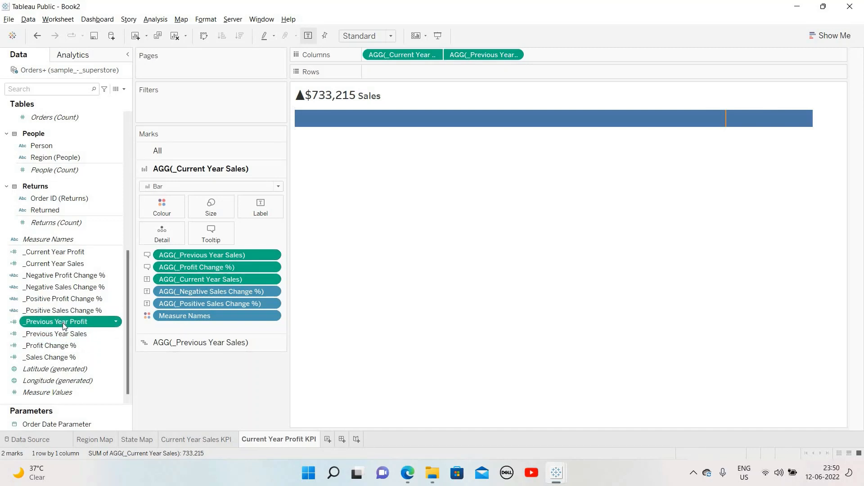
left_click_drag(195, 263, 201, 255)
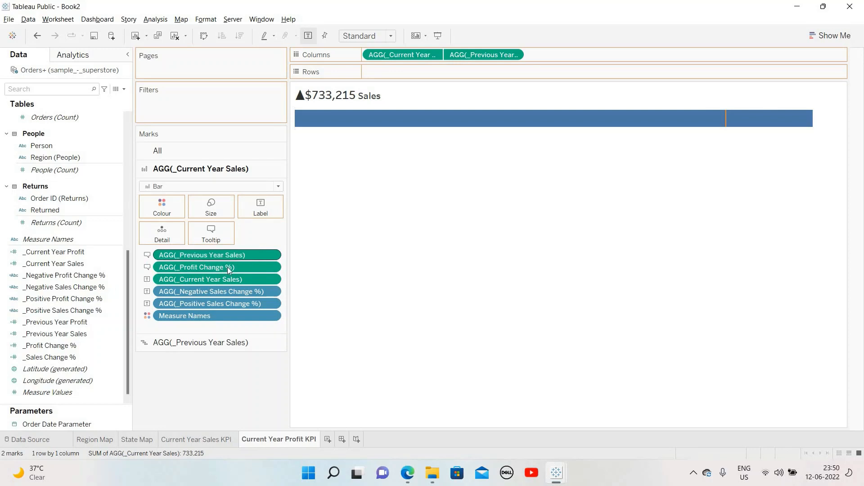
left_click(59, 253)
mouse_move(55, 255)
left_mouse_down()
mouse_move(149, 256)
mouse_move(192, 286)
mouse_move(202, 282)
left_mouse_up()
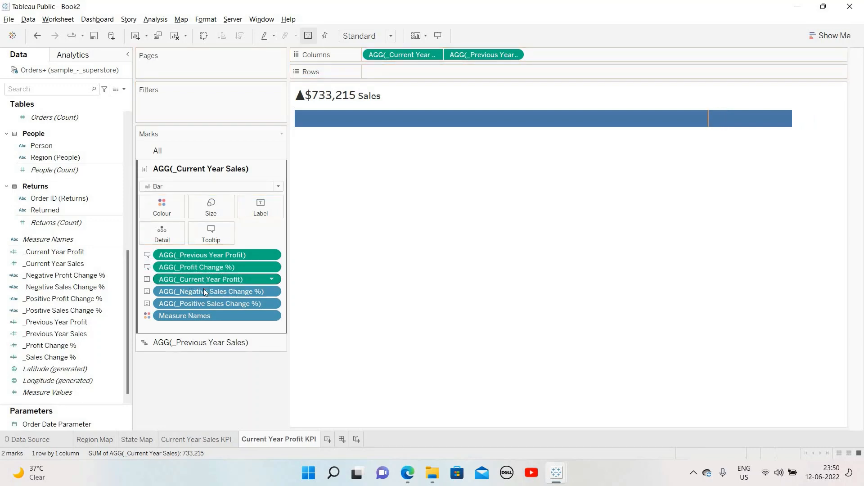
Replace the negative and positive Sales Change % label fields on the current year bar's marks with _Negative Profit Change % and _Positive Profit Change %.
left_click(66, 276)
left_click_drag(91, 276, 210, 290)
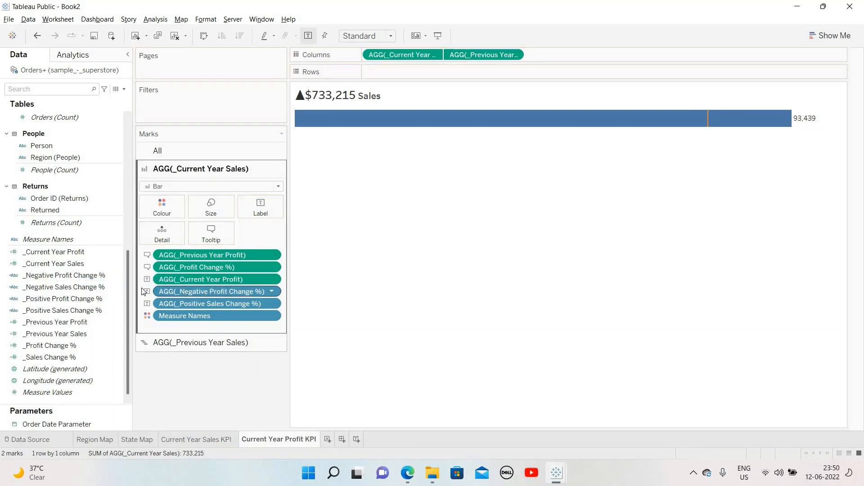
left_click(72, 300)
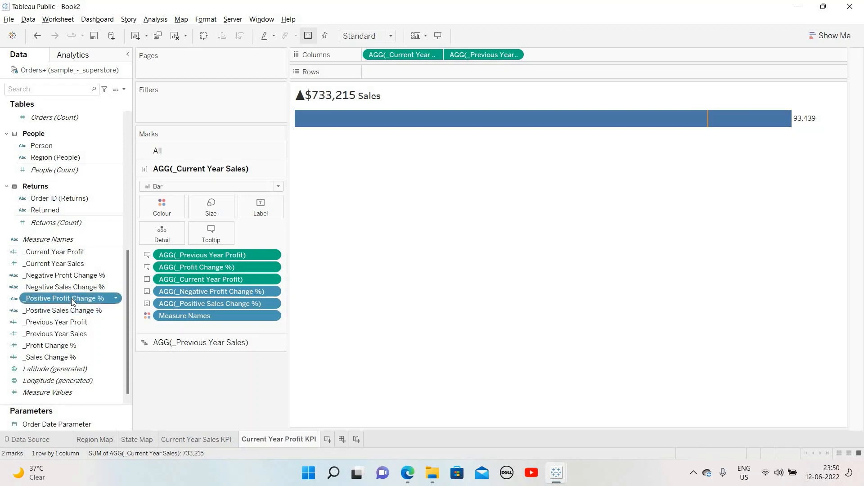
left_click_drag(205, 305, 207, 304)
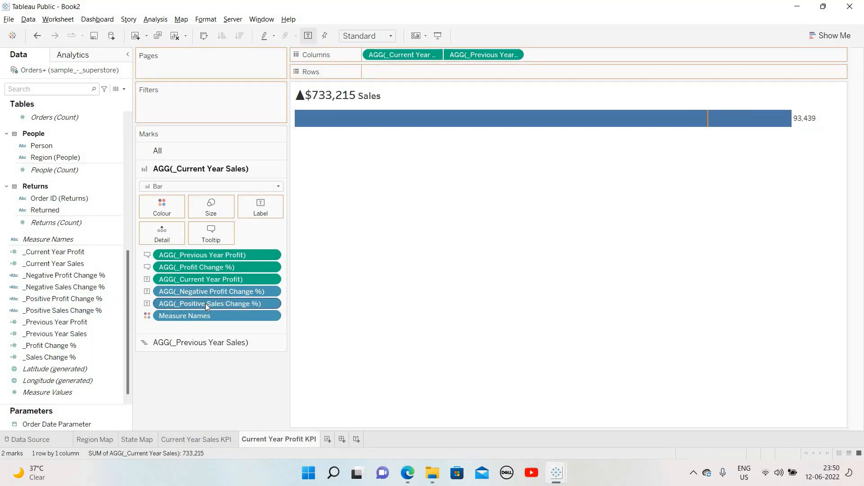
Remove _Current Year Sales, _Negative Sales Change % and _Positive Sales Change % from the previous year Gantt bar's marks.
left_click(188, 343)
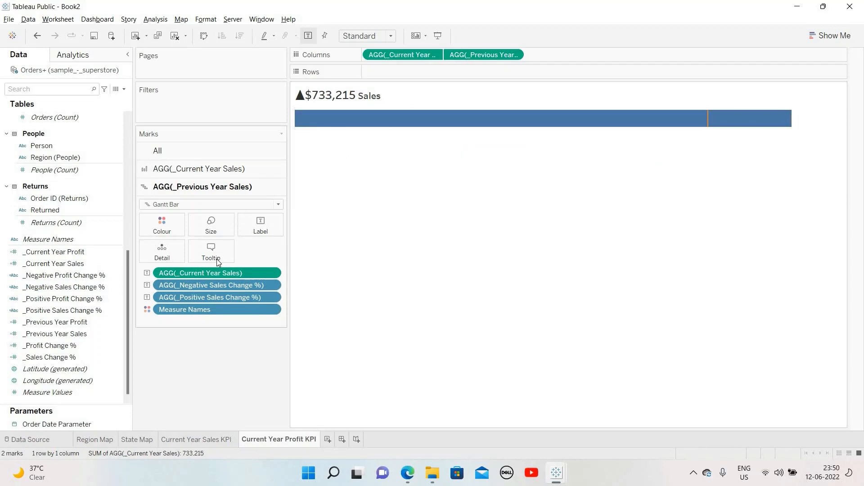
left_click_drag(107, 272, 191, 266)
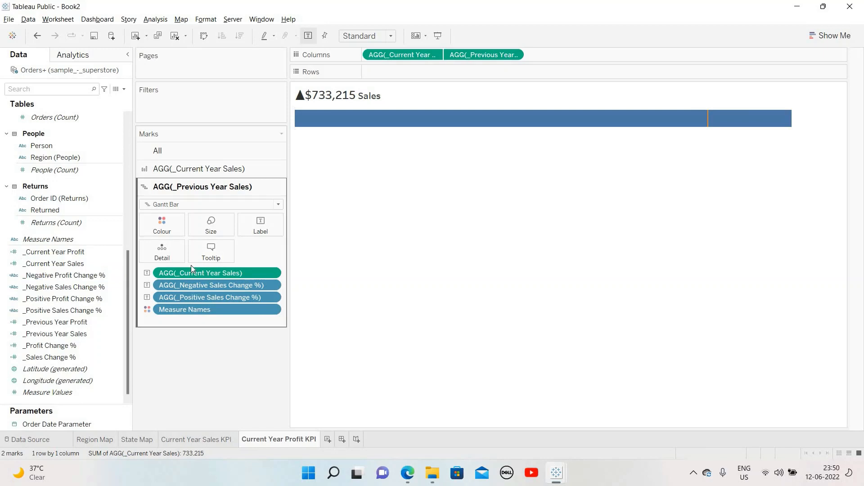
left_click(221, 275, "ctrl")
left_click(220, 286, "ctrl")
left_click(220, 295, "ctrl")
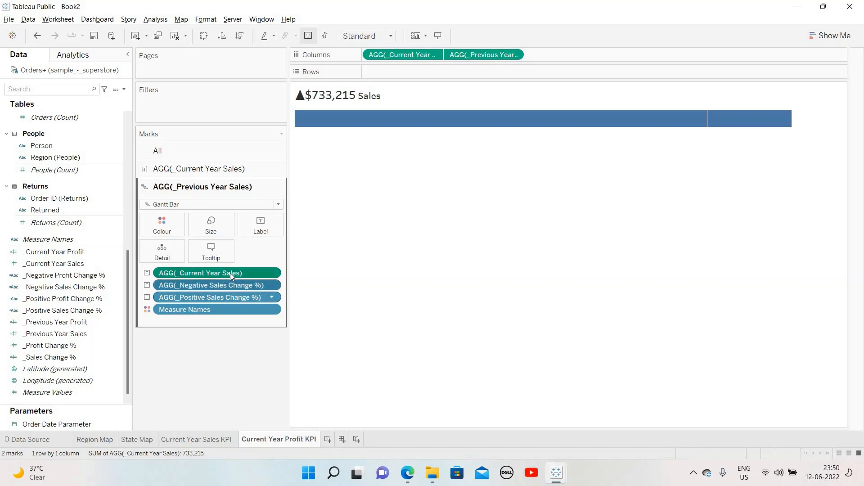
left_click_drag(231, 274, 233, 353)
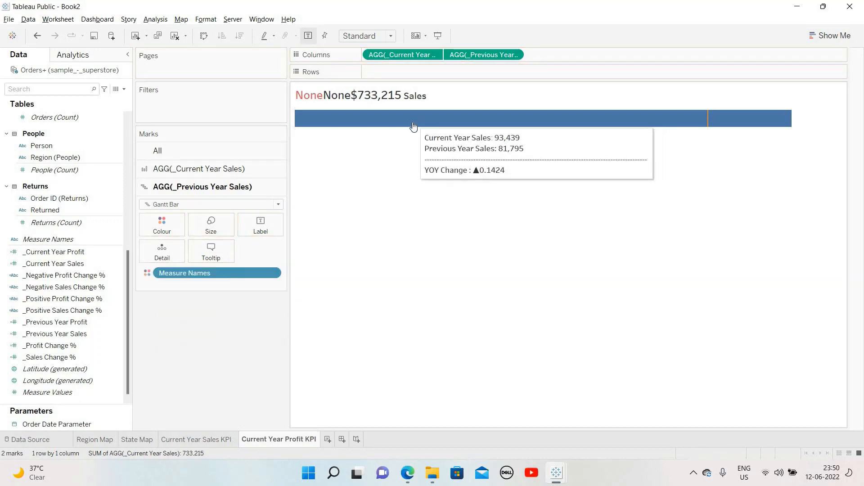
Undo the removal of the three sales fields and the preceding _Positive Profit Change % replacement.
left_click(239, 171)
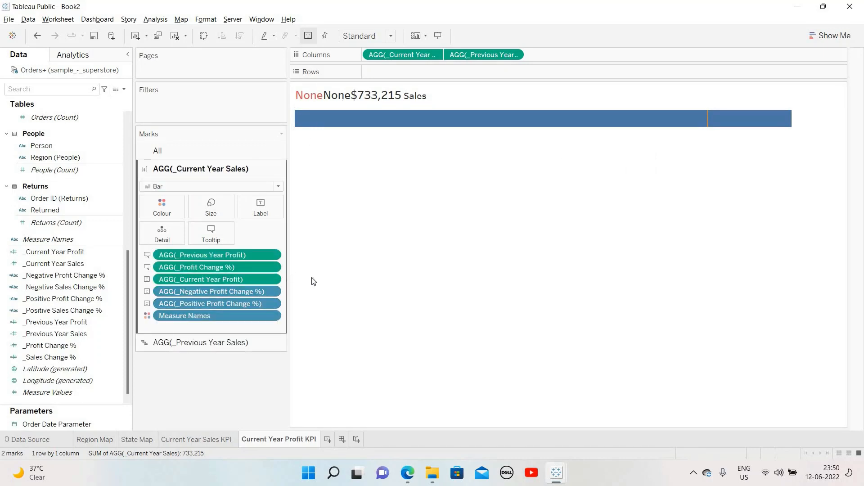
key("ctrl+z")
key("ctrl+z")
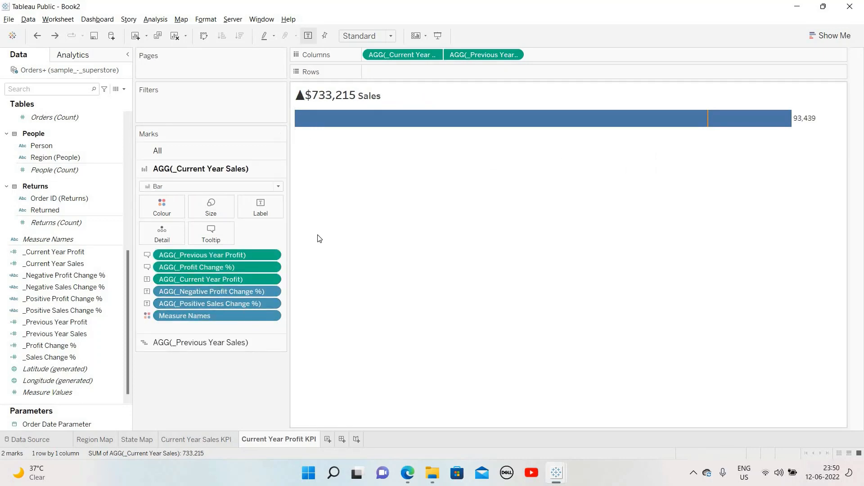
Replace the negative and positive Sales Change % fields on the previous year Gantt bar's marks with _Negative Profit Change % and _Positive Profit Change %.
left_click(213, 342)
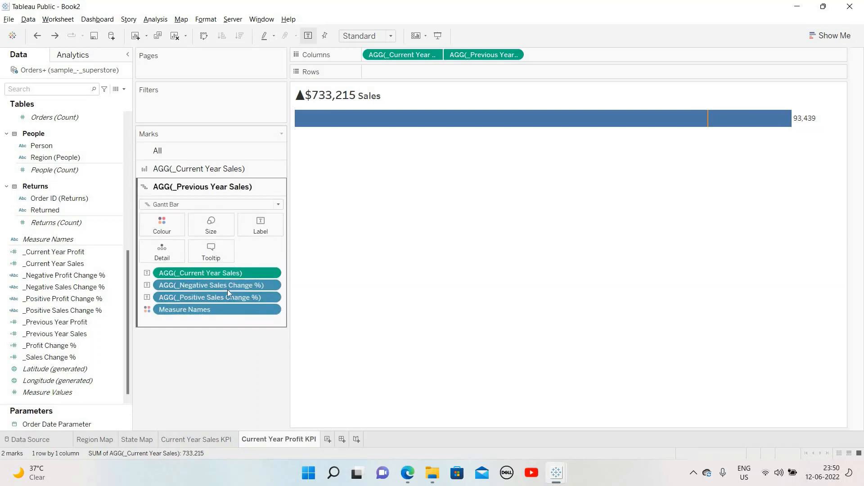
left_click(95, 300)
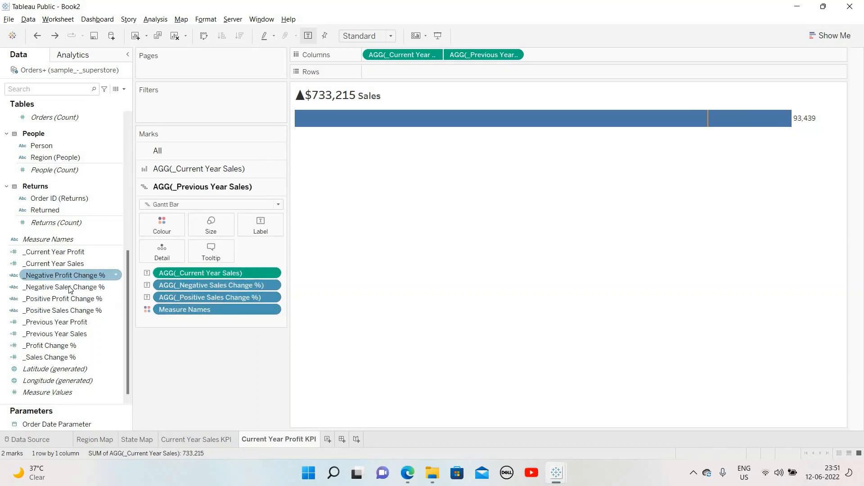
left_click_drag(70, 277, 217, 284)
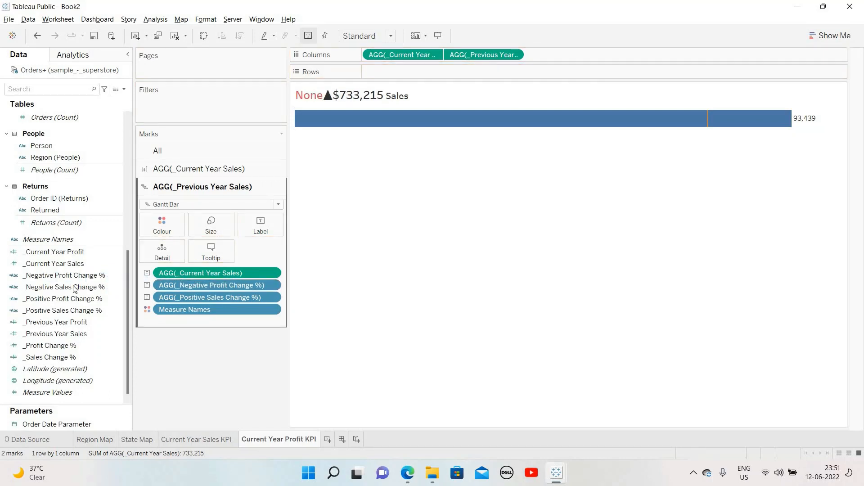
left_click(63, 299)
mouse_move(230, 299)
left_mouse_down()
mouse_move(195, 298)
mouse_move(229, 299)
left_mouse_up()
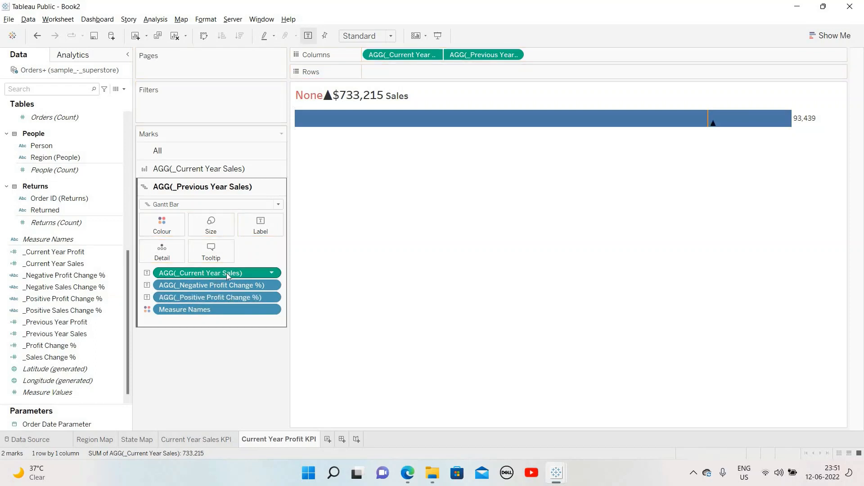
Replace _Current Year Sales with _Current Year Profit in the label of the previous year Gantt bar's marks.
left_click(59, 334)
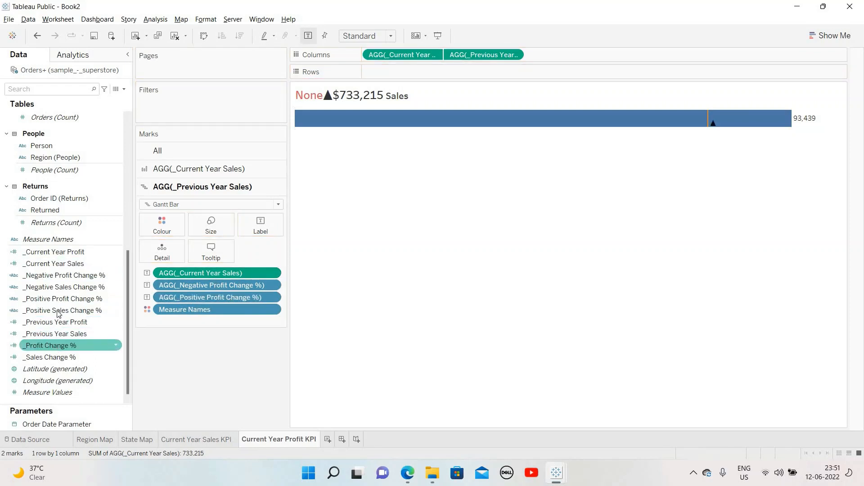
left_click(73, 252)
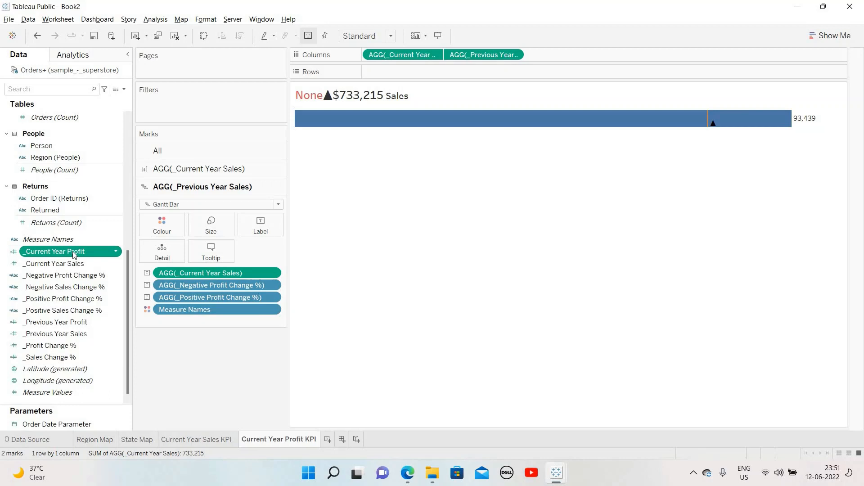
mouse_move(75, 255)
left_mouse_down()
mouse_move(185, 263)
mouse_move(205, 273)
left_mouse_up()
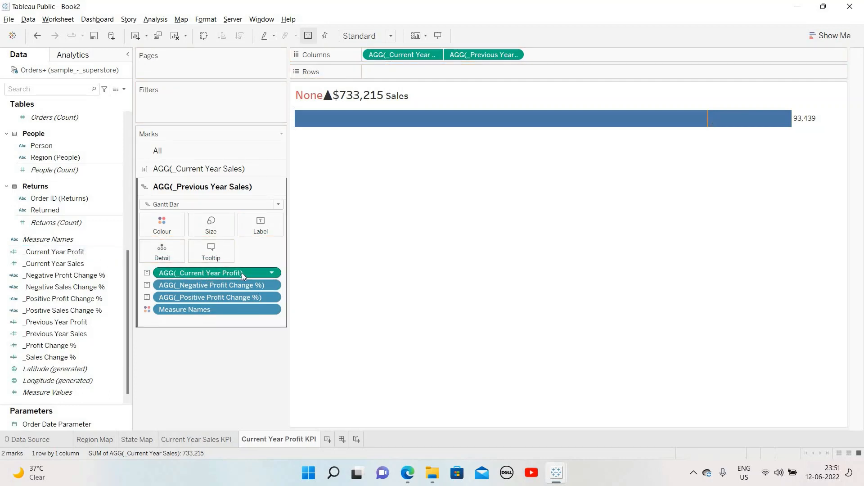
Change the word "Sales" at the end of the sheet title to "Profit" and apply it.
right_click(426, 102)
left_click(433, 108)
left_click(437, 192)
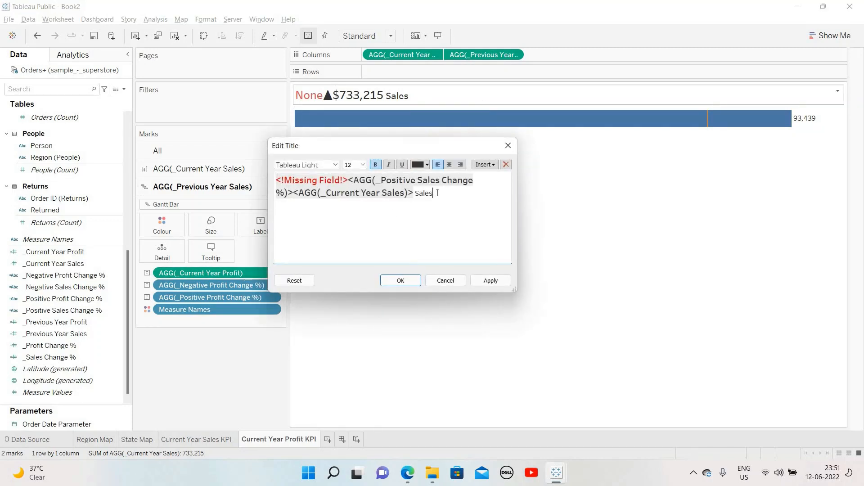
type("Profit")
left_click(491, 282)
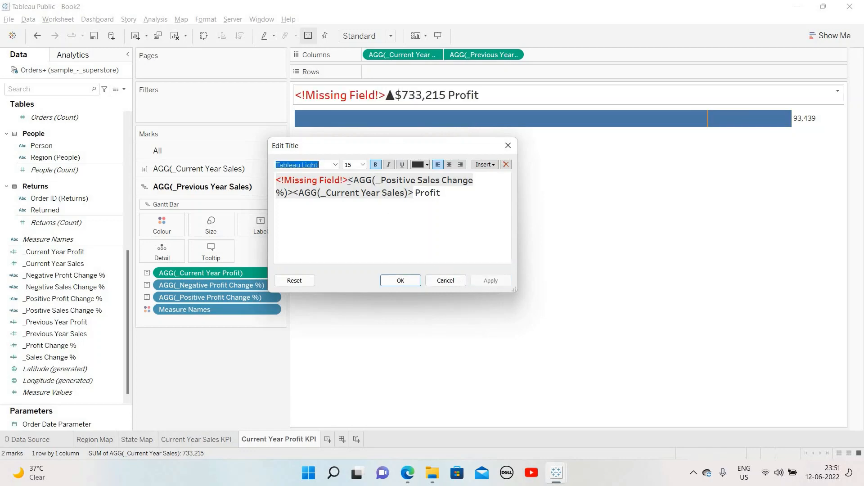
Replace _Positive Sales Change % in the title with _Positive Profit Change % and the missing field with _Negative Profit Change %.
double_click(339, 181)
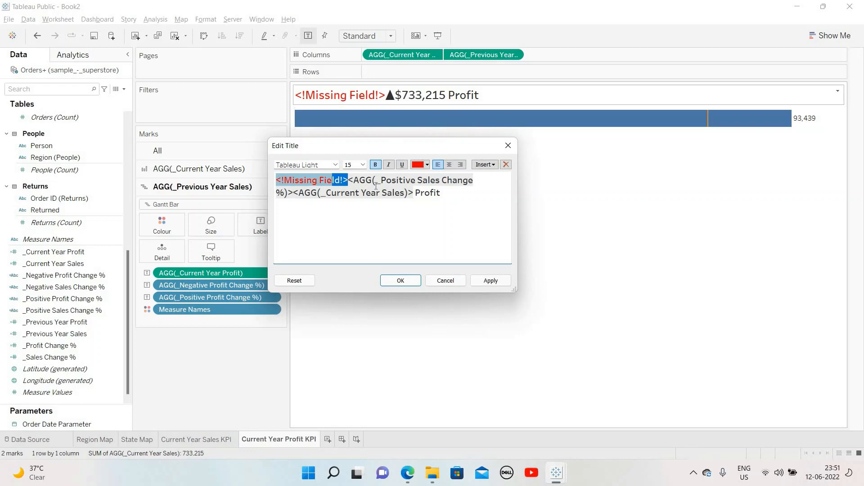
double_click(293, 193)
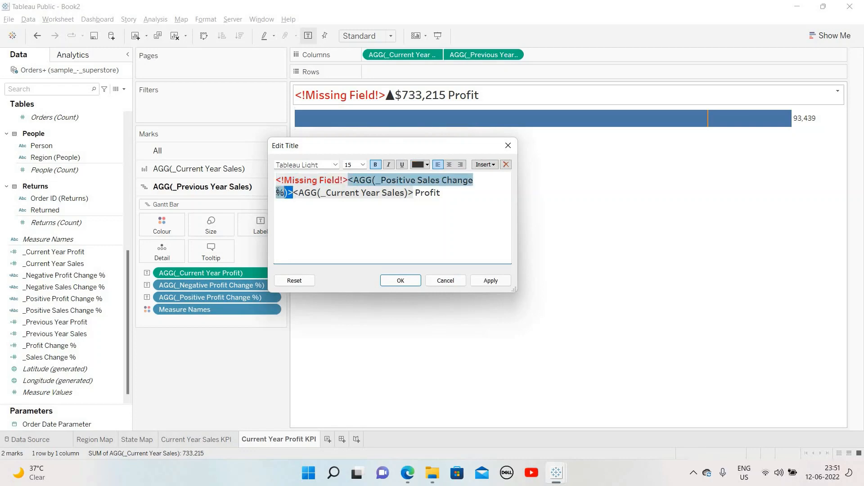
left_click(486, 165)
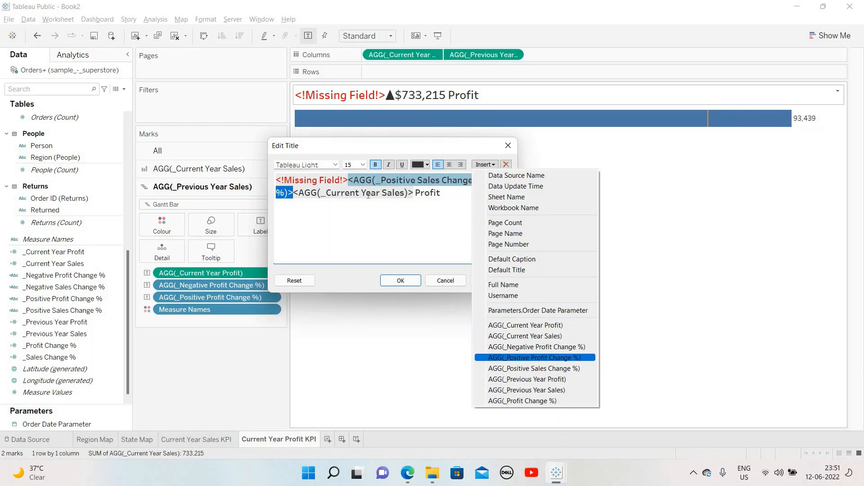
key("Return")
double_click(291, 181)
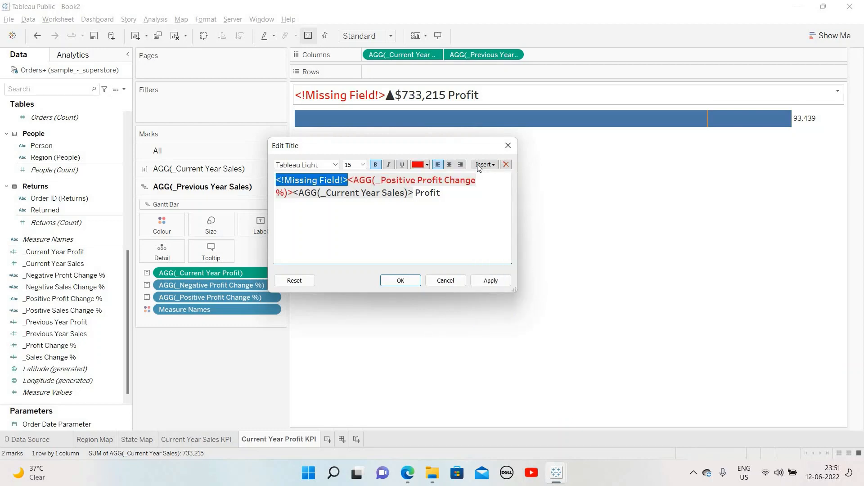
left_click(491, 165)
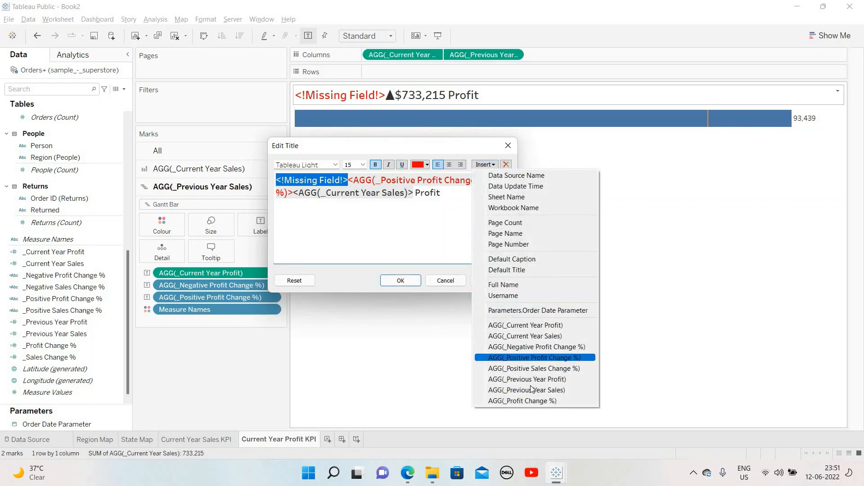
left_click(529, 348)
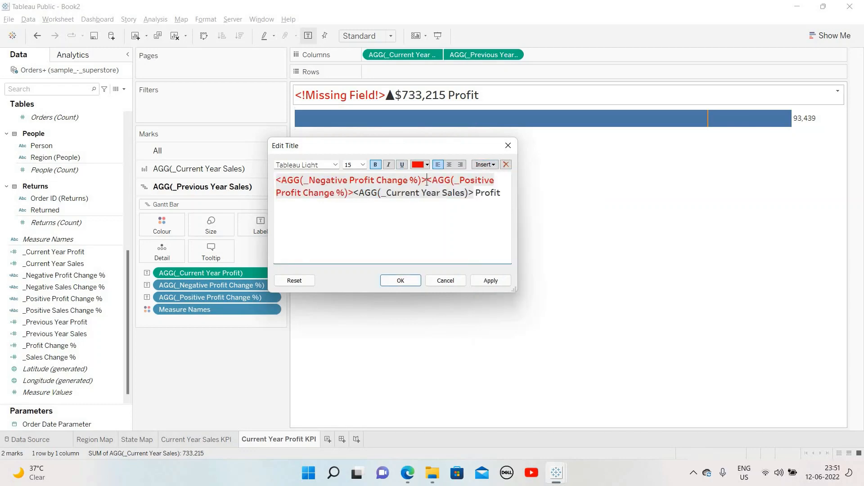
Colour the _Positive Profit Change % field in the title black and accept the title changes.
left_click_drag(427, 181, 352, 193)
left_click(427, 165)
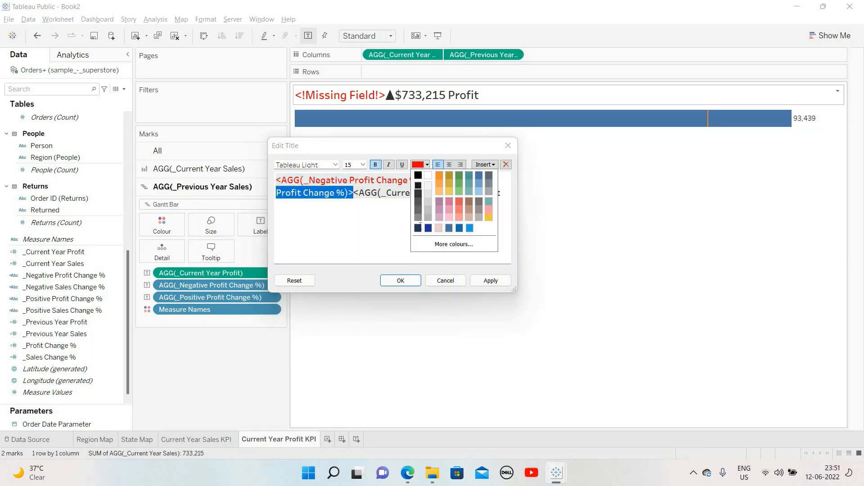
left_click(418, 173)
left_click(490, 281)
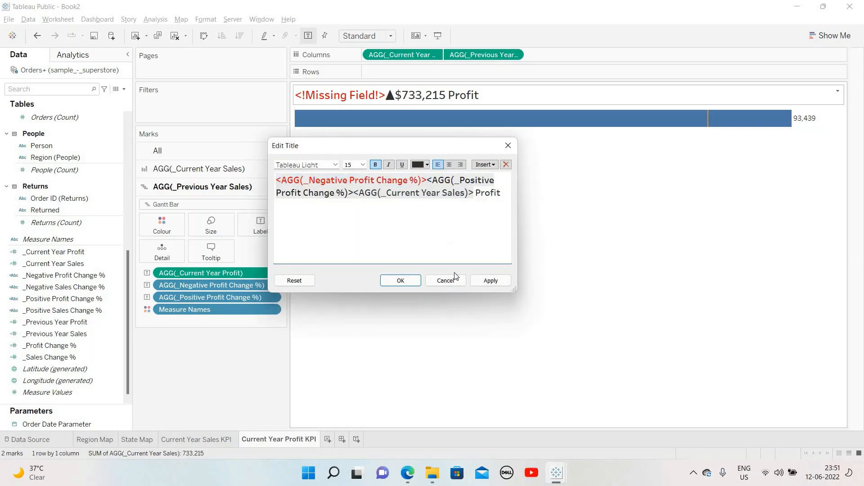
left_click(408, 280)
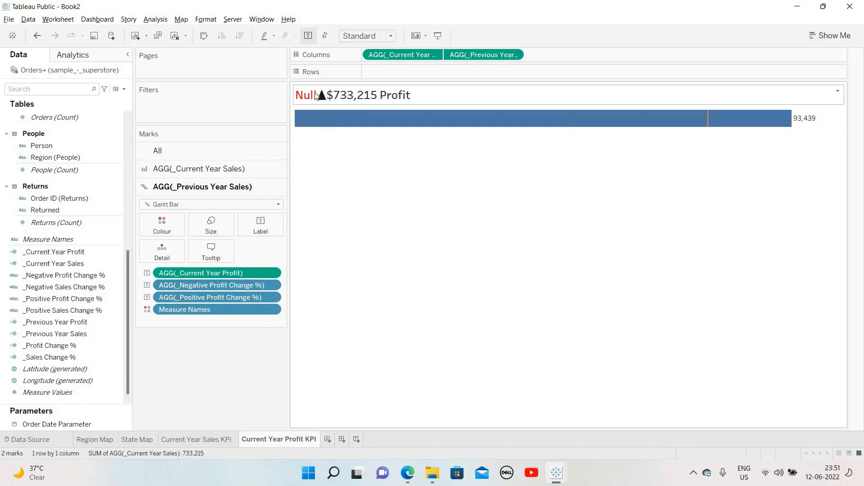
Replace the _Current Year Sales field in the sheet title with _Current Year Profit and accept the change.
right_click(355, 98)
key("Return")
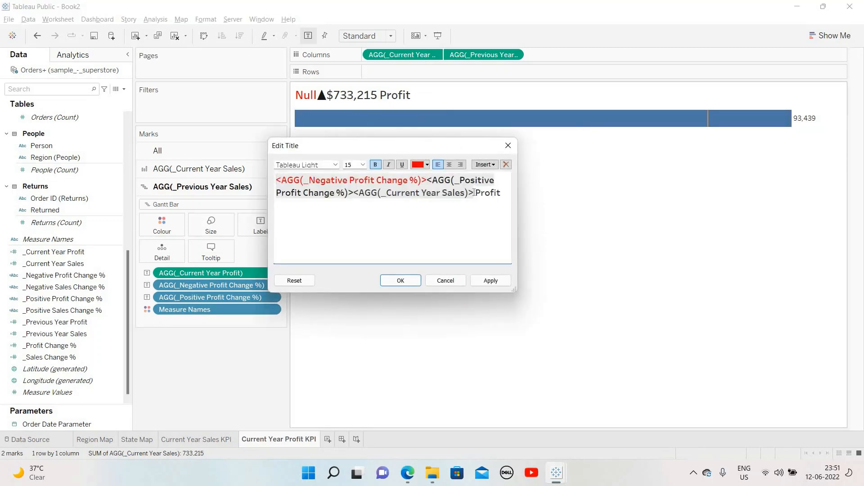
left_click_drag(474, 193, 354, 192)
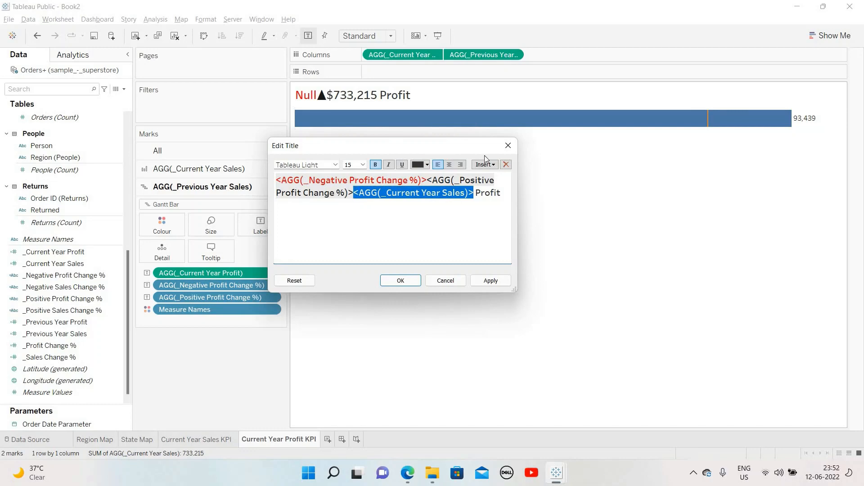
left_click(485, 164)
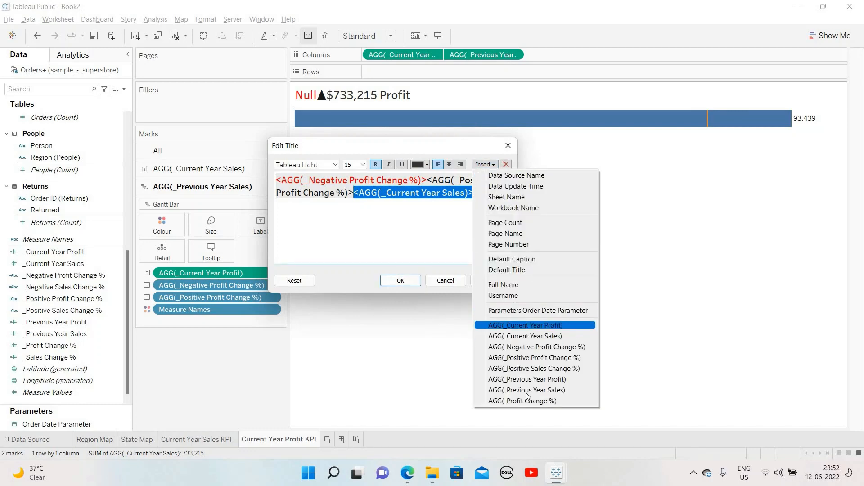
left_click(529, 325)
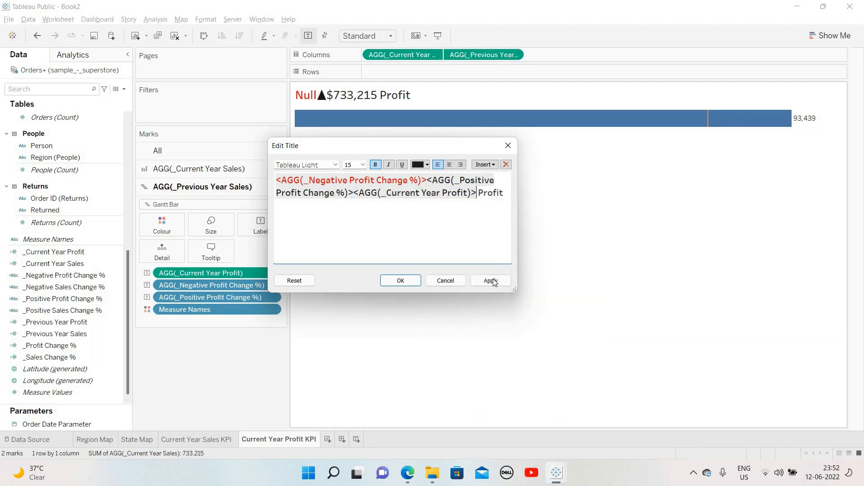
left_click(490, 281)
left_click(400, 281)
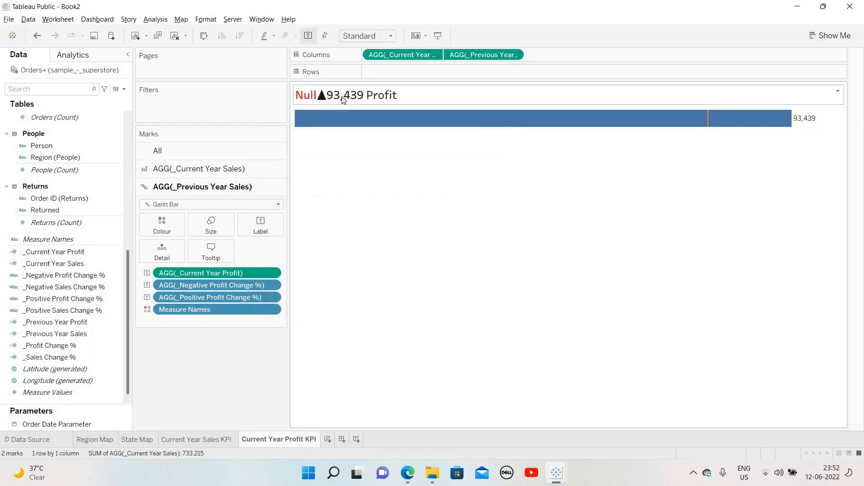
Set the default number format of _Current Year Profit on the _Current Year Sales marks card to Currency (Custom).
left_click(225, 169)
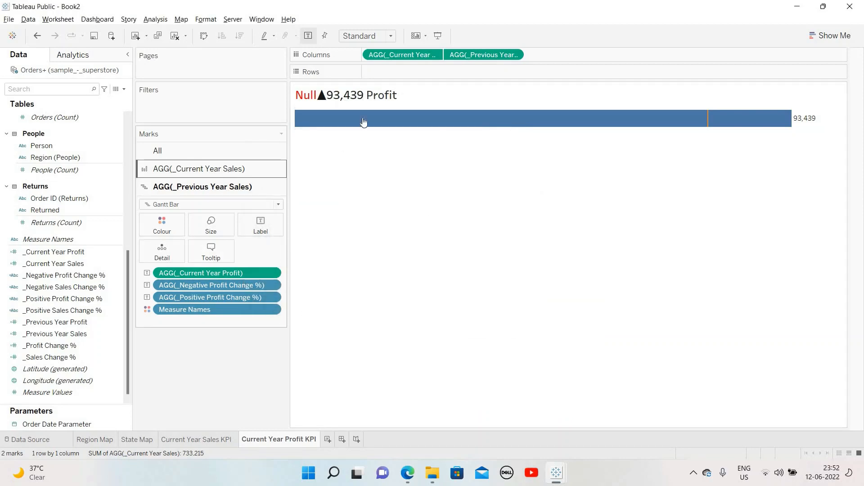
left_click(333, 101)
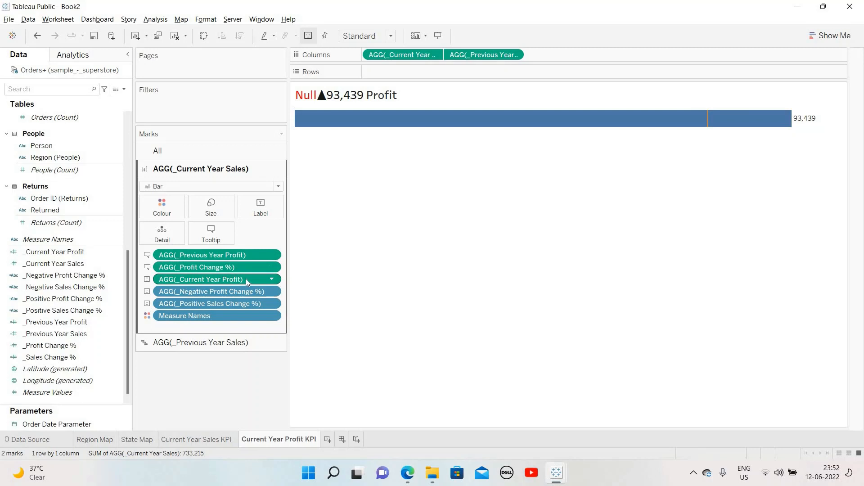
left_click(273, 280)
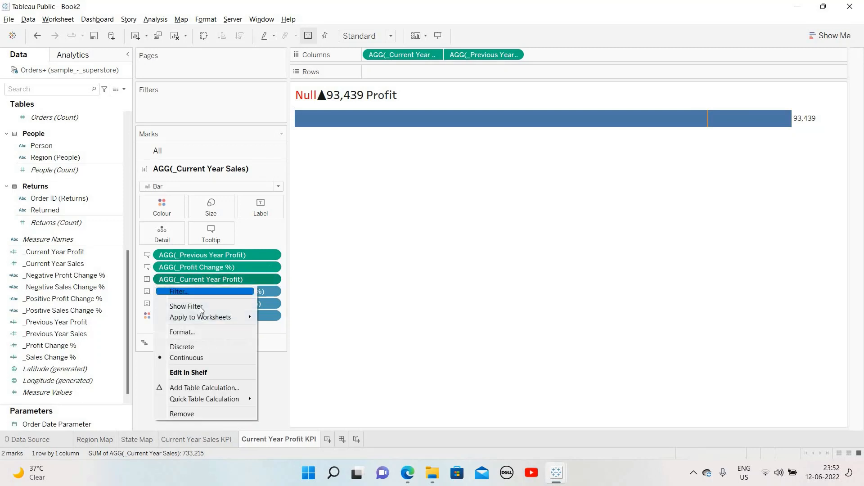
key("Return")
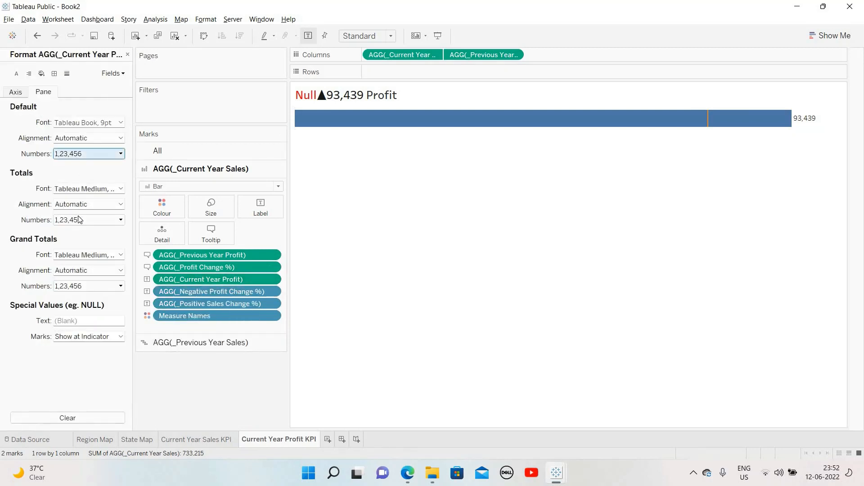
left_click(83, 154)
left_click(83, 216)
left_click(84, 200)
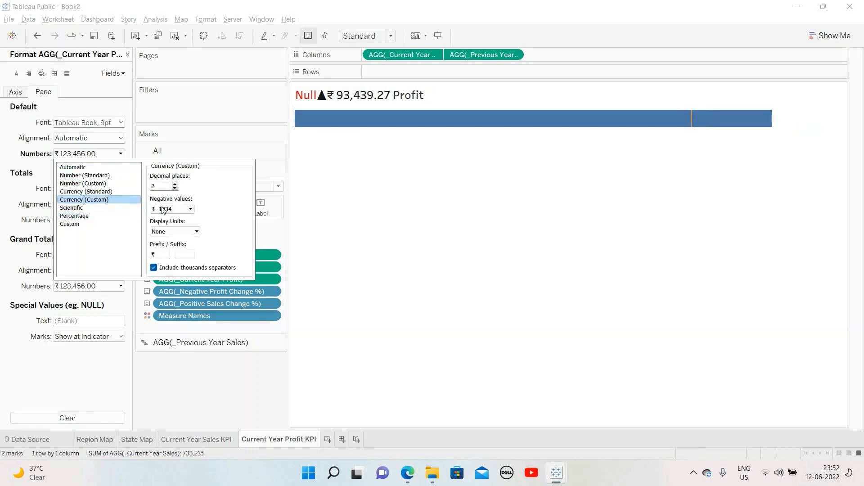
Set the currency prefix to $ with 0 decimal places and close the formatting options.
key("BackSpace")
key("BackSpace")
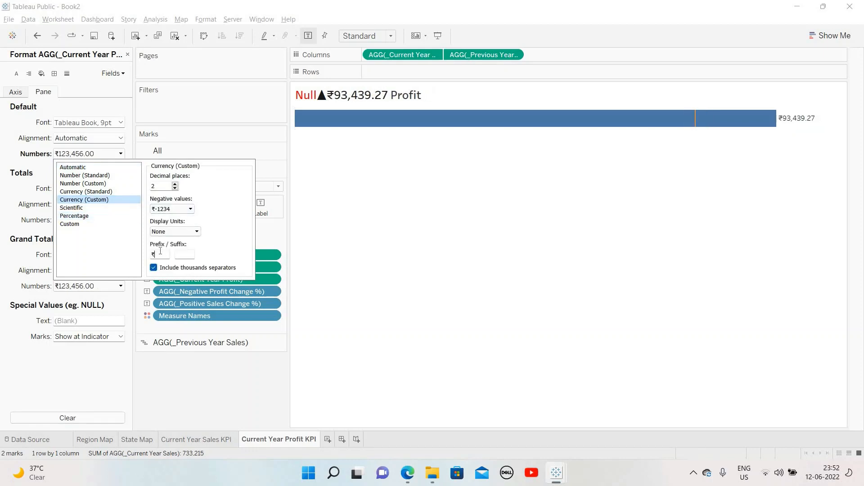
type("$")
left_click(175, 188)
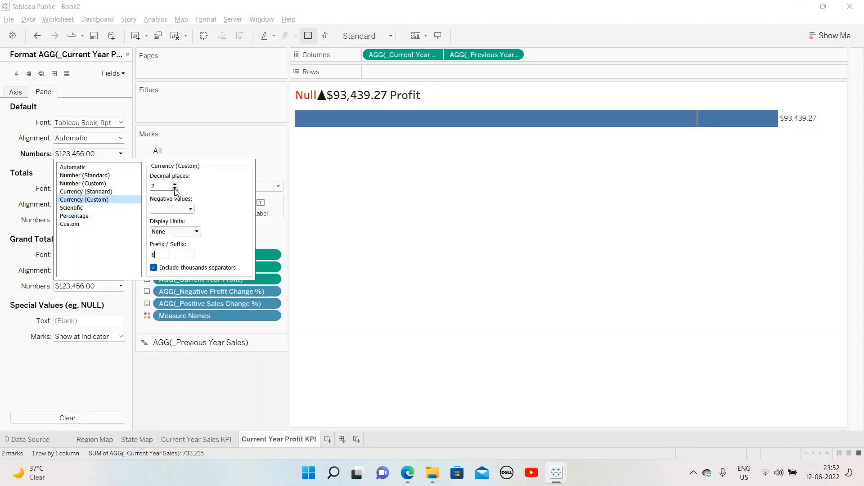
left_click(175, 189)
left_click(198, 348)
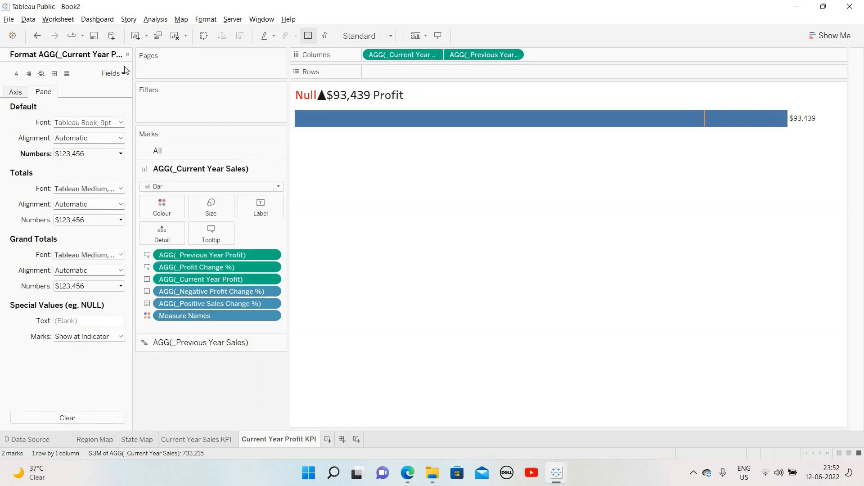
left_click(127, 55)
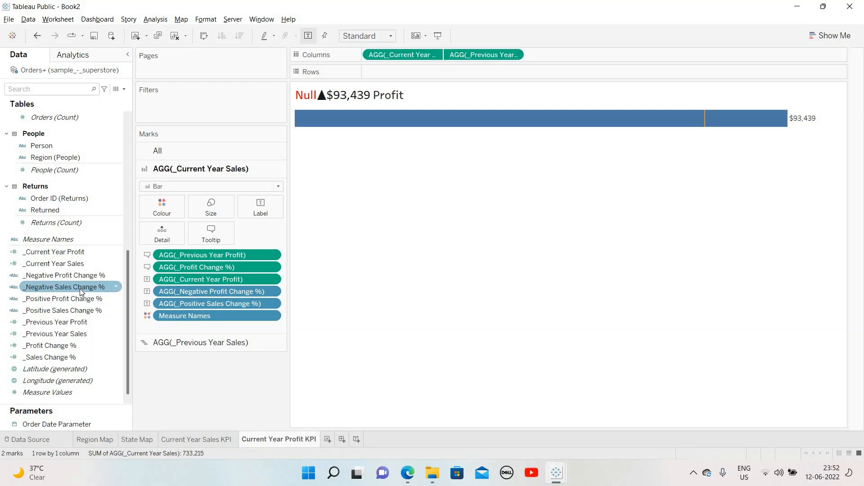
Open the _Negative Profit Change % calculation for editing and put its whole IF condition on one line below an empty first line.
left_click(111, 288)
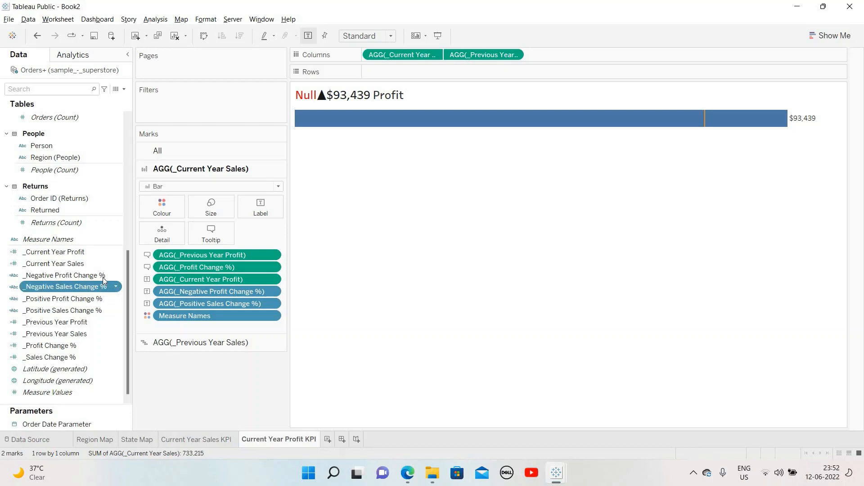
left_click(113, 277, "ctrl")
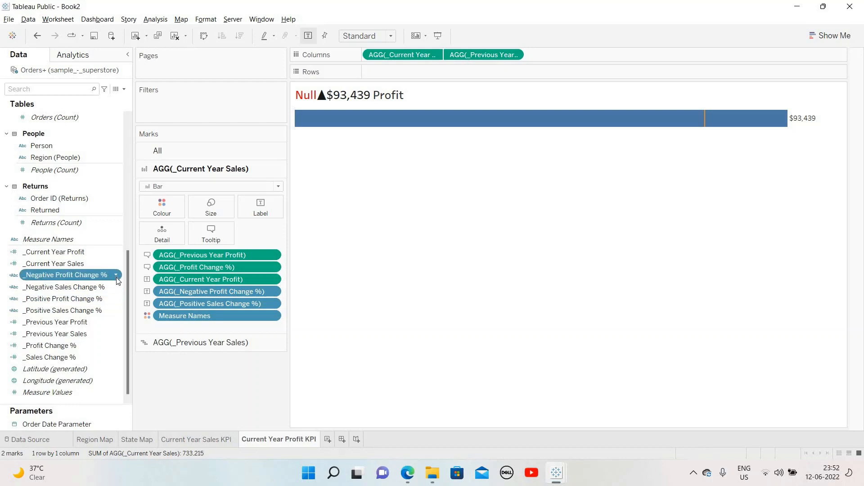
right_click(118, 279)
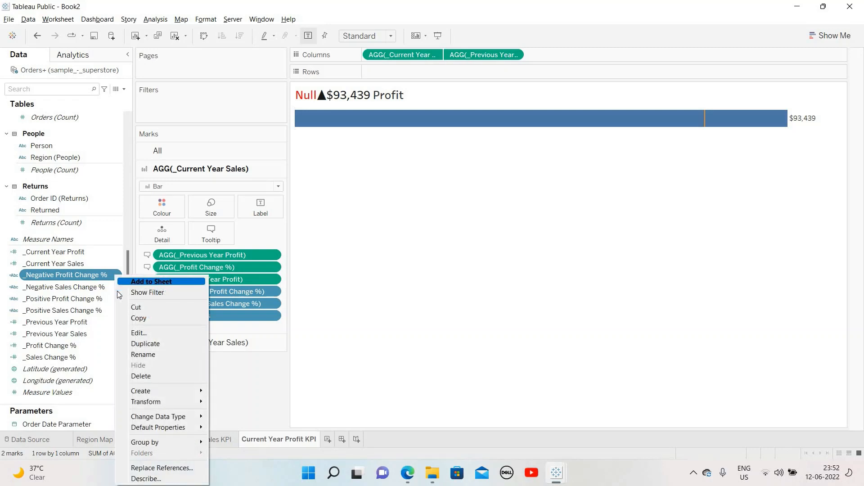
left_click(150, 333)
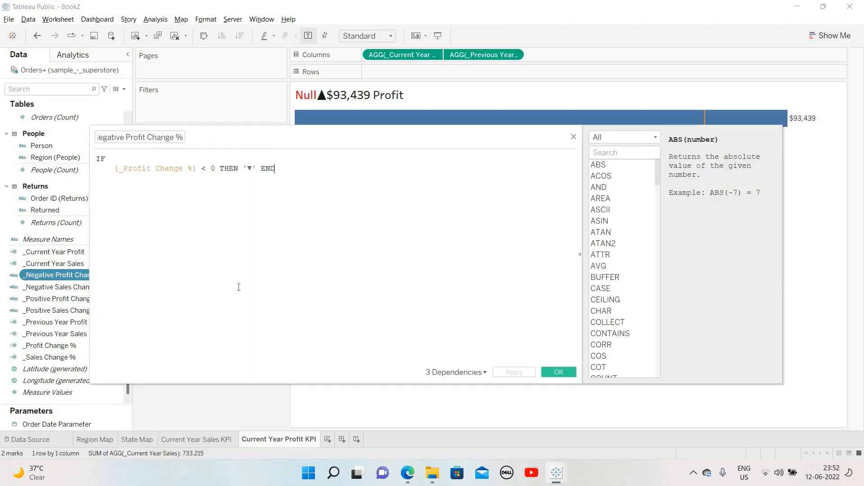
left_click(116, 167)
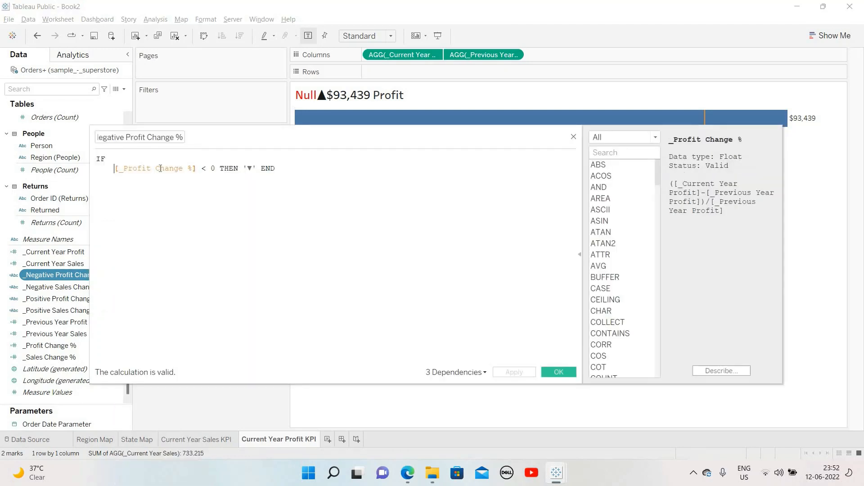
key("BackSpace")
key("BackSpace")
key("BackSpace")
key("BackSpace")
key("BackSpace")
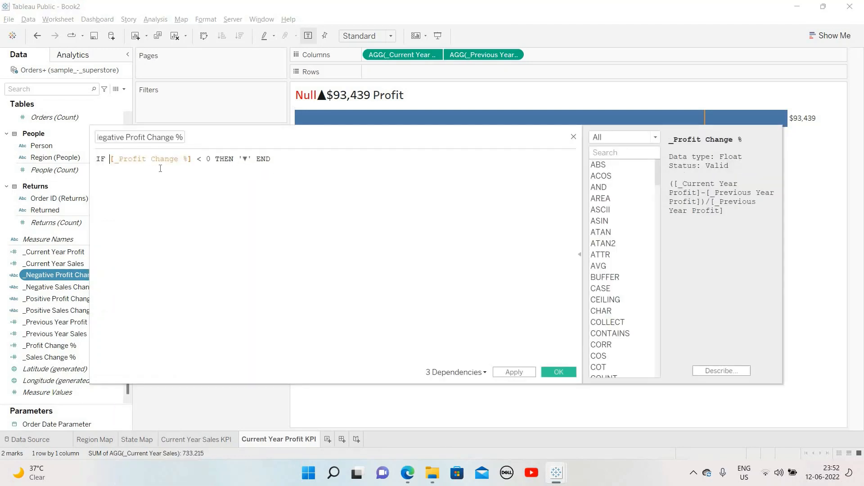
key("Return")
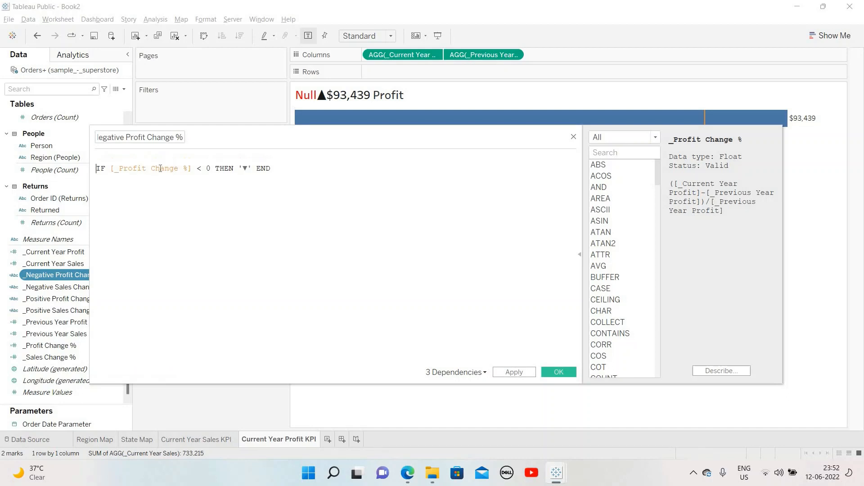
Add IF and ISNULL on separate lines above the existing condition, without the automatically added parentheses.
type("If")
key("Return")
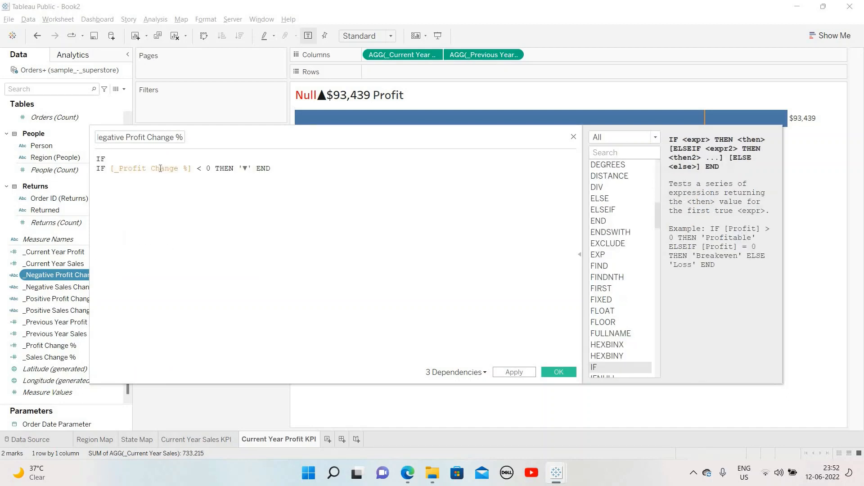
key("Return")
type("ISNUK")
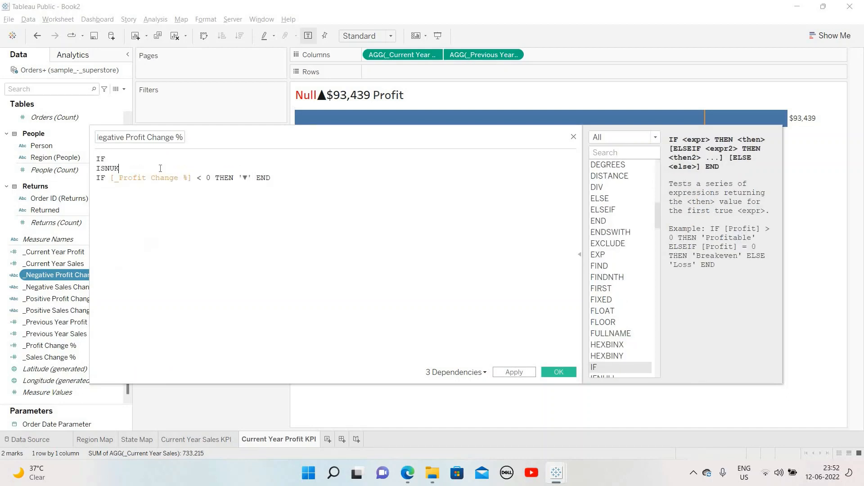
key("BackSpace")
key("BackSpace")
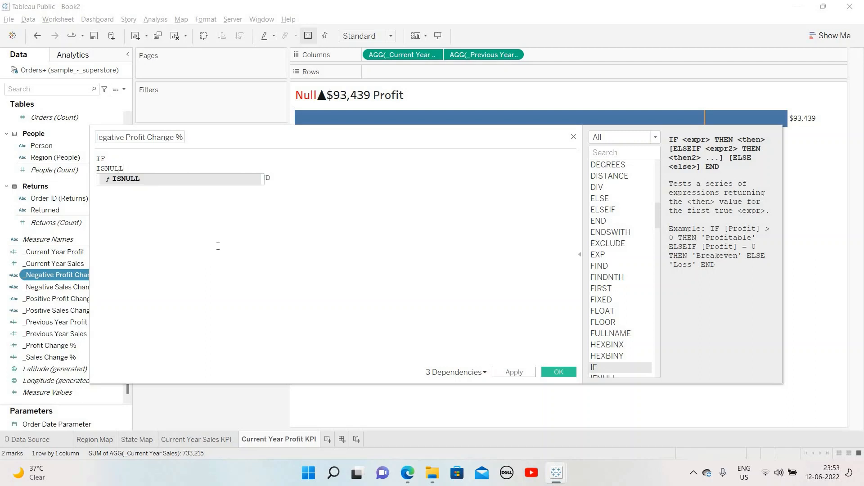
type("LL")
key("Return")
left_click(100, 179)
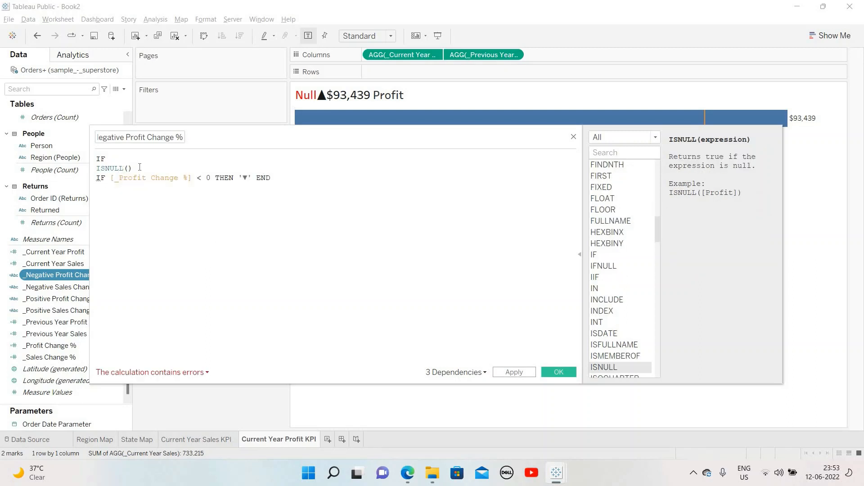
key("BackSpace")
key("BackSpace")
key("Escape")
Enclose the IF [_Profit Change %] < 0 THEN '▼' END condition in parentheses as the ISNULL argument.
type(")")
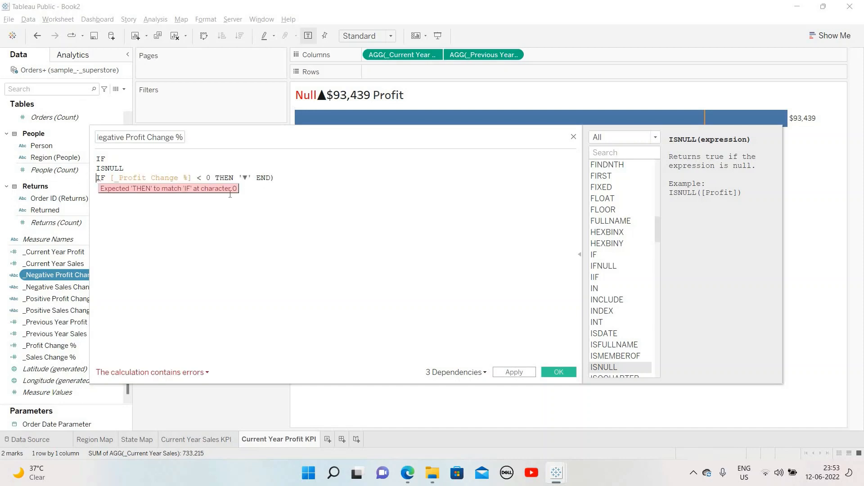
key("Home")
type("(")
key("End")
Continue the formula below the ISNULL argument with THEN, an empty string '' and ELSE on separate lines.
key("Return")
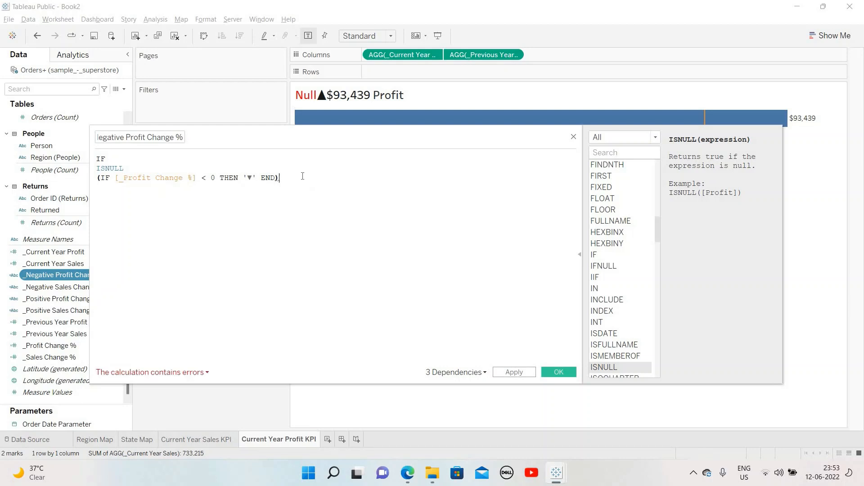
type("THEN")
key("Return")
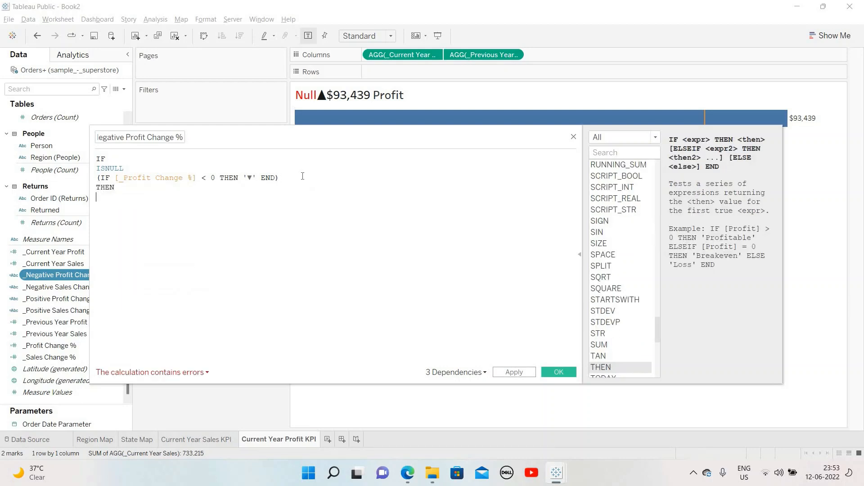
type("''")
key("Return")
type("ELSE")
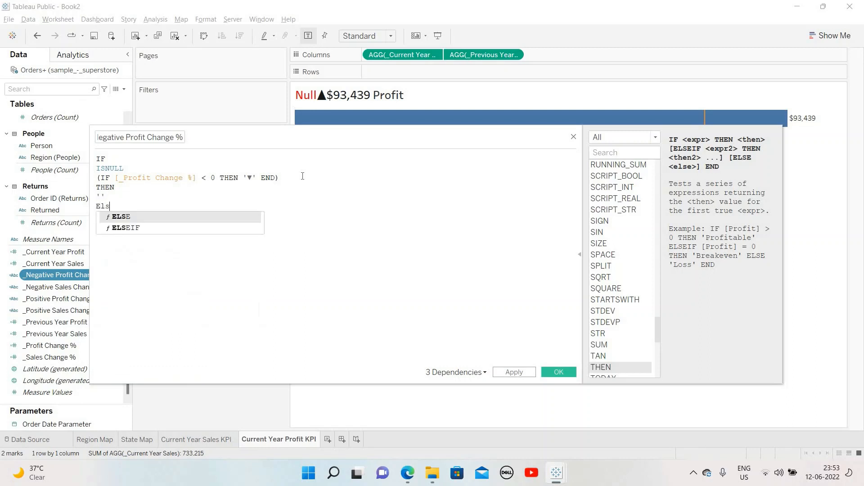
Copy the parenthesised condition below ELSE, finish the formula with END, and apply and accept the calculation.
triple_click(137, 179)
key("ctrl+c")
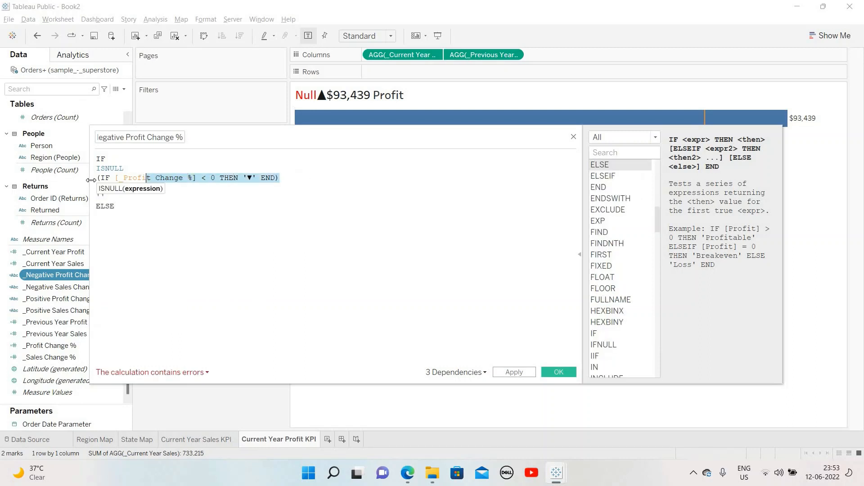
left_click(160, 217)
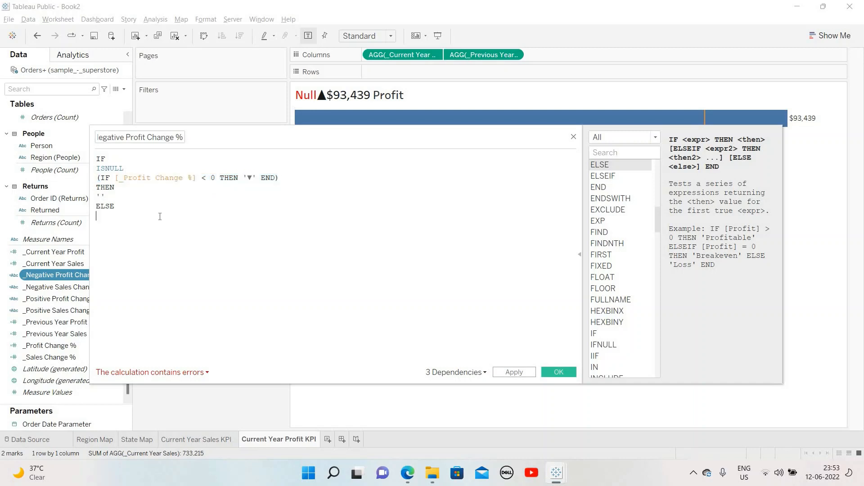
key("ctrl+v")
type("END")
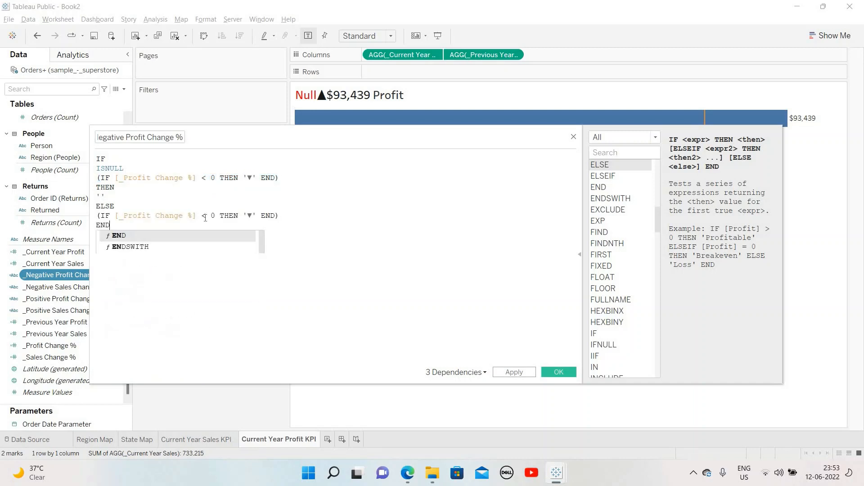
left_click(514, 371)
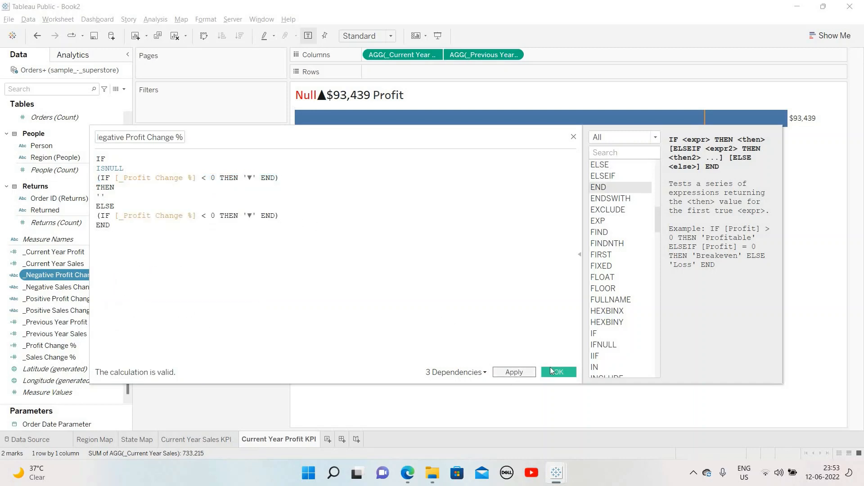
left_click(558, 372)
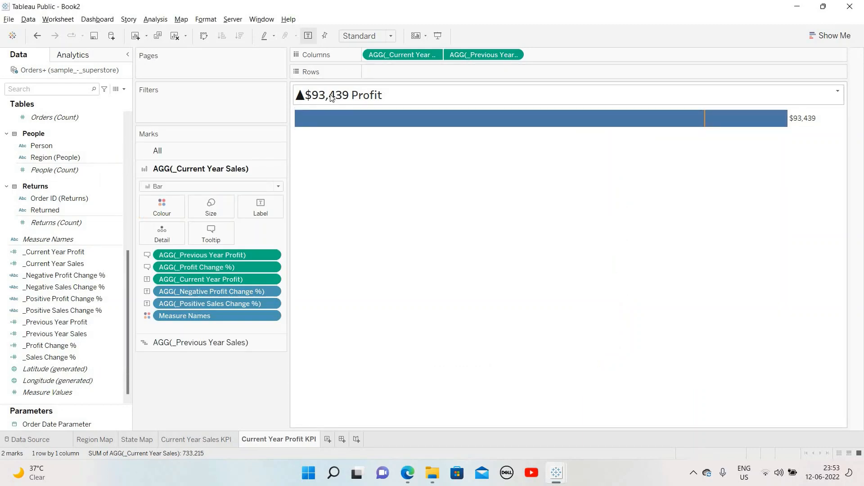
Open the _Positive Profit Change % calculation for editing and join its IF condition onto a single line.
mouse_move(341, 114)
right_click(111, 298)
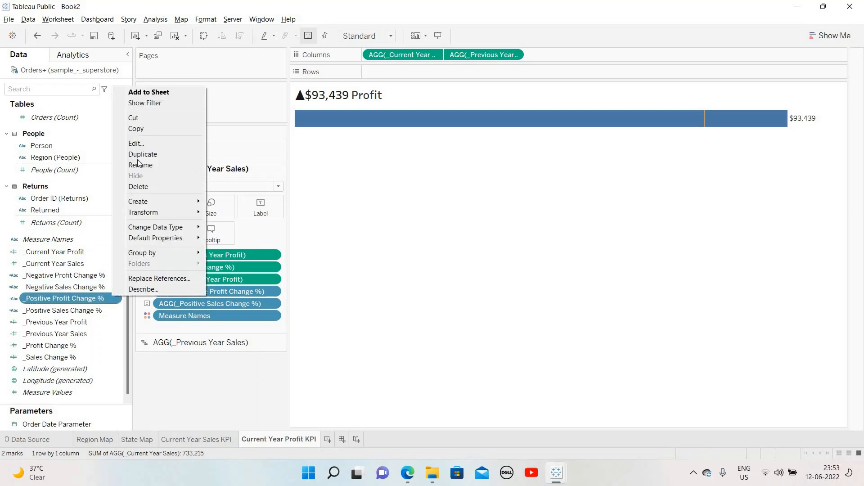
left_click(136, 143)
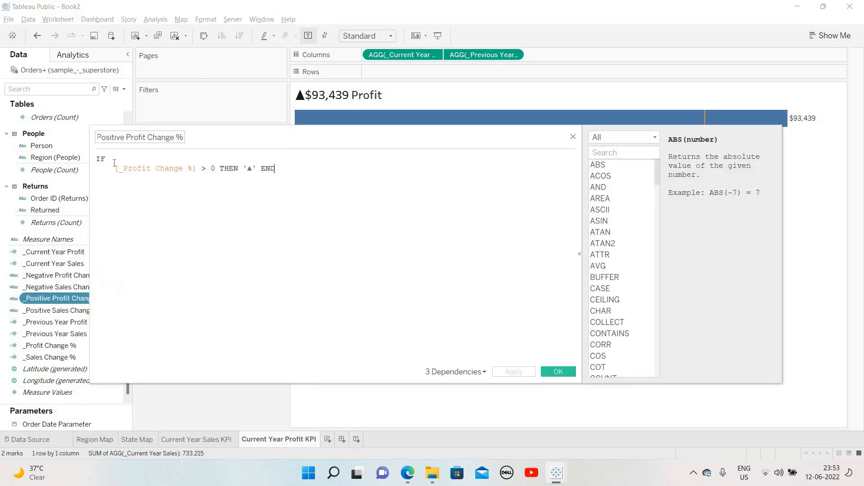
left_click(115, 168)
key("BackSpace")
key("BackSpace")
key("BackSpace")
key("BackSpace")
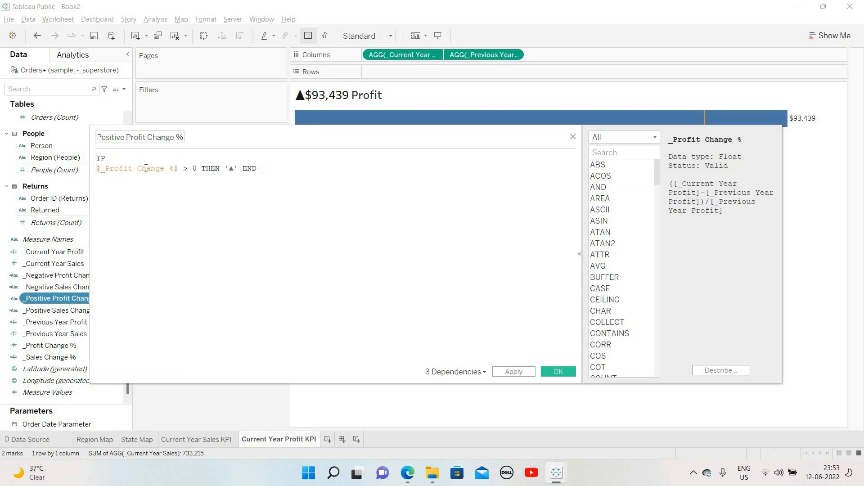
key("BackSpace")
Insert an IF line and an ISNULL line above the existing condition in the _Positive Profit Change % formula.
key("Left")
key("Left")
key("Left")
type("IF")
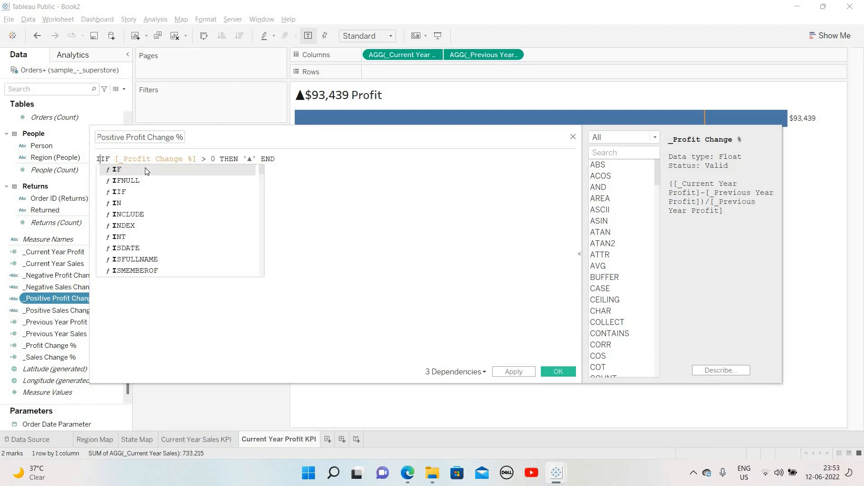
key("Return")
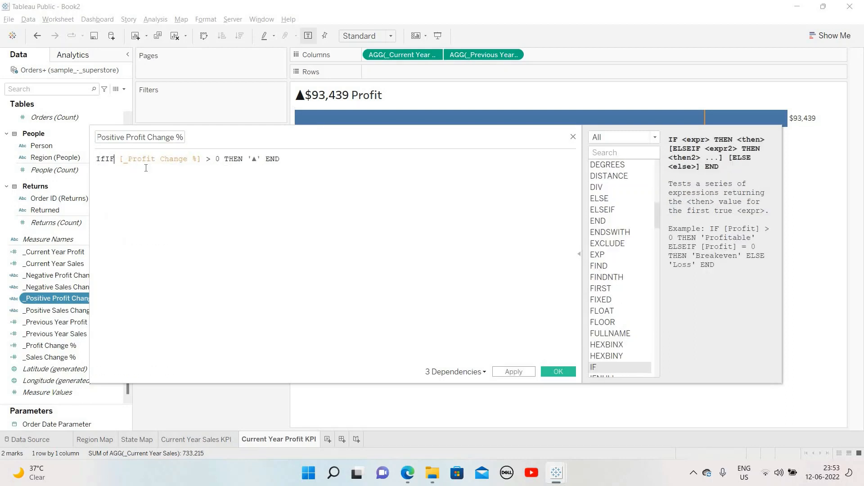
key("BackSpace")
key("Return")
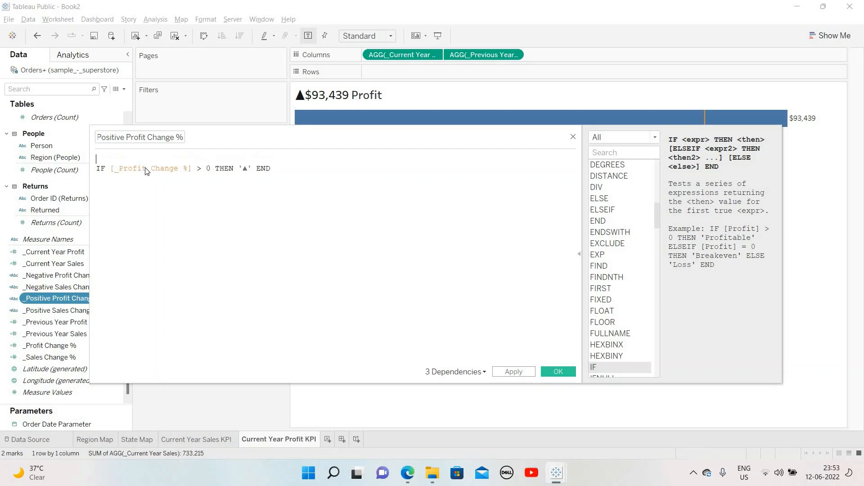
type("IF")
key("Return")
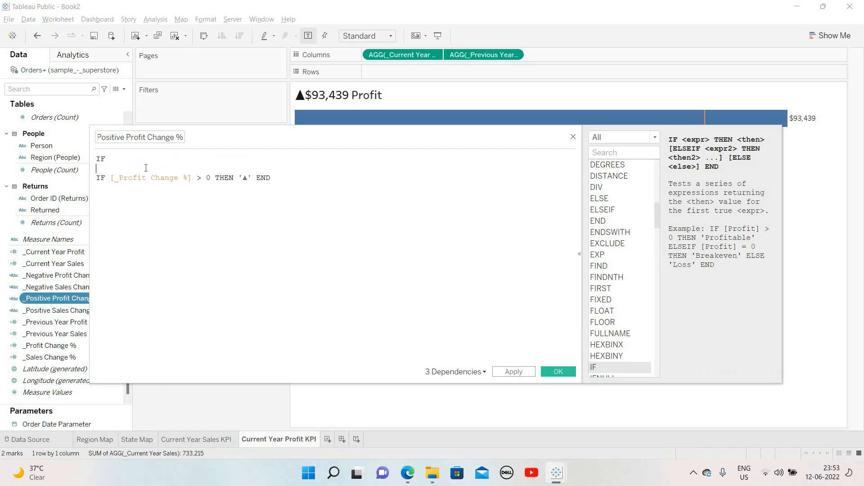
type("ISNU")
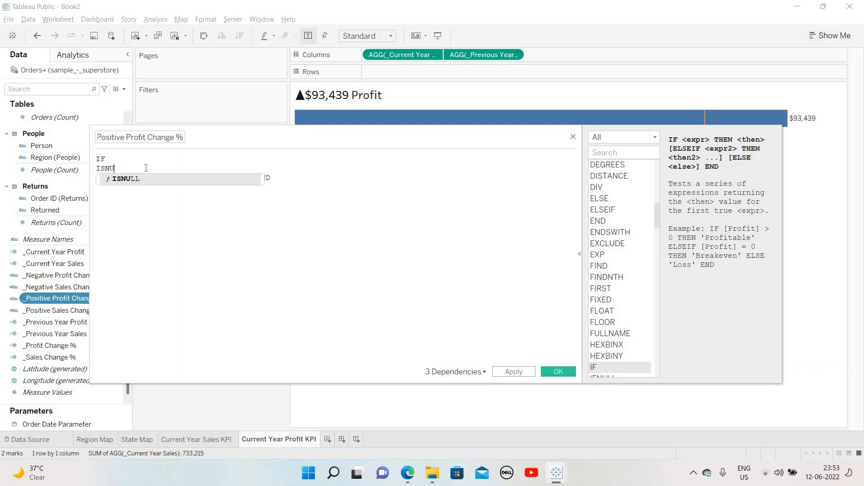
type("LL(")
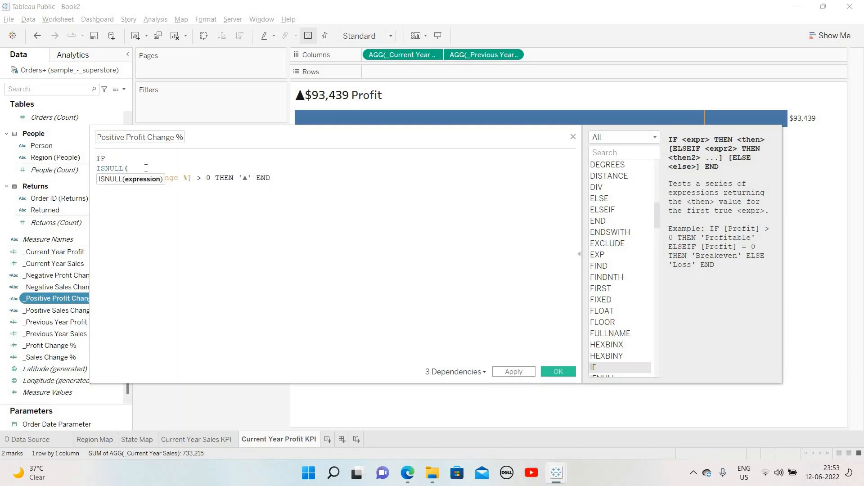
key("BackSpace")
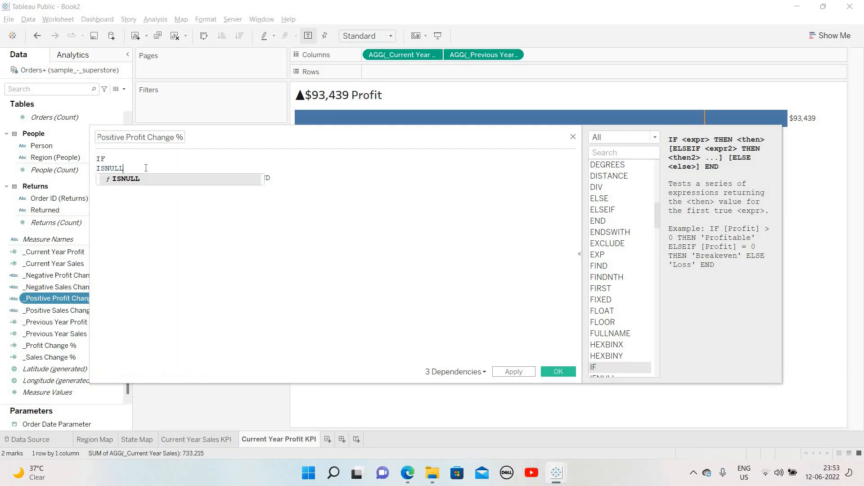
Enclose the IF [_Profit Change %] > 0 THEN '▲' END condition in parentheses as the ISNULL argument.
left_click(95, 178)
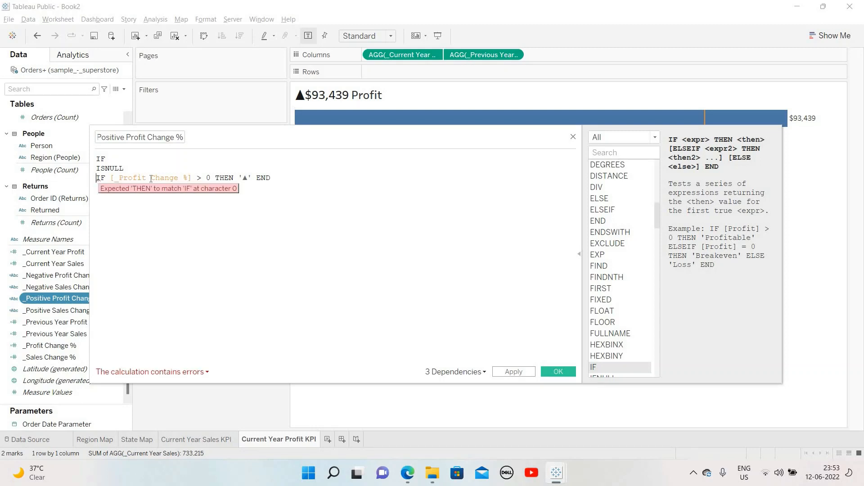
type("(")
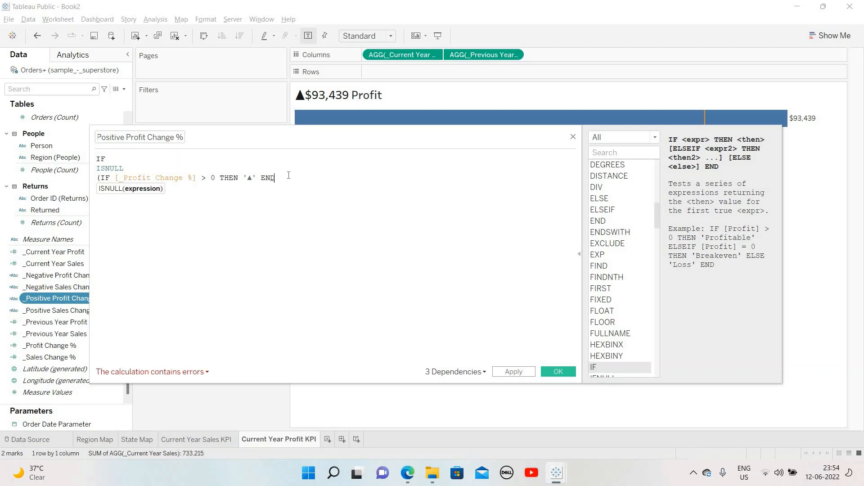
left_click(288, 175)
type(")")
Add THEN, an empty string '' and ELSE on separate lines below the parenthesised profit condition.
key("Return")
type("THEN")
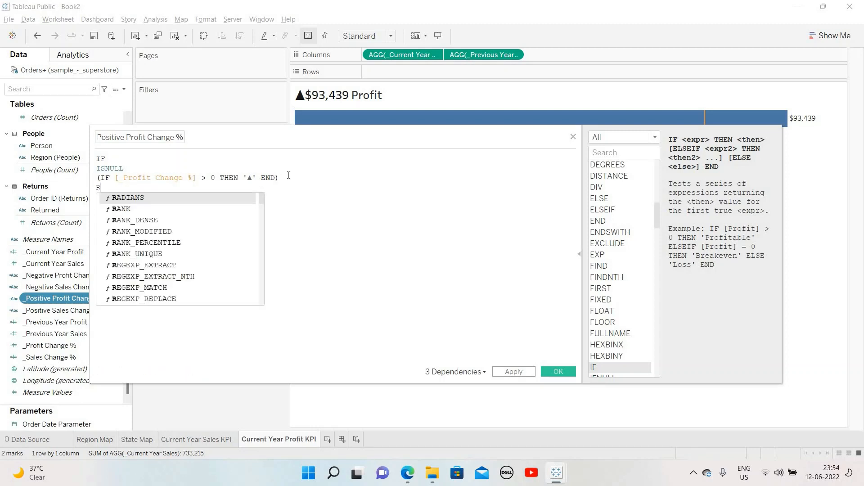
key("Return")
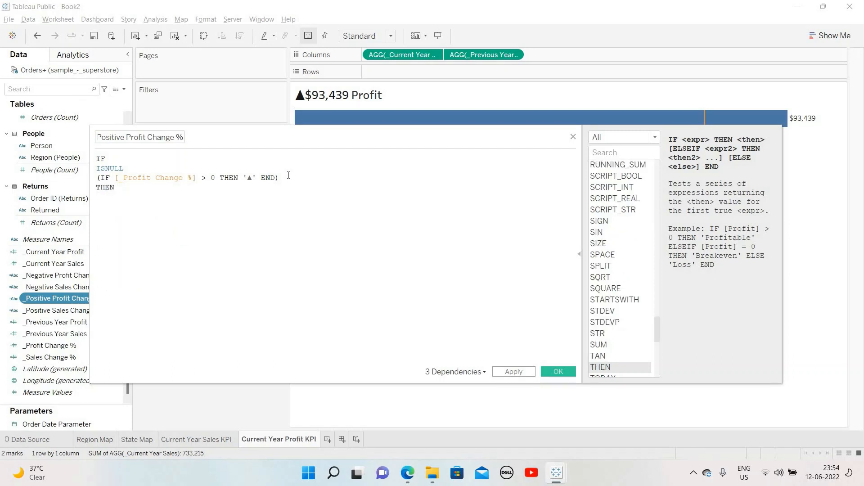
type("''")
key("Return")
type("ELSE")
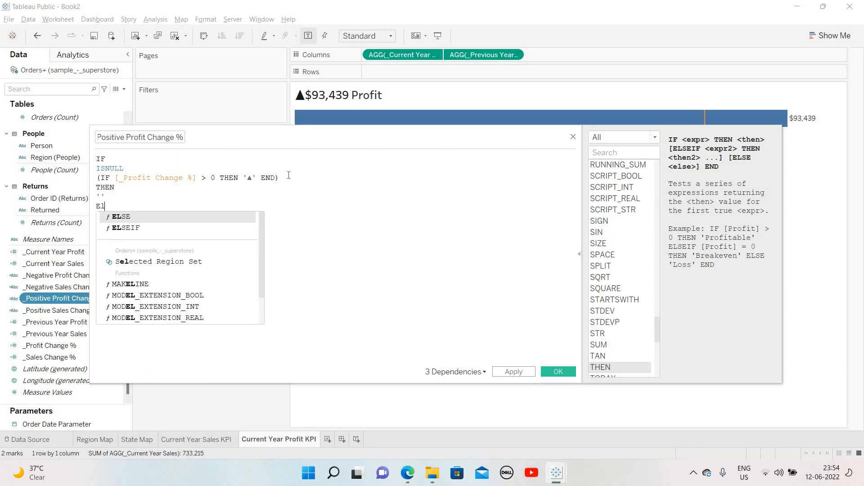
Copy the parenthesised profit condition below ELSE, close the formula with END, and apply and accept the calculation.
triple_click(116, 180)
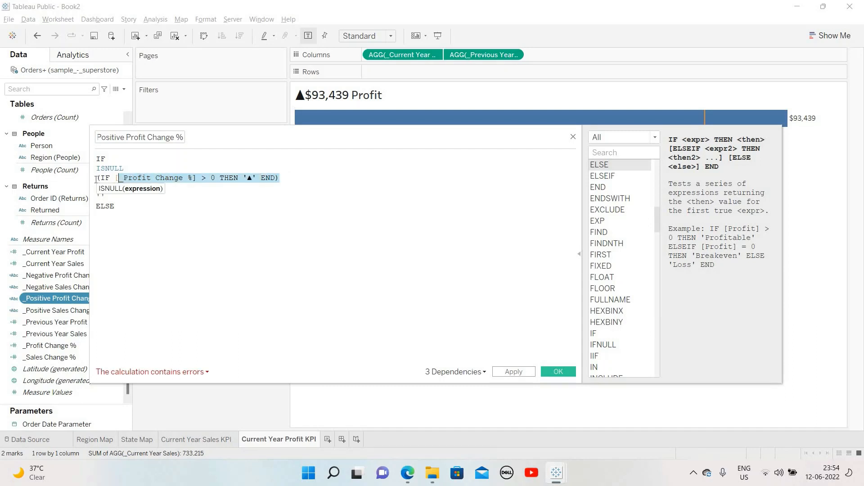
key("ctrl+x")
key("ctrl+v")
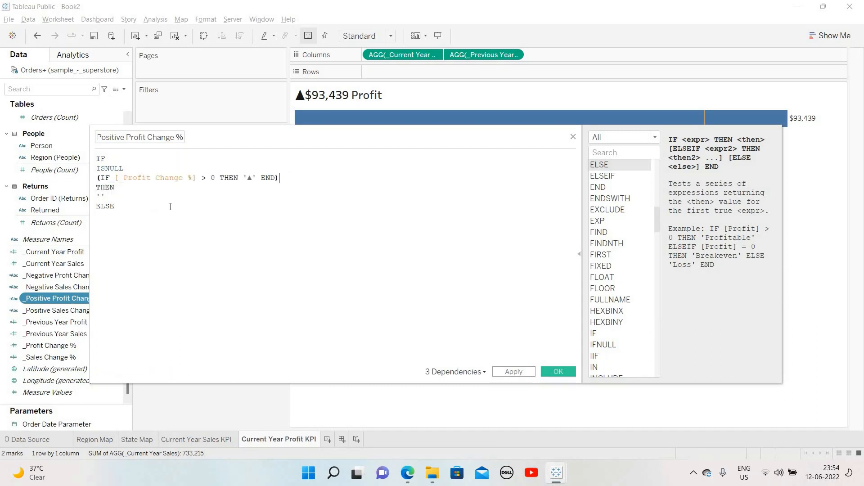
left_click_drag(279, 177, 98, 178)
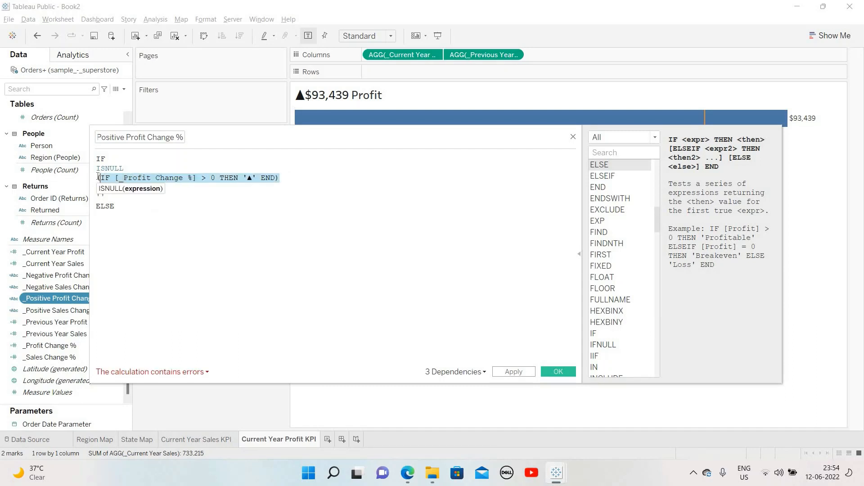
left_click(144, 219)
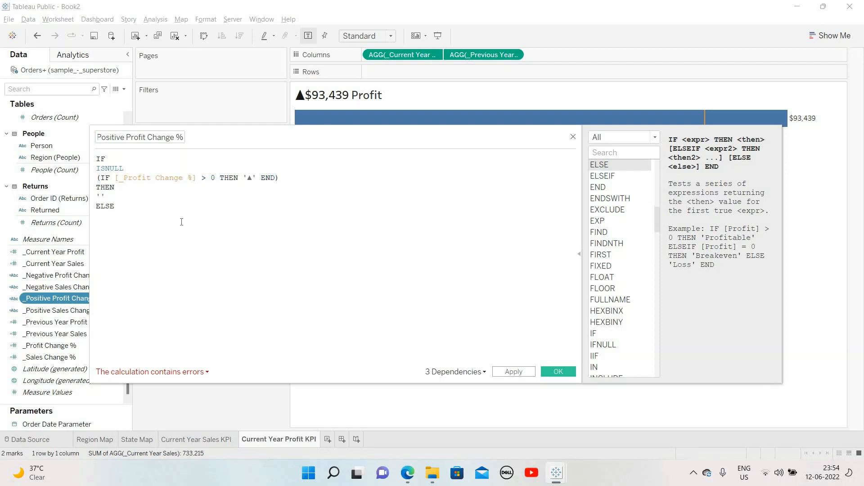
key("ctrl+v")
key("Return")
type("END")
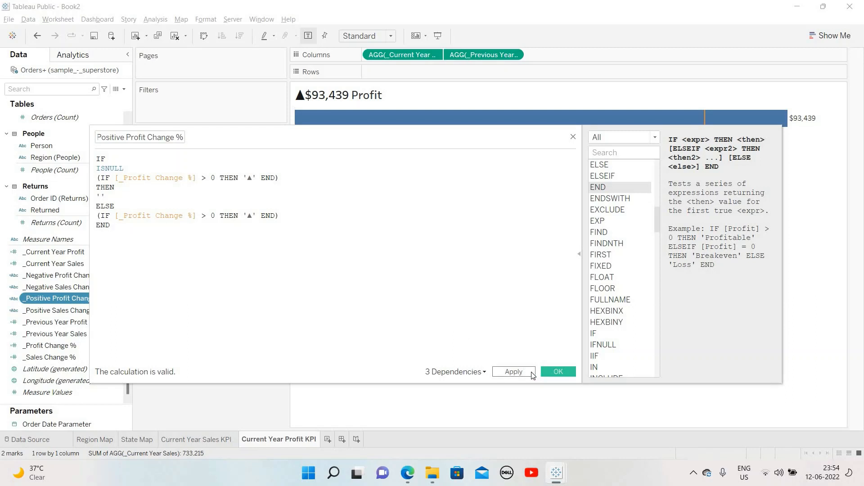
left_click(500, 371)
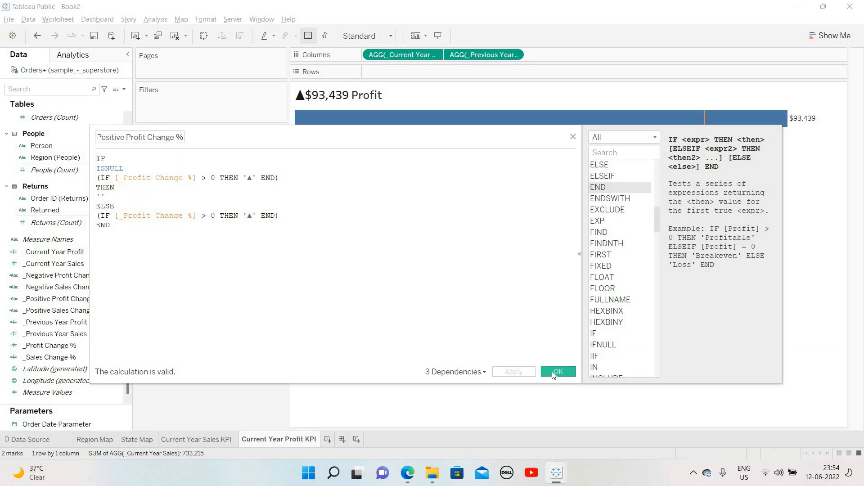
left_click(555, 373)
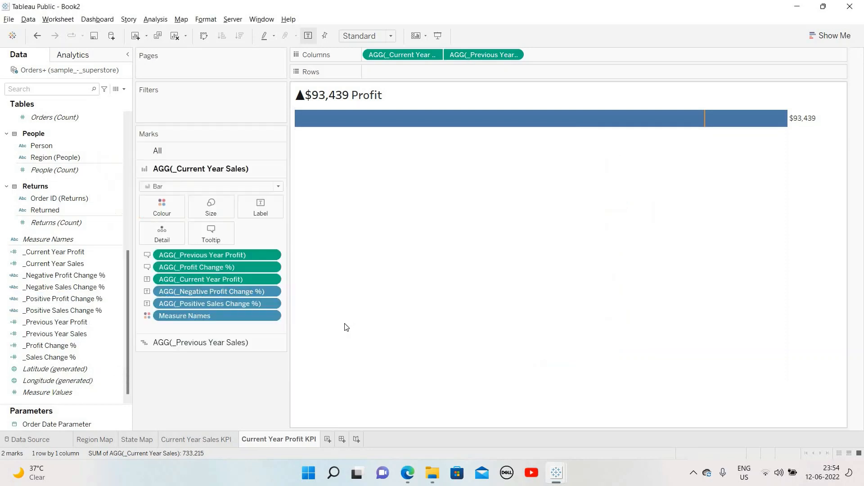
Open the _Positive Sales Change % calculation for editing and join its IF condition onto a single line.
left_click(95, 280)
left_click(93, 290)
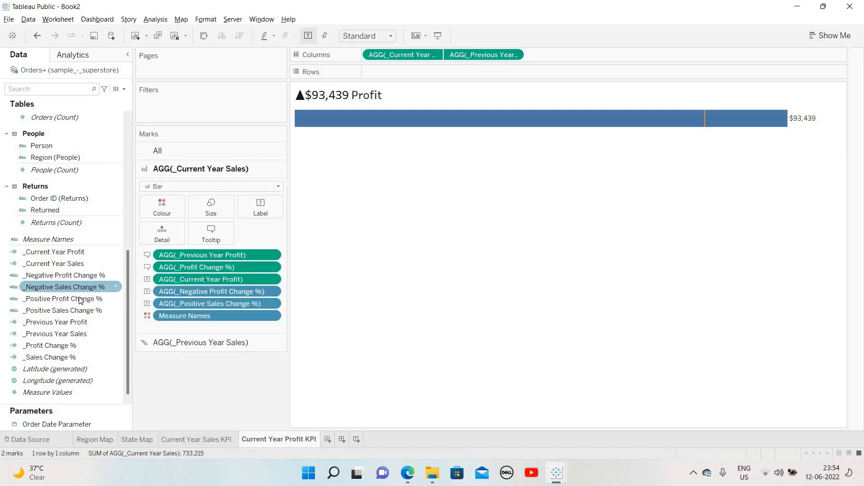
left_click(80, 298)
left_click(109, 310)
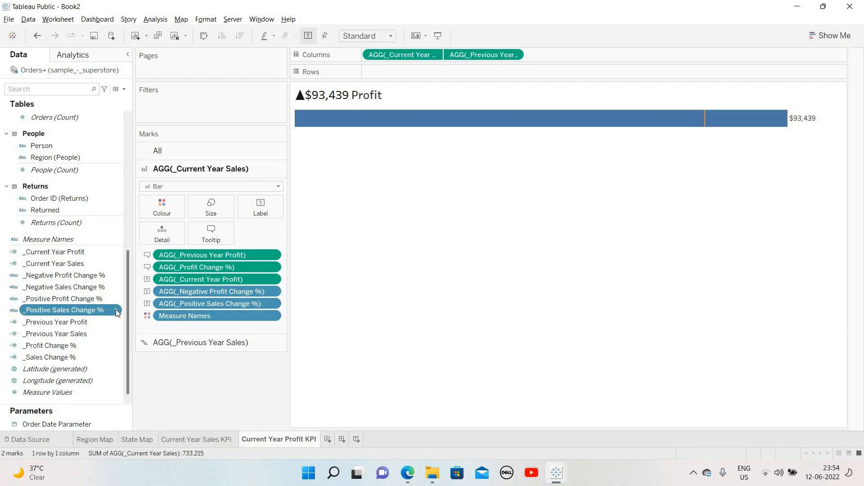
left_click(117, 312)
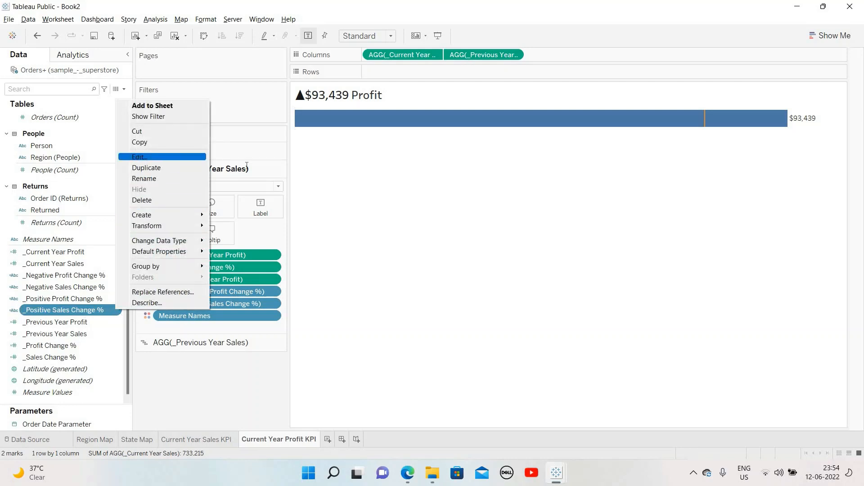
left_click(140, 156)
left_click(114, 168)
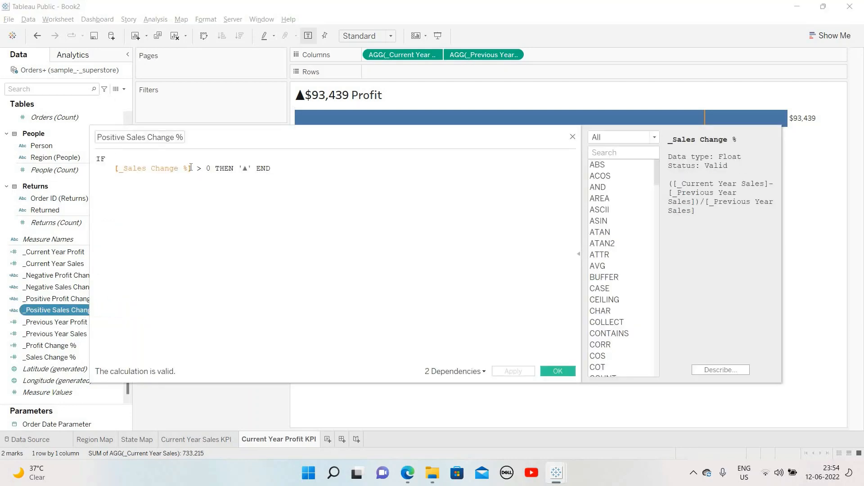
key("BackSpace")
key("BackSpace")
key("BackSpace")
key("BackSpace")
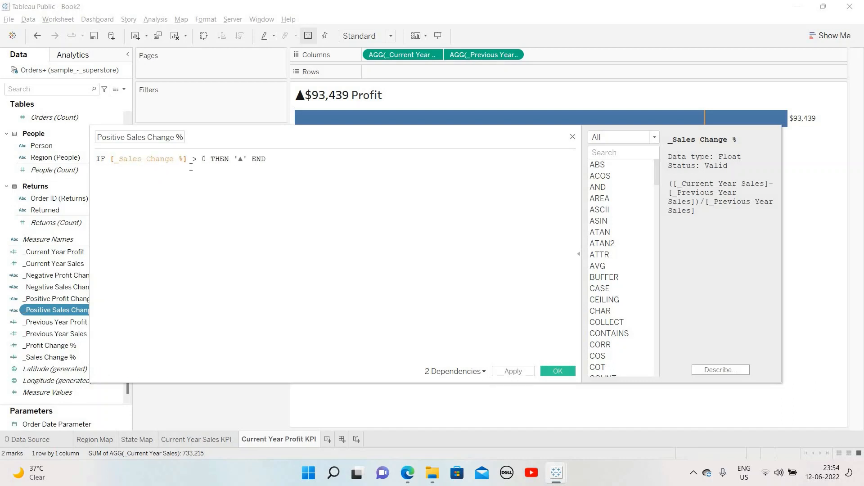
Insert an IF line and an ISNULL line without brackets above the _Positive Sales Change % condition.
key("Home")
key("Return")
key("Up")
type("If")
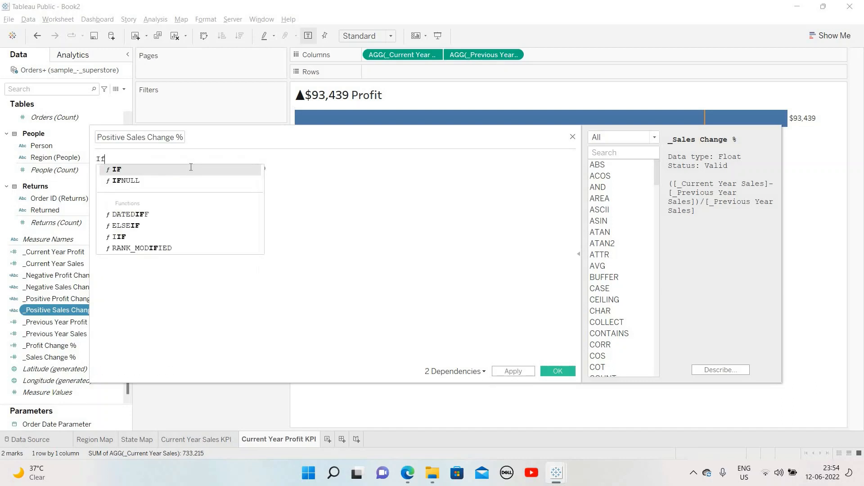
key("Return")
key("Return")
type("ISNU")
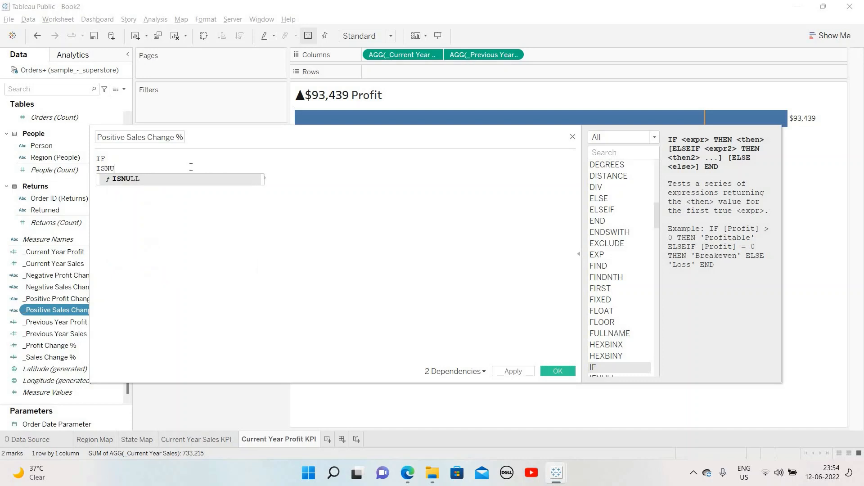
type("LL")
key("Return")
key("Right")
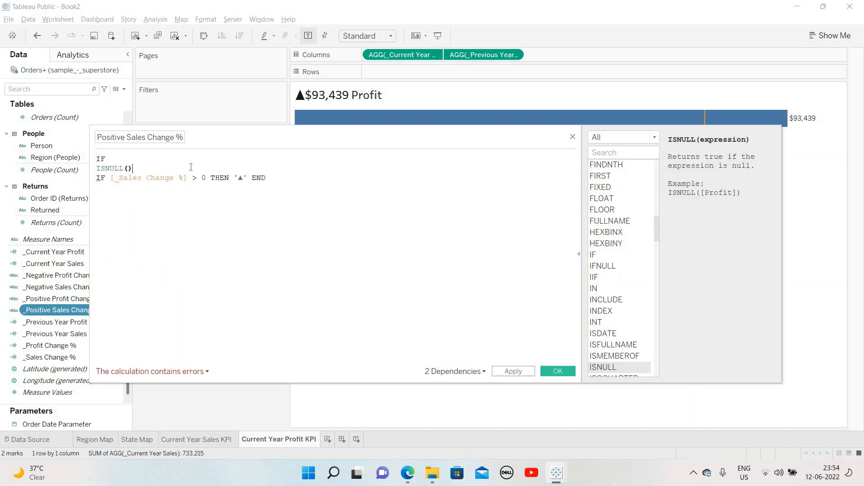
key("BackSpace")
key("BackSpace")
Enclose the IF [_Sales Change %] > 0 THEN '▲' END condition in parentheses as the ISNULL argument.
left_click(284, 178)
type(")")
left_click(96, 178)
type("(")
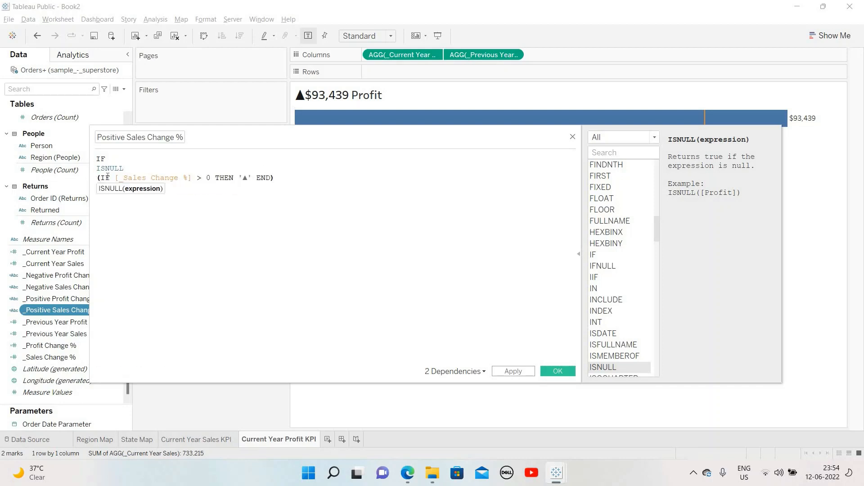
Copy the parenthesised sales condition and continue the formula below it with THEN, an empty string '' and ELSE on separate lines.
triple_click(136, 180)
key("ctrl+c")
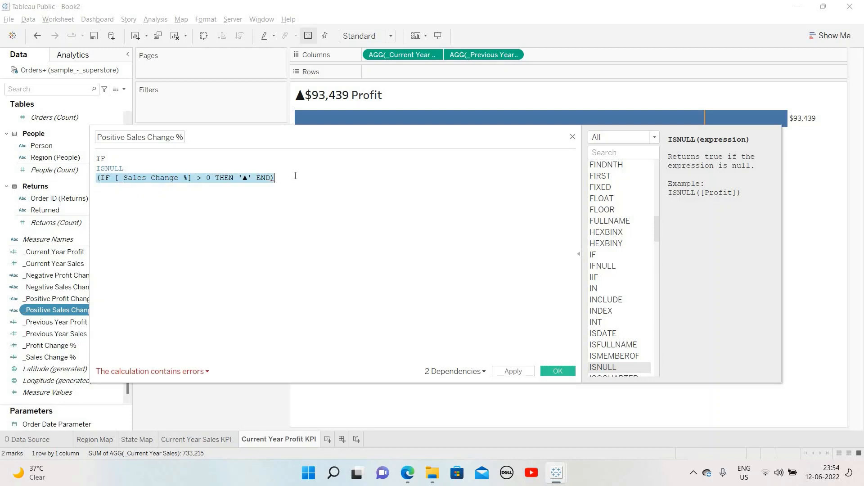
left_click(296, 175)
key("Return")
type("THEN")
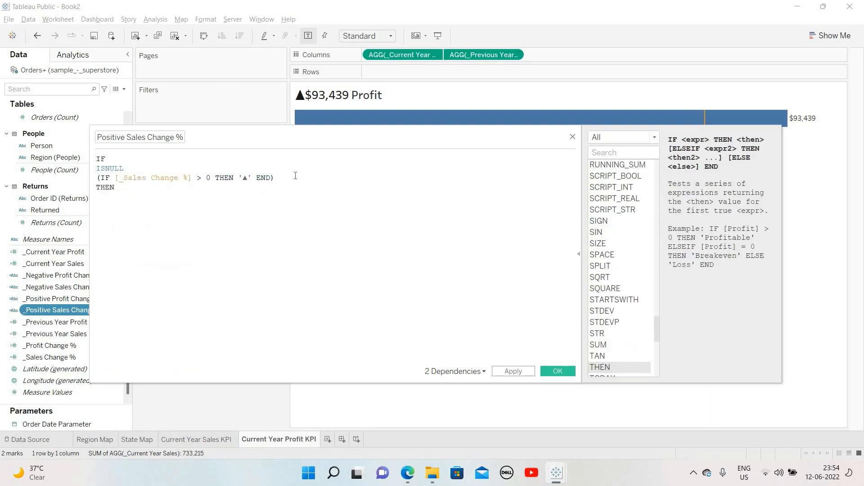
type(" '' ELSE")
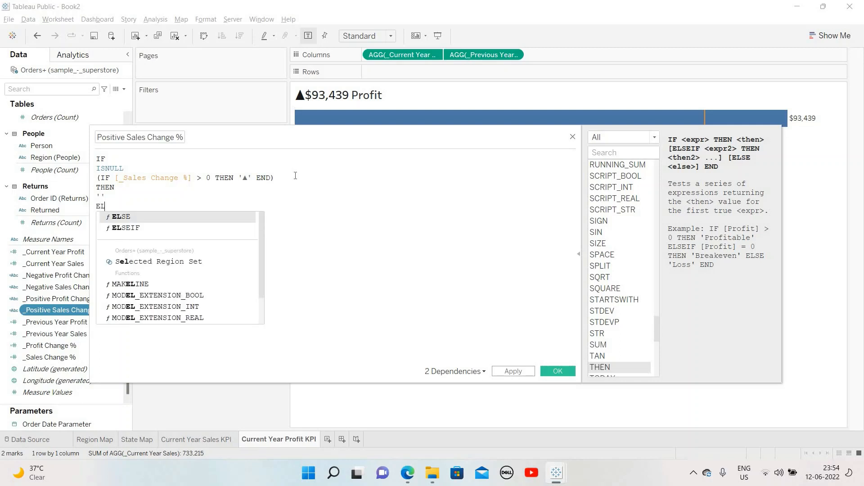
Paste the copied sales condition below ELSE, finish the formula with END, and accept the calculation.
key("Return")
key("ctrl+v")
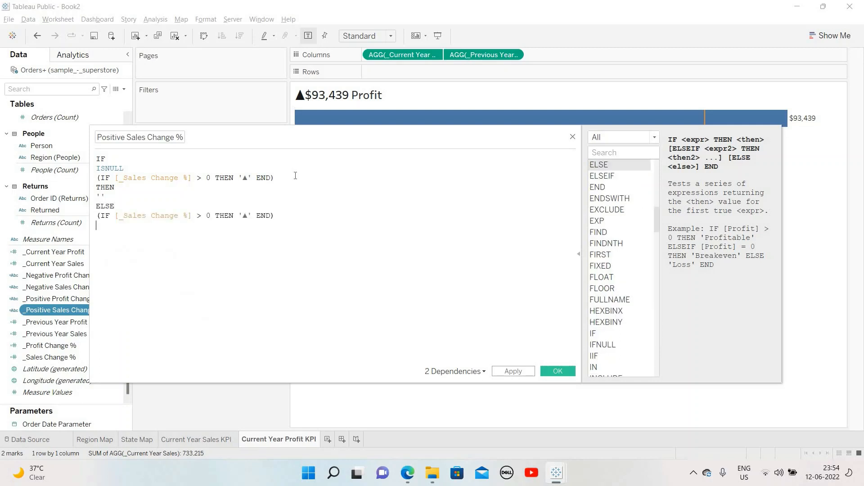
key("Return")
type("END")
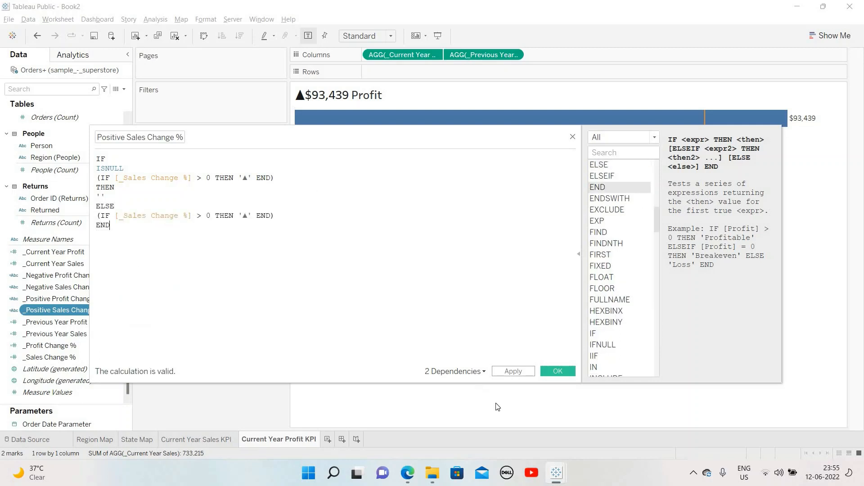
left_click(559, 369)
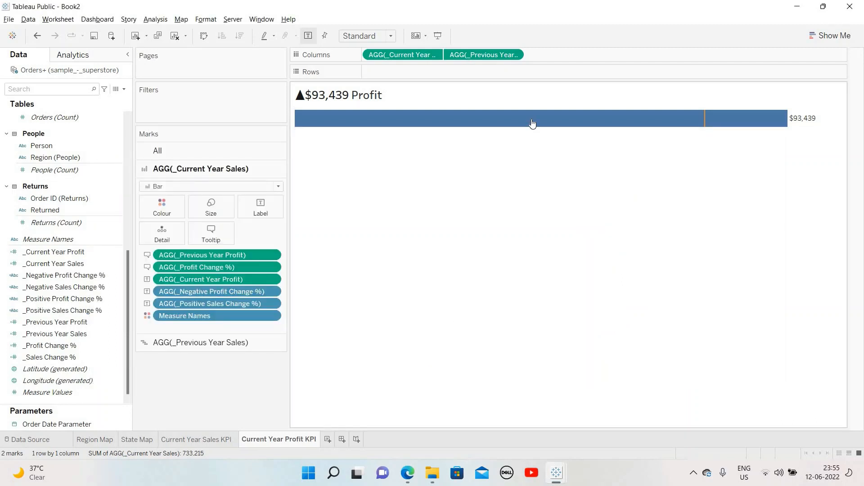
Edit the tooltip of the _Current Year Sales marks so the first line's label reads Current Year Profit.
left_click(220, 233)
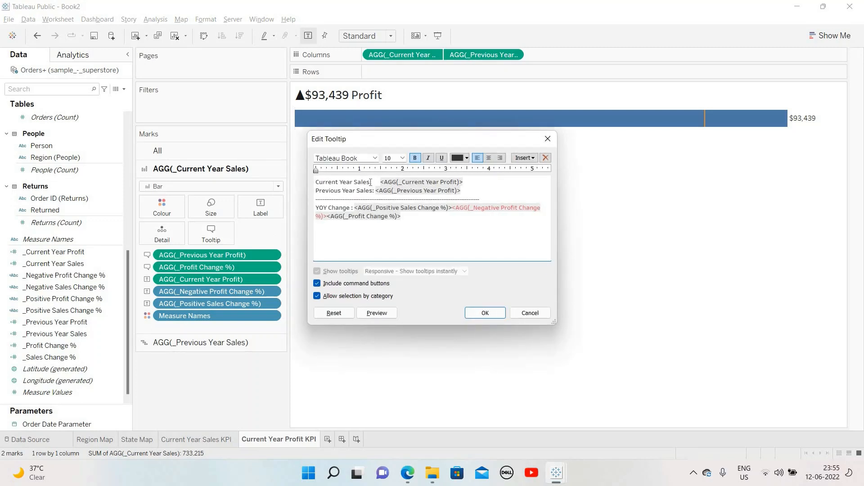
key("BackSpace")
key("BackSpace")
key("BackSpace")
key("BackSpace")
key("BackSpace")
key("BackSpace")
type("Prof")
Change the tooltip's second label to "Previous Year Profit:" and accept the tooltip.
key("BackSpace")
key("BackSpace")
key("BackSpace")
key("BackSpace")
key("BackSpace")
type("Profit")
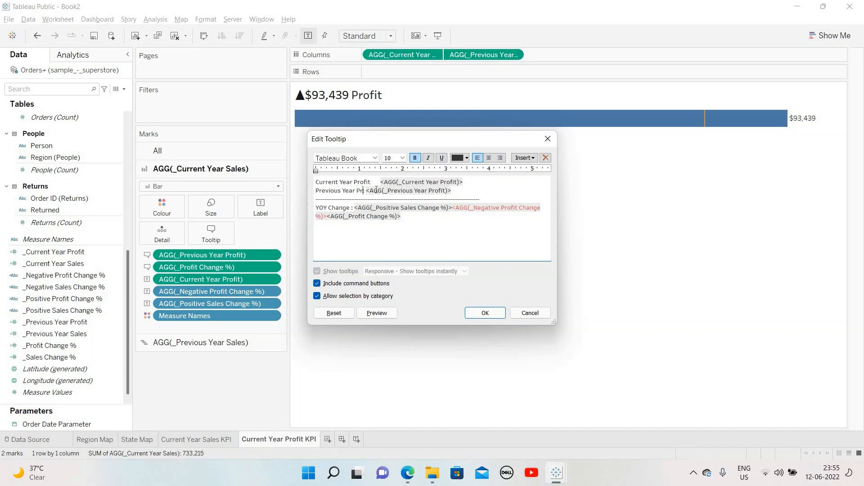
type(":")
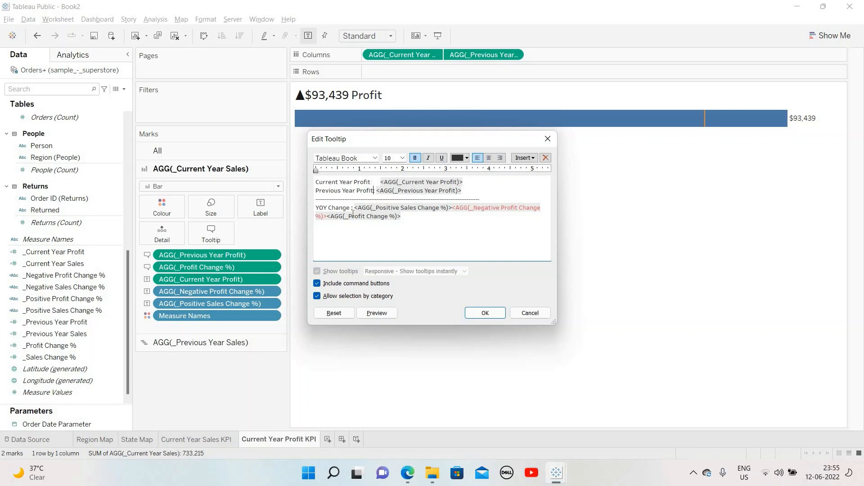
left_click(485, 314)
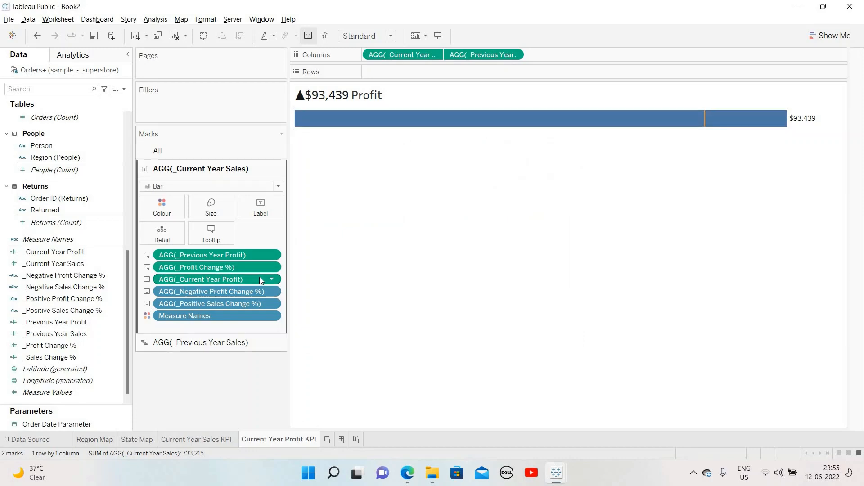
Format the _Profit Change % measure on the marks card as a percentage and check it in the bar's tooltip.
right_click(159, 270)
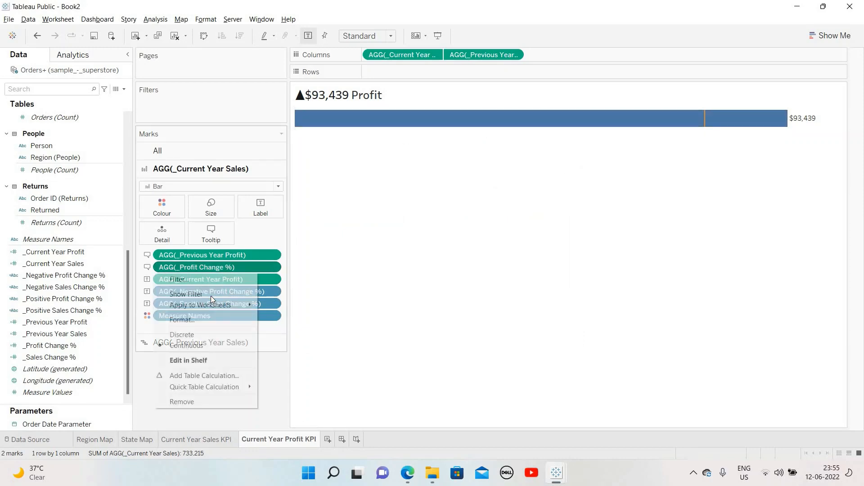
left_click(207, 319)
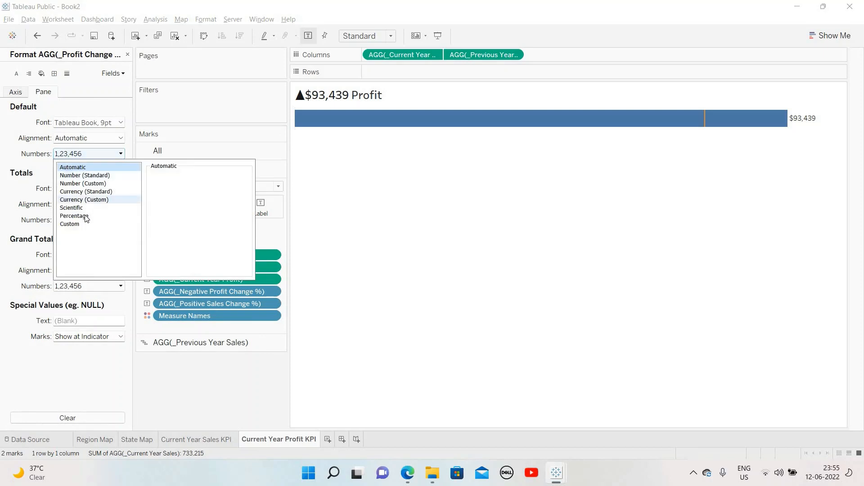
left_click(86, 216)
left_click(420, 101)
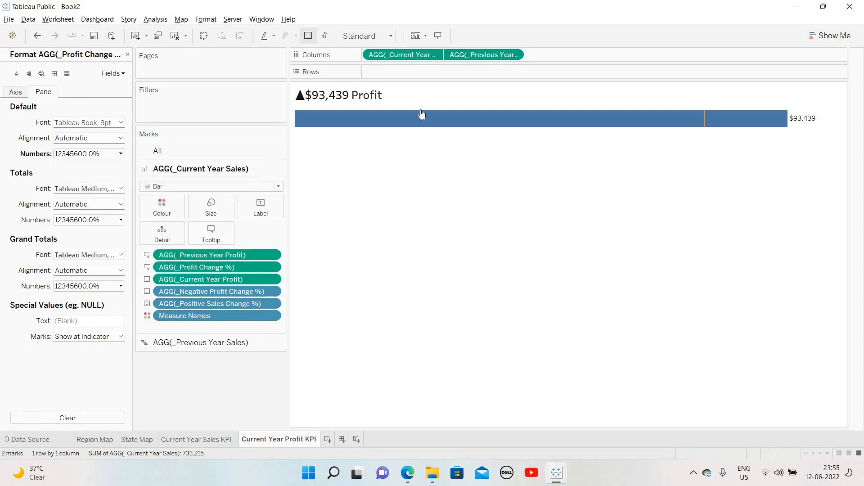
mouse_move(422, 115)
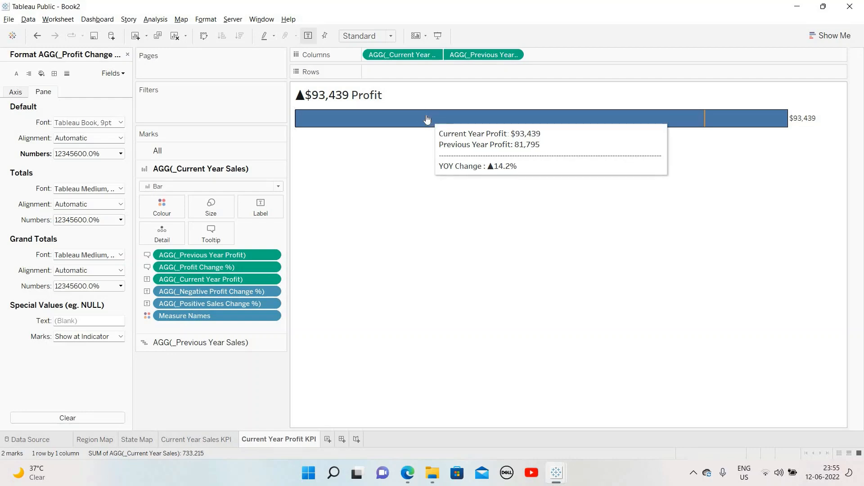
Format _Previous Year Profit as custom currency with 0 decimal places and a $ prefix, check the tooltip, and close the formatting options.
left_click(272, 256)
left_click(185, 308)
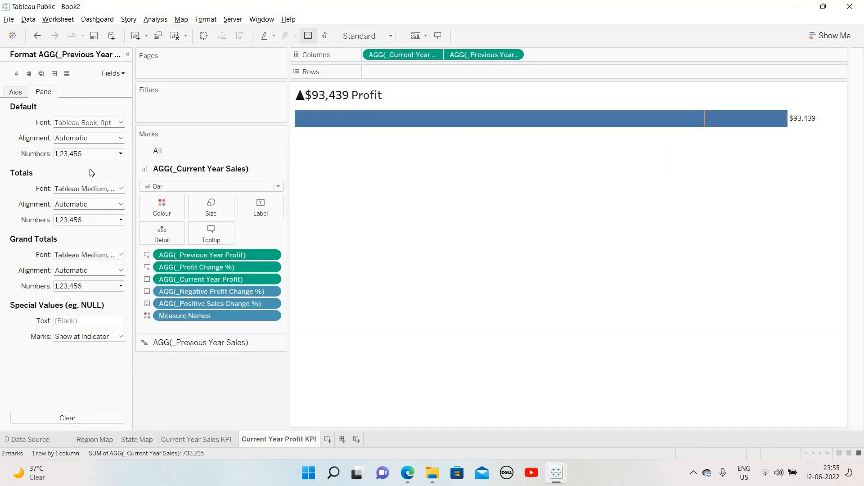
left_click(103, 154)
left_click(84, 199)
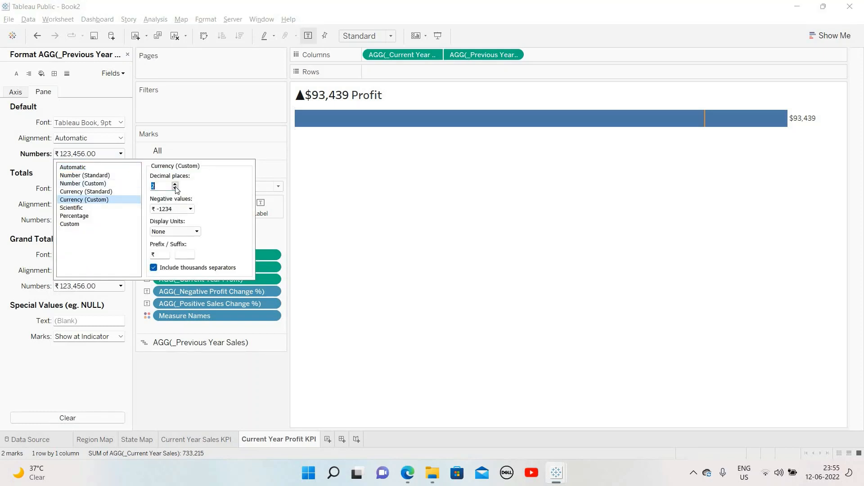
left_click(175, 188)
left_click(175, 189)
key("BackSpace")
key("BackSpace")
type("$")
left_click(382, 93)
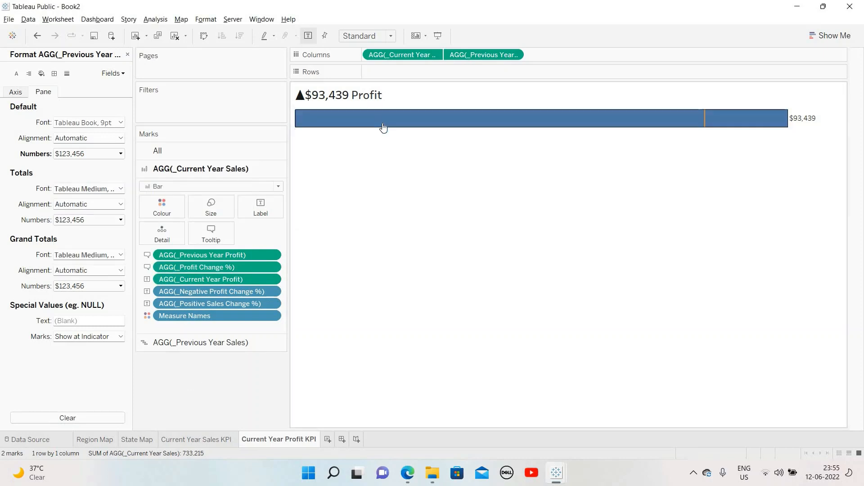
mouse_move(383, 127)
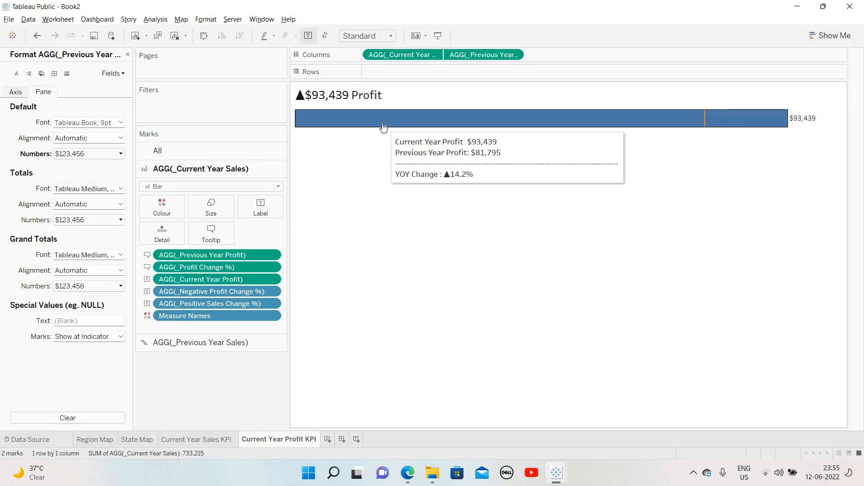
left_click(128, 55)
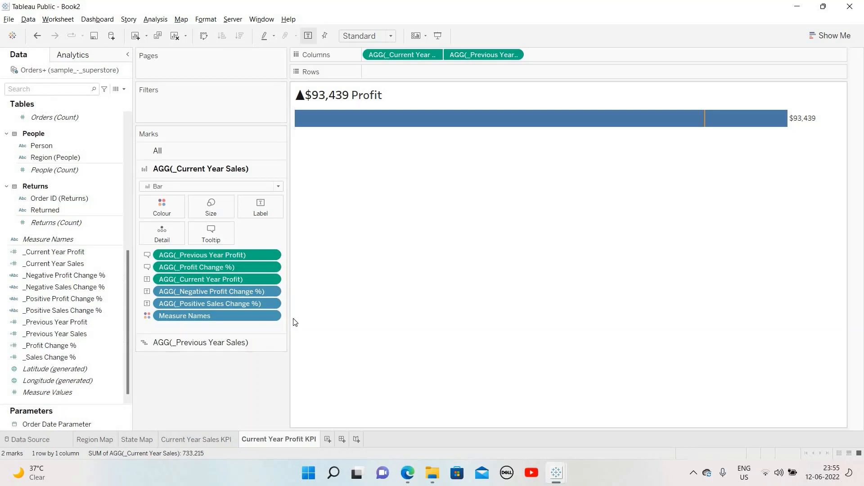
Delete all the text from the _Current Year Sales mark label and apply the empty label to the bar.
mouse_move(805, 120)
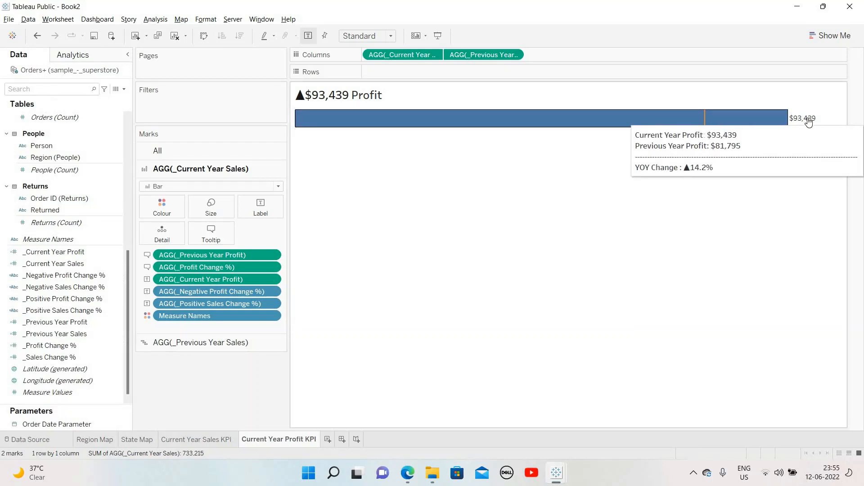
left_click(262, 210)
left_click(341, 258)
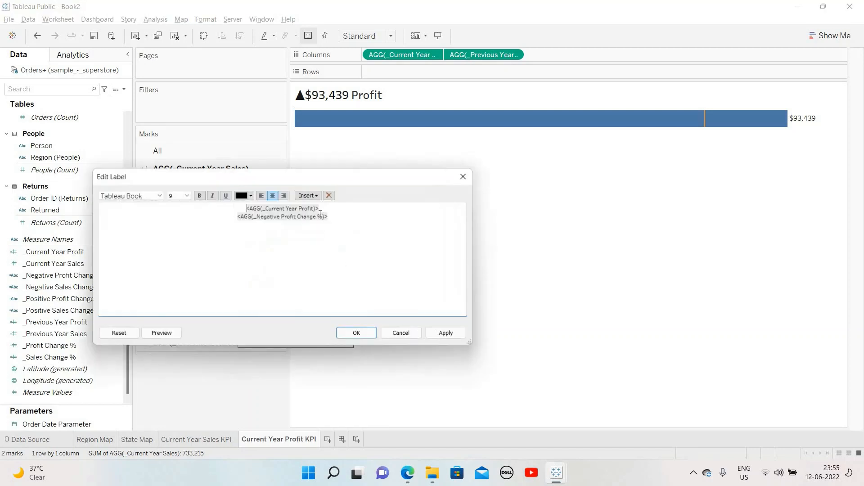
key("ctrl+a")
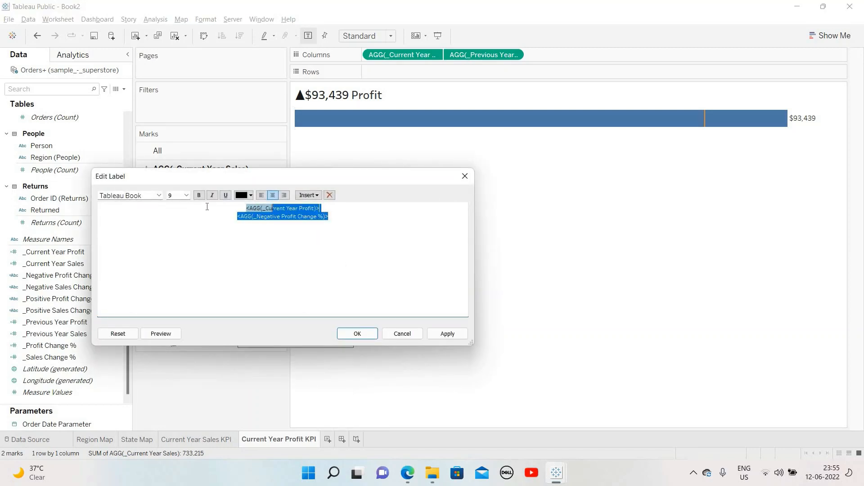
key("Delete")
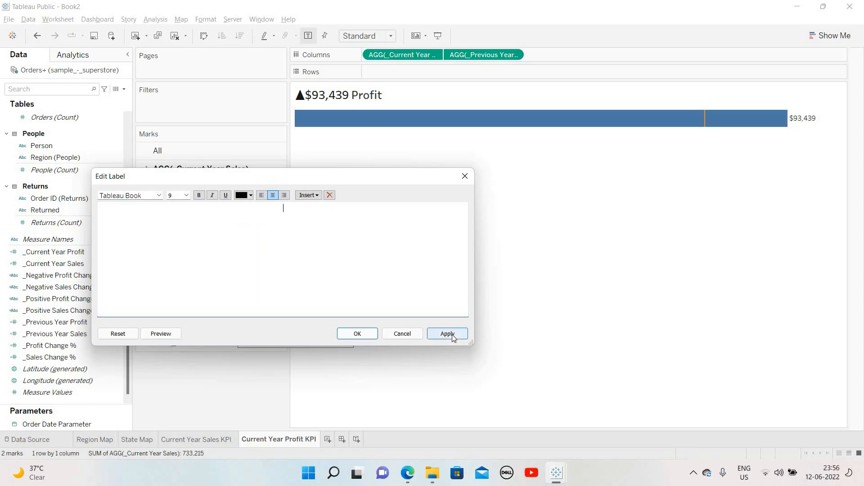
left_click(452, 334)
left_click(355, 334)
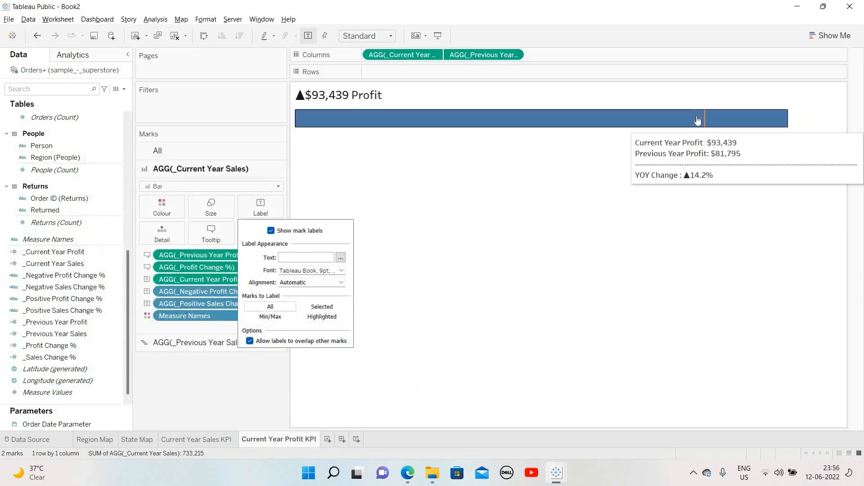
left_click(480, 118)
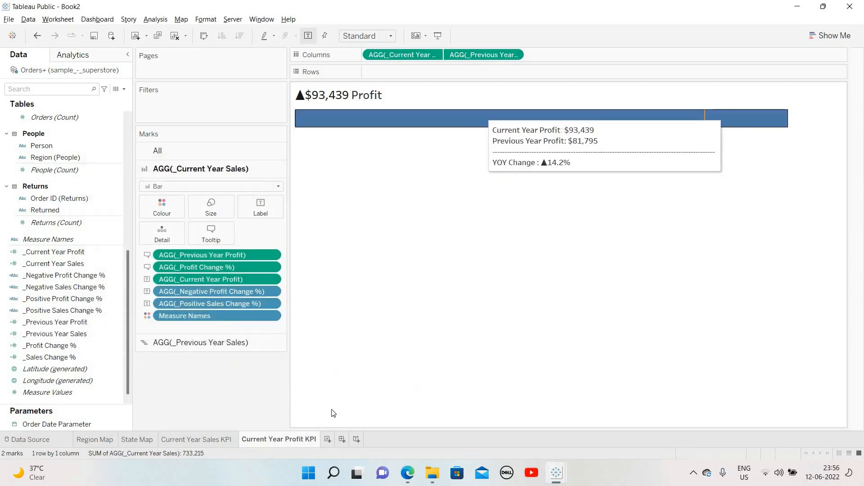
left_click(225, 438)
left_click(292, 438)
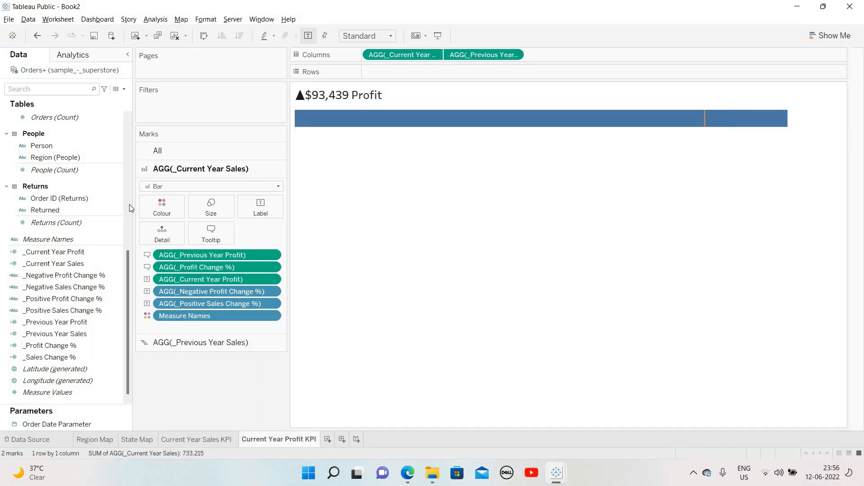
Widen the Data pane and locate the Order Date and Ship Date fields in the Orders table.
left_click_drag(132, 229, 164, 231)
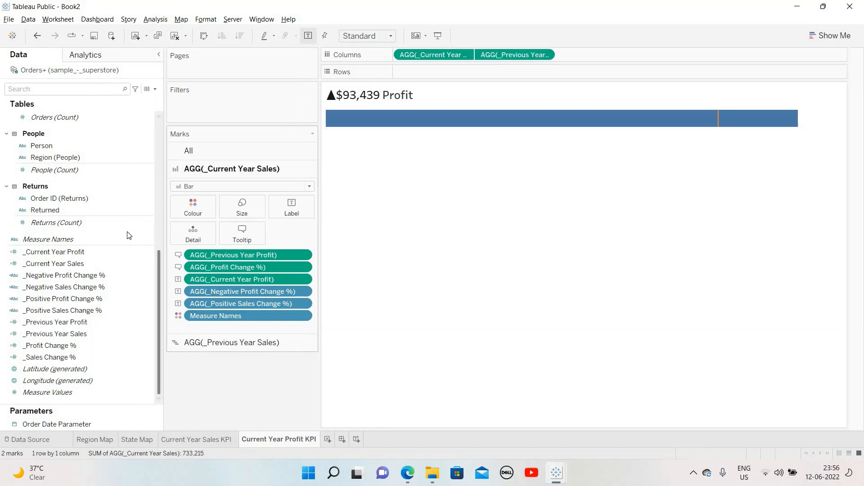
scroll(129, 235, "up", 3)
scroll(127, 235, "up", 1)
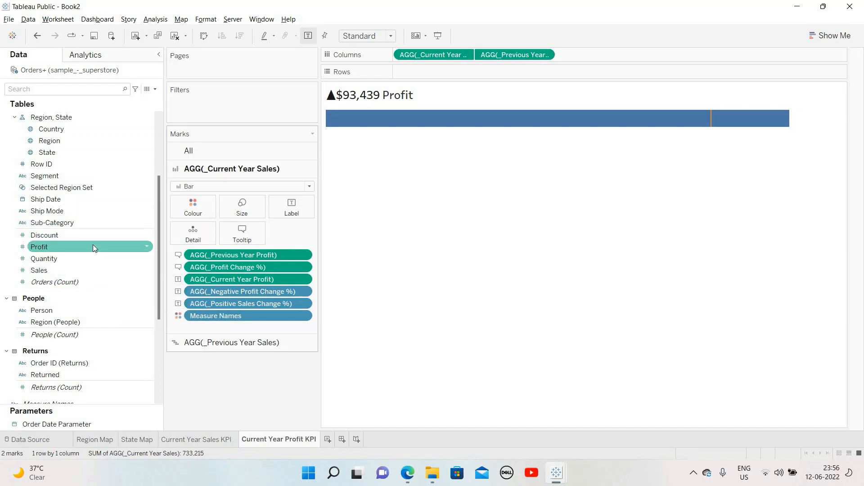
scroll(93, 244, "up", 2)
scroll(93, 244, "up", 2)
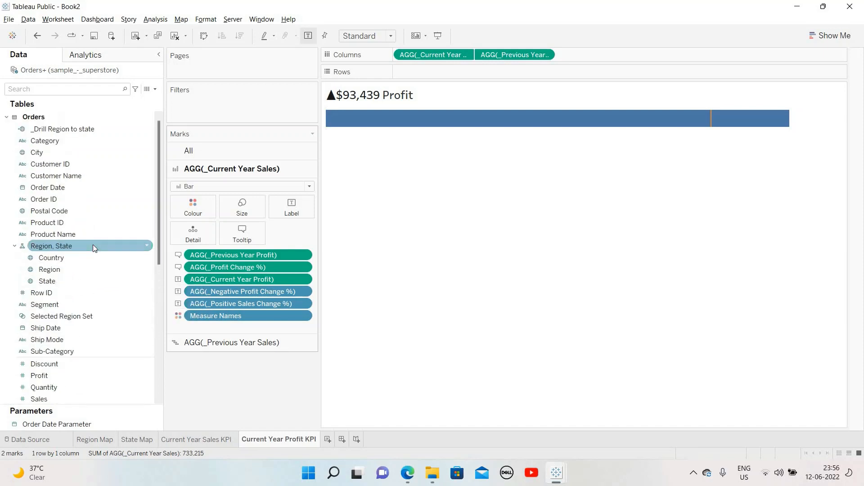
left_click(63, 188)
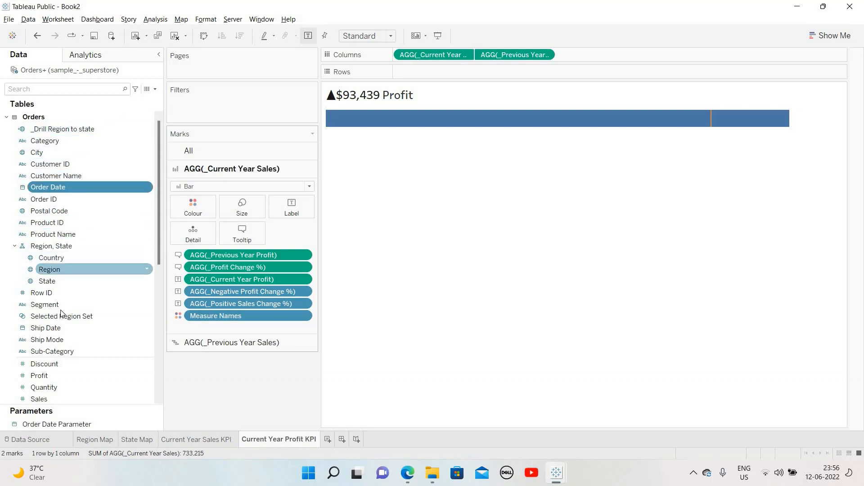
left_click(58, 328)
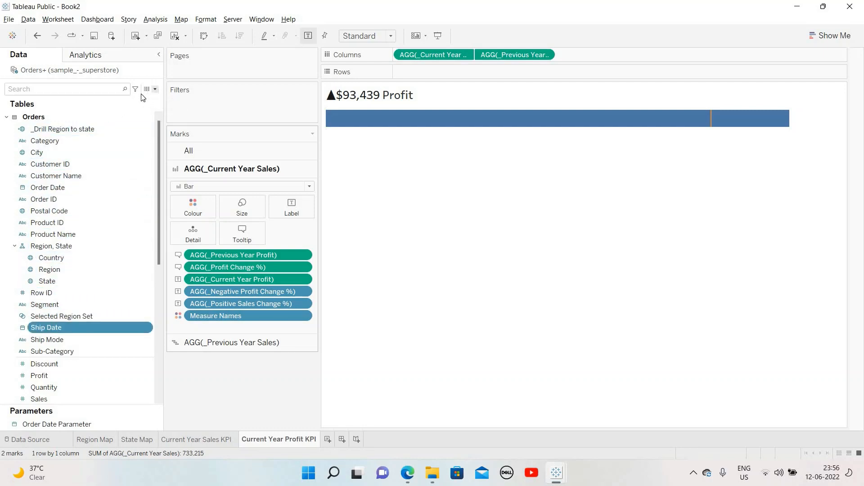
Create a calculated field named _Days to Ship and start its formula with the DATEDIFF function.
left_click(157, 90)
left_click(137, 100)
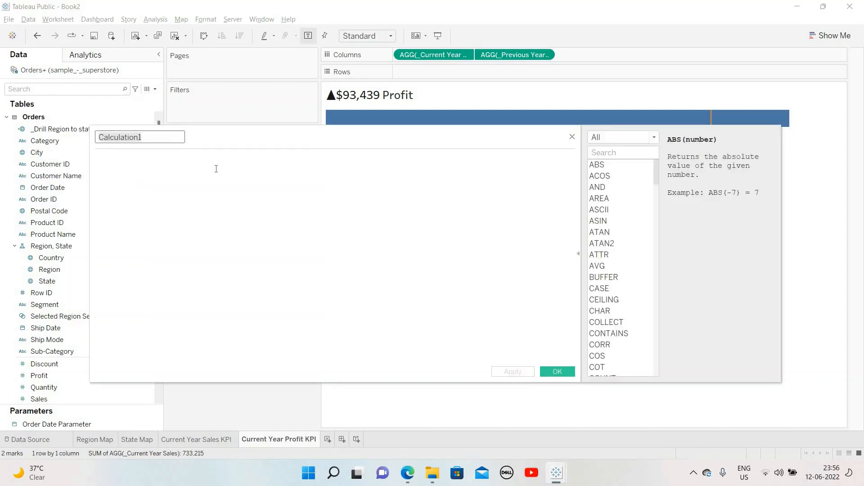
type("_Days to Ship")
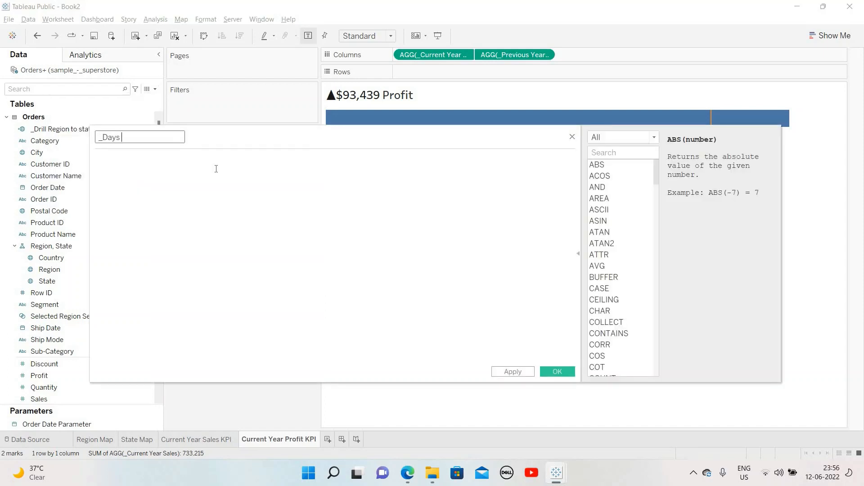
left_click(216, 169)
type("Date")
key("Down")
key("Down")
key("Return")
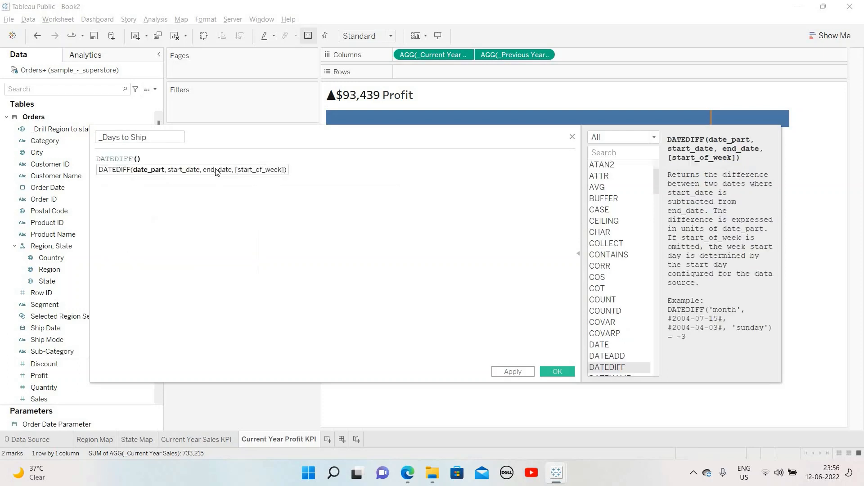
Complete the DATEDIFF arguments as 'day', [Order Date], [Ship Date] and accept the calculation.
type("'date")
key("BackSpace")
key("BackSpace")
type("y',")
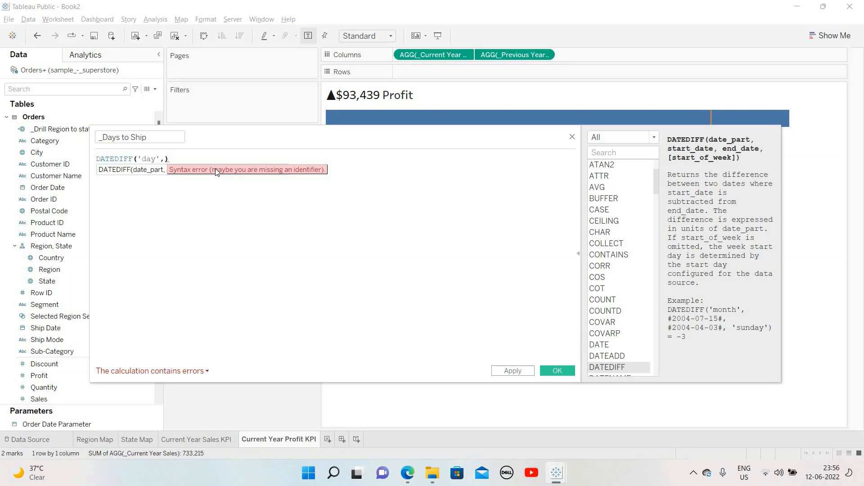
type("[Ord")
key("Return")
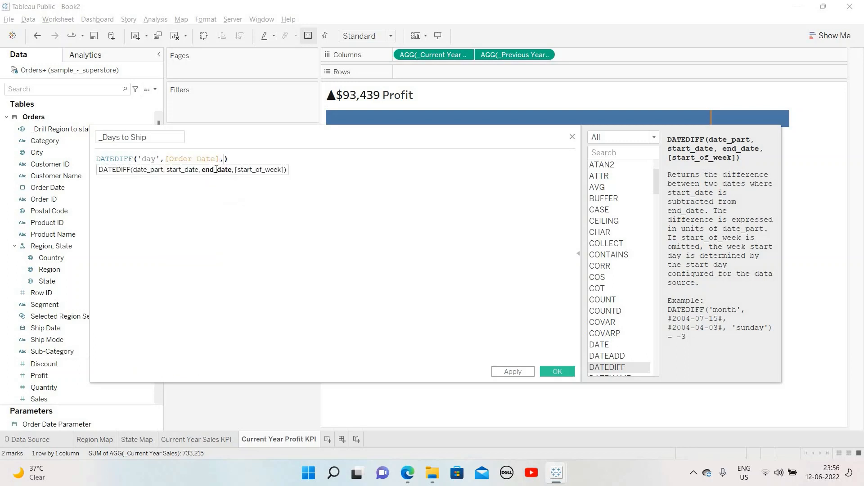
type(",ship")
key("Return")
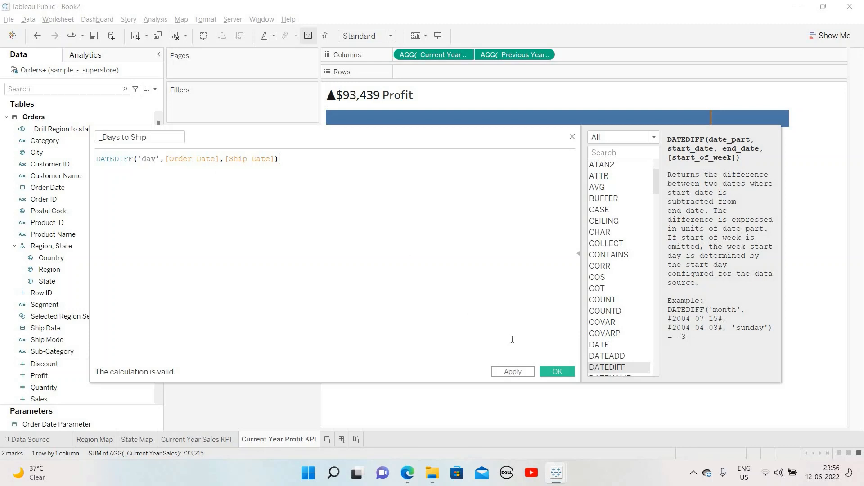
left_click(558, 372)
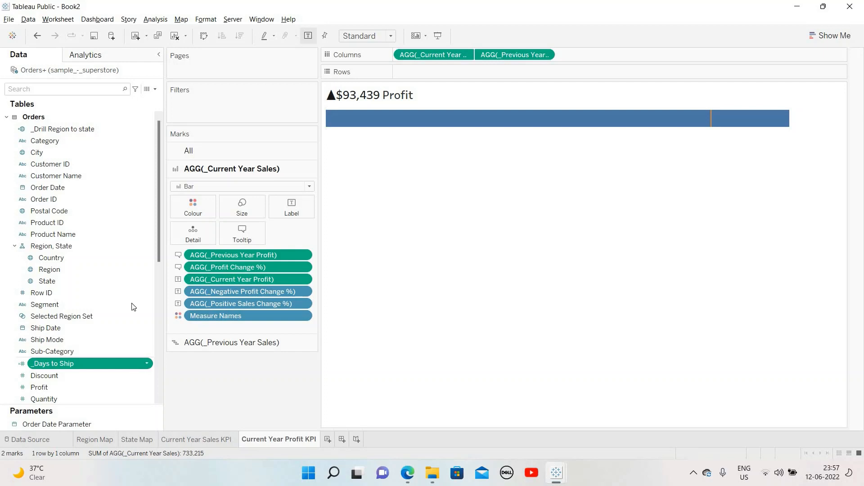
Create a calculated field named _Current Year Avg Days to Ship.
left_click(155, 89)
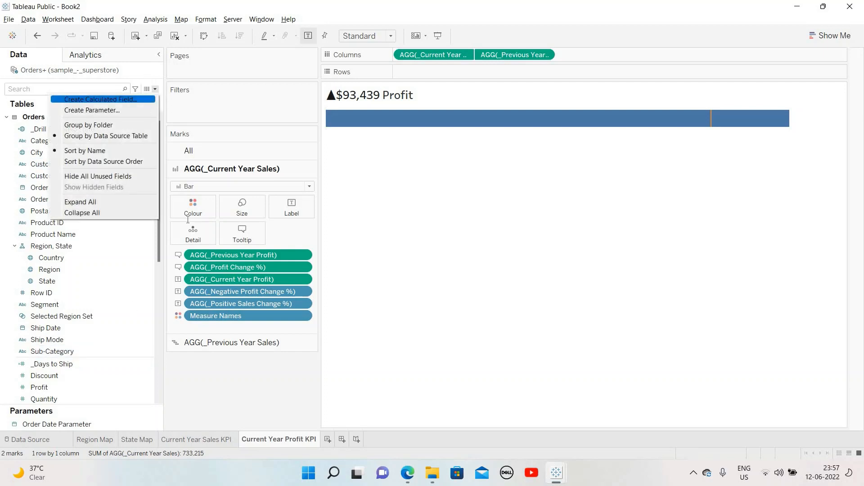
left_click(86, 96)
key("BackSpace")
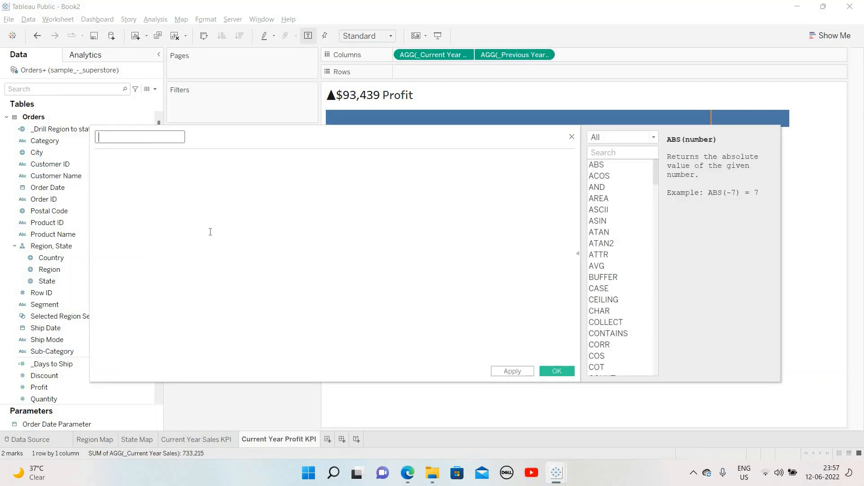
type("_Current Ye")
type("ar A")
type("vg Days to Sh")
type("ip")
key("Tab")
Start the formula with an IF condition using DATEDIFF with 'year' as the date part.
type("IF ")
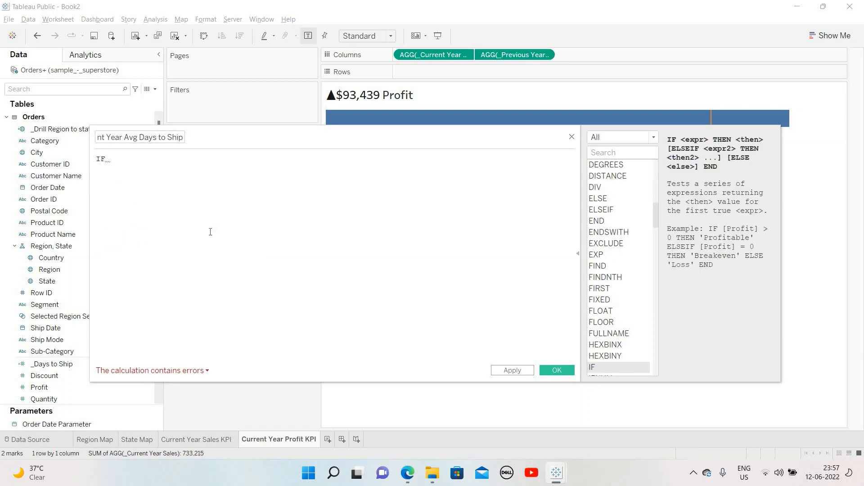
type("Date")
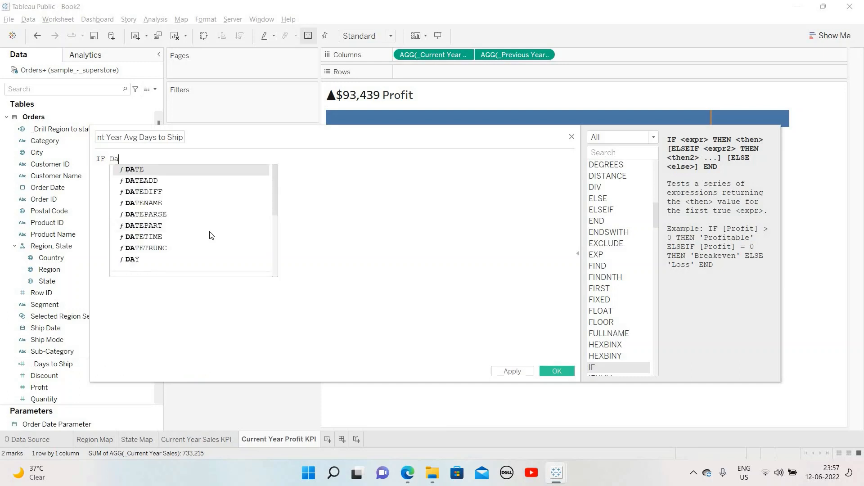
key("Down")
key("Down")
key("Return")
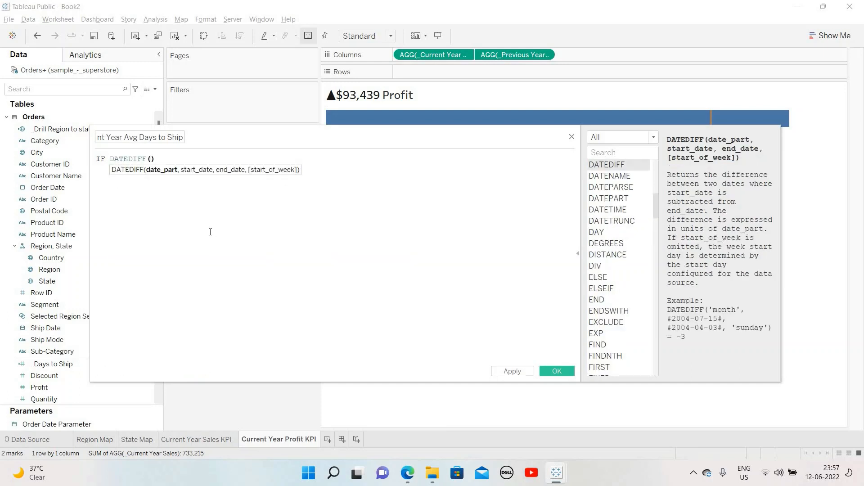
type("'year'")
Complete the condition with [Order Date] and [Order Date Parameter], compare it to 0, and add THEN.
type(",[Ord")
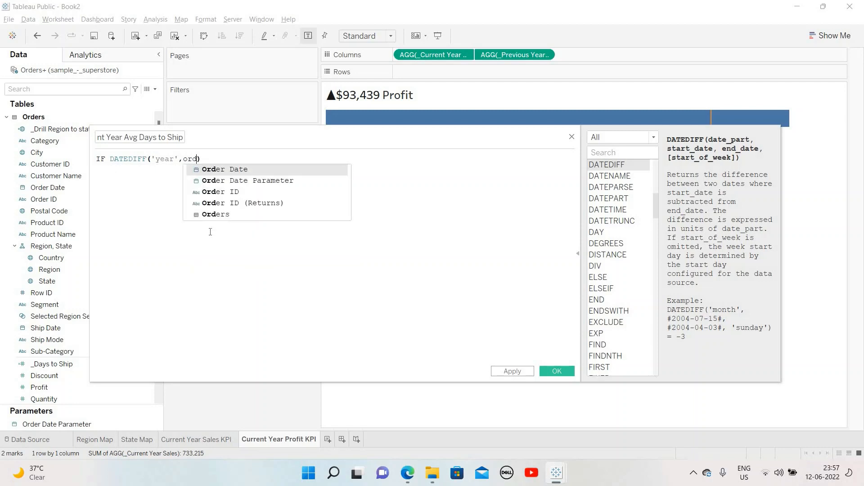
key("Return")
type(",")
type("e")
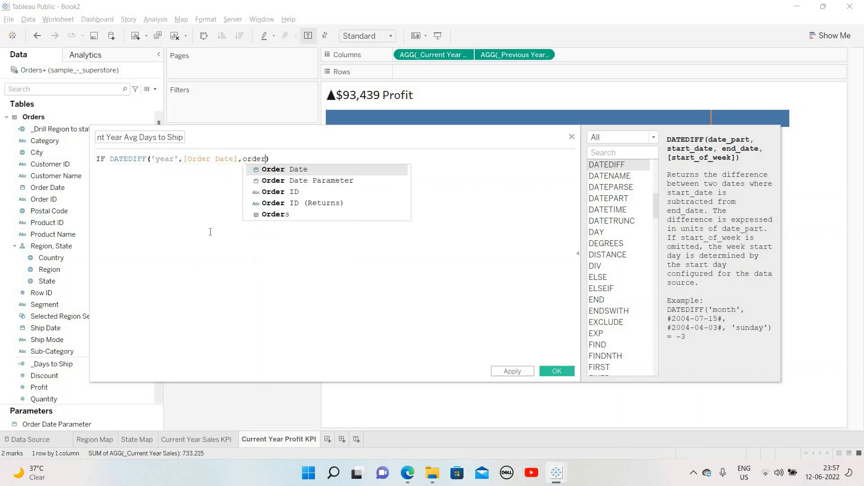
key("Down")
key("Return")
type("=")
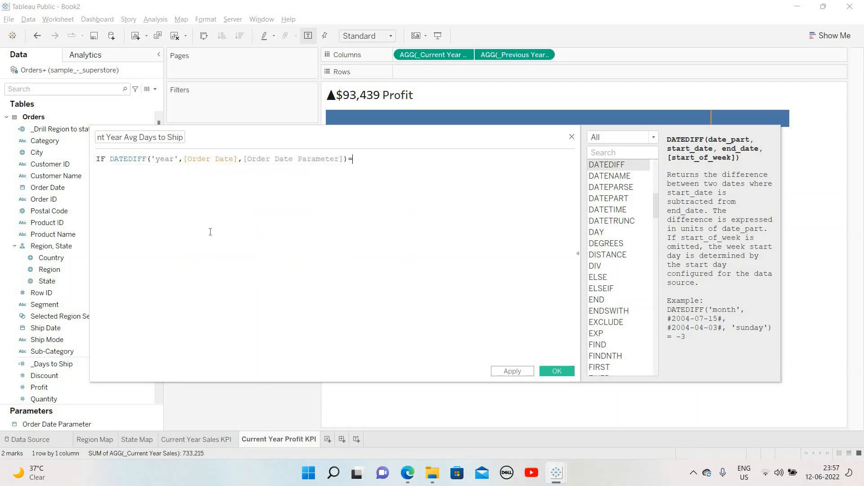
type("0 THEN")
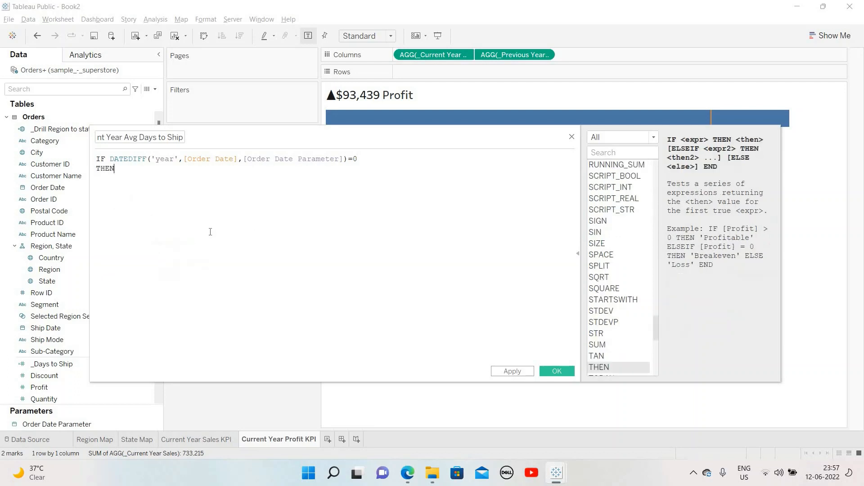
Return [_Days to Ship] when the condition is met and close the IF statement with END.
key("Return")
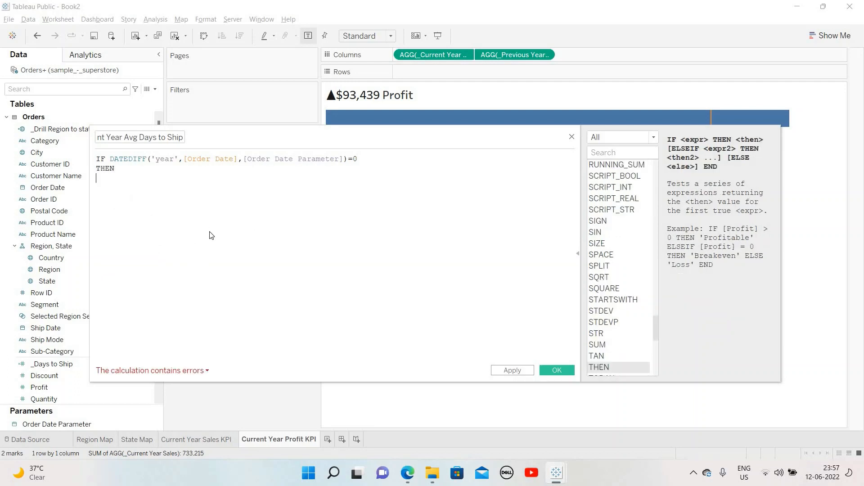
type("Days")
key("Return")
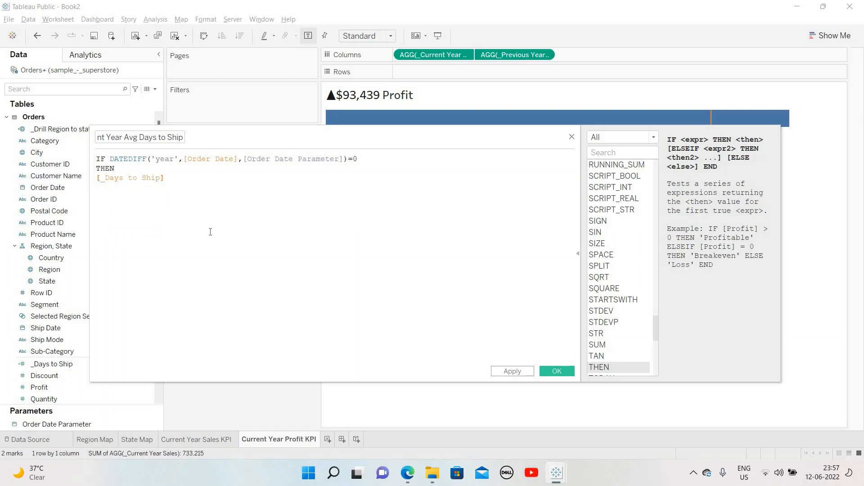
key("Return")
type("END")
key("Return")
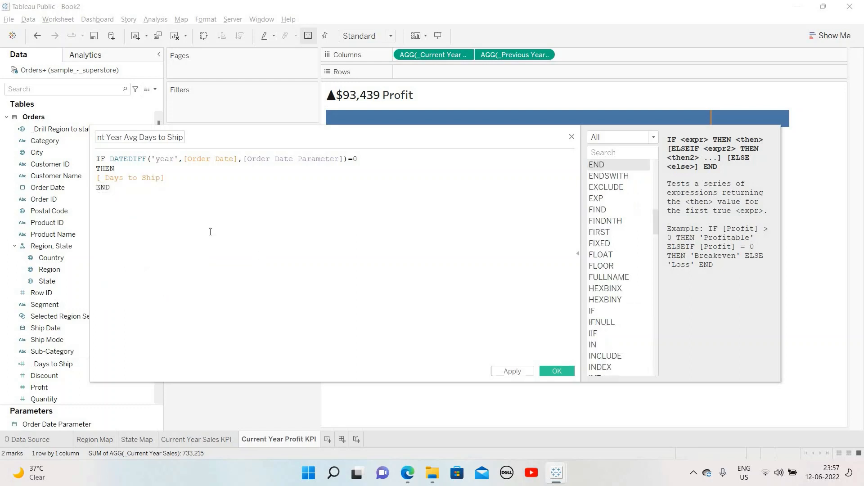
Wrap the whole IF statement in the AVG function and accept the calculation.
type(")")
key("ctrl+Home")
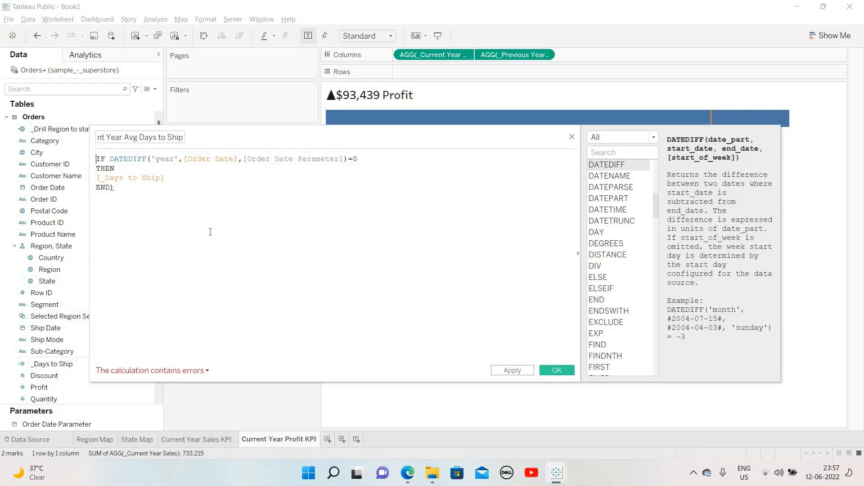
type("(")
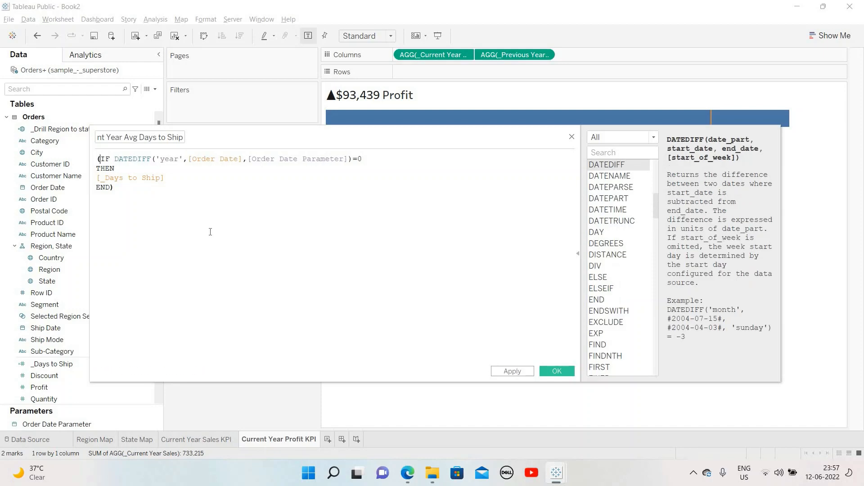
type("AVG")
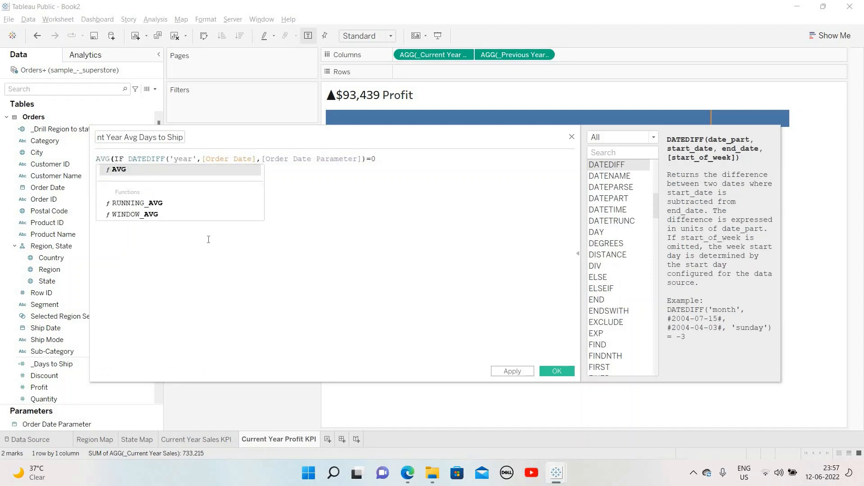
left_click(239, 246)
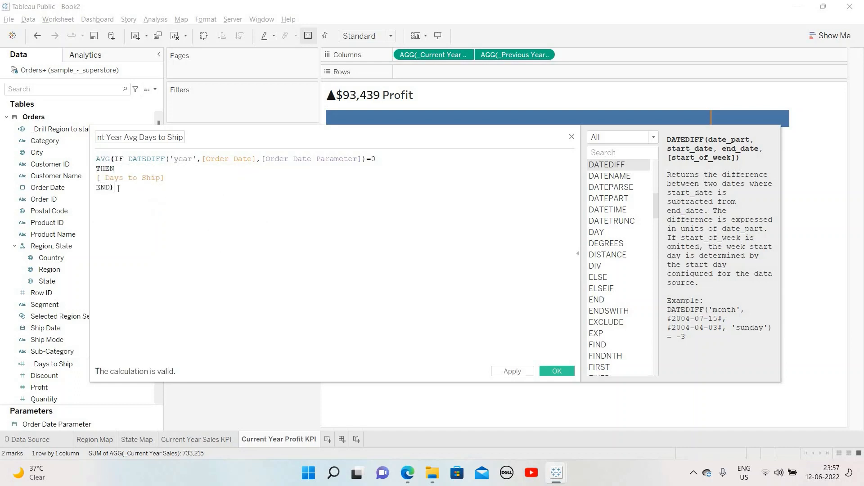
key("ctrl+a")
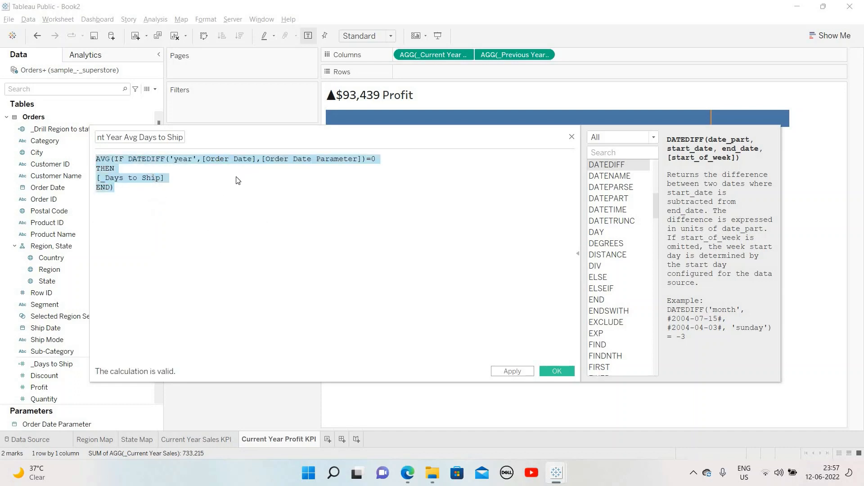
left_click(556, 371)
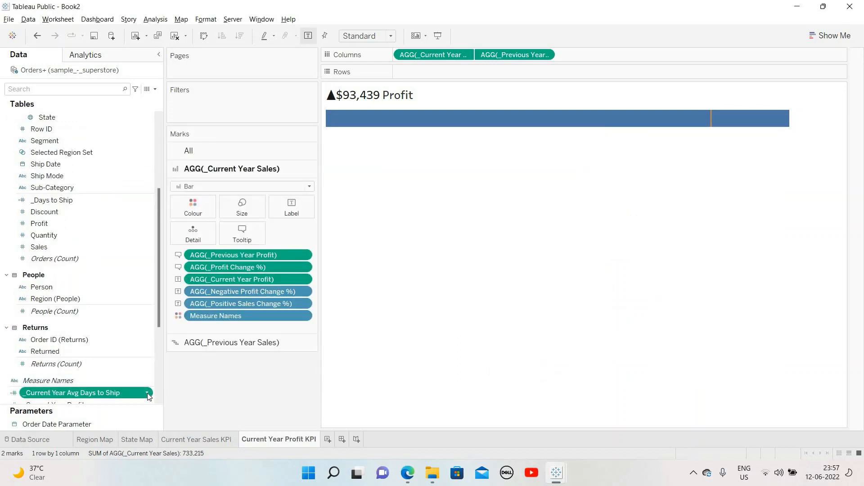
Duplicate the _Current Year Avg Days to Ship field and rename the copy _Previous Year Avg Days to Ship.
left_click(147, 393)
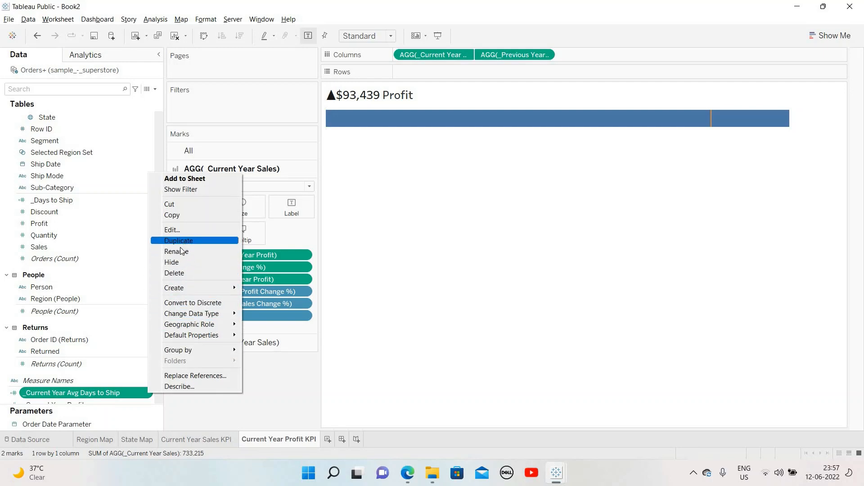
left_click(181, 243)
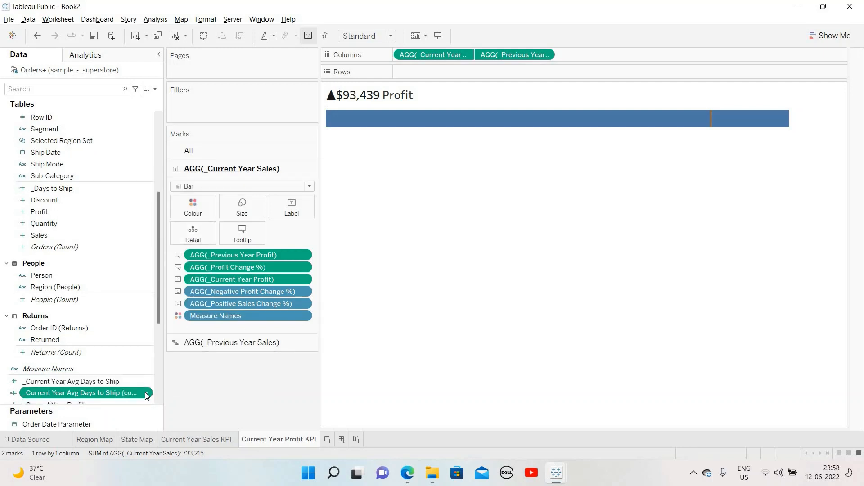
left_click(147, 395)
left_click(171, 232)
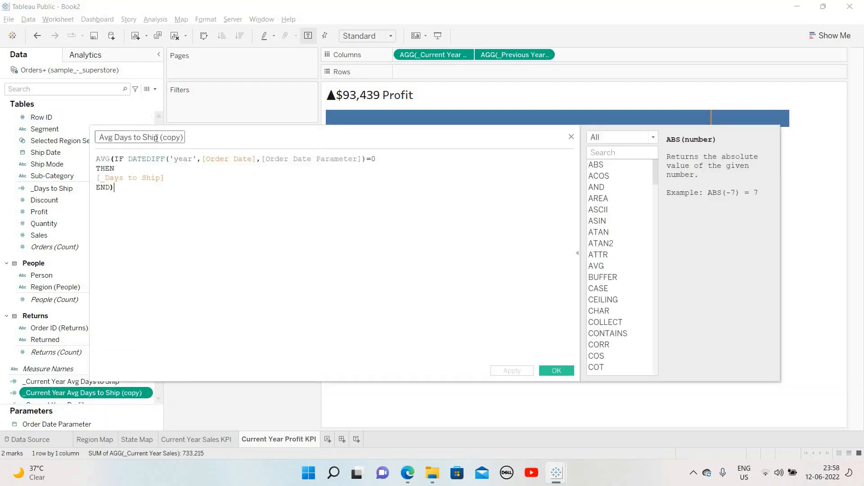
double_click(183, 138)
key("BackSpace")
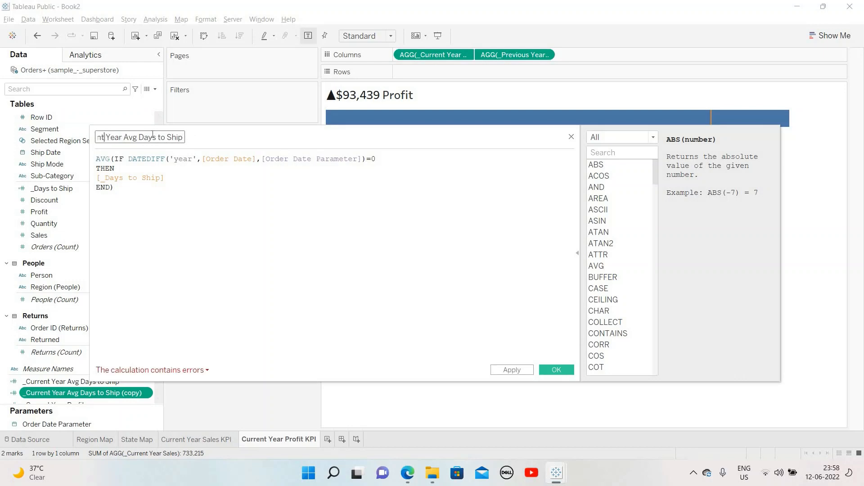
key("shift+Left")
key("shift+Left")
key("shift+Left")
key("shift+Left")
key("shift+Left")
key("shift+Left")
key("shift+Left")
key("shift+Left")
key("shift+Right")
type("P")
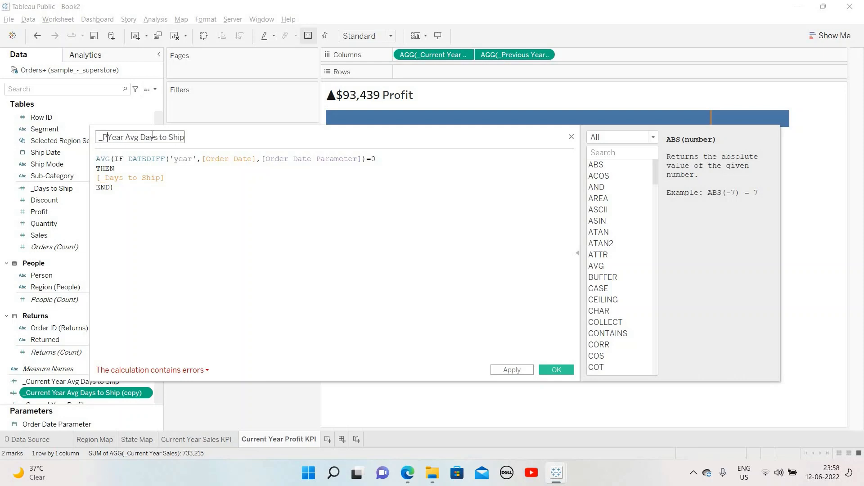
type("revious")
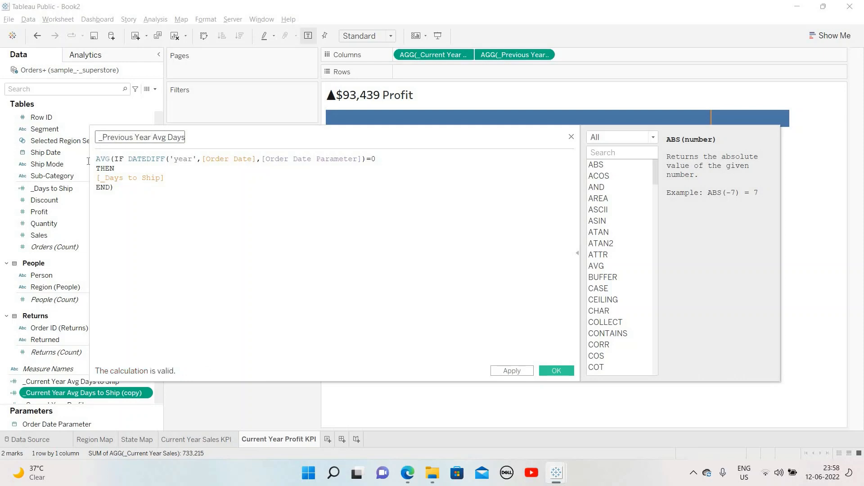
Set the copy's year difference comparison to 1 and accept the calculation.
key("Tab")
left_click(387, 159)
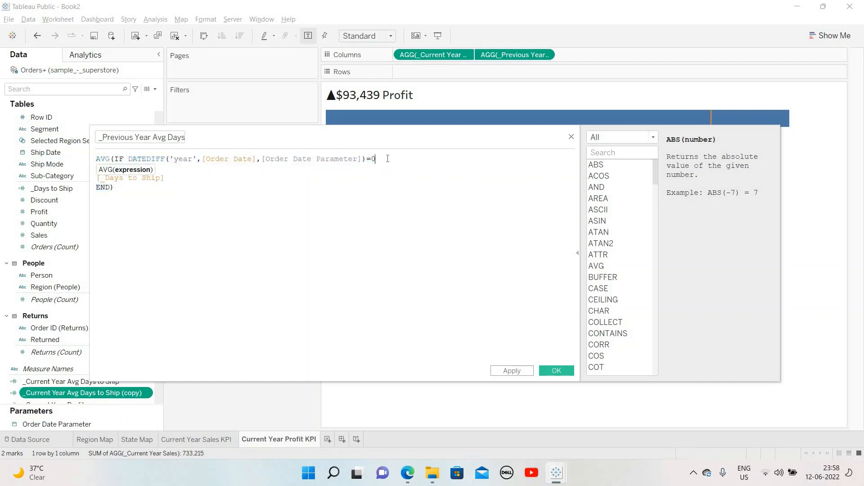
key("BackSpace")
type("1")
left_click(529, 372)
left_click(565, 369)
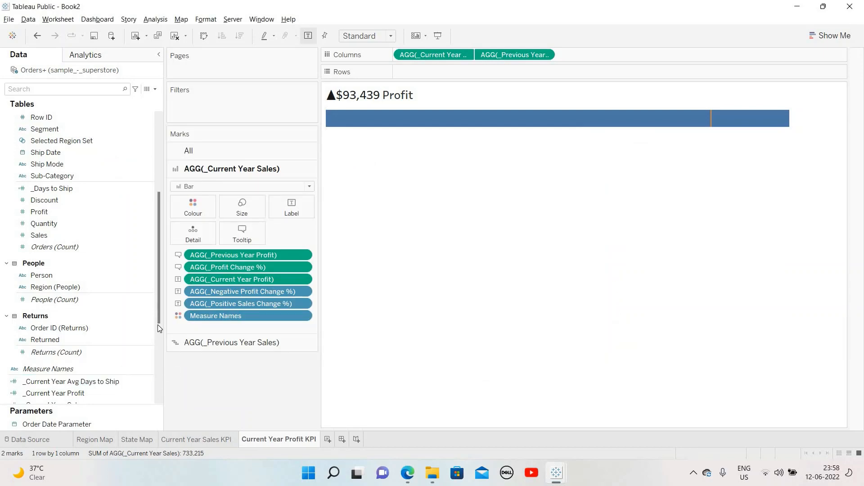
Create a calculated field named _Avg Days to Ship Change %.
scroll(159, 388, "down", 5)
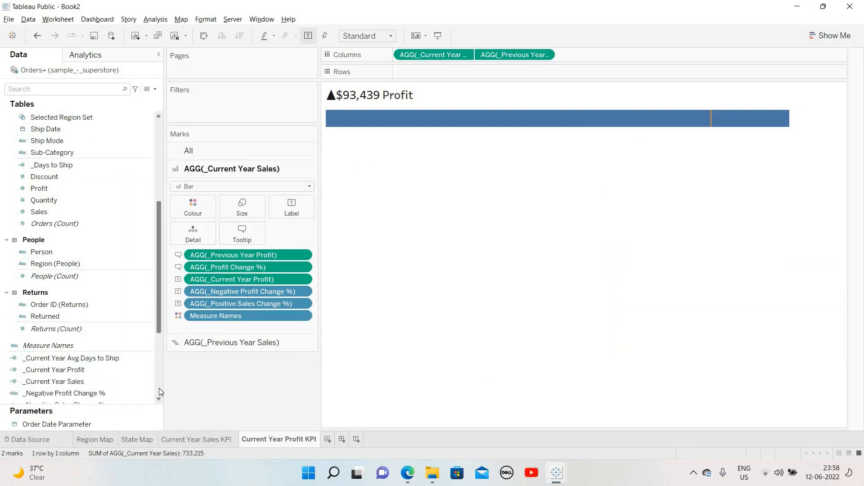
left_click(153, 90)
left_click(144, 100)
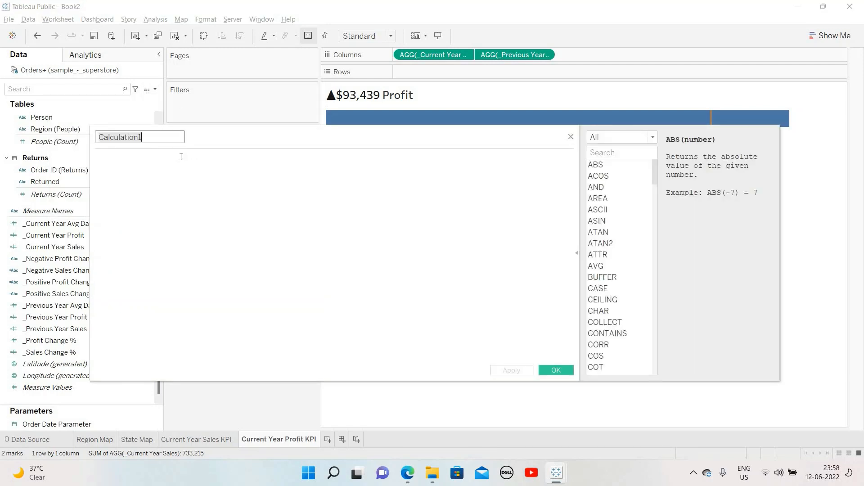
type("%")
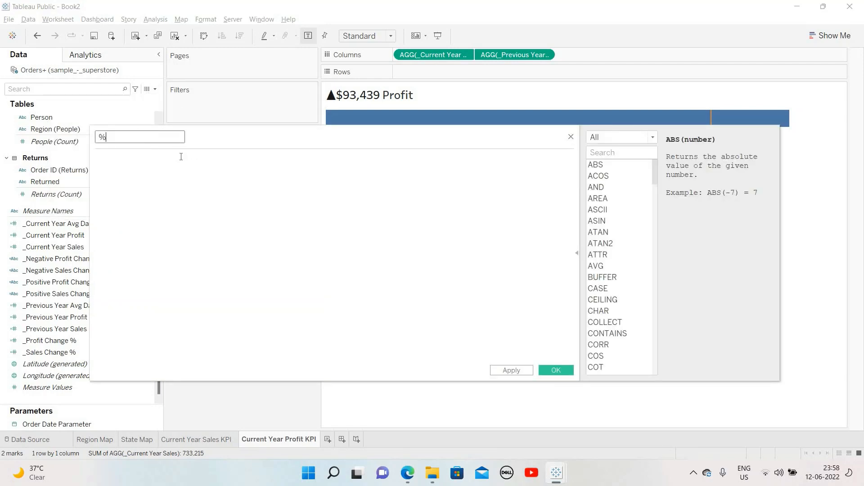
key("BackSpace")
type("_Avg")
type(" Days to Ship C")
type("hange %")
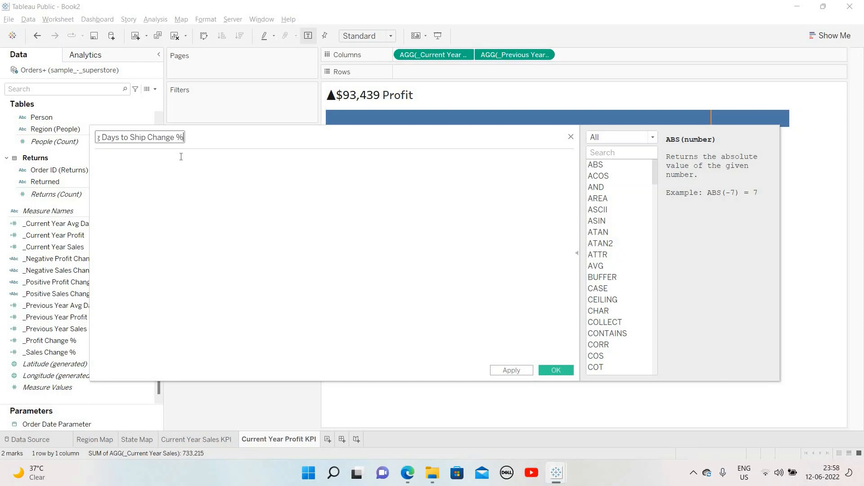
Enter the formula [_Current Year Avg Days to Ship]-[_Previous Year Avg Days to Ship]/[_Previous Year Avg Days to Ship].
left_click(181, 157)
type("_curr")
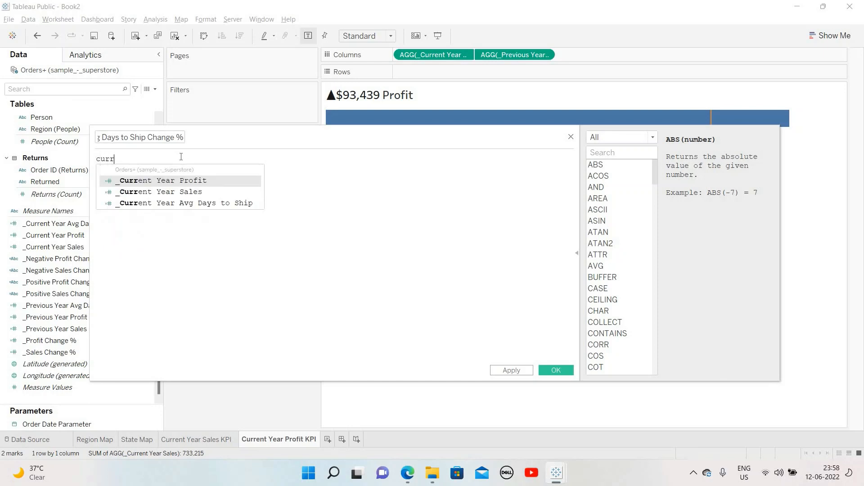
key("Down")
key("Down")
key("Return")
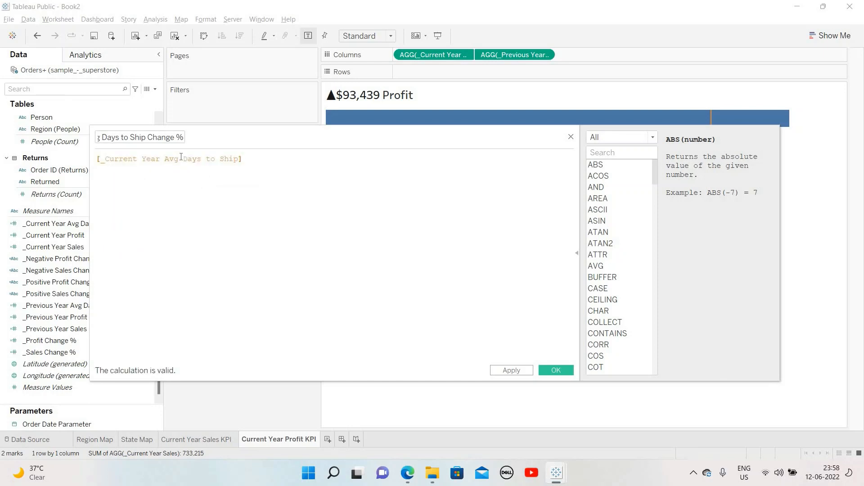
type("-previous")
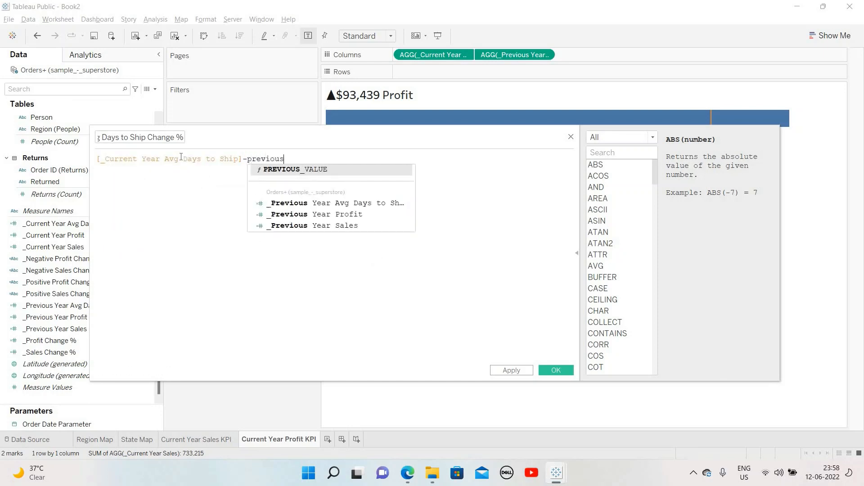
key("Down")
key("Return")
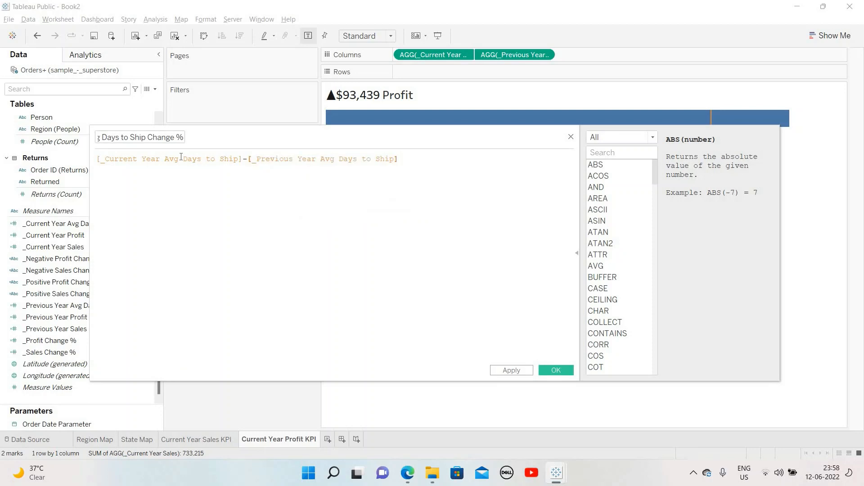
type("/previou")
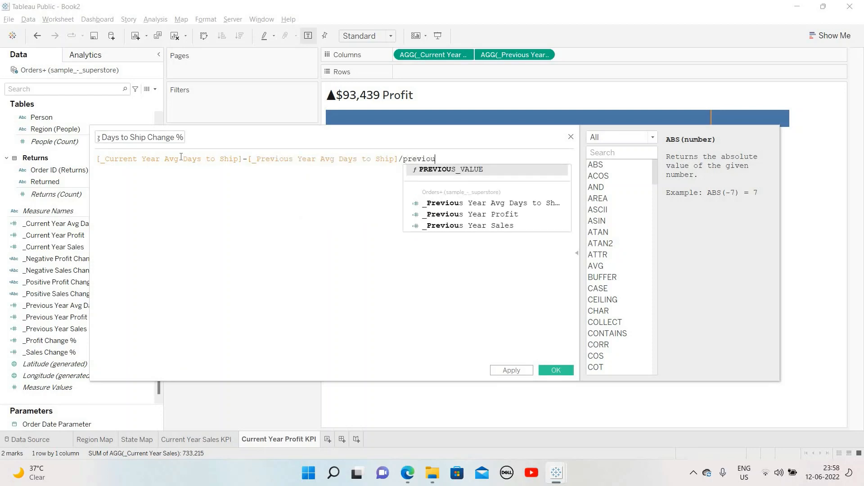
key("Return")
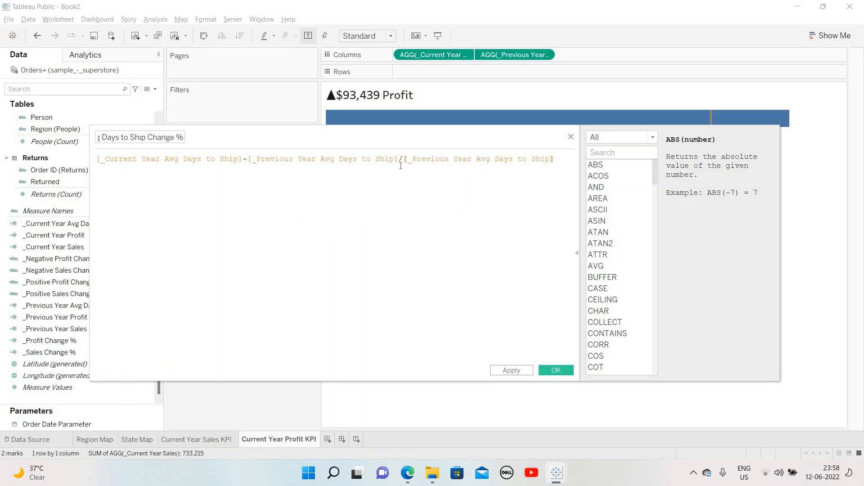
Enclose the current-minus-previous-year subtraction in parentheses and accept the calculation.
left_click(405, 159)
type(")")
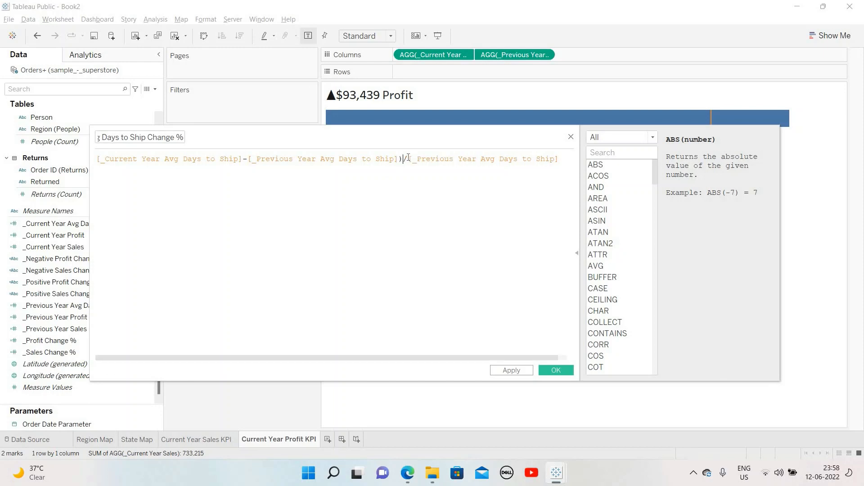
key("Home")
type("(")
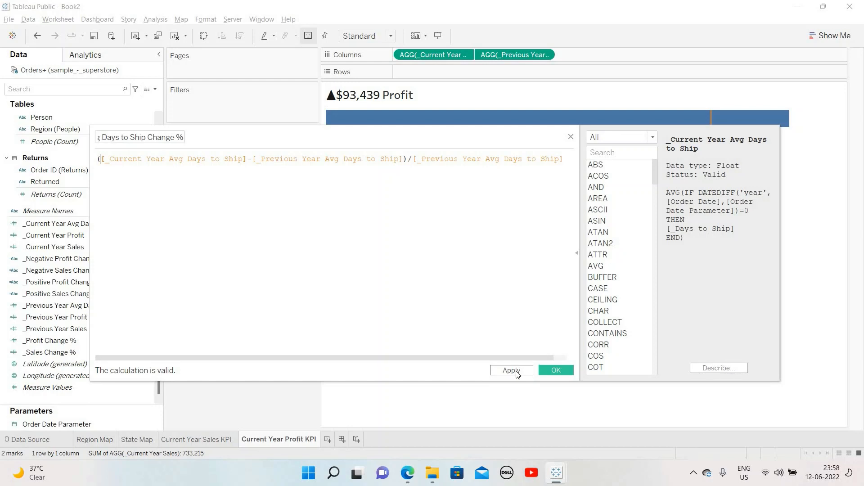
left_click(548, 370)
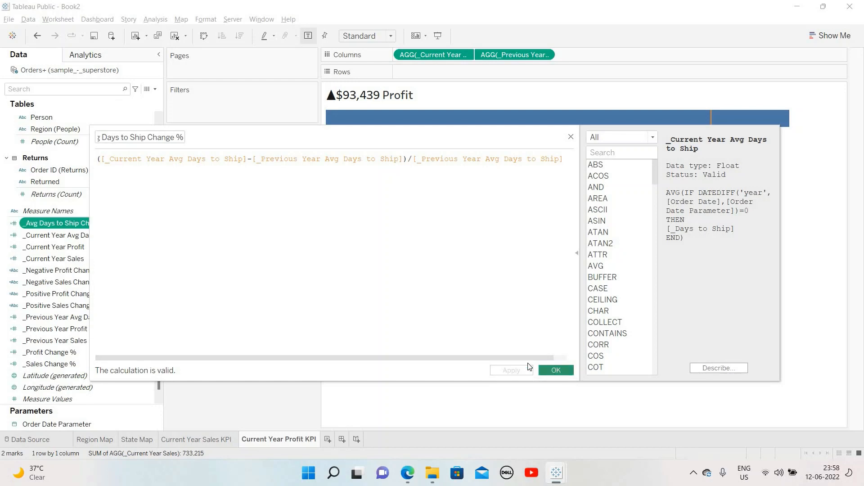
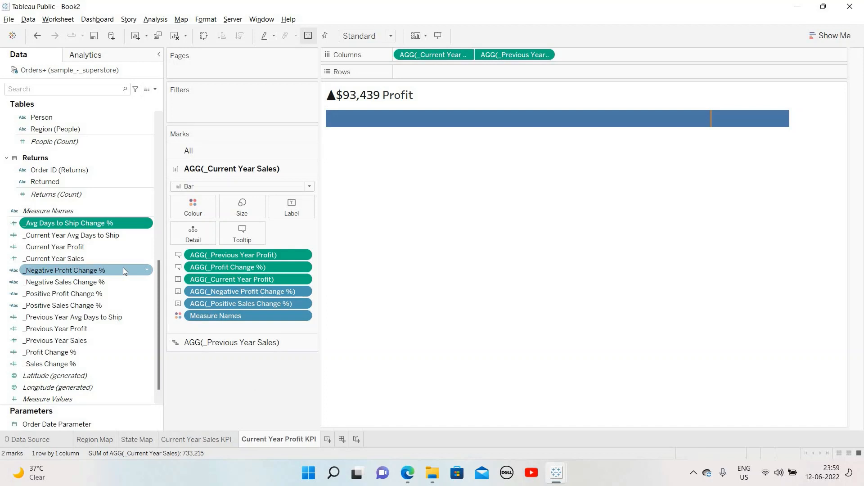
Duplicate the _Negative Profit Change % field and rename the copy _Negative Avg Days to ship Change %.
right_click(147, 271)
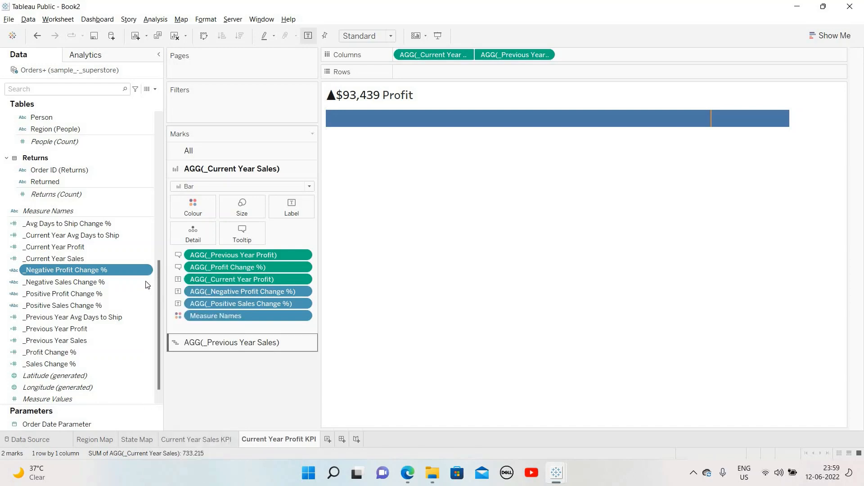
left_click(146, 282)
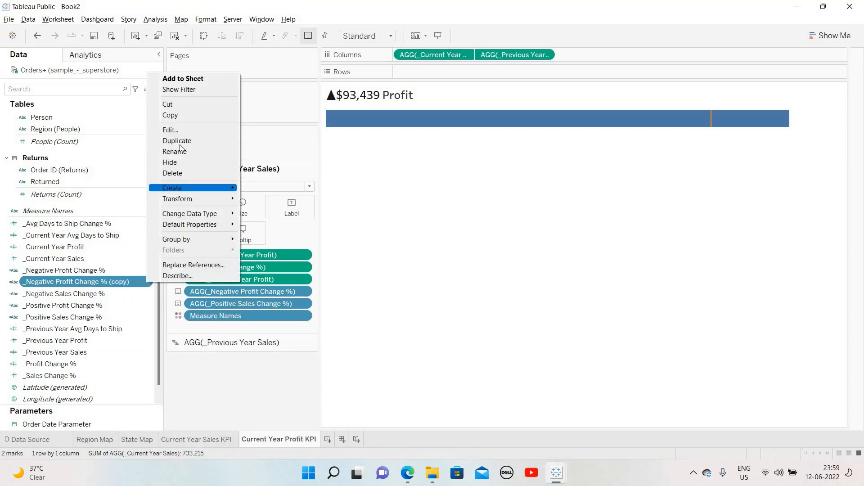
left_click(180, 130)
left_click(144, 137)
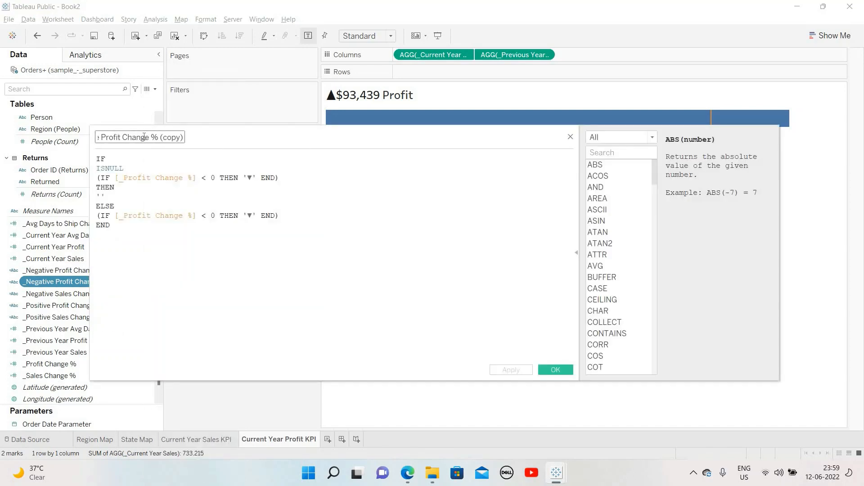
double_click(118, 138)
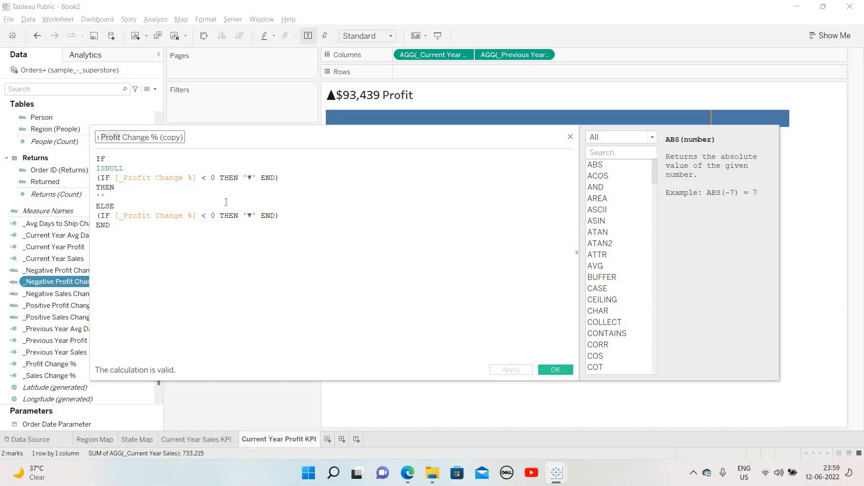
type("Avg Days")
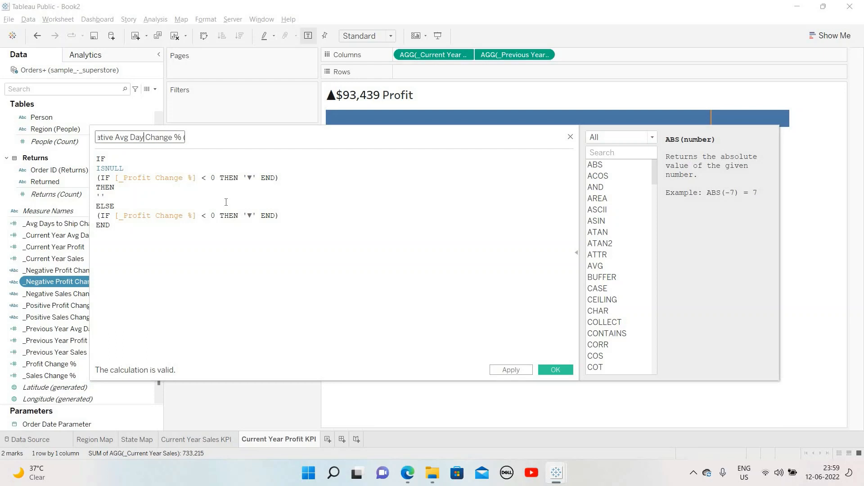
type(" to ship")
key("Right")
key("Right")
key("Right")
key("Right")
key("Right")
key("Right")
key("Right")
key("Right")
key("Right")
key("Right")
key("Right")
key("Right")
key("Right")
key("Right")
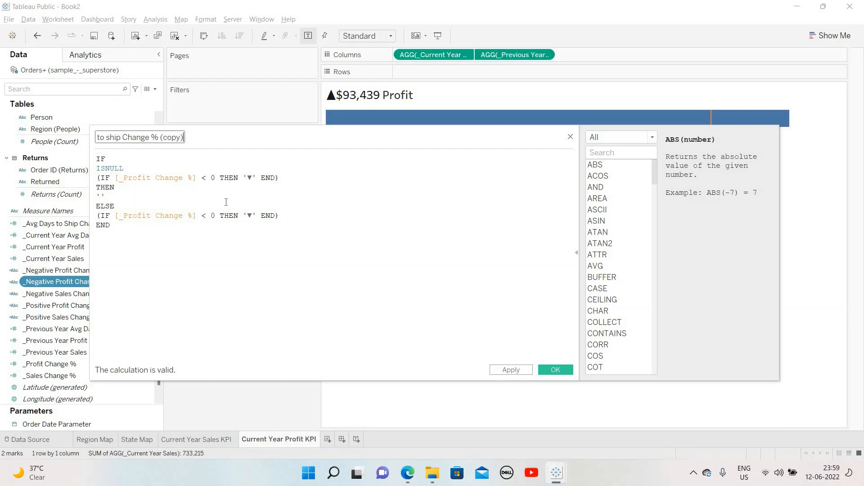
key("BackSpace")
key("BackSpace")
key("BackSpace")
key("BackSpace")
key("BackSpace")
key("BackSpace")
key("BackSpace")
key("Home")
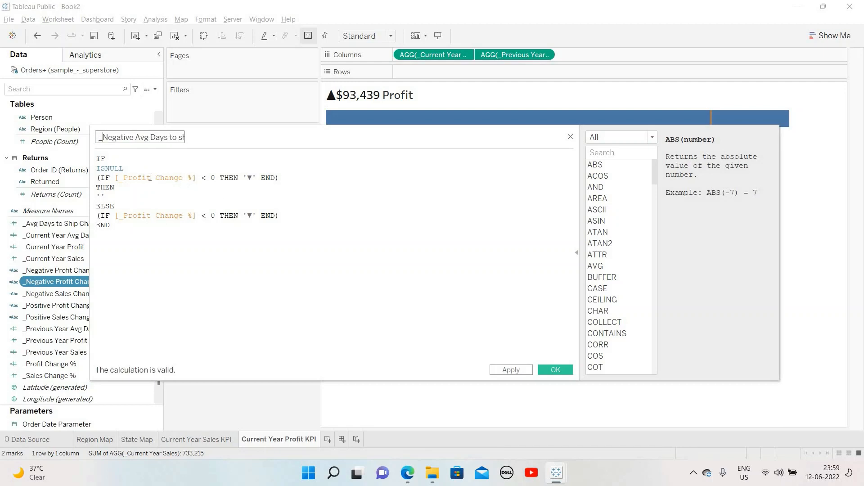
Replace the _Profit Change % reference in the ISNULL condition with _Avg Days to Ship Change %.
key("BackSpace")
key("BackSpace")
key("BackSpace")
key("BackSpace")
key("BackSpace")
key("BackSpace")
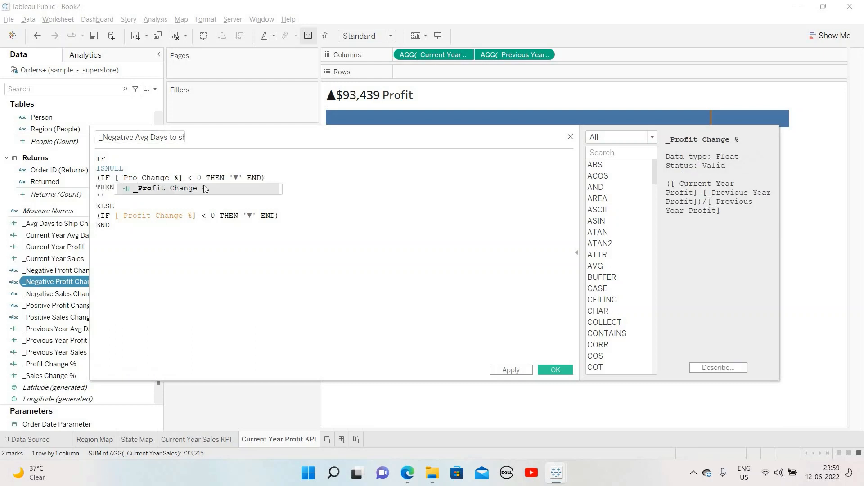
type("avg")
left_click(205, 187)
key("Left")
key("Left")
key("shift+Right")
key("shift+Right")
key("shift+Right")
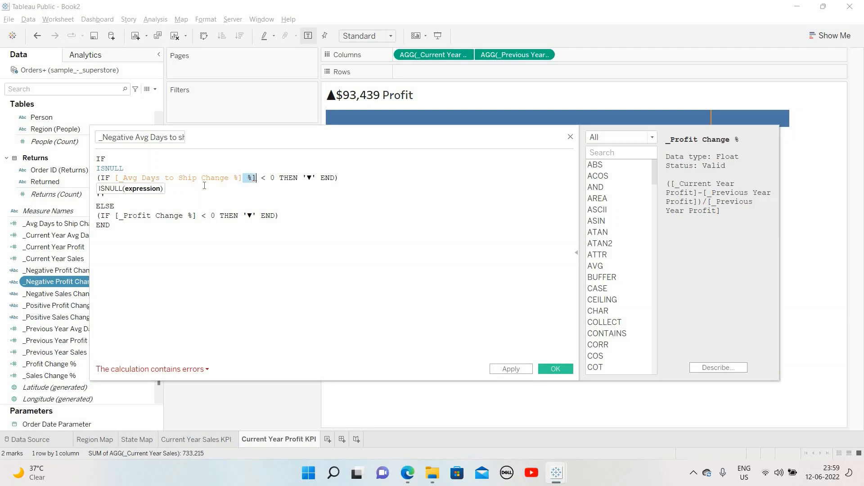
key("Delete")
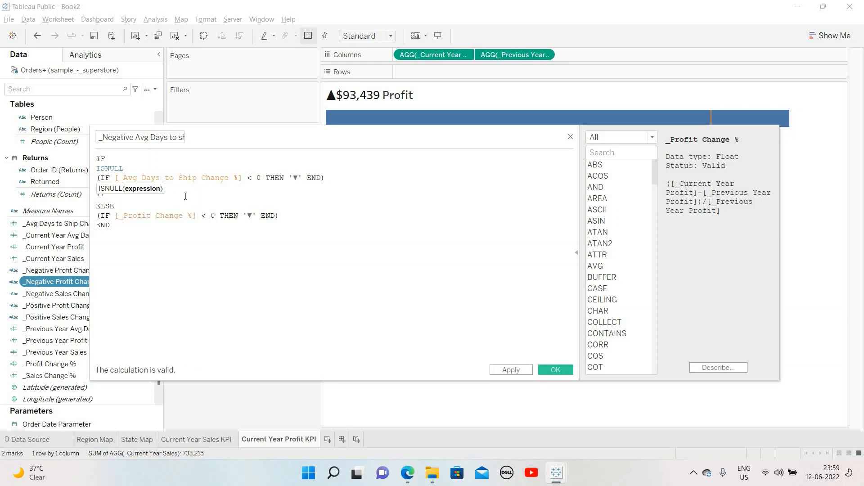
Replace the _Profit Change % reference in the ELSE branch with _Avg Days to Ship Change % and accept the calculation.
key("Down")
key("Down")
key("Down")
key("Down")
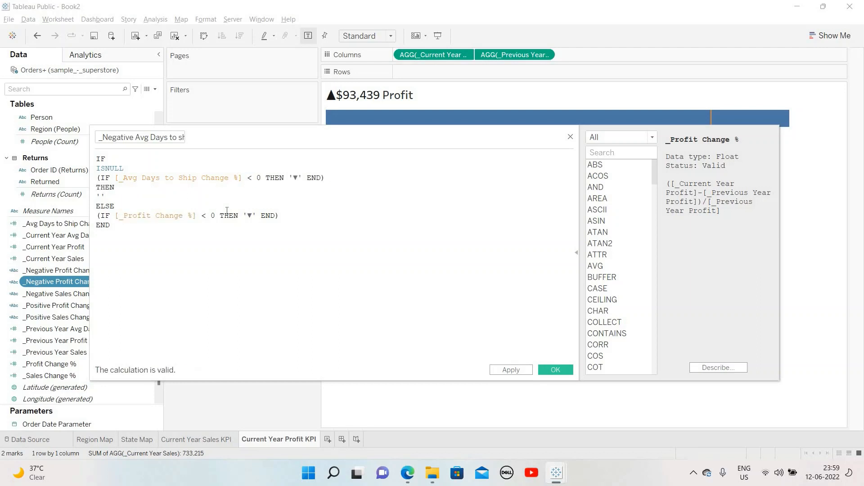
key("BackSpace")
key("BackSpace")
key("BackSpace")
key("BackSpace")
key("BackSpace")
key("BackSpace")
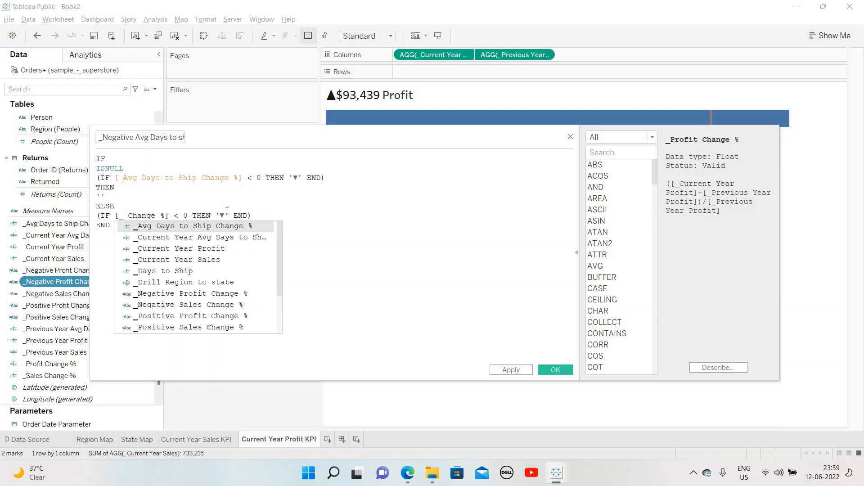
left_click(188, 223)
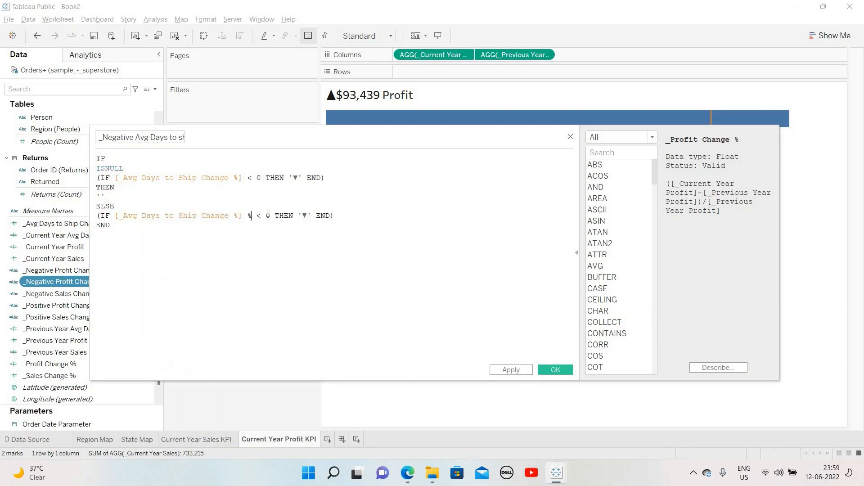
key("Delete")
key("Delete")
key("Delete")
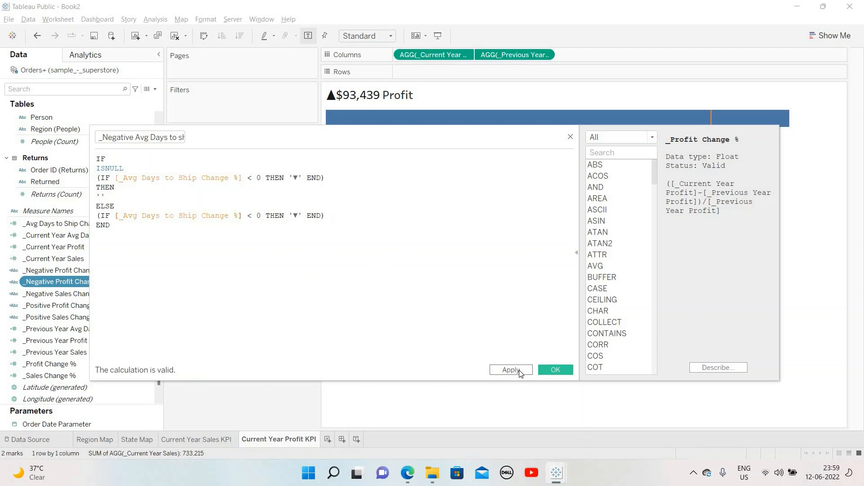
left_click_drag(161, 138, 401, 264)
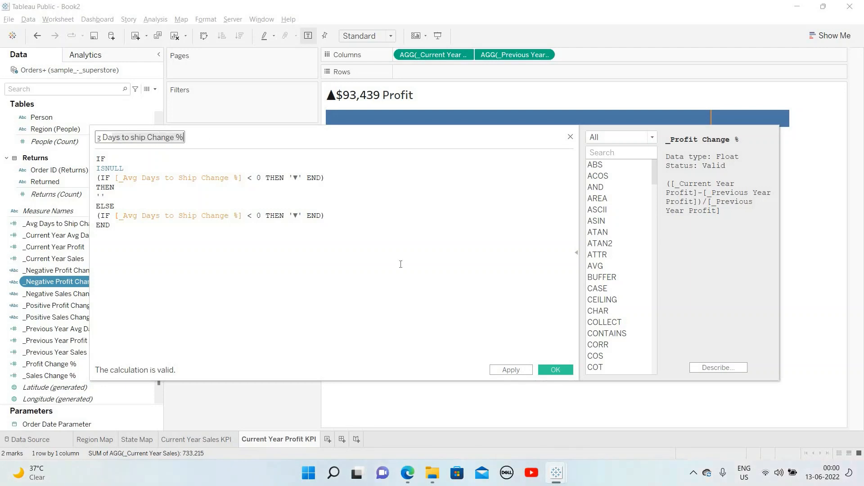
left_click(555, 370)
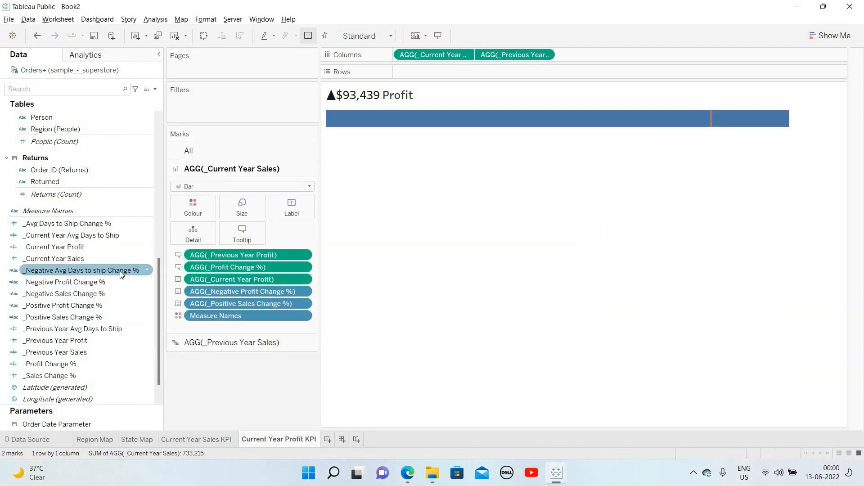
Duplicate the _Positive Profit Change % field and edit the copy's name, removing "(copy)" and replacing Profit with Avg Days to ship.
left_click(149, 306)
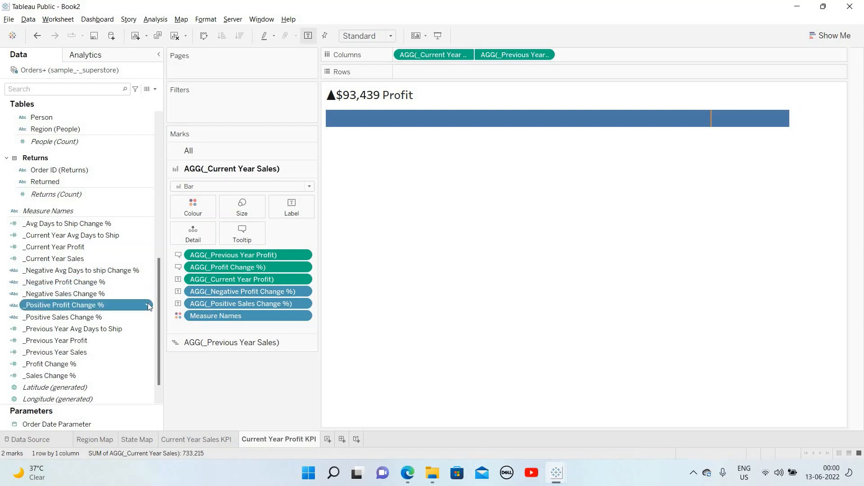
left_click(149, 306)
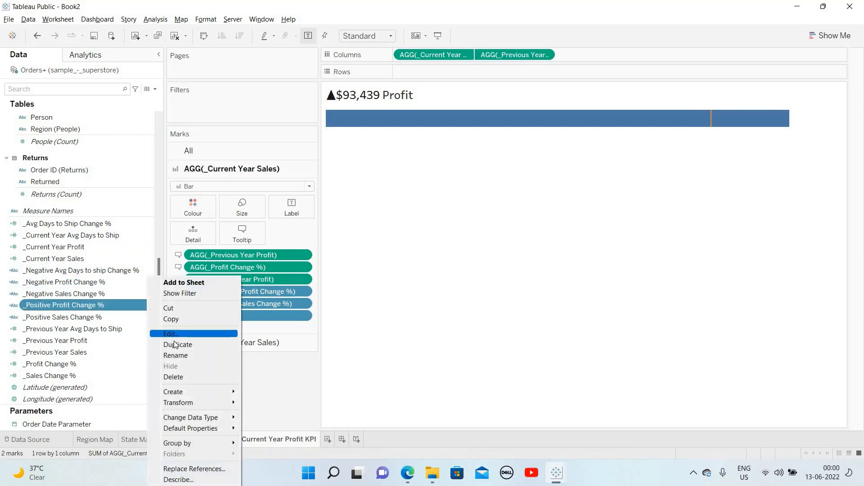
key("Return")
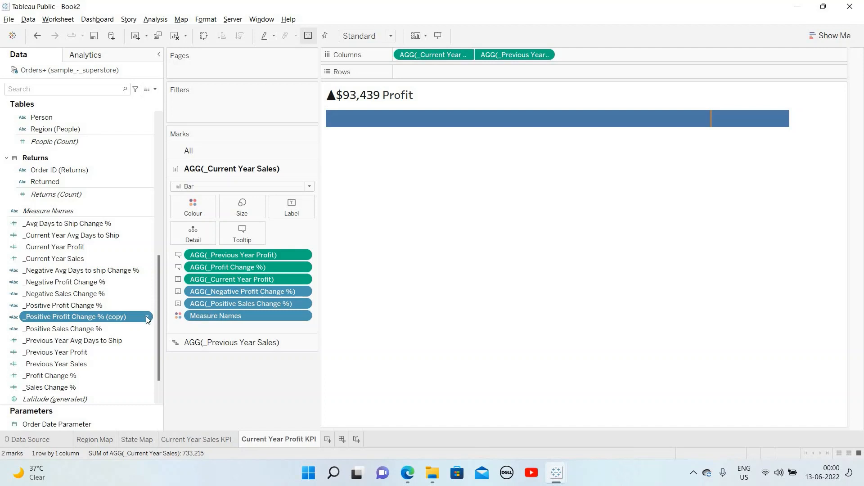
right_click(147, 319)
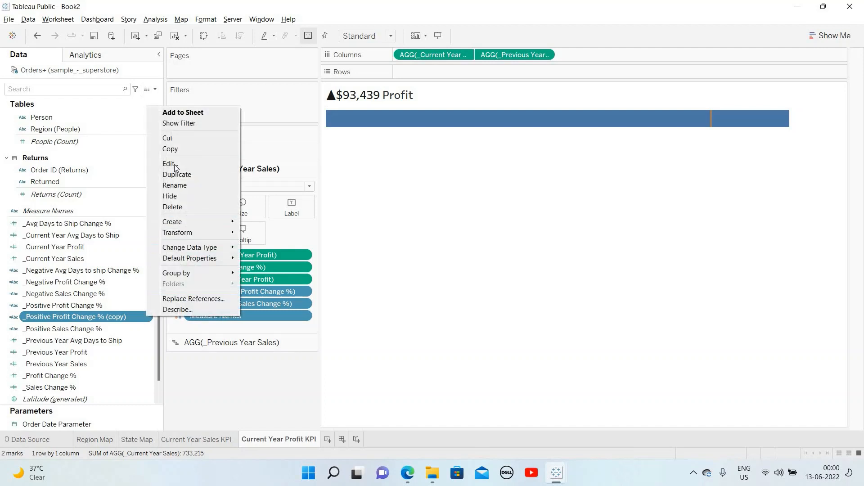
left_click(193, 165)
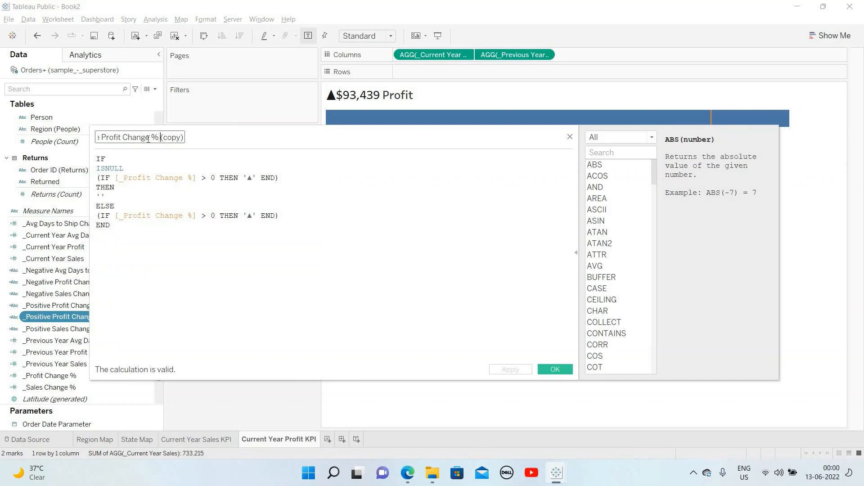
key("shift+End")
key("Delete")
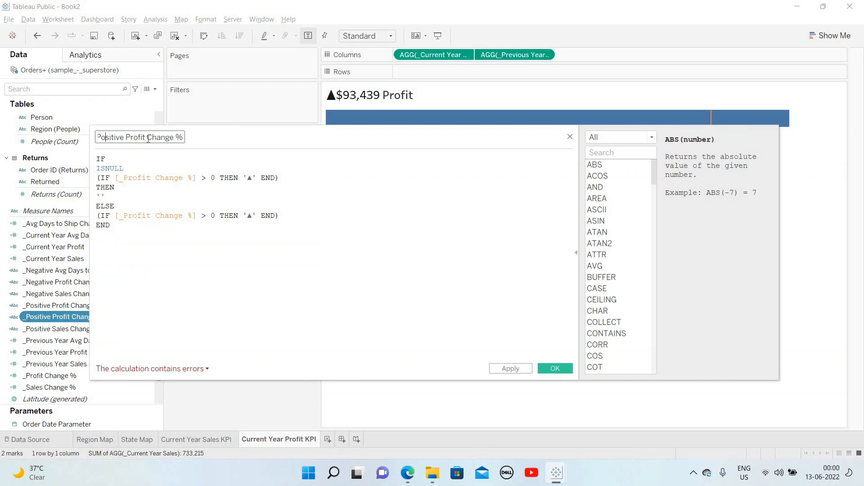
key("Home")
key("shift+Right")
key("shift+Right")
key("shift+Right")
key("shift+Right")
key("shift+Right")
key("shift+Right")
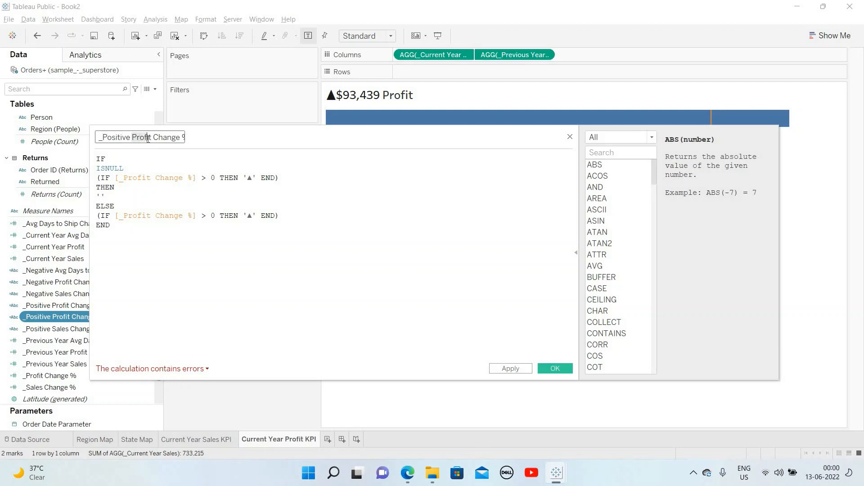
key("shift+Right")
type("Avg Days to")
key("shift+End")
type("ship")
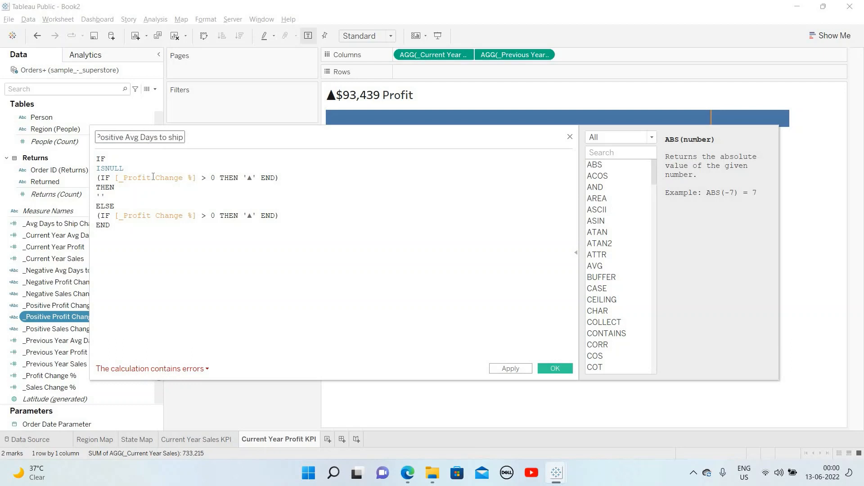
Replace the _Profit Change % reference in the positive indicator's ISNULL condition with _Avg Days to Ship Change %.
left_click(153, 178)
key("BackSpace")
key("BackSpace")
key("BackSpace")
key("BackSpace")
key("BackSpace")
key("BackSpace")
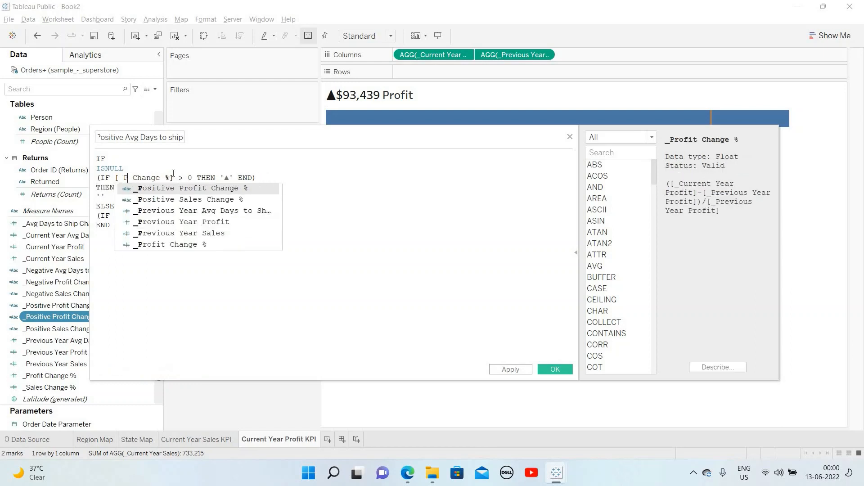
left_click(168, 187)
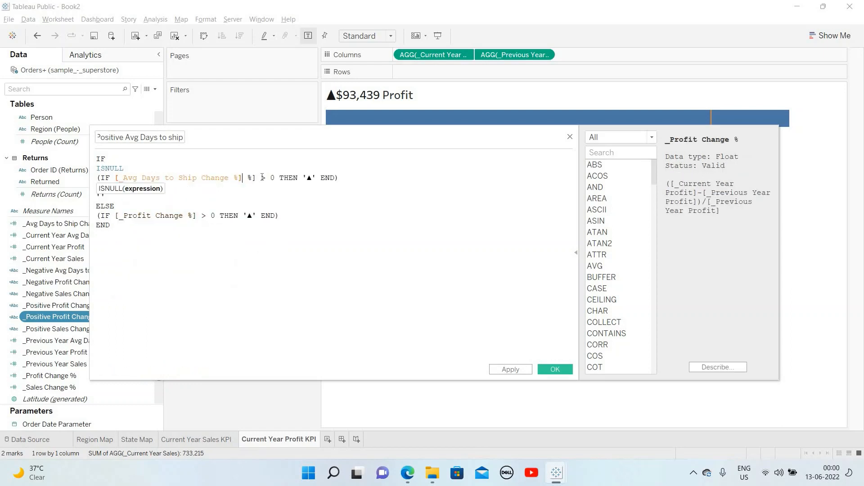
key("Delete")
key("Delete")
key("Delete")
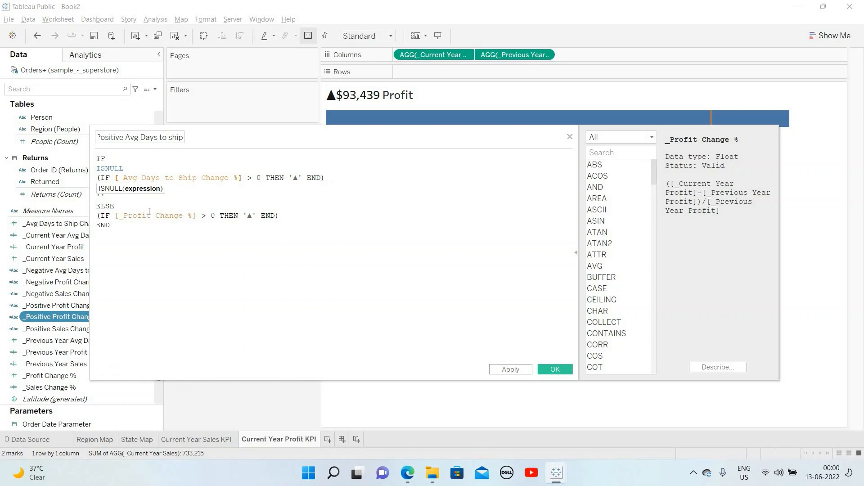
Replace the _Profit Change % reference in the positive indicator's ELSE branch with _Avg Days to Ship Change % and accept the calculation.
left_click(149, 212)
key("BackSpace")
key("BackSpace")
key("BackSpace")
key("BackSpace")
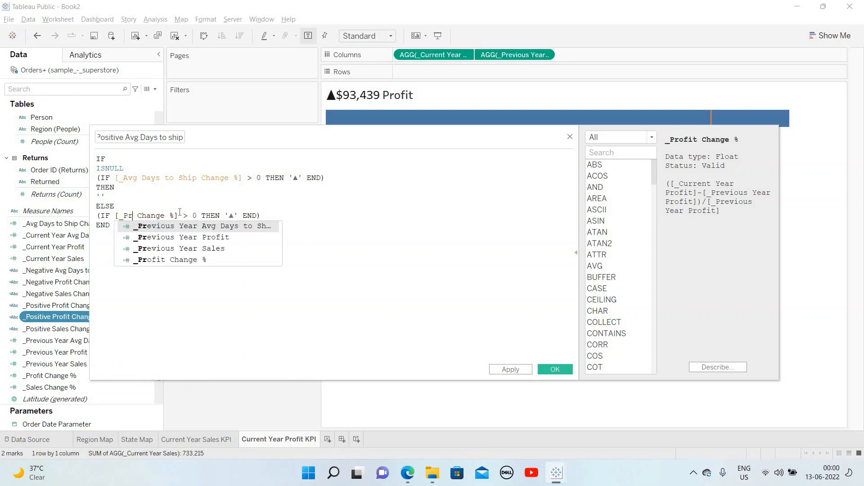
key("BackSpace")
key("BackSpace")
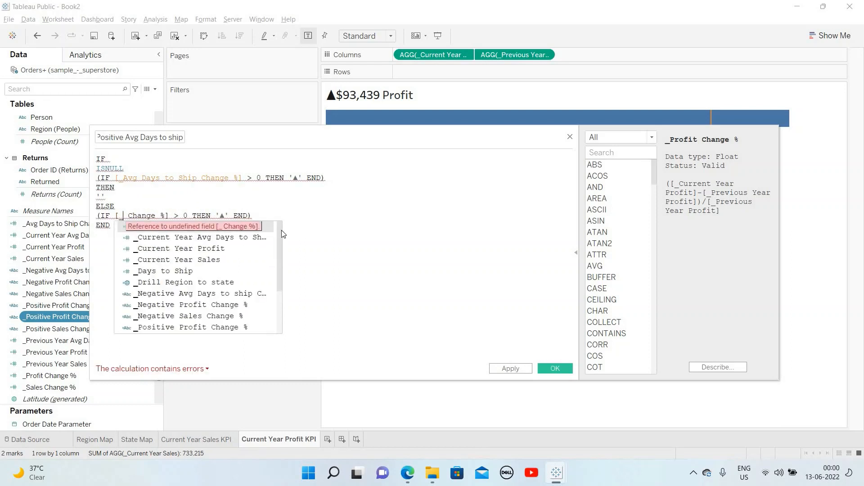
left_click(258, 227)
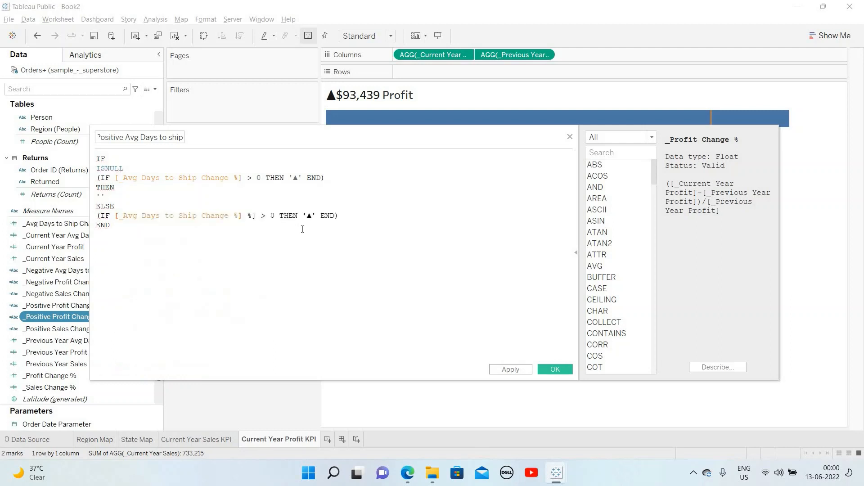
key("Delete")
key("Delete")
key("Delete")
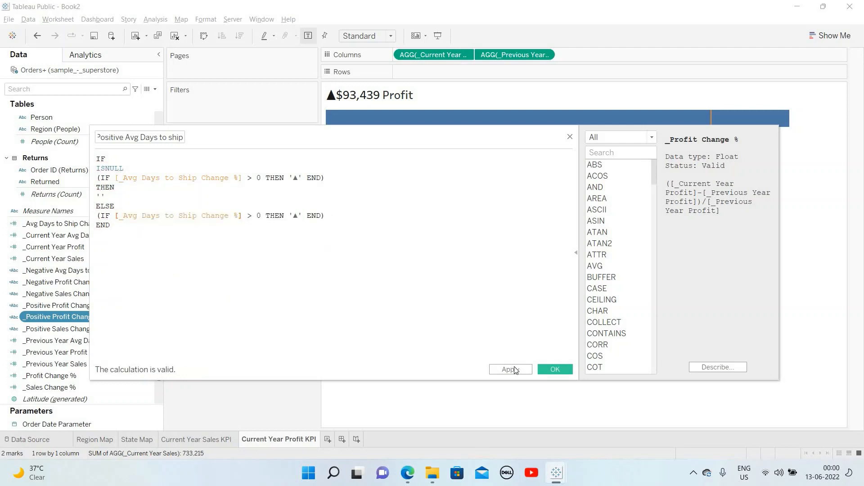
left_click(552, 369)
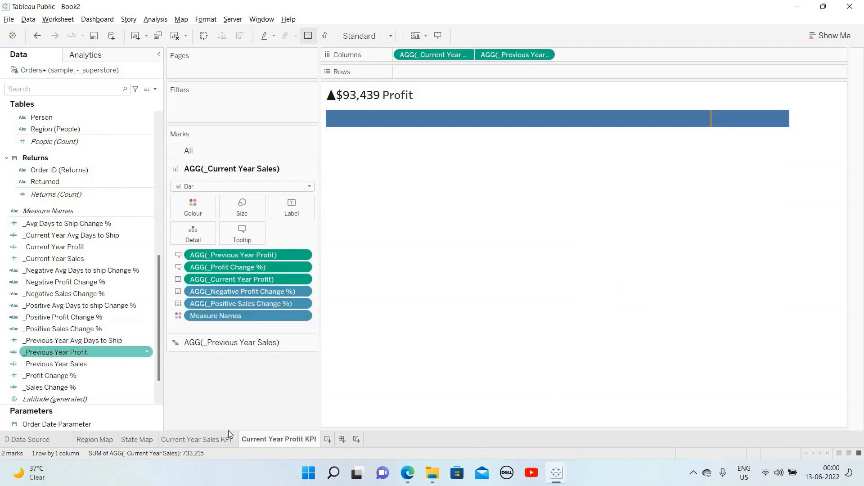
Duplicate the Current Year Profit KPI worksheet and rename the copy, replacing Profit with "Avg days to ship".
right_click(279, 444)
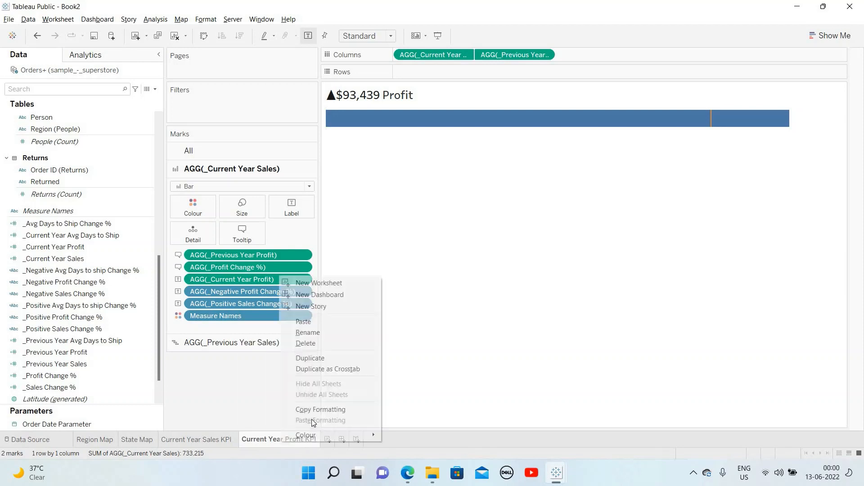
left_click(313, 359)
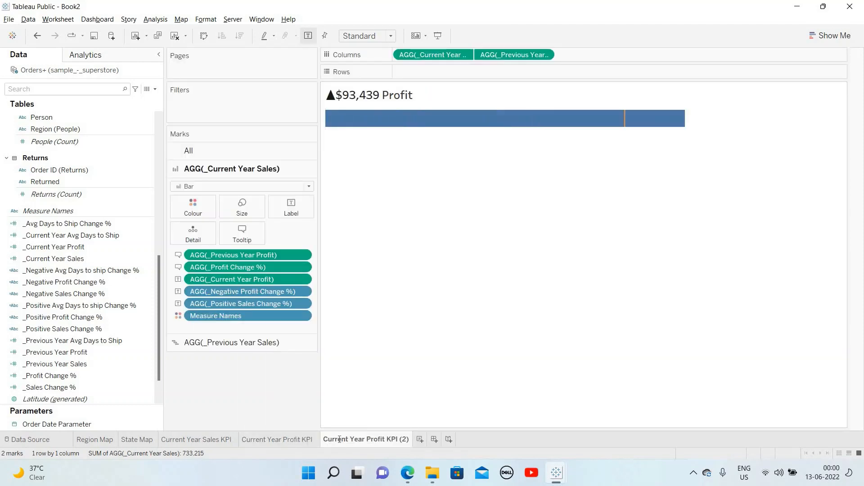
key("Left")
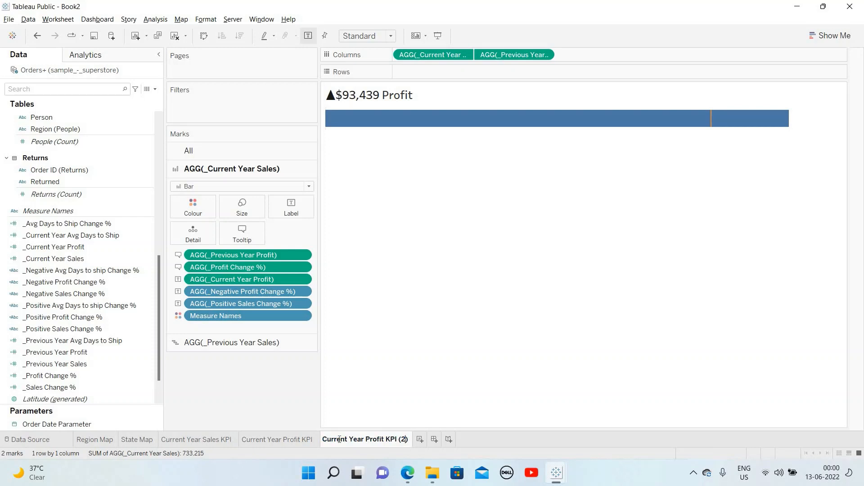
key("shift+Right")
key("shift+Right")
key("shift+Right")
key("shift+Right")
key("shift+Right")
key("BackSpace")
type("Avg days to ship")
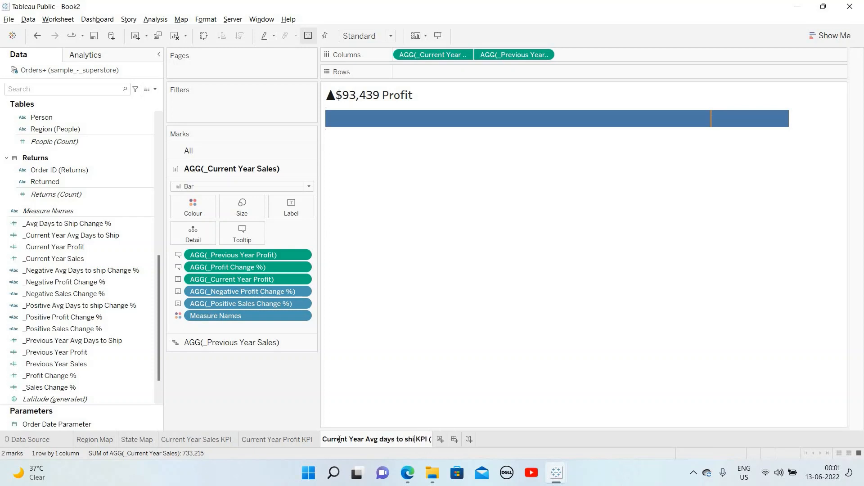
key("Right")
key("Right")
key("Right")
key("Right")
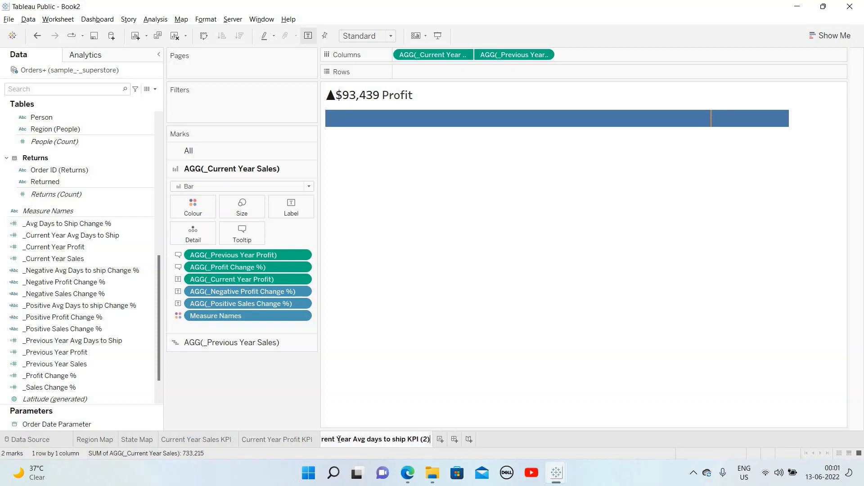
key("shift+Right")
key("Return")
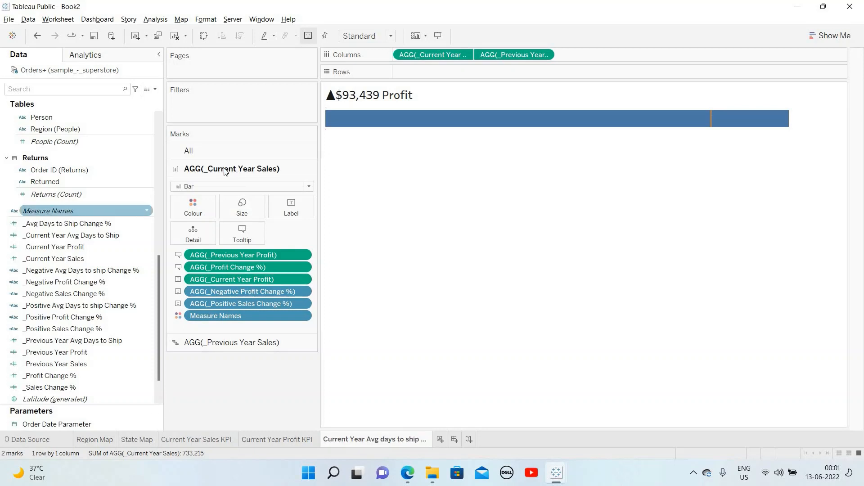
Replace the tooltip fields on the _Current Year Sales marks with _Previous Year Avg Days to Ship and _Avg Days to Ship Change %.
right_click(398, 92)
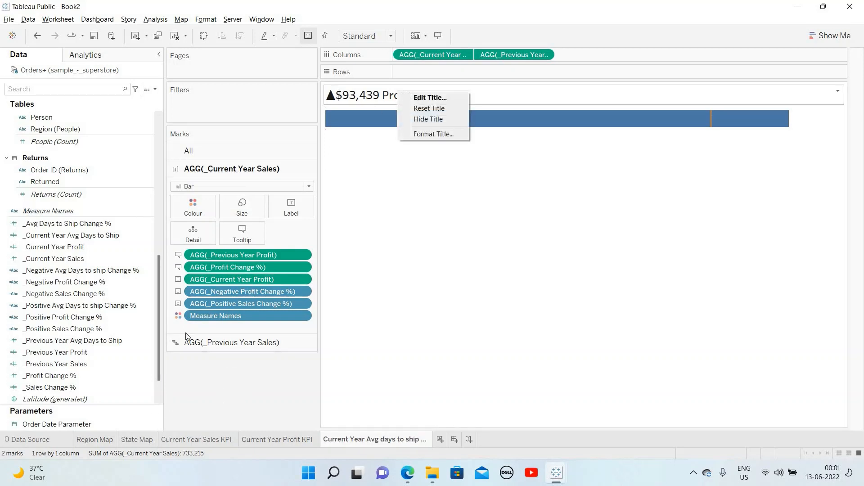
left_click(114, 258)
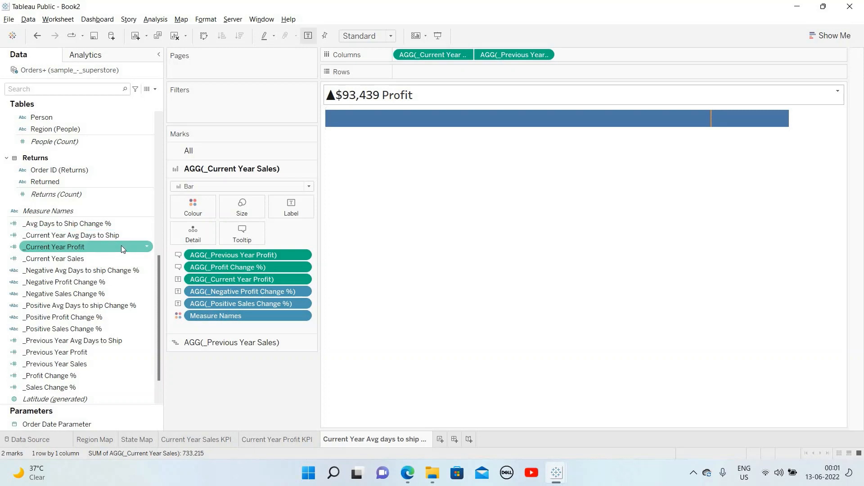
left_click(104, 237)
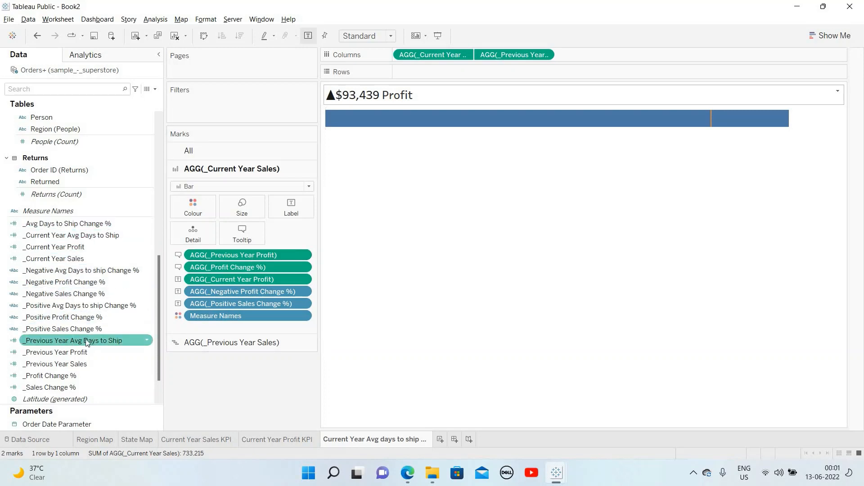
left_click_drag(88, 341, 243, 255)
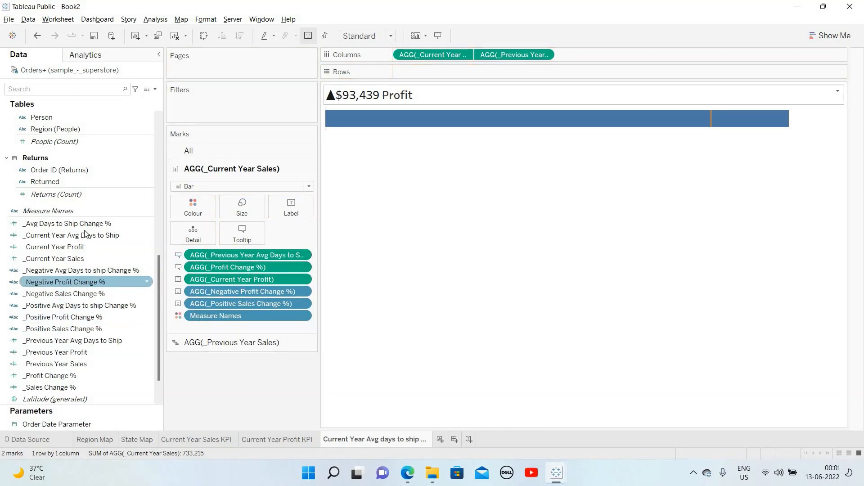
left_click_drag(73, 224, 234, 269)
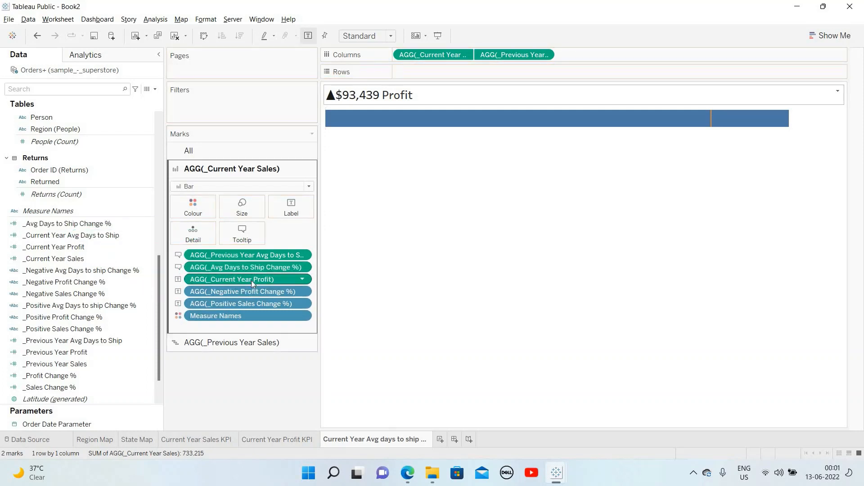
Replace the _Current Year Profit and _Negative Profit Change % label fields with _Current Year Avg Days to Ship and _Negative Avg Days to ship Change %.
left_click(103, 259)
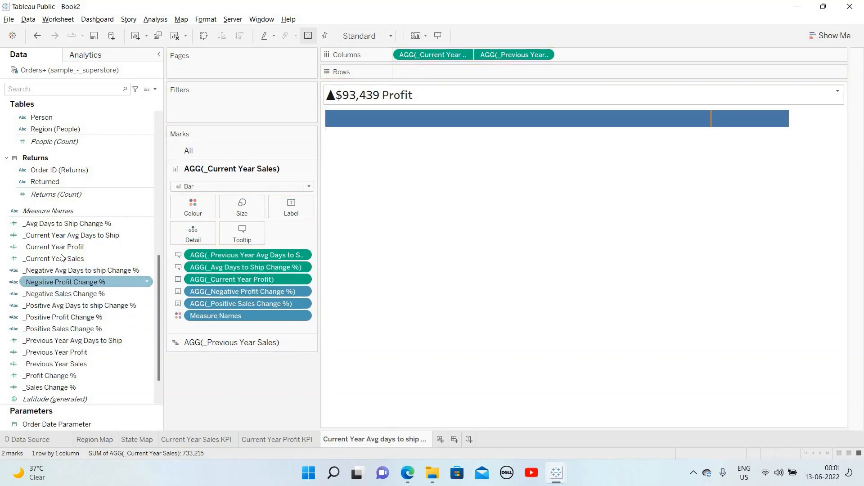
left_click_drag(67, 235, 233, 284)
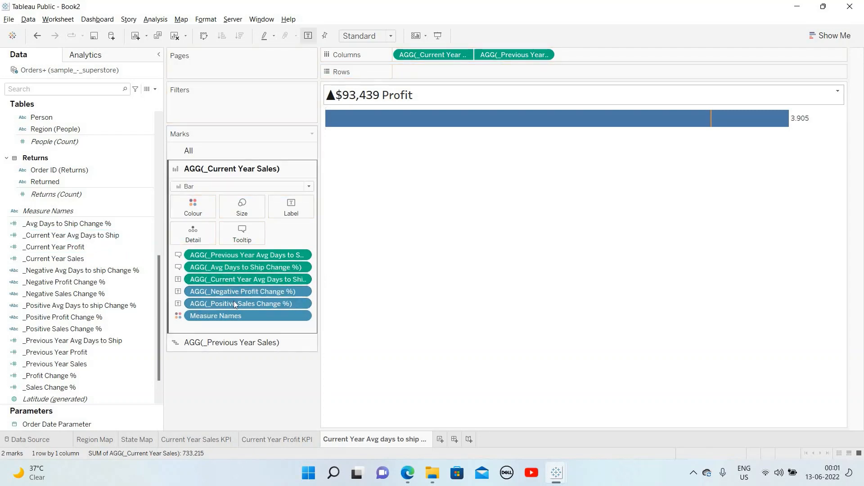
left_click_drag(67, 271, 233, 292)
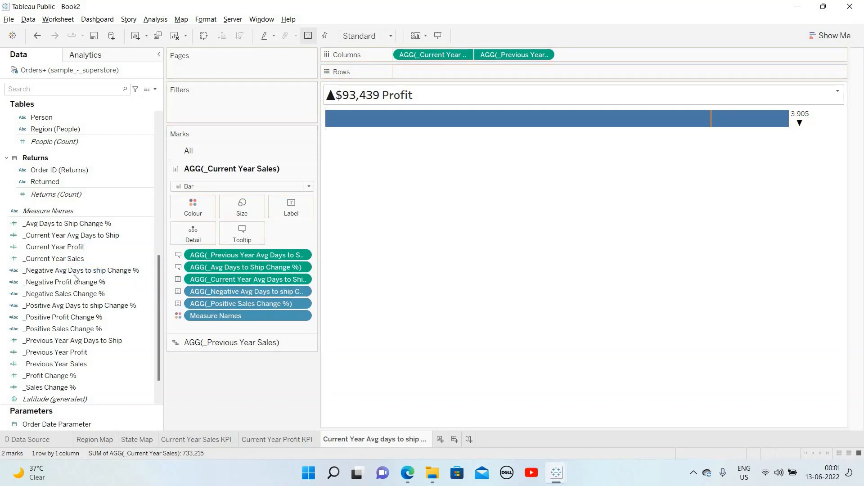
Replace the _Positive Sales Change % label field on the _Current Year Sales marks with _Previous Year Avg Days to Ship.
left_click(72, 341)
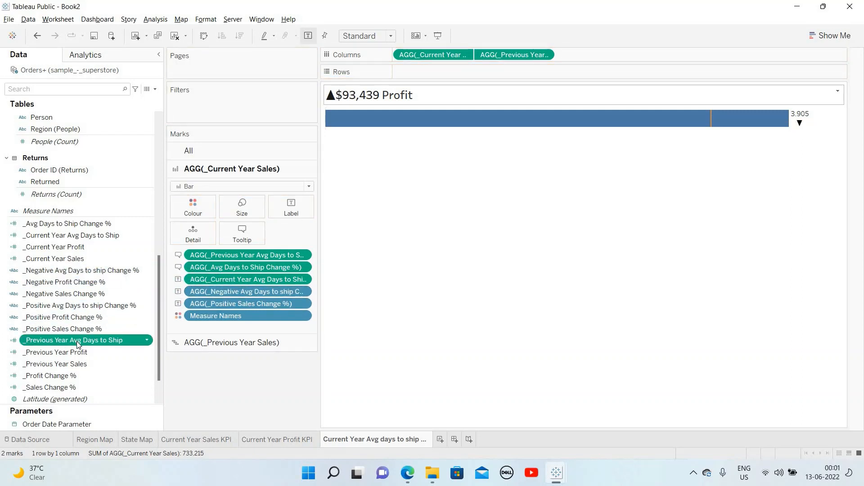
left_click_drag(208, 338, 269, 312)
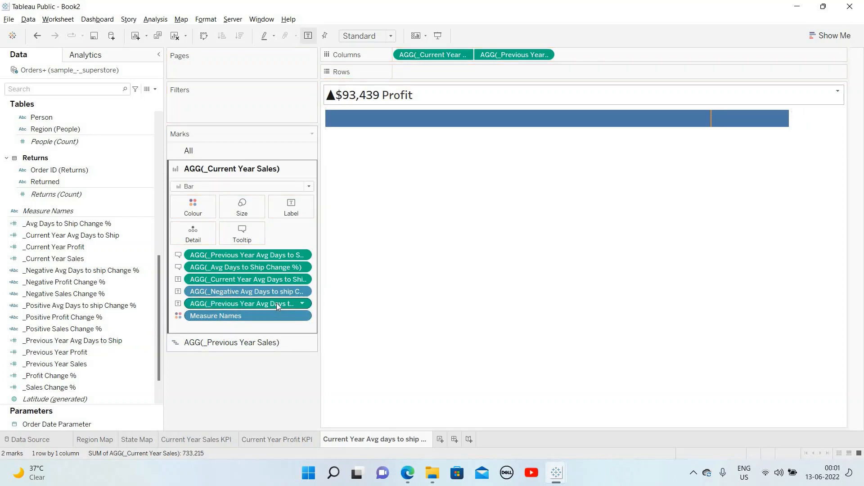
left_click(277, 291)
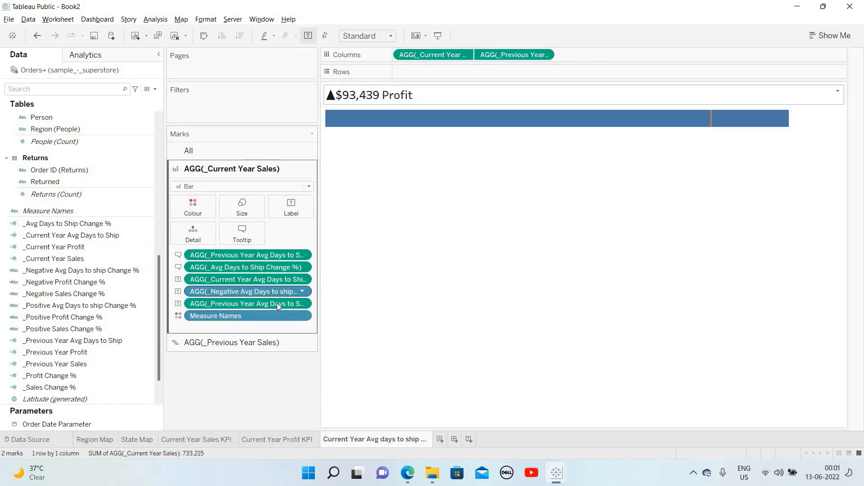
left_click(277, 303)
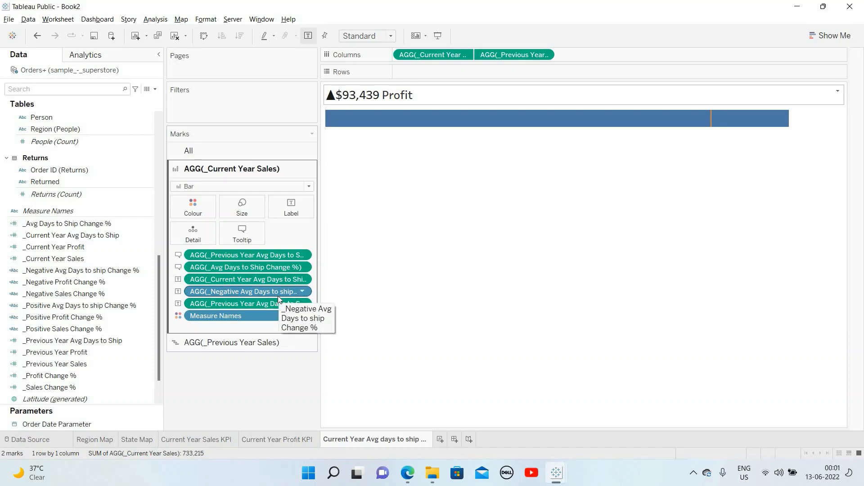
On the _Previous Year Sales marks, replace the _Current Year Profit label field with _Current Year Avg Days to Ship.
left_click(245, 343)
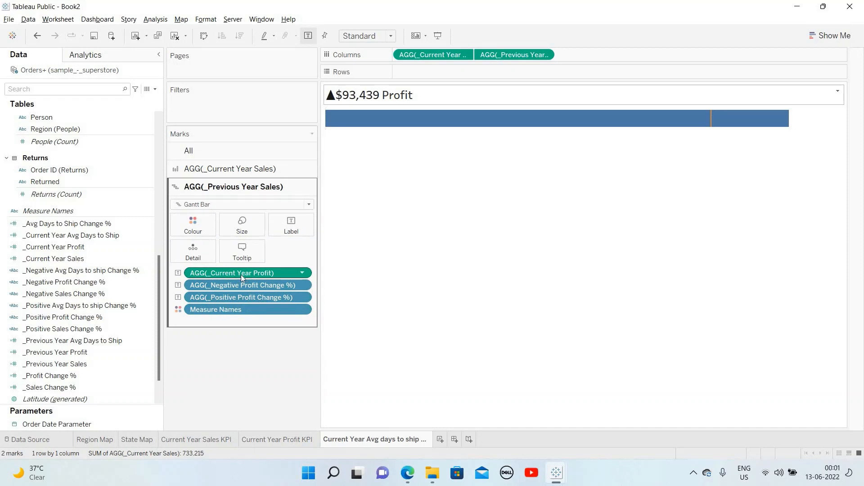
left_click(89, 243)
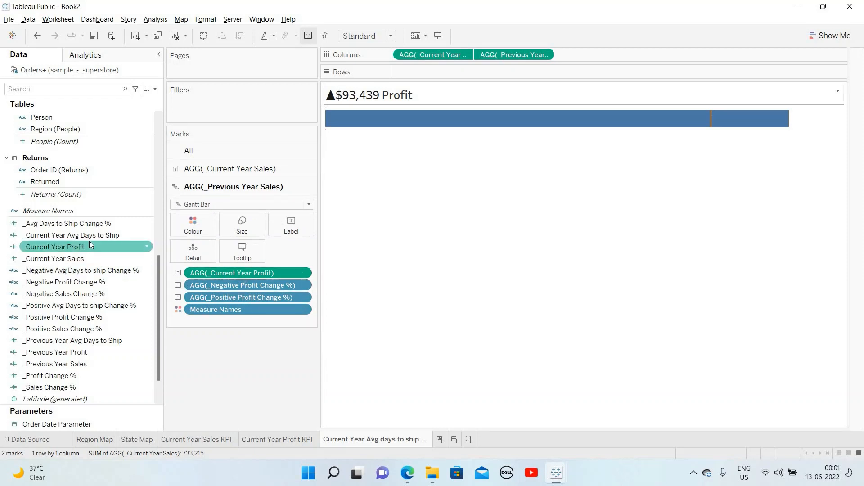
left_click(68, 226)
left_click(67, 240)
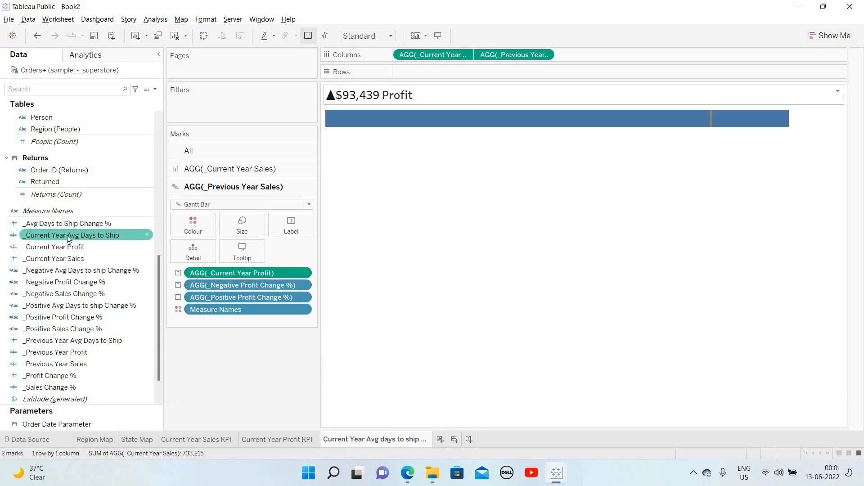
left_click(72, 244)
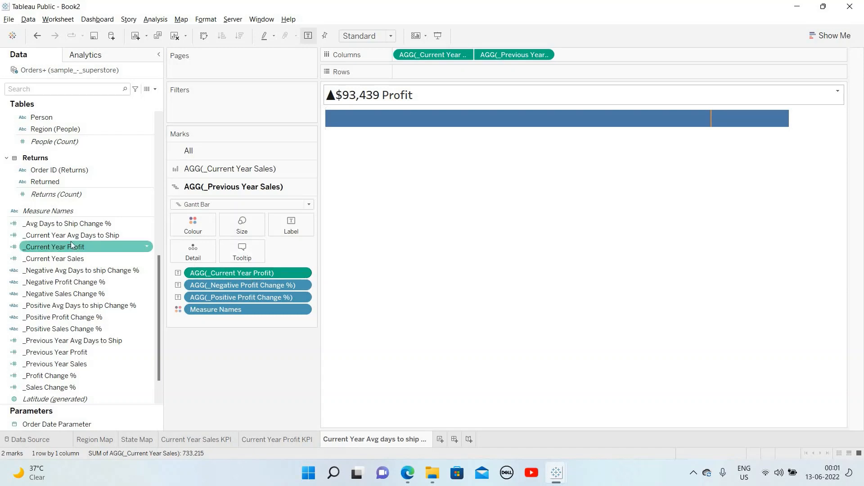
left_click(71, 236)
left_click(70, 248)
left_click(68, 258)
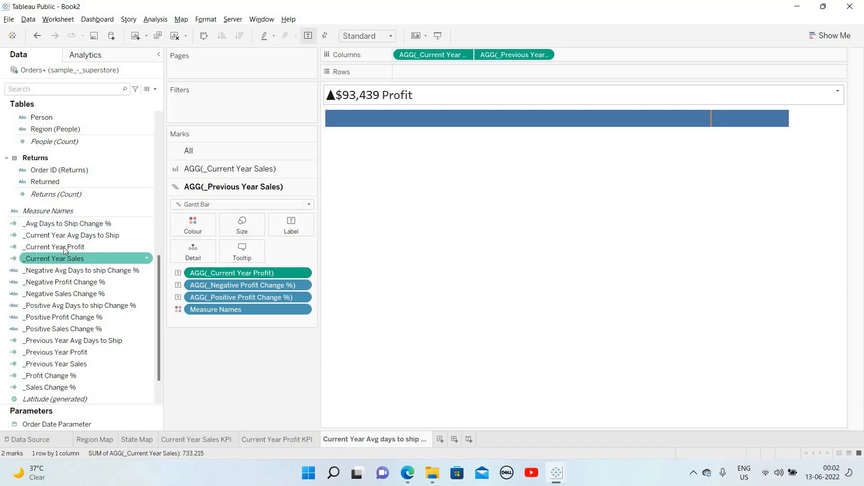
left_click(64, 248)
left_click(71, 235)
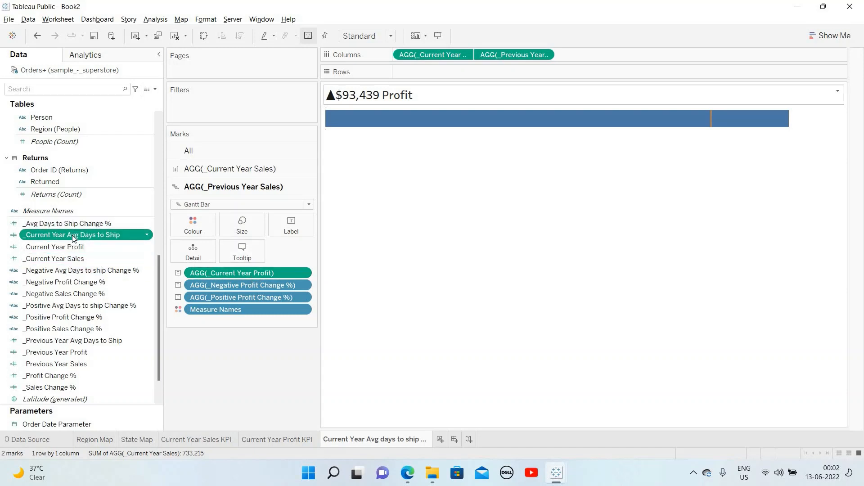
left_click_drag(73, 237, 227, 273)
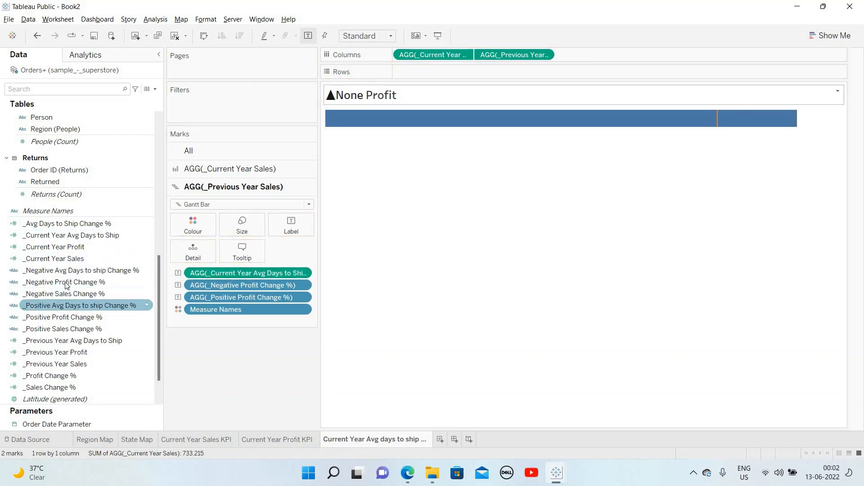
Replace the profit change labels on the _Previous Year Sales marks with the _Negative and _Positive Avg Days to ship Change % fields.
left_click(73, 270)
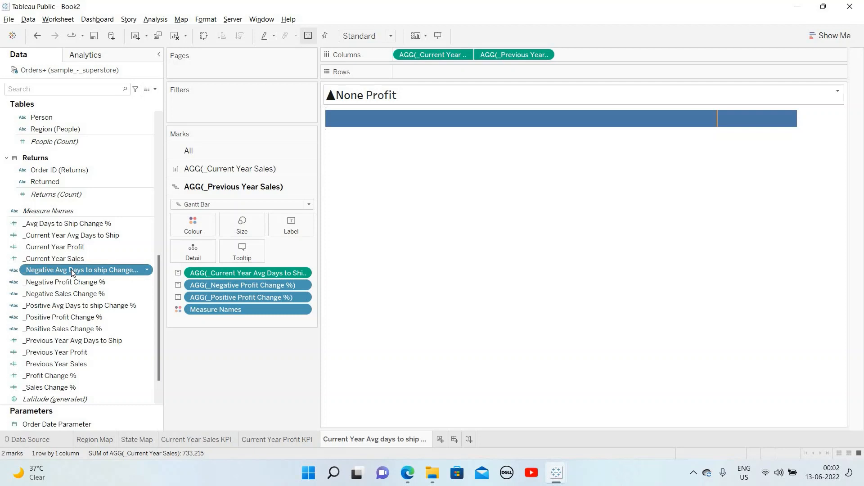
left_click_drag(72, 270, 235, 285)
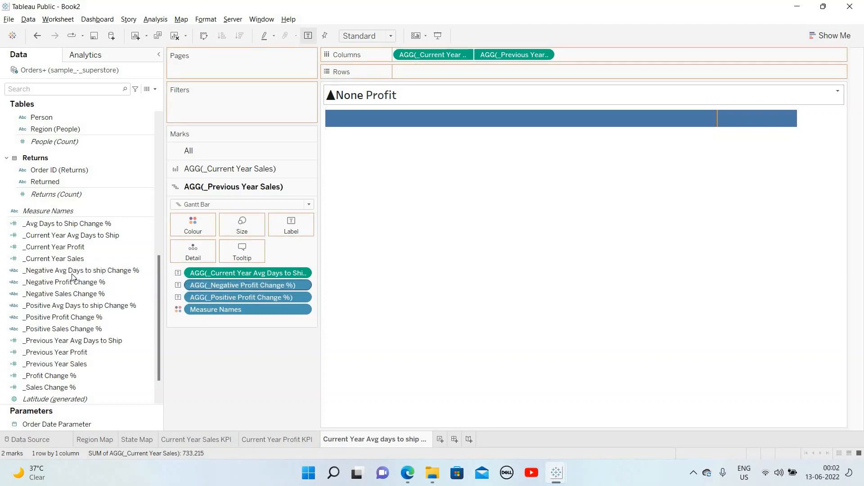
left_click(78, 306)
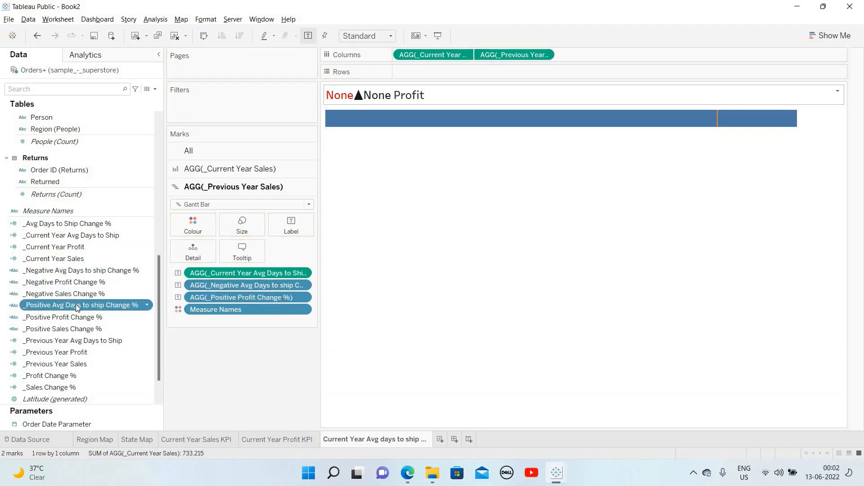
left_click_drag(112, 311, 281, 302)
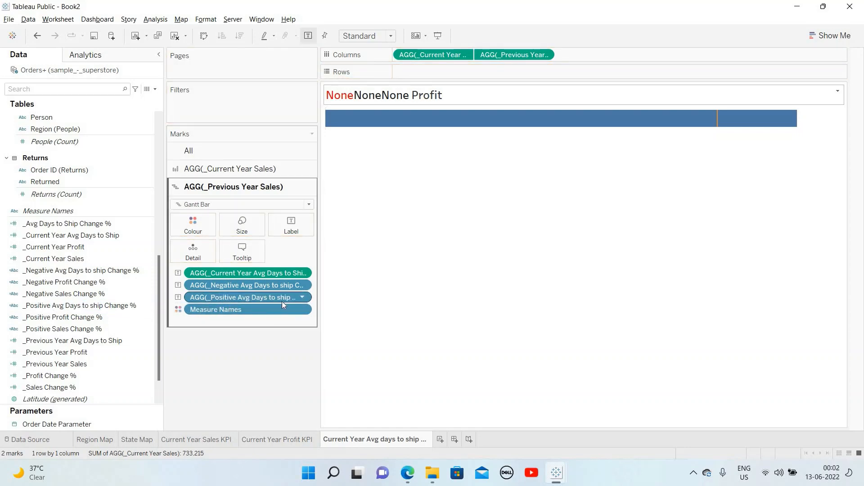
Replace the Columns sales measures with _Current Year Avg Days to Ship and _Previous Year Avg Days to Ship, and hide the axis headers.
left_click(239, 175)
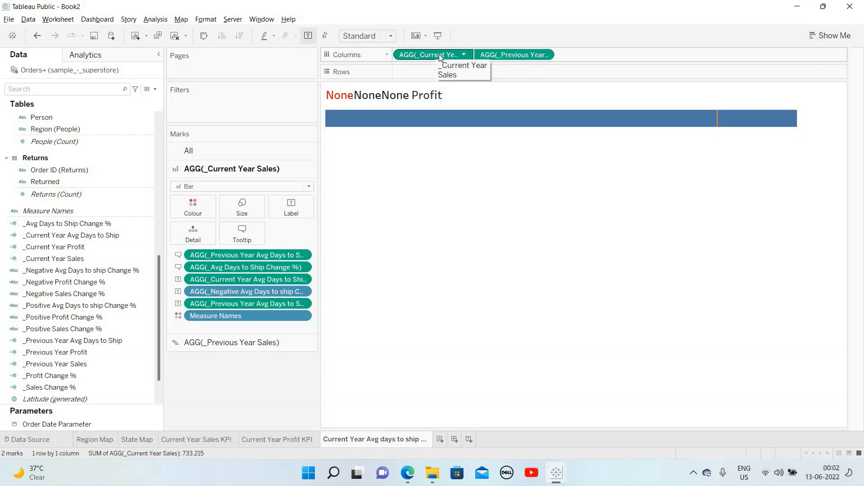
left_click(80, 235)
left_click_drag(80, 235, 433, 104)
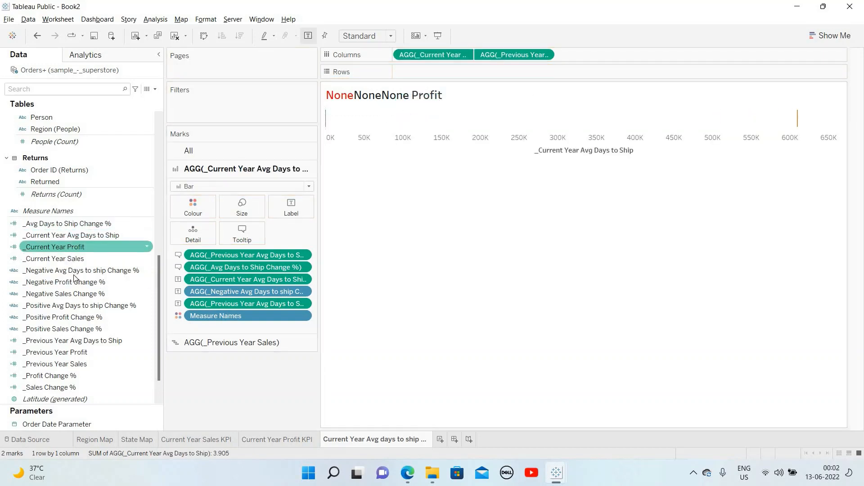
left_click(68, 342)
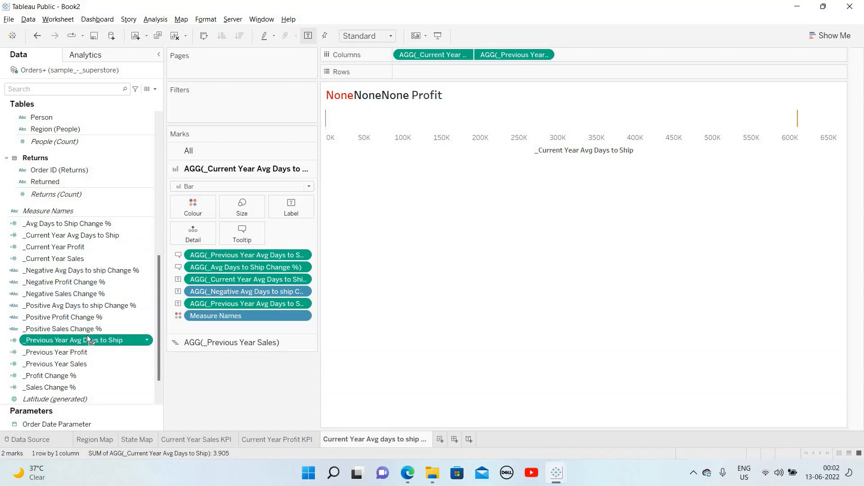
left_click_drag(513, 65, 545, 107)
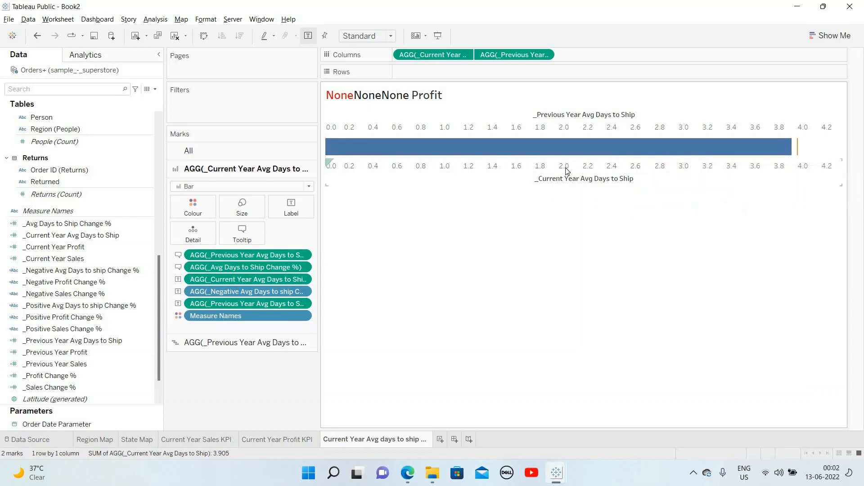
right_click(568, 171)
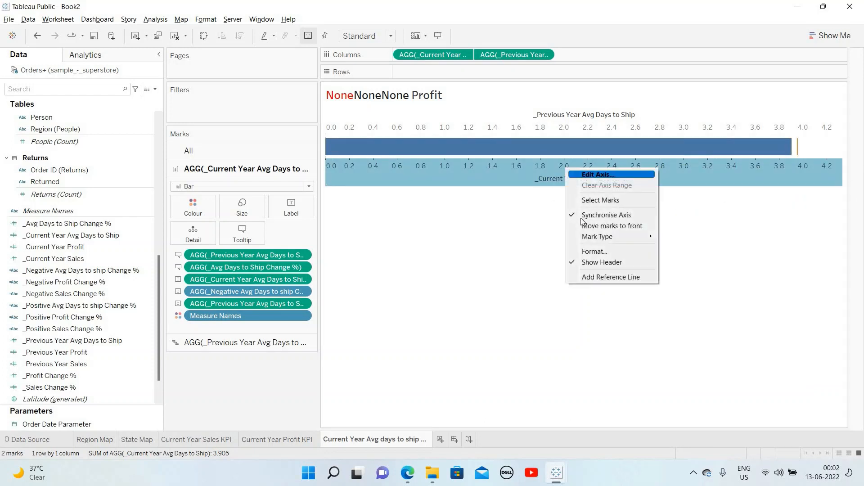
left_click(602, 262)
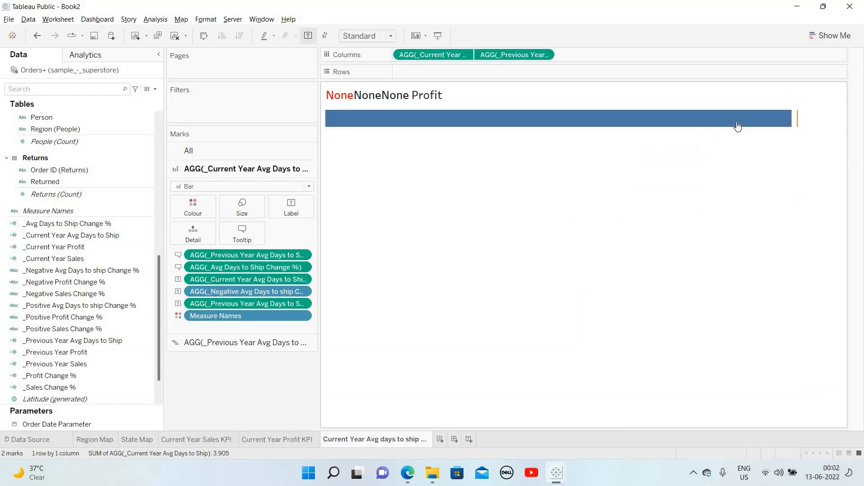
Replace the first two missing fields in the sheet title with the _Negative and _Positive Avg Days to ship Change % fields.
right_click(376, 103)
left_click(379, 106)
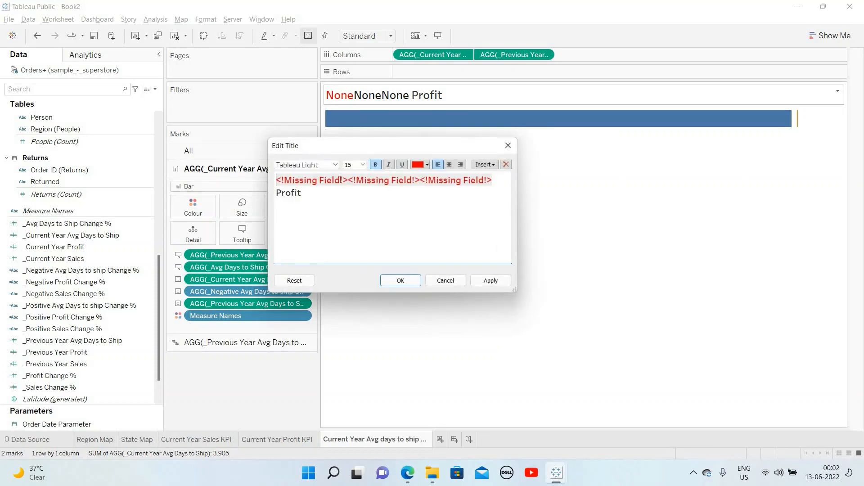
left_click_drag(275, 181, 339, 167)
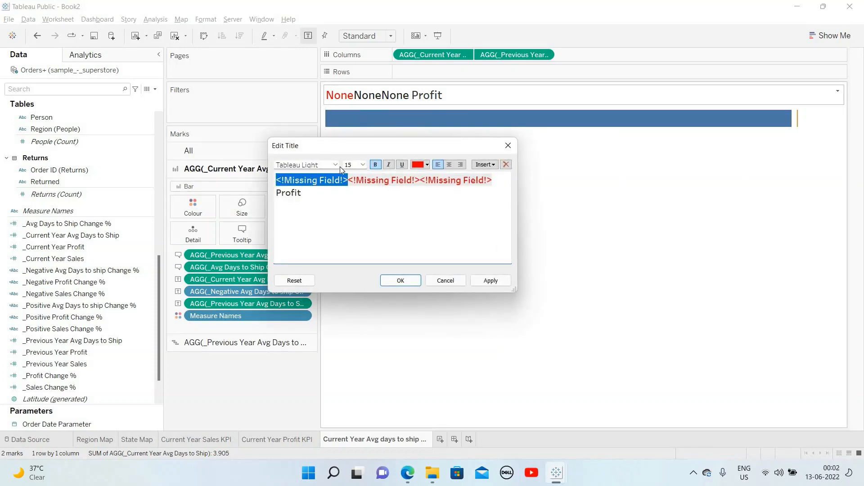
left_click(487, 165)
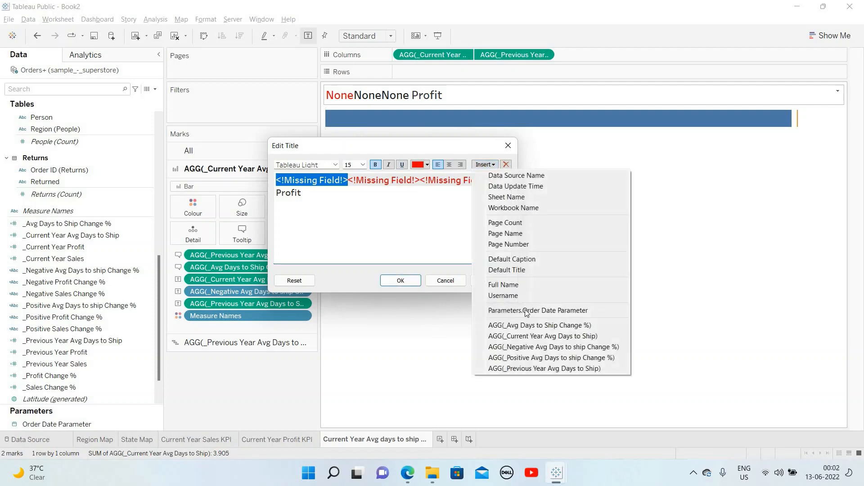
left_click(528, 347)
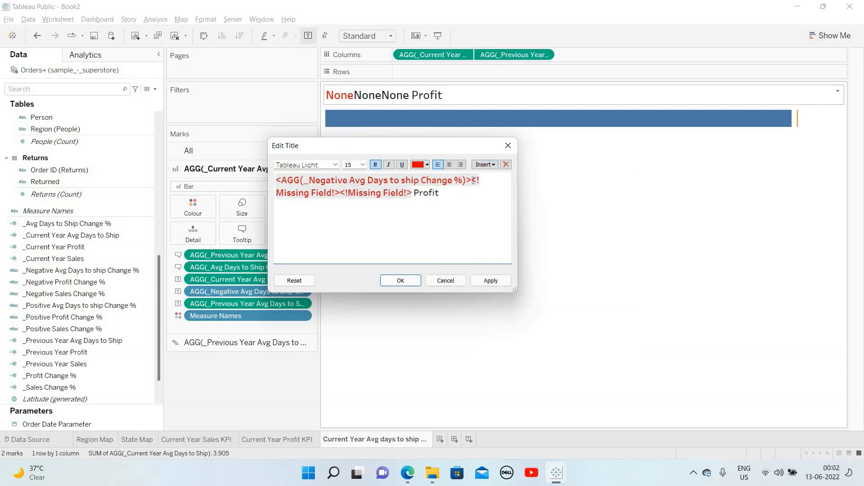
left_click_drag(472, 181, 340, 194)
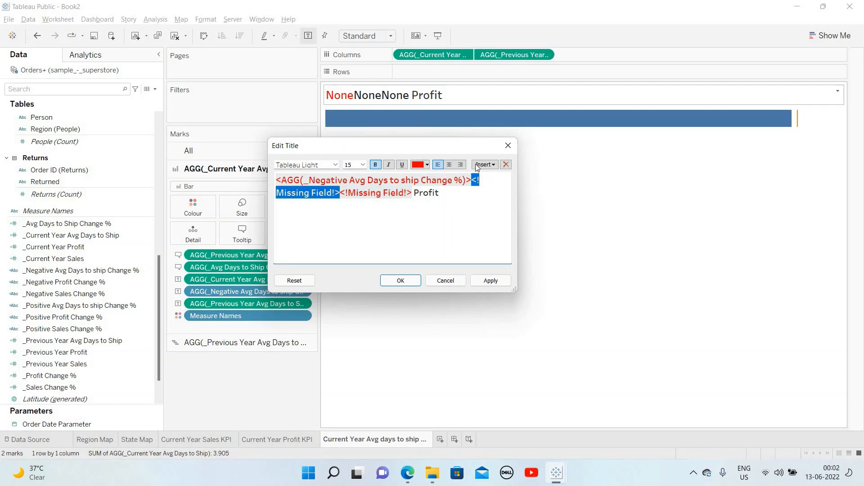
left_click(485, 164)
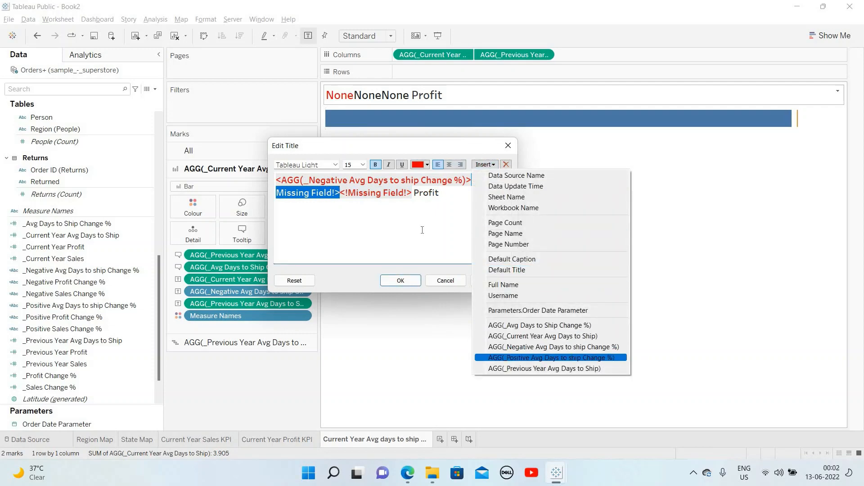
left_click(537, 359)
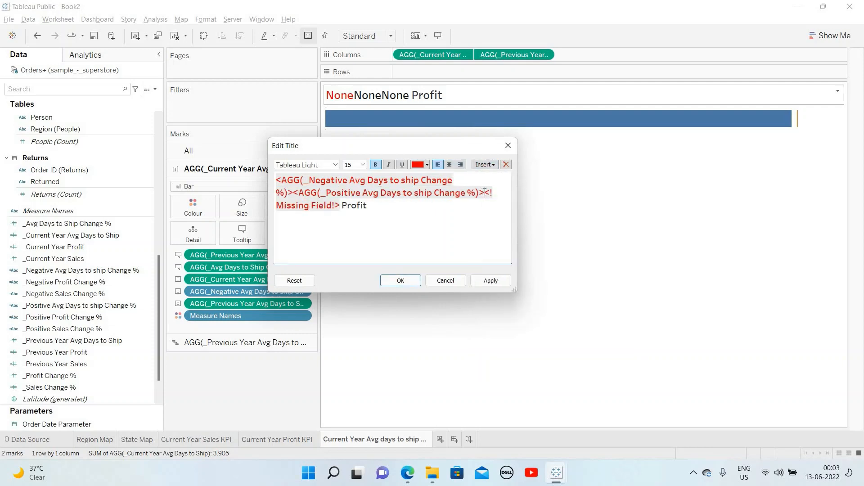
Replace the remaining missing field in the sheet title with _Current Year Avg Days to Ship.
left_click_drag(485, 193, 341, 204)
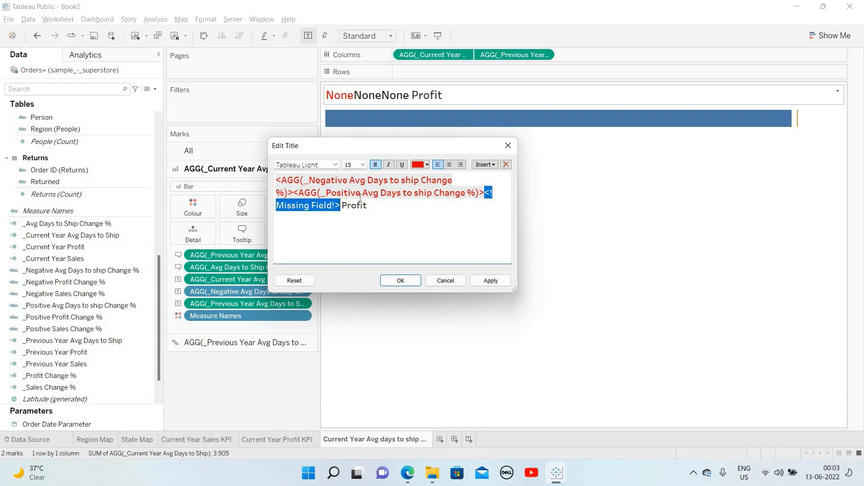
left_click(486, 165)
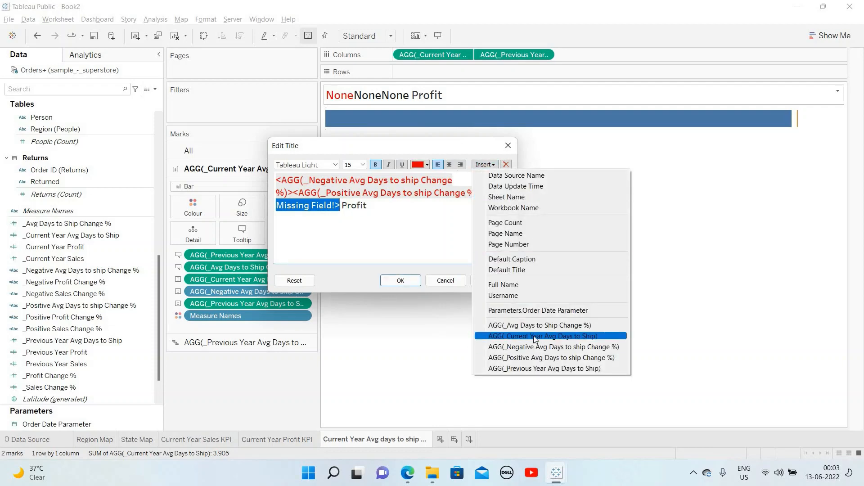
key("Return")
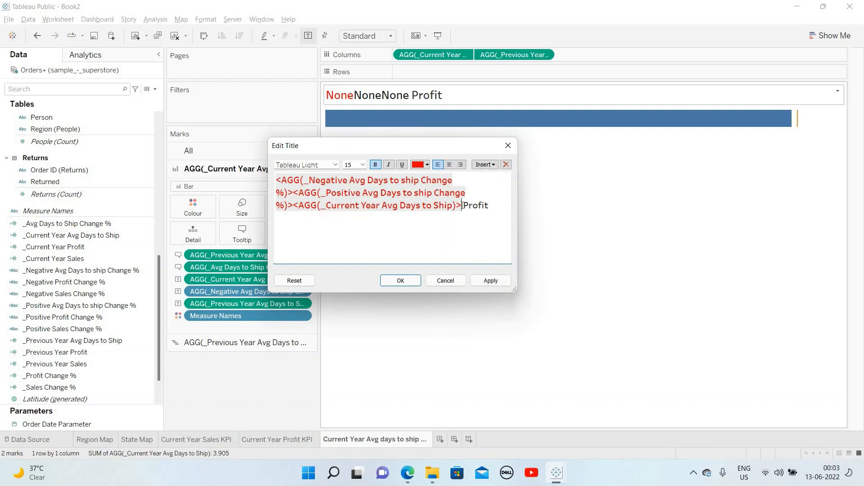
Recolour the positive change and current year fields in the title dark grey.
left_click_drag(461, 205, 293, 193)
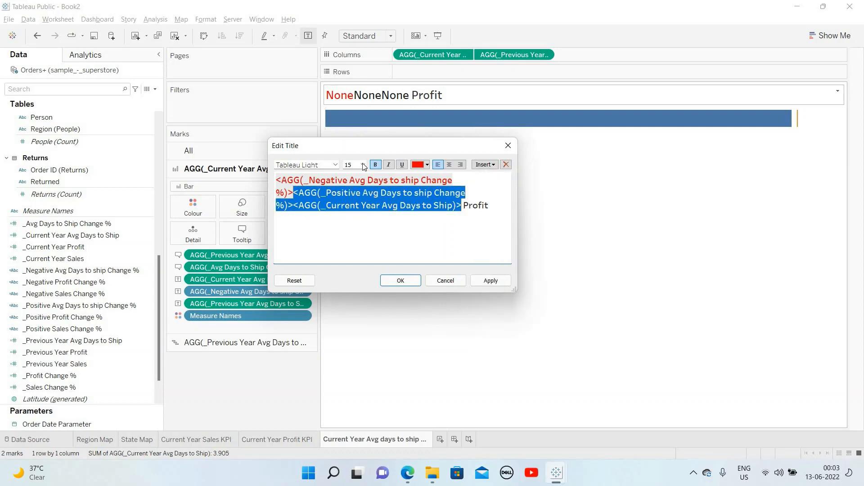
left_click(427, 164)
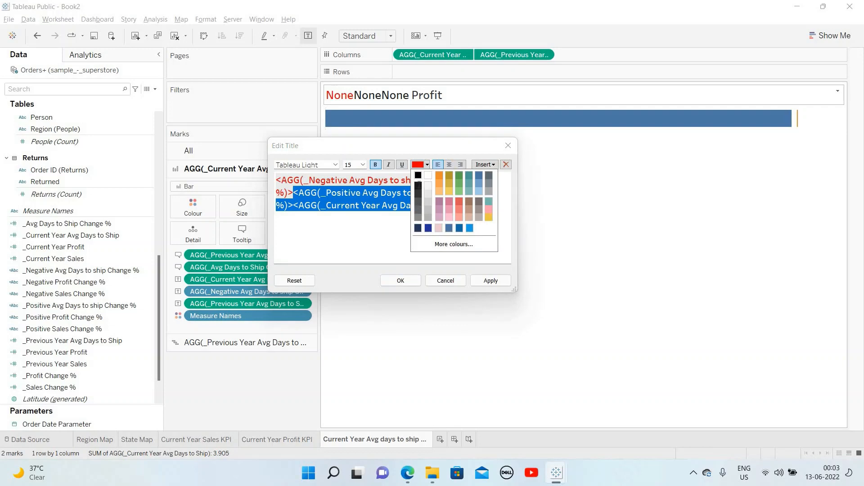
left_click(418, 185)
Replace the word Profit in the sheet title with "Avg Days to Ship" and apply the edited title.
left_click(491, 204)
left_click_drag(463, 205, 498, 209)
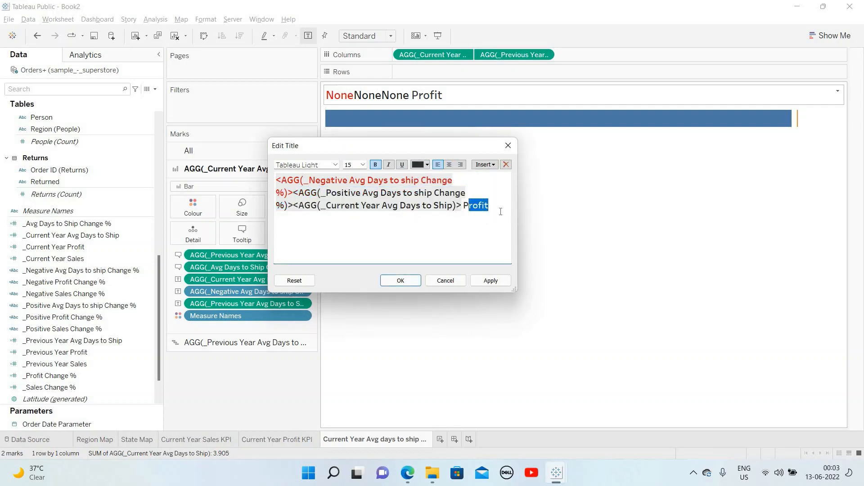
type("Avg Days to Ship")
left_click(417, 281)
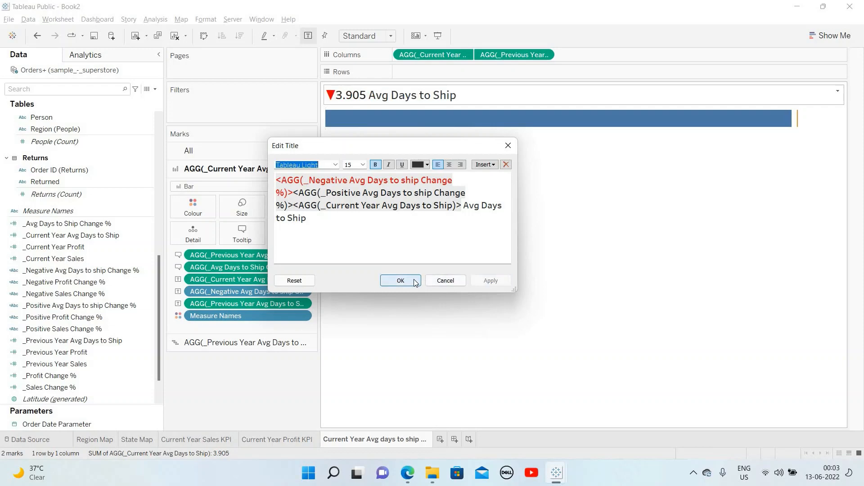
left_click(414, 279)
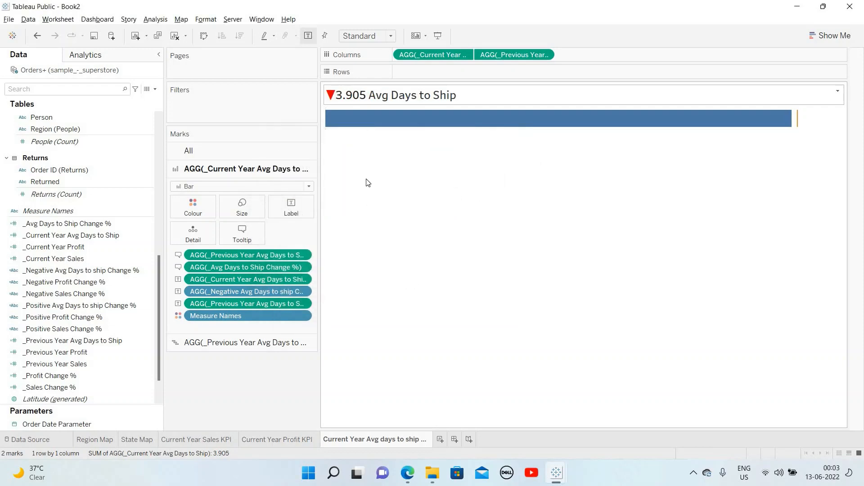
Replace "Profit" with "Avg Days to ship" in the current-year and previous-year labels of the bar's tooltip.
mouse_move(364, 125)
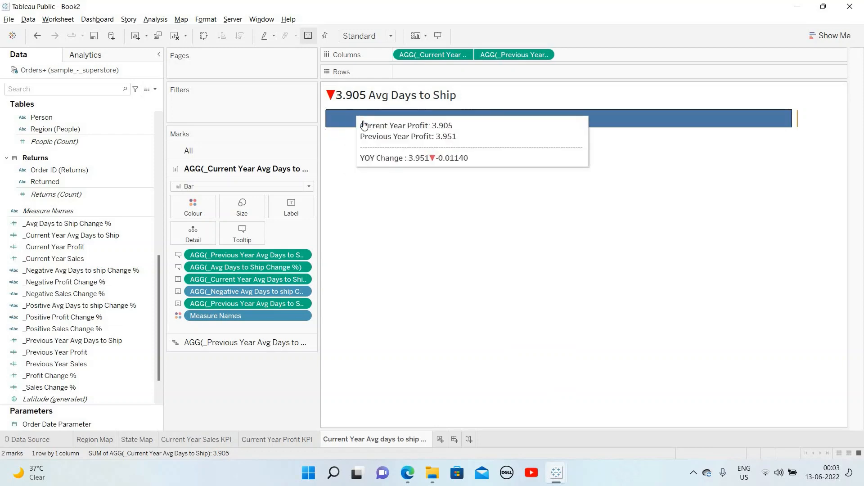
left_click(254, 230)
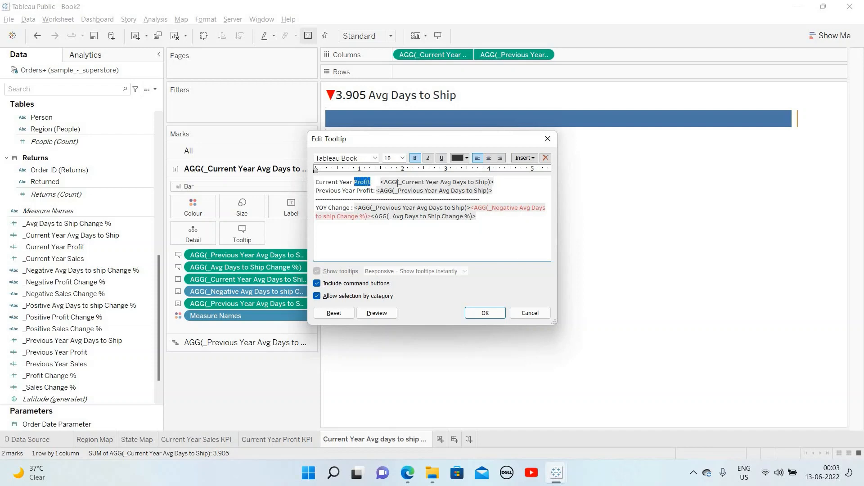
type("Avg Days t")
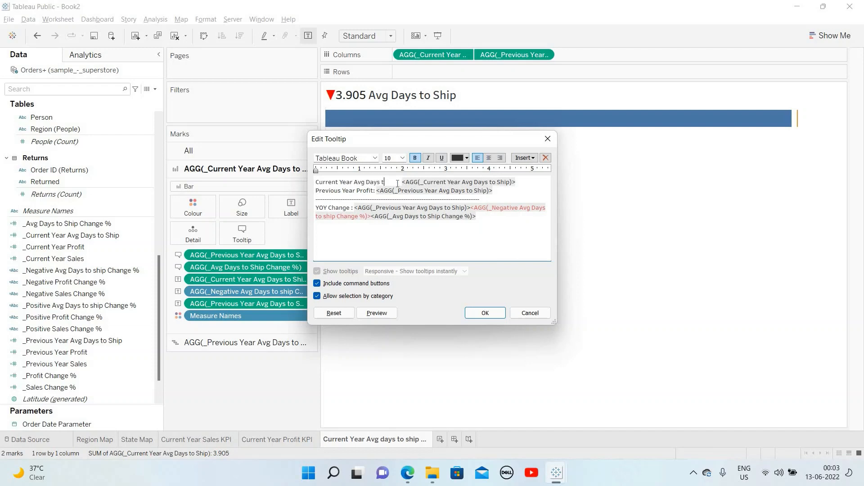
type("o ship")
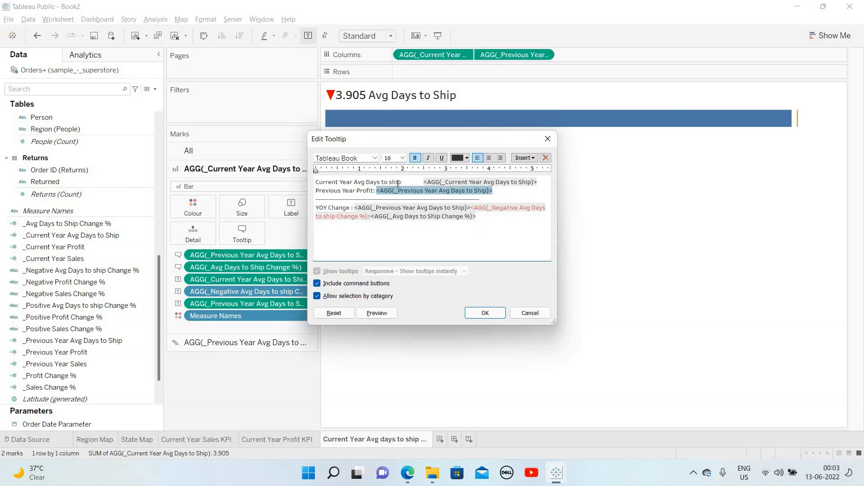
key("shift+Left")
key("shift+Left")
key("shift+Left")
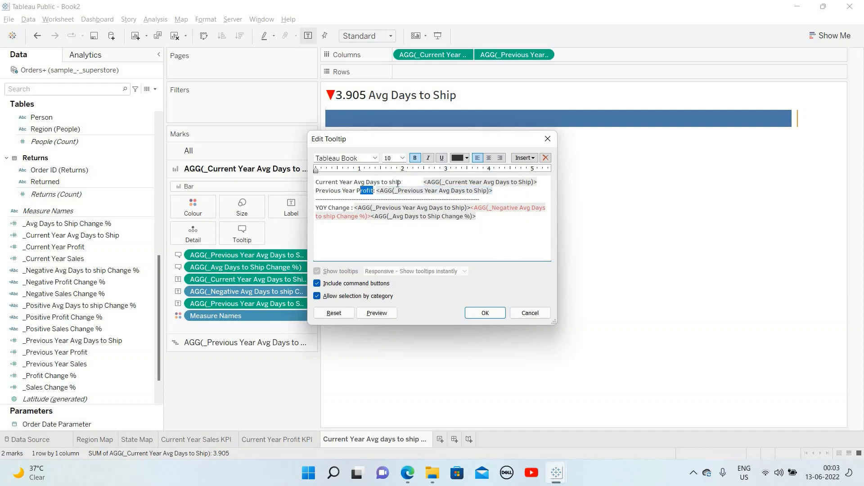
type("Avg Days")
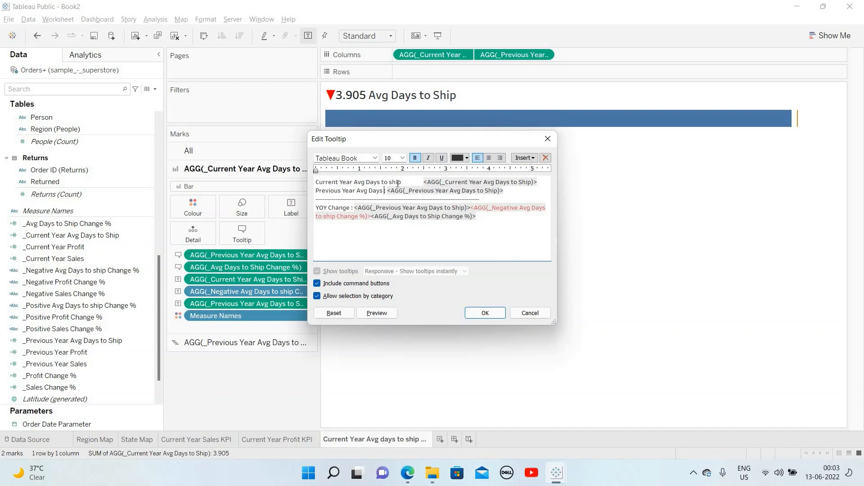
type(" to ship")
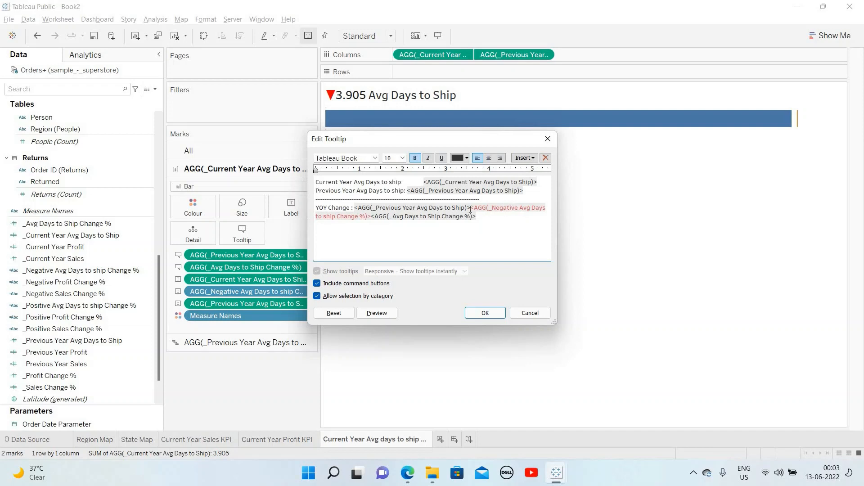
double_click(377, 208)
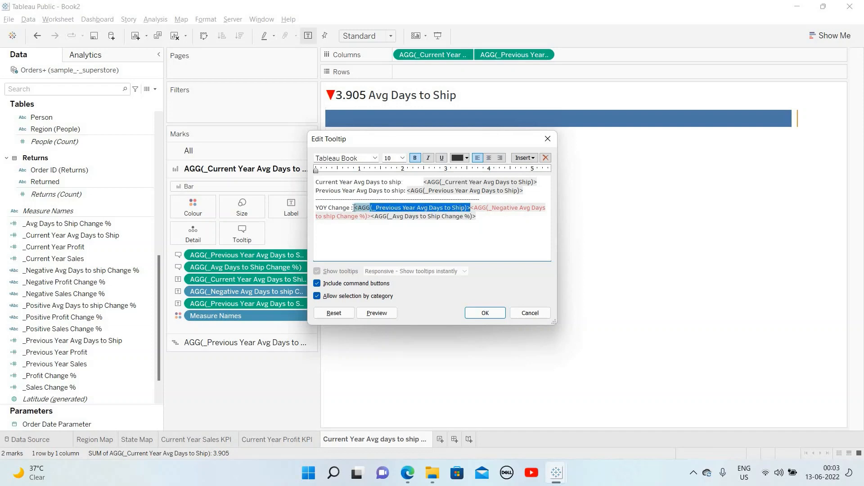
left_click(528, 160)
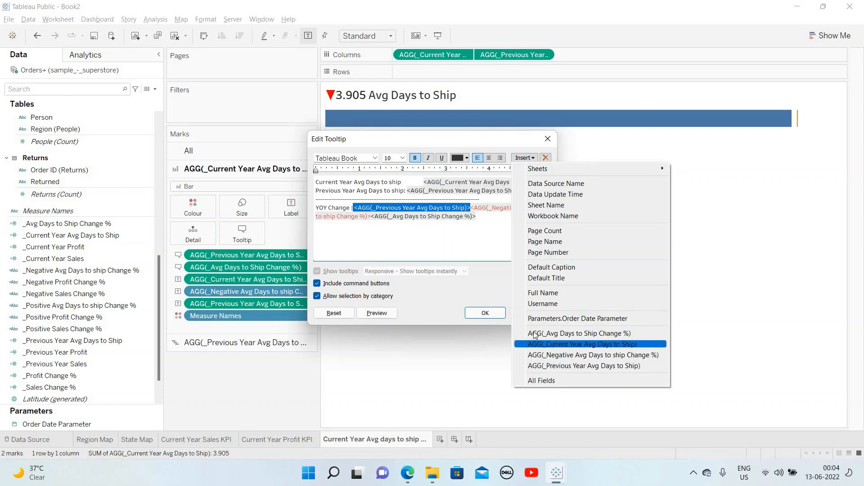
left_click(456, 245)
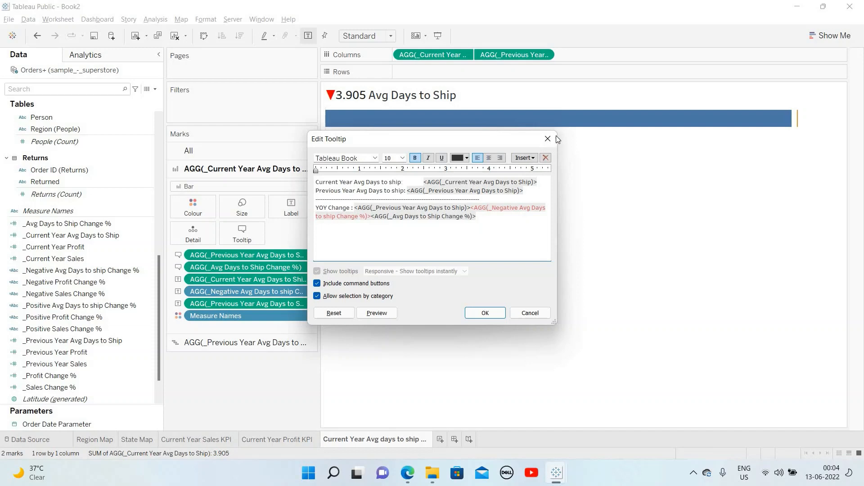
left_click(525, 157)
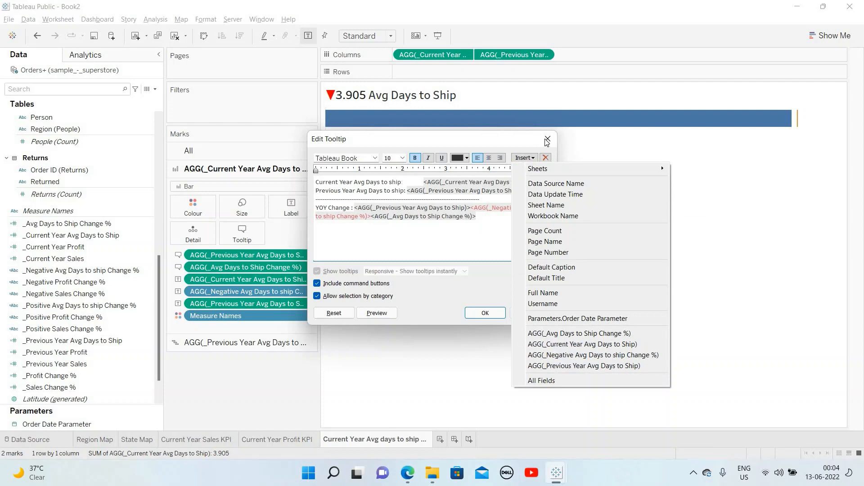
key("Escape")
Accept the tooltip text and add the _Positive Avg Days to ship Change % field to the current-year bar's tooltip.
left_click(485, 313)
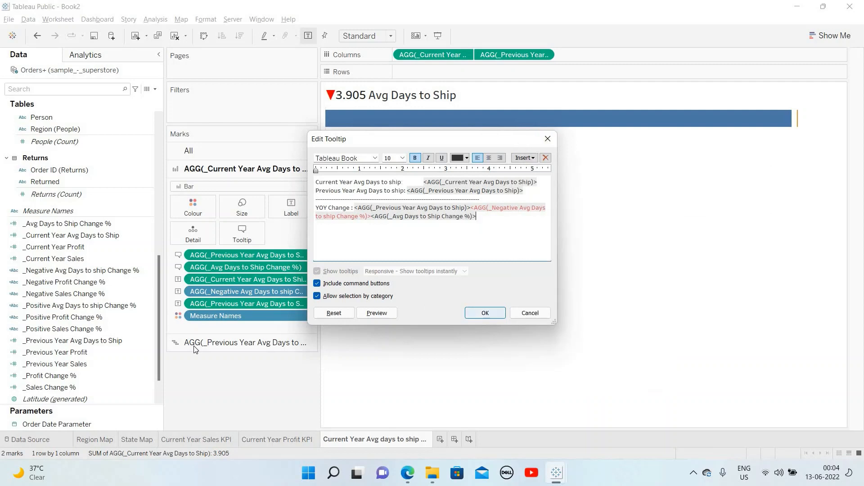
left_click(99, 319)
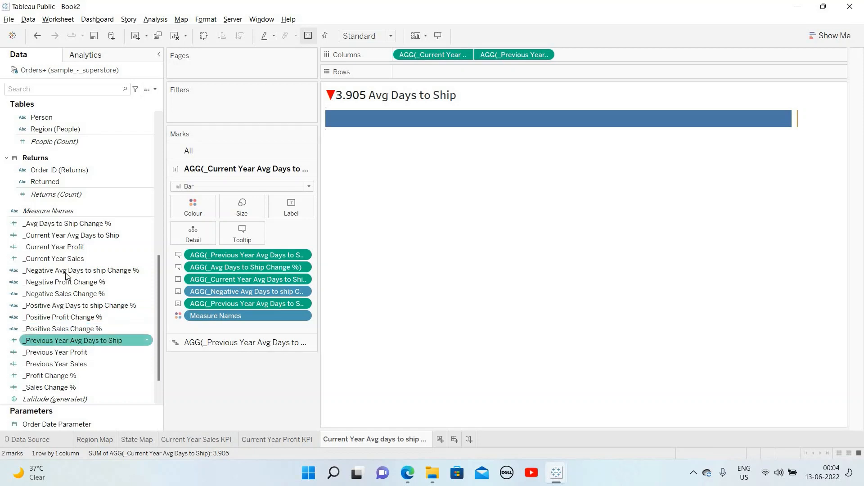
left_click(76, 307)
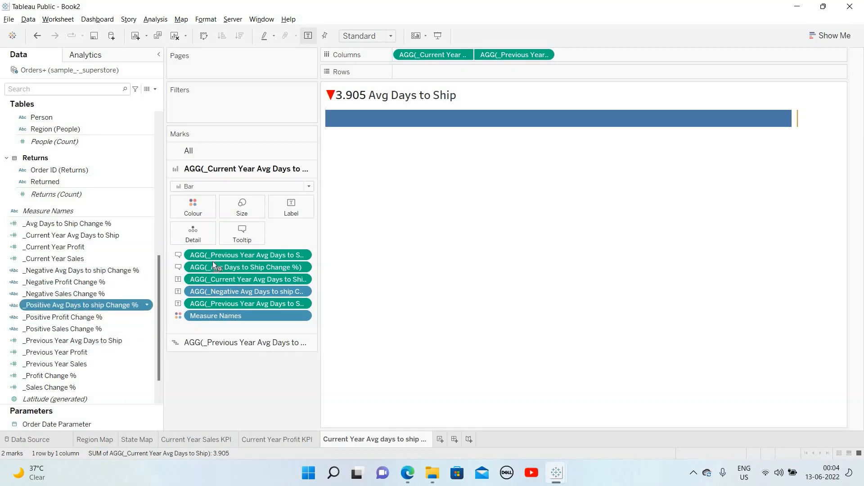
left_click_drag(213, 262, 247, 235)
Replace the previous-year field in the tooltip's YOY Change line with _Positive Avg Days to ship Change %.
left_click(242, 233)
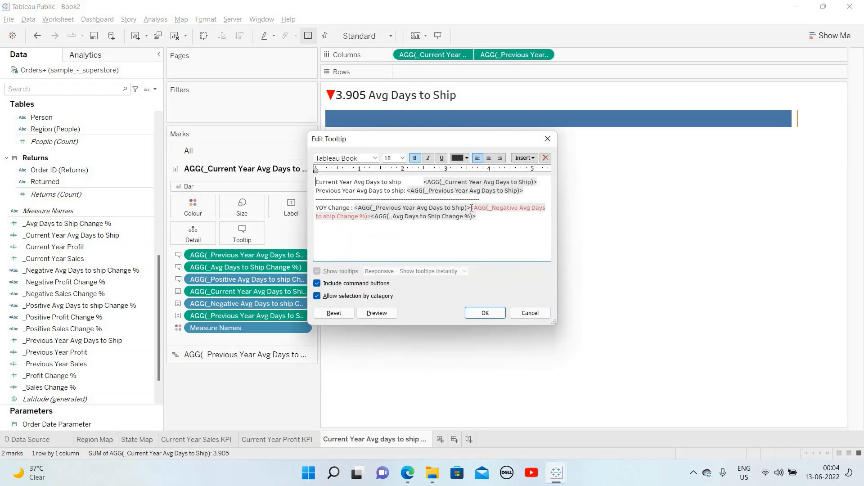
left_click_drag(371, 208, 356, 207)
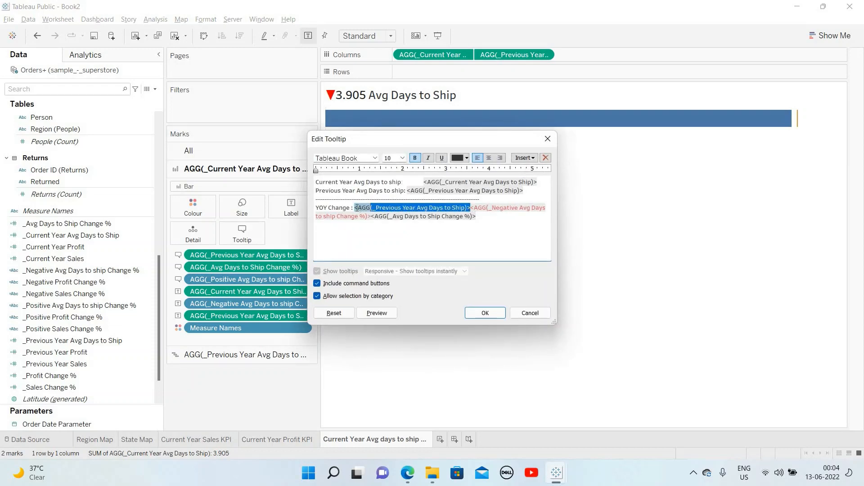
left_click(525, 158)
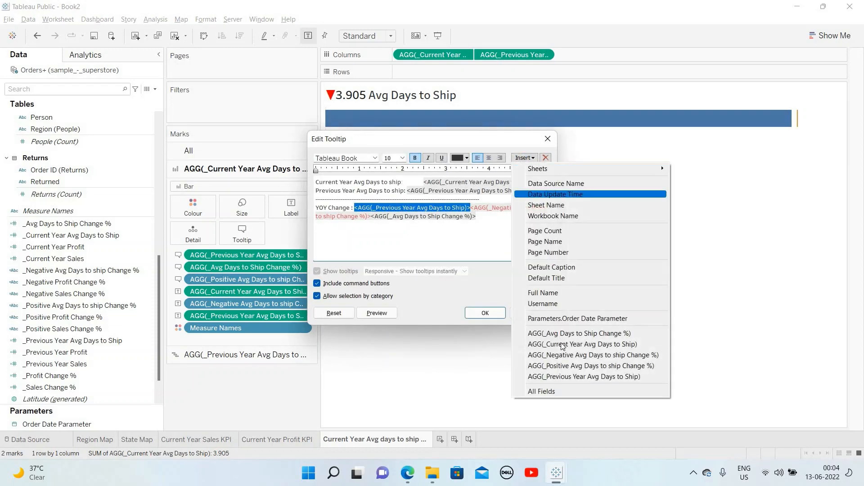
left_click(569, 367)
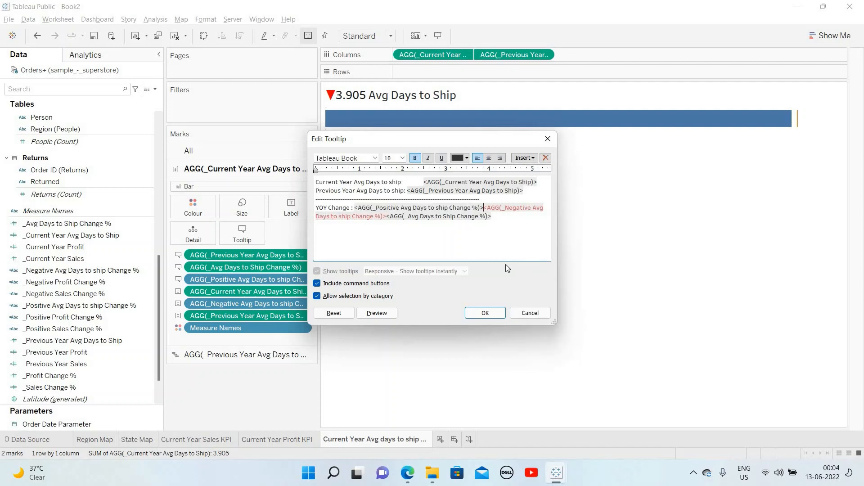
left_click(498, 318)
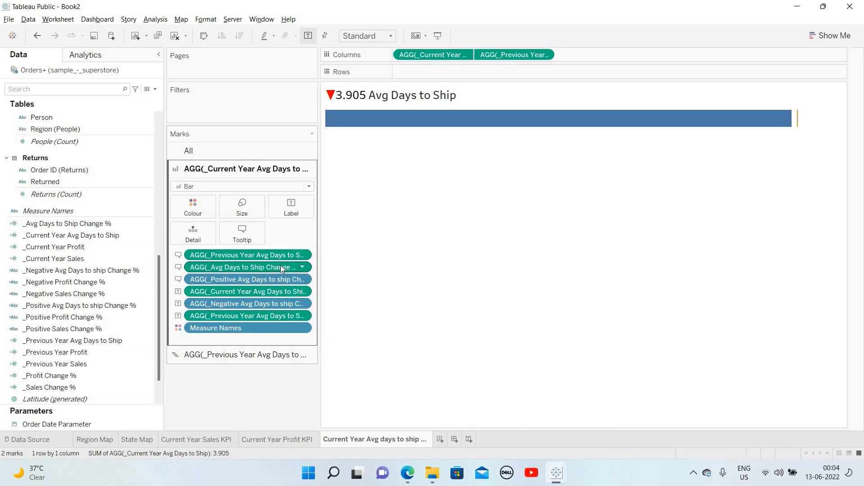
Format the _Avg Days to Ship Change % tooltip field as a percentage with one decimal place.
left_click(304, 267)
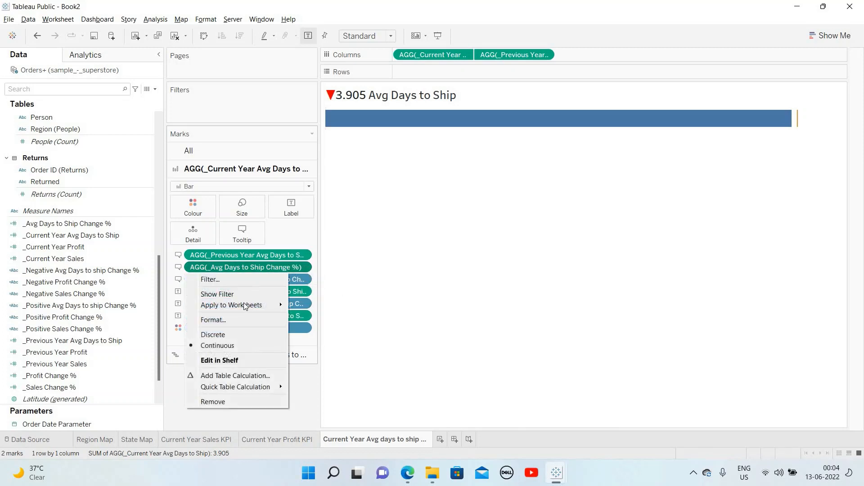
left_click(239, 320)
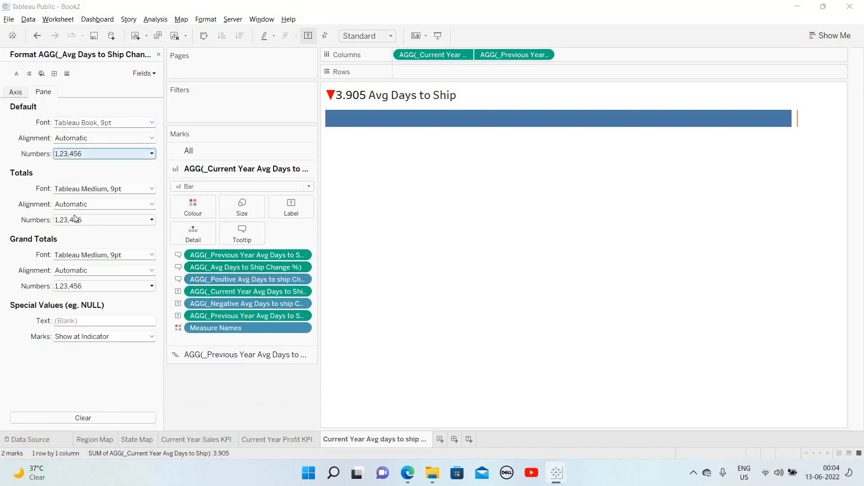
left_click(69, 155)
left_click(74, 216)
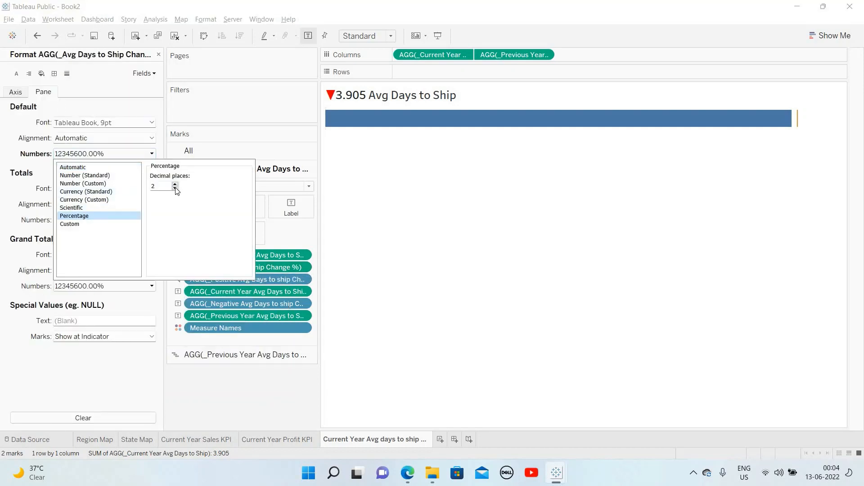
left_click(388, 149)
mouse_move(400, 120)
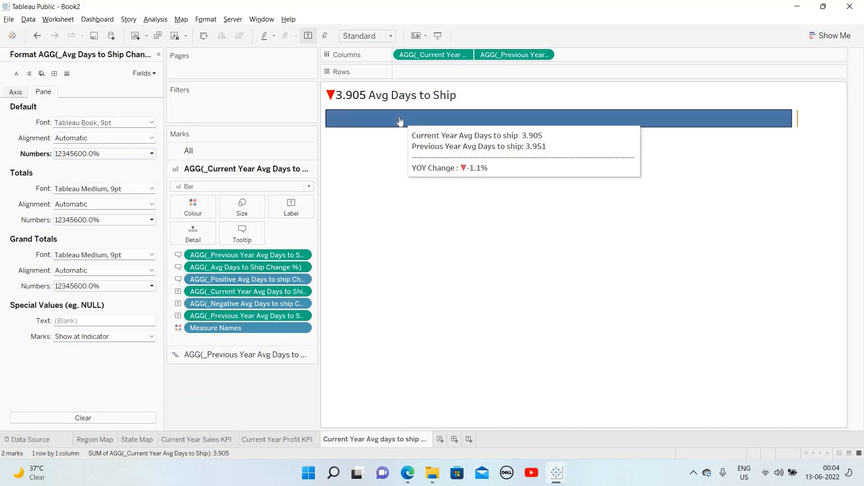
Format the _Previous Year Avg Days to Ship tooltip field as a custom number with 0 decimal places.
left_click(302, 256)
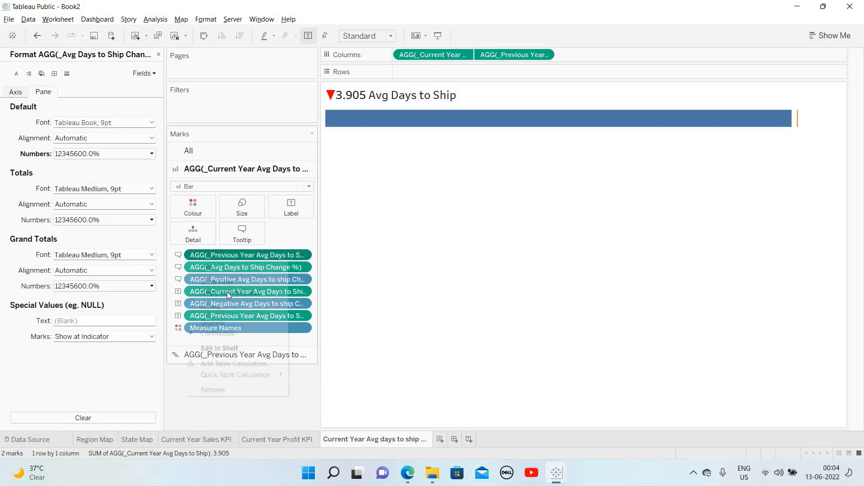
left_click(222, 303)
left_click(108, 153)
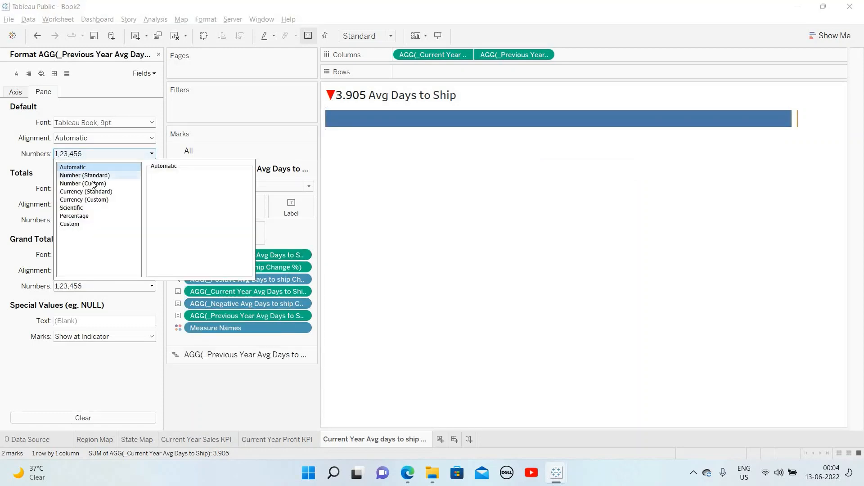
left_click(83, 184)
double_click(175, 187)
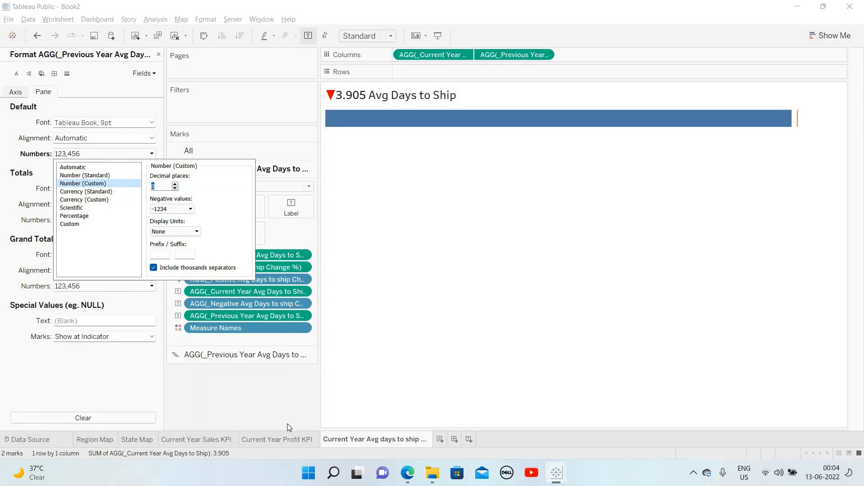
left_click(283, 280)
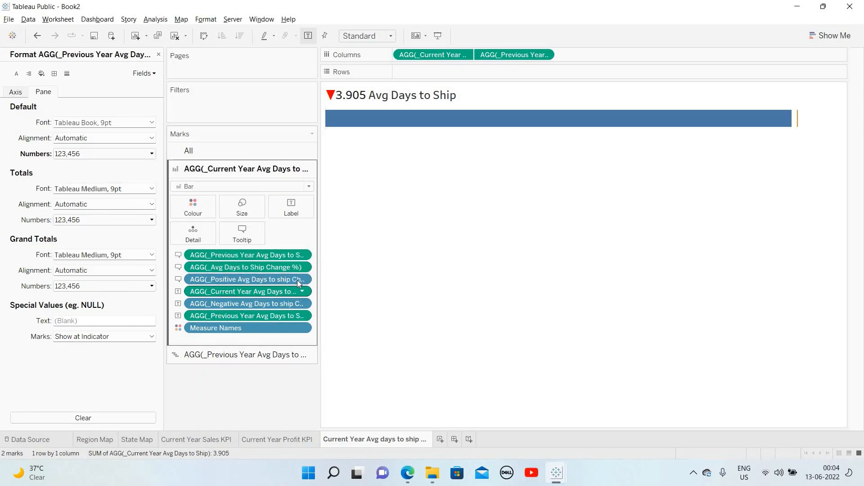
Format the bar's _Current Year Avg Days to Ship field as a custom number with 0 decimal places.
left_click(301, 292)
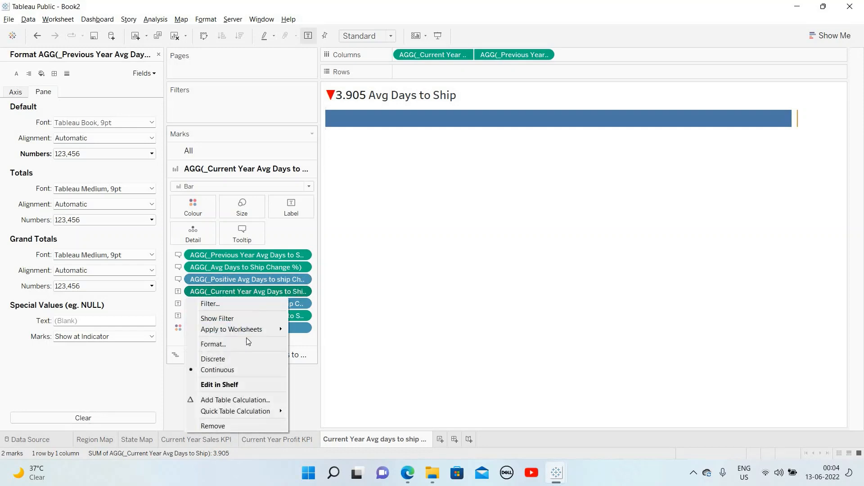
left_click(244, 344)
left_click(99, 153)
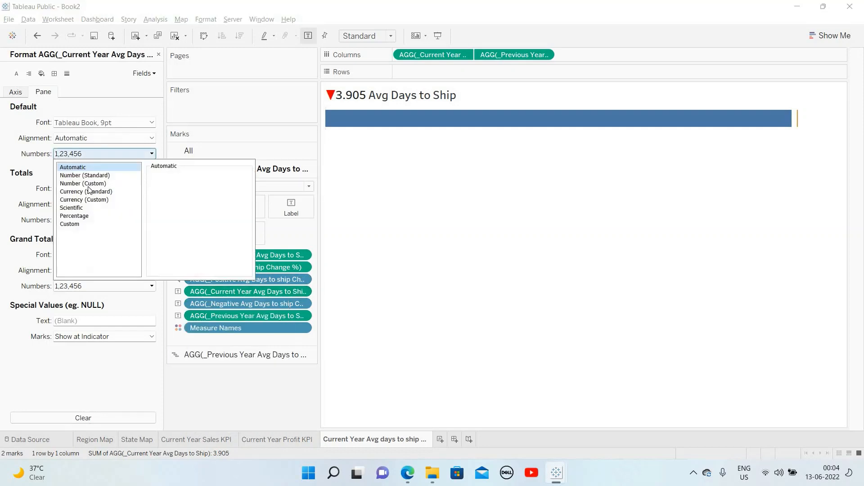
left_click(84, 183)
double_click(175, 188)
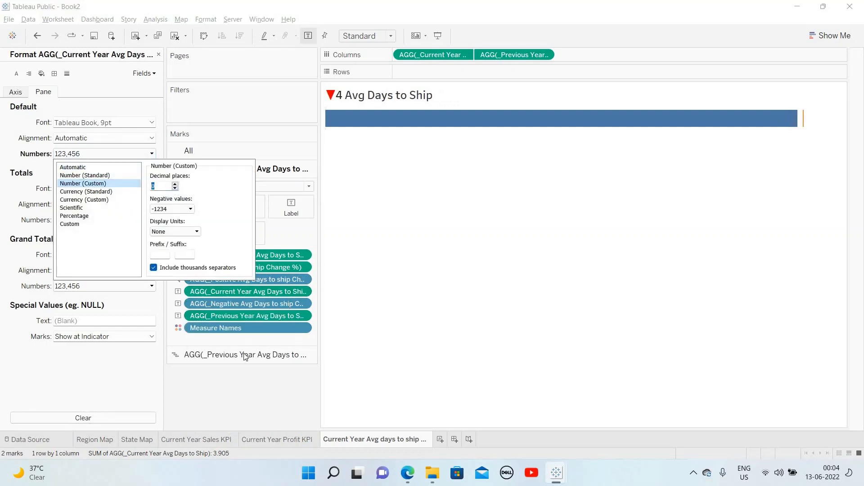
left_click(399, 155)
mouse_move(409, 120)
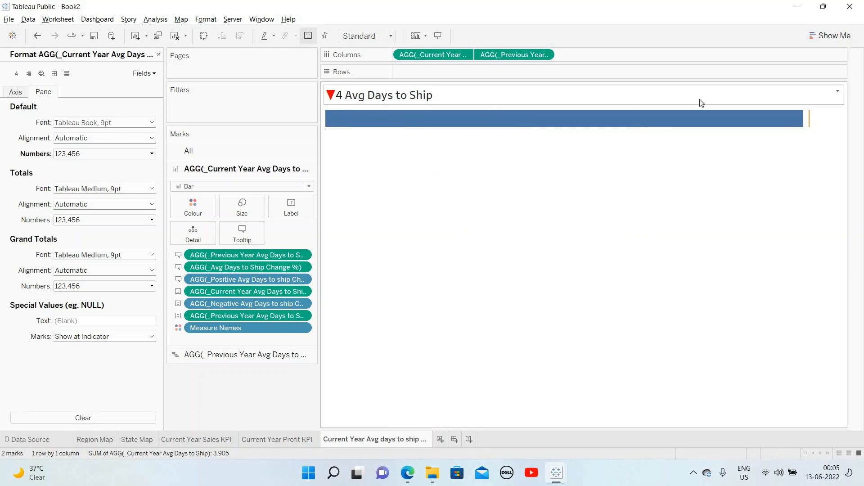
mouse_move(674, 124)
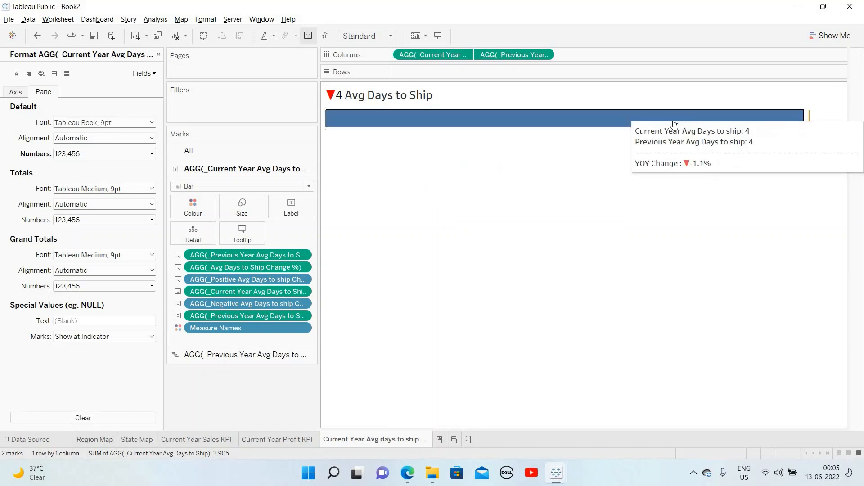
Remove the current-year, negative-change and positive-change Avg Days to Ship fields from the previous-year Gantt Bar marks.
left_click(244, 251)
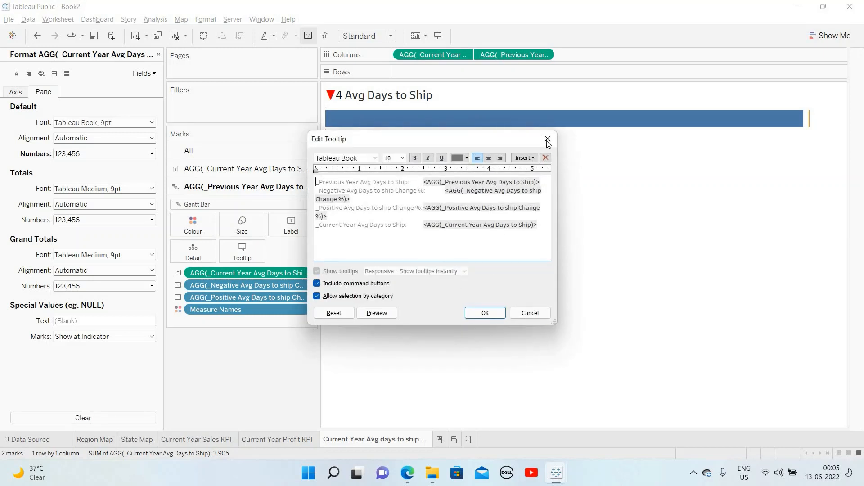
left_click(547, 141)
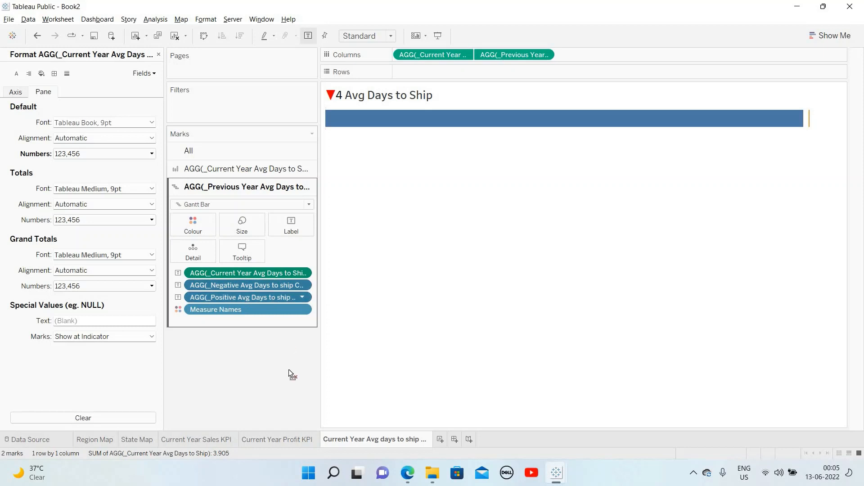
left_click_drag(289, 374, 289, 373)
mouse_move(810, 123)
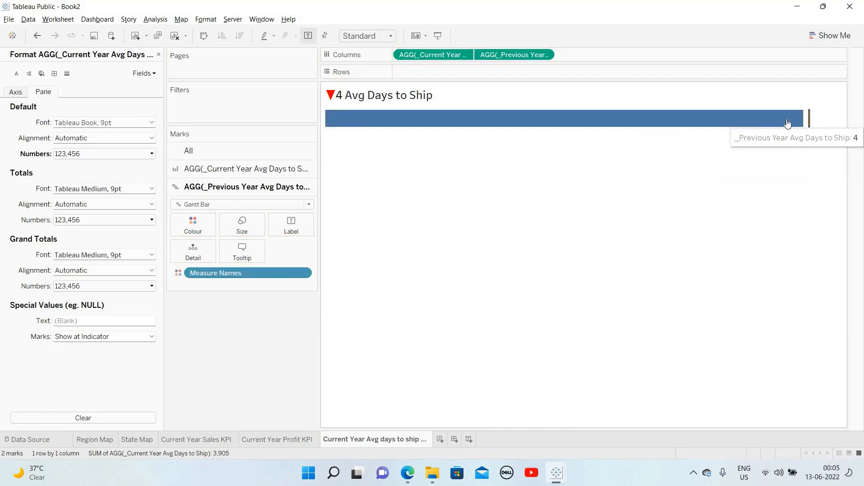
On the Current Year Profit KPI sheet, replace the current-year sales measure in Columns with _Current Year Profit.
left_click(226, 169)
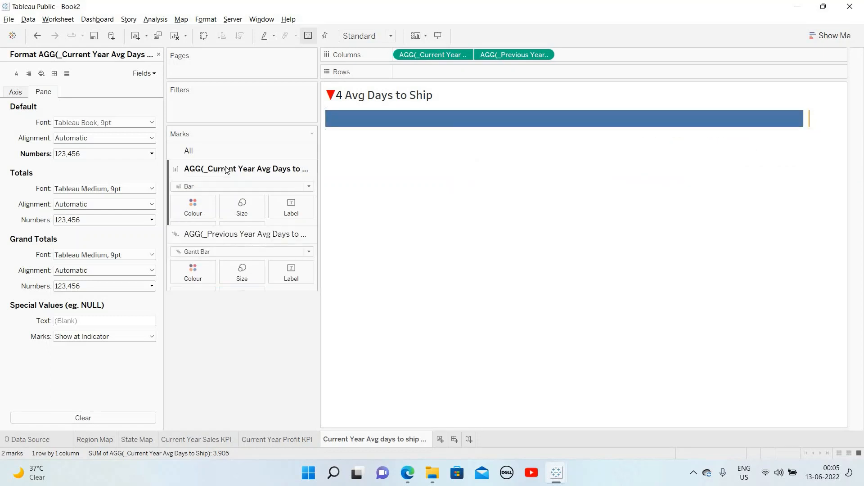
left_click(159, 55)
left_click(272, 440)
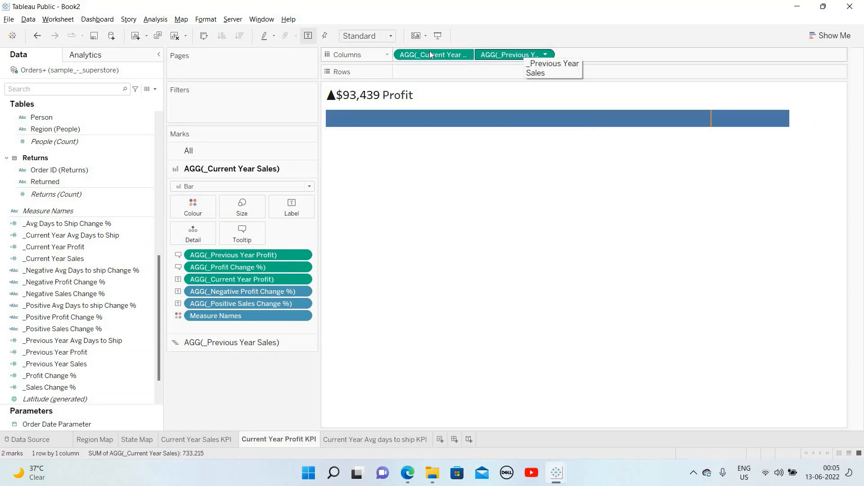
left_click(34, 259)
left_click(34, 246)
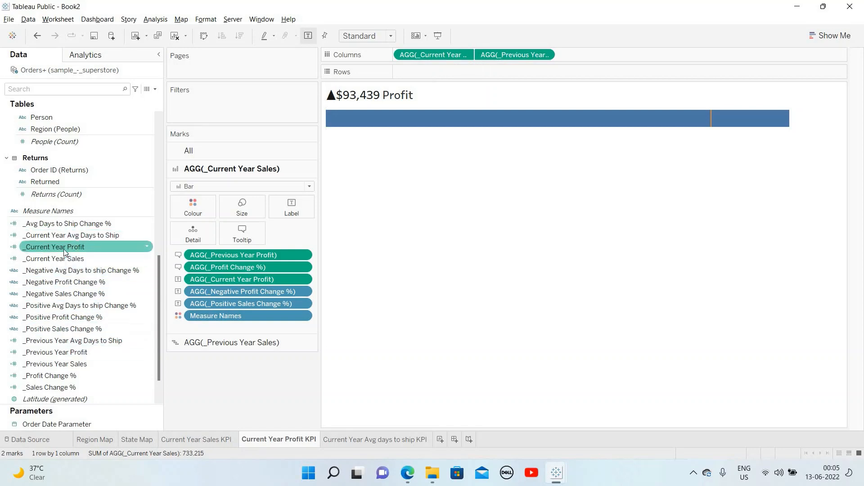
left_click_drag(70, 248, 433, 56)
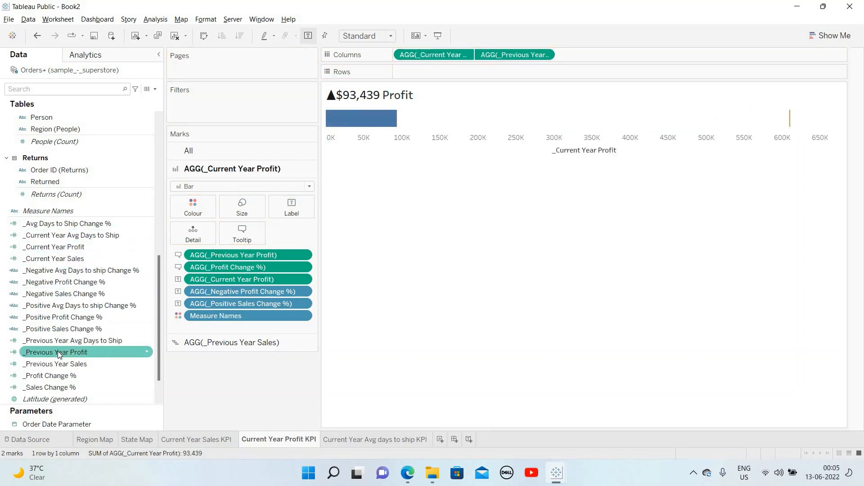
Replace the previous-year sales measure in Columns with _Previous Year Profit and hide the axis headers.
left_click(83, 352)
left_click_drag(84, 352, 523, 54)
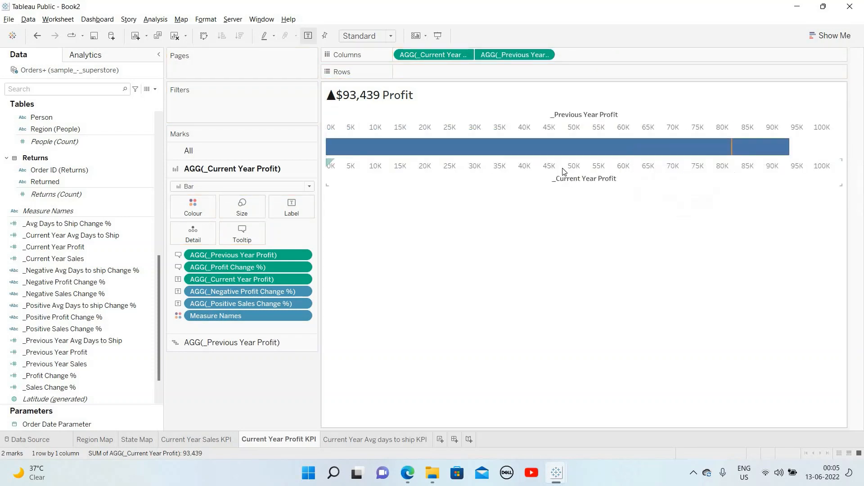
left_click(563, 169)
right_click(563, 168)
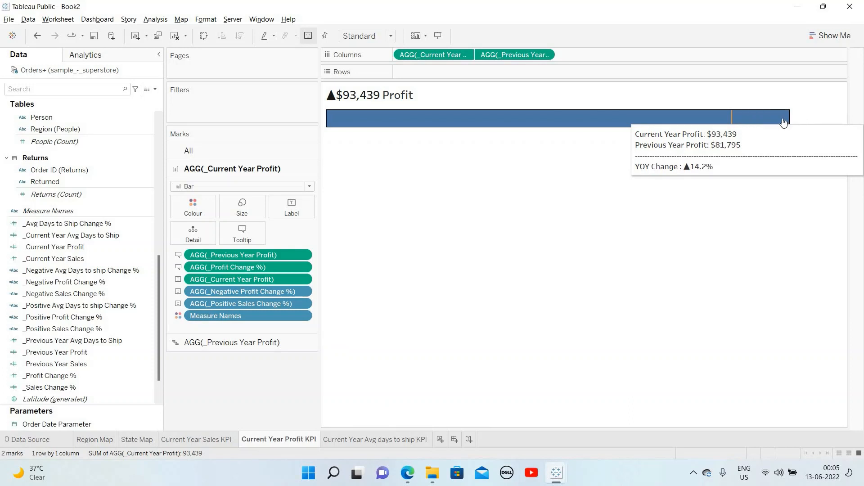
Review the Avg Days to Ship KPI sheet and the trend charts on the New Dashboard Building workbook's Landing Page.
left_click(368, 445)
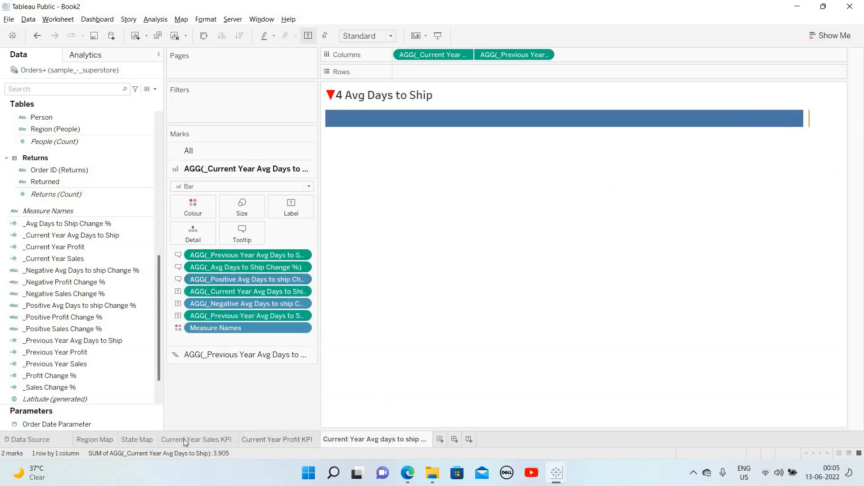
left_click(278, 439)
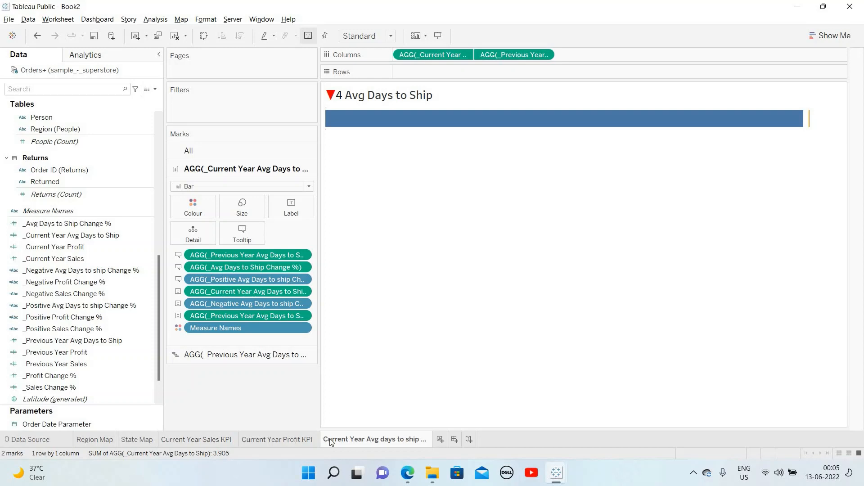
left_click(375, 440)
mouse_move(559, 473)
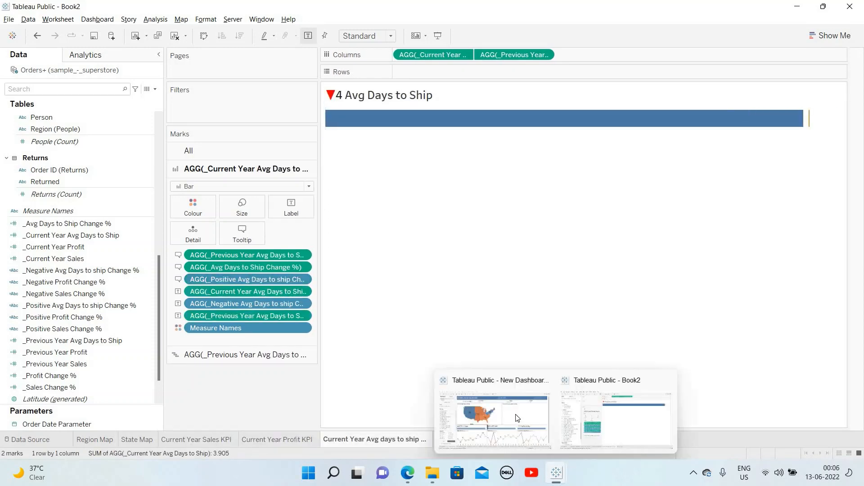
left_click(504, 381)
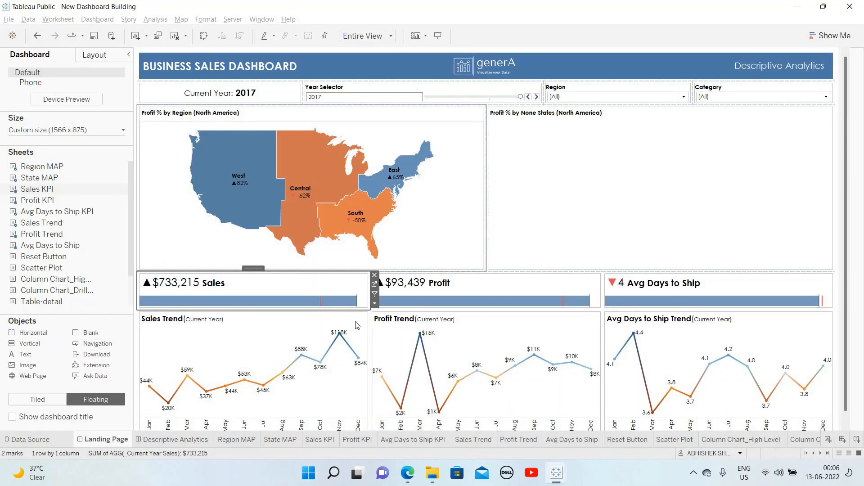
key("alt+Tab")
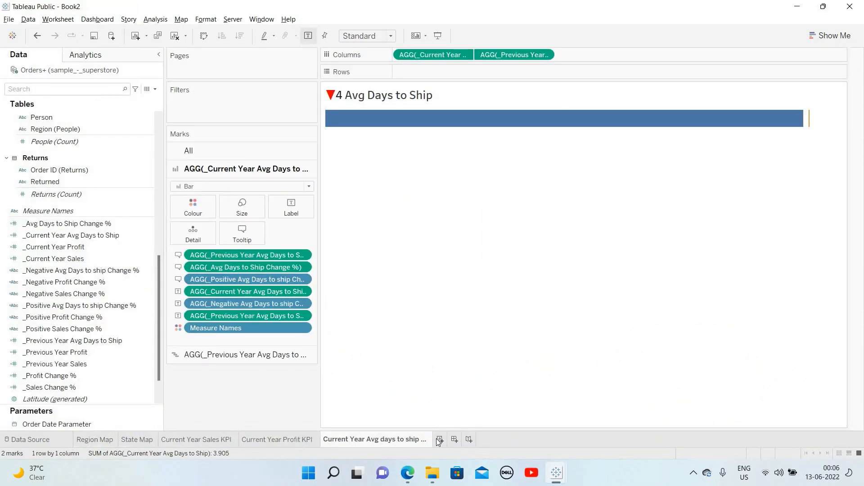
Add a new worksheet to Book2 and place the Sales measure in its view.
left_click(436, 438)
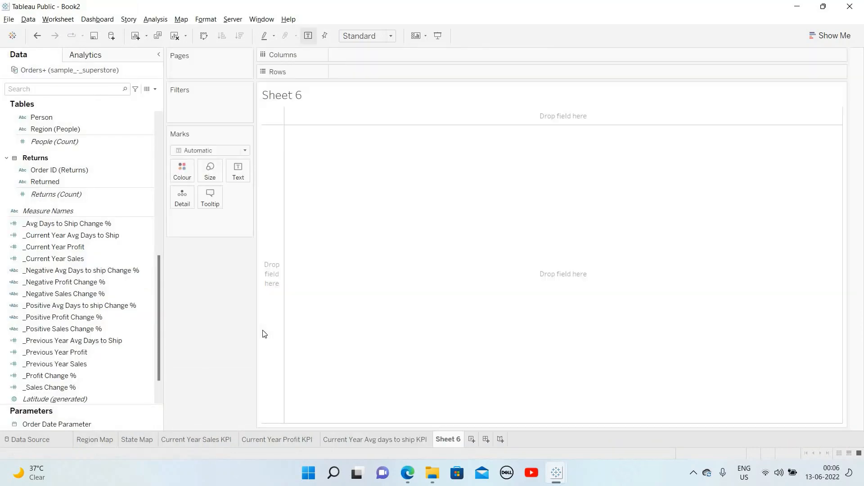
left_click(107, 182)
scroll(108, 220, "up", 9)
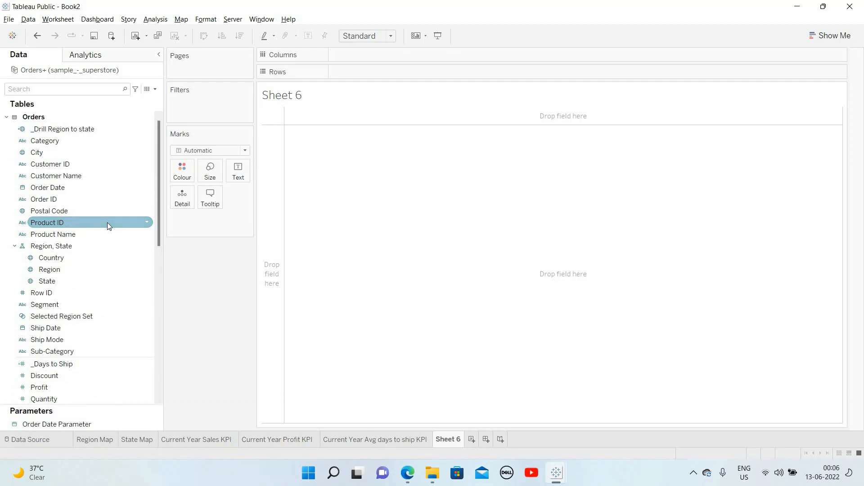
scroll(92, 282, "down", 5)
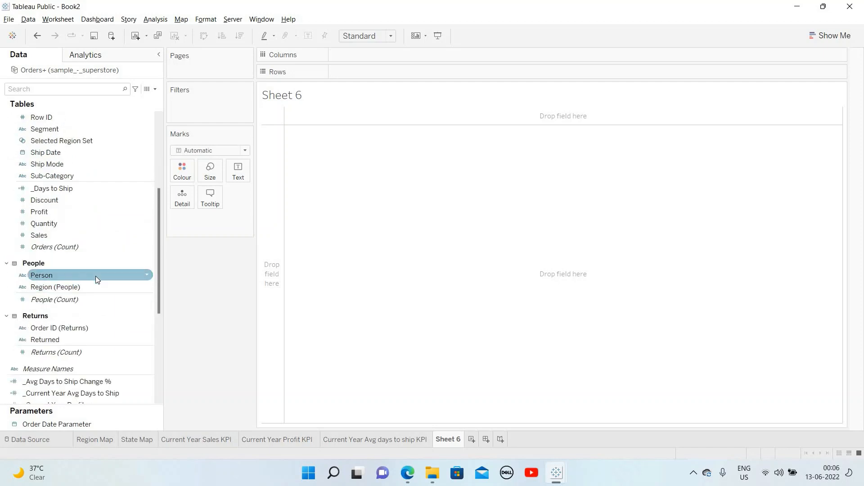
scroll(92, 270, "down", 4)
scroll(82, 201, "up", 2)
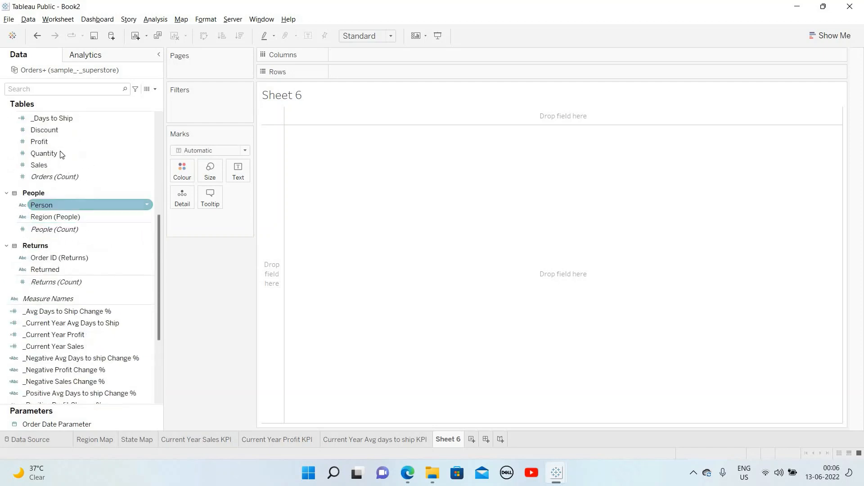
left_click(62, 154)
left_click(67, 165)
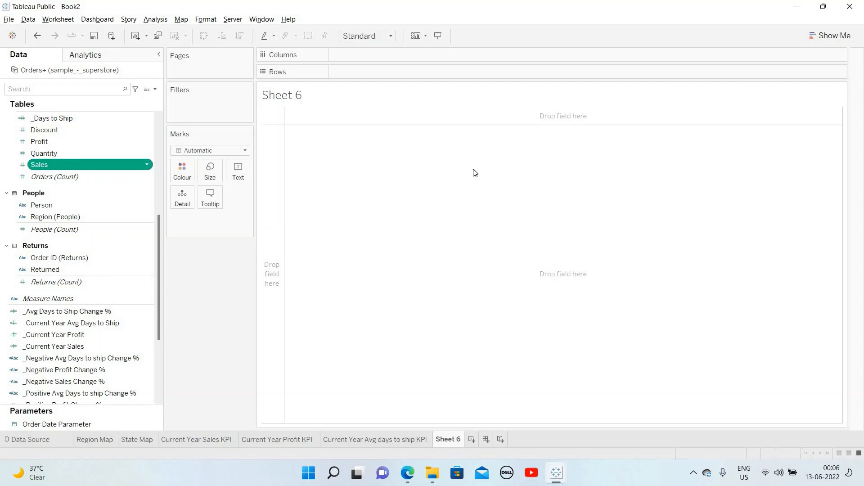
left_click_drag(475, 173, 460, 205)
Add Order Date to Columns and set it to the continuous Month level that includes the year.
left_click(67, 133)
left_click(75, 154)
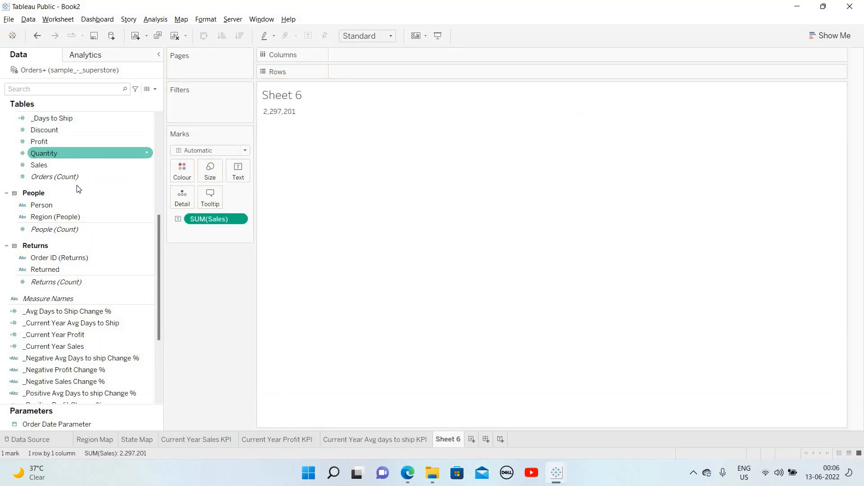
scroll(78, 189, "up", 5)
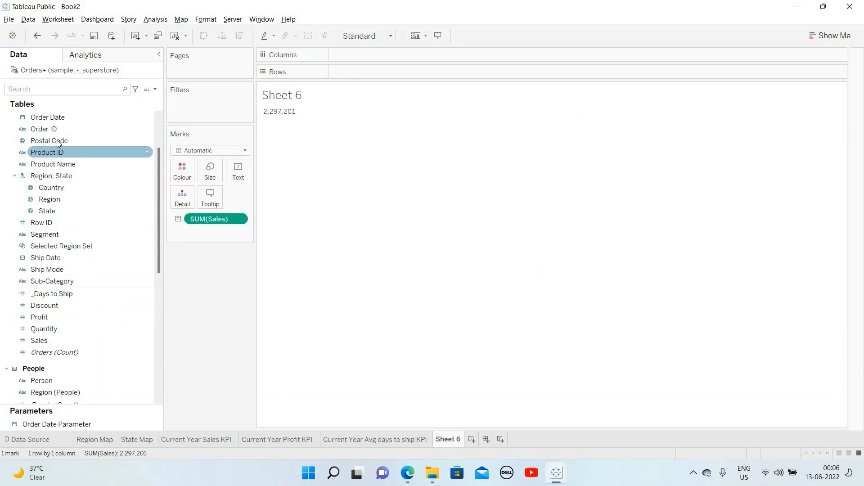
scroll(58, 143, "up", 2)
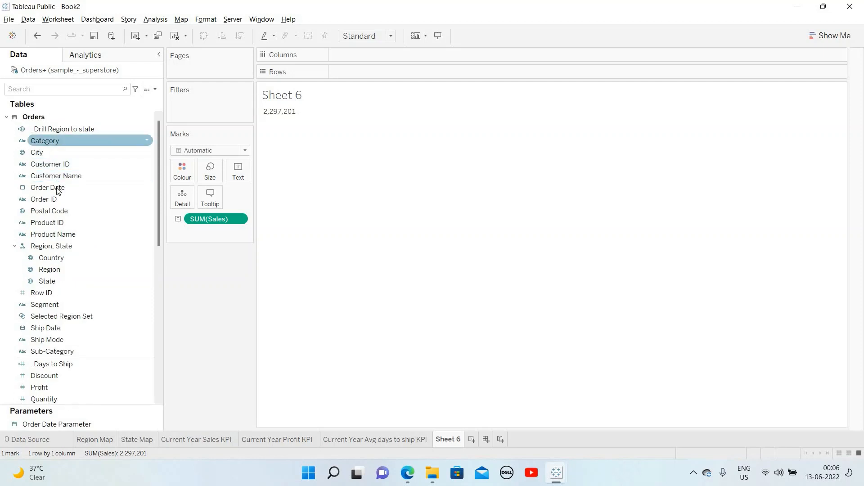
left_click_drag(77, 188, 374, 56)
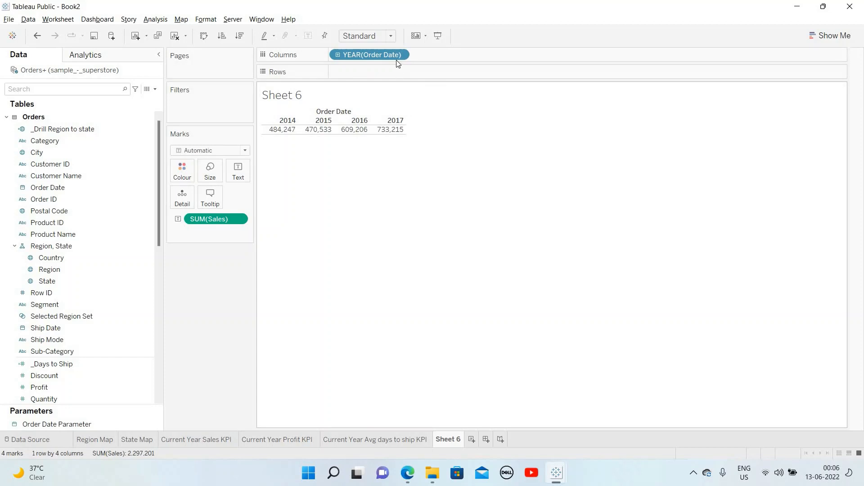
left_click(399, 55)
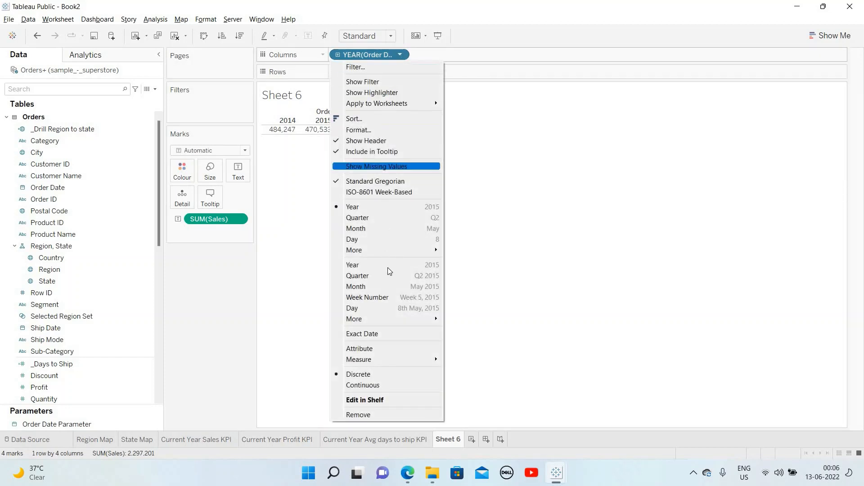
left_click(387, 284)
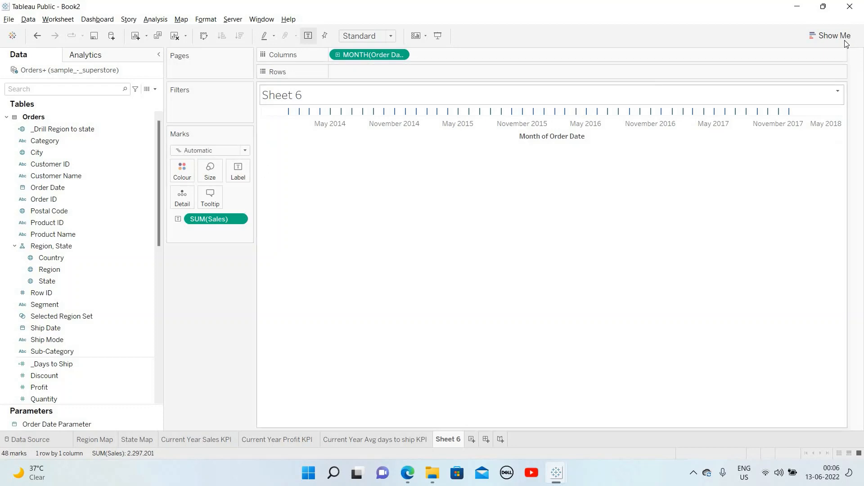
Convert the view to a continuous line chart of Sales by month of Order Date.
left_click(830, 36)
left_click(771, 170)
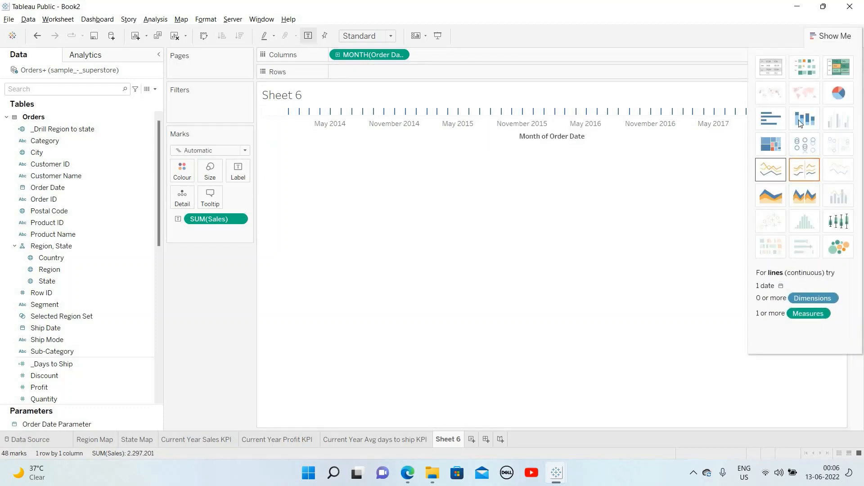
left_click(351, 203)
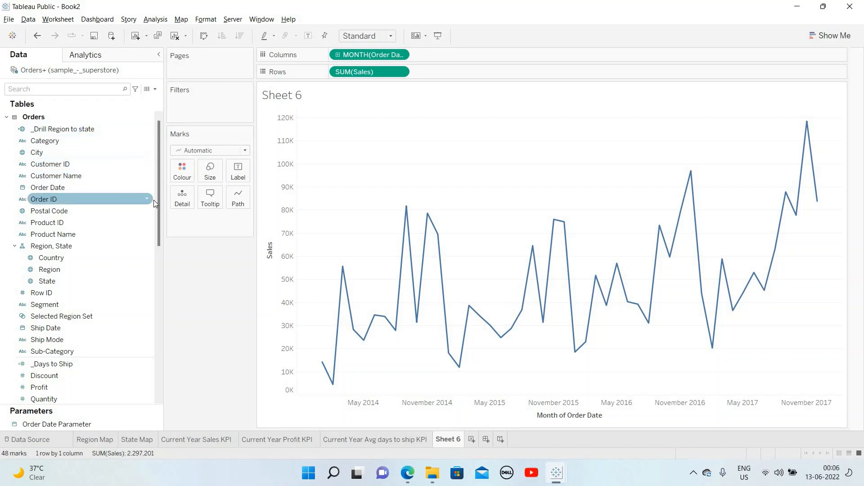
Start a new calculated field named Current Year.
left_click(155, 89)
left_click(101, 99)
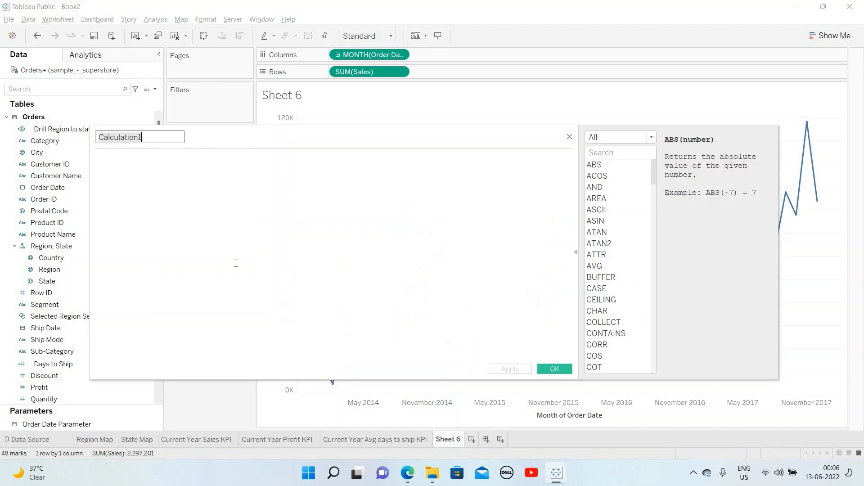
type("Current Ye")
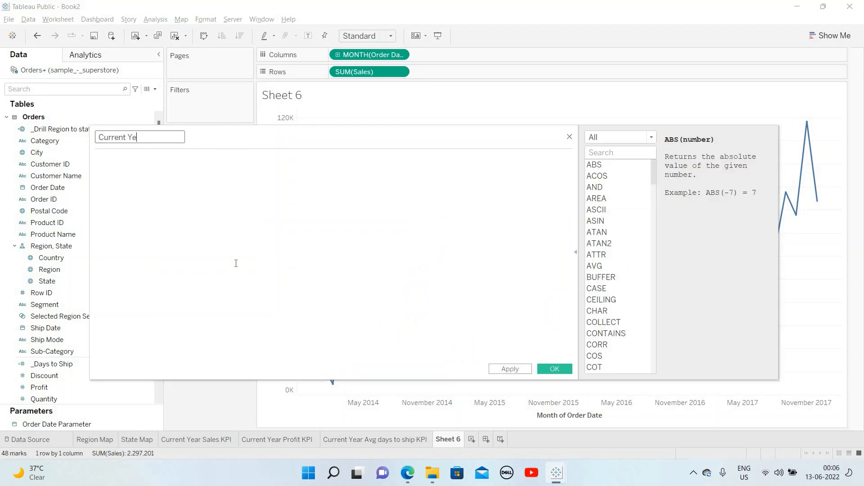
type("ar")
left_click(236, 264)
type("IF Date")
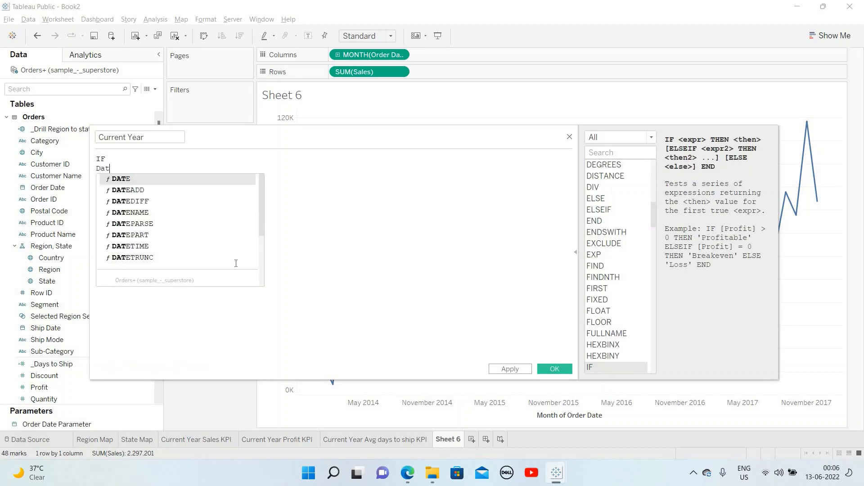
key("BackSpace")
key("BackSpace")
key("BackSpace")
key("BackSpace")
key("BackSpace")
key("BackSpace")
key("BackSpace")
key("BackSpace")
Define Current Year with the formula DATEDIFF('year',[Order Date],[Order Date Parameter])=0 and save the calculated field.
type("Date")
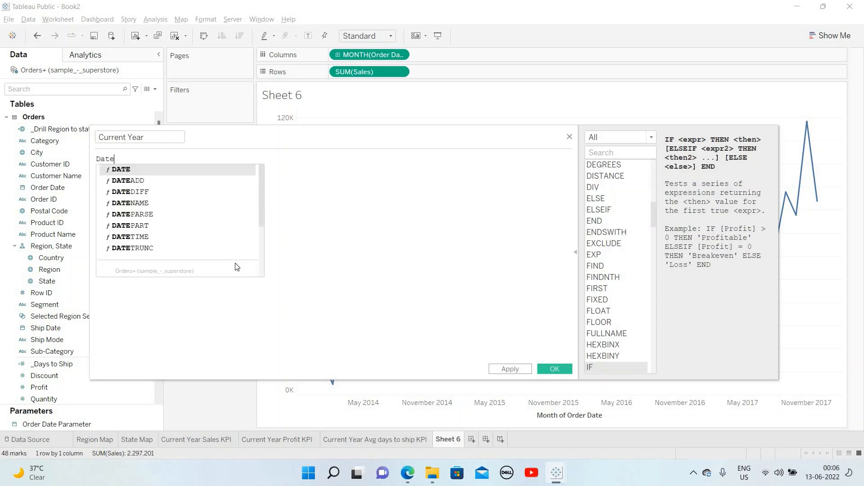
key("Down")
key("Down")
key("Return")
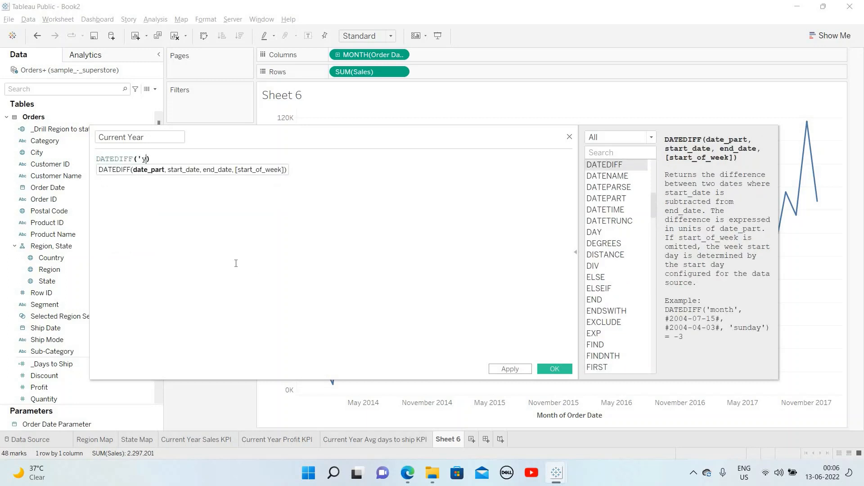
type("'year',or")
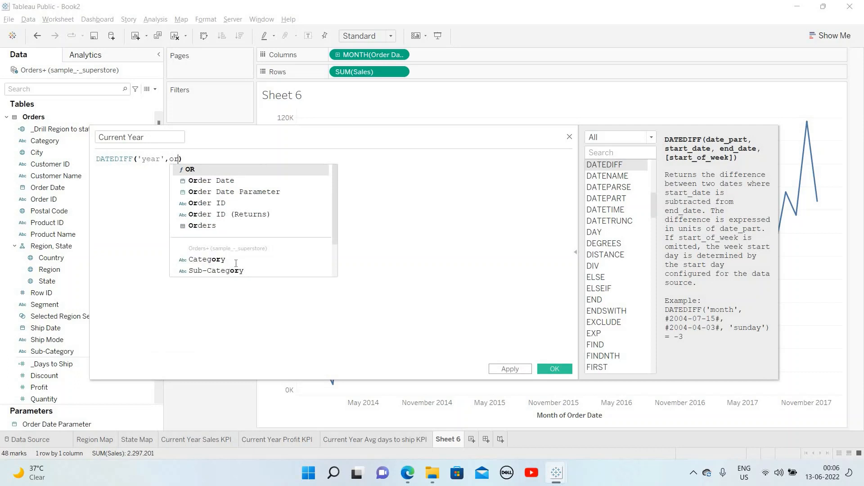
key("Down")
key("Return")
type(",orde")
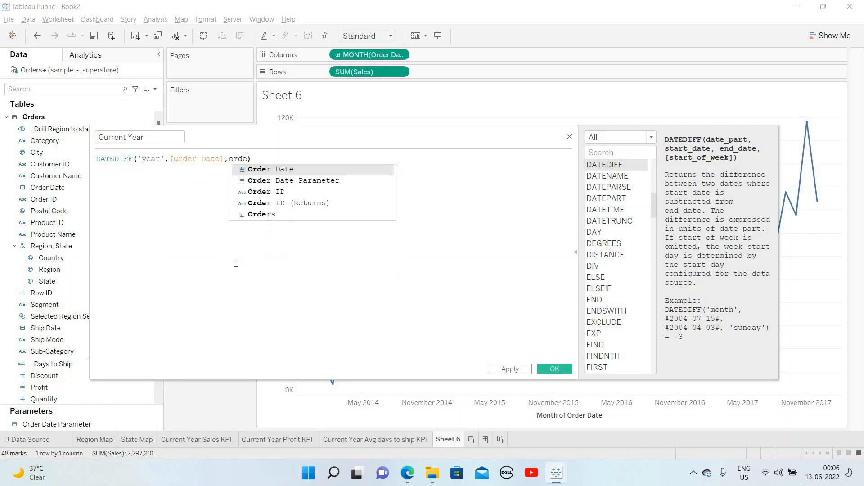
key("Down")
key("Return")
key("Right")
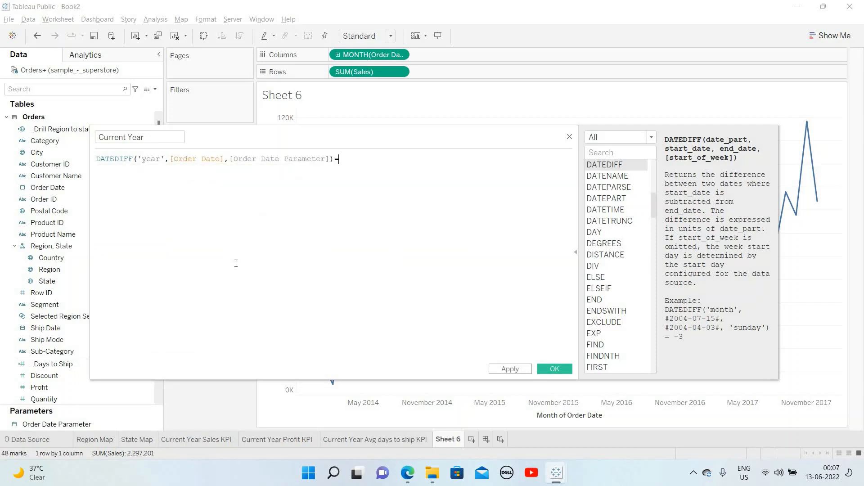
type("=0")
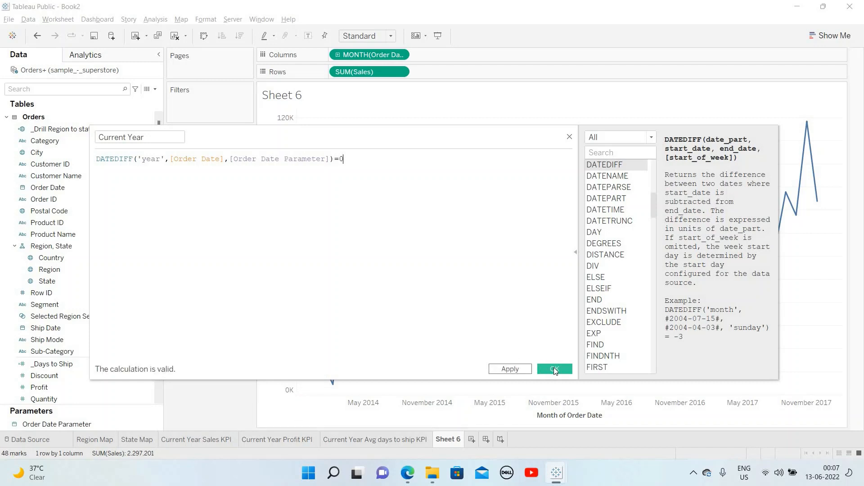
left_click(554, 369)
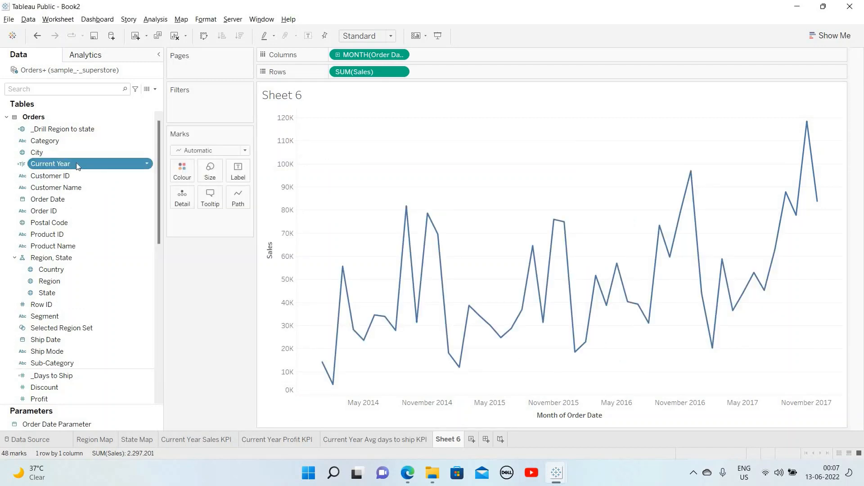
Filter the view by the Current Year field, keeping only the True value.
left_click_drag(204, 105, 226, 114)
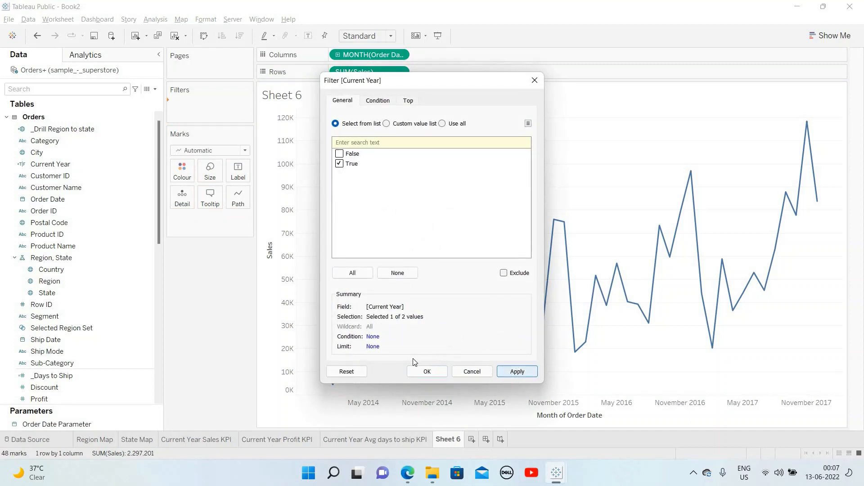
left_click(427, 372)
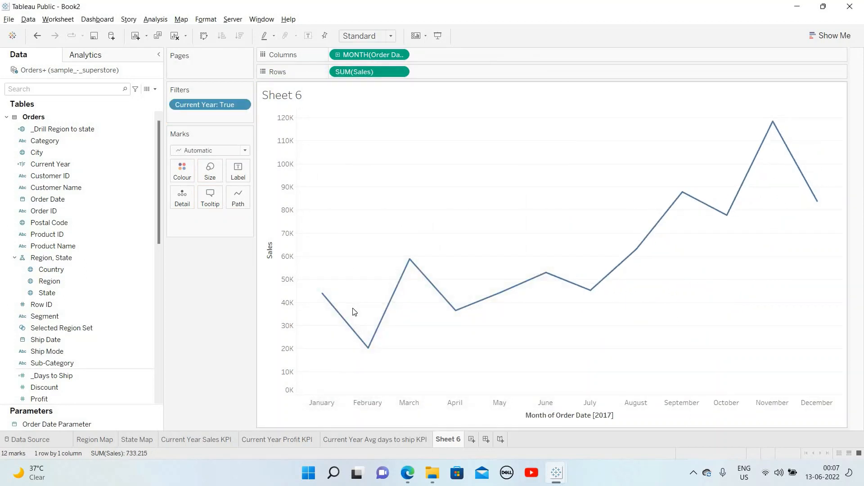
Remove the title from the Month of Order Date axis.
right_click(610, 416)
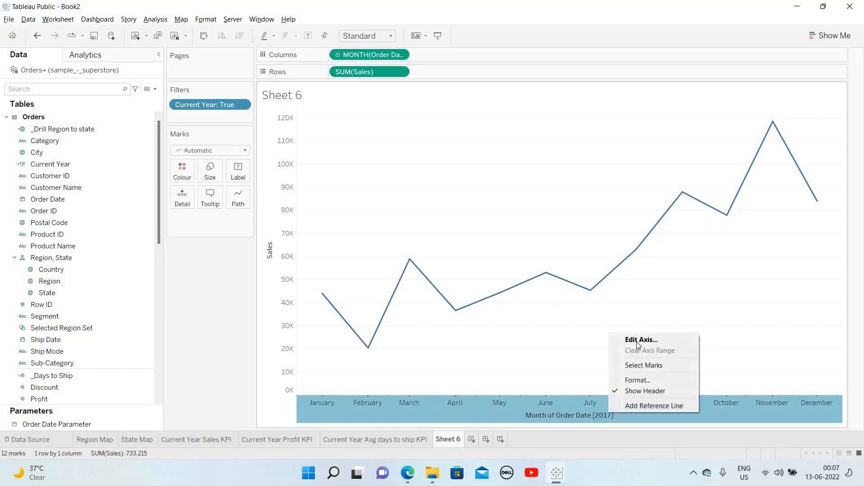
left_click(639, 339)
left_click(400, 315)
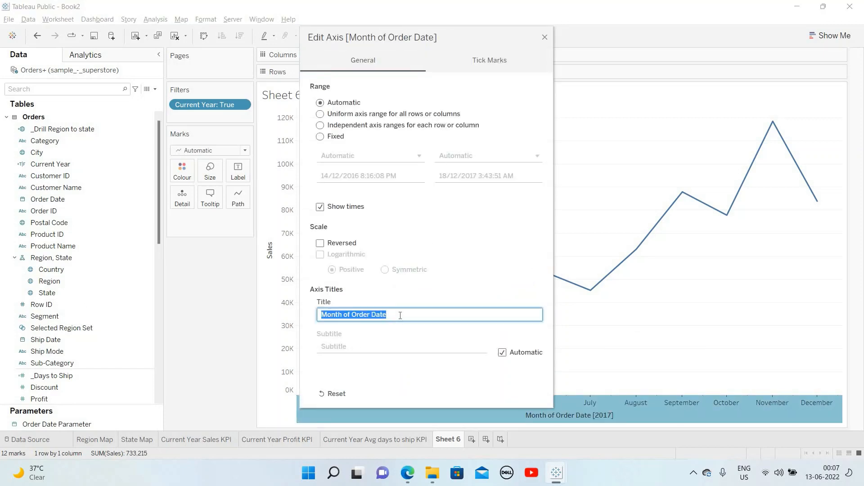
key("BackSpace")
left_click(546, 38)
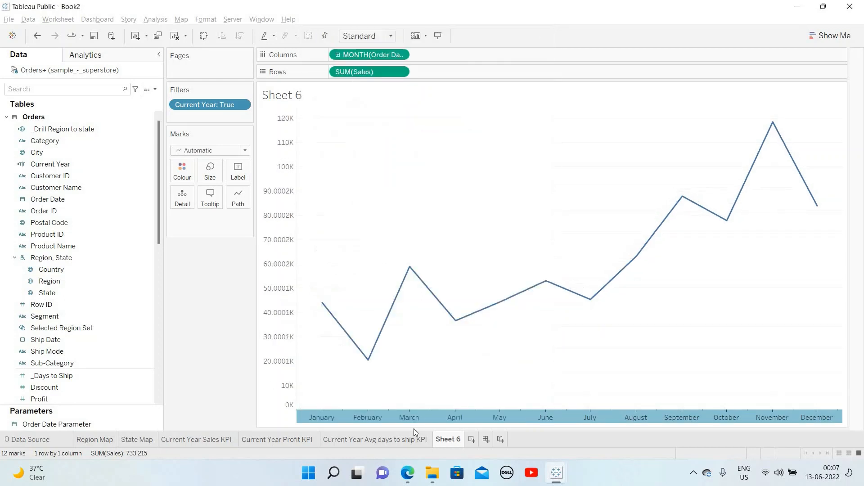
Set the pane date format of MONTH(Order Date) to the custom format mmm.
right_click(407, 403)
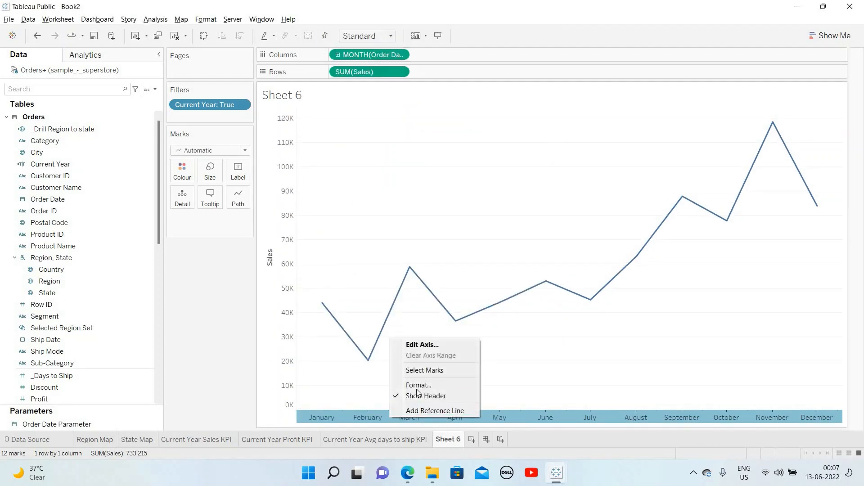
left_click(419, 385)
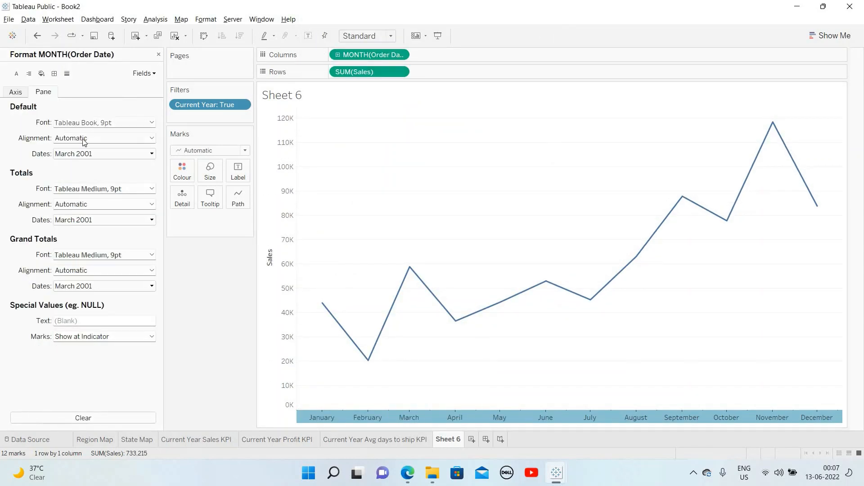
left_click(84, 153)
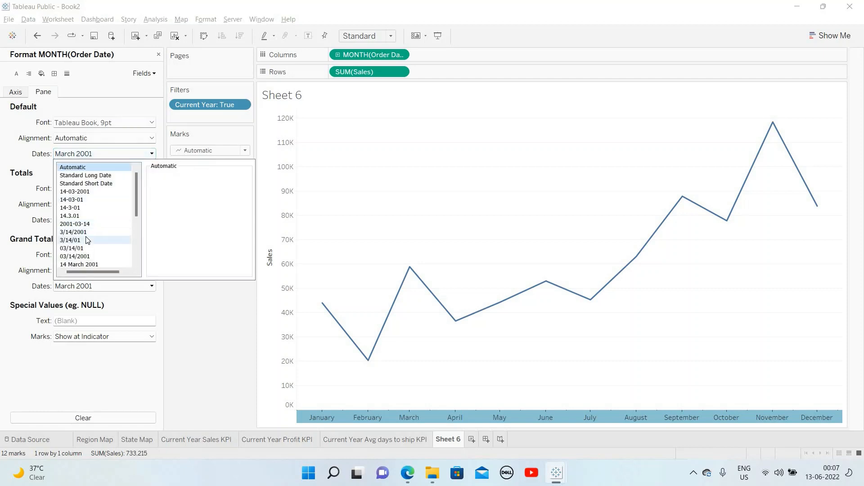
scroll(88, 240, "down", 4)
left_click(72, 256)
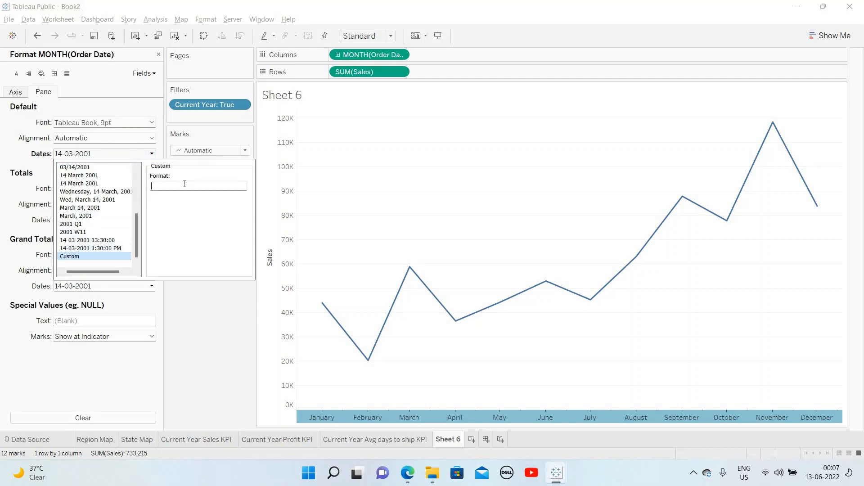
left_click(185, 184)
type("mmm")
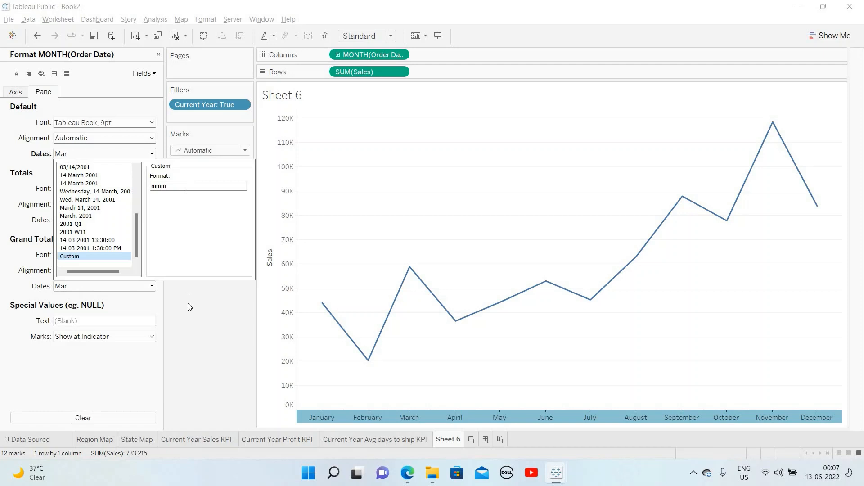
left_click(208, 316)
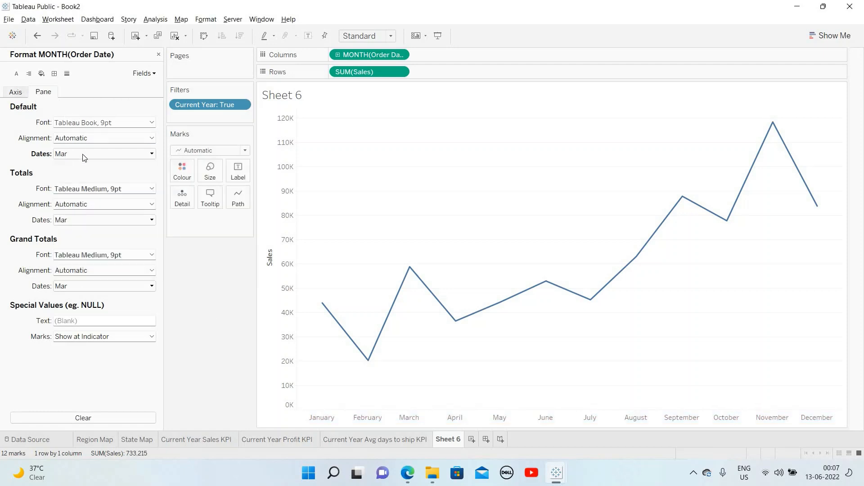
Set the month axis scale's date format to the custom format mmm.
left_click(83, 189)
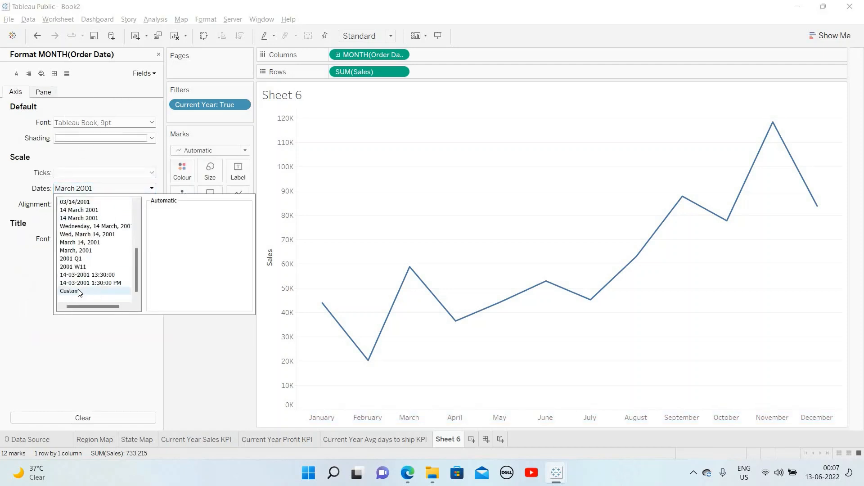
left_click(172, 223)
type("m")
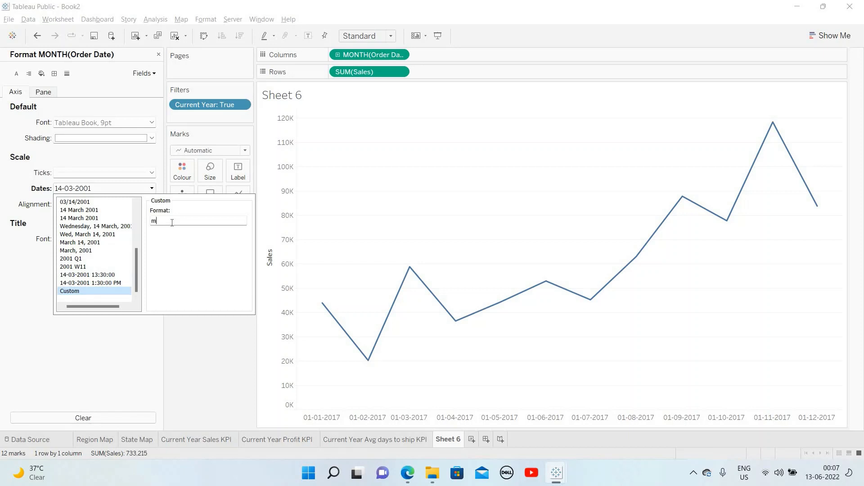
type("mm")
left_click(416, 417)
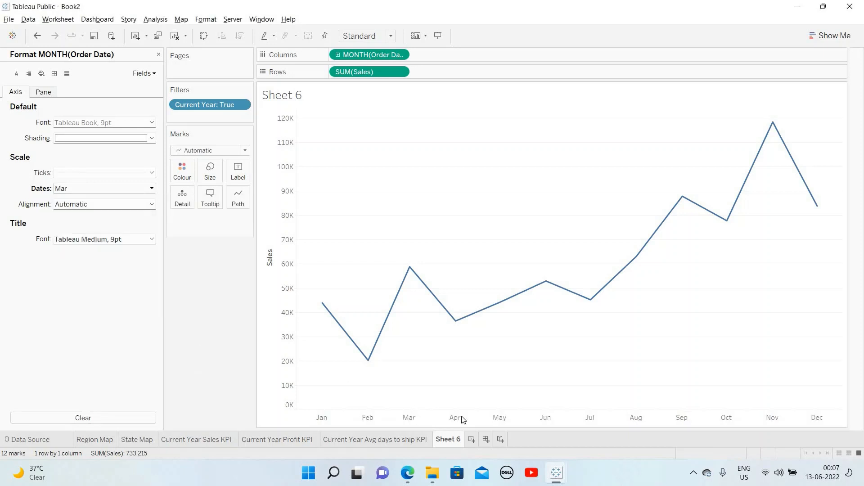
Hide the header of the Sales axis.
right_click(283, 220)
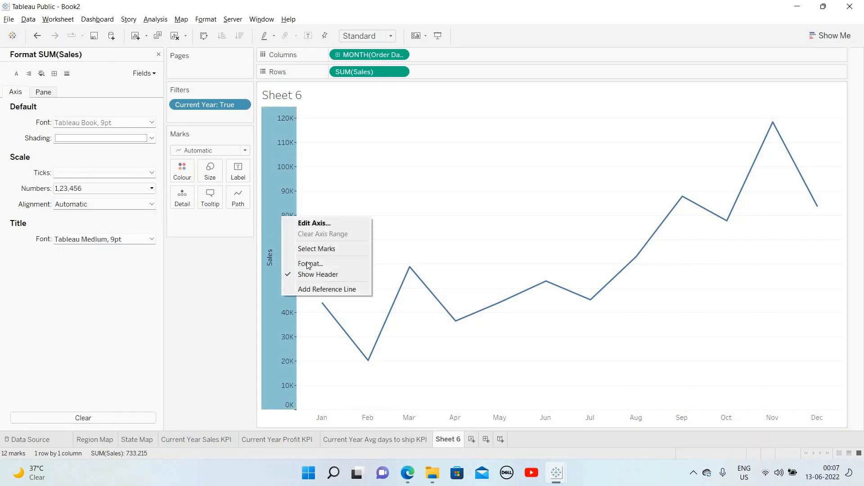
left_click(311, 274)
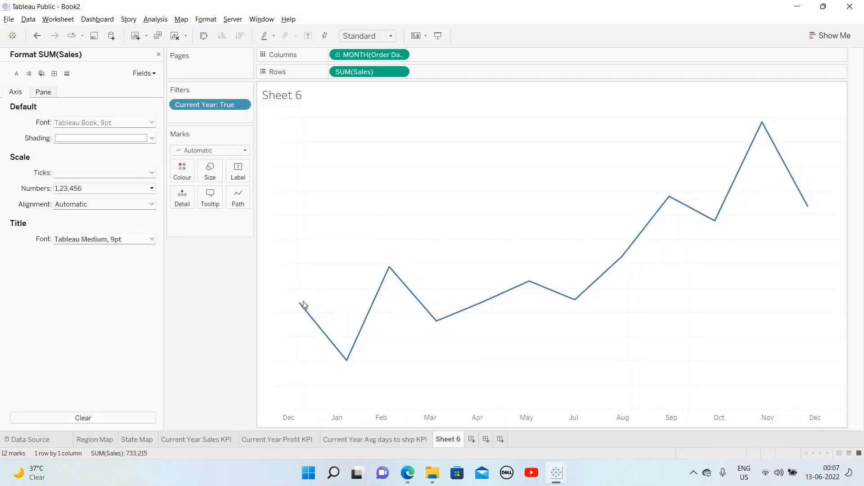
Set the Grand Total pane and header borders for columns to None.
right_click(334, 210)
left_click(351, 255)
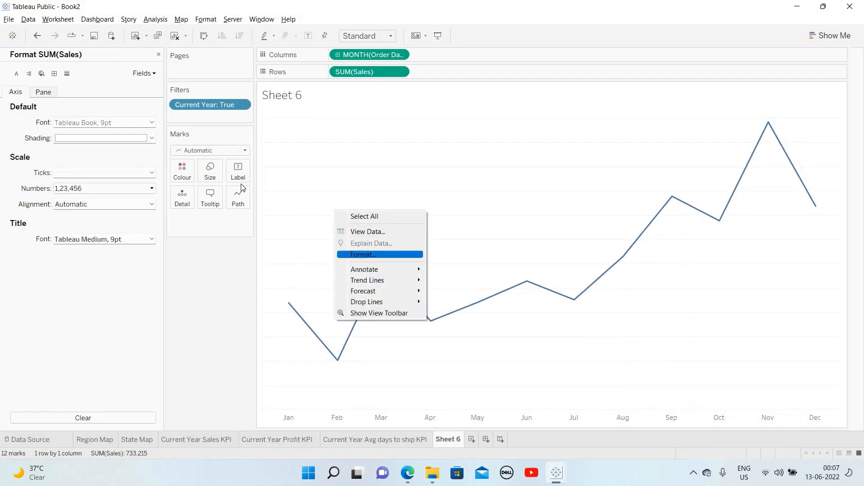
left_click(58, 72)
left_click(83, 244)
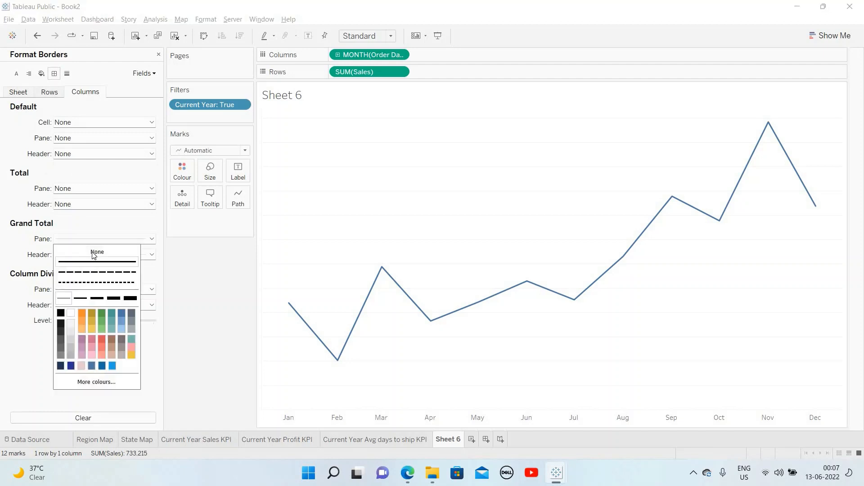
left_click(67, 251)
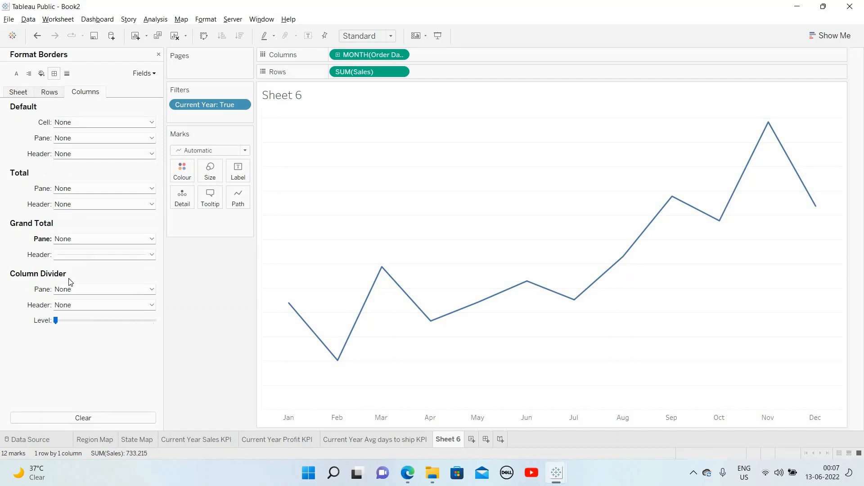
left_click(72, 255)
left_click(98, 267)
Set the Grand Total pane and header borders for rows to None.
left_click(51, 93)
left_click(79, 244)
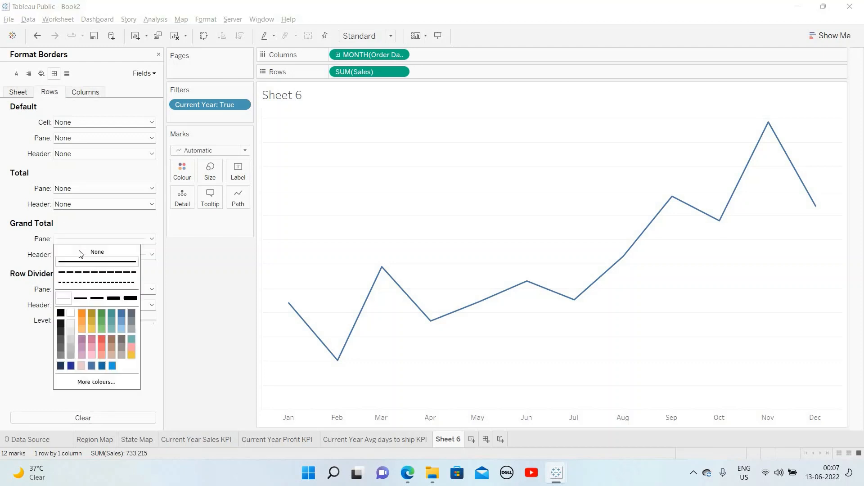
left_click(64, 253)
left_click(65, 256)
left_click(98, 267)
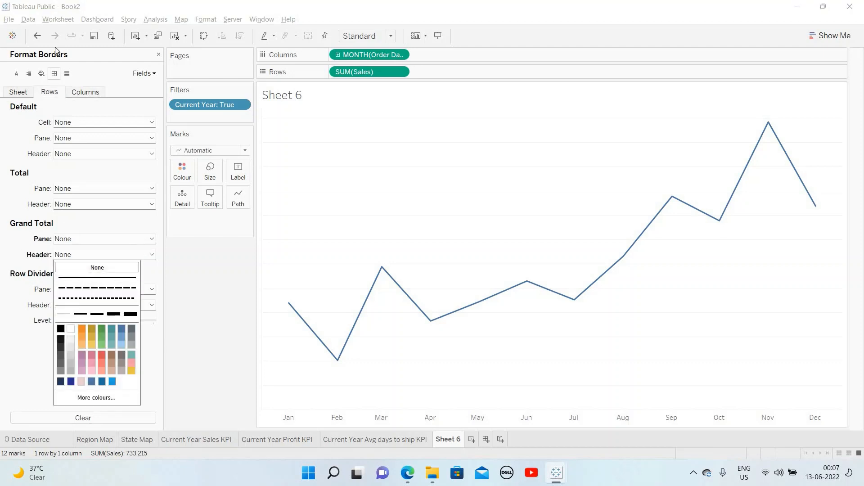
Set the grid lines to None for rows and columns, and the column zero lines to None.
left_click(72, 126)
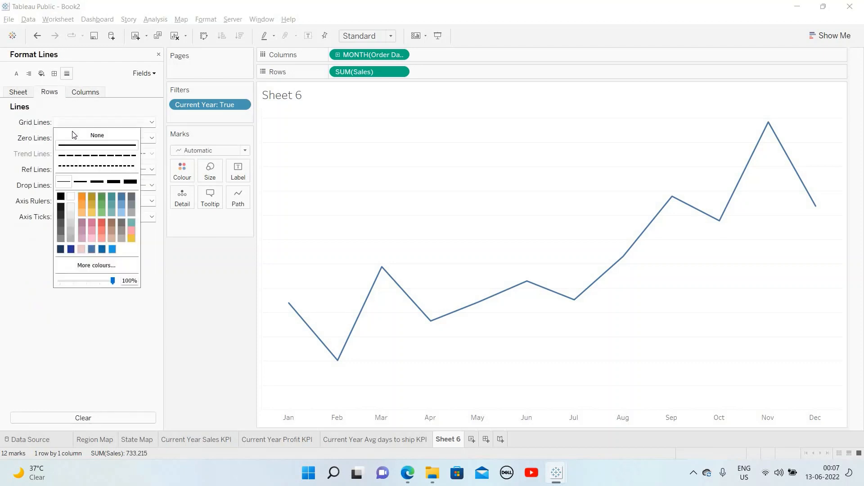
left_click(84, 92)
left_click(87, 124)
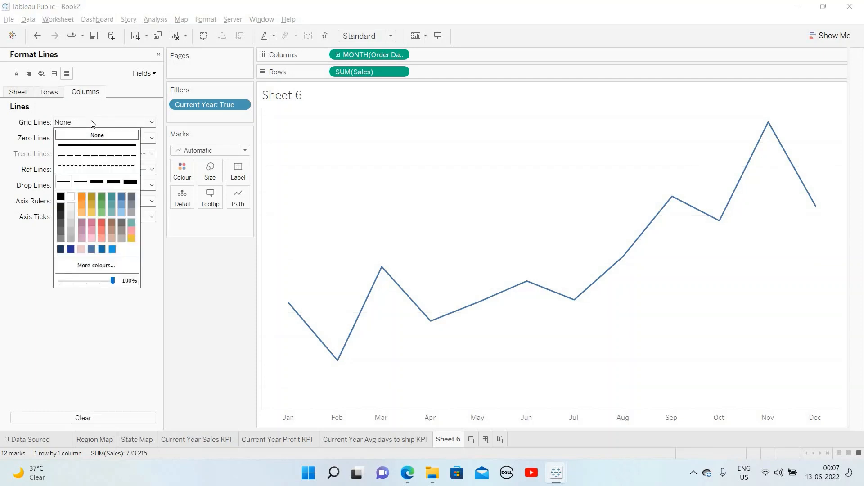
left_click(91, 135)
left_click(92, 140)
left_click(108, 151)
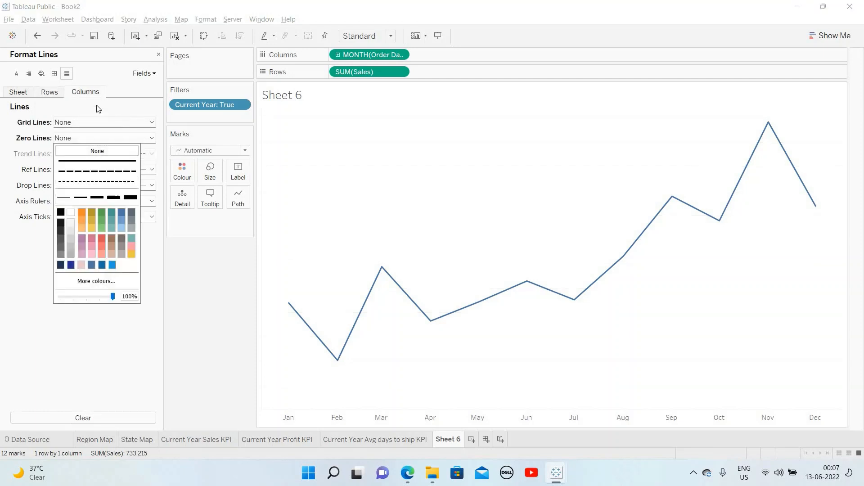
Set the zero lines to None for the rows and for the whole sheet.
left_click(62, 92)
left_click(85, 138)
left_click(106, 151)
left_click(119, 117)
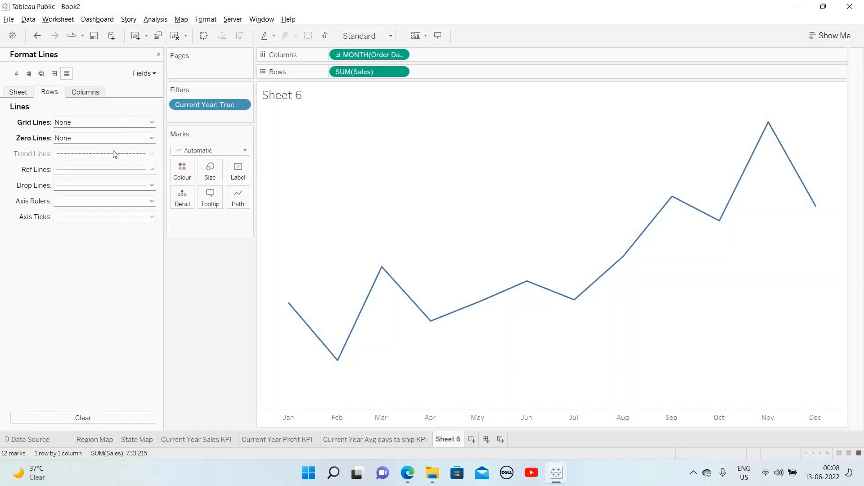
left_click(19, 93)
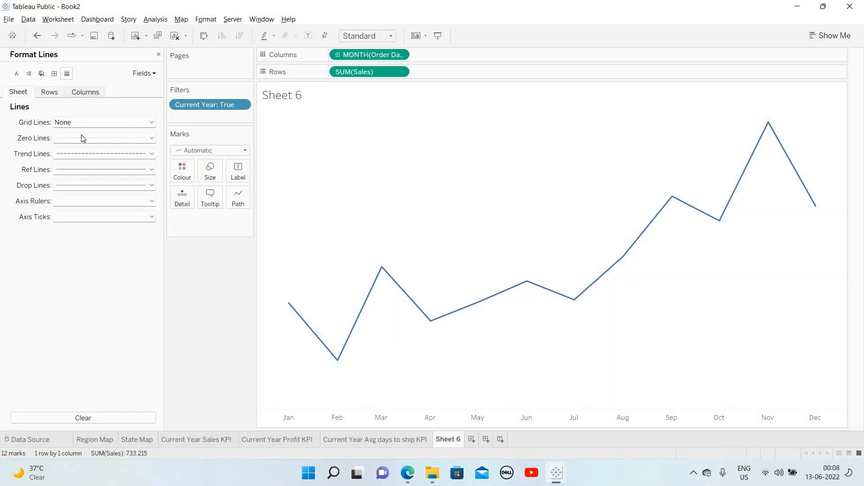
left_click(85, 140)
left_click(88, 151)
left_click(206, 289)
Colour the line by SUM(Sales) and label its marks with SUM(Sales).
left_click_drag(371, 72, 207, 237)
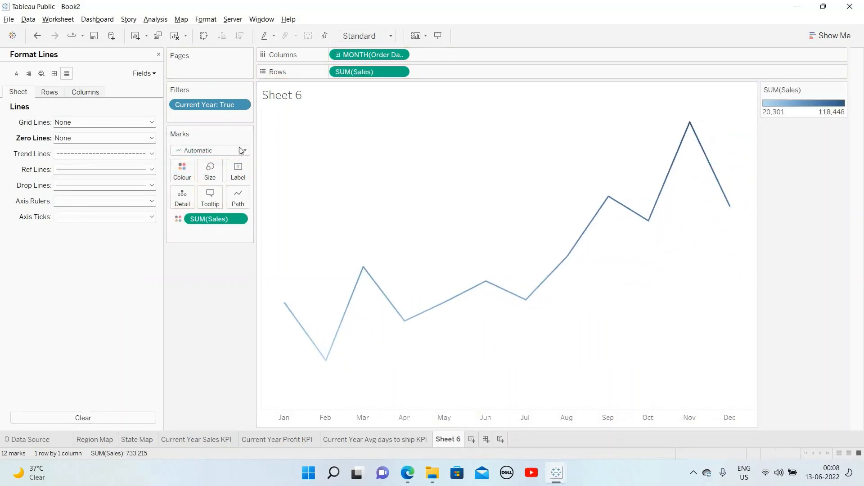
left_click(185, 174)
left_click(219, 309)
left_click_drag(220, 218, 243, 170)
Change the Sales colour palette to Orange-Blue Diverging.
left_click(194, 174)
left_click(229, 206)
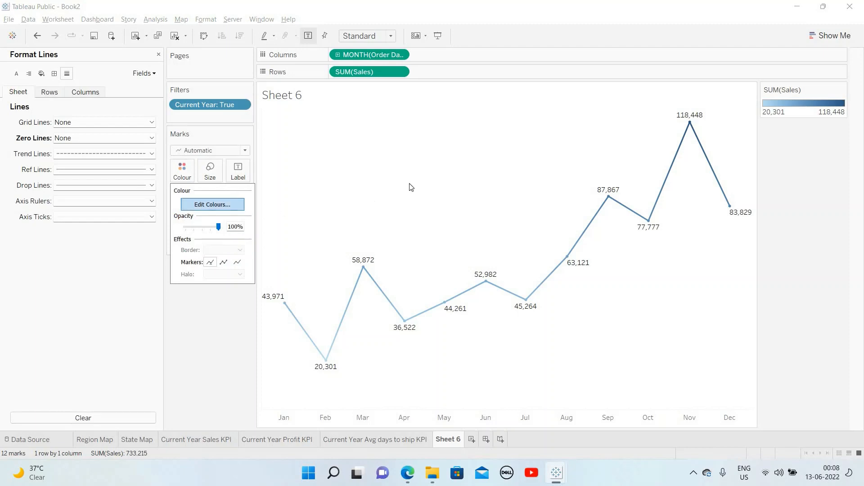
left_click(413, 193)
left_click(445, 299)
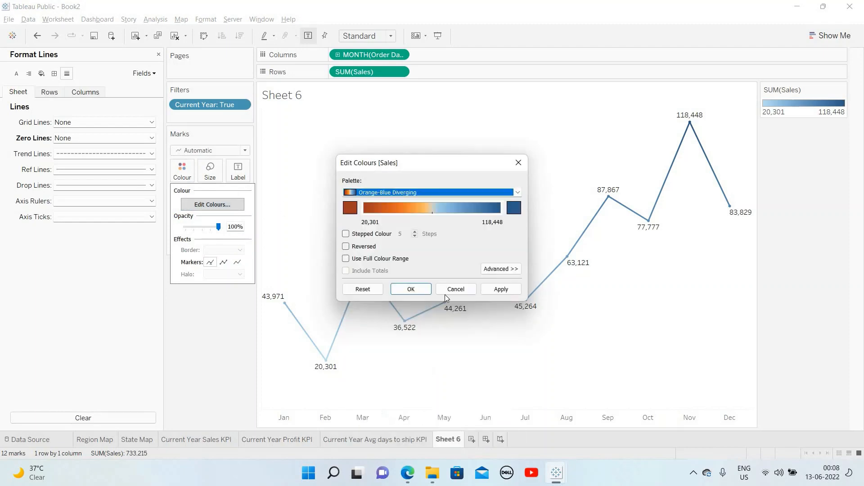
left_click(501, 290)
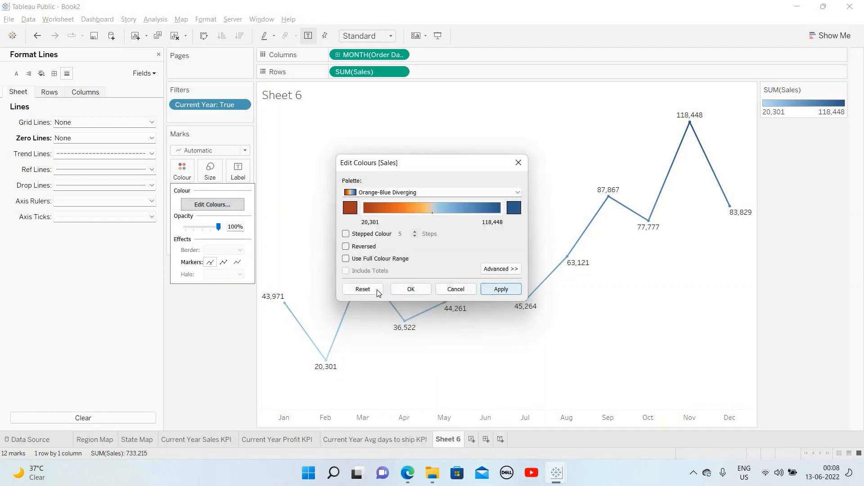
left_click(371, 292)
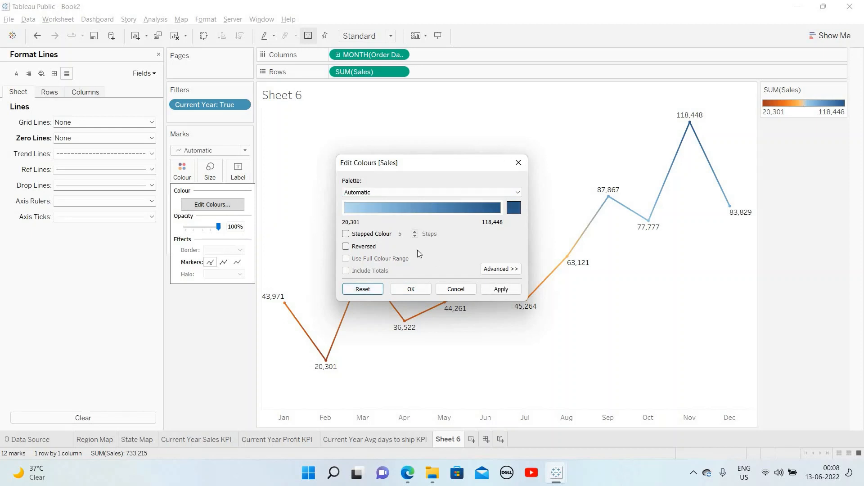
left_click(483, 193)
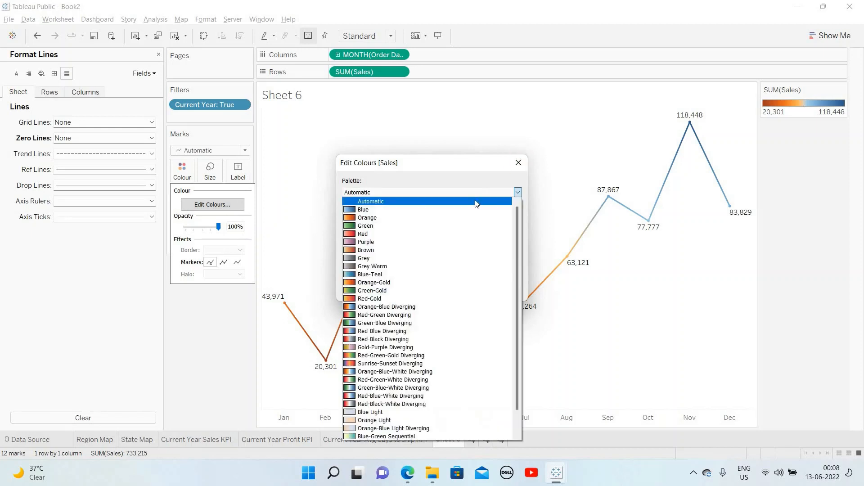
left_click(458, 307)
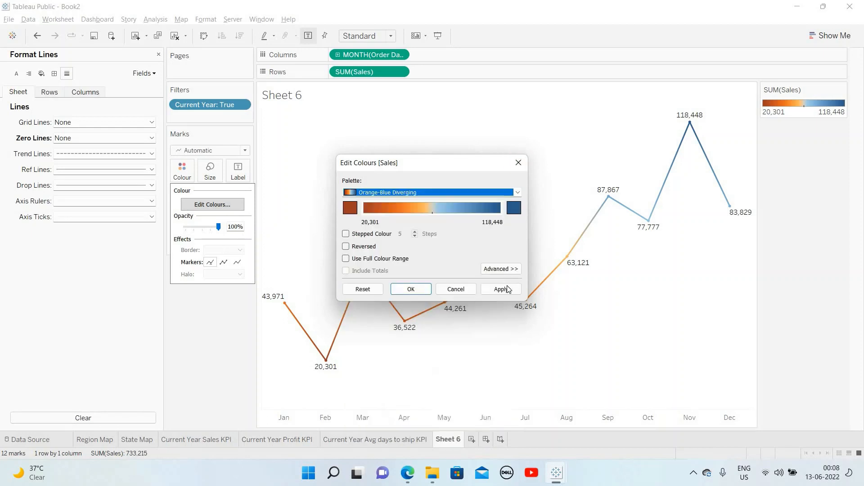
left_click(411, 289)
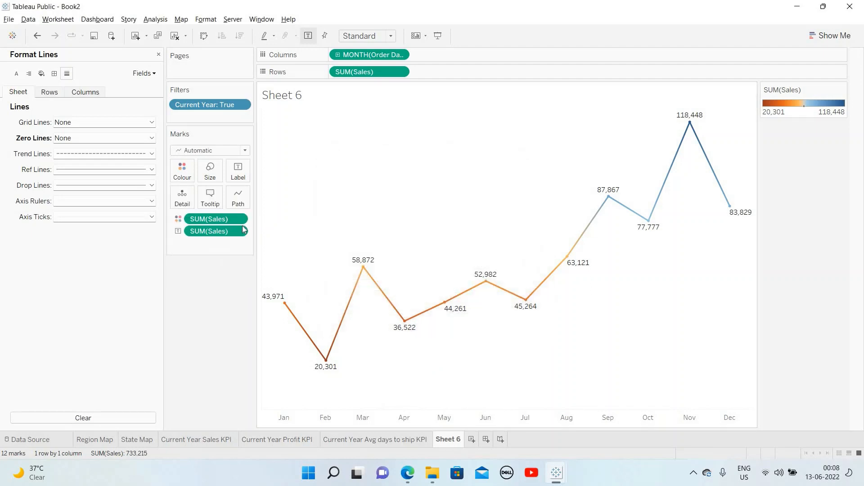
Format the Sales mark labels as custom currency with one decimal place and display units of Thousands (K).
left_click(238, 231)
left_click(212, 285)
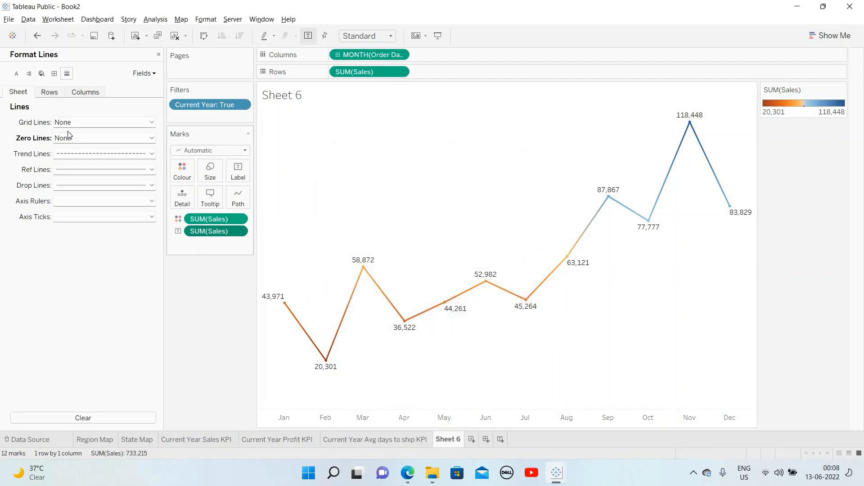
left_click(78, 153)
left_click(85, 199)
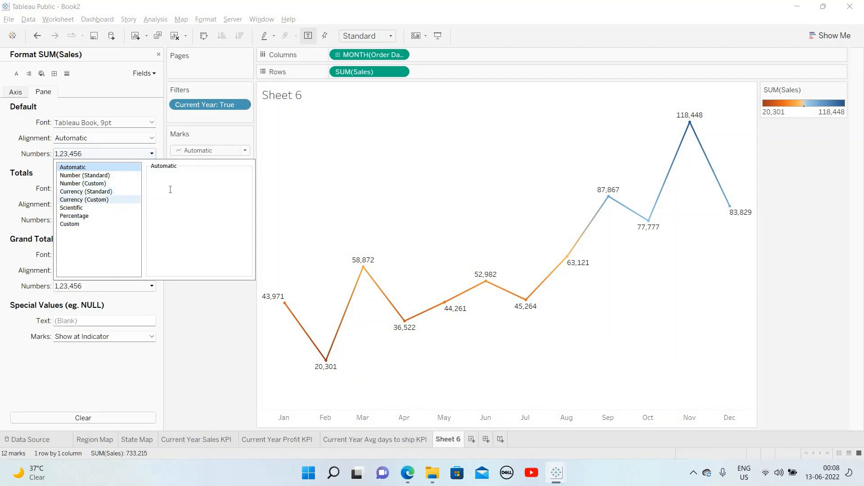
double_click(175, 188)
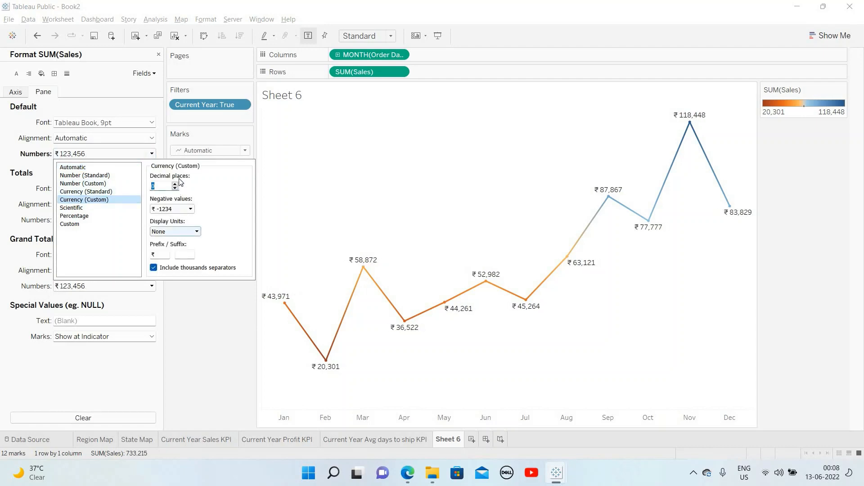
left_click(175, 184)
left_click(180, 231)
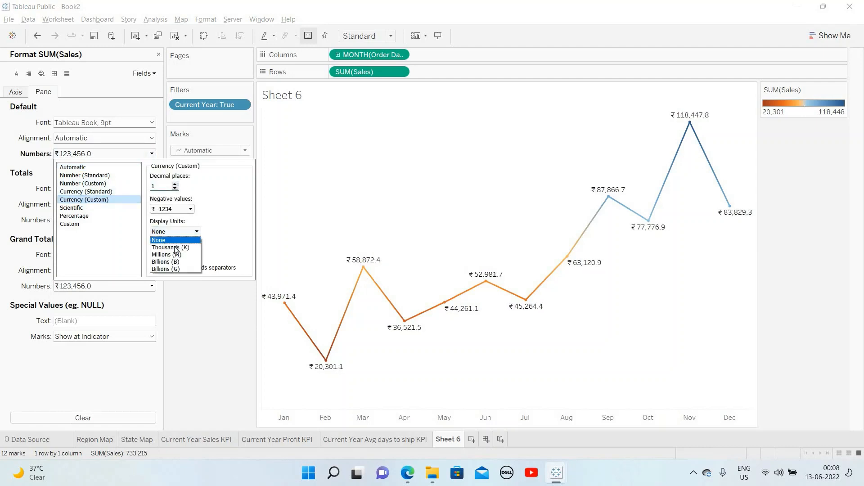
left_click(171, 243)
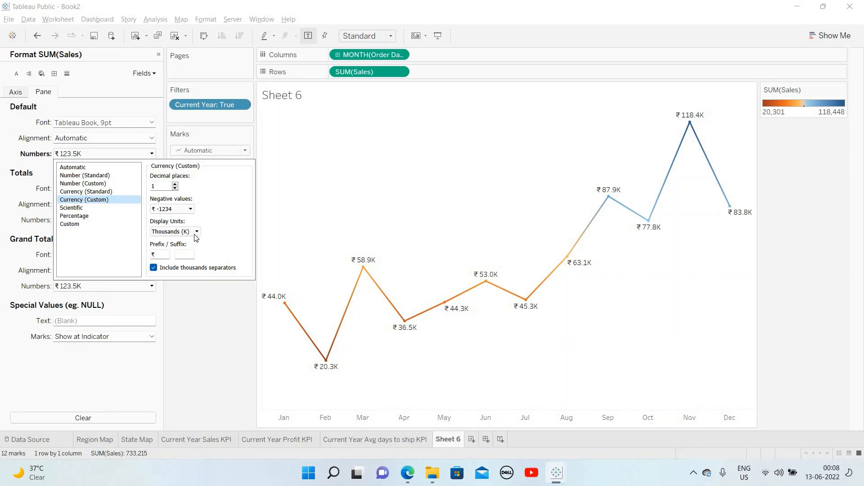
Set the Sales label format to 0 decimal places with a $ prefix, and close the formatting options.
left_click(176, 188)
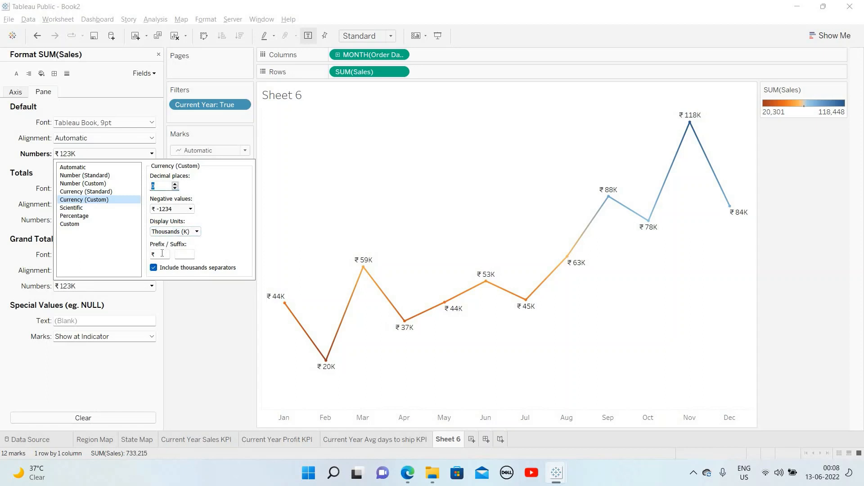
key("BackSpace")
type("$")
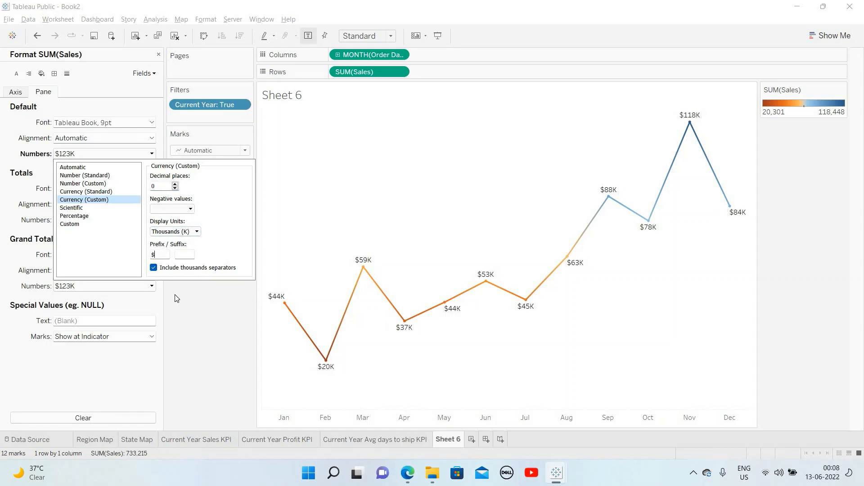
left_click(200, 293)
left_click(159, 54)
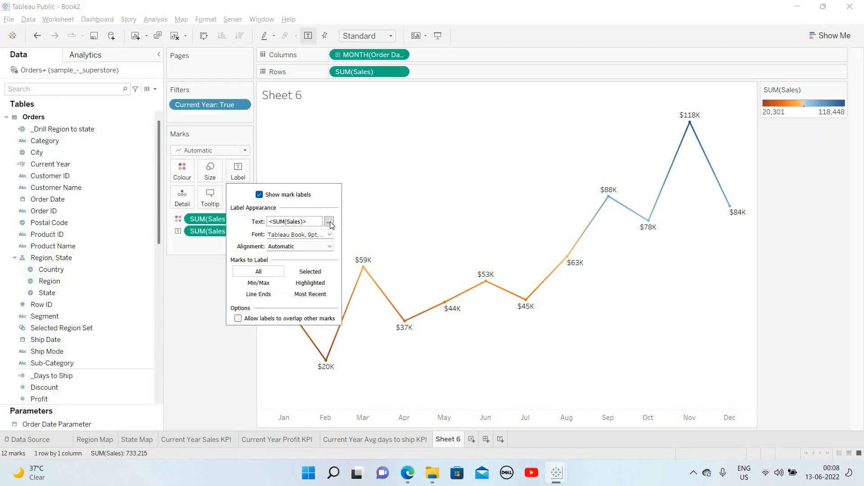
Set the SUM(Sales) label text to font size 8 and bold.
left_click(329, 221)
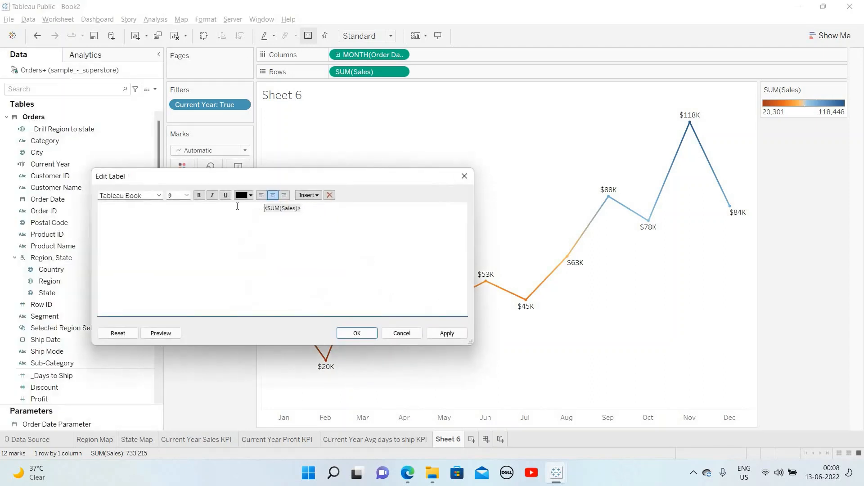
left_click(187, 195)
left_click(176, 211)
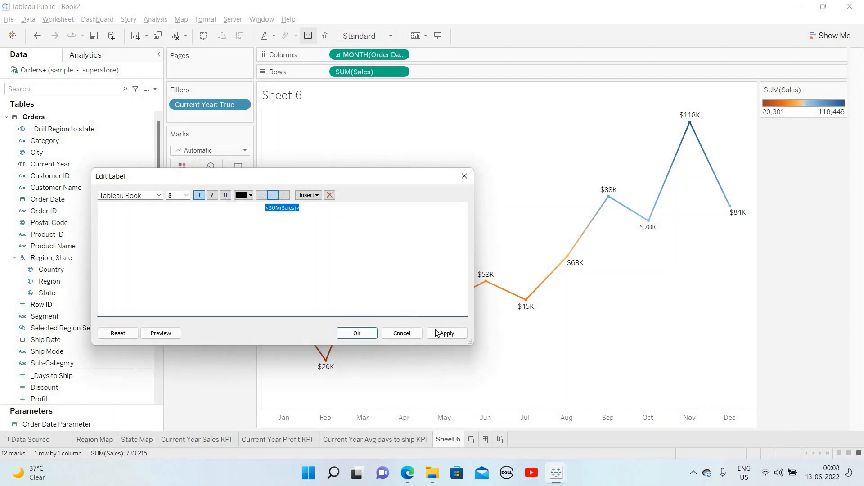
left_click(357, 334)
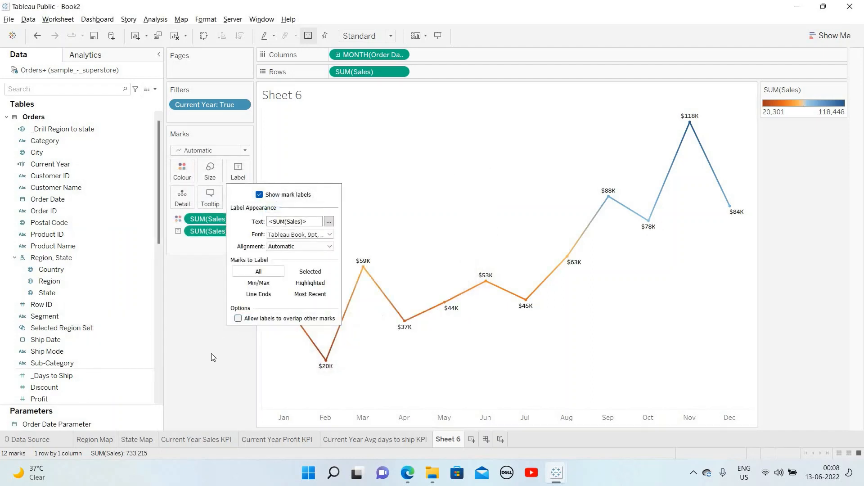
left_click(244, 358)
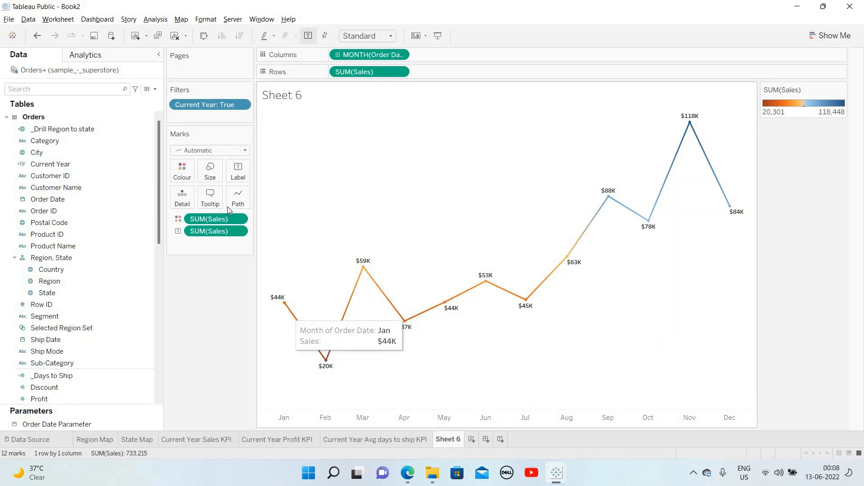
Remove the "Month of Order Date" caption from the tooltip and set all tooltip text to size 8.
left_click(210, 198)
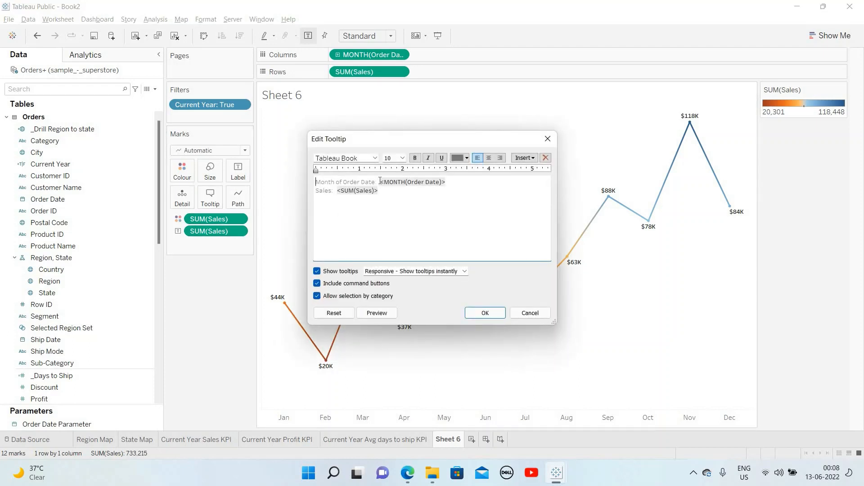
left_click_drag(381, 183, 282, 188)
key("BackSpace")
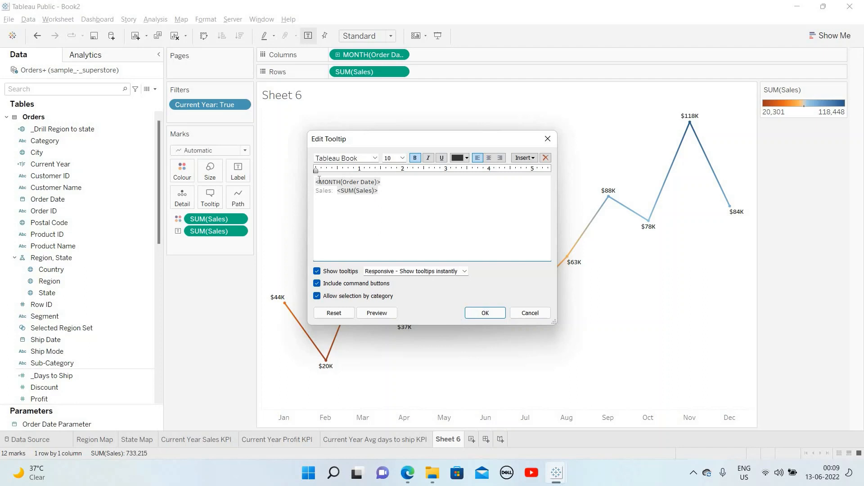
key("ctrl+a")
left_click(403, 157)
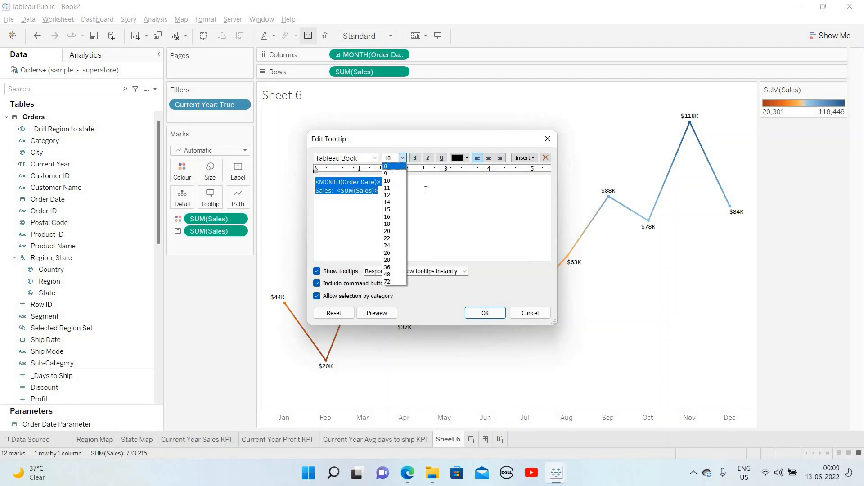
left_click(468, 315)
left_click(480, 314)
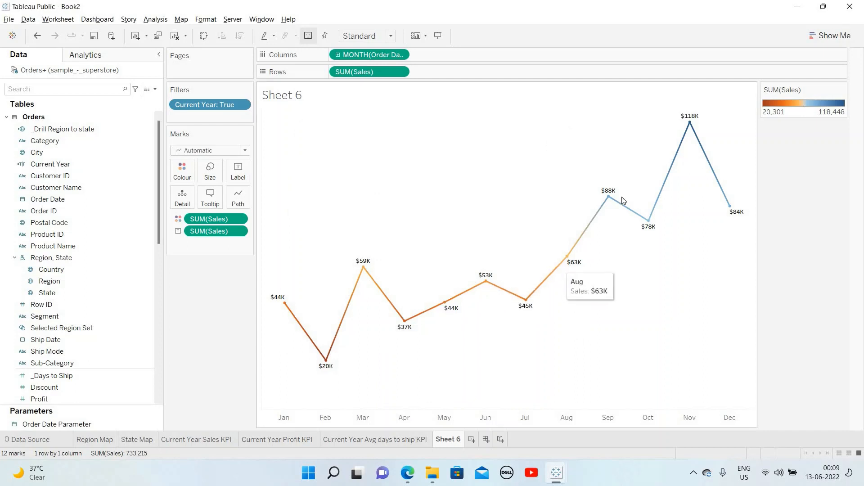
Hide the SUM(Sales) colour legend and rename Sheet 6 as Sales Trend.
left_click(841, 90)
left_click(806, 149)
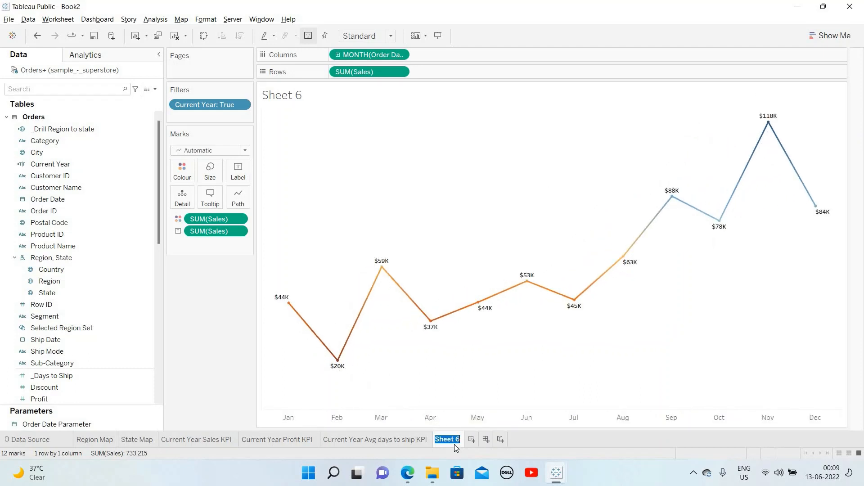
type("Sales Trend")
Replace the sheet title text with "Sales Trend (Current Year)".
left_click(314, 94)
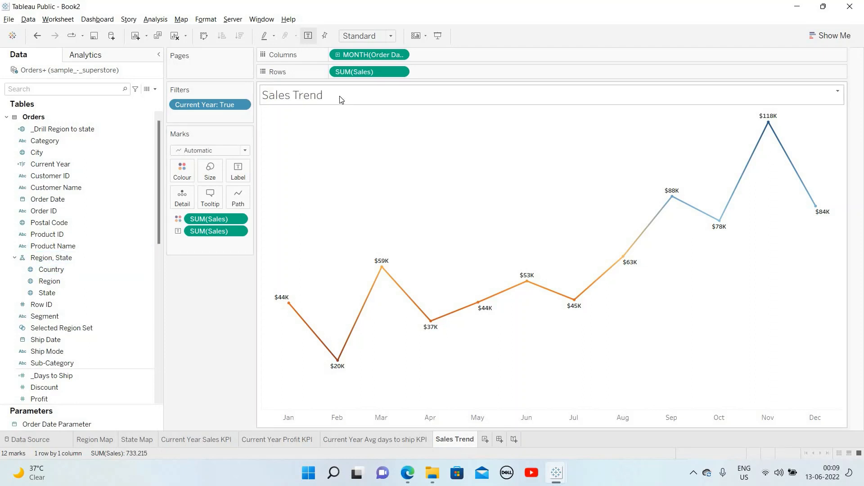
right_click(316, 94)
left_click(333, 96)
key("ctrl+a")
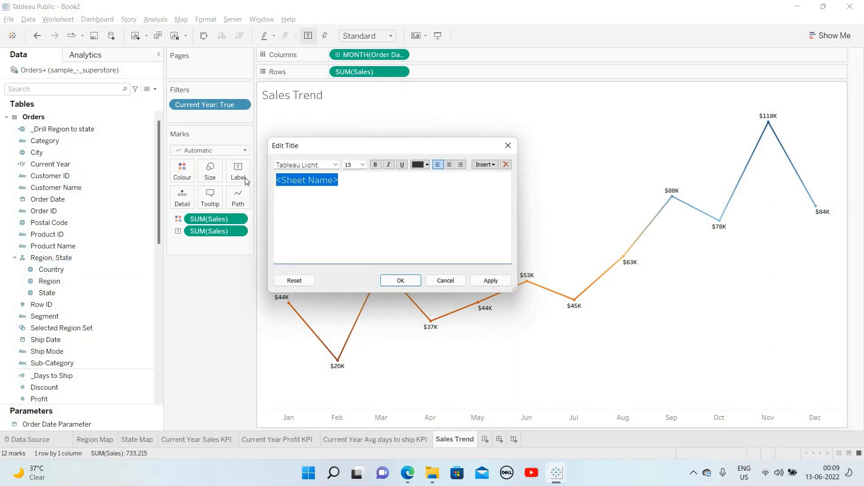
type("Sales Trend (Curren")
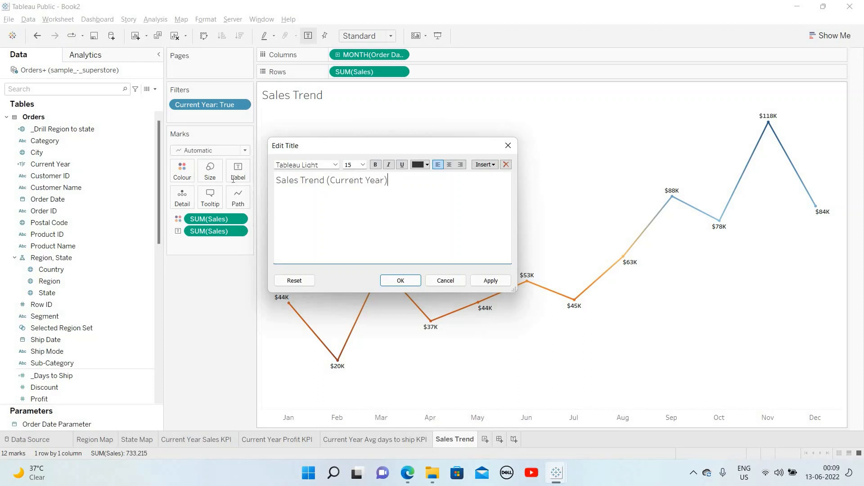
Set the title to font size 8, make only "Sales Trend" bold, and apply the title changes.
key("ctrl+a")
left_click(363, 165)
left_click(347, 174)
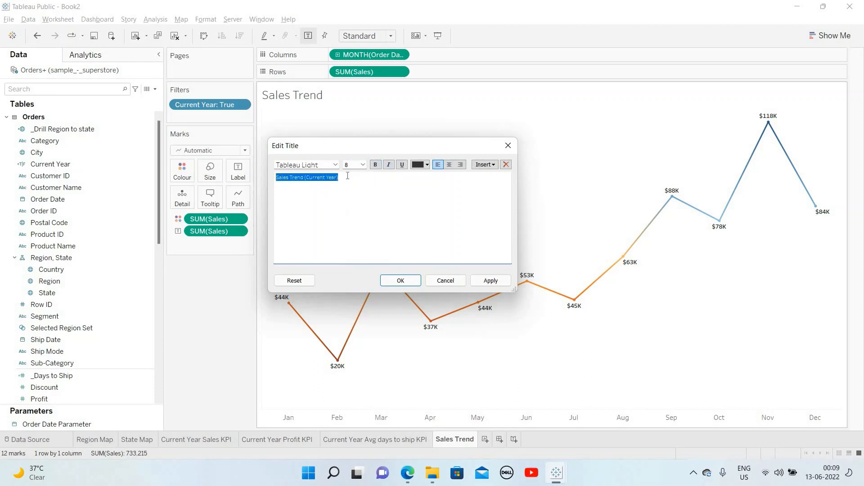
left_click(344, 172)
left_click(363, 165)
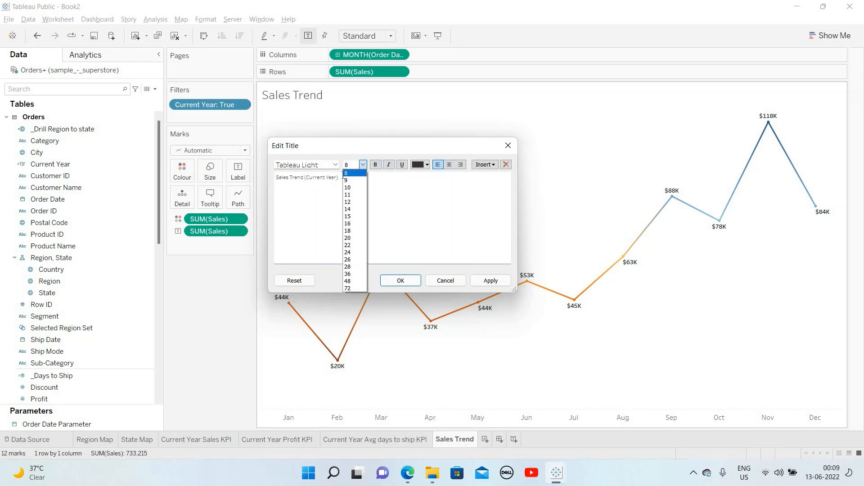
left_click(341, 178)
left_click_drag(340, 178, 304, 177)
left_click(375, 164)
left_click(490, 280)
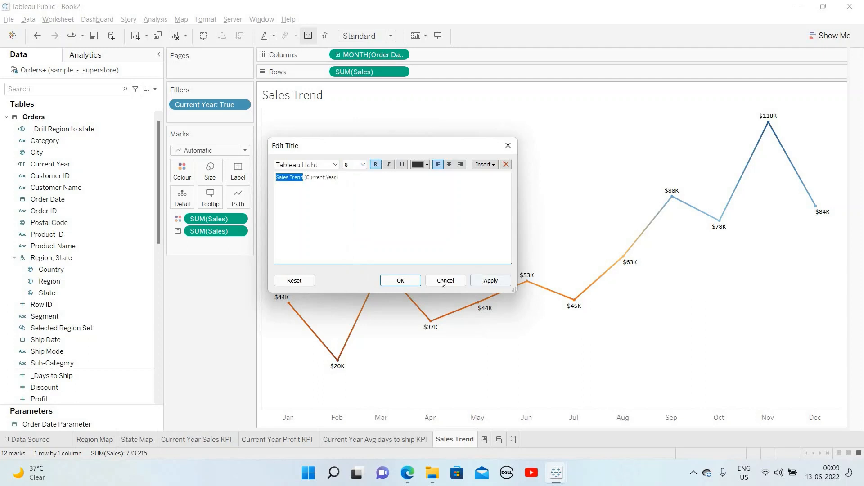
left_click(397, 281)
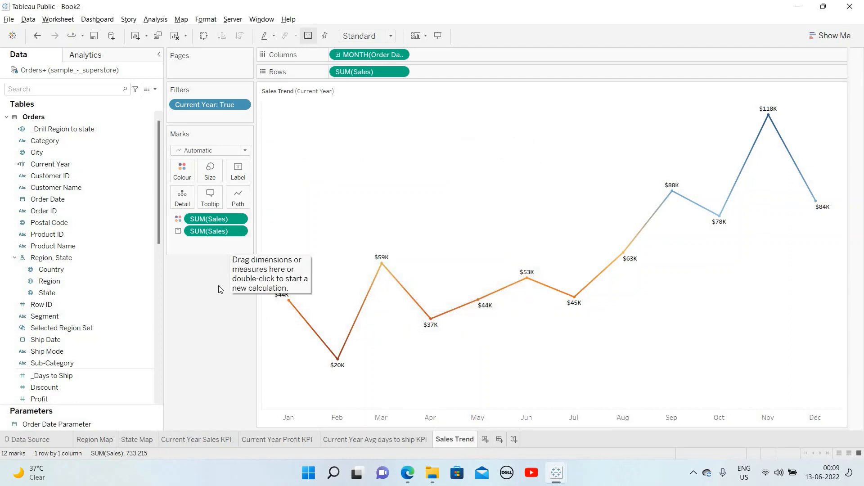
Duplicate the Sales Trend sheet and rename the copy Profit Trend.
right_click(449, 439)
left_click(487, 354)
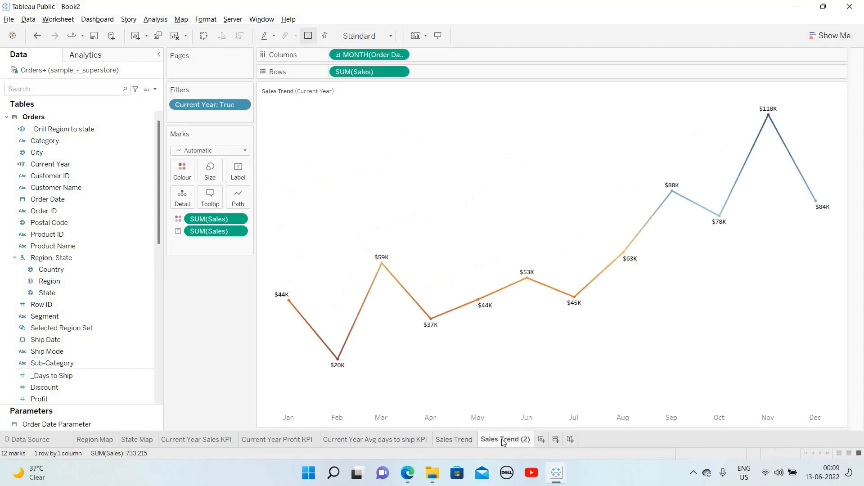
right_click(501, 439)
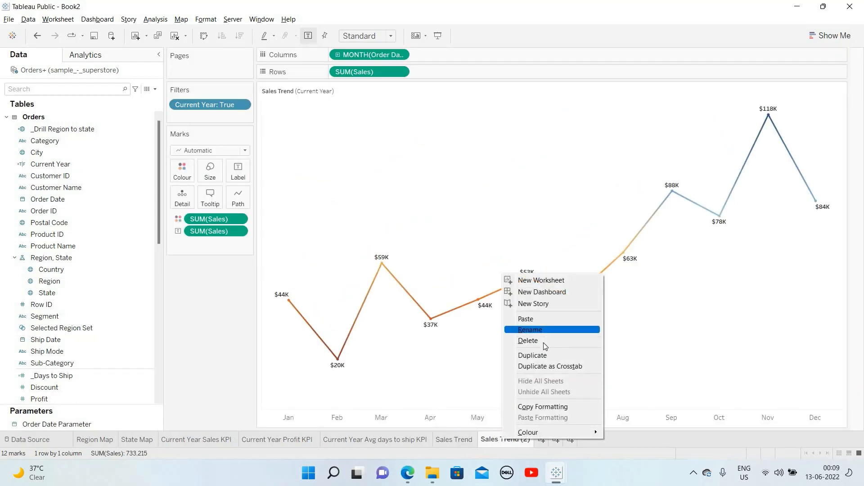
left_click(536, 330)
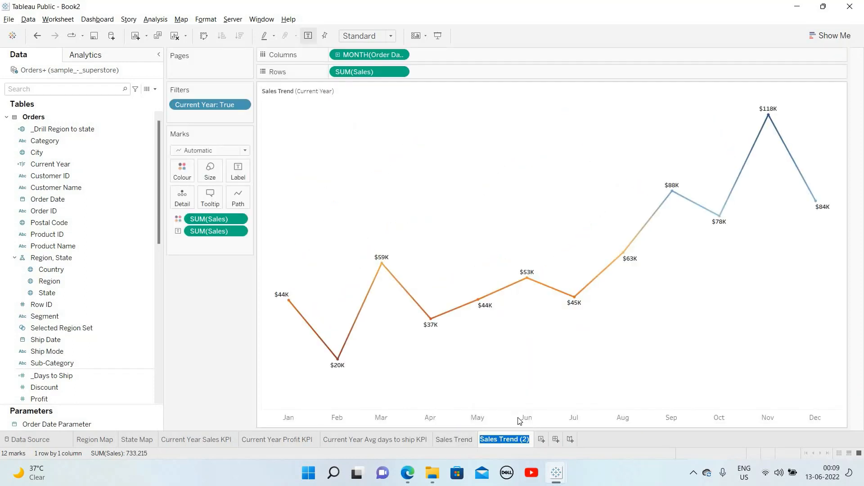
type("Profit Trend")
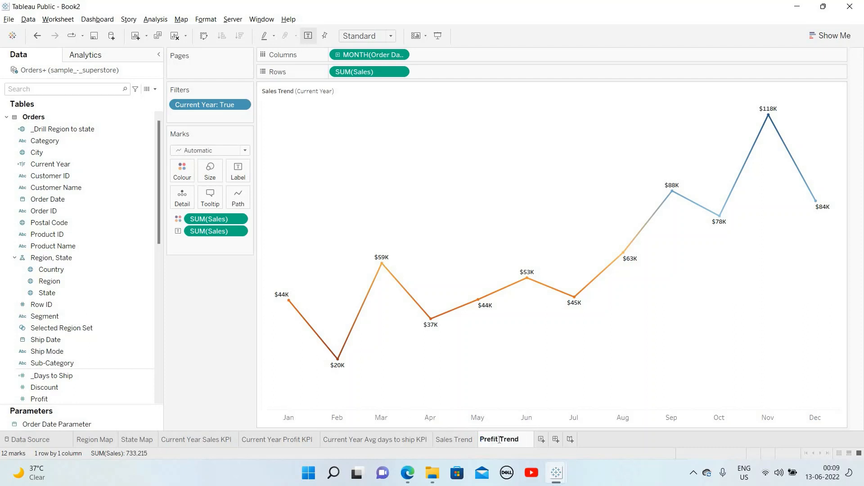
key("BackSpace")
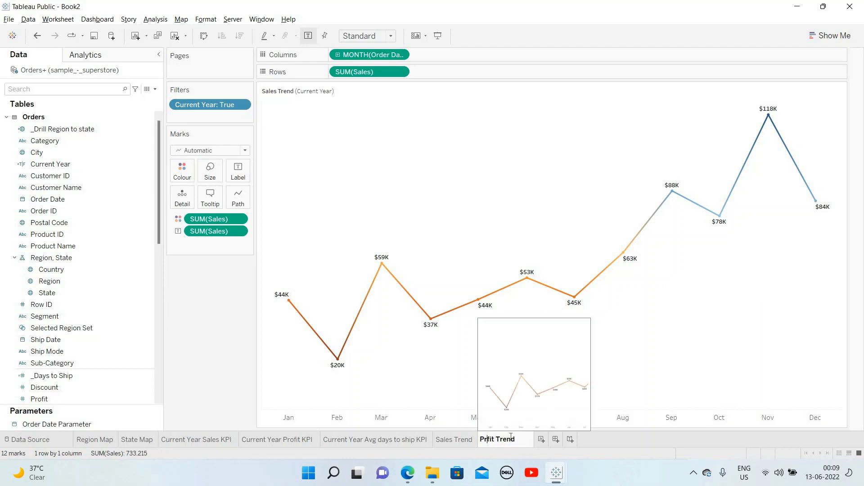
type("o")
key("Return")
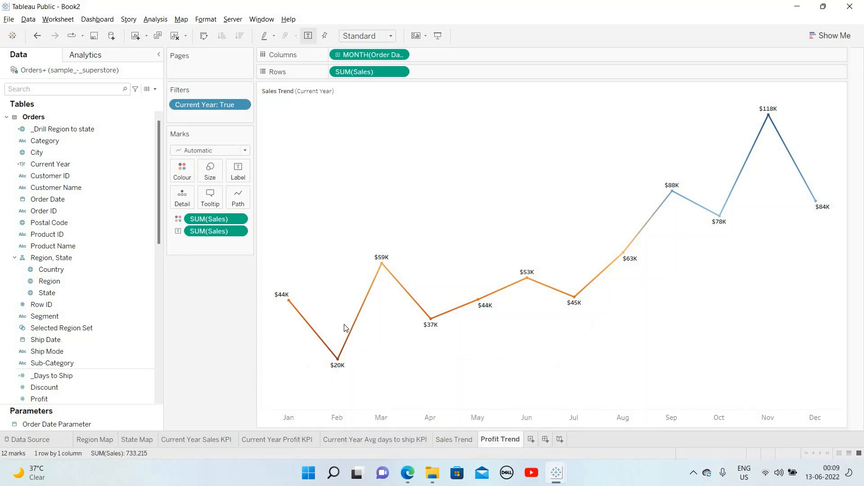
Change the duplicated sheet's title to "Profit Trend (Current Year)".
right_click(328, 93)
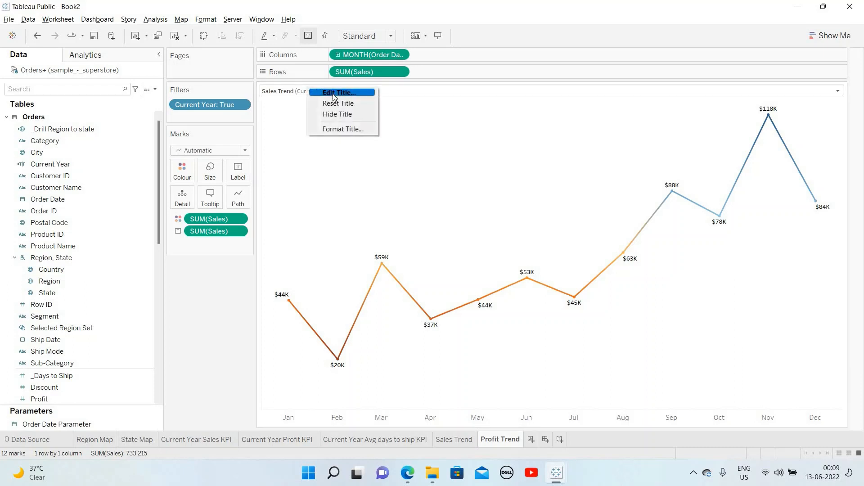
left_click(336, 100)
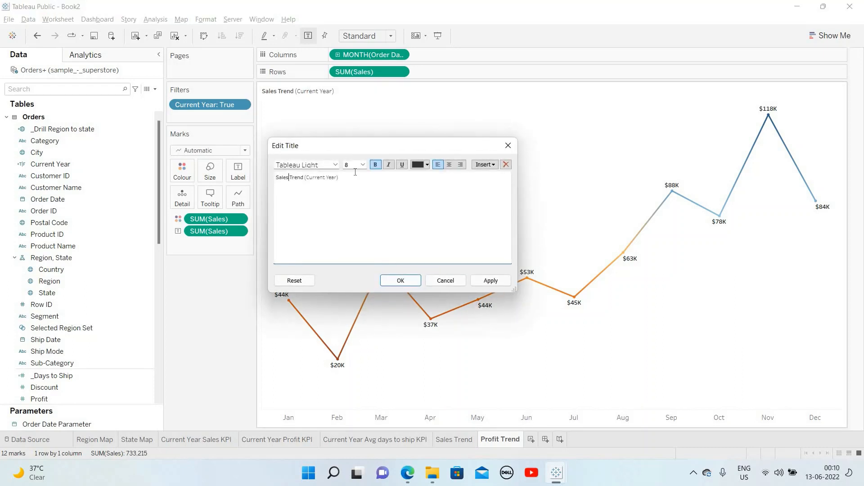
key("BackSpace")
key("BackSpace")
key("BackSpace")
key("BackSpace")
key("BackSpace")
type("Profit")
left_click(406, 281)
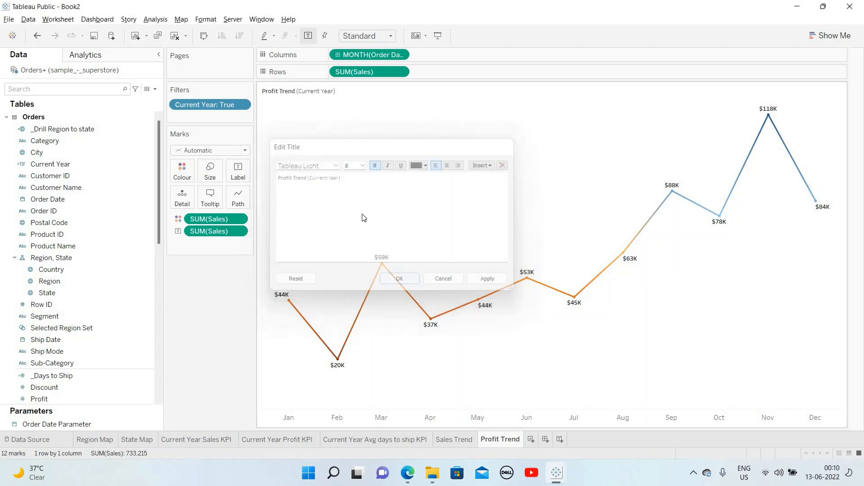
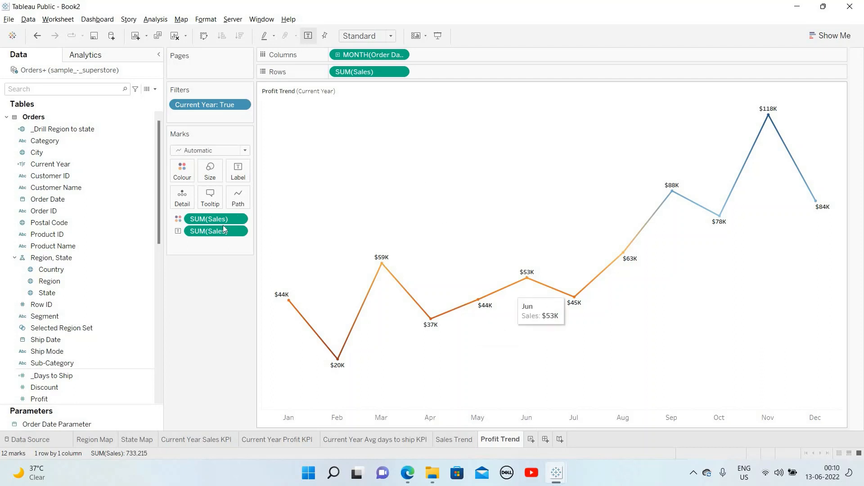
Replace Sales with Profit in the mark labels and rows of the Profit Trend chart, and hide the Profit axis header.
scroll(88, 291, "down", 4)
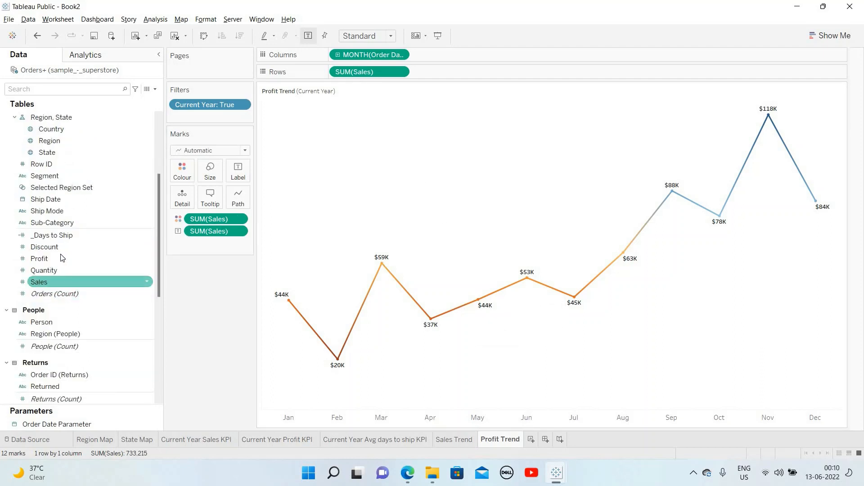
left_click_drag(47, 260, 211, 230)
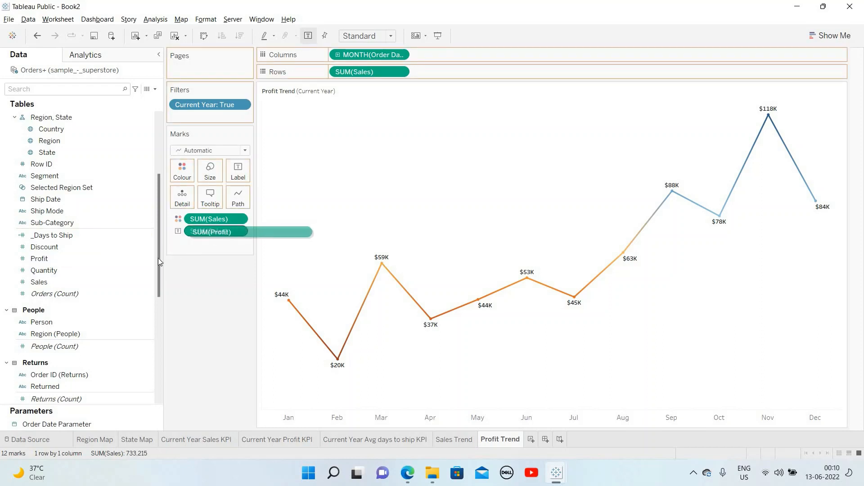
left_click_drag(69, 258, 360, 74)
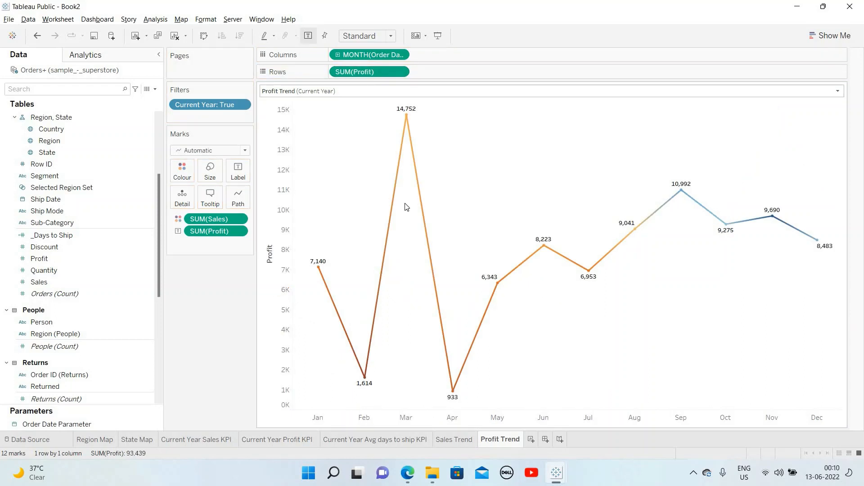
right_click(282, 199)
left_click(317, 256)
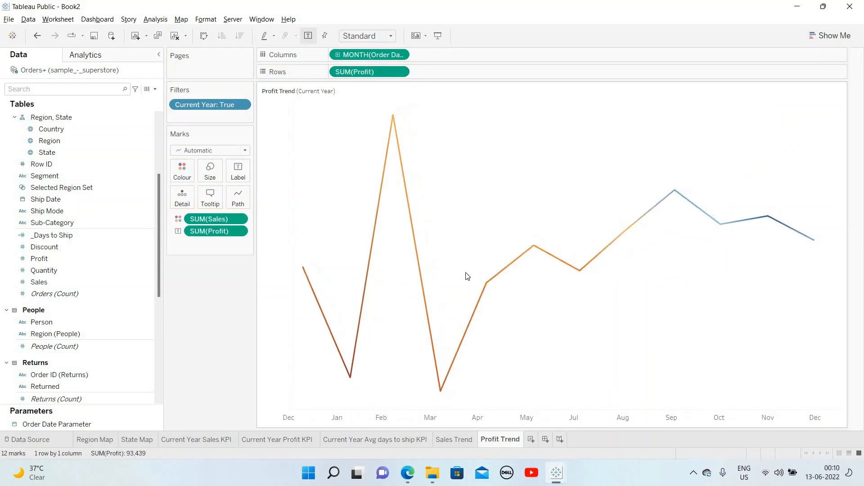
Format the Profit labels as custom currency with a $ prefix, 0 decimal places and Thousands (K) display units.
left_click(237, 231)
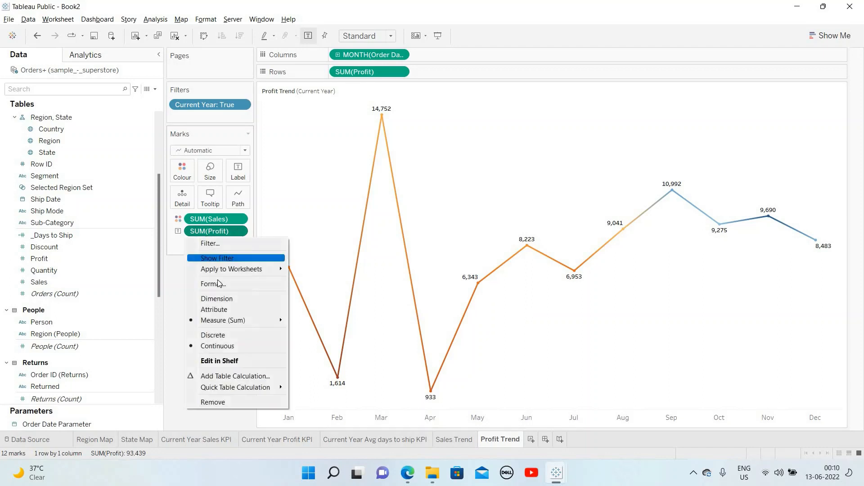
left_click(217, 283)
left_click(103, 153)
left_click(87, 200)
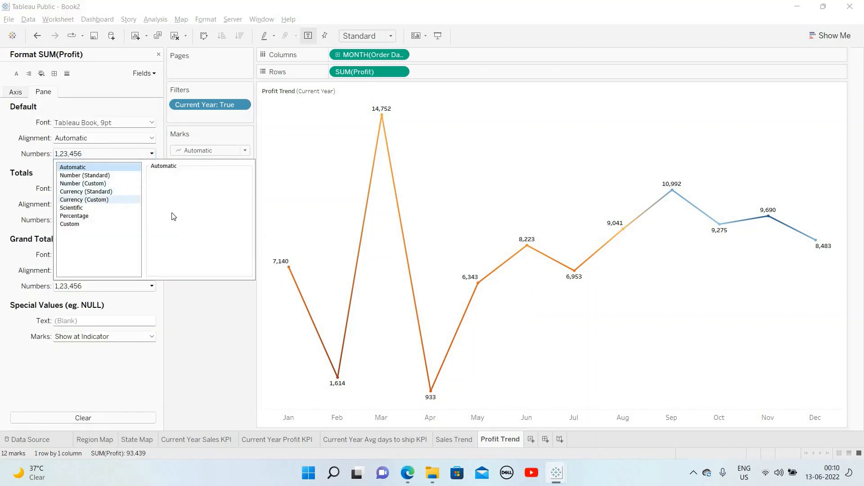
left_click(168, 254)
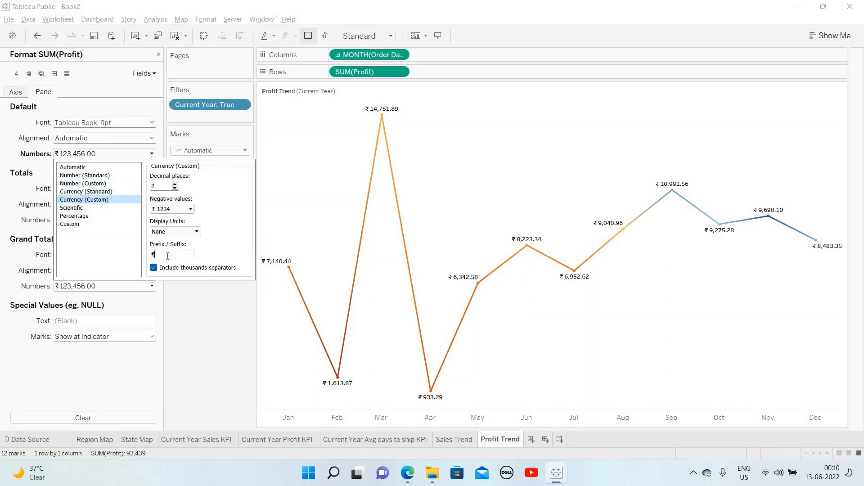
key("BackSpace")
type("$")
left_click(175, 189)
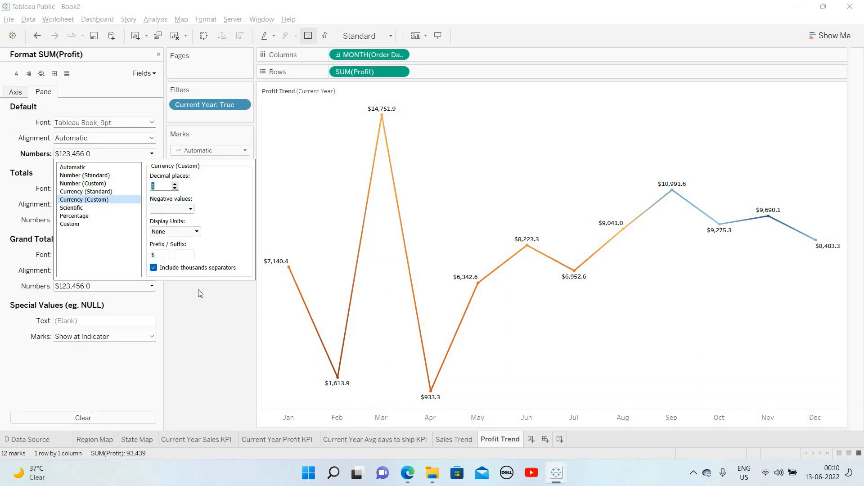
left_click(175, 188)
left_click(184, 232)
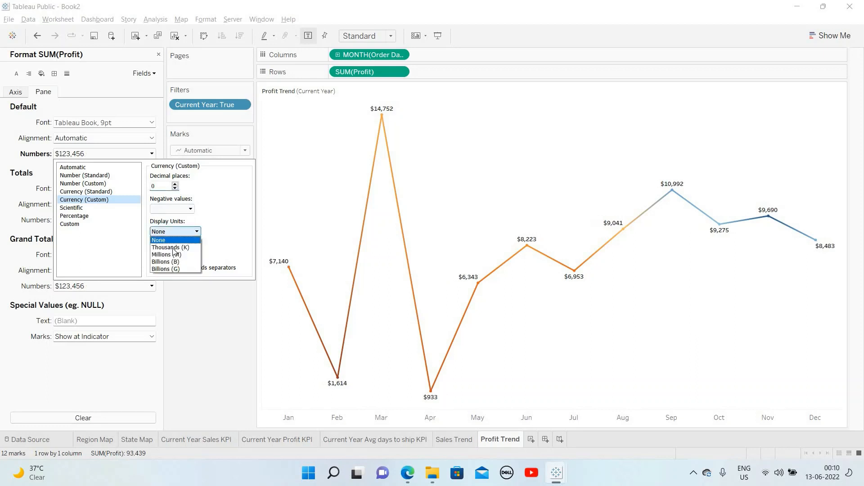
left_click(178, 245)
left_click(207, 299)
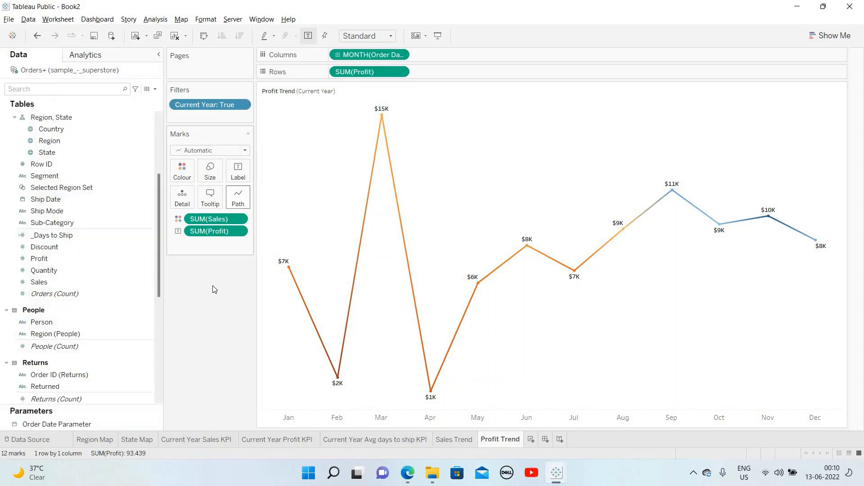
Change the "Sales" caption in the Profit Trend tooltip to "Profit".
mouse_move(308, 313)
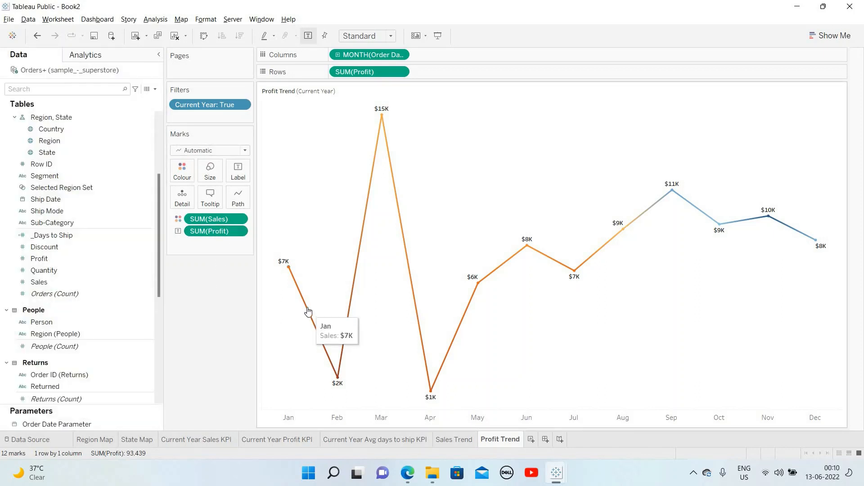
left_click(209, 197)
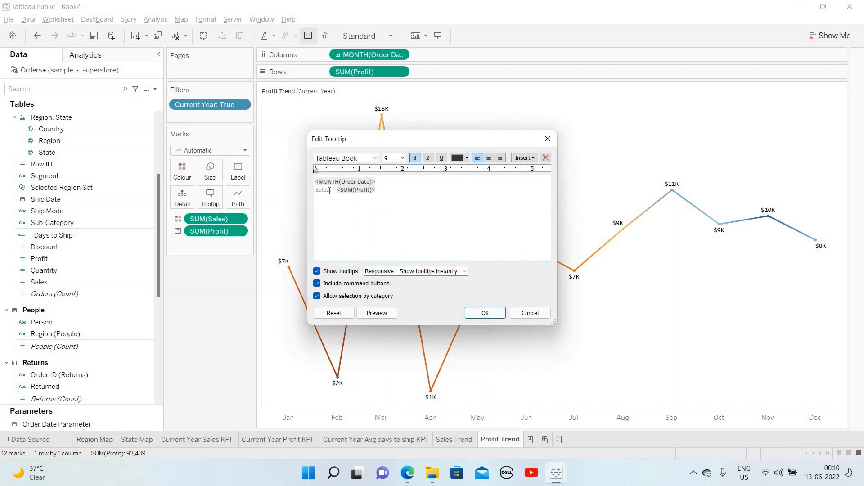
double_click(313, 191)
type("Profit")
left_click(485, 313)
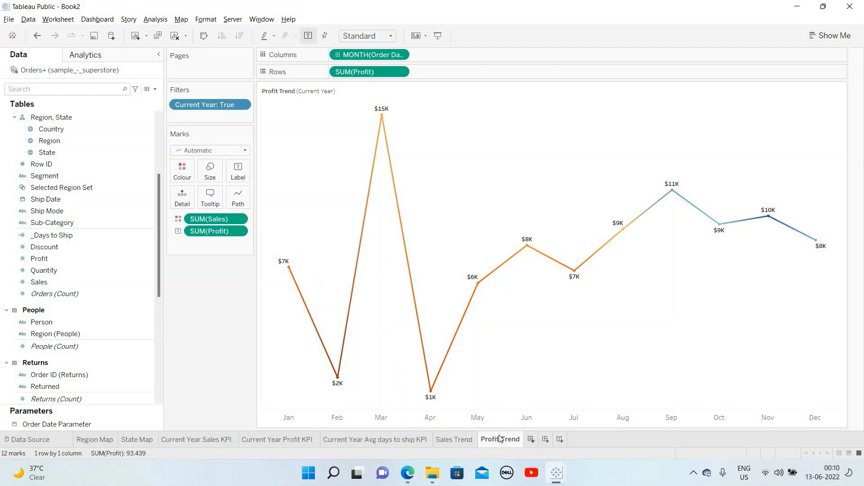
Duplicate the Profit Trend sheet and rename the copy "Avg Days to ship Trend".
right_click(506, 439)
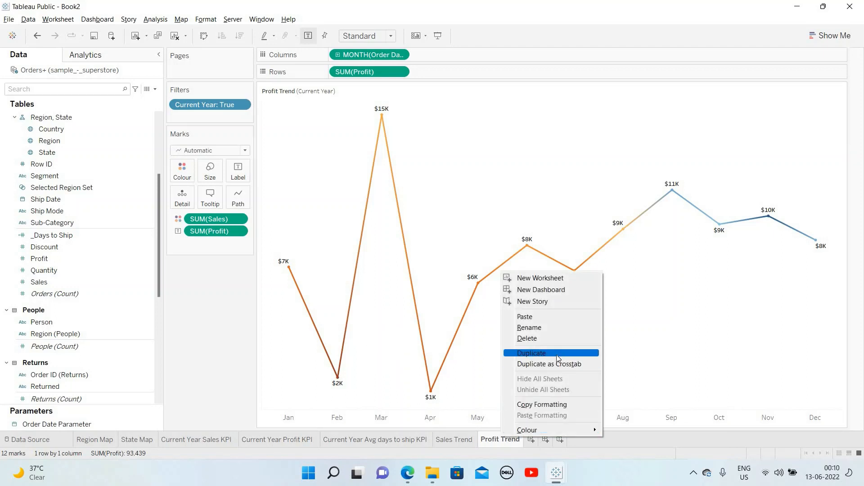
left_click(524, 354)
double_click(537, 443)
type("A")
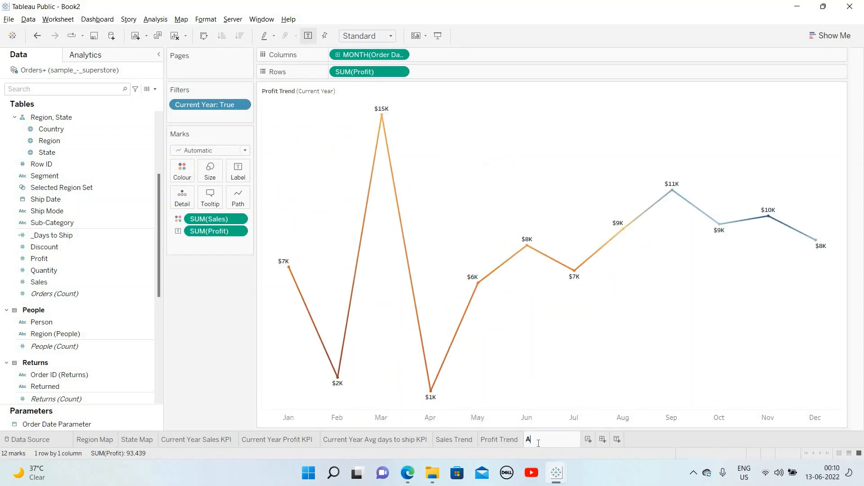
type("vg Days to ship Trend")
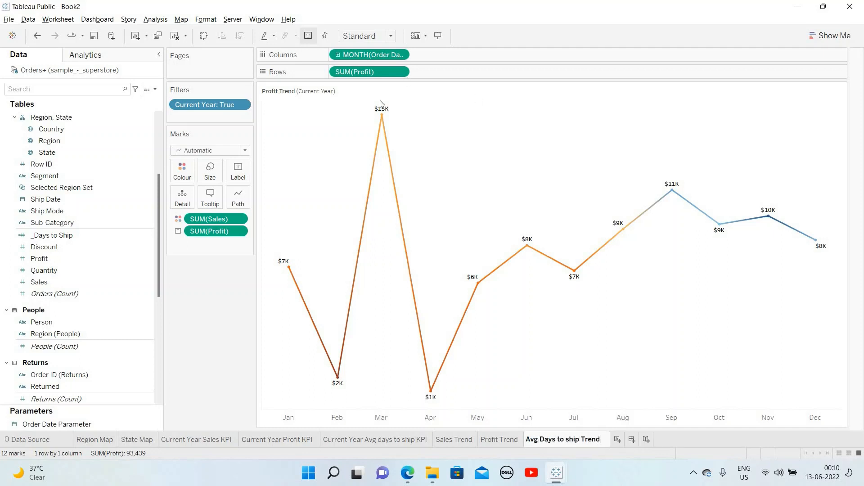
key("Return")
Change the duplicated sheet's title to "Avg Days to Ship Trend (Current Year)".
right_click(316, 99)
left_click(318, 101)
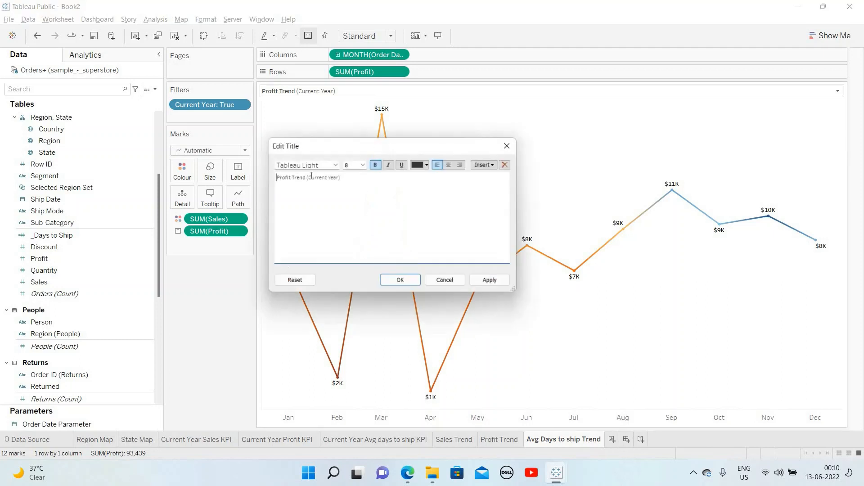
key("shift+Left")
key("shift+Left")
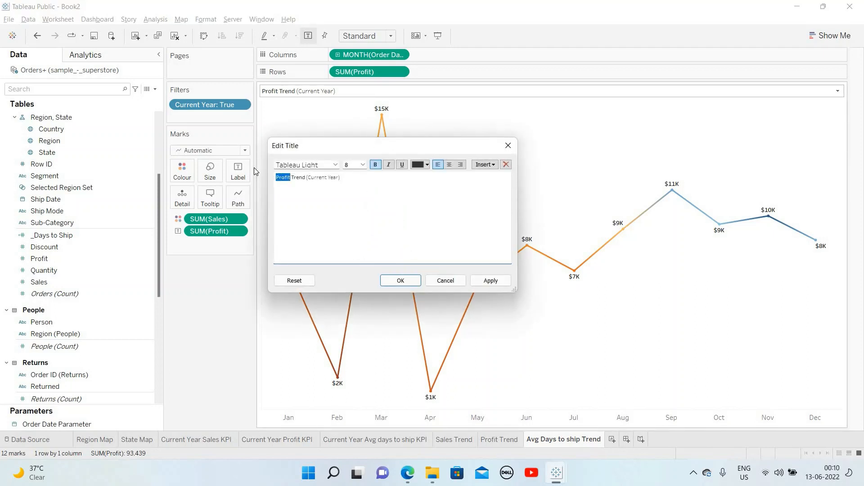
type("Avg Days to Ship")
left_click(401, 280)
Replace the Profit label and the Sales colour measure on the marks with _Days to Ship.
scroll(93, 265, "down", 2)
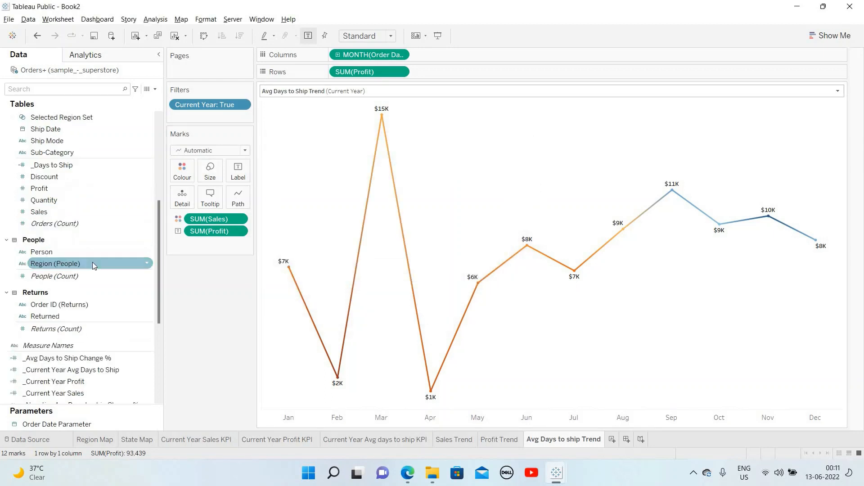
scroll(94, 265, "down", 2)
scroll(79, 178, "up", 2)
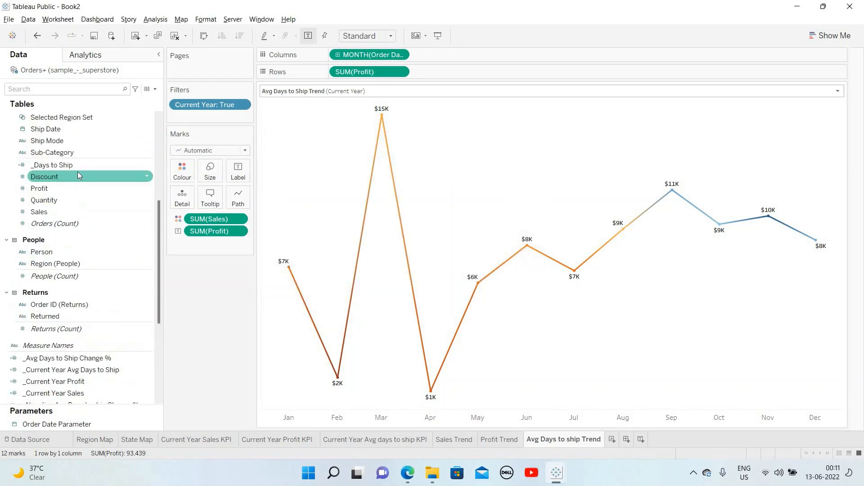
left_click(61, 166)
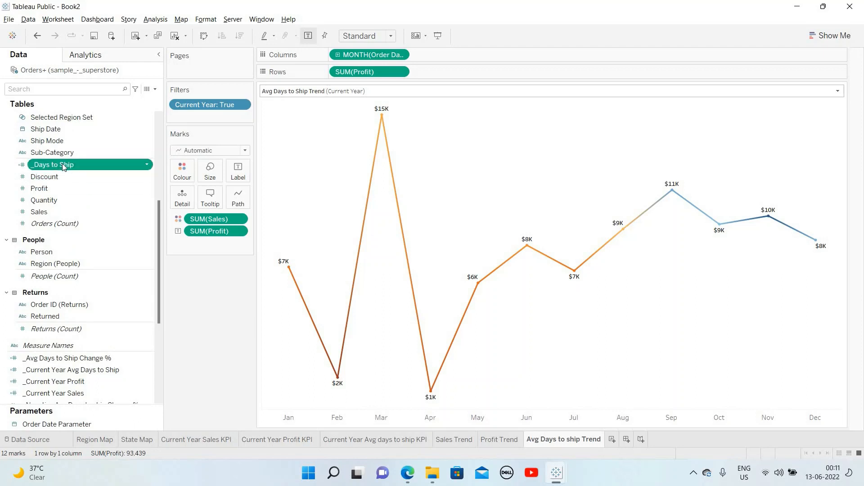
left_click_drag(206, 242, 208, 228)
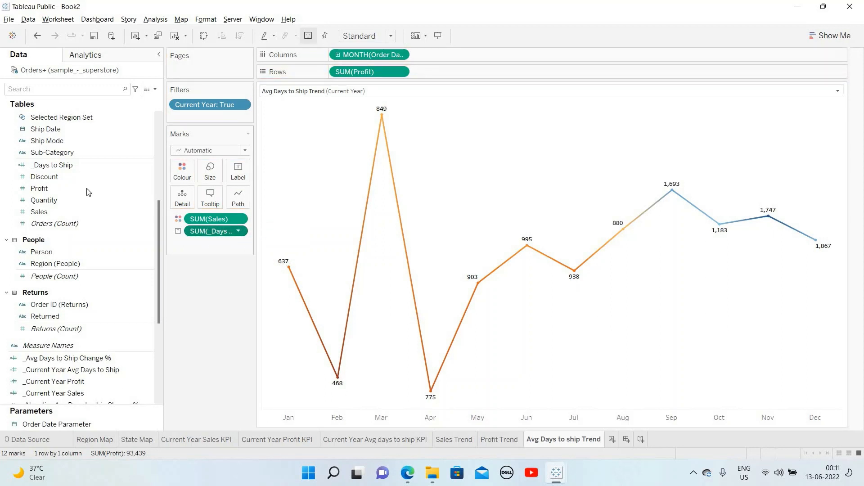
left_click_drag(52, 165, 181, 176)
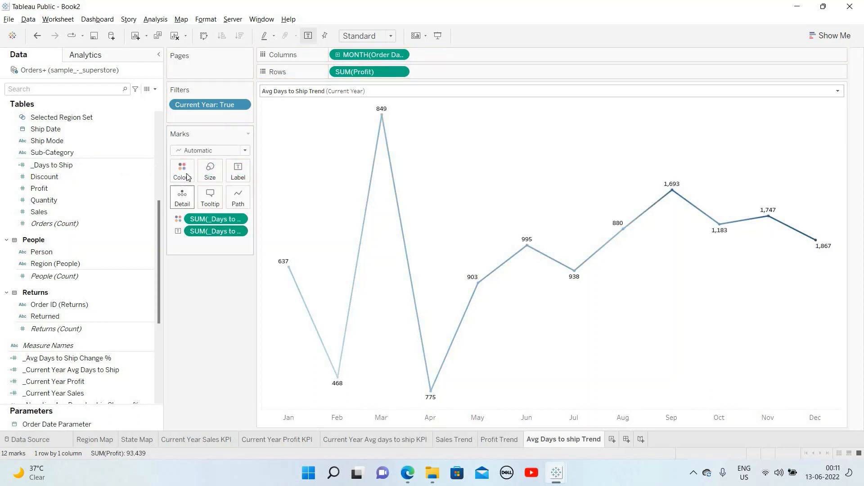
Apply the Orange-Blue Diverging palette to the _Days to Ship line colours.
left_click(182, 171)
left_click(213, 205)
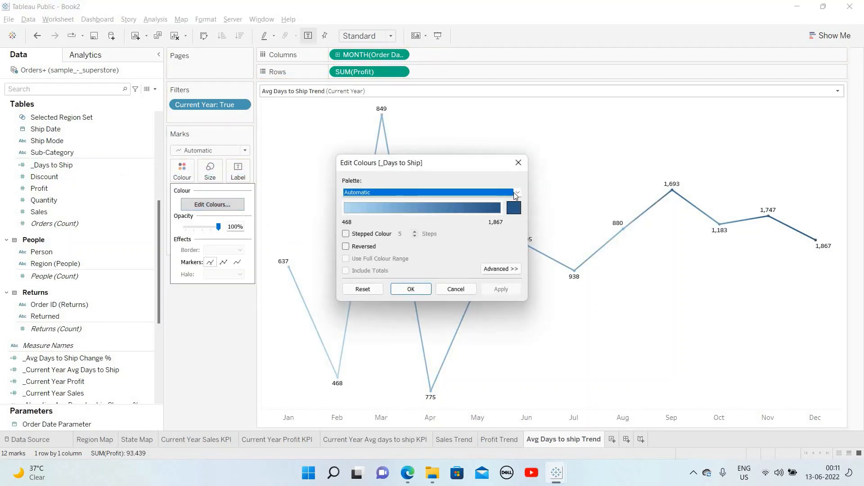
left_click(518, 192)
left_click(432, 304)
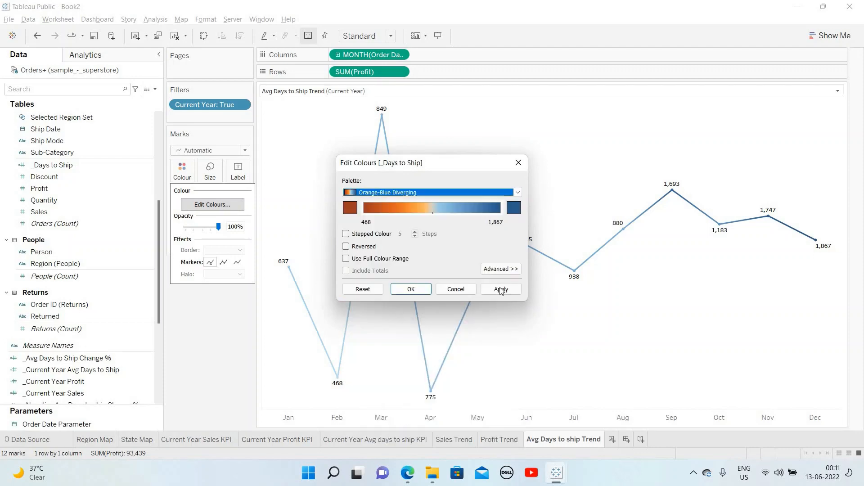
left_click(412, 290)
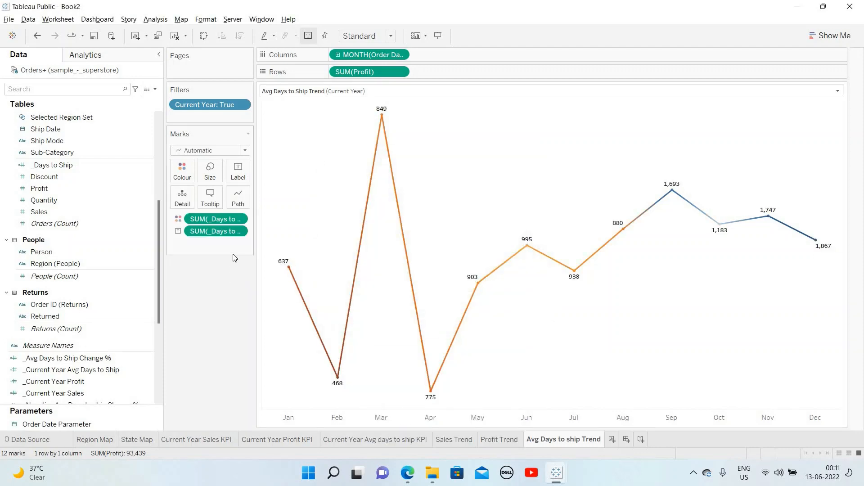
Change the aggregation of _Days to Ship to Average for both the label and the colour.
right_click(238, 232)
mouse_move(270, 320)
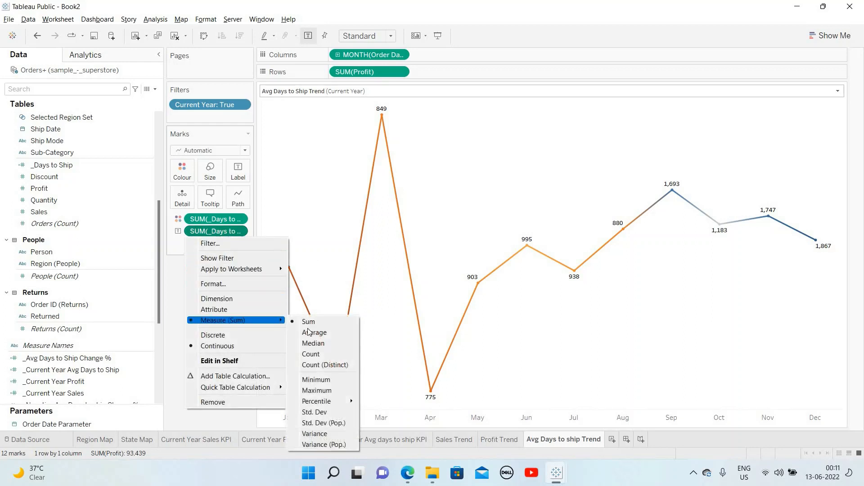
left_click(315, 332)
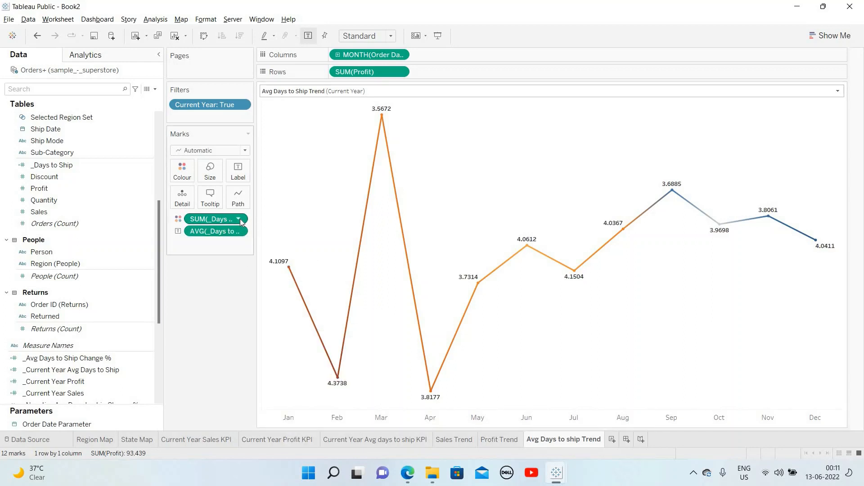
mouse_move(254, 309)
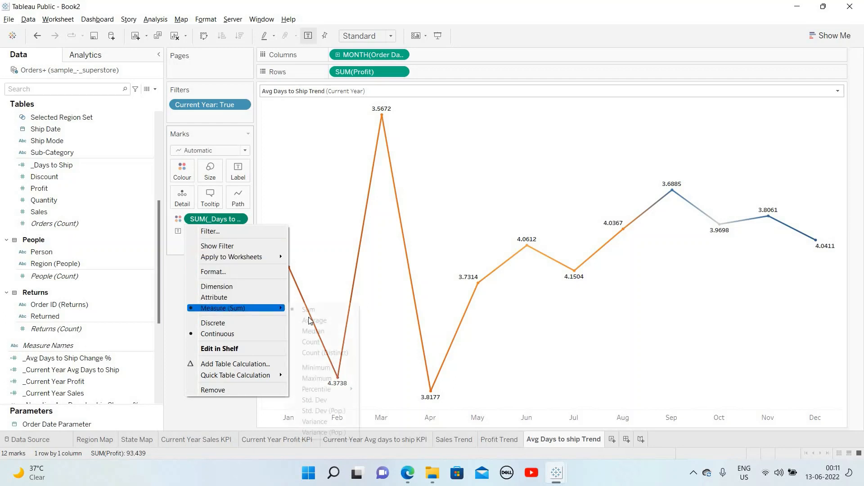
key("Return")
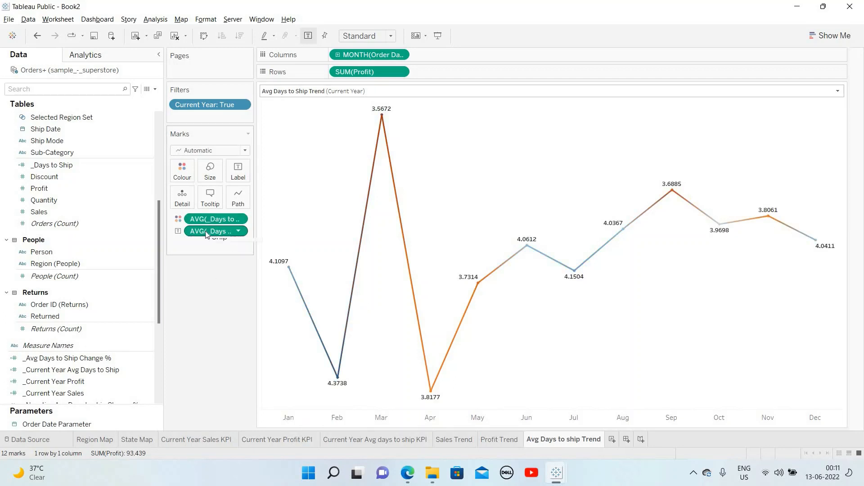
Replace Profit in the rows with average _Days to Ship and exclude zero from its axis range.
left_click_drag(206, 231, 363, 71)
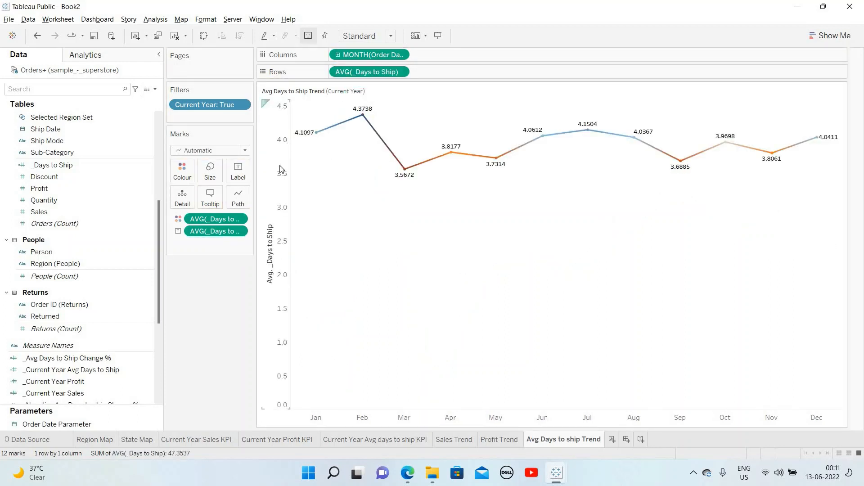
right_click(277, 157)
left_click(301, 162)
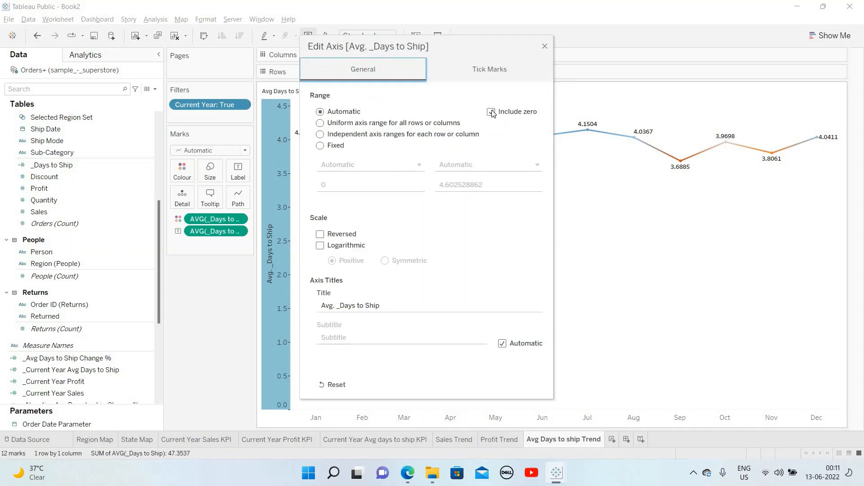
left_click(492, 112)
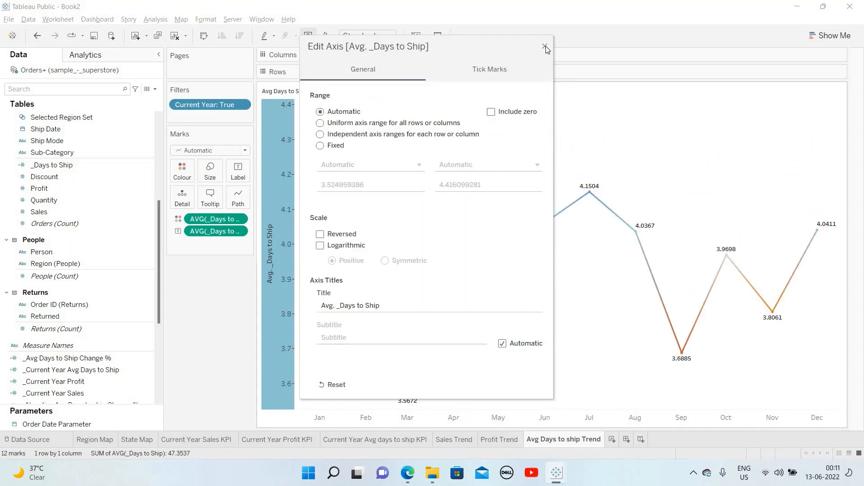
key("Escape")
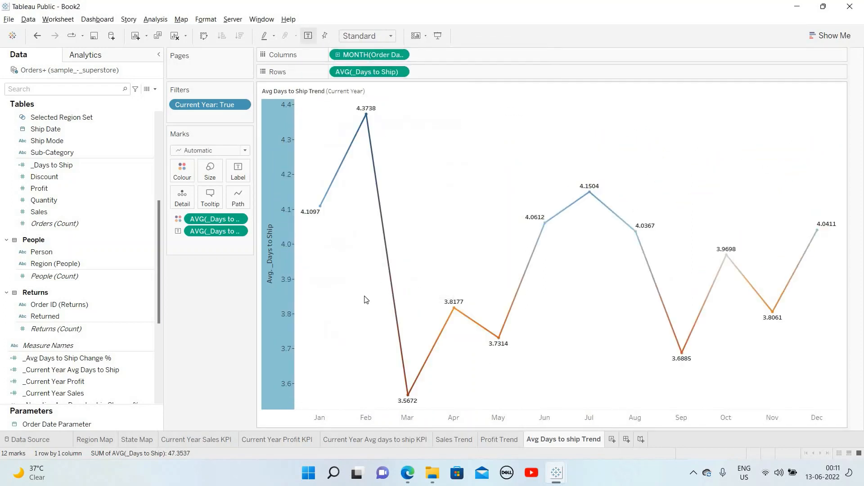
Format the average _Days to Ship labels as custom numbers with one decimal place and hide the vertical axis header.
right_click(227, 231)
left_click(245, 284)
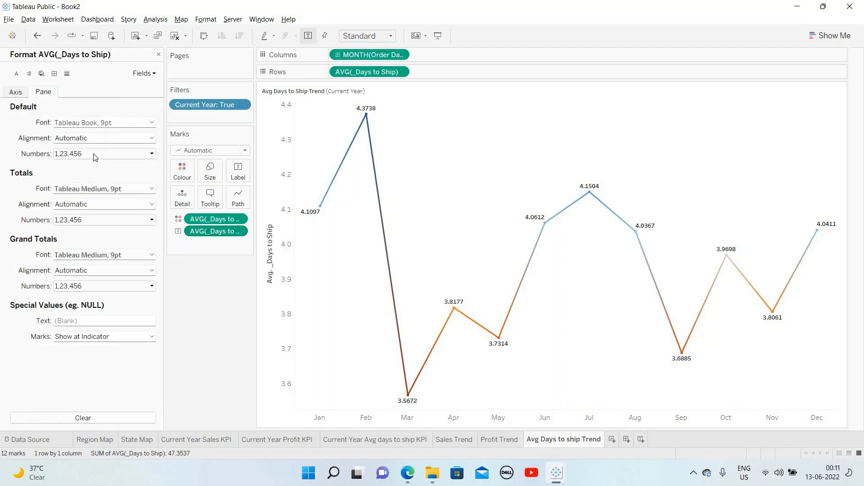
left_click(97, 153)
left_click(90, 183)
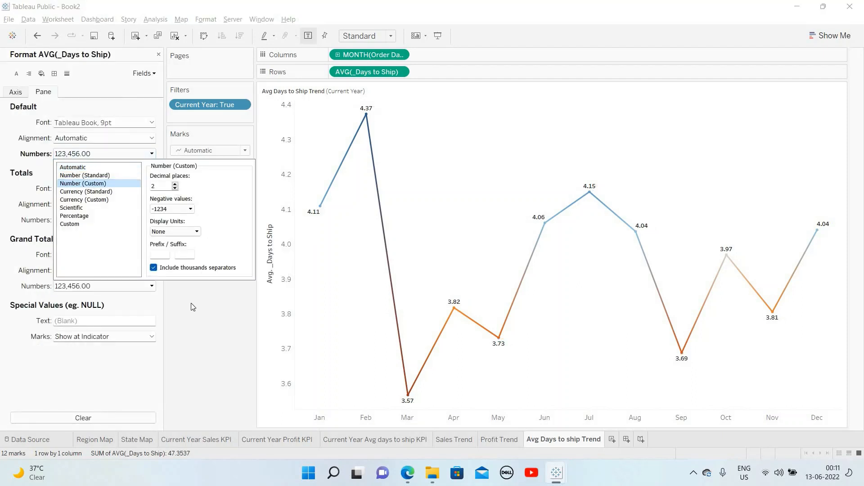
left_click(180, 89)
left_click(159, 55)
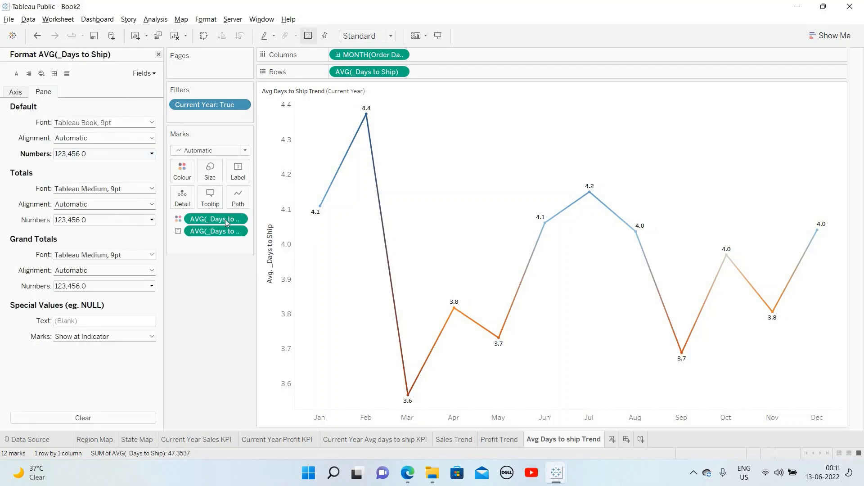
right_click(270, 259)
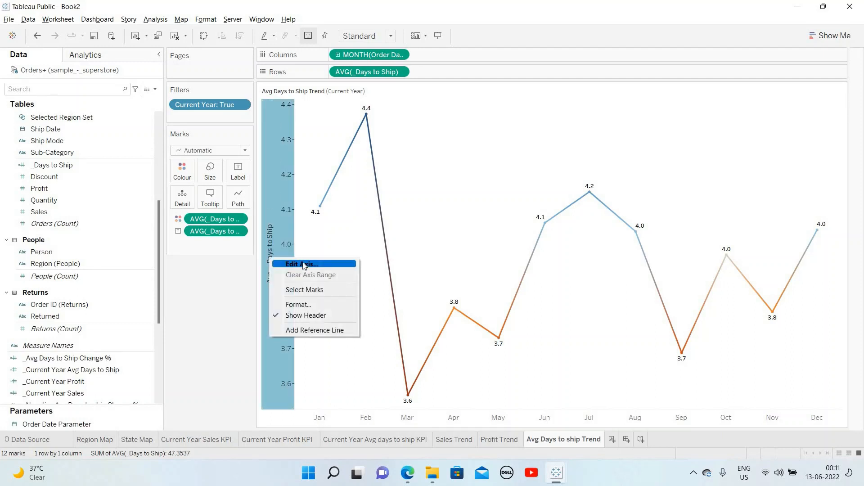
left_click(300, 320)
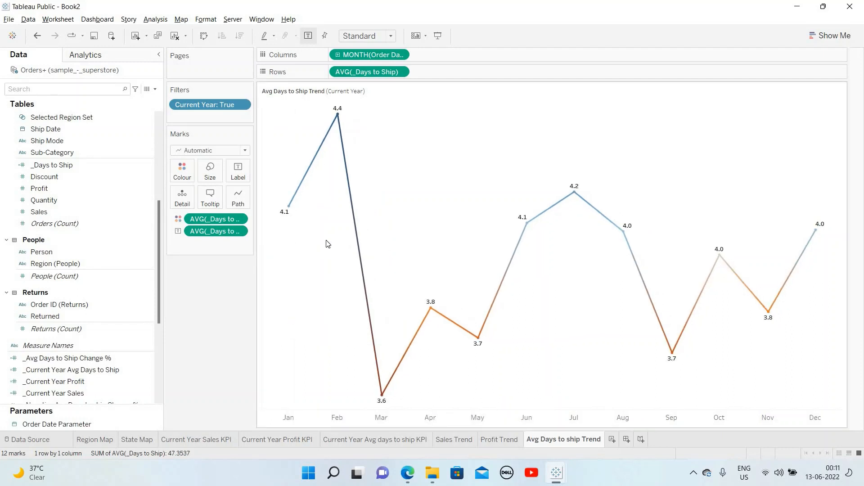
Replace the "Profit" caption in the Avg Days to Ship Trend tooltip with "Avg Days to Ship:".
left_click(210, 197)
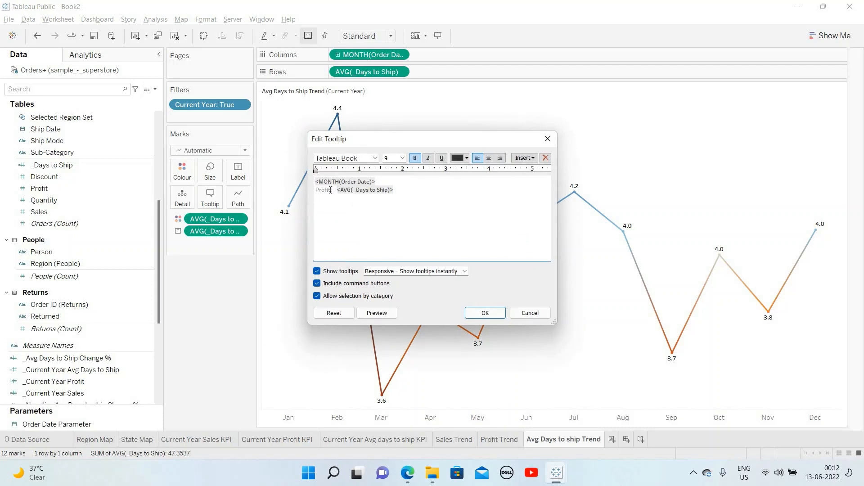
double_click(314, 189)
type("Avg Days")
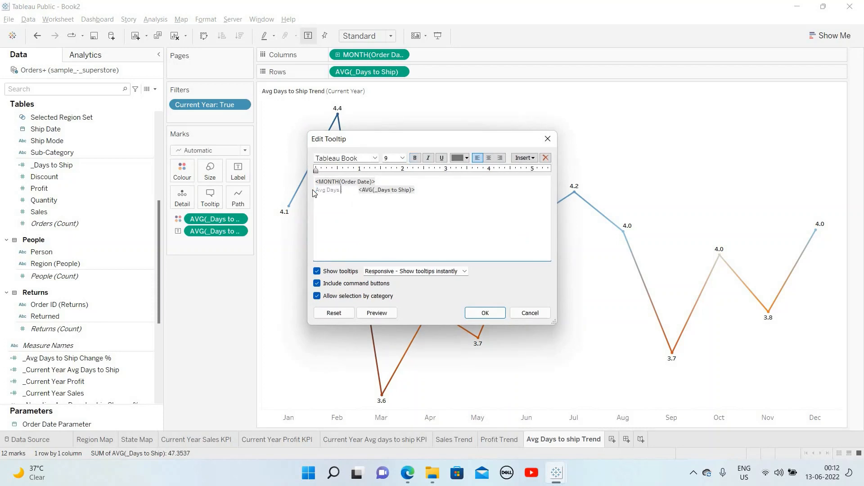
type(" to Ship:")
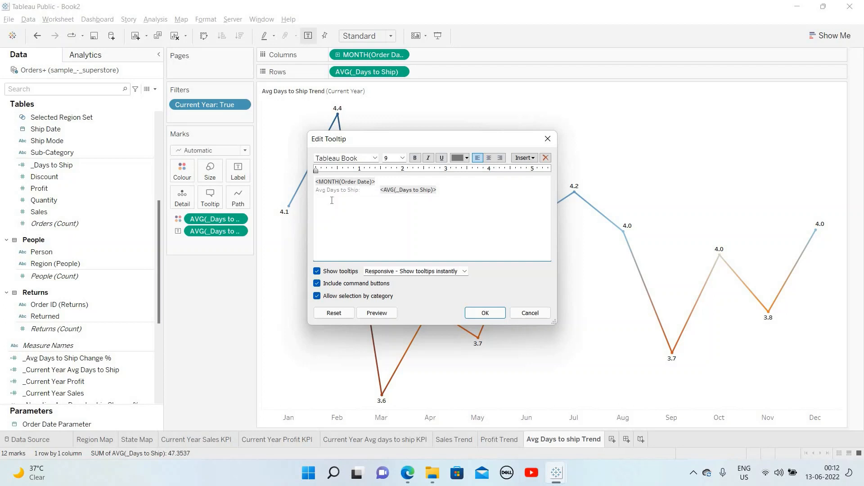
left_click(480, 318)
left_click(497, 315)
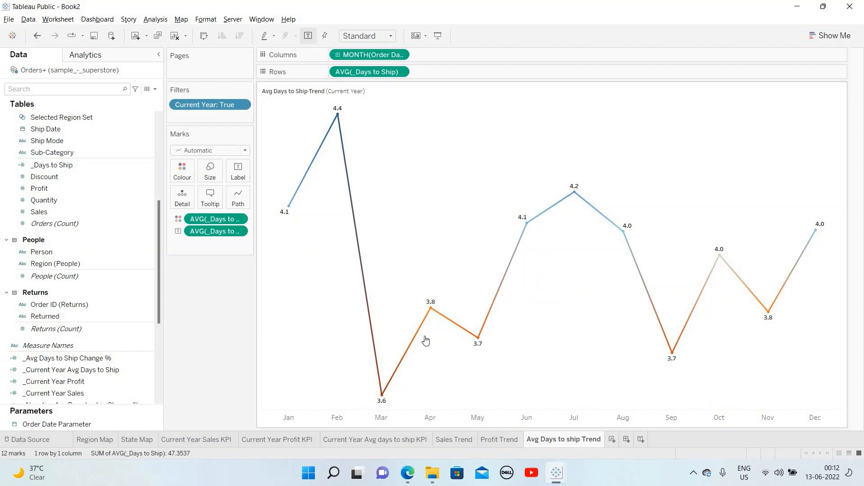
Colour the Profit Trend line by Profit instead of Sales and apply the Orange-Blue Diverging palette.
left_click(500, 441)
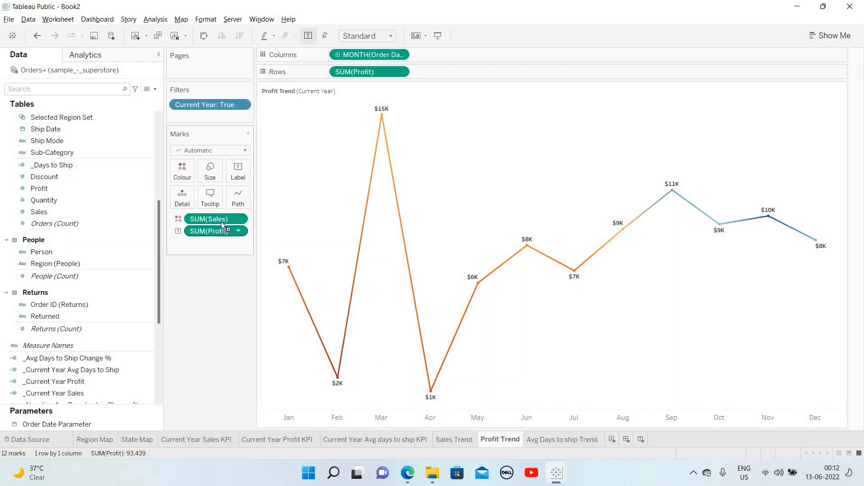
left_click_drag(222, 225, 216, 219)
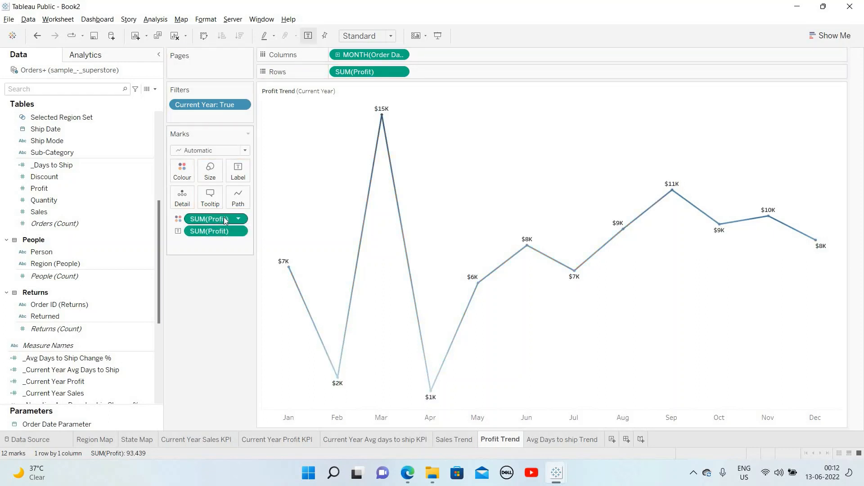
left_click(181, 171)
left_click(213, 204)
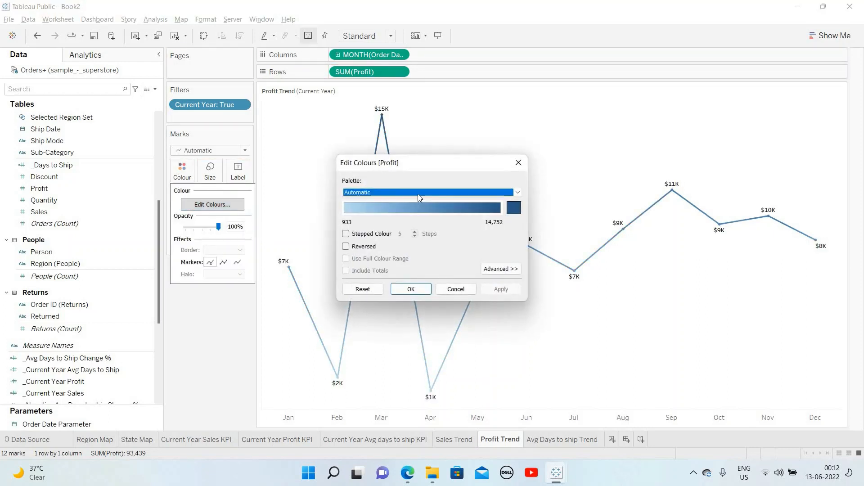
left_click(418, 194)
left_click(429, 308)
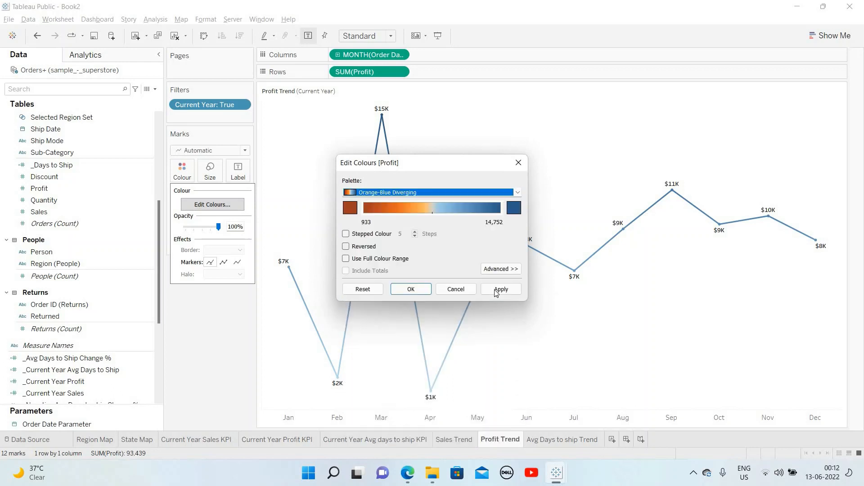
left_click(427, 291)
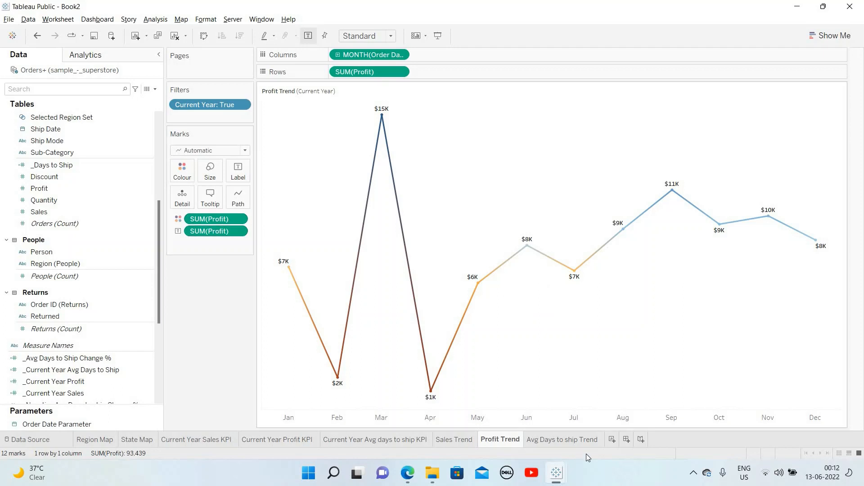
Create a new dashboard and give it a fixed size of 1524 x 851.
left_click(459, 442)
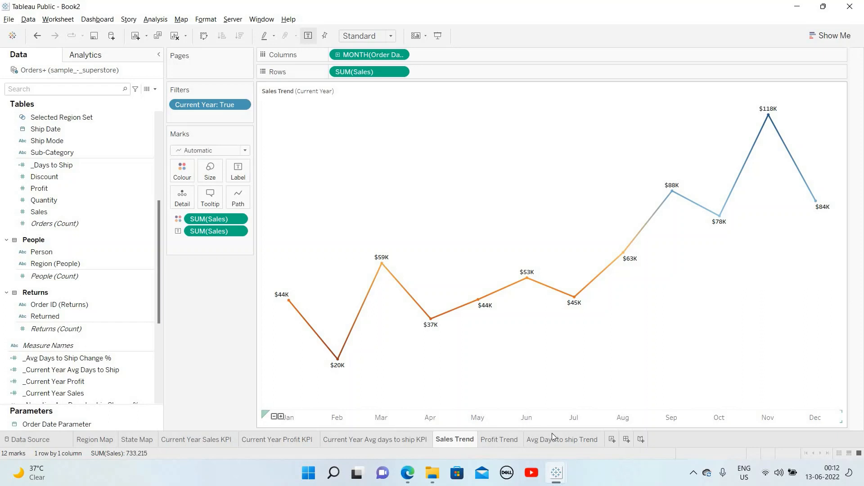
left_click(627, 441)
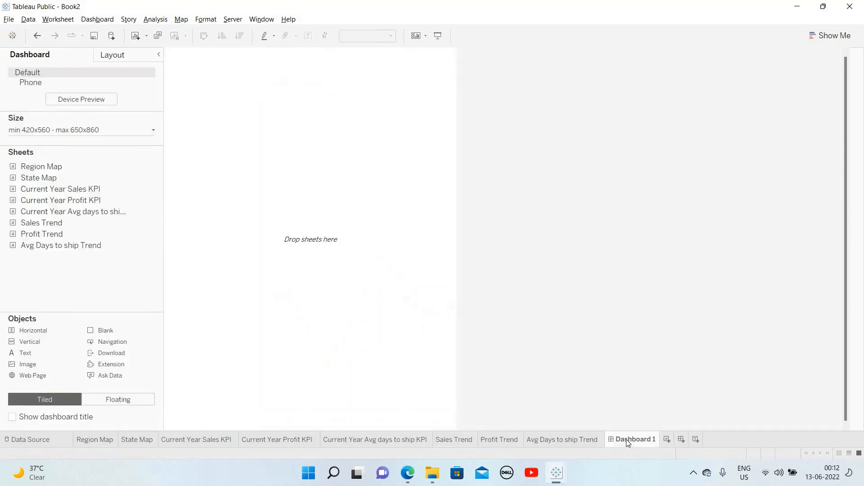
left_click(50, 130)
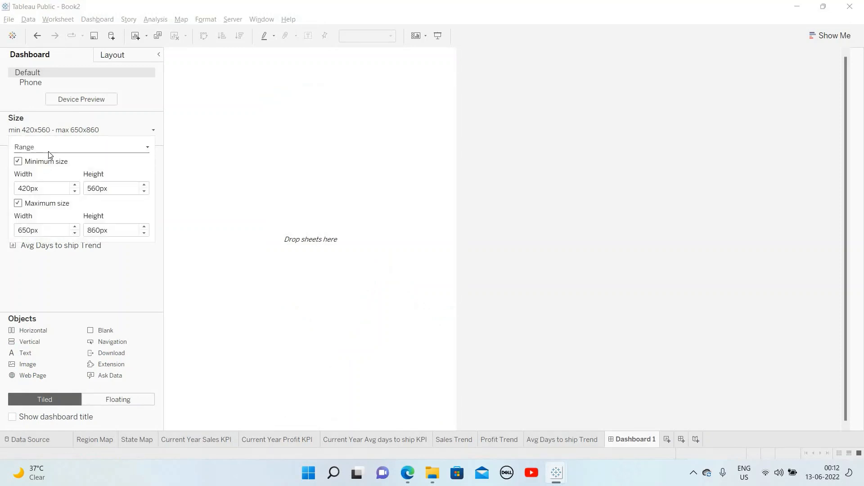
left_click(49, 149)
left_click(44, 166)
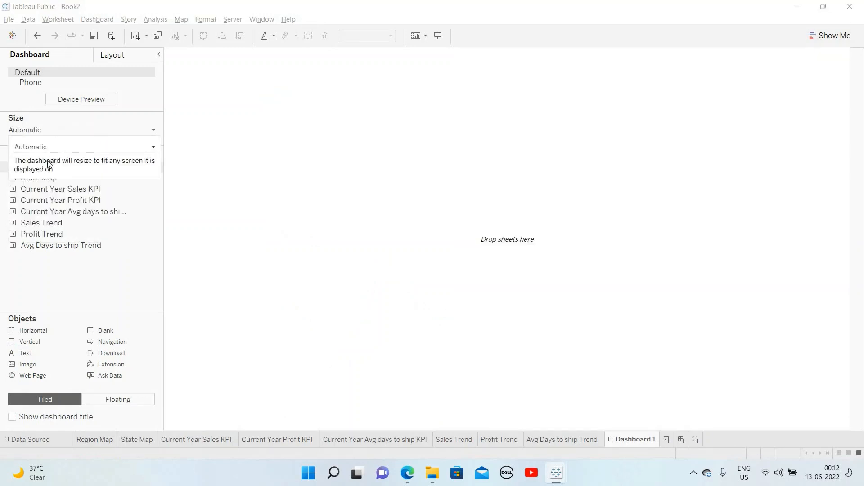
left_click(51, 148)
left_click(55, 158)
left_click(81, 301)
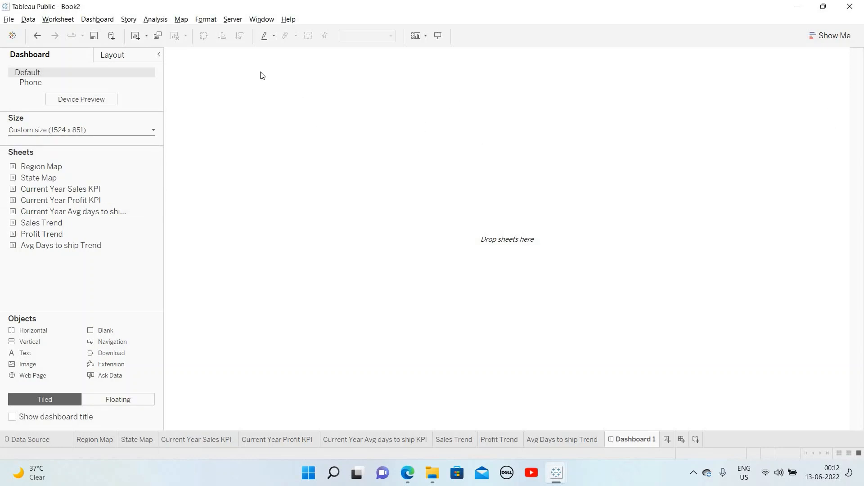
Place the Region Map and State Map sheets side by side on the dashboard.
mouse_move(76, 168)
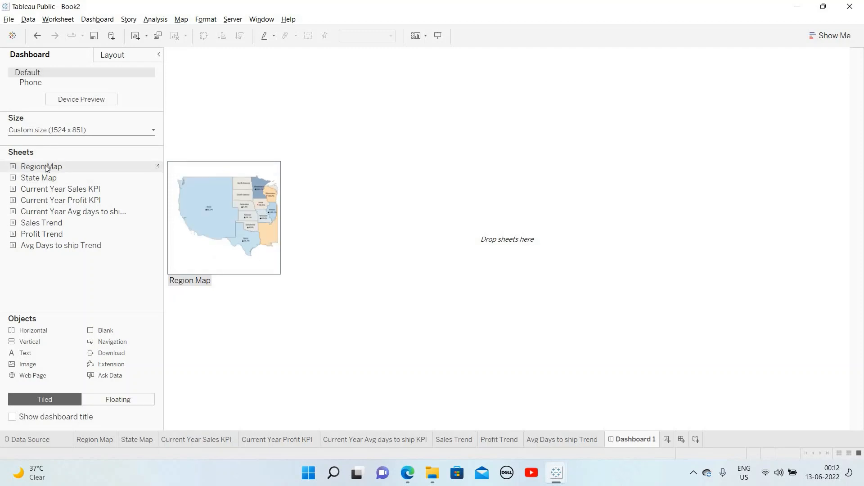
left_click_drag(286, 180, 359, 188)
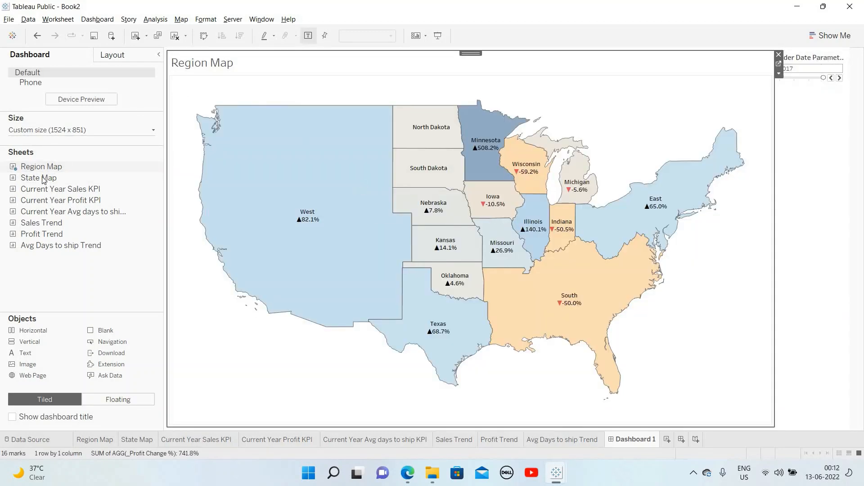
left_click_drag(39, 177, 761, 188)
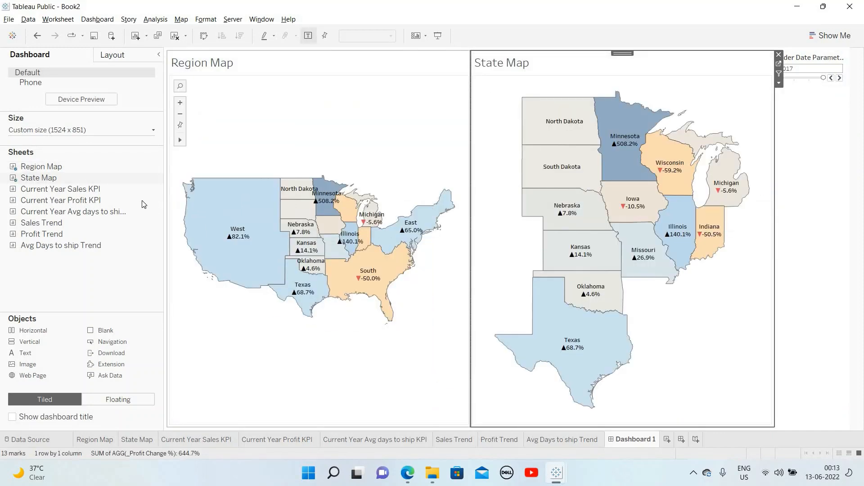
Add a full-width blank object above both maps and reduce its height to about 59 px.
mouse_move(137, 202)
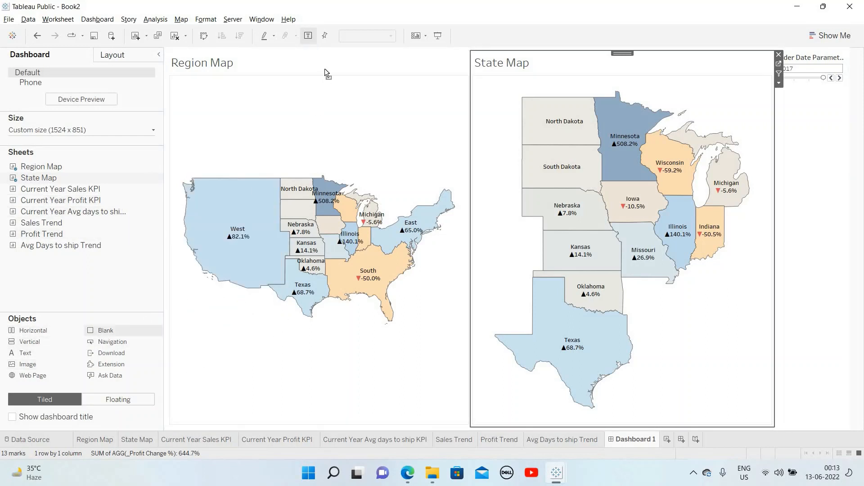
left_click_drag(325, 69, 354, 48)
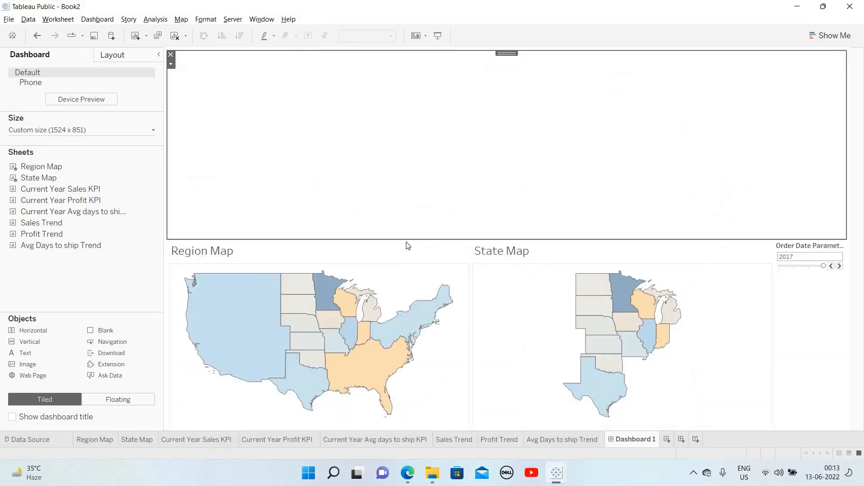
left_click_drag(407, 237, 407, 77)
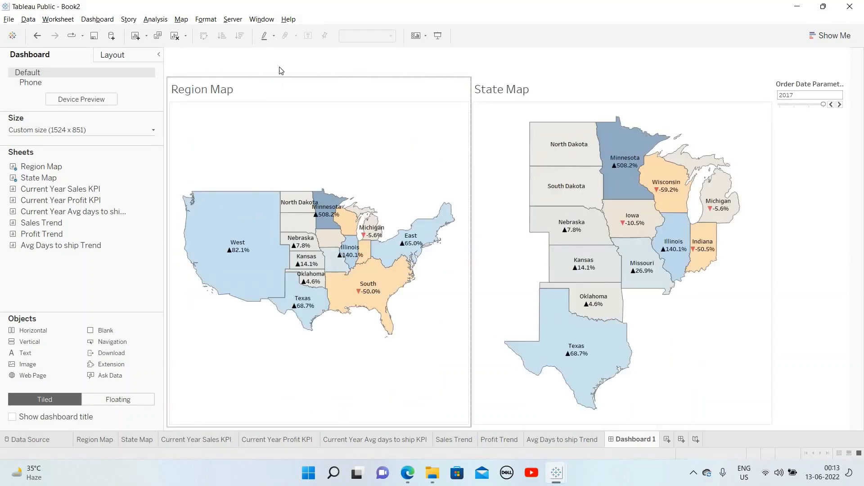
Fill the background of the blank banner above the maps with the blue #4e79a7 at 100% opacity.
left_click(310, 65)
left_click(112, 56)
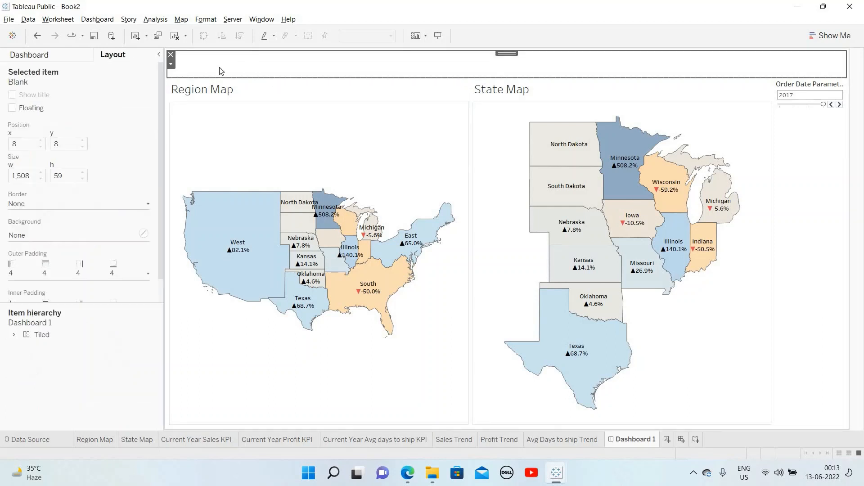
left_click(32, 238)
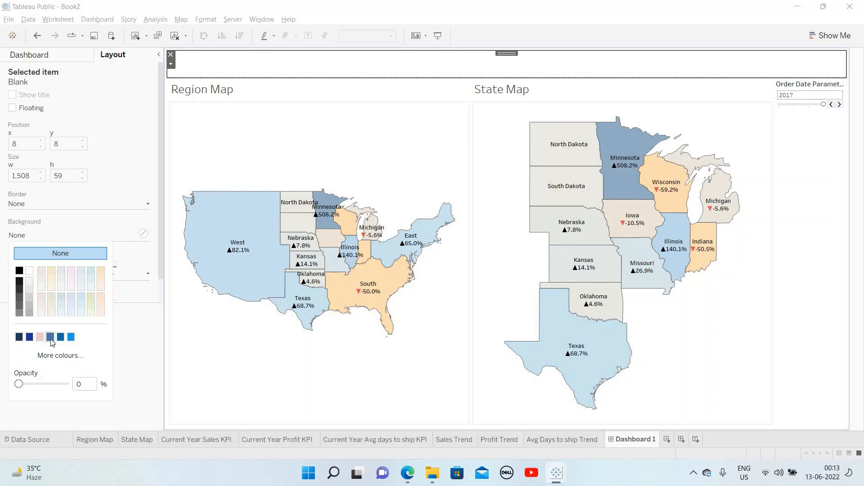
left_click(50, 337)
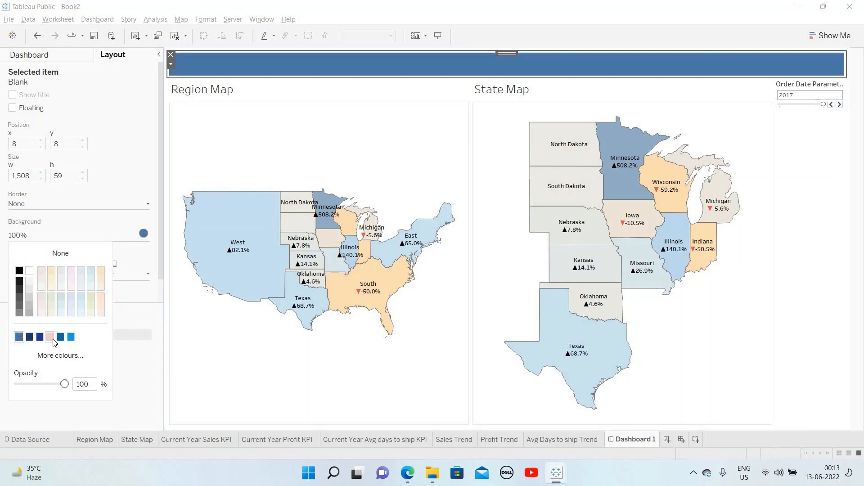
left_click(53, 355)
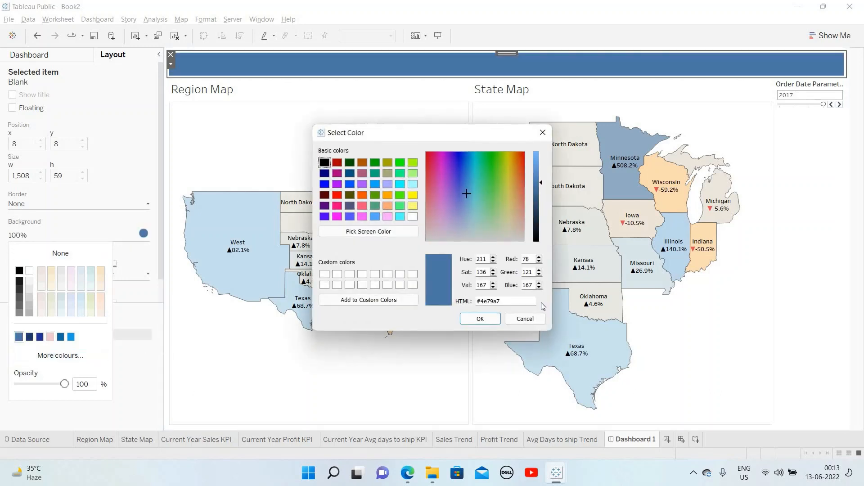
left_click(543, 133)
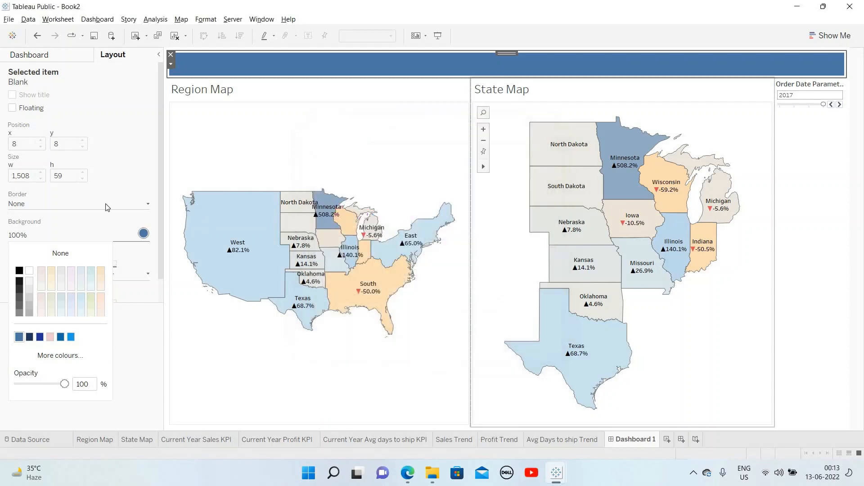
left_click(212, 75)
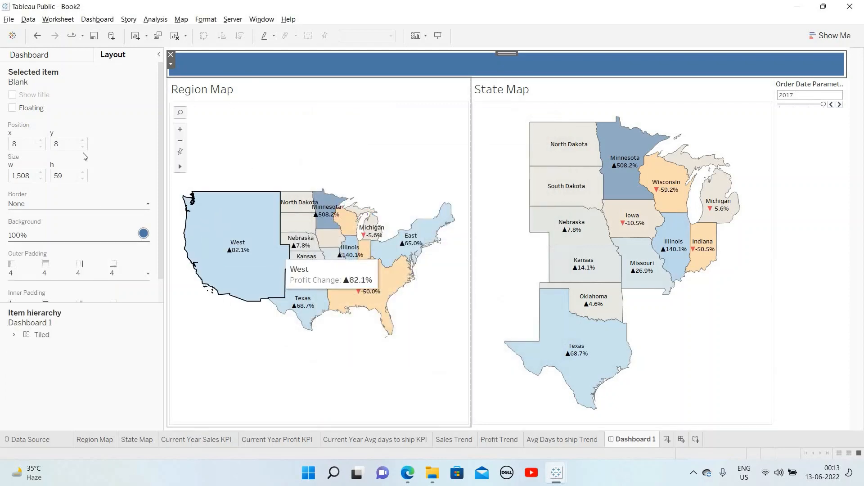
Add a horizontal container below the maps and place Current Year Sales KPI and Current Year Profit KPI side by side in it.
left_click(29, 55)
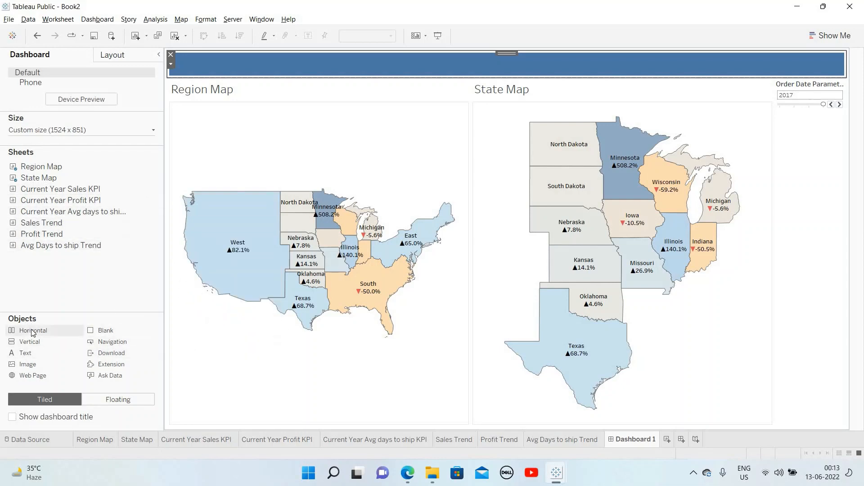
left_click_drag(212, 388, 455, 425)
mouse_move(47, 191)
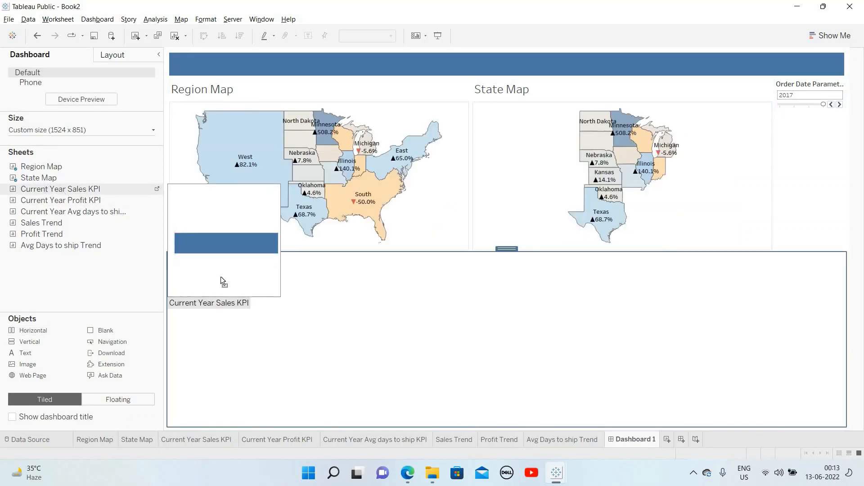
left_click_drag(221, 276, 288, 325)
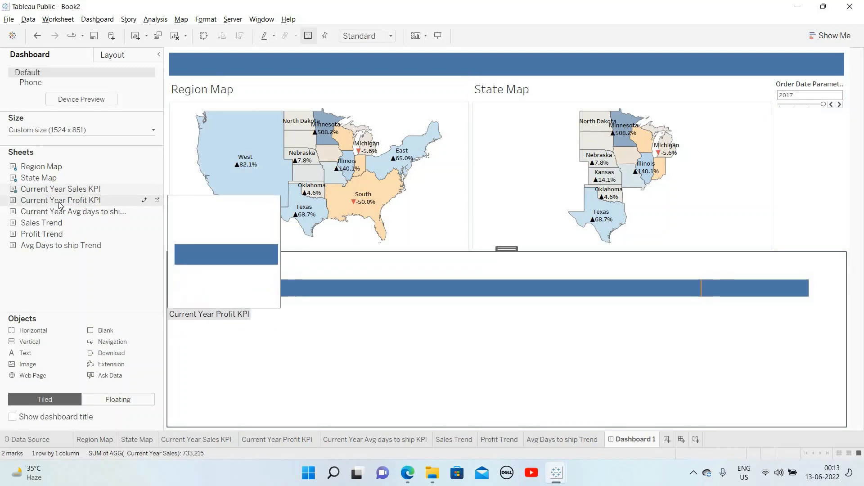
left_click_drag(59, 202, 790, 325)
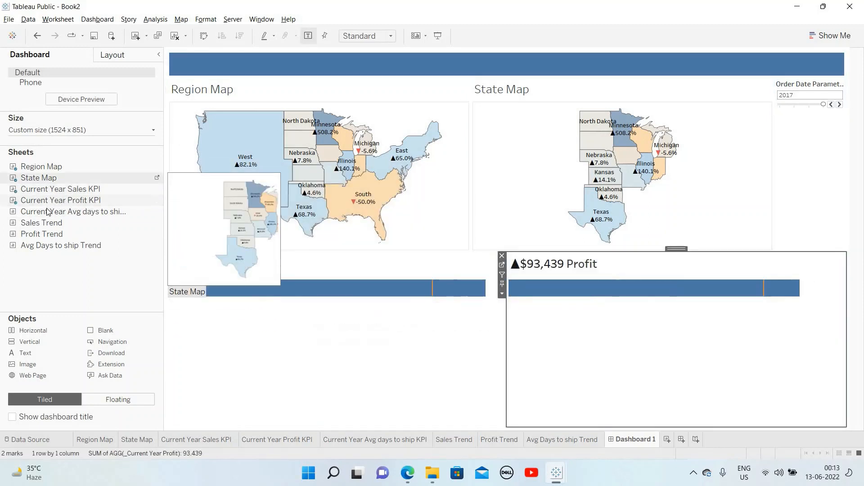
Add the Current Year Avg days to ship KPI beside the Profit KPI and distribute the KPI container's contents evenly.
left_click_drag(47, 212, 793, 326)
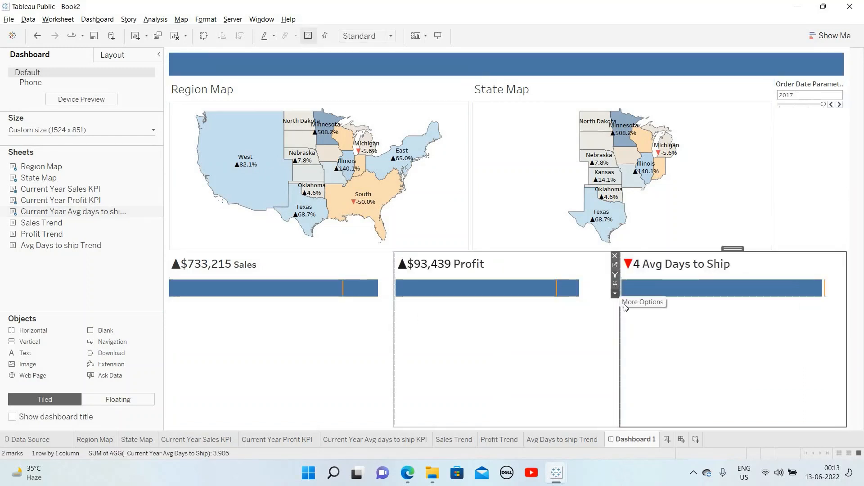
left_click(615, 294)
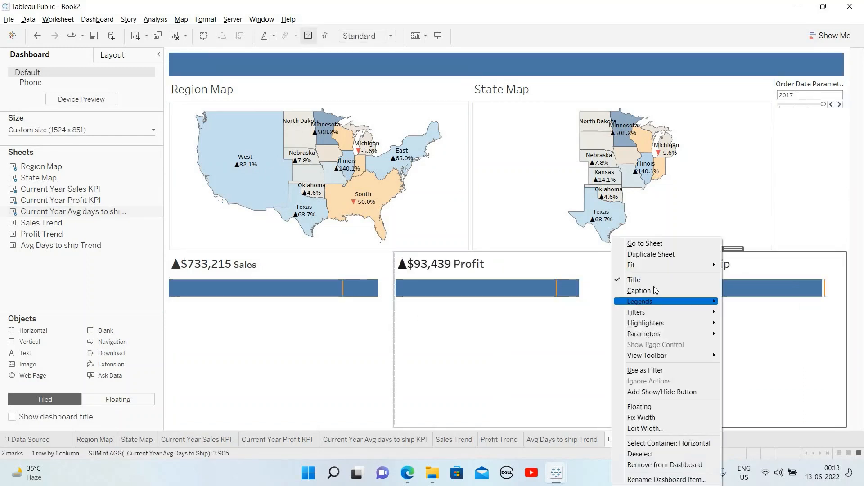
left_click(663, 446)
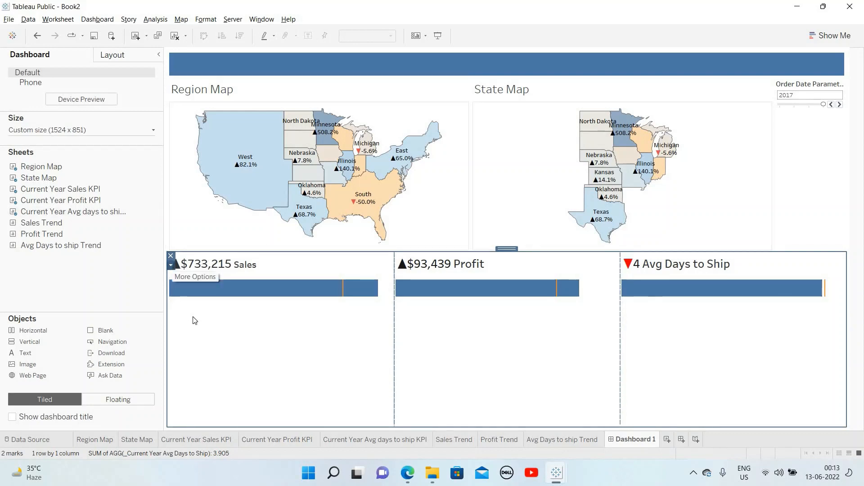
left_click(171, 265)
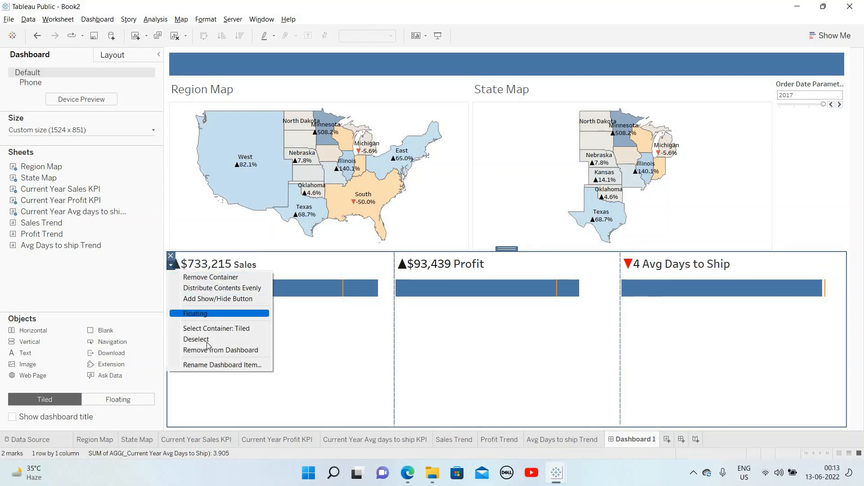
left_click(224, 288)
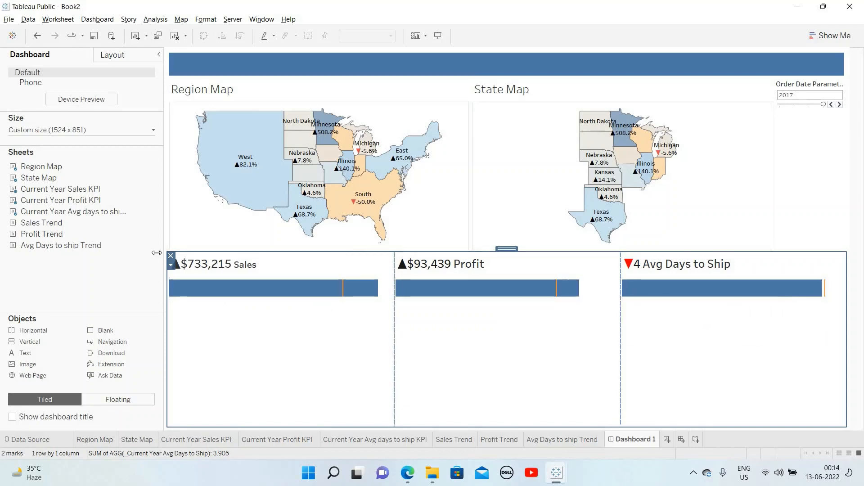
Add a horizontal container below the KPI row and place Sales Trend, Profit Trend and Avg Days to ship Trend side by side in it.
mouse_move(47, 226)
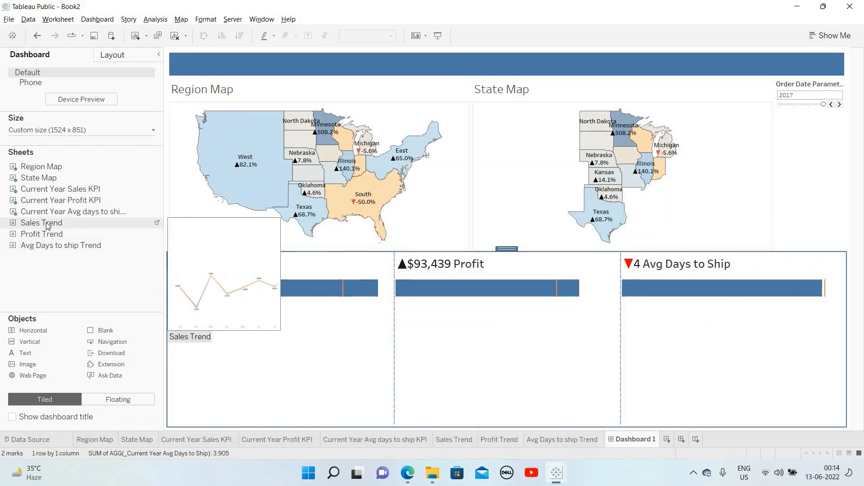
left_click_drag(20, 332, 321, 422)
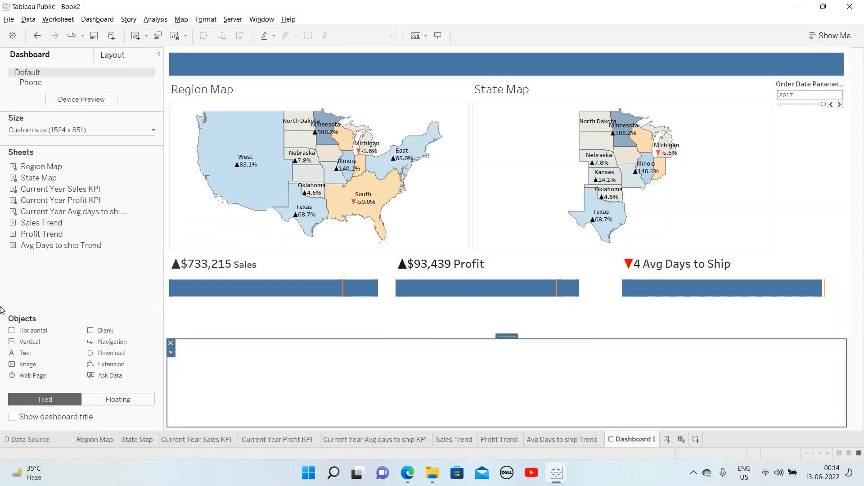
mouse_move(47, 227)
left_click_drag(47, 226, 221, 364)
left_click_drag(39, 234, 728, 400)
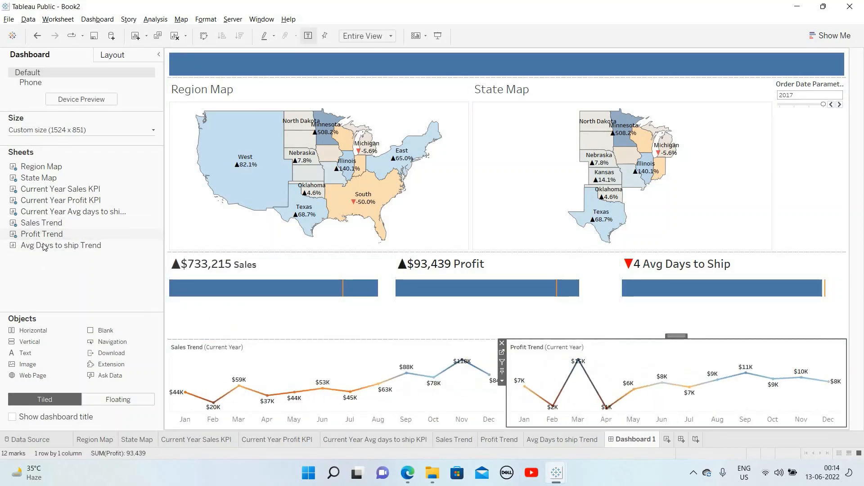
left_click_drag(42, 245, 819, 405)
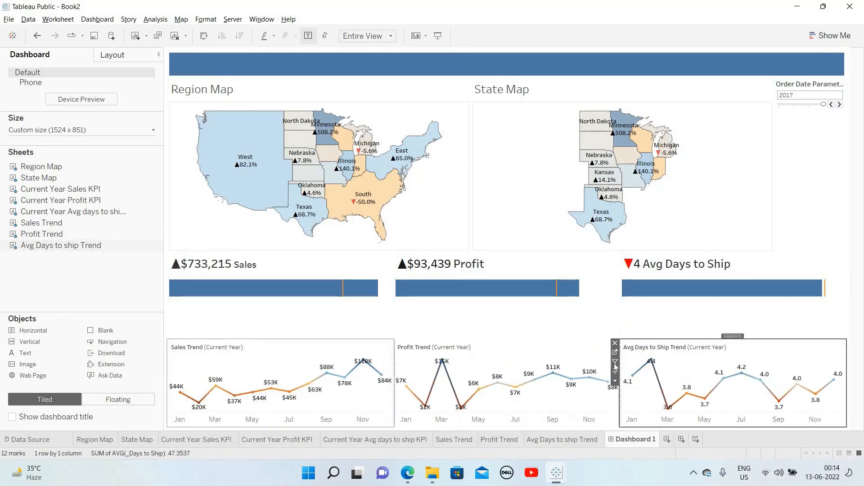
Distribute the three trend charts evenly in their container and resize the rows, giving the maps and trends more height and the KPIs less.
right_click(614, 383)
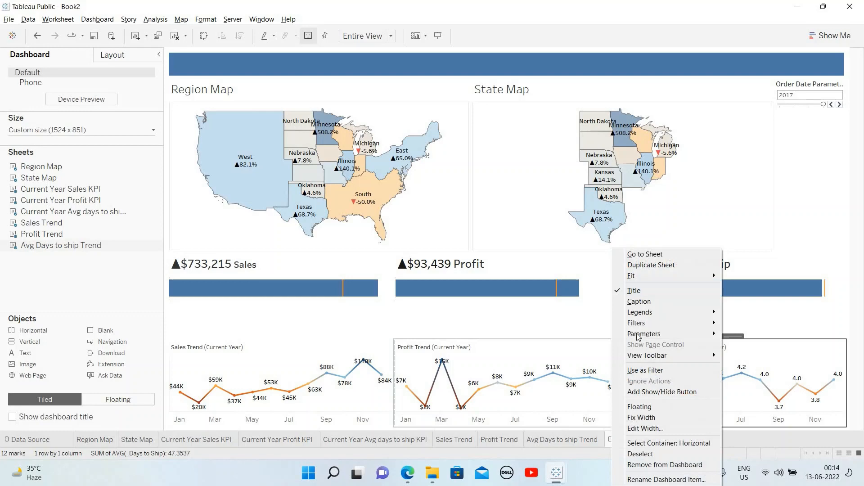
left_click(658, 444)
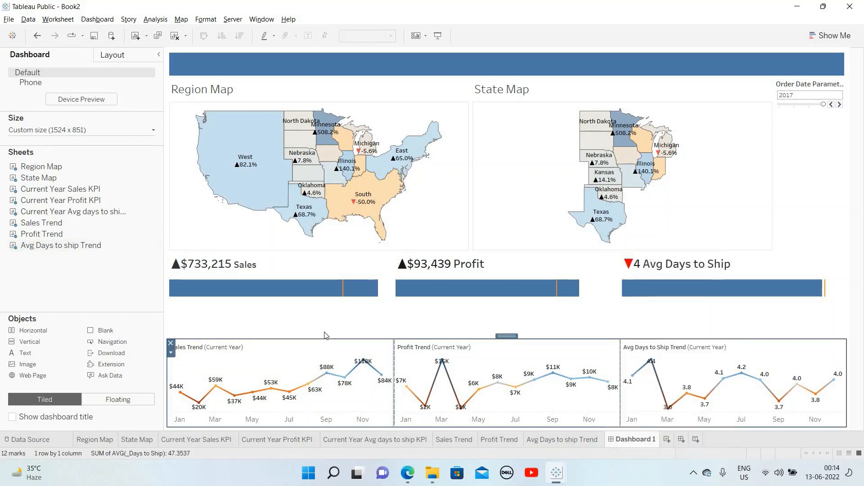
left_click(171, 353)
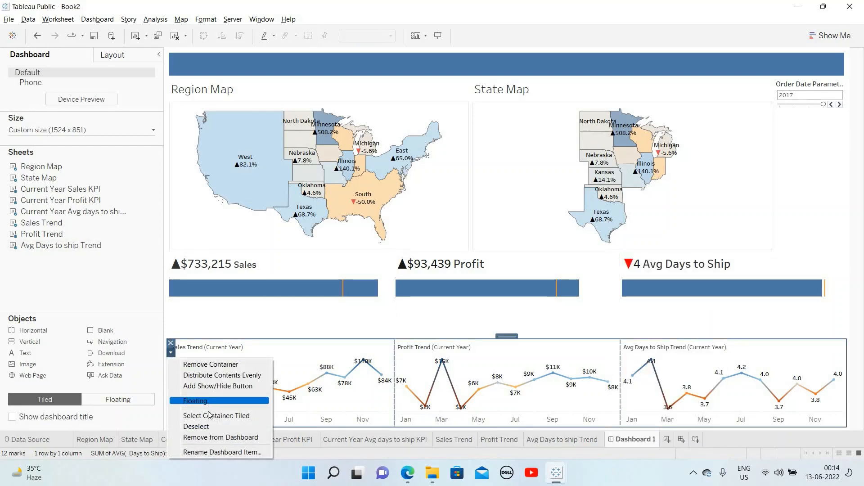
left_click(212, 376)
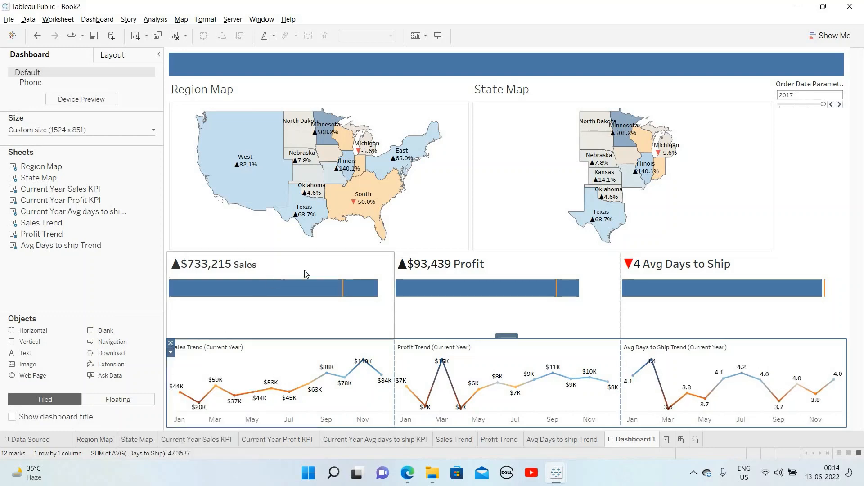
left_click_drag(329, 251, 329, 285)
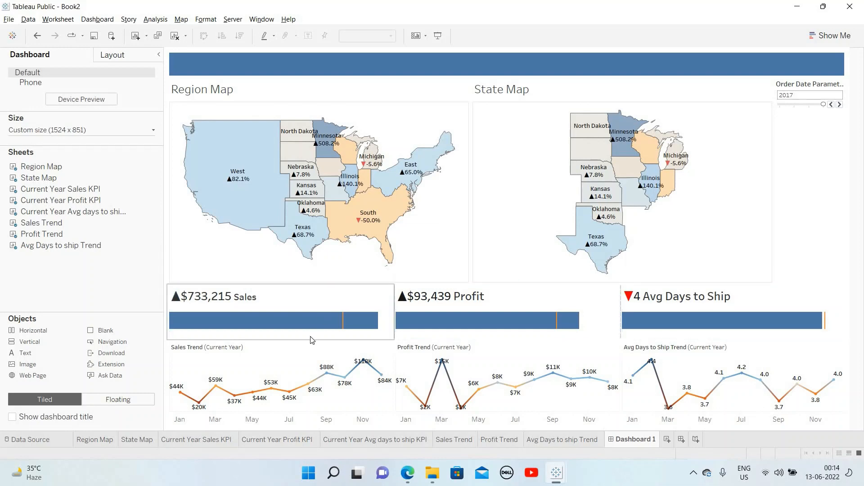
left_click_drag(316, 339, 322, 277)
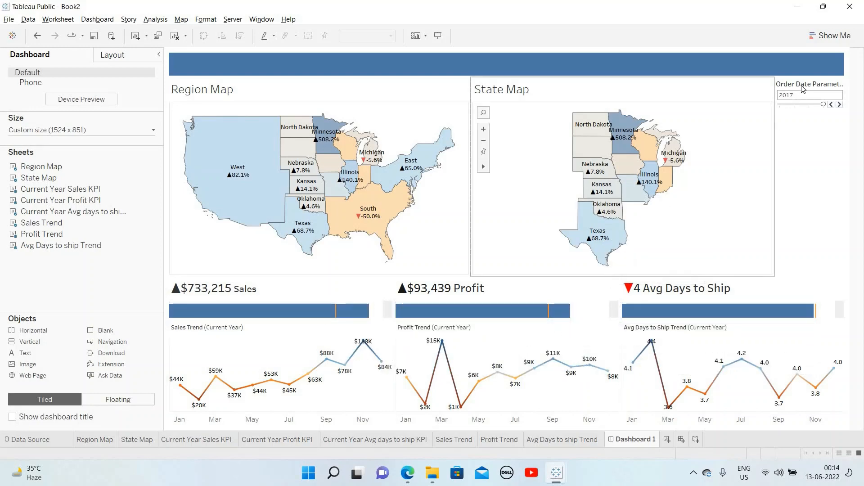
Float the Order Date Parameter control over the blue banner and remove the empty container beside the State Map.
left_click(780, 103)
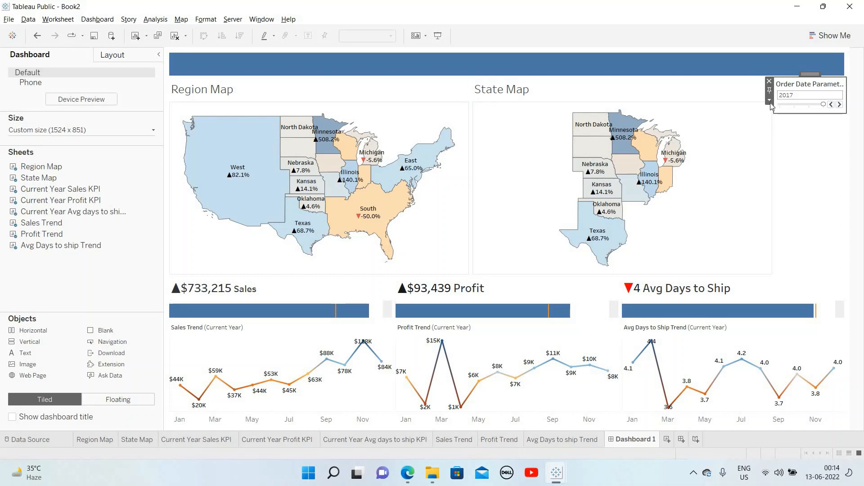
left_click(770, 102)
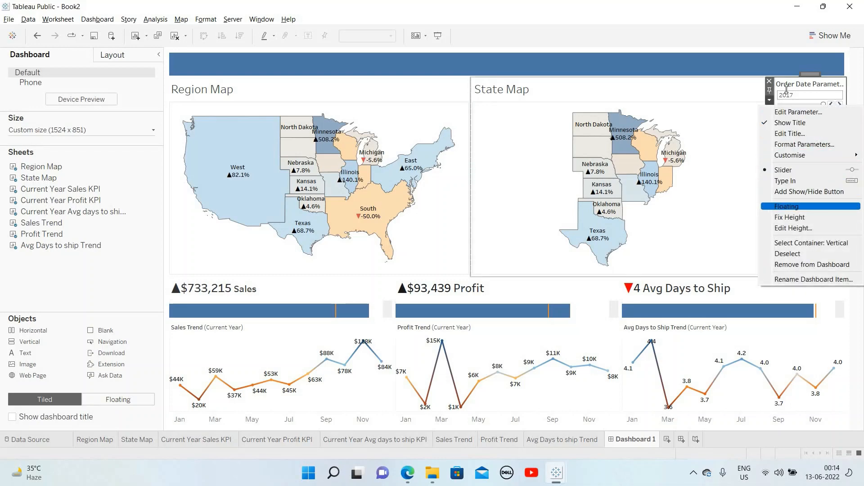
left_click_drag(796, 86, 675, 57)
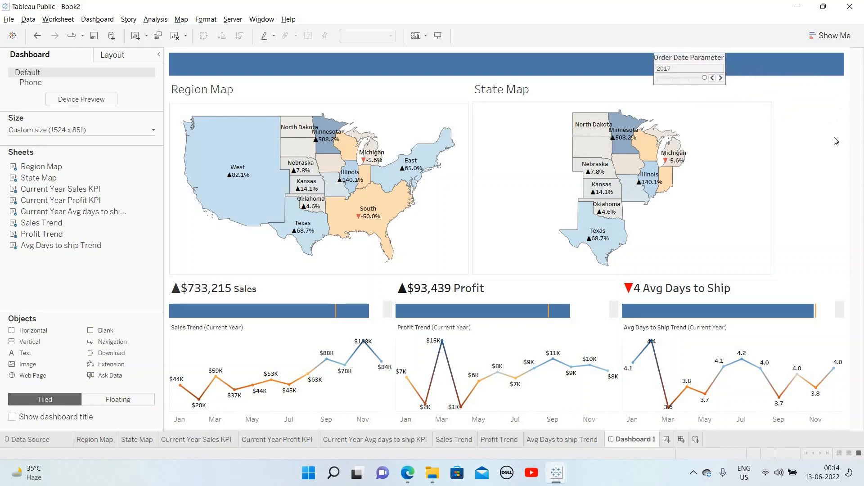
left_click(813, 83)
left_click(771, 83)
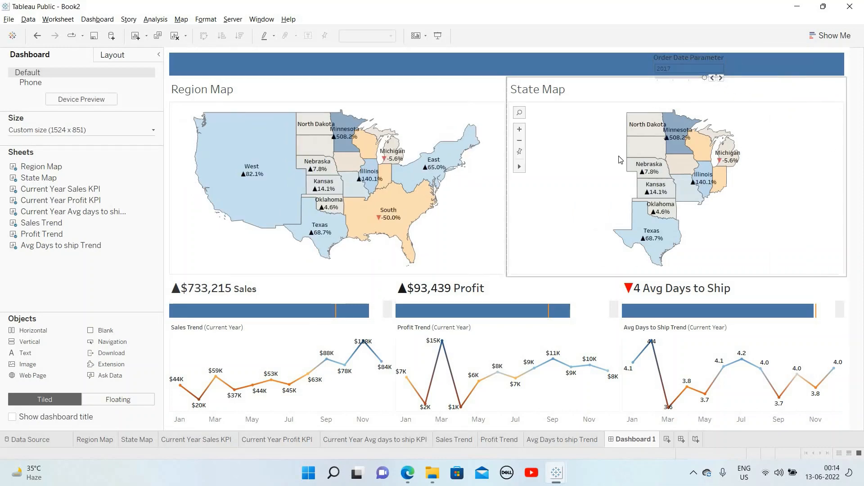
left_click(486, 138)
left_click(677, 58)
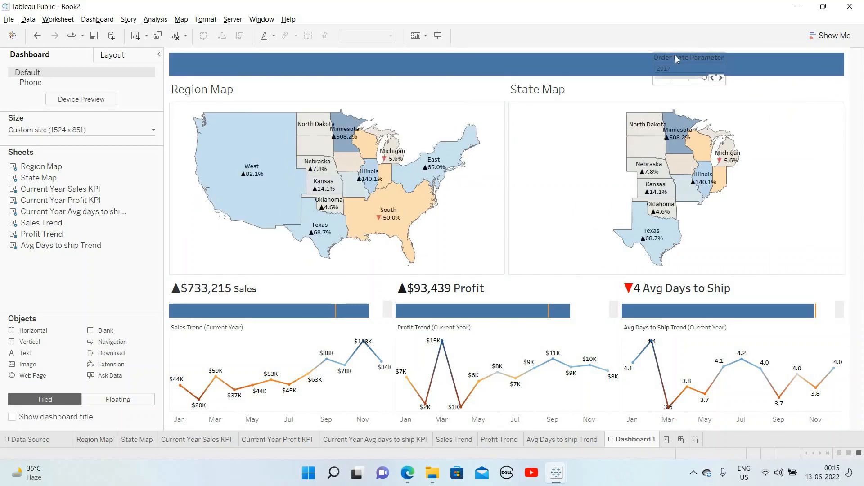
Replace the Region Map's sheet-name title with the text "Region Map" in bold, size 9.
left_click(218, 92)
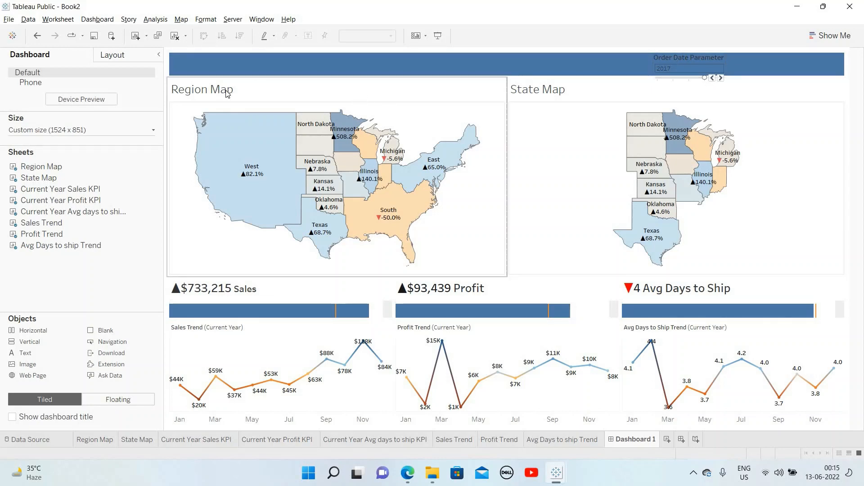
right_click(227, 93)
left_click(244, 96)
key("ctrl+a")
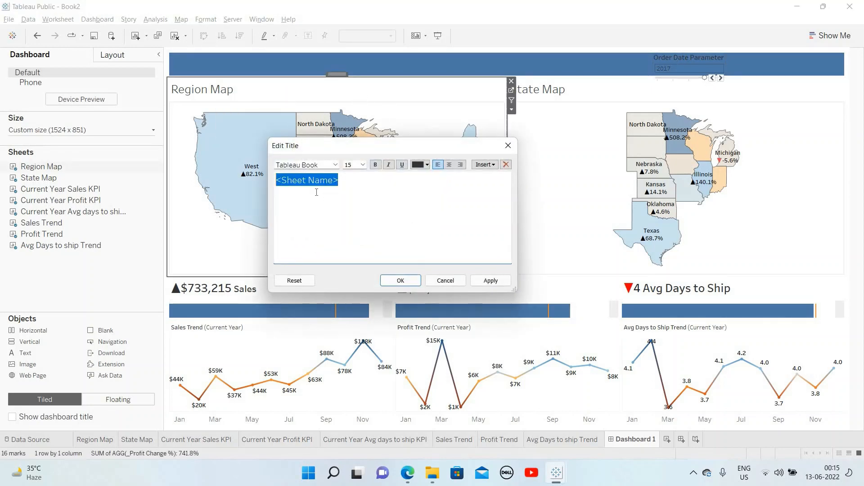
type("Regio")
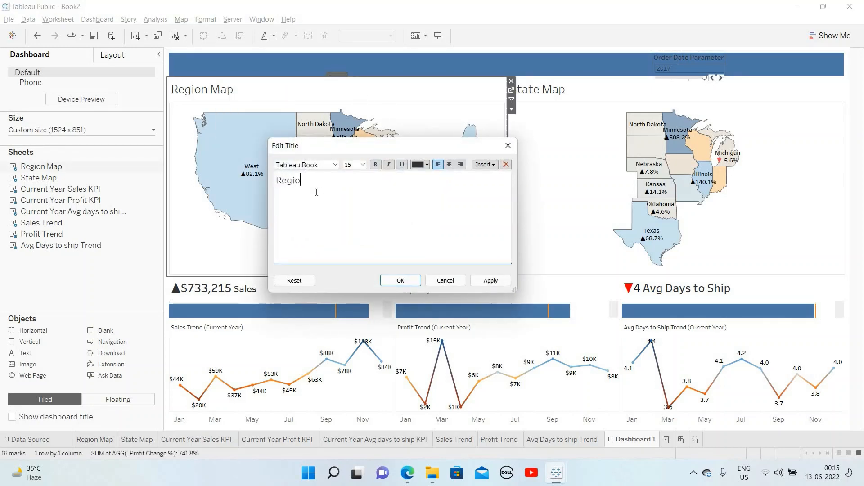
type("n Map")
key("ctrl+a")
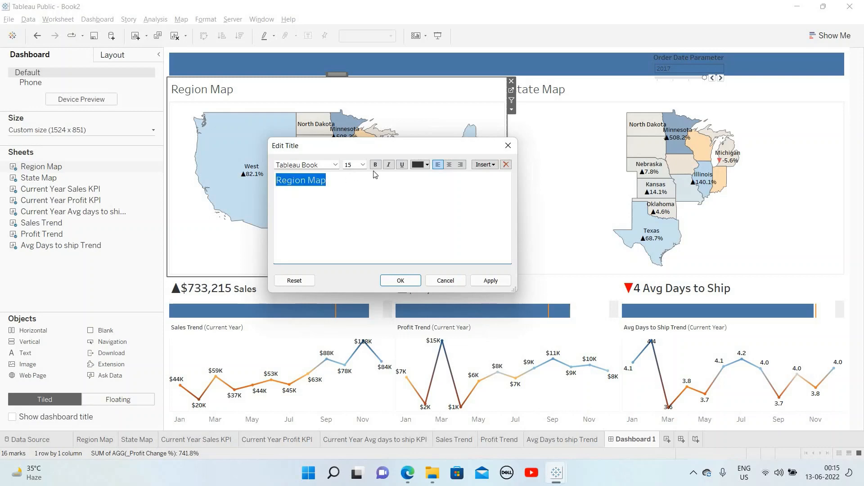
left_click(376, 165)
left_click(363, 166)
left_click(358, 178)
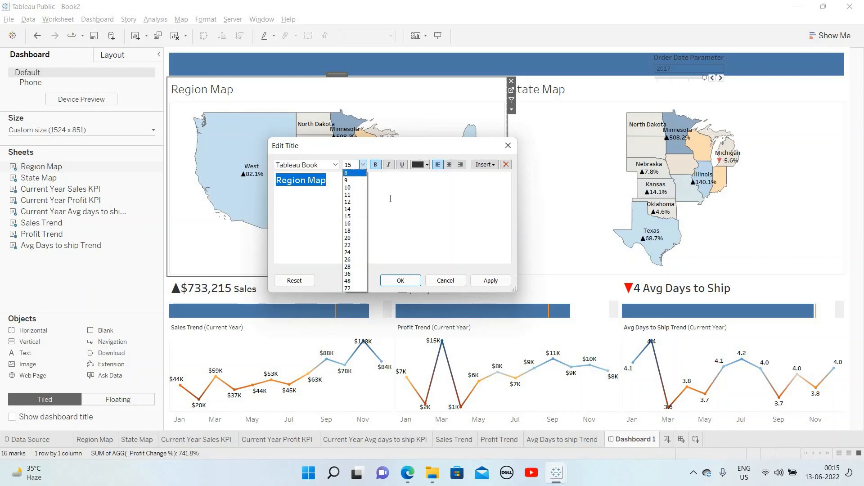
left_click(489, 282)
left_click(401, 280)
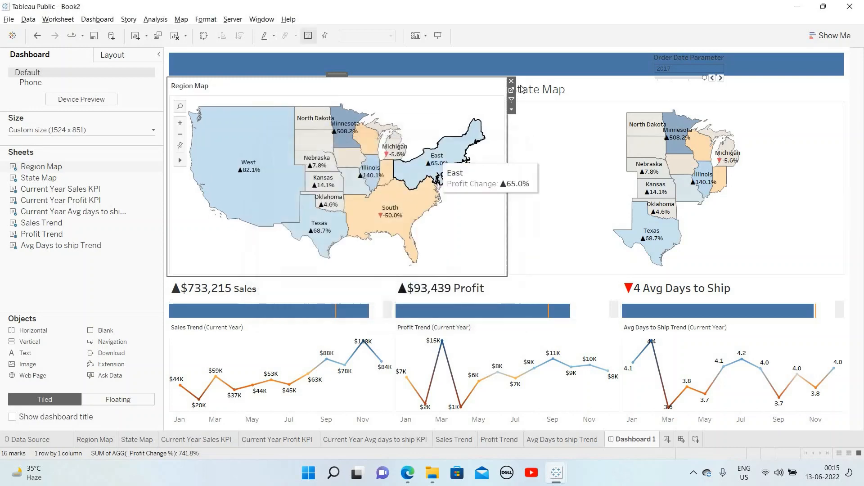
Replace the State Map's sheet-name title with the text "State Map" in bold, size 9.
right_click(535, 94)
key("Return")
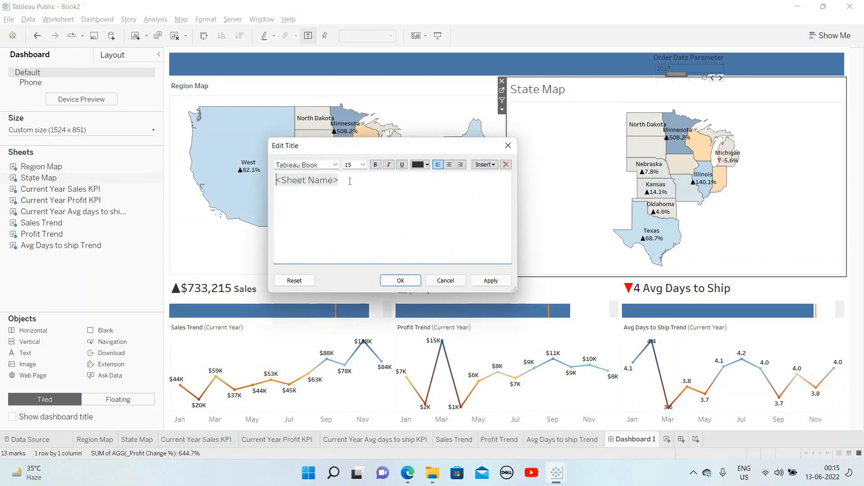
left_click_drag(342, 181, 270, 181)
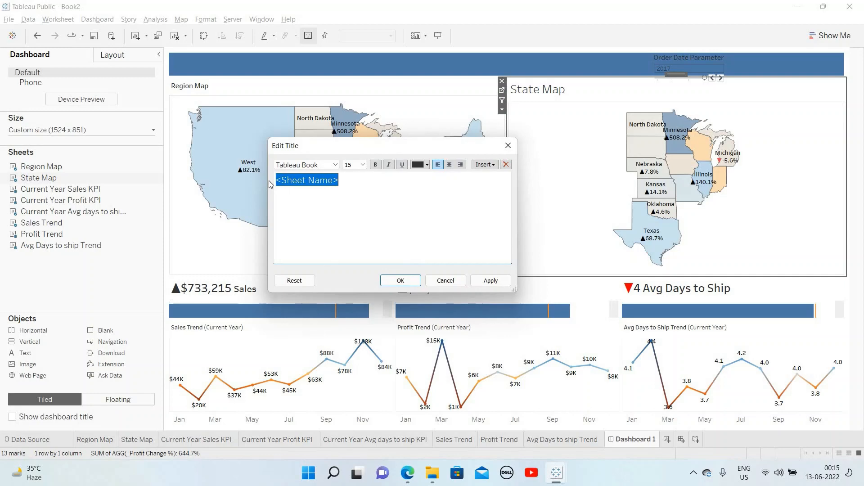
type("State Map")
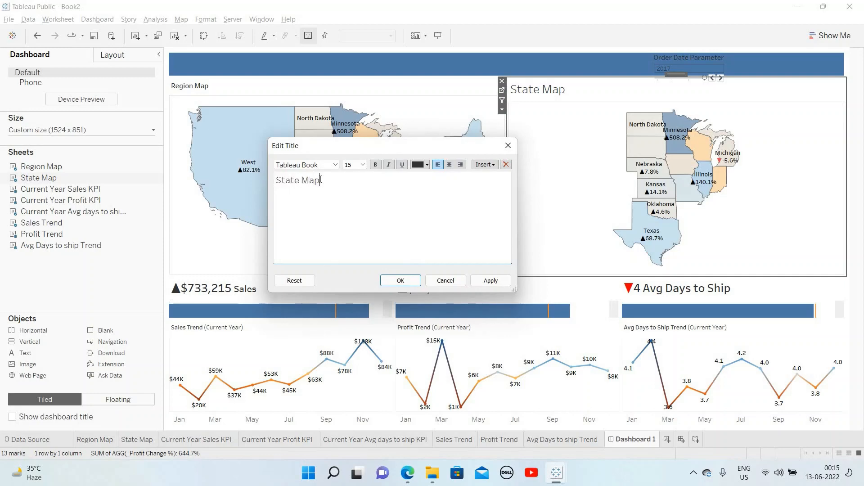
key("ctrl+a")
left_click(364, 166)
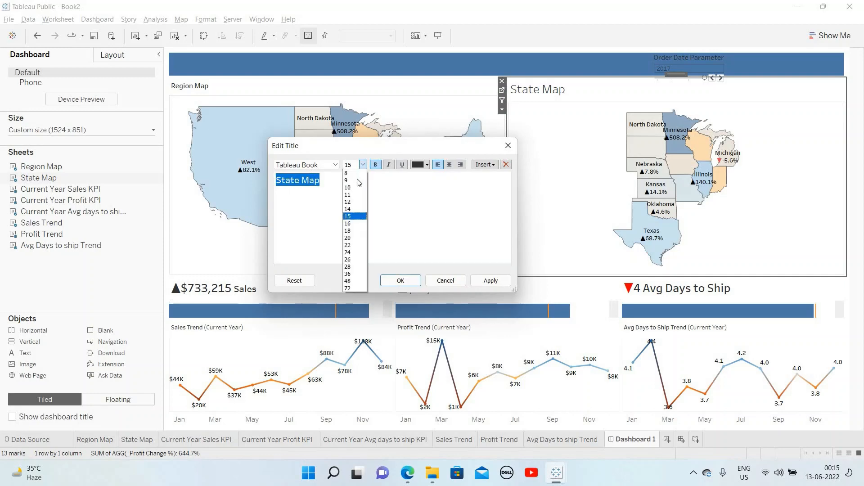
left_click(348, 178)
left_click(490, 281)
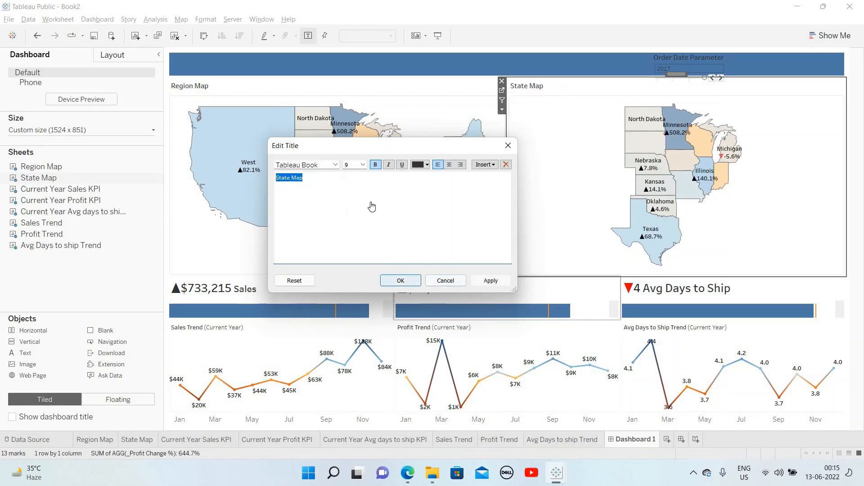
left_click(411, 283)
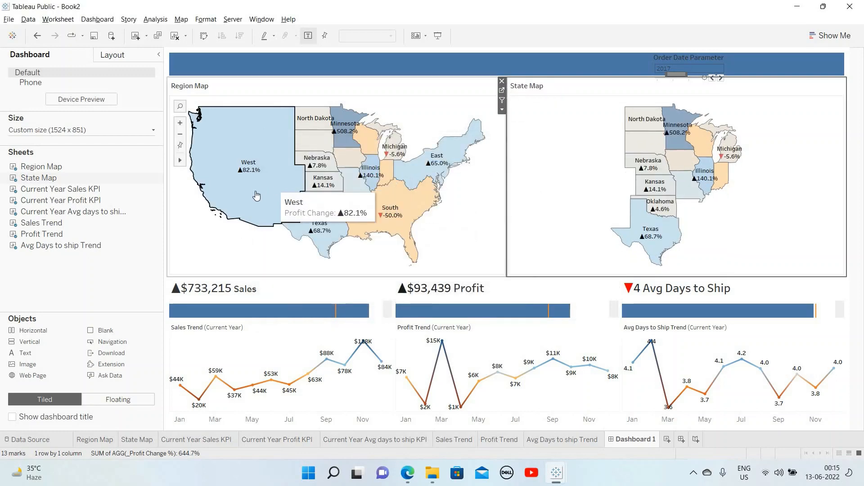
Select the West region on the Region Map to check how the dashboard responds.
left_click(287, 90)
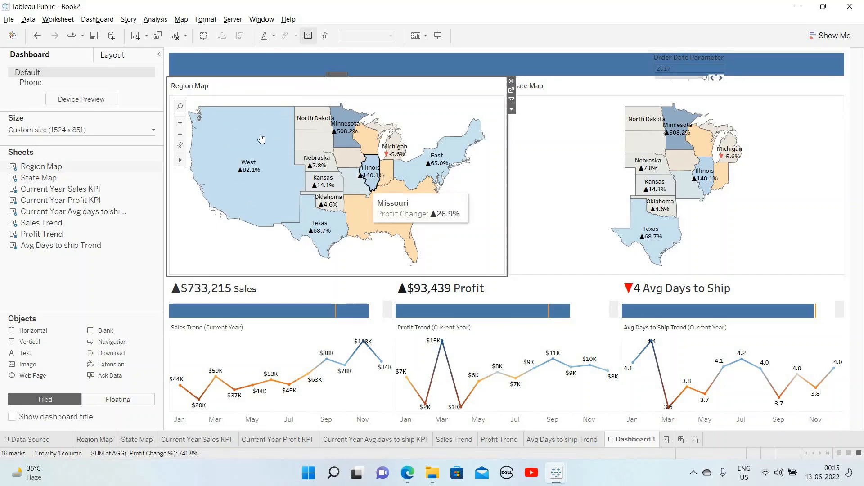
left_click(269, 147)
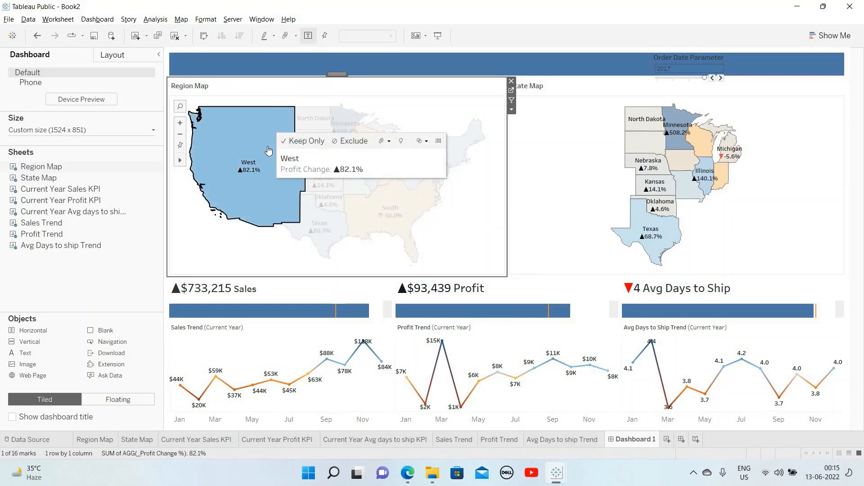
left_click(265, 145)
left_click(251, 134)
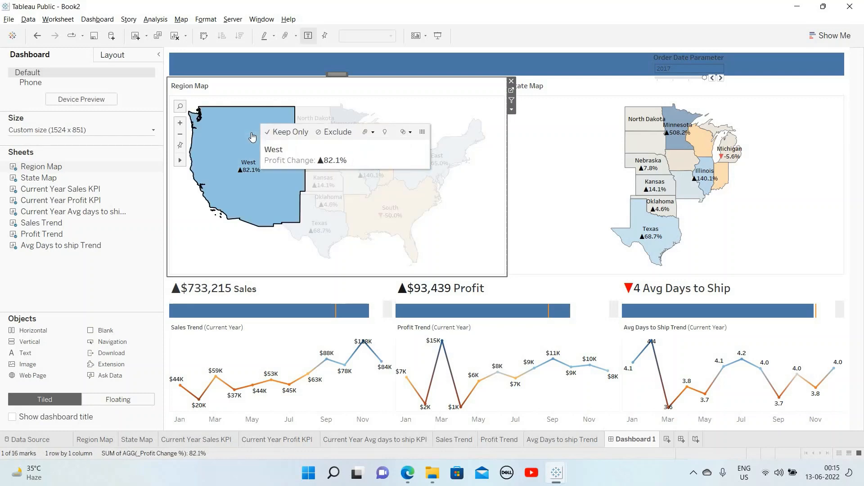
left_click(251, 135)
double_click(250, 132)
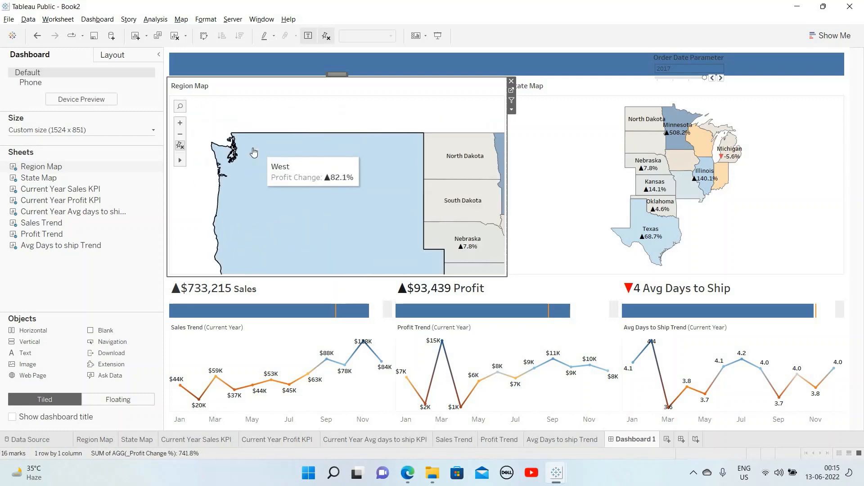
left_click(180, 145)
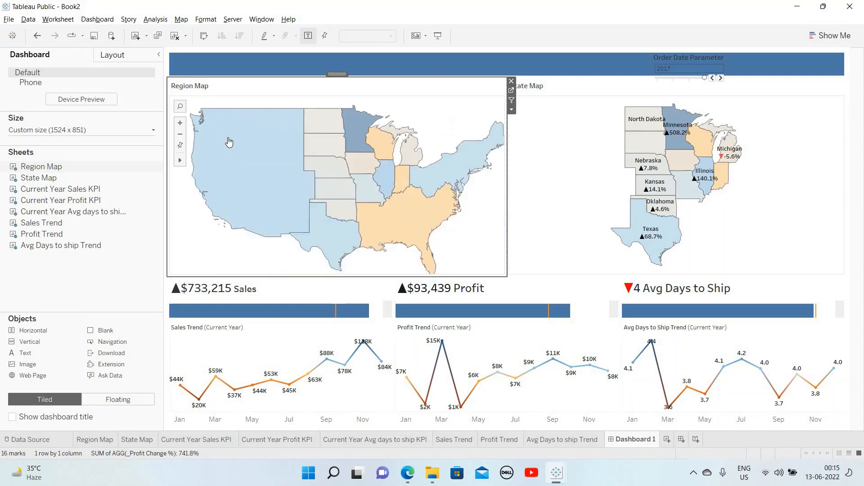
Add a dashboard set action named "Drill Region to States Set".
left_click(109, 21)
left_click(114, 126)
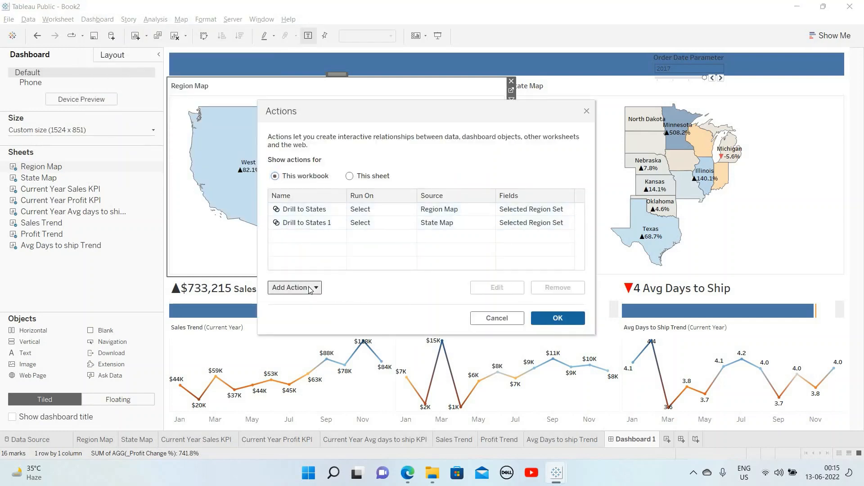
left_click(309, 288)
left_click(325, 273)
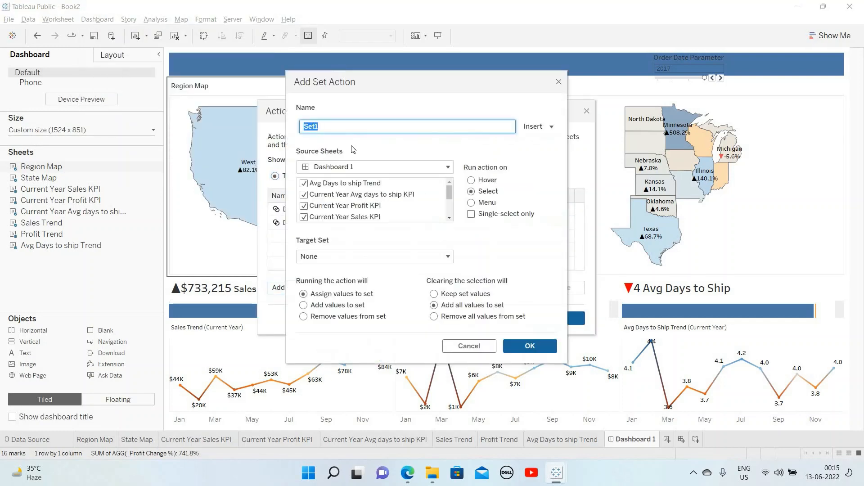
type("Drill Region to States")
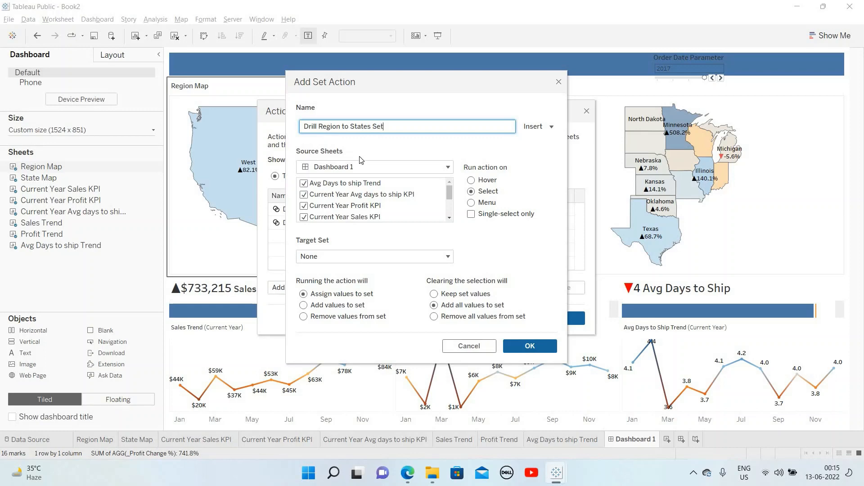
Limit the set action's source sheets on Dashboard 1 to the Region Map by clearing the KPI, trend and State Map sheets.
left_click(305, 184)
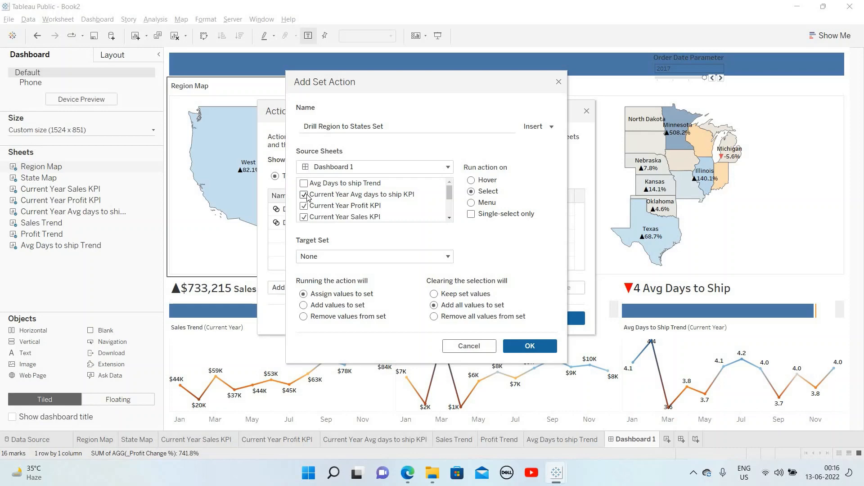
left_click(304, 194)
left_click(304, 217)
left_click_drag(449, 195, 449, 207)
left_click(306, 207)
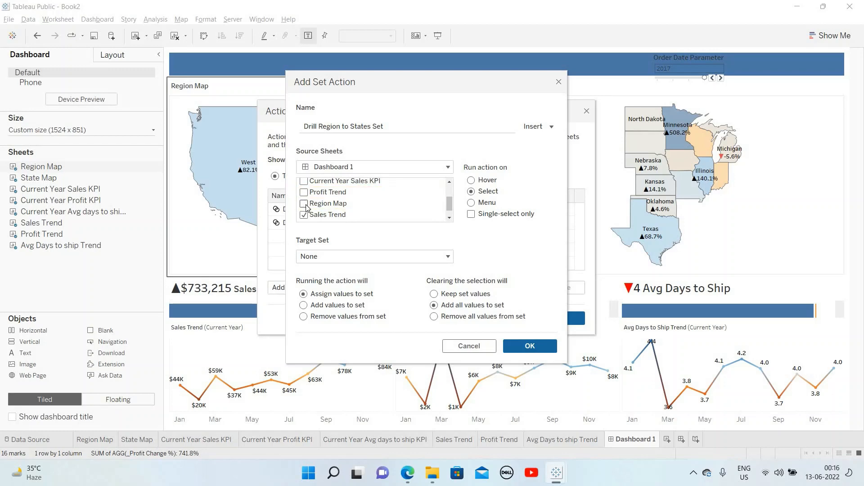
left_click(305, 205)
left_click_drag(451, 210, 449, 190)
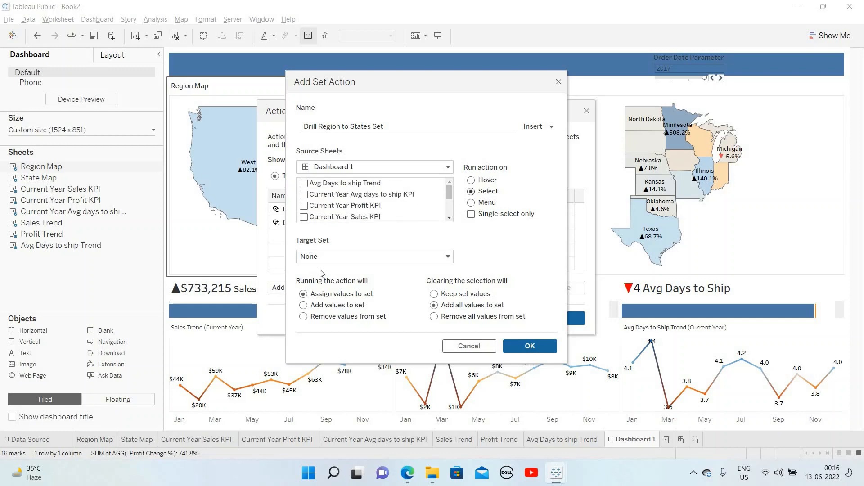
Set the action's target set to Selected Region Set from the Orders+ data source and save the dashboard actions.
left_click(335, 258)
mouse_move(405, 283)
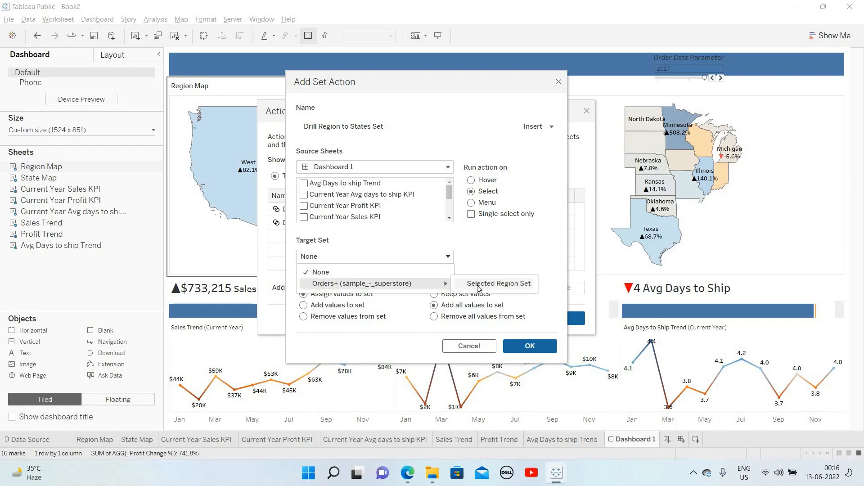
left_click(479, 284)
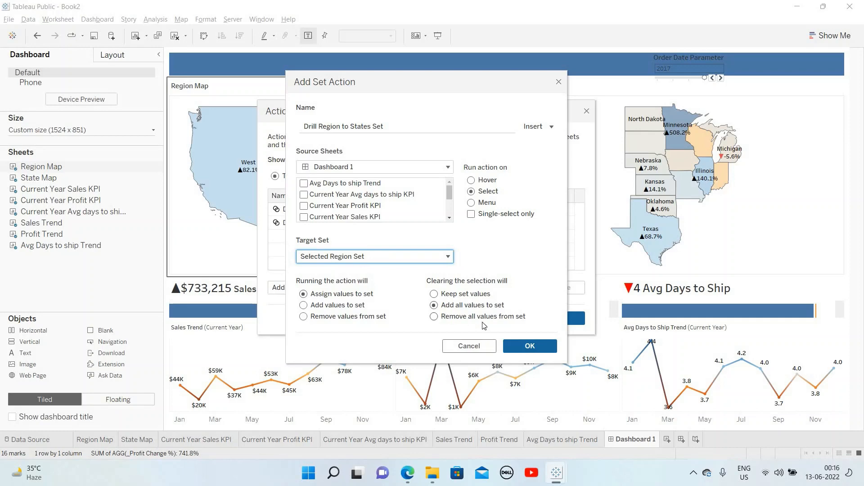
left_click(523, 346)
left_click(556, 319)
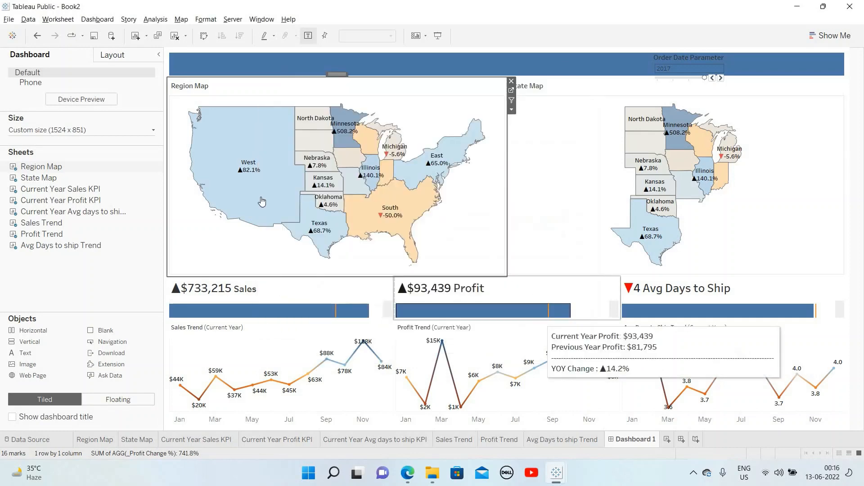
Select West and other regions in turn on the Region Map to check the drill-down to states in both maps.
left_click(254, 227)
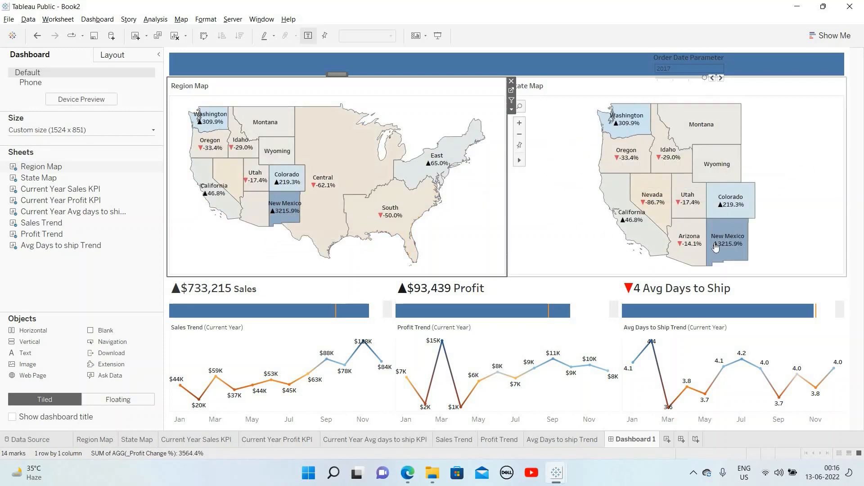
left_click(464, 153)
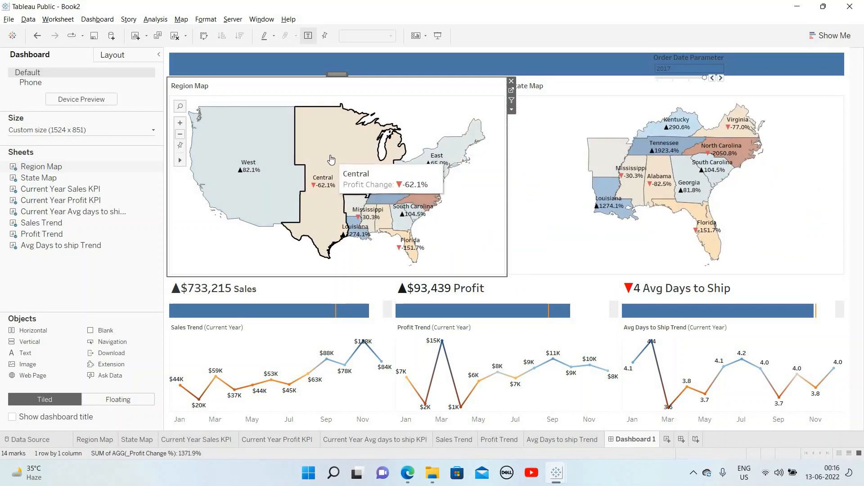
left_click(441, 184)
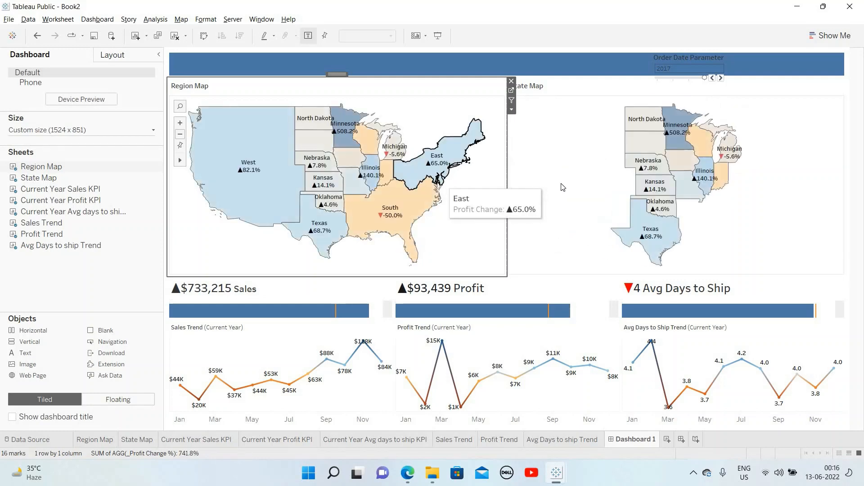
Use the State Map as a filter for the dashboard.
left_click(562, 89)
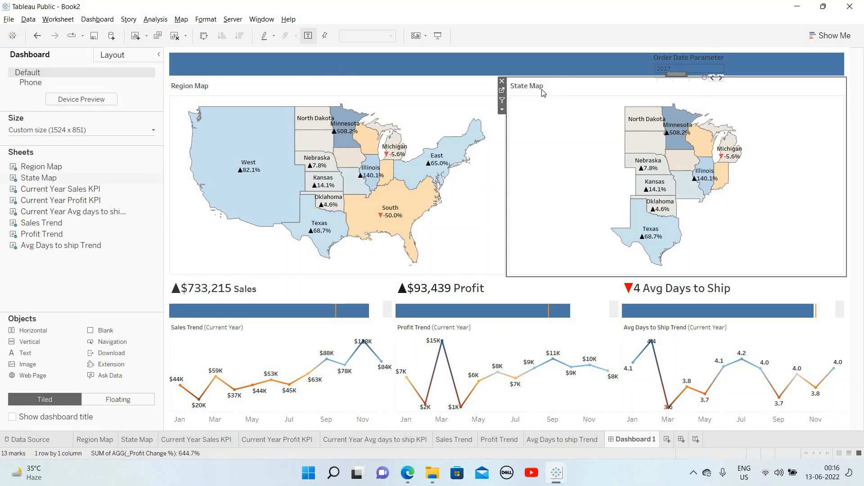
left_click(503, 101)
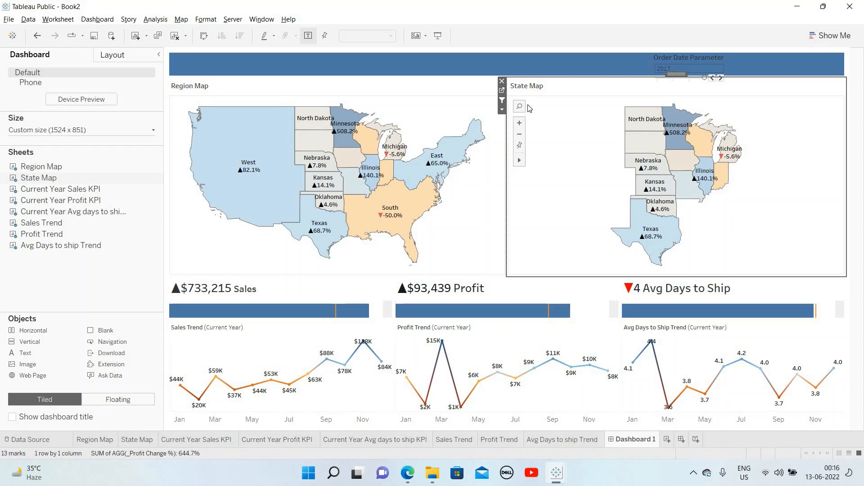
Rename the State Map's generated filter action to "Filter by States Map".
key("alt+b")
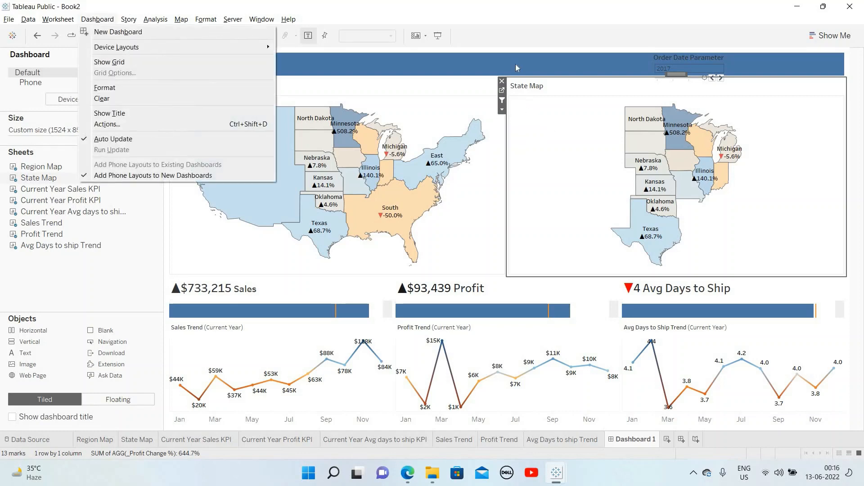
mouse_move(109, 19)
left_click(108, 124)
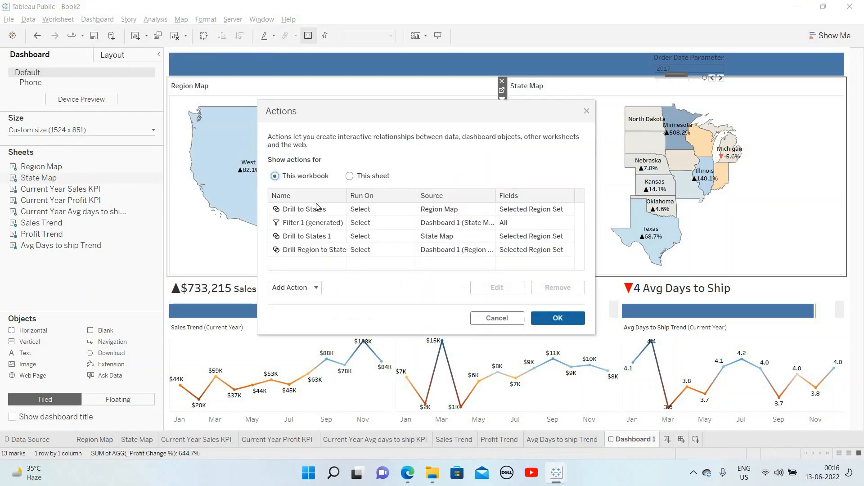
left_click(328, 224)
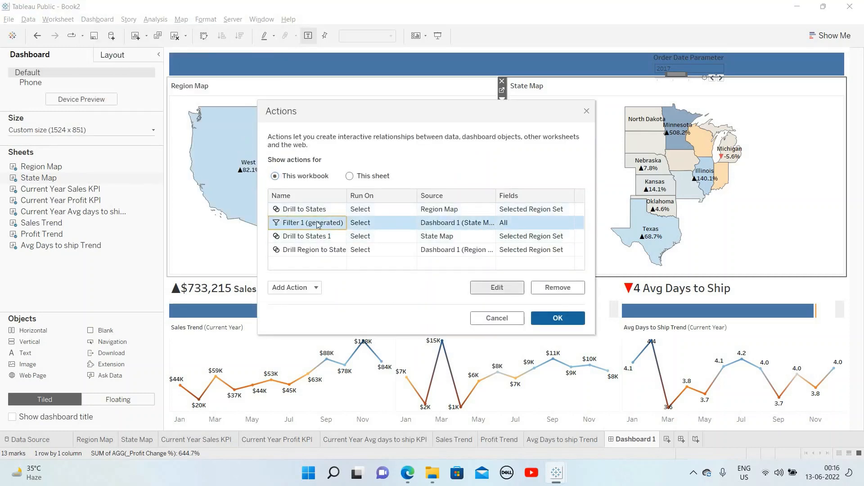
left_click_drag(548, 110, 526, 144)
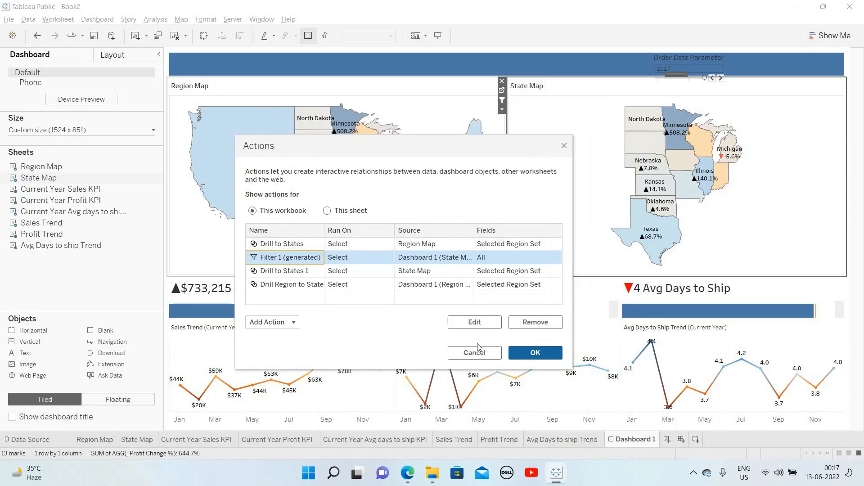
left_click(475, 322)
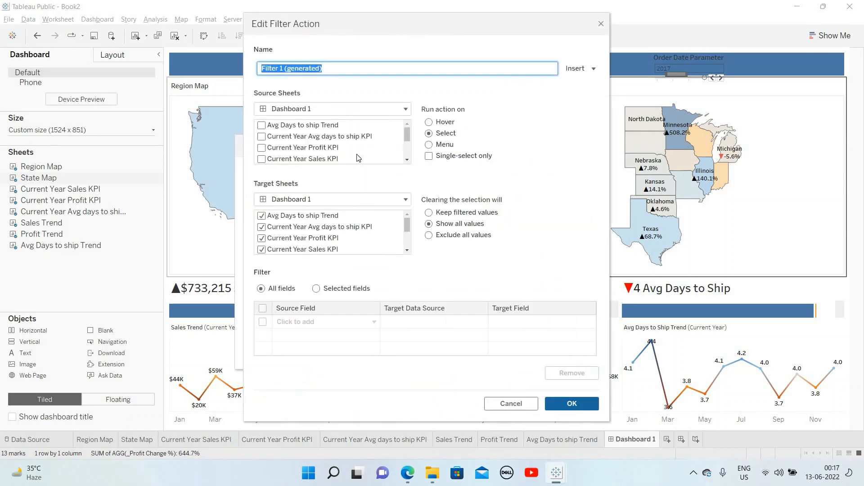
left_click_drag(407, 137, 408, 139)
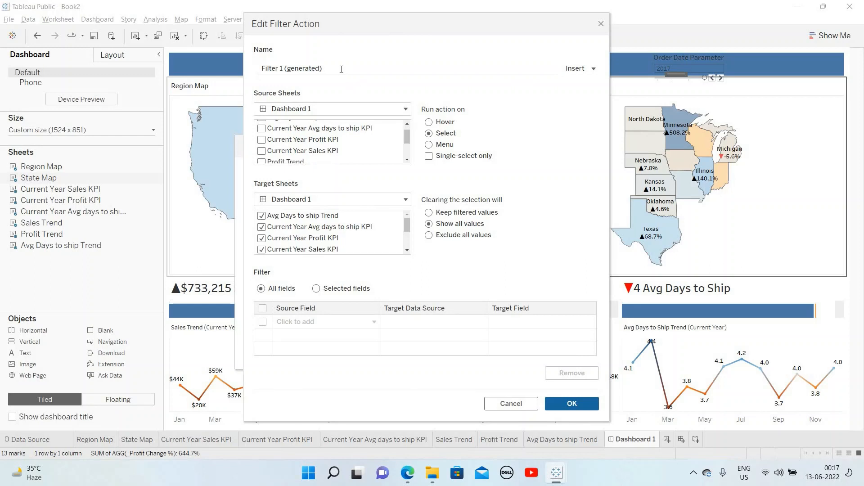
left_click(341, 69)
key("ctrl+a")
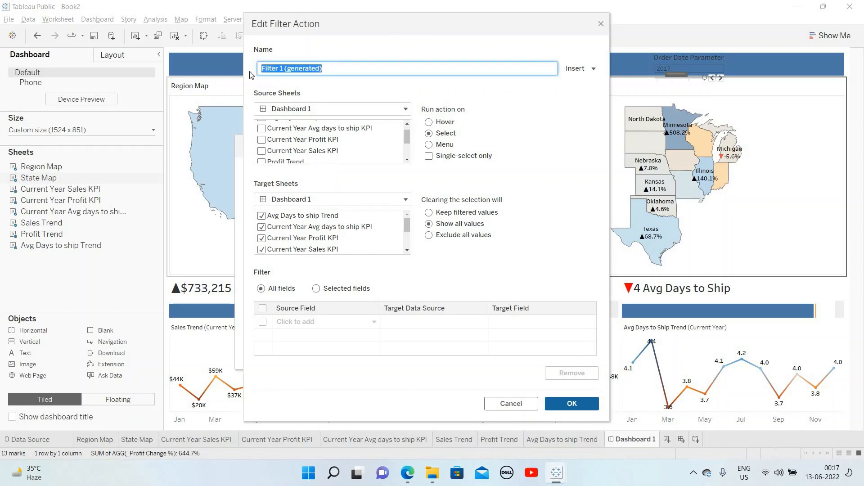
type("Fi")
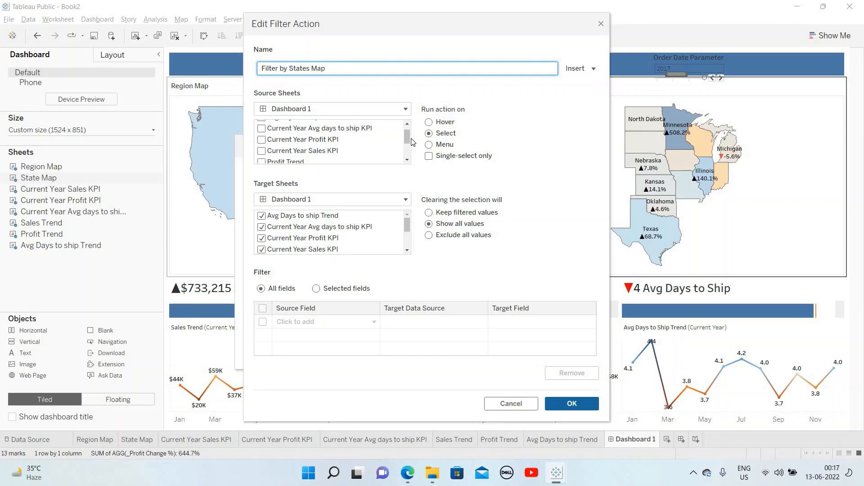
Leave the Region Map out of the filter action's target sheets, with State Map as the only source, and save the action.
left_click_drag(408, 149, 347, 222)
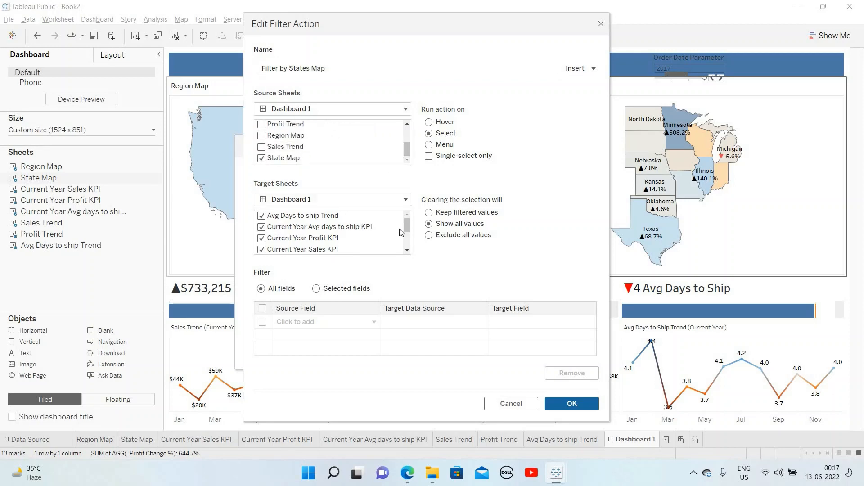
left_click_drag(408, 230, 408, 246)
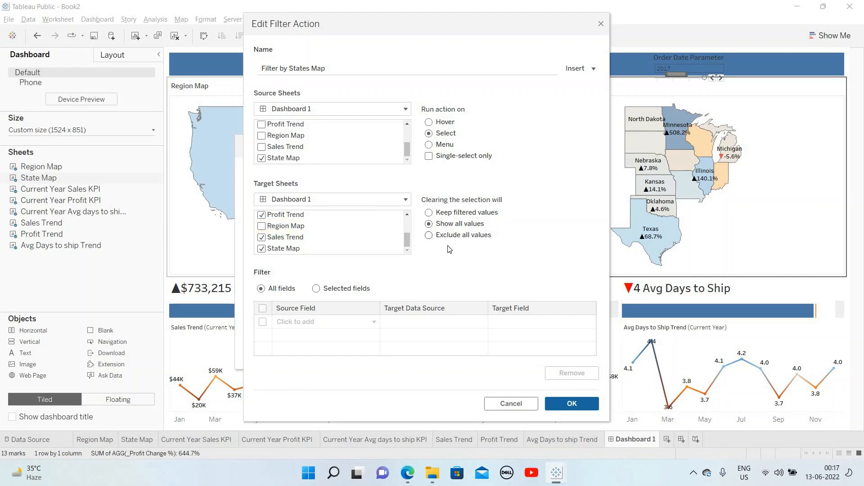
left_click(559, 402)
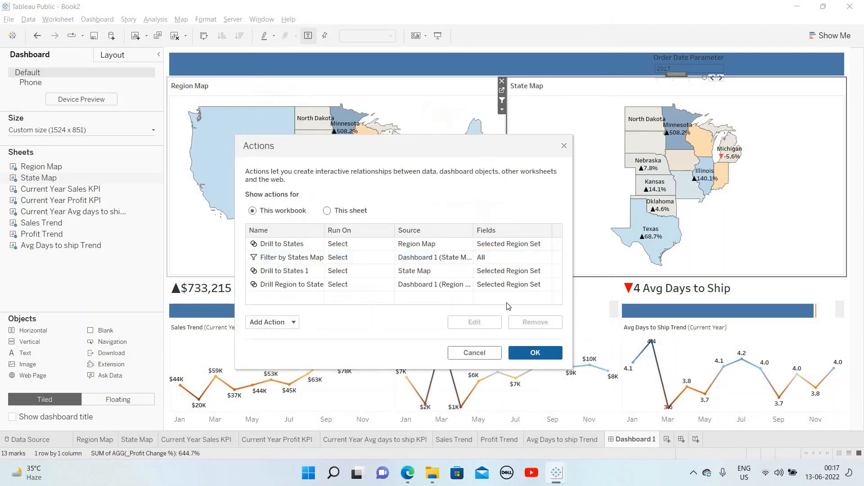
left_click(565, 145)
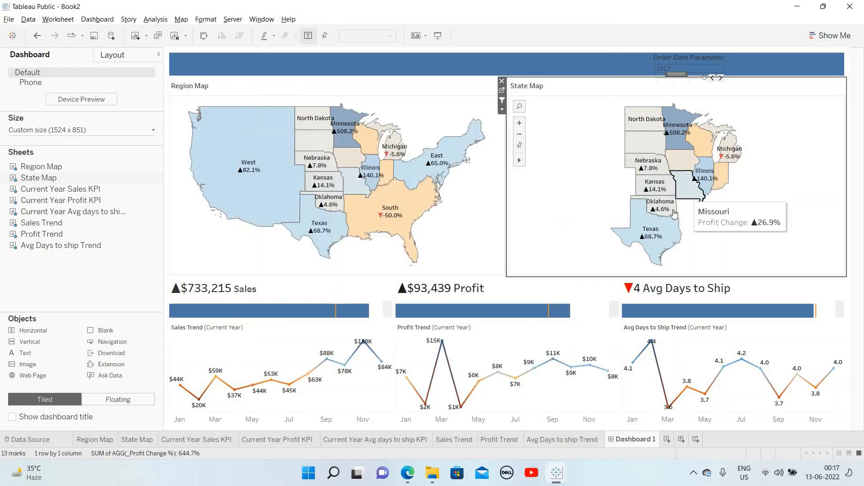
Select Michigan on the State Map to check how the KPIs and trends filter, and clear the selection.
left_click(731, 155)
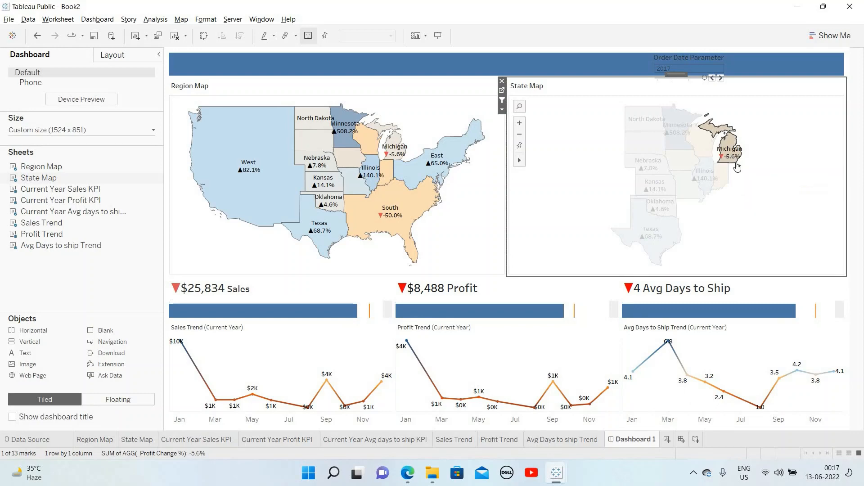
left_click(734, 187)
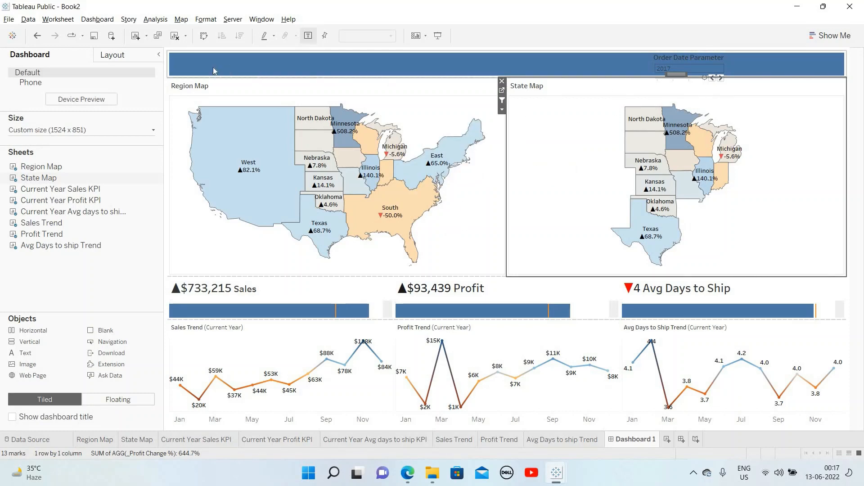
left_click(451, 88)
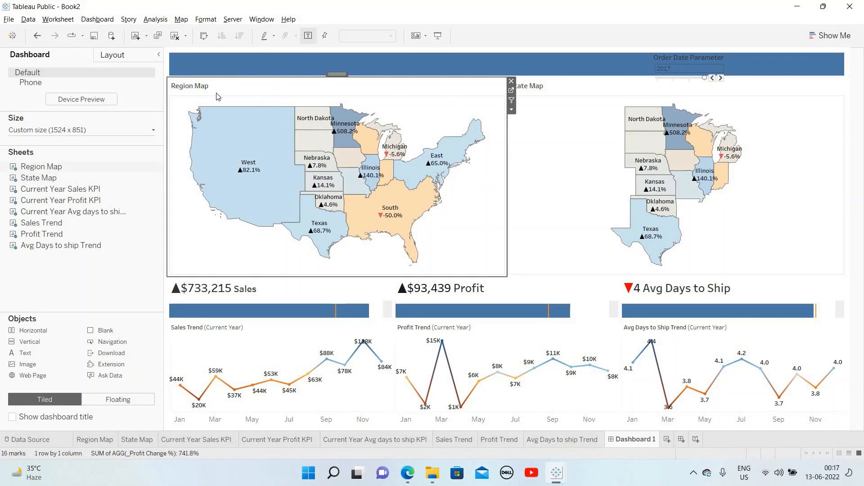
Add Category as a filter on the Region Map sheet, using all values.
left_click(100, 441)
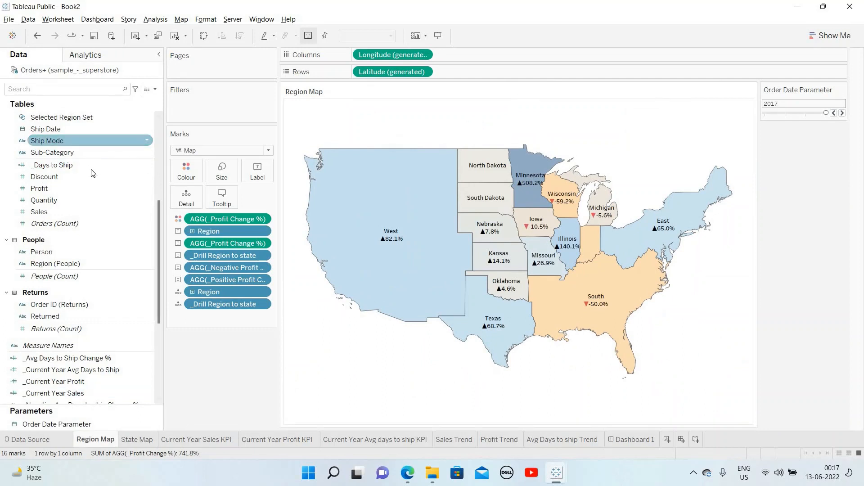
scroll(92, 173, "up", 1)
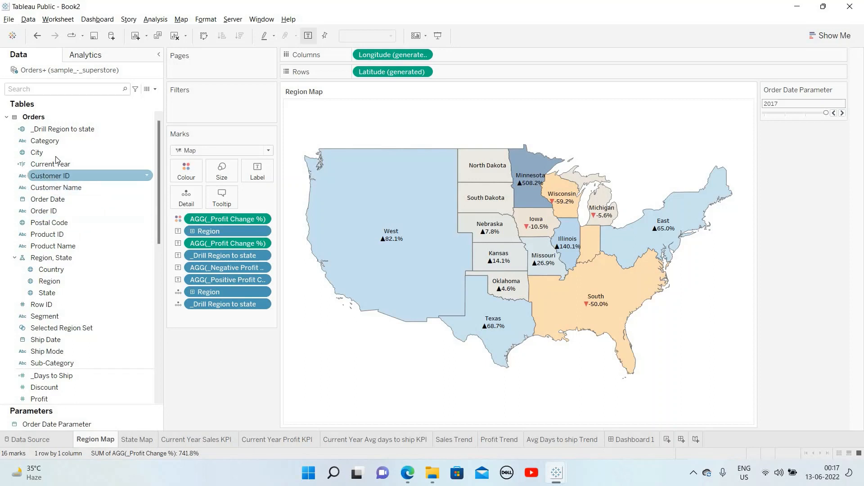
left_click(59, 143)
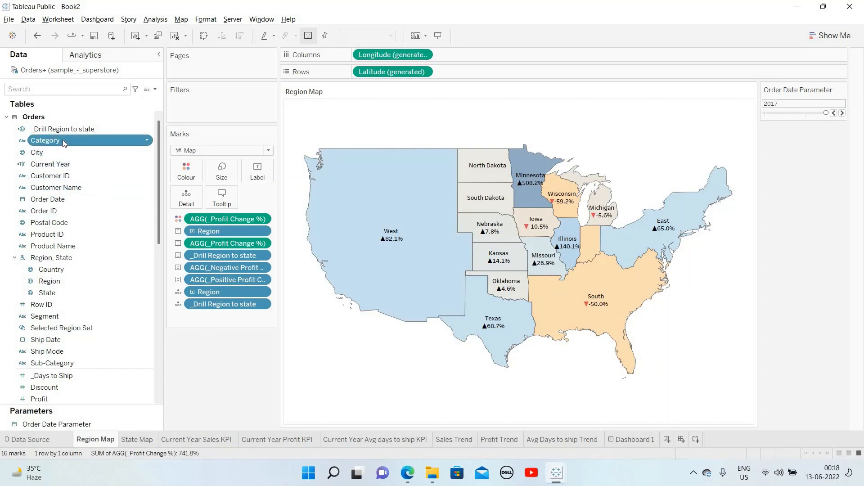
left_click_drag(63, 140, 235, 123)
left_click(442, 124)
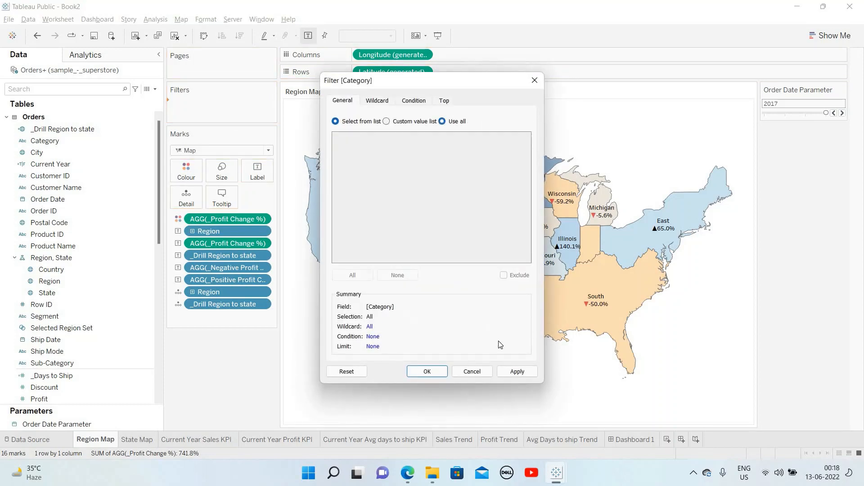
left_click(427, 372)
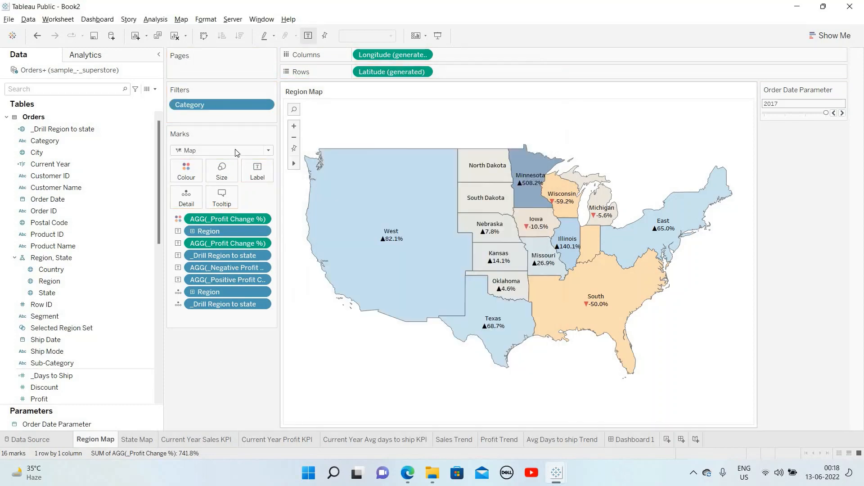
Check the filters on the New Dashboard Building reference dashboard, and add Region as a Region Map filter in Book2 using all values.
mouse_move(567, 481)
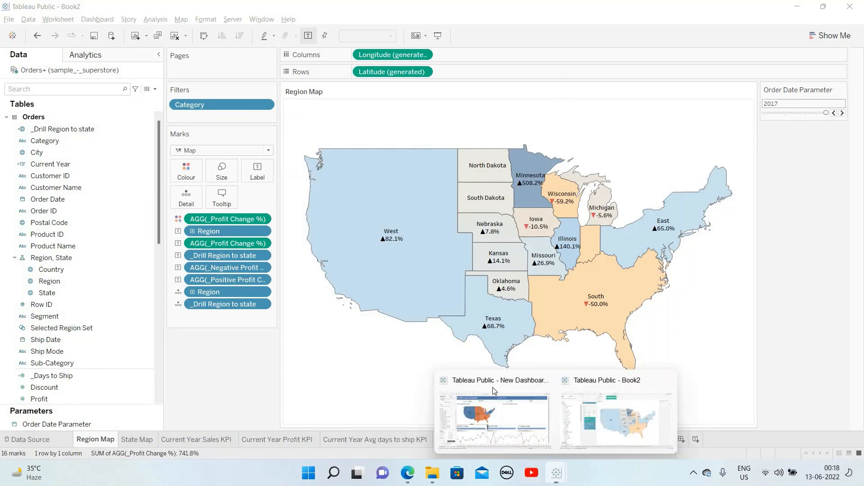
left_click(492, 390)
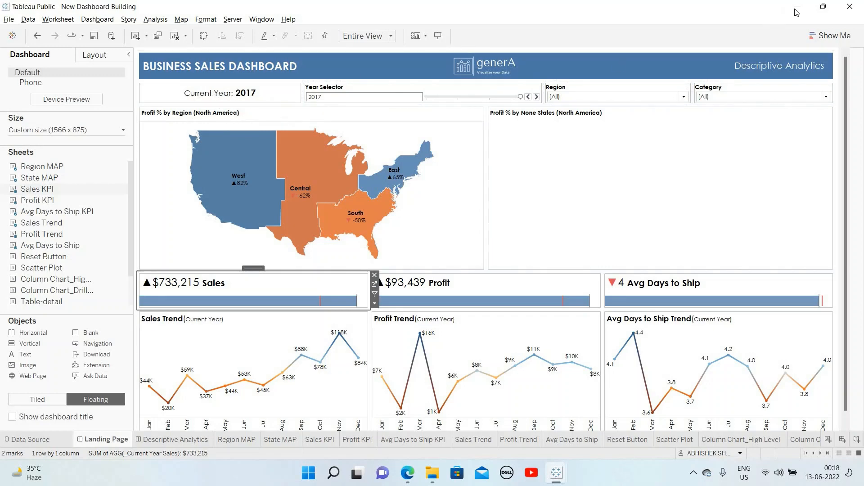
left_click(556, 472)
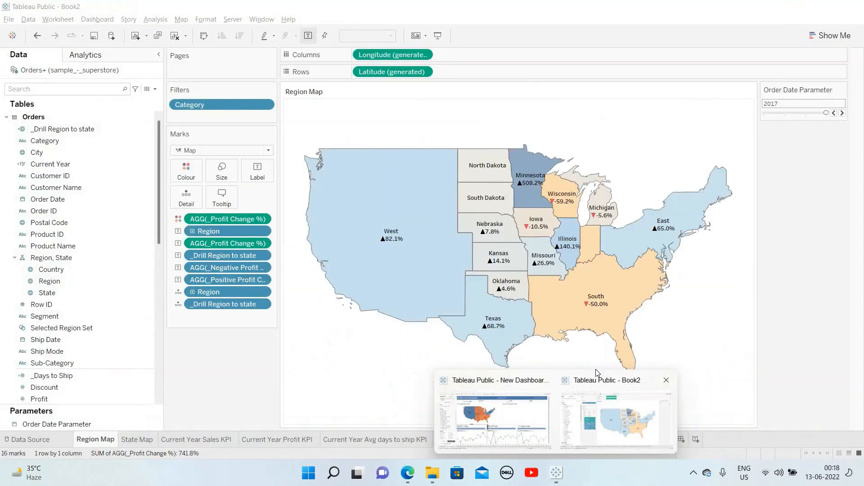
left_click(597, 371)
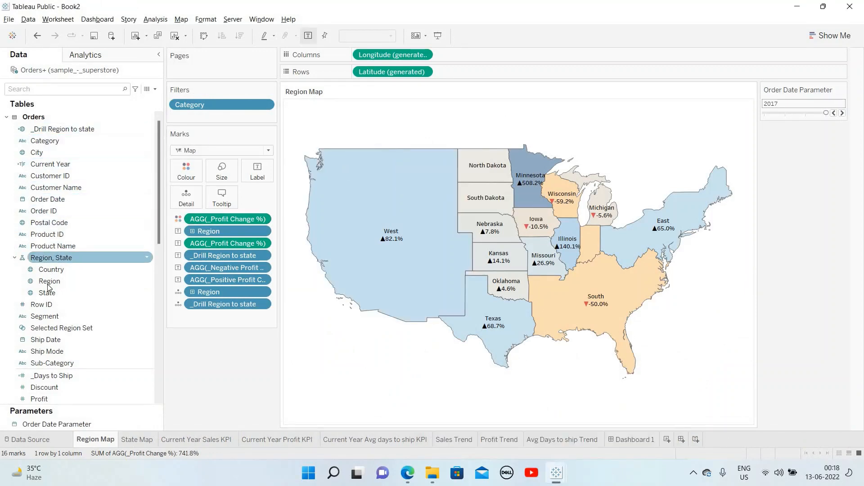
left_click(62, 282)
left_click_drag(208, 141, 243, 121)
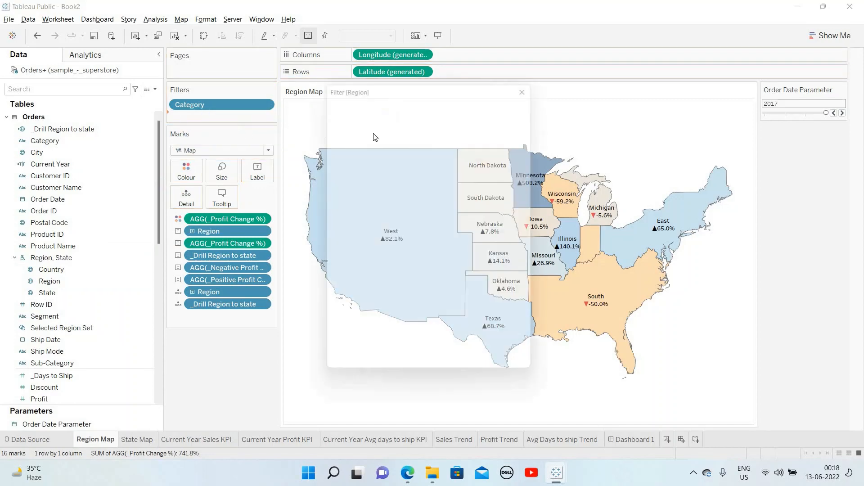
left_click(444, 123)
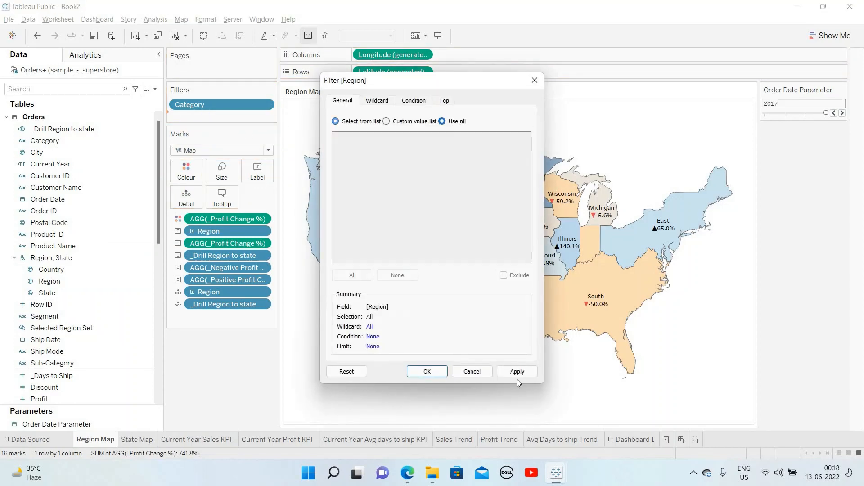
left_click(426, 371)
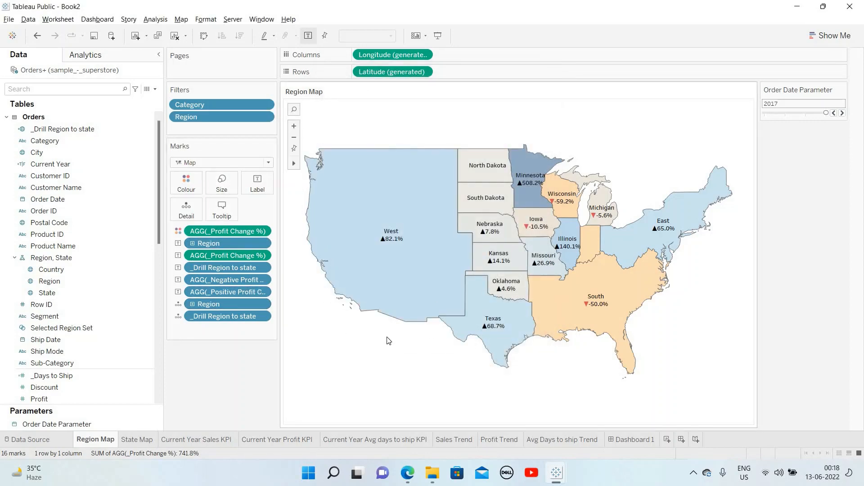
Add a new blank worksheet to the workbook.
mouse_move(373, 296)
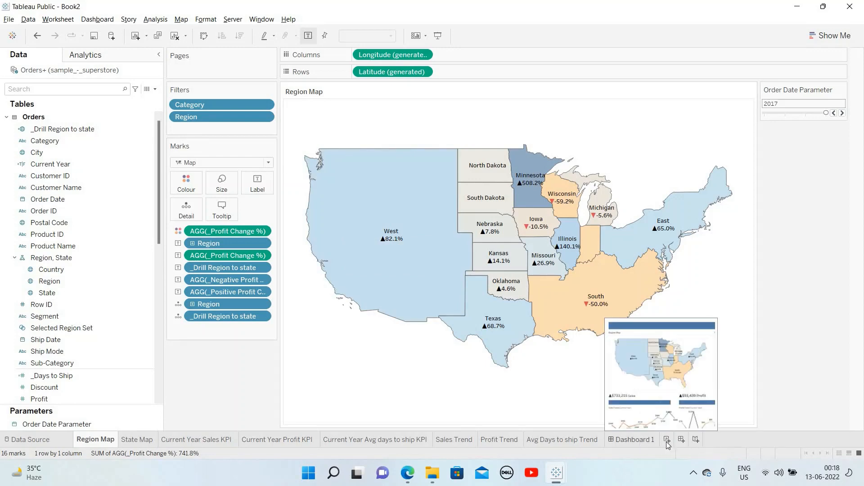
left_click(136, 36)
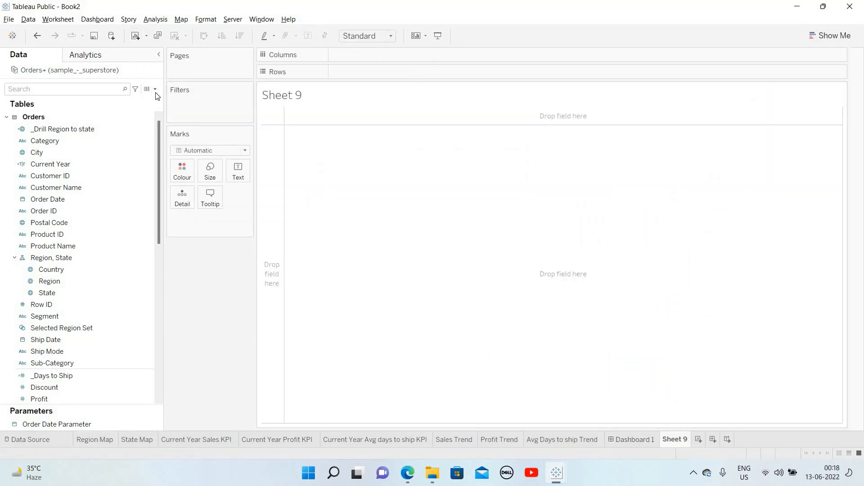
left_click(155, 89)
left_click(143, 97)
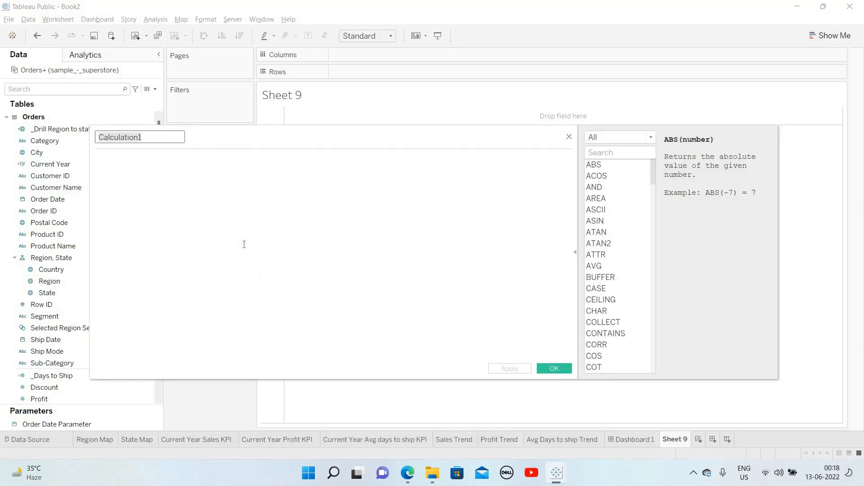
type("C")
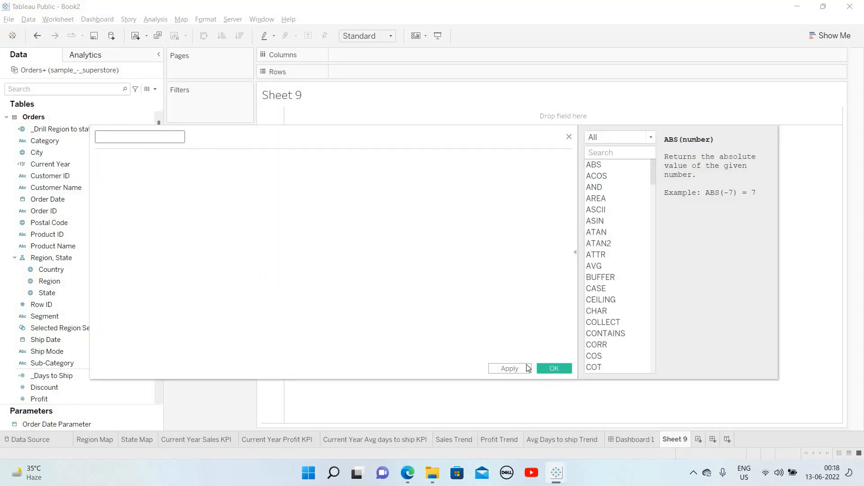
left_click(569, 136)
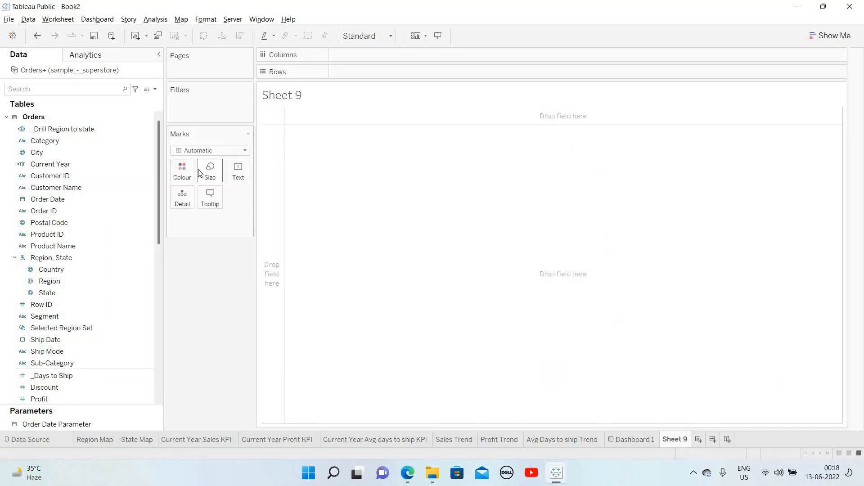
Show the year of Order Date as text on the new sheet, and filter the sheet to Current Year True.
left_click(57, 201)
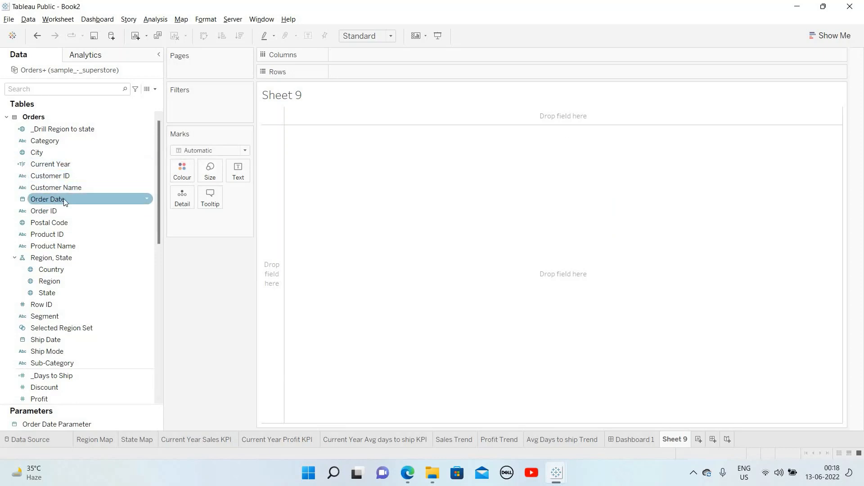
left_click_drag(229, 170, 245, 178)
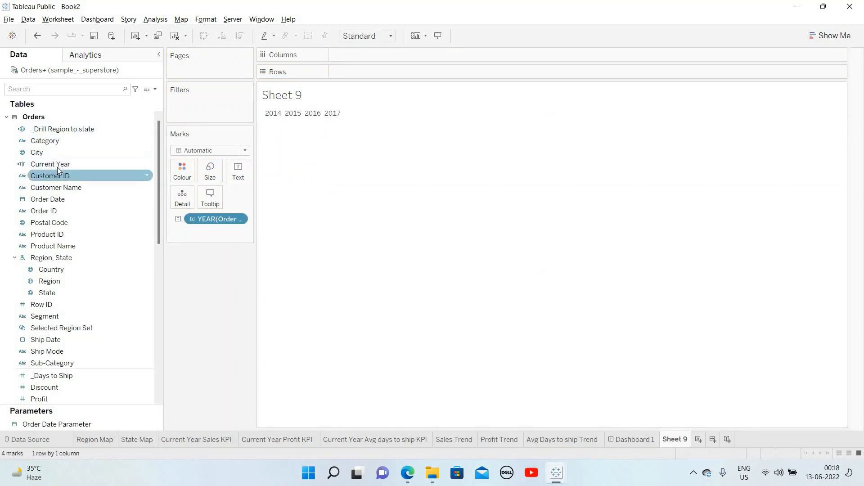
left_click_drag(57, 166, 203, 116)
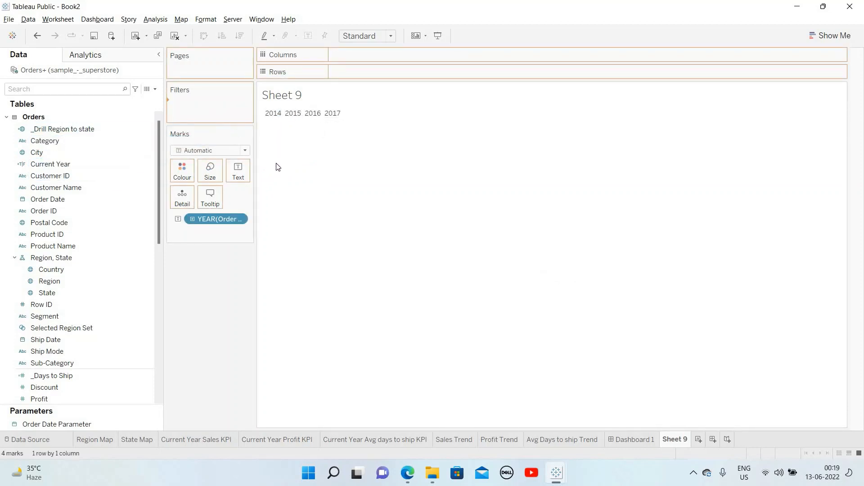
left_click(522, 373)
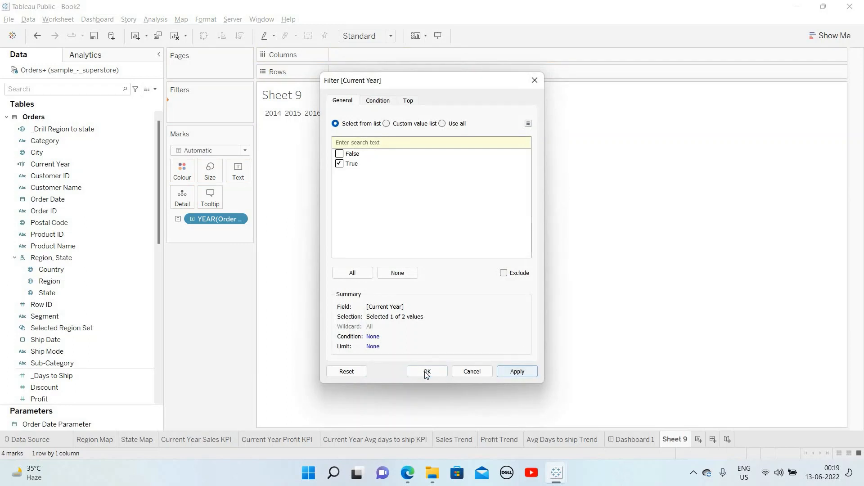
left_click(427, 372)
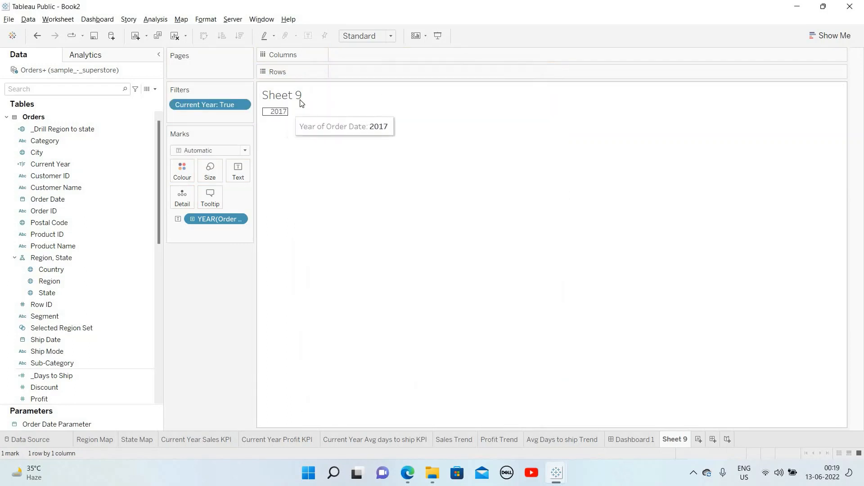
Fit the sheet to Entire View and centre the pane text horizontally, with the header alignment left on Automatic.
left_click(383, 39)
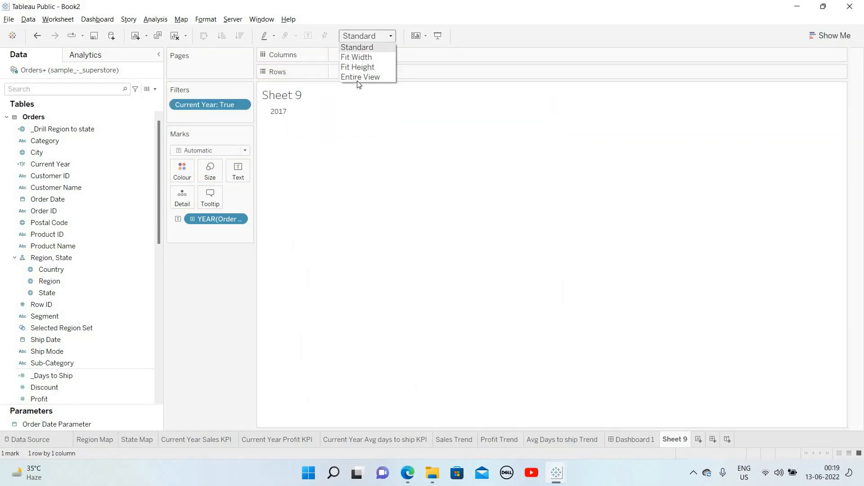
left_click(360, 75)
right_click(376, 194)
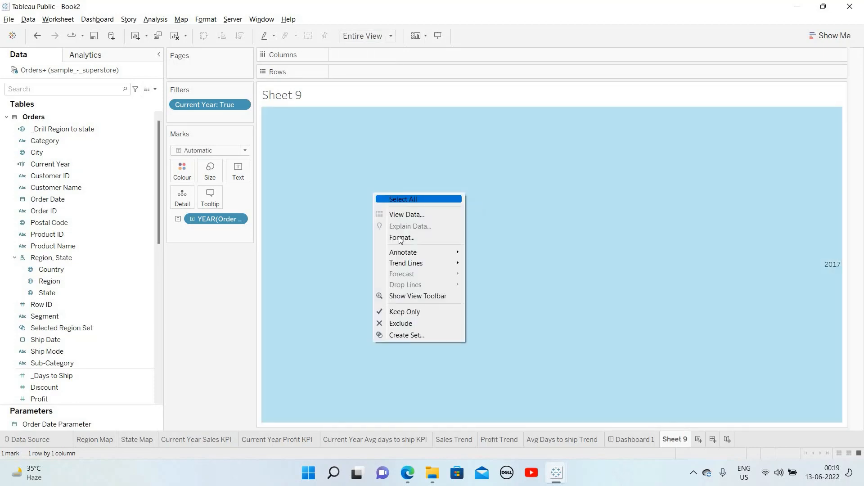
left_click(401, 239)
left_click(29, 74)
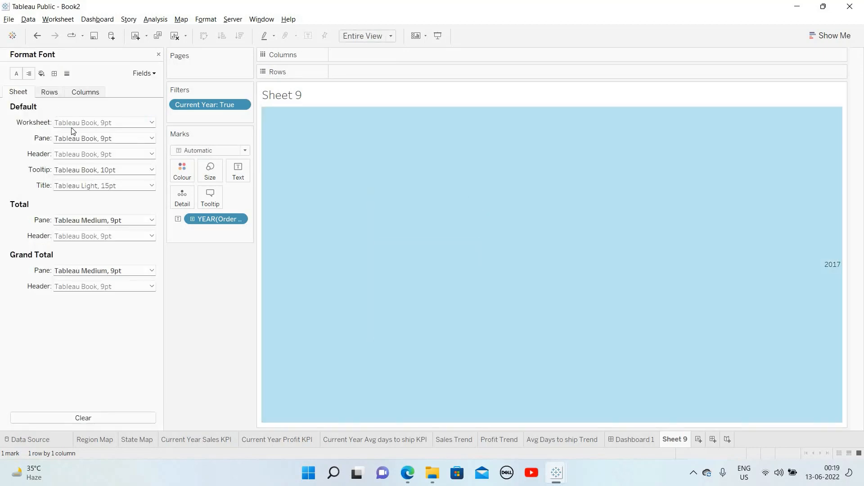
left_click(74, 139)
left_click(82, 178)
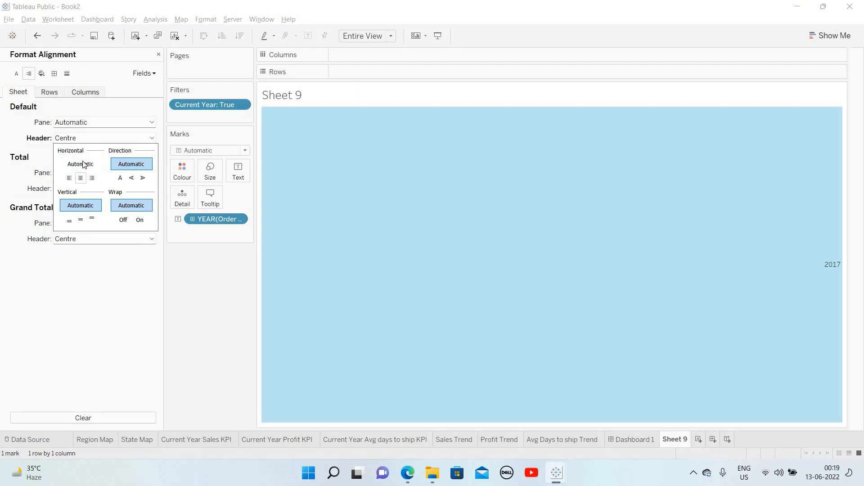
left_click(77, 123)
left_click(82, 162)
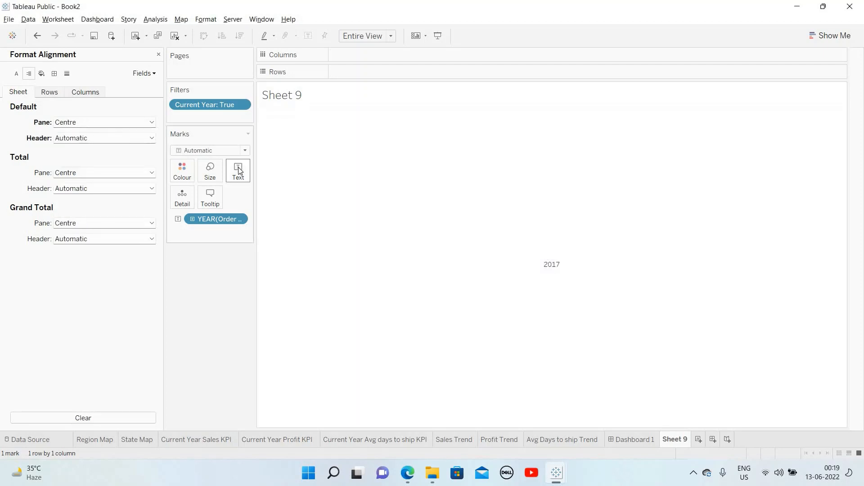
Insert the text "Current Year: " before the <YEAR(Order Date)> field in the sheet's text label.
left_click(238, 171)
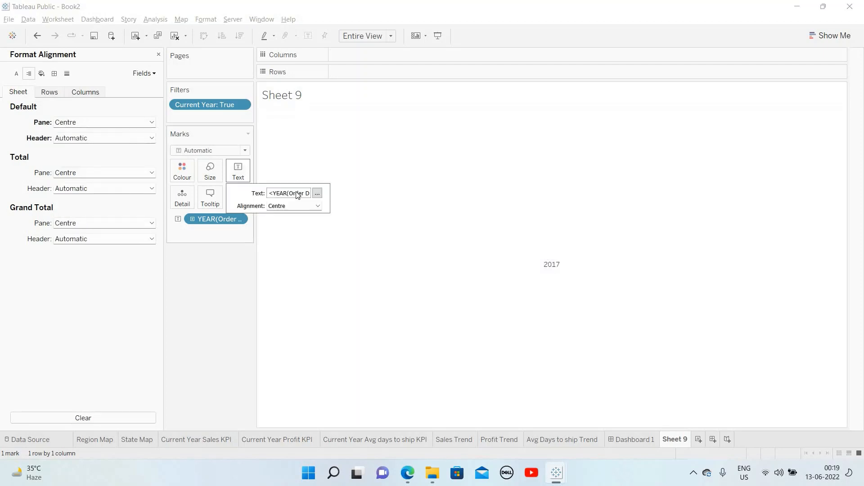
left_click(318, 193)
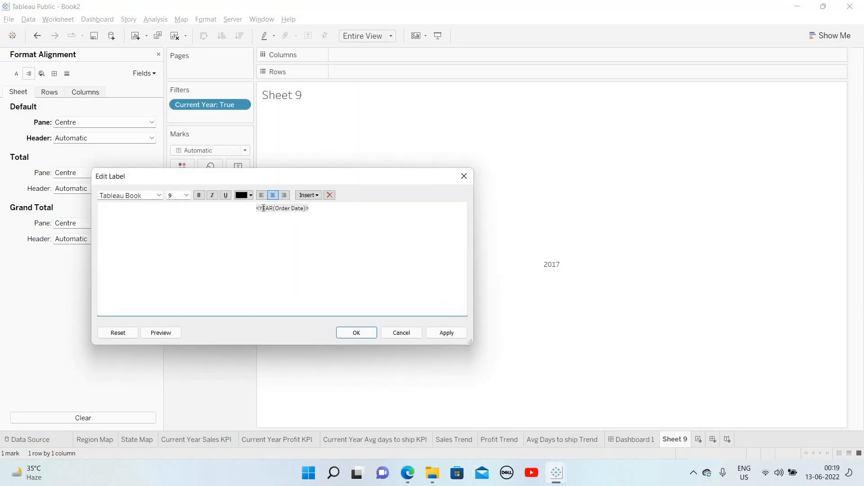
type("Current Year")
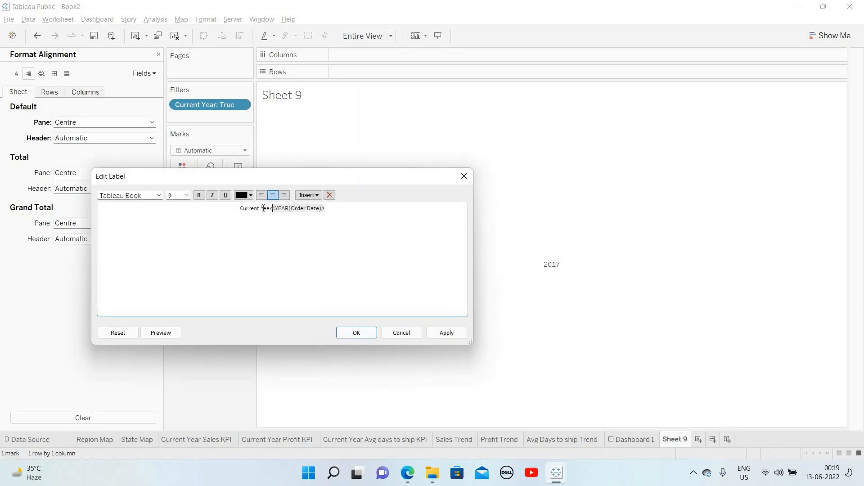
type(":")
left_click(356, 332)
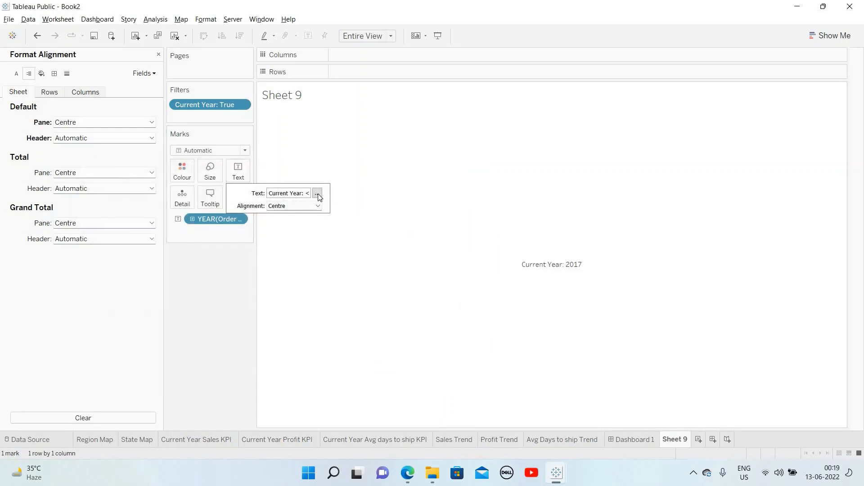
Set the whole "Current Year: <YEAR(Order Date)>" label to font size 14 and apply it.
left_click(317, 198)
key("ctrl+a")
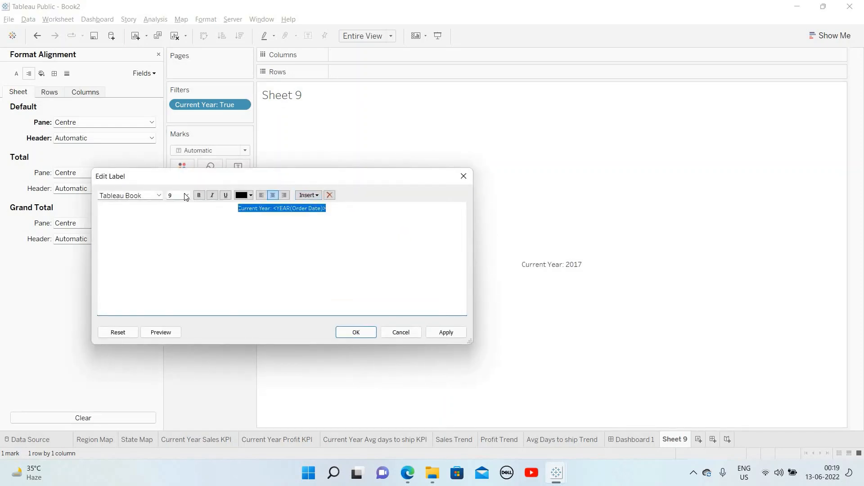
left_click(187, 195)
left_click(178, 242)
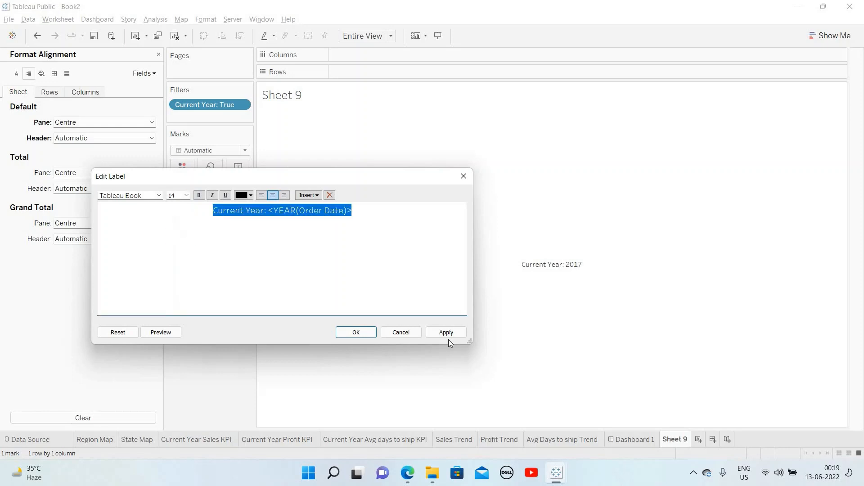
left_click(449, 339)
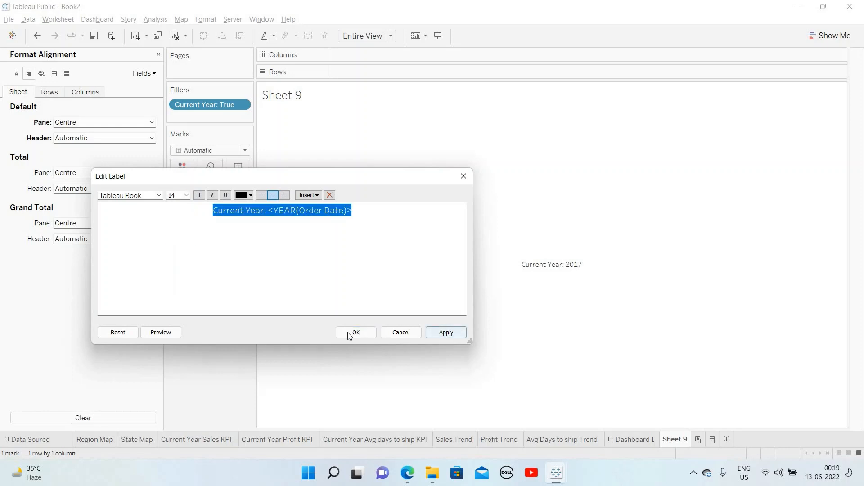
Make the <YEAR(Order Date)> field bold in the sheet's text label, apply it and close the alignment formatting.
left_click(353, 209)
double_click(267, 210)
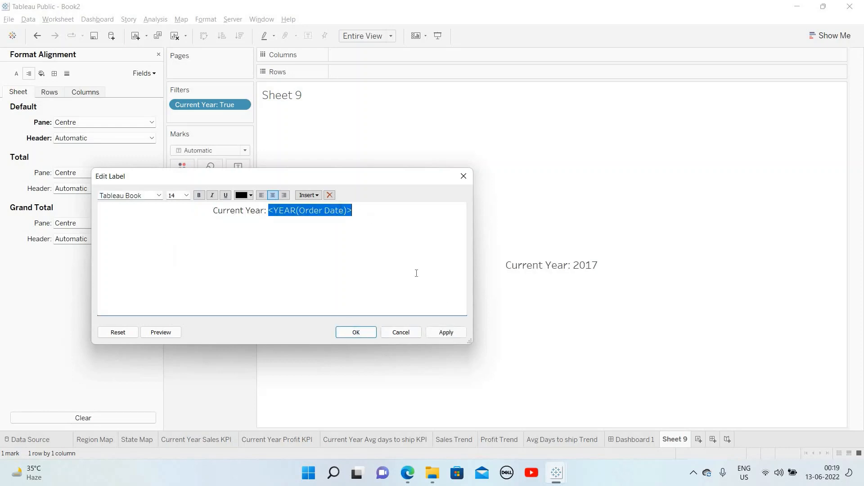
left_click(356, 332)
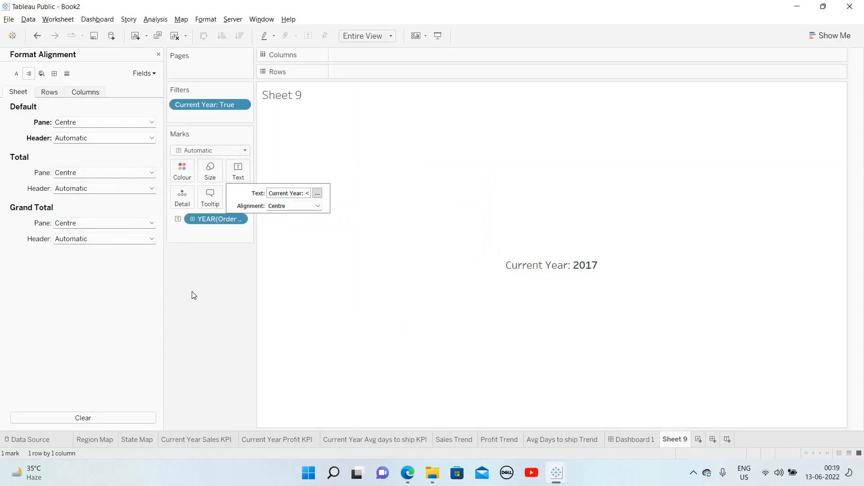
left_click(158, 54)
left_click(158, 54)
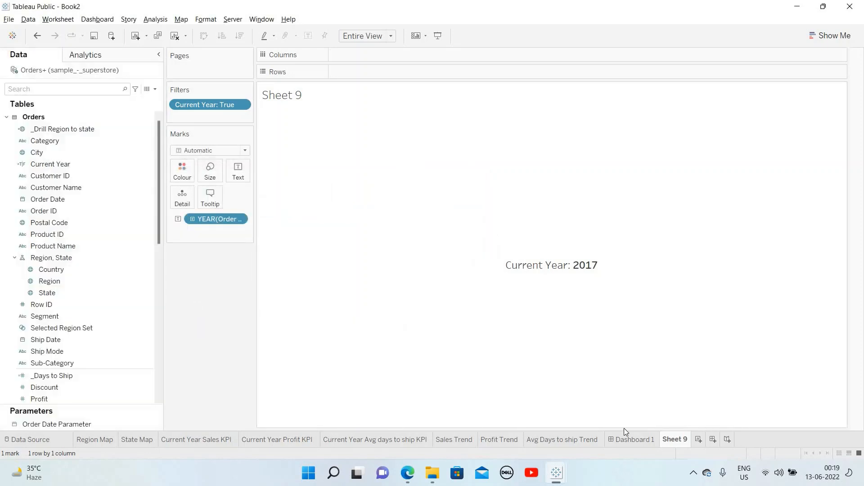
Rename Sheet 9 as "Current Year" and return to Dashboard 1.
double_click(671, 440)
type("Current Year")
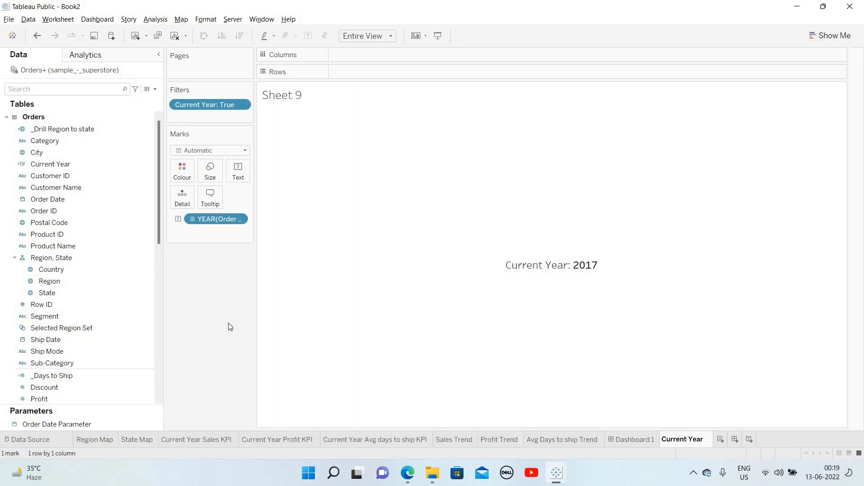
left_click(631, 439)
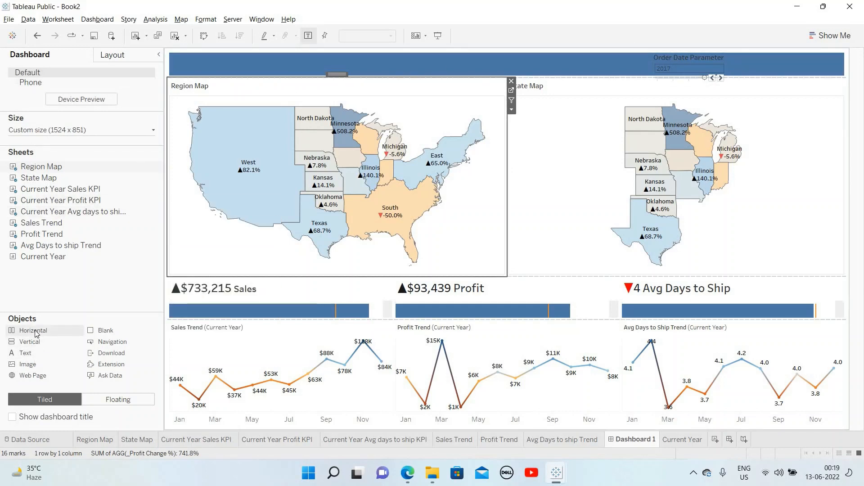
Put the Order Date Parameter control in a new horizontal container below the blue banner, with the Current Year sheet beside it.
left_click_drag(133, 283, 408, 84)
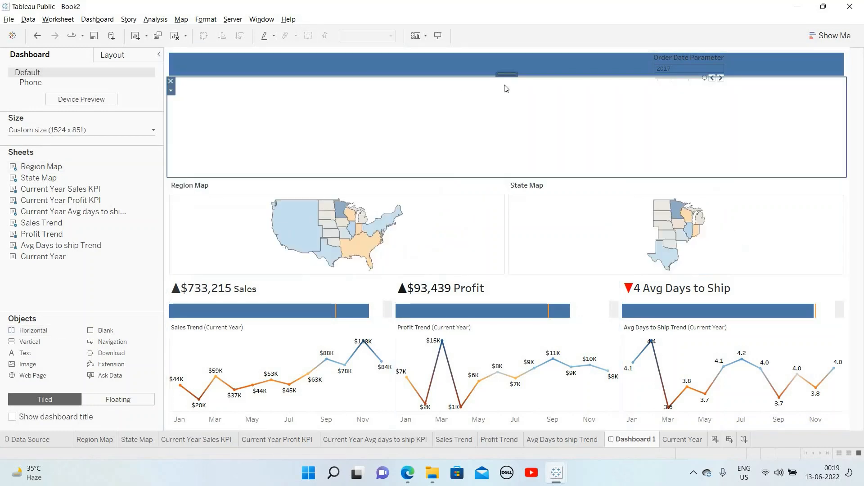
left_click(684, 56)
mouse_move(700, 107)
left_mouse_down()
mouse_move(697, 71)
mouse_move(692, 104)
left_mouse_up()
key("shift")
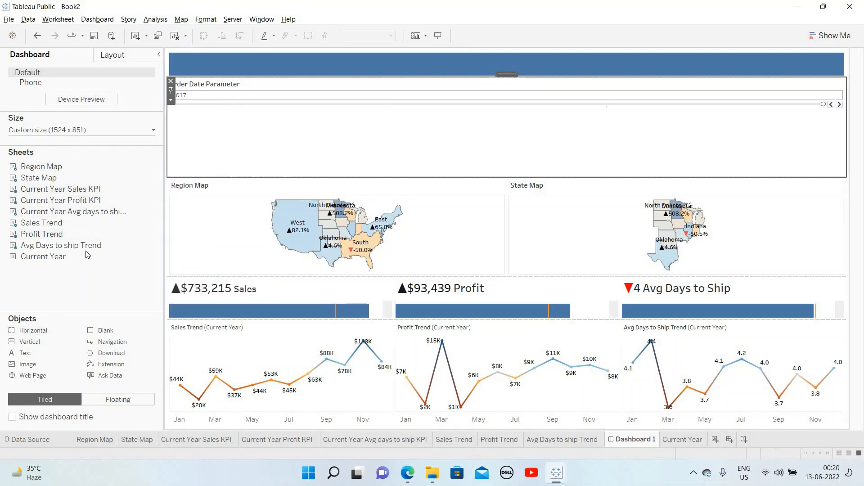
mouse_move(49, 260)
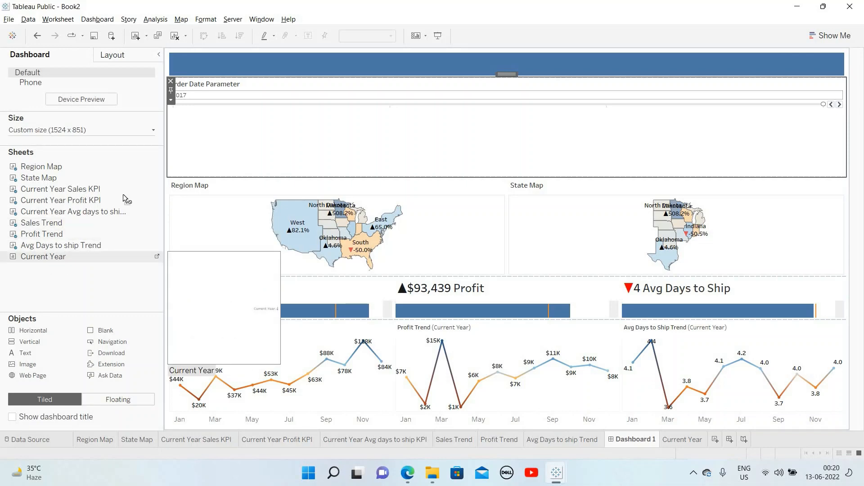
left_click_drag(123, 195, 279, 132)
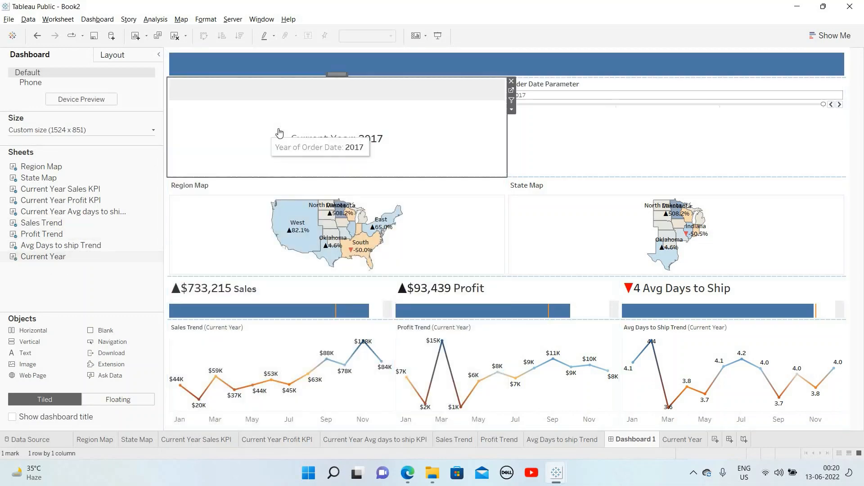
Show the Region Map's Category filter on the dashboard and set it to a single-value dropdown.
left_click(452, 192)
left_click(512, 209)
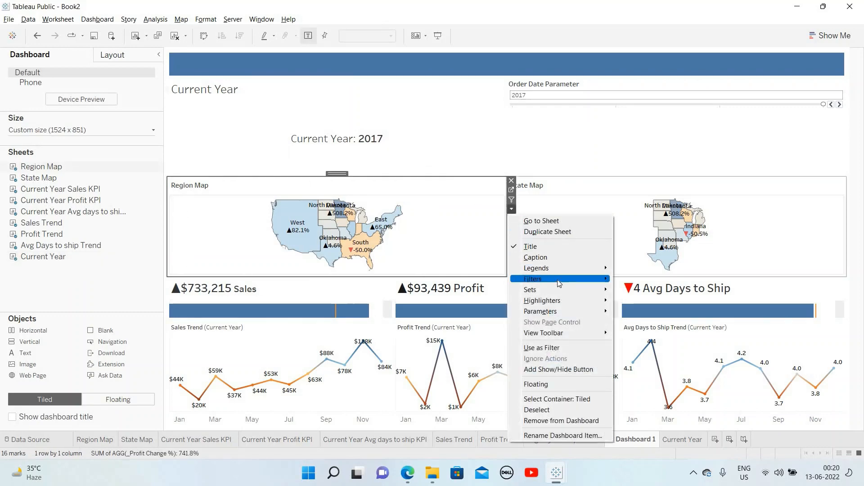
mouse_move(558, 279)
left_click(640, 242)
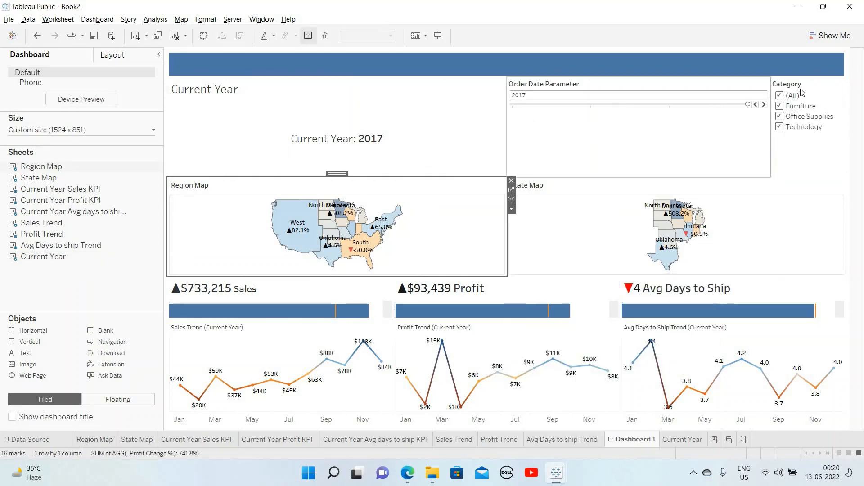
left_click(802, 93)
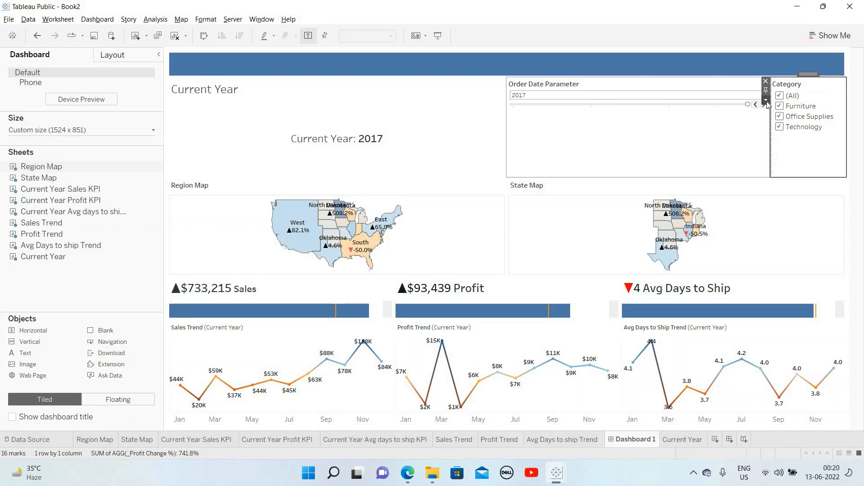
left_click(766, 101)
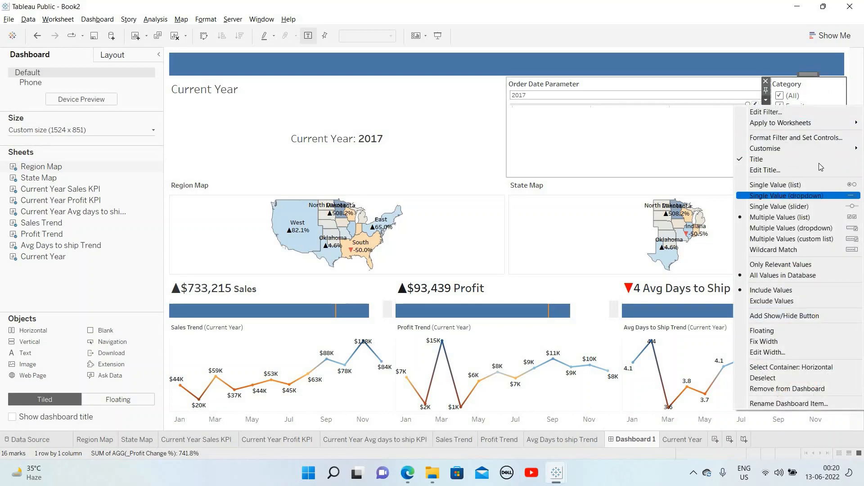
left_click(793, 196)
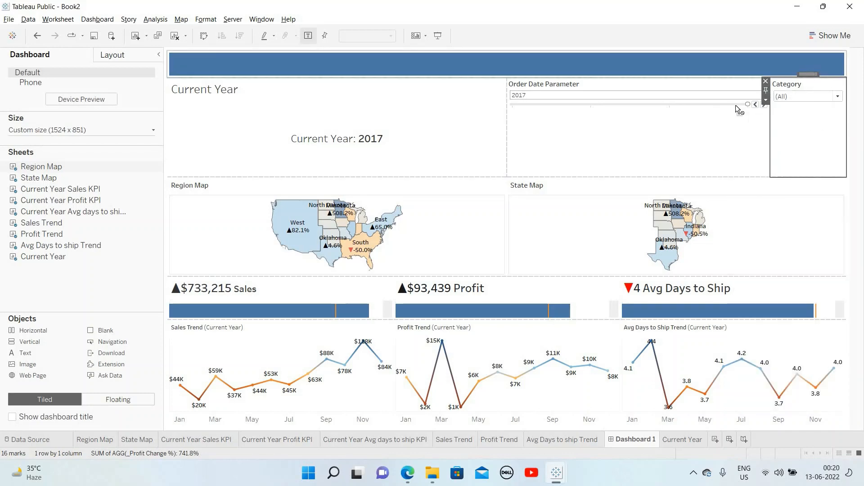
Arrange Current Year, the Category filter and Order Date Parameter in that order inside the horizontal container.
left_click_drag(736, 106, 517, 103)
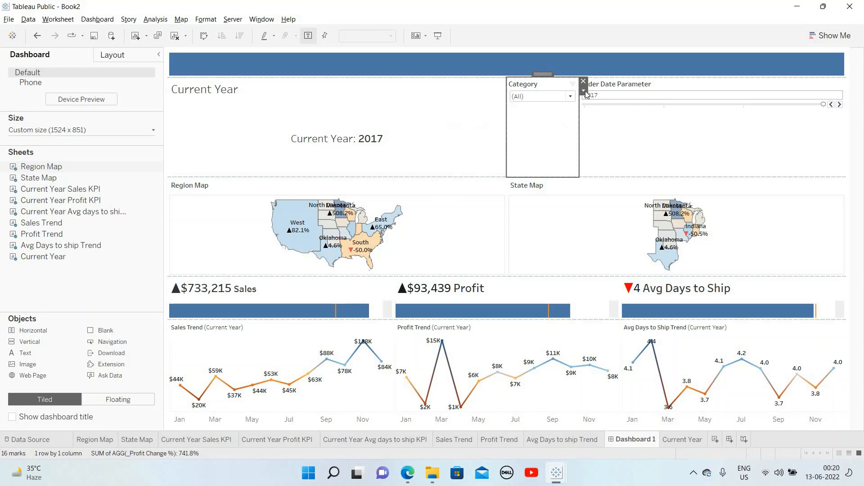
left_click(584, 91)
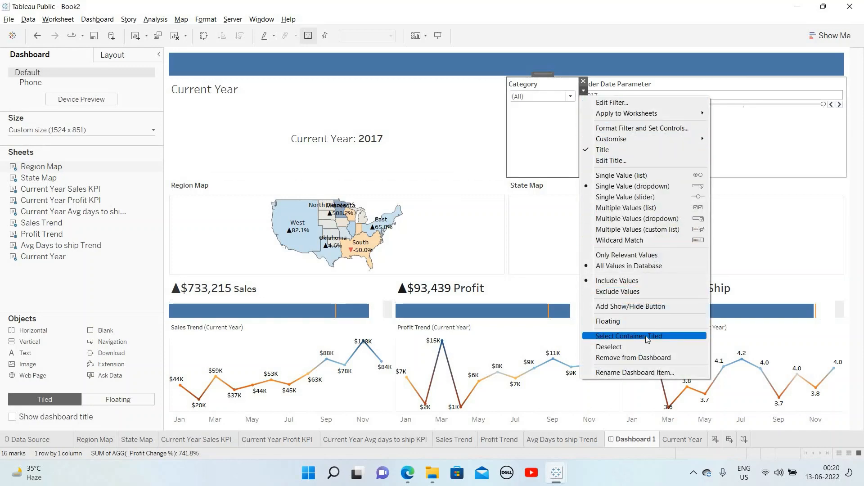
left_click(542, 75)
left_click_drag(517, 81, 660, 109)
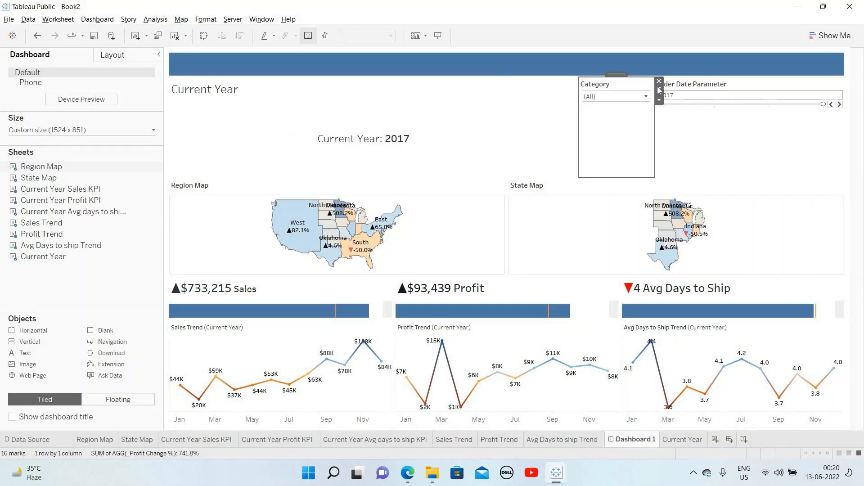
left_click(426, 92)
left_click_drag(410, 80, 616, 97)
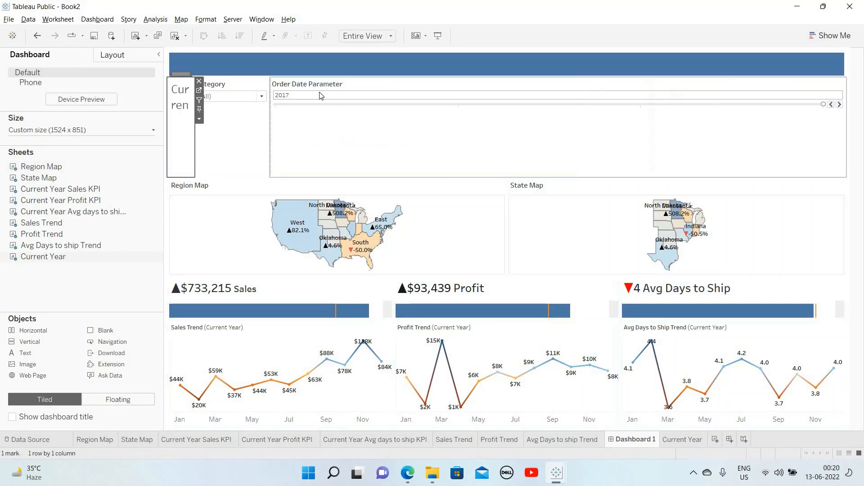
Distribute the horizontal container's contents evenly and hide the Current Year sheet's title.
left_click(200, 119)
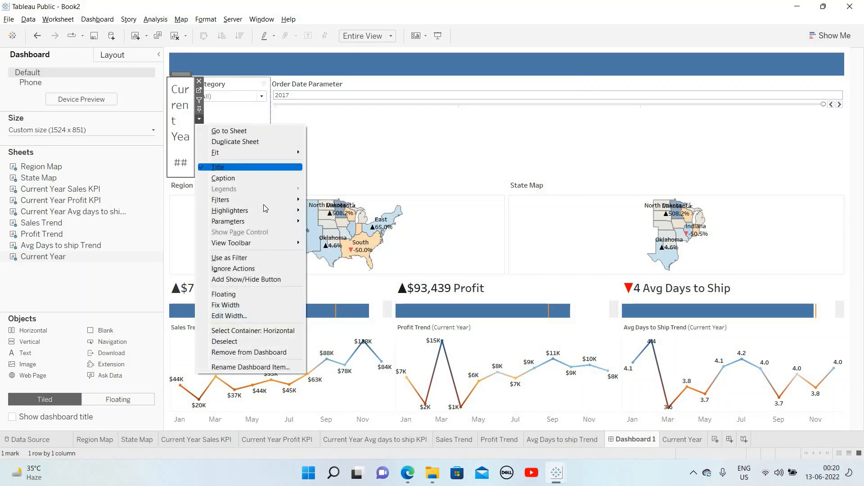
left_click(257, 330)
left_click(170, 90)
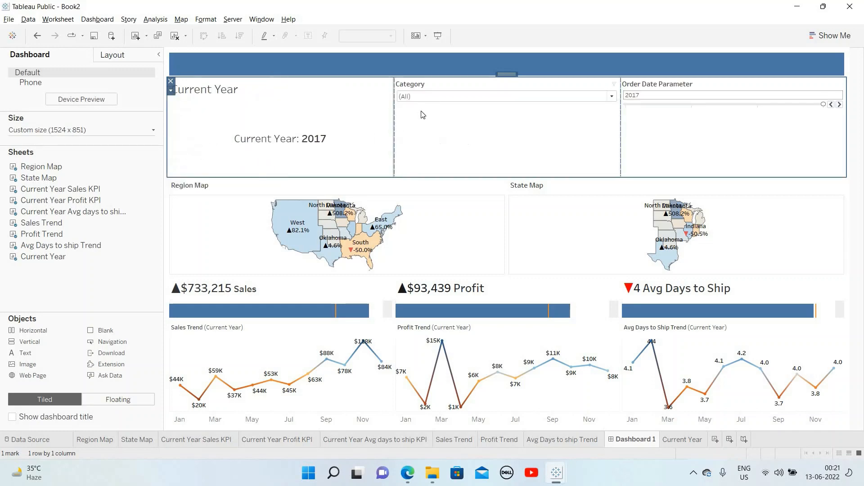
right_click(264, 99)
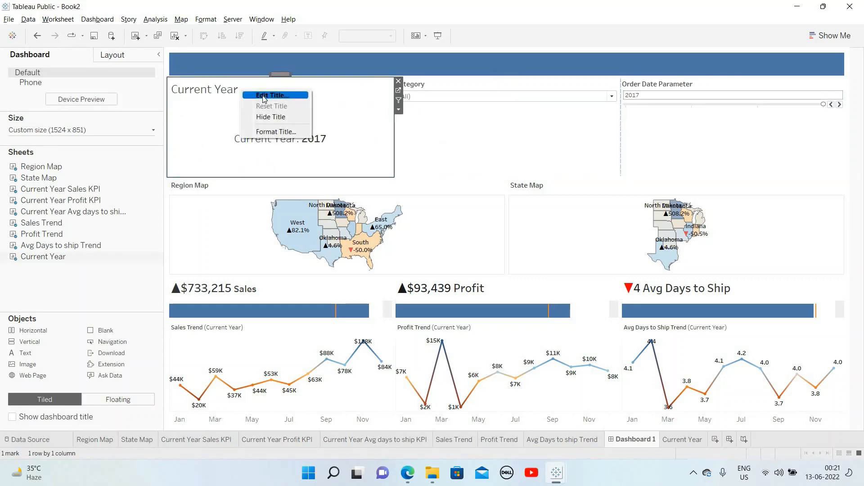
left_click(270, 117)
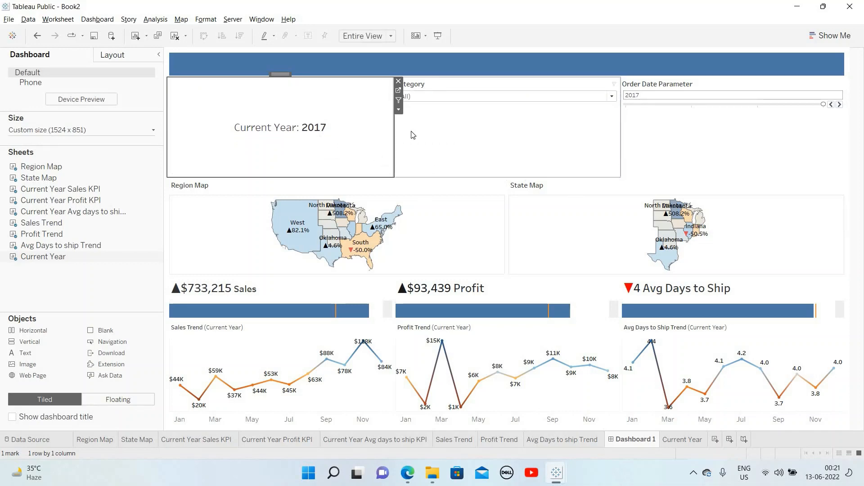
Shrink the container row below the banner to a narrow strip and extend the maps slightly down toward the KPI row.
left_click(413, 135)
left_click_drag(481, 176, 482, 104)
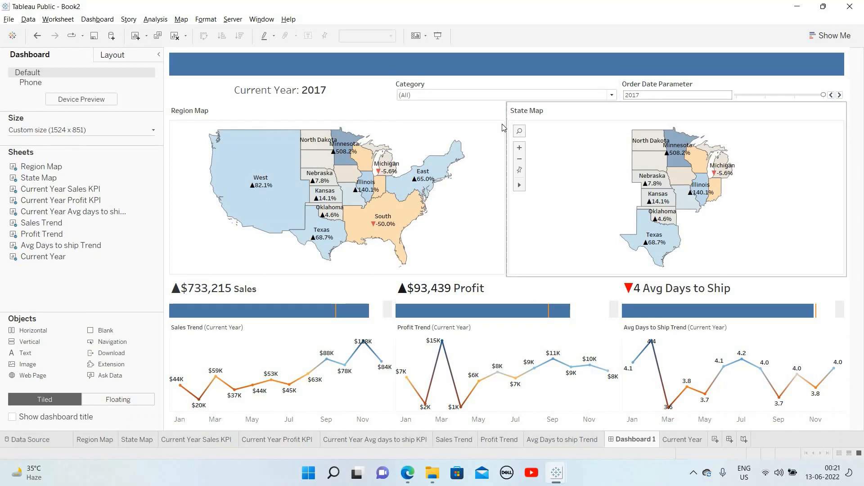
left_click(380, 279)
left_click_drag(380, 278, 380, 281)
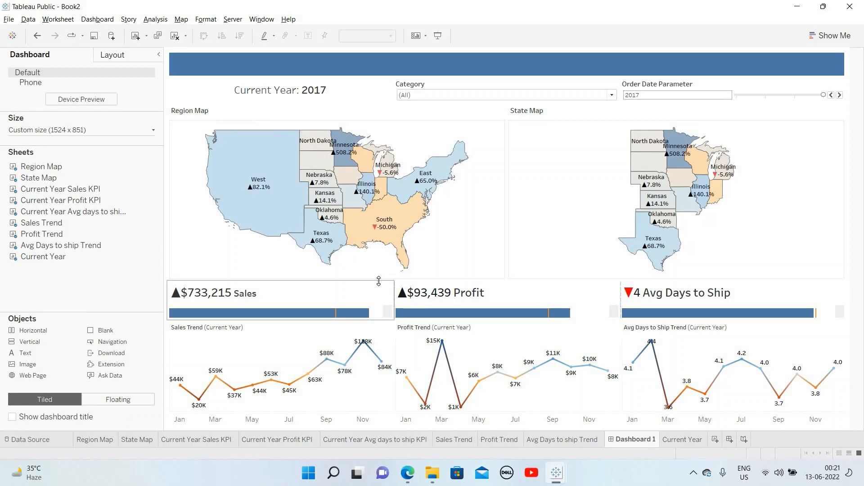
Set the word "Profit" in the profit KPI's title to font size 12.
right_click(470, 294)
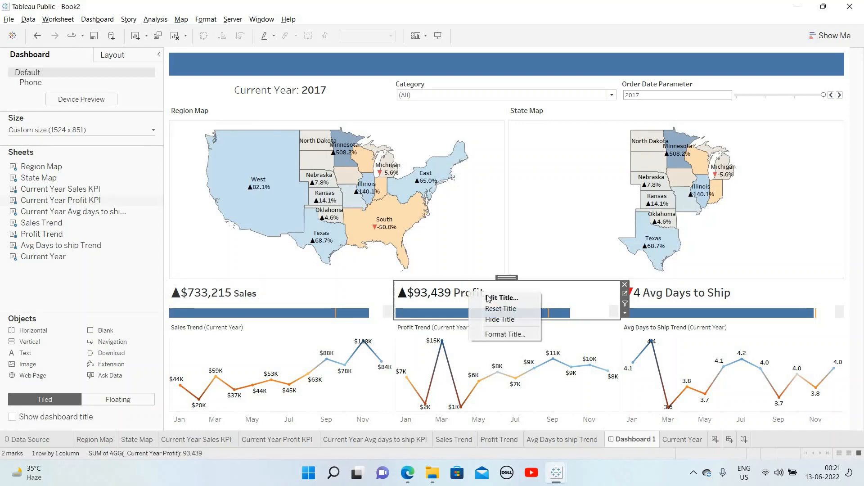
left_click(480, 296)
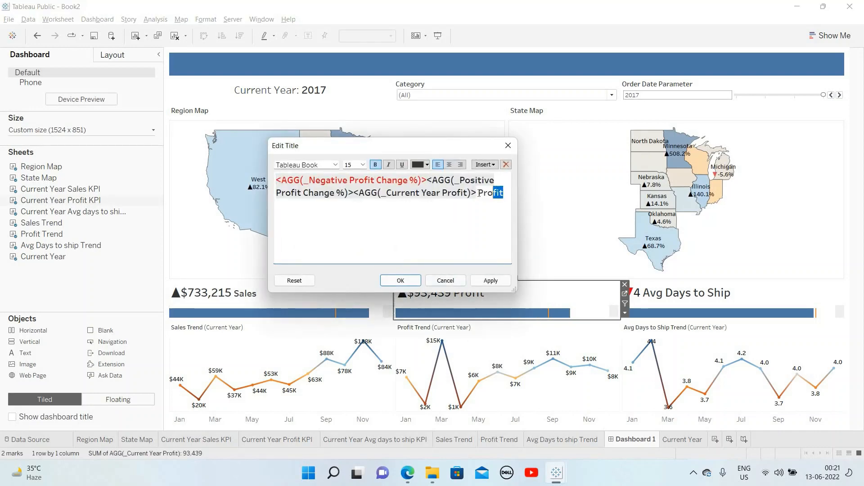
left_click_drag(478, 194, 480, 193)
left_click(363, 164)
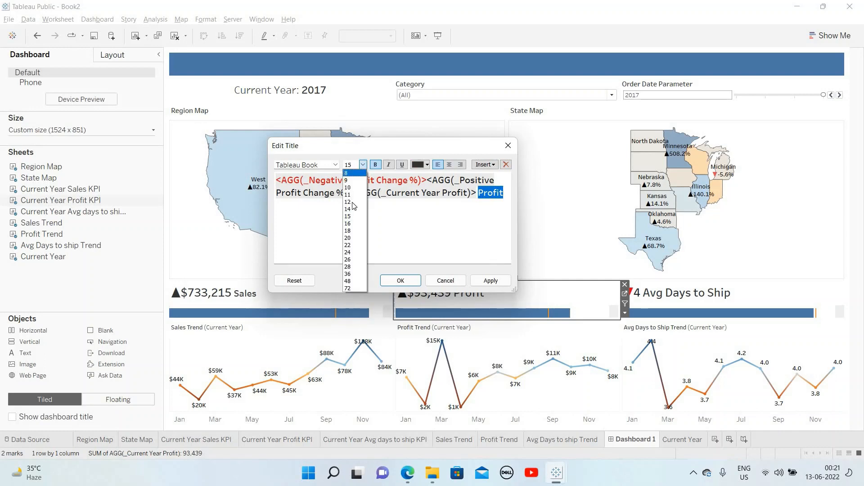
left_click(354, 204)
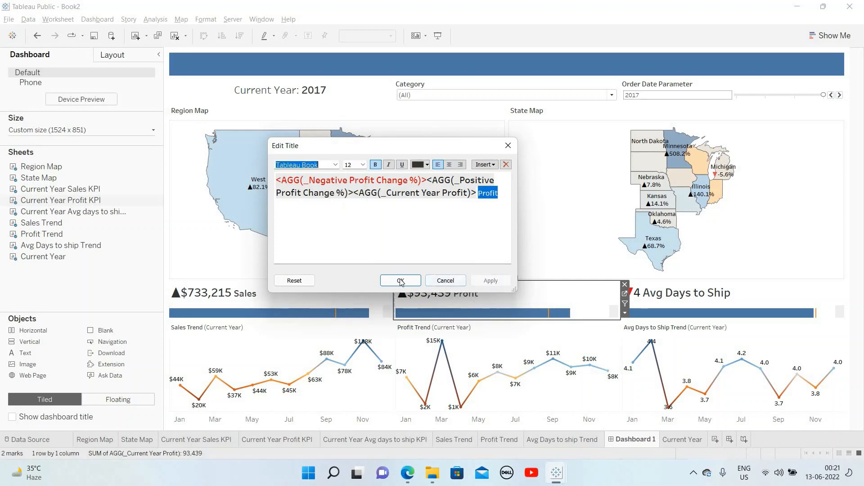
left_click(400, 281)
Set the words "Avg Days to Ship" in the shipping KPI's title to font size 12.
left_click(705, 288)
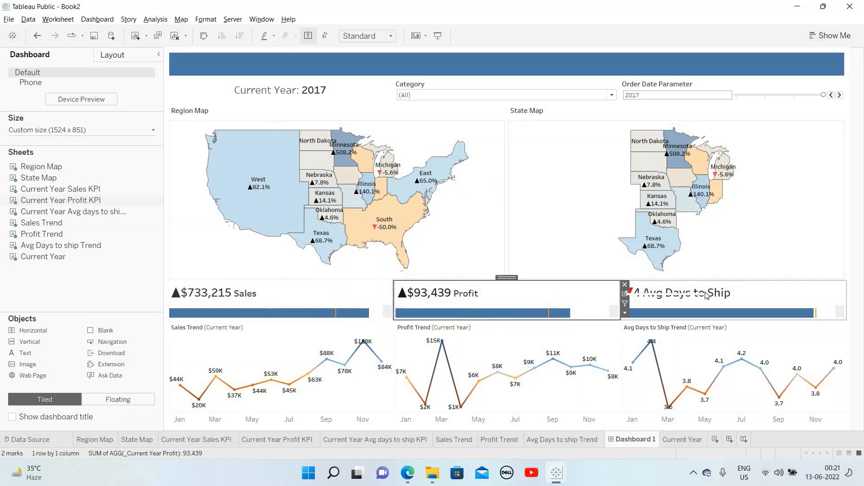
right_click(708, 294)
left_click(718, 300)
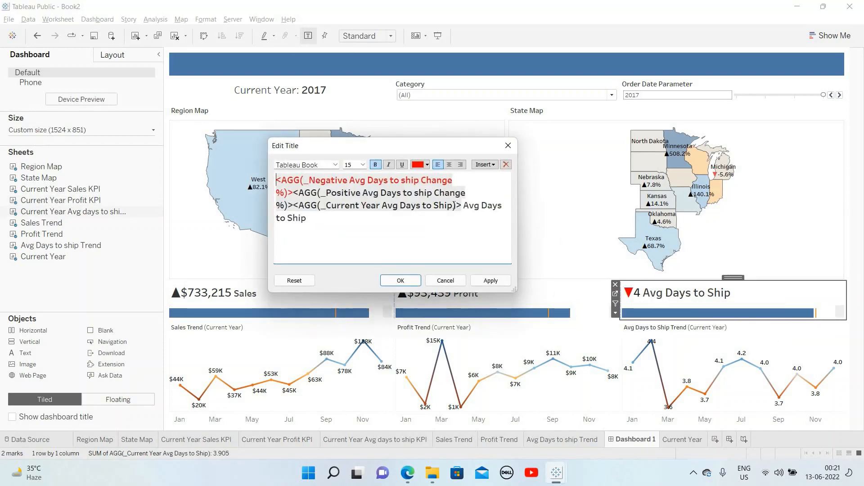
left_click_drag(310, 219, 463, 206)
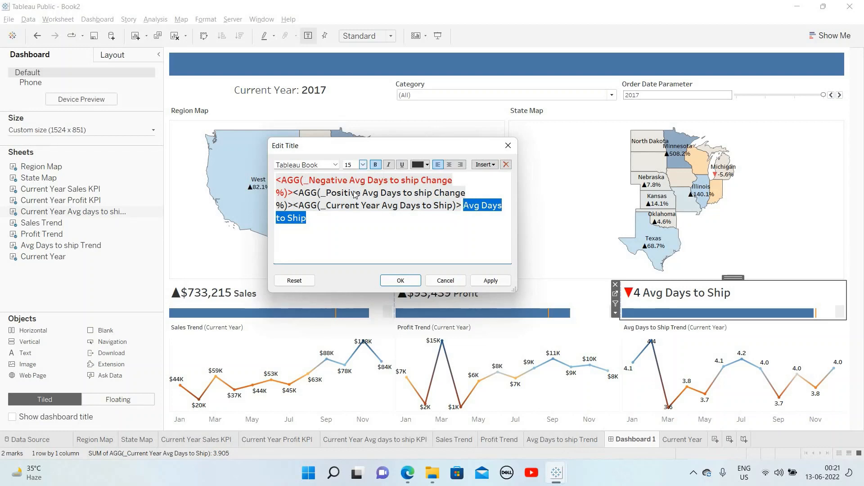
left_click(363, 165)
left_click(353, 203)
left_click(401, 280)
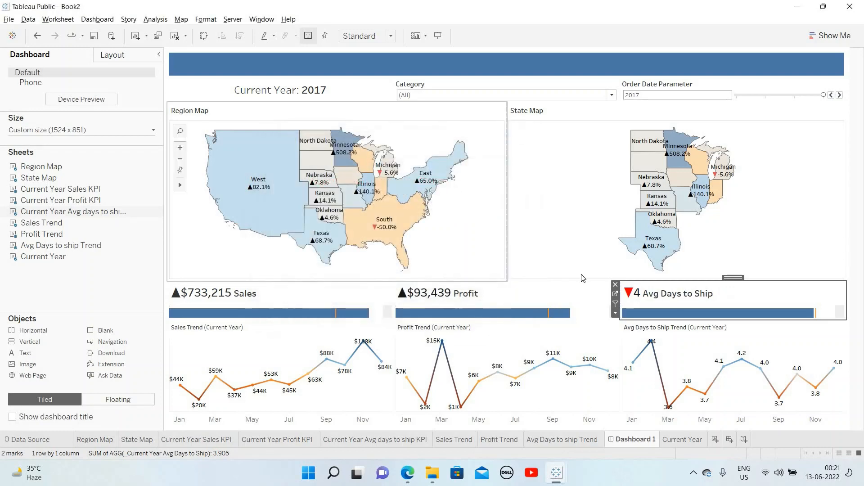
Lower the border between the maps and the KPI row a little so that the KPI bars get thinner.
left_click(129, 298)
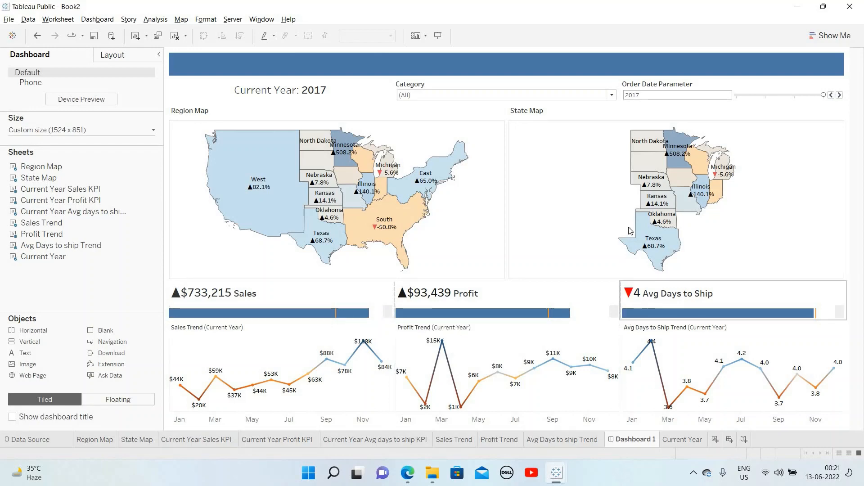
left_click_drag(432, 281, 434, 288)
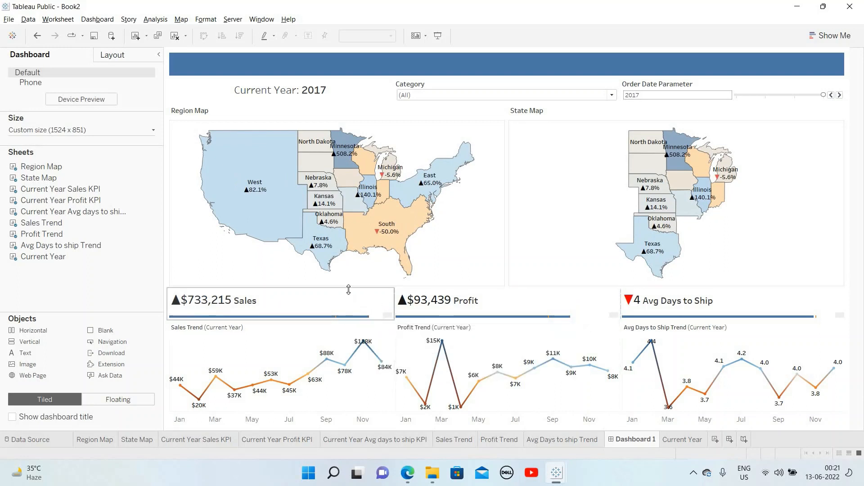
left_click_drag(349, 285, 349, 282)
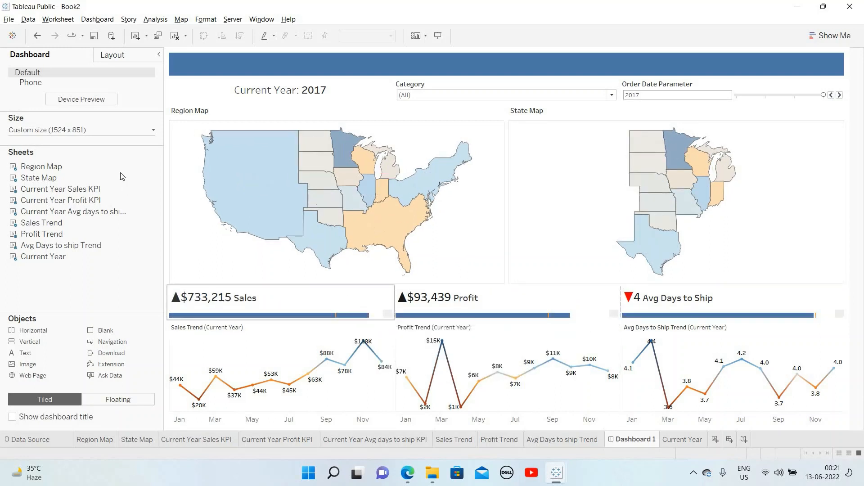
Set the dashboard height to 951 px and slightly lower the border between the KPI row and the trend charts.
left_click(81, 130)
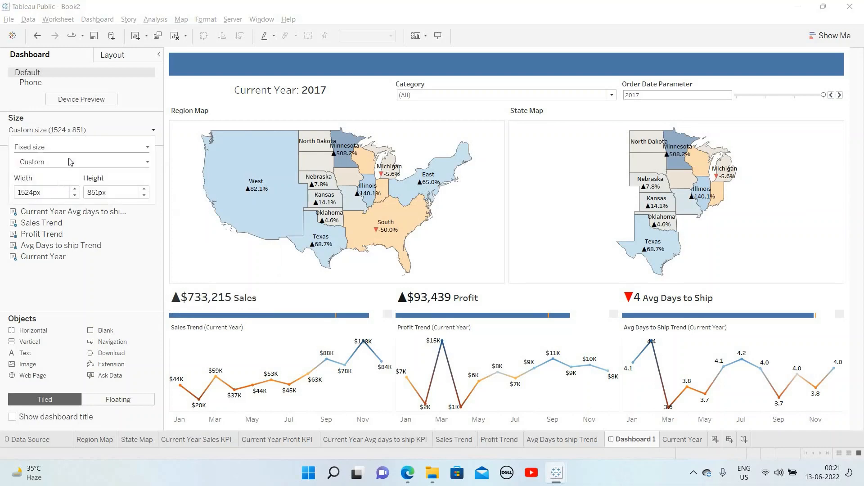
left_click(145, 189)
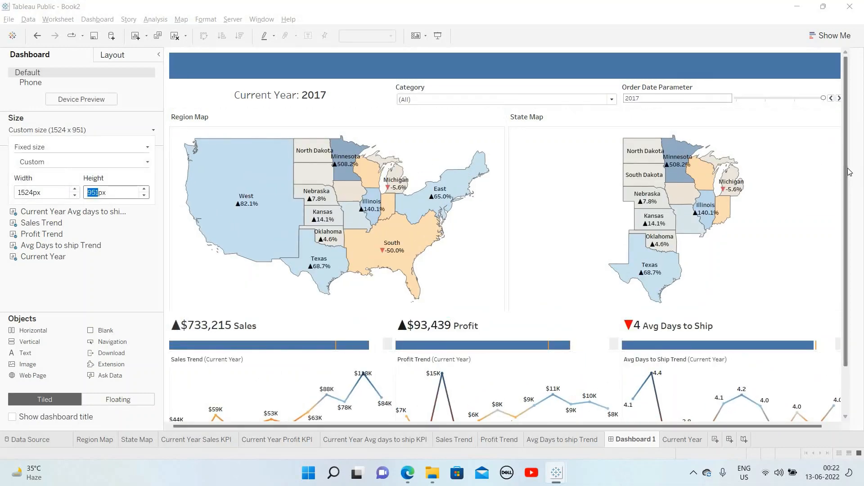
scroll(347, 292, "down", 3)
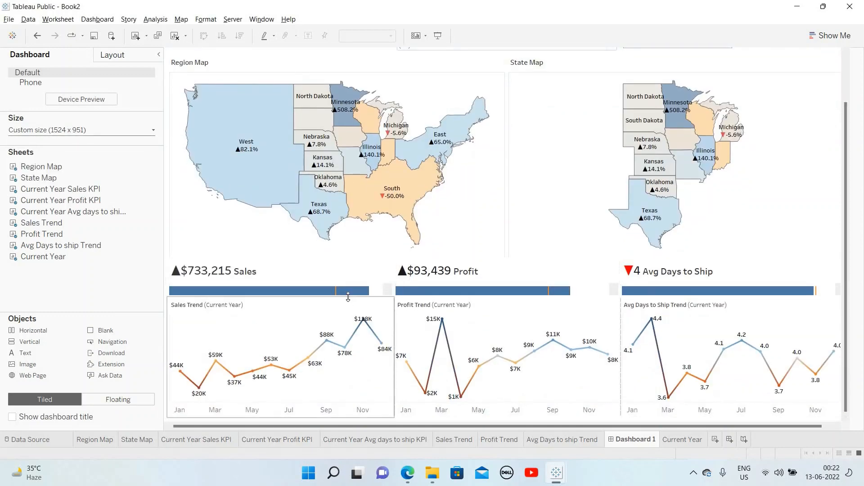
left_click_drag(347, 295, 349, 301)
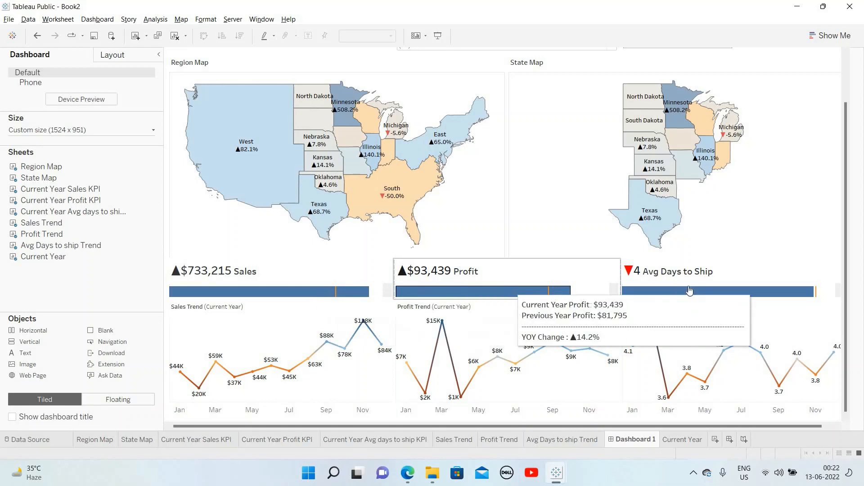
Add a thin solid light grey border around each of the sales, profit and shipping KPIs.
left_click(112, 55)
left_click(37, 205)
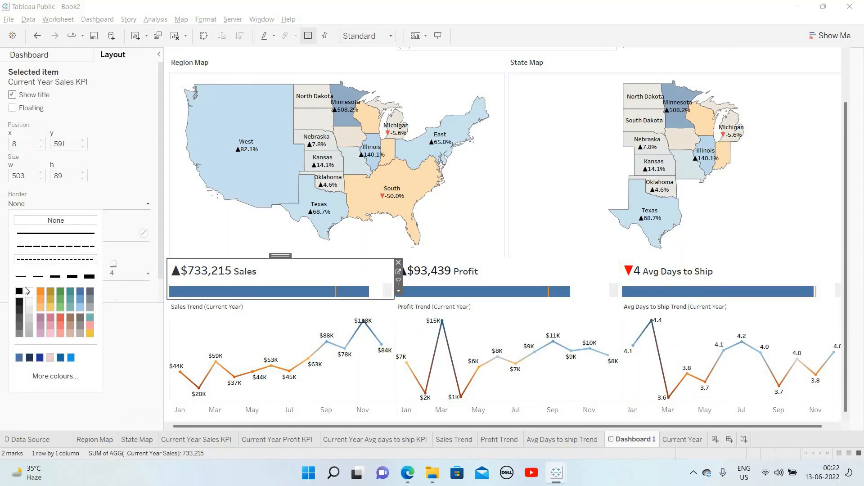
left_click(31, 334)
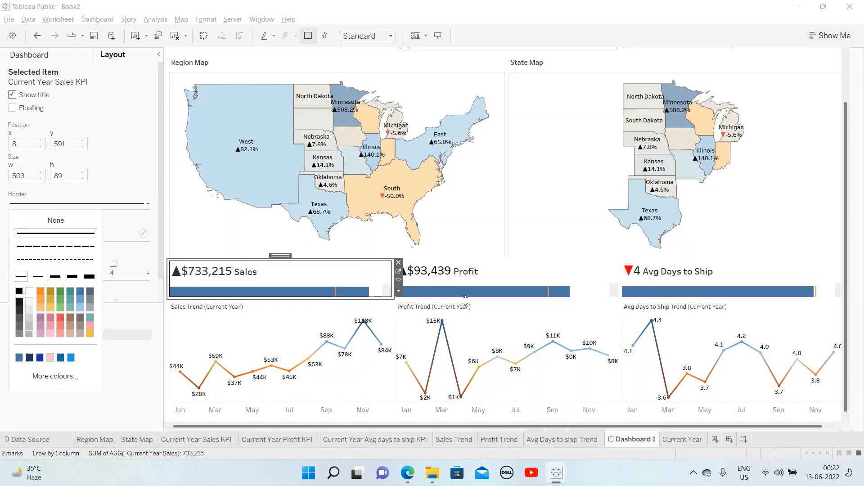
left_click(506, 275)
left_click(28, 208)
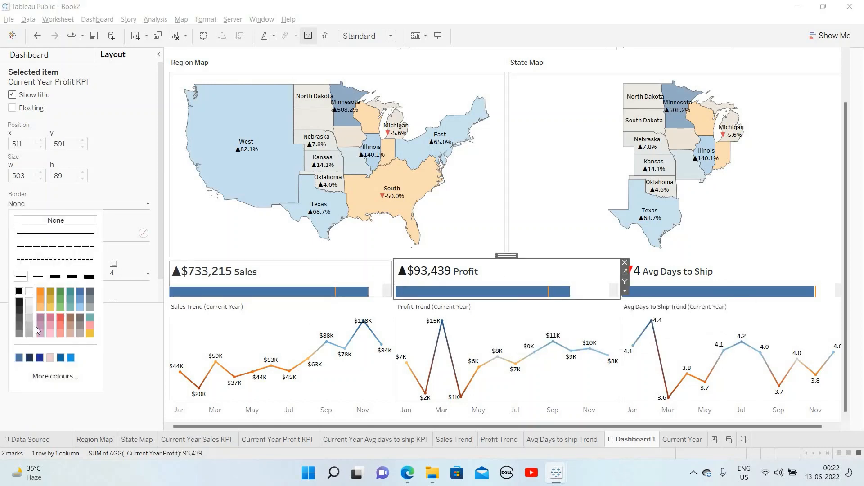
left_click(32, 337)
left_click(700, 272)
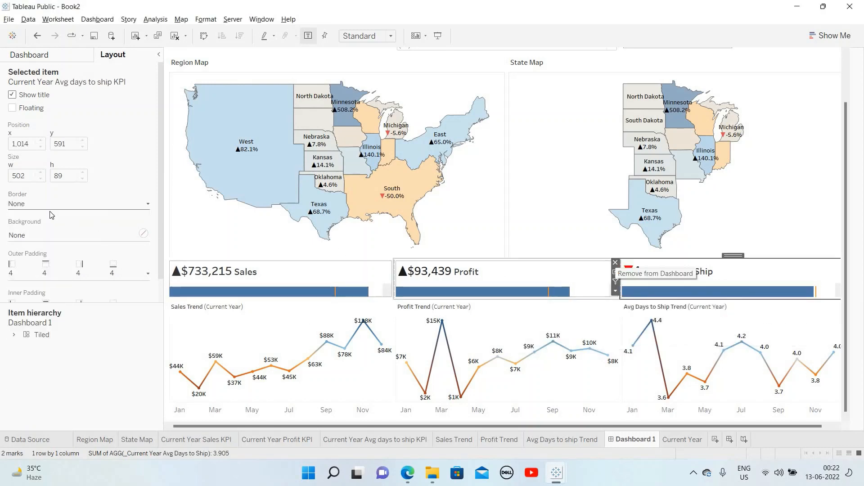
left_click(43, 209)
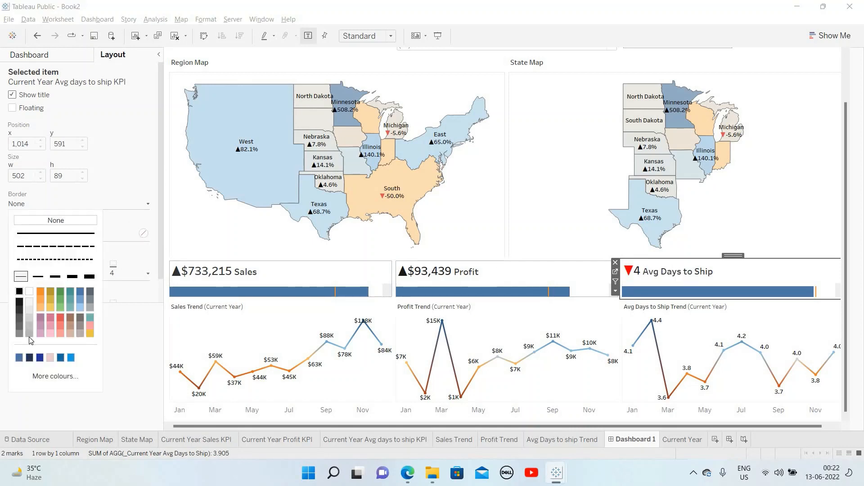
left_click(89, 323)
Add the same thin solid grey border around the Sales Trend, Profit Trend and Avg Days to Ship Trend charts.
left_click(232, 301)
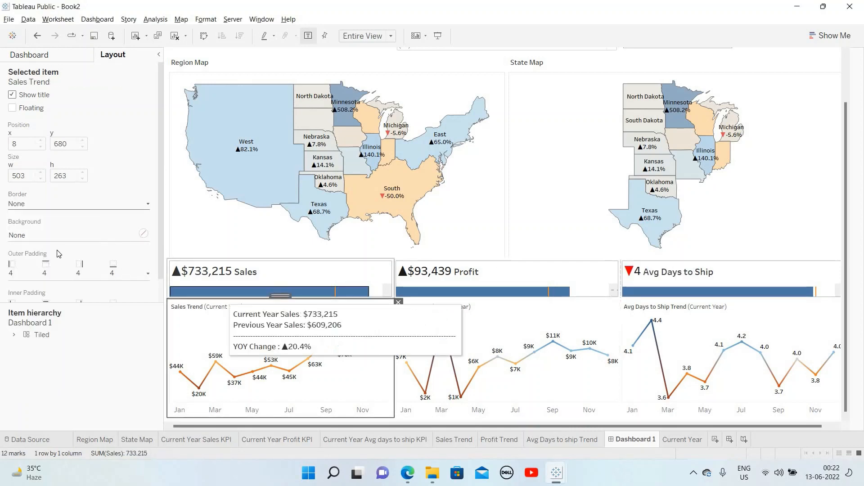
left_click(38, 206)
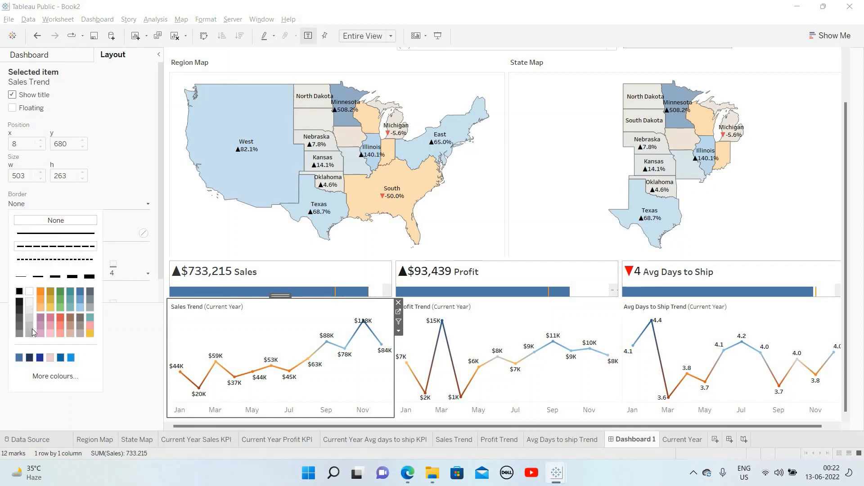
left_click(55, 233)
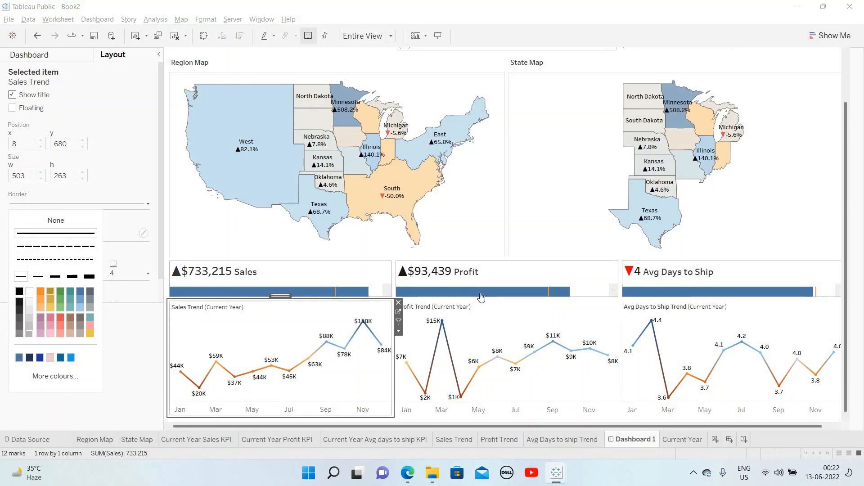
left_click(504, 306)
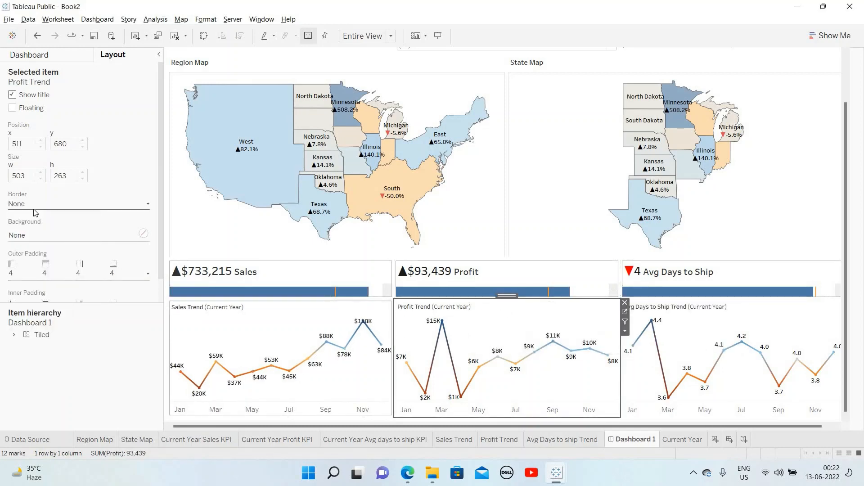
left_click(36, 206)
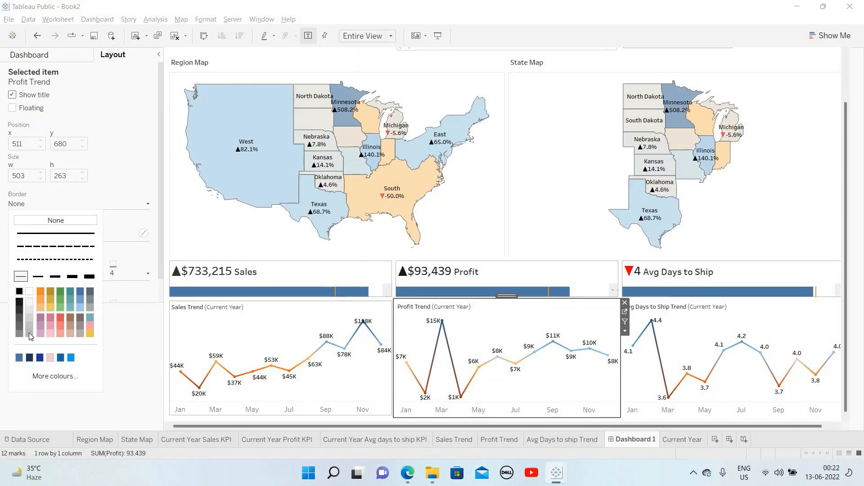
left_click(55, 234)
left_click(733, 309)
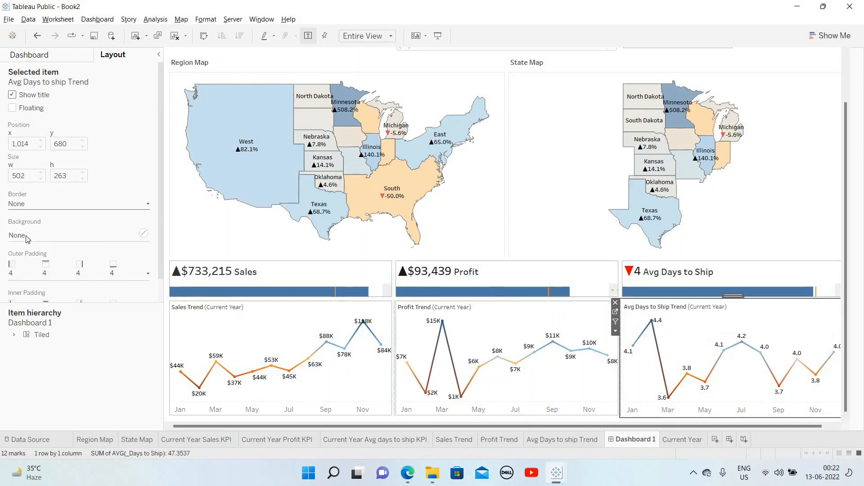
left_click(29, 206)
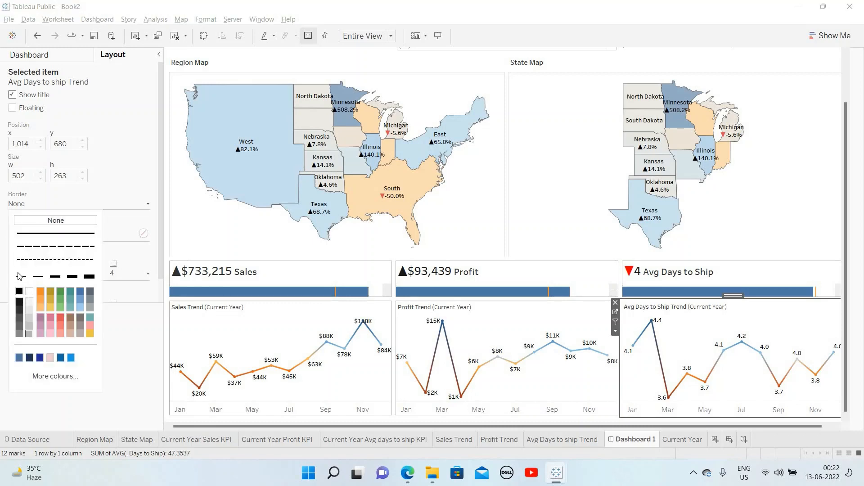
left_click(19, 275)
left_click(117, 369)
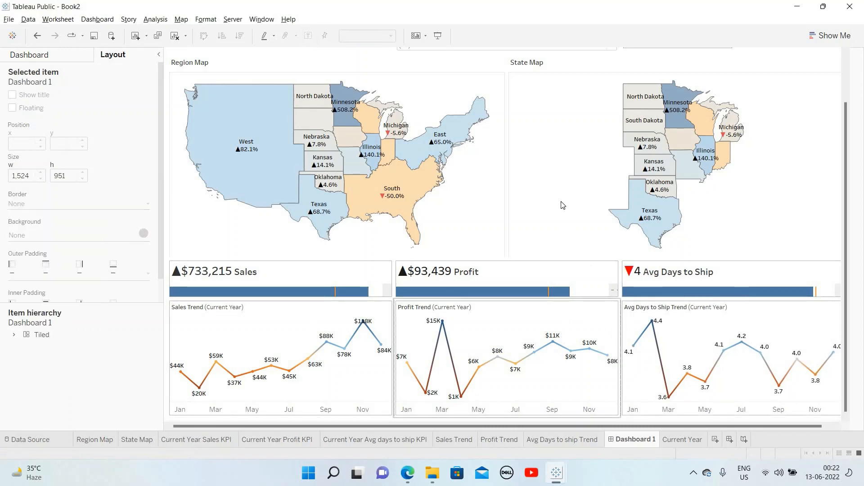
Give the Region Map and the State Map a thin solid grey border.
scroll(702, 108, "up", 3)
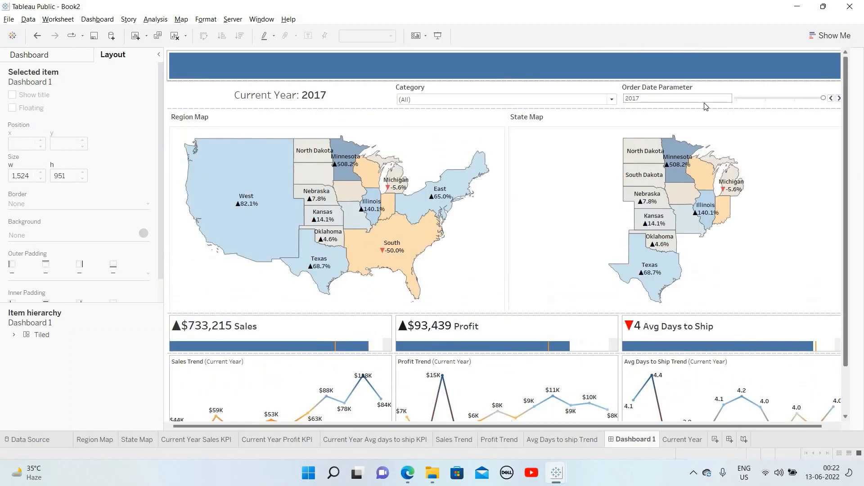
left_click(301, 128)
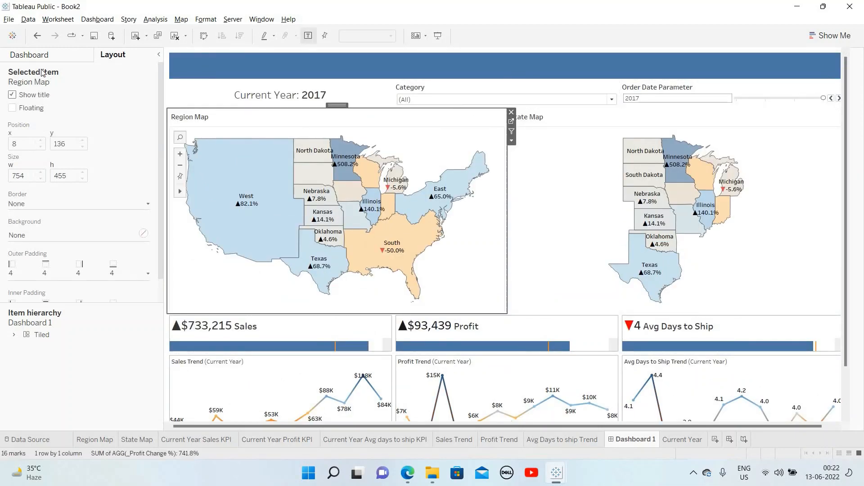
left_click(40, 57)
left_click_drag(50, 222, 235, 189)
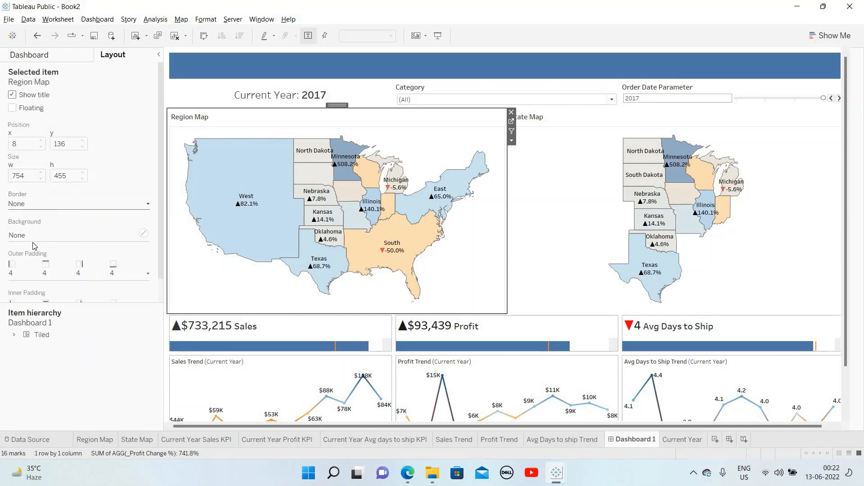
left_click(39, 205)
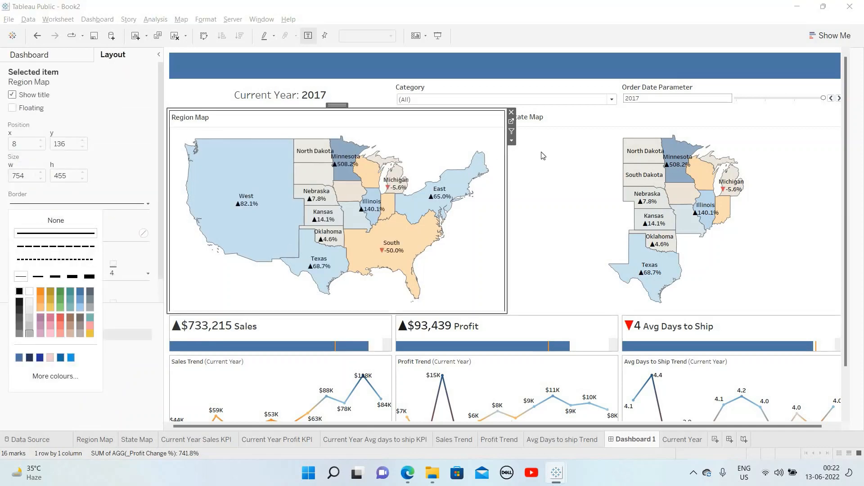
left_click(545, 127)
left_click(18, 205)
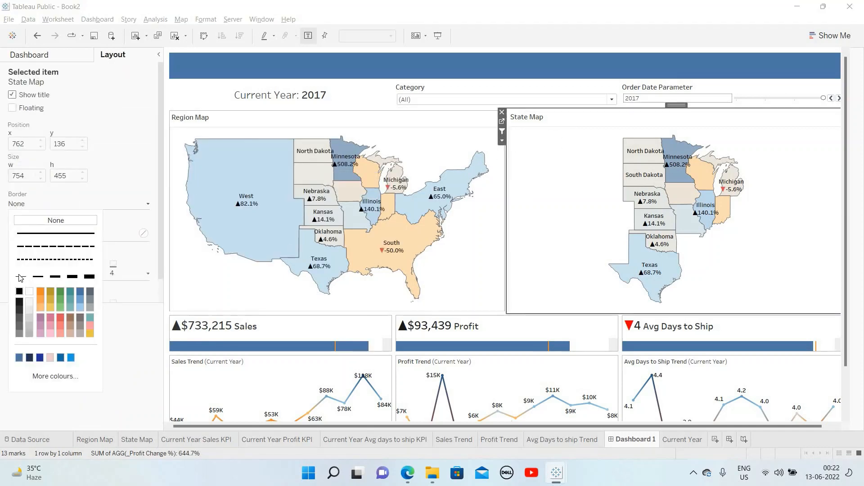
left_click(55, 233)
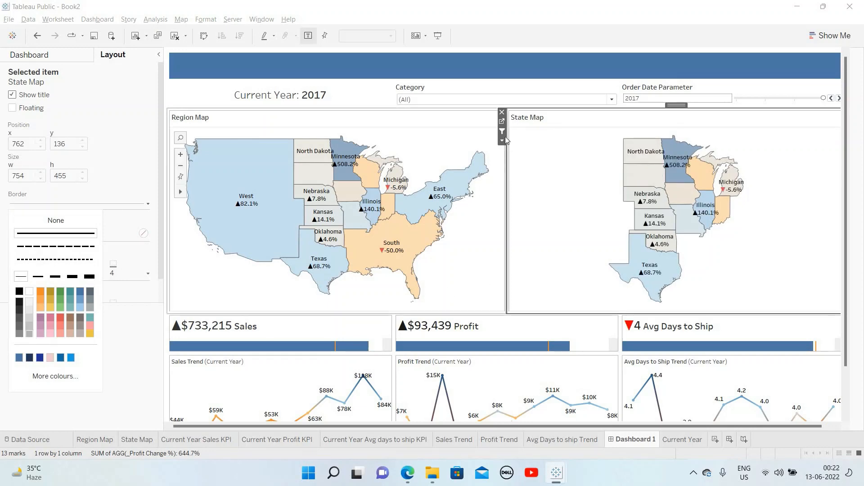
Add thin solid grey borders to the Current Year label, Category filter and Order Date Parameter control, and clear the label's highlight.
left_click(384, 96)
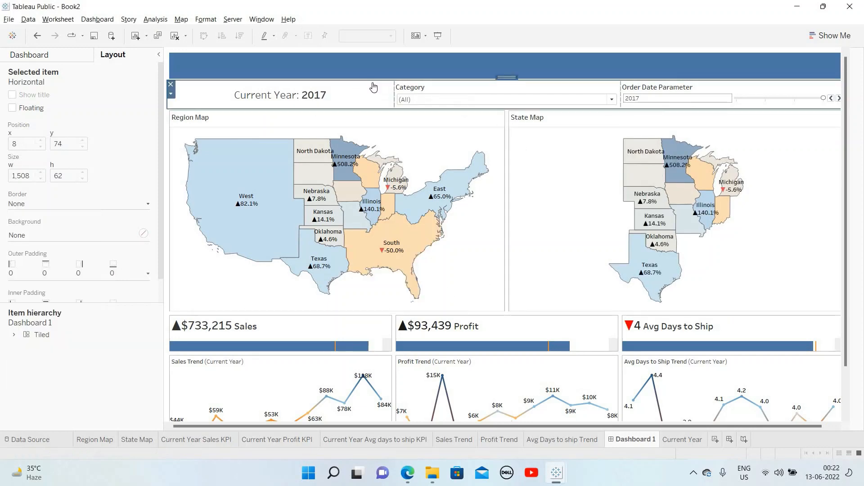
left_click(385, 95)
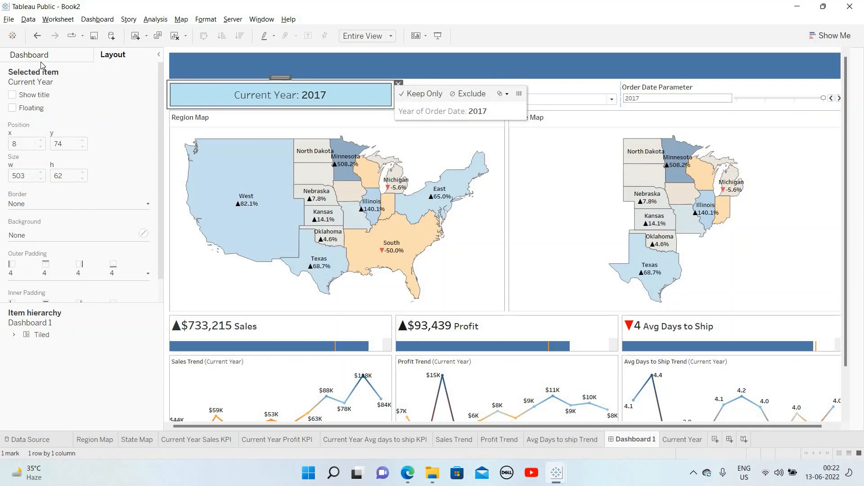
left_click(23, 204)
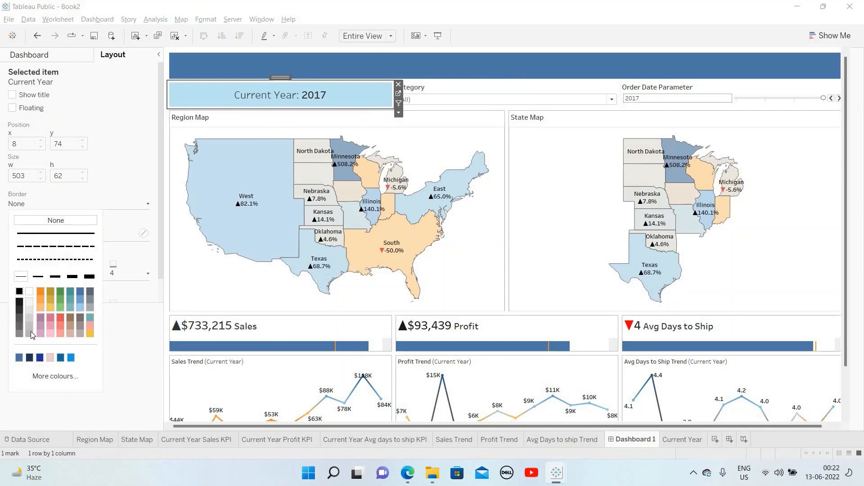
left_click(452, 93)
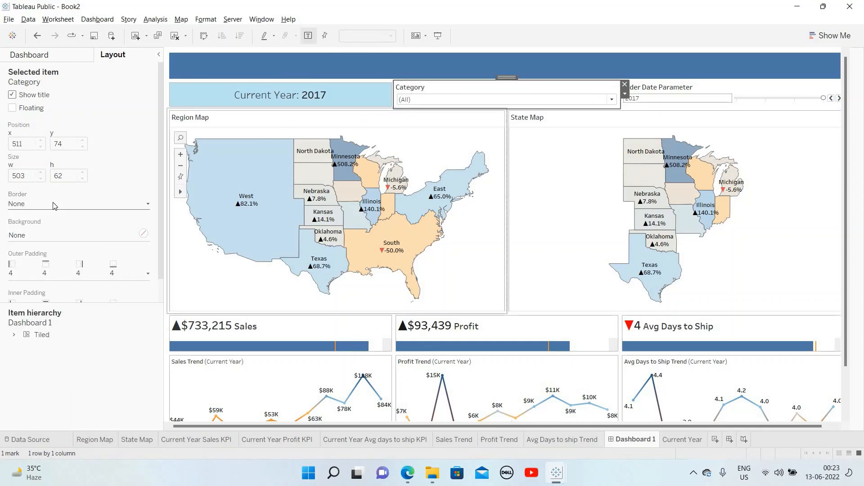
left_click(31, 335)
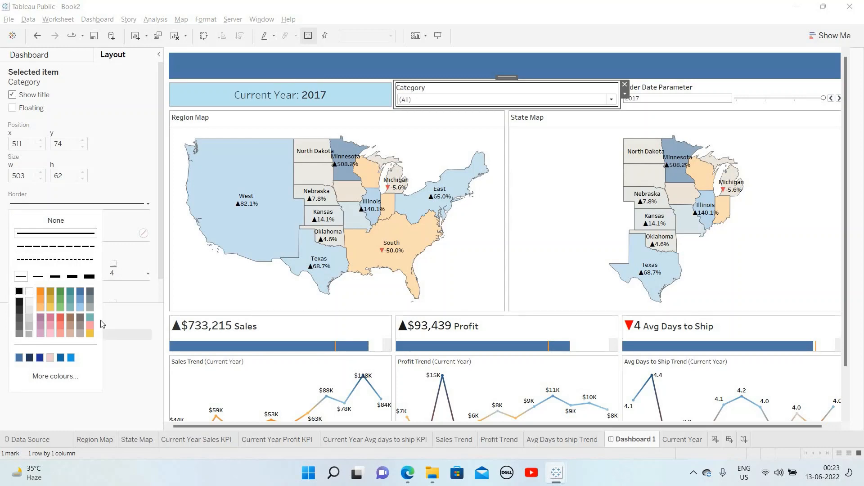
left_click(698, 86)
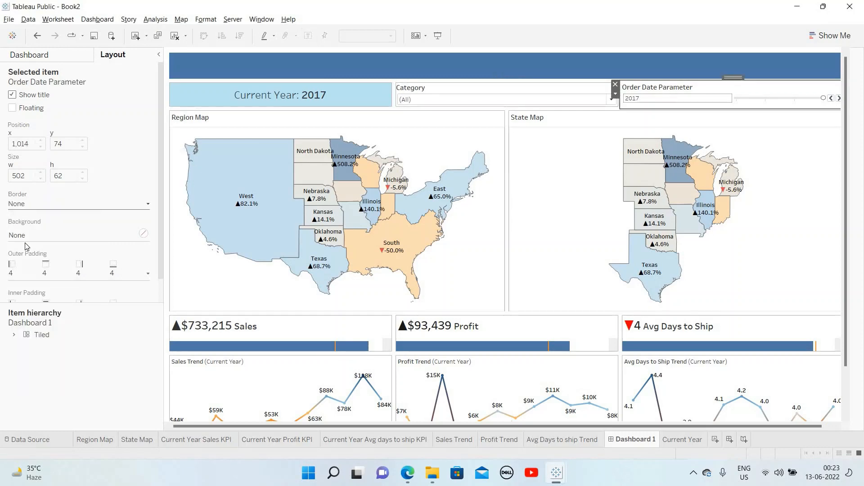
left_click(31, 335)
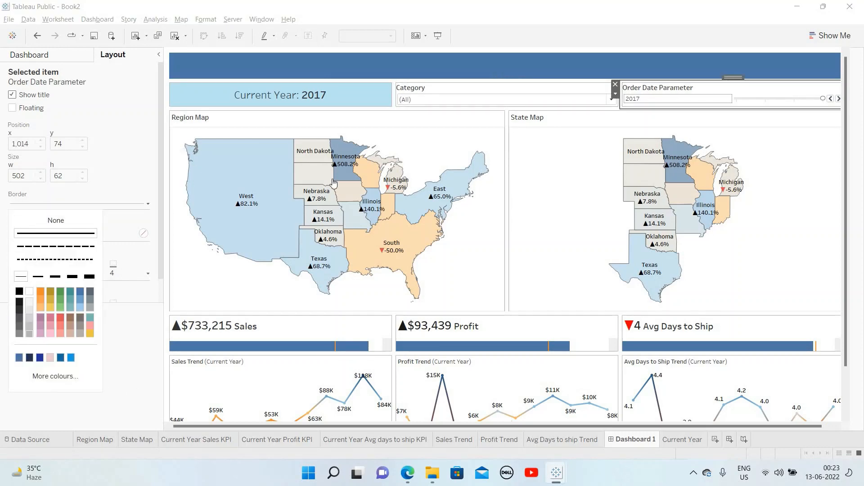
left_click(716, 74)
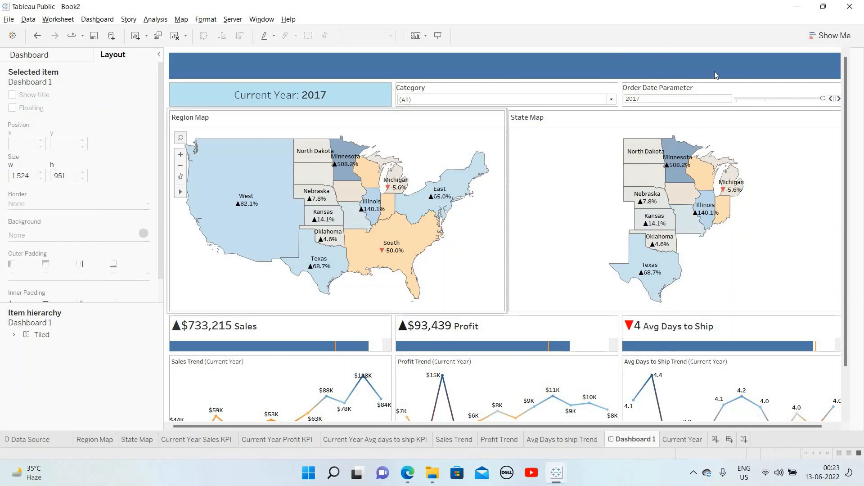
left_click(31, 54)
left_click(229, 101)
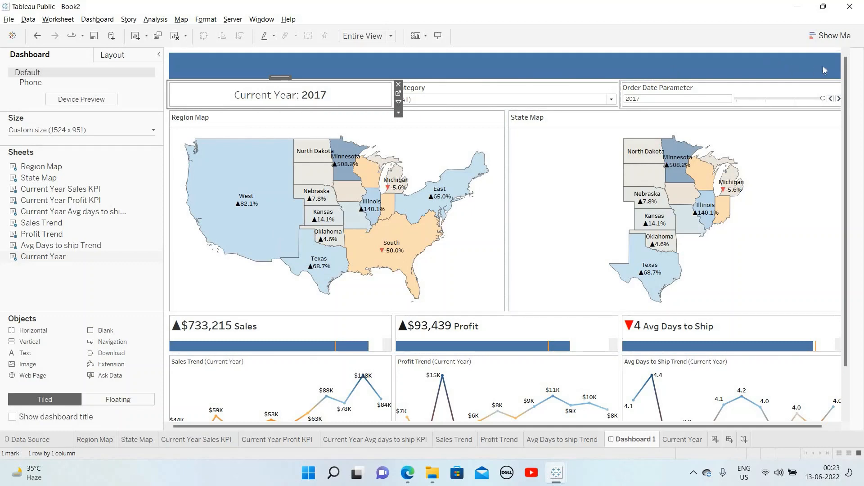
Add a floating text object reading BUSINESS SALES DASHBOARD on the blue banner above the filter row.
scroll(292, 138, "up", 1)
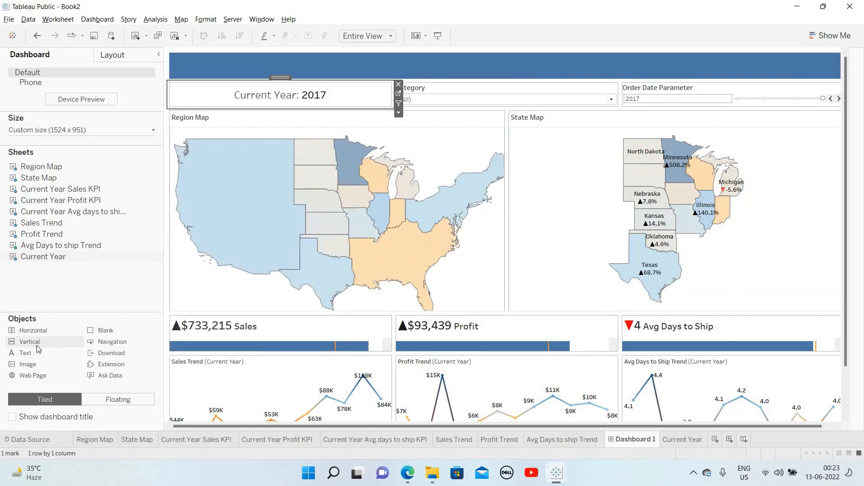
left_click_drag(58, 331, 22, 354)
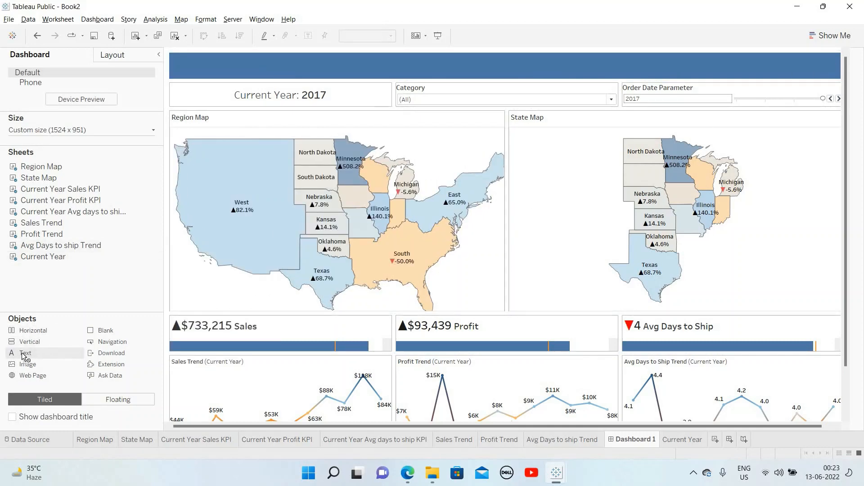
left_click(116, 399)
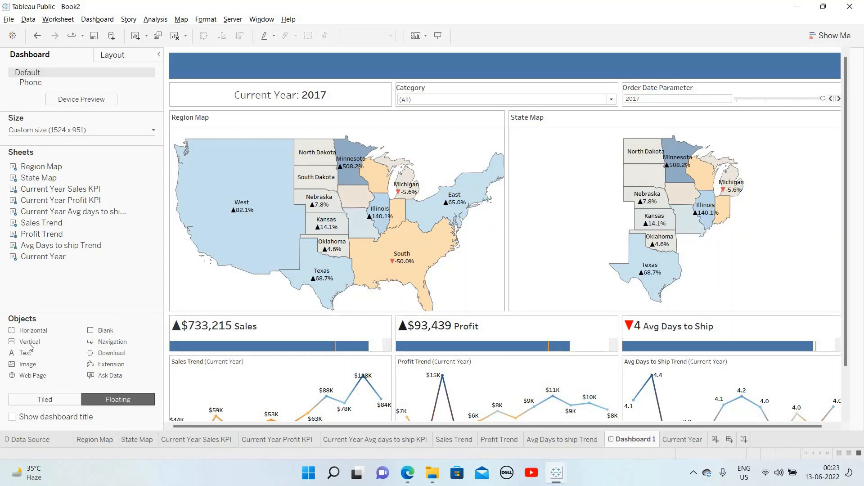
left_click_drag(24, 354, 194, 61)
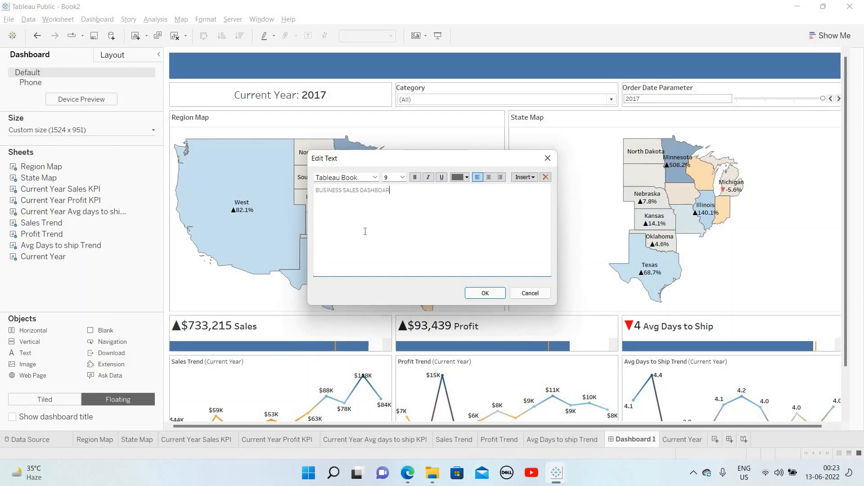
Format the dashboard title text as bold at font size 15 and apply it.
left_click_drag(394, 190, 275, 190)
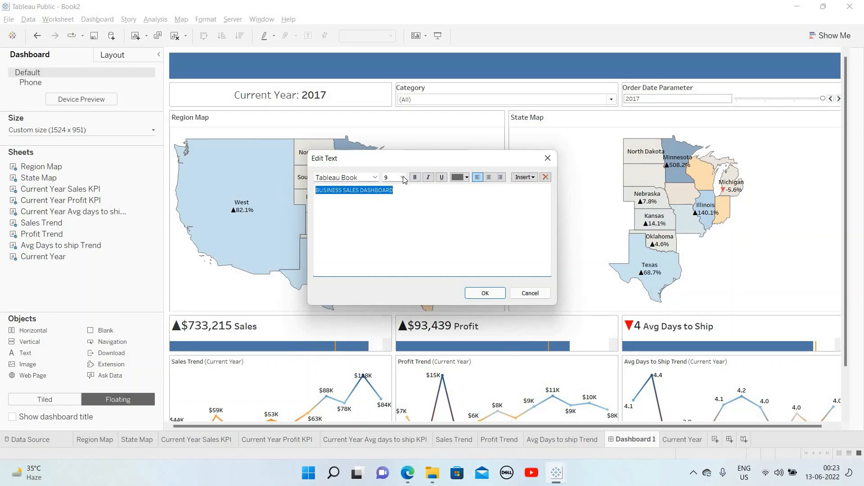
left_click(402, 177)
left_click(391, 225)
left_click(414, 177)
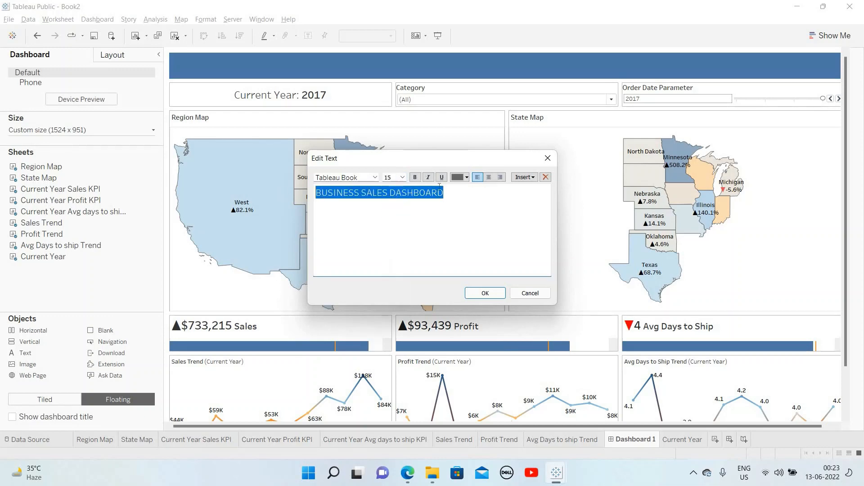
left_click(428, 177)
left_click(499, 295)
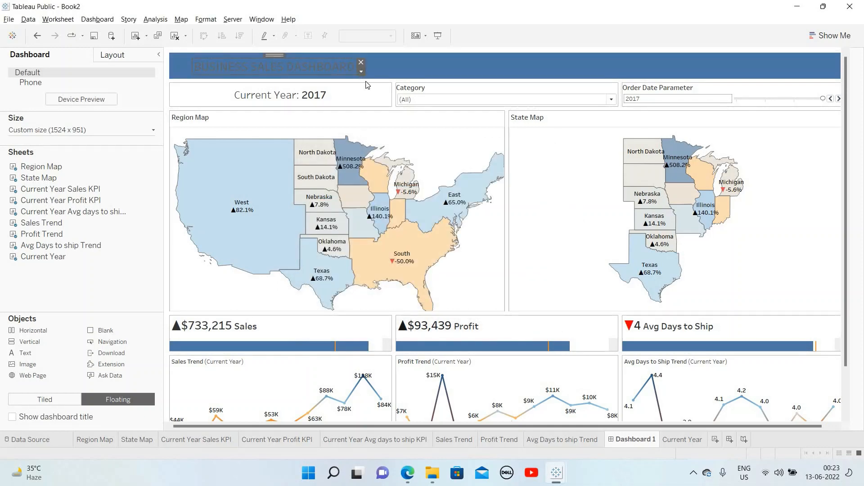
Recolour the dashboard title text white and move it to the left end of the blue banner.
left_click(361, 72)
left_click(373, 82)
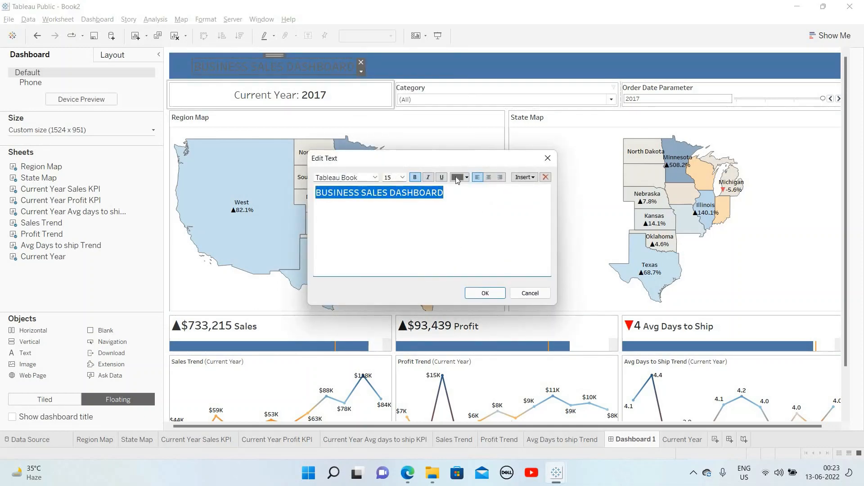
left_click(466, 178)
left_click(485, 290)
left_click(490, 293)
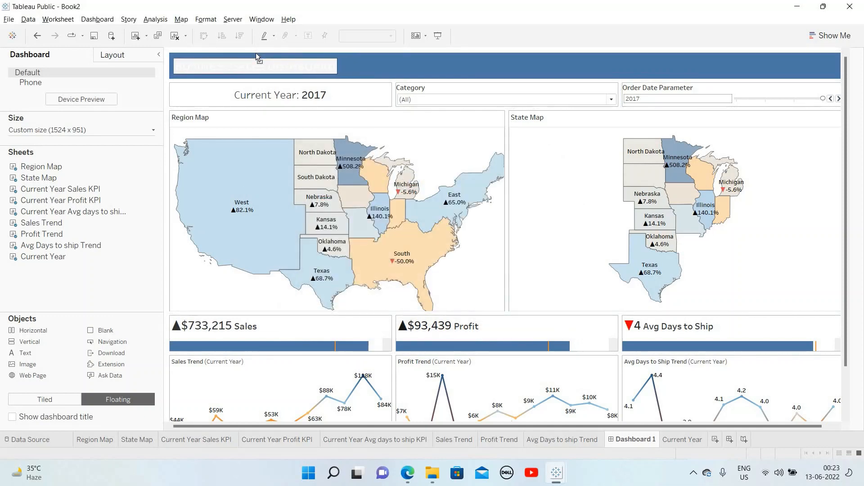
left_click(170, 263)
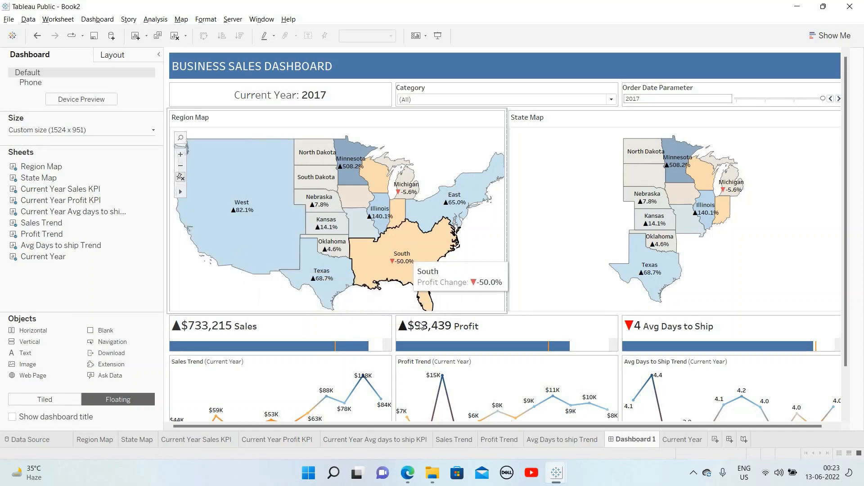
View the dashboard in presentation mode, drilling the Region Map into West and filtering by Nevada on the State Map.
key("F7")
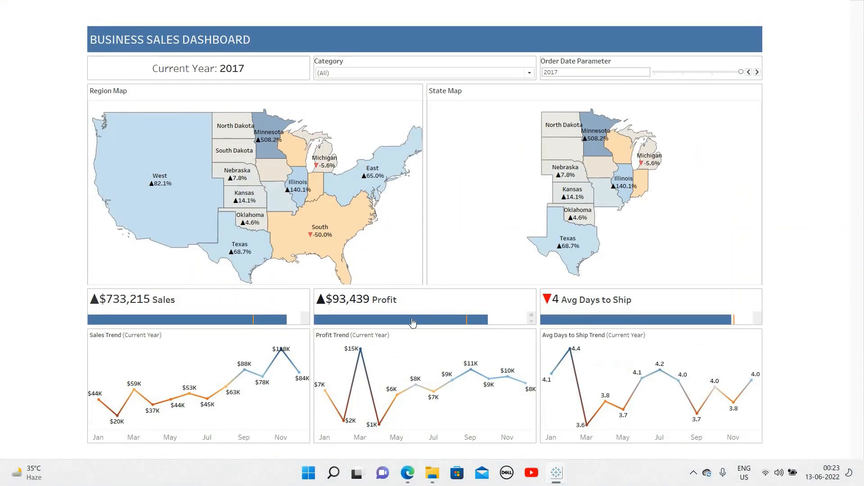
mouse_move(413, 322)
mouse_move(625, 321)
mouse_move(171, 160)
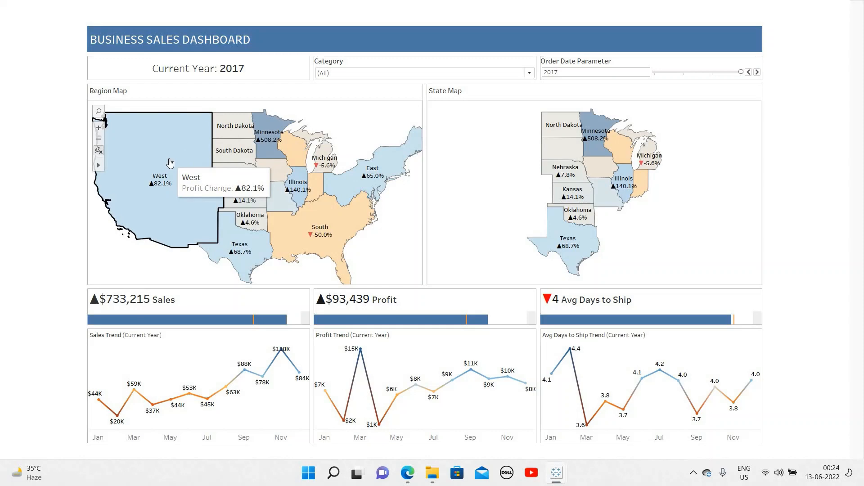
left_click(170, 163)
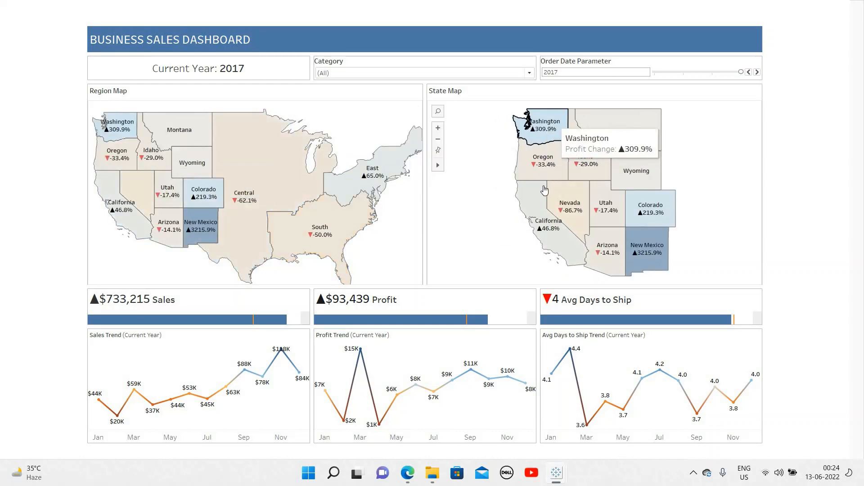
left_click(576, 215)
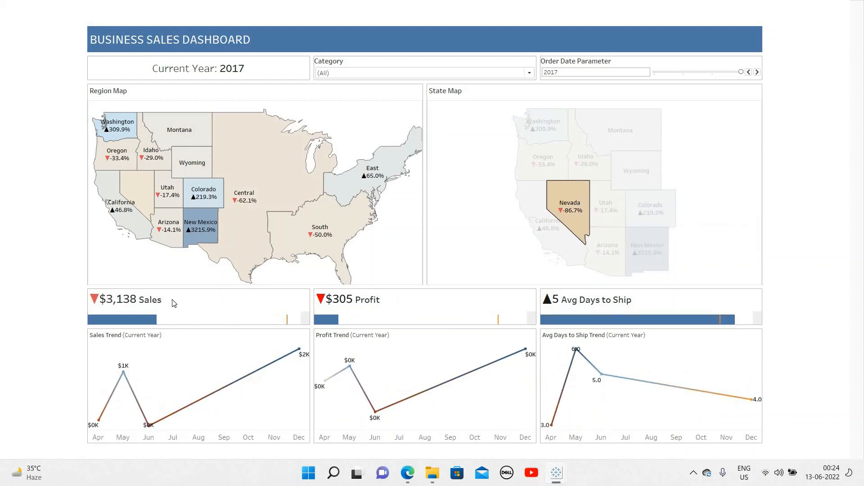
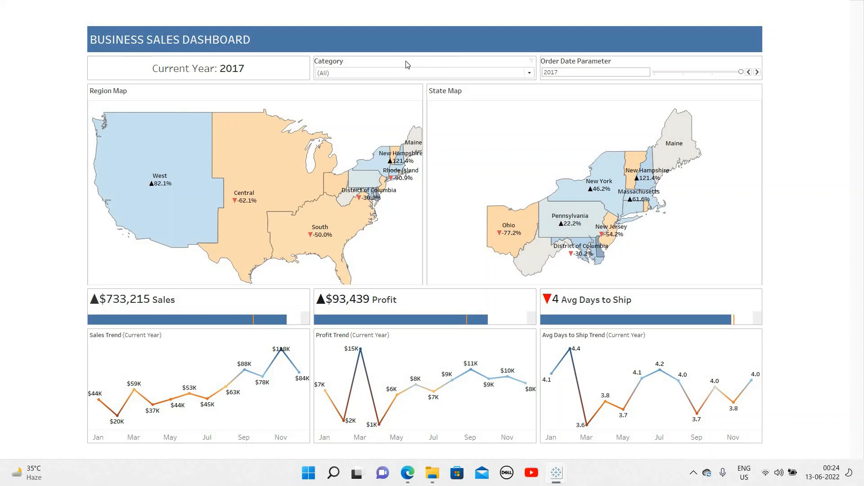
key("Escape")
Apply the Category filter to all worksheets on the dashboard.
left_click(568, 88)
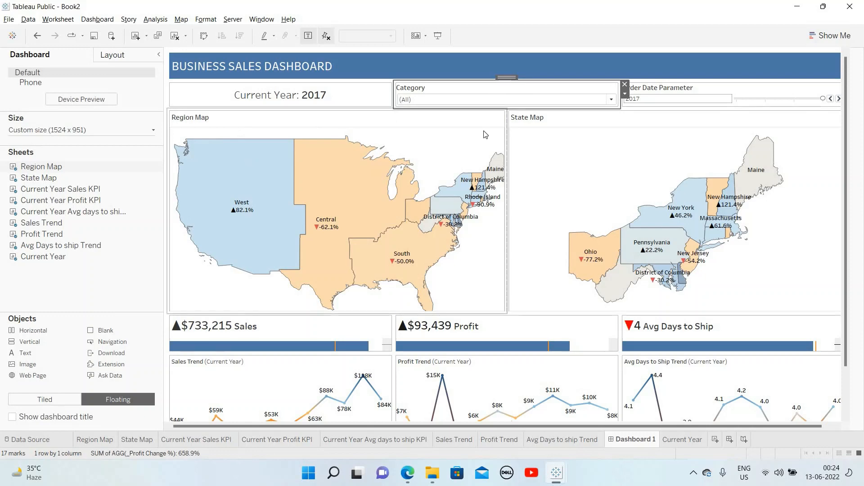
left_click(96, 439)
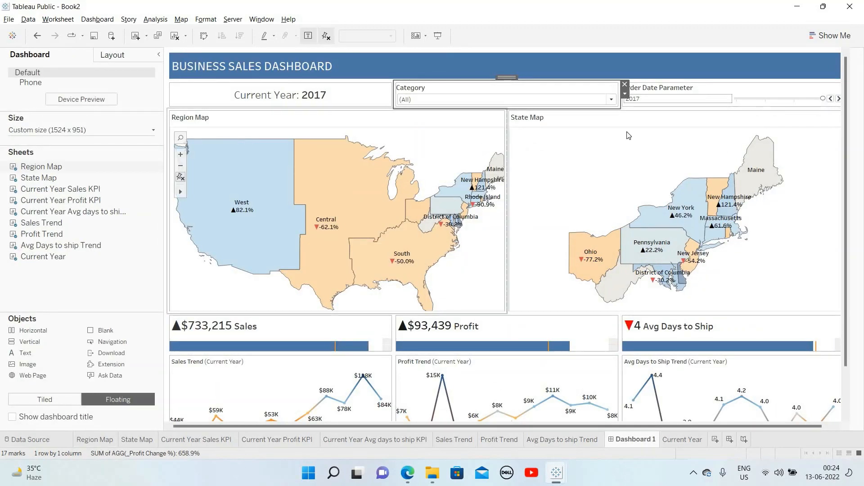
left_click(625, 93)
mouse_move(662, 118)
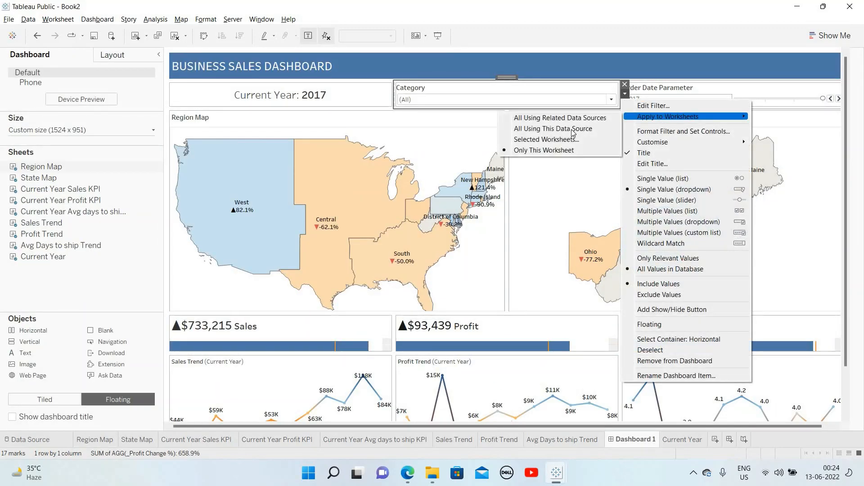
left_click(565, 141)
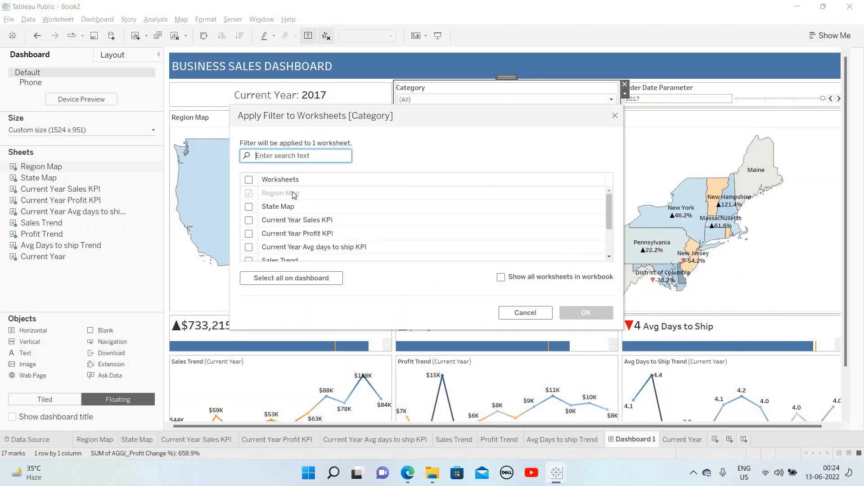
left_click(289, 279)
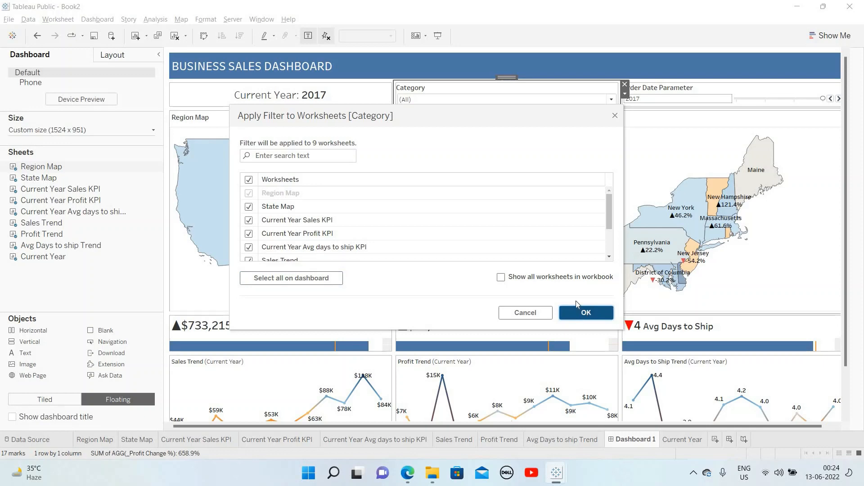
key("Return")
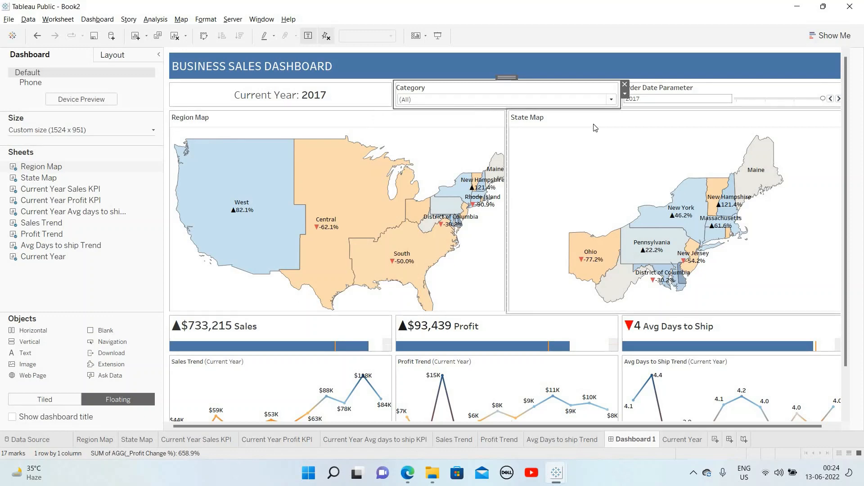
Make the row of Sales, Profit and Avg Days to Ship KPI bars slightly taller by lowering its bottom edge.
left_click(704, 83)
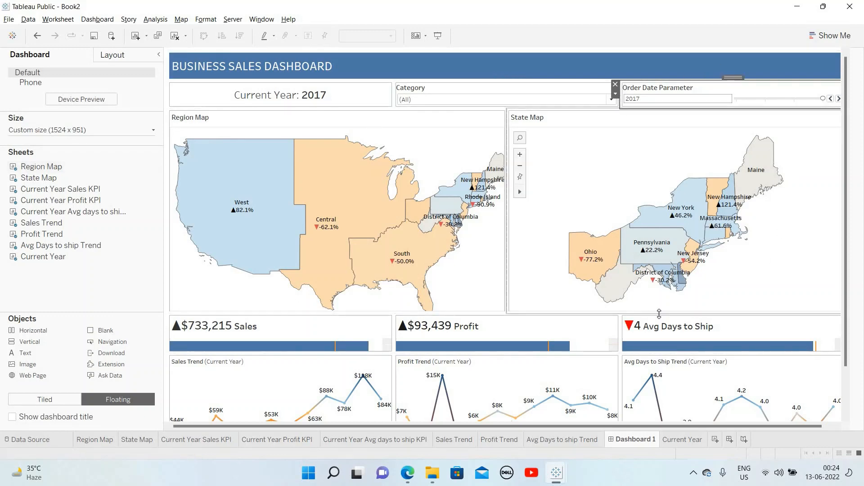
left_click(378, 355)
left_click_drag(377, 355, 381, 363)
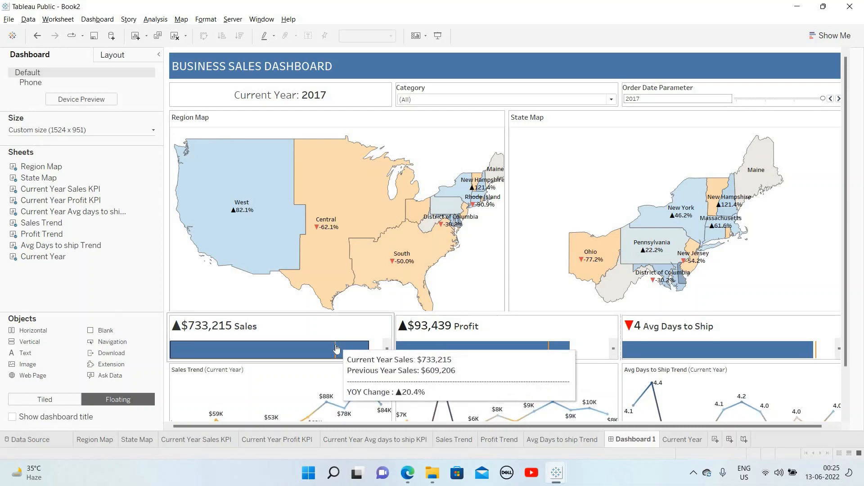
left_click(425, 355)
left_click(768, 251)
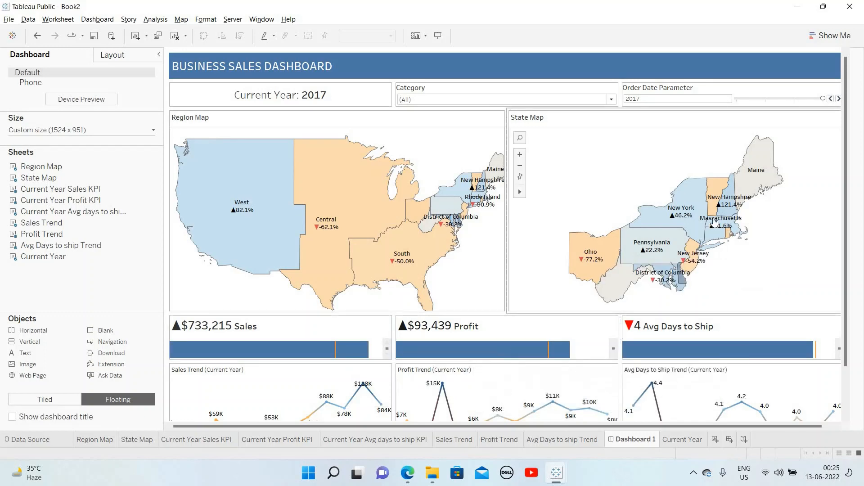
Preview the resized KPI row in presentation mode and inspect the Profit bar's tooltip.
left_click(438, 36)
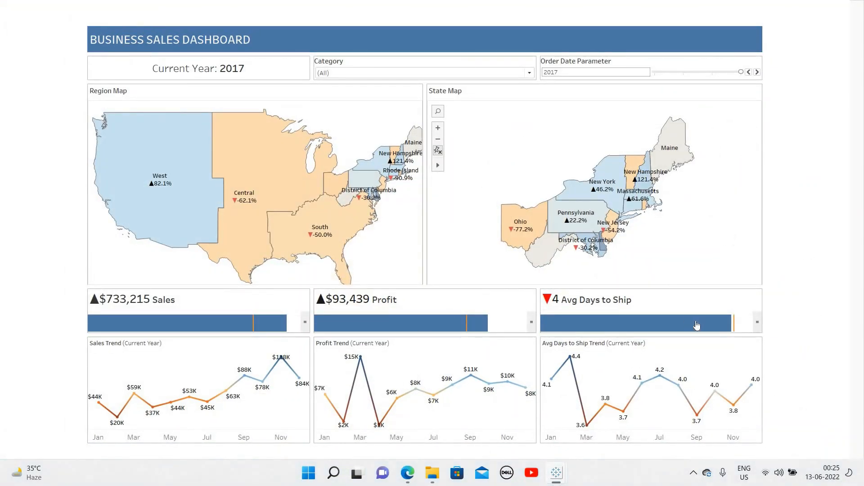
mouse_move(433, 333)
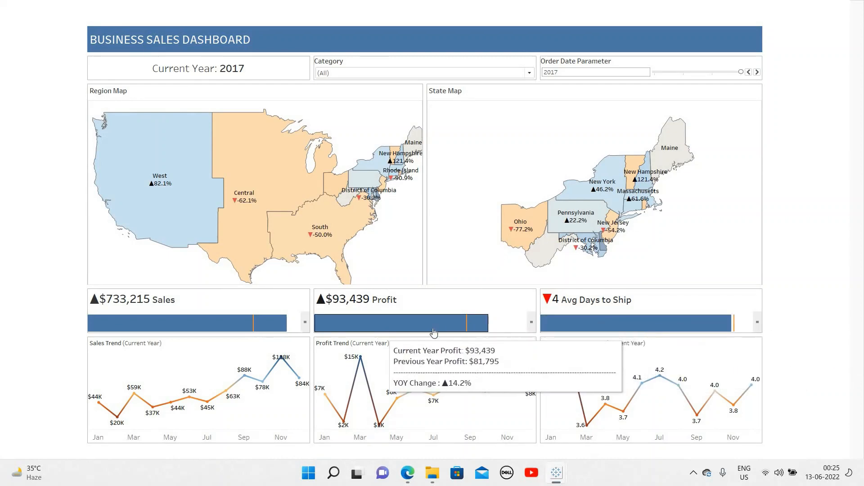
key("Escape")
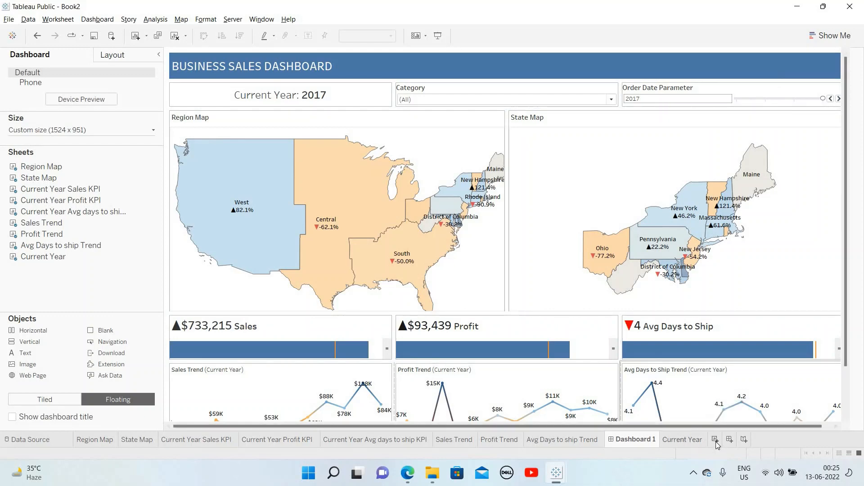
Rename the Dashboard 1 sheet as Landing Page.
double_click(636, 441)
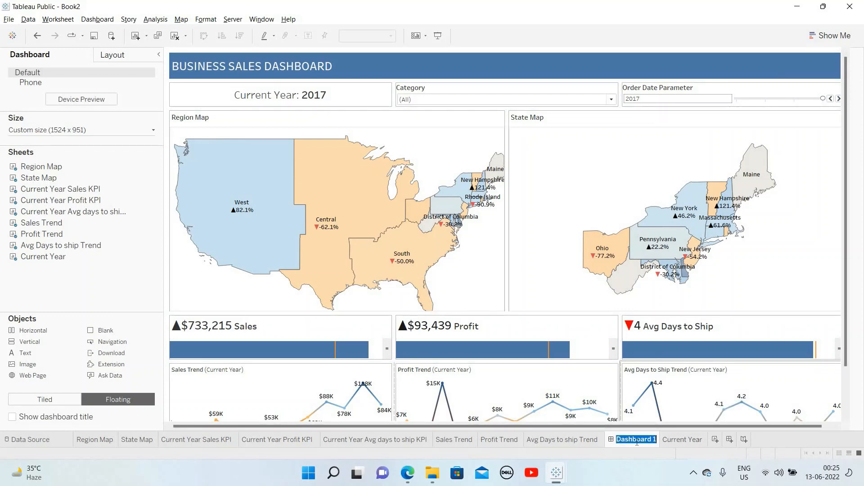
key("BackSpace")
type("lANDING pAG")
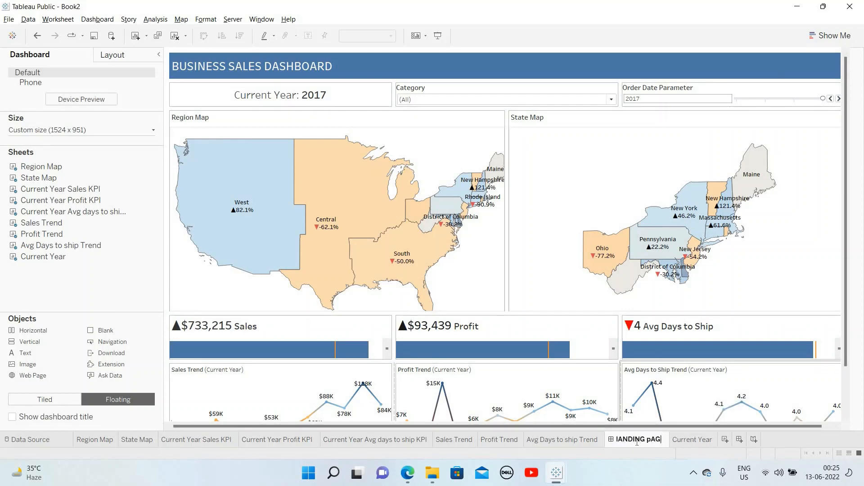
key("BackSpace")
key("BackSpace")
key("BackSpace")
key("BackSpace")
key("BackSpace")
key("BackSpace")
key("BackSpace")
key("BackSpace")
key("BackSpace")
key("BackSpace")
key("BackSpace")
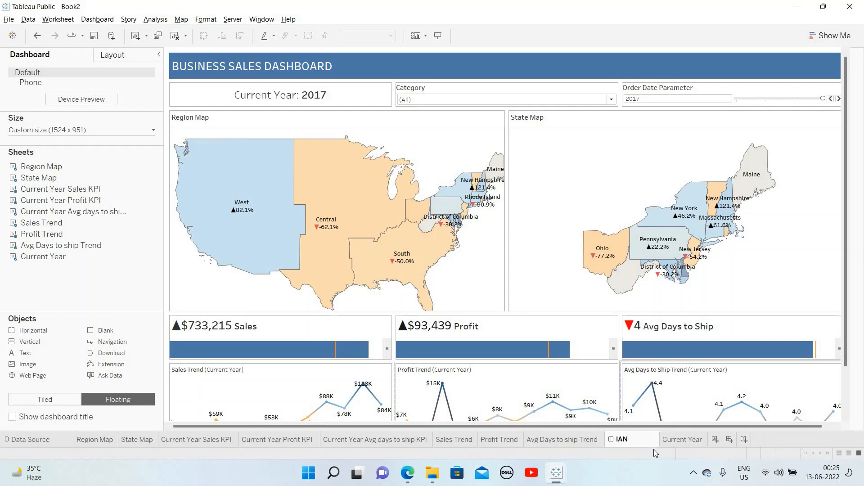
type("Landing Page")
key("Return")
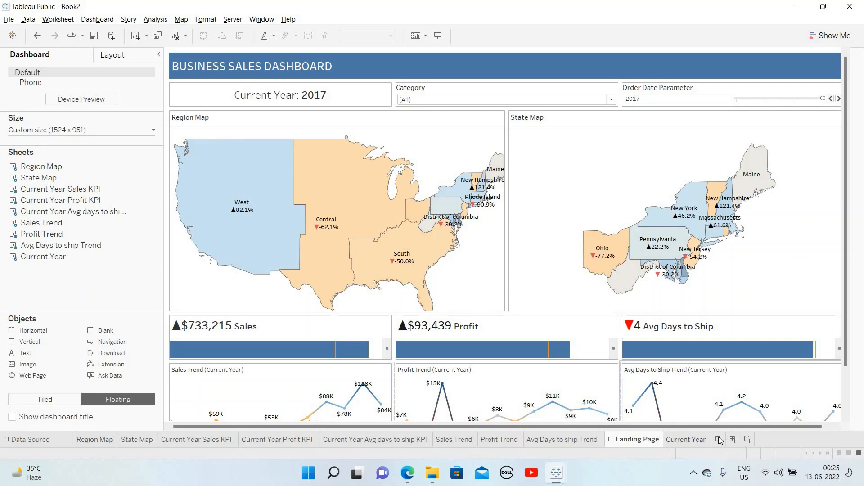
Add a new blank worksheet to the workbook.
left_click(719, 440)
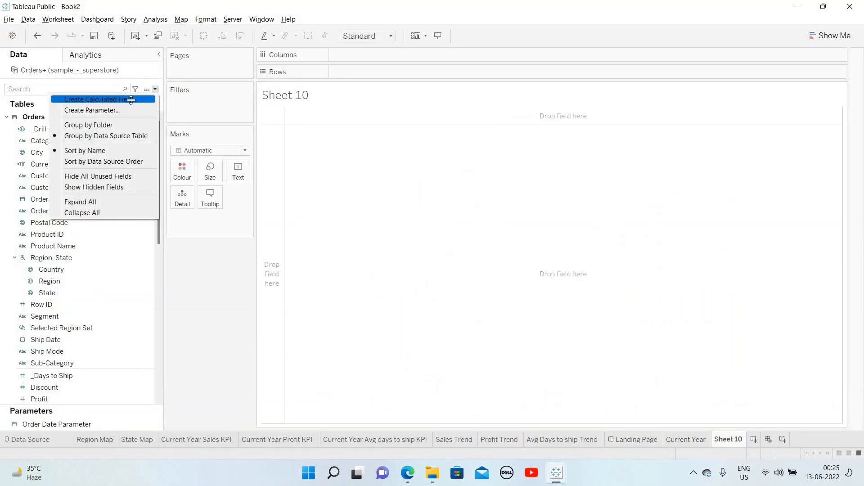
left_click(131, 100)
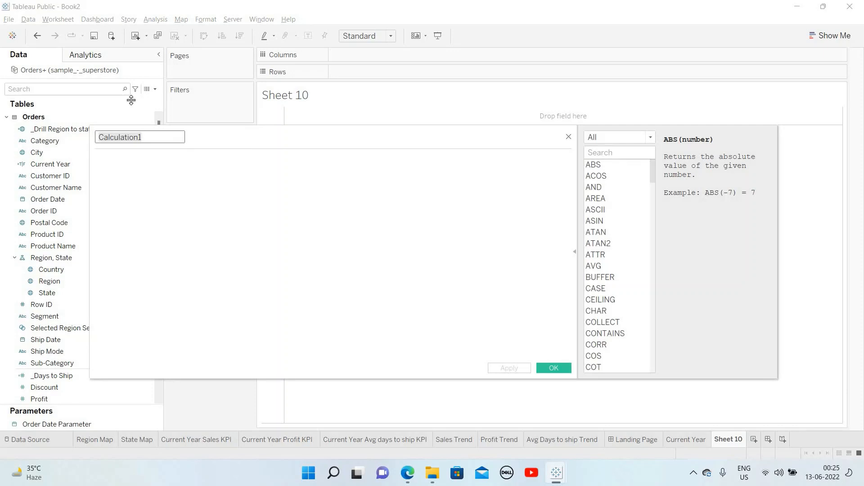
type("G")
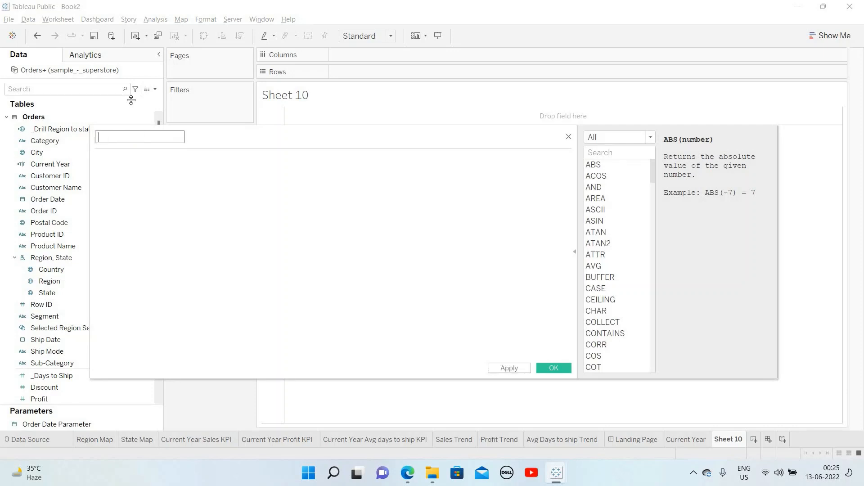
left_click(569, 137)
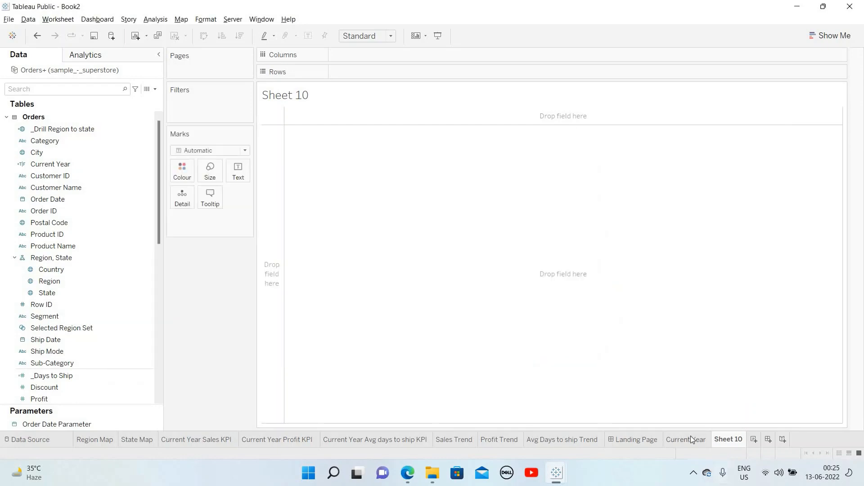
Add a floating Navigation button to the Landing Page and place it at the far end of the title banner.
left_click(639, 439)
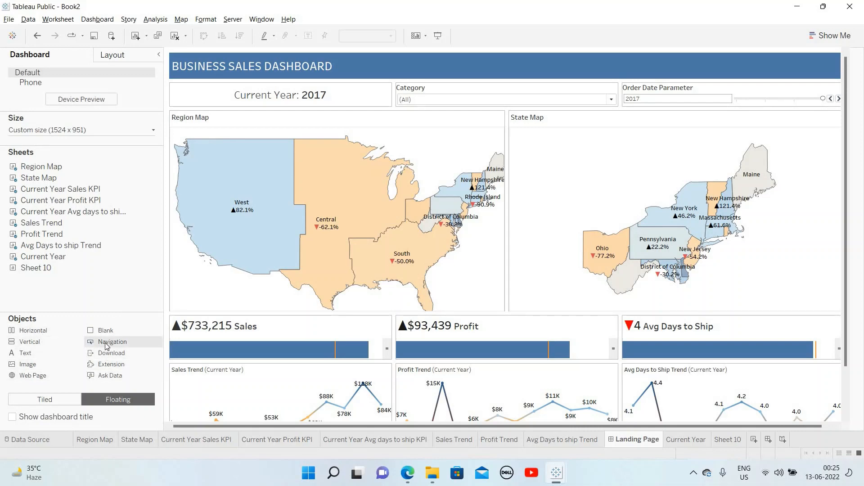
left_click_drag(107, 346, 559, 58)
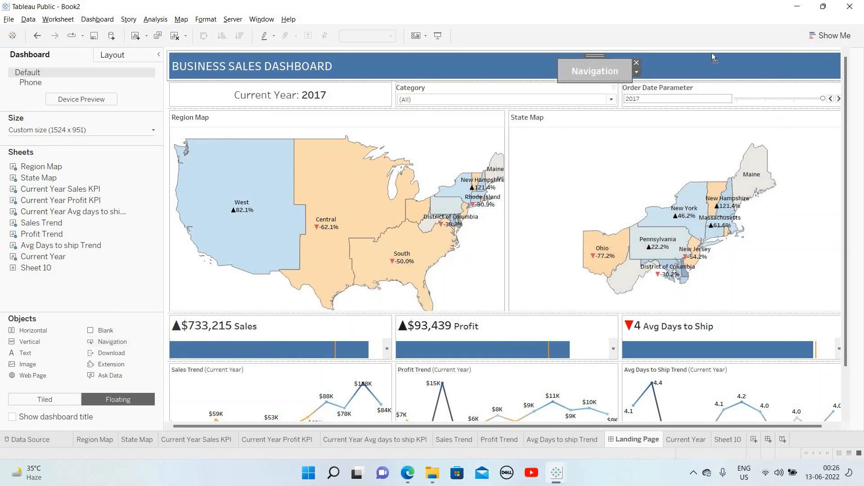
left_click_drag(711, 53, 804, 51)
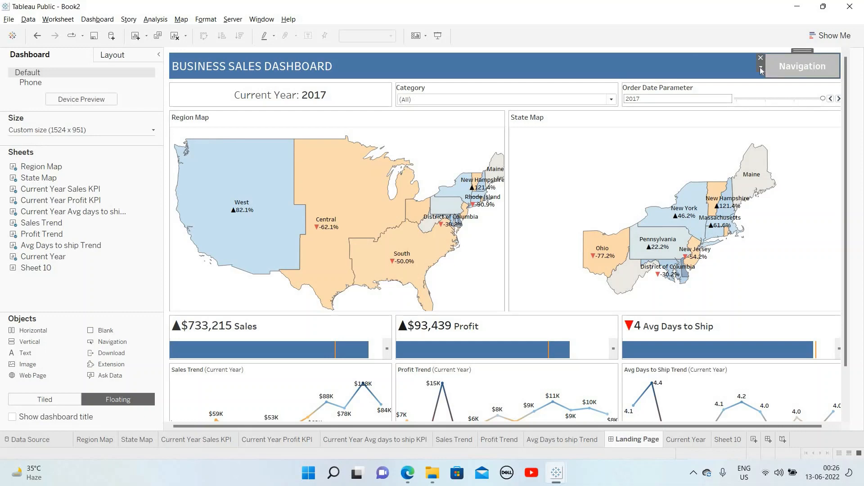
Title the navigation button DESCRIPTIVE ANALYSIS, give it a dark blue background and apply the changes.
left_click(760, 68)
left_click(781, 81)
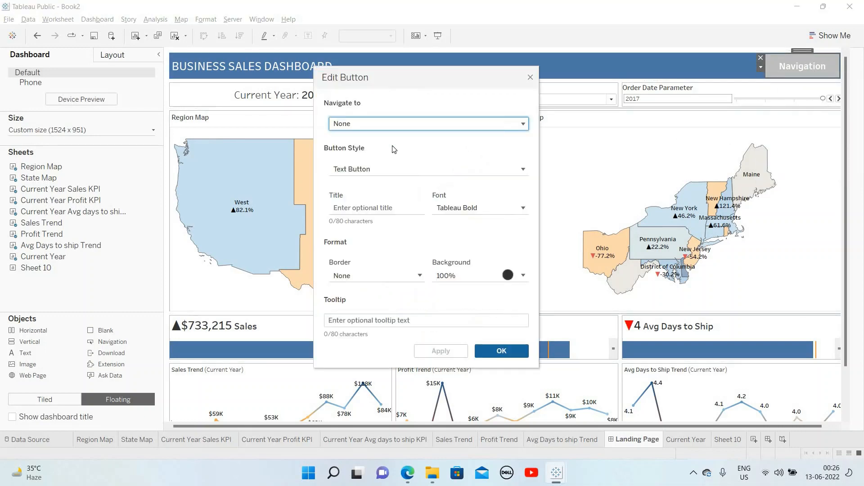
left_click(381, 210)
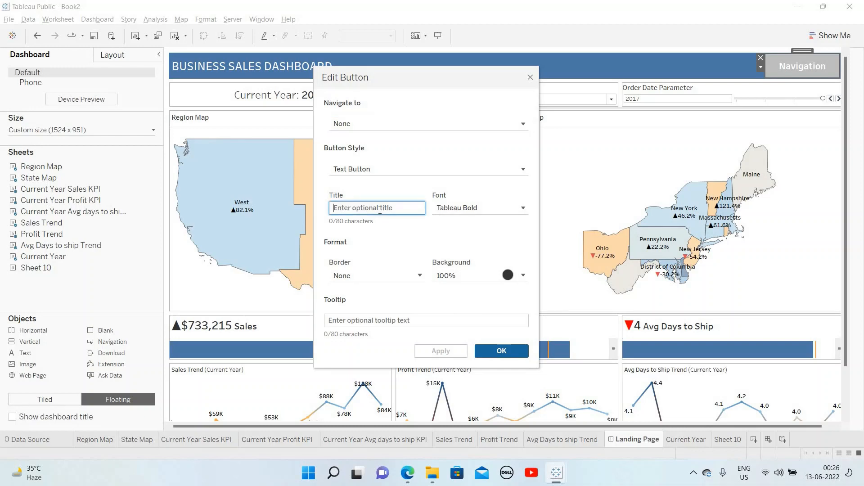
type("D")
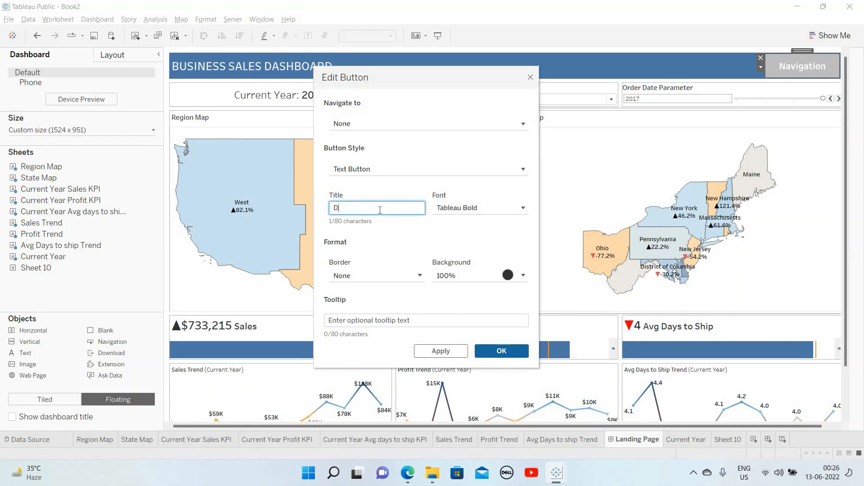
type("ESCRIPTIVE ANALYSIS")
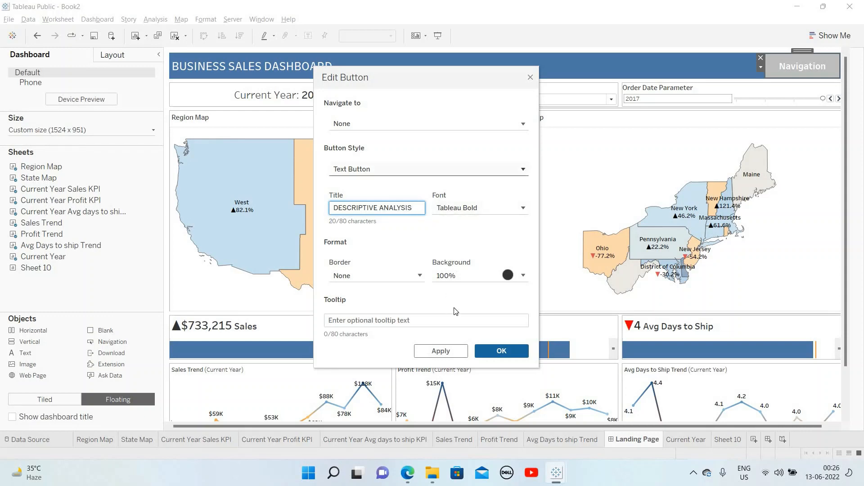
left_click(523, 276)
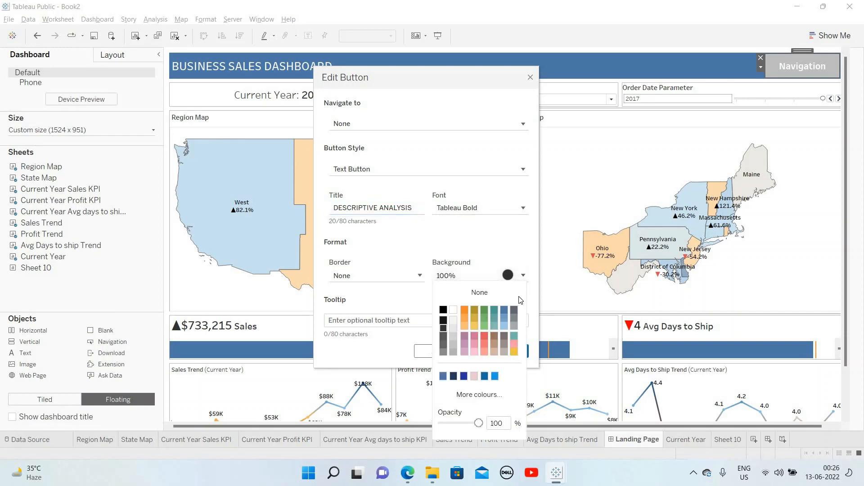
left_click(484, 376)
left_click(505, 188)
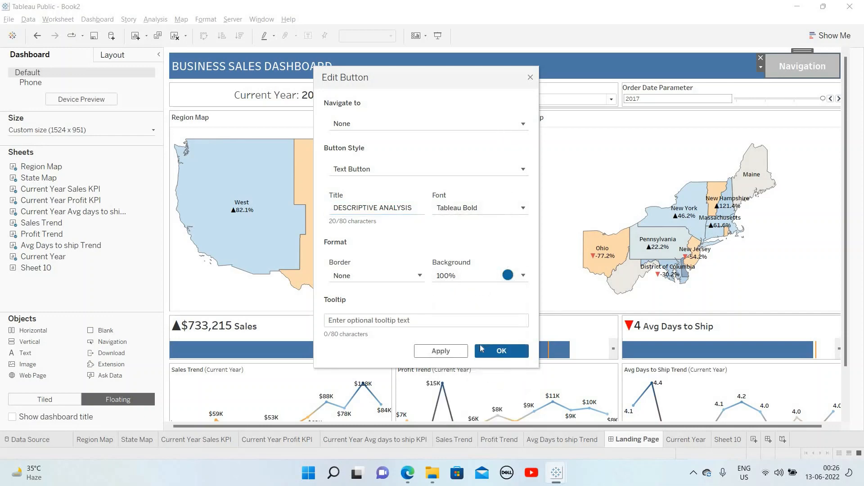
left_click(457, 353)
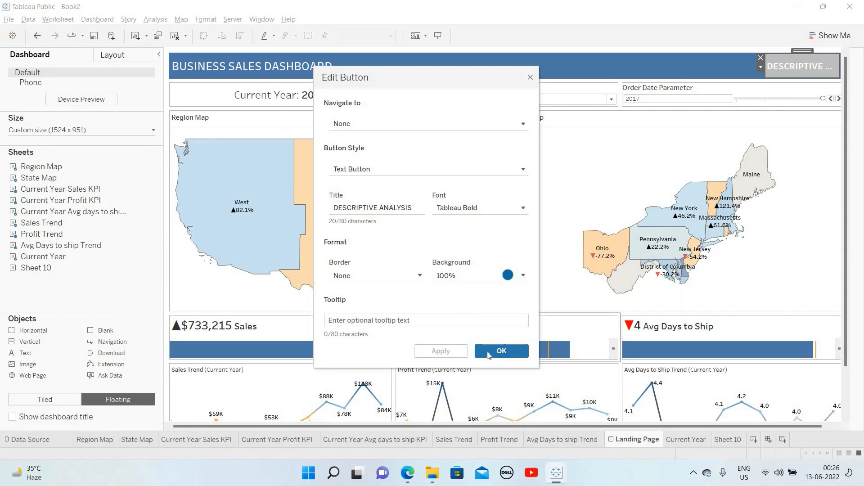
Check the navigation button's background colours and navigation targets, and confirm the button settings with the target left at None.
left_click(480, 276)
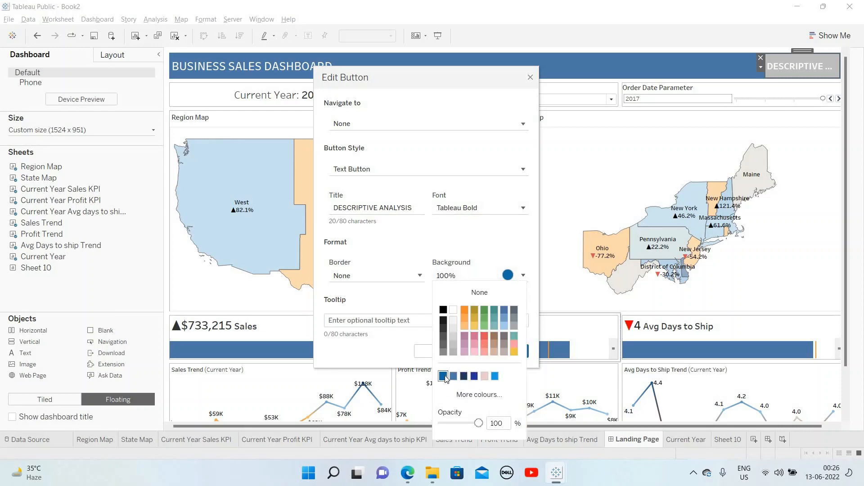
left_click(411, 300)
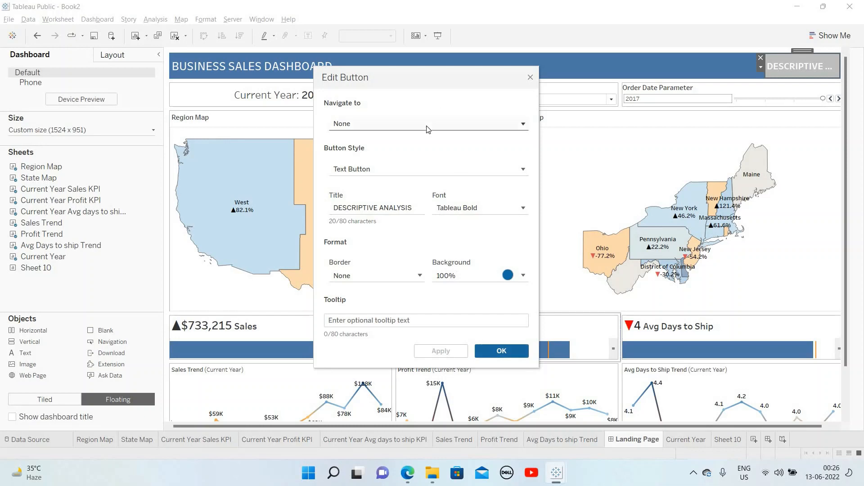
left_click(428, 128)
left_click(489, 334)
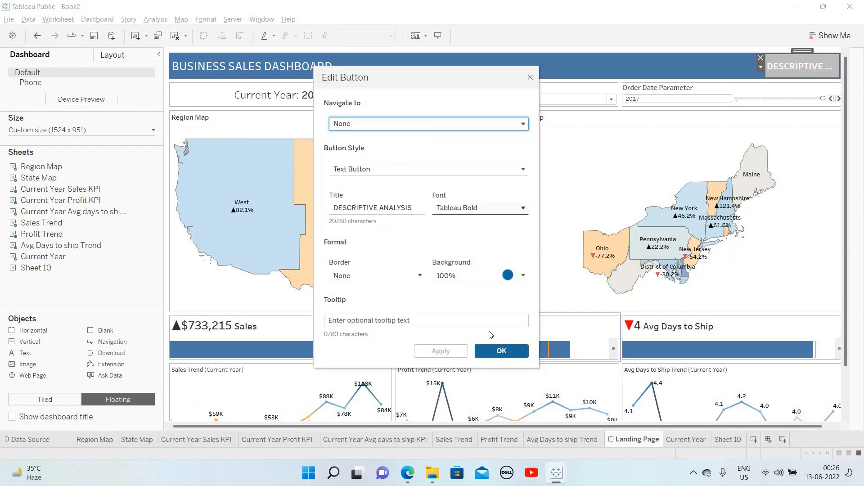
left_click(494, 352)
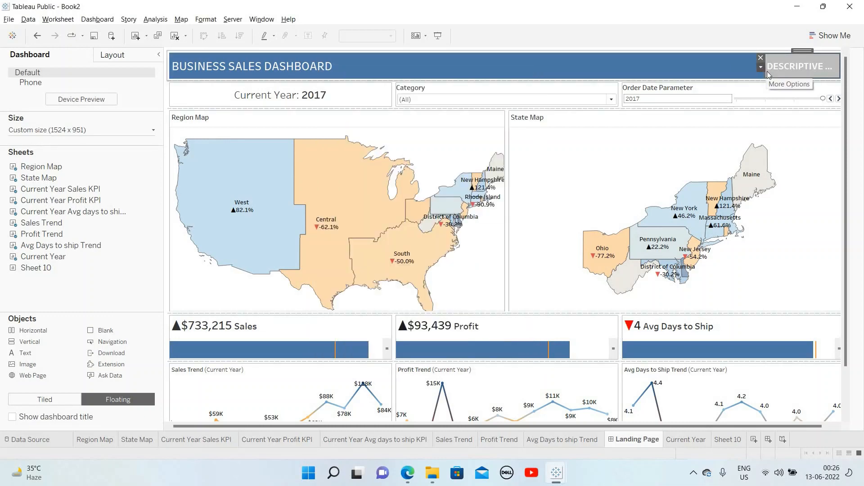
Widen the navigation button to about 253 px and give its layout item a dark blue background at 100% opacity.
left_click_drag(765, 68, 726, 70)
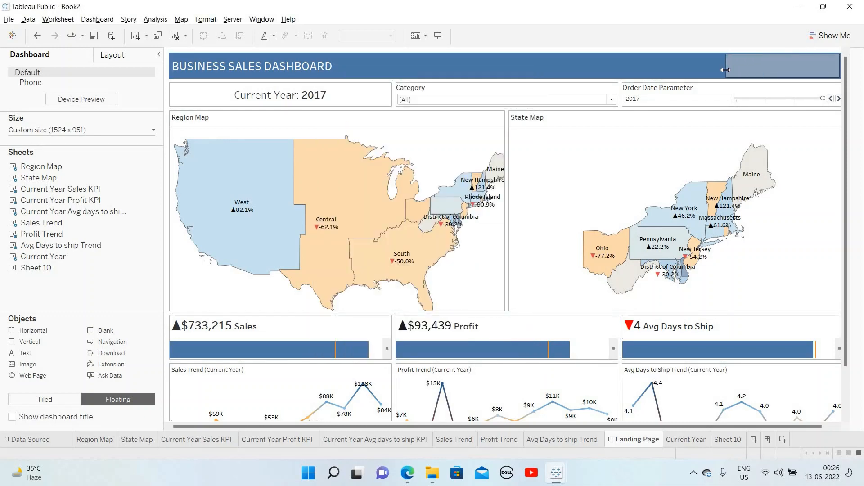
left_click(110, 55)
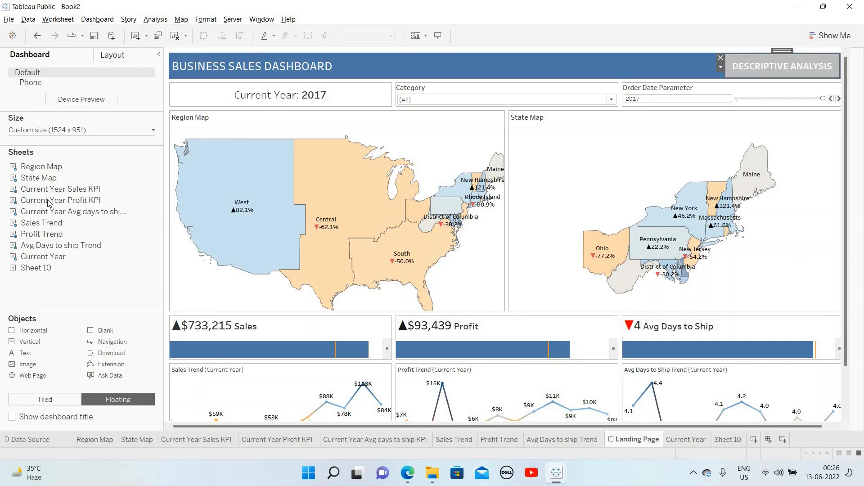
left_click(38, 235)
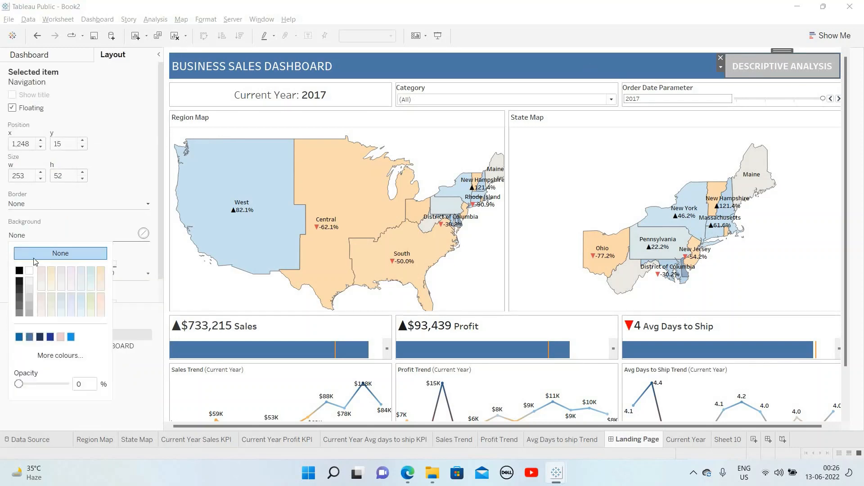
left_click(19, 338)
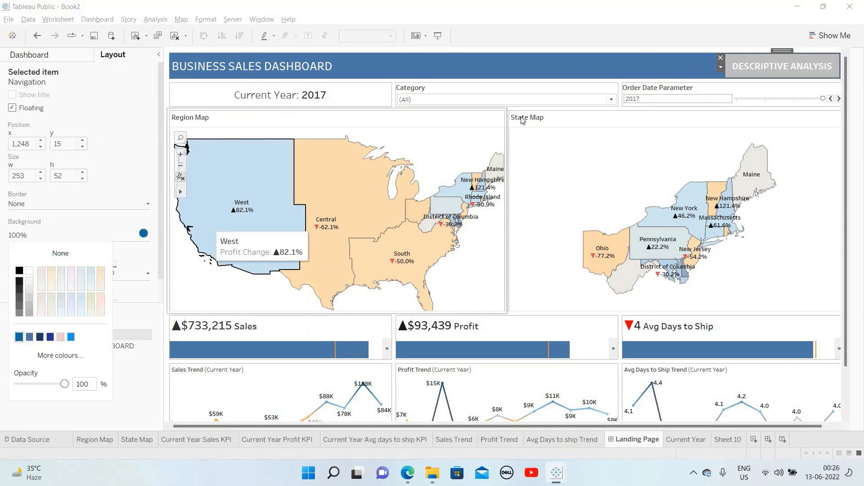
Edit the navigation button to use an orange background, apply it, and close the dialog without choosing a navigation target.
left_click(770, 69)
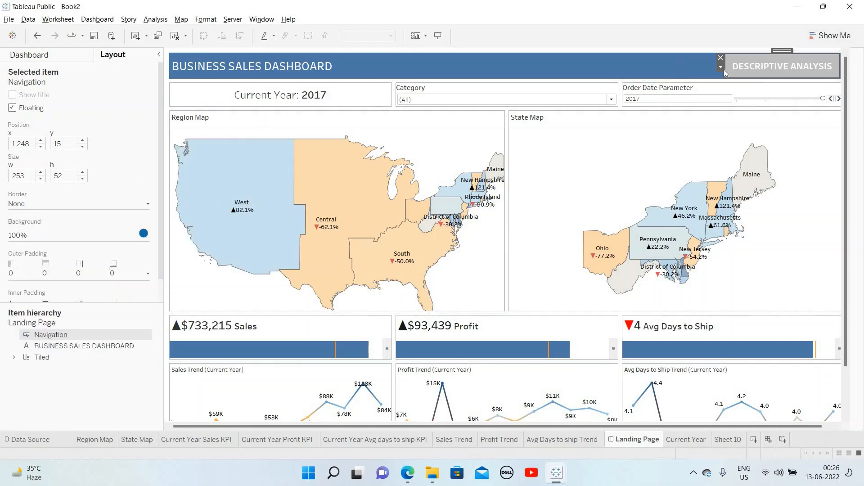
right_click(771, 71)
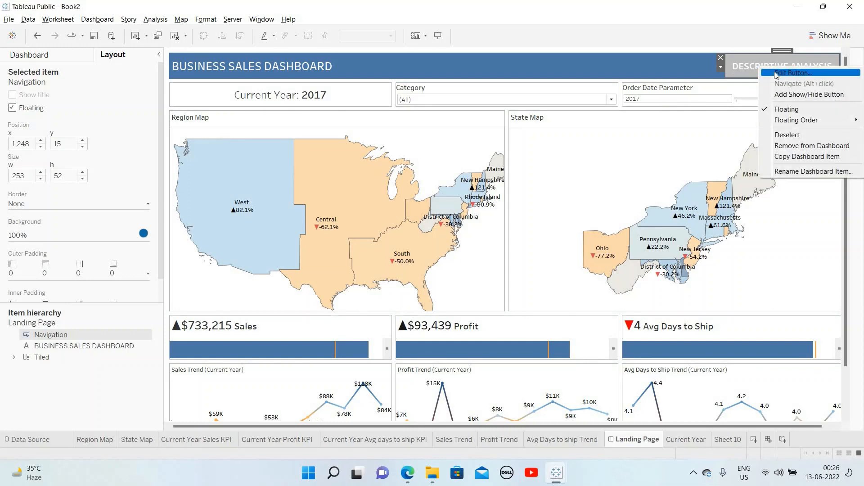
key("Return")
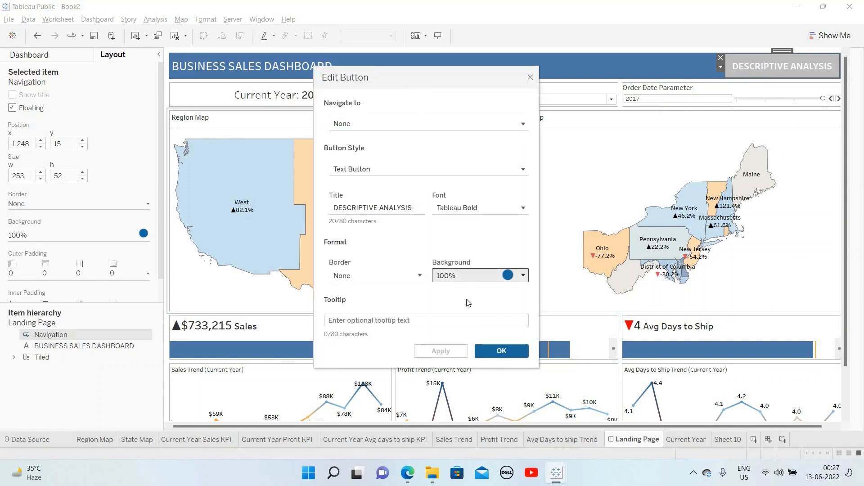
left_click(468, 276)
left_click(465, 311)
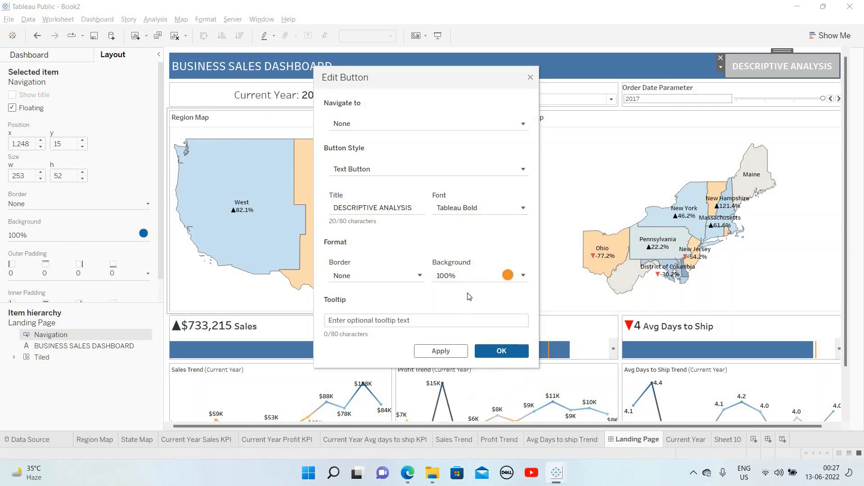
left_click(450, 352)
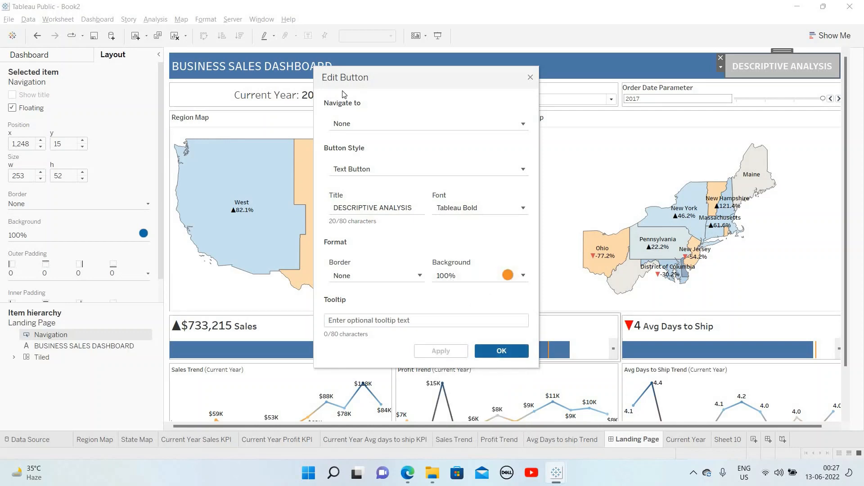
left_click(367, 129)
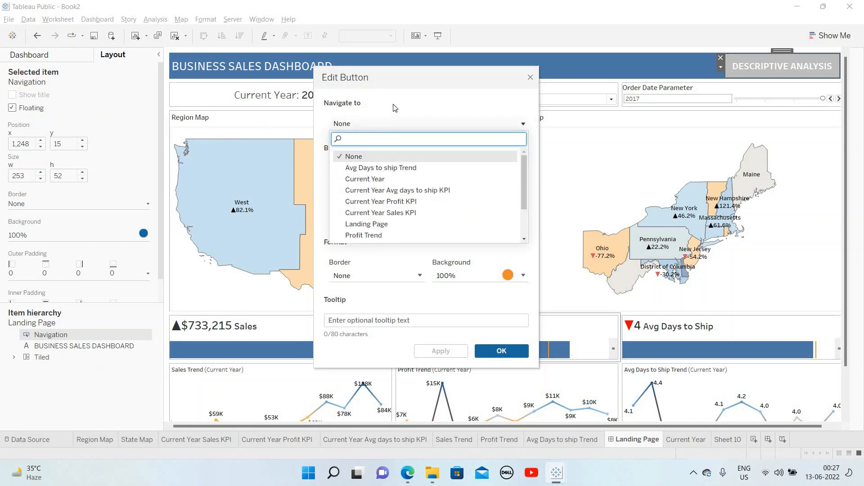
left_click(414, 105)
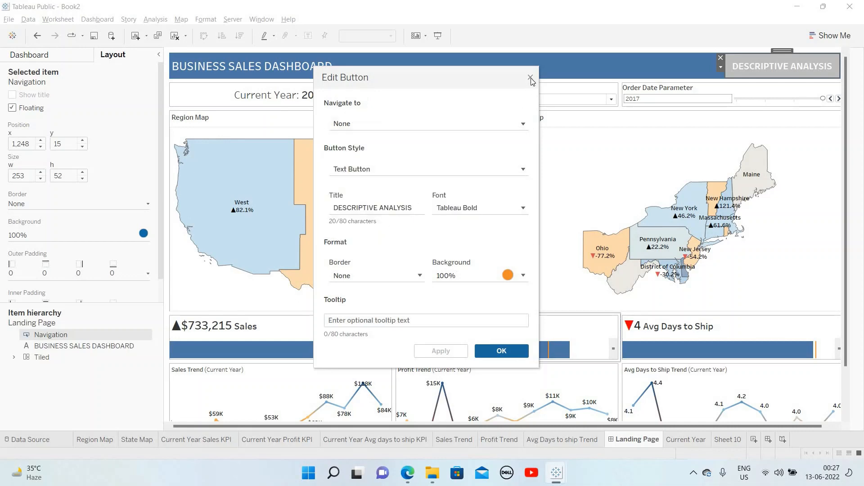
left_click(554, 75)
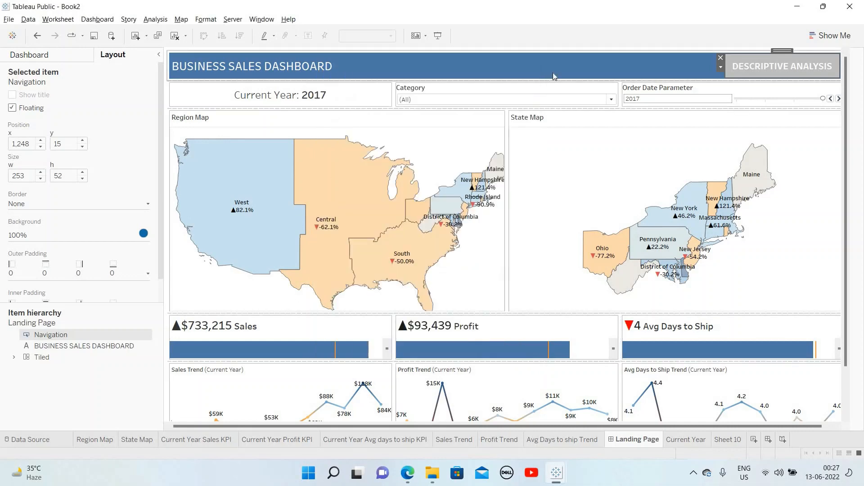
left_click(72, 54)
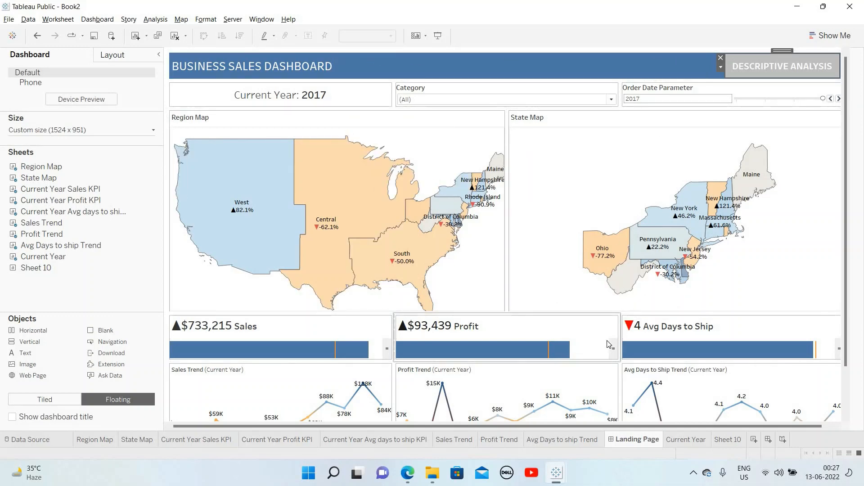
In the New Dashboard Building workbook, drill into the West region on the Landing Page and examine the Descriptive Analytics dashboard.
mouse_move(562, 484)
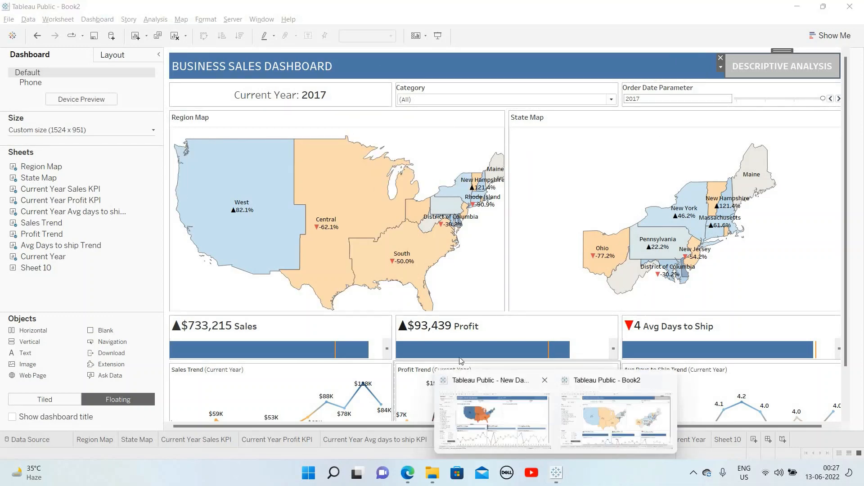
left_click(511, 387)
left_click(175, 439)
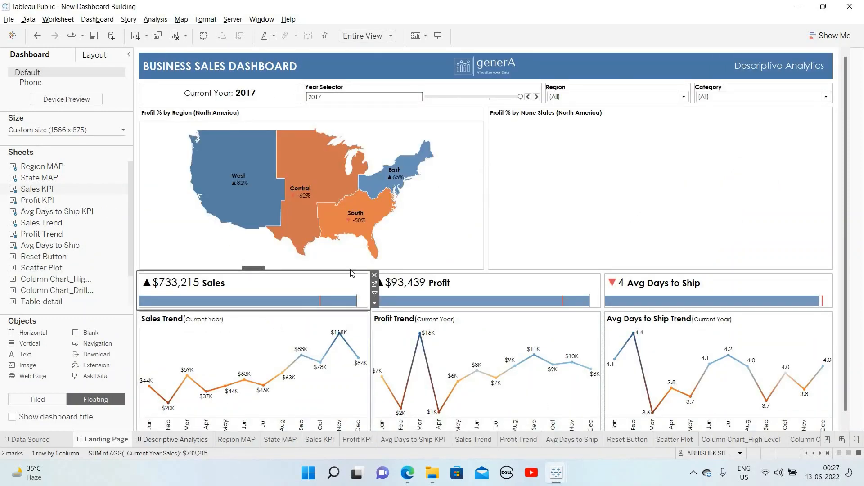
left_click(103, 439)
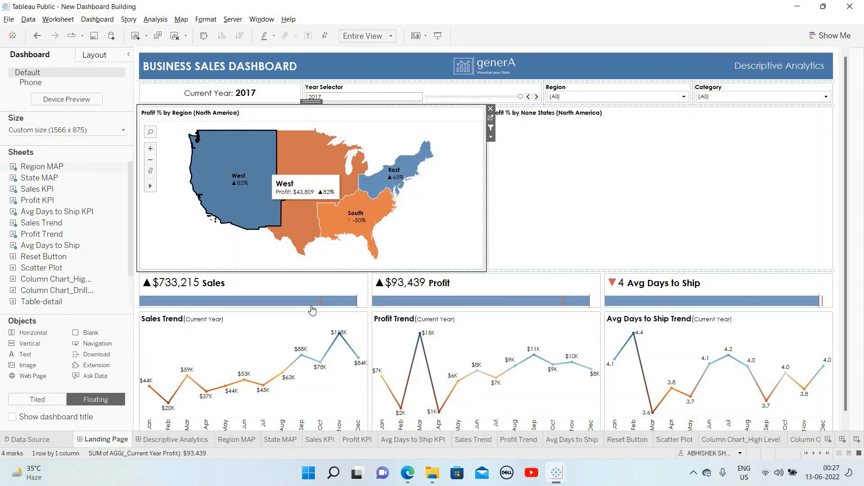
left_click(276, 211)
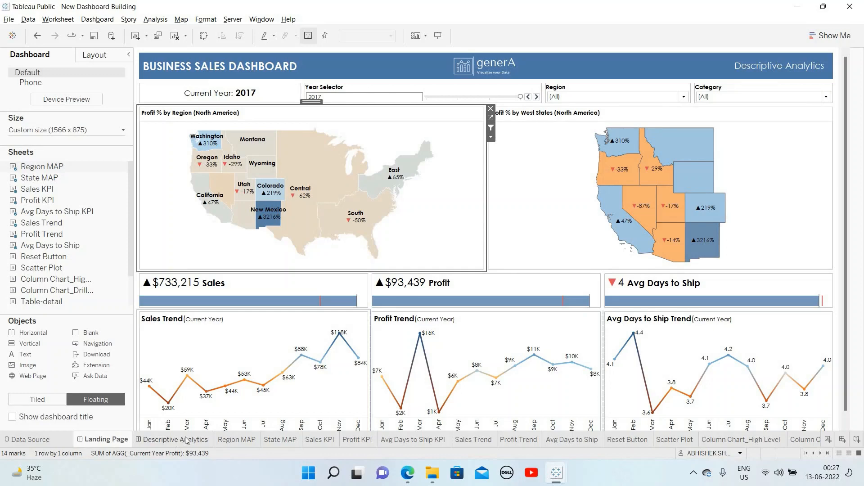
left_click(179, 440)
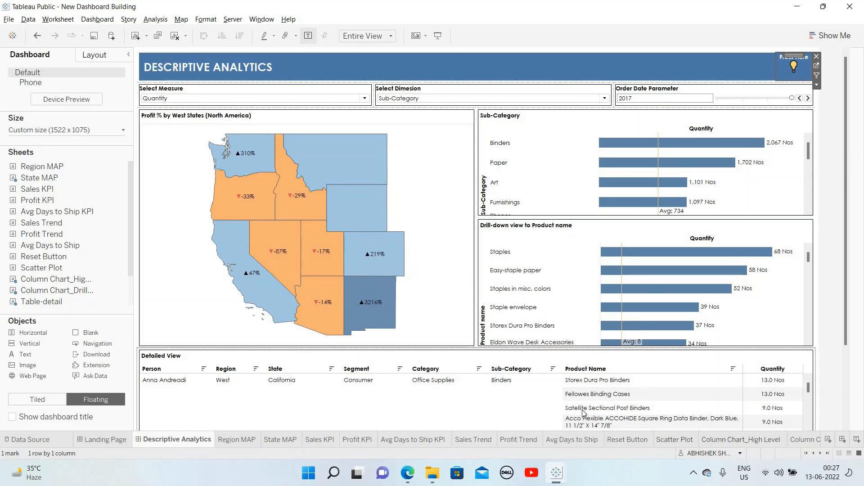
Switch back to the Book2 workbook and open the blank Sheet 10.
key("alt+Tab")
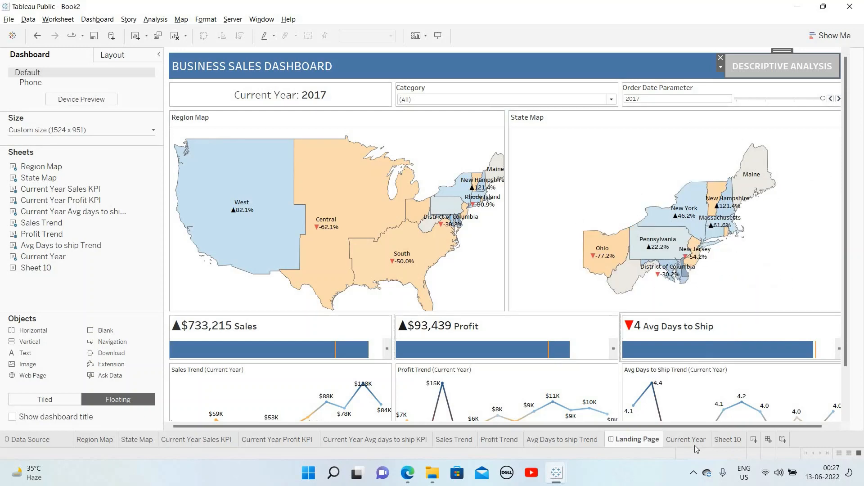
left_click(727, 439)
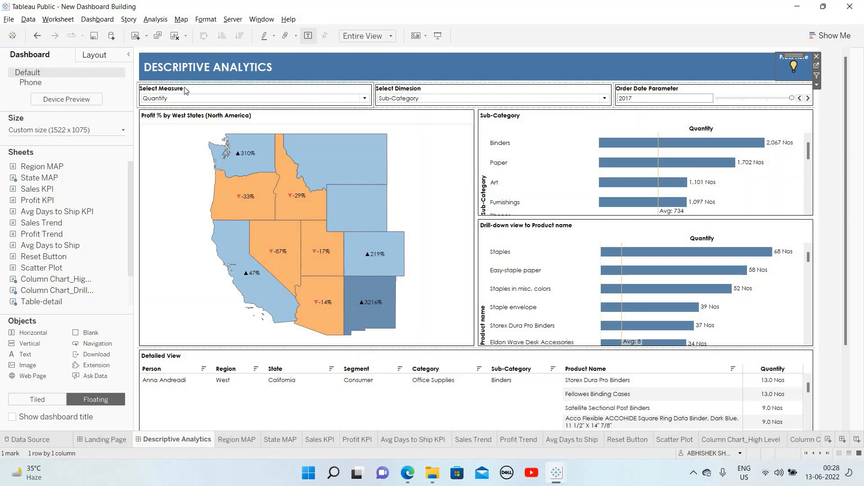
Examine the dimension and measure selector options on the Descriptive Analytics dashboard of the New Dashboard Building workbook, and return to Book2.
left_click(491, 98)
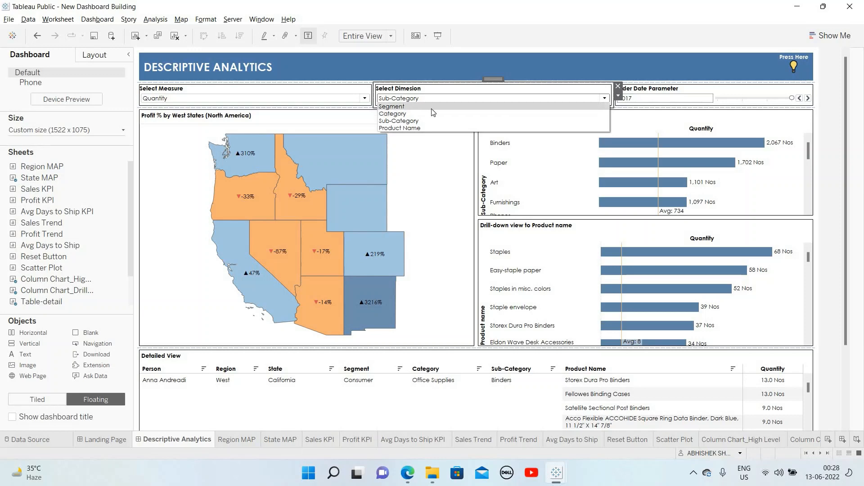
left_click(489, 79)
left_click(252, 99)
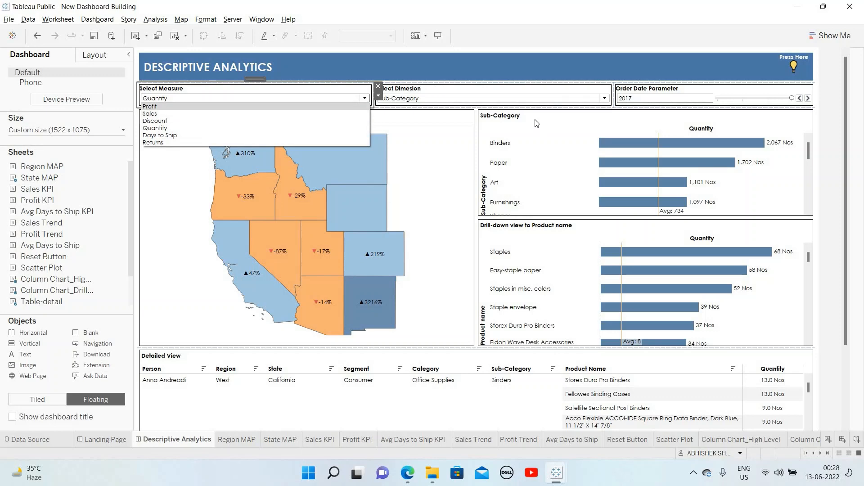
left_click(355, 91)
left_click(416, 92)
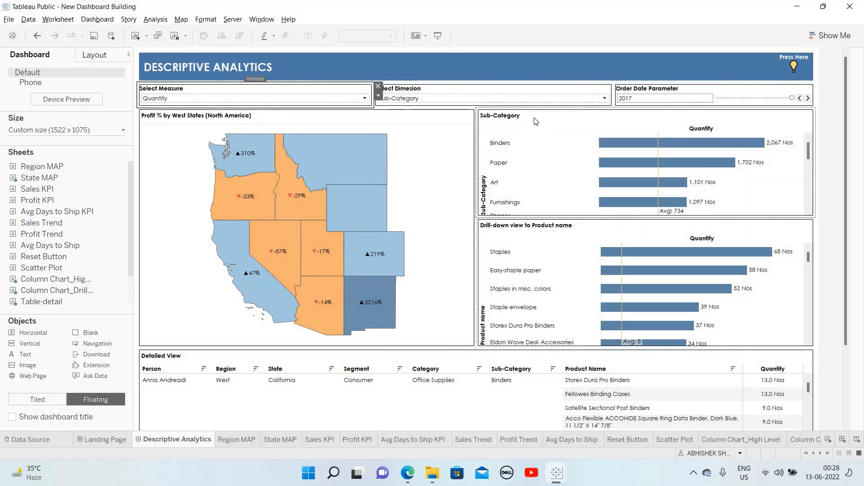
left_click(568, 122)
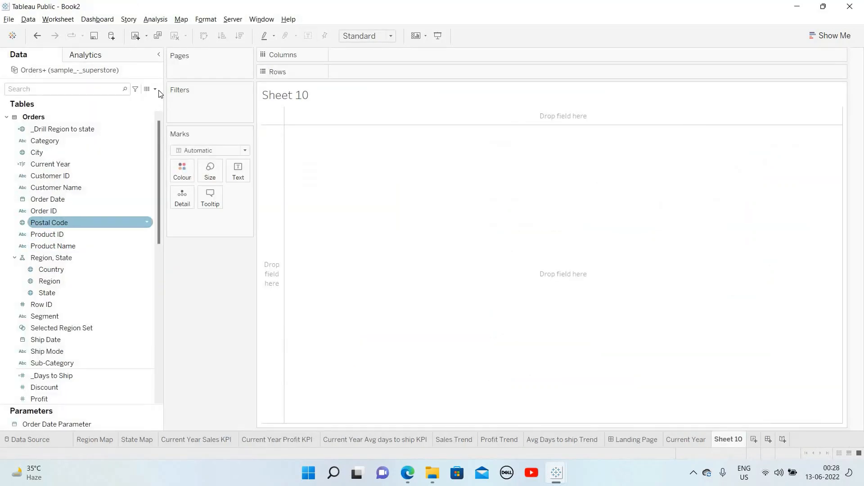
Start a new parameter named "Select Dimesnions" with the String data type and a list of allowable values.
left_click(157, 90)
left_click(127, 110)
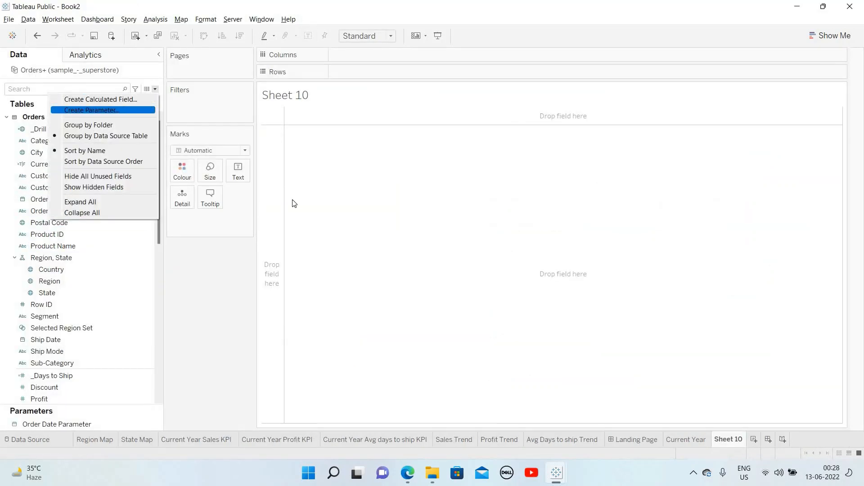
type("Sele")
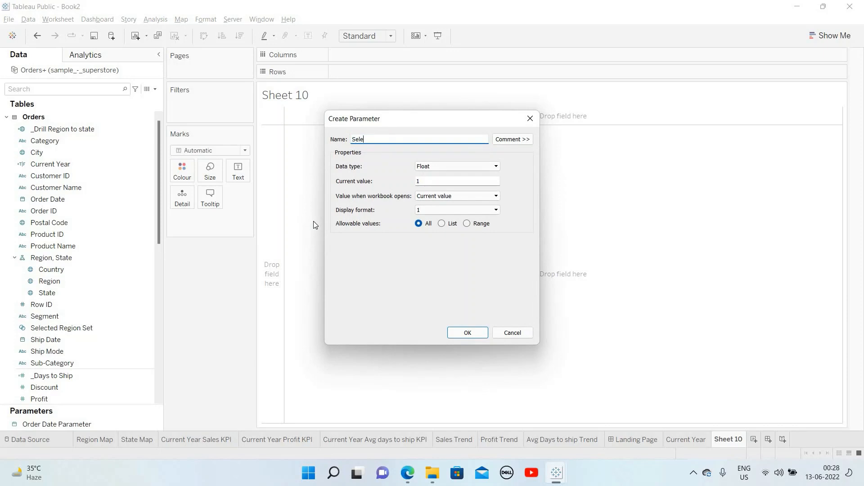
type("ct Dimesnions")
left_click(430, 167)
left_click(440, 189)
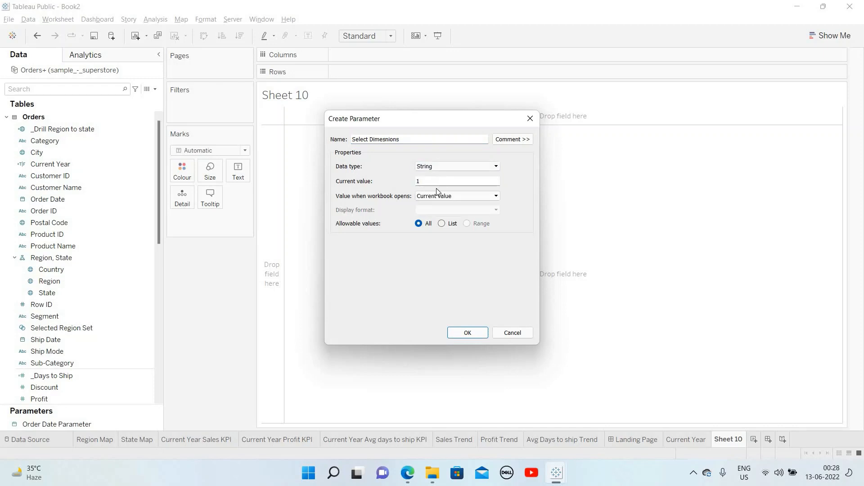
left_click(442, 223)
Add the parameter's list values 1 and 2, displayed as Sales and Profit.
left_click(366, 266)
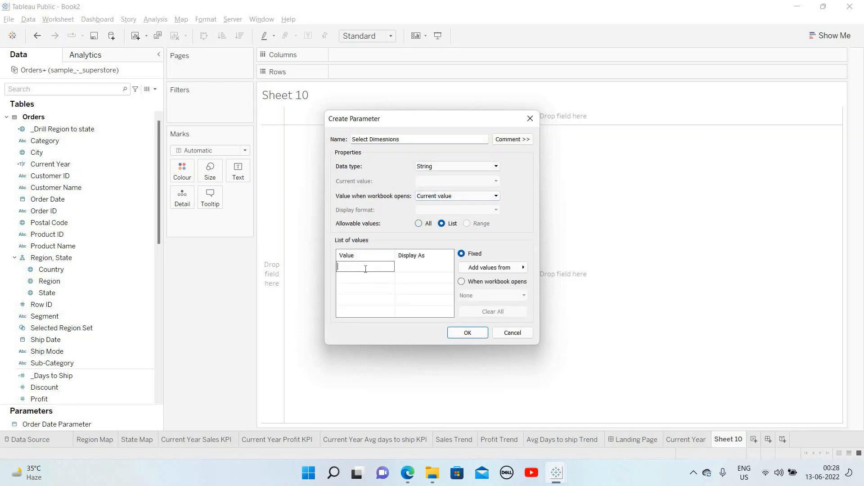
type("1")
left_click(422, 267)
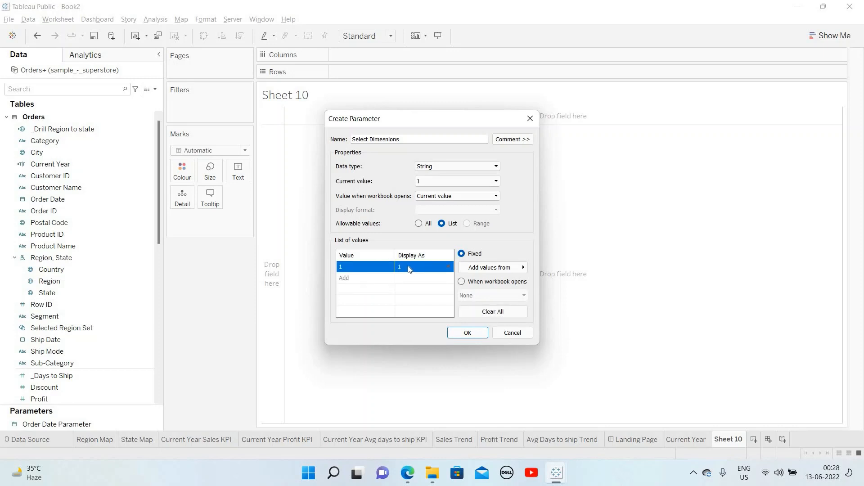
left_click(410, 267)
type("Sales")
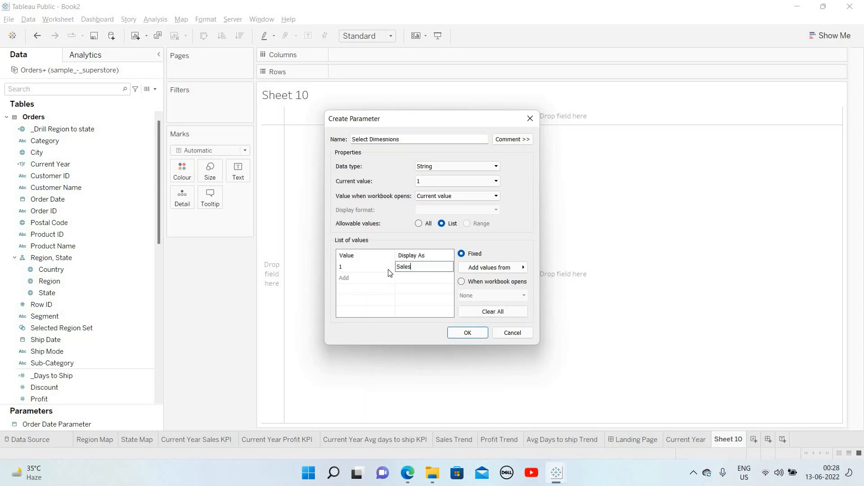
left_click(376, 278)
type("2")
left_click(419, 280)
left_click(418, 278)
type("Profit")
Add list value 3 displayed as "Quantity Sold", followed by list value 4, to the parameter.
left_click(348, 289)
type("3")
key("Tab")
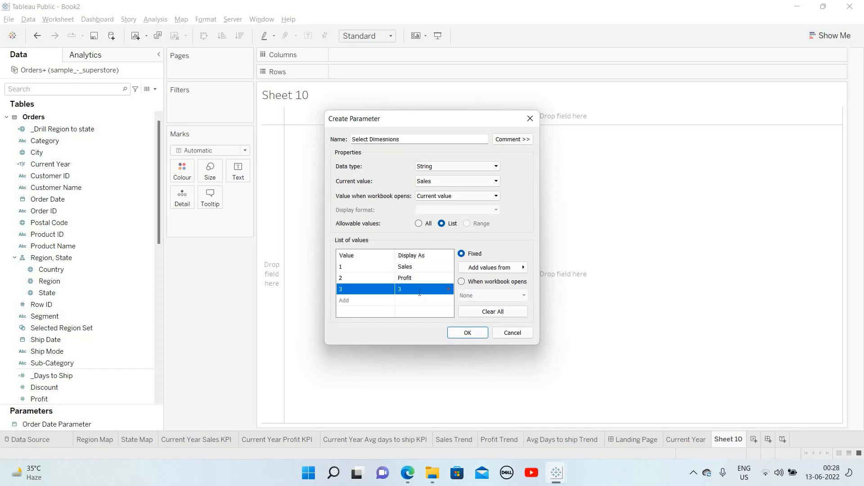
left_click(420, 292)
type("Quantity")
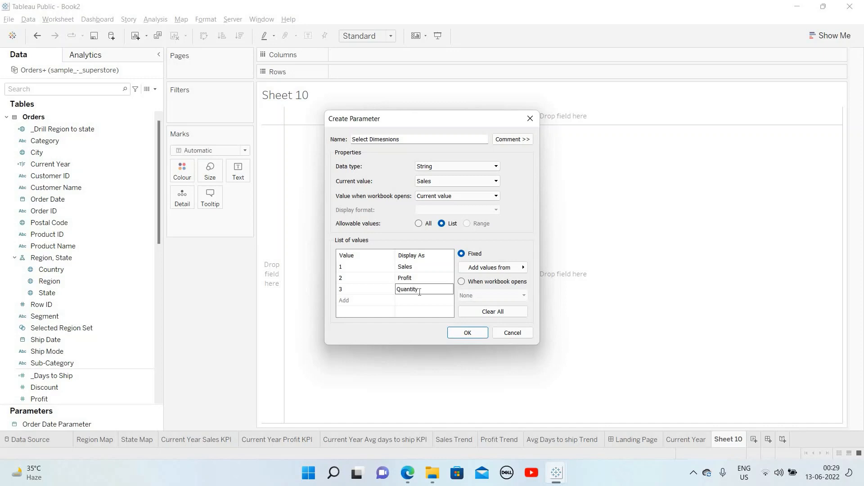
type("Sold")
left_click(362, 299)
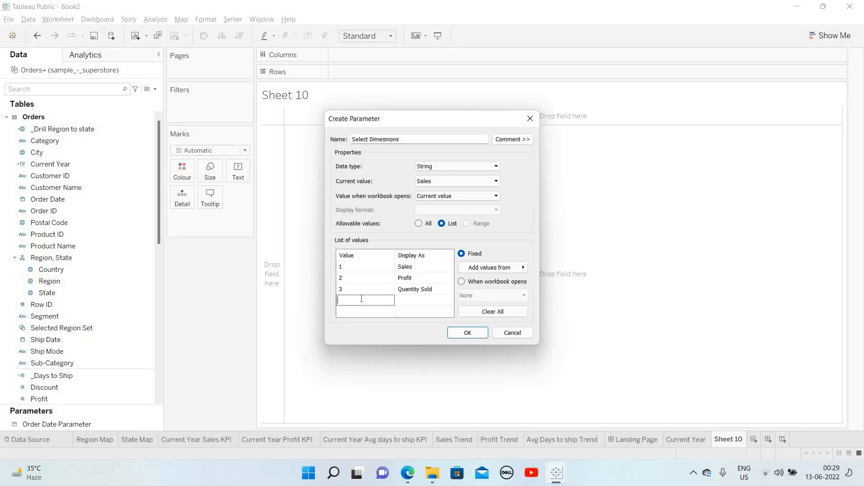
type("4")
left_click(412, 300)
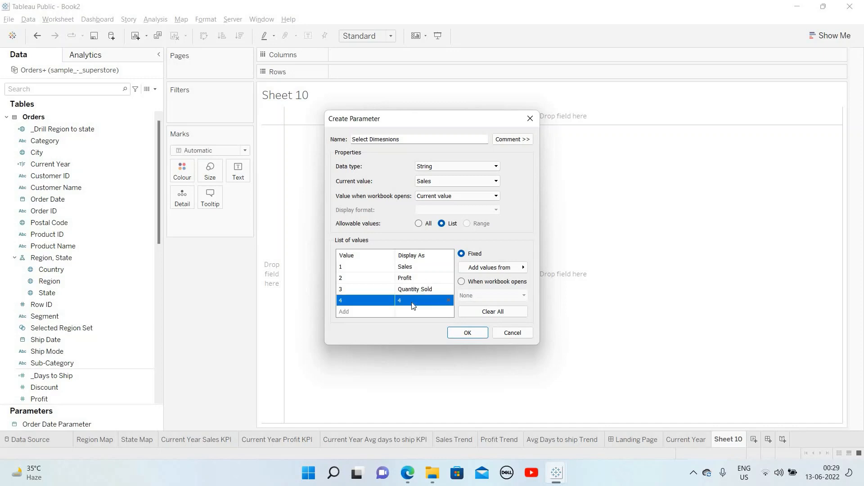
left_click(412, 302)
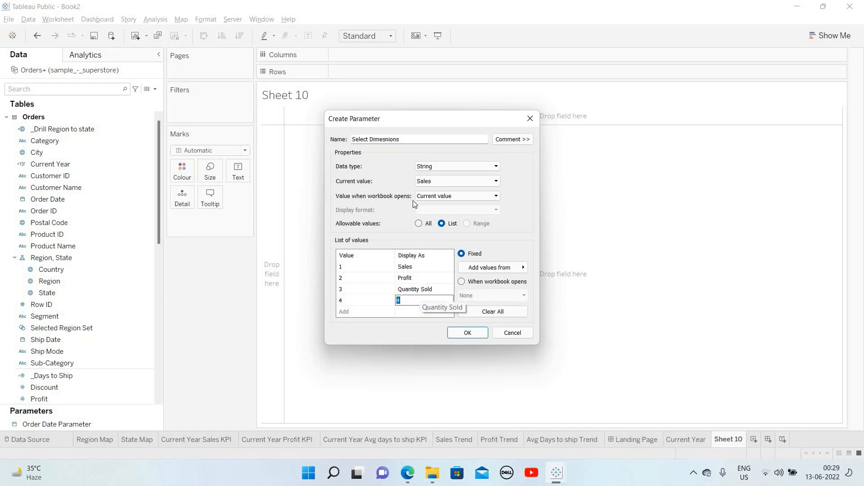
Rename the parameter being created as "Select Measures".
left_click(409, 139)
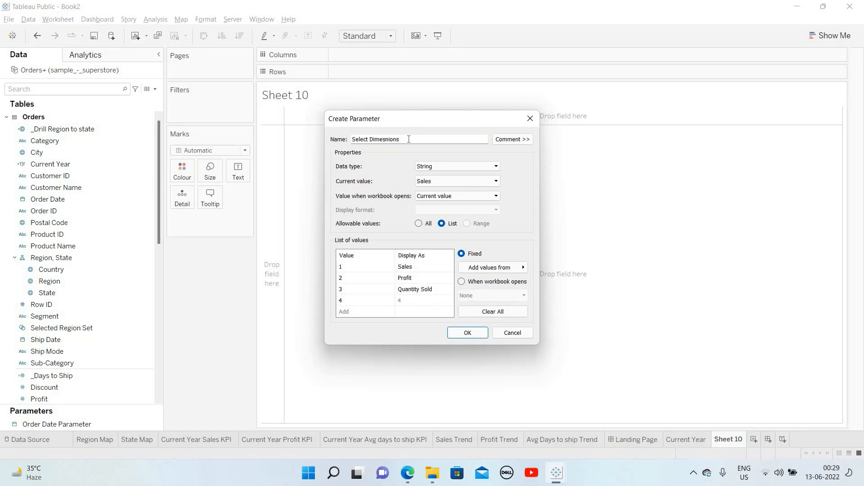
key("BackSpace")
key("BackSpace")
key("BackSpace")
key("BackSpace")
key("BackSpace")
key("BackSpace")
key("BackSpace")
key("BackSpace")
key("BackSpace")
key("BackSpace")
type("Measures")
Set the display name of the parameter's list value 4 to "Avg Days to Ship".
left_click(422, 301)
type("Avg")
type(" Days to Sh")
type("ip")
Add list value 5 displayed as "Returns" and save the parameter.
left_click(353, 310)
type("5")
left_click(404, 311)
left_click(404, 311)
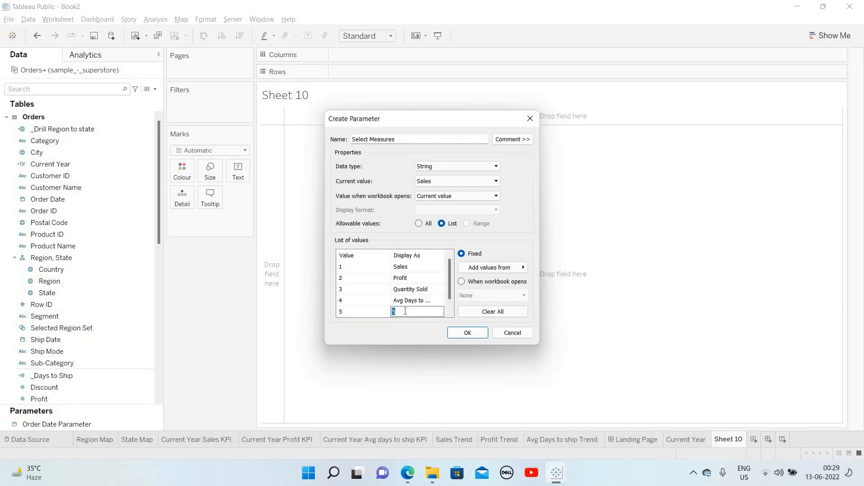
type("Returns")
left_click(468, 333)
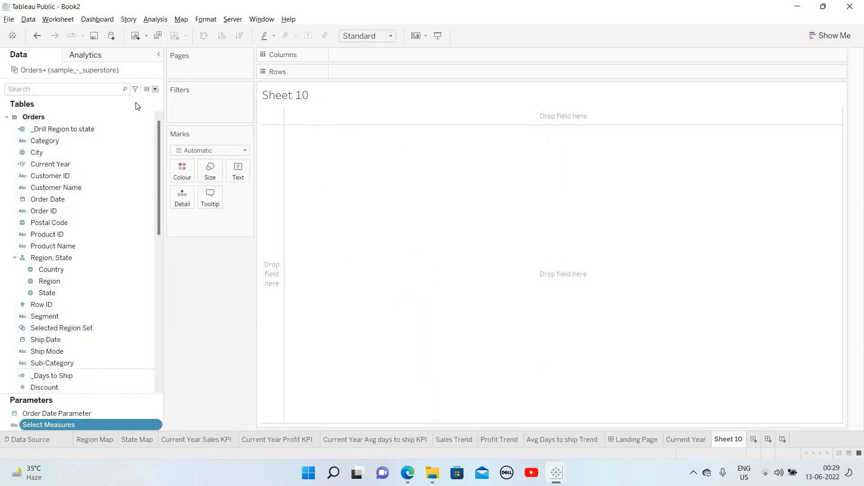
Start a new calculated field named "_Selected Measure".
left_click(154, 88)
left_click(104, 99)
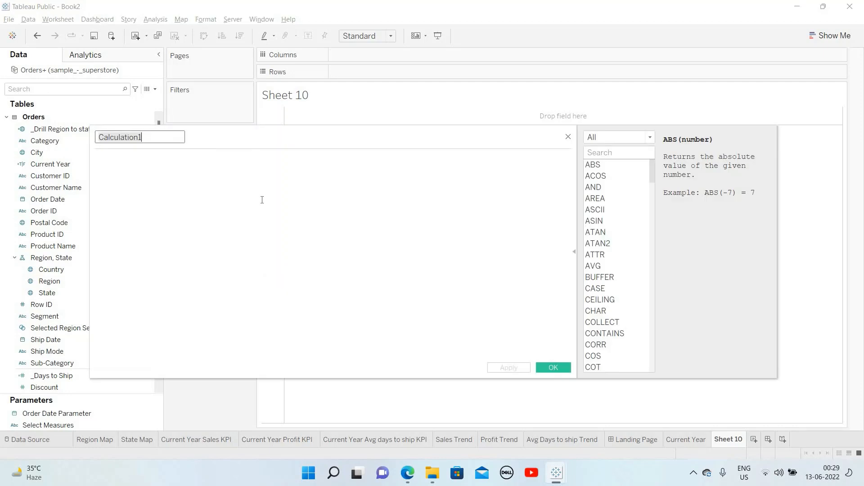
type("Selected")
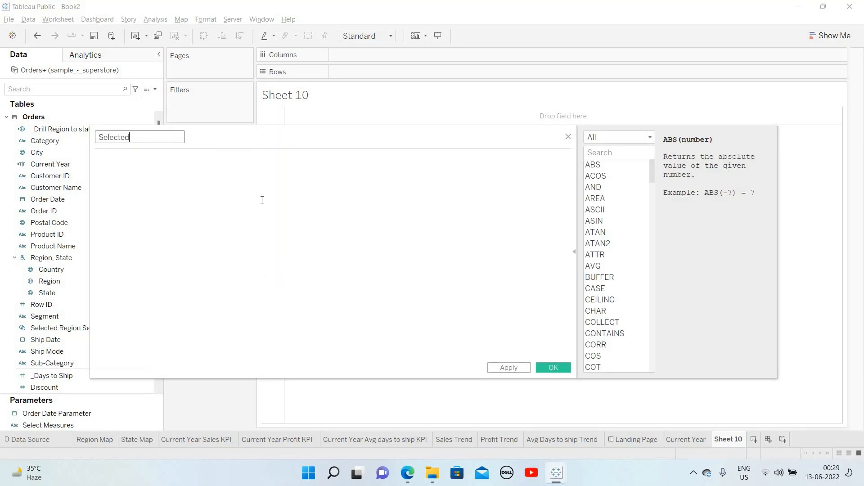
type(" Measure")
type("_")
Begin the calculated field's formula with a Case statement on the [Select Measures] parameter.
left_click(208, 166)
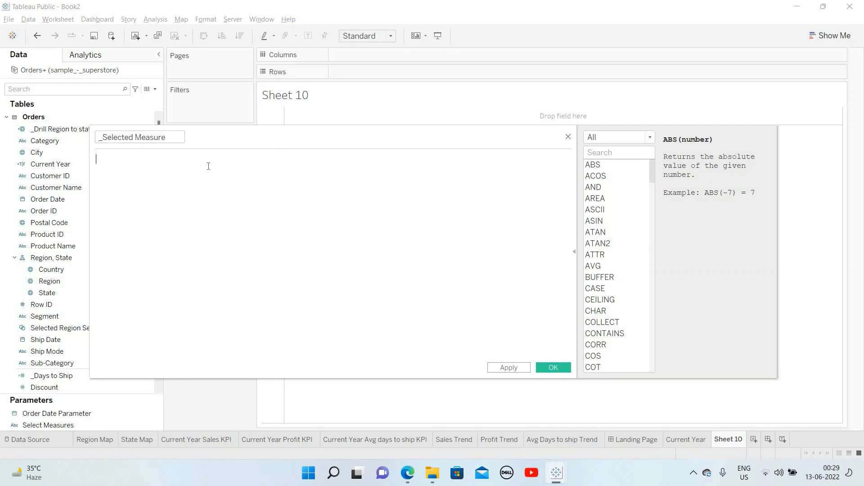
type("Case")
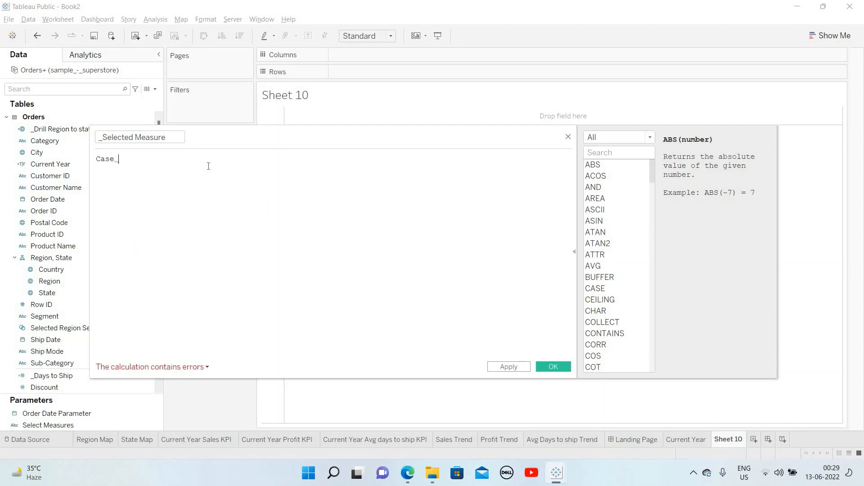
type(" Sele")
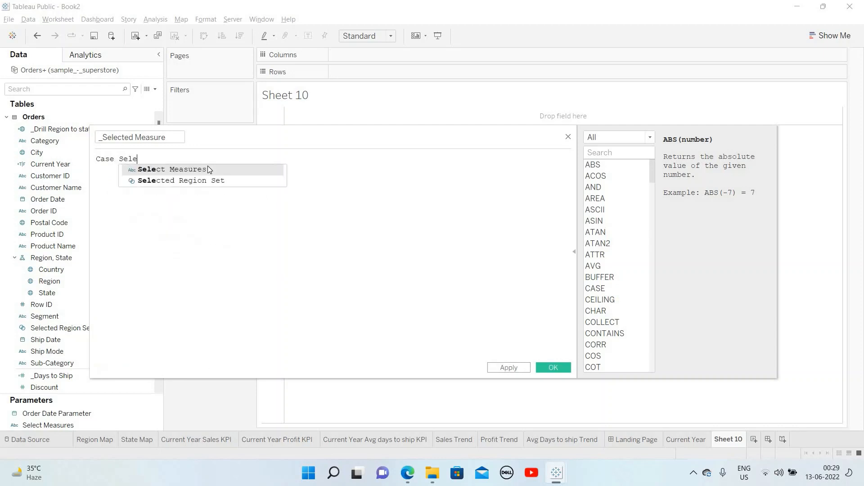
key("Return")
Add the line "WHEN 1 SUM([Sales])" to the Case formula.
type("whe")
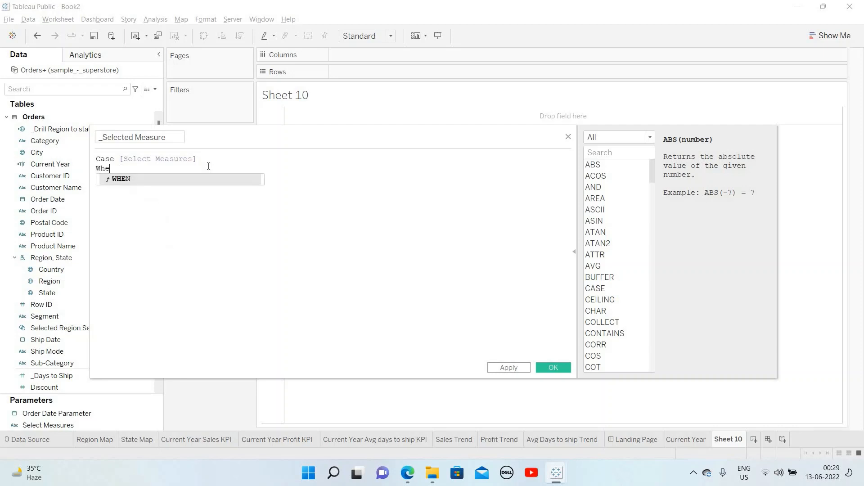
key("Return")
type("1")
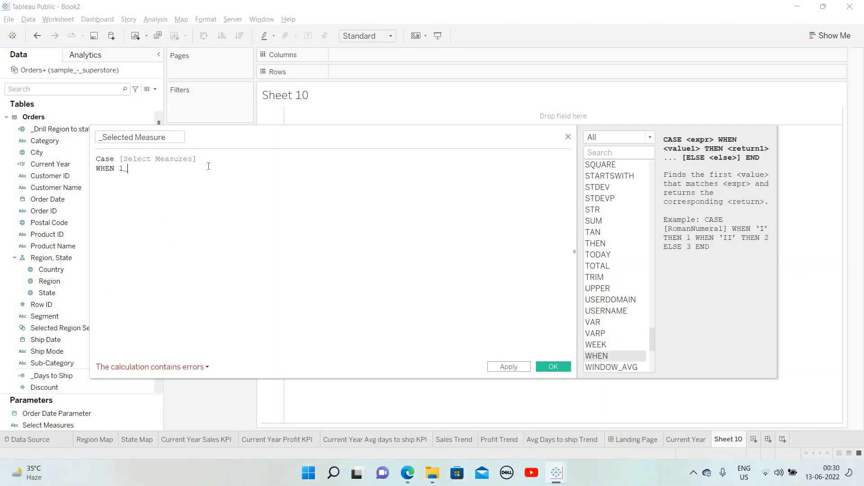
type(" sal")
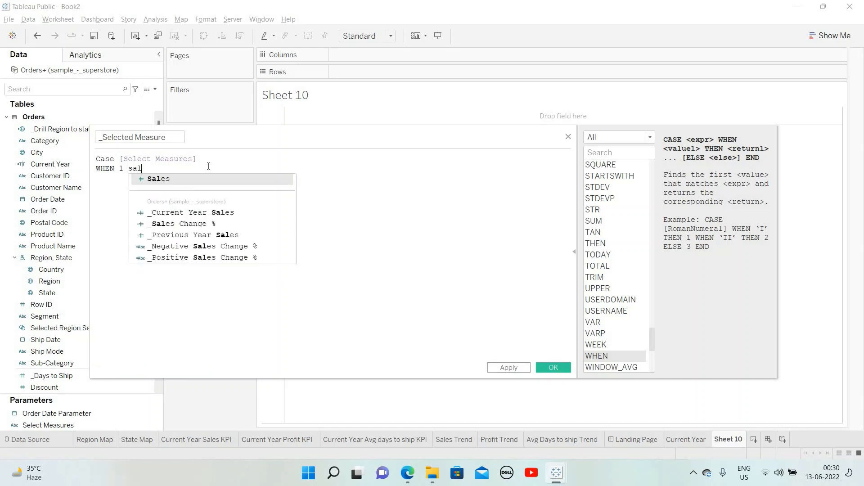
key("BackSpace")
key("BackSpace")
key("BackSpace")
type("sum")
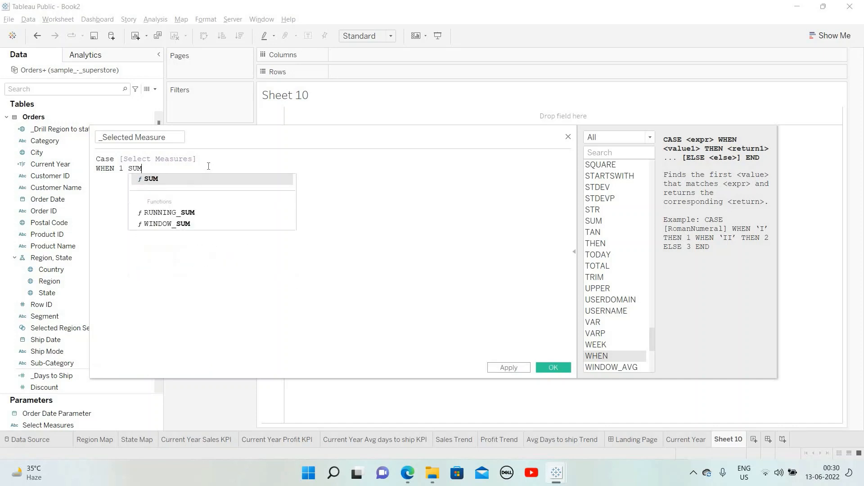
key("Return")
type("sales")
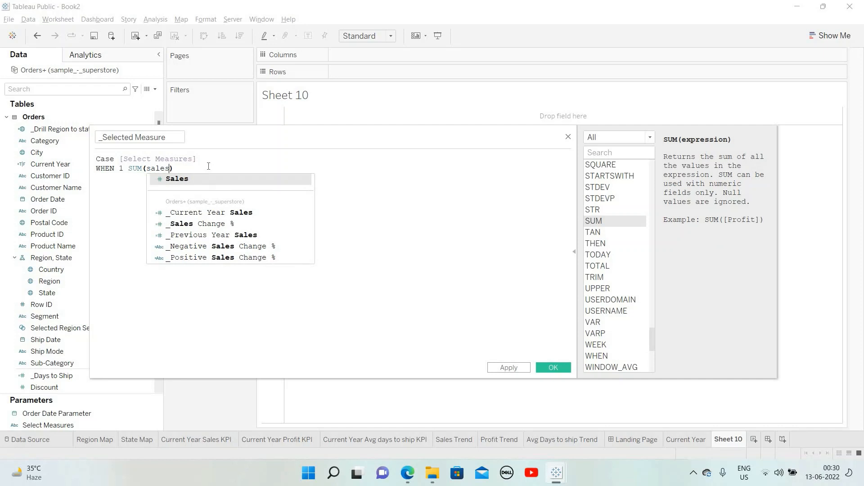
key("Return")
Add the line "WHEN 2 SUM([Profit])" to the Case formula.
key("Return")
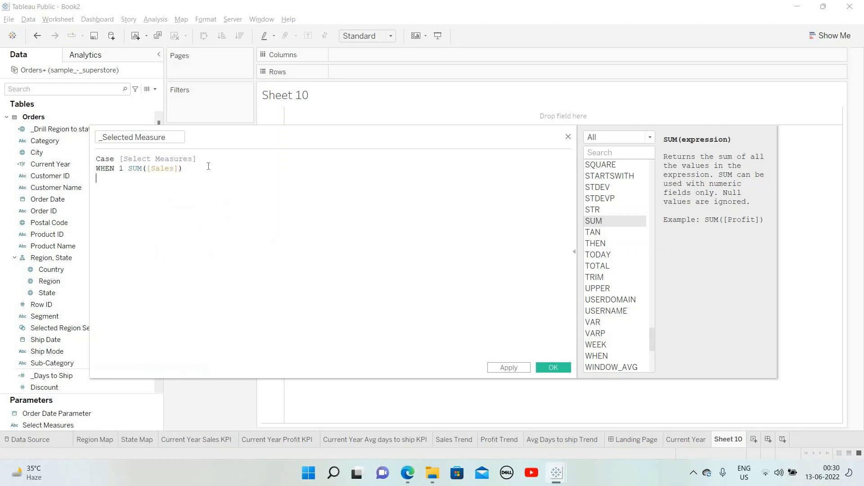
type("when")
key("Return")
type("2")
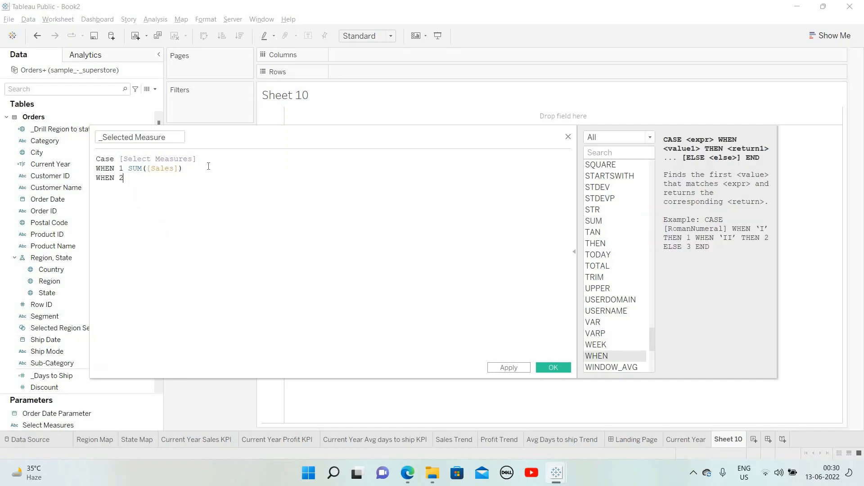
type("sum")
key("Return")
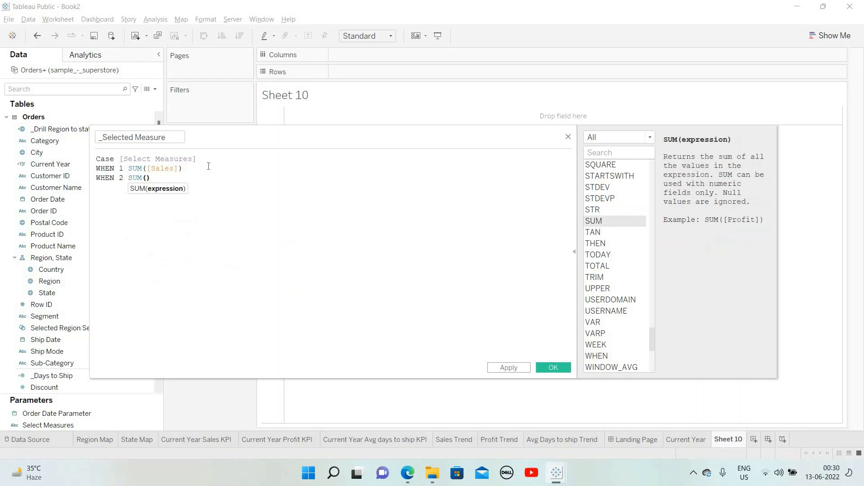
type("Profit")
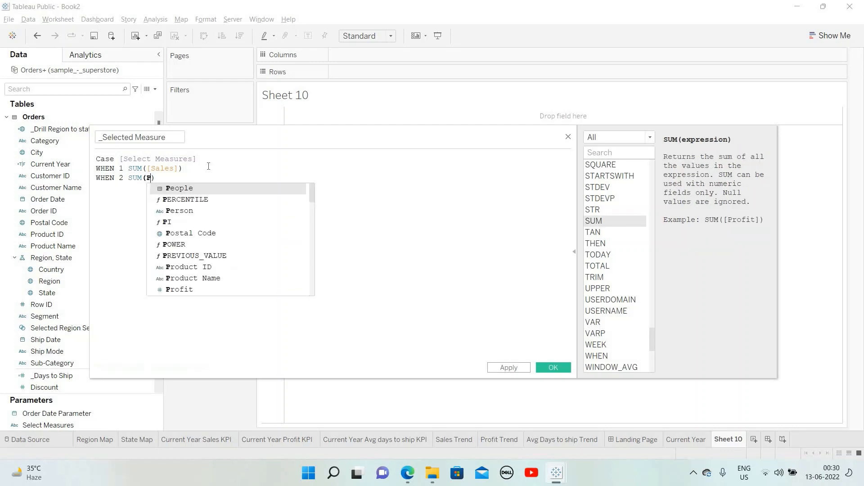
key("Return")
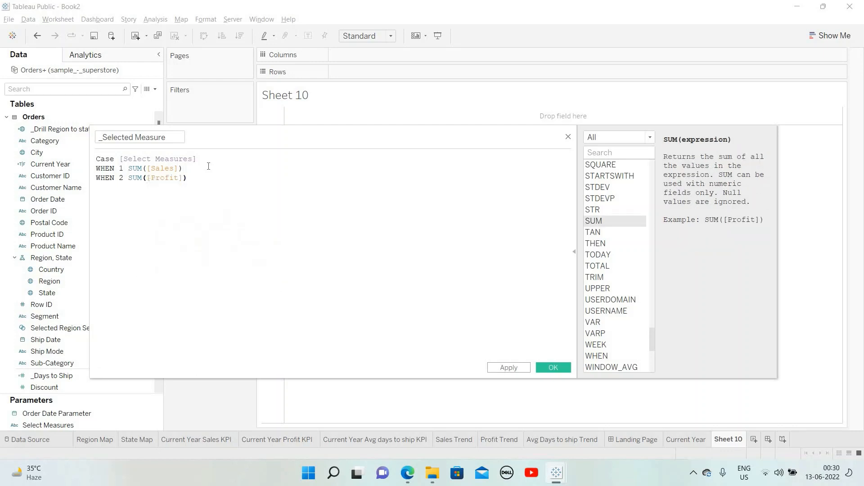
Add the line "WHEN 3 SUM([Quantity])" to the Case formula.
type("WHEN 3")
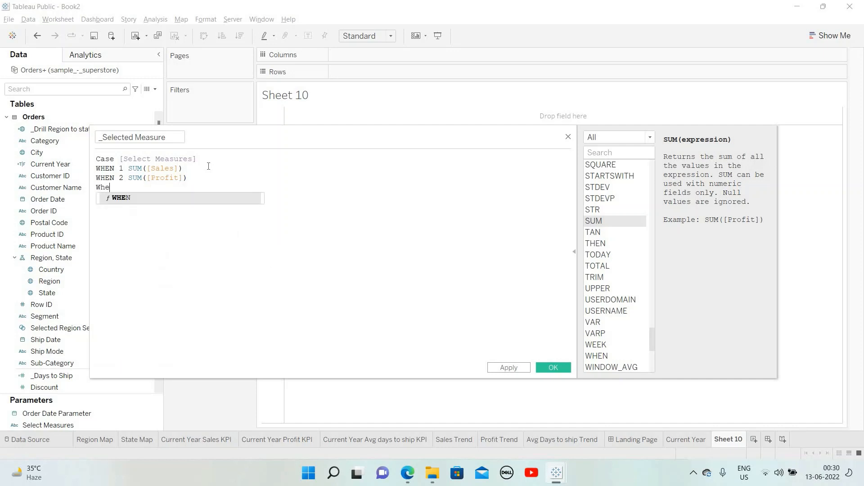
type(" SUM")
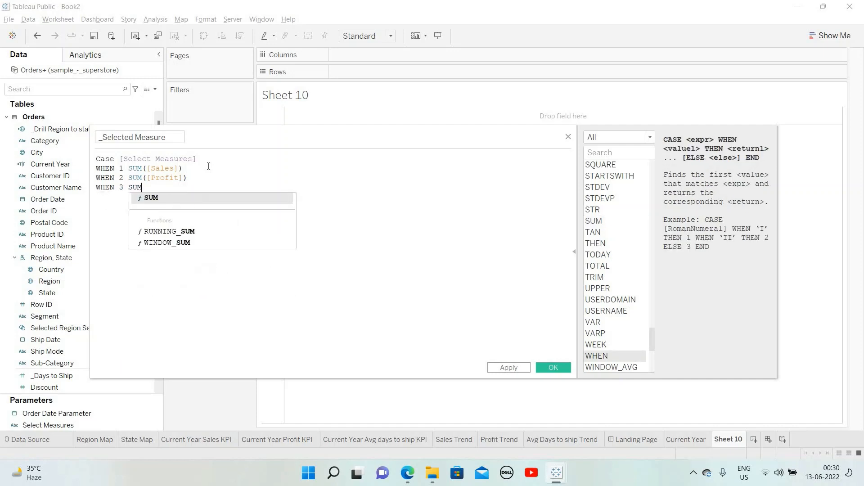
key("Return")
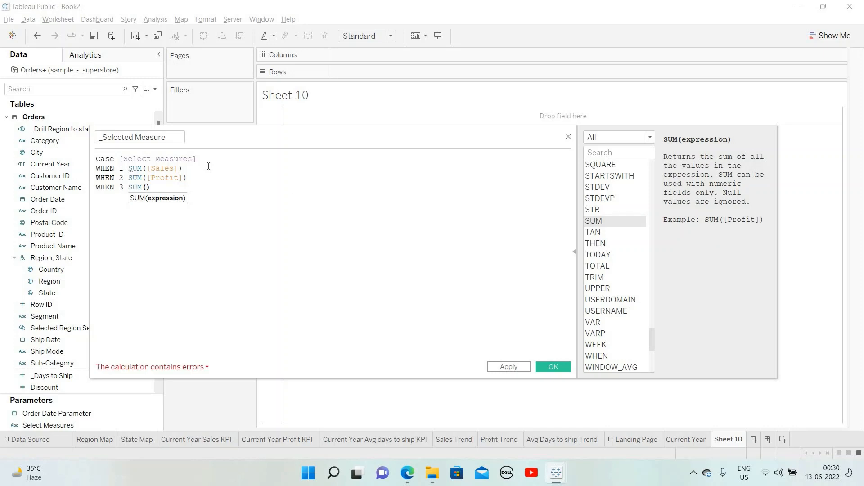
type("quan")
key("Return")
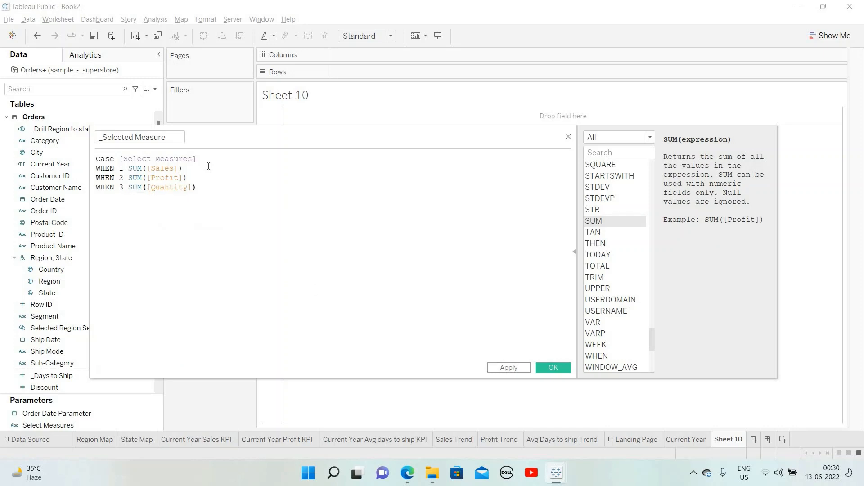
Add the line "WHEN 4 AVG([_Days to Ship])" to the Case formula.
key("Return")
type("whe")
key("Return")
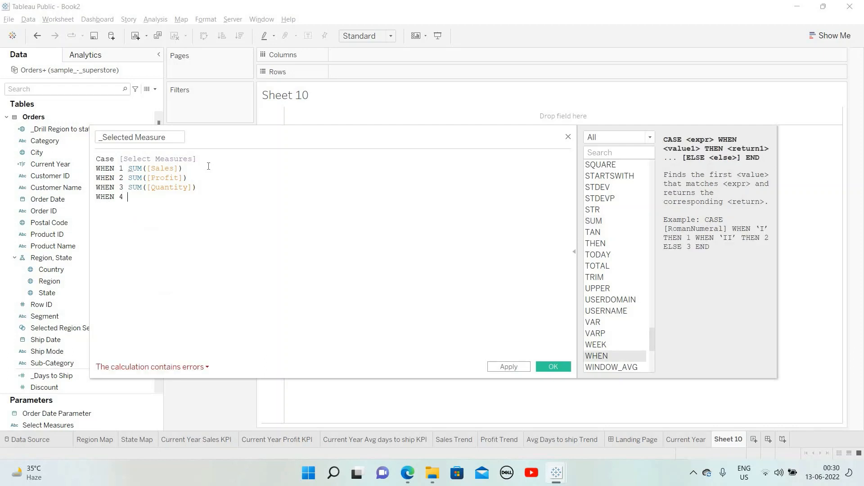
type("4 avg")
key("Return")
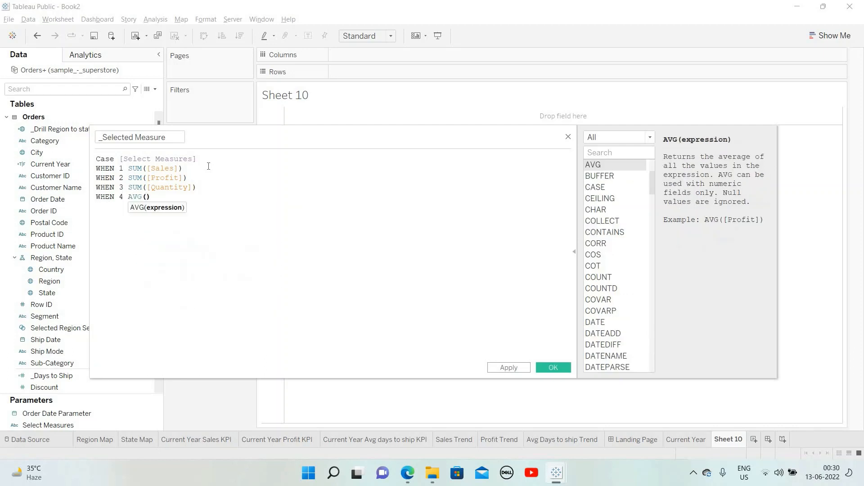
type("a")
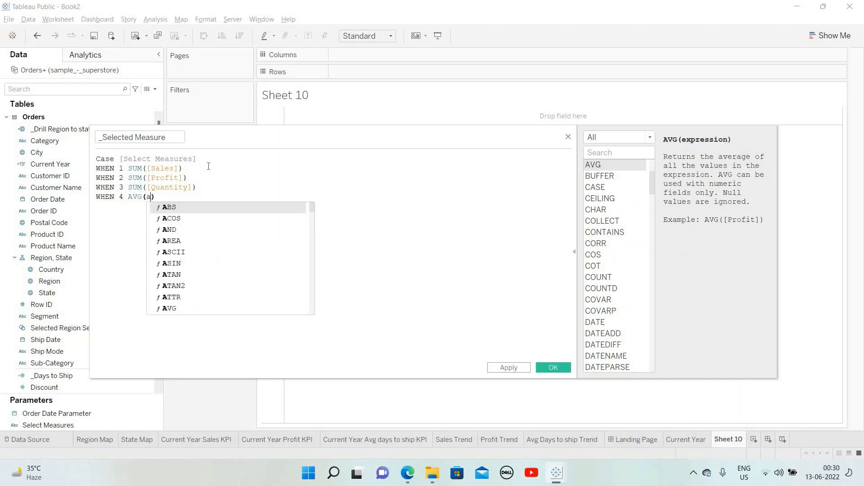
key("BackSpace")
type("days")
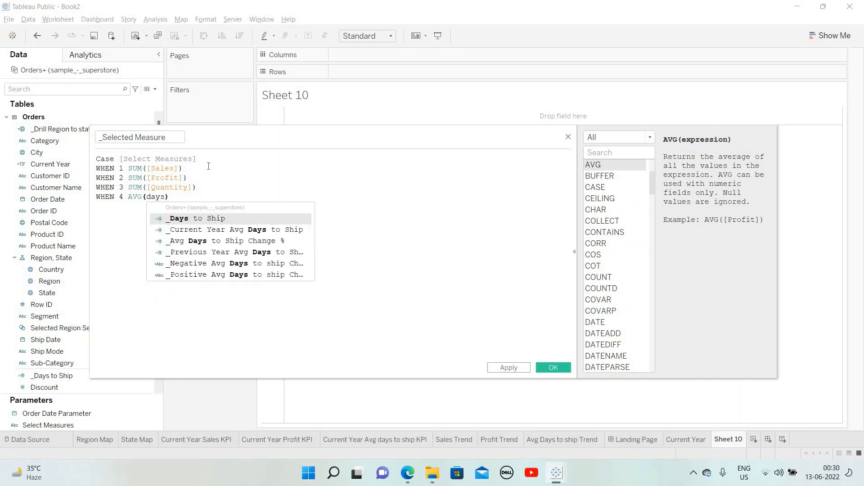
key("Return")
Complete the WHEN 4 line with [_Days to Ship] and start a "WHEN 5 COUNTD()" line in the Case formula.
key("Return")
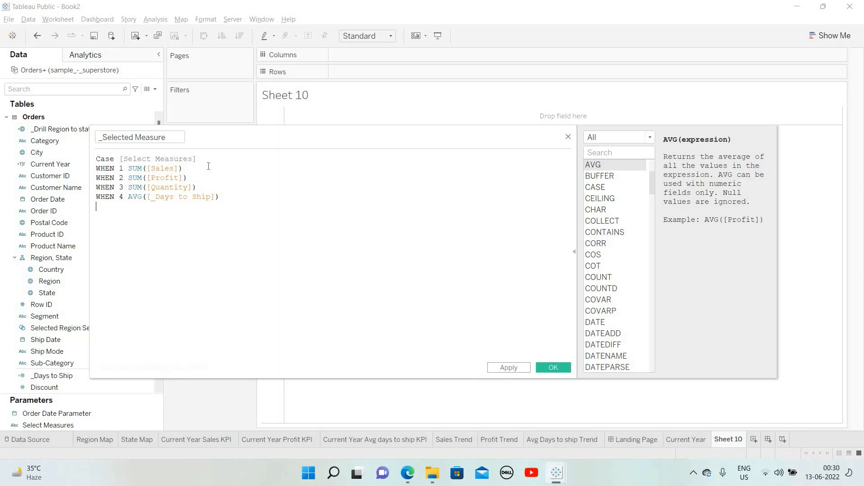
type("WHEN 5")
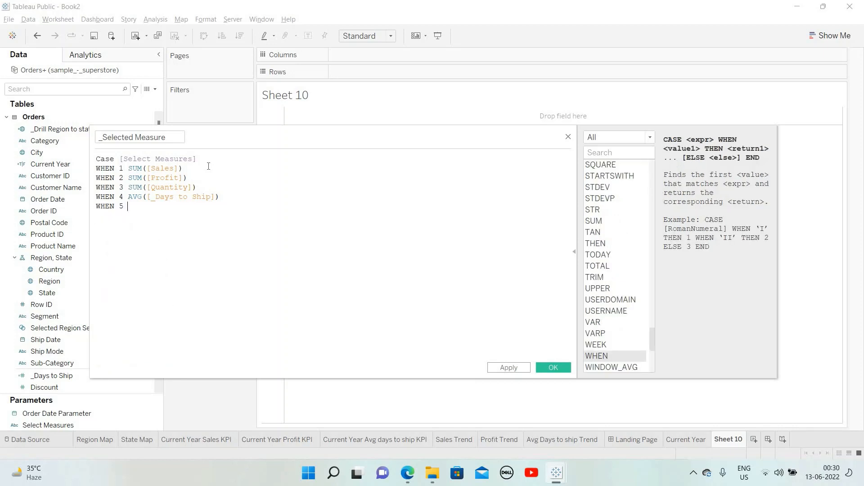
type(" sum")
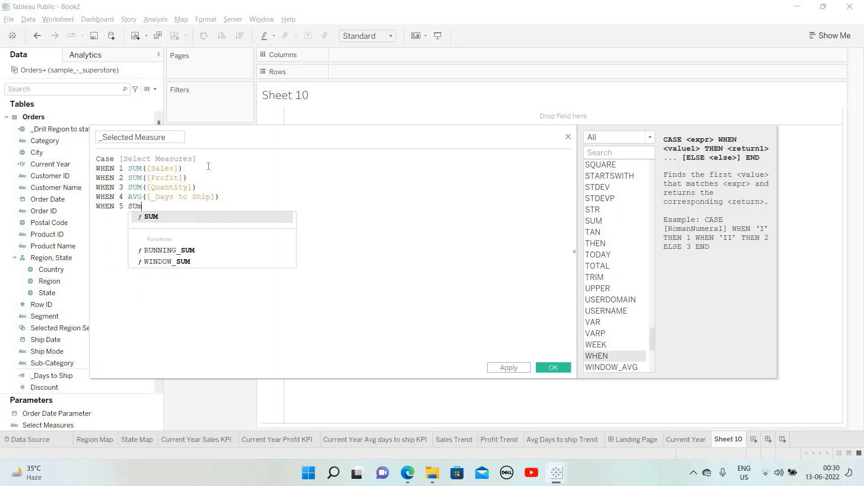
key("Return")
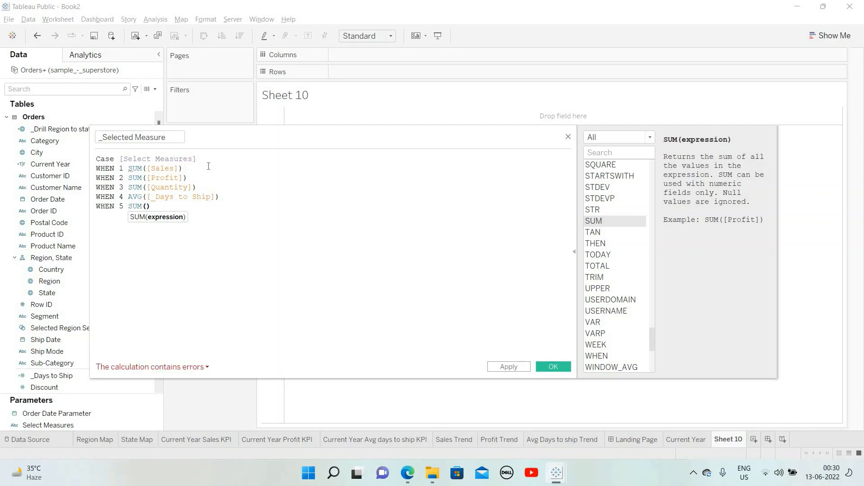
key("Left")
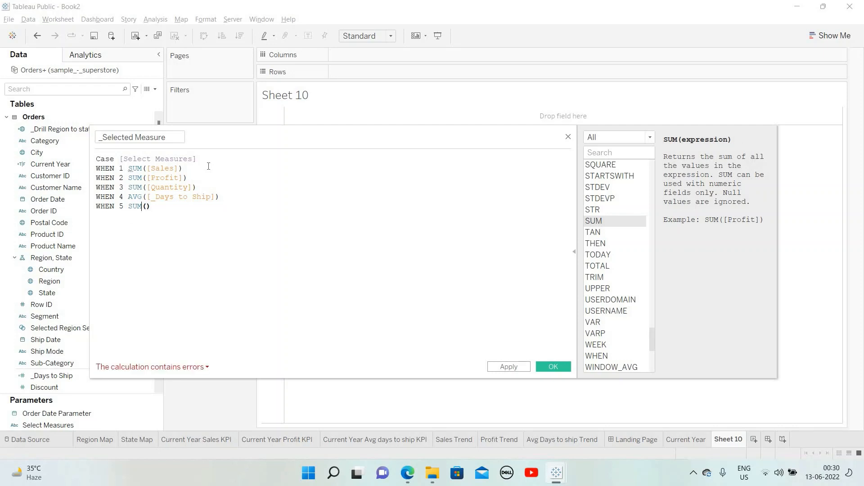
key("shift+Left")
key("shift+Left")
key("shift+Left")
type("count")
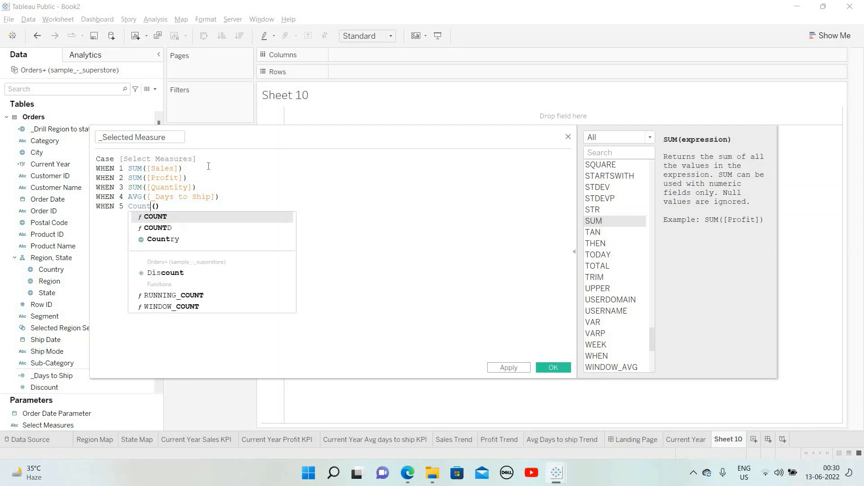
key("Down")
key("Return")
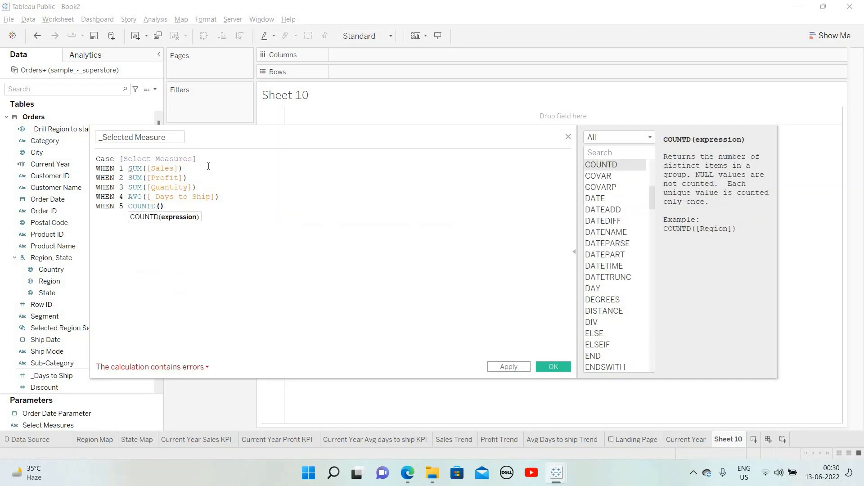
Insert [Order ID (Returns)] as the argument of COUNTD in the WHEN 5 line.
type("retur")
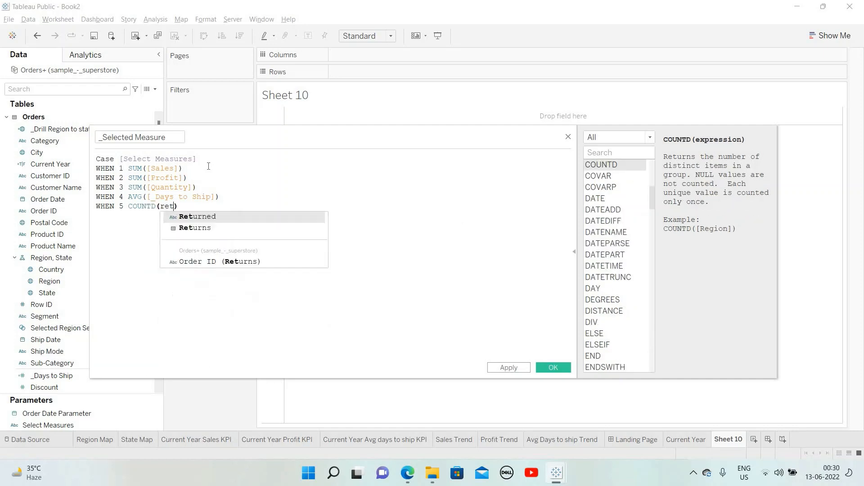
key("Up")
key("Down")
key("Up")
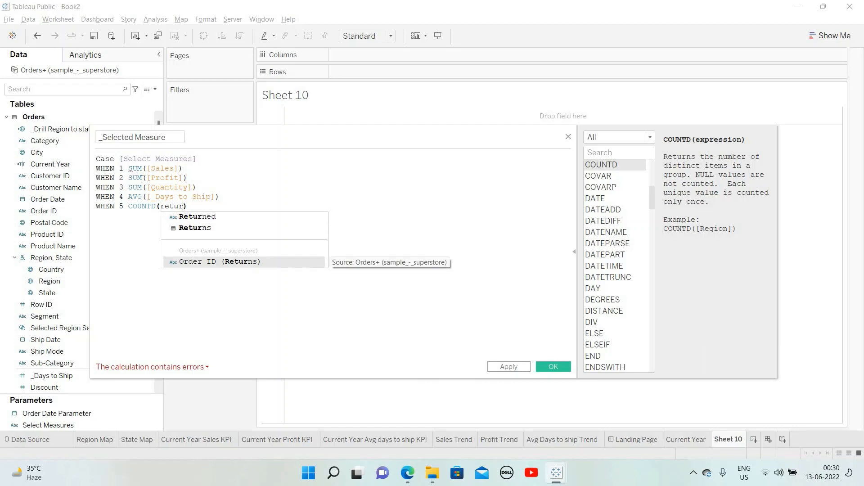
key("Return")
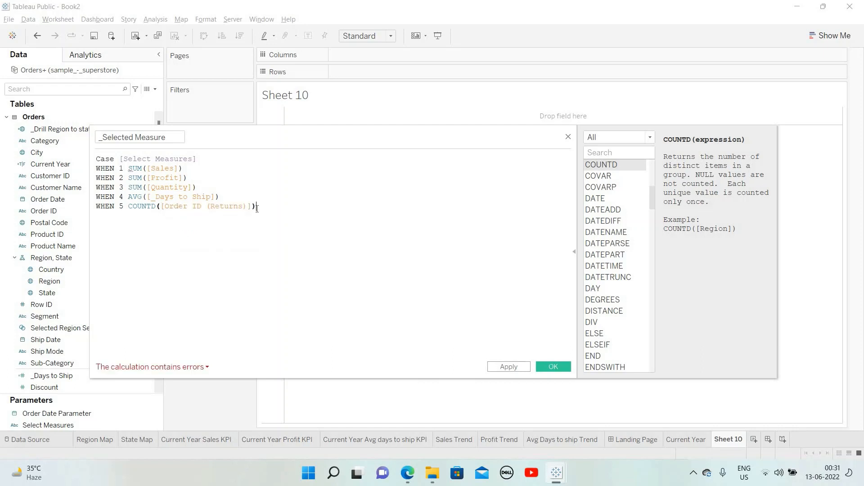
Close the Case formula with END and save the _Selected Measure calculated field.
key("Return")
type("end")
key("Return")
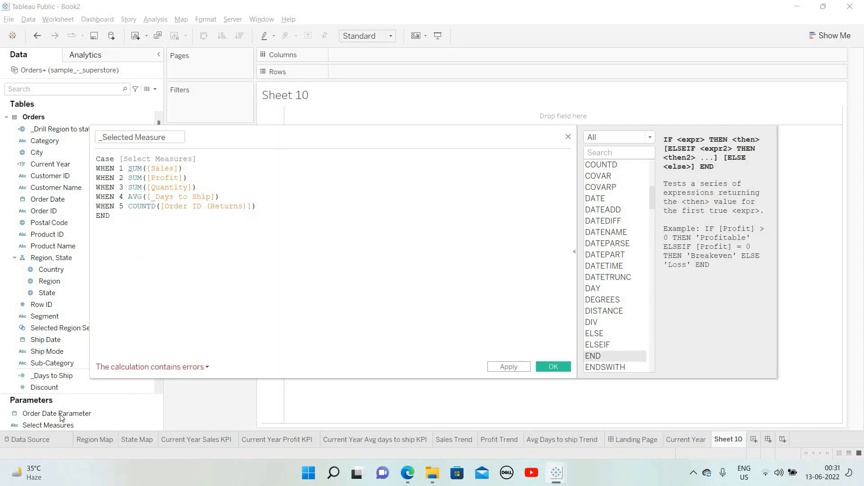
left_click(90, 425)
left_click(560, 364)
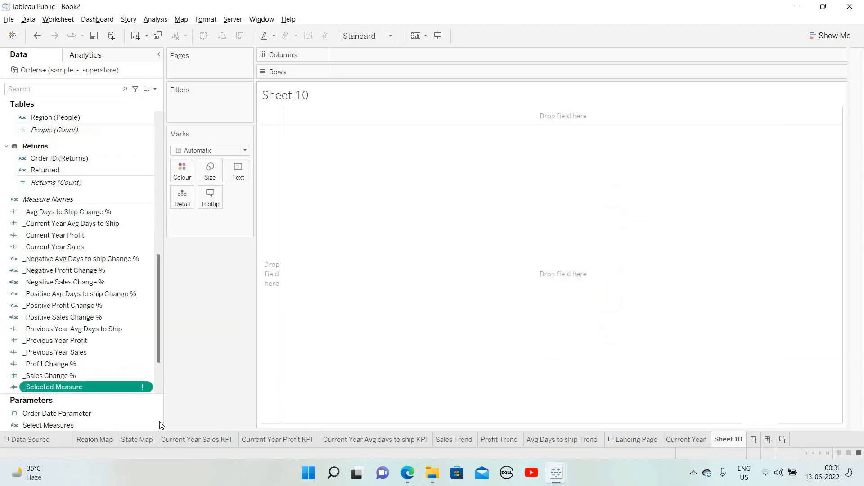
Check the data type and list of values of the Select Measures parameter, leaving its definition as is.
left_click(156, 423)
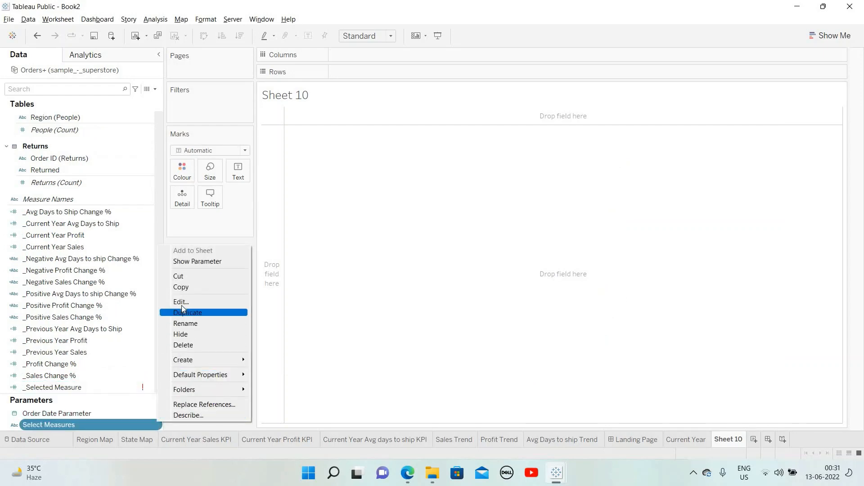
left_click(182, 302)
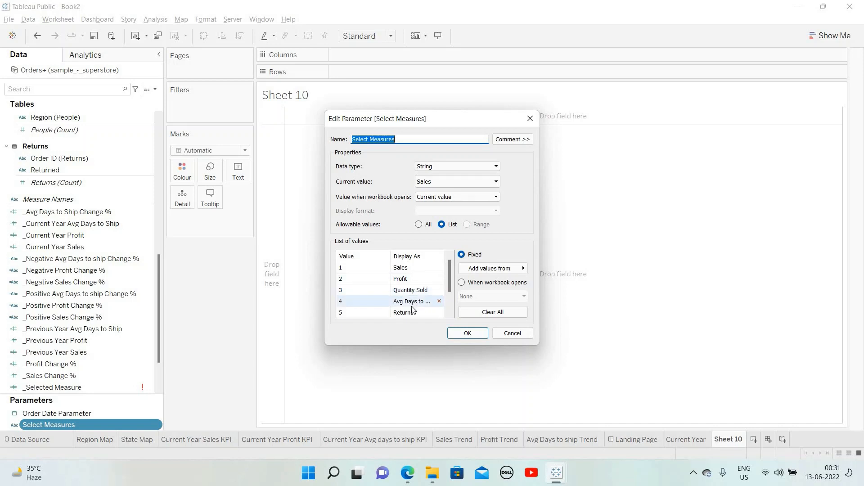
left_click(468, 335)
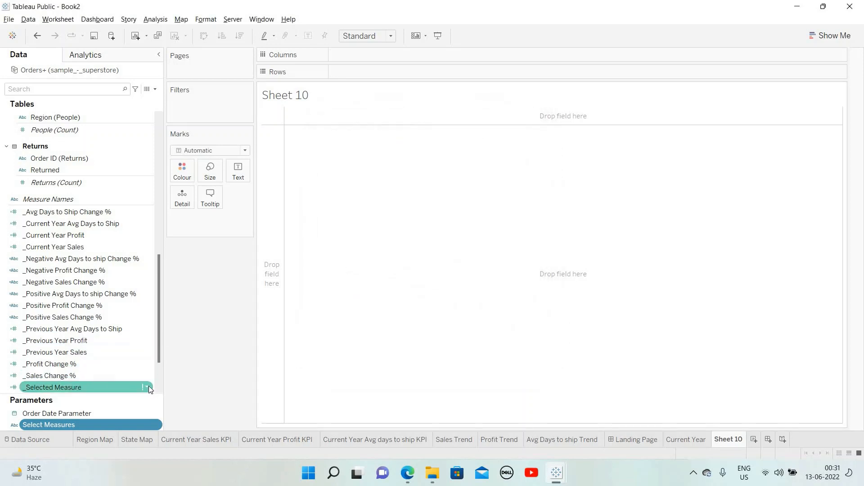
Reopen the _Selected Measure calculated field for editing and read the details of its formula error.
right_click(149, 386)
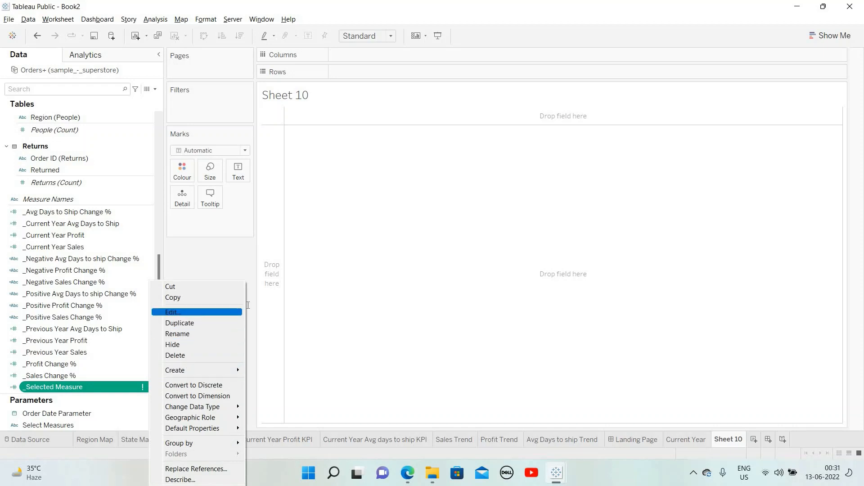
left_click(184, 312)
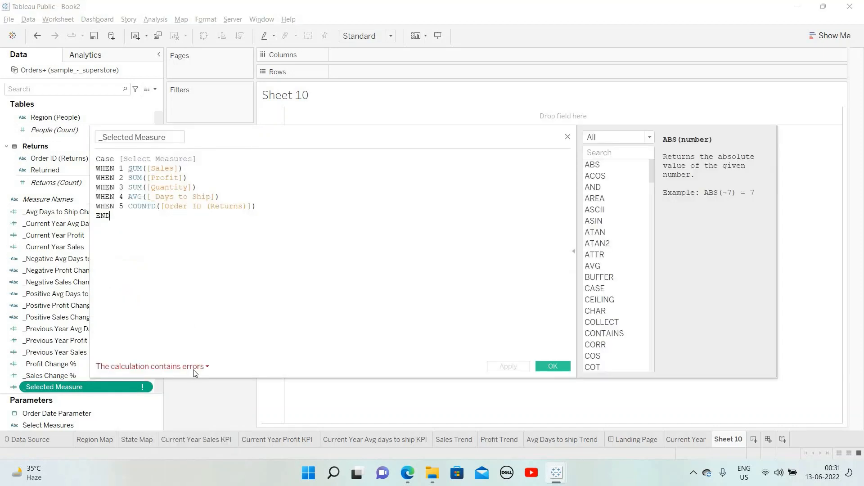
left_click(193, 368)
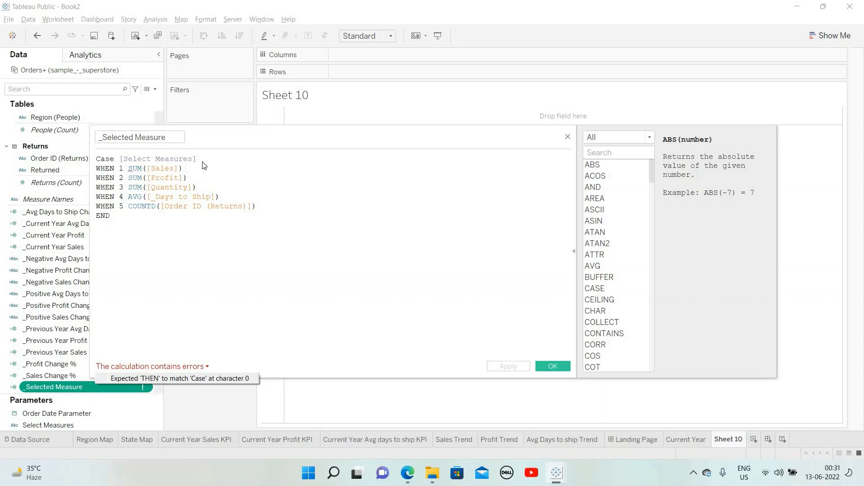
Insert THEN before SUM([Sales]) in the WHEN 1 line of the formula.
left_click(130, 167)
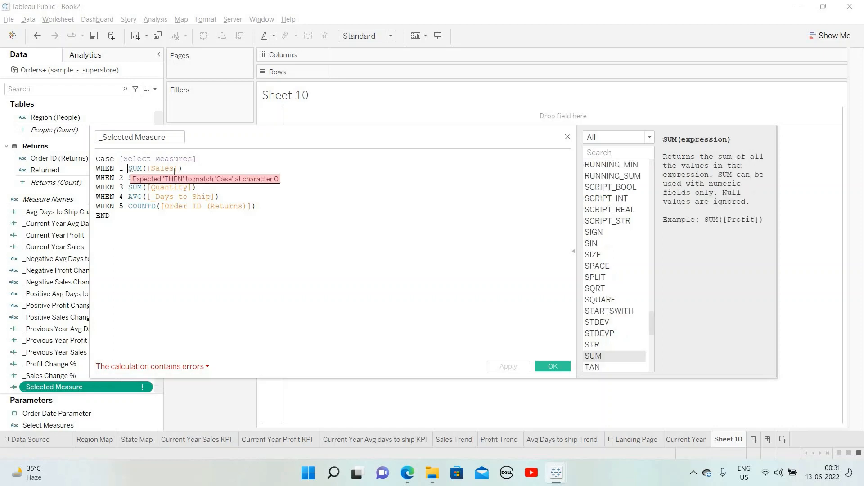
type("TH")
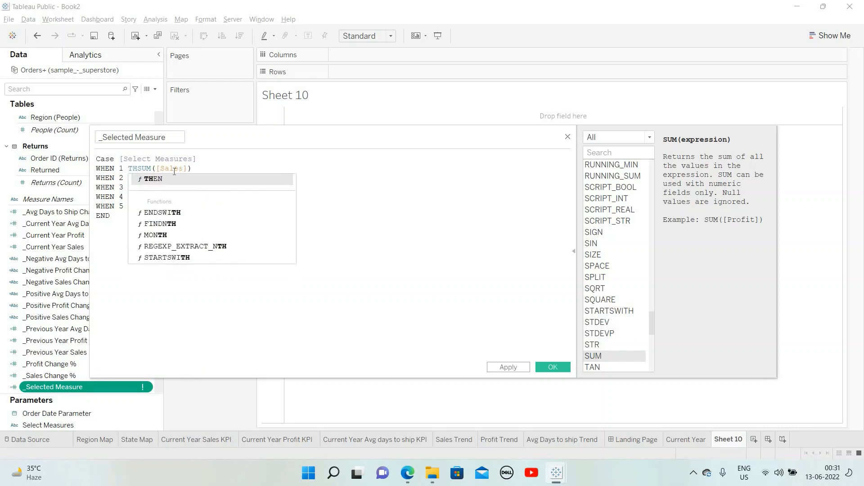
type("EN")
Insert THEN before SUM([Profit]) in the WHEN 2 line.
key("Down")
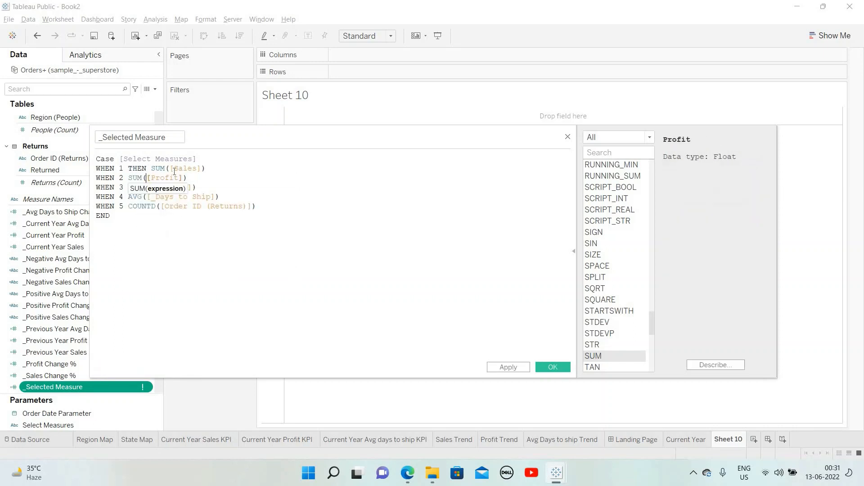
key("Left")
key("Left")
key("Left")
key("Left")
type("THE")
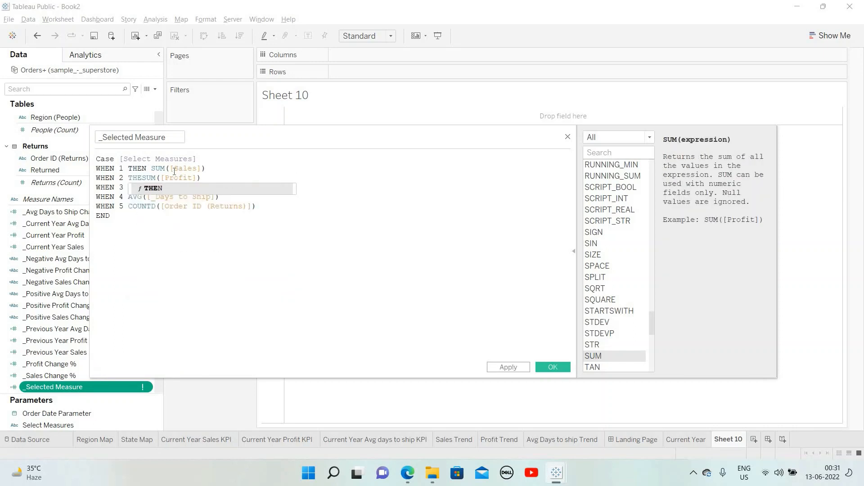
type("n")
Insert THEN before SUM([Quantity]) in the WHEN 3 line.
key("Down")
key("Left")
key("Left")
key("Left")
key("Left")
key("Left")
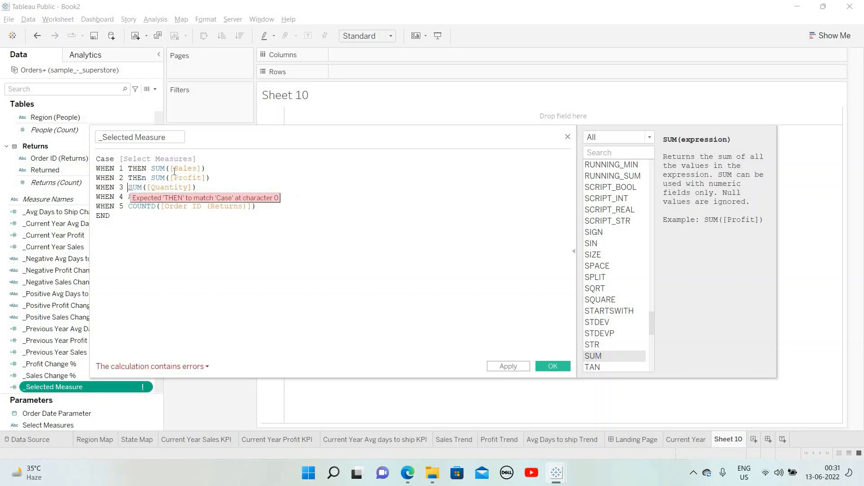
type("THE")
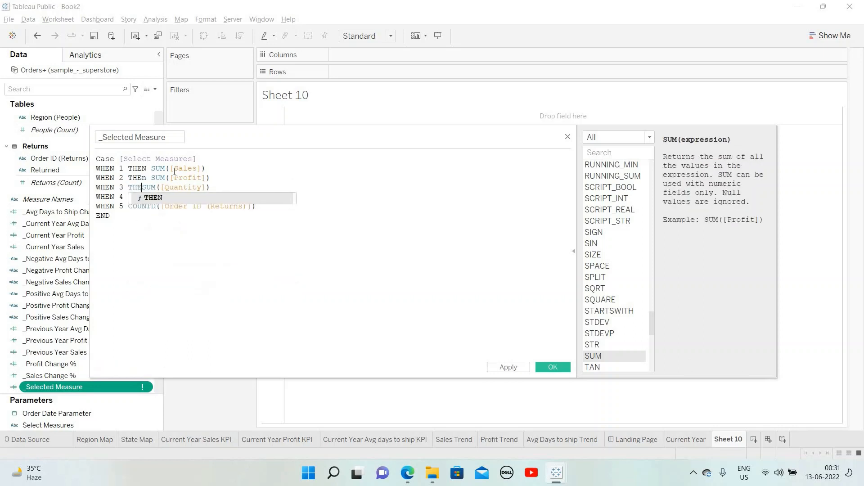
type("N")
Insert THEN before AVG([_Days to Ship]) in the WHEN 4 line.
key("Down")
key("Left")
key("Left")
key("Left")
key("Left")
key("Left")
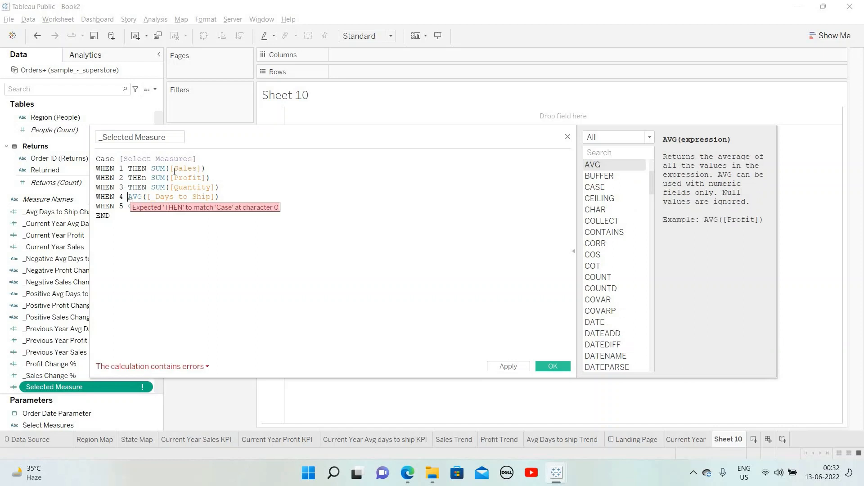
type("THEN")
Insert THEN before COUNTD([Order ID (Returns)]) in the WHEN 5 line.
key("Down")
key("Left")
key("Left")
key("Left")
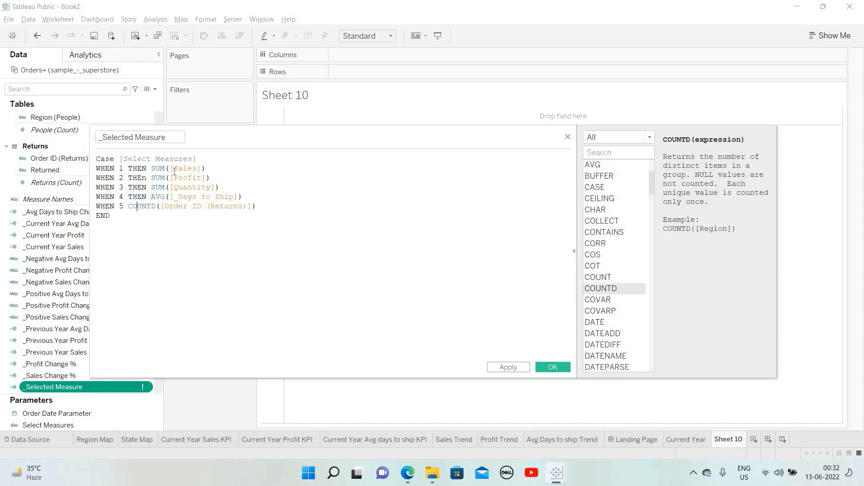
key("Left")
key("Left")
type("THEN")
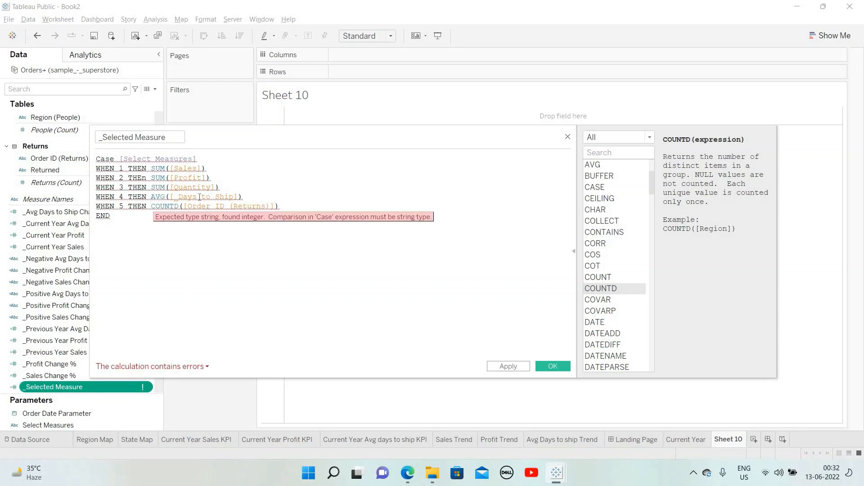
Correct the keyword in the WHEN 2 line to fully uppercase THEN and read the formula's error details.
key("Up")
key("Up")
key("Up")
key("Left")
key("BackSpace")
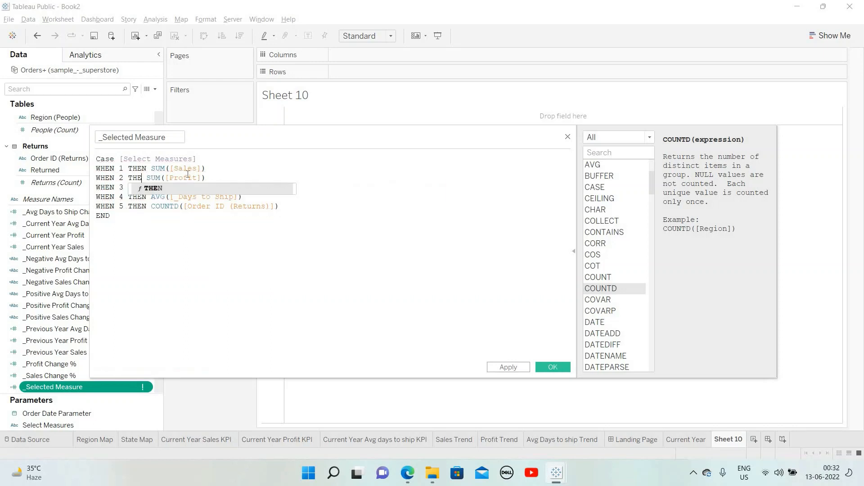
type("N")
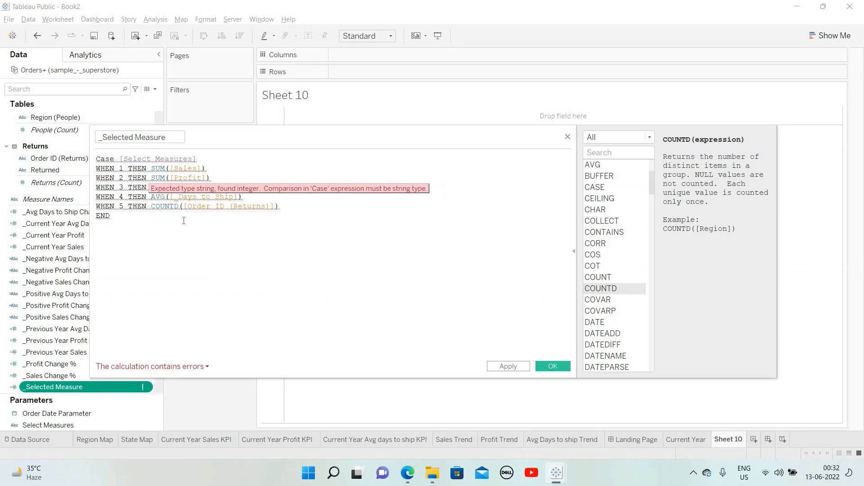
left_click(184, 220)
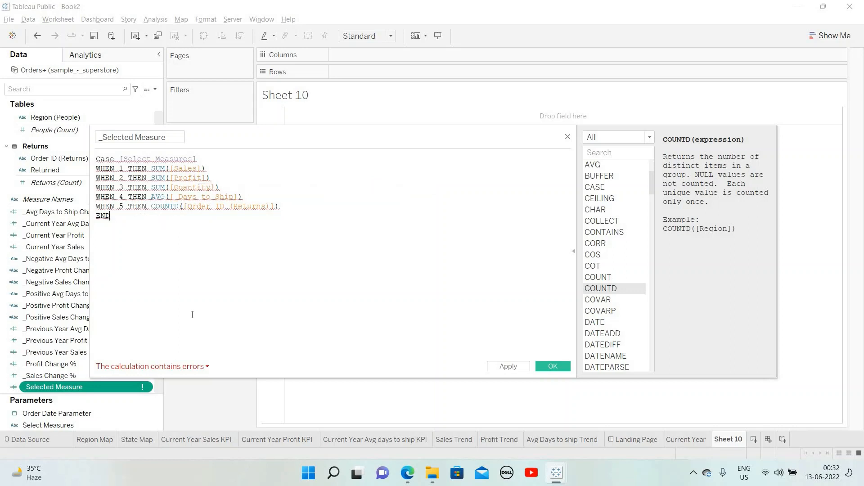
mouse_move(191, 368)
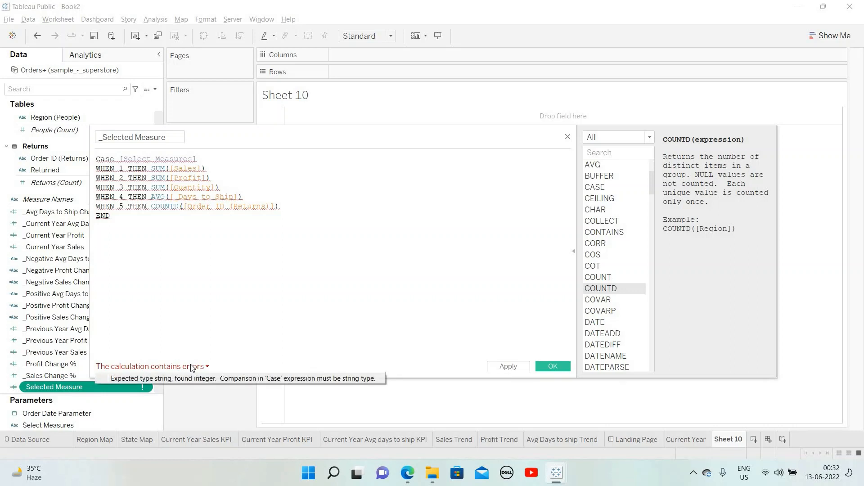
Try replacing the COUNTD expression in the WHEN 5 line with sum([Returns]) and read the formula's error details.
left_click(186, 207)
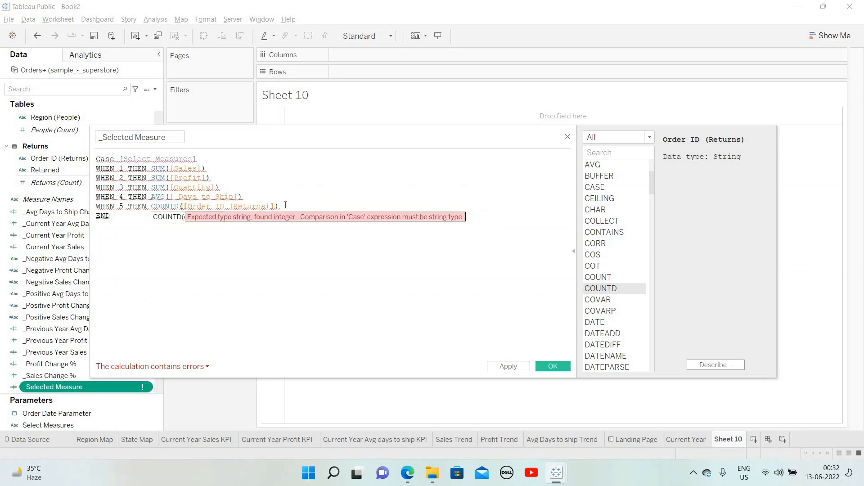
left_click_drag(281, 207, 151, 206)
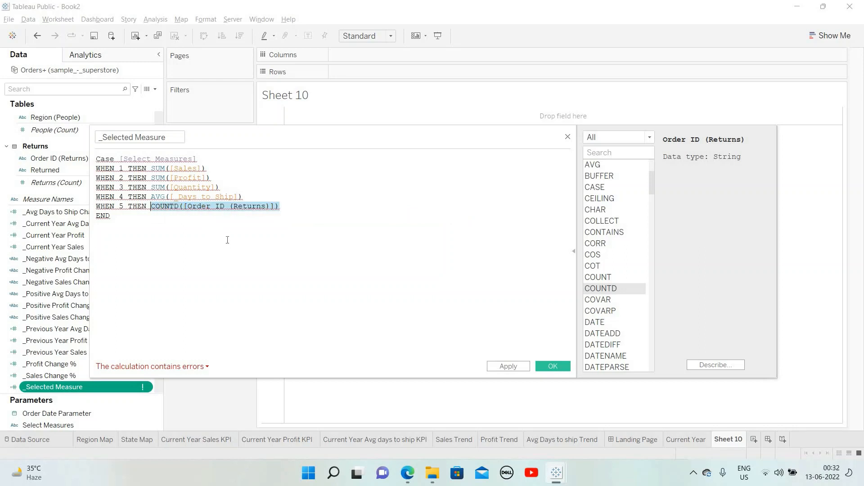
type("return")
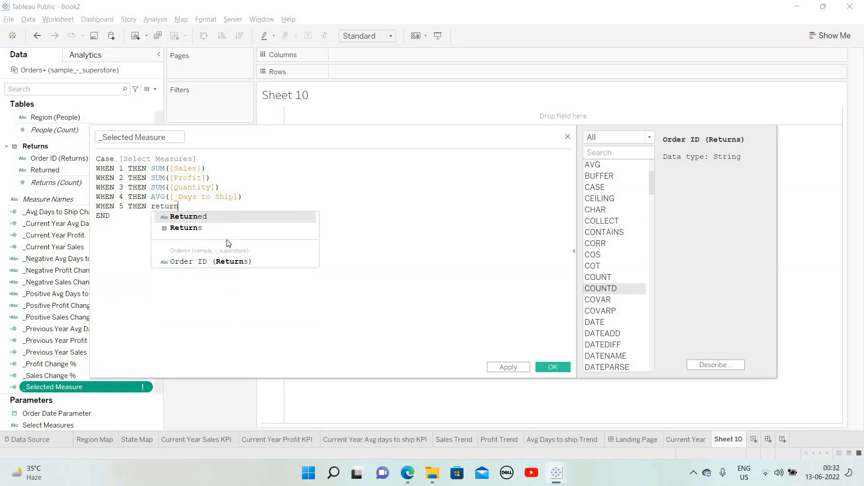
key("Down")
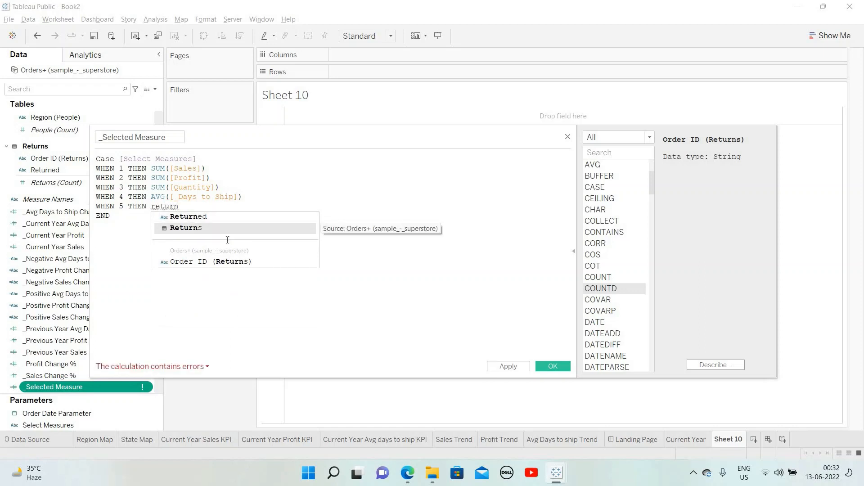
key("Return")
key("Left")
key("Left")
key("Left")
key("Left")
type("sum(")
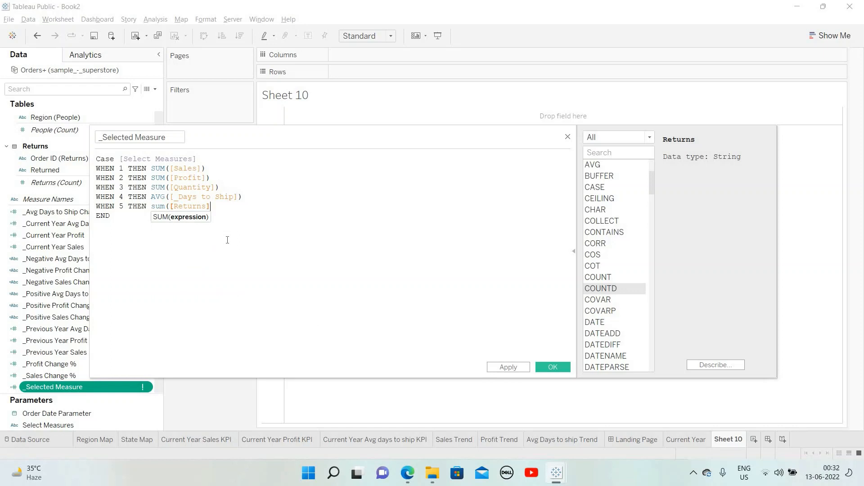
type(")")
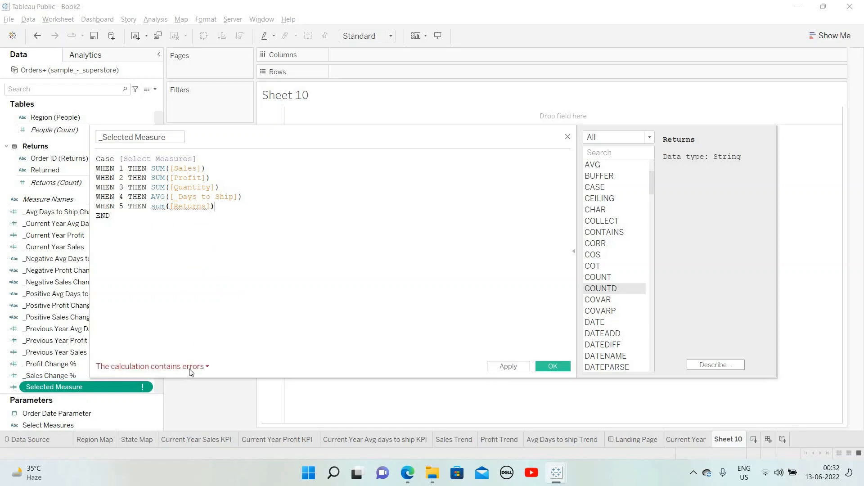
left_click(190, 372)
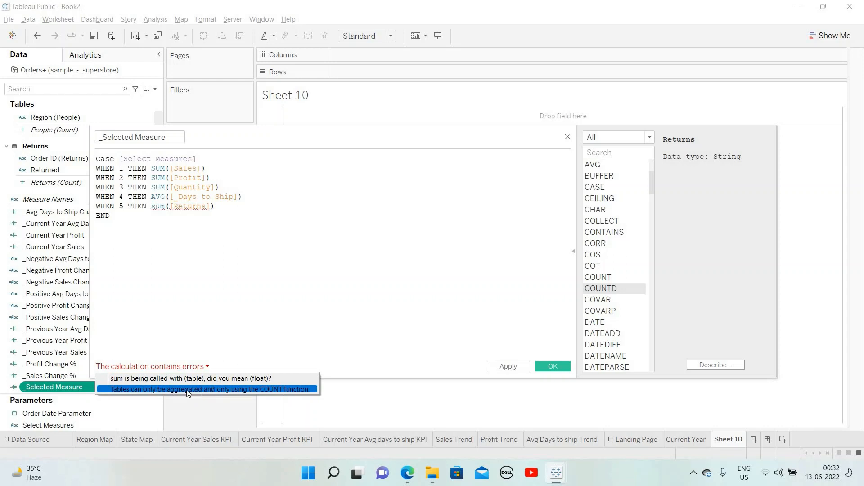
left_click(251, 381)
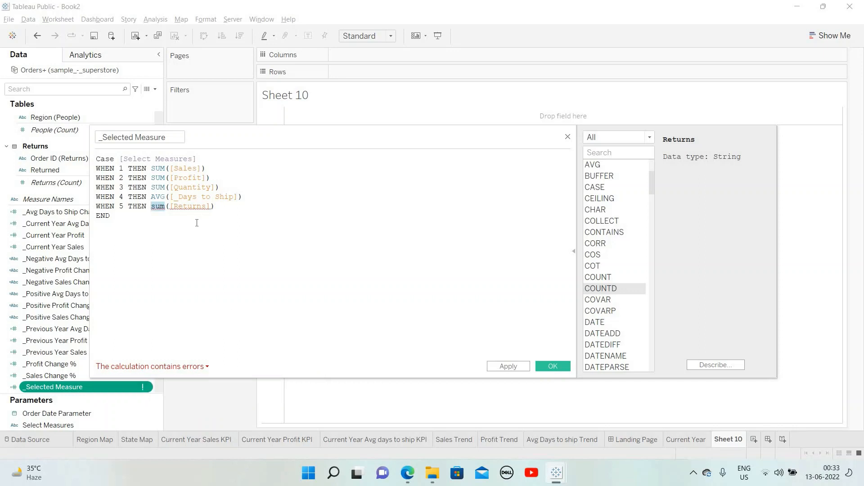
Replace the expression in the WHEN 5 line with SUM([Order ID (Returns)]).
key("BackSpace")
key("shift+Right")
key("shift+Right")
key("shift+Right")
key("shift+Right")
key("shift+Right")
key("shift+Right")
key("shift+Right")
key("shift+Right")
key("shift+Right")
key("shift+Right")
key("shift+Right")
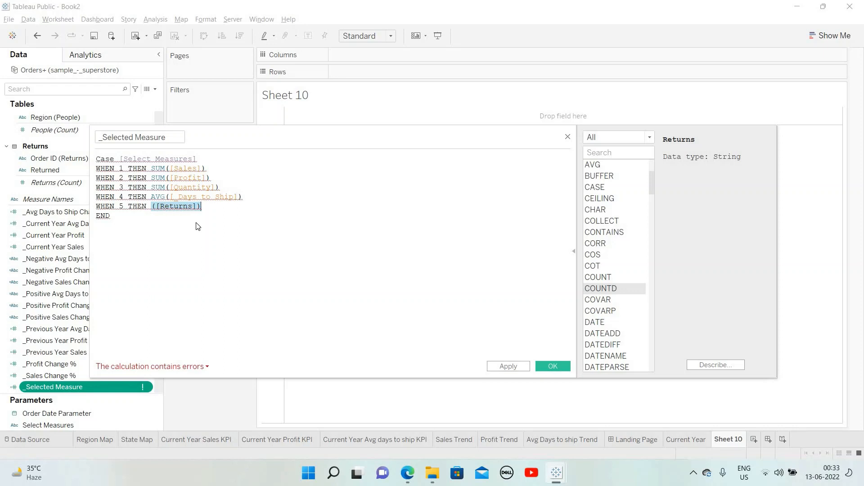
type("SUM(")
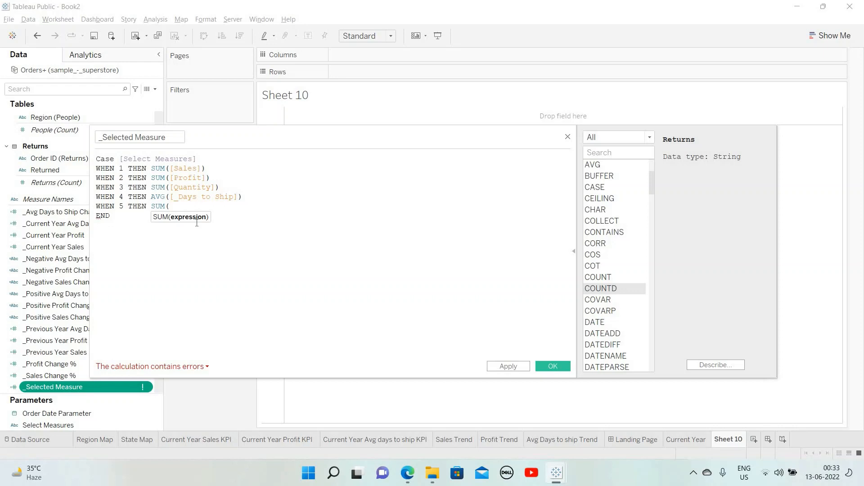
type("orde")
key("Down")
key("Down")
key("Down")
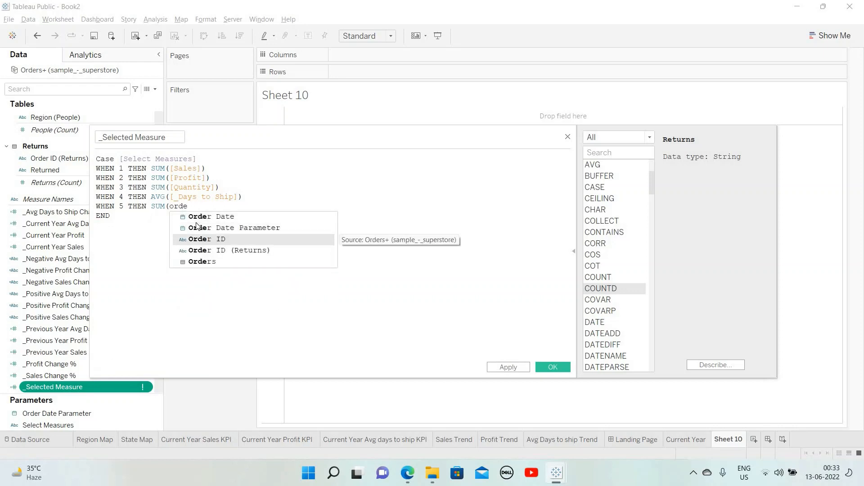
key("Return")
type(")")
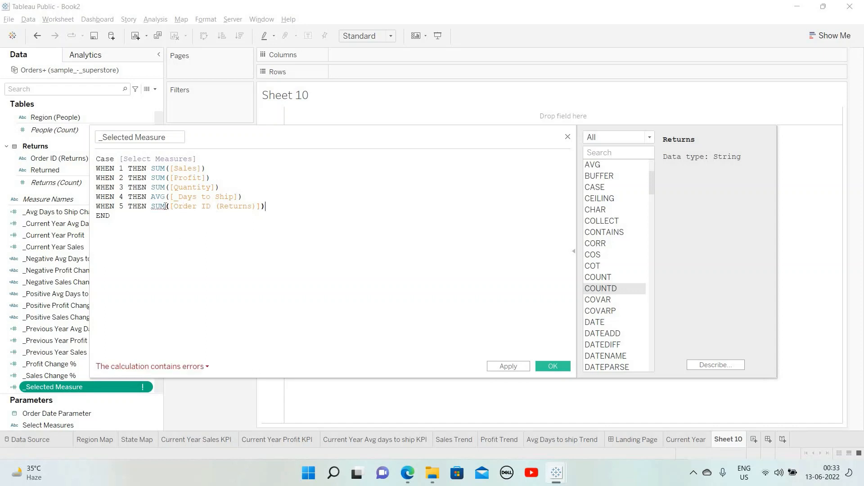
Change the WHEN 5 aggregation to COUNT and save the _Selected Measure calculation.
left_click_drag(165, 206, 151, 206)
type("COUNT")
left_click(353, 206)
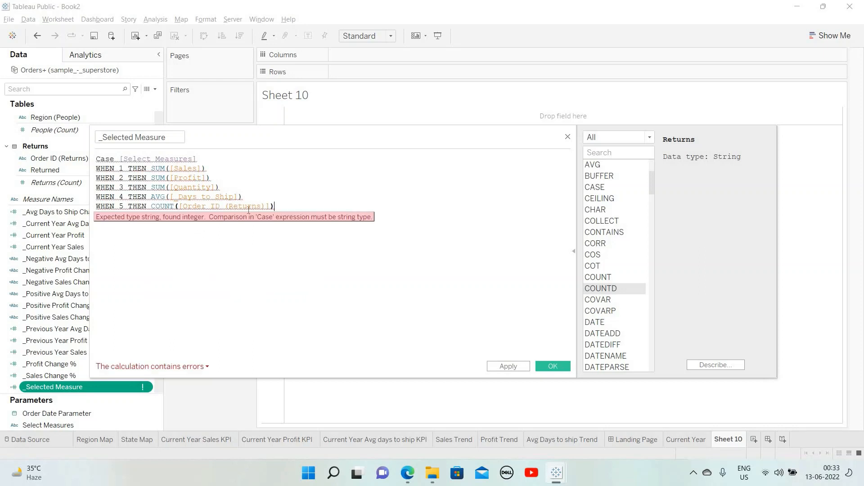
mouse_move(212, 210)
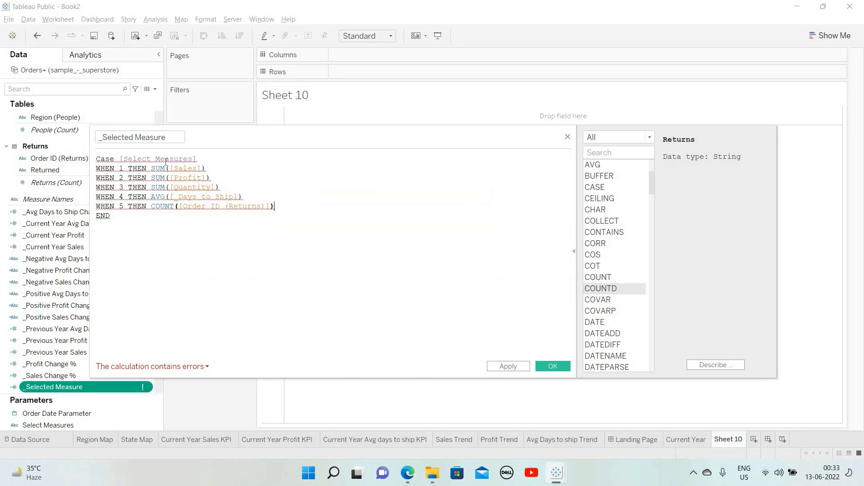
mouse_move(179, 159)
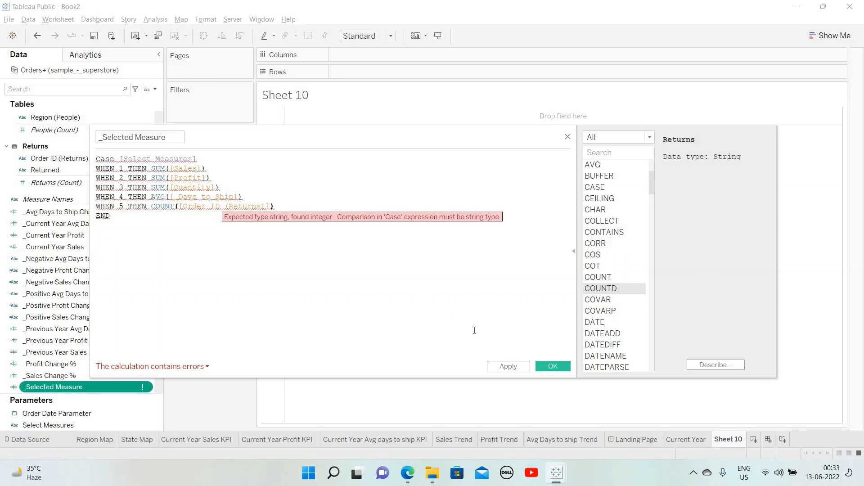
left_click(539, 366)
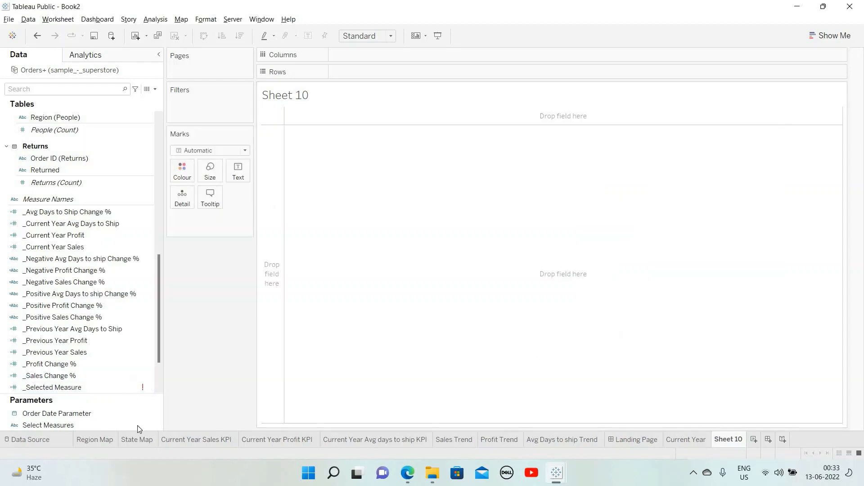
Change the data type of the Select Measures parameter to Integer.
left_click(155, 425)
left_click(160, 425)
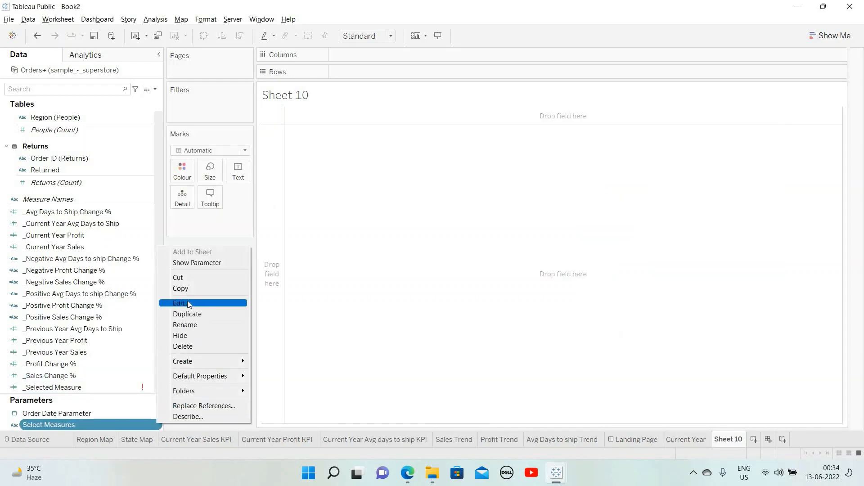
left_click(187, 301)
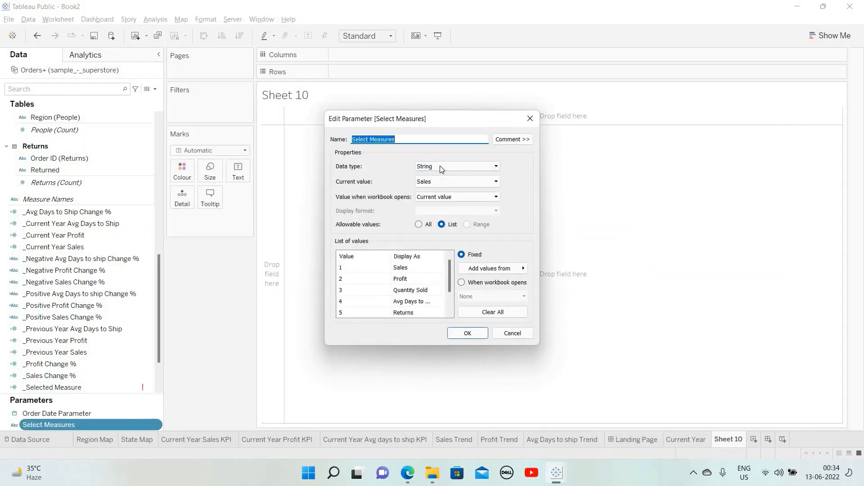
left_click(439, 165)
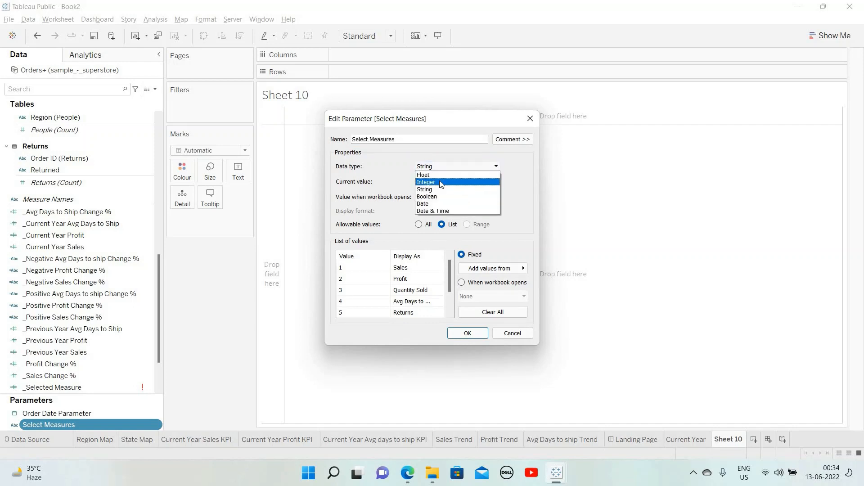
left_click(439, 182)
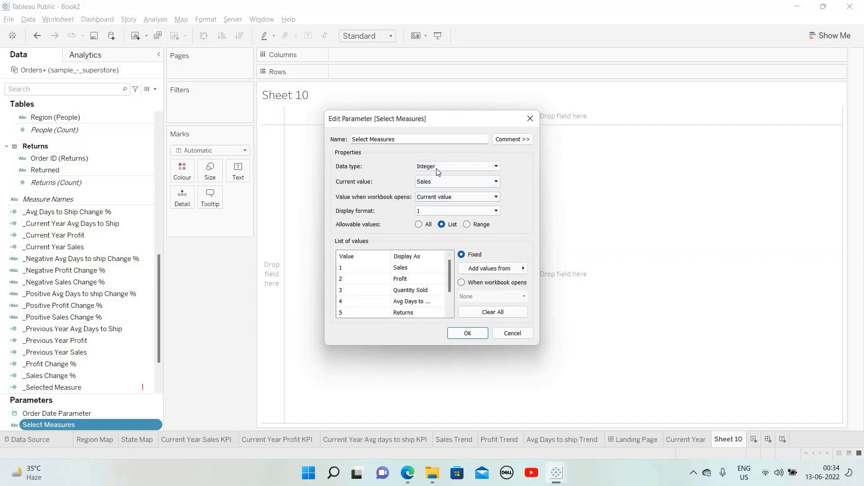
left_click(468, 333)
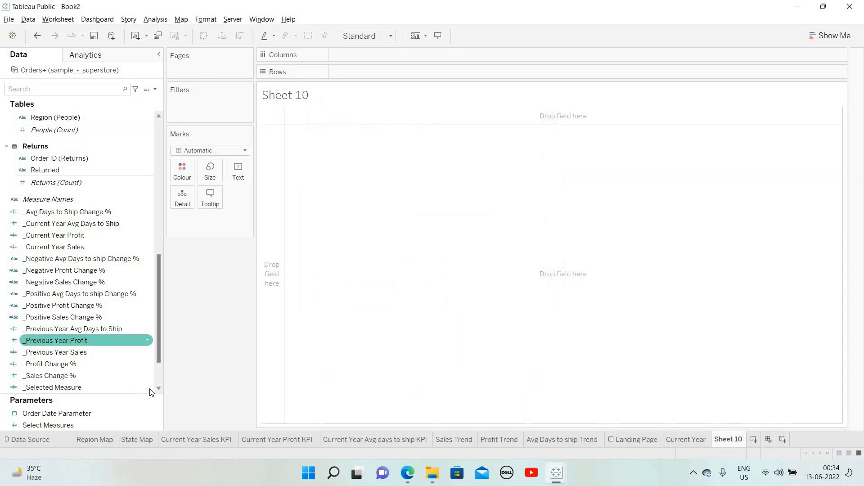
Reopen the _Selected Measure calculation, check the validity of its formula and close it.
left_click(140, 387)
right_click(150, 387)
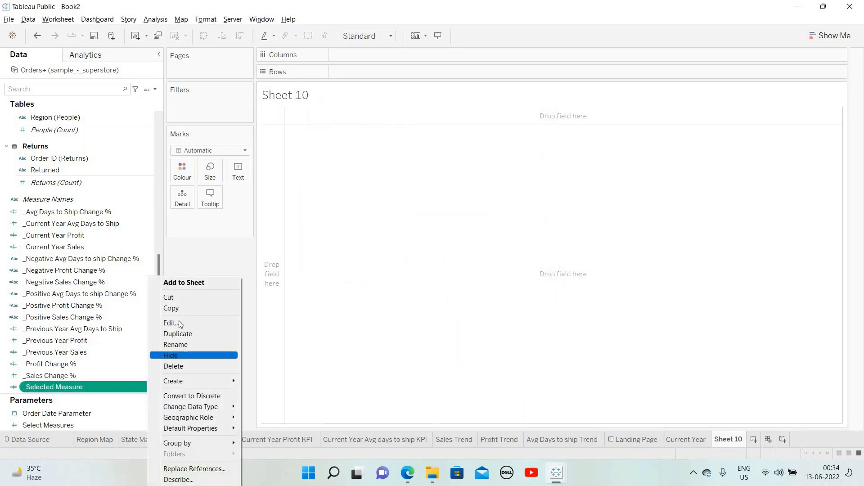
left_click(171, 326)
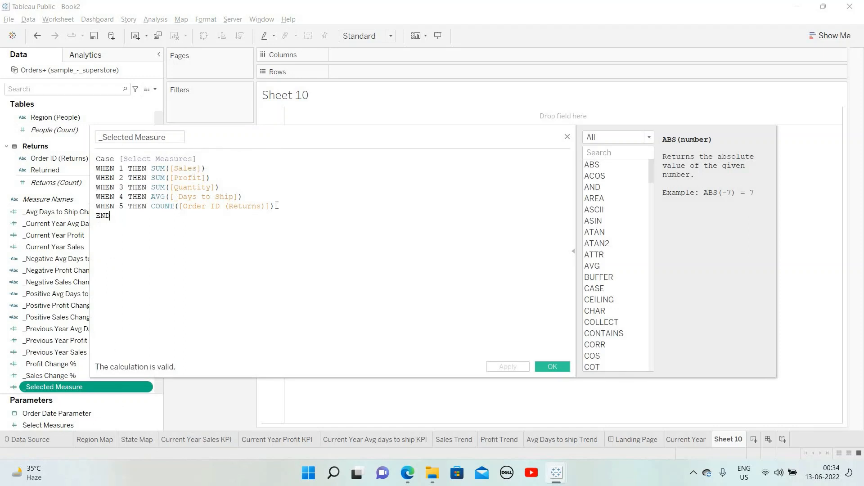
left_click_drag(275, 207, 165, 169)
left_click(295, 230)
left_click(542, 367)
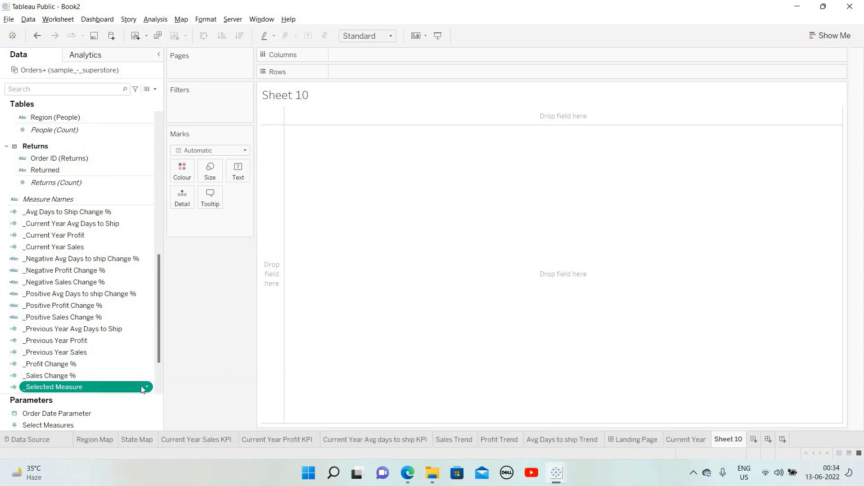
Create a new parameter named Select Dimension with the String data type.
left_click(155, 88)
left_click(144, 295)
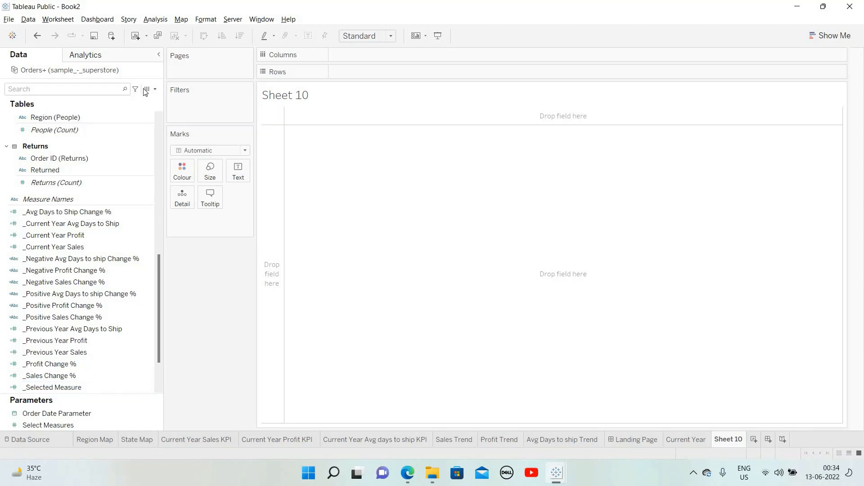
left_click(155, 89)
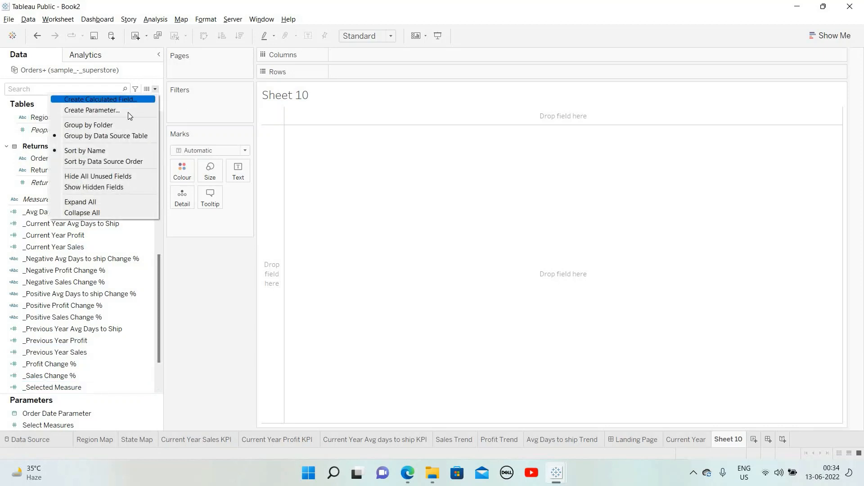
left_click(127, 111)
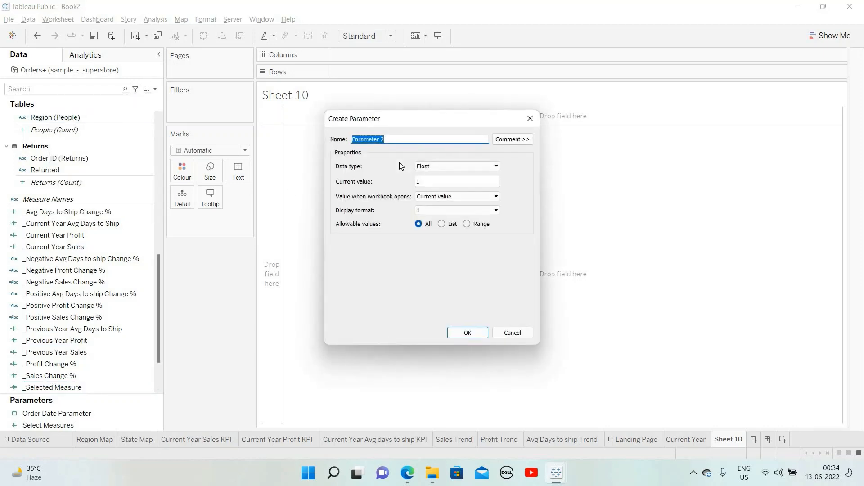
type("Select Di")
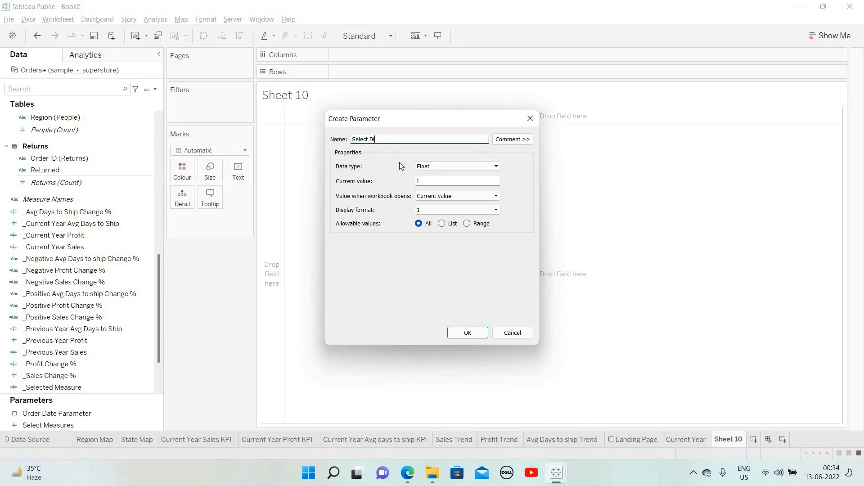
type("mesni")
type("on")
key("BackSpace")
type("s")
left_click(451, 166)
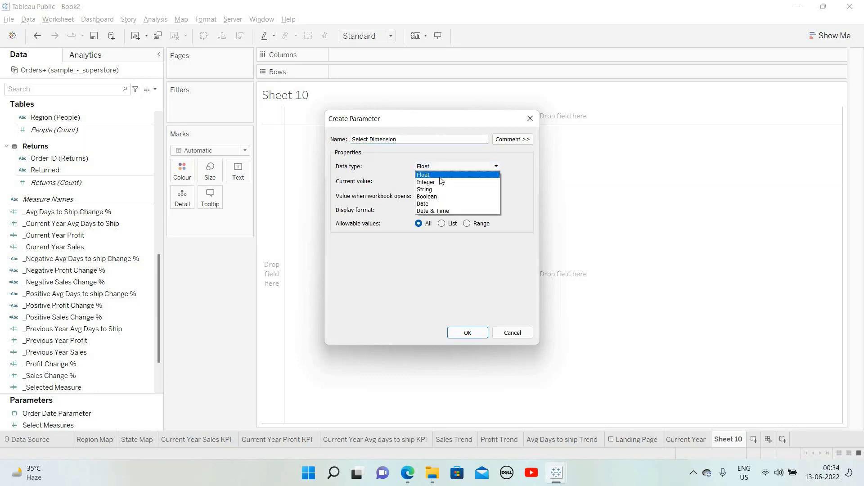
left_click(439, 190)
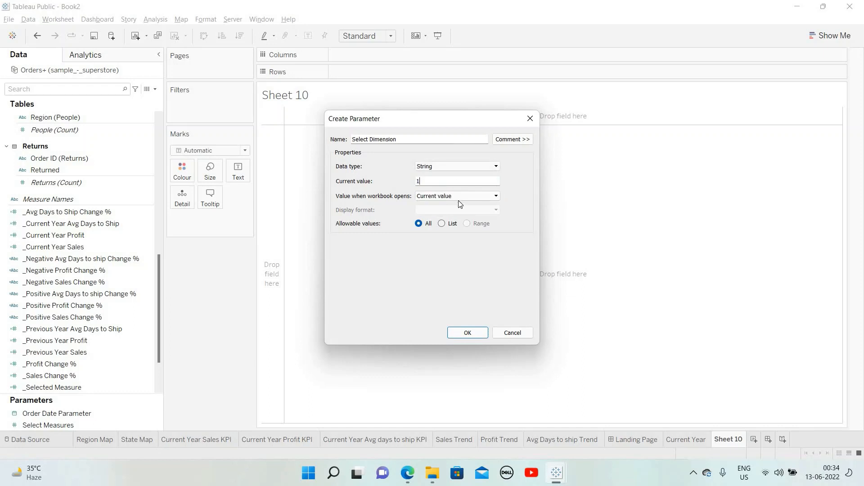
Restrict the parameter's allowable values to a list and add the value 1 displayed as Segment.
left_click(442, 224)
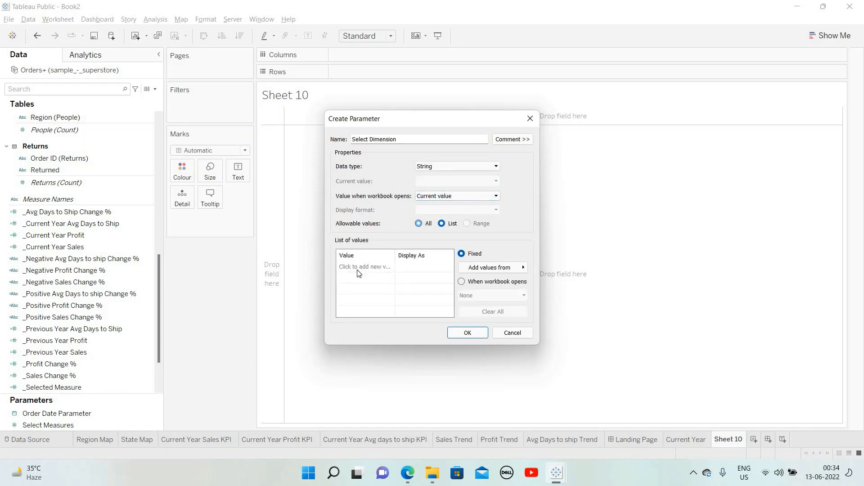
left_click(361, 267)
type("1")
left_click(424, 267)
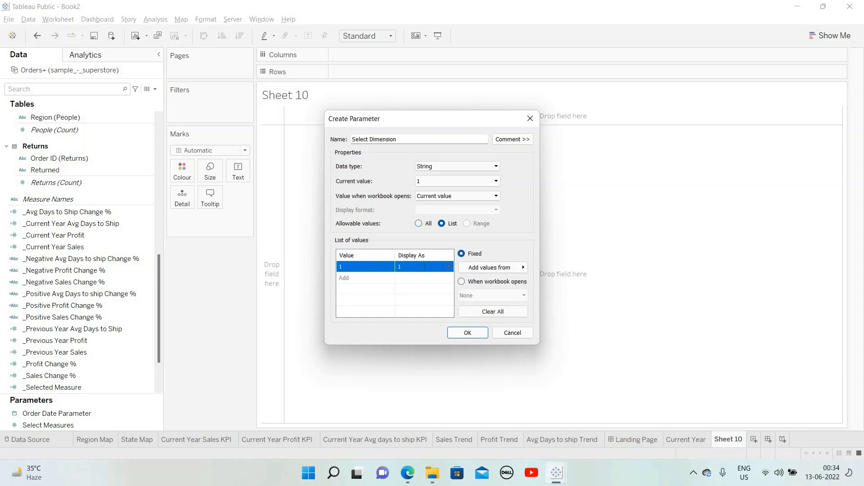
left_click(424, 266)
type("Segment")
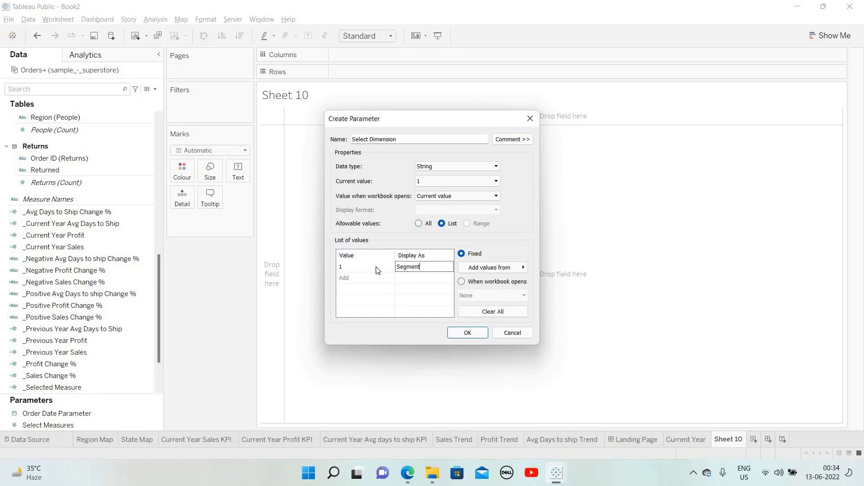
Add the value 2 displayed as Category to the Select Dimension parameter's list.
left_click(361, 277)
type("2")
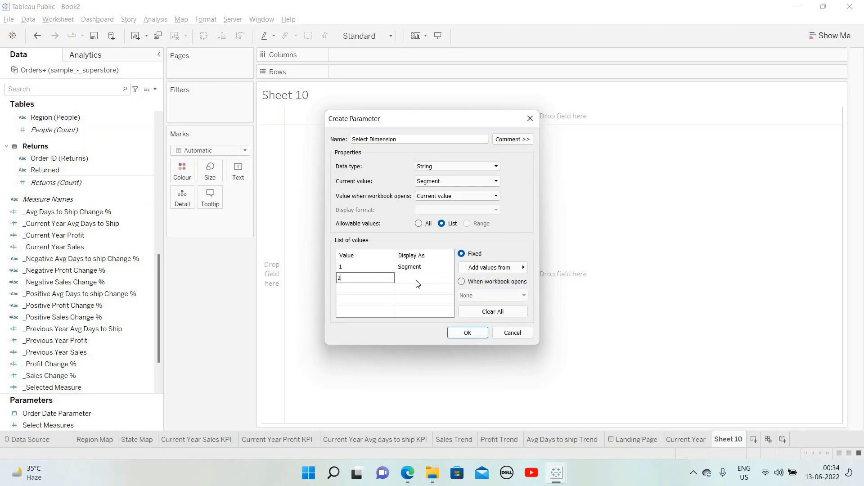
left_click(417, 280)
left_click(416, 280)
type("Category")
Add the value 3 displayed as Sub Category to the Select Dimension parameter's list.
left_click(361, 290)
type("3")
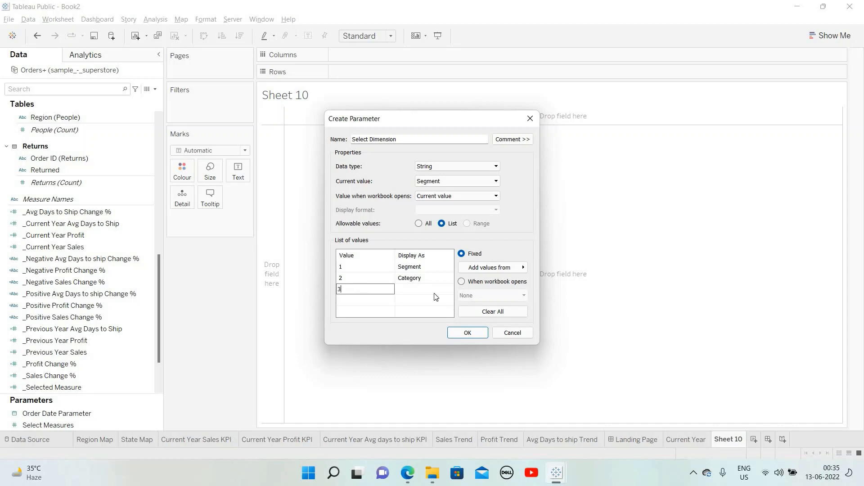
left_click(425, 290)
left_click(425, 290)
type("Sub Category")
Add the value 4 displayed as Product Name to the list and save the Select Dimension parameter.
left_click(358, 299)
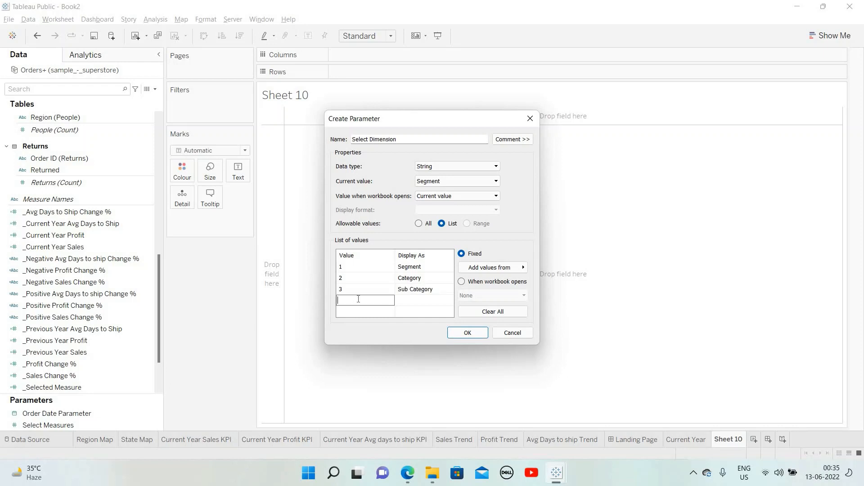
type("4")
left_click(422, 300)
left_click(423, 300)
type("Product Name")
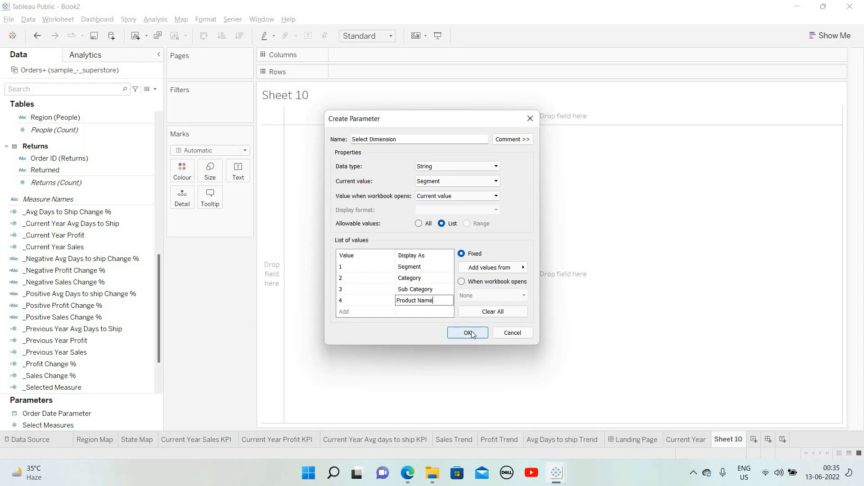
left_click(468, 333)
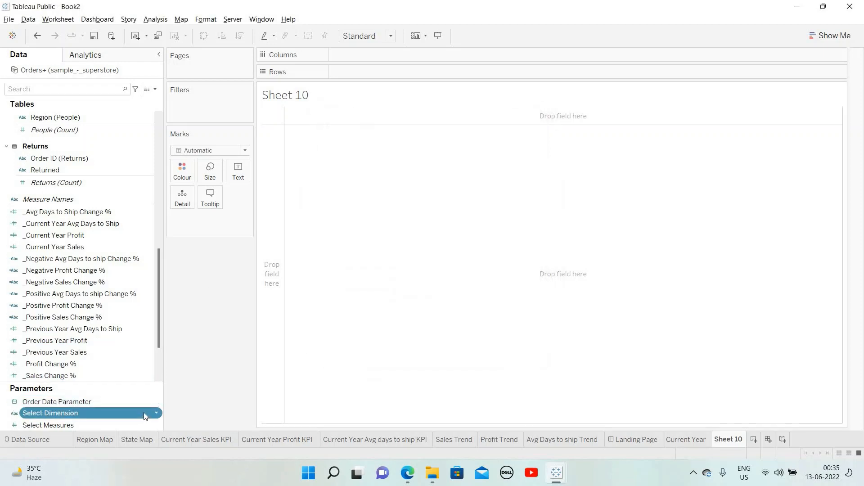
Create a new calculated field named _Selected Dimension.
left_click(155, 400, "ctrl")
left_click(155, 90)
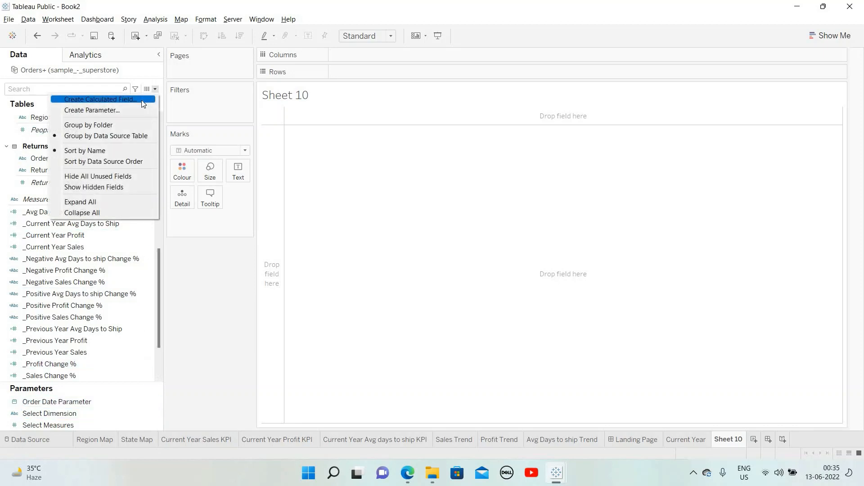
left_click(141, 100)
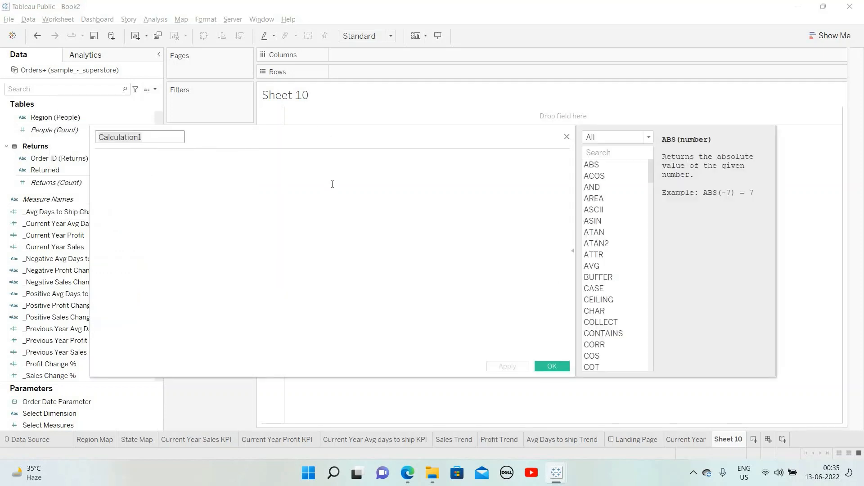
type("_Selected ")
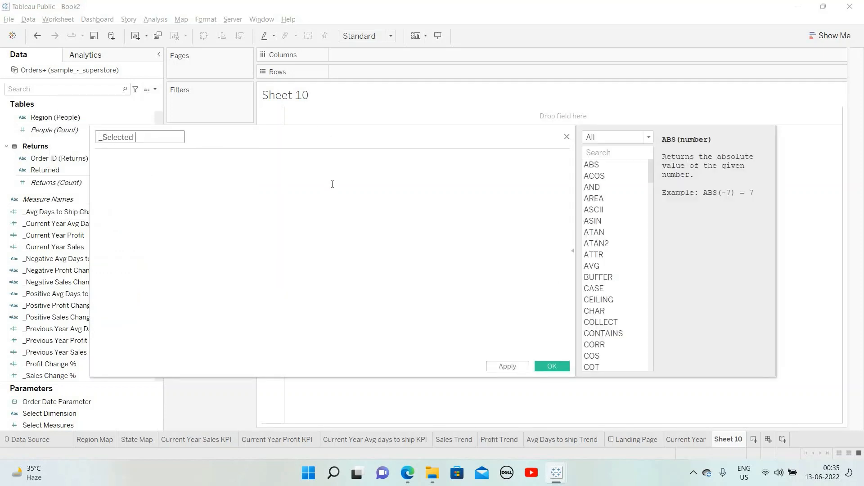
type("Dimension")
key("Tab")
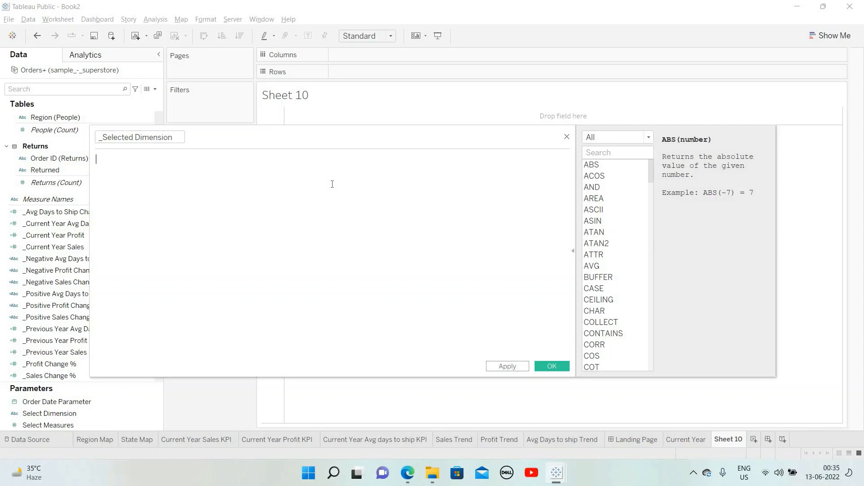
Begin the formula with Case [Select Dimension] and add the line WHEN 1 THEN [Segment].
type("Case")
key("BackSpace")
type("[Select Dimension]")
key("Return")
key("Return")
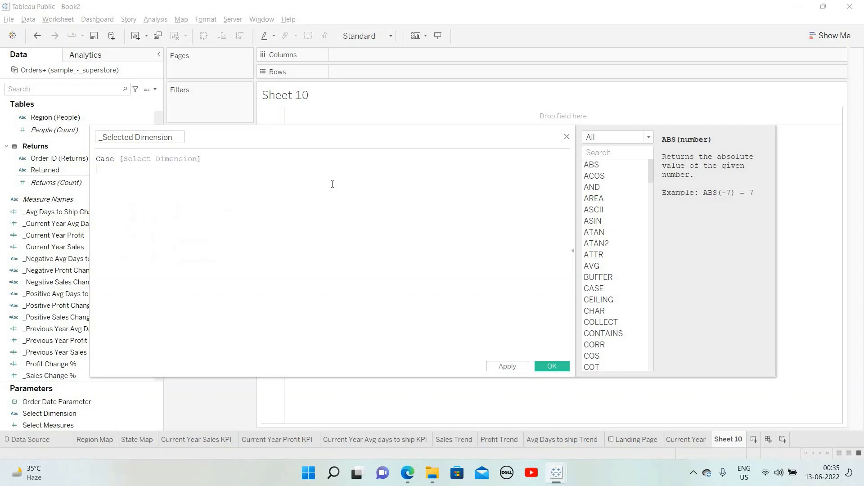
type("WHEN 1 ")
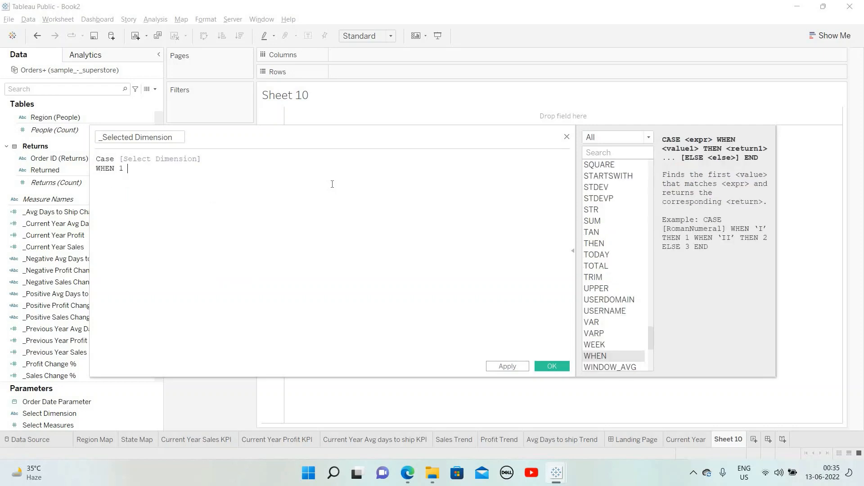
type("THEN")
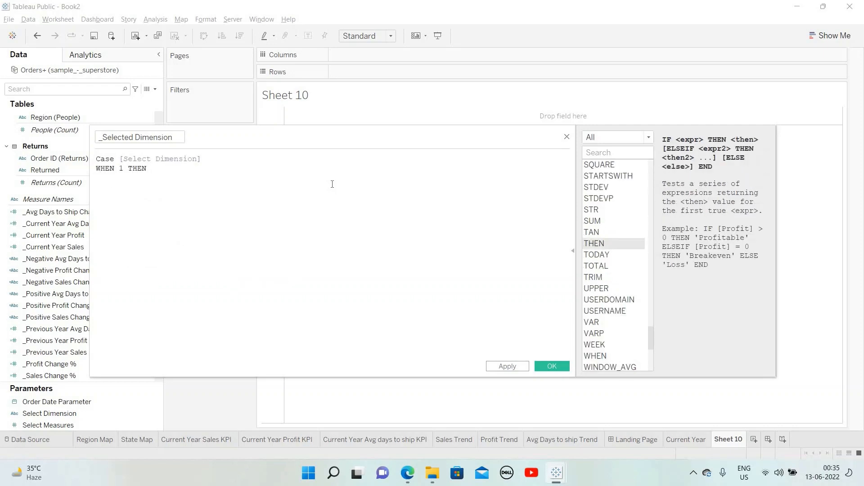
type(" [Segment]")
key("Return")
key("Return")
Add the lines WHEN 2 THEN [Category] and WHEN 3 THEN [Sub-Category] to the _Selected Dimension formula.
type("WHEN 2")
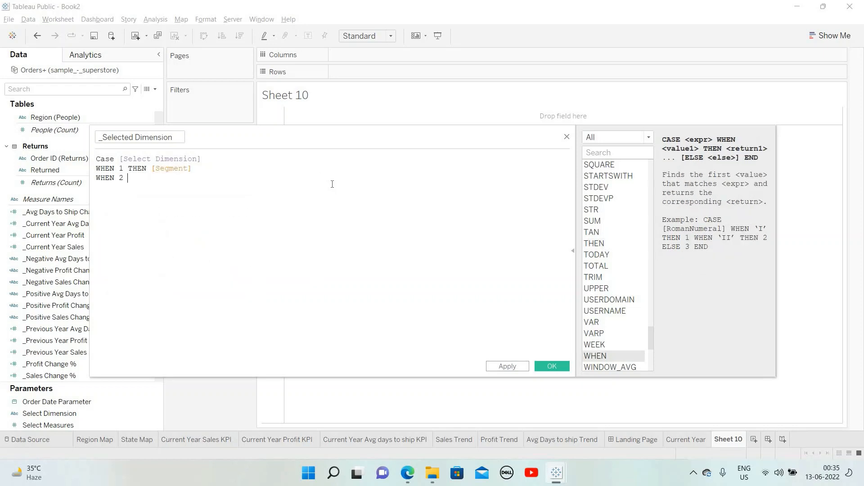
type(" THEN")
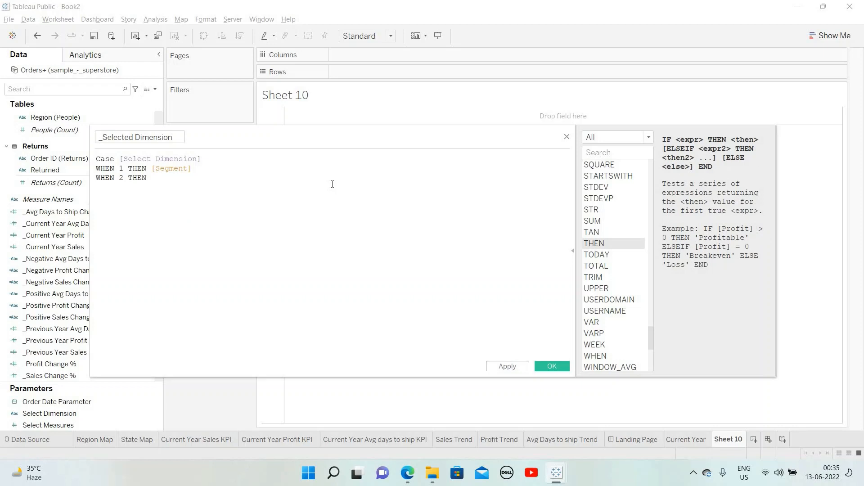
type(" [Category] ")
type("WHEN 4")
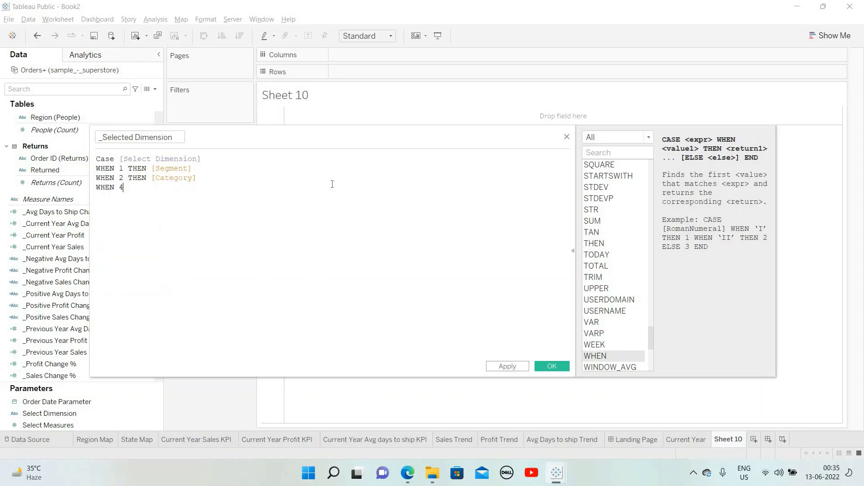
key("BackSpace")
type("3 THEN ")
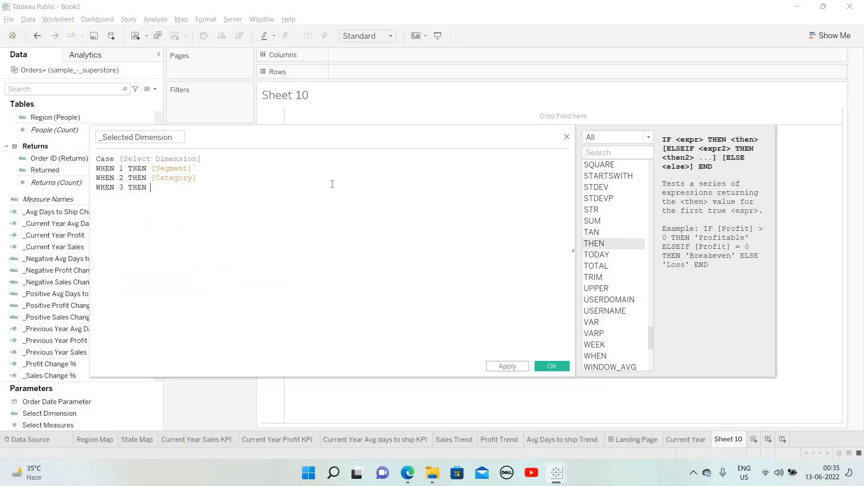
type("sub")
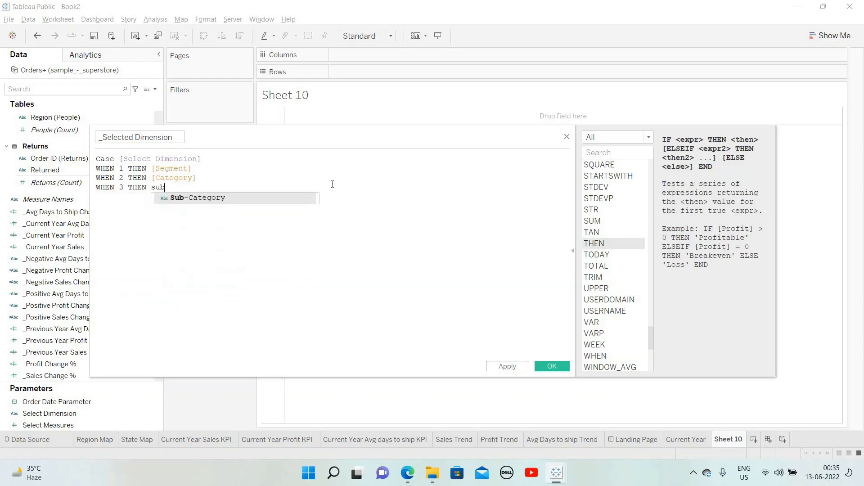
key("Return")
key("Return")
Add the line WHEN 4 THEN [Product Name] and close the case expression with END.
type("wh")
key("Return")
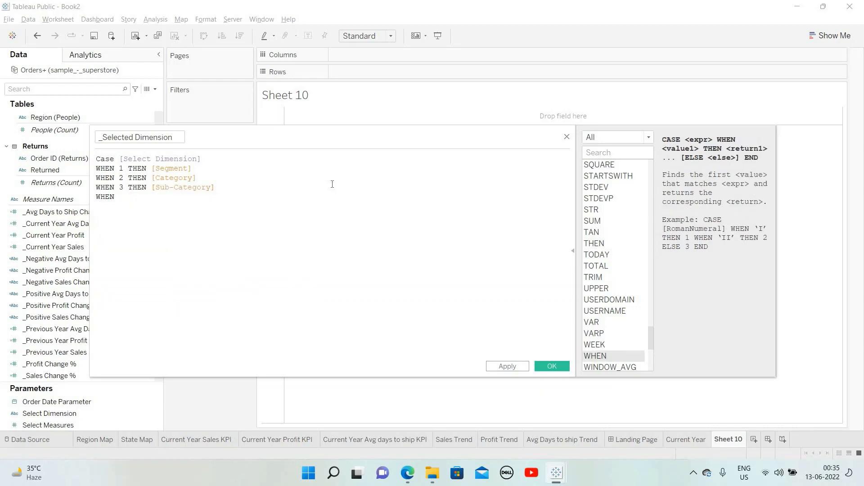
type("4 THEN ")
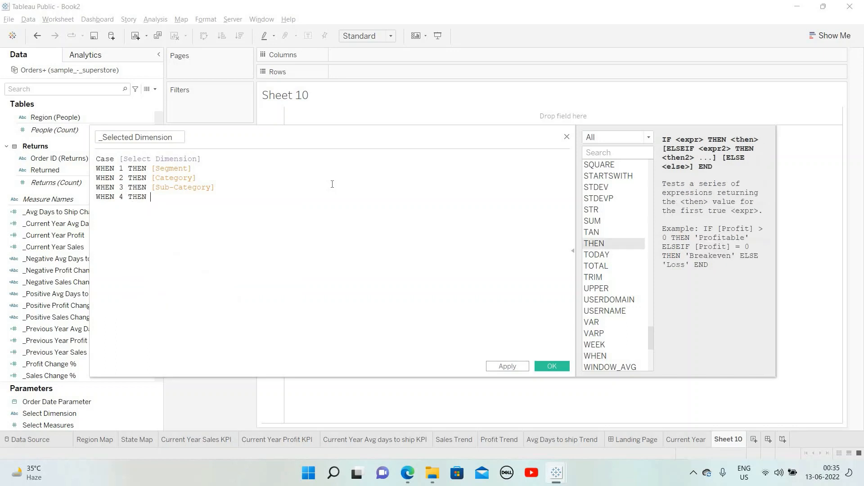
type("product")
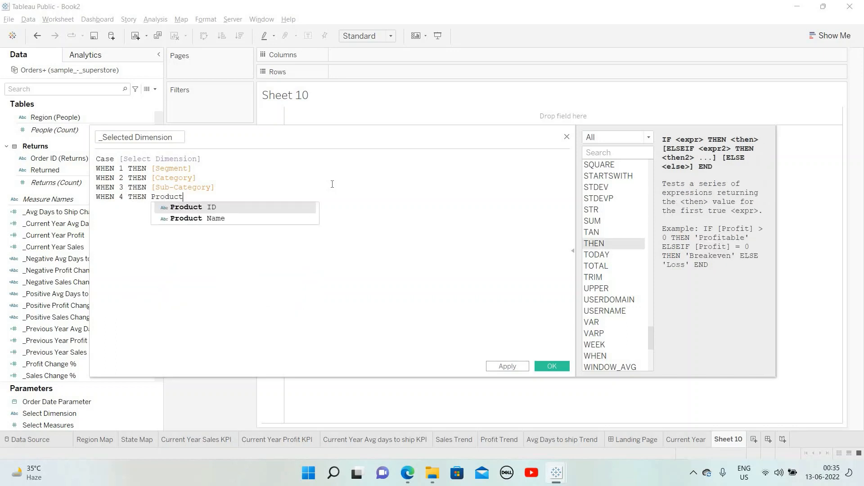
key("Return")
key("BackSpace")
key("BackSpace")
key("BackSpace")
key("Down")
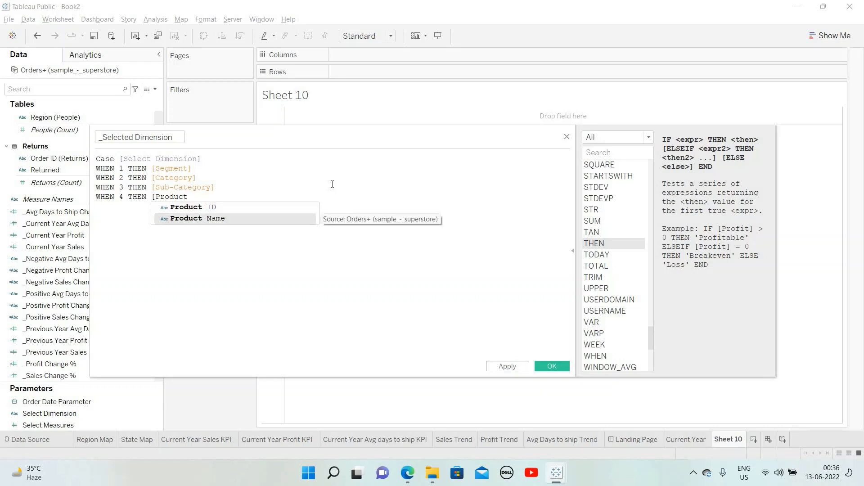
key("Return")
type("end")
key("Return")
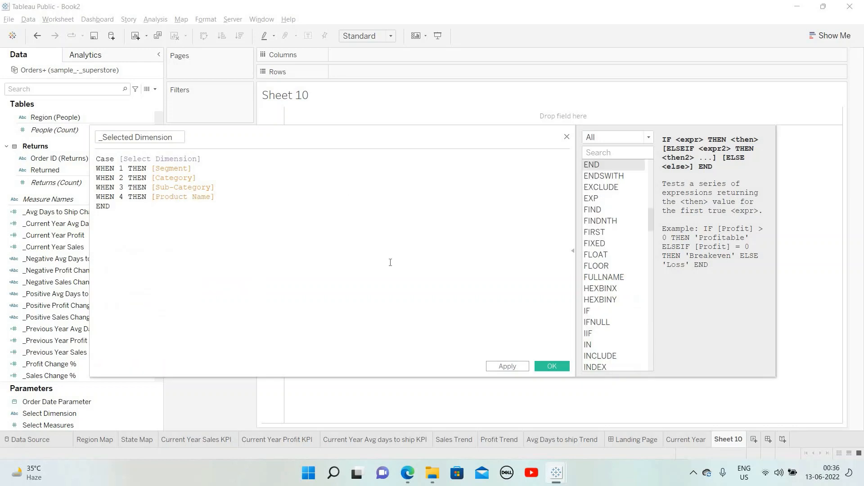
Apply the _Selected Dimension calculation, view its error details and save the field.
left_click(517, 370)
key("ctrl+a")
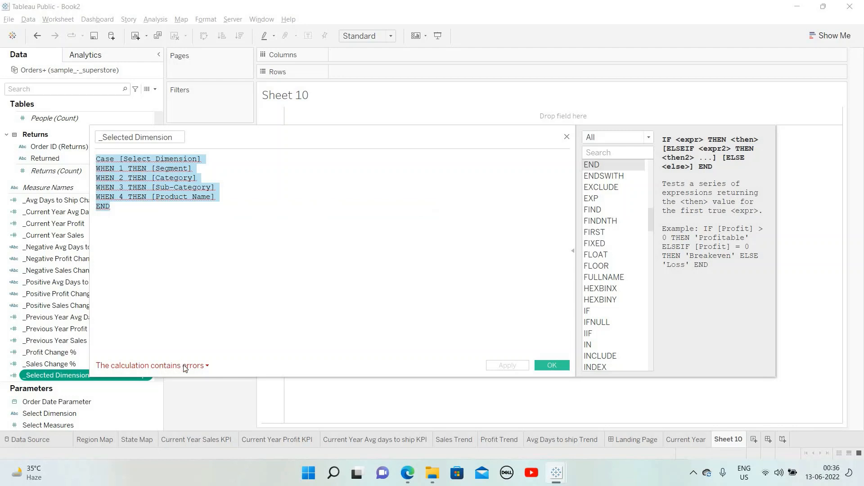
left_click(207, 367)
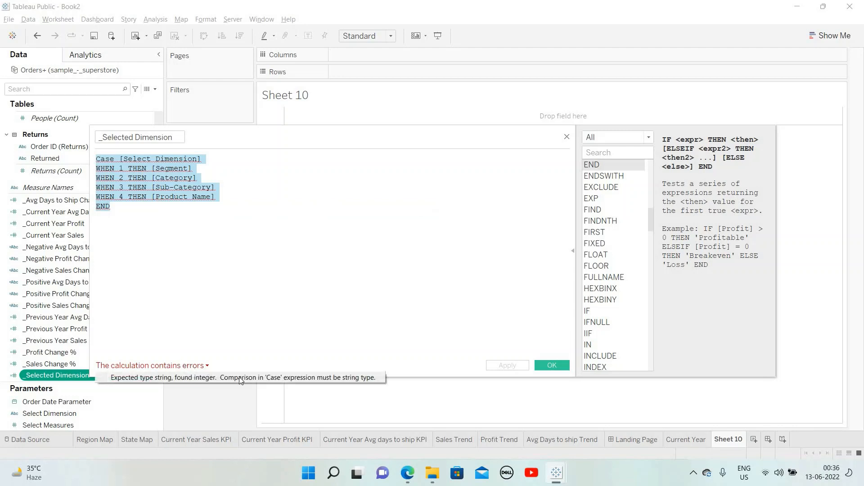
left_click(555, 364)
Change the Select Dimension parameter's data type to Integer and save it.
left_click(142, 413)
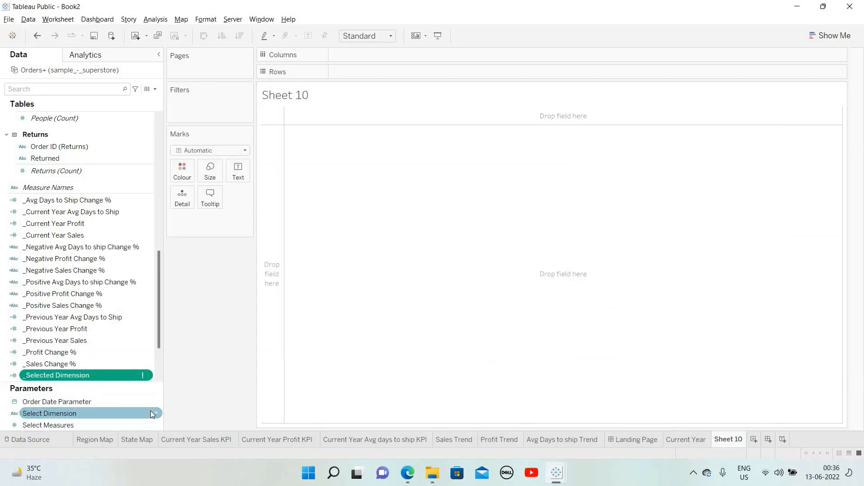
left_click(157, 413)
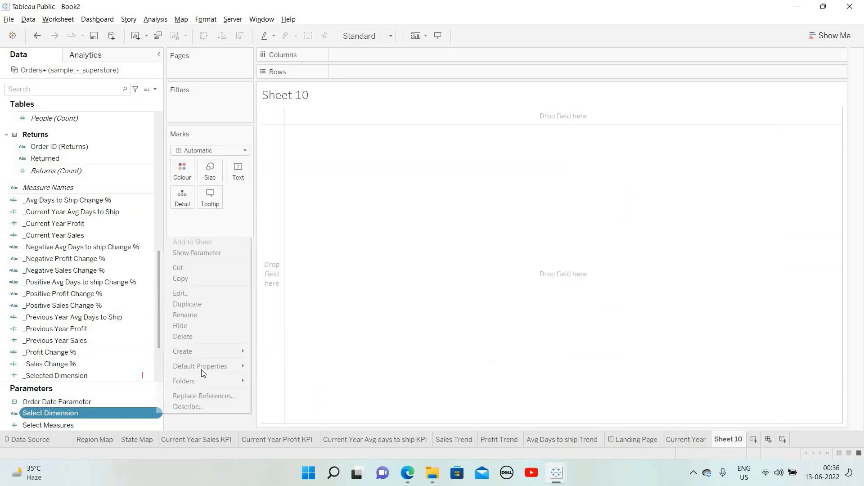
left_click(190, 293)
left_click(436, 166)
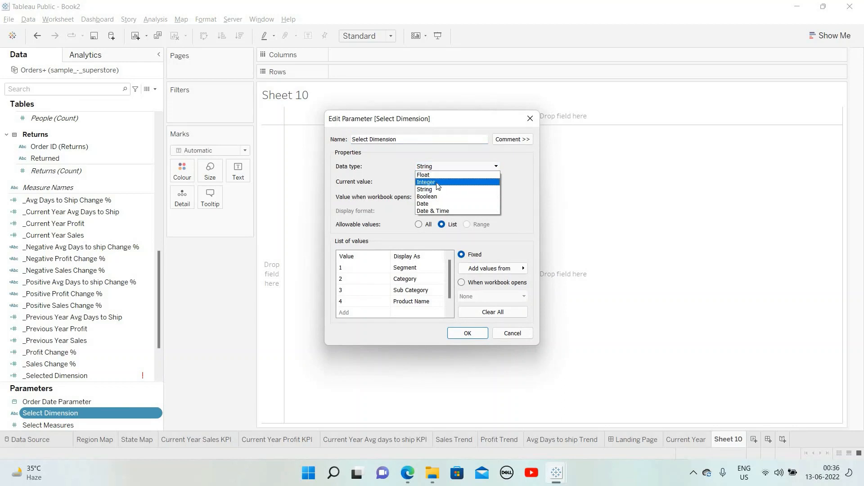
left_click(436, 182)
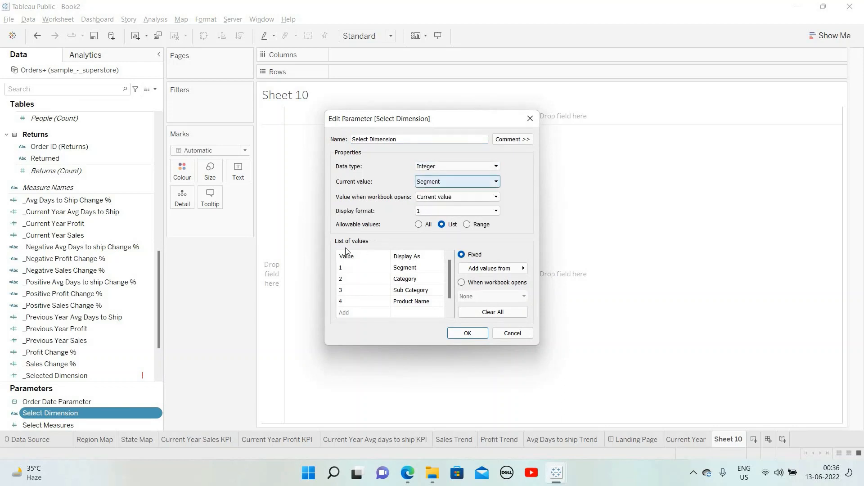
left_click(477, 337)
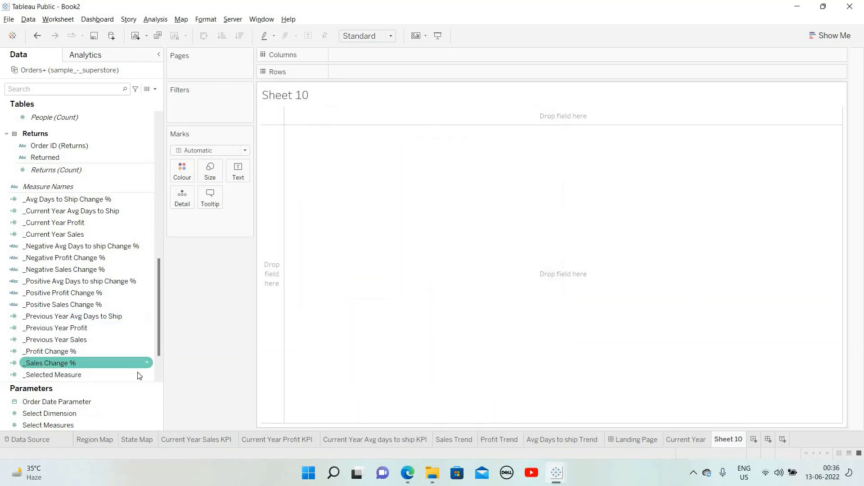
Search the data fields for "sele" to find the _Selected Dimension field.
scroll(129, 359, "down", 1)
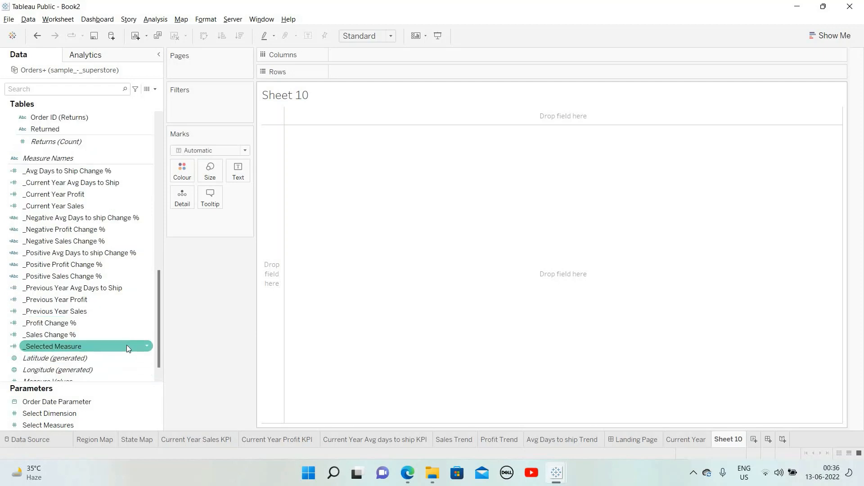
scroll(119, 192, "up", 3)
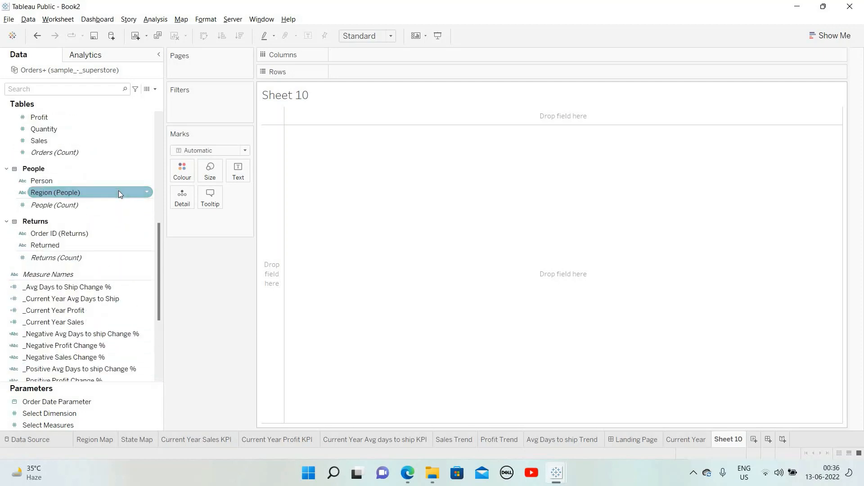
scroll(119, 193, "down", 3)
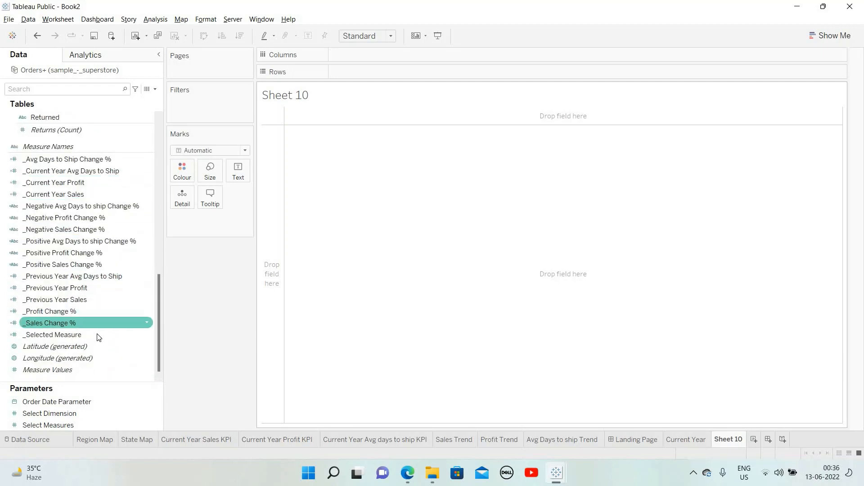
left_click(65, 84)
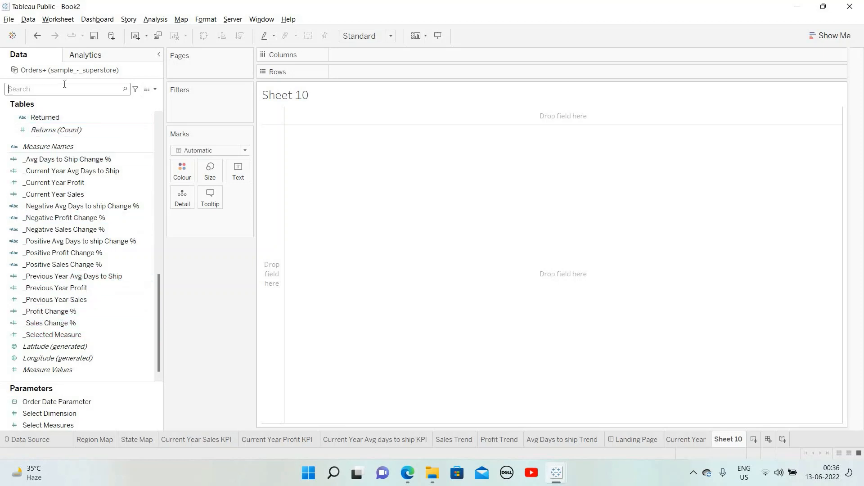
type("sele")
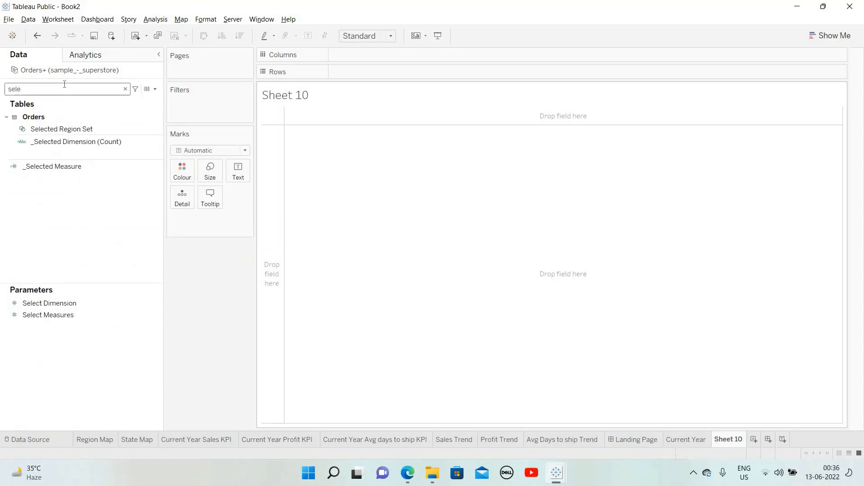
Open the _Selected Dimension calculated field, review its case formula and close the editor.
left_click(113, 143)
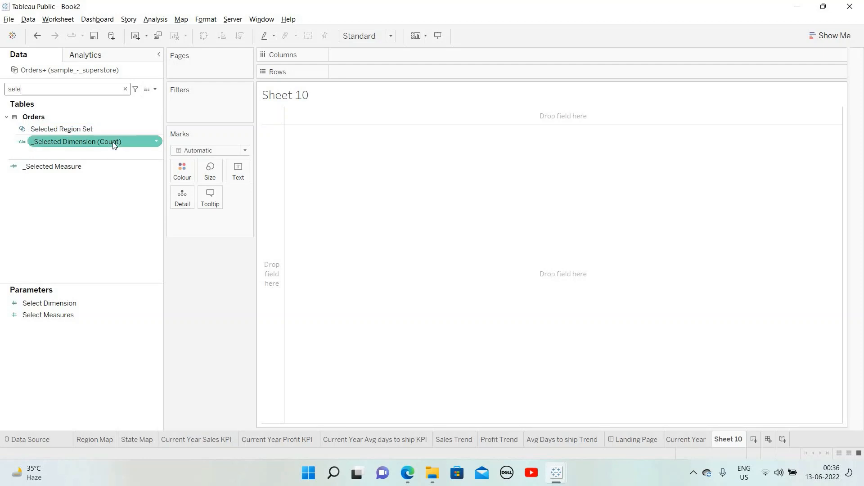
left_click(155, 141)
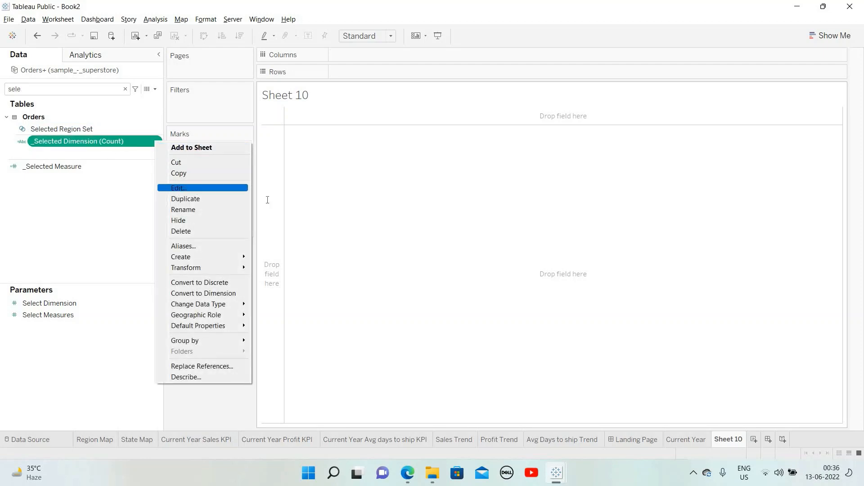
key("Return")
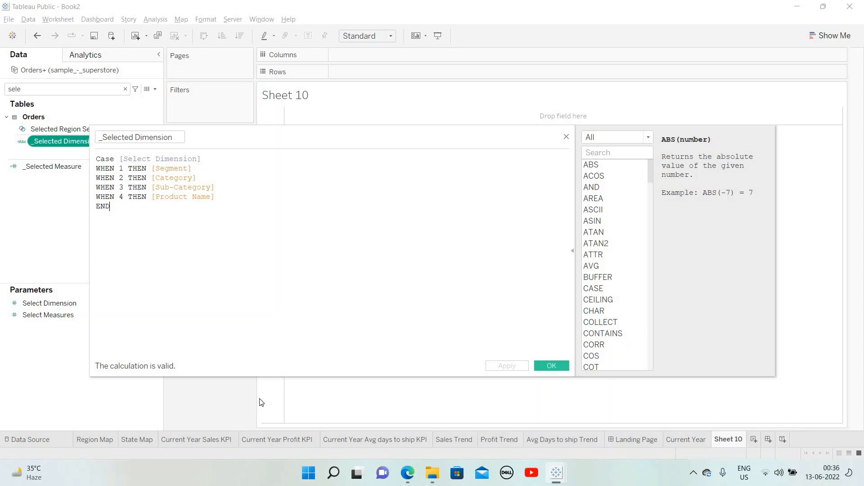
left_click(551, 364)
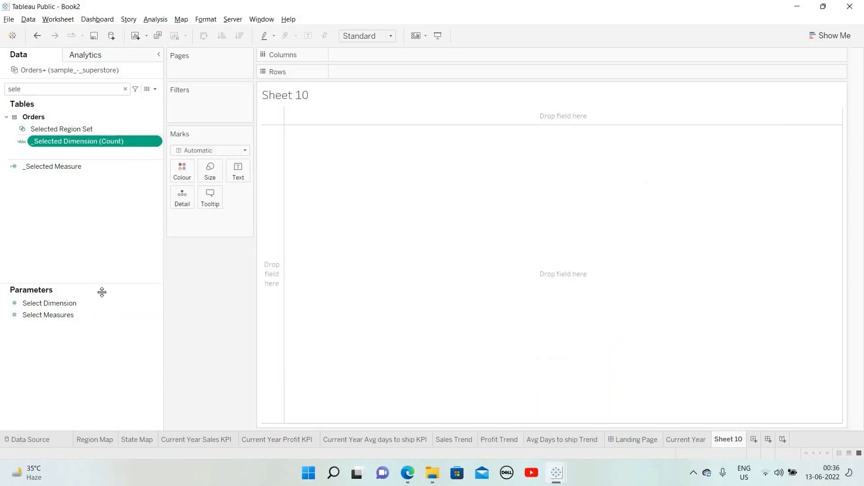
Change the Select Dimension parameter's data type to String, review its value on workbook opening and save it.
left_click(160, 302)
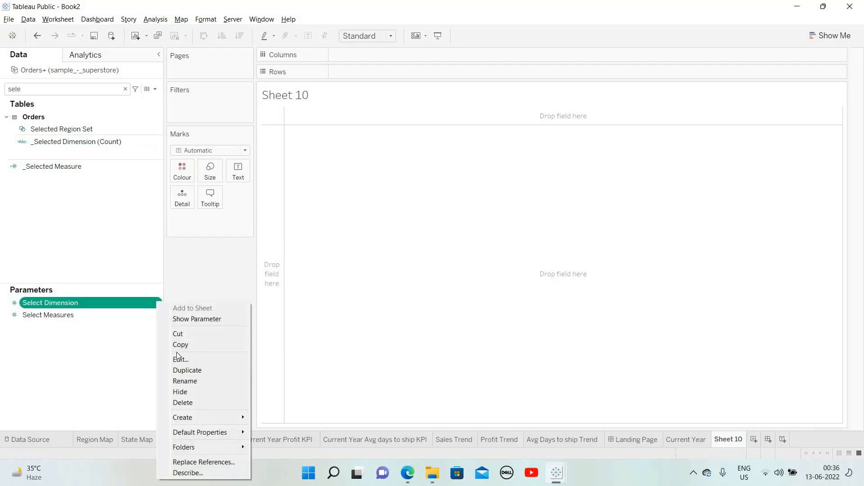
left_click(177, 358)
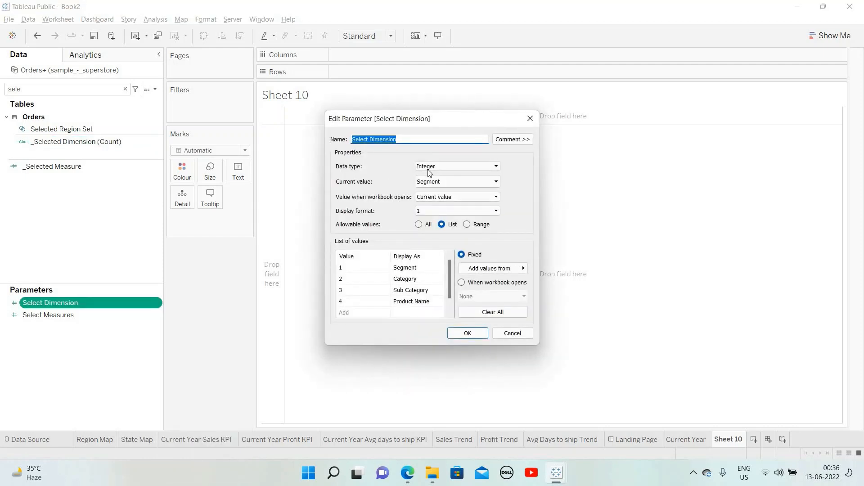
left_click(427, 168)
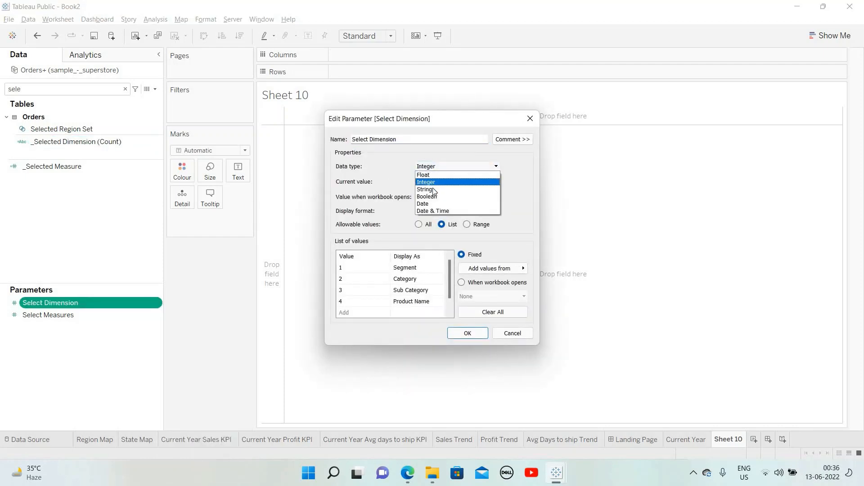
left_click(434, 190)
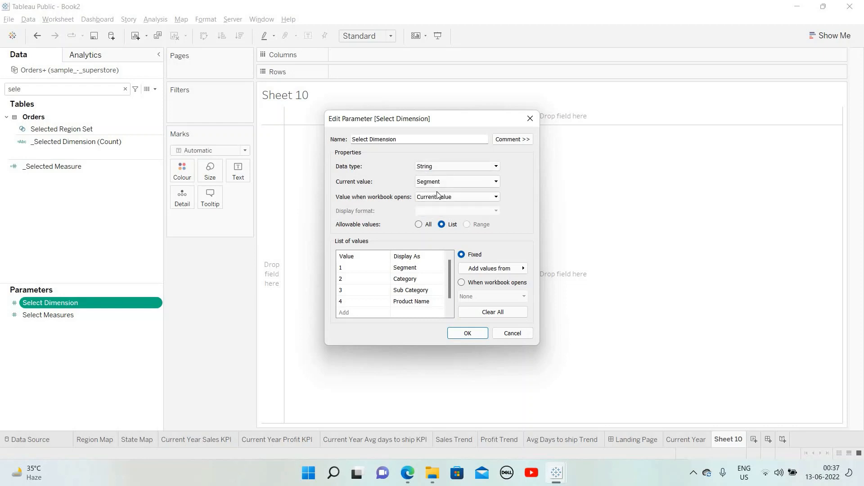
left_click(441, 199)
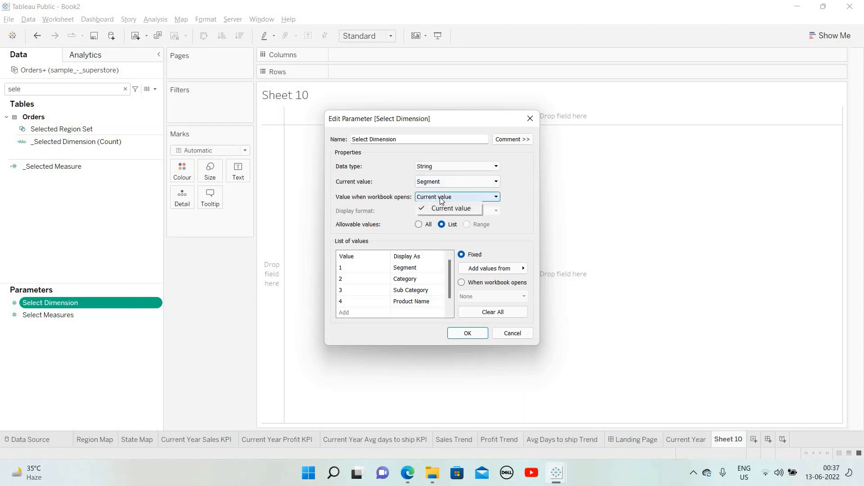
left_click(512, 222)
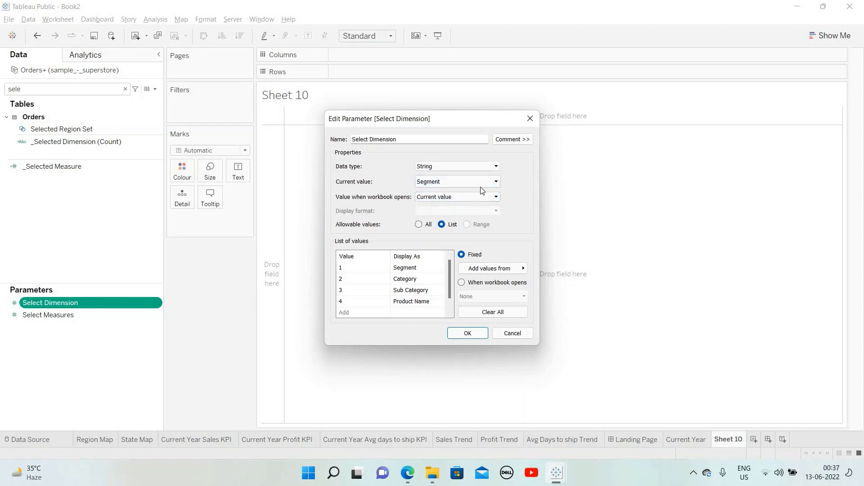
left_click(469, 332)
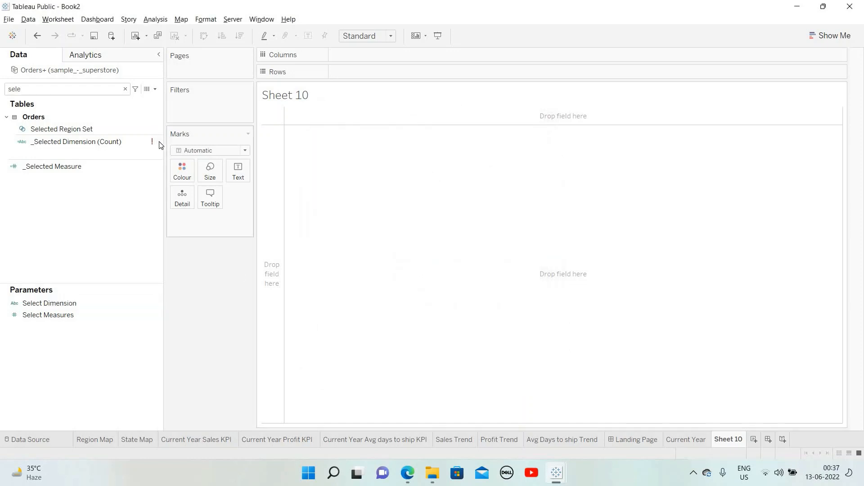
Try replacing the 1 in the first WHEN line of the _Selected Dimension formula with segment, restore the 1 and save the field.
right_click(160, 143)
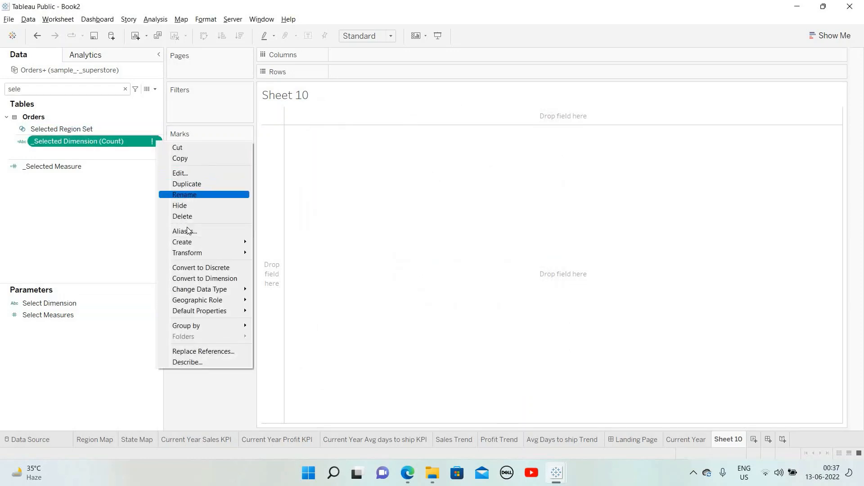
left_click(180, 173)
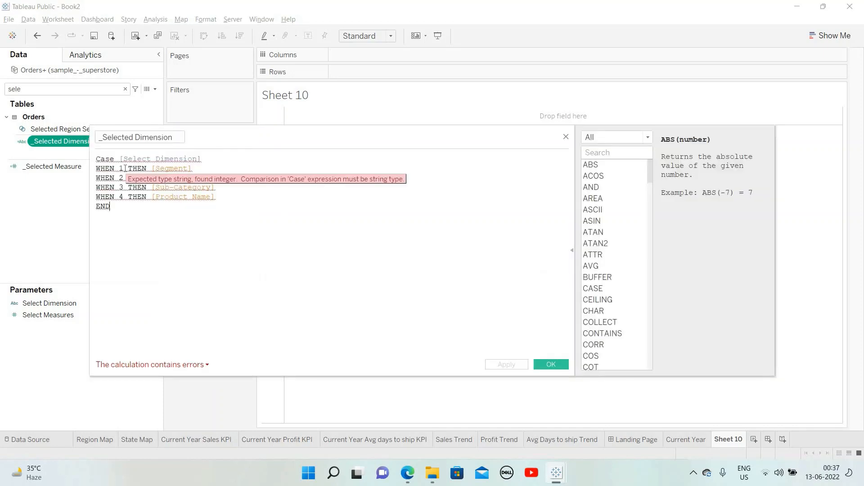
left_click(126, 168)
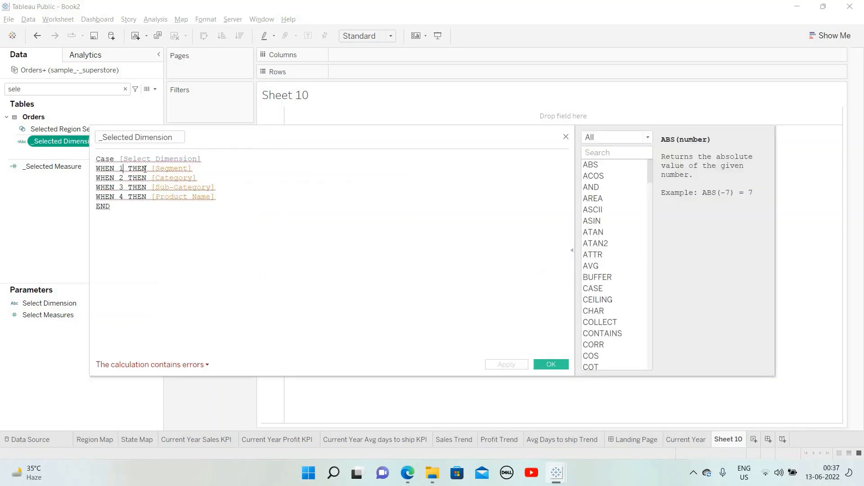
key("BackSpace")
type("segmw")
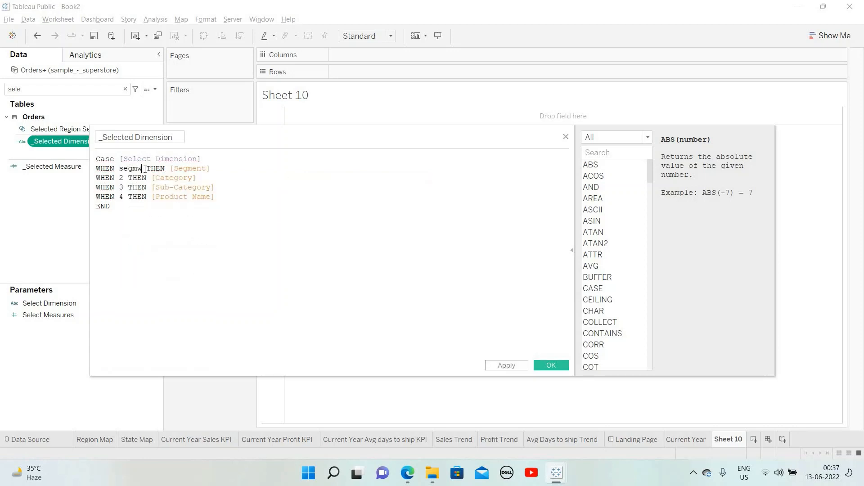
type("nt")
key("BackSpace")
key("BackSpace")
key("BackSpace")
key("BackSpace")
key("BackSpace")
key("BackSpace")
key("BackSpace")
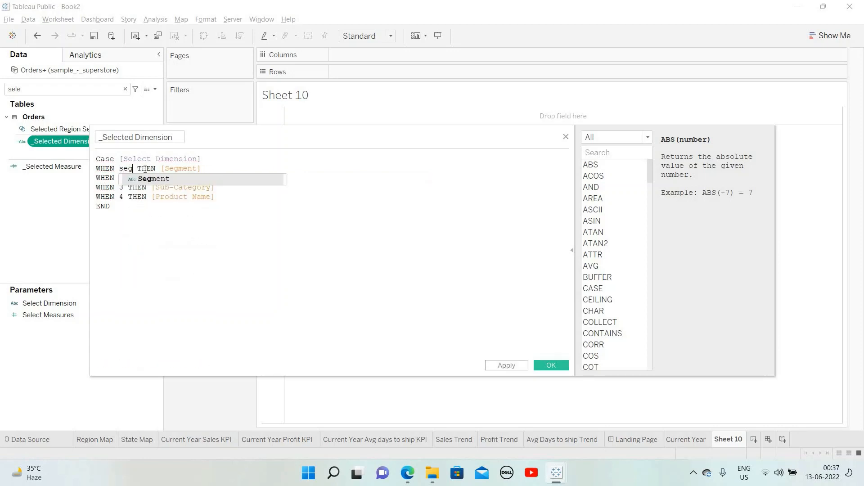
type("1")
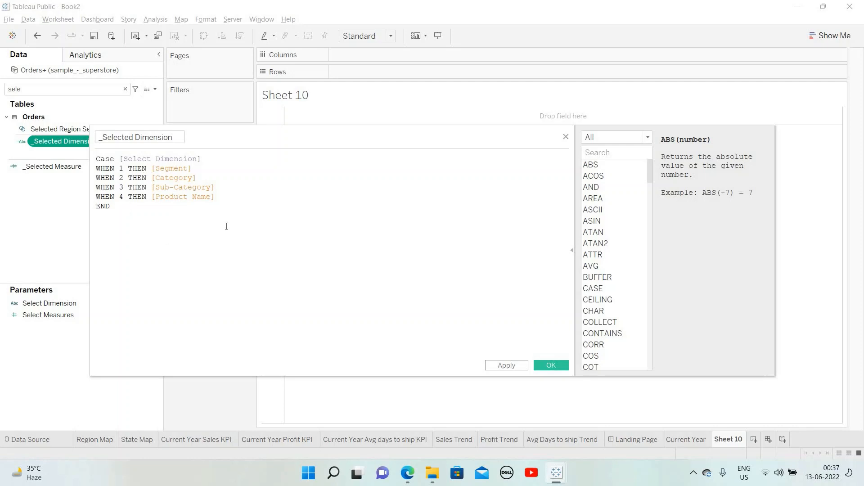
left_click(551, 365)
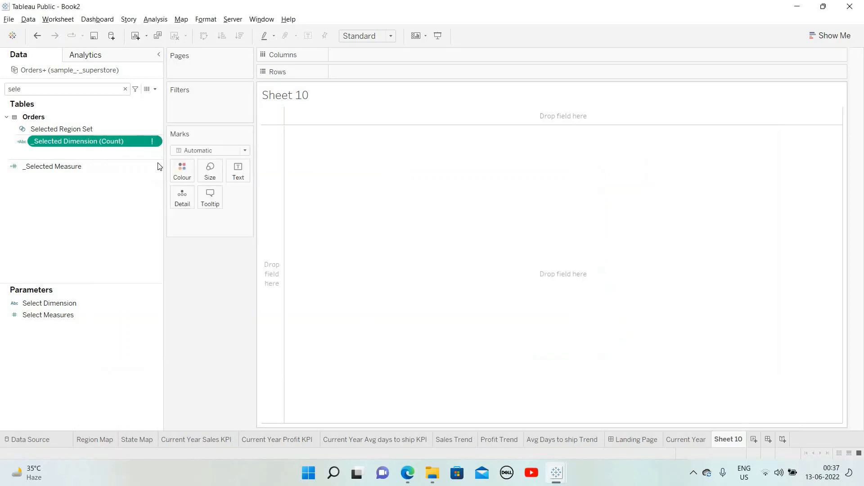
Reopen the _Selected Dimension calculation to check its formula for errors and close it unchanged.
right_click(158, 142)
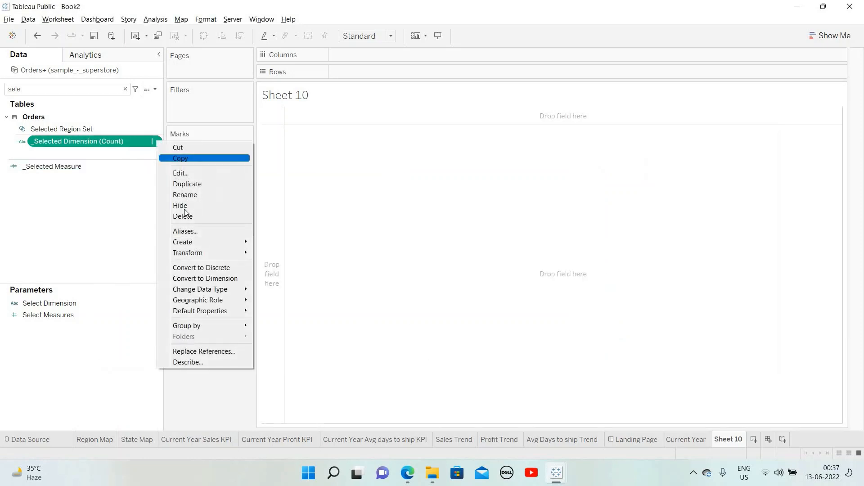
left_click(184, 174)
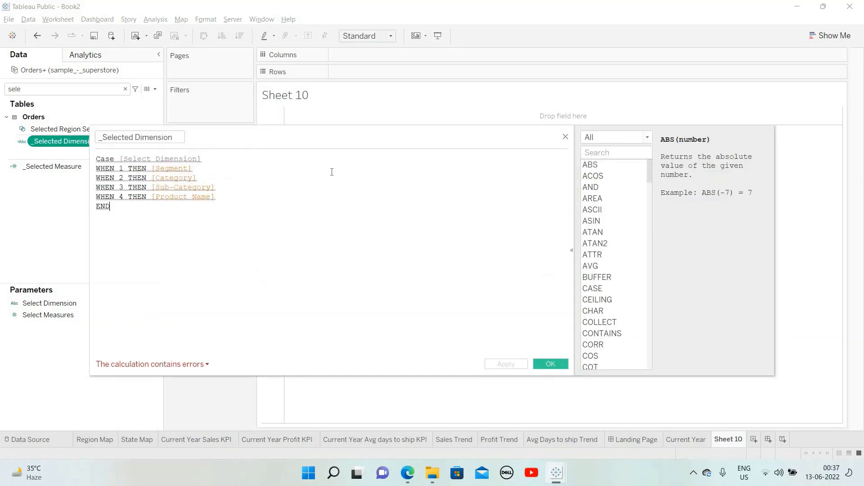
key("Escape")
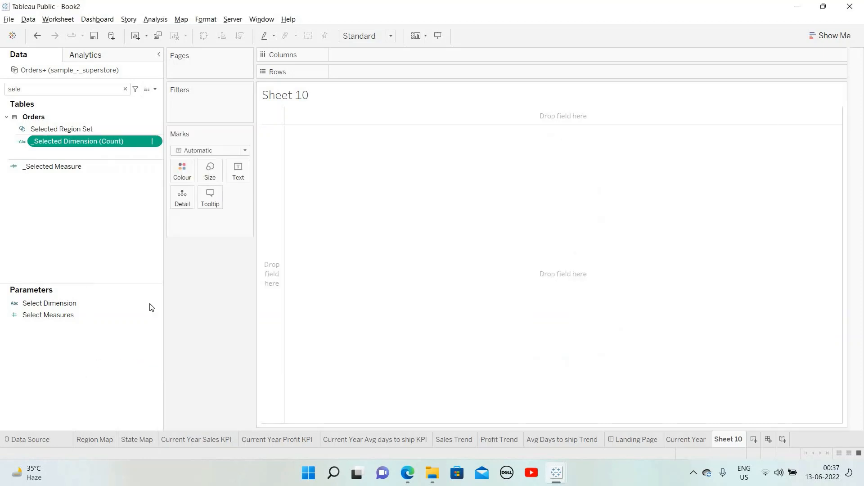
Review the Select Dimension parameter's list of values, set its data type back to Integer and save it.
right_click(156, 302)
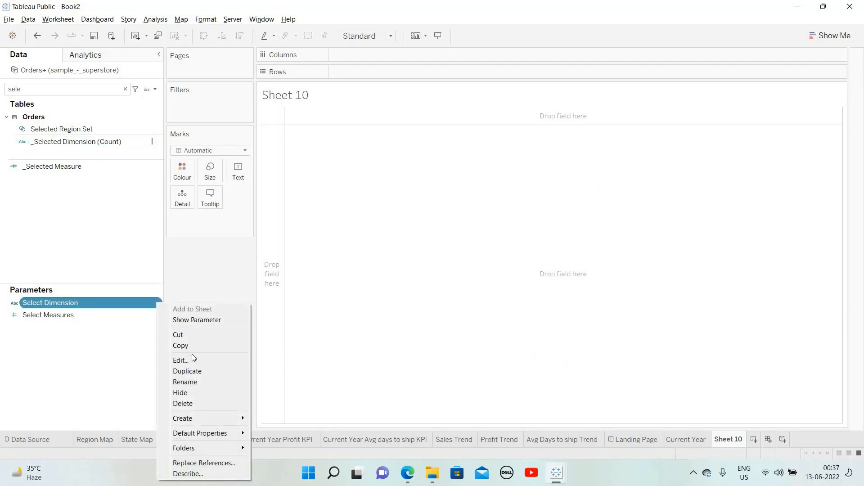
left_click(150, 302)
right_click(157, 302)
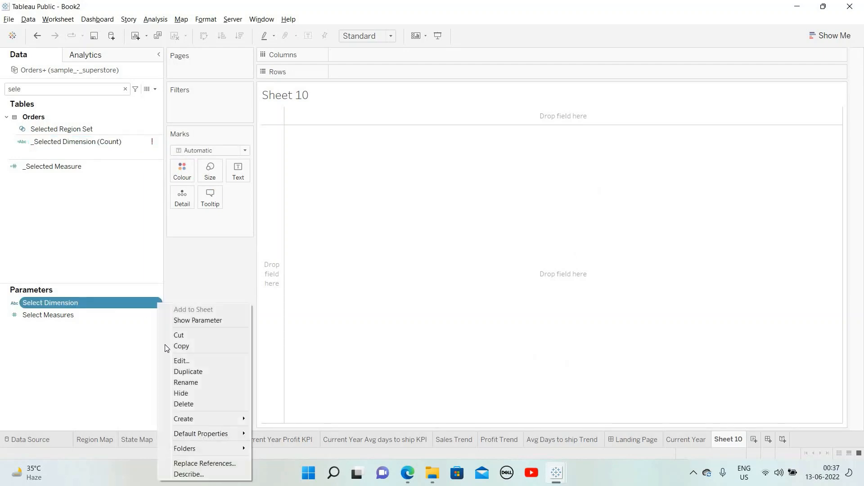
left_click(185, 362)
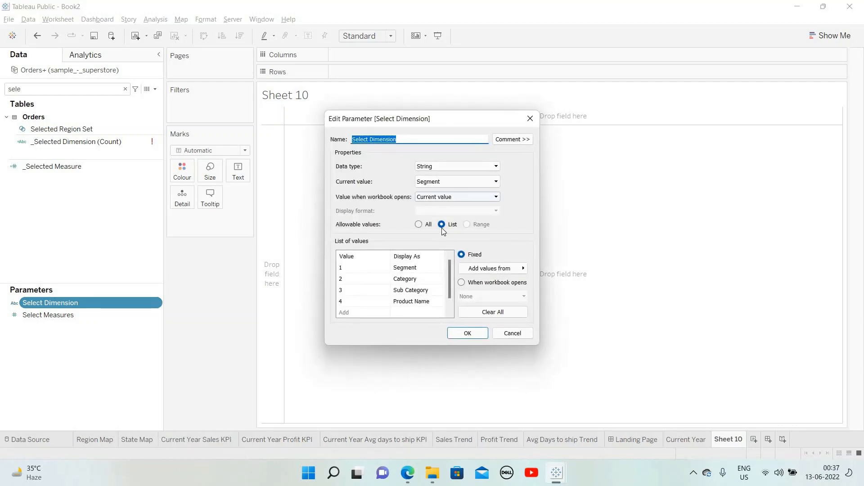
left_click(424, 269)
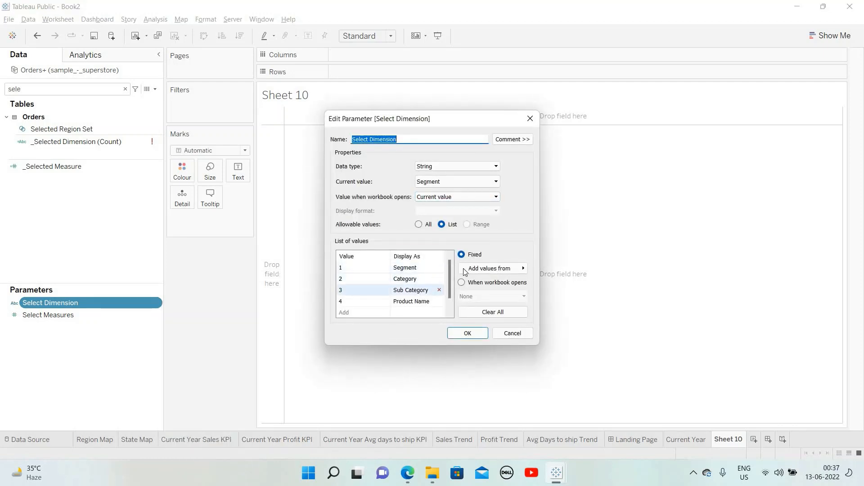
left_click(452, 171)
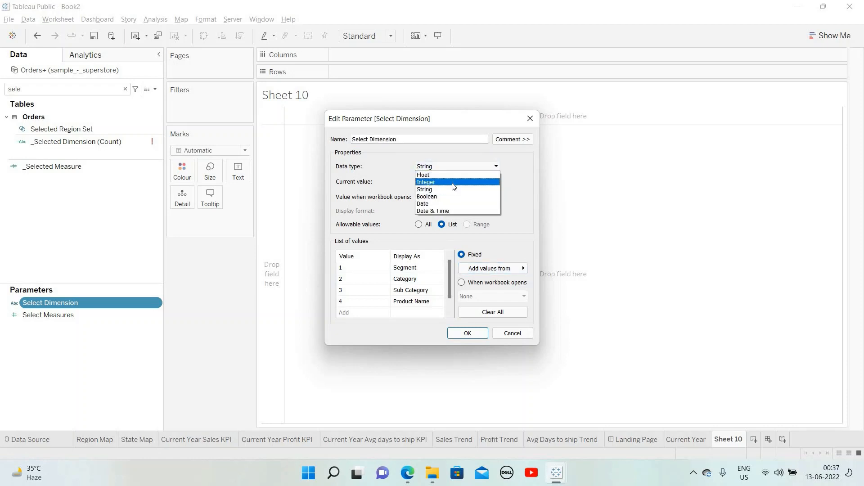
left_click(429, 153)
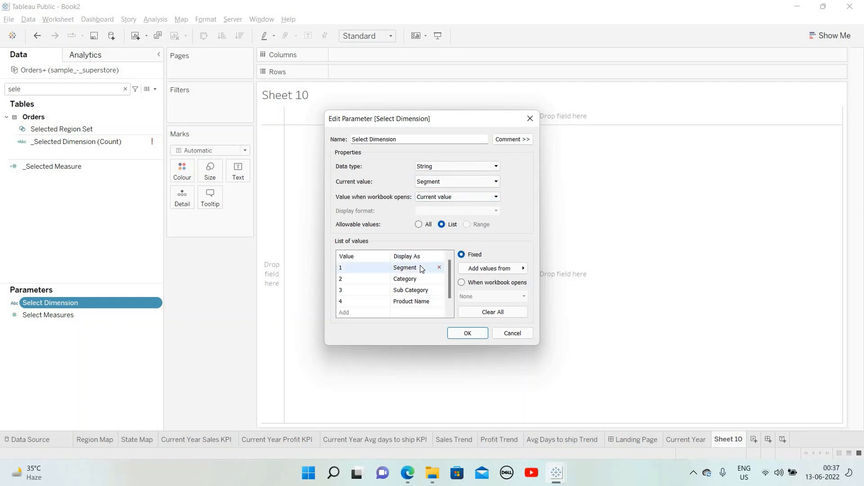
left_click(430, 168)
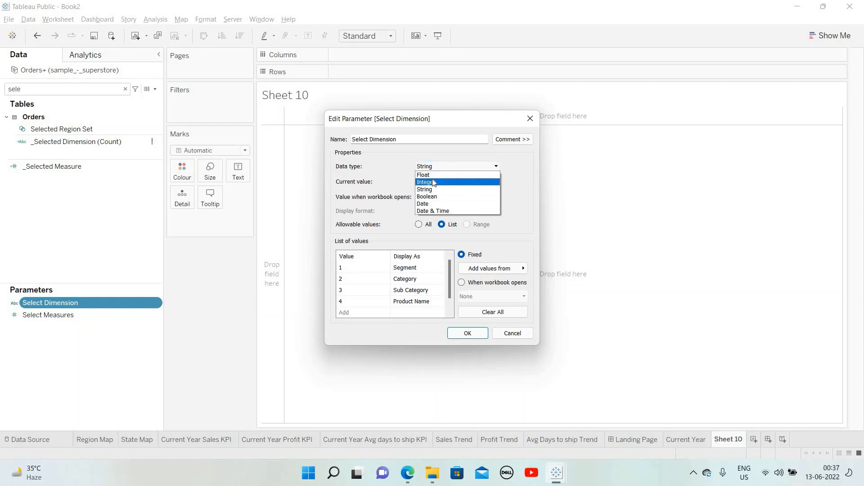
left_click(433, 181)
left_click(468, 334)
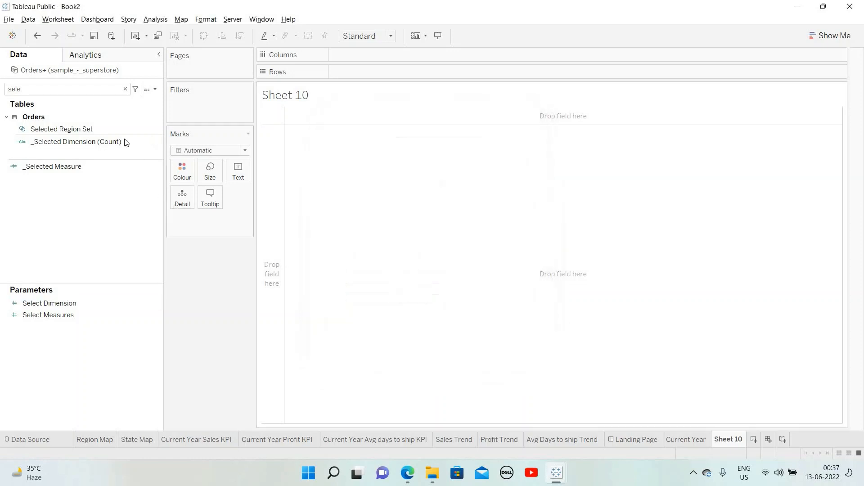
Add the _Selected Dimension field to Rows on Sheet 10.
left_click(91, 142)
left_click_drag(323, 77, 393, 73)
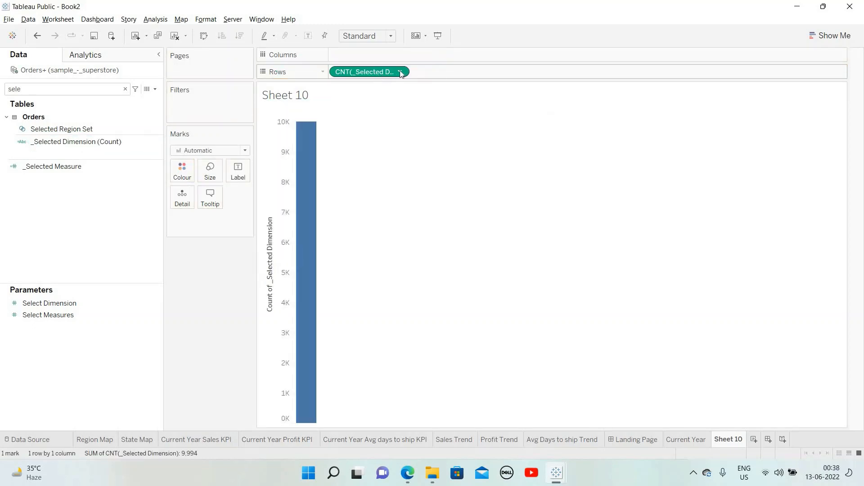
Remove the _Selected Dimension count from Rows and convert the _Selected Dimension field to a dimension.
left_click_drag(334, 128, 157, 140)
left_click(157, 139)
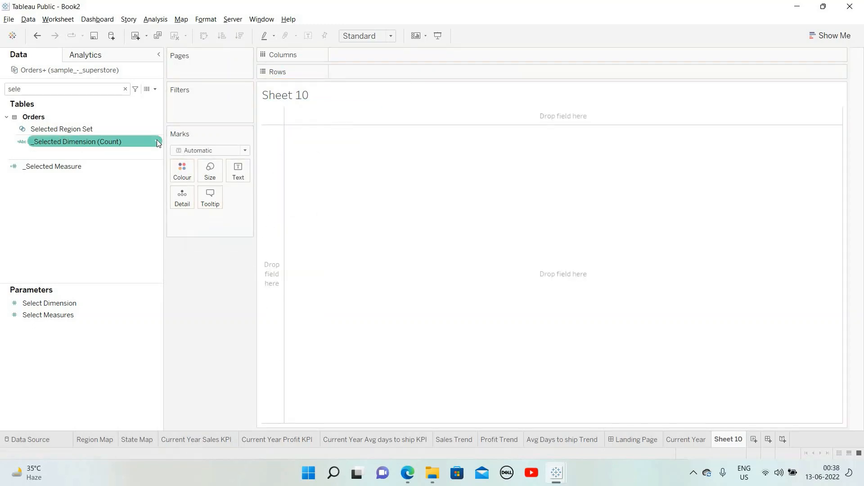
left_click(157, 141)
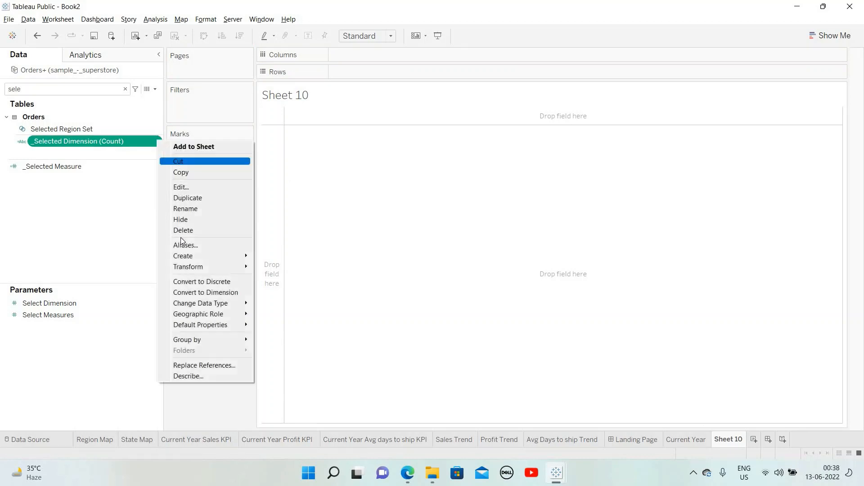
left_click(185, 292)
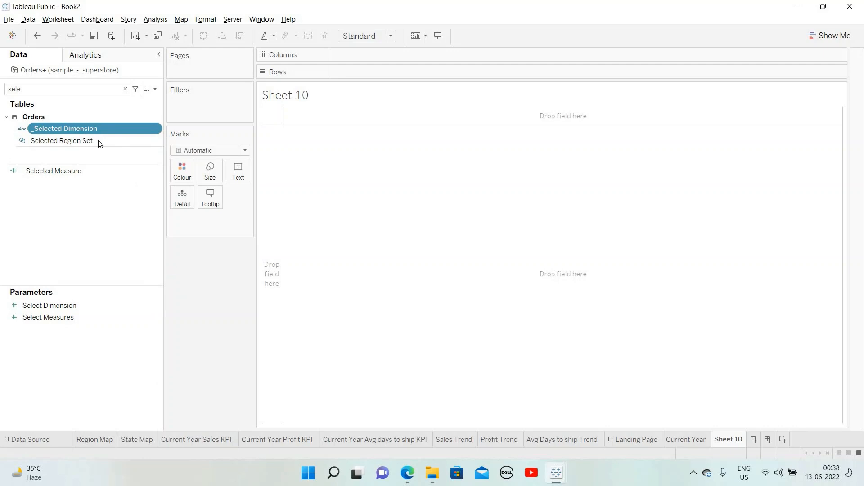
Move the _Selected Dimension field back among the measures and convert it to a dimension again.
left_click(158, 129)
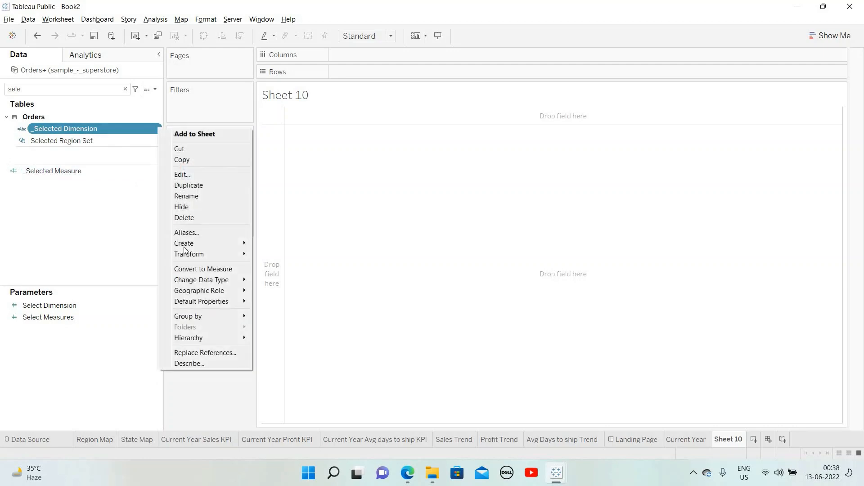
left_click(27, 34)
left_click_drag(63, 129, 21, 145)
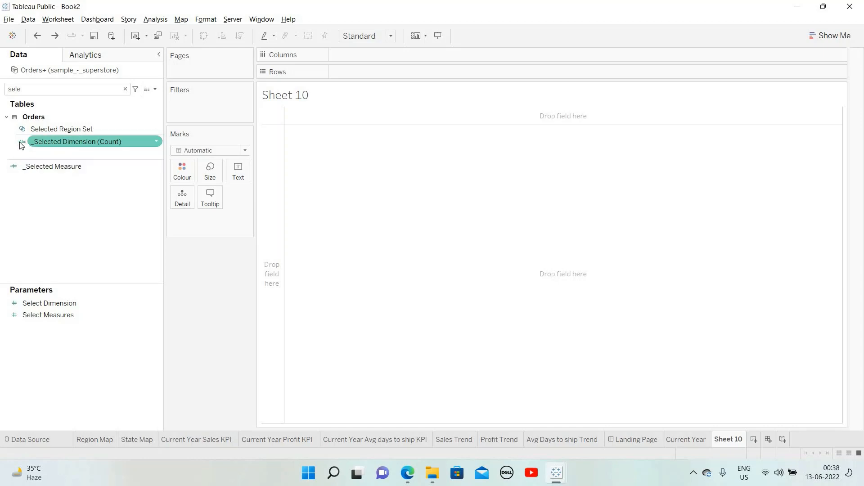
left_click(158, 141)
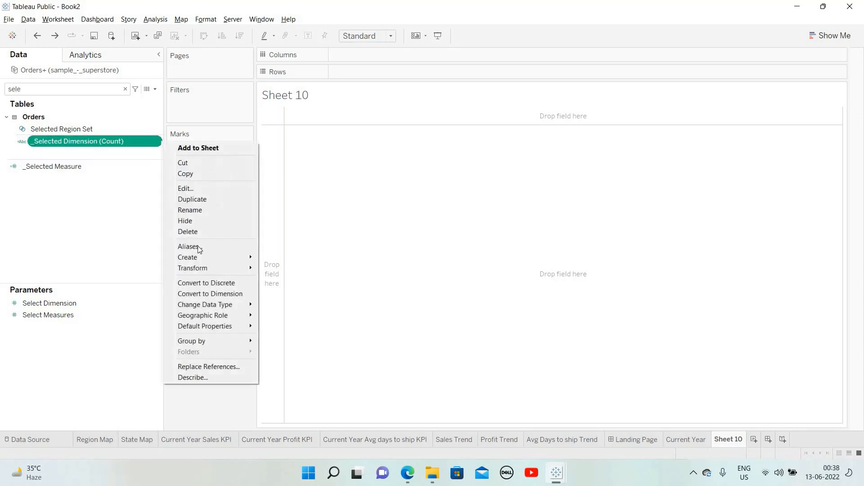
left_click(209, 293)
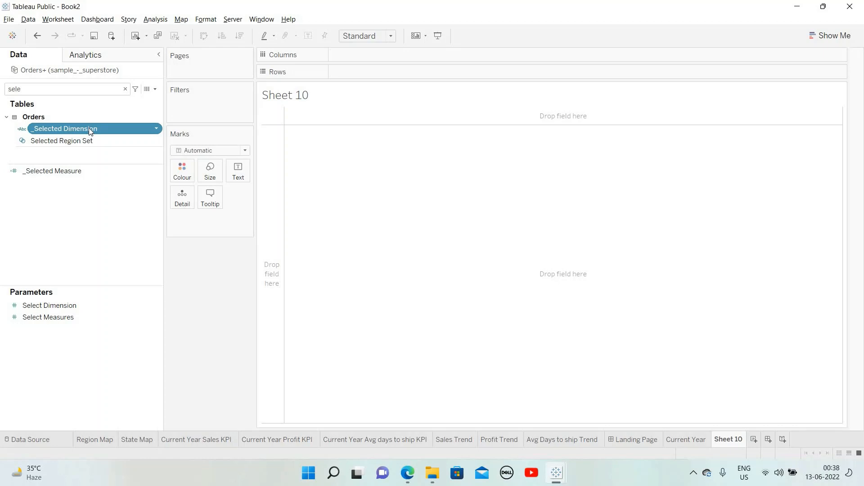
Build a horizontal bar chart with _Selected Dimension on Rows and _Selected Measure on Columns, and make its rows taller.
left_click_drag(88, 128, 387, 74)
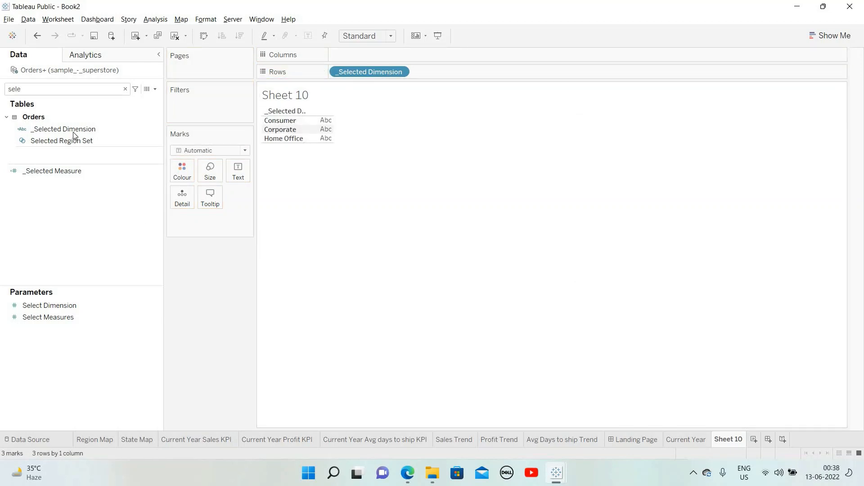
left_click(61, 172)
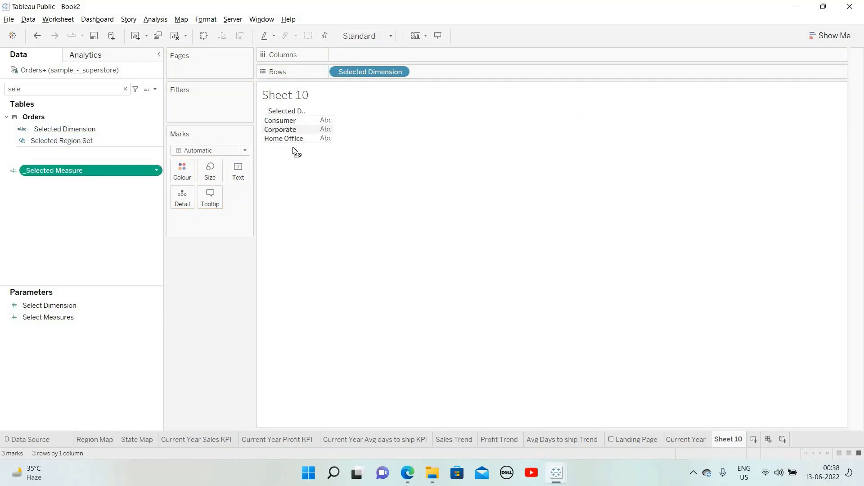
left_click_drag(293, 147, 328, 154)
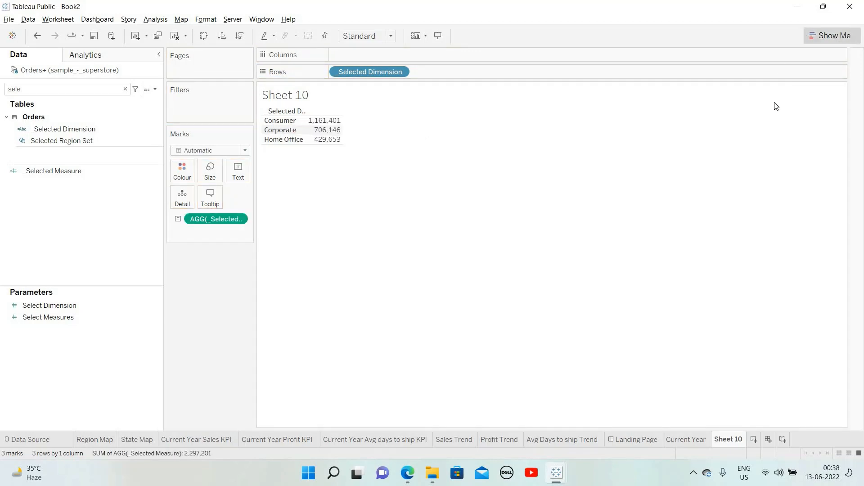
left_click(770, 116)
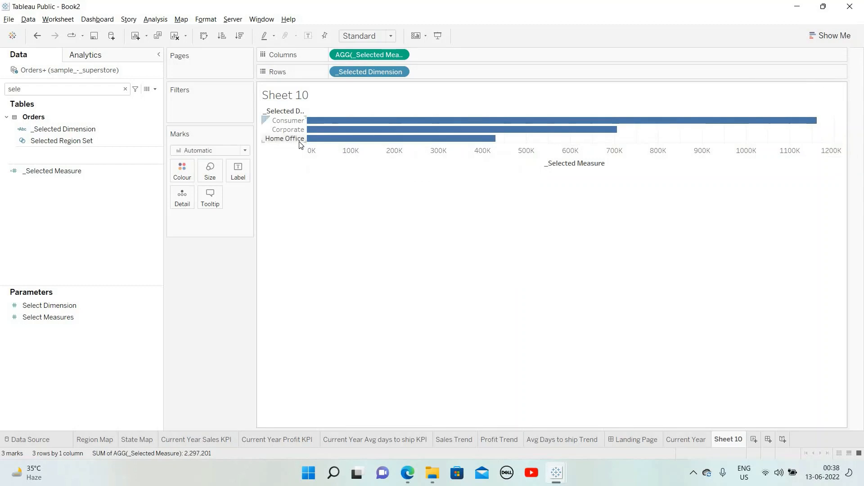
left_click_drag(300, 142, 301, 168)
Set the sheet's grand total pane and header borders to None.
right_click(652, 169)
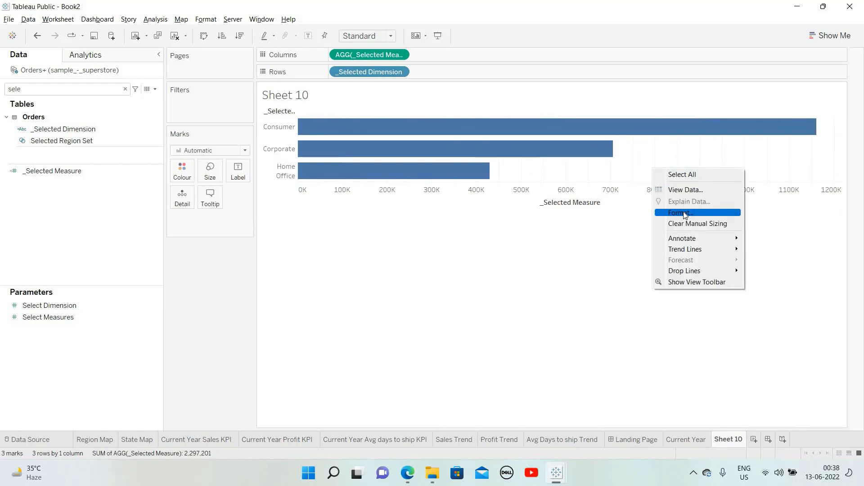
left_click(54, 74)
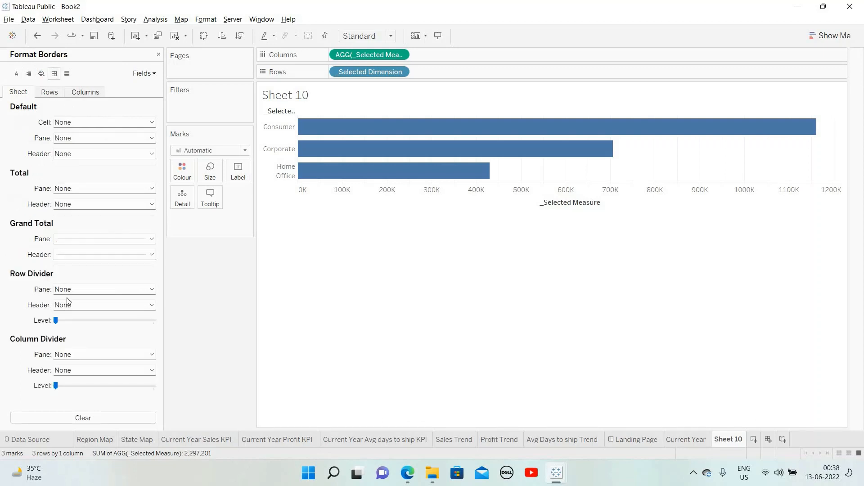
left_click(82, 247)
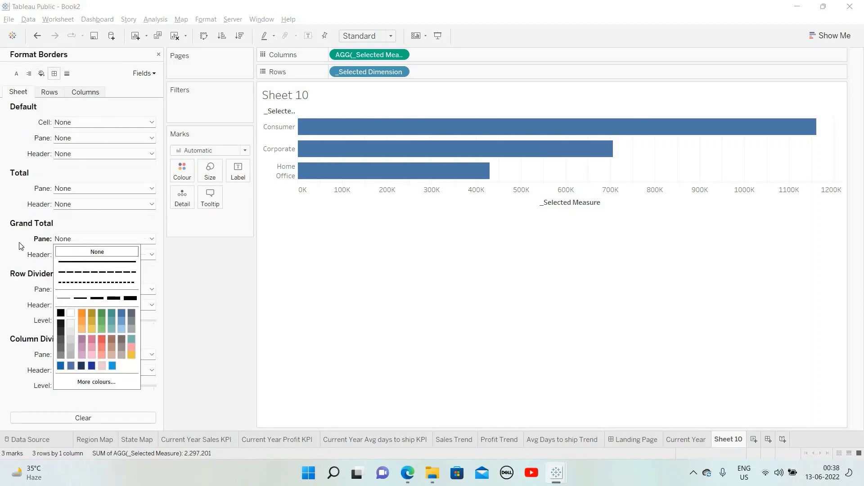
left_click(97, 249)
left_click(92, 257)
left_click(86, 269)
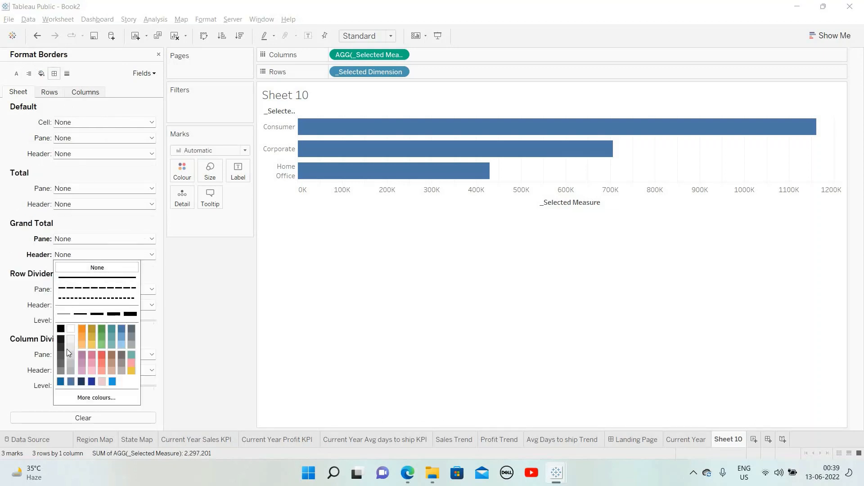
Set the chart's column grid lines and zero lines to None.
left_click(87, 93)
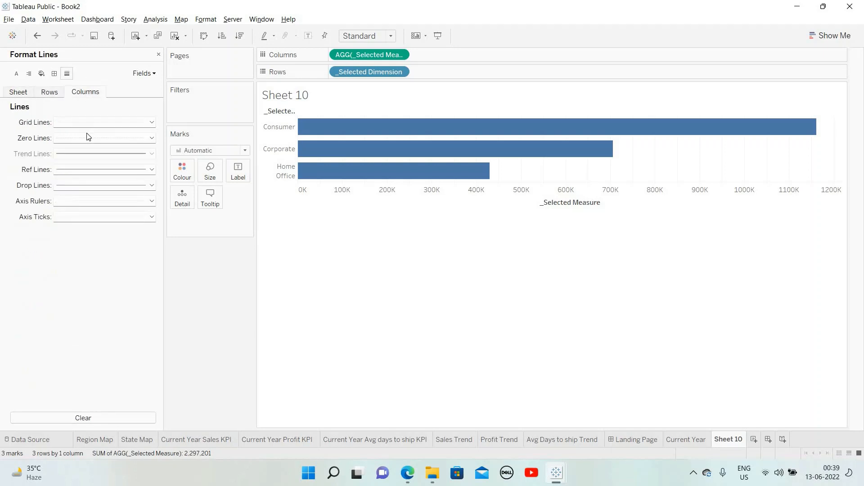
left_click(83, 124)
left_click(75, 134)
left_click(151, 138)
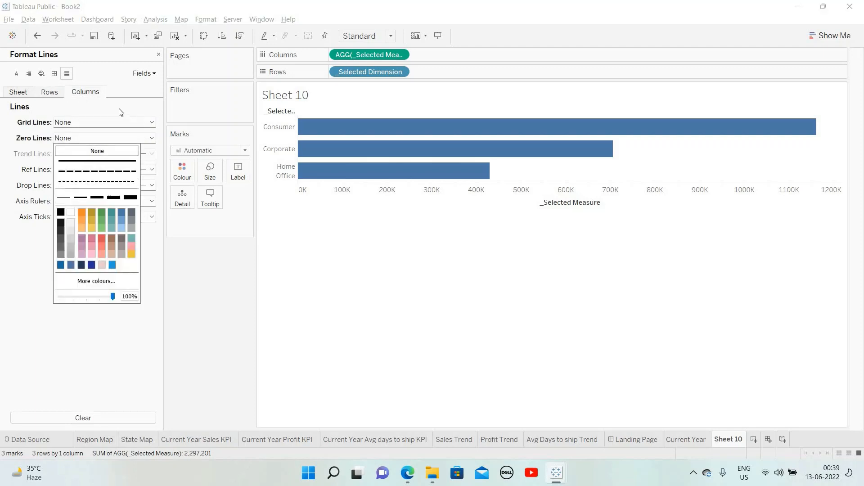
left_click(28, 95)
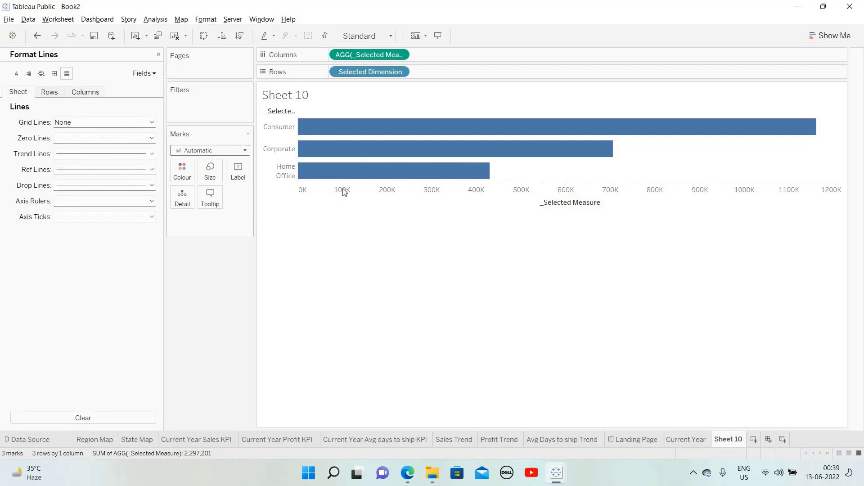
Widen the bar chart's row label area and hide the field labels for rows.
left_click_drag(298, 154, 310, 155)
right_click(289, 115)
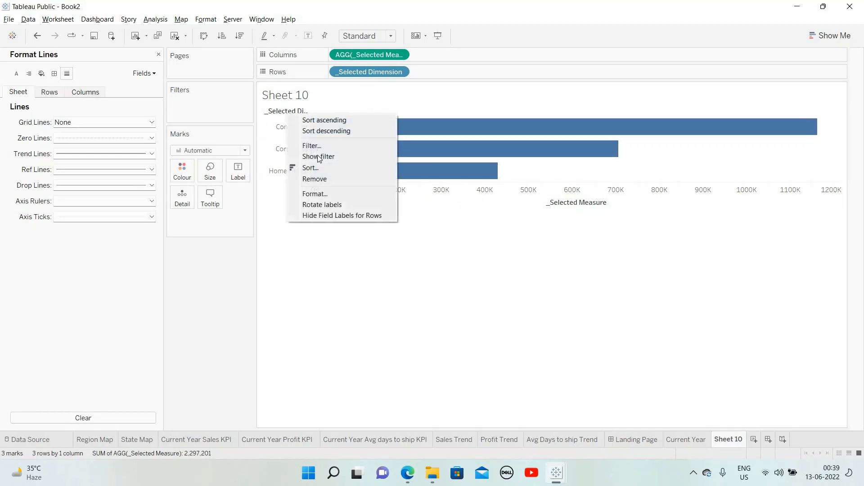
left_click(321, 216)
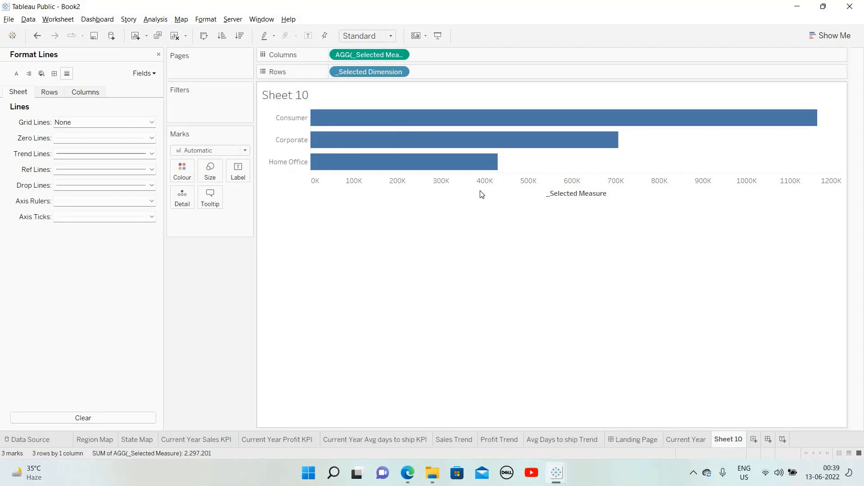
Hide the _Selected Measure axis header, close the line formatting and label the bars with _Selected Measure.
right_click(530, 192)
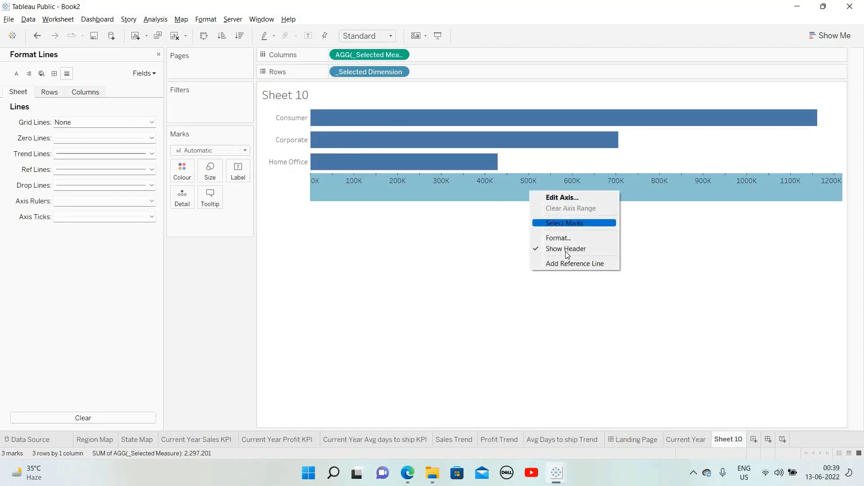
left_click(567, 250)
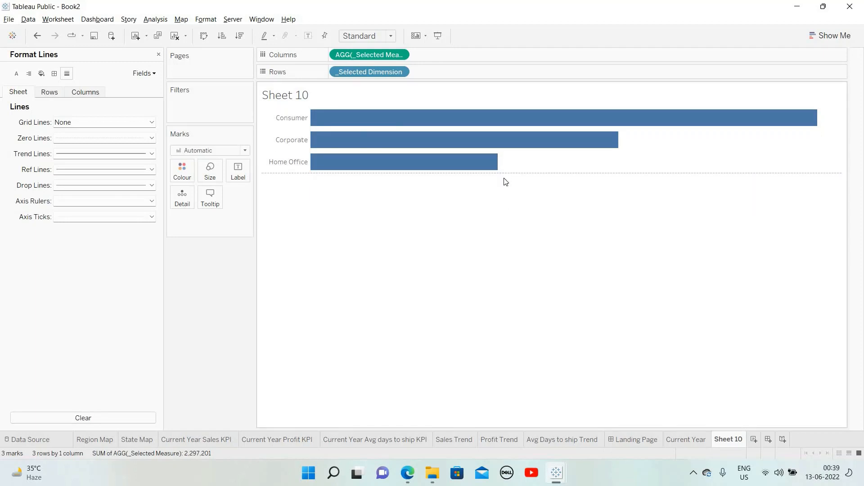
left_click(159, 55)
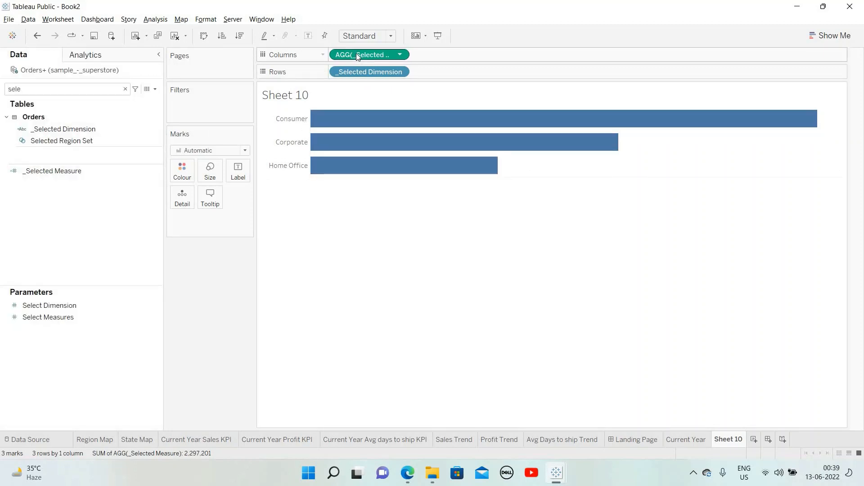
left_click_drag(356, 54, 243, 189)
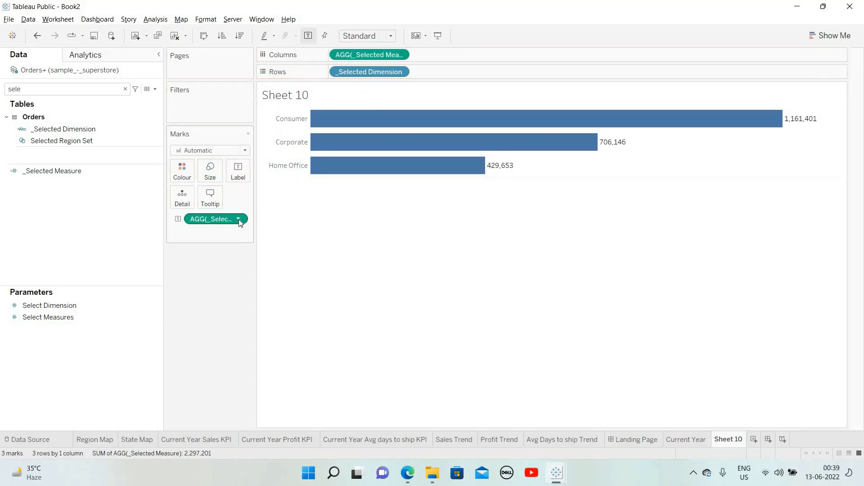
Show the Select Dimension and Select Measures parameter controls and set Select Dimension to Sub Category.
left_click(152, 304)
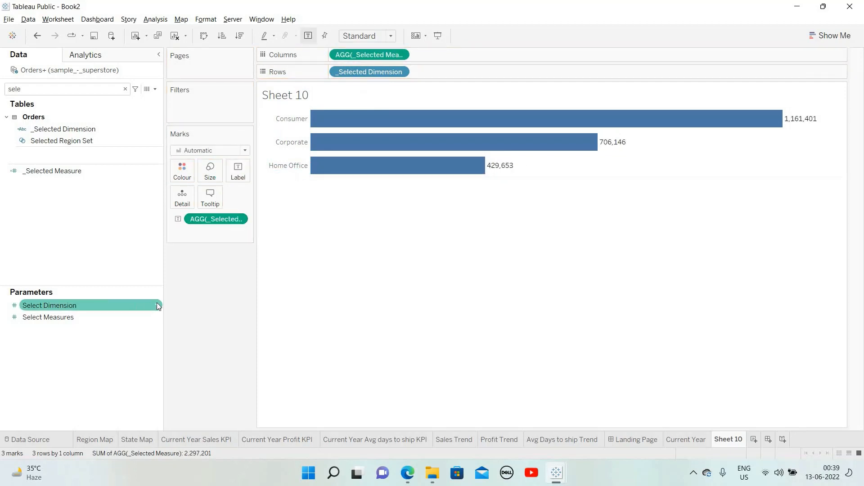
left_click(158, 306)
left_click(166, 321)
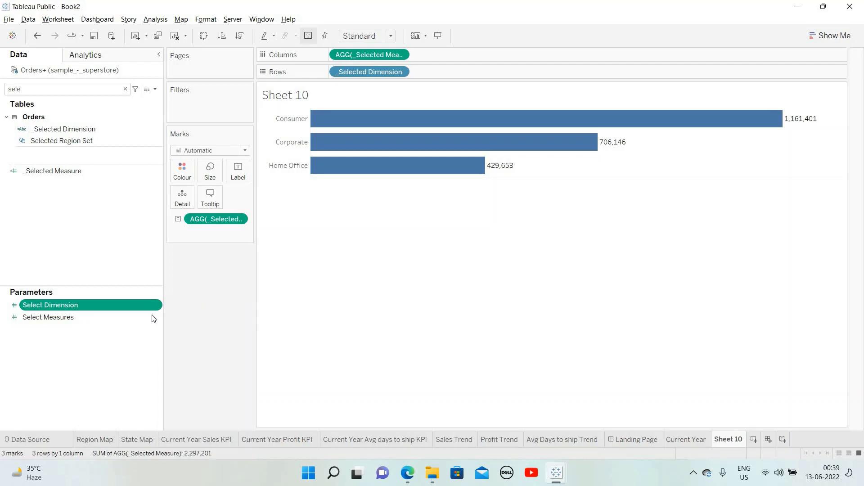
left_click(155, 317)
left_click(156, 316)
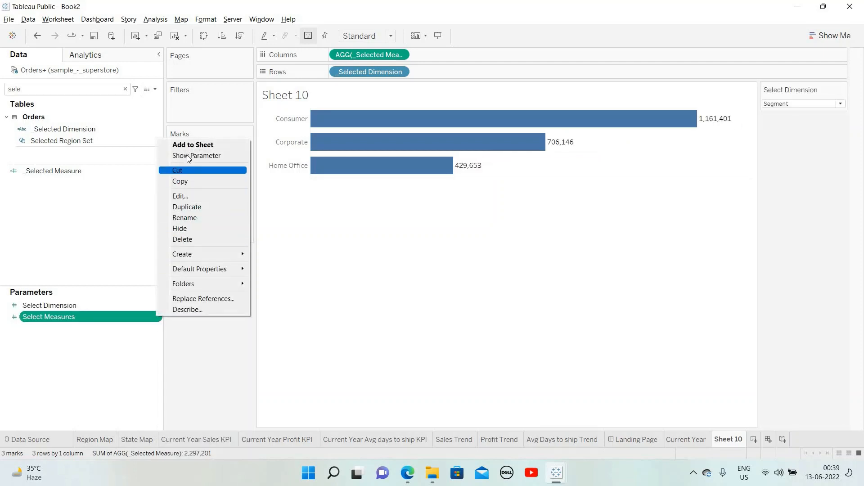
left_click(187, 155)
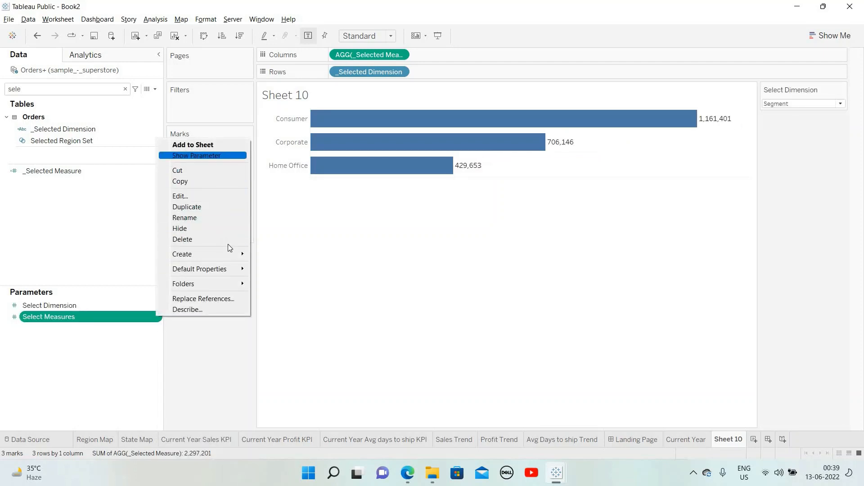
left_click(835, 105)
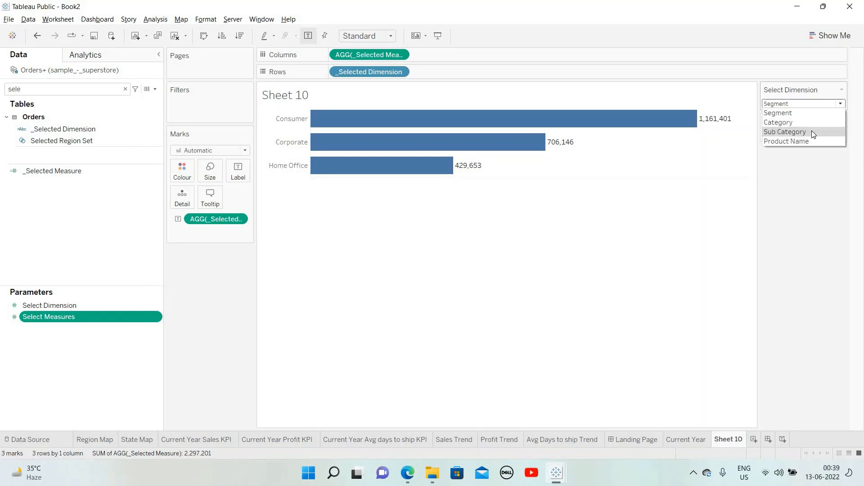
left_click(812, 132)
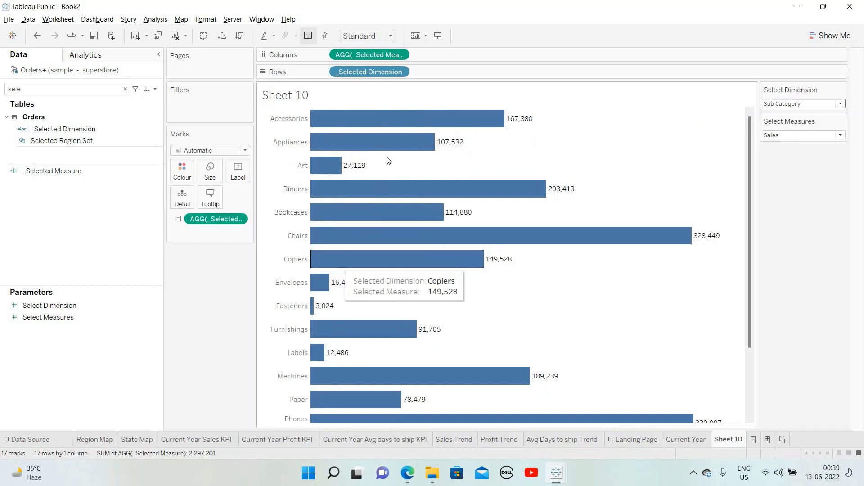
Sort _Selected Dimension on Rows by the _Selected Measure field in descending order.
left_click(401, 73)
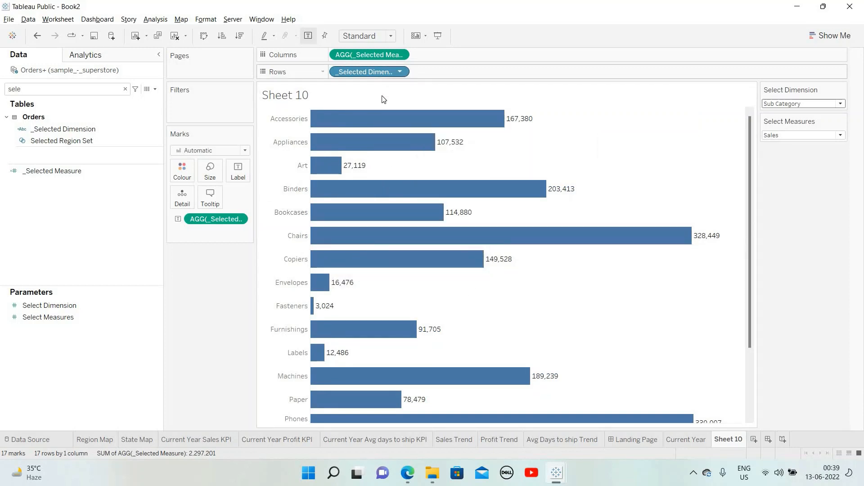
left_click(372, 136)
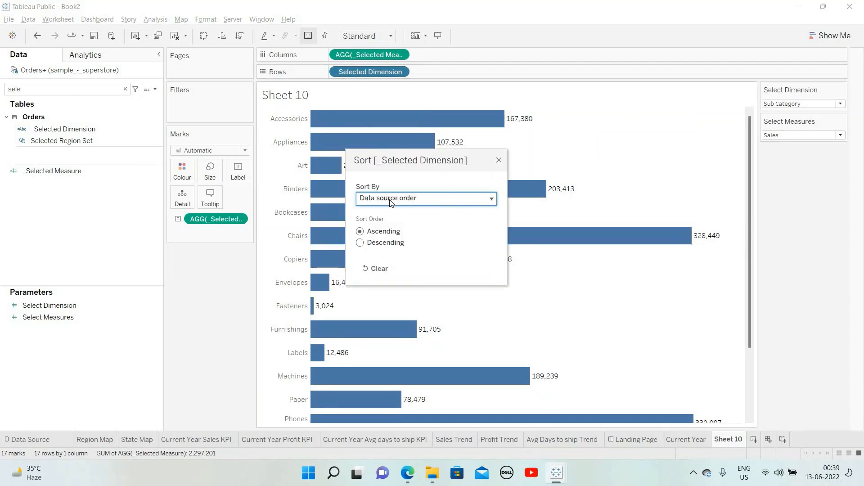
left_click(388, 199)
left_click(383, 231)
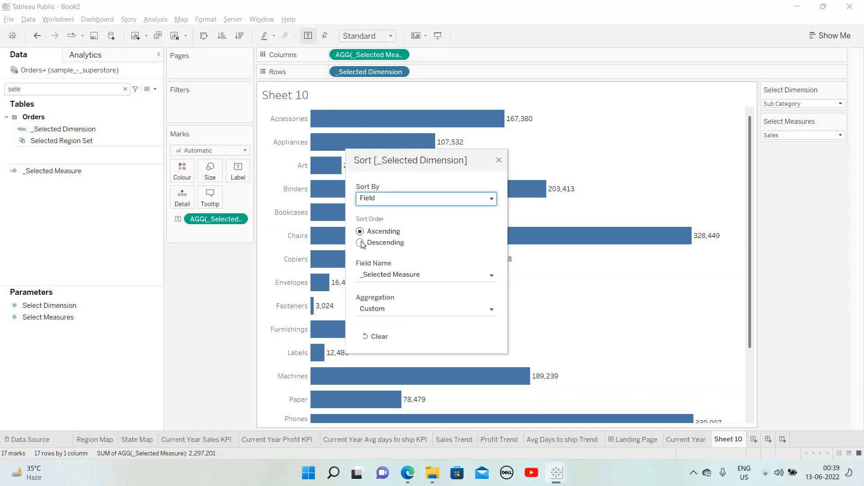
left_click(383, 243)
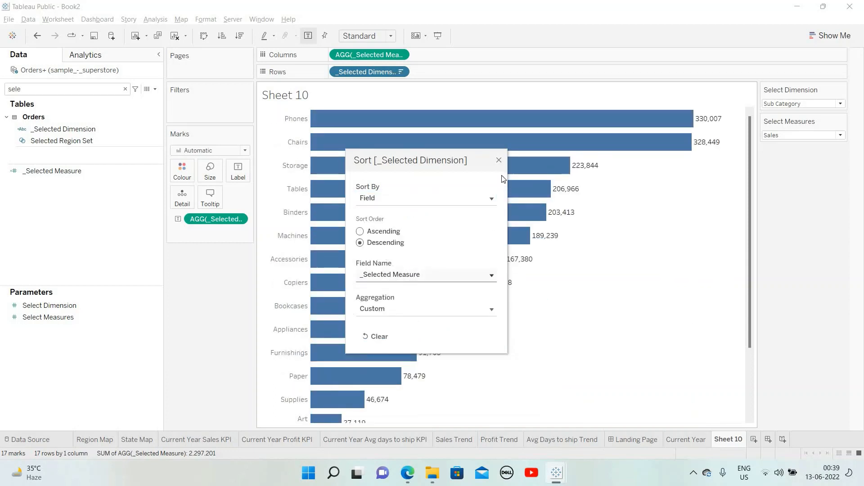
left_click(499, 161)
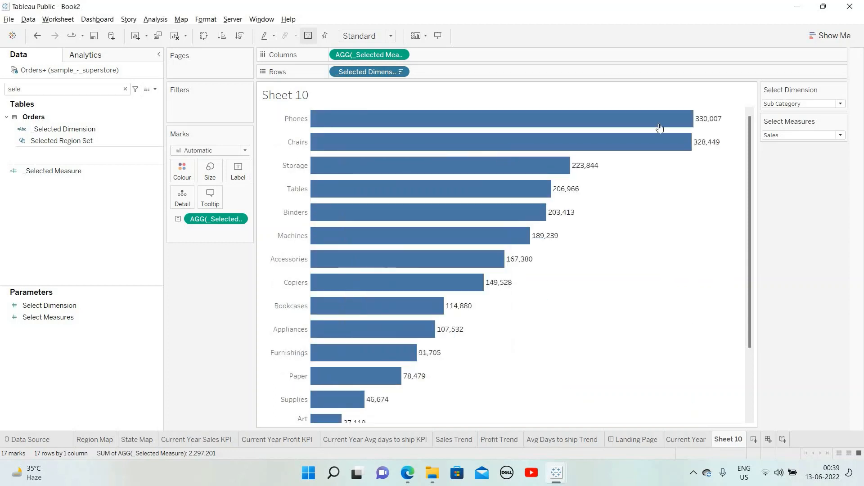
Set the Select Dimension parameter to Segment.
left_click(813, 104)
left_click(793, 142)
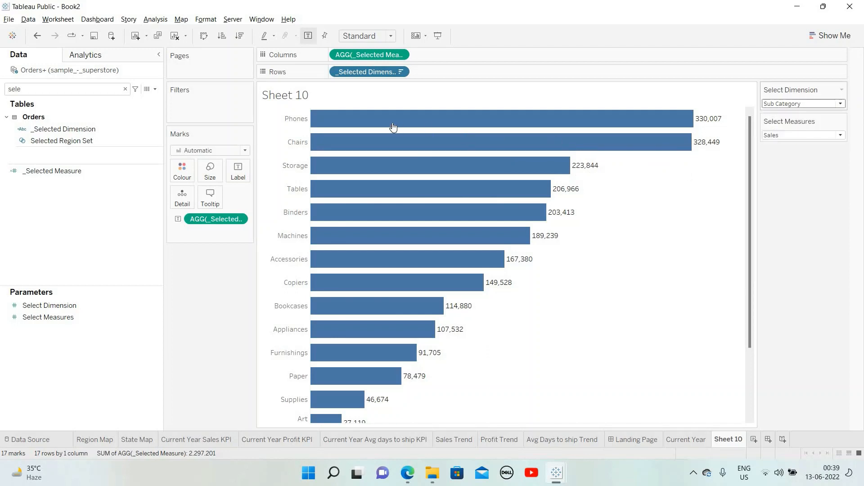
left_click(783, 104)
left_click(783, 111)
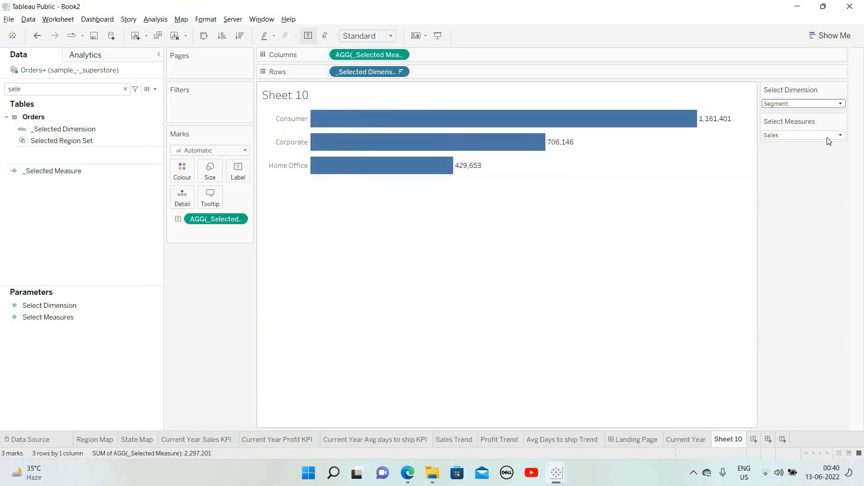
Switch the Select Measures parameter through Profit and Quantity Sold, and leave it on Avg Days to Ship.
left_click(829, 135)
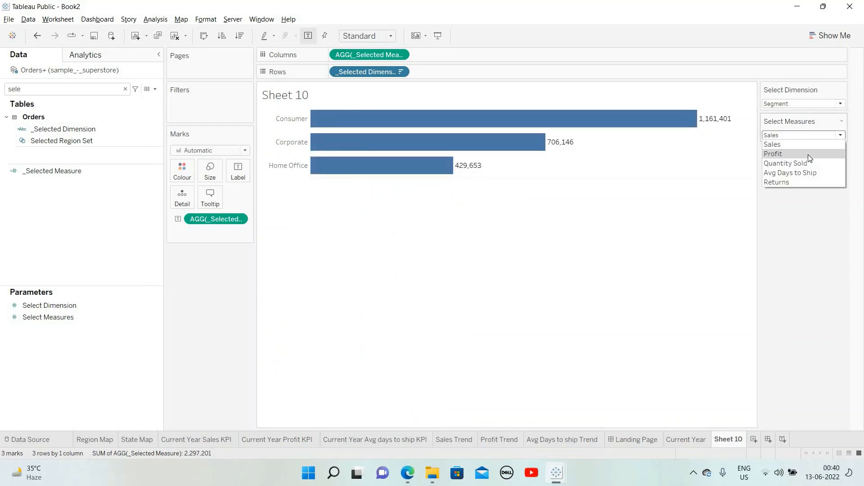
left_click(808, 155)
left_click(808, 136)
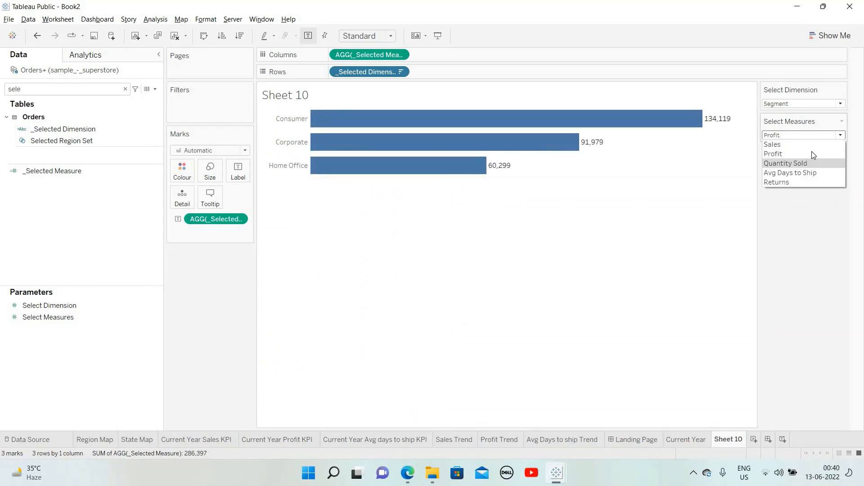
left_click(803, 163)
left_click(798, 136)
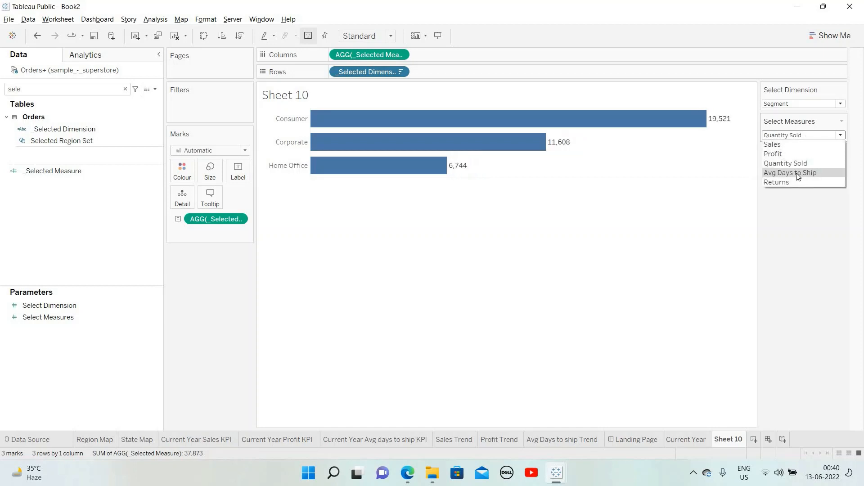
left_click(799, 174)
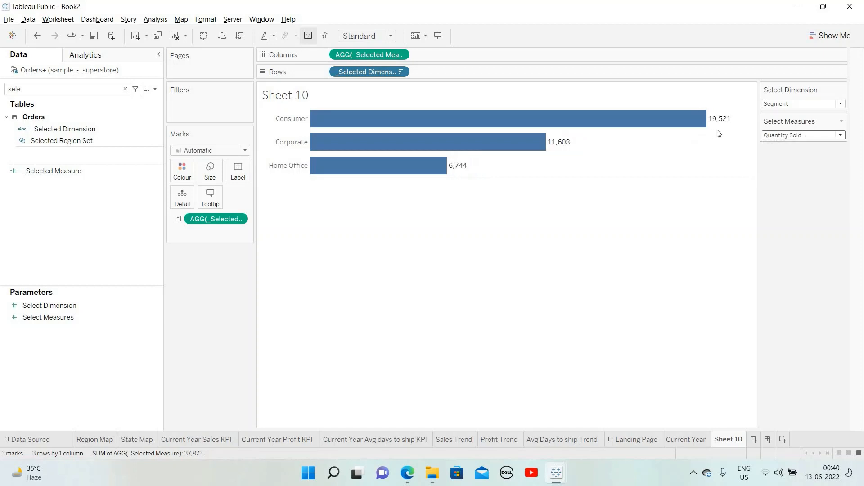
left_click(799, 135)
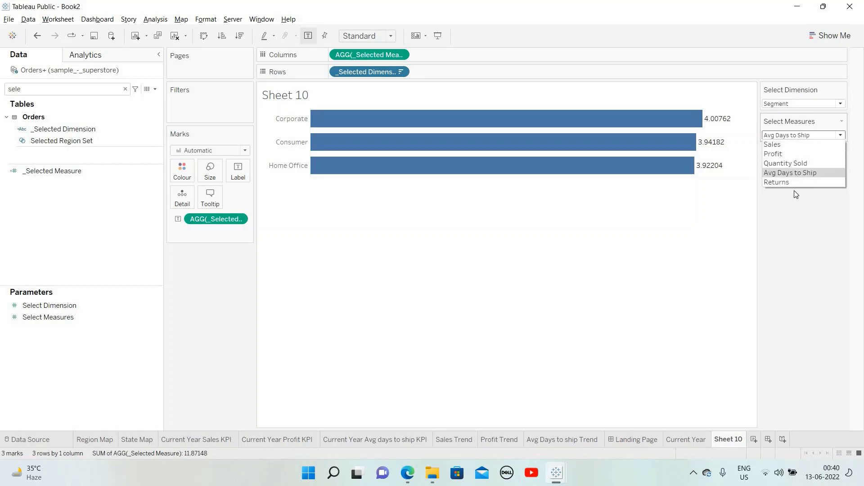
left_click(794, 189)
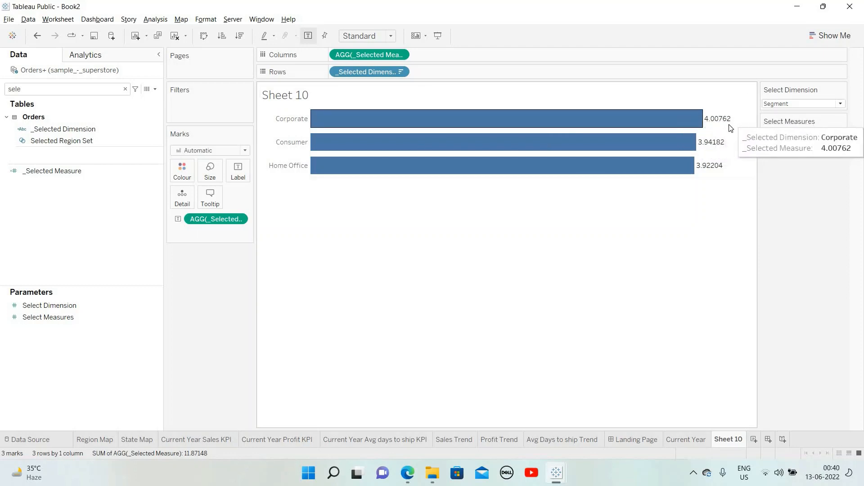
left_click(155, 89)
left_click(143, 97)
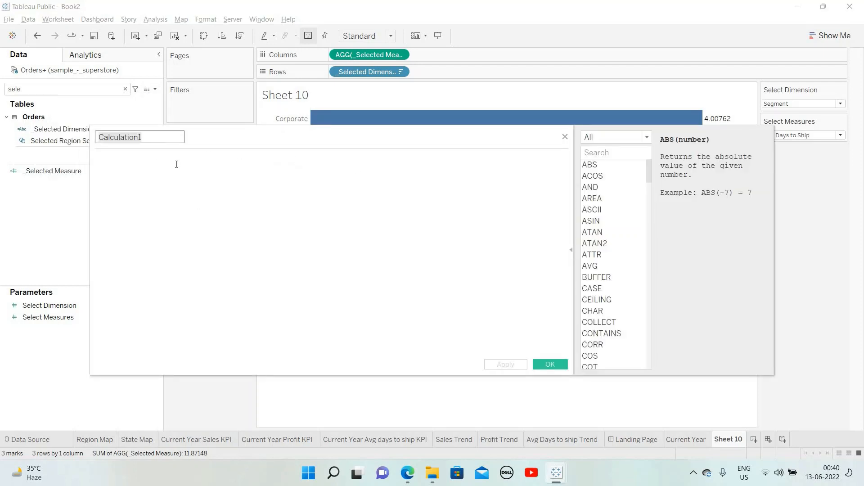
left_click(566, 136)
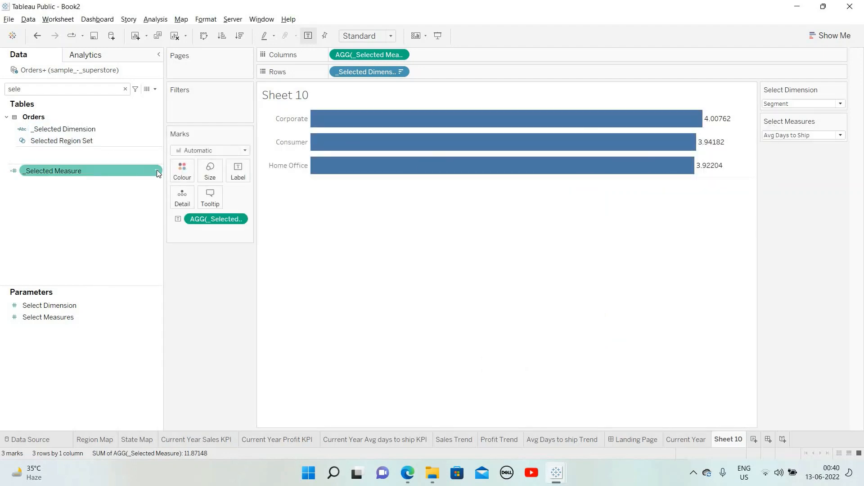
left_click(156, 171)
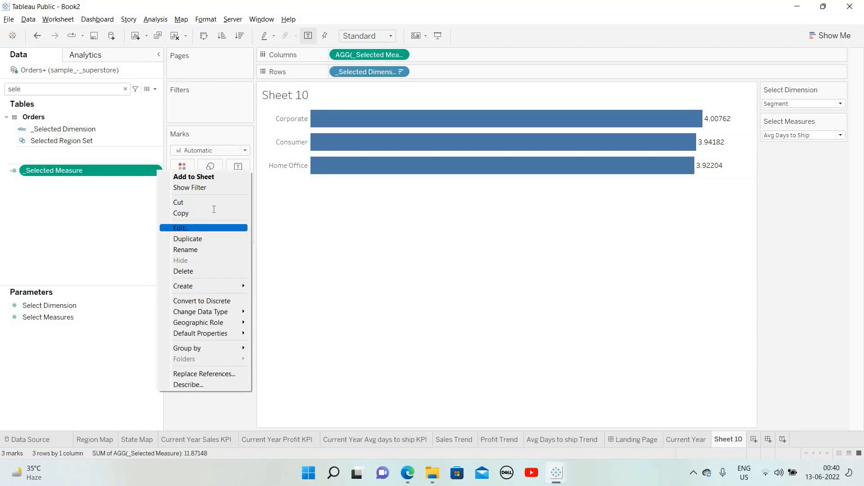
left_click(185, 228)
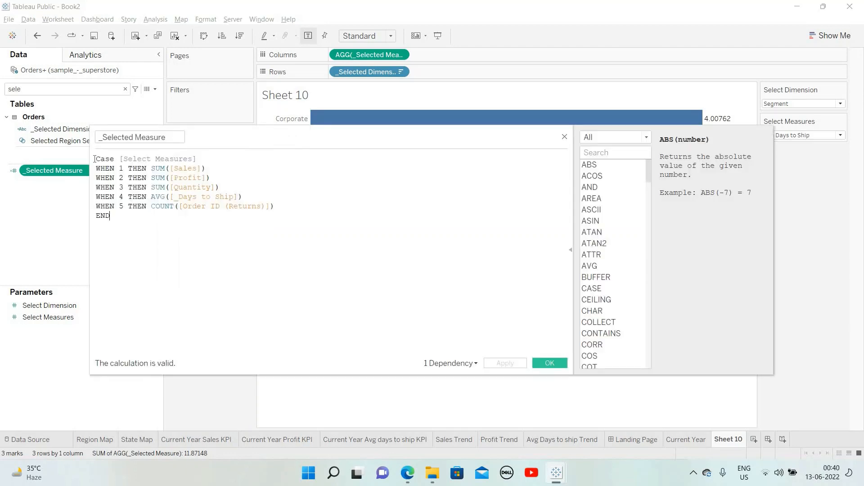
key("ctrl+a")
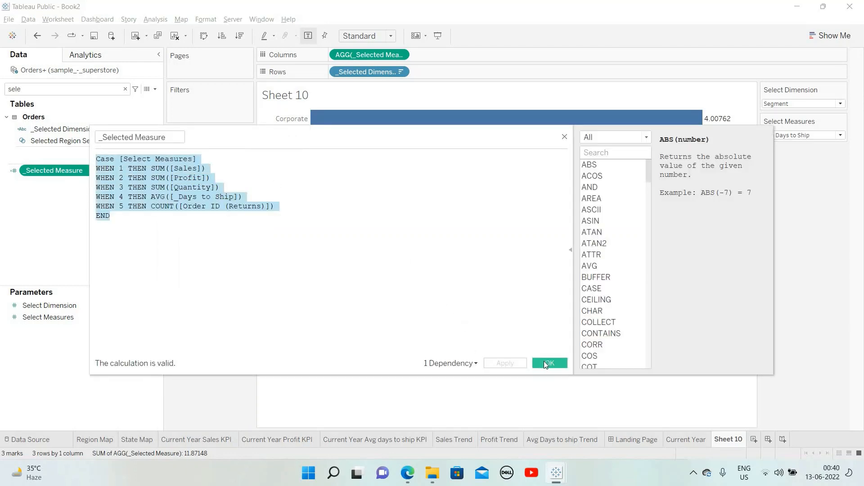
key("Escape")
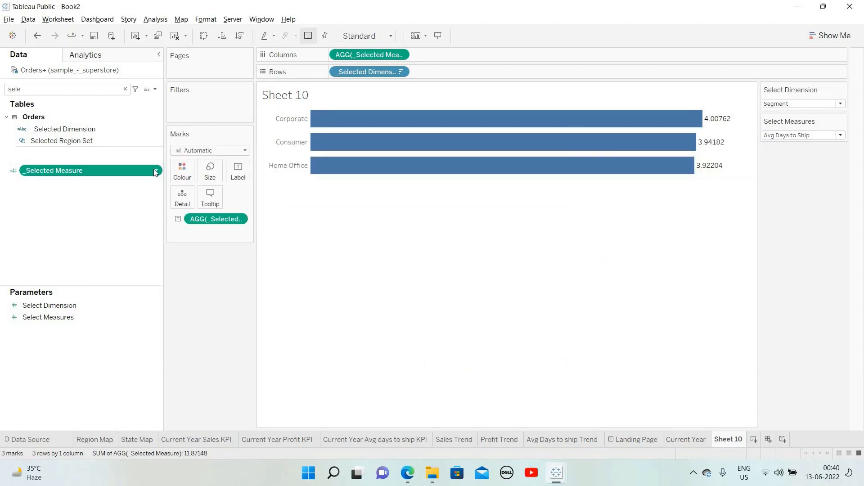
Duplicate the _Selected Measure calculated field and name the copy _Selected Measure Units.
left_click(156, 171)
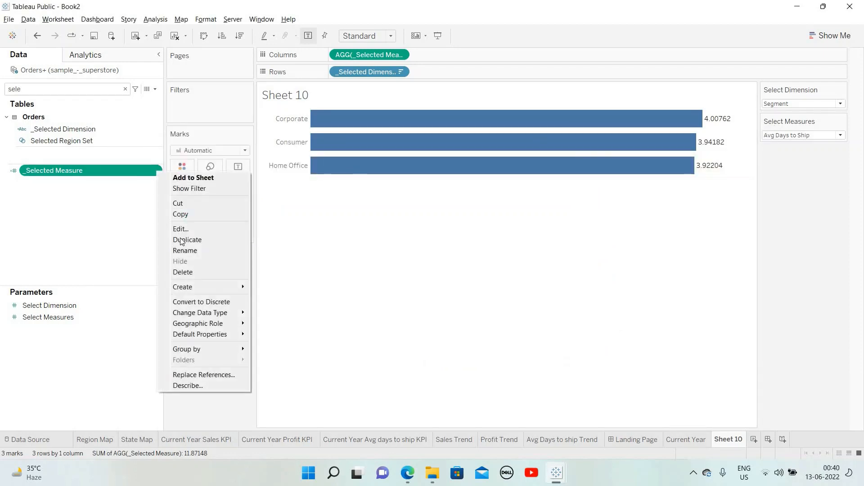
key("Return")
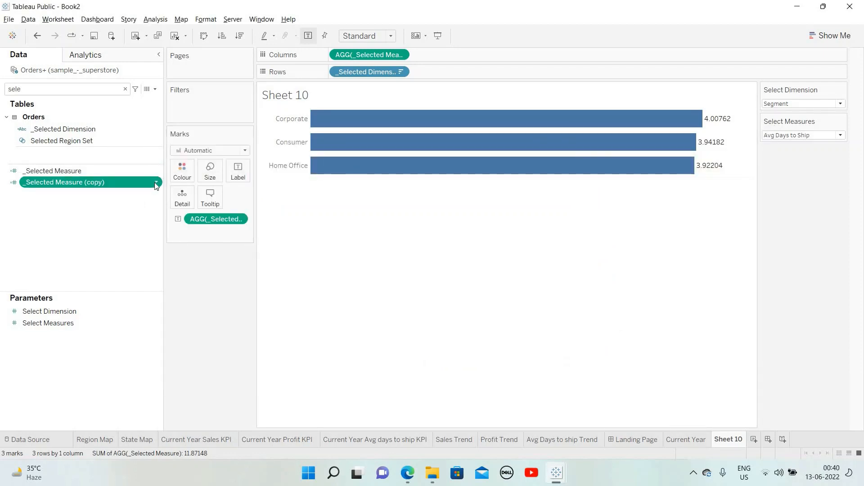
left_click(157, 181)
left_click(178, 241)
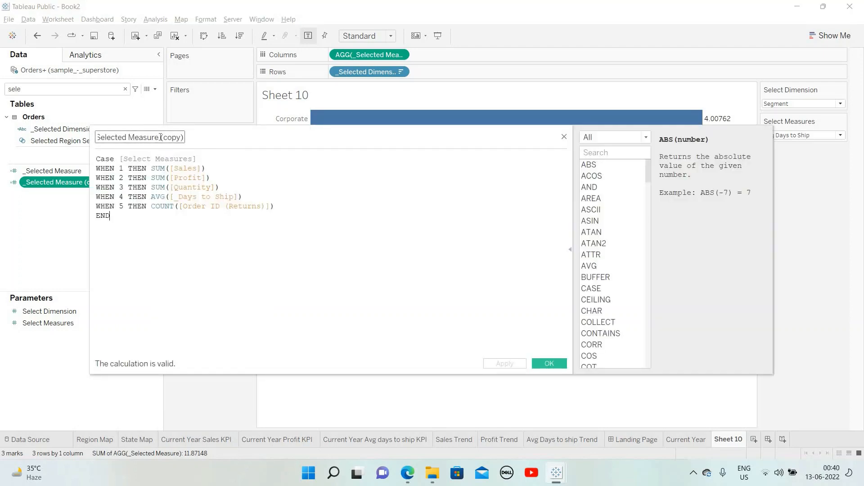
left_click(182, 137, "shift")
key("BackSpace")
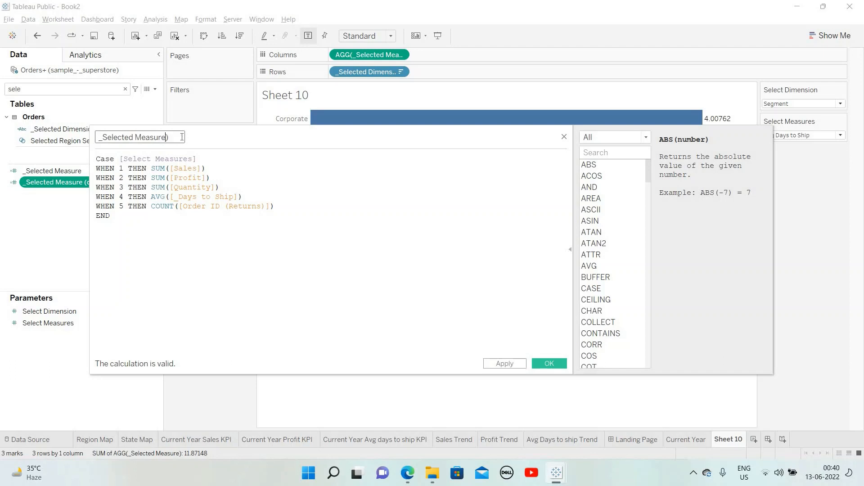
type("Units")
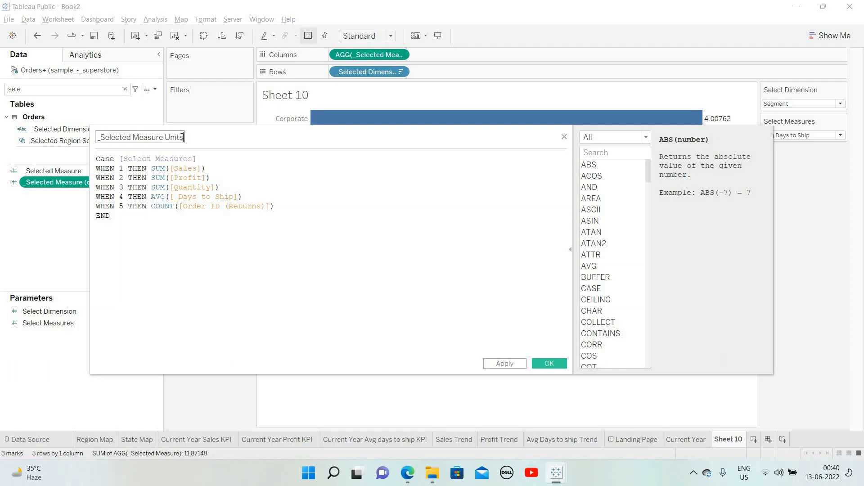
Change the name of the duplicated calculation to _Prefix Units.
left_click(223, 167)
key("shift+Left")
key("shift+Left")
key("shift+Left")
key("shift+Left")
key("shift+Left")
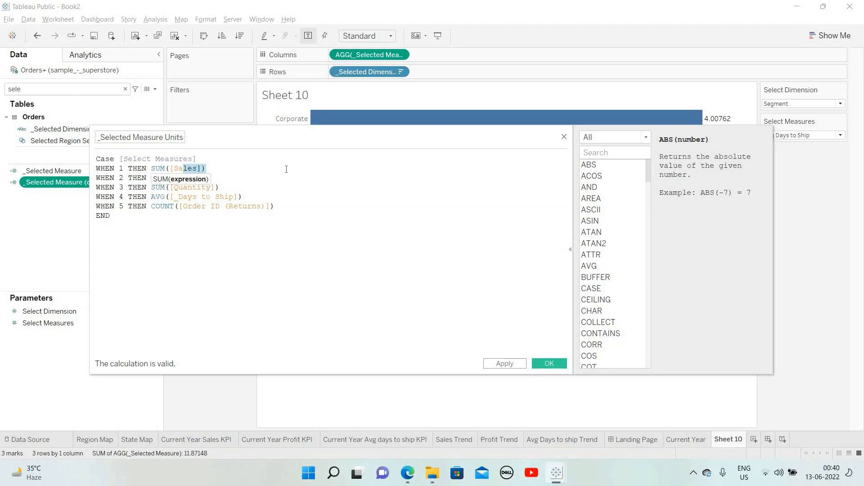
left_click(214, 137)
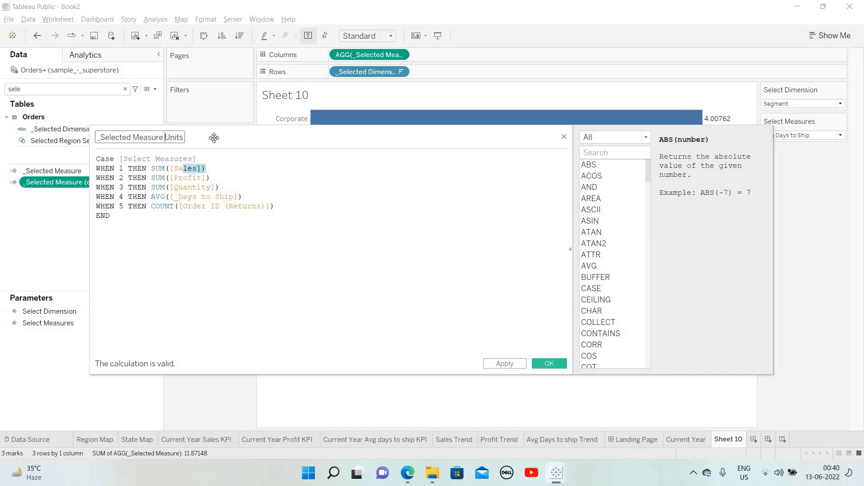
key("Right")
key("Right")
key("shift+Left")
key("shift+Left")
key("shift+Left")
key("shift+Left")
key("shift+Left")
key("shift+Left")
key("shift+Left")
key("shift+Left")
key("shift+Left")
key("shift+Left")
key("shift+Left")
key("shift+Left")
key("shift+Left")
key("shift+Left")
key("shift+Left")
key("shift+Left")
type("Prefit")
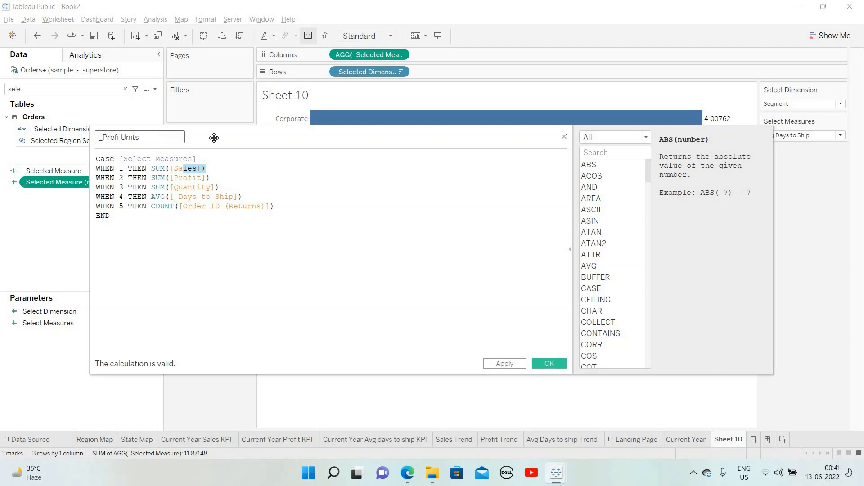
key("BackSpace")
type("x")
Replace SUM([Sales]) in the WHEN 1 case of _Prefix Units with the string '$'.
left_click(216, 166)
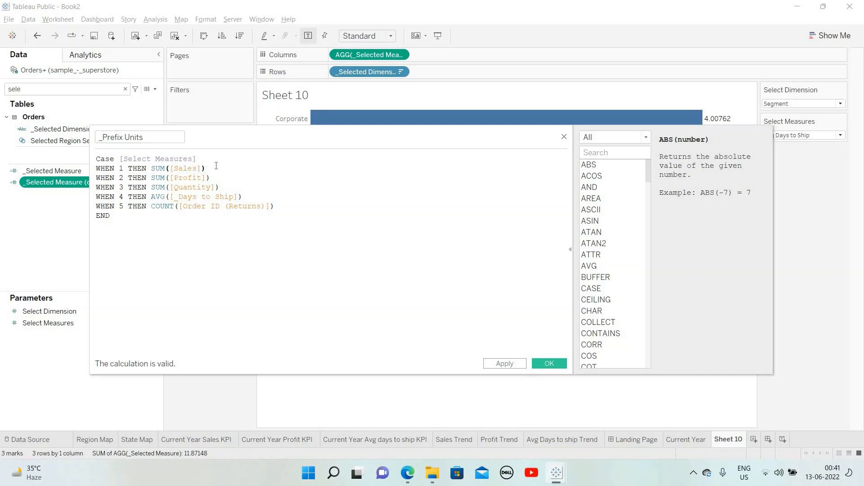
key("ctrl+shift+Left")
key("ctrl+shift+Left")
key("ctrl+shift+Left")
key("ctrl+shift+Left")
type("''")
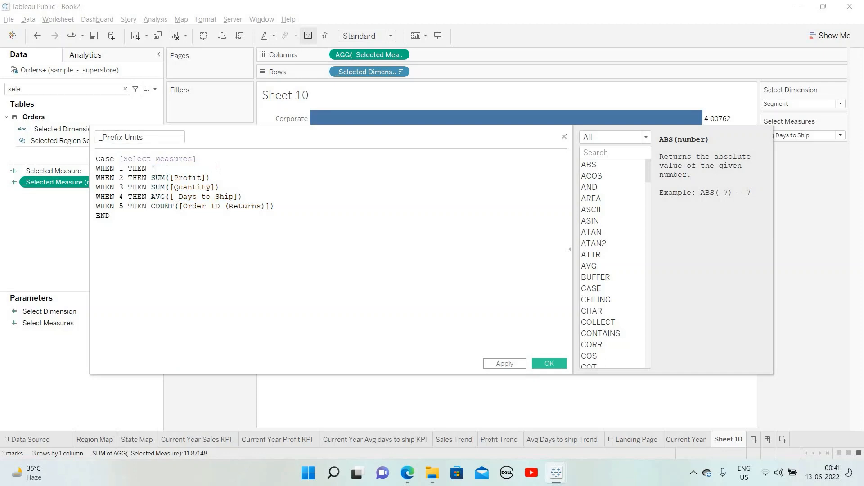
type("$")
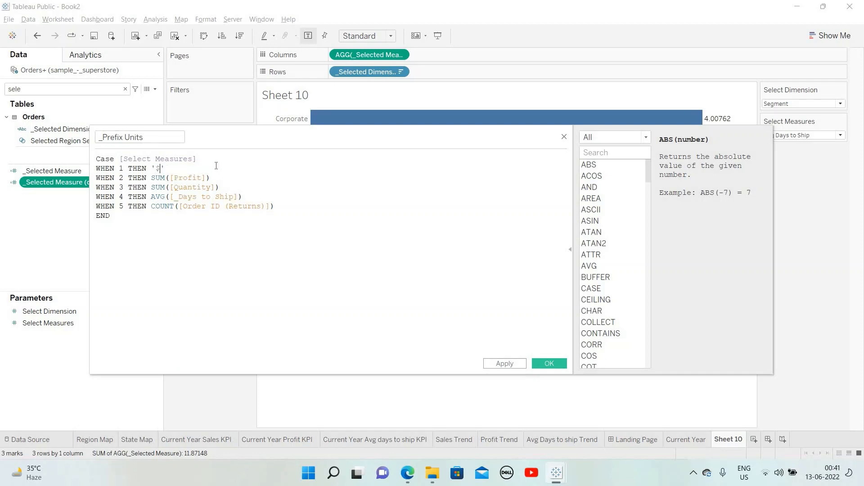
Copy the '$' string over SUM([Profit]) in the WHEN 2 case of _Prefix Units.
key("ctrl+shift+Left")
key("ctrl+c")
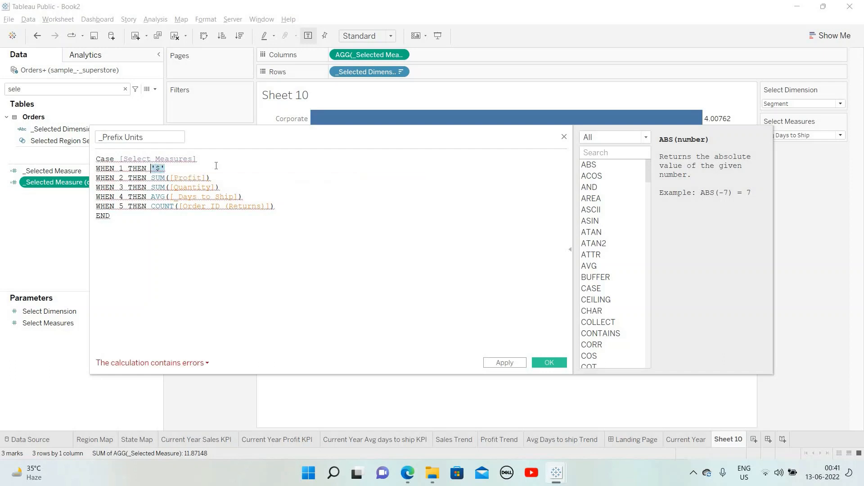
key("Down")
key("shift+End")
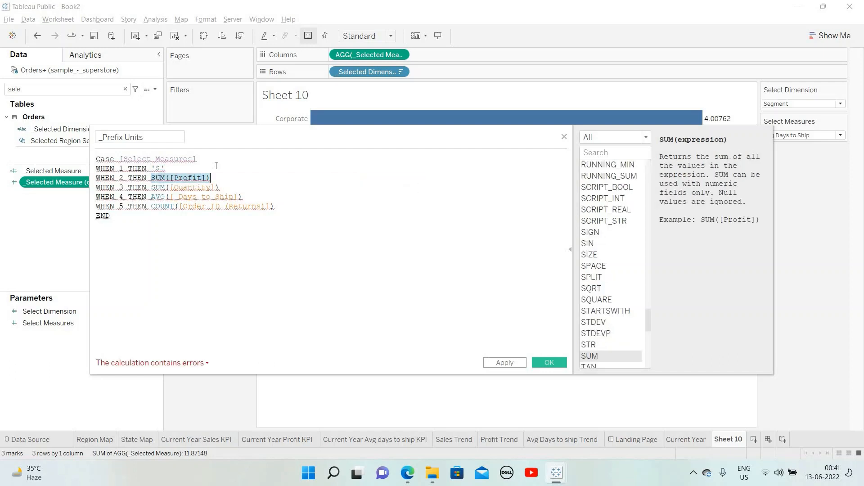
key("ctrl+v")
Replace SUM([Quantity]) in the WHEN 3 case of _Prefix Units with the string 'Nos'.
key("ctrl+Left")
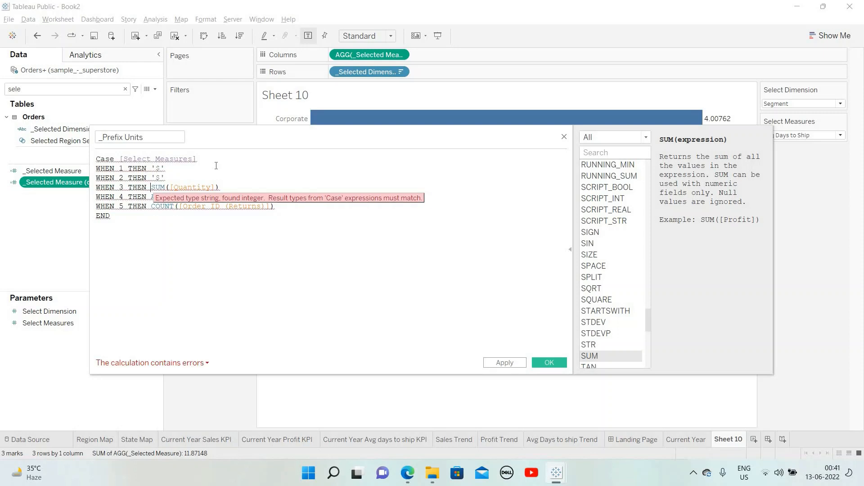
key("ctrl+shift+Right")
key("ctrl+shift+Right")
key("ctrl+shift+Right")
key("ctrl+shift+Right")
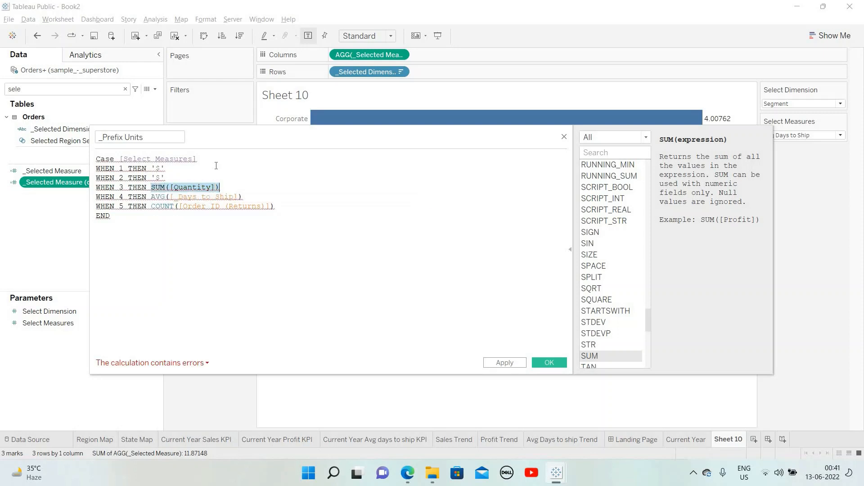
type("''")
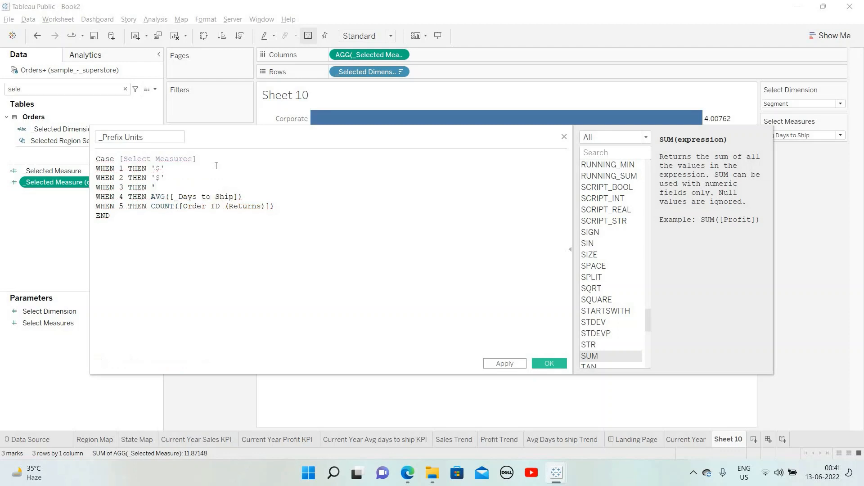
type("Nos")
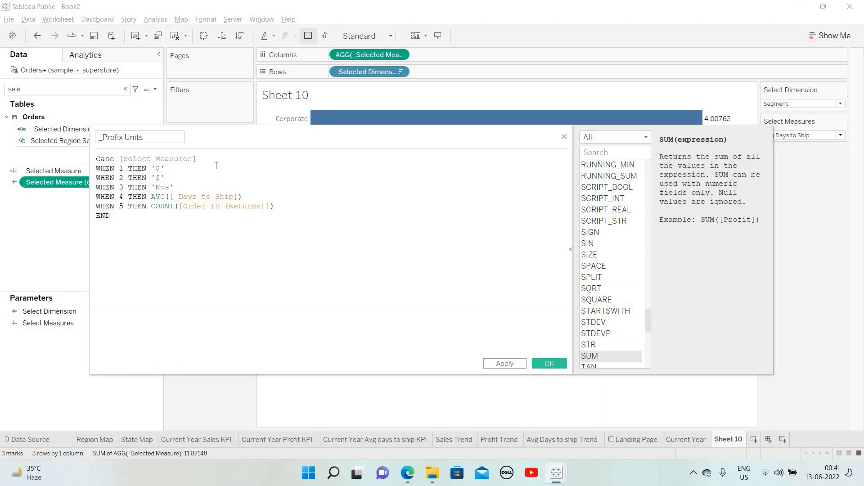
Remove AVG([_Days to Ship]) from the WHEN 4 case of _Prefix Units, leaving nothing after THEN.
key("Down")
key("Left")
key("Left")
key("Left")
key("Left")
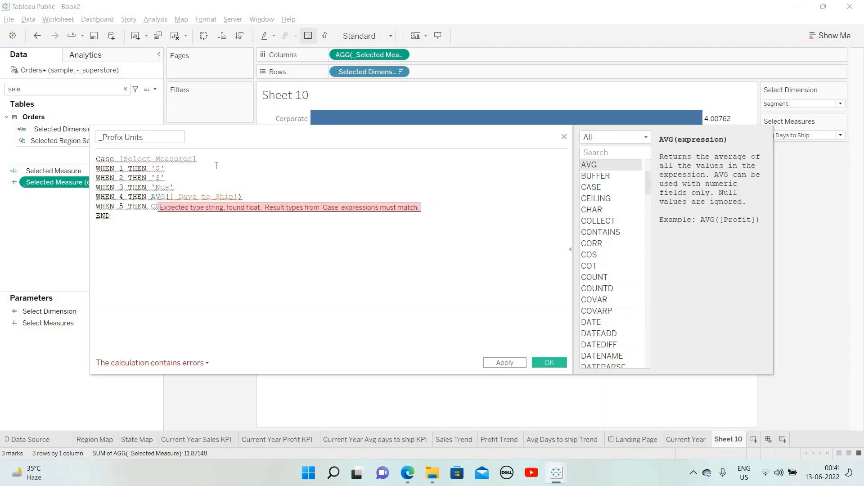
key("shift+Right")
key("shift+Right")
key("shift+Right")
key("shift+Right")
key("shift+Right")
key("shift+Right")
key("shift+Right")
key("shift+Right")
key("shift+Right")
key("shift+Right")
key("shift+Right")
key("shift+Right")
key("shift+Right")
key("shift+Right")
key("shift+Right")
key("shift+Right")
key("shift+Right")
key("shift+Right")
key("shift+Right")
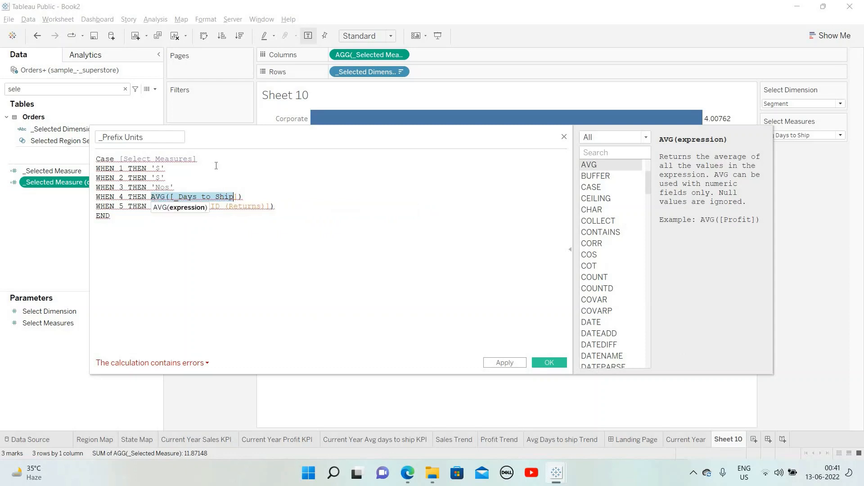
key("shift+Right")
type("'")
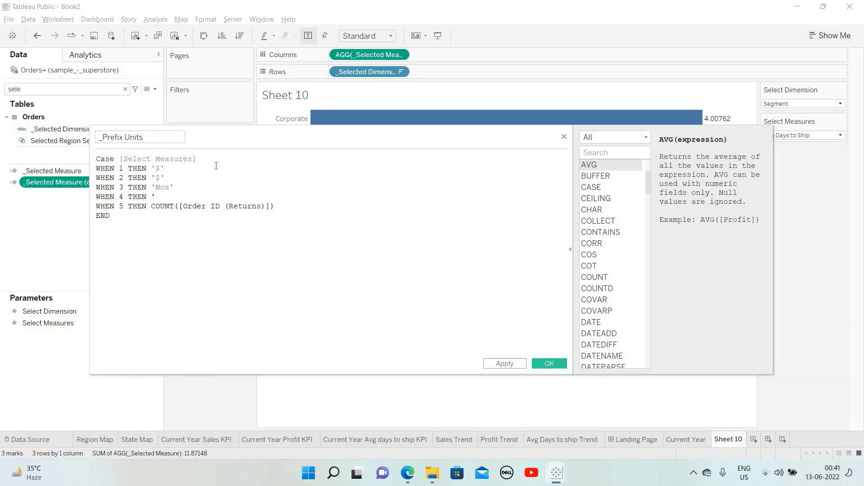
key("BackSpace")
Empty the 'Nos' string in the WHEN 3 case of _Prefix Units and give WHEN 4 an empty string ''.
key("Right")
key("shift+Right")
key("shift+Right")
key("shift+Right")
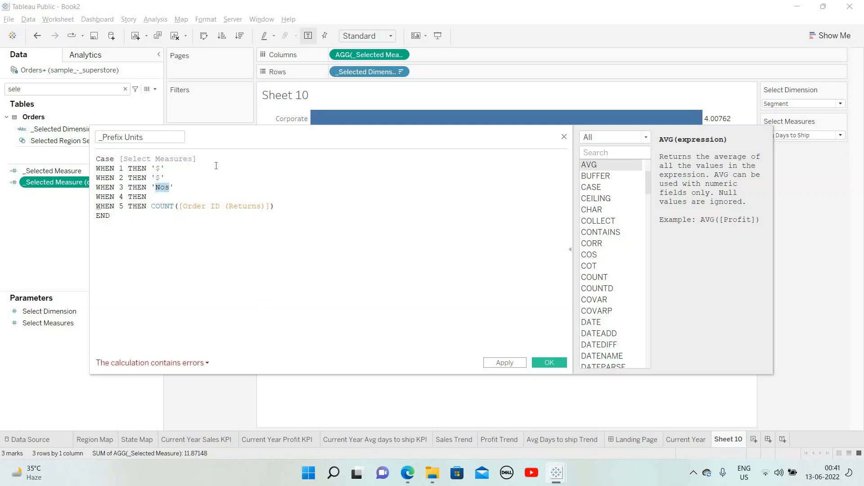
key("BackSpace")
type("''")
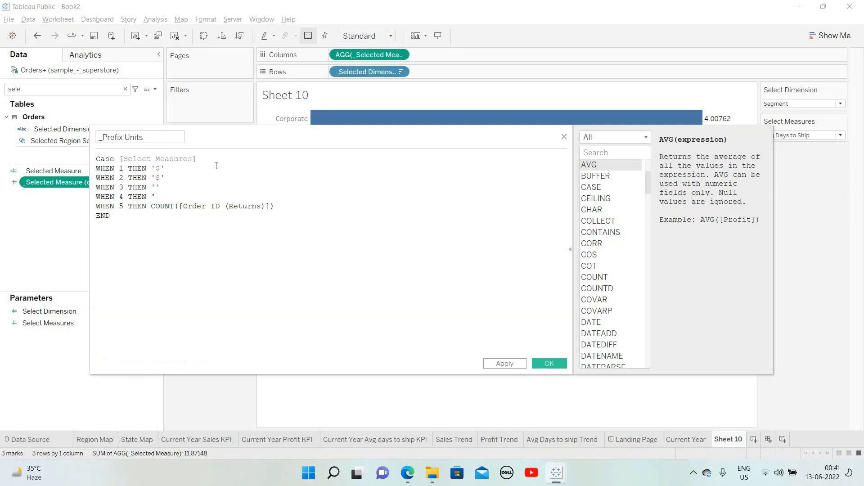
Replace COUNT([Order ID (Returns)]) in the WHEN 5 case of _Prefix Units with an empty string '' and save the calculation.
key("Down")
key("Left")
key("Left")
key("shift+Right")
key("shift+Right")
key("shift+Right")
key("shift+Right")
key("shift+Right")
key("shift+Right")
key("shift+Right")
key("shift+Right")
key("shift+Right")
key("shift+Right")
key("shift+Right")
key("shift+Right")
key("shift+Right")
key("shift+Right")
key("shift+Right")
key("shift+Right")
key("shift+Right")
key("shift+Right")
key("shift+Right")
key("shift+Right")
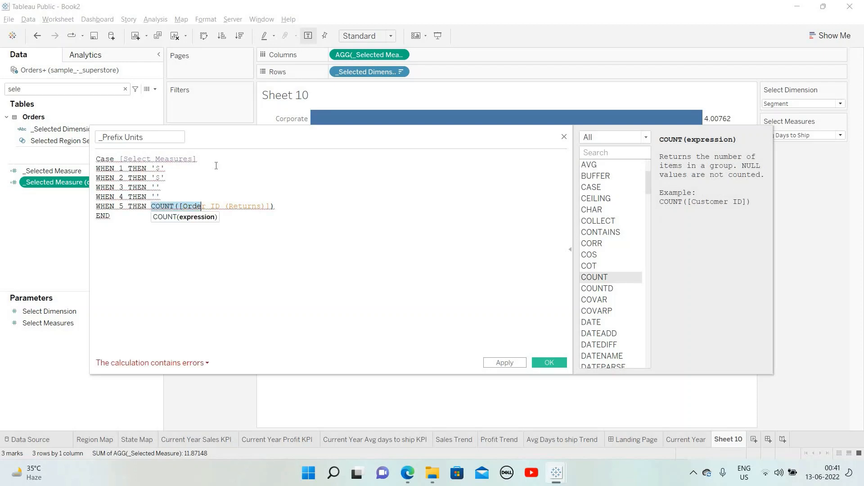
key("shift+Right")
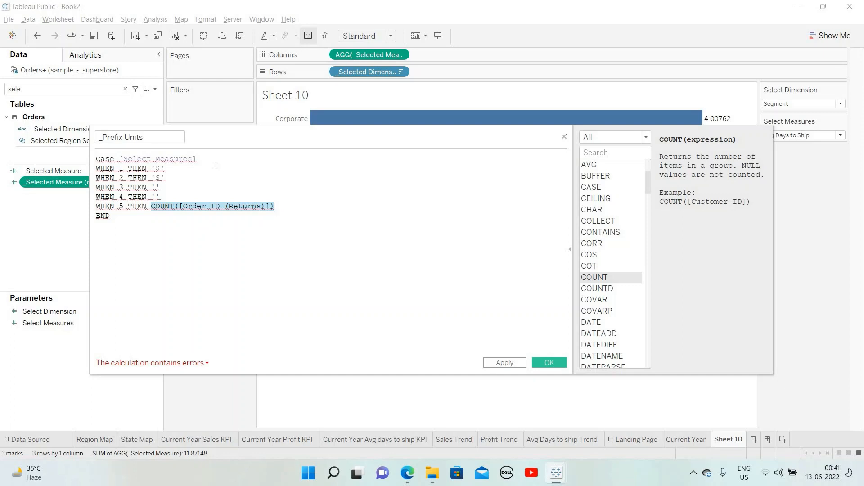
type("'")
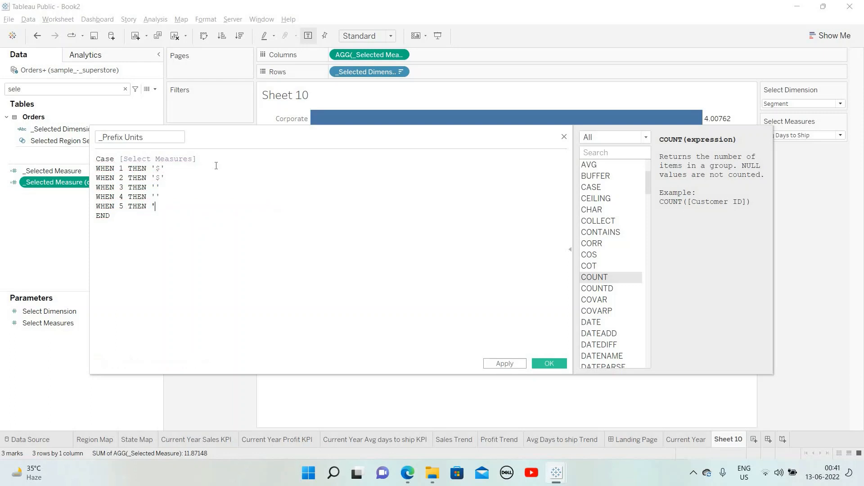
key("Up")
left_click(516, 365)
left_click(555, 362)
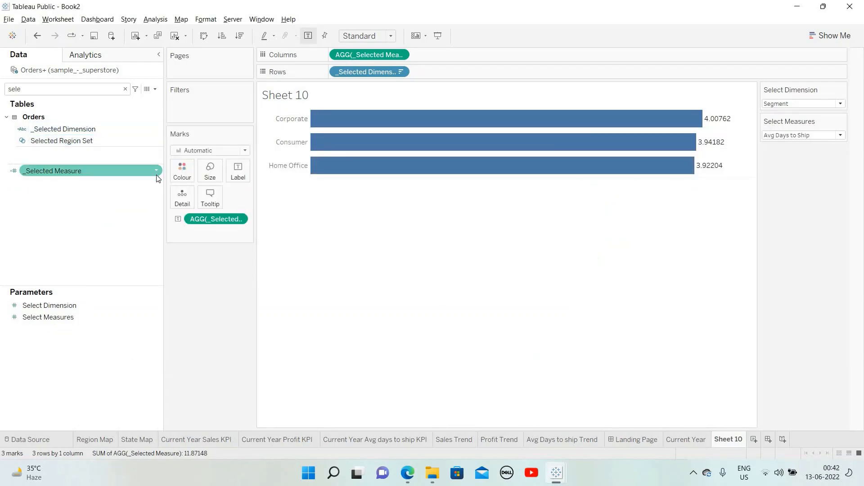
Duplicate the _Selected Measure calculation and open the copy for editing.
left_click(155, 170)
left_click(156, 171)
left_click(180, 233)
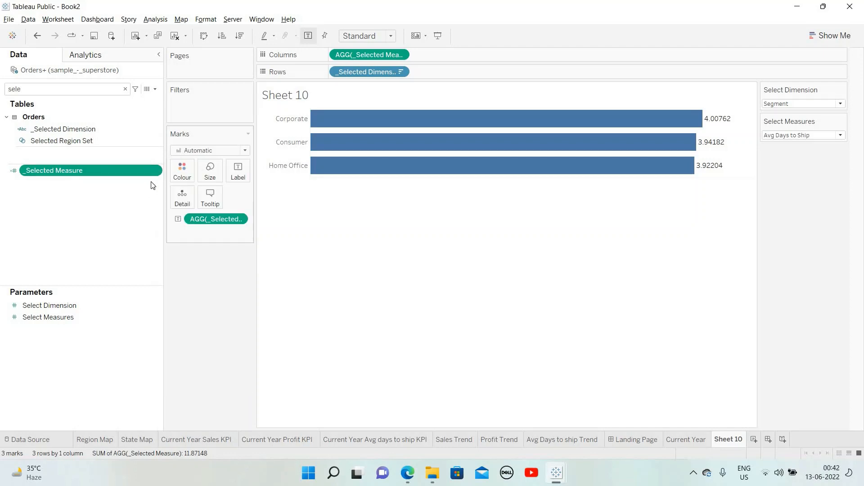
left_click(157, 184)
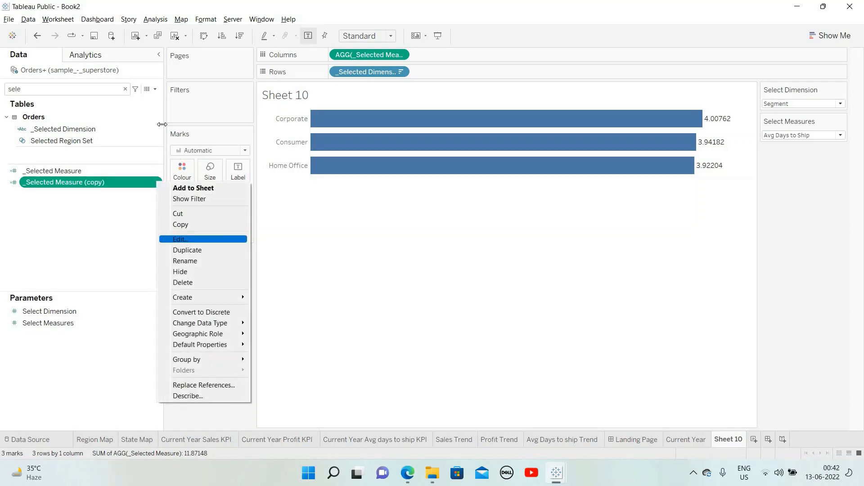
left_click(184, 241)
Rename the copied _Selected Measure calculation as _Suffix Units.
left_click(129, 137)
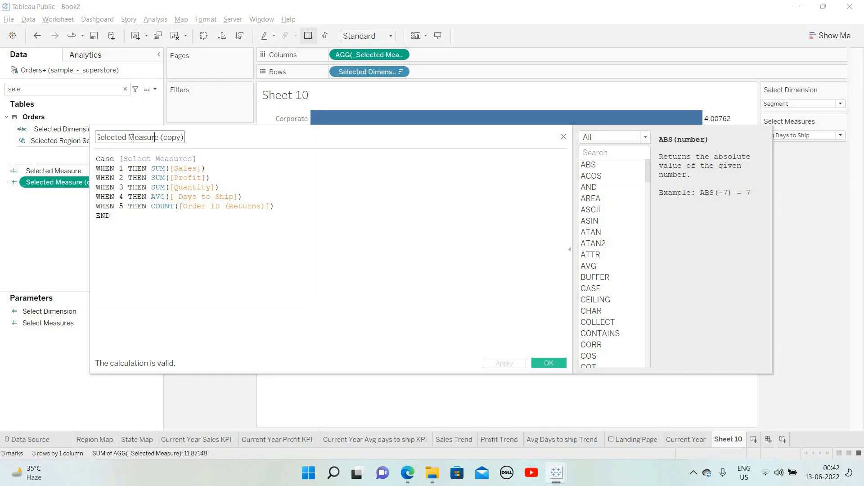
key("shift+Left")
key("shift+Left")
key("shift+Left")
key("shift+Left")
key("shift+Left")
key("shift+Left")
key("shift+Left")
key("shift+Left")
key("shift+Left")
key("shift+Left")
key("shift+Left")
key("shift+Left")
key("shift+Left")
key("shift+Left")
key("shift+Left")
key("shift+Left")
key("shift+Left")
key("shift+Left")
key("shift+Left")
key("shift+Left")
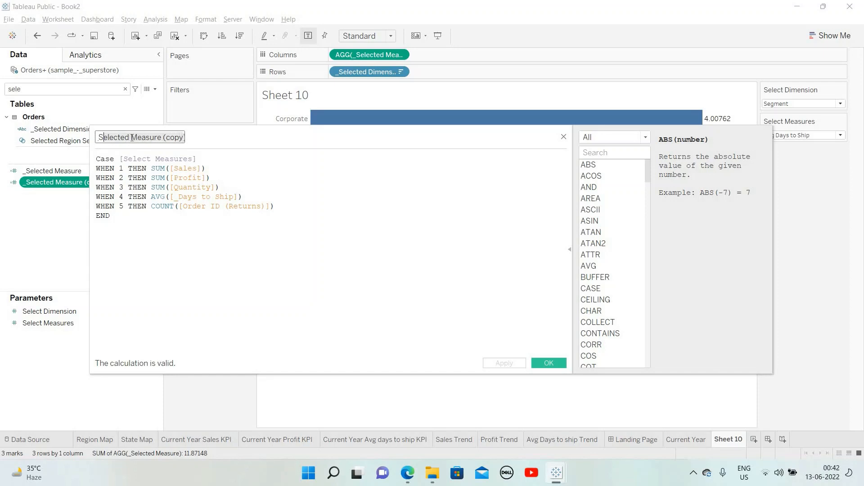
type("_Suffi")
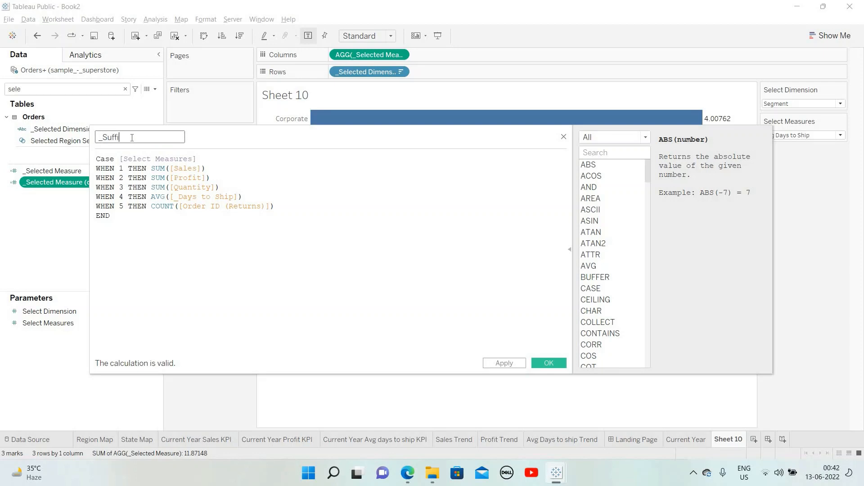
type("x Units")
Replace SUM([Sales]) and SUM([Profit]) in the WHEN 1 and WHEN 2 cases of _Suffix Units with empty strings ''.
left_click_drag(208, 169, 153, 166)
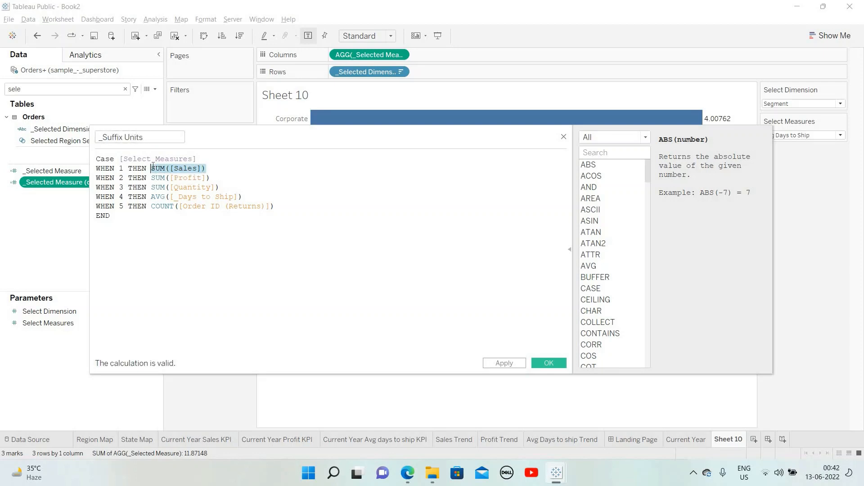
type("'")
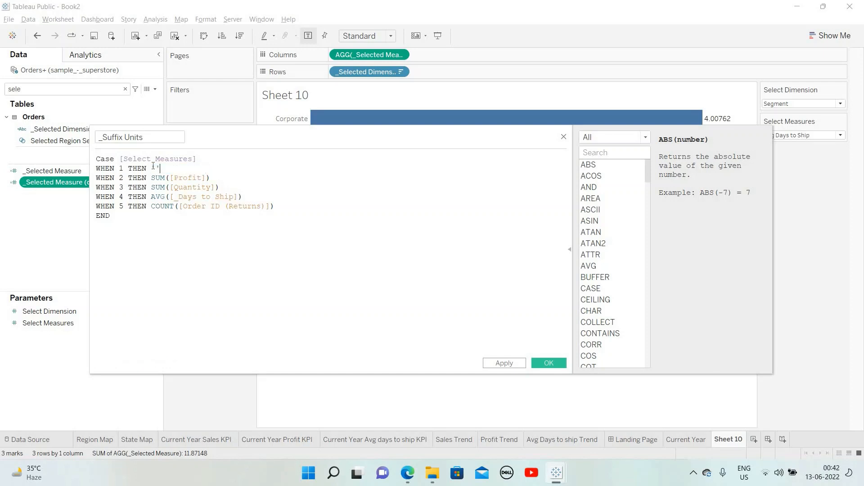
key("shift+End")
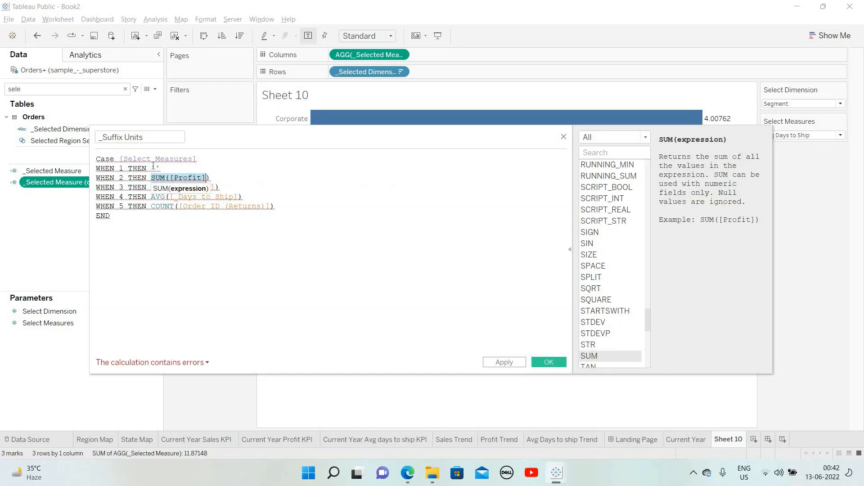
type("''")
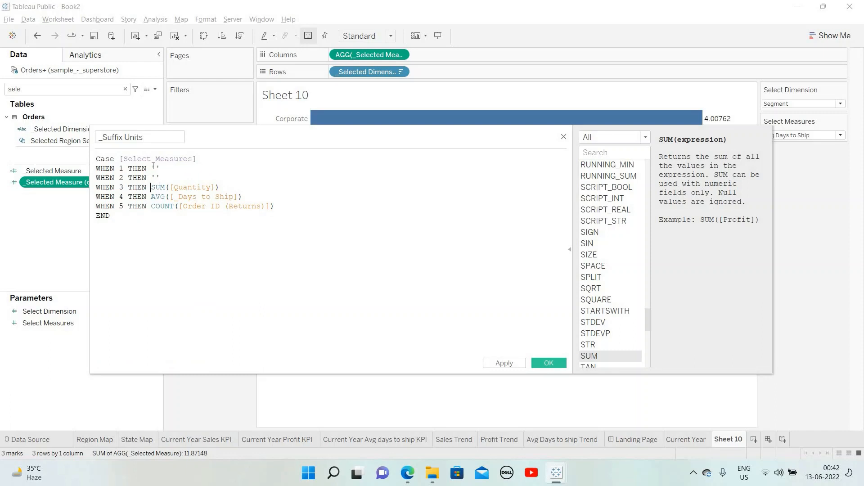
Replace SUM([Quantity]) in the WHEN 3 case of _Suffix Units with the string 'Nos'.
key("shift+End")
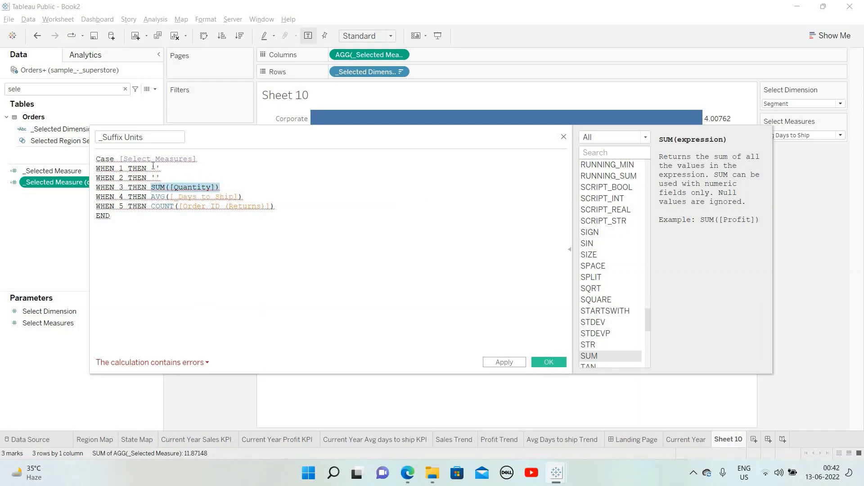
type("'Nos'")
key("Down")
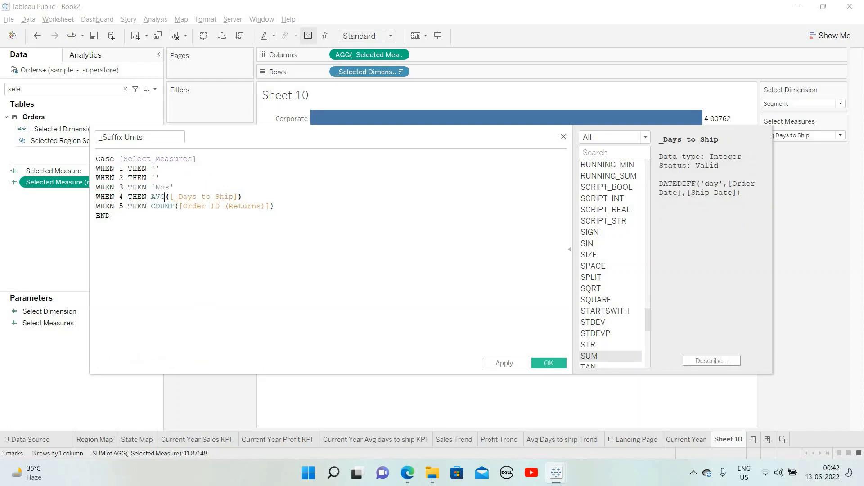
Replace AVG([_Days to Ship]) in the WHEN 4 case of _Suffix Units with the string 'Days'.
key("Left")
key("Left")
key("Left")
key("shift+Right")
key("shift+Right")
key("shift+Right")
key("shift+Right")
key("shift+Right")
key("shift+Right")
key("shift+Right")
key("shift+Right")
key("shift+Right")
key("shift+Right")
key("shift+Right")
key("shift+Right")
key("shift+Right")
key("shift+Right")
key("shift+Right")
key("shift+Right")
key("shift+Right")
key("shift+Right")
key("shift+Right")
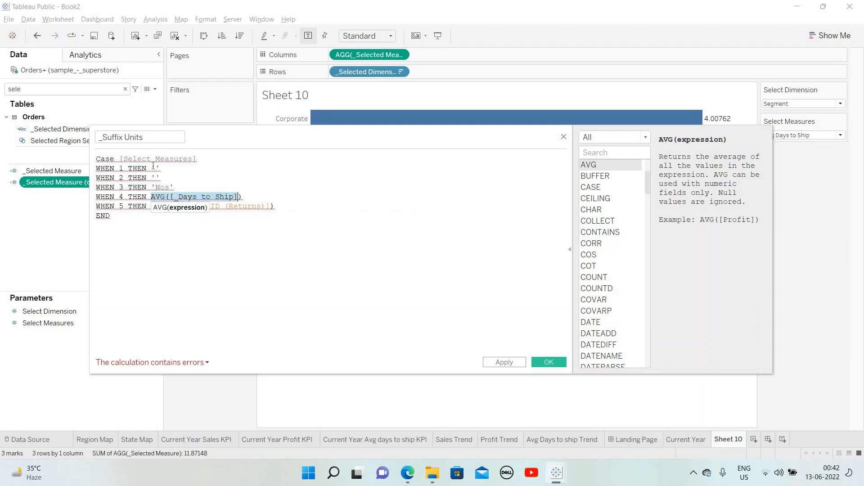
key("shift+Right")
type("''")
type("D")
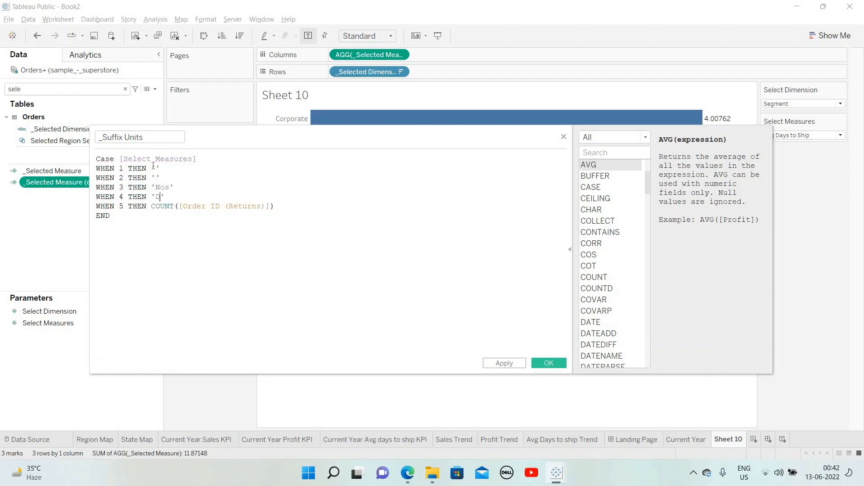
type("ays")
Replace COUNT([Order ID (Returns)]) in the WHEN 5 case of _Suffix Units with the string 'Nos' and save the calculation.
key("Left")
key("Left")
key("Left")
key("Left")
key("Left")
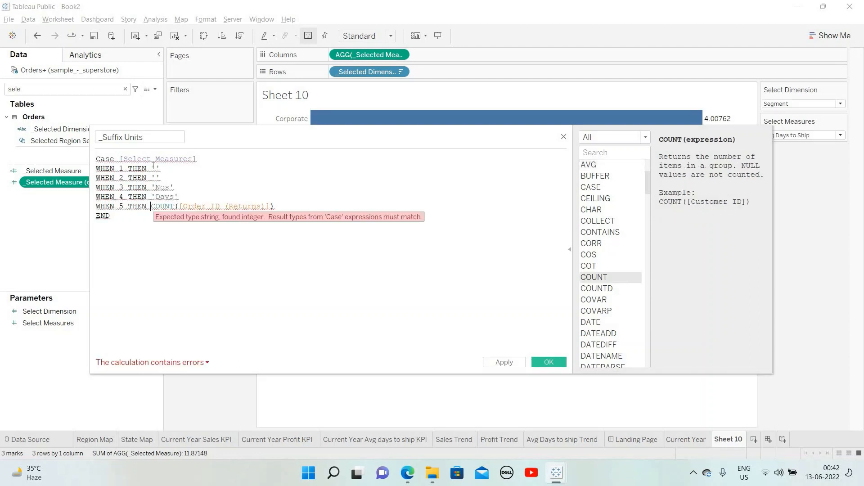
key("shift+Right")
key("shift+Right")
key("shift+Right")
key("shift+Right")
key("shift+Right")
key("shift+Right")
key("shift+Right")
key("shift+Right")
key("shift+Right")
key("shift+Right")
key("shift+Right")
key("shift+Right")
key("shift+Right")
key("shift+Right")
key("shift+Right")
key("shift+Right")
key("shift+Right")
key("shift+Right")
key("shift+Right")
key("shift+Right")
key("shift+Right")
key("shift+Right")
key("shift+Right")
key("shift+Right")
key("shift+Right")
key("shift+Right")
key("shift+Right")
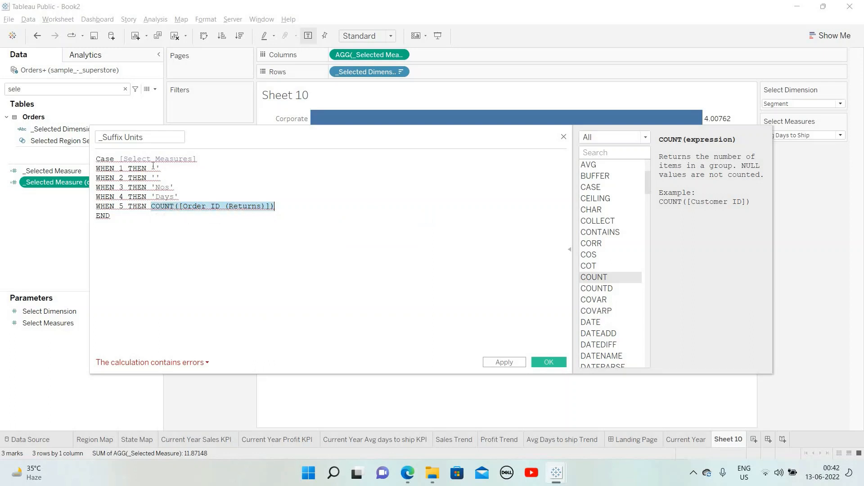
type("''")
type("Nos")
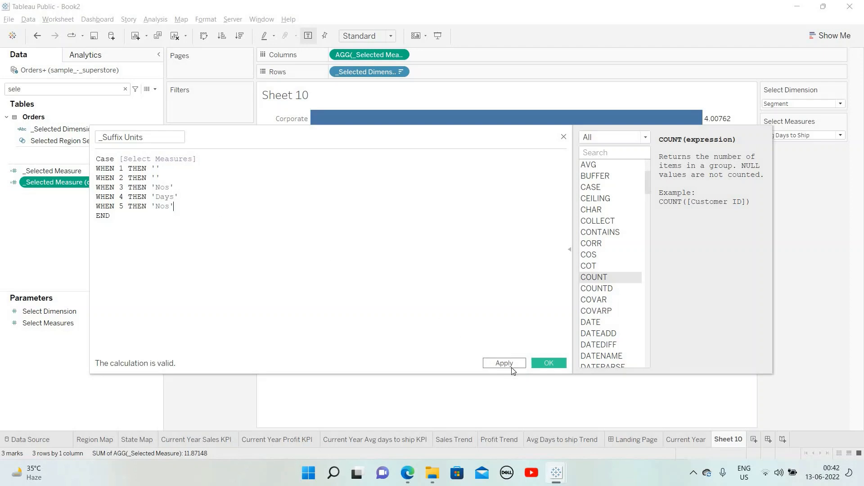
left_click(540, 364)
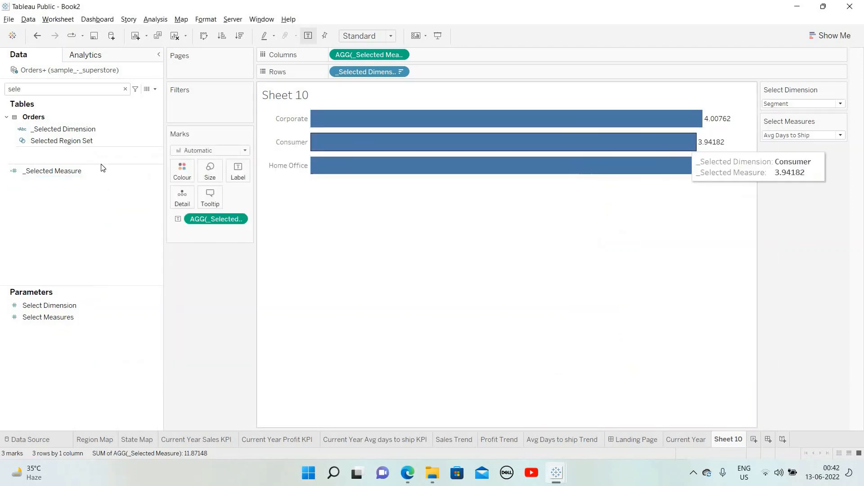
Search the fields for units and add _Prefix Units and _Suffix Units to the bar chart's labels.
double_click(52, 92)
type("units")
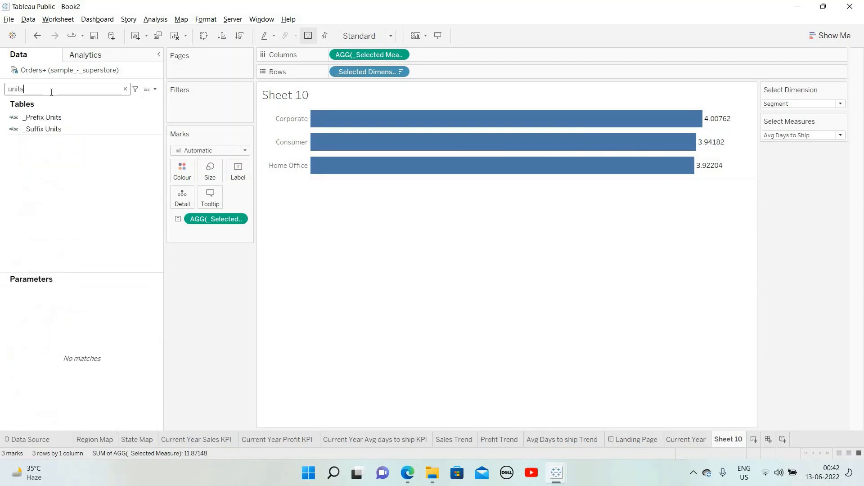
left_click(56, 118)
left_click_drag(55, 121, 242, 176)
Edit the label text so that <_Prefix Units> stands directly before <AGG(_Selected Measure)> on the first line.
left_click(242, 175)
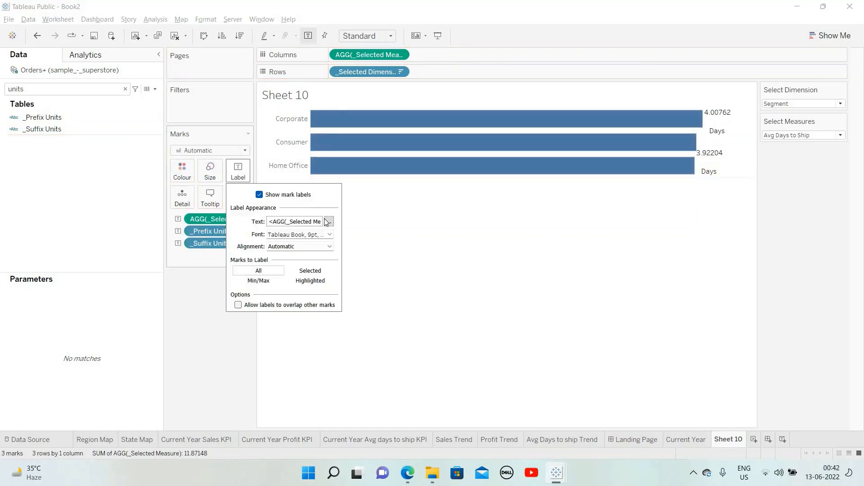
left_click(329, 221)
left_click_drag(301, 217, 263, 217)
key("ctrl+c")
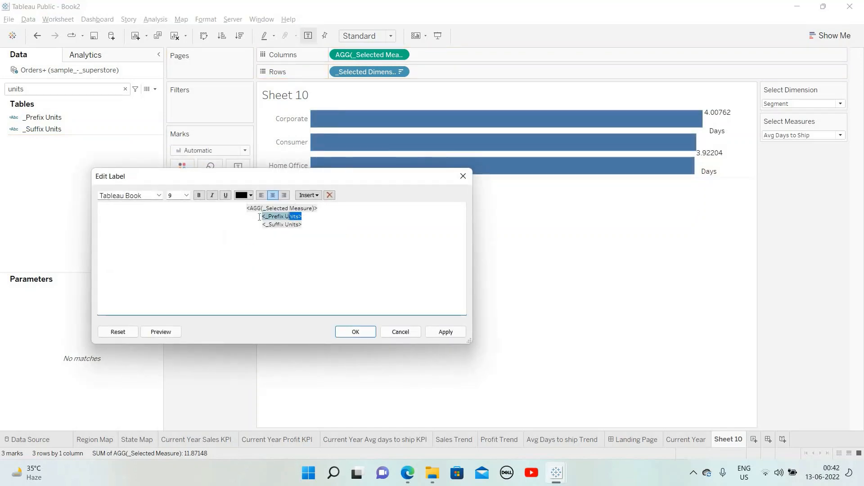
key("Delete")
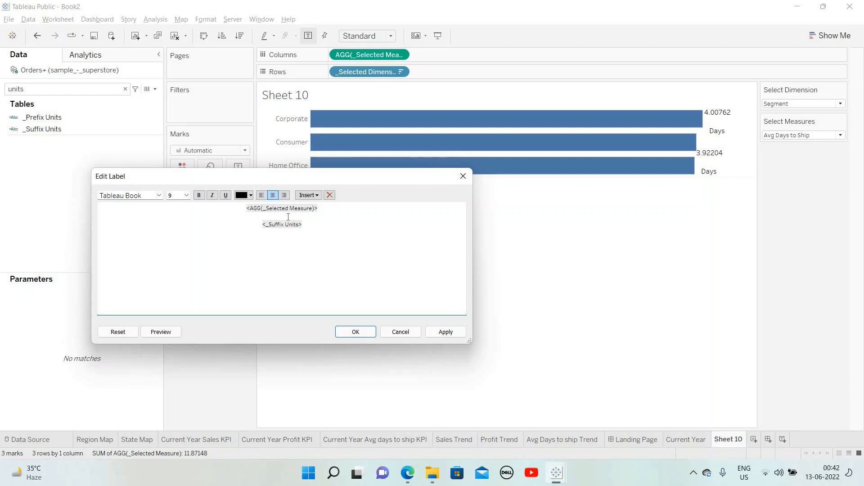
key("ctrl+v")
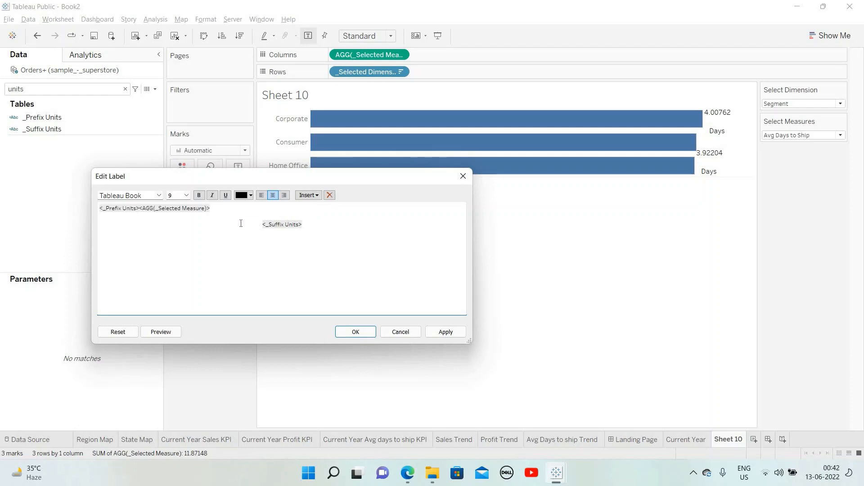
Move <_Suffix Units> directly after <AGG(_Selected Measure)> on the label's first line and remove the leftover empty line.
triple_click(241, 224)
key("ctrl+c")
key("Delete")
left_click(245, 207)
key("ctrl+v")
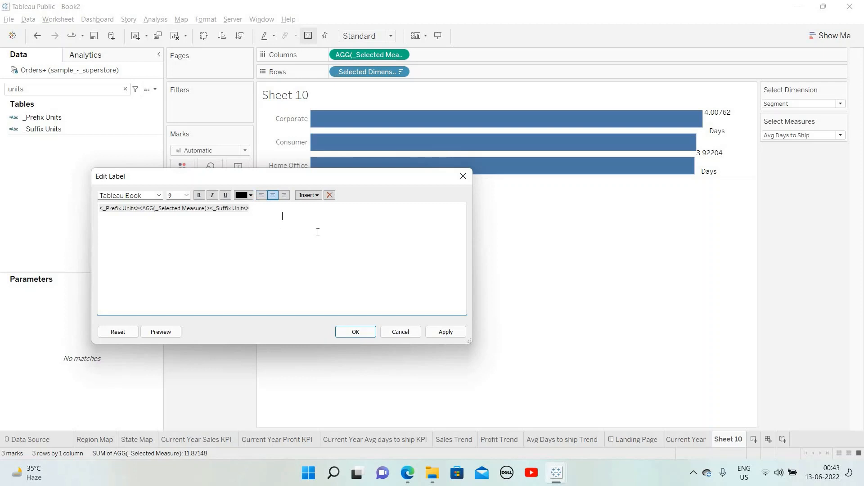
key("BackSpace")
Centre the label text, add a space before <_Suffix Units>, and apply the edited label.
triple_click(121, 205)
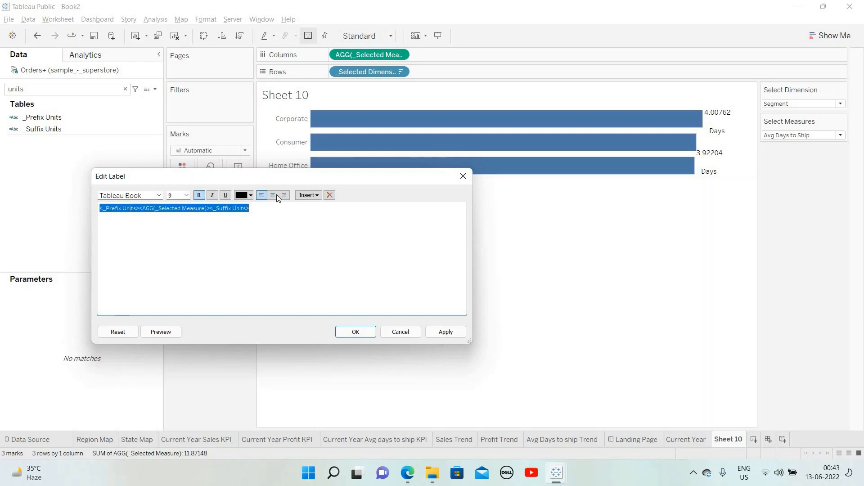
left_click(273, 195)
left_click(368, 214)
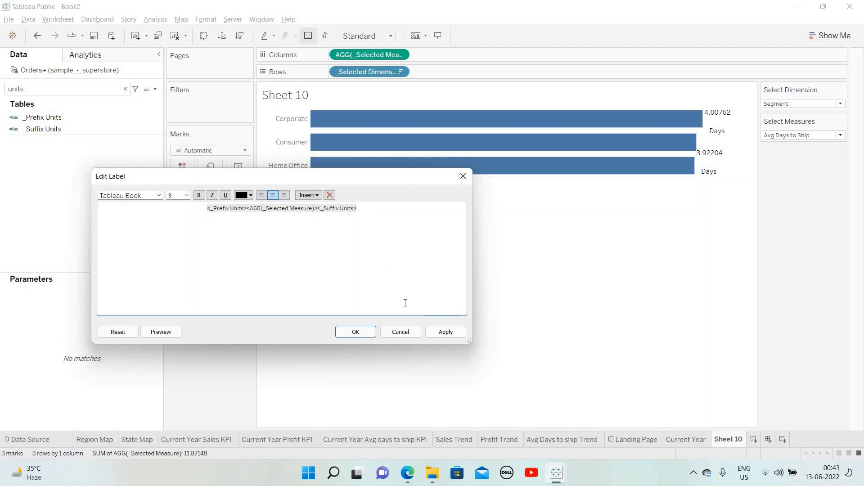
left_click(434, 333)
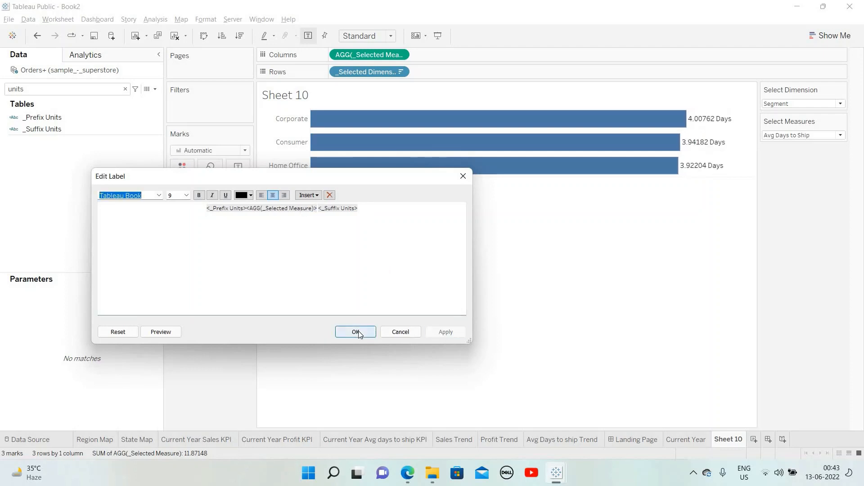
left_click(359, 334)
Format the pane numbers of AGG(_Selected Measure) on Columns as Number (Custom) with 1 decimal place.
left_click(231, 235)
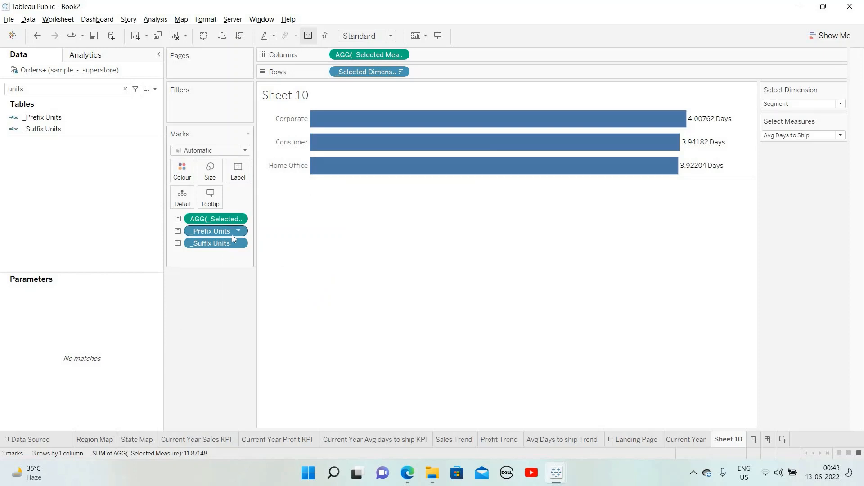
left_click(402, 55)
left_click(367, 108)
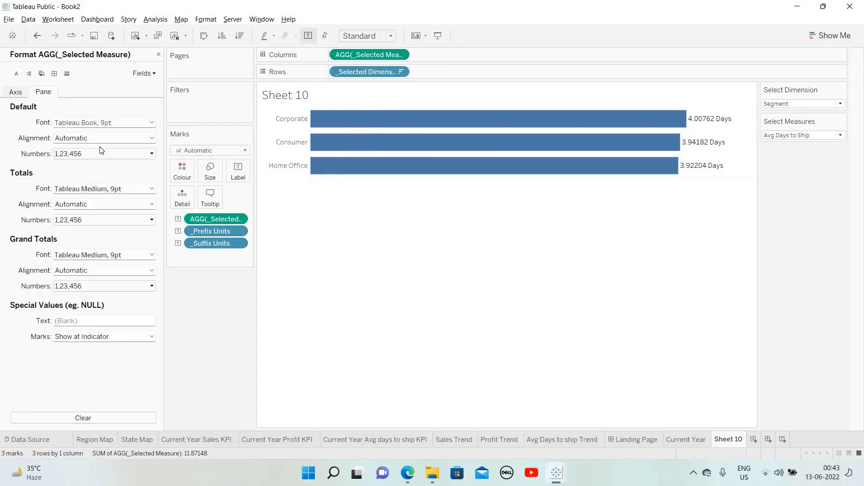
left_click(102, 154)
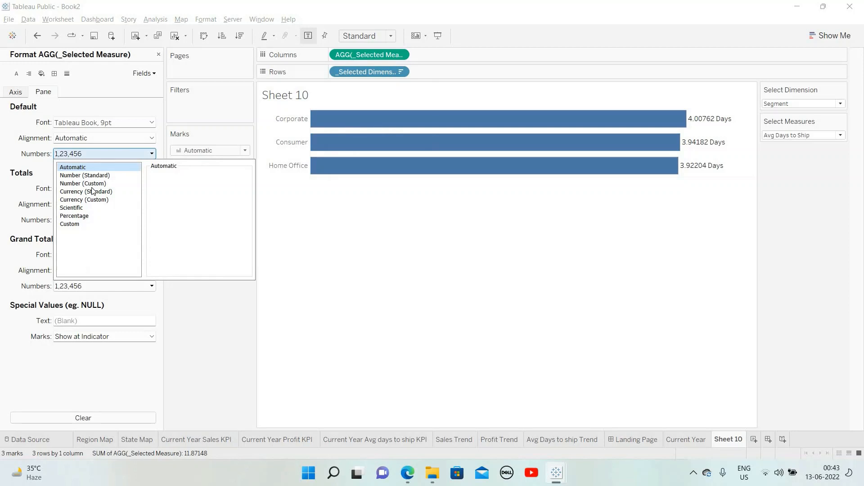
left_click(175, 188)
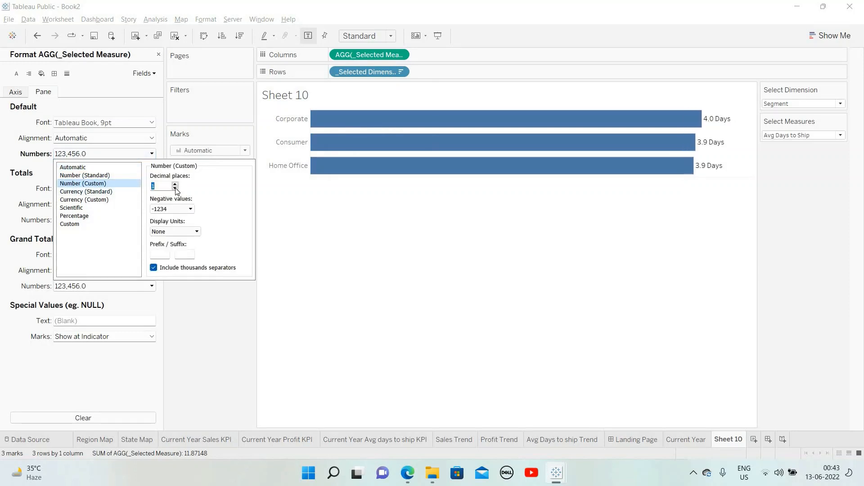
left_click(159, 54)
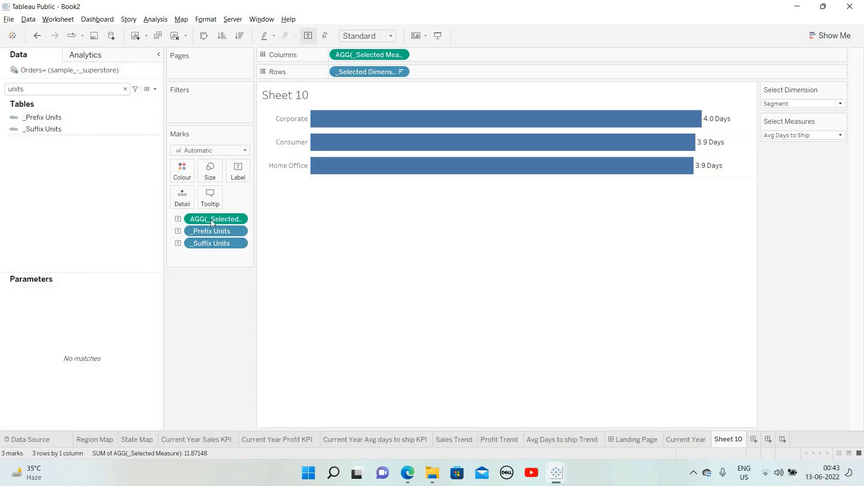
Check the bar labels by switching the Select Measures parameter through Sales, Profit, Avg Days to Ship and Returns.
left_click(785, 135)
left_click(784, 146)
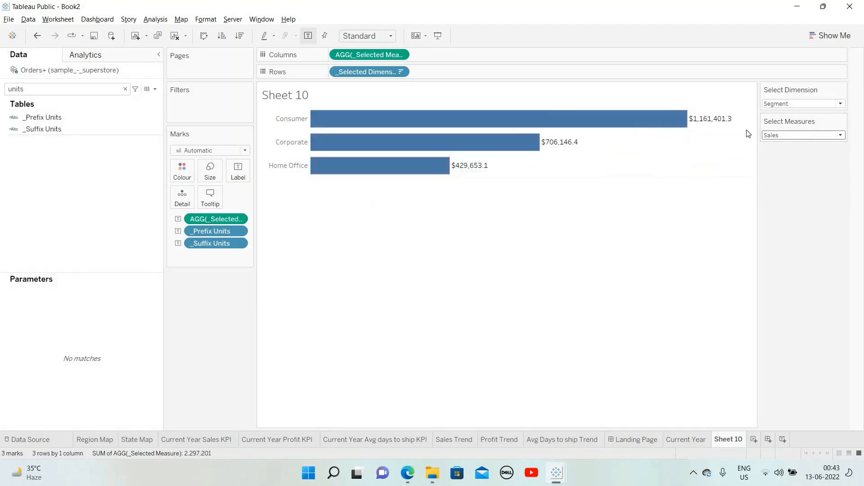
left_click(805, 135)
left_click(795, 156)
left_click(805, 135)
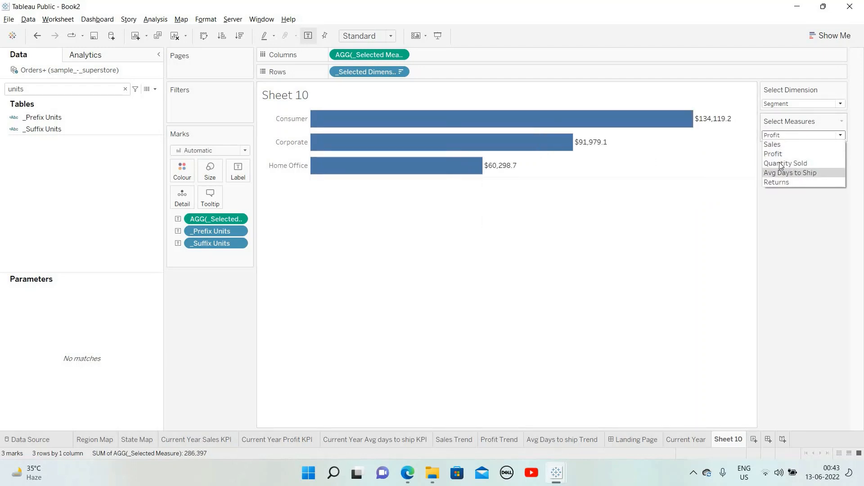
left_click(788, 173)
left_click(786, 136)
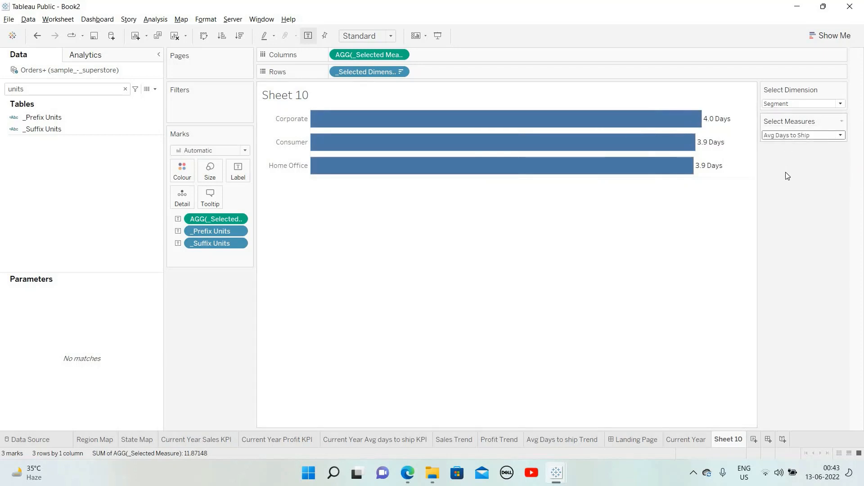
left_click(781, 180)
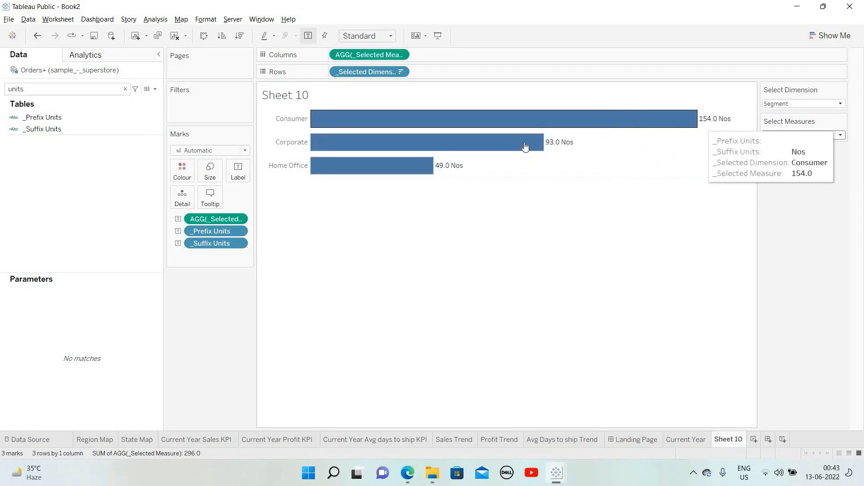
Clear the field search, look at the bar charts in the New Dashboard Building workbook, and return to Book2.
left_click(126, 90)
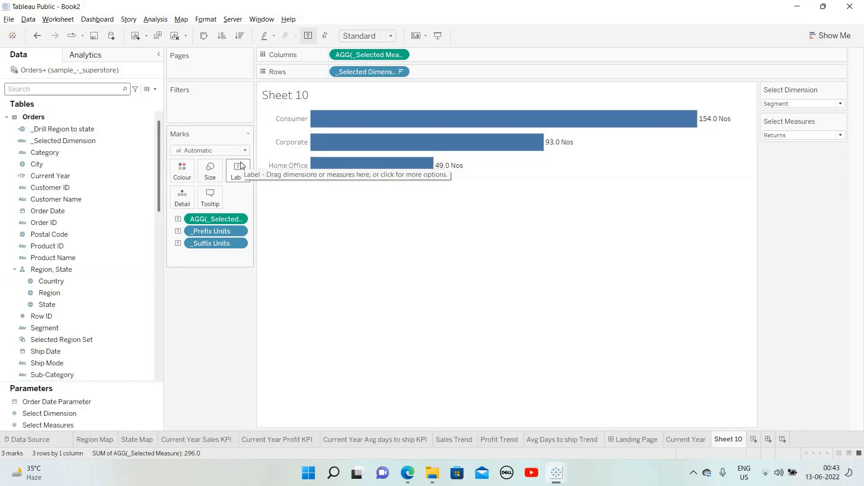
left_click(557, 474)
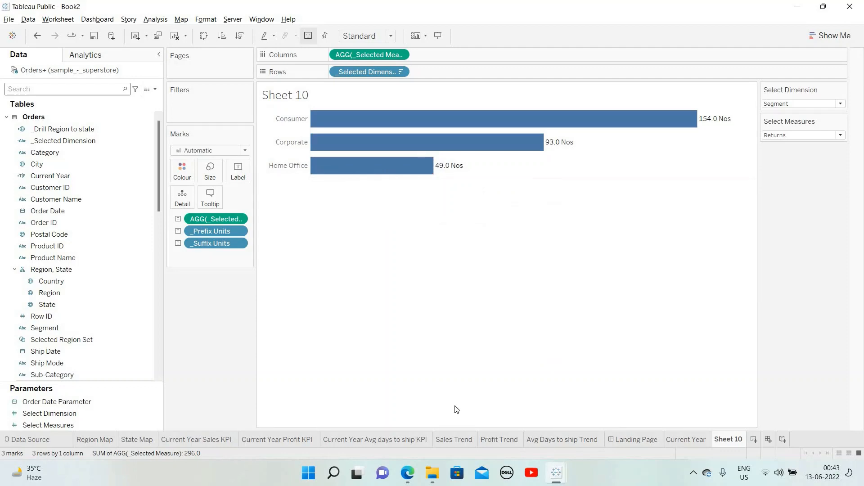
left_click(497, 378)
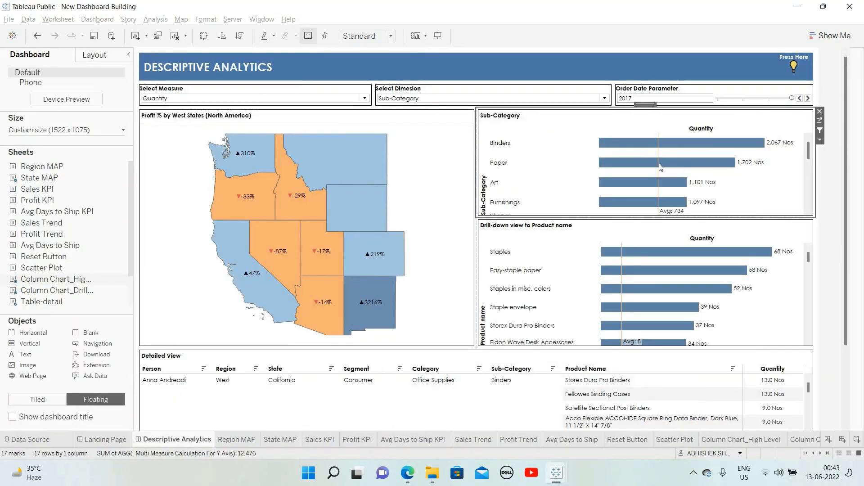
key("alt+Tab")
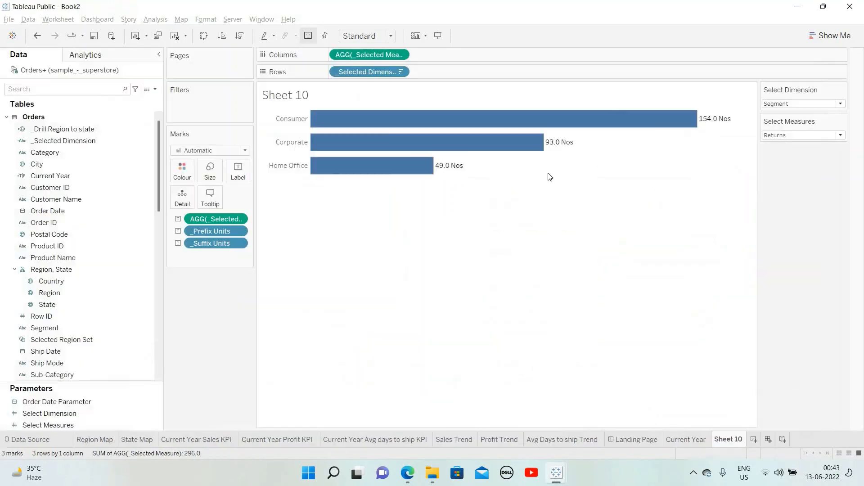
Add an average line to the Sheet 10 bar chart and give it the custom label "Avg: <Value>".
left_click(97, 56)
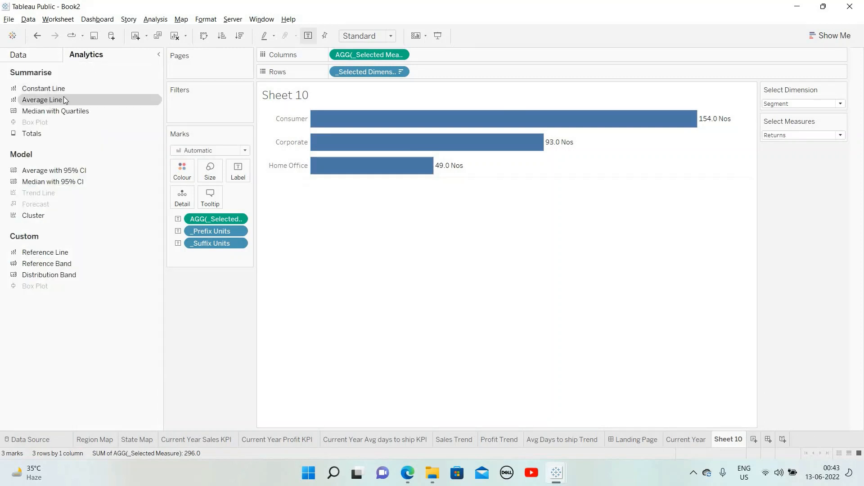
left_click_drag(42, 100, 360, 128)
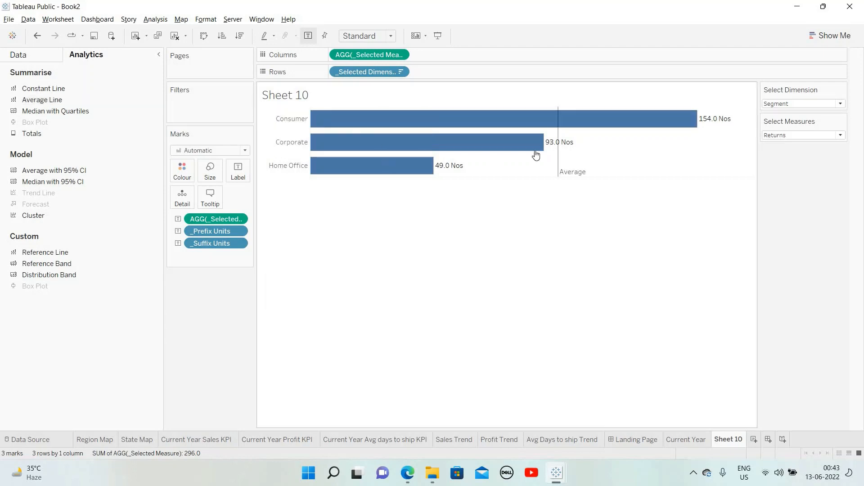
right_click(558, 163)
left_click(578, 167)
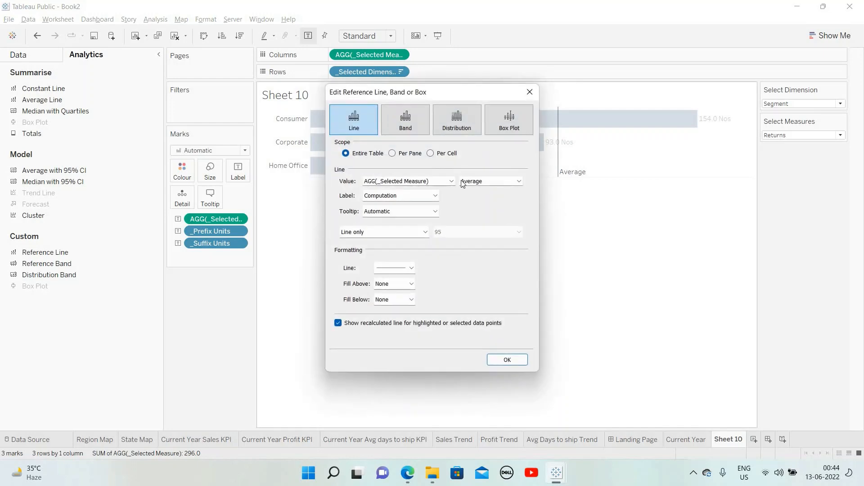
left_click(428, 196)
left_click(383, 227)
type("A")
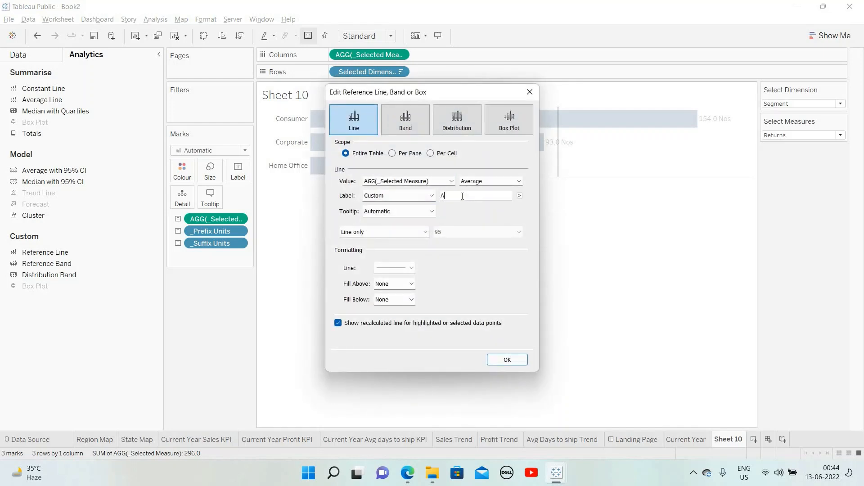
type("vg:")
left_click(536, 240)
Format the average line as the thinnest orange line and apply the reference line settings.
left_click(392, 271)
left_click(403, 342)
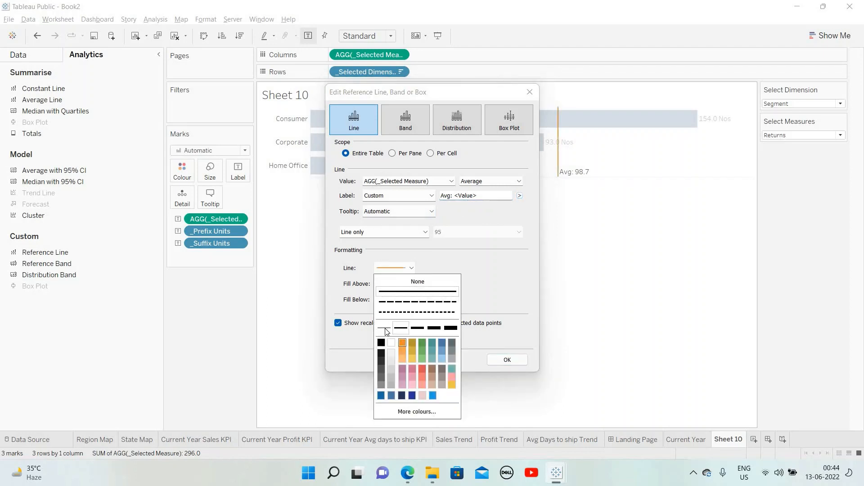
left_click(353, 325)
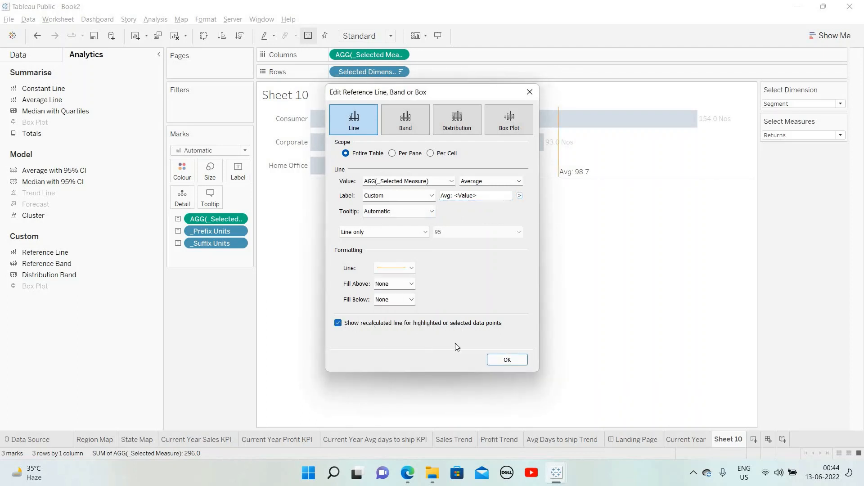
left_click(498, 361)
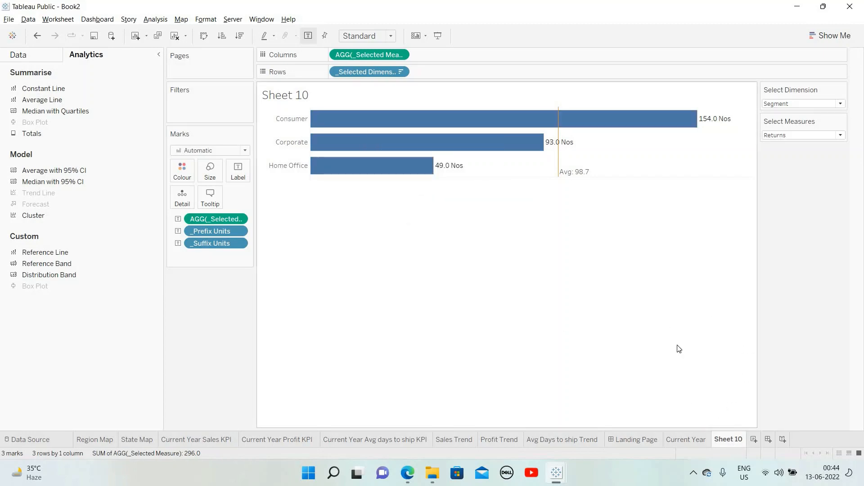
Check the chart titles in the New Dashboard Building workbook and replace Sheet 10's title text with <Parameters.Select Dimension>.
key("alt+Tab")
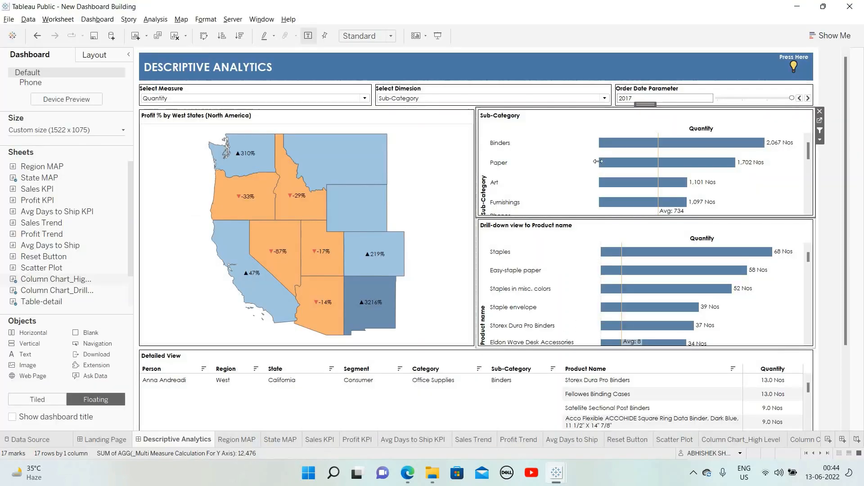
key("alt+Tab")
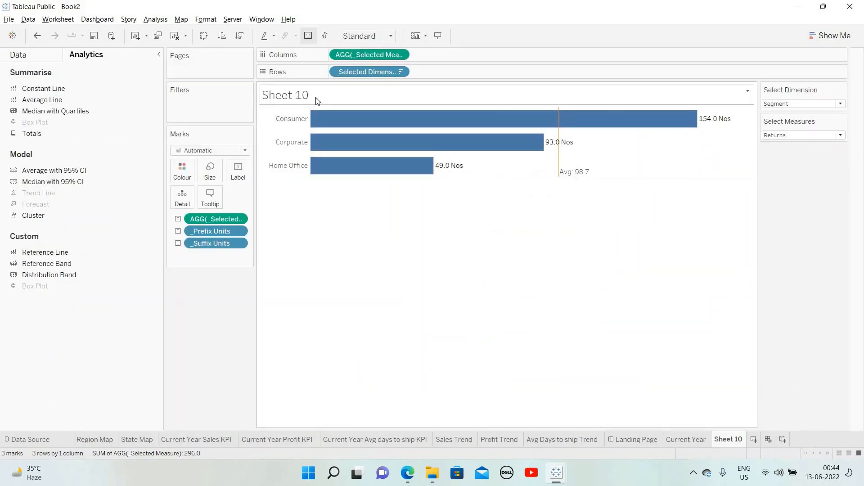
right_click(319, 98)
left_click(318, 96)
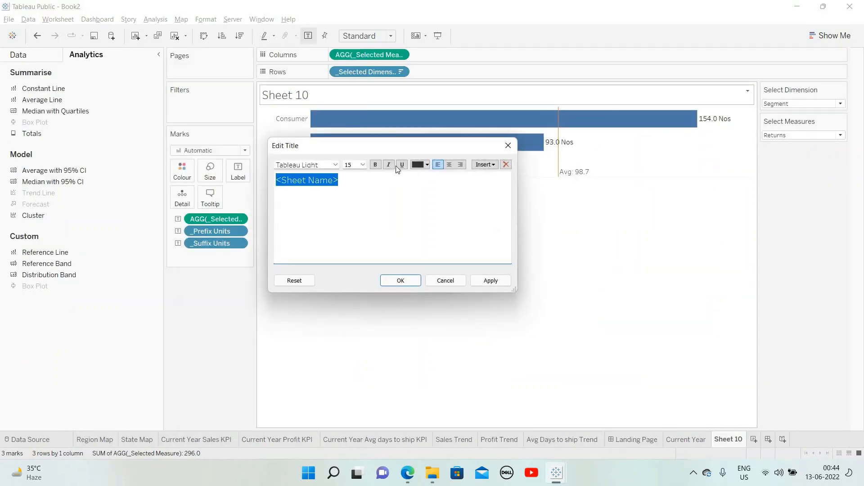
left_click(492, 166)
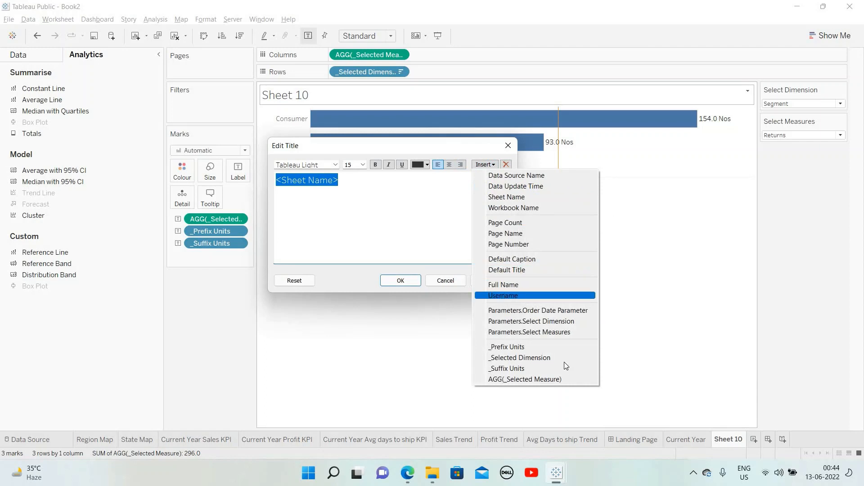
left_click(565, 321)
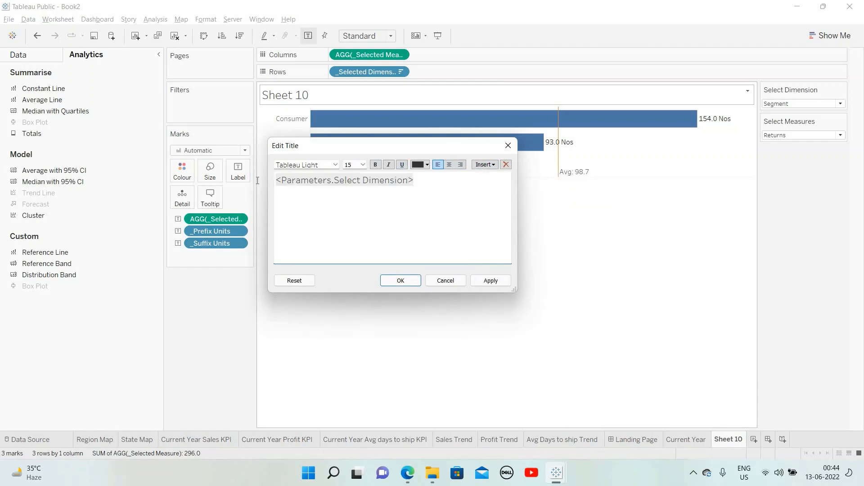
Make the title text bold at size 10, apply it, and switch the Select Dimension parameter to Category.
key("ctrl+a")
left_click(363, 165)
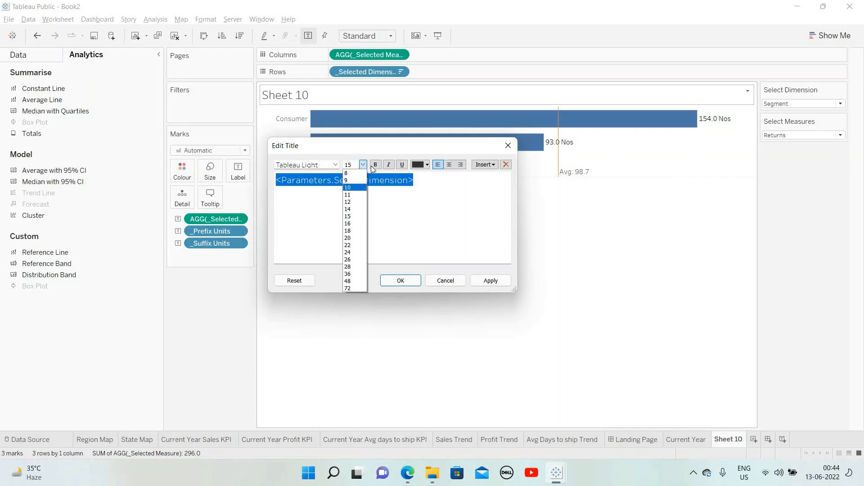
left_click(354, 180)
key("ctrl+b")
left_click(487, 280)
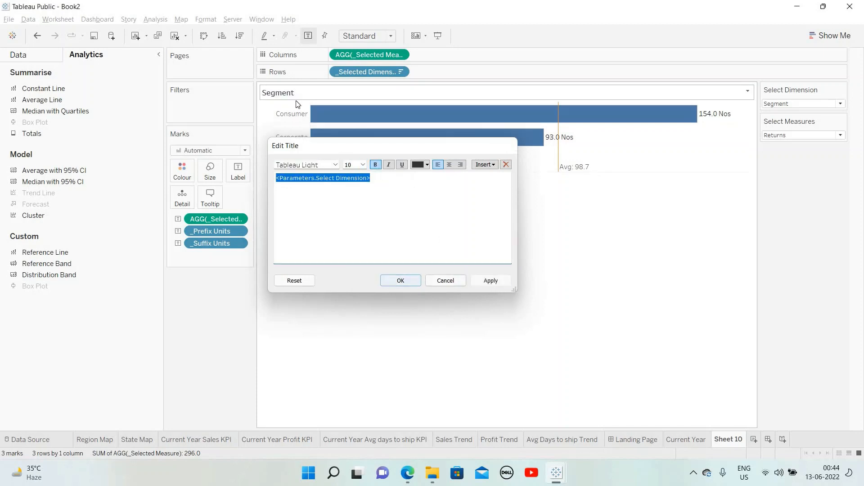
left_click(401, 281)
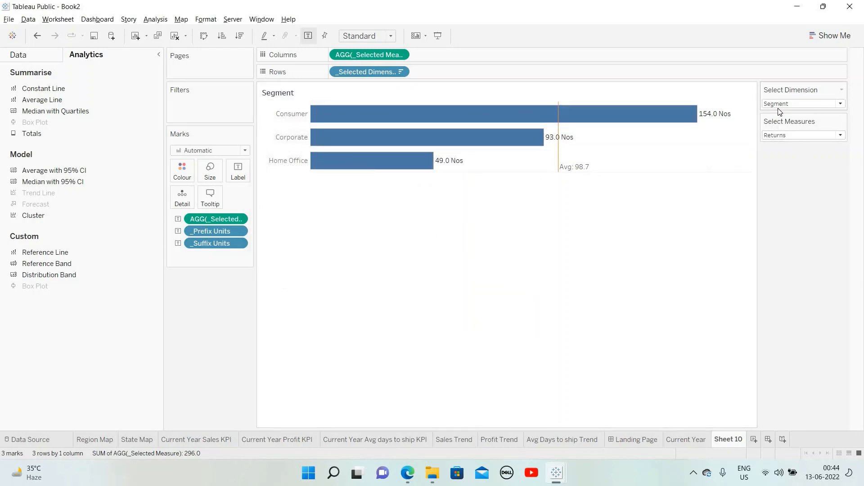
left_click(806, 104)
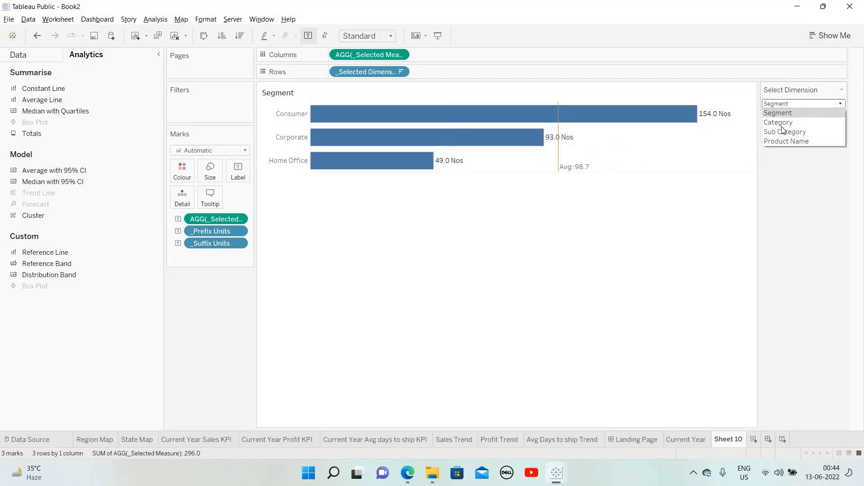
left_click(789, 123)
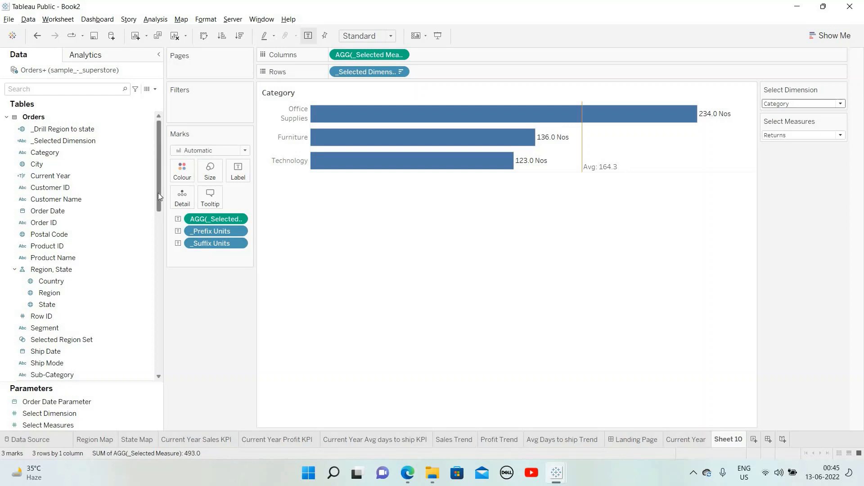
Search the fields for "select" and duplicate the _Selected Measure calculated field.
scroll(109, 234, "down", 1)
scroll(109, 235, "down", 4)
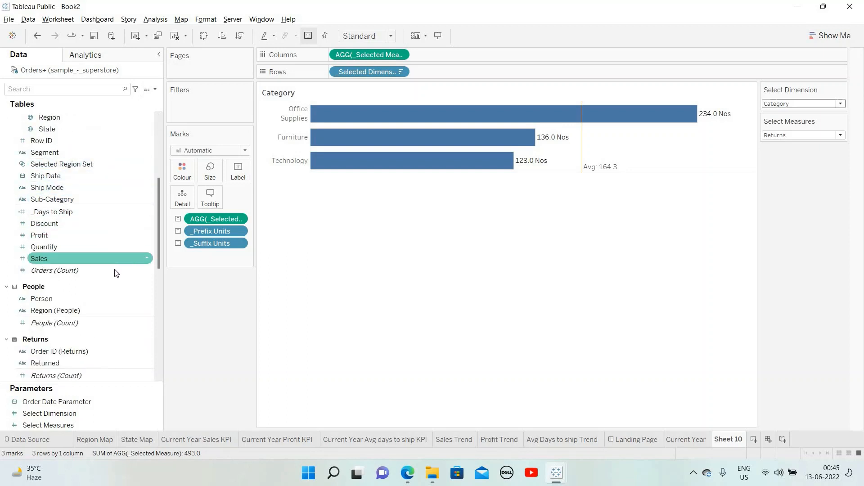
scroll(115, 269, "down", 2)
left_click(48, 88)
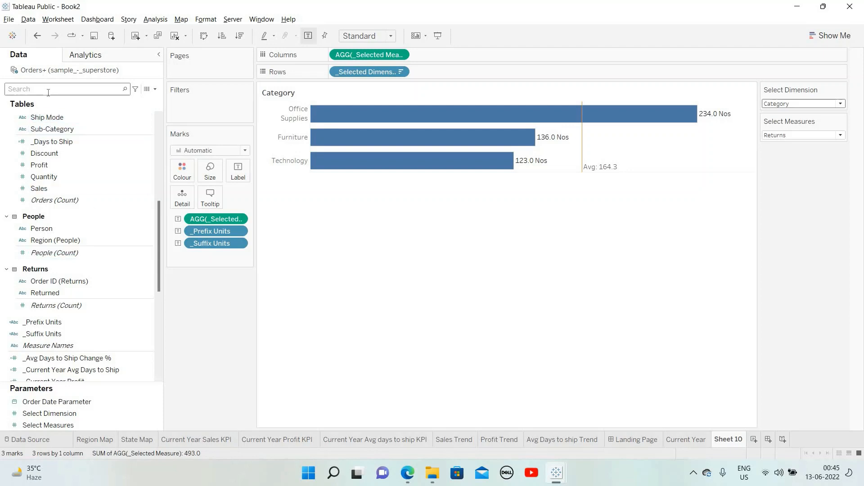
type("select")
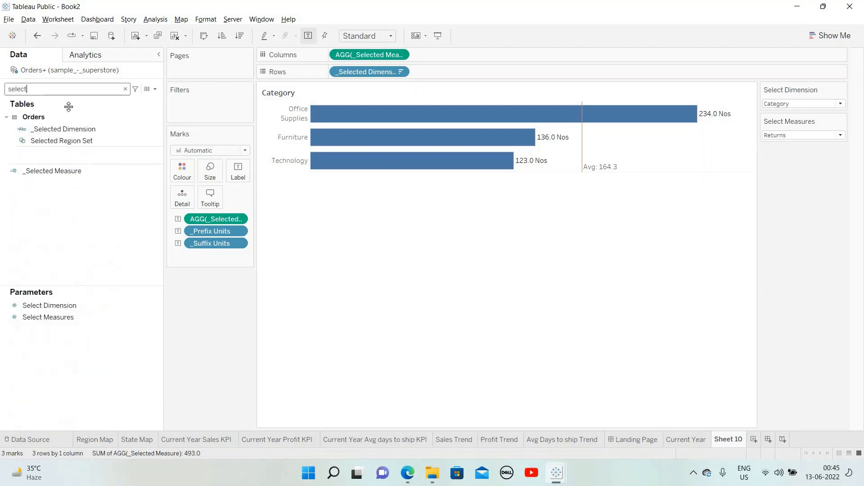
right_click(158, 169)
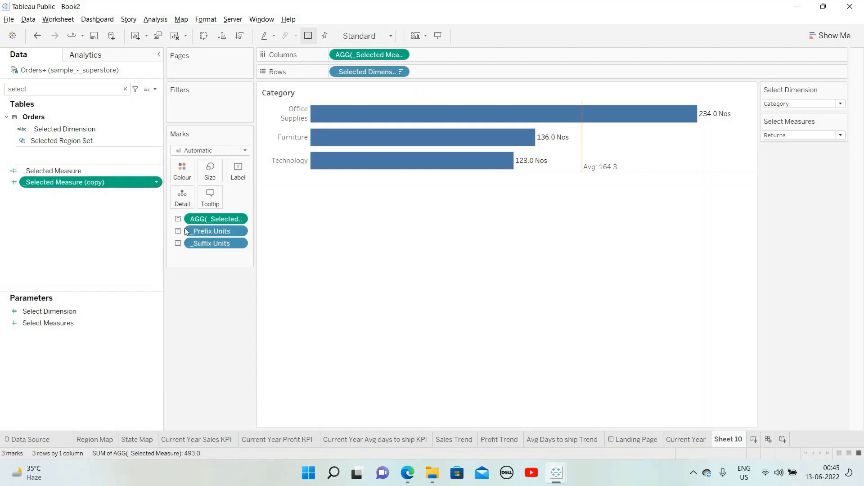
Open the duplicated measure calculation for editing and rename it _Selected Measure Axes.
right_click(158, 182)
left_click(193, 239)
left_click(163, 137)
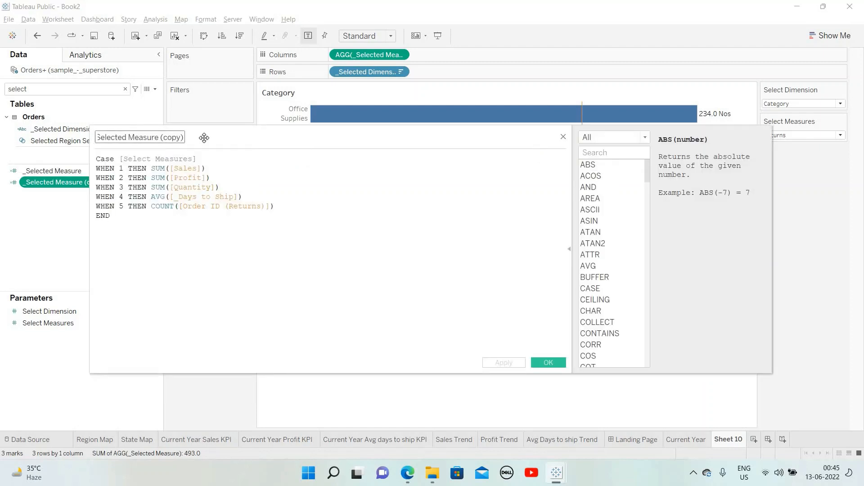
key("shift+End")
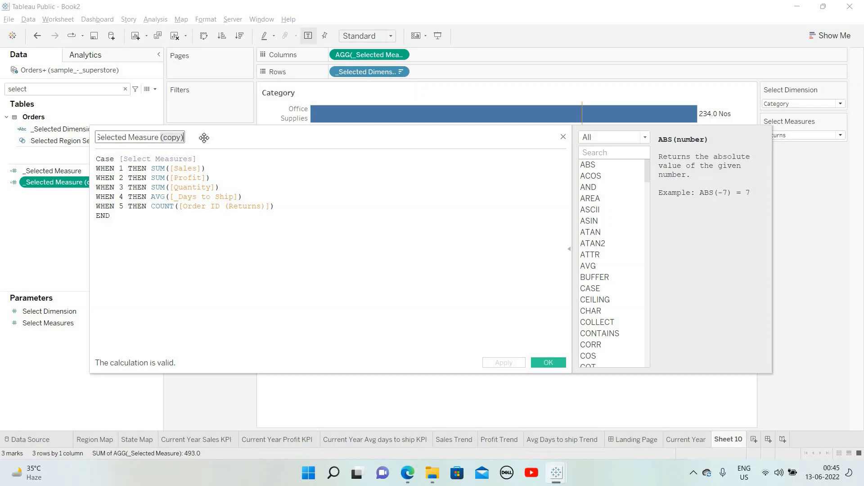
type("Units")
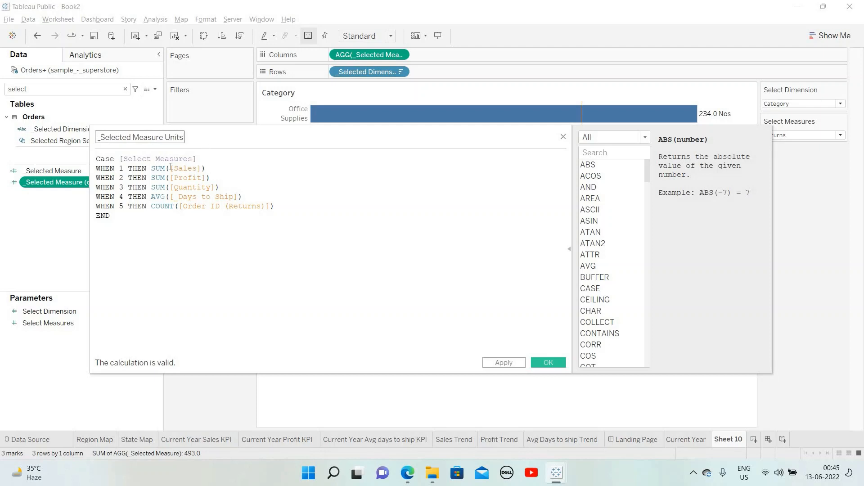
left_click_drag(206, 168, 156, 167)
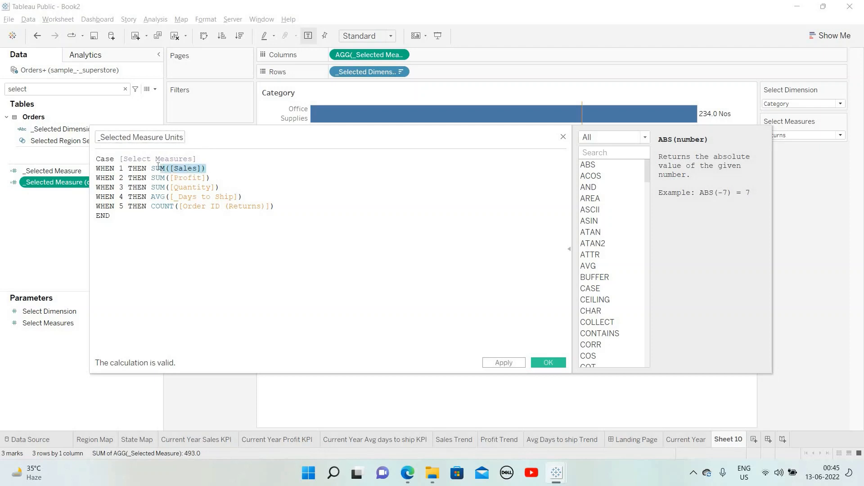
double_click(176, 137)
type("Axe")
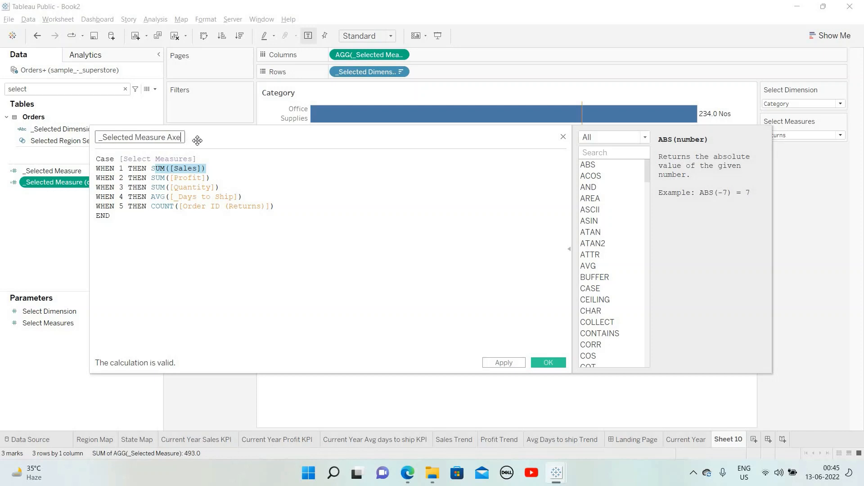
type("s")
Replace the calculation's results for cases 1 to 3 with the strings 'Sales', 'Profit' and 'Quantity Sold'.
left_click_drag(206, 168, 153, 166)
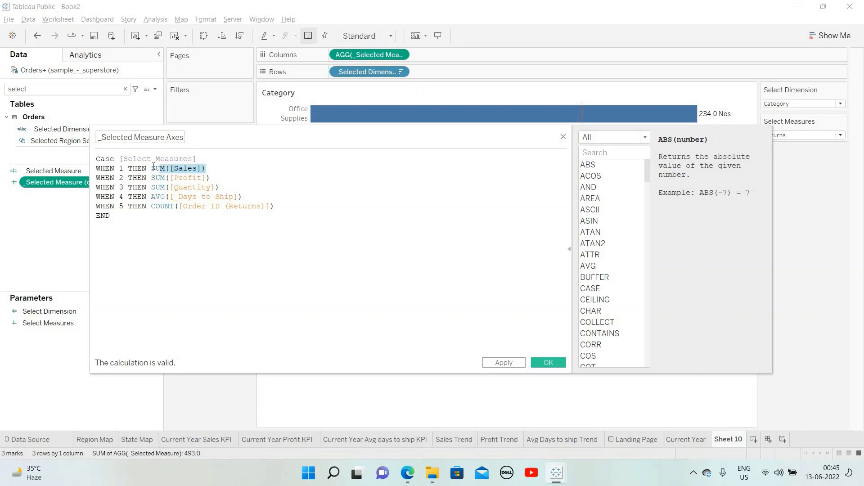
type("'")
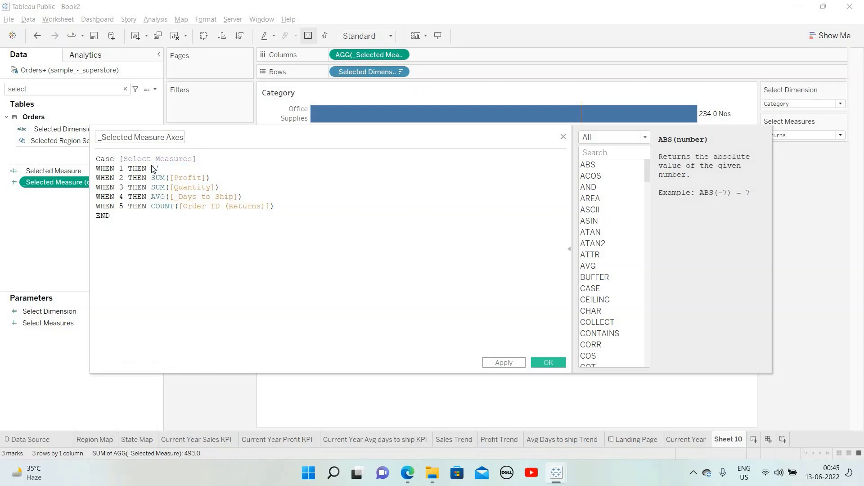
type("Sales")
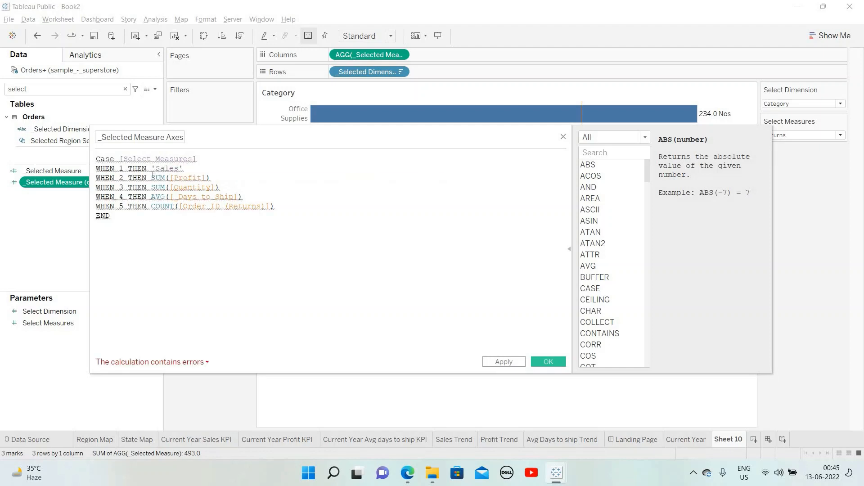
left_click_drag(210, 179, 151, 178)
type("'")
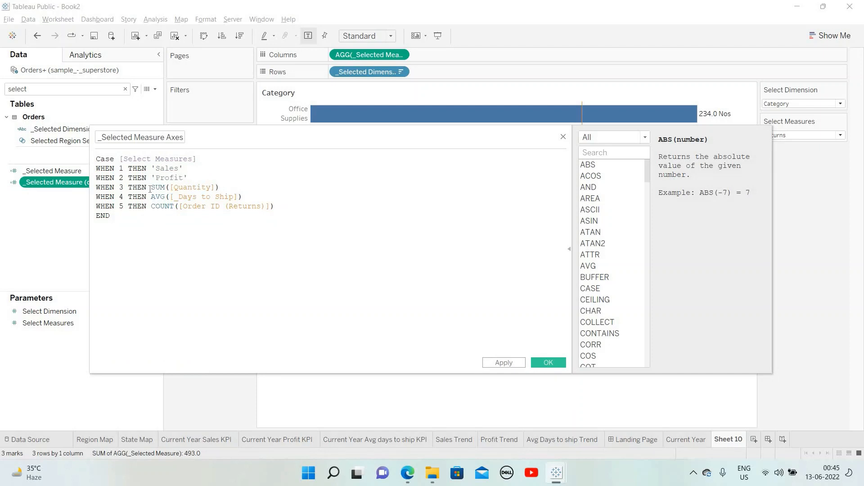
left_click_drag(219, 189, 147, 189)
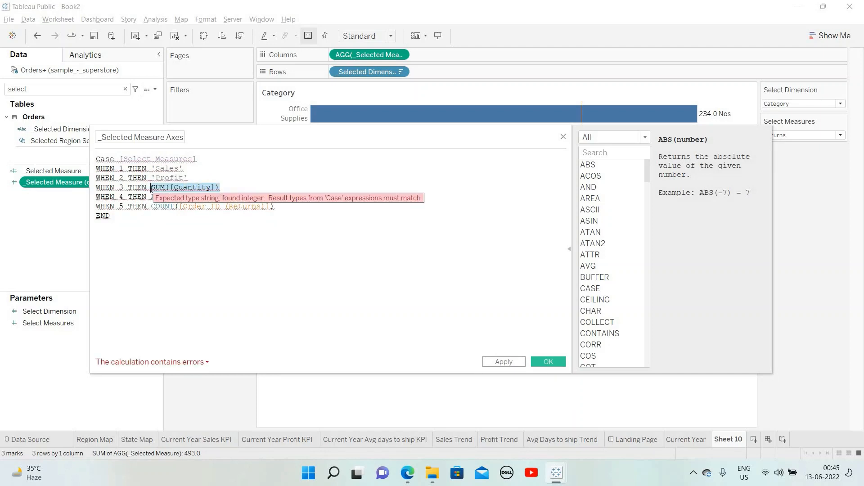
type("'")
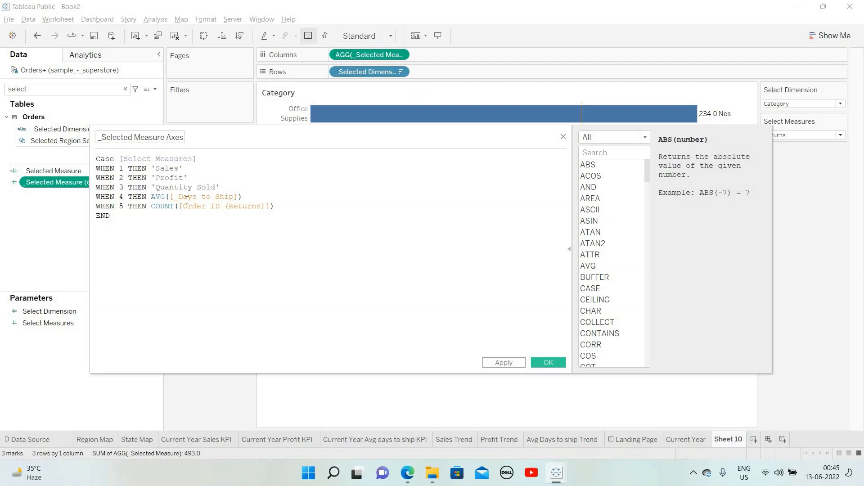
Replace the results for cases 4 and 5 with 'Avg Days to Ship' and 'Total Returns', and save the calculation.
left_click_drag(242, 197, 154, 202)
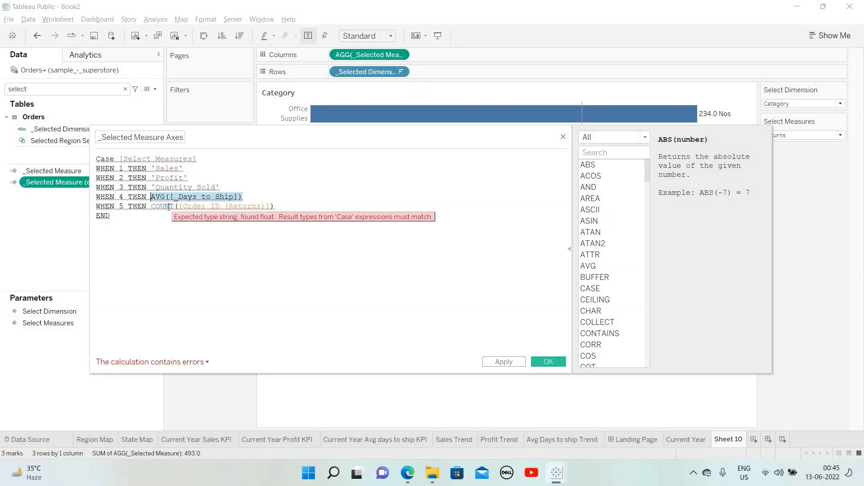
type("'Avg")
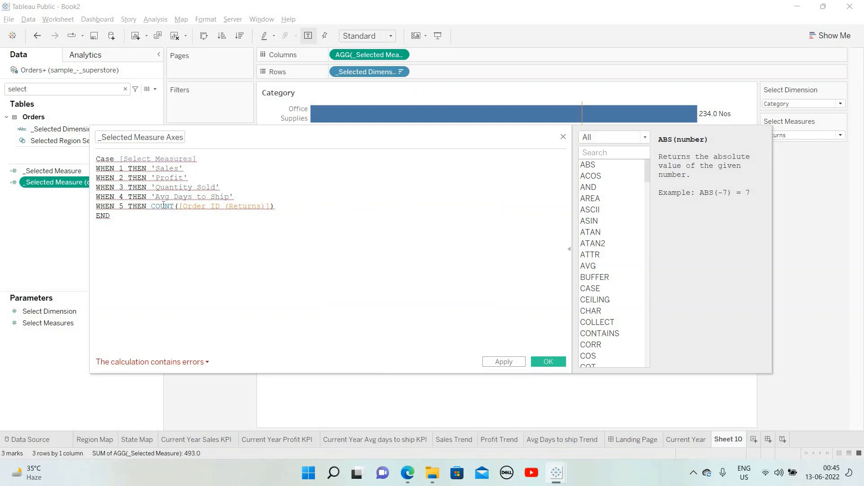
left_click_drag(151, 206, 275, 206)
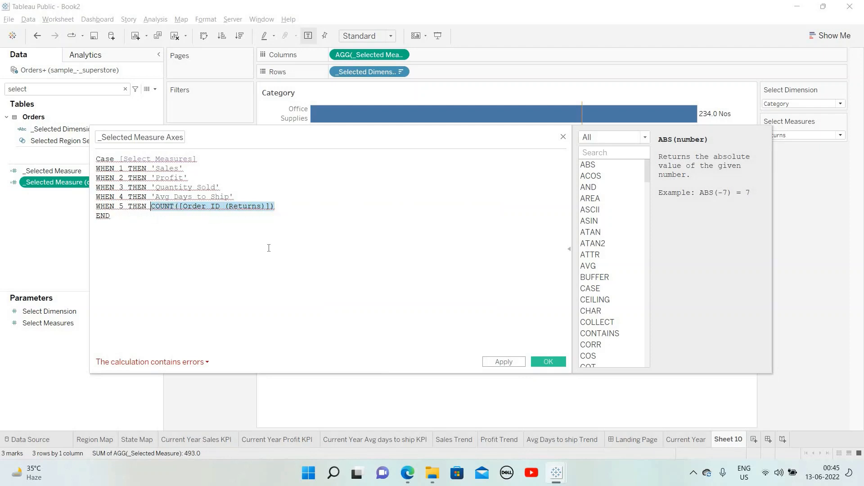
type("'Total")
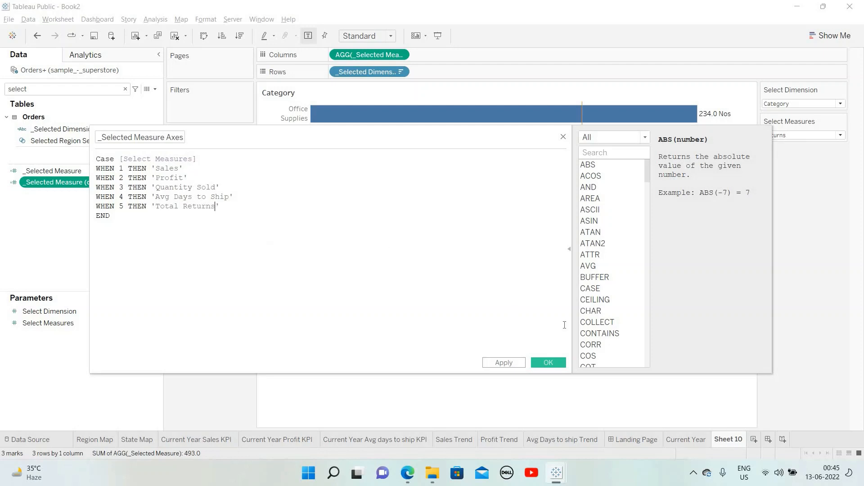
left_click(550, 360)
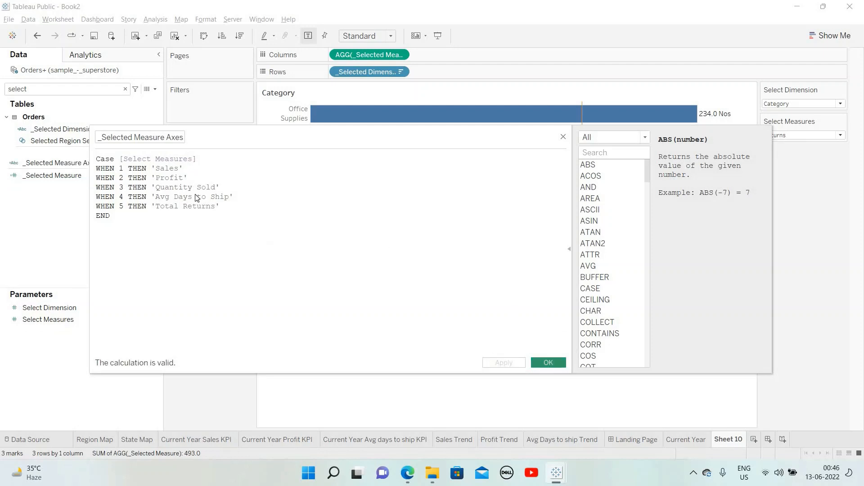
Place _Selected Measure Axes on Rows before _Selected Dimension and rotate its header label to vertical.
left_click_drag(115, 159, 335, 74)
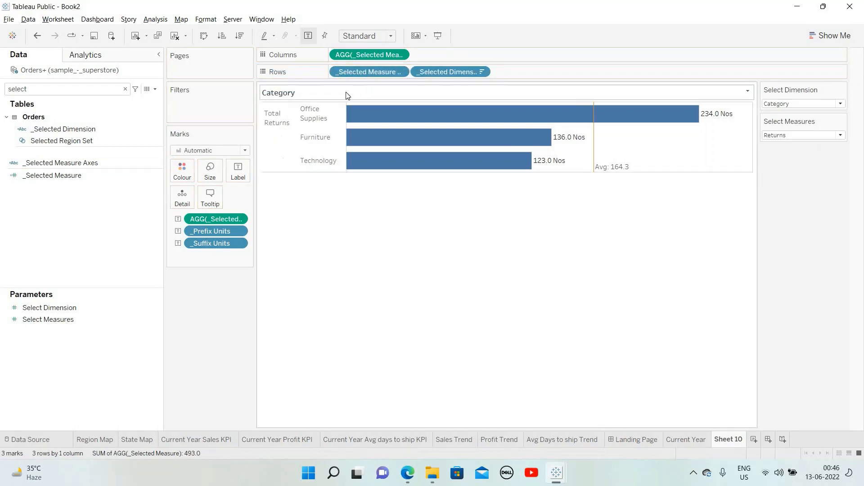
left_click(282, 123)
right_click(273, 131)
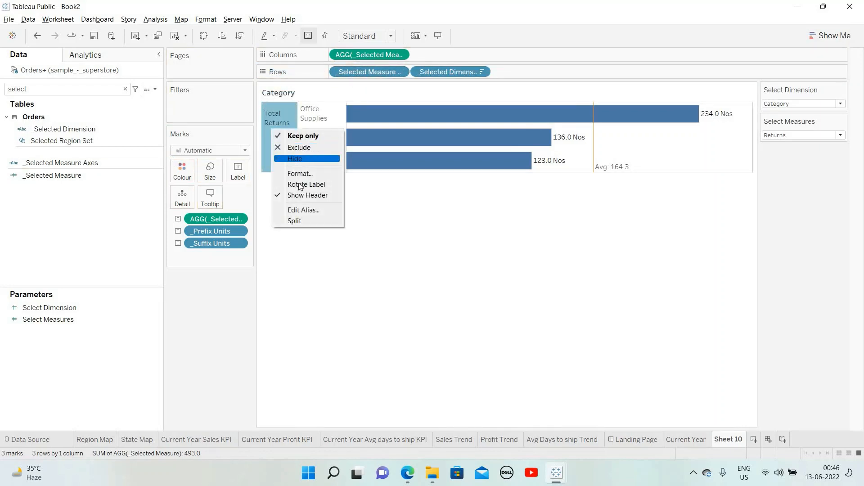
left_click(299, 184)
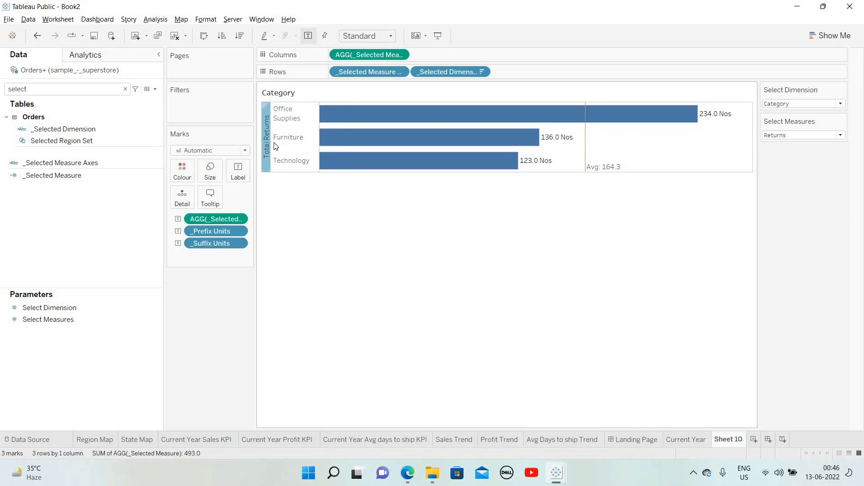
Format the _Selected Measure Axes header with a bold orange font.
right_click(269, 140)
left_click(297, 186)
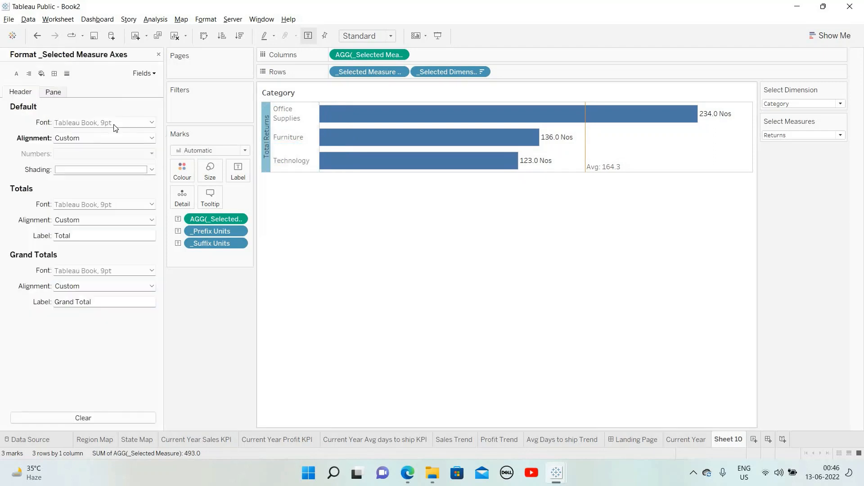
left_click(108, 122)
left_click(82, 165)
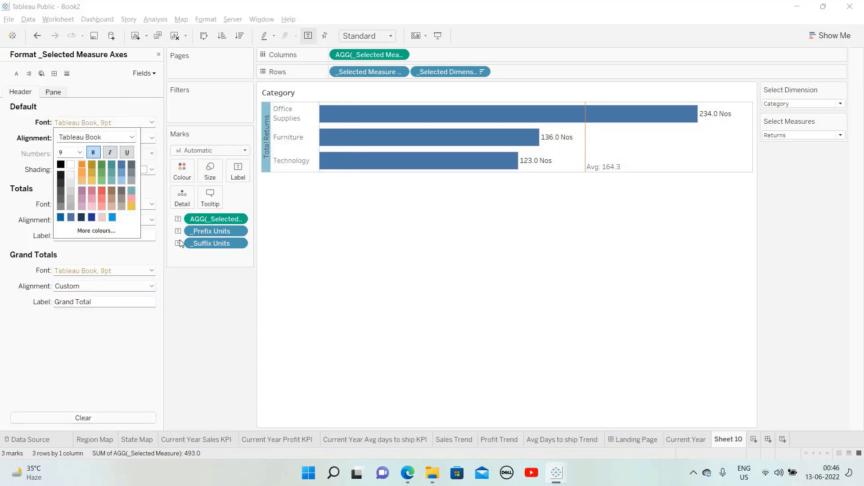
Remove the sheet's row divider and column divider borders by setting their panes and headers to None.
left_click(317, 257)
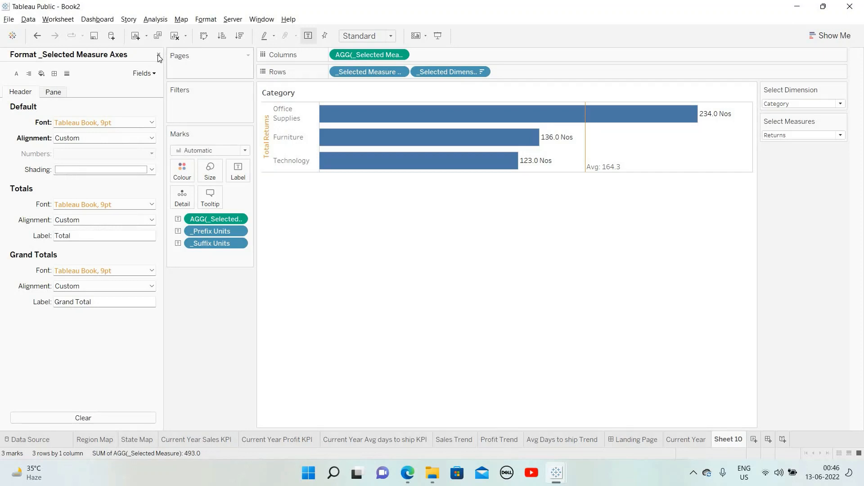
left_click(54, 74)
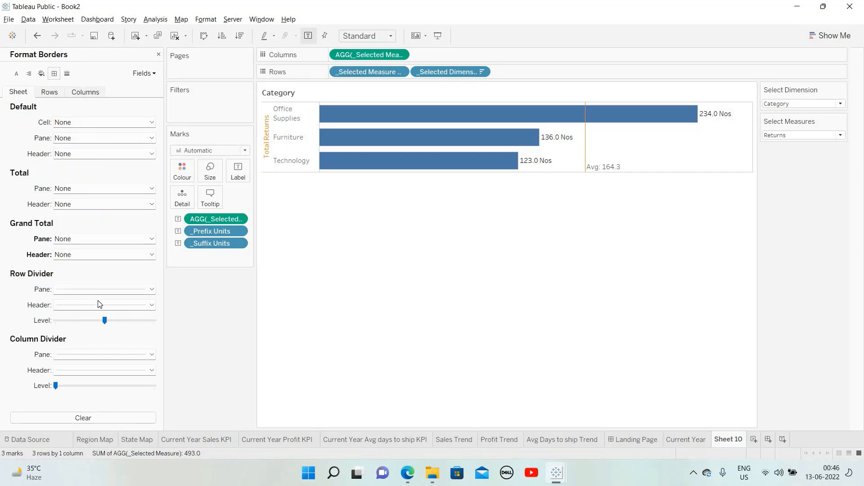
left_click(100, 304)
left_click(90, 300)
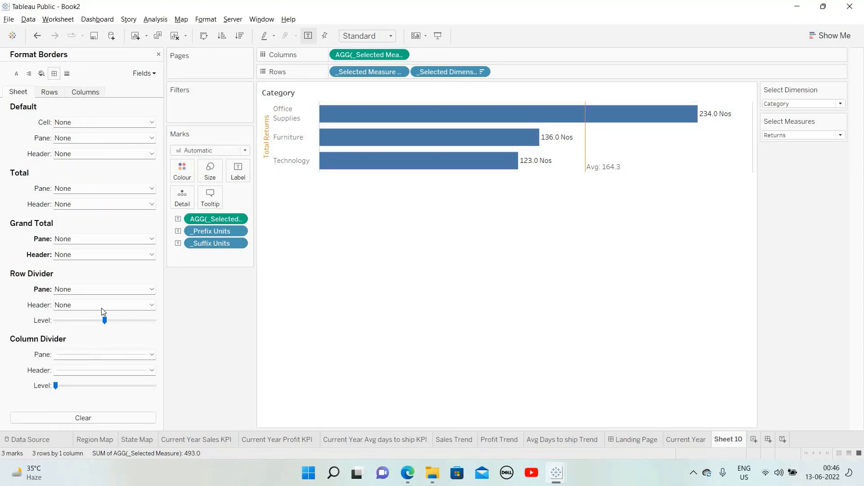
left_click(101, 355)
left_click(98, 213)
left_click(379, 239)
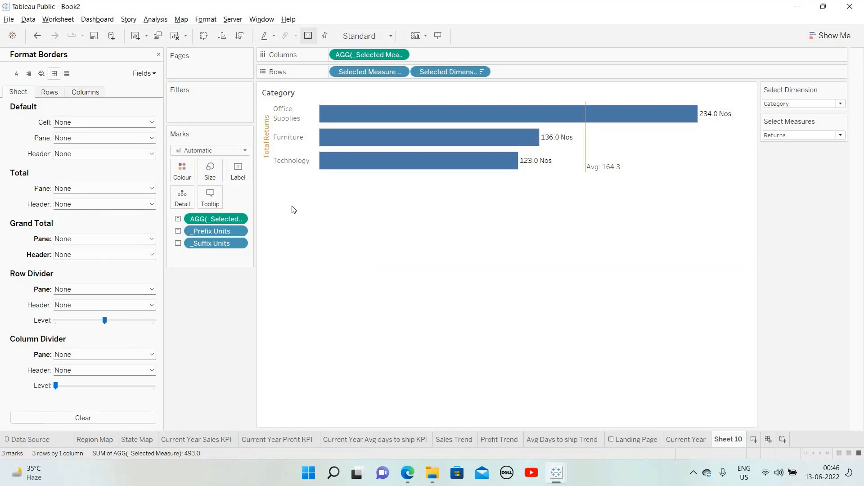
left_click(158, 55)
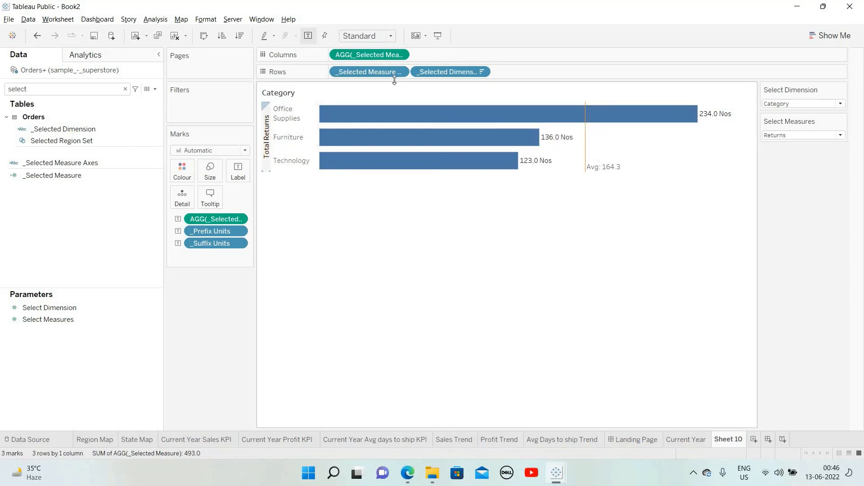
Move _Selected Measure Axes from Rows to the start of Columns and rotate its header label to horizontal.
left_click_drag(370, 72, 471, 61)
left_click(560, 135)
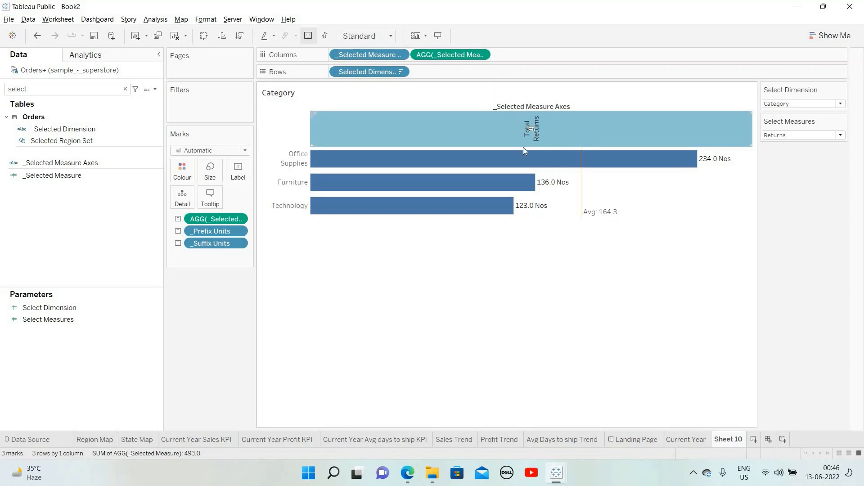
right_click(569, 134)
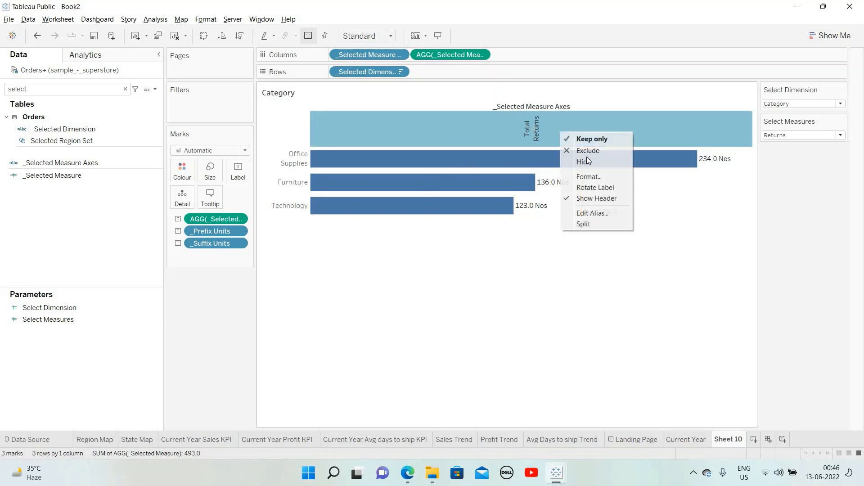
left_click(591, 188)
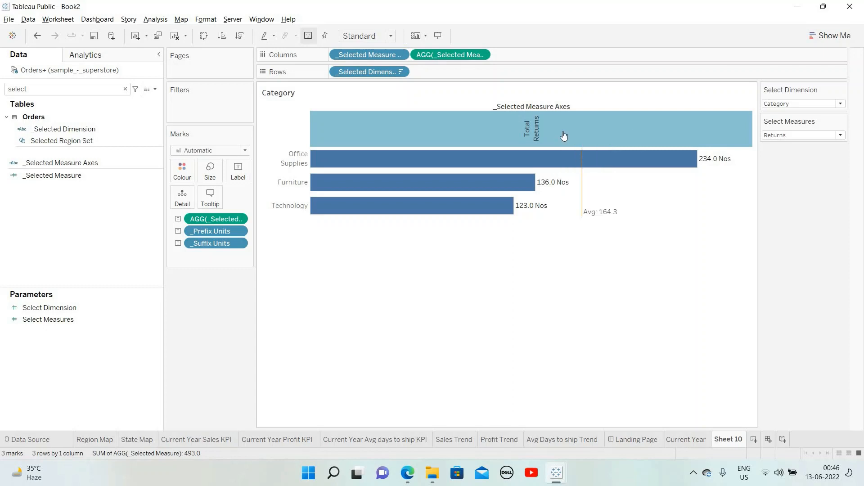
Hide the field label above the column header and set the _Selected Measure Axes header font colour to black.
right_click(578, 109)
left_click(590, 150)
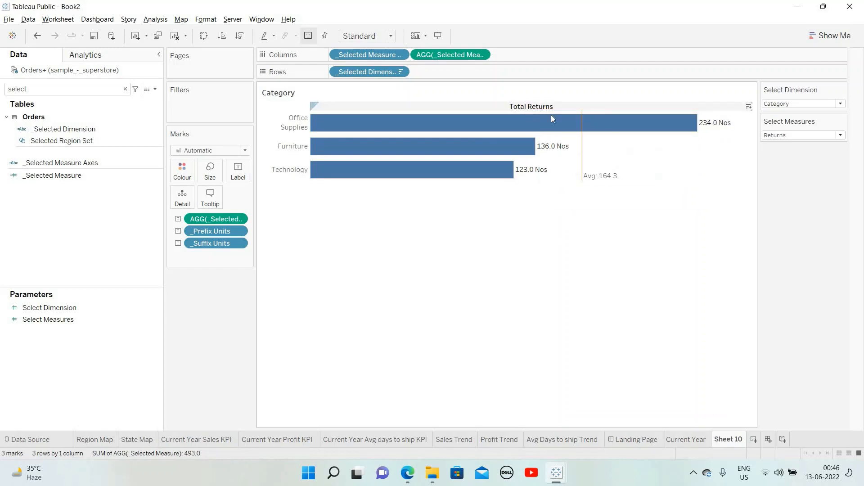
right_click(540, 111)
left_click(565, 153)
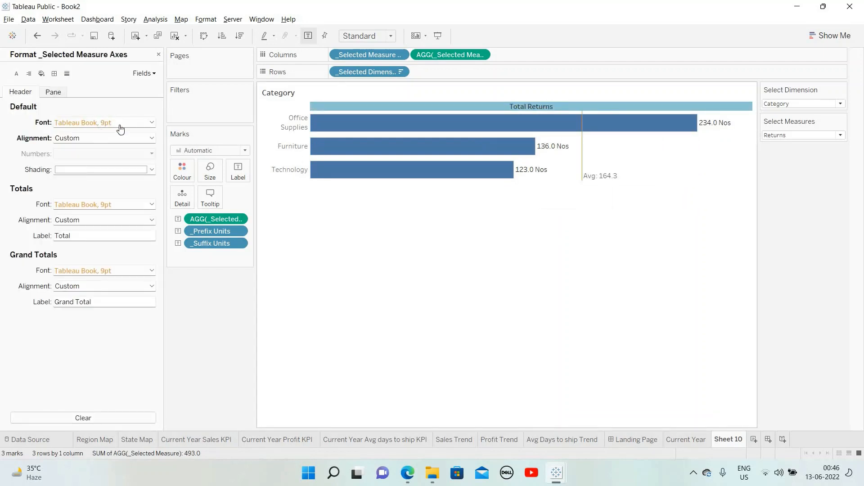
left_click(127, 128)
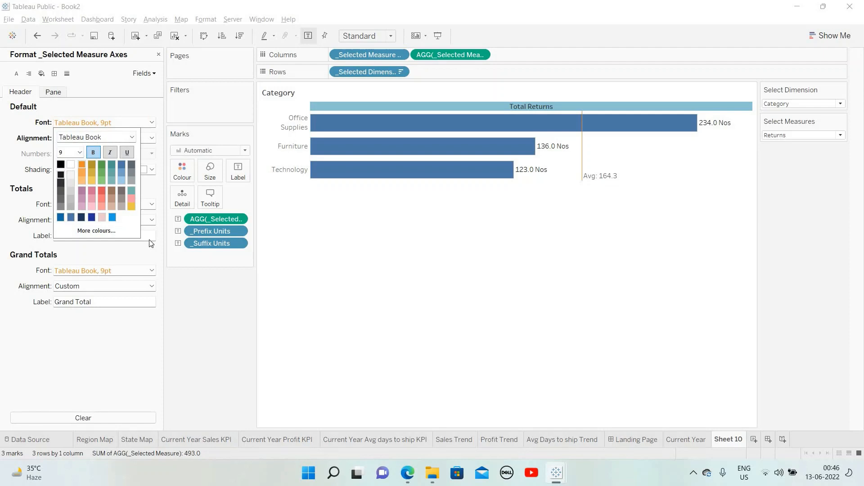
left_click(463, 246)
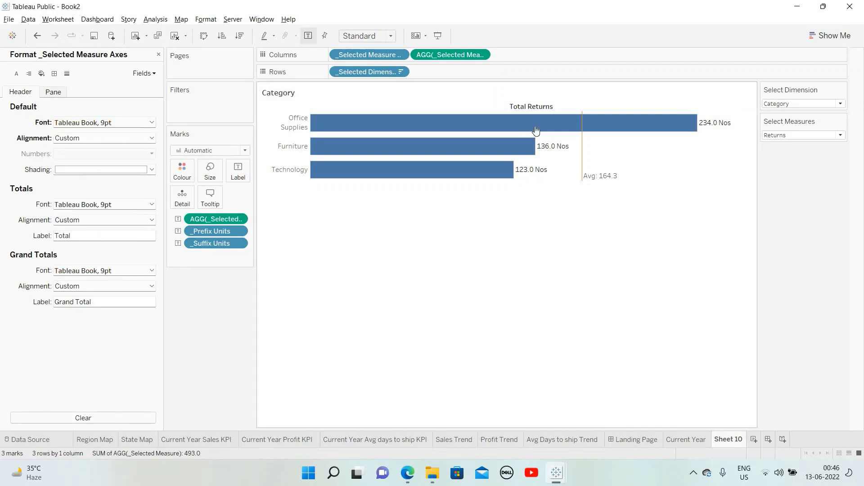
Switch the Select Measures parameter to Sales, Profit and finally Avg Days to Ship to check the chart header.
left_click(792, 135)
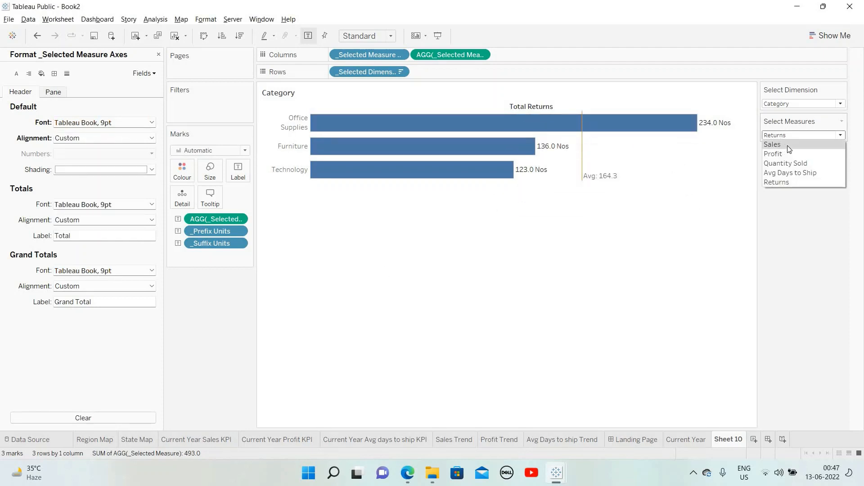
left_click(789, 144)
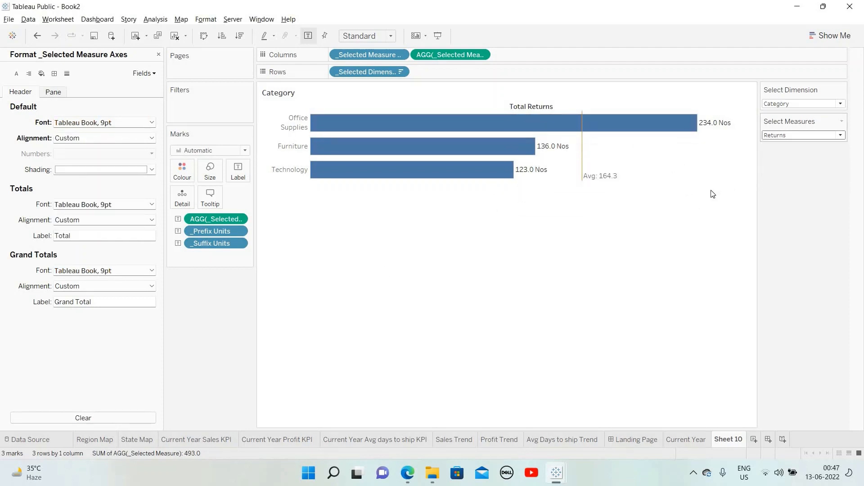
left_click(804, 136)
left_click(799, 153)
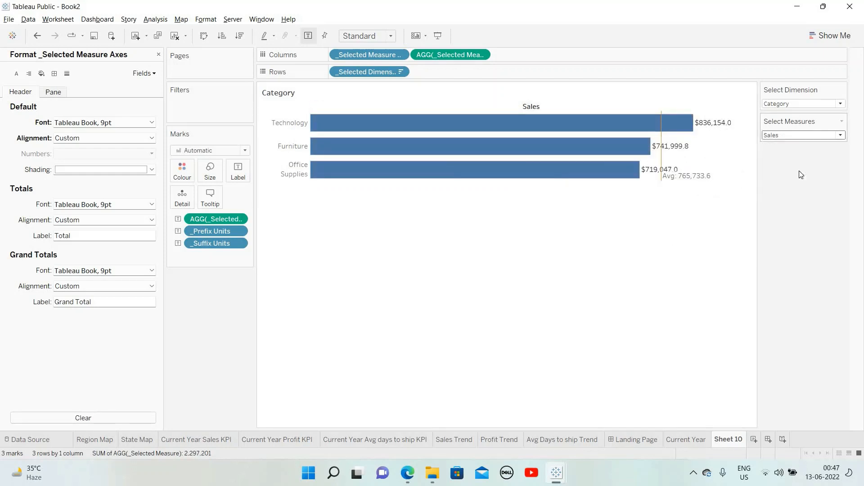
left_click(801, 137)
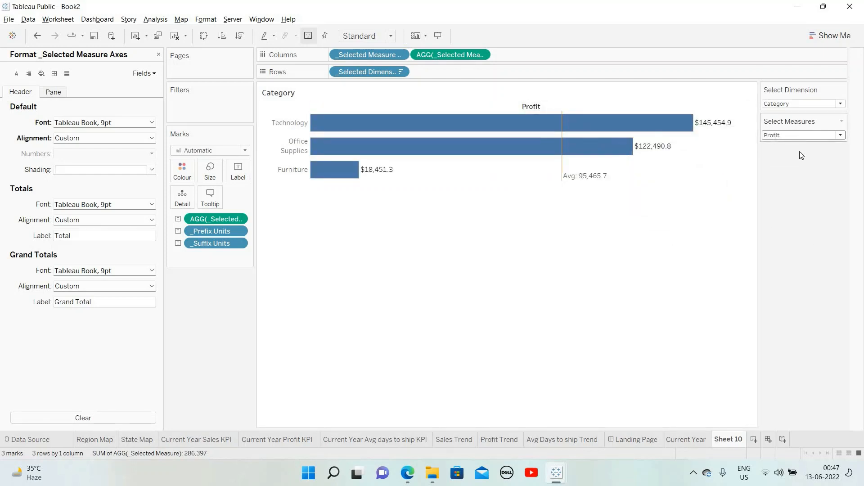
left_click(797, 174)
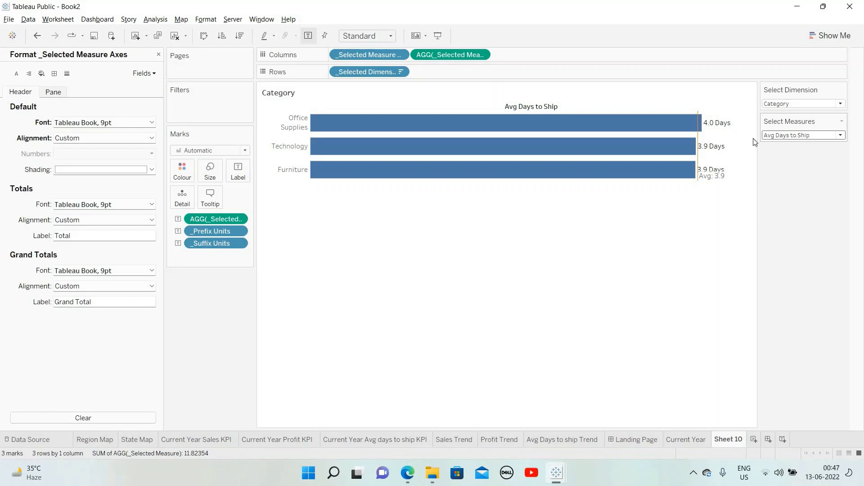
Close the formatting options and rename the Sheet 10 worksheet as Selected Dimension.
left_click(159, 54)
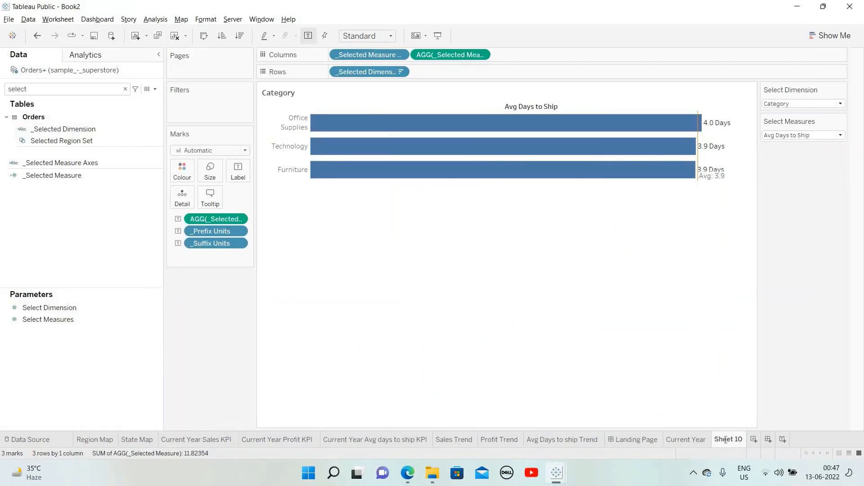
double_click(727, 440)
type("Selected Dime")
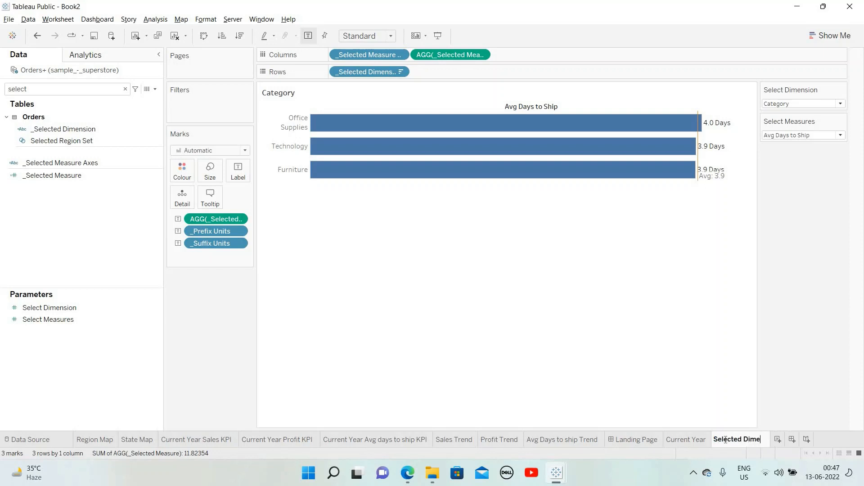
type("sion")
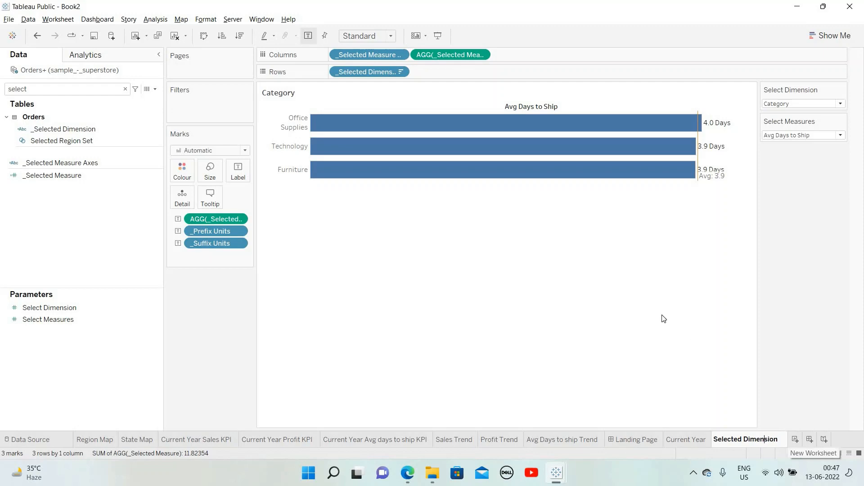
key("alt+Tab")
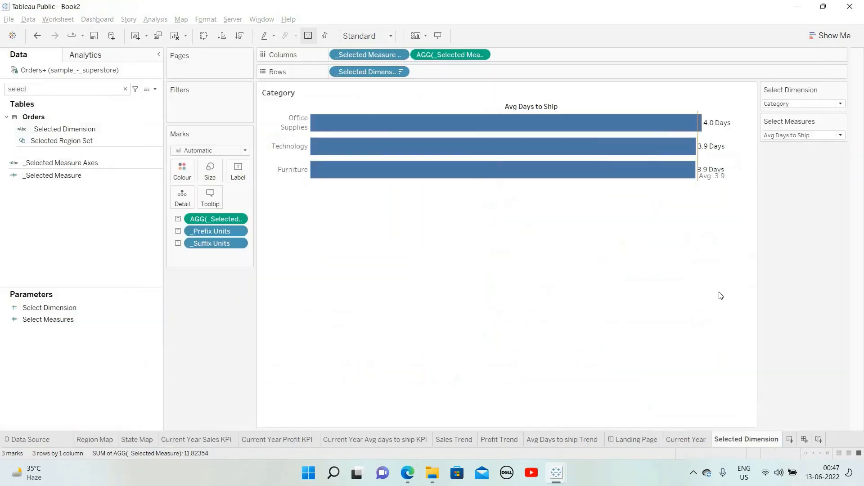
key("alt+Tab")
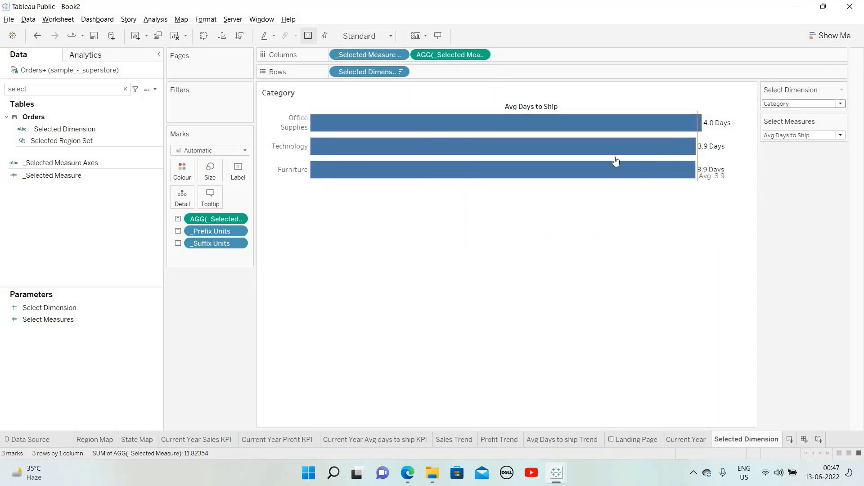
Duplicate the Selected Dimension worksheet and duplicate the _Selected Dimension calculated field.
right_click(750, 440)
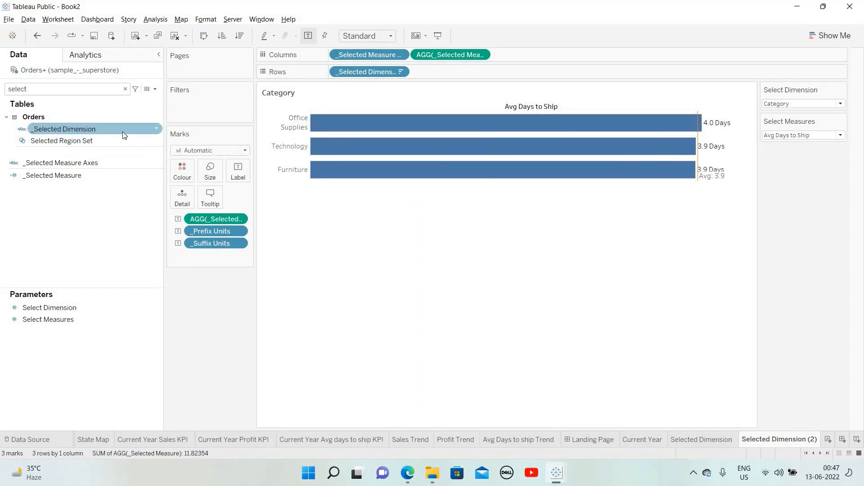
left_click(152, 129)
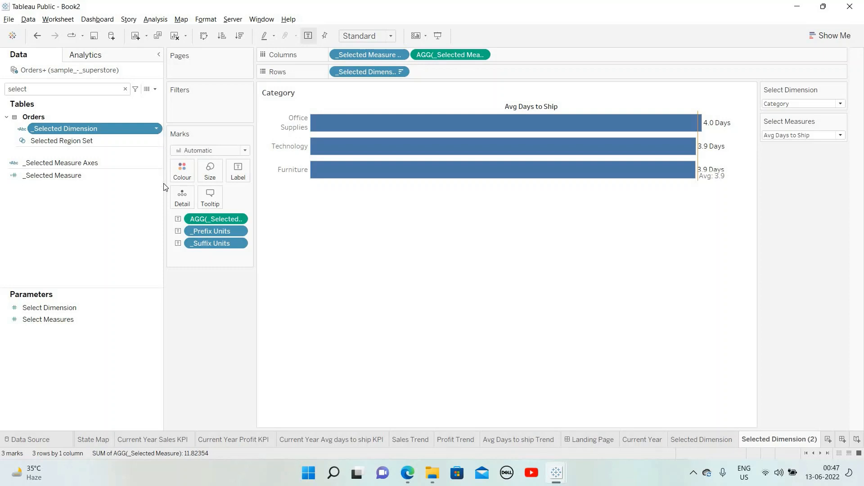
left_click(156, 128)
left_click(184, 197)
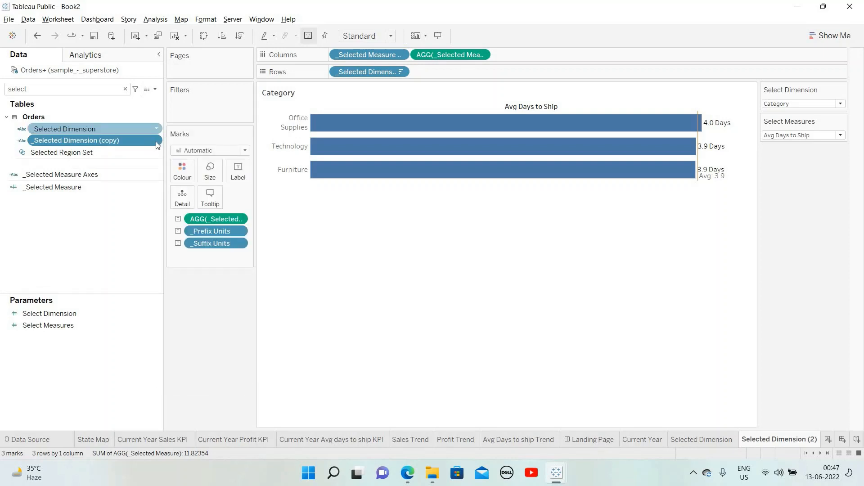
Open the copied _Selected Dimension calculation for editing and replace [Segment] with [Category] in the WHEN 1 case.
left_click(156, 142)
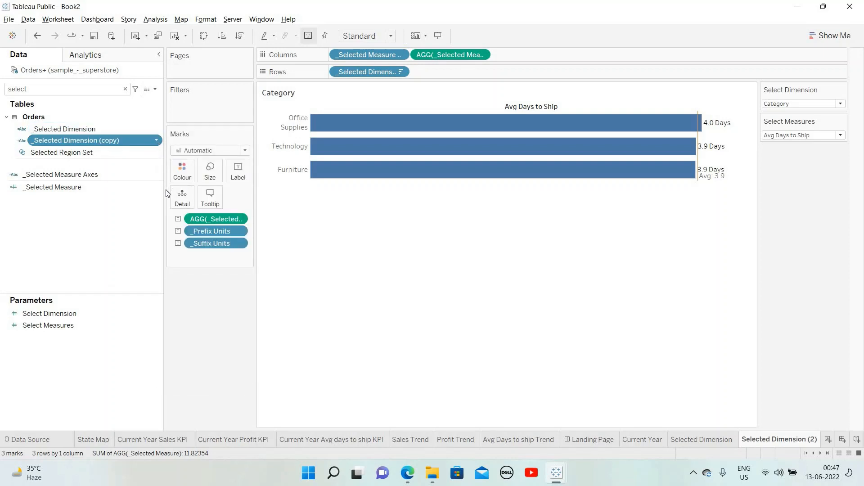
left_click(181, 197)
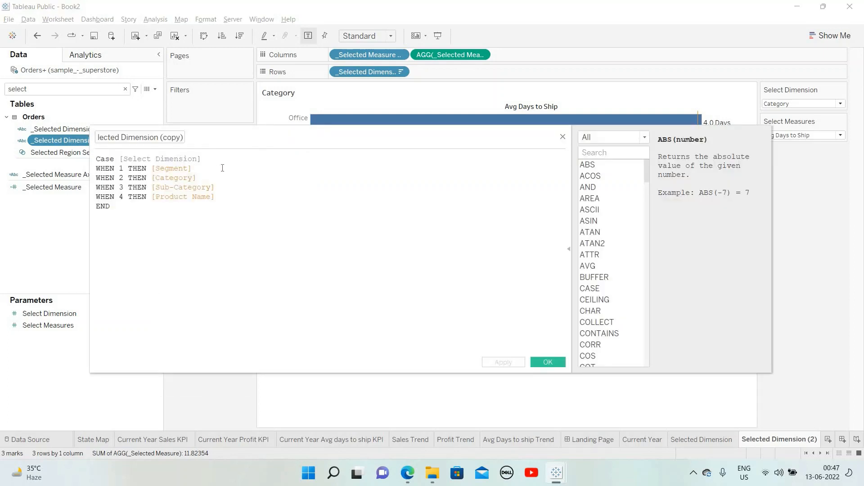
left_click(223, 168)
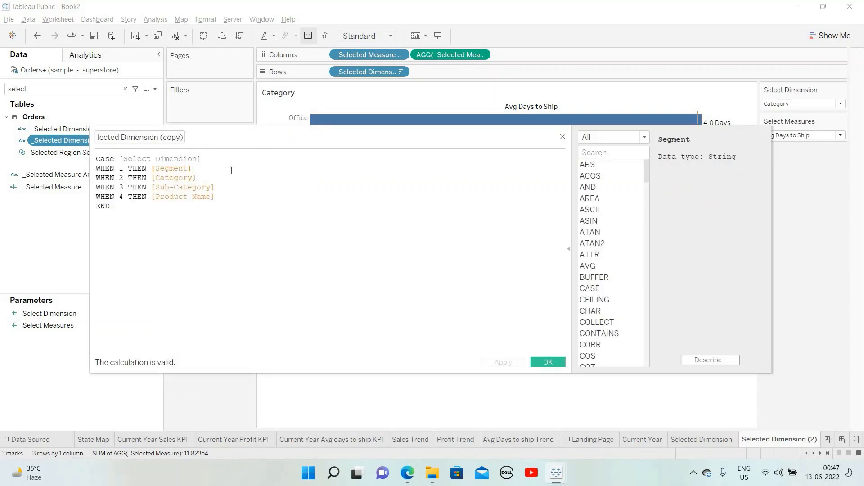
key("Down")
key("shift+Left")
key("shift+Left")
key("shift+Left")
key("shift+Left")
key("shift+Left")
key("shift+Left")
key("shift+Left")
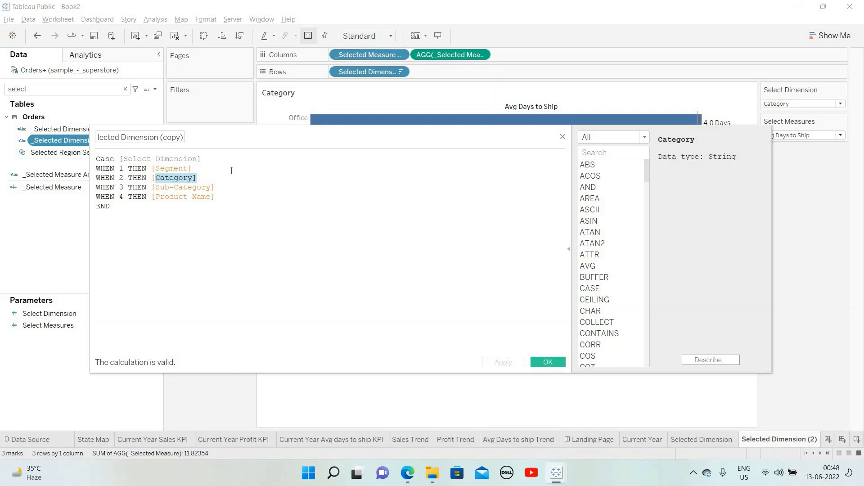
key("Up")
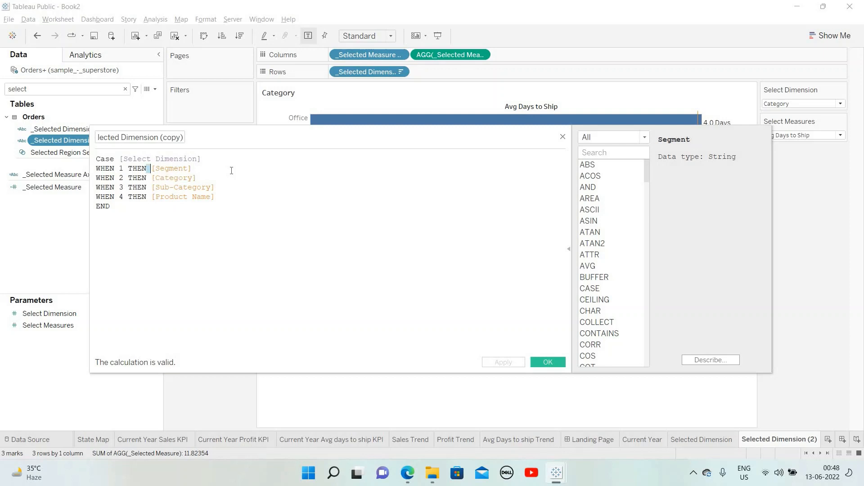
key("shift+Right")
key("shift+Right")
key("shift+Right")
key("shift+Right")
key("shift+Right")
key("shift+Right")
key("shift+Right")
key("shift+Right")
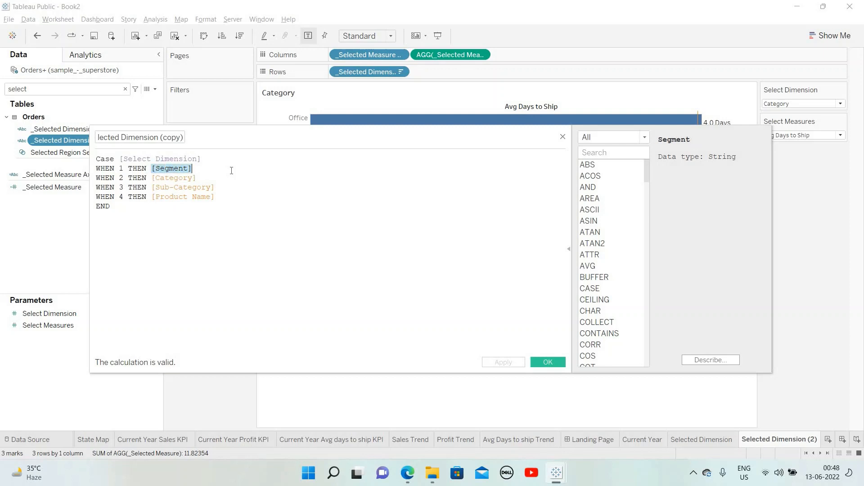
type("[Category]")
Replace [Category] with [Sub-Category] in the WHEN 2 case of the copied calculation.
key("Down")
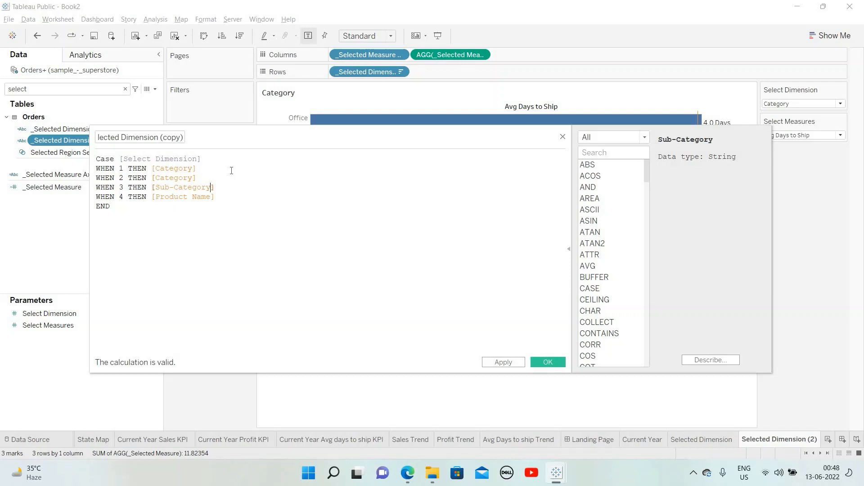
key("shift+Left")
key("shift+Left")
key("shift+Left")
key("shift+Left")
key("shift+Left")
key("shift+Left")
key("shift+Left")
key("shift+Left")
key("shift+Left")
key("shift+Left")
key("shift+Left")
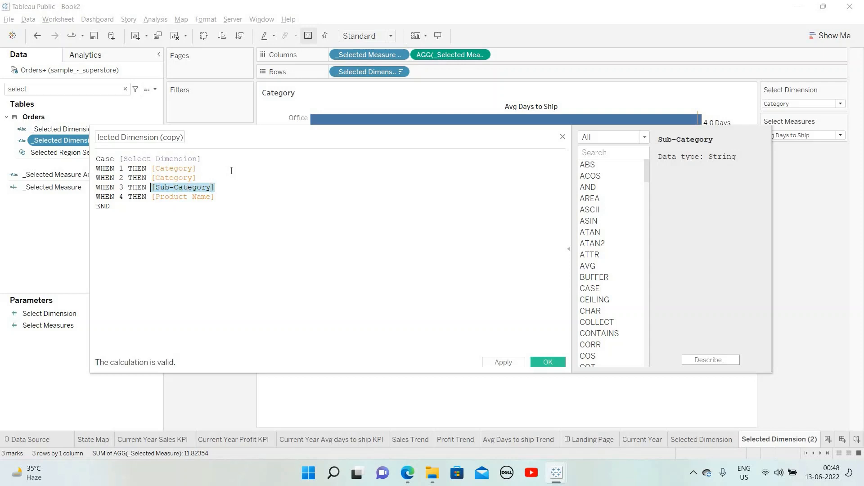
key("Up")
key("shift+Right")
key("shift+Right")
key("shift+Right")
key("shift+Right")
key("shift+Right")
key("shift+Right")
key("shift+Right")
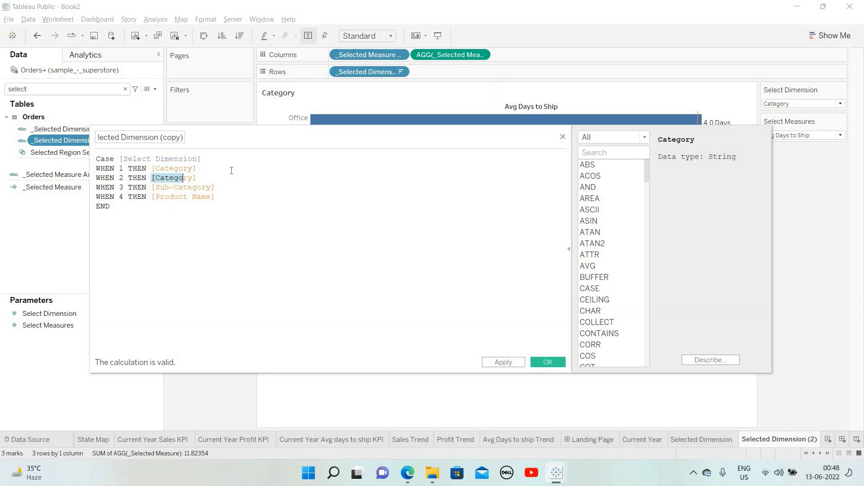
type("[Sub-Category]")
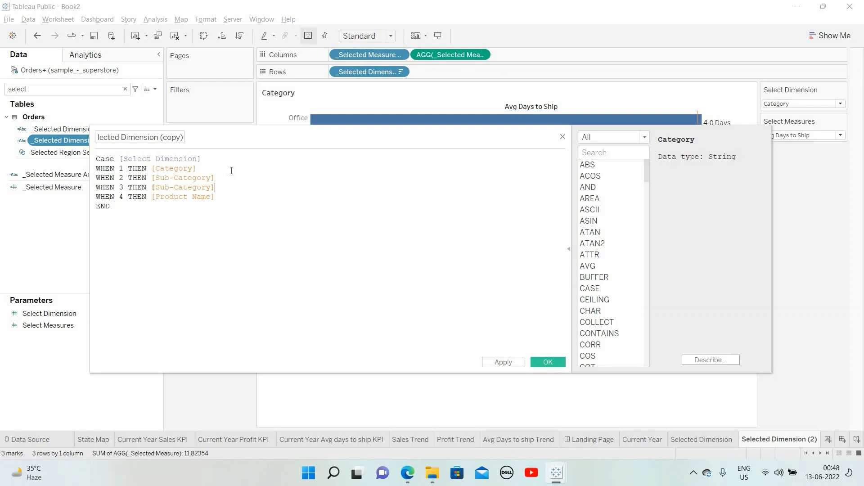
Replace [Sub-Category] with [Product Name] in the WHEN 3 case of the copied calculation.
key("shift+Left")
key("shift+Left")
key("shift+Left")
key("shift+Left")
key("shift+Left")
key("shift+Left")
key("shift+Left")
key("shift+Left")
key("shift+Left")
key("shift+Left")
key("shift+Left")
key("shift+Left")
key("shift+Left")
key("ctrl+c")
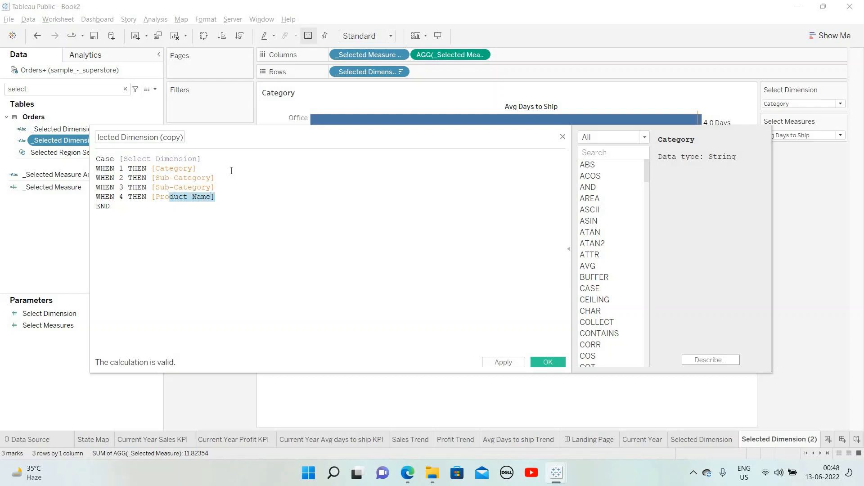
key("Up")
key("shift+Right")
key("shift+Right")
key("shift+Right")
key("shift+Right")
key("shift+Right")
key("shift+Right")
key("shift+Right")
key("shift+Right")
key("shift+Right")
key("shift+Right")
key("shift+Right")
key("shift+Right")
key("shift+Right")
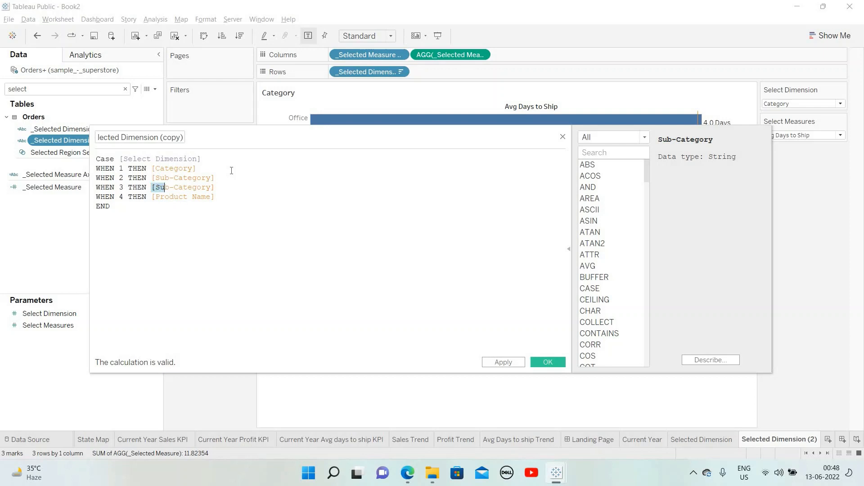
key("ctrl+v")
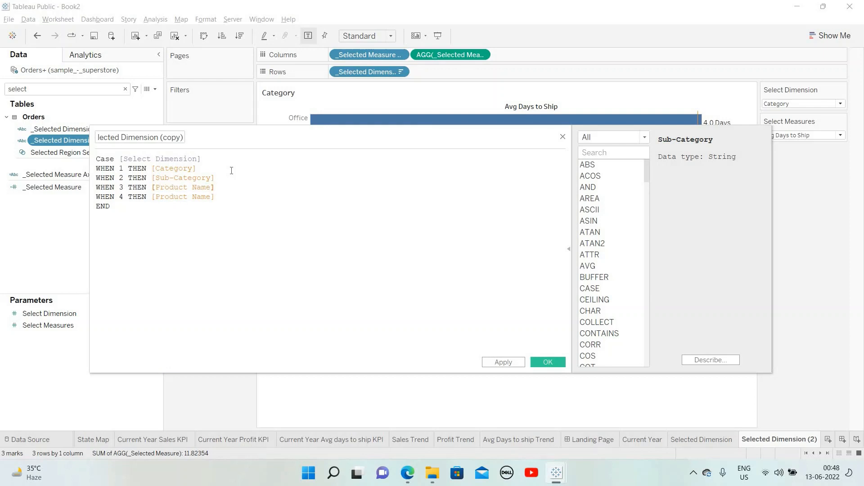
Rename the copied calculation as _Selected Drill Down Dimension, then apply and save it.
left_click(163, 137)
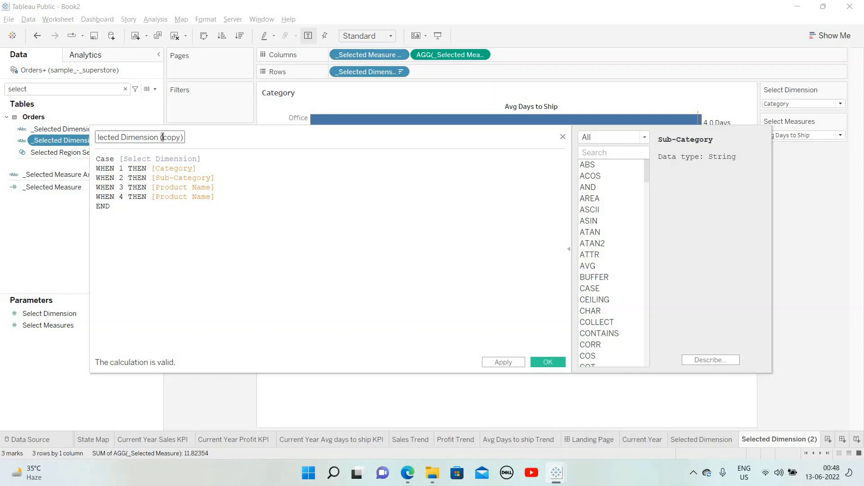
key("shift+End")
key("BackSpace")
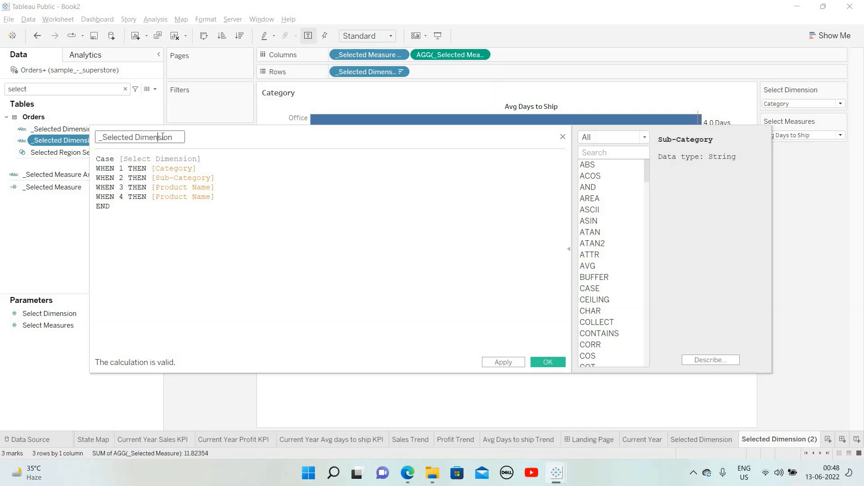
key("Home")
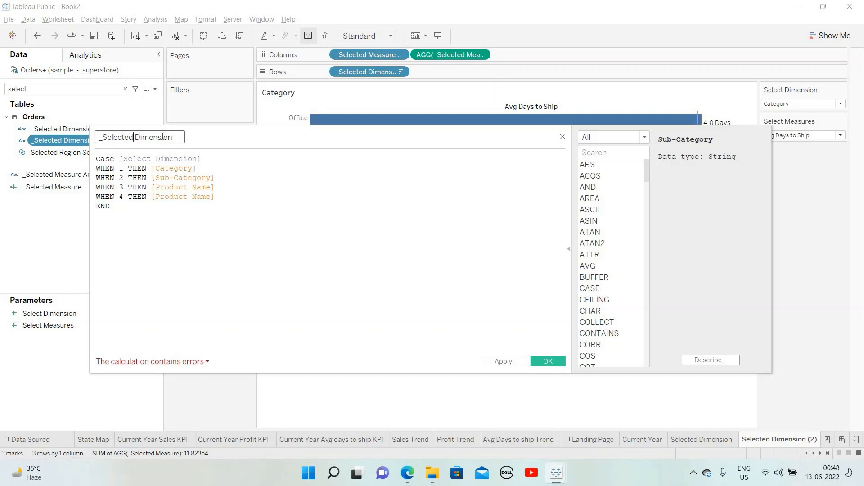
type("Drill Down D")
left_click(502, 361)
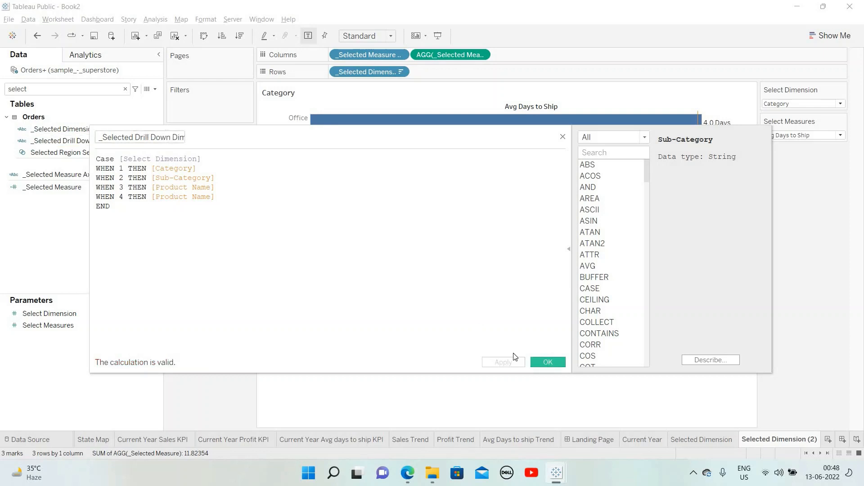
left_click(549, 361)
Replace _Selected Dimension on Rows with the _Selected Drill Down Dimension field.
left_click(88, 151)
left_click(95, 142)
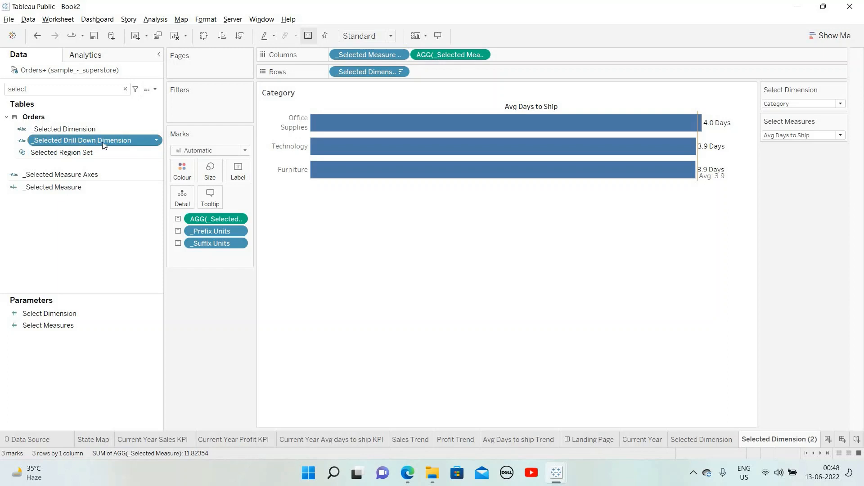
mouse_move(388, 78)
left_mouse_down()
mouse_move(385, 70)
mouse_move(410, 91)
mouse_move(388, 87)
left_mouse_up()
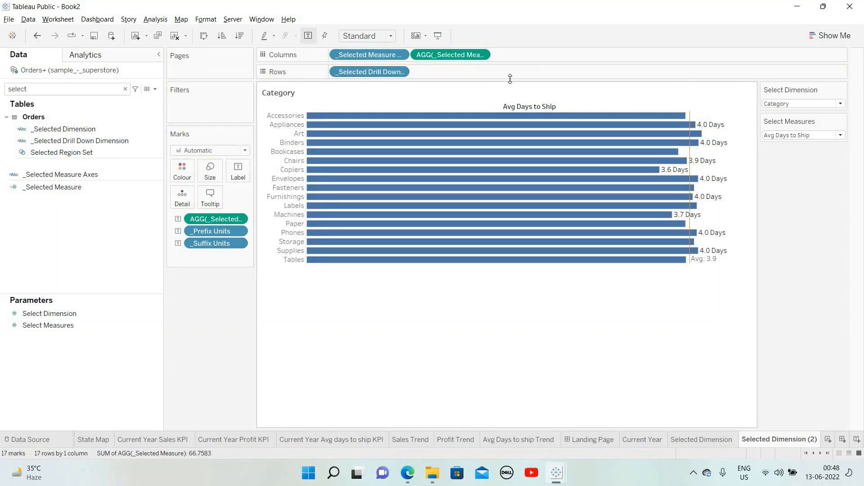
Sort _Selected Drill Down Dimension in descending order by the _Selected Measure field, and increase the chart's row height.
left_click(401, 72)
left_click(369, 135)
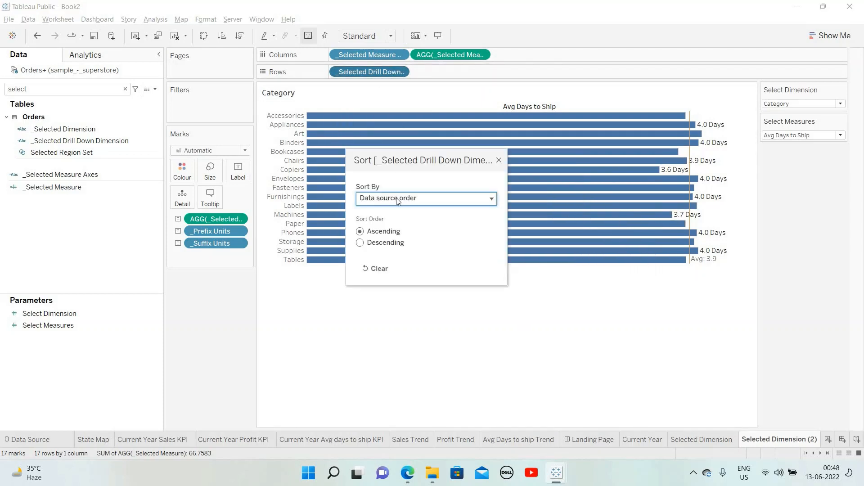
left_click(384, 198)
left_click(384, 230)
left_click(382, 242)
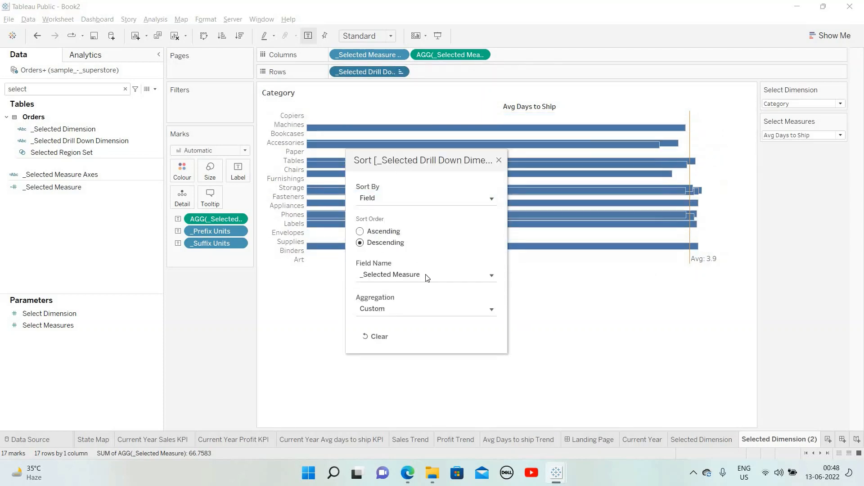
left_click(500, 161)
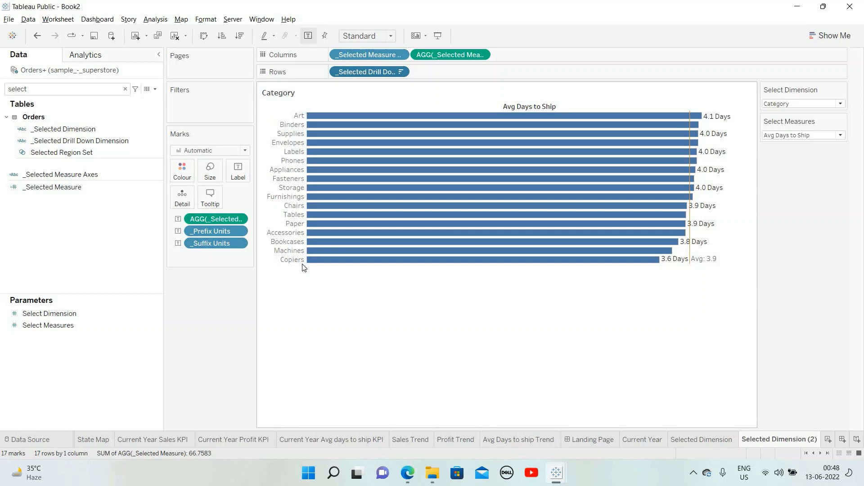
left_click_drag(302, 262, 301, 272)
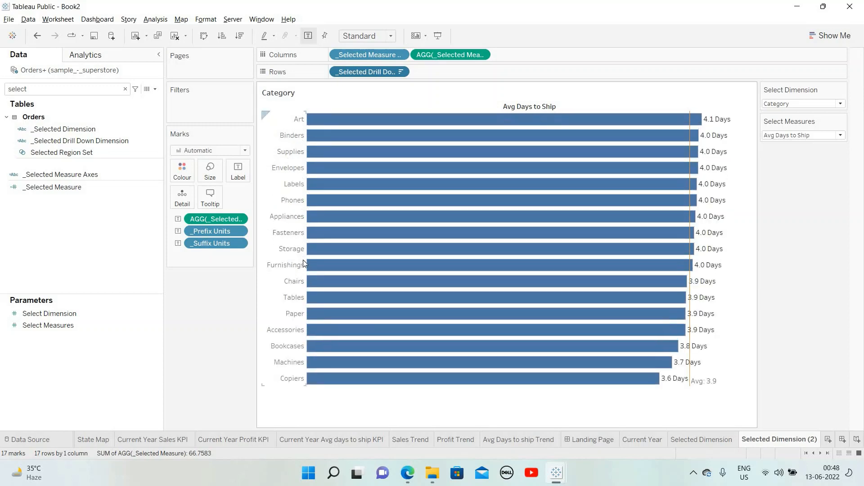
Check the drill-down chart by switching the Select Dimension parameter to Segment and back to Category.
left_click(791, 104)
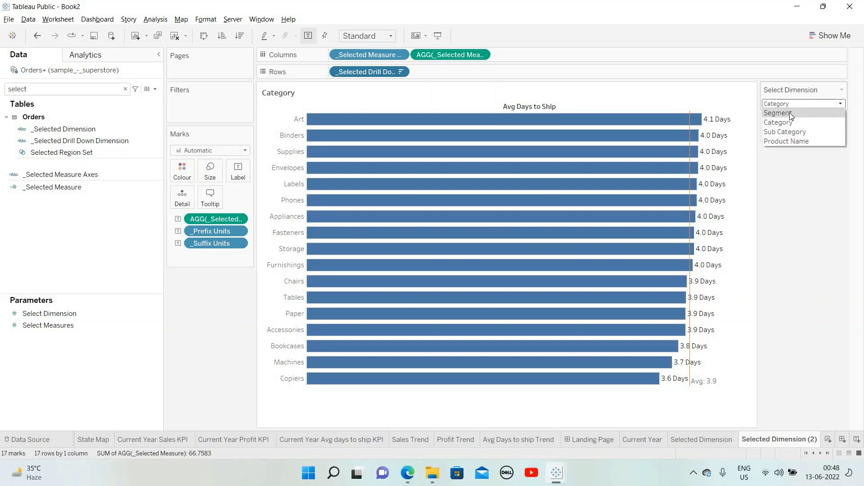
left_click(790, 112)
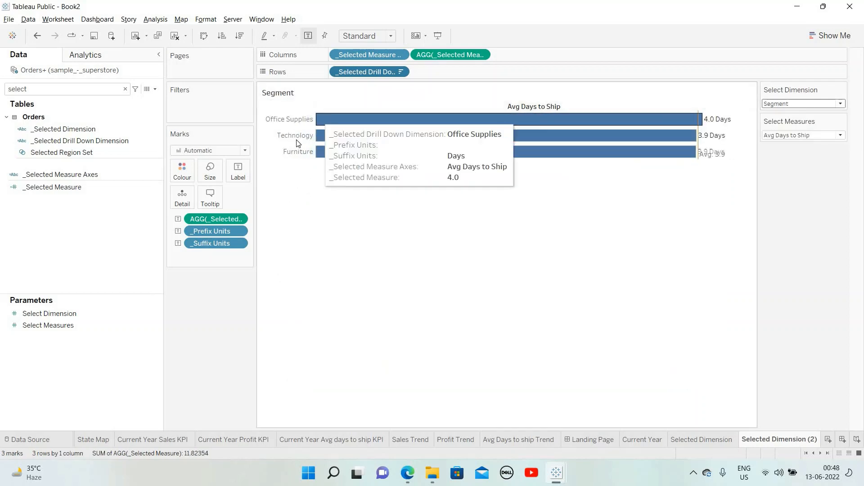
left_click(791, 107)
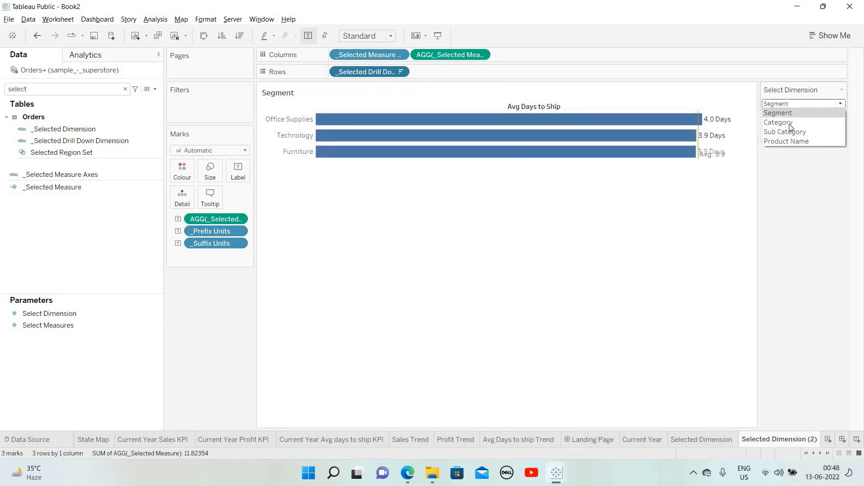
left_click(785, 123)
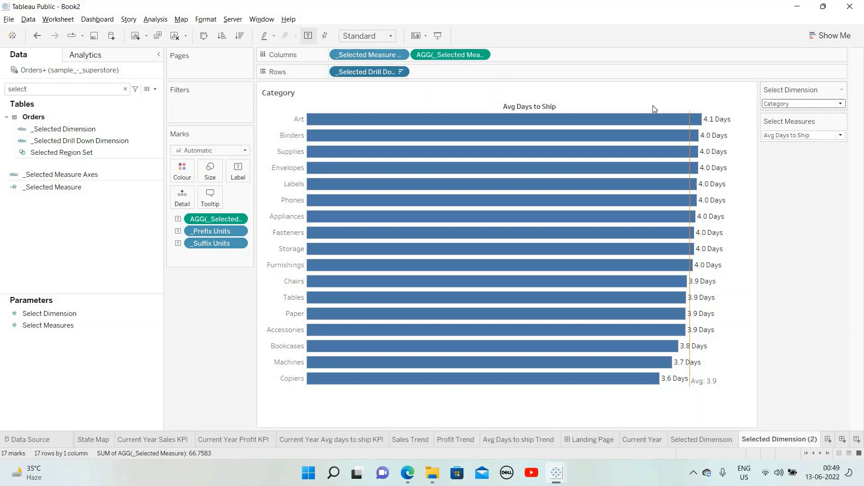
Replace the worksheet title with the inserted _Selected Drill Down Dimension field.
right_click(289, 98)
left_click(308, 103)
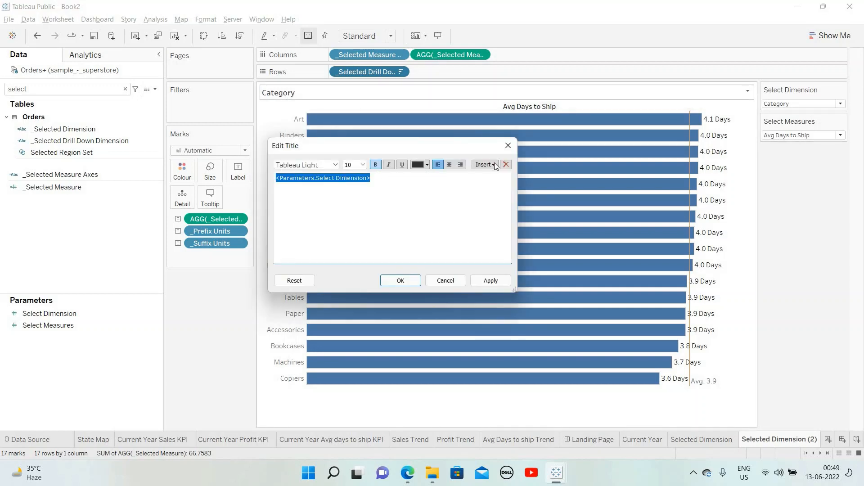
left_click(485, 164)
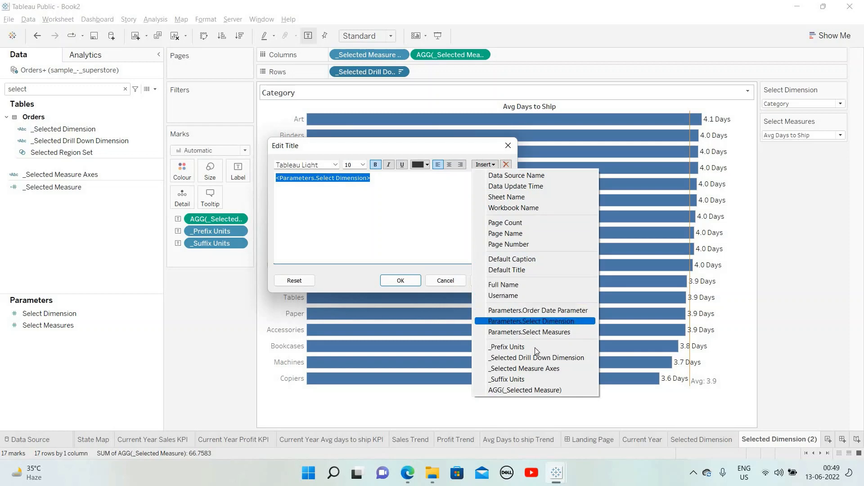
left_click(531, 357)
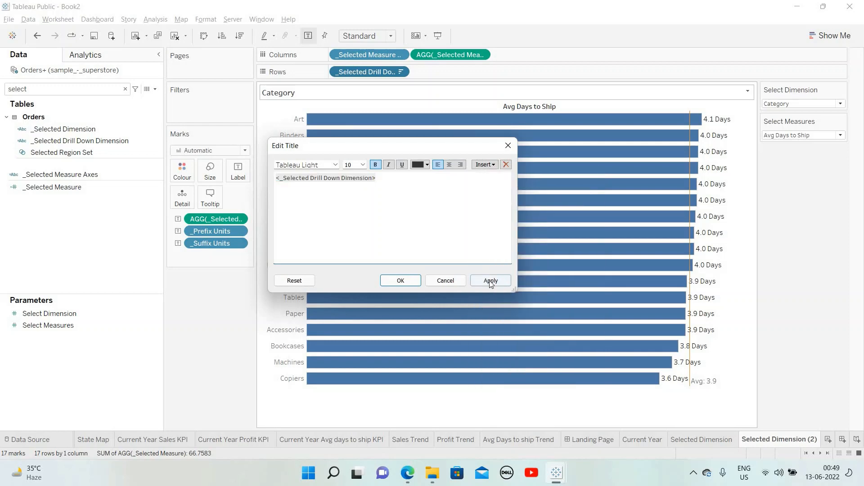
left_click(491, 281)
left_click(401, 281)
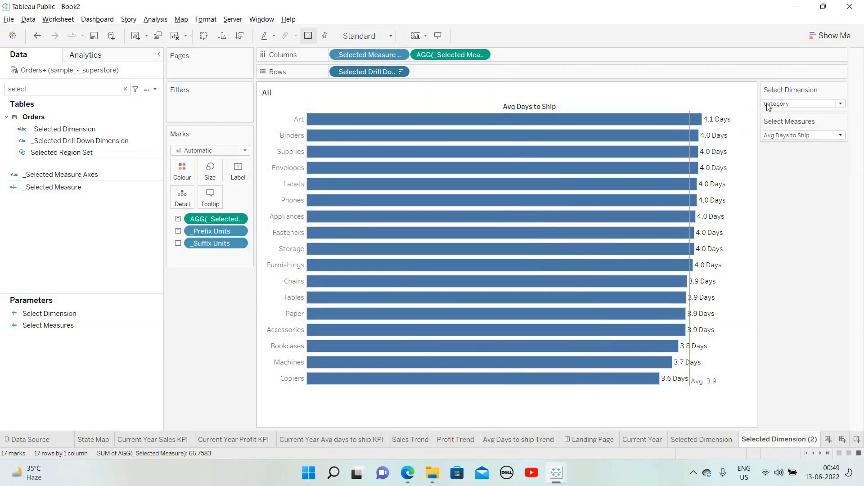
Change the worksheet title back to the inserted Parameters.Select Dimension value.
right_click(270, 94)
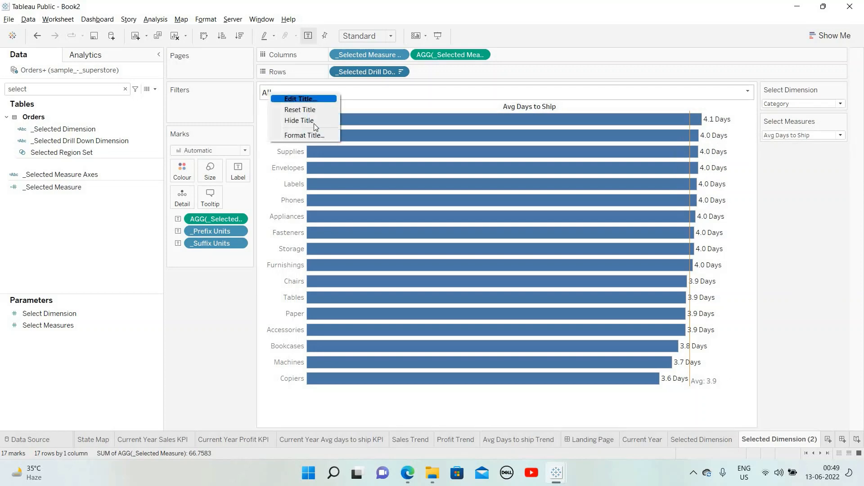
left_click(301, 99)
double_click(340, 179)
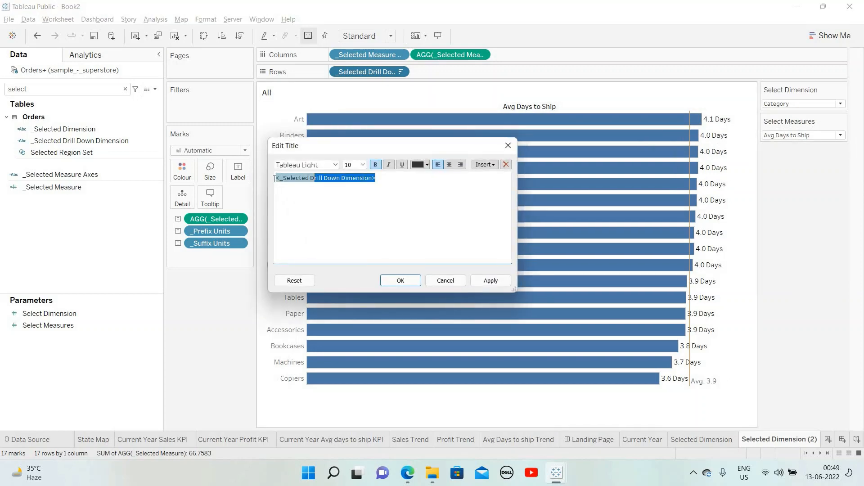
left_click(483, 165)
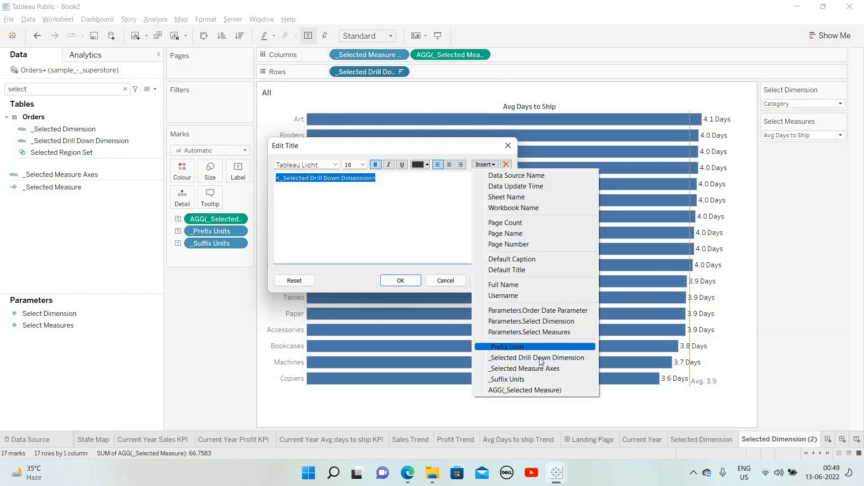
left_click(548, 320)
left_click(497, 281)
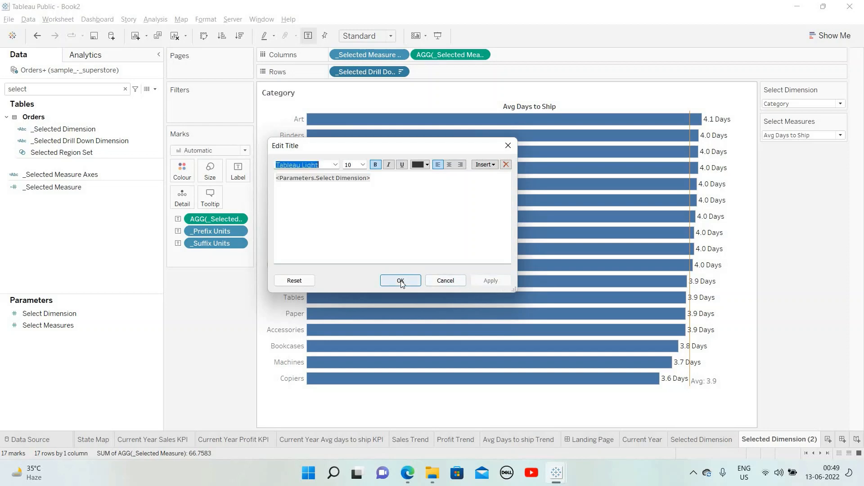
left_click(400, 280)
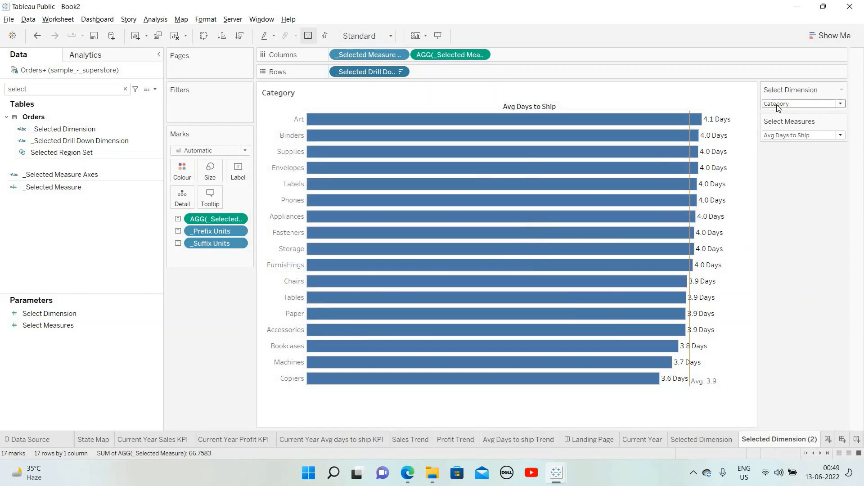
Set the worksheet title to "Drill Down Dimesnion to" followed by the inserted Parameters.Select Dimension value.
right_click(296, 98)
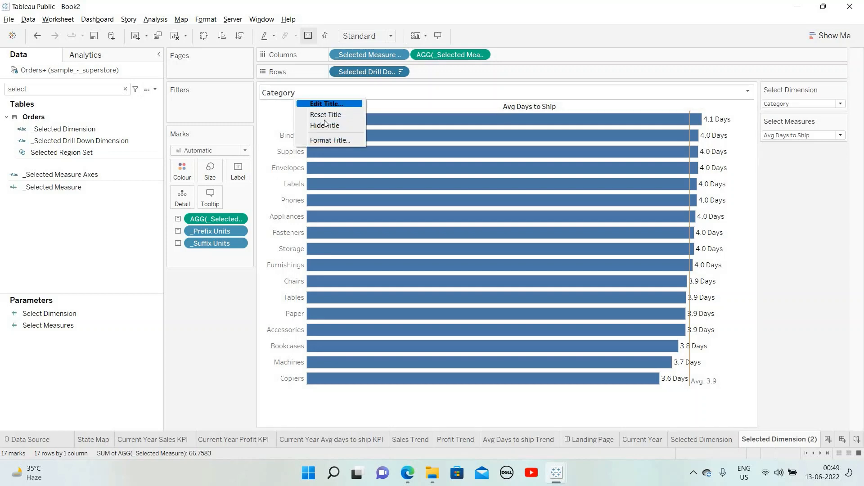
left_click(326, 104)
key("ctrl+a")
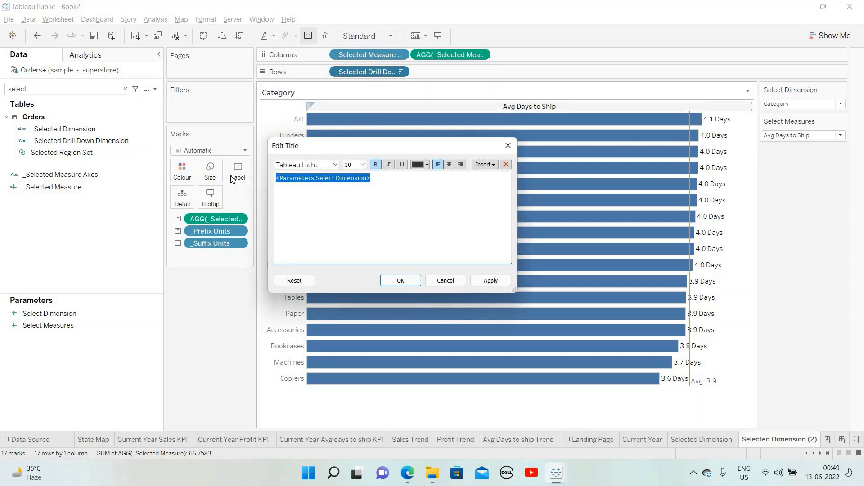
type("Drill Down to")
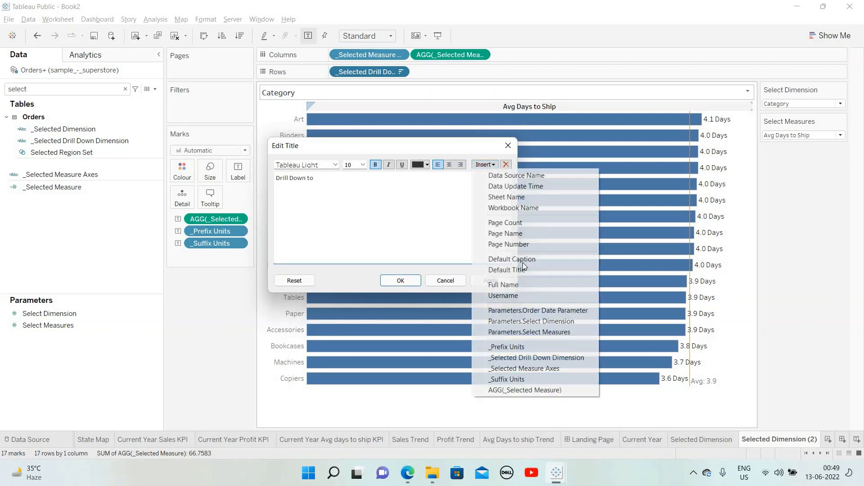
left_click(494, 165)
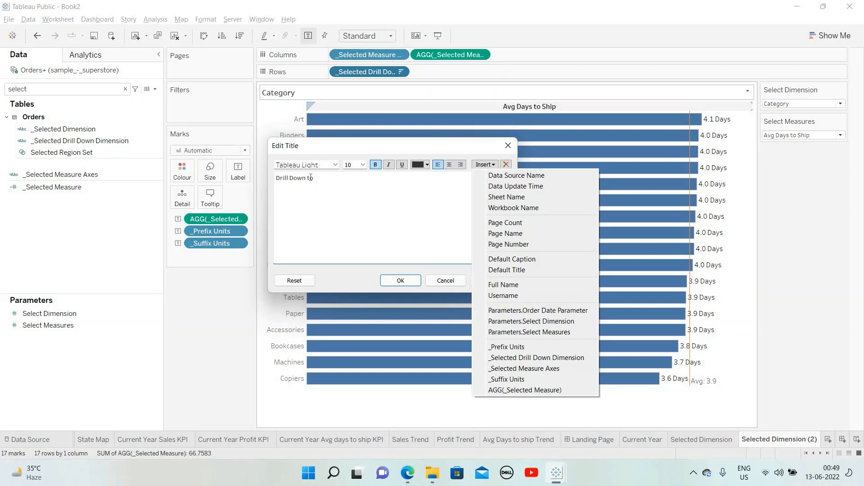
left_click(339, 180)
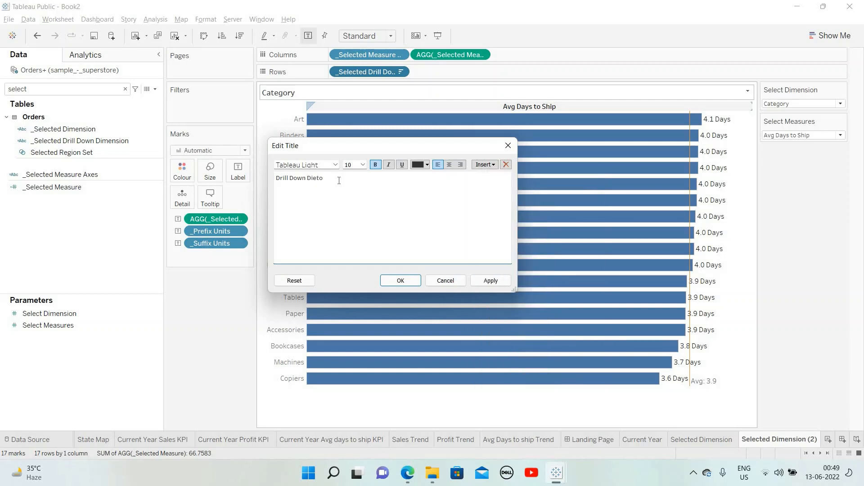
type("Dimesnion")
left_click(484, 165)
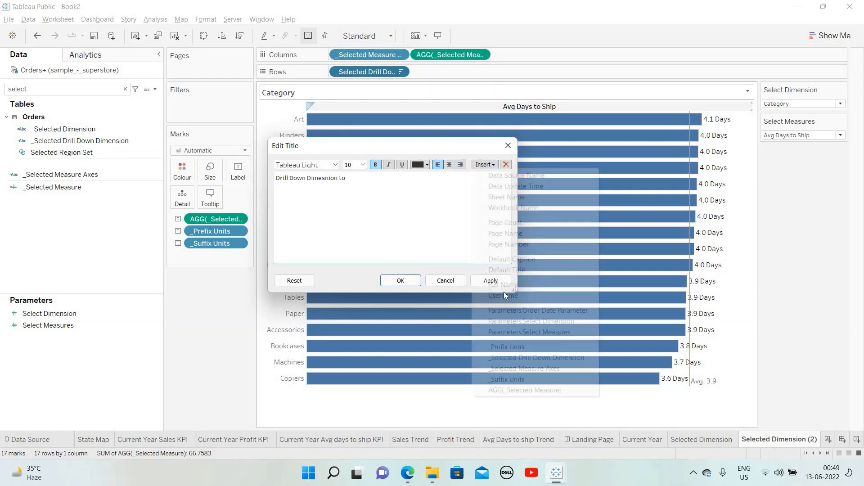
left_click(525, 321)
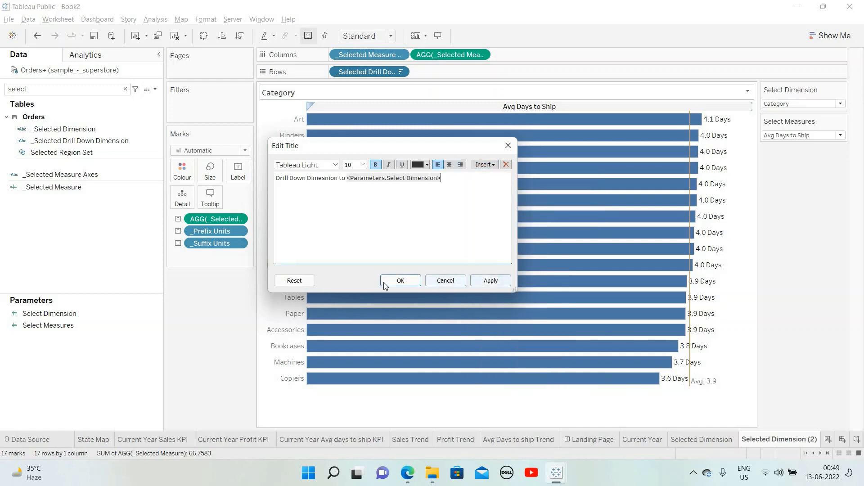
left_click(397, 280)
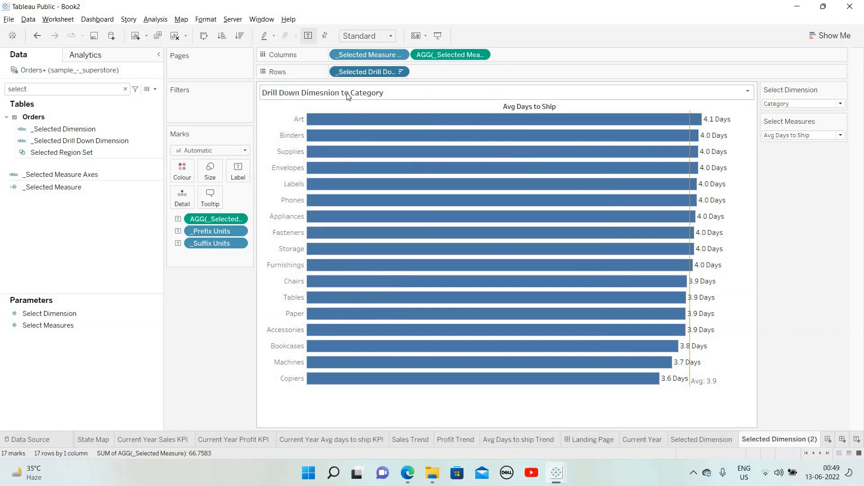
Correct the spelling in the worksheet title to "Drill Down Dimension to" and switch the Select Dimension parameter to Sub Category.
right_click(351, 101)
left_click(357, 100)
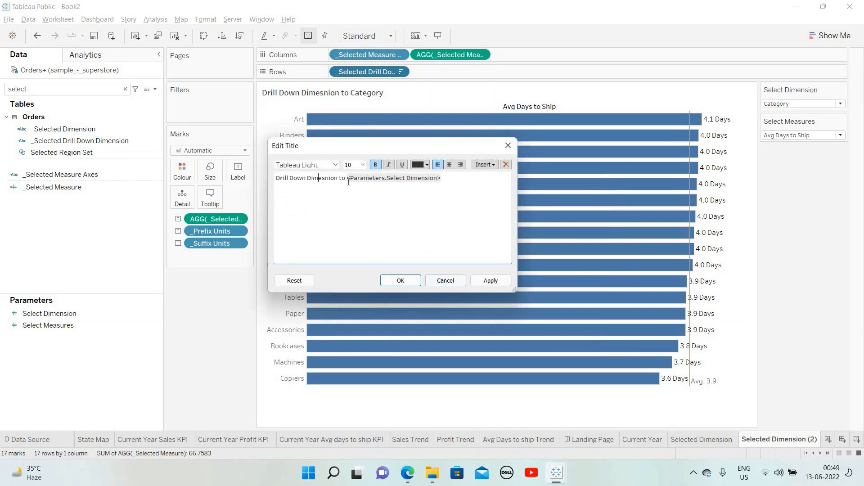
key("BackSpace")
key("Right")
type("s")
left_click(416, 283)
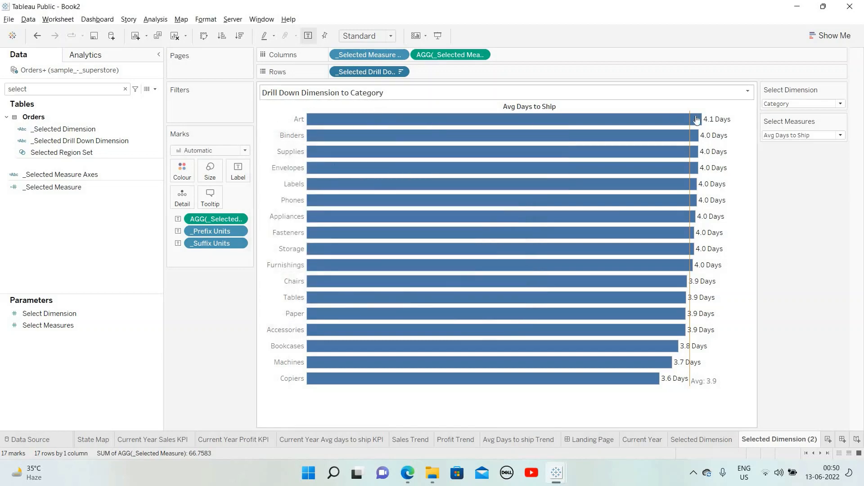
left_click(804, 105)
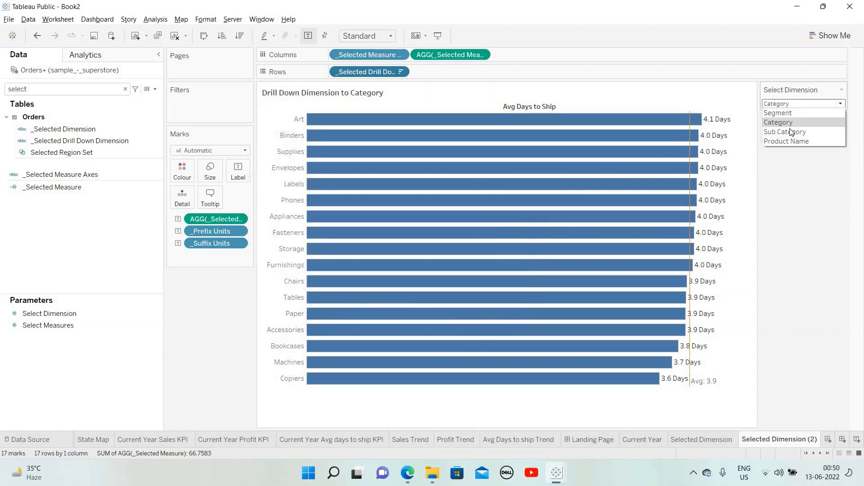
left_click(788, 134)
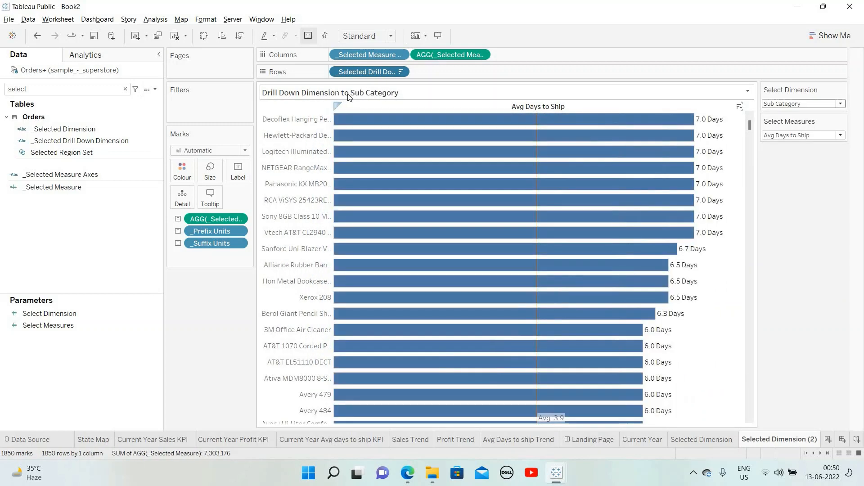
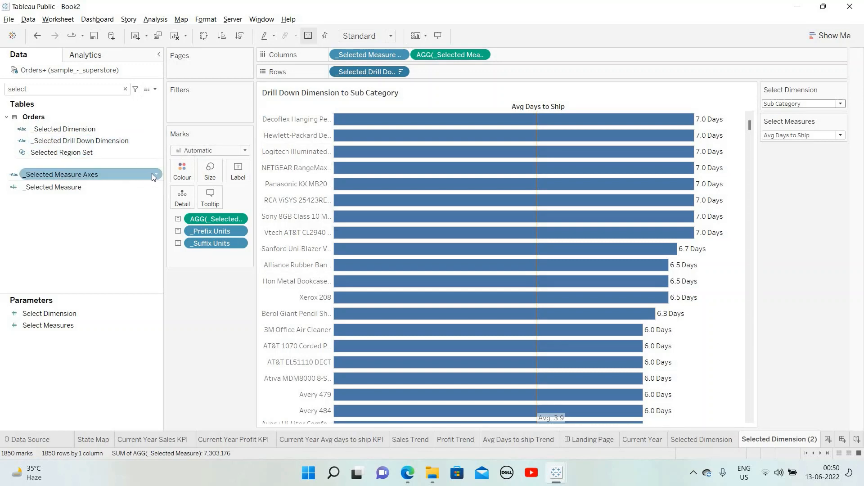
Duplicate the _Selected Dimension calculated field and rename the copy _Selected Dimension Axes in its calculation editor.
right_click(155, 131)
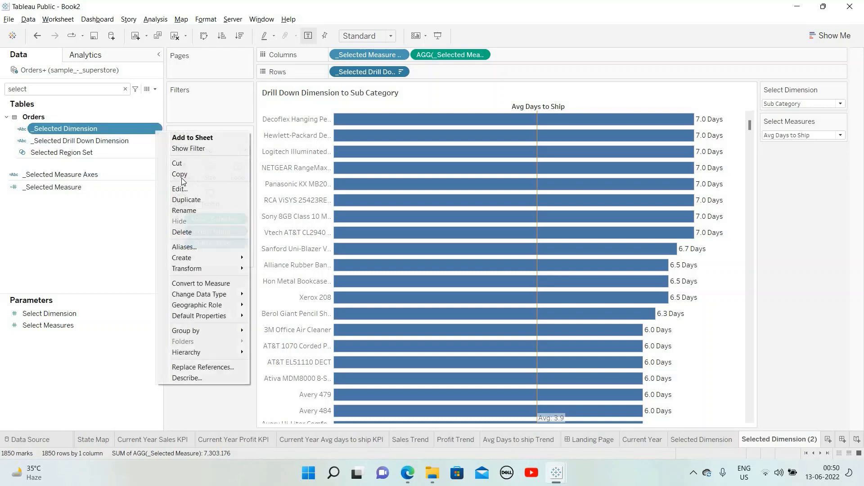
left_click(185, 201)
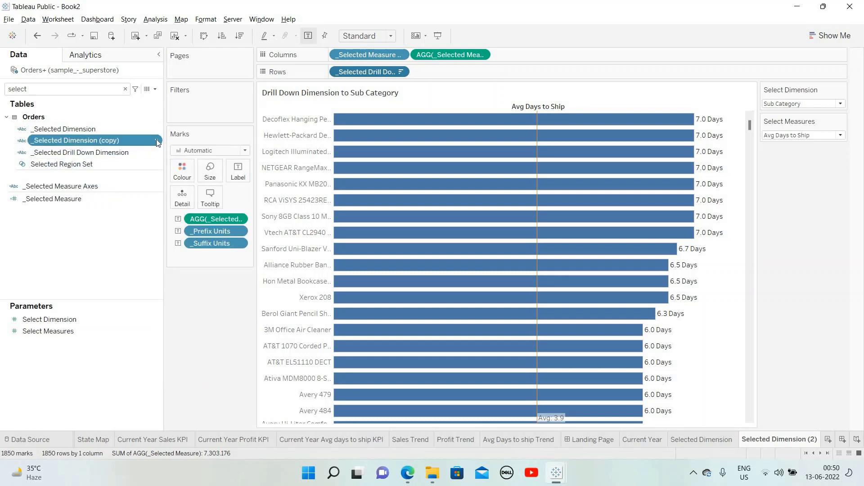
left_click(156, 140)
left_click(179, 197)
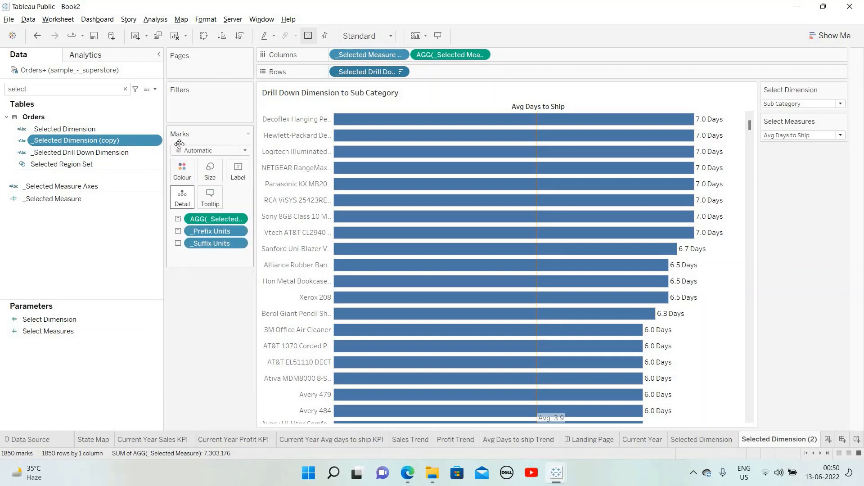
left_click(182, 138)
key("BackSpace")
key("BackSpace")
key("BackSpace")
key("BackSpace")
key("BackSpace")
key("BackSpace")
key("BackSpace")
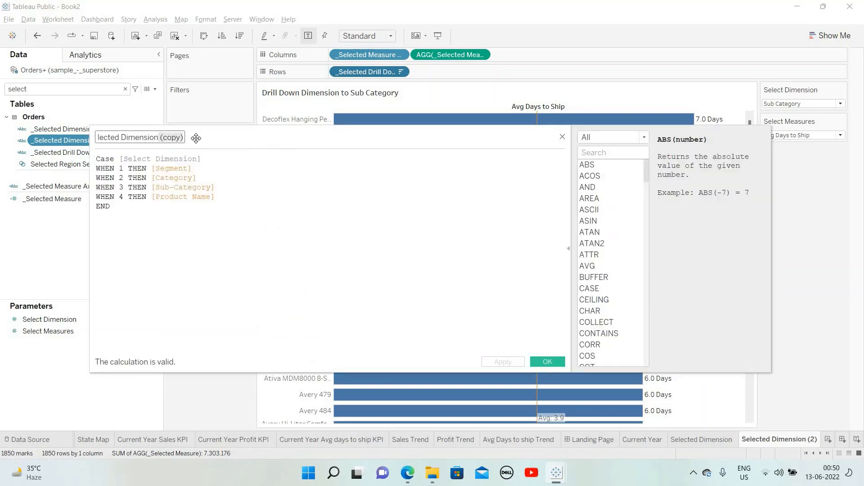
type("Axes")
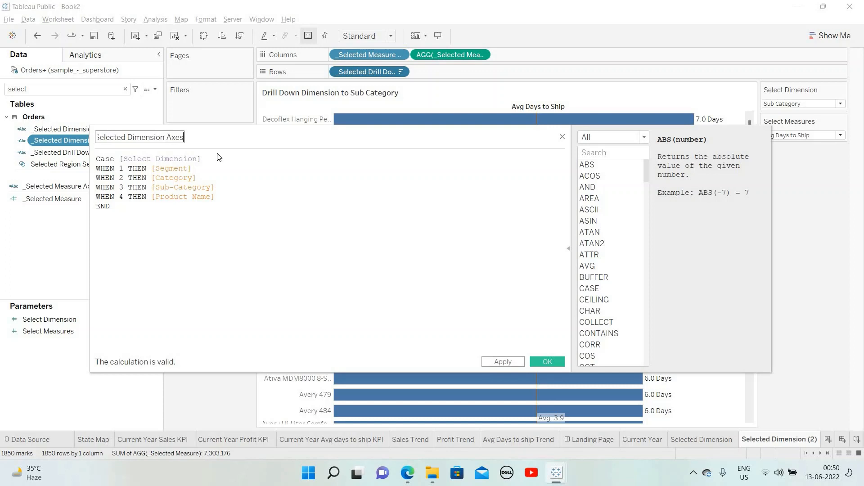
Replace the WHEN 1 result with the text 'Category' and the WHEN 2 result with 'Sub Category' in the calculation.
left_click_drag(193, 168, 150, 167)
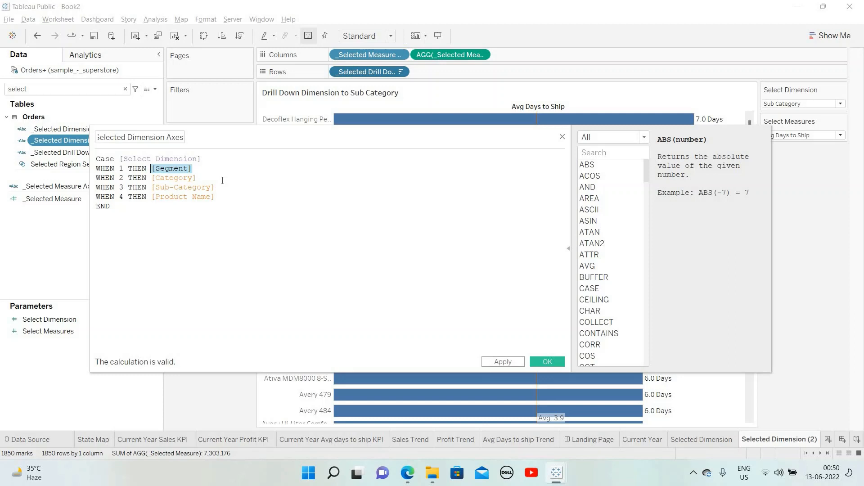
type("''")
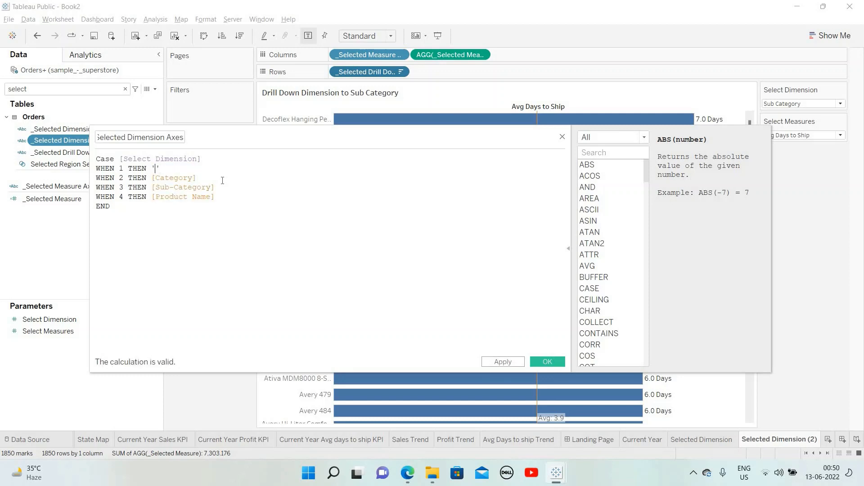
type("Category")
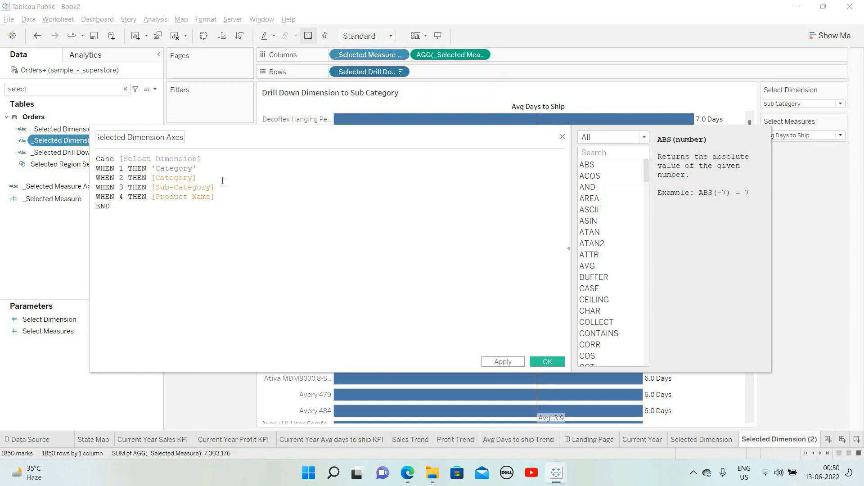
left_click(222, 180)
key("shift+Left")
key("shift+Left")
key("shift+Left")
key("shift+Left")
key("shift+Left")
key("shift+Left")
key("shift+Left")
key("shift+Left")
key("shift+Left")
key("shift+Left")
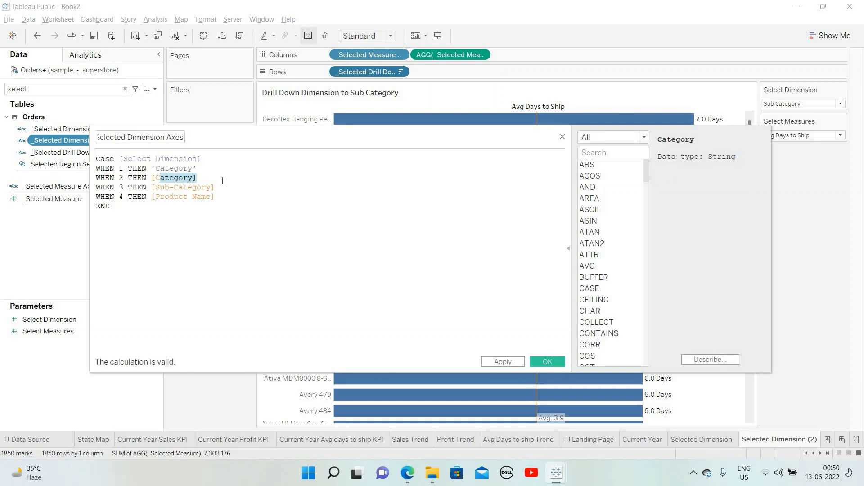
type("''")
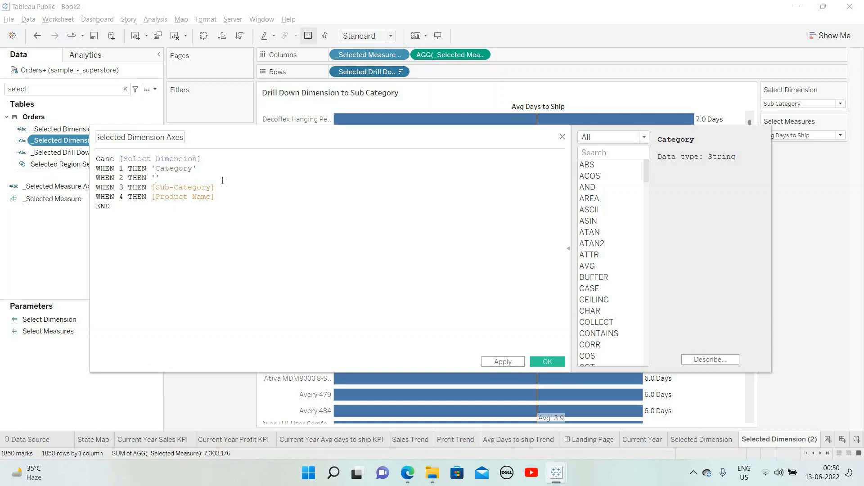
type("Sub Category")
Replace the [Sub-Category] result of WHEN 3 with the text 'Product Name'.
key("Down")
key("End")
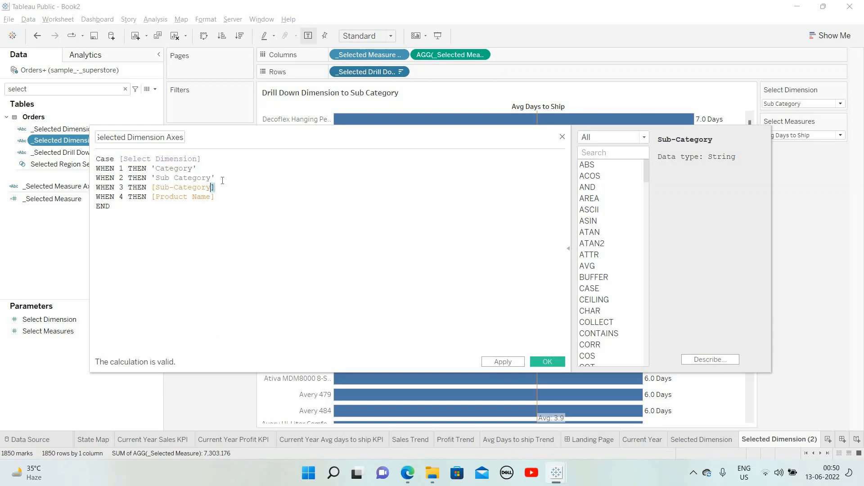
key("shift+Left")
key("shift+Left")
key("shift+Left")
key("shift+Left")
key("shift+Left")
key("shift+Left")
key("shift+Left")
key("shift+Left")
key("shift+Left")
key("shift+Left")
key("shift+Left")
key("shift+Left")
key("shift+Left")
key("shift+Left")
type("''")
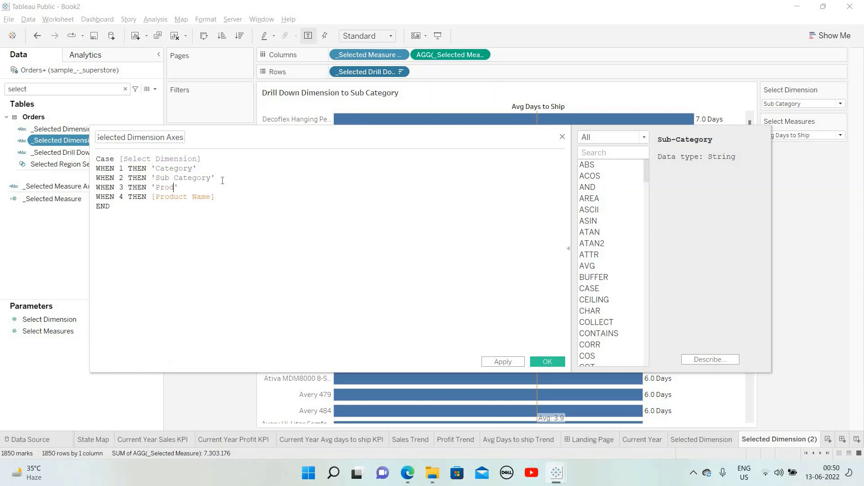
Replace the [Product Name] field result of WHEN 4 with the text 'Product Name'.
key("Down")
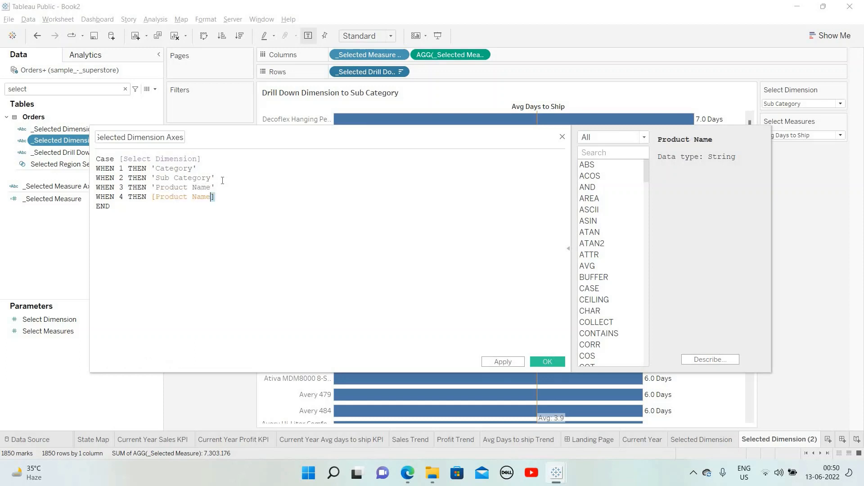
key("shift+Left")
key("shift+Left")
key("shift+Left")
key("shift+Left")
key("shift+Left")
key("shift+Left")
key("shift+Left")
key("shift+Left")
key("shift+Left")
key("shift+Left")
key("shift+Left")
key("shift+Left")
key("shift+Left")
key("Up")
key("shift+Right")
key("shift+Right")
key("shift+Right")
key("shift+Right")
key("shift+Right")
key("shift+Right")
key("shift+Right")
key("shift+Right")
key("shift+Right")
key("shift+Right")
key("shift+Right")
key("shift+Right")
key("shift+Right")
key("Down")
key("shift+Left")
key("shift+Left")
key("shift+Left")
key("shift+Left")
key("shift+Left")
key("shift+Left")
key("shift+Left")
key("shift+Left")
key("shift+Left")
key("shift+Left")
key("shift+Left")
key("shift+Left")
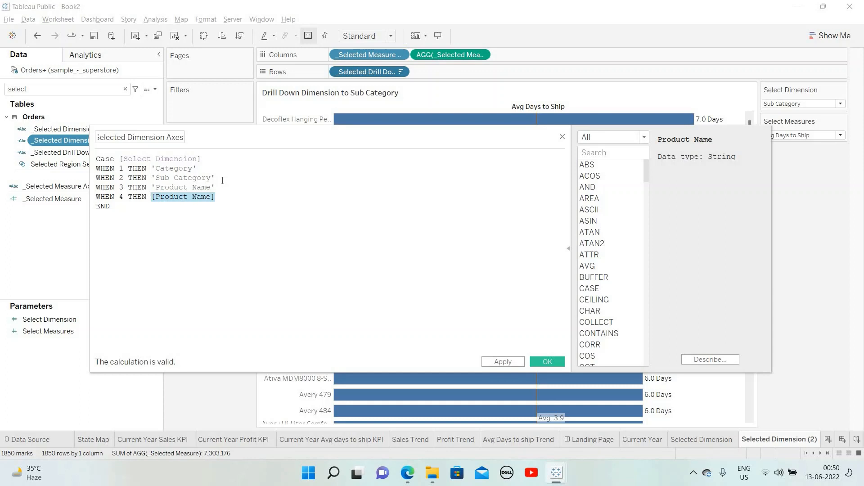
type("'Product Name'")
Rename the calculation _Selected Drill down Dimension Axes and save it.
left_click(164, 139)
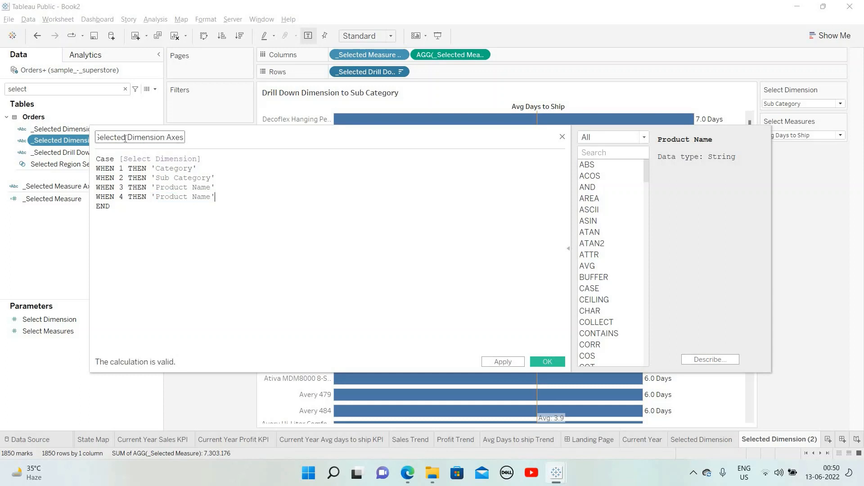
type("Drill down")
left_click(555, 360)
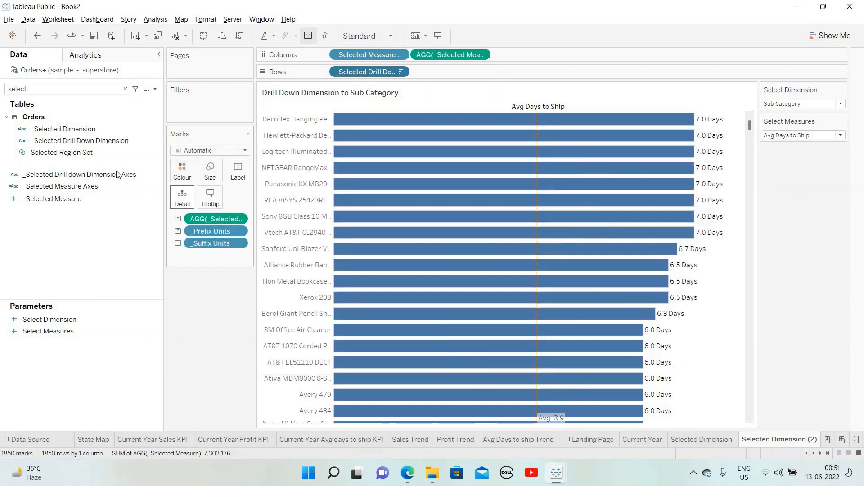
Add _Selected Drill down Dimension Axes to Rows ahead of the drill-down dimension and rotate its header label.
left_click_drag(104, 178, 352, 147)
right_click(271, 165)
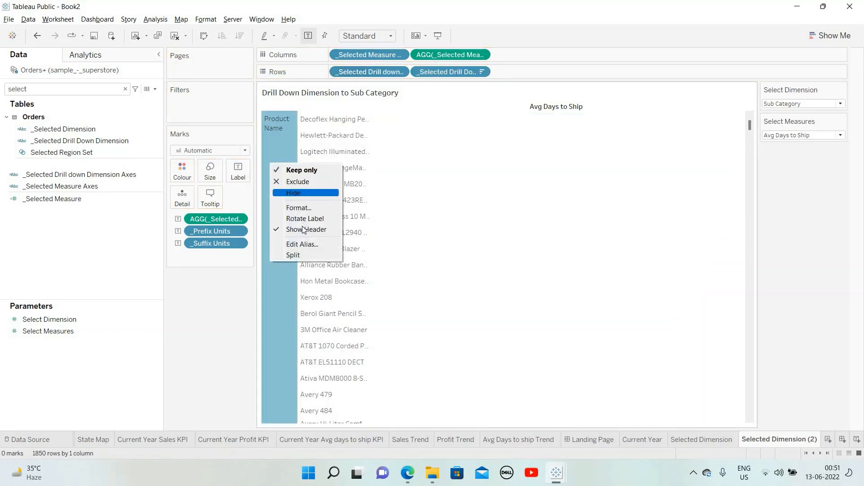
left_click(304, 218)
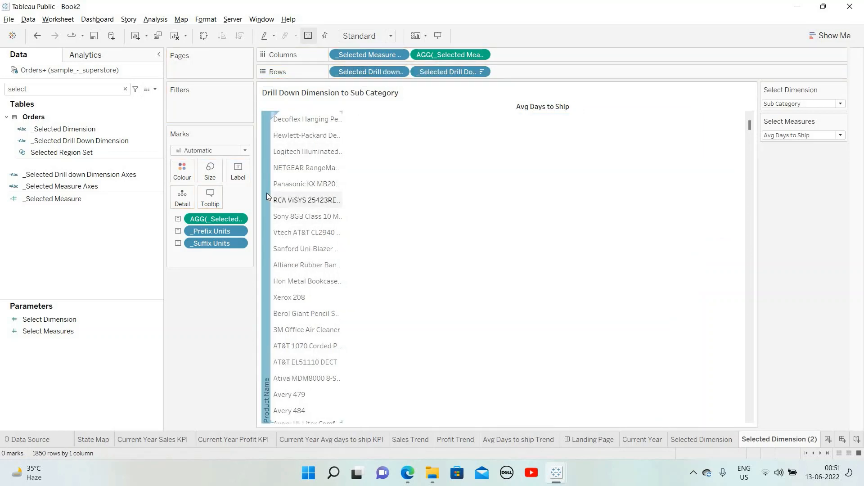
Format the rotated axis header's font as bold and orange.
right_click(267, 194)
left_click(288, 239)
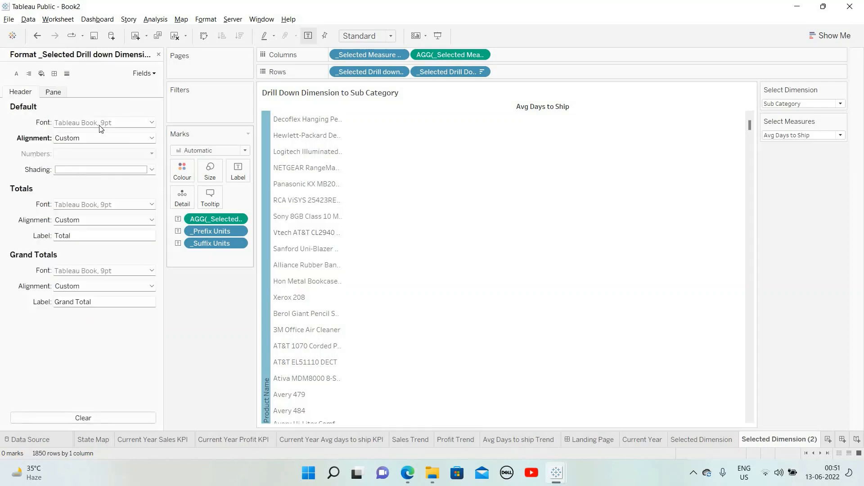
left_click(104, 122)
left_click(82, 164)
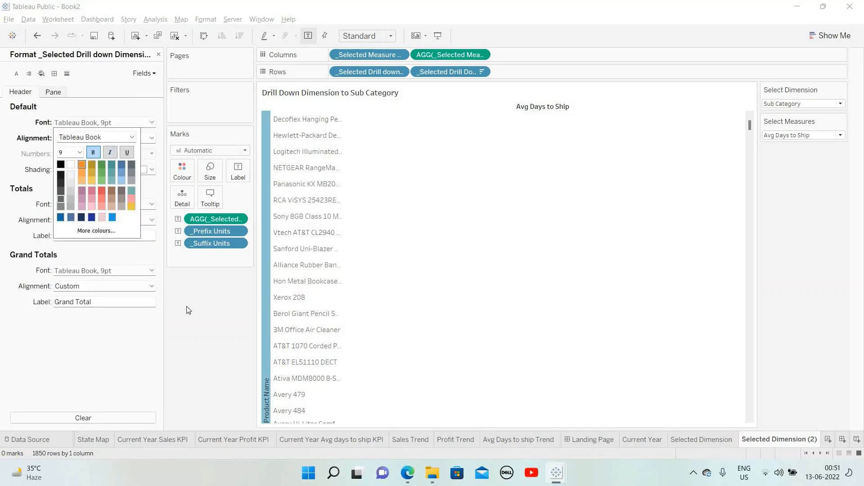
left_click(246, 314)
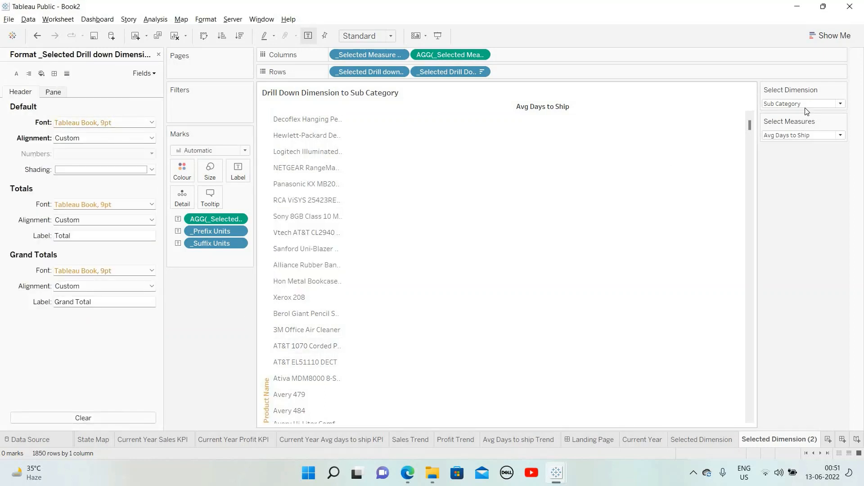
Check the axis header by switching the Select Dimension parameter to Segment and Category, and close the formatting options.
left_click(793, 104)
left_click(788, 113)
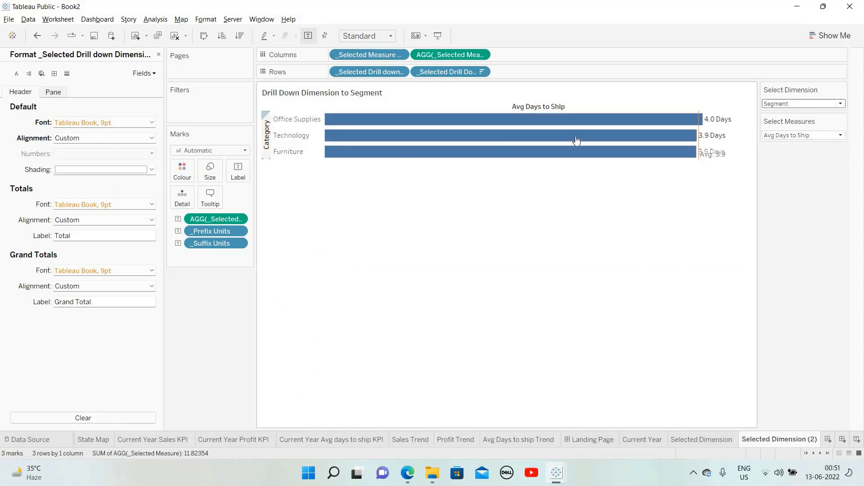
mouse_move(644, 133)
left_click(806, 104)
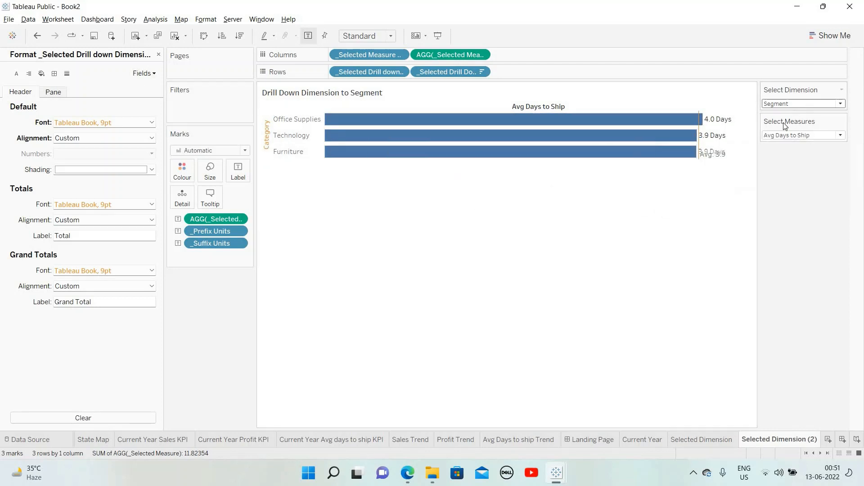
left_click(784, 123)
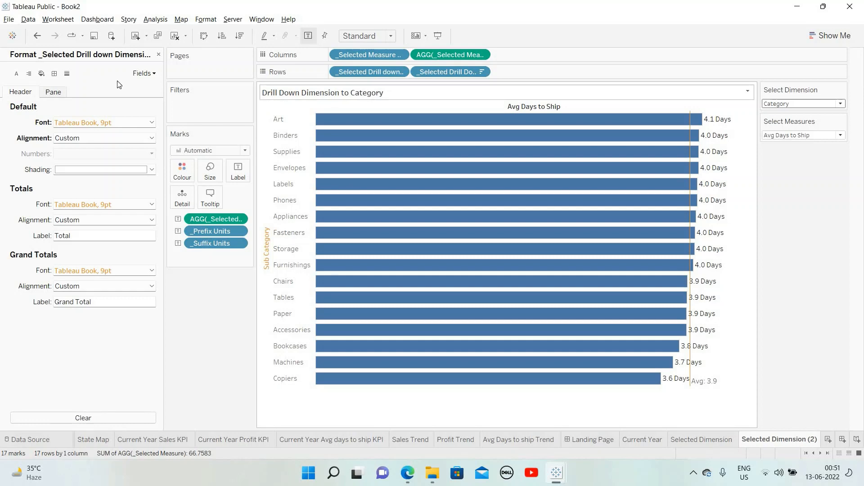
left_click(158, 56)
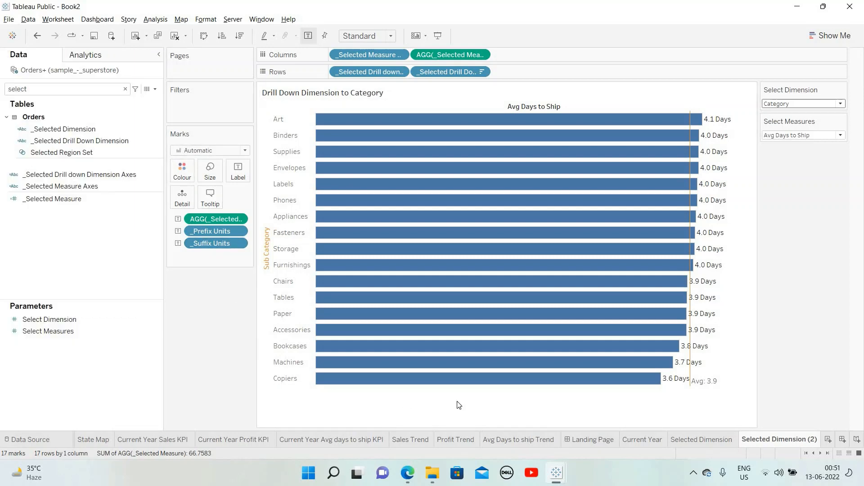
Rename the Selected Dimension (2) worksheet as "Drill down to selected dimension".
double_click(776, 440)
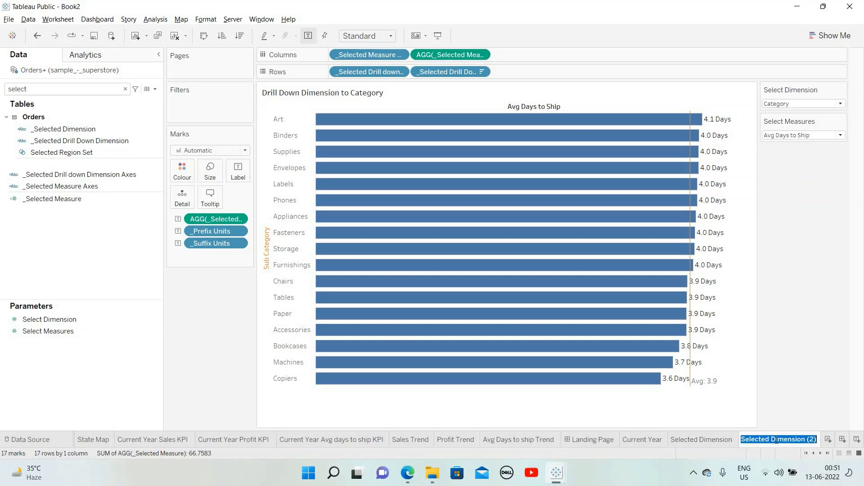
type("Drill down to")
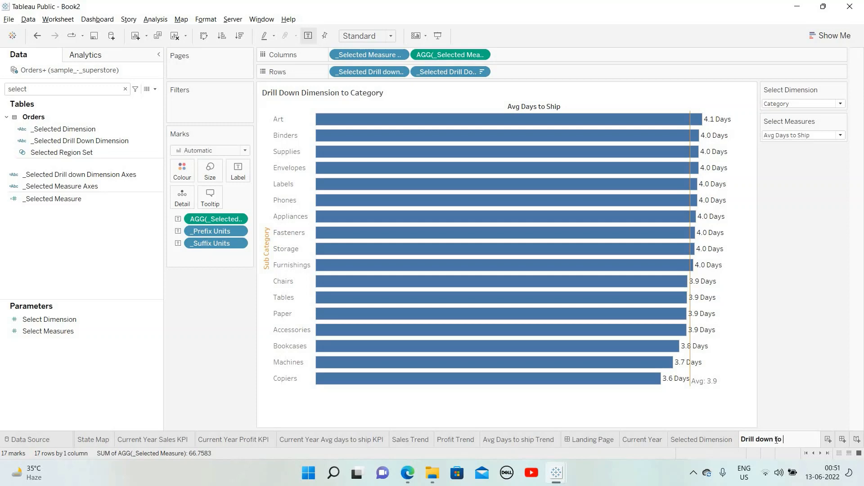
type(" selected dimen")
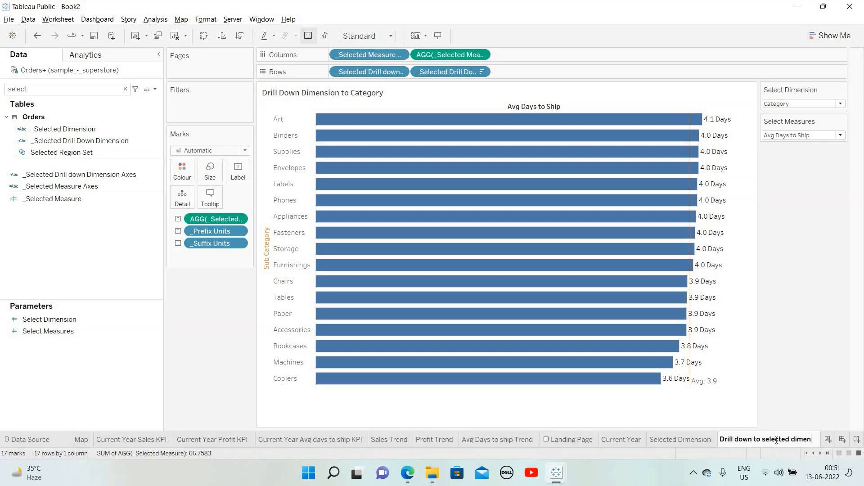
type("sion")
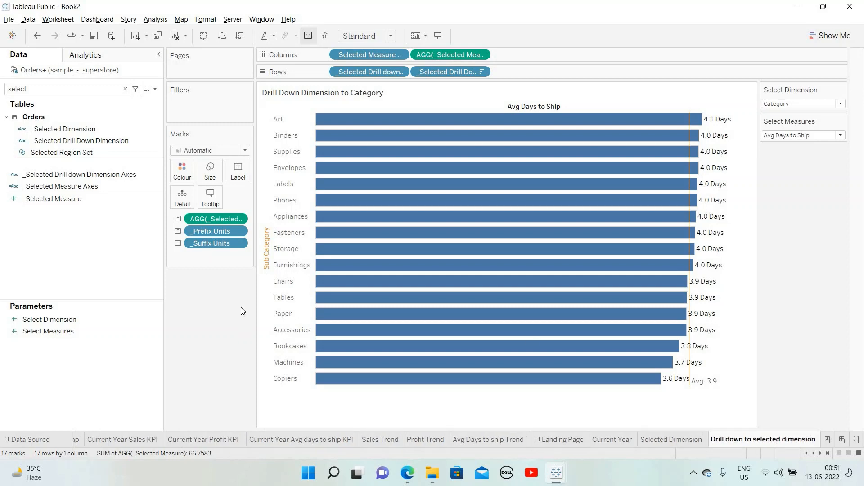
key("Return")
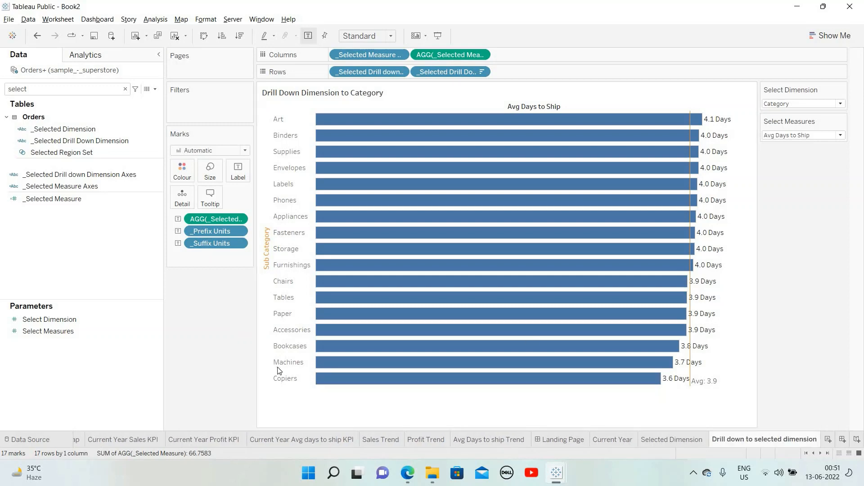
On the Selected Dimension worksheet, review the _Selected Dimension calculation and duplicate that calculated field.
left_click(670, 440)
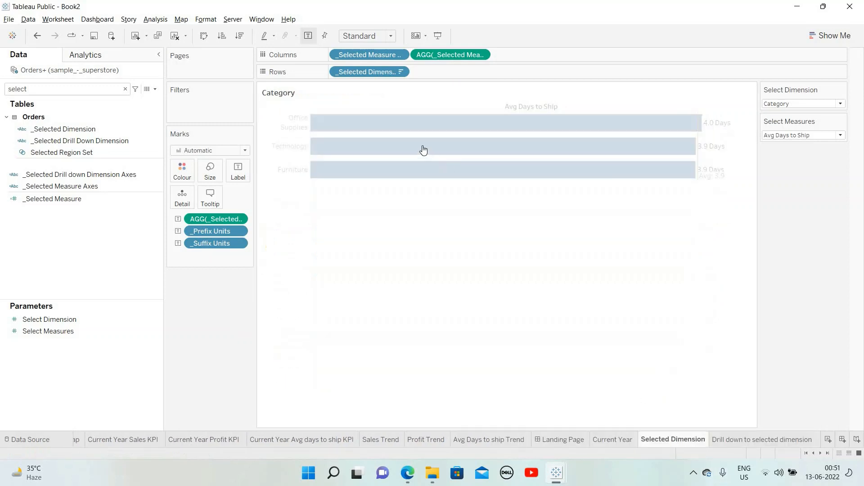
left_click(147, 130)
left_click(154, 129)
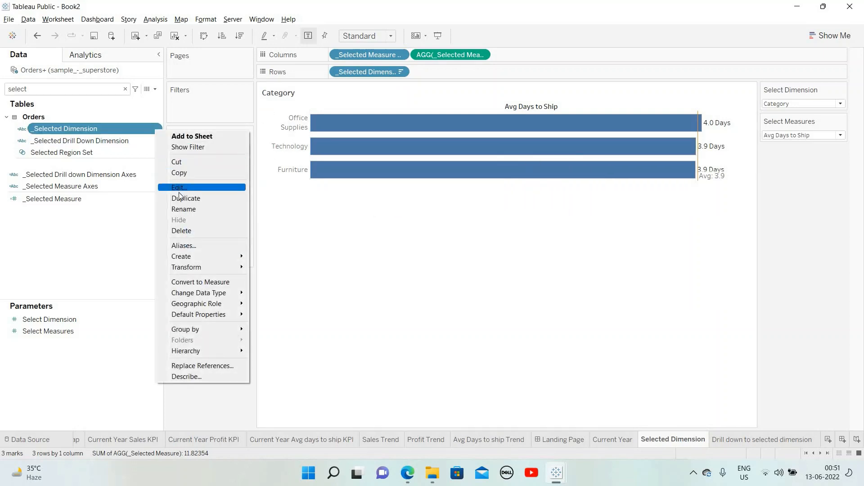
left_click(179, 188)
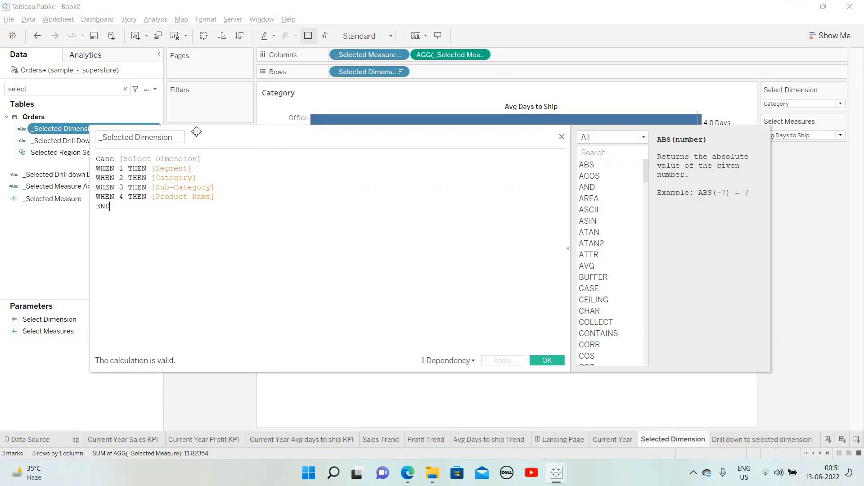
key("Escape")
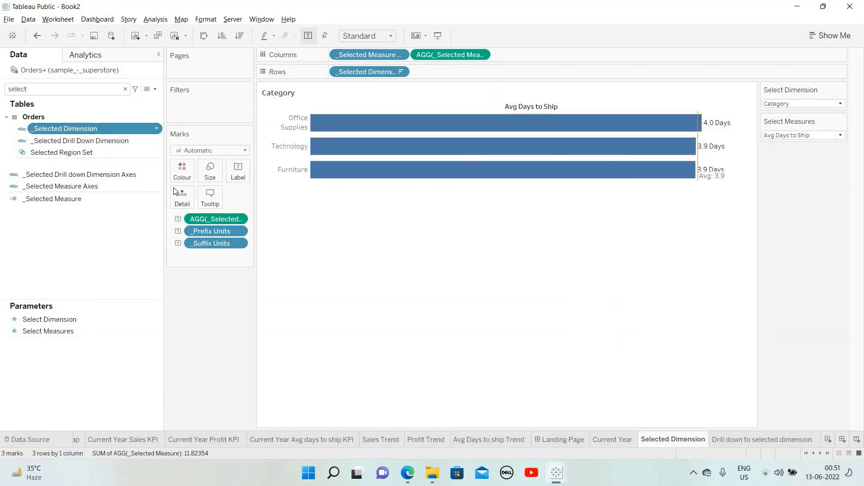
left_click(156, 129)
left_click(183, 201)
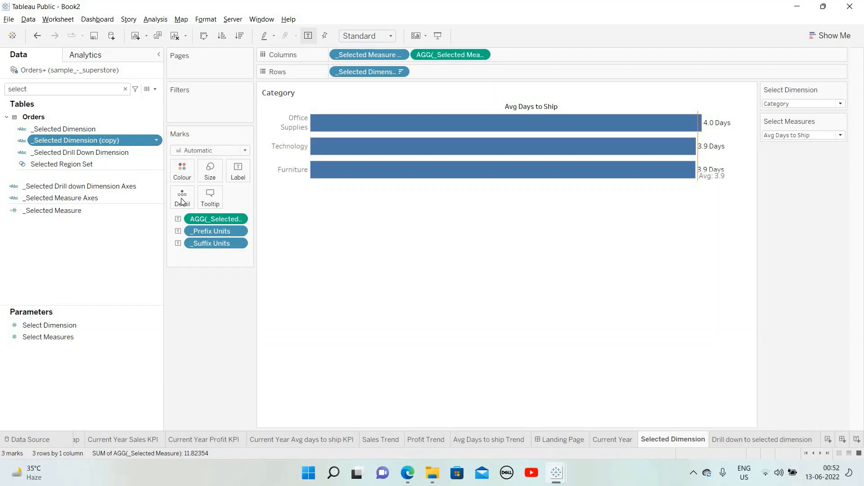
Open the duplicated _Selected Dimension calculation for editing and rename it as _Selected Dimension Axes.
left_click(156, 141)
left_click(180, 195)
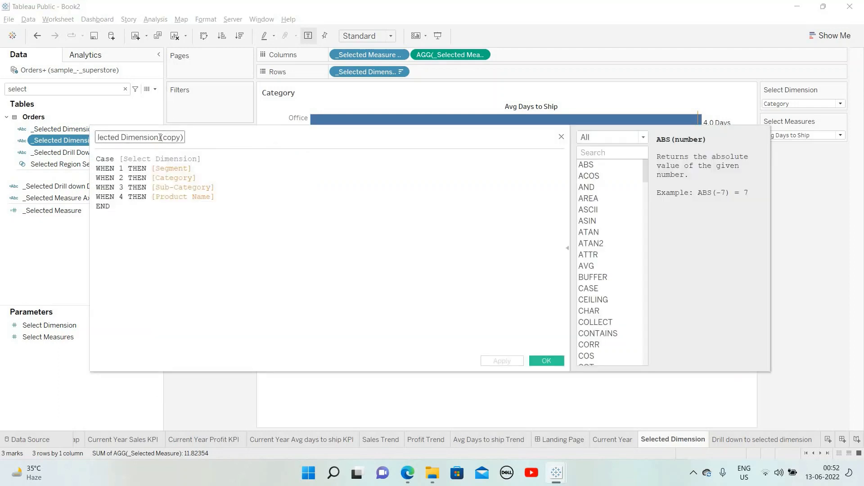
key("shift+End")
key("BackSpace")
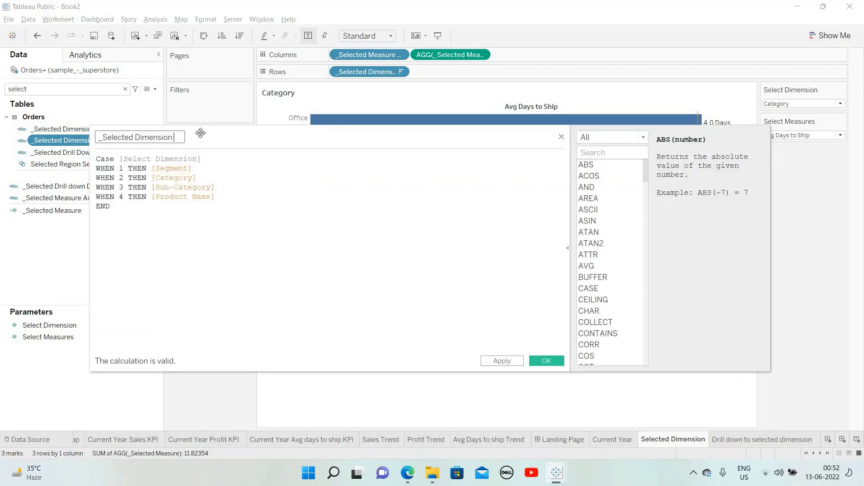
type("Axes")
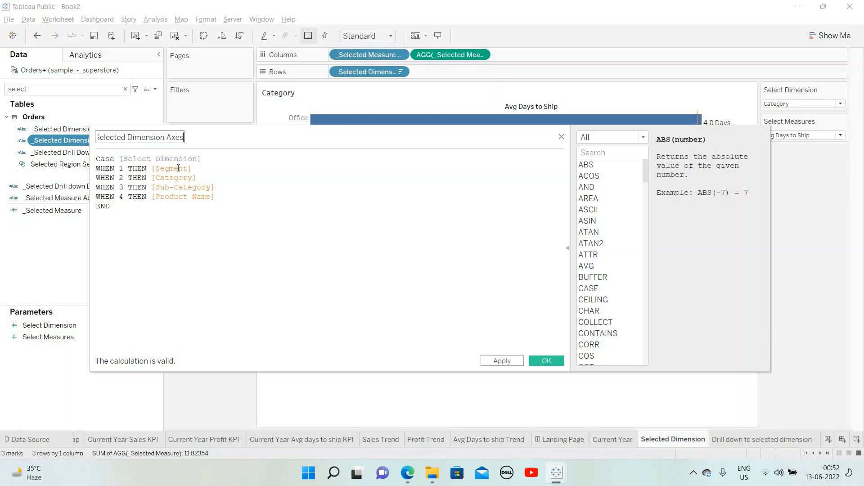
Replace the Segment and Category field references in the calculation with the text values 'Segment' and 'Category'.
left_click_drag(155, 168, 208, 168)
type("'")
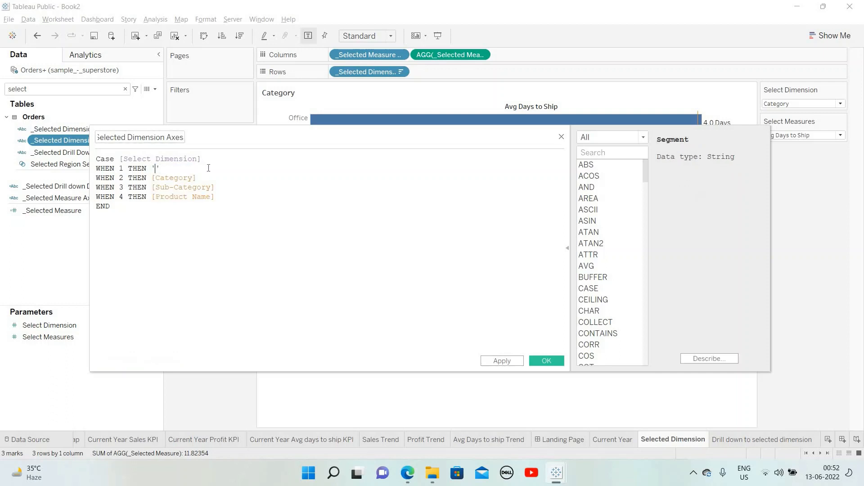
type("Segment")
left_click_drag(163, 177, 197, 177)
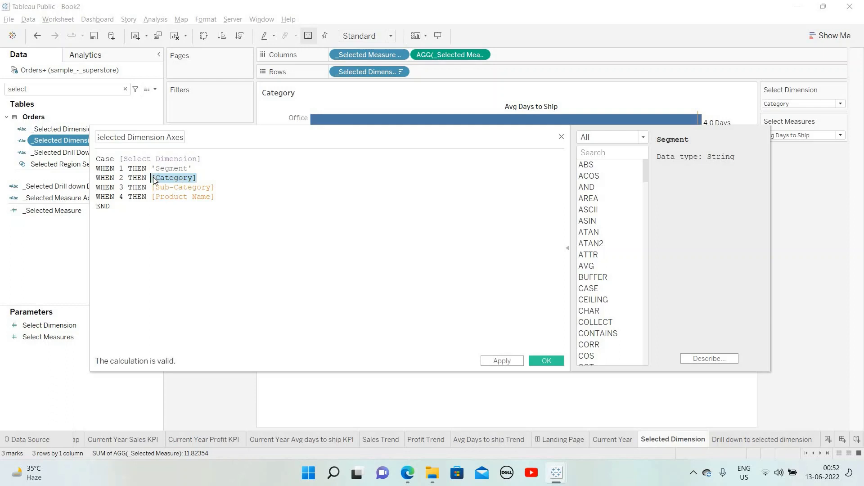
type("'Ca")
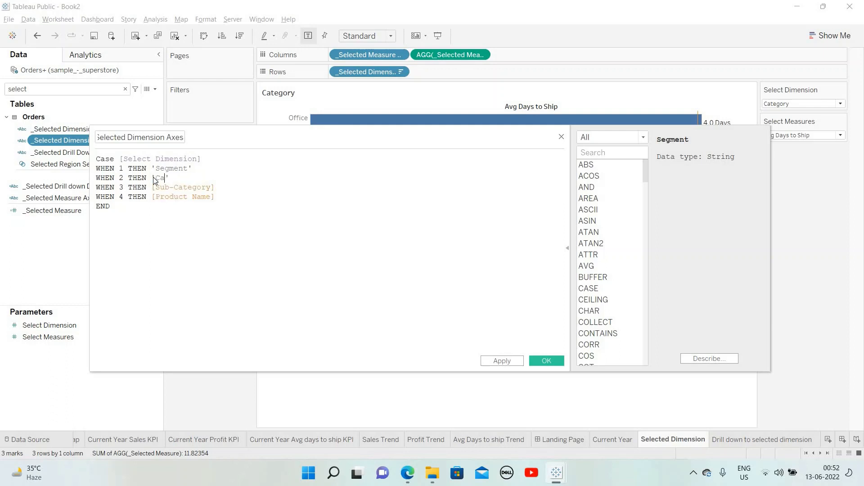
type("tegory")
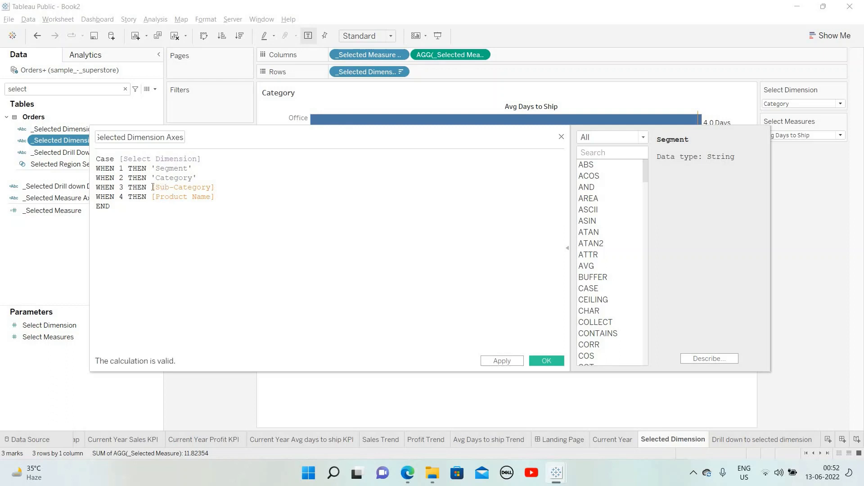
Replace the last two field references with the text values 'Sub Category' and 'Product Name', and save the calculation.
left_click_drag(219, 188, 153, 189)
type("'")
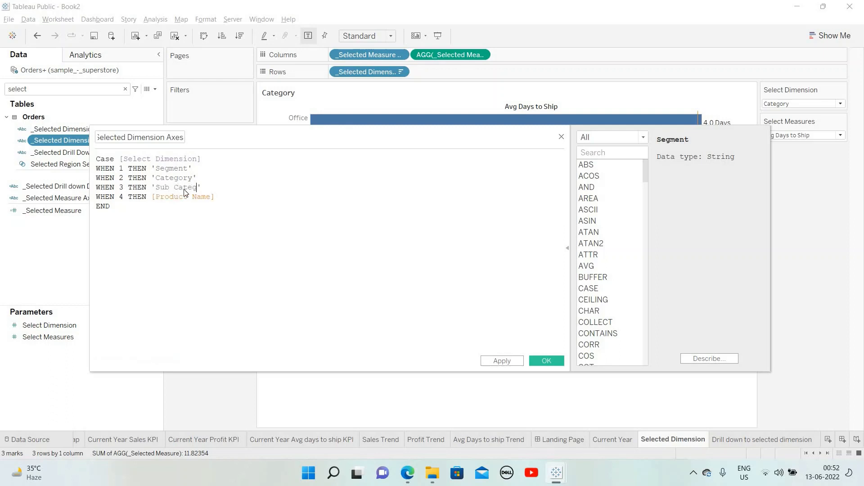
type("Sub Category")
left_click_drag(216, 197, 152, 198)
type("'Product Nam")
left_click(508, 362)
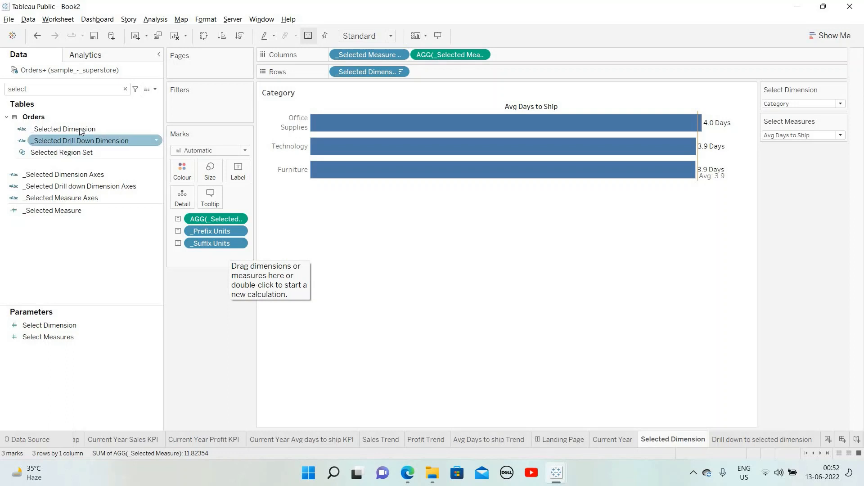
Try adding _Selected Dimension Axes to Rows ahead of the dimension, with its header font in bold and orange.
left_click_drag(71, 129, 349, 73)
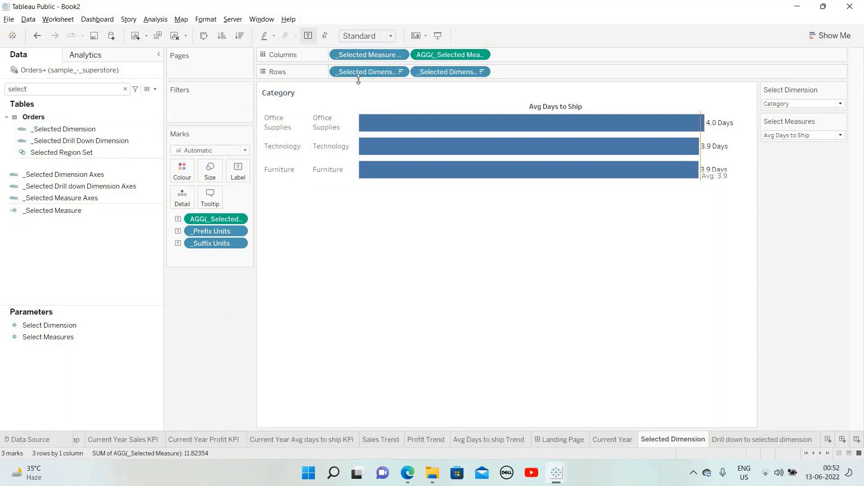
key("ctrl+z")
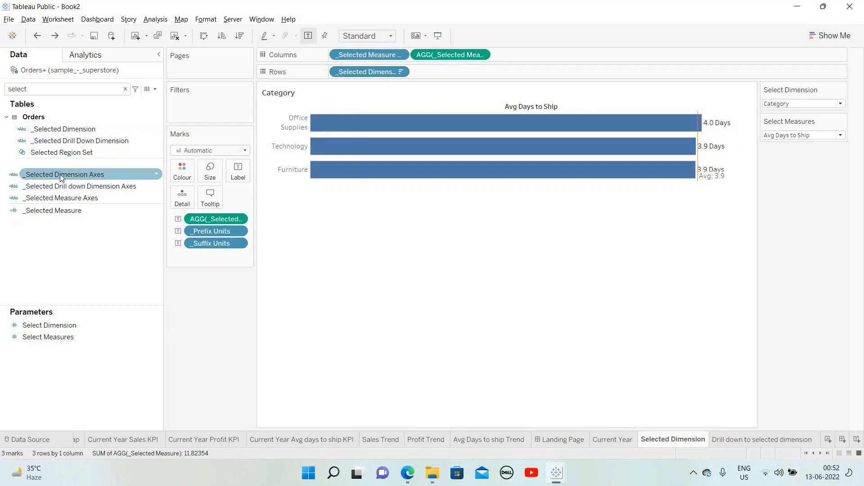
left_click_drag(90, 175, 267, 149)
right_click(266, 150)
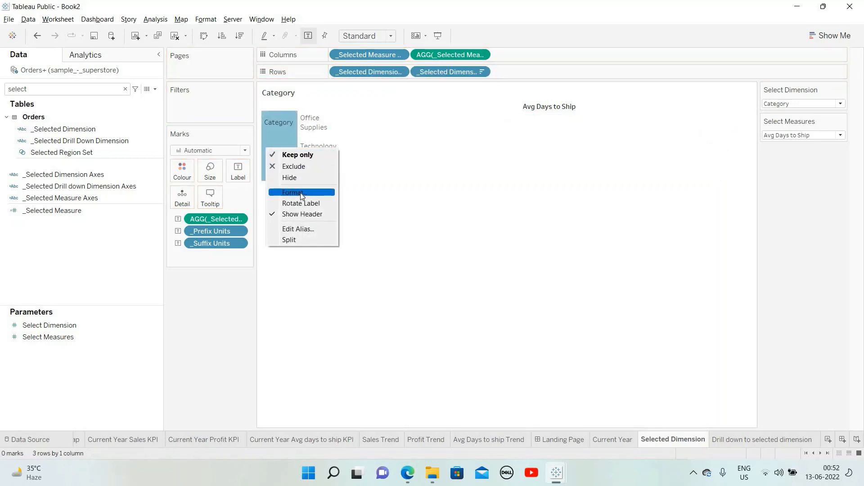
left_click(298, 190)
left_click(71, 124)
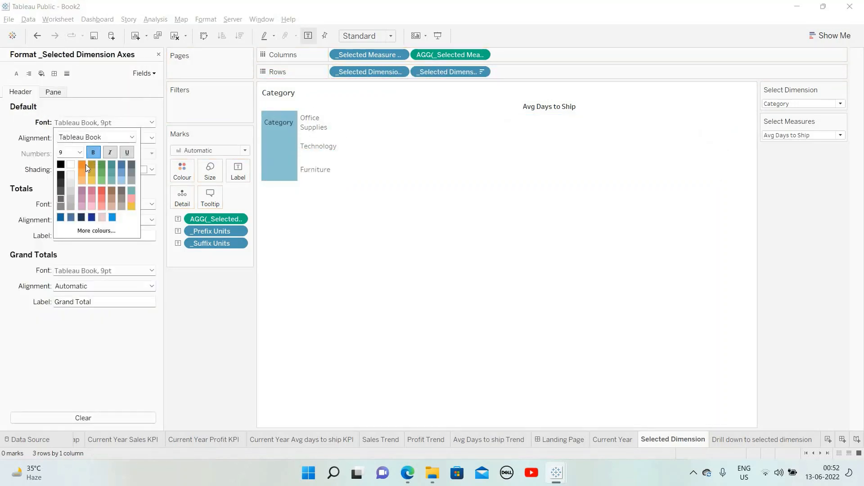
left_click(194, 301)
Rotate the Category axis header's label and close the formatting options.
right_click(272, 161)
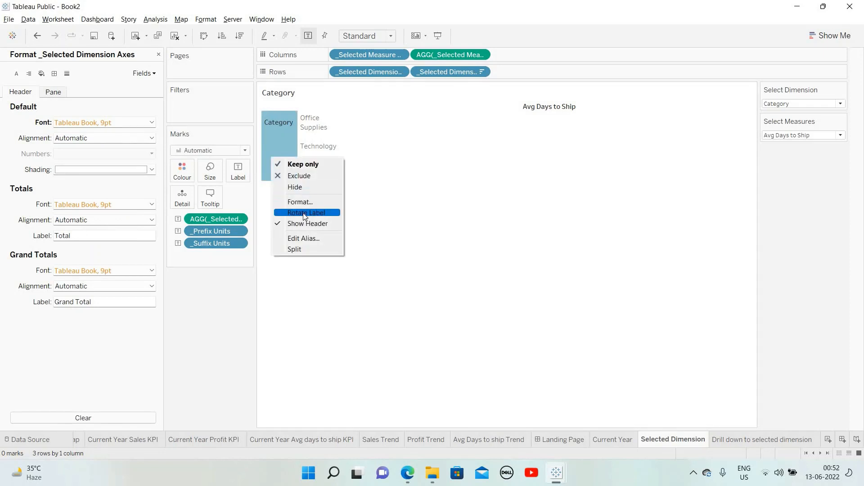
left_click(304, 213)
left_click(319, 227)
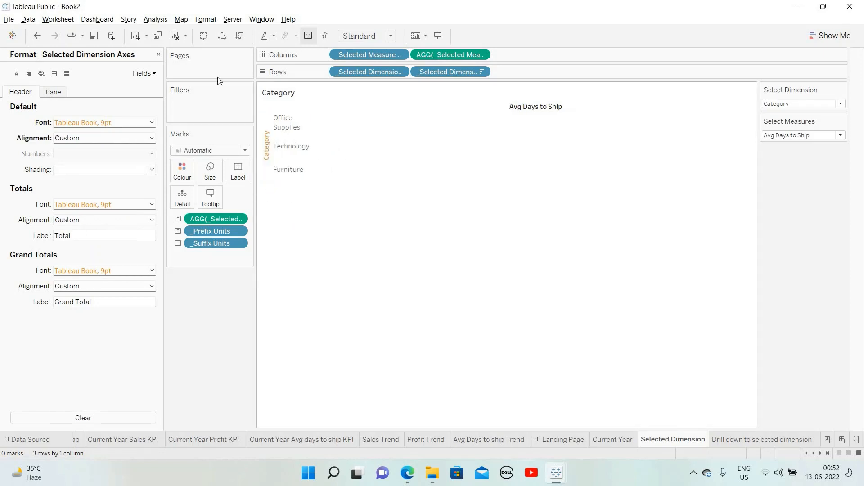
left_click(158, 55)
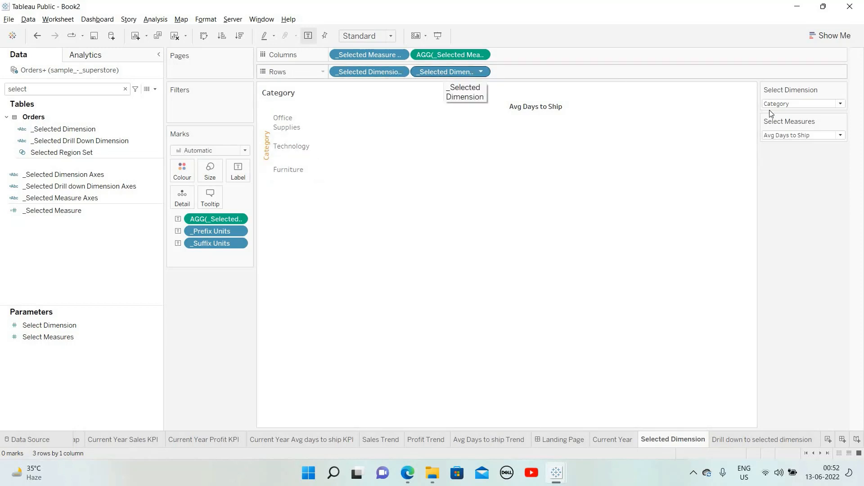
Test the chart with Select Measures set to Sales, and undo everything back to before _Selected Dimension Axes was added to Rows.
left_click(799, 135)
left_click(656, 193)
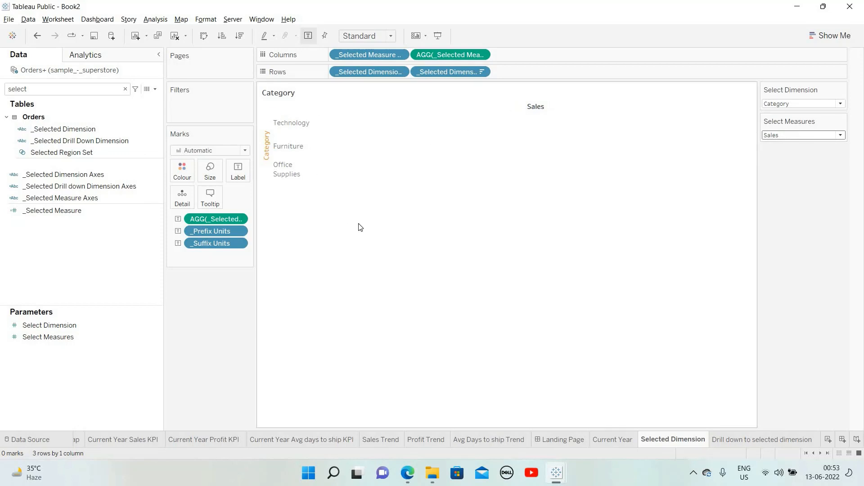
key("ctrl+z")
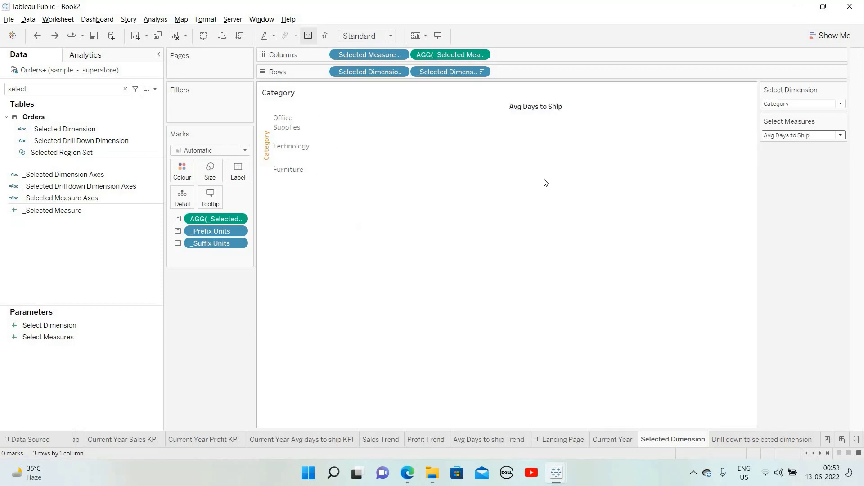
key("ctrl+z")
key("ctrl+z")
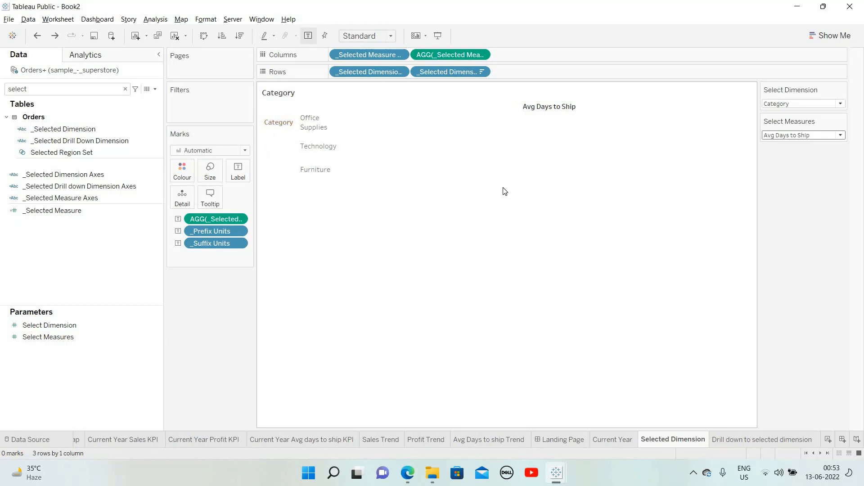
key("ctrl+z")
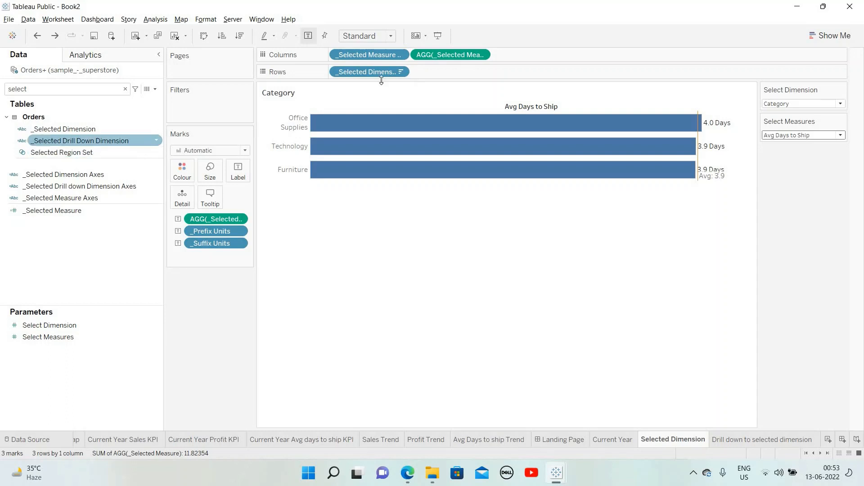
Try again to place _Selected Dimension Axes ahead of the dimension on Rows, and undo the placement.
left_click(75, 175)
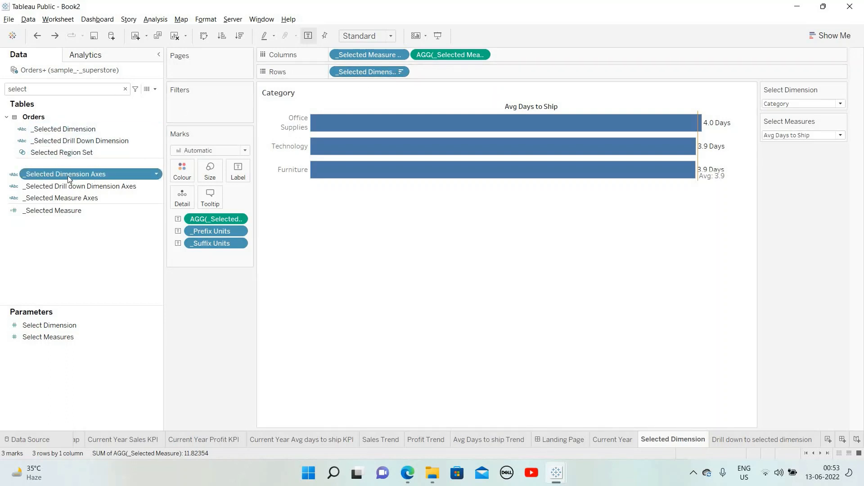
left_click_drag(68, 175, 331, 75)
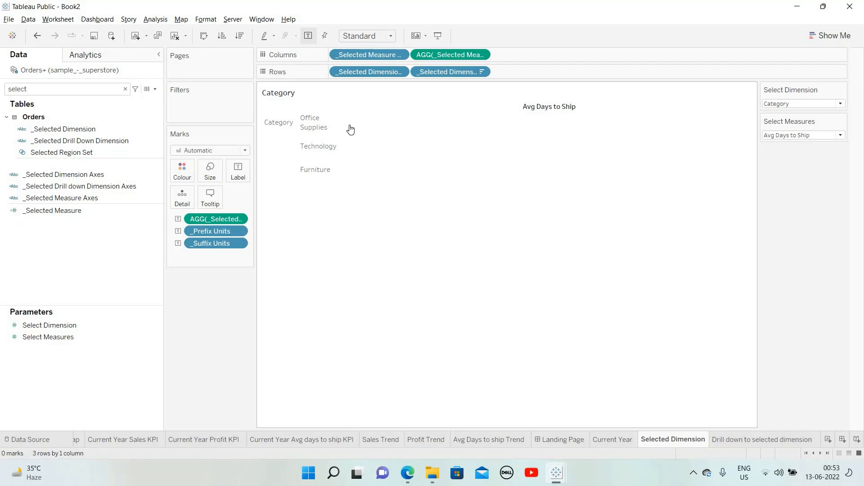
key("ctrl+z")
Review the formula of the _Selected Dimension Axes calculated field and close it without changes.
left_click(107, 139)
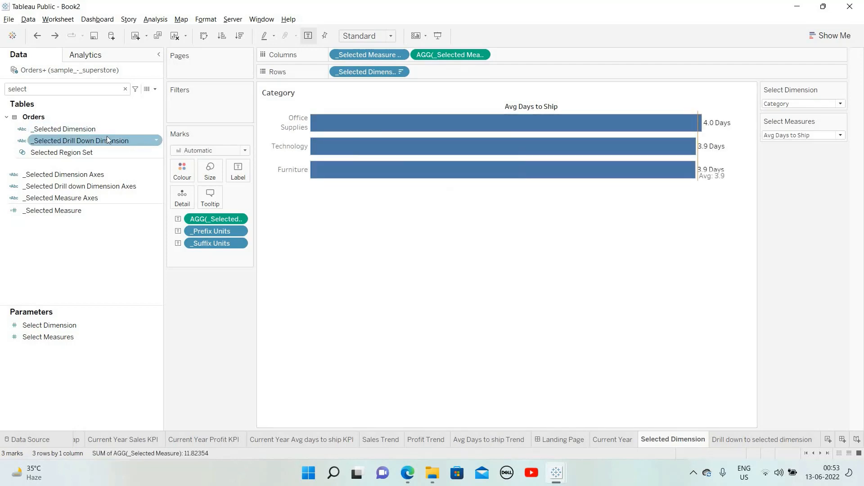
left_click(133, 149)
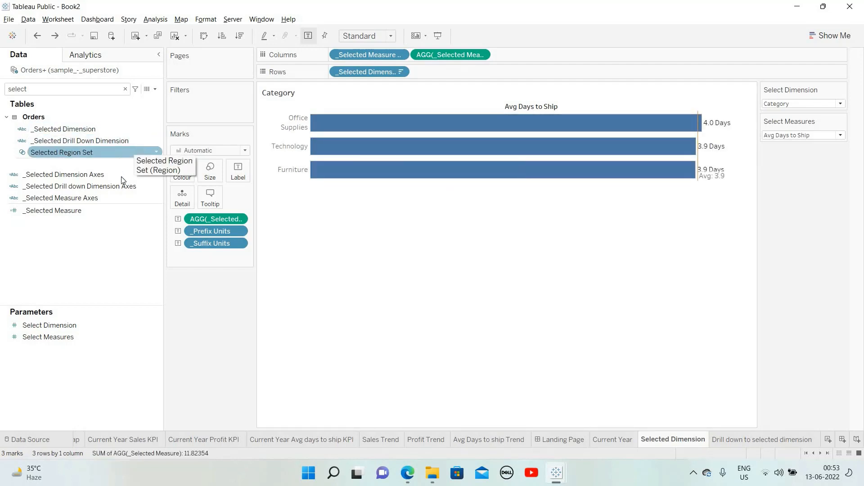
left_click(151, 174)
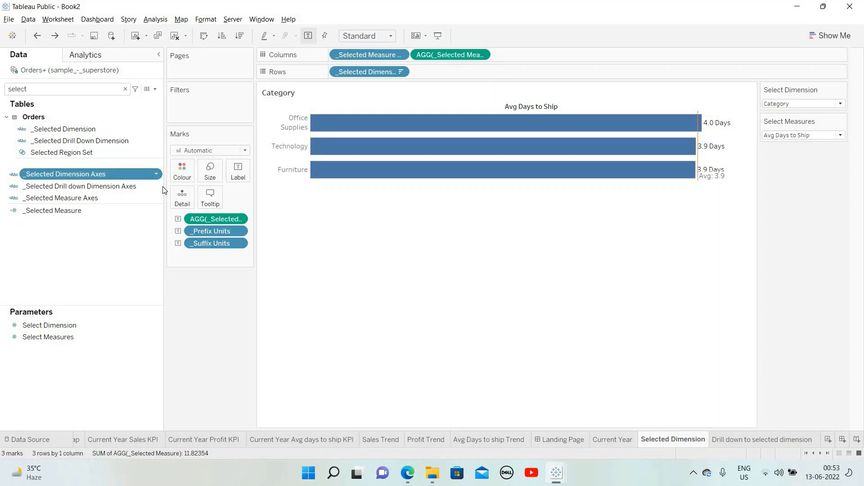
left_click(159, 175)
key("Return")
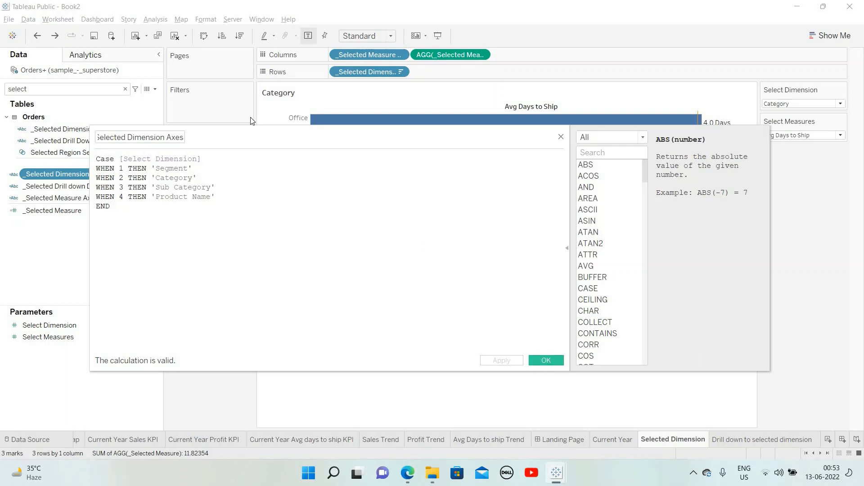
key("Escape")
Add _Selected Dimension Axes to Rows after the selected dimension and apply the horizontal bars chart type.
mouse_move(62, 173)
left_mouse_down()
mouse_move(451, 62)
mouse_move(450, 72)
left_mouse_up()
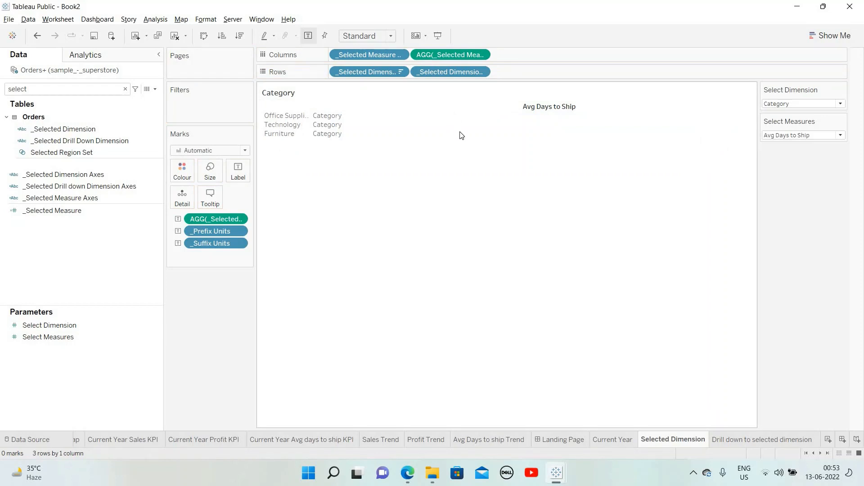
left_click(838, 36)
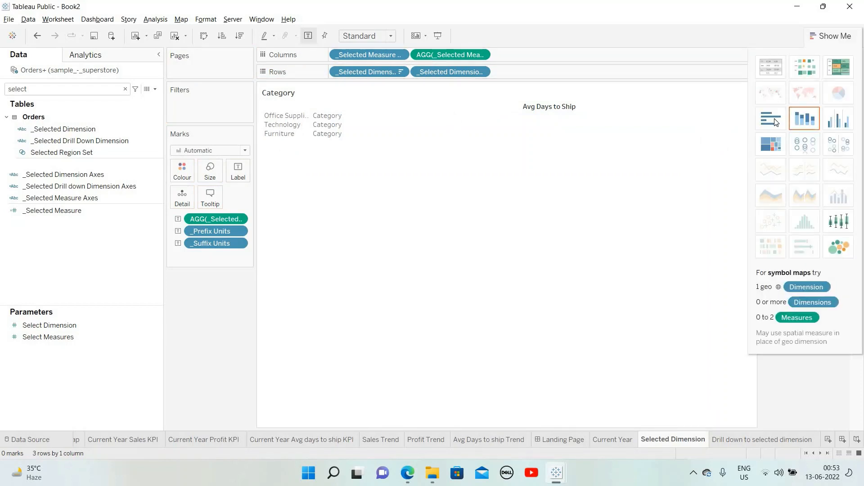
left_click(774, 121)
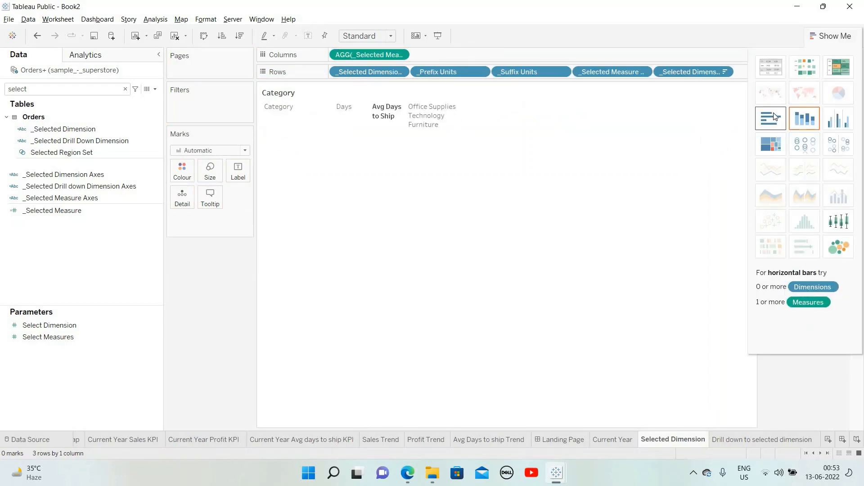
left_click(833, 34)
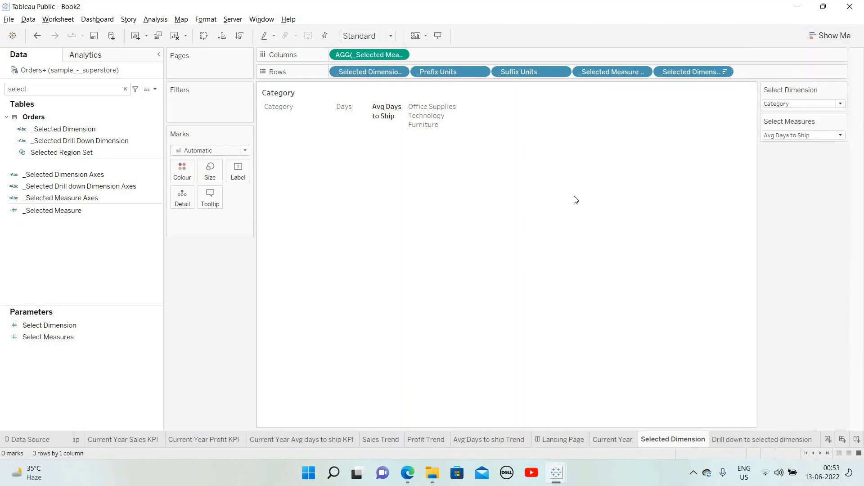
Undo the horizontal bars chart type and the addition of _Selected Dimension Axes to Rows, and clear the field search.
left_click(38, 36)
left_click(38, 36)
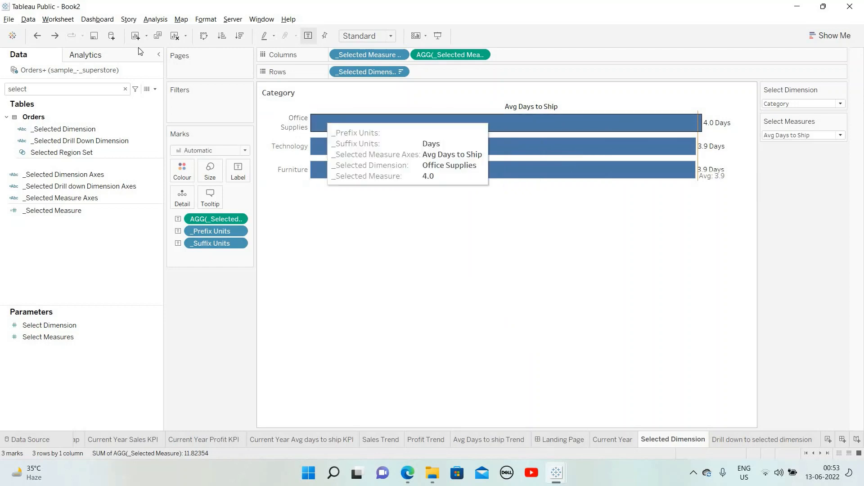
left_click(122, 90)
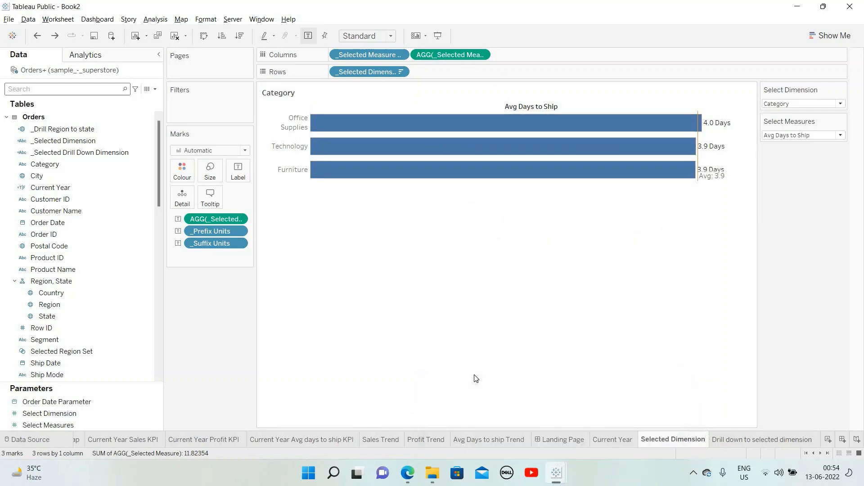
Switch to the New Dashboard Building workbook and examine the columns of the Detailed View table on the Descriptive Analytics dashboard.
mouse_move(556, 472)
left_click(495, 412)
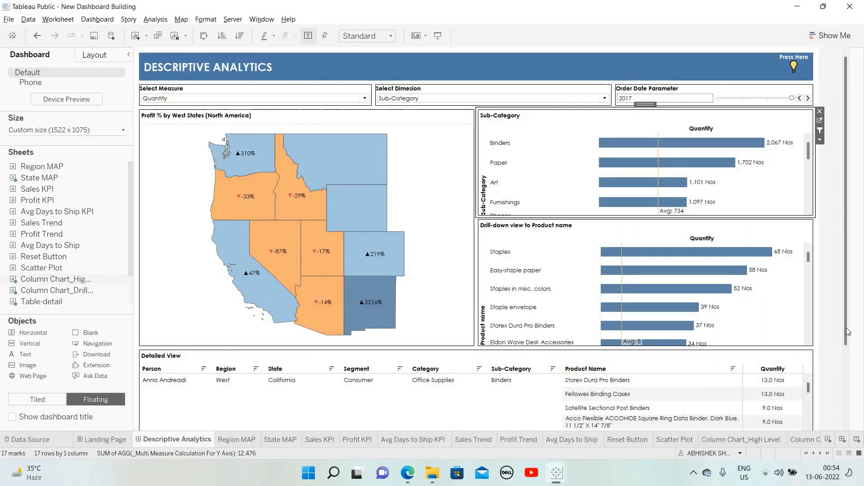
scroll(412, 260, "down", 3)
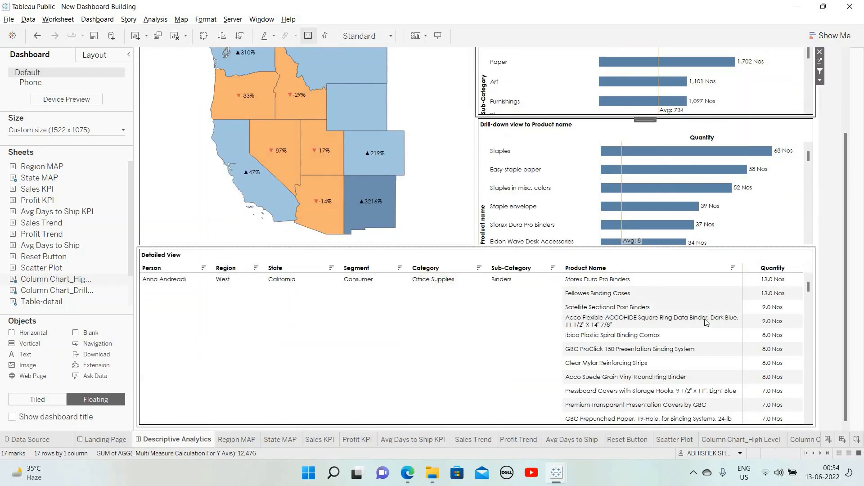
Return to the Book2 workbook and name a new blank worksheet Detailed View.
key("alt+Tab")
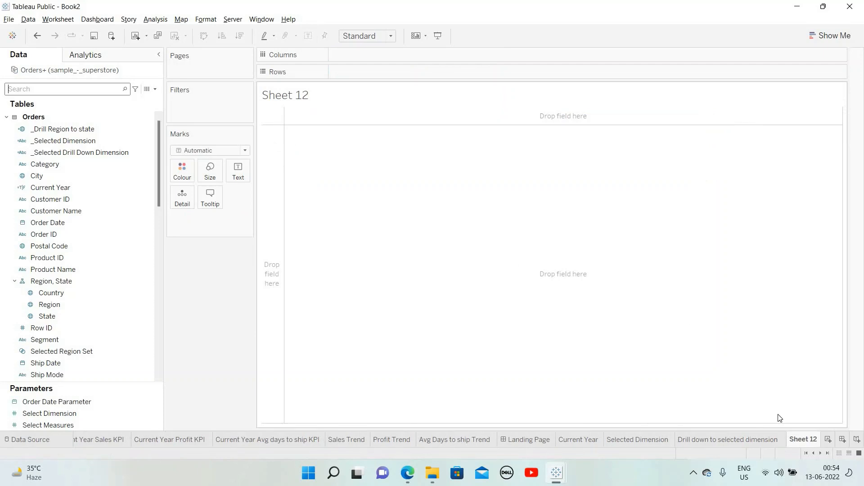
double_click(805, 440)
type("Det")
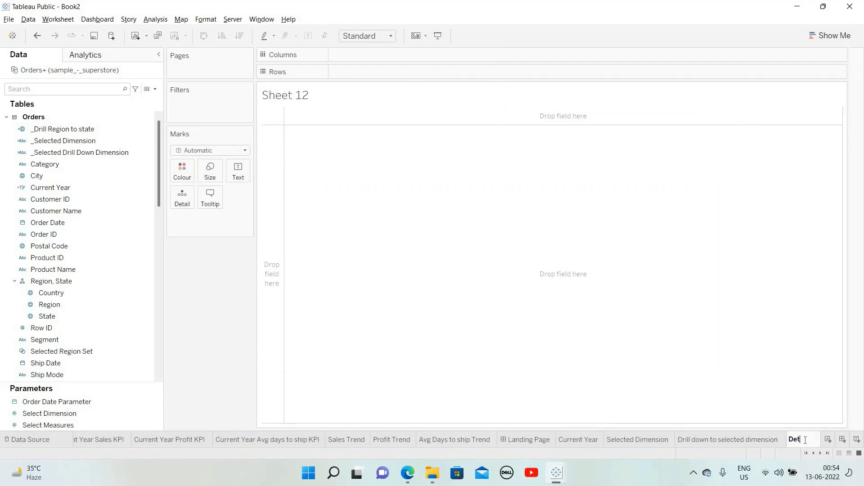
type("ailed View")
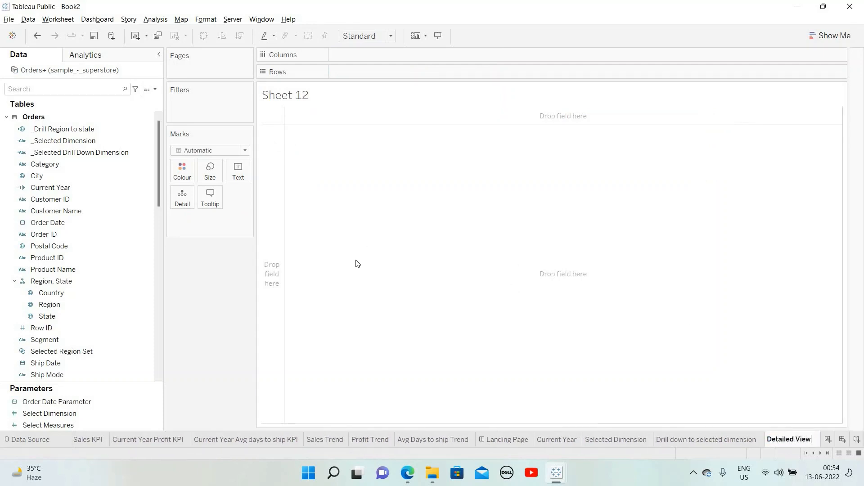
key("Return")
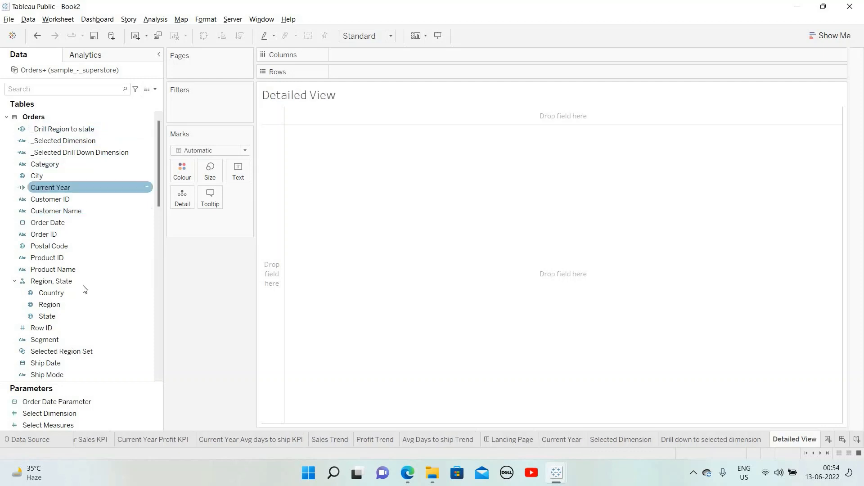
Add Person from the People table, followed by Region and State, to Rows.
scroll(96, 266, "down", 5)
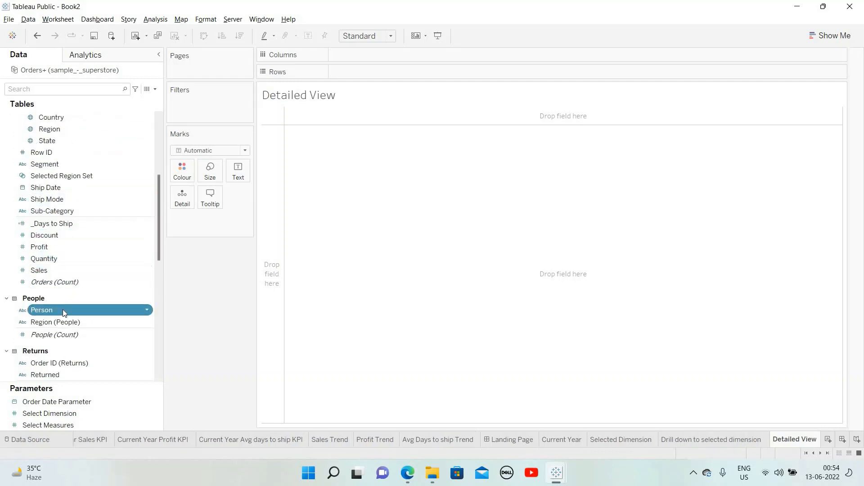
left_click_drag(63, 310, 368, 73)
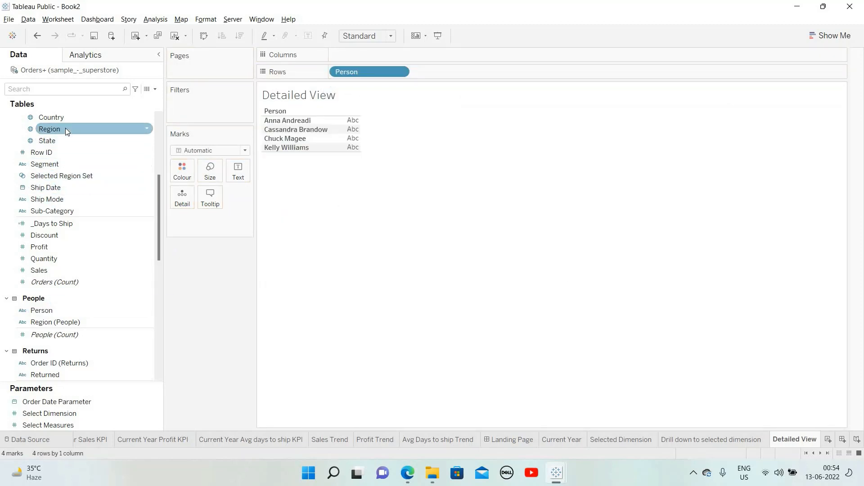
left_click_drag(66, 128, 412, 77)
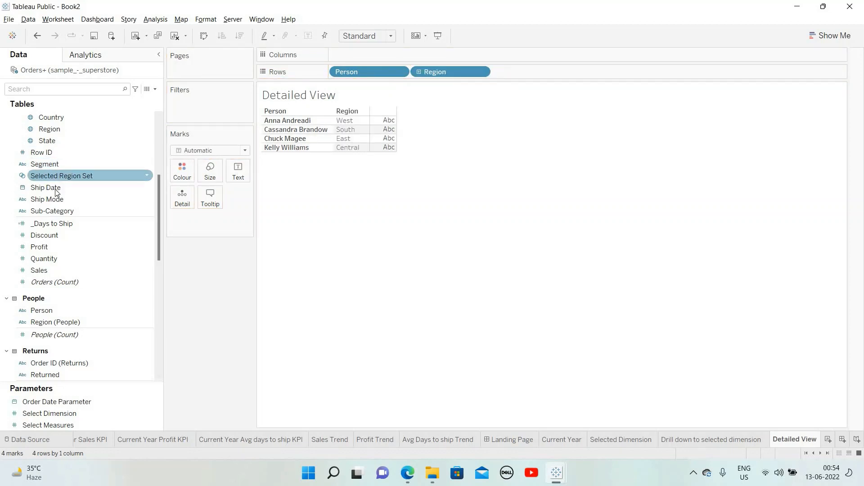
mouse_move(66, 143)
left_mouse_down()
mouse_move(359, 123)
mouse_move(509, 74)
left_mouse_up()
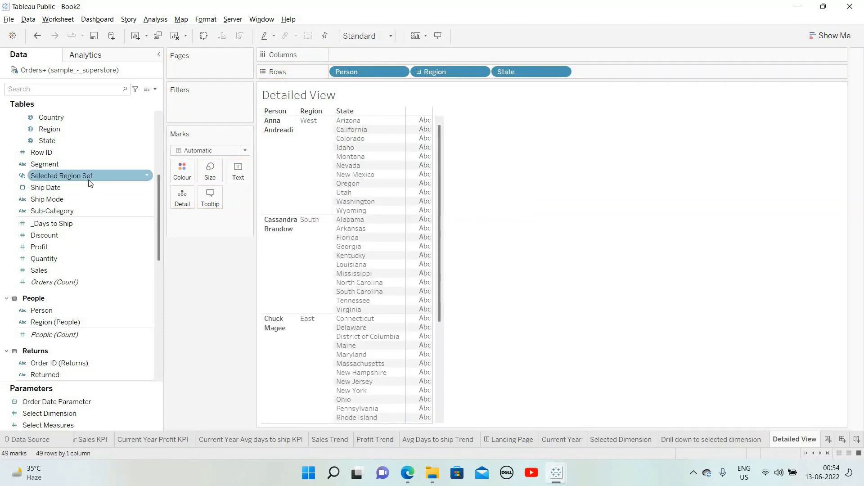
Extend Rows after State with Segment, Category, Sub-Category and Product Name, in that order.
scroll(61, 165, "up", 5)
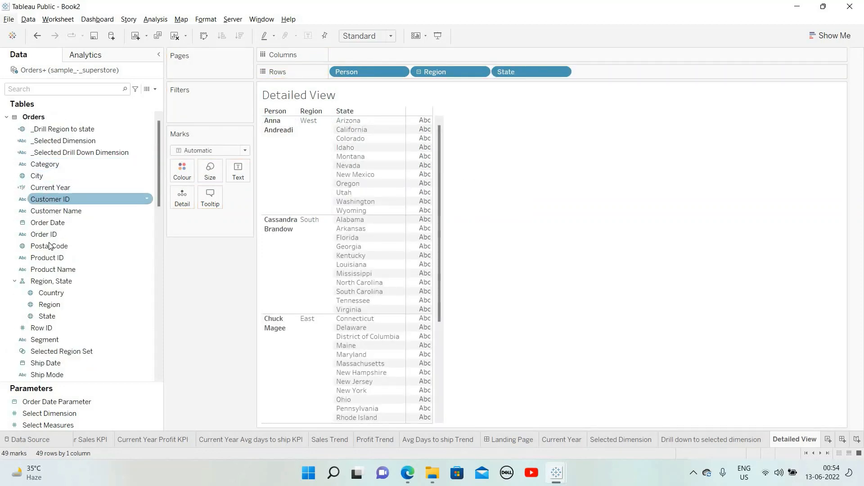
left_click_drag(45, 340, 595, 73)
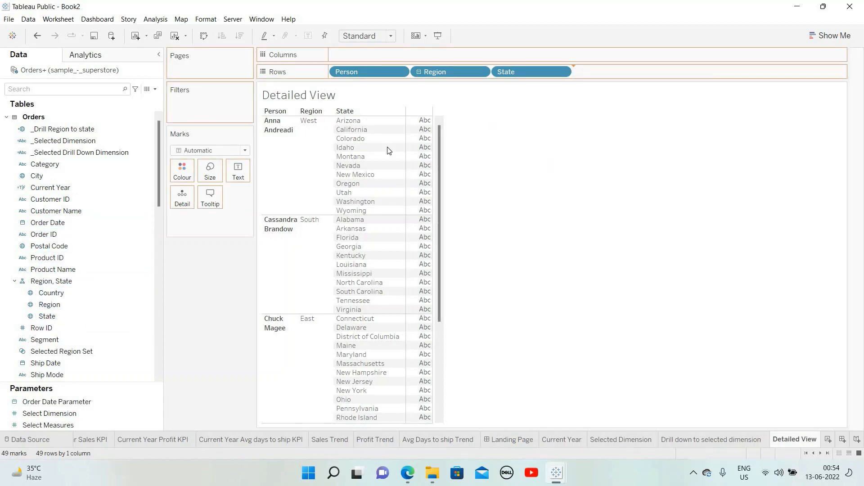
left_click_drag(54, 164, 677, 72)
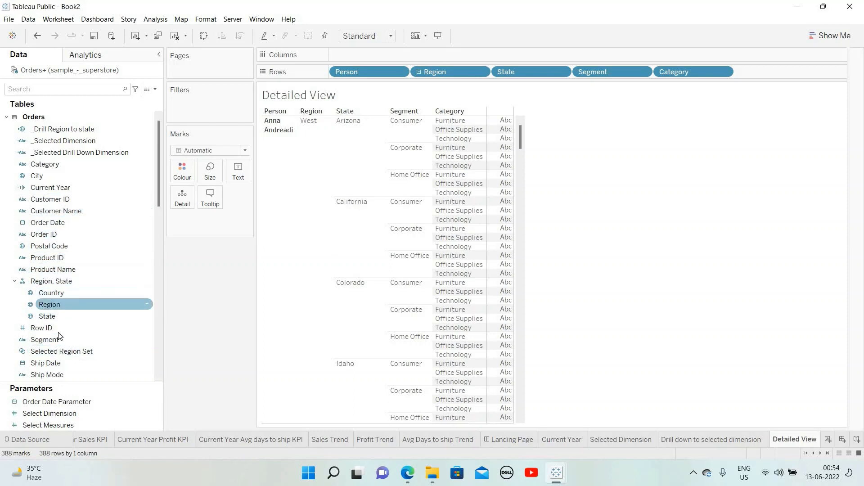
scroll(59, 335, "down", 1)
left_click_drag(54, 351, 752, 73)
left_click_drag(610, 170, 603, 170)
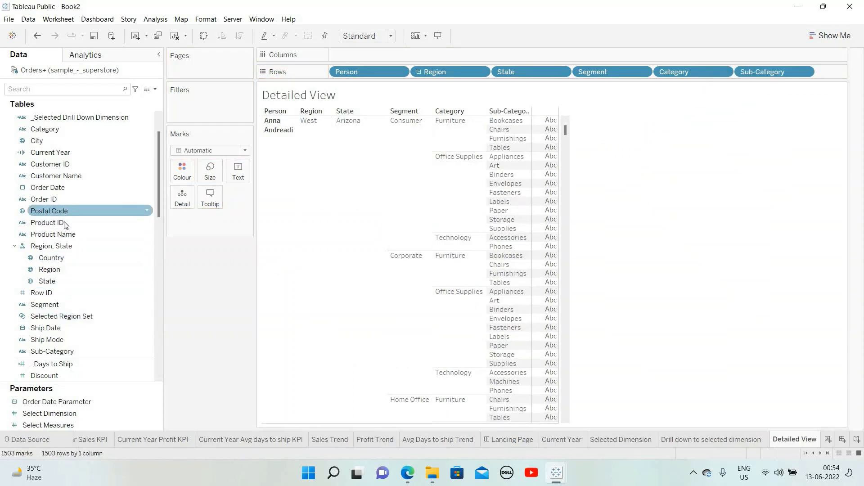
left_click_drag(66, 236, 812, 75)
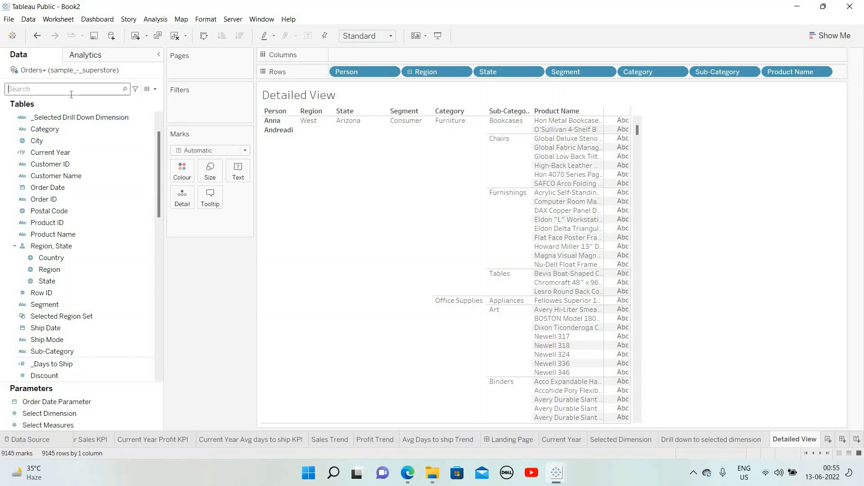
Show _Selected Measure as the table's text values and place _Selected Measure Axes on Columns.
type("mea")
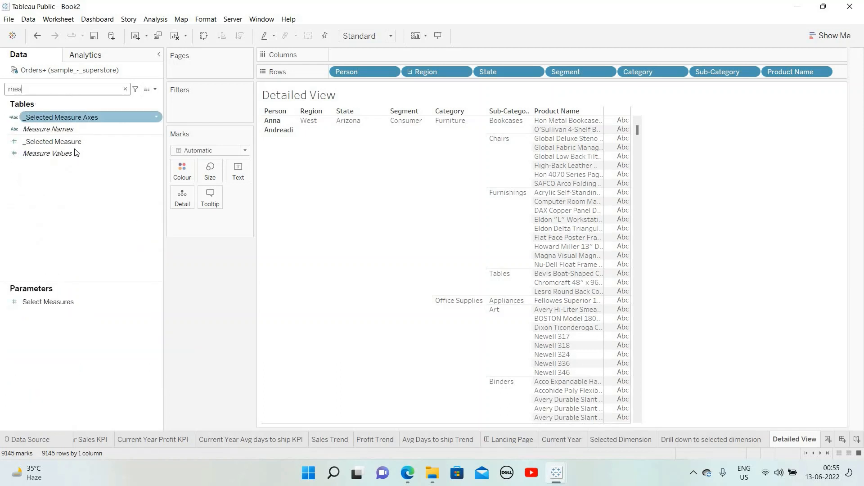
left_click_drag(72, 143, 652, 208)
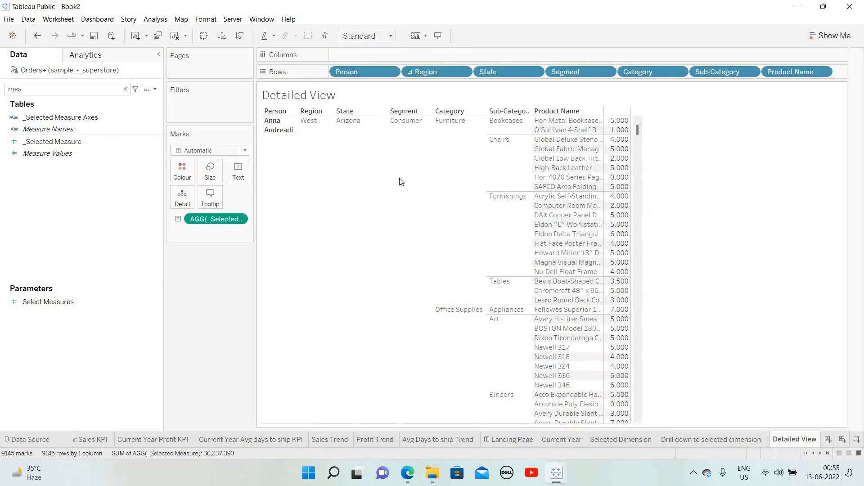
left_click(74, 118)
left_click(84, 117)
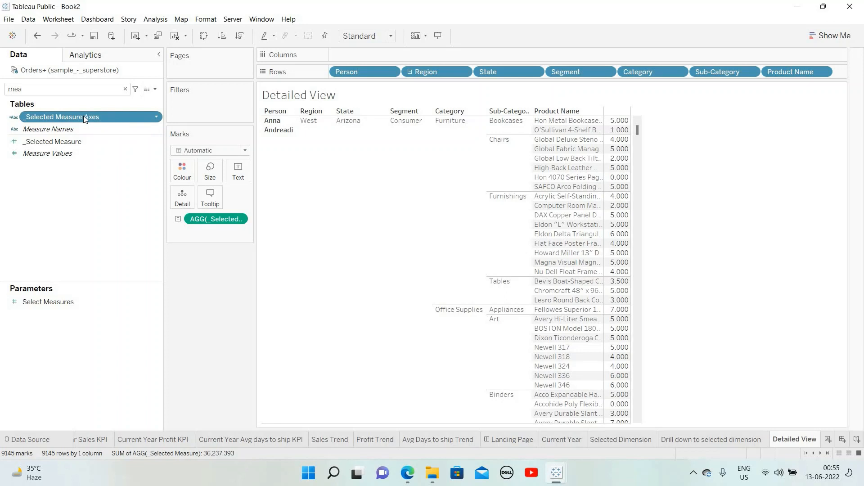
left_click_drag(83, 115, 438, 73)
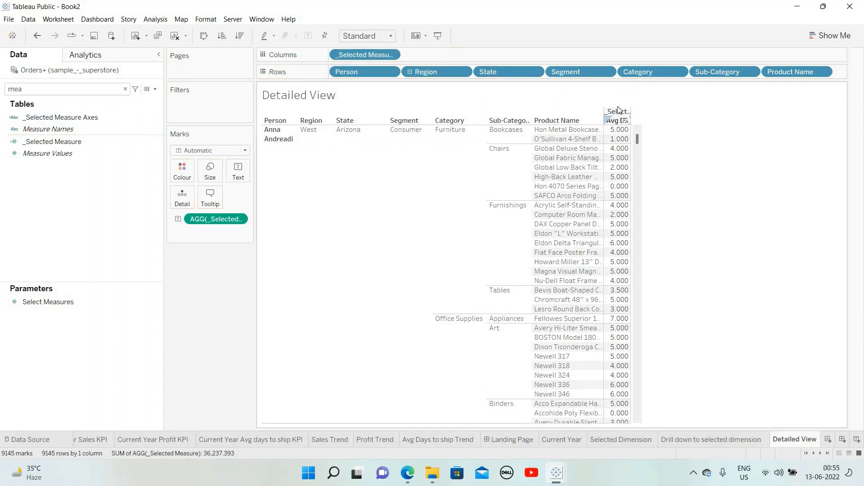
Hide the field labels for columns and set the view to Fit Width.
right_click(621, 111)
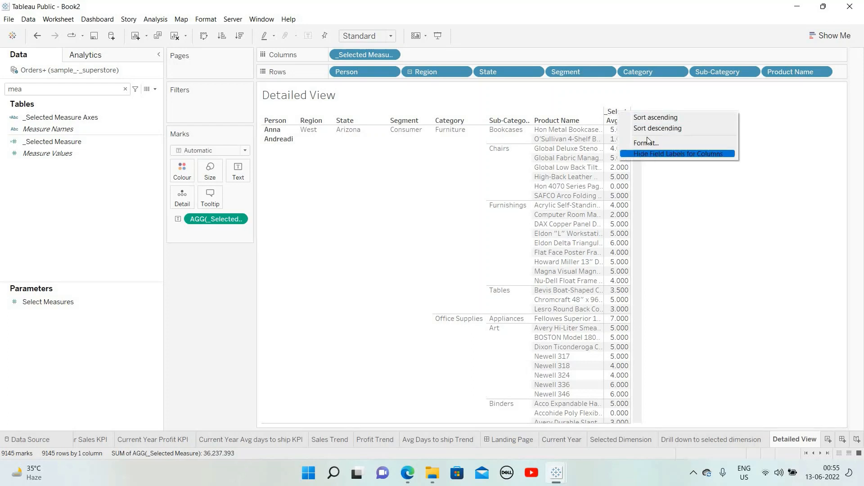
left_click(648, 154)
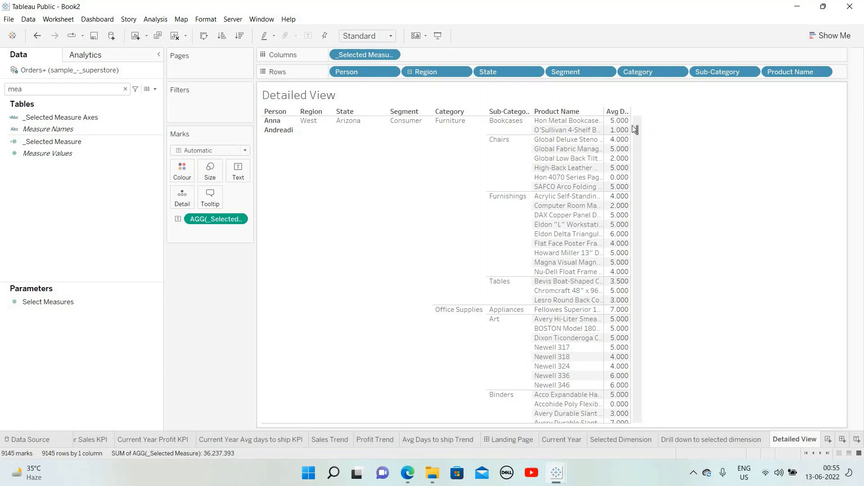
left_click(391, 36)
left_click(372, 58)
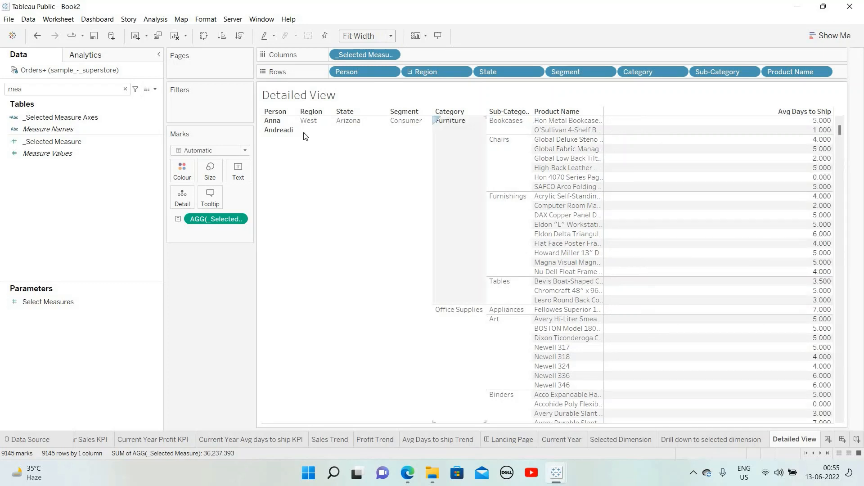
Widen the row header columns so that the full Person and Sub-Category headings and most product names fit, and clear the selection.
left_click_drag(298, 133, 394, 134)
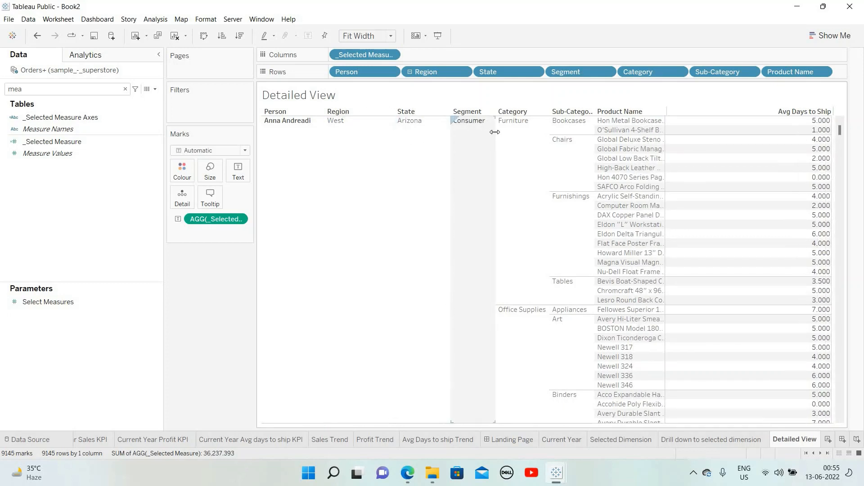
left_click(497, 135)
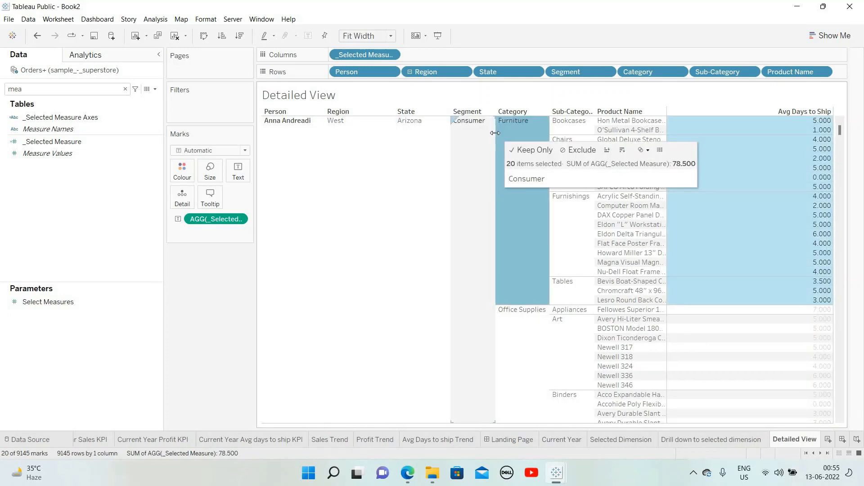
left_click_drag(506, 133, 513, 133)
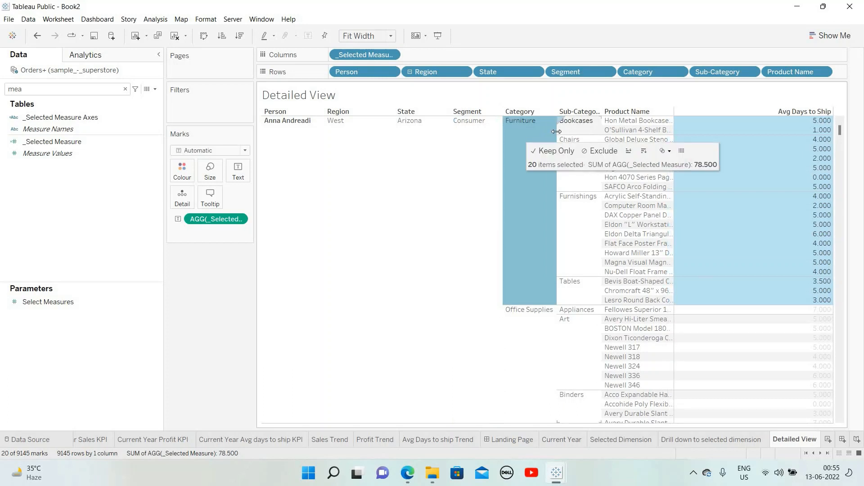
left_click_drag(573, 131, 574, 131)
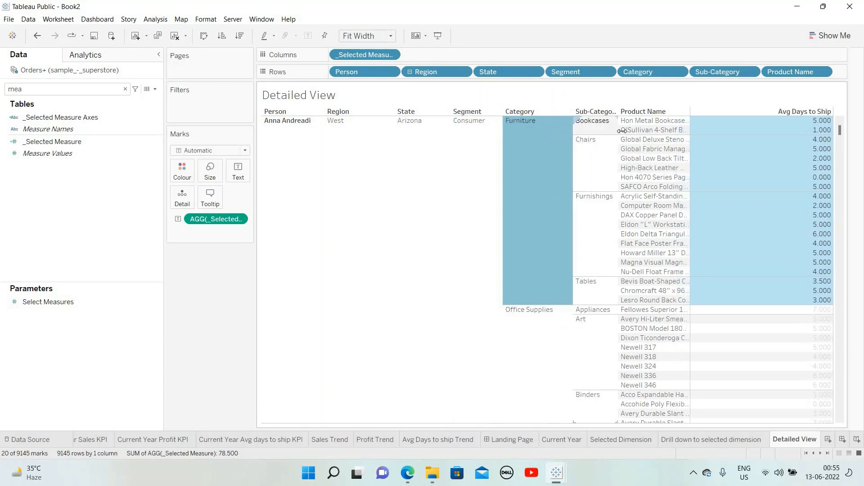
left_click_drag(707, 131, 759, 132)
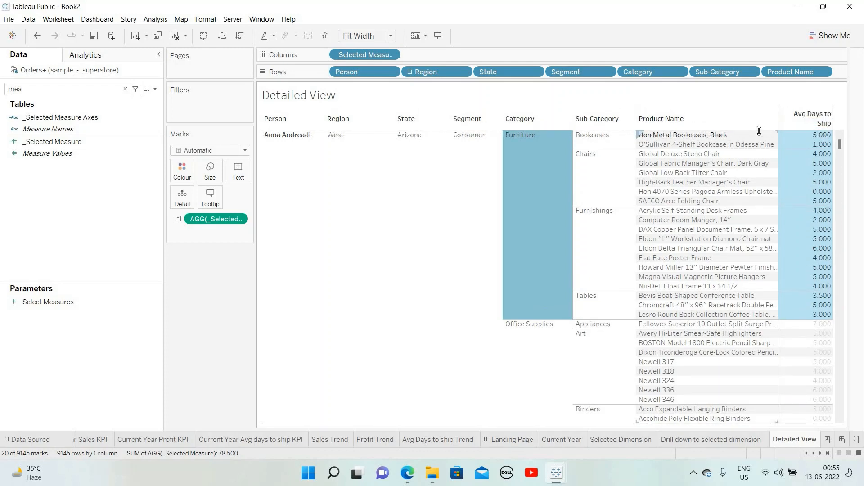
left_click(286, 282)
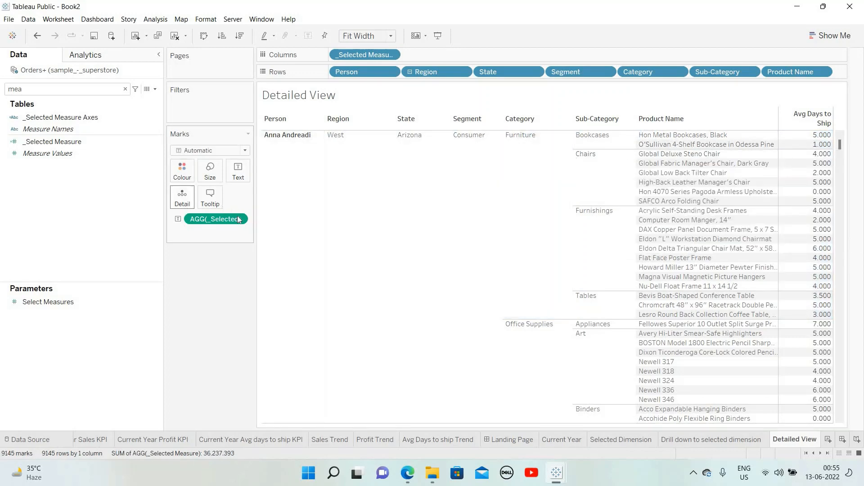
Format the default pane numbers of _Selected Measure as Number (Custom) with one decimal place.
right_click(194, 221)
left_click(213, 271)
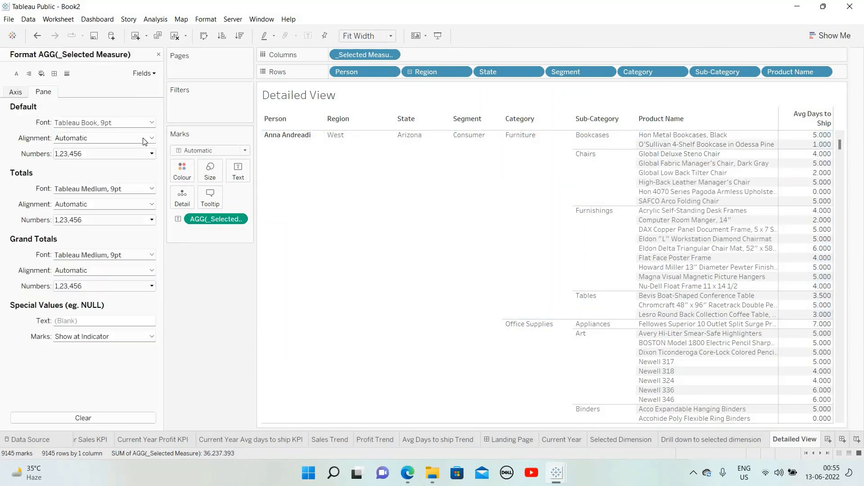
left_click(145, 156)
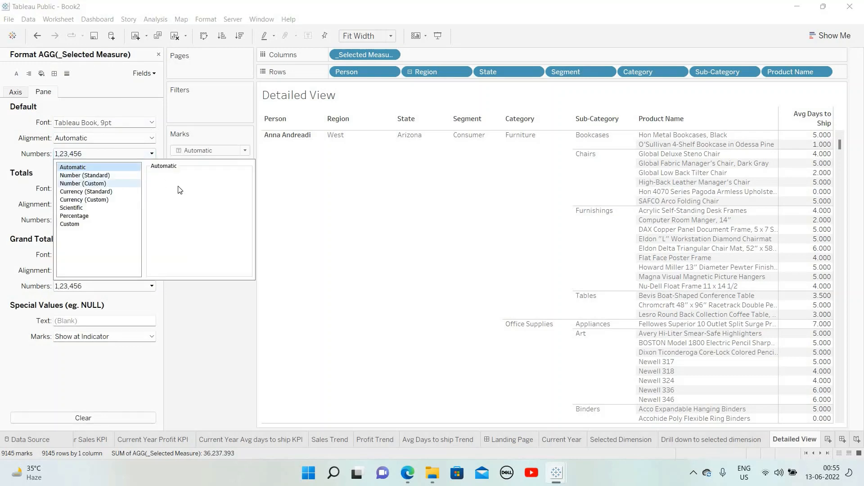
left_click(95, 183)
left_click(176, 189)
left_click(176, 188)
left_click(206, 325)
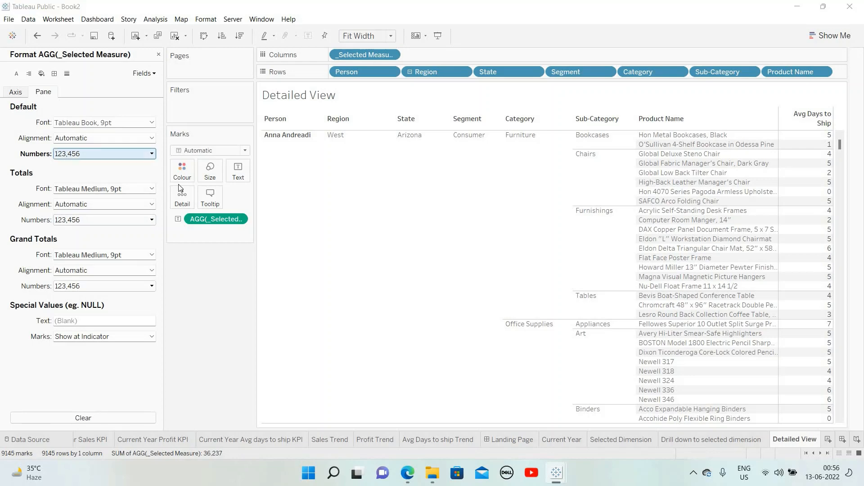
left_click(139, 154)
left_click(194, 310)
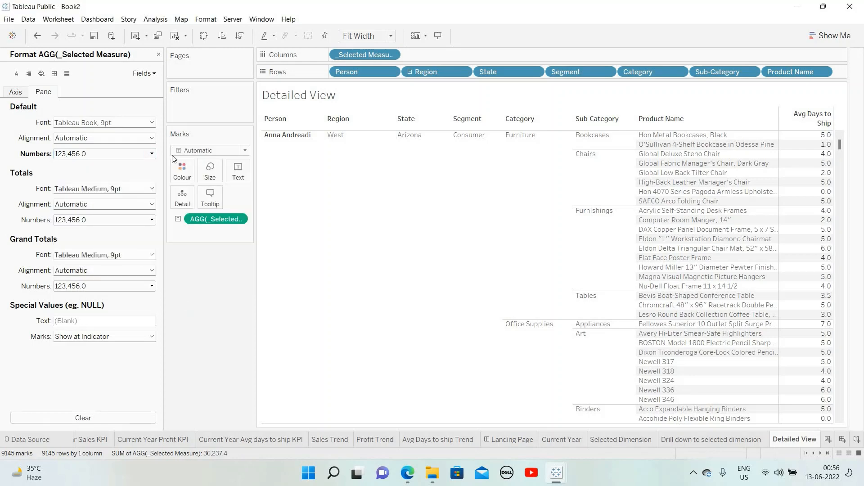
left_click(158, 54)
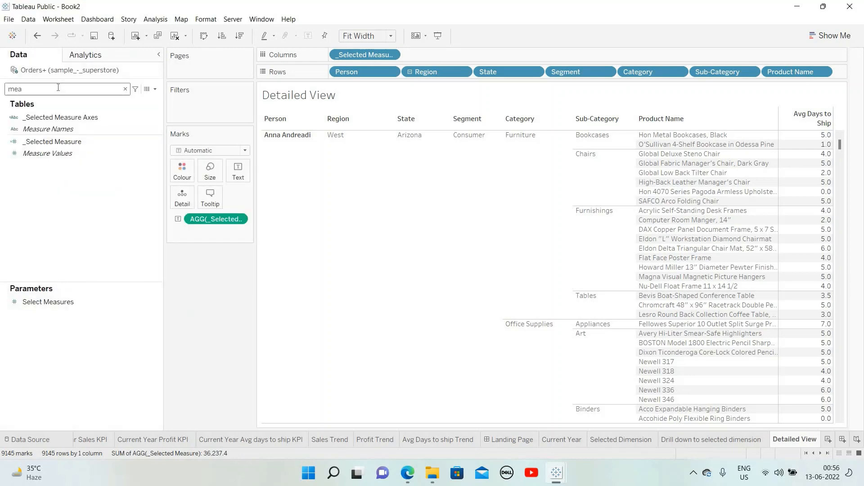
Find the unit fields and add _Prefix Units and _Suffix Units to the table's text marks.
key("BackSpace")
key("BackSpace")
key("BackSpace")
type("unit")
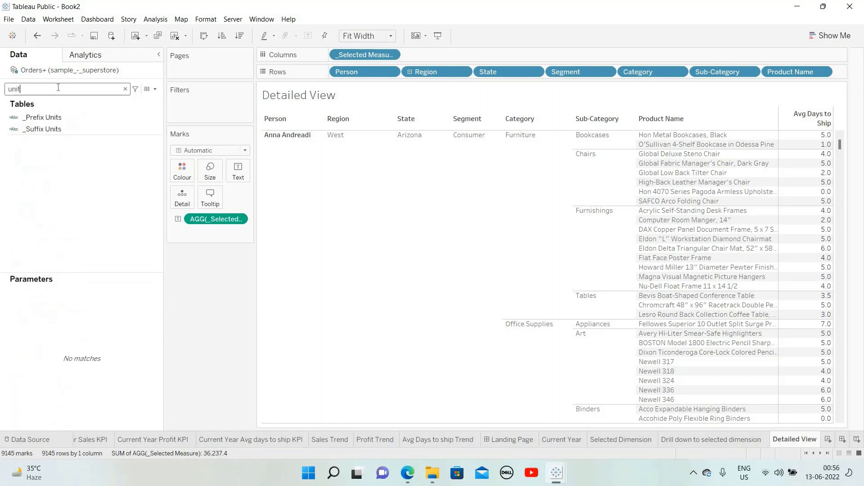
left_click(59, 117)
left_click(65, 128, "ctrl")
left_click_drag(66, 117, 238, 174)
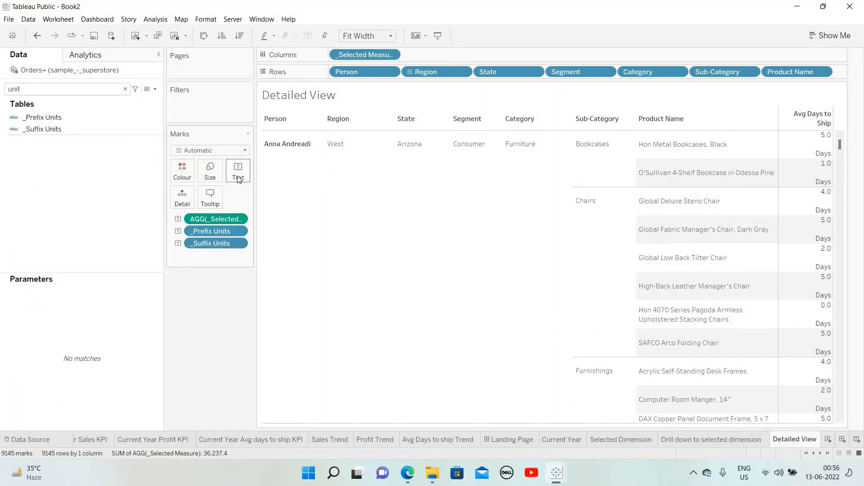
Arrange the text label on one centred line as <_Prefix Units><AGG(_Selected Measure)><_Suffix Units> and apply it.
left_click(238, 173)
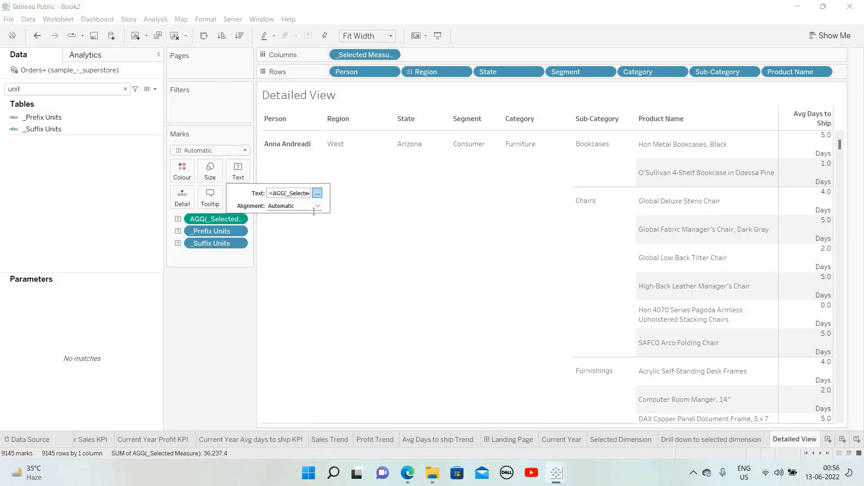
double_click(231, 216)
key("ctrl+c")
key("Delete")
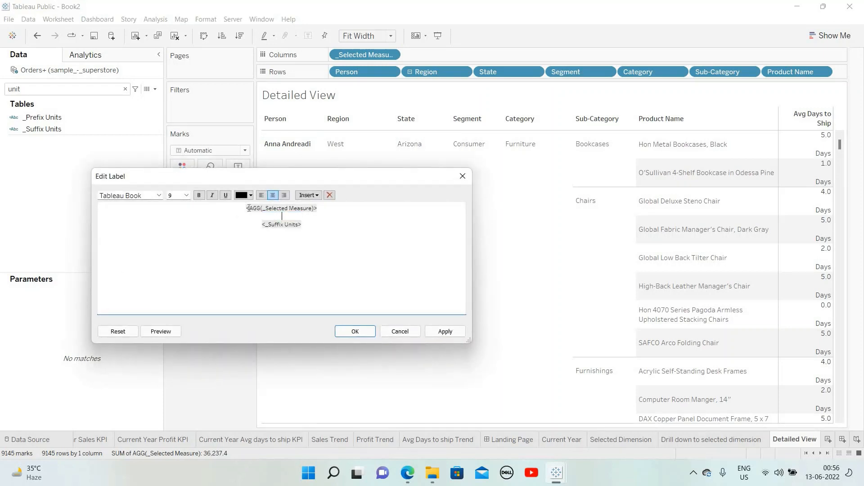
key("ctrl+v")
double_click(231, 223)
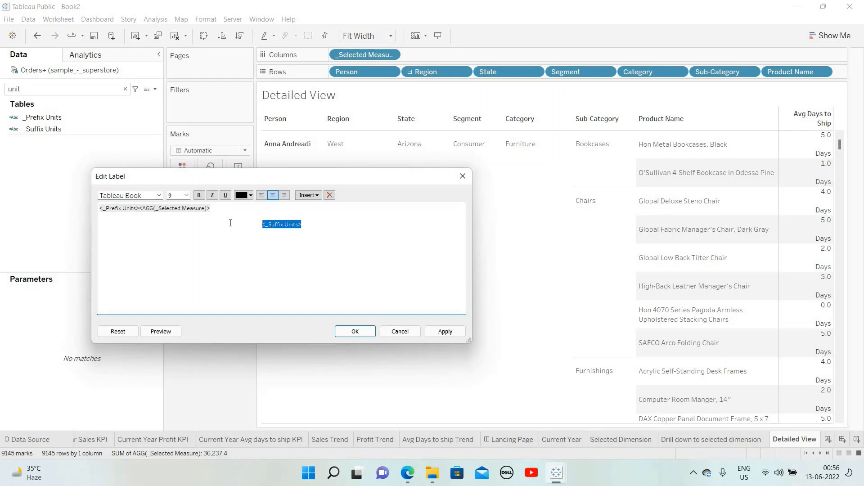
key("ctrl+x")
key("ctrl+v")
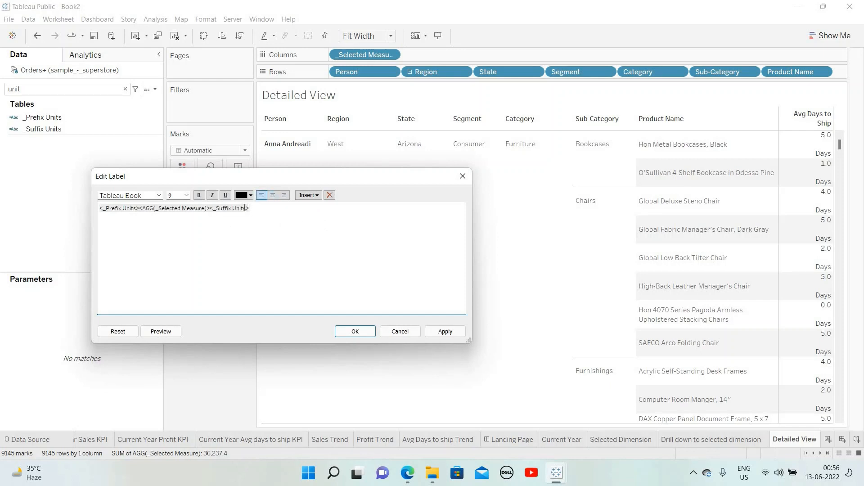
left_click_drag(250, 209, 99, 209)
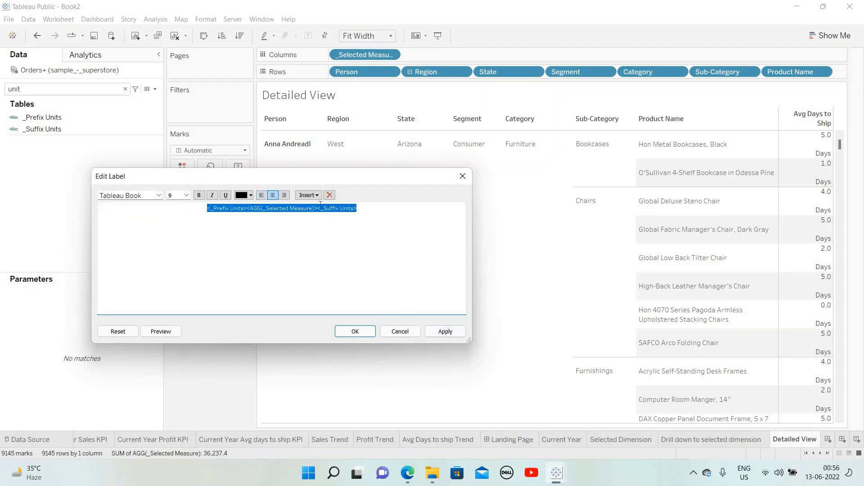
key("End")
left_click(439, 331)
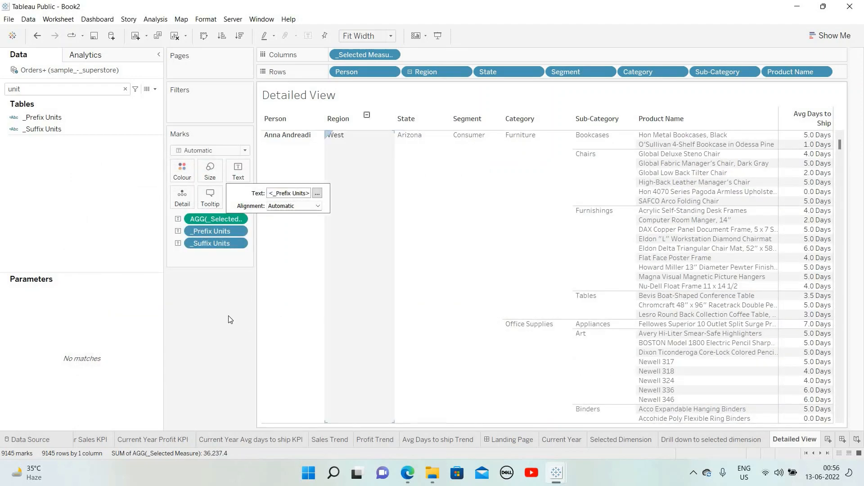
left_click(220, 318)
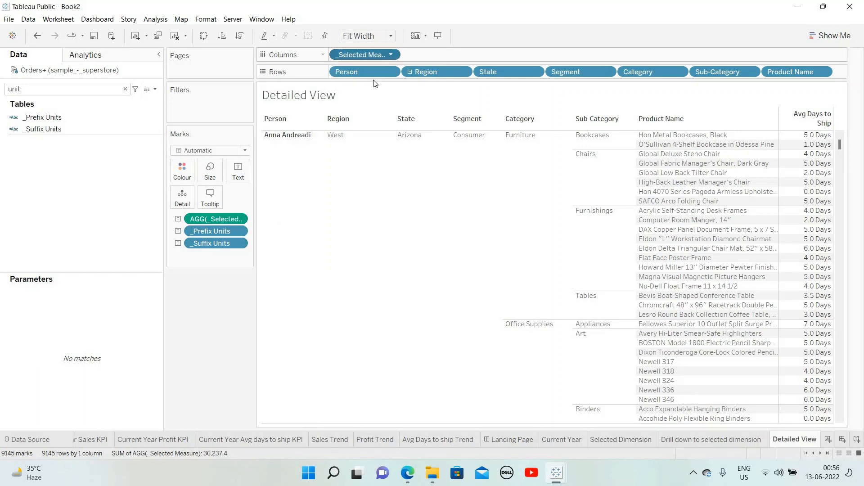
Set the default header alignment of _Selected Measure Axes to horizontal Centre.
left_click(391, 55)
left_click(365, 118)
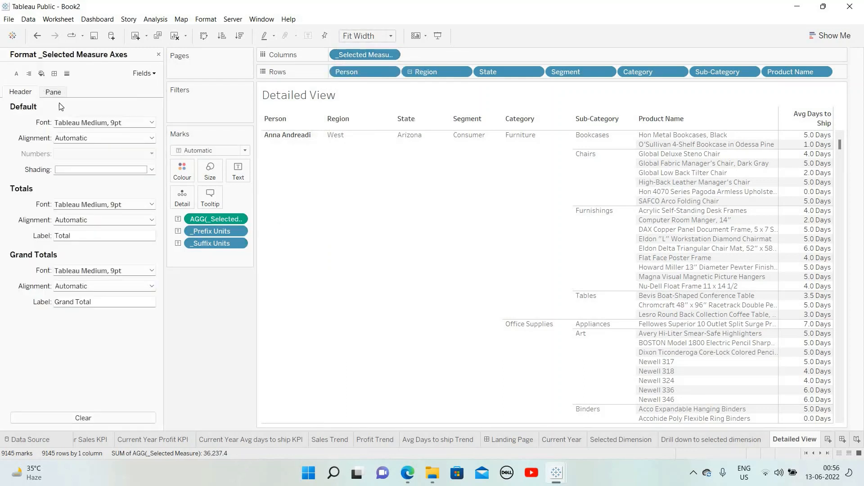
left_click(88, 140)
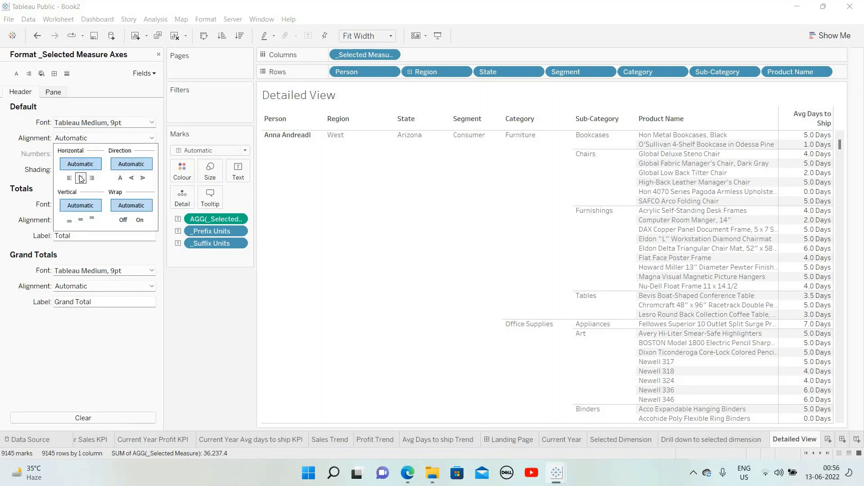
left_click(81, 178)
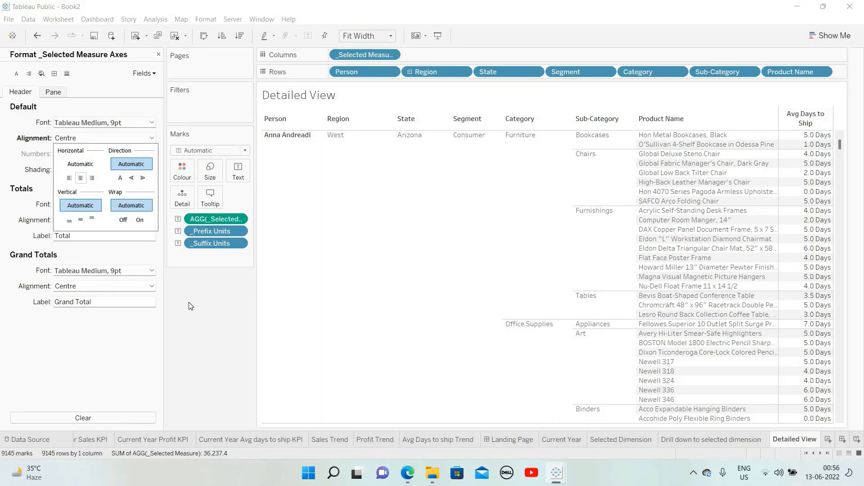
Set the default pane alignment of AGG(_Selected Measure) to horizontal Centre.
right_click(198, 221)
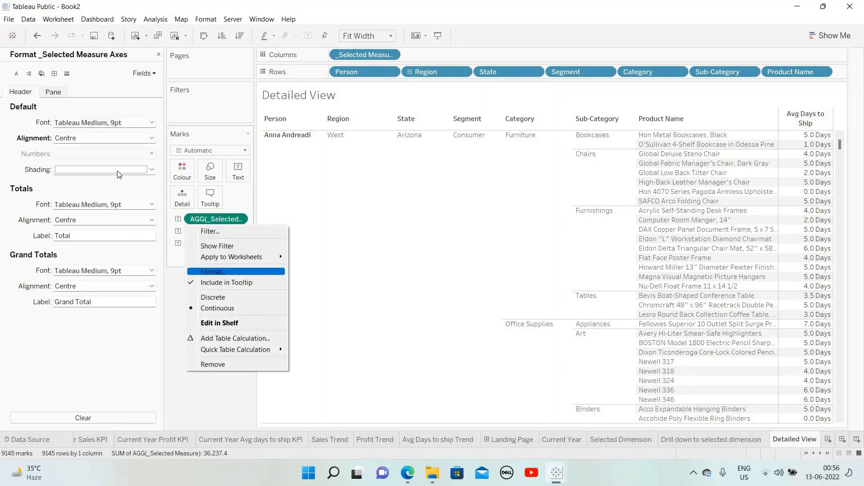
key("Return")
left_click(88, 138)
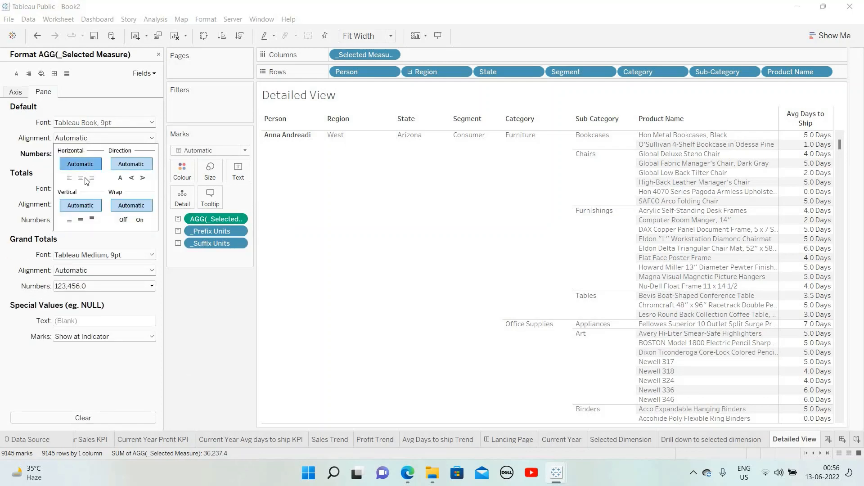
left_click(81, 178)
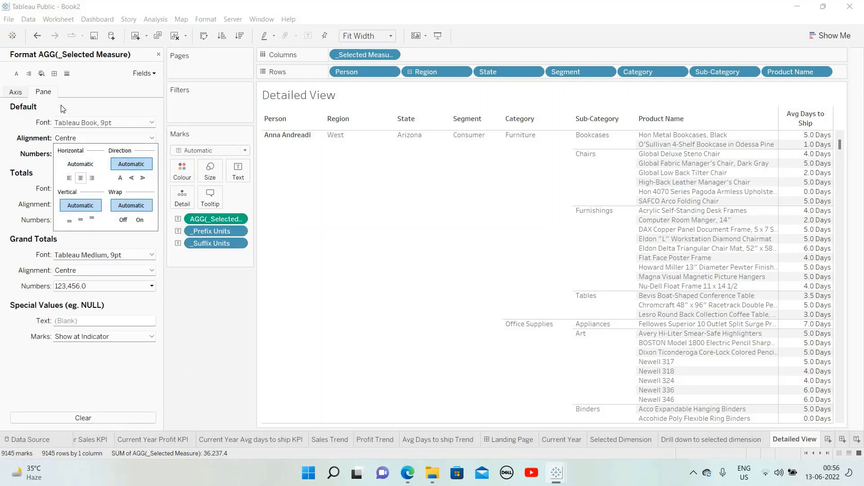
left_click(24, 93)
left_click(75, 120)
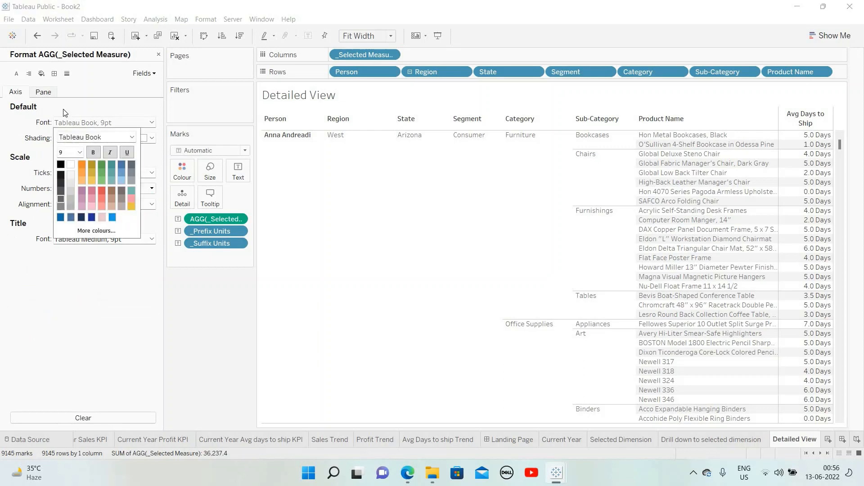
left_click(34, 84)
Try horizontal Centre for the whole sheet's default header alignment, and set it back to Automatic.
left_click(28, 73)
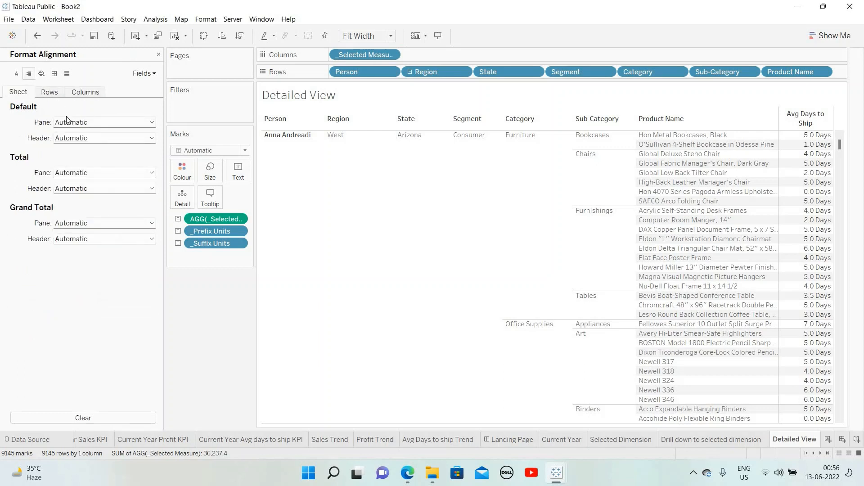
left_click(69, 139)
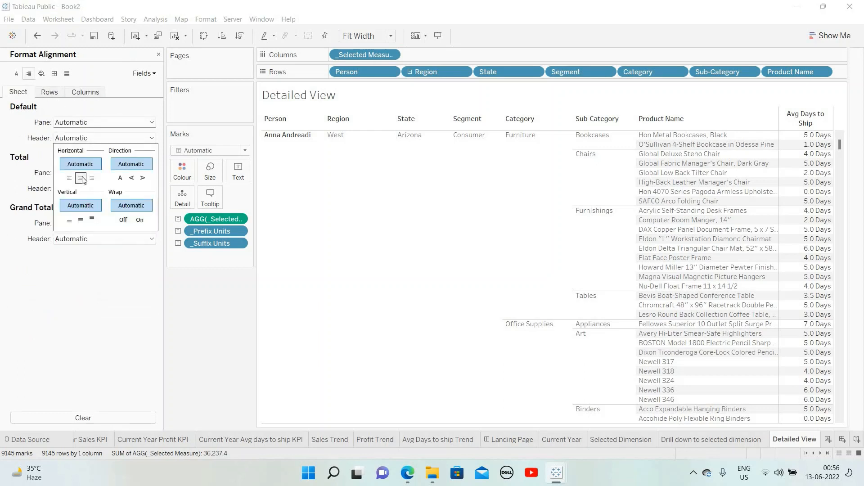
left_click(81, 178)
left_click(80, 164)
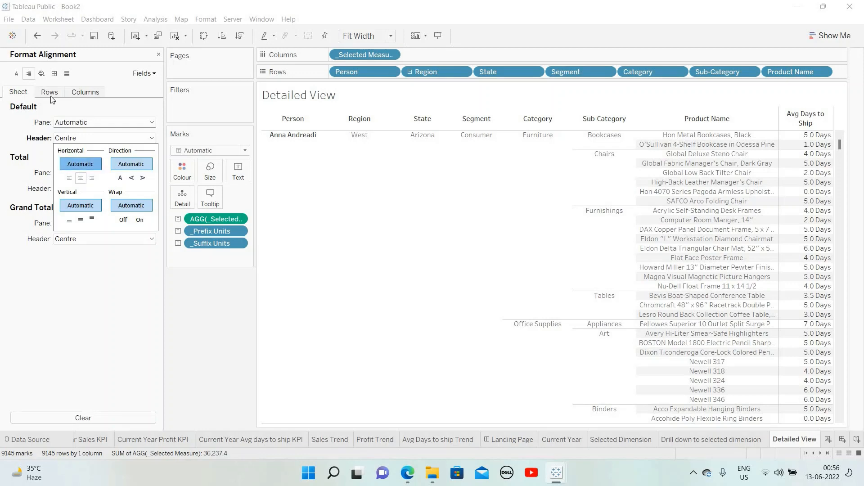
Try horizontal Centre for the default header alignment of rows and of columns, setting each back to Automatic.
left_click(50, 93)
left_click(75, 142)
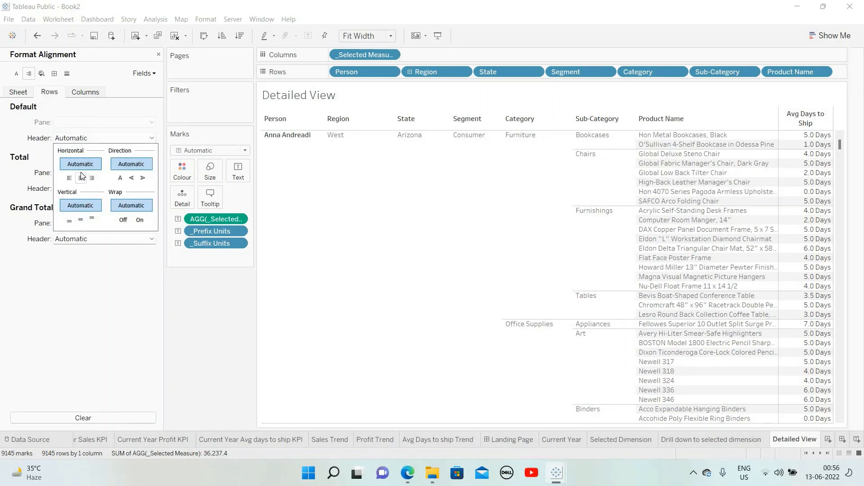
left_click(81, 177)
left_click(82, 166)
left_click(83, 93)
left_click(81, 140)
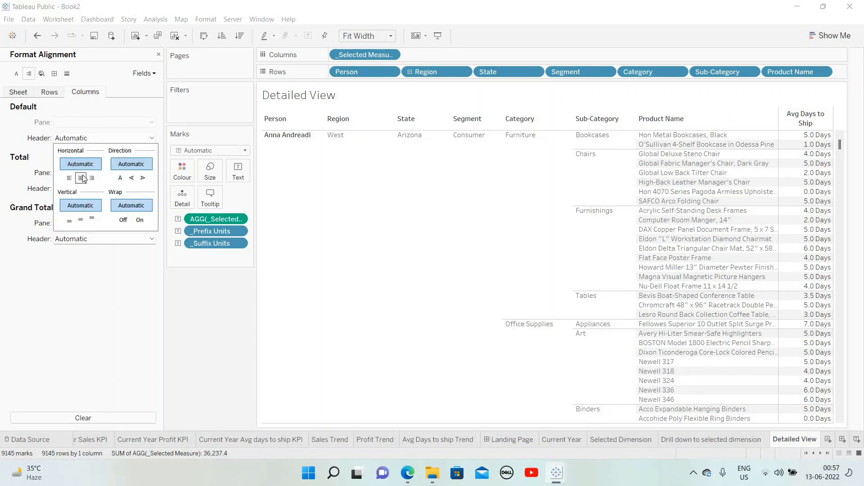
left_click(81, 178)
left_click(83, 165)
left_click(158, 54)
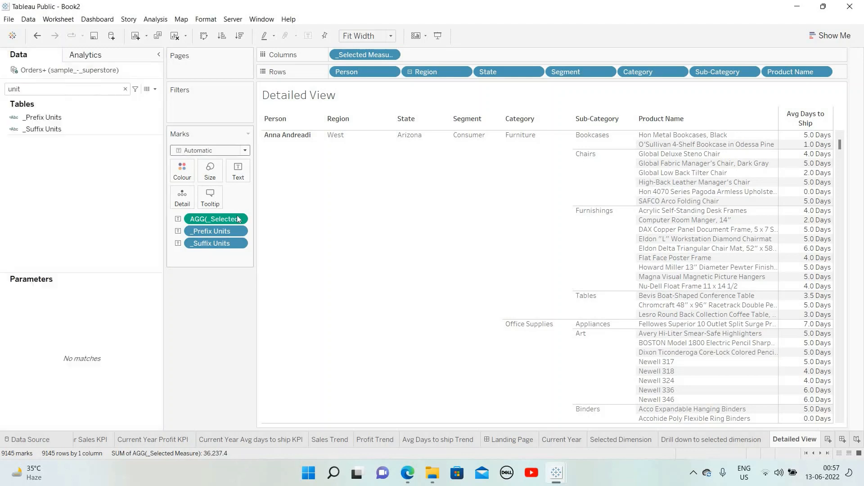
Review the AGG(_Selected Measure) formatting and try Centre for the columns' total pane and default header alignment, returning both to Automatic.
right_click(239, 219)
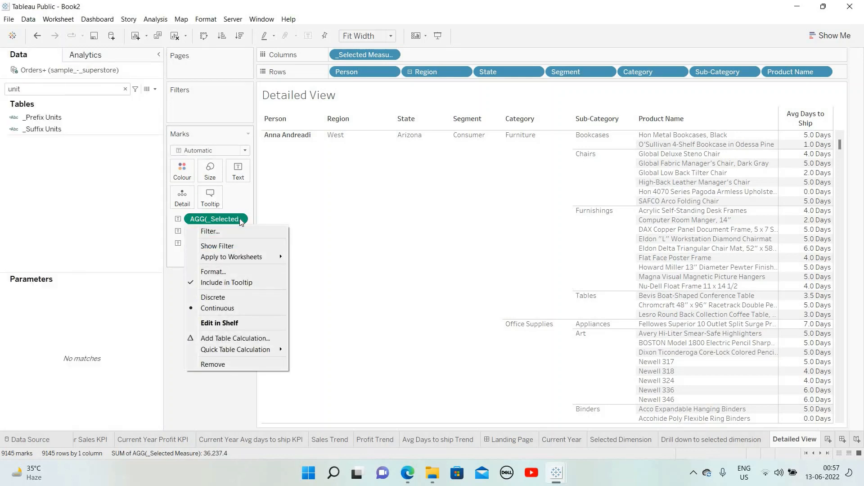
left_click(229, 272)
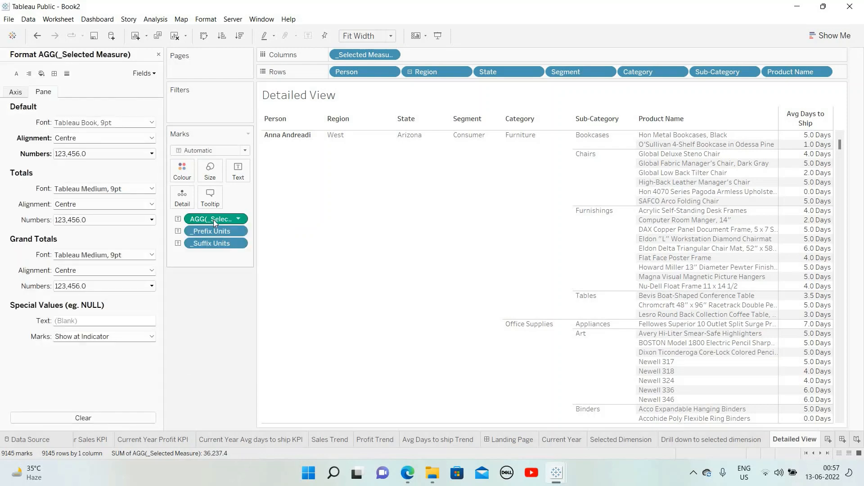
left_click(28, 73)
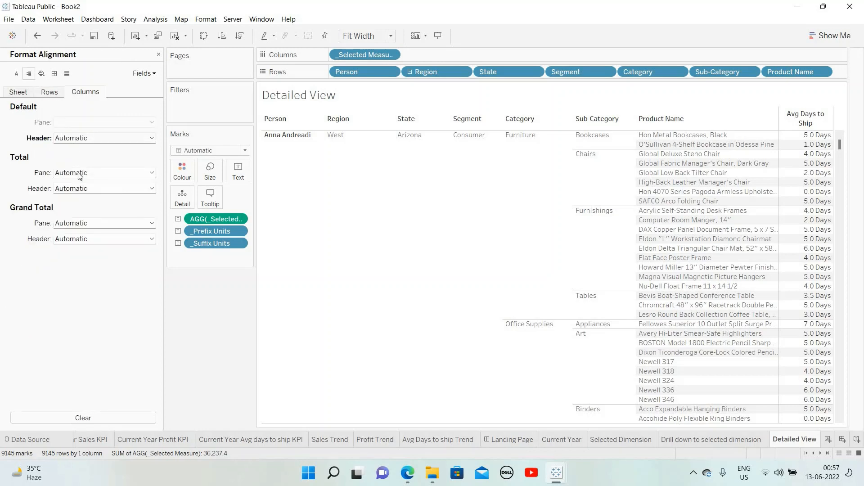
left_click(81, 213)
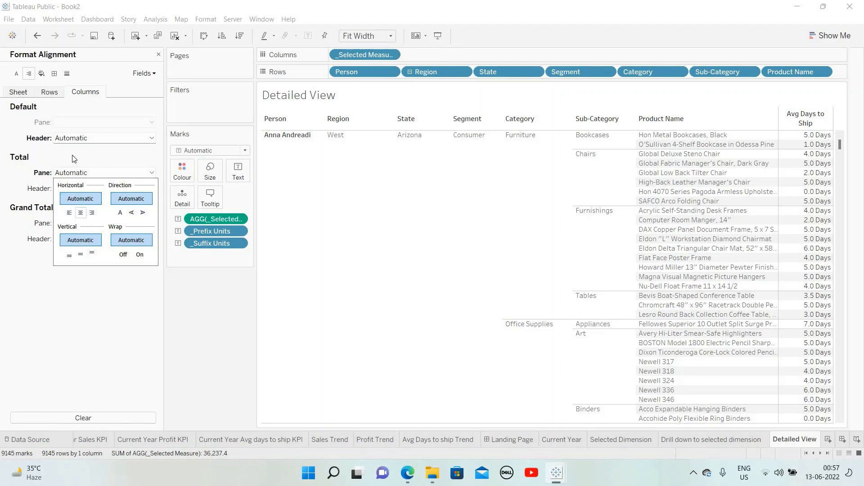
left_click(78, 139)
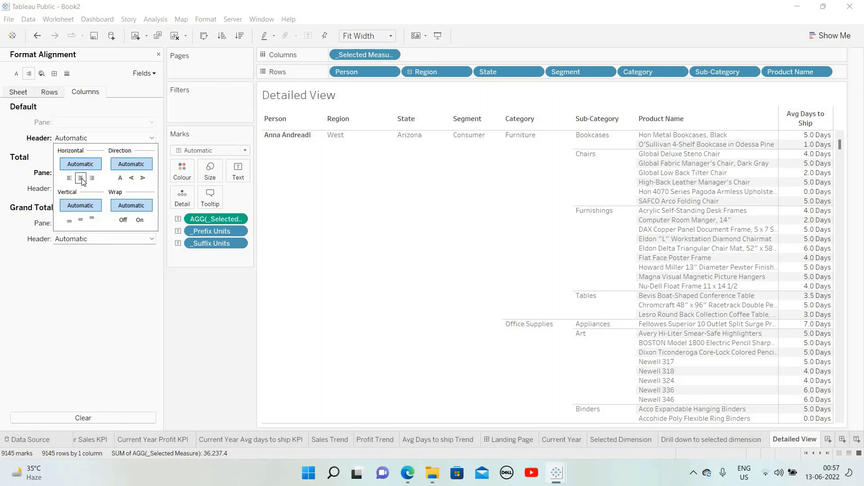
left_click(81, 179)
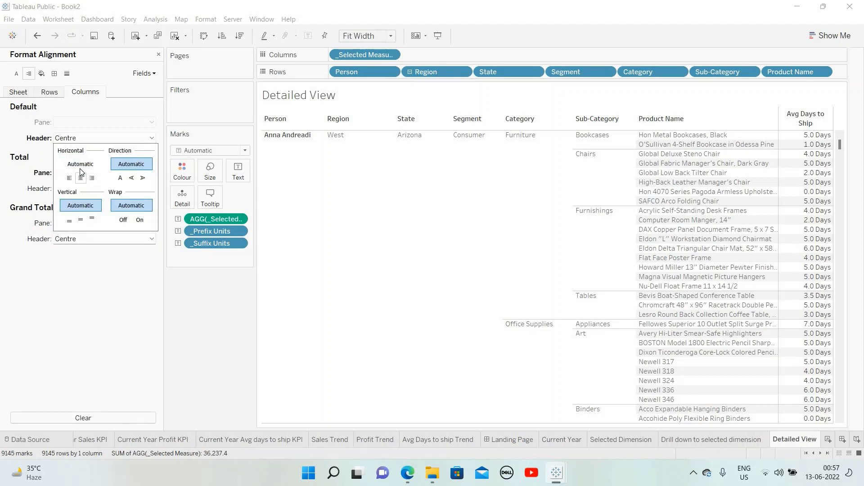
left_click(76, 161)
Try Centre again for the rows' and the sheet's default header alignment, returning to Automatic.
left_click(44, 95)
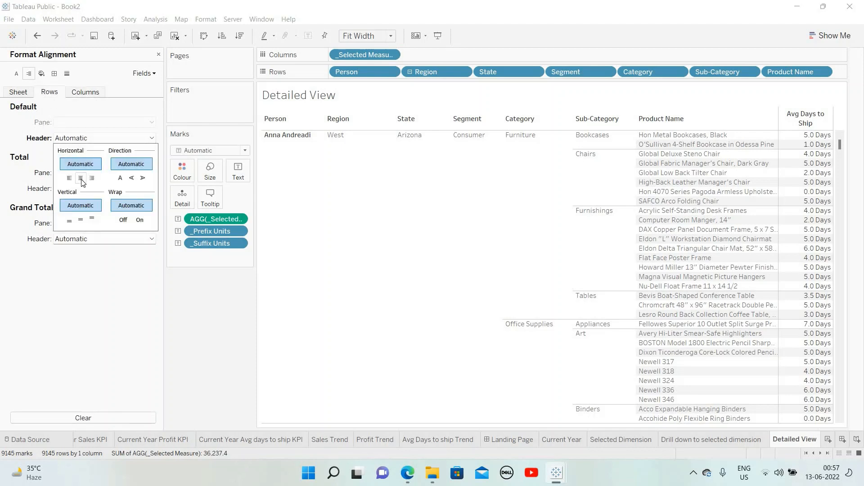
left_click(81, 178)
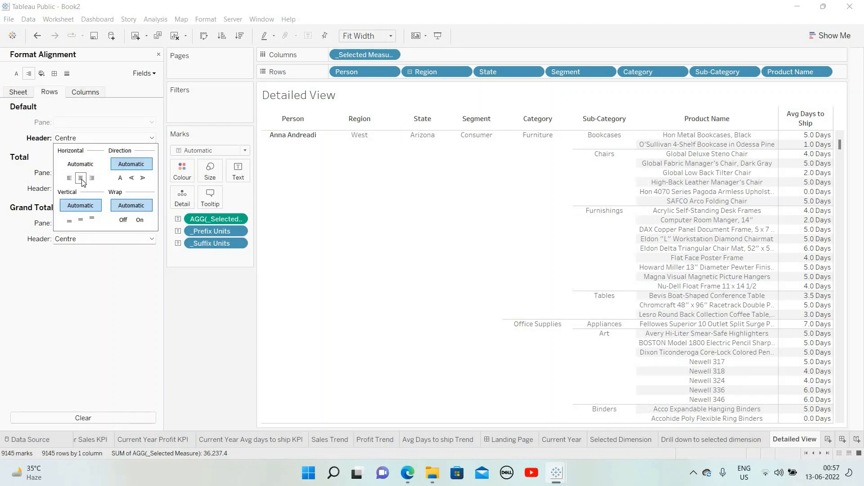
left_click(21, 93)
left_click(70, 140)
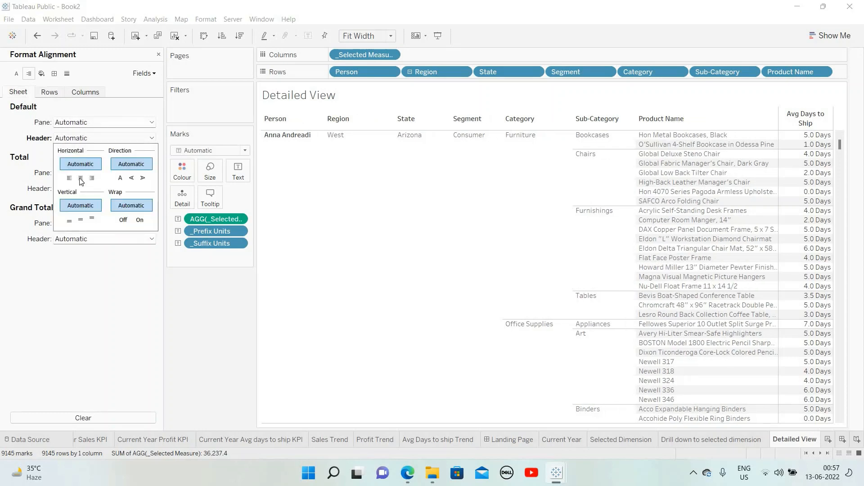
left_click(81, 178)
left_click(80, 160)
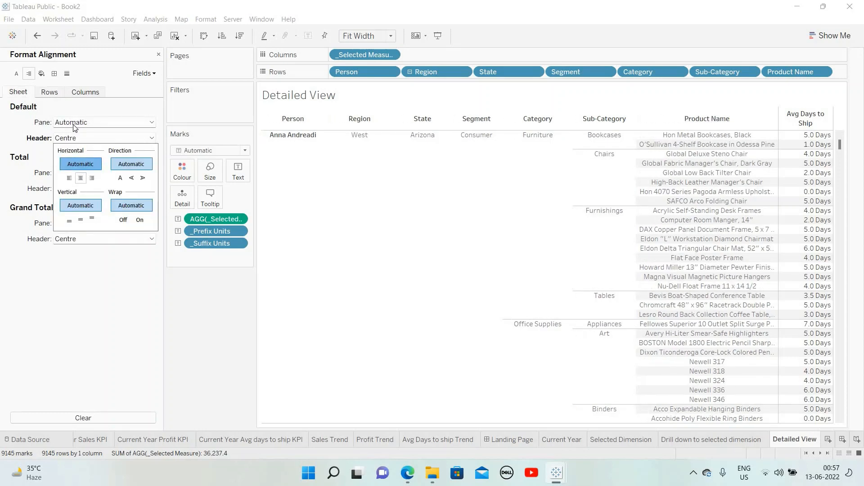
Set the sheet's default pane alignment to horizontal Centre and close the formatting settings.
left_click(80, 126)
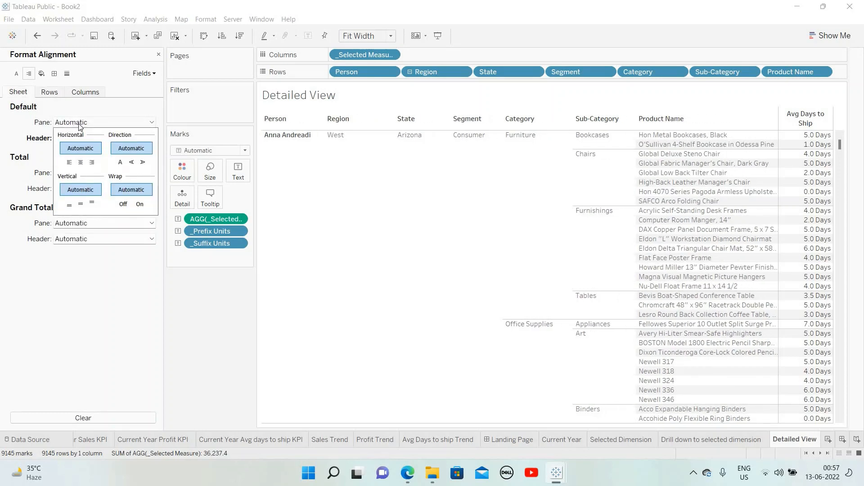
left_click(81, 163)
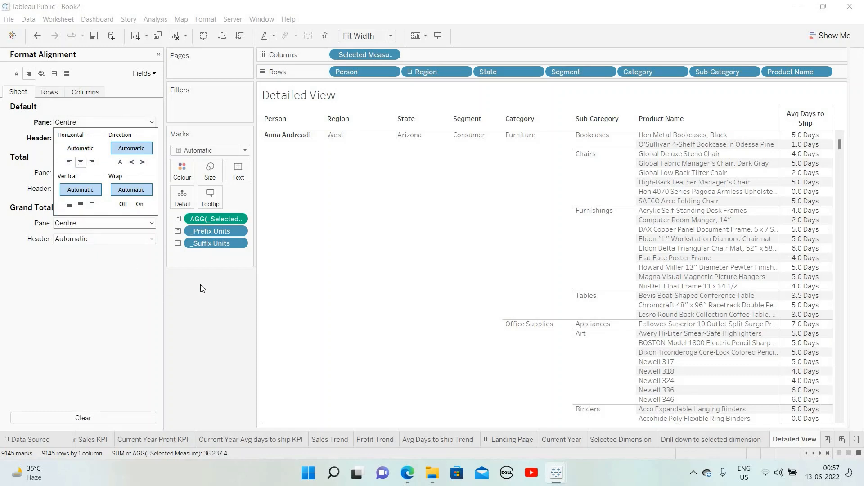
left_click(158, 54)
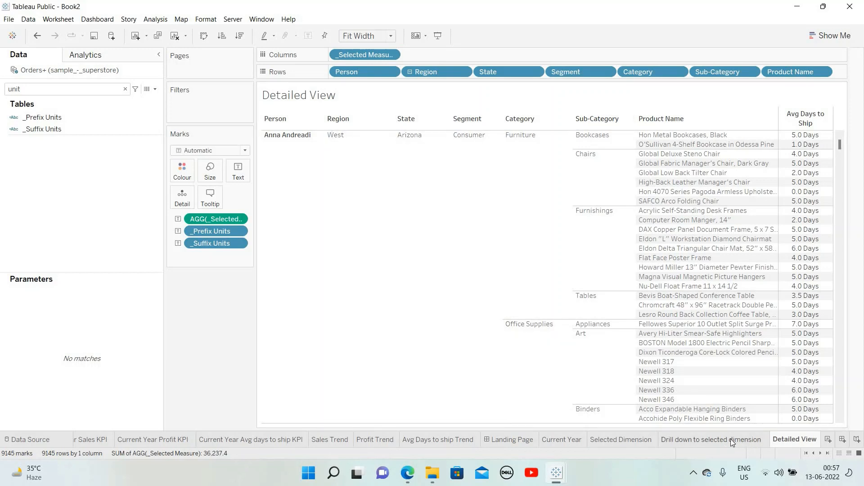
Replace the worksheet's title with the text Detailed View in bold, size 10.
mouse_move(731, 439)
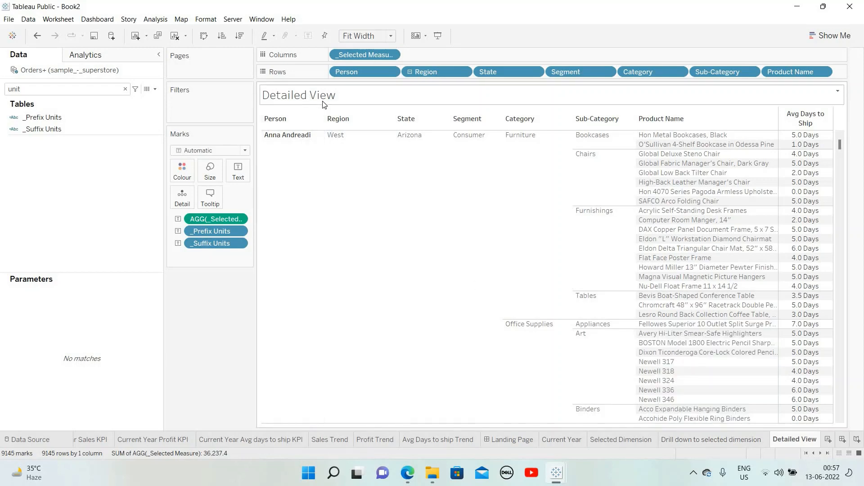
right_click(305, 96)
key("Return")
key("ctrl+a")
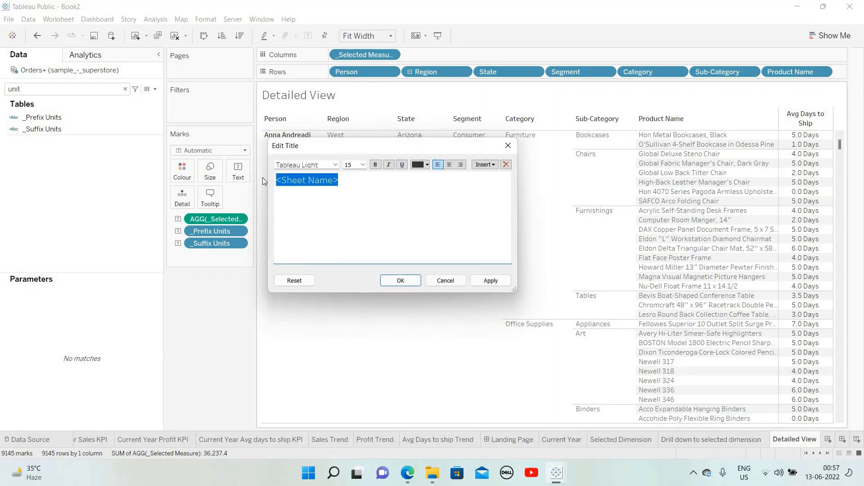
type("Detailed View")
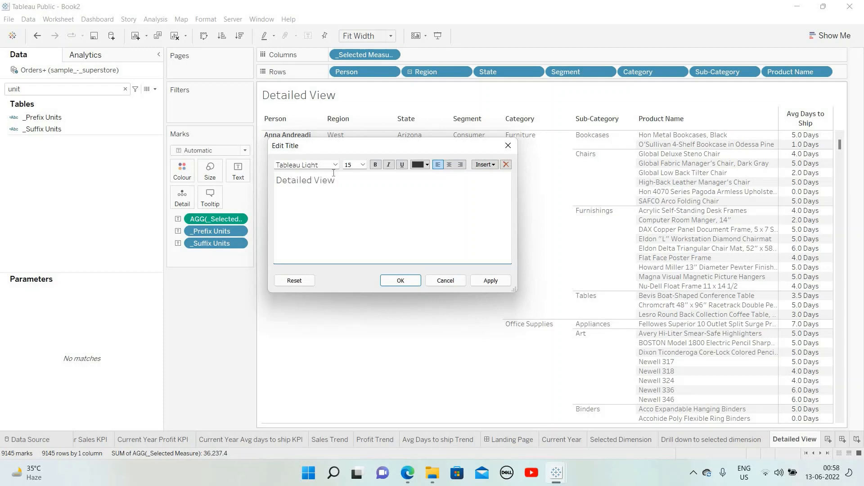
left_click_drag(335, 180, 274, 178)
left_click(376, 165)
left_click(364, 167)
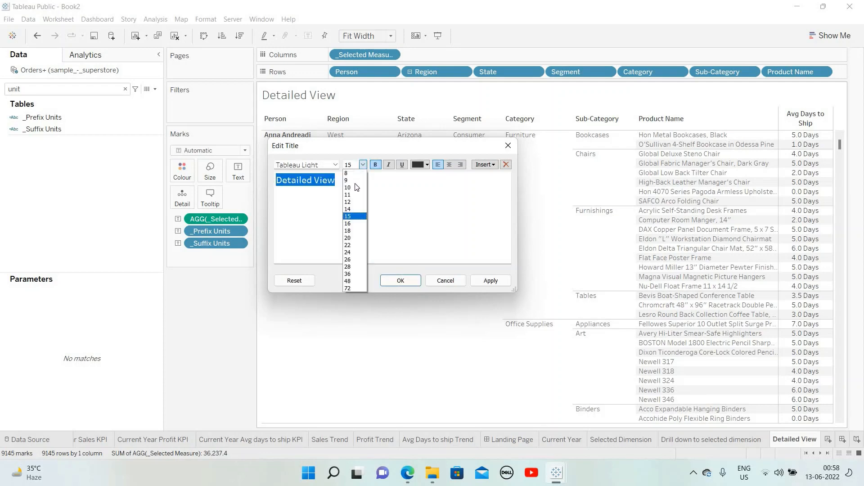
left_click(356, 187)
left_click(486, 282)
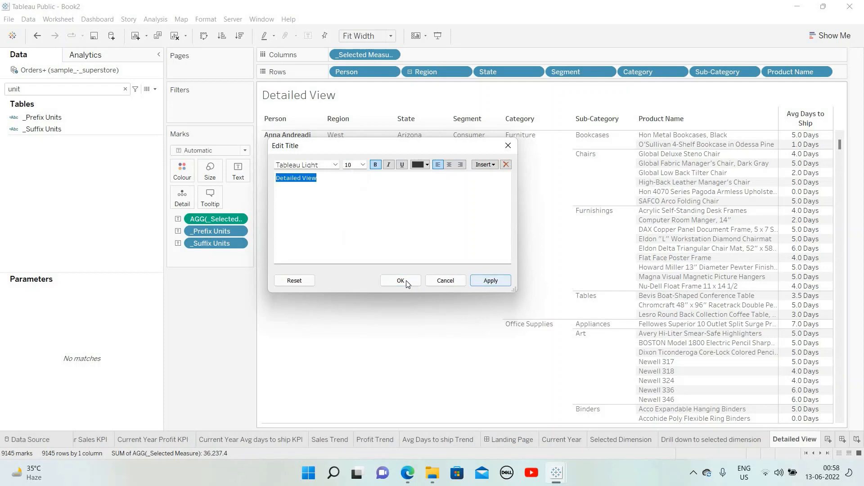
key("Return")
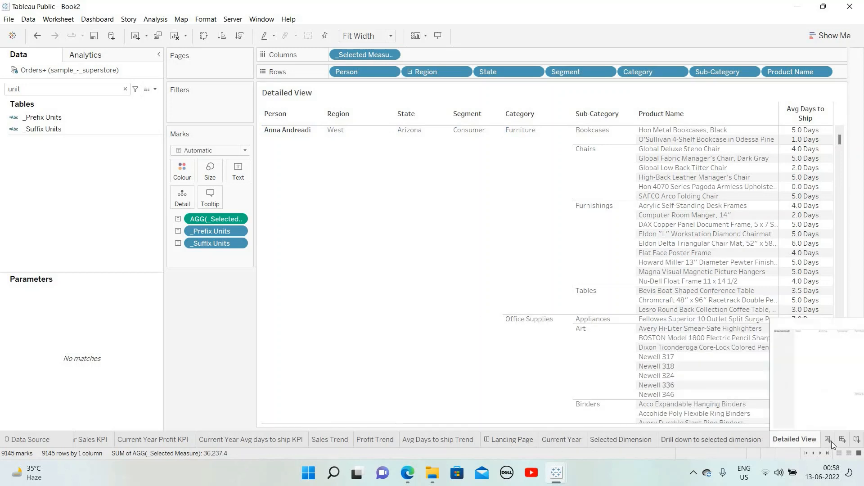
Review the Selected Dimension and neighbouring worksheets and add a new dashboard to the workbook.
left_click(749, 442)
left_click(620, 442)
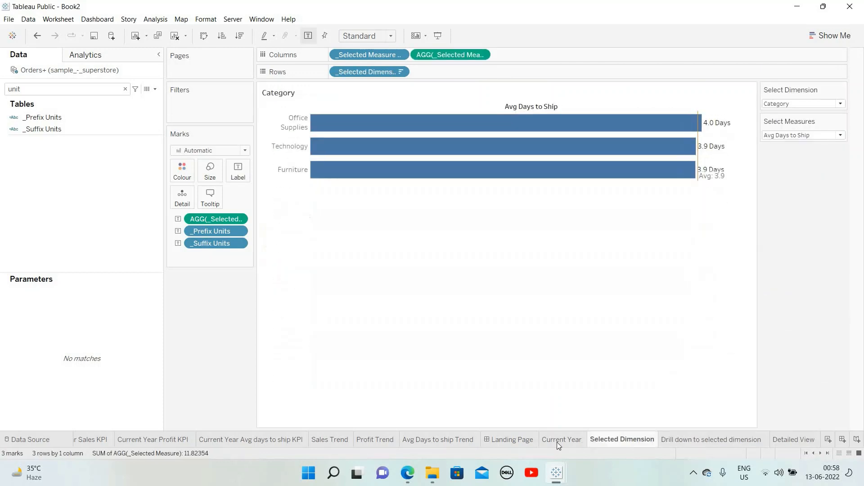
left_click(557, 441)
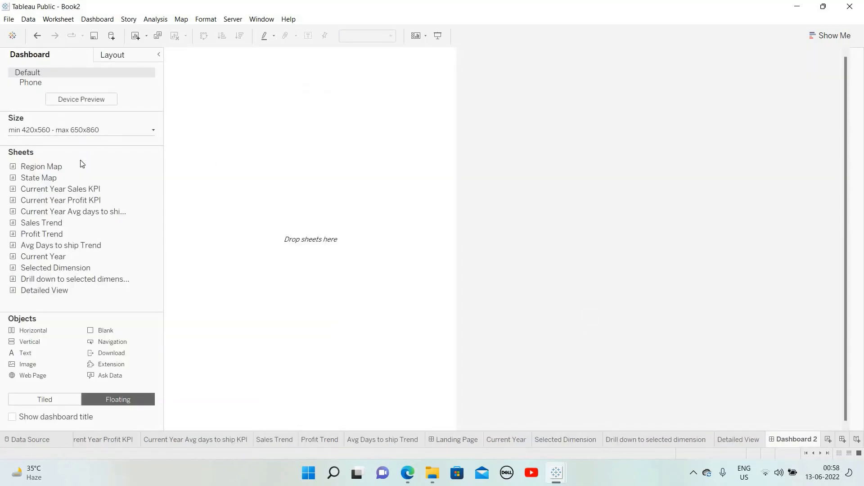
Switch the new dashboard's size to Automatic and then to Fixed size, custom 1524 x 851.
left_click(82, 130)
left_click(67, 147)
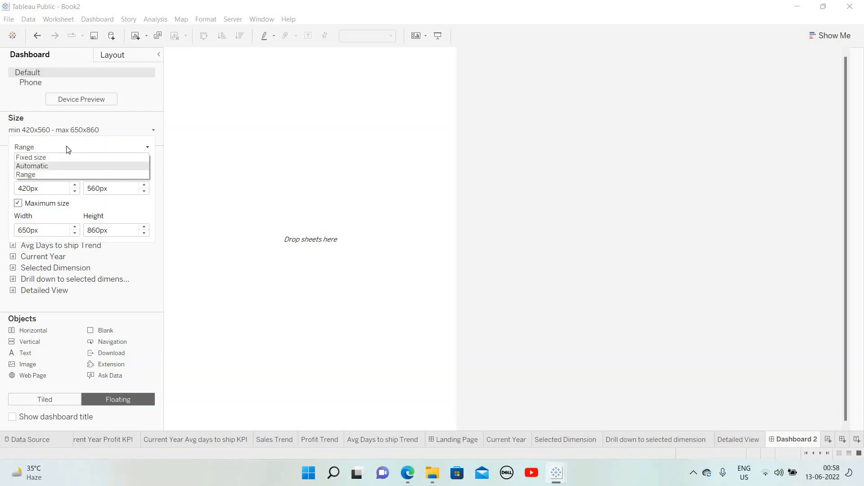
left_click(56, 165)
left_click(66, 147)
left_click(31, 158)
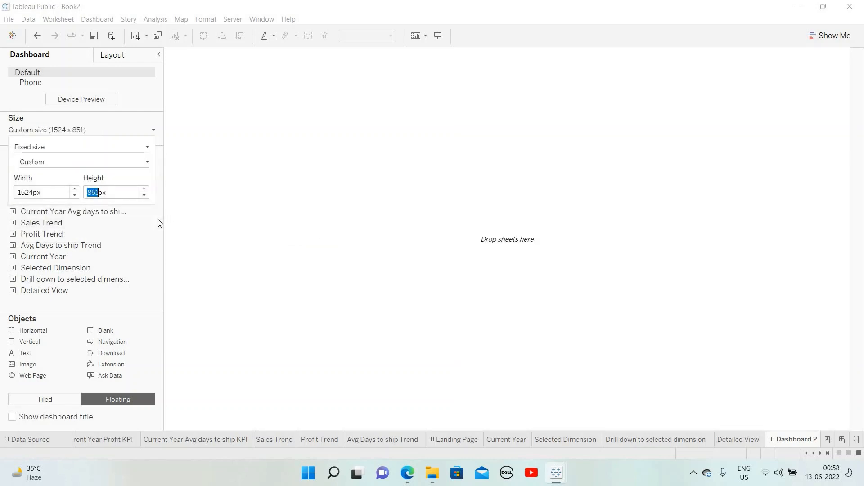
left_click(158, 221)
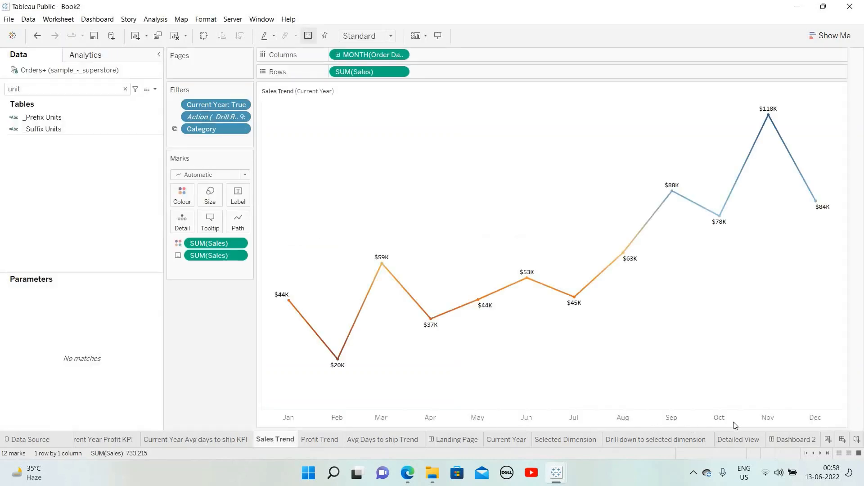
left_click(794, 439)
Add the State Map sheet to Dashboard 2 as a tiled item filling the canvas.
double_click(79, 177)
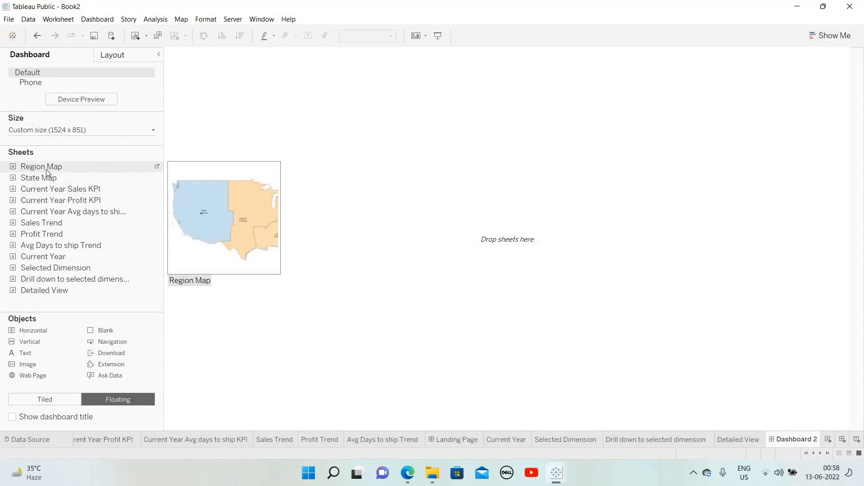
left_click_drag(46, 178, 302, 180)
left_click(45, 400)
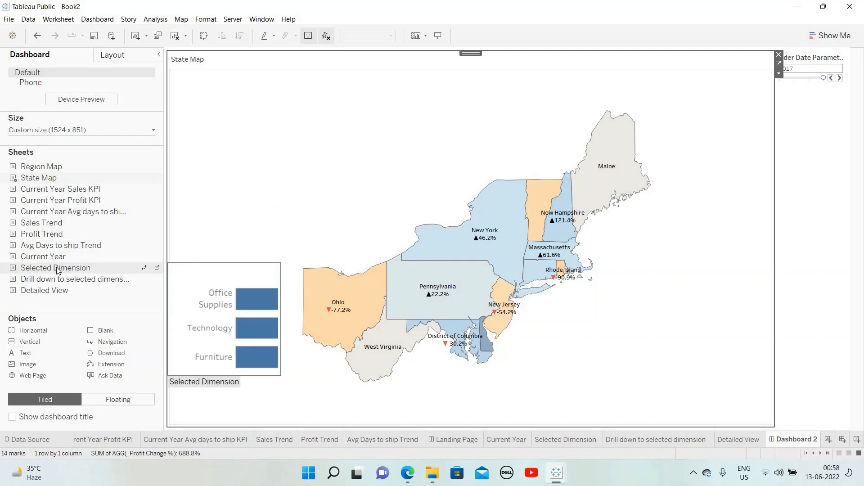
Tile Selected Dimension beside the map, the drill-down sheet beneath Selected Dimension, and Detailed View across the full width below them.
left_click_drag(58, 271, 705, 241)
left_click_drag(376, 241, 349, 240)
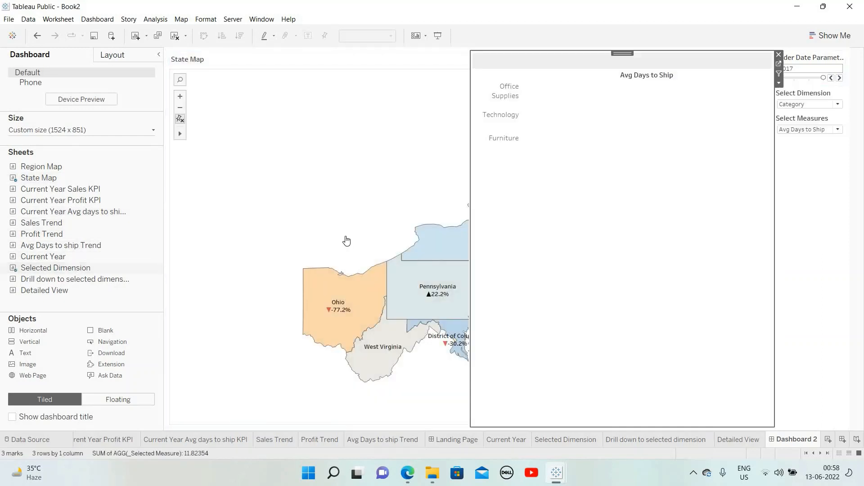
left_click_drag(539, 281, 645, 288)
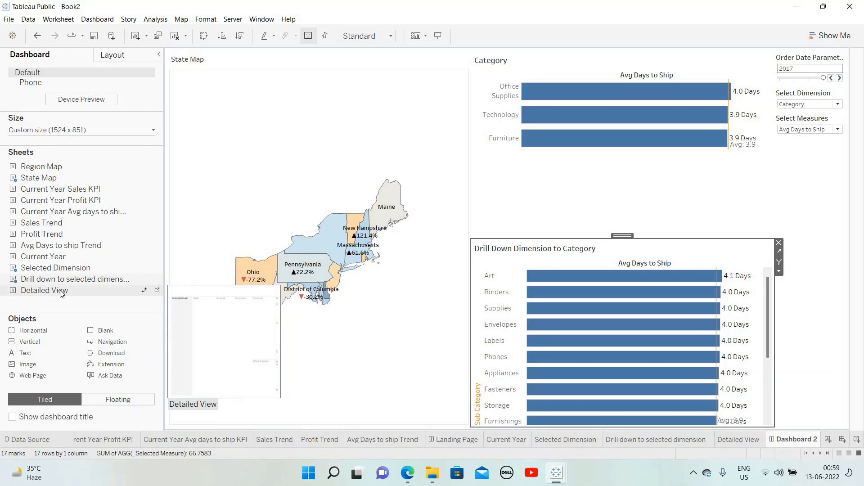
left_click_drag(63, 292, 482, 418)
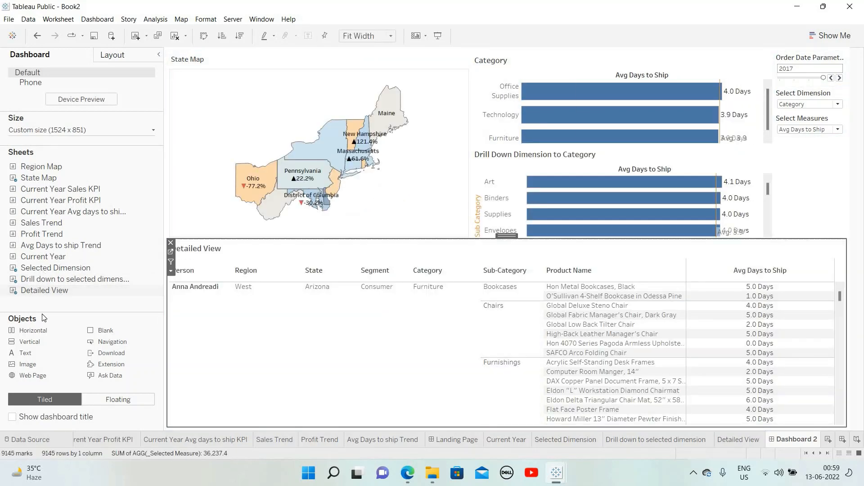
Add a blank banner above all sheets, shrink it to about 62 px high and give it a blue background.
mouse_move(110, 334)
left_mouse_down()
mouse_move(335, 137)
mouse_move(366, 56)
left_mouse_up()
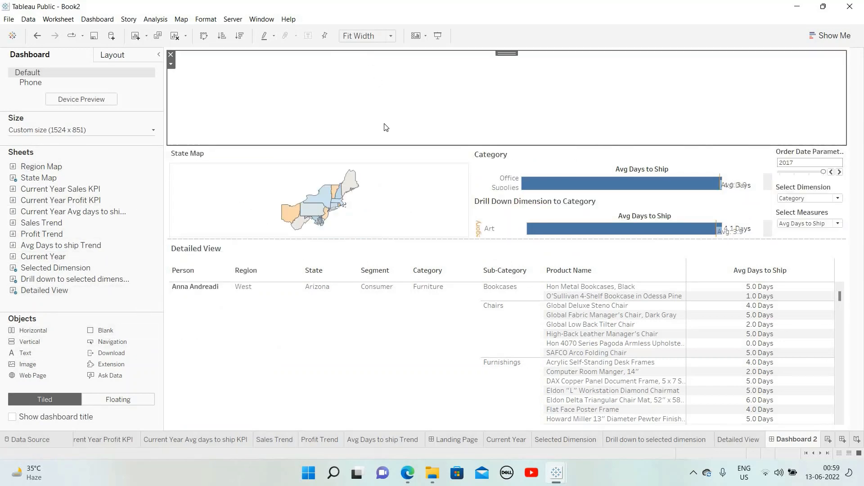
left_click_drag(384, 141, 377, 79)
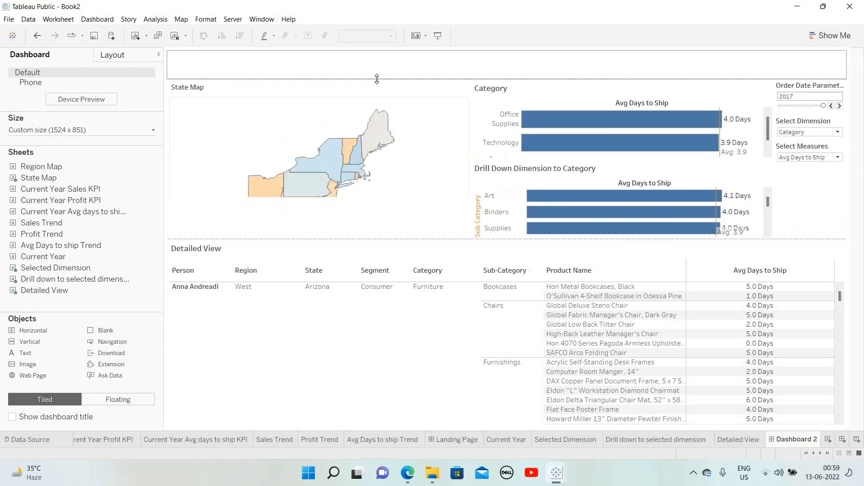
left_click(111, 55)
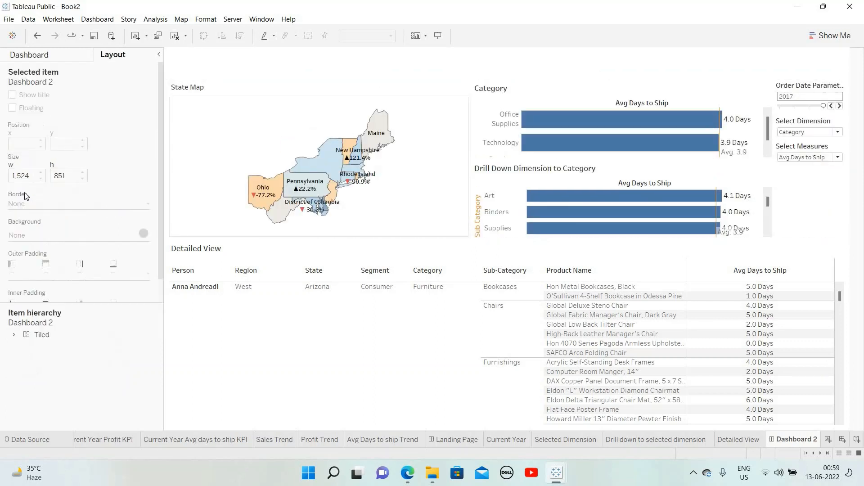
left_click(218, 64)
left_click(28, 235)
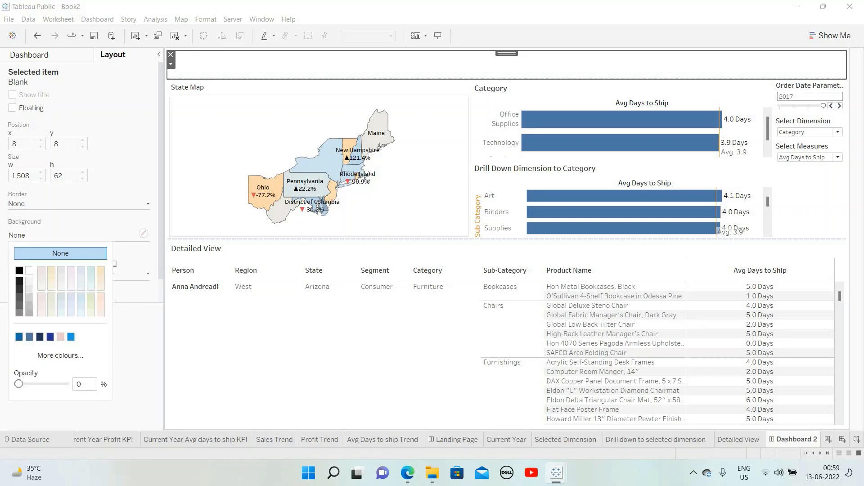
left_click(18, 336)
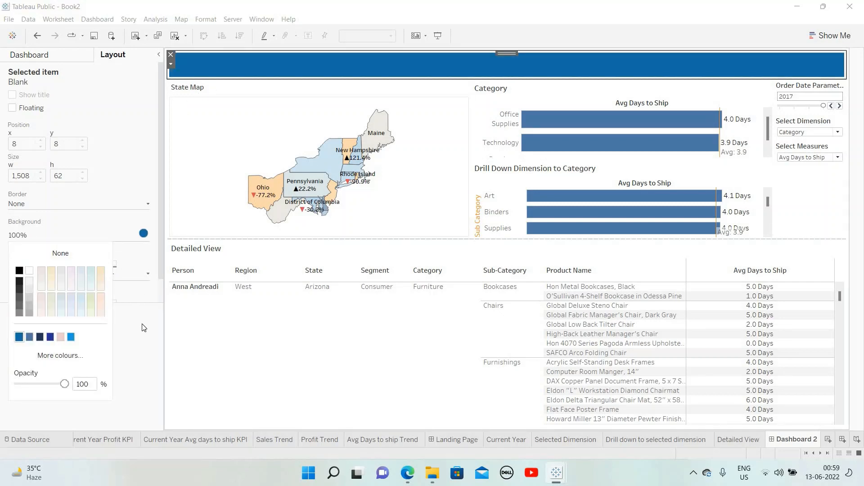
left_click(39, 86)
Place a floating text object on the blue banner with the text DESCRIPTIVE ANALYSIS.
left_click(30, 55)
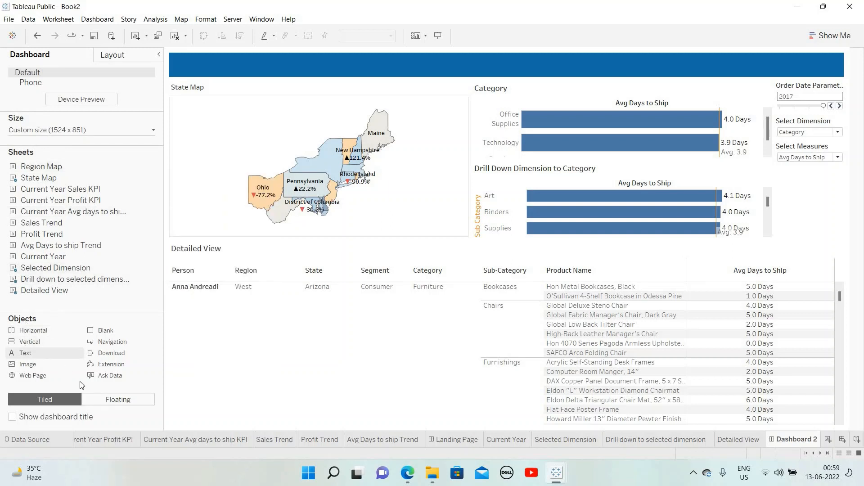
left_click(118, 399)
left_click_drag(25, 353, 244, 71)
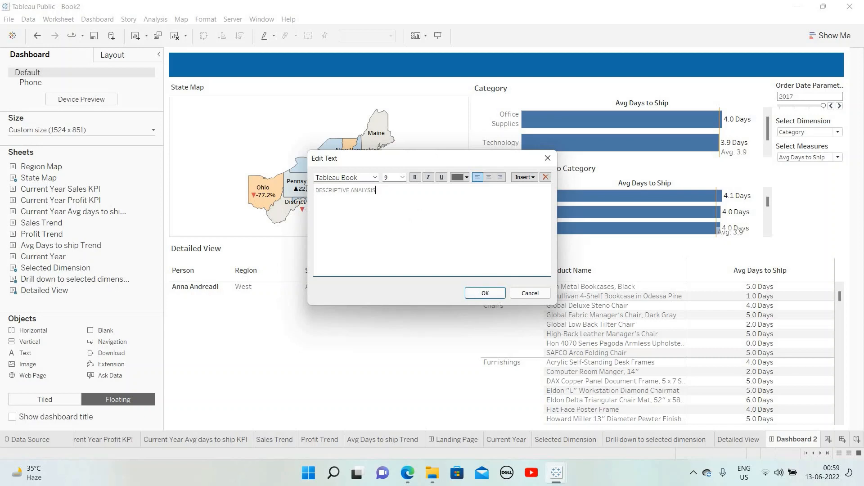
Format the banner text as size 15, bold and white, and apply it.
left_click_drag(384, 191, 315, 190)
left_click(403, 178)
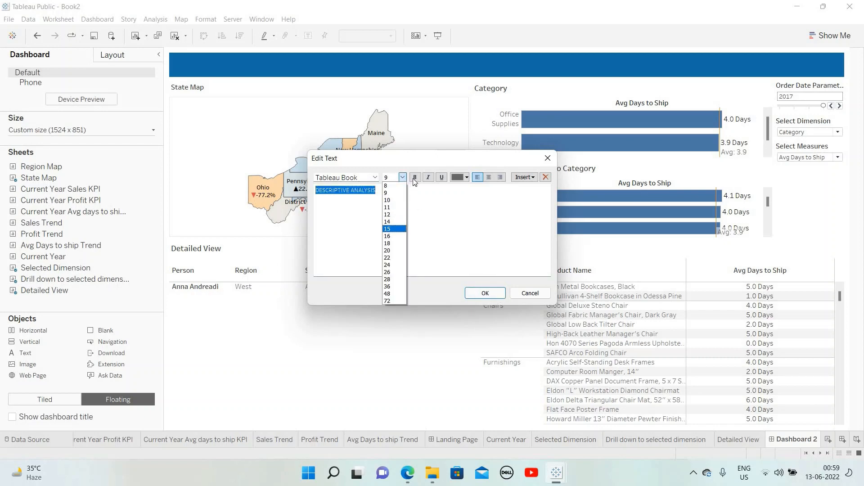
left_click(390, 229)
key("ctrl+b")
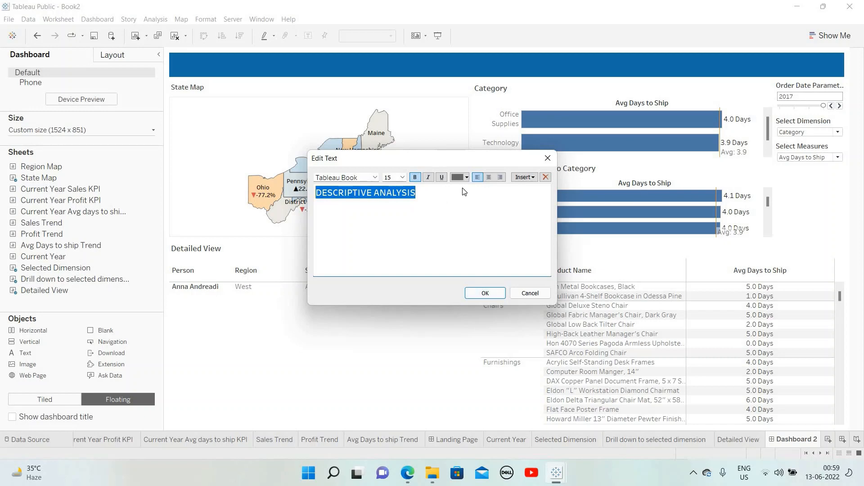
left_click(461, 178)
left_click(458, 187)
left_click(485, 293)
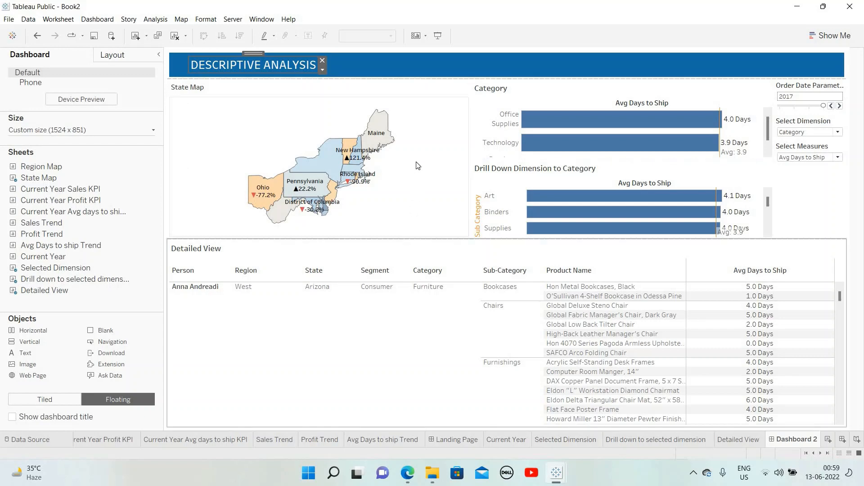
Undo and redo adding the DESCRIPTIVE ANALYSIS text, and move it to the banner's left end.
key("ctrl+z")
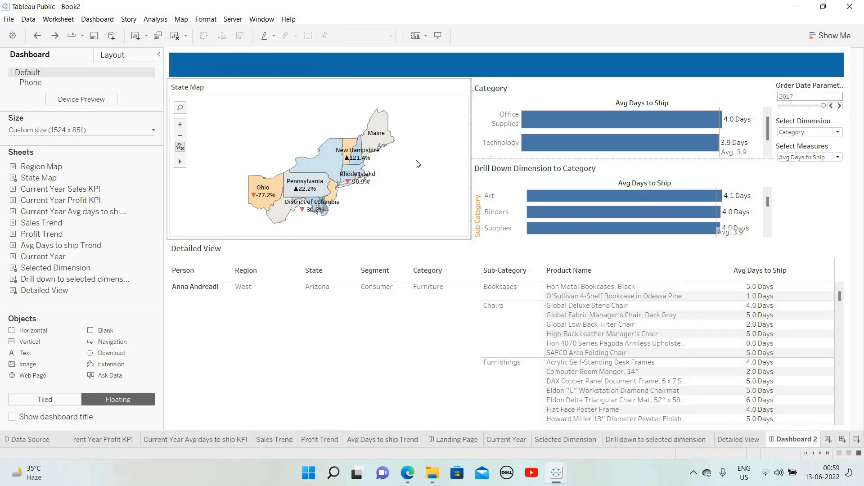
key("ctrl+y")
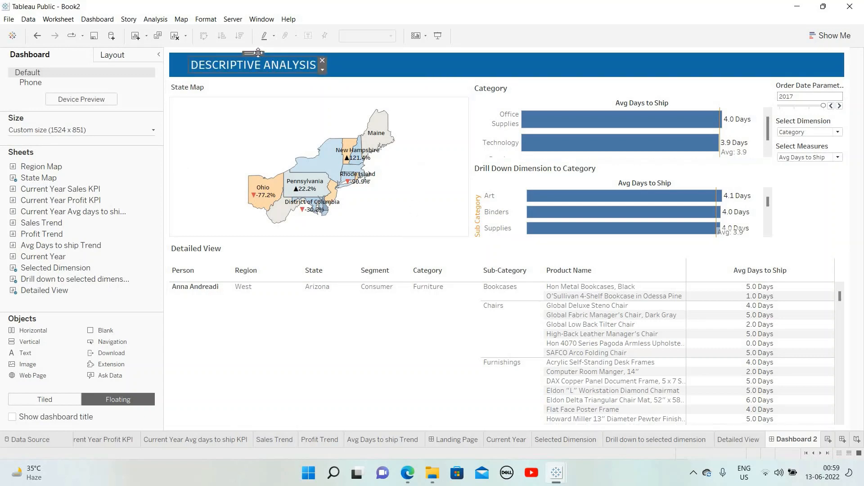
left_click_drag(249, 53, 239, 53)
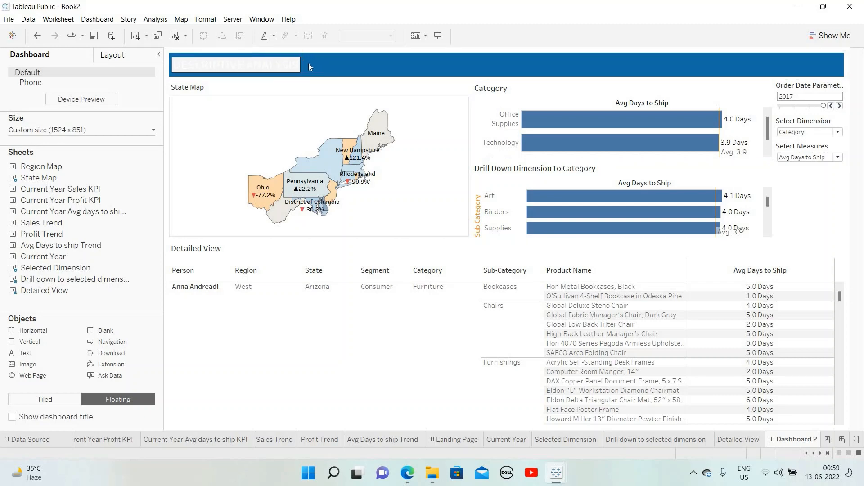
left_click(336, 65)
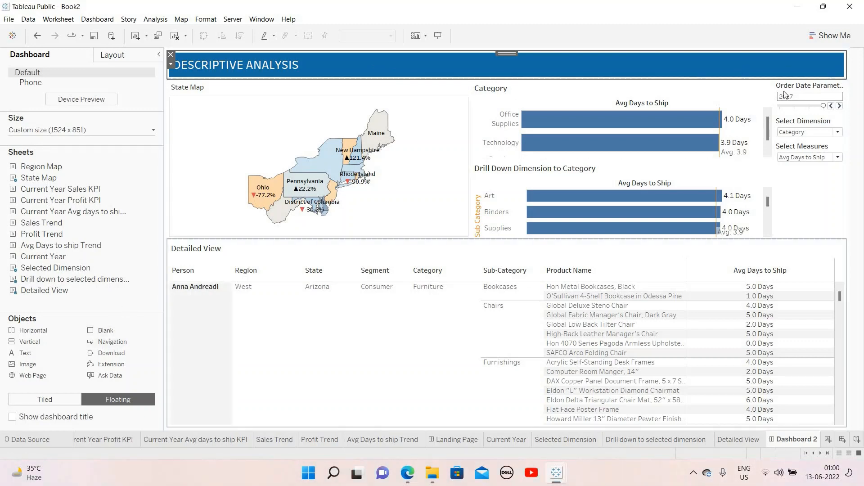
left_click(808, 88)
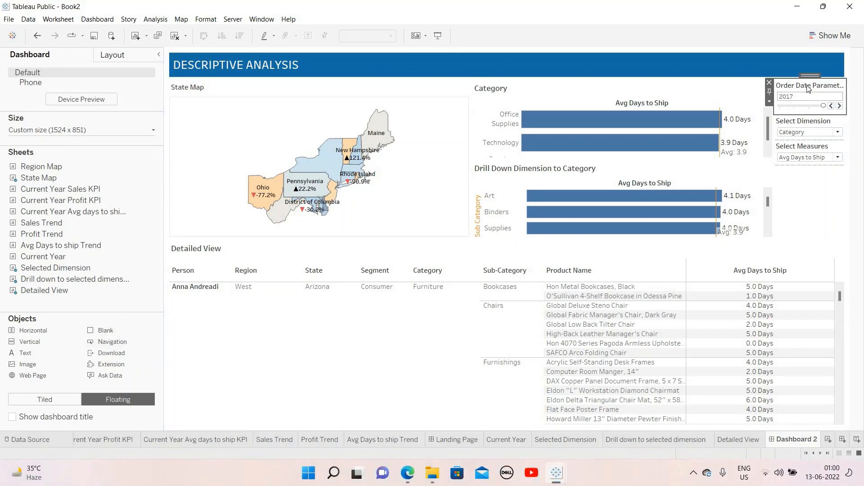
left_click(807, 131)
left_click(805, 149)
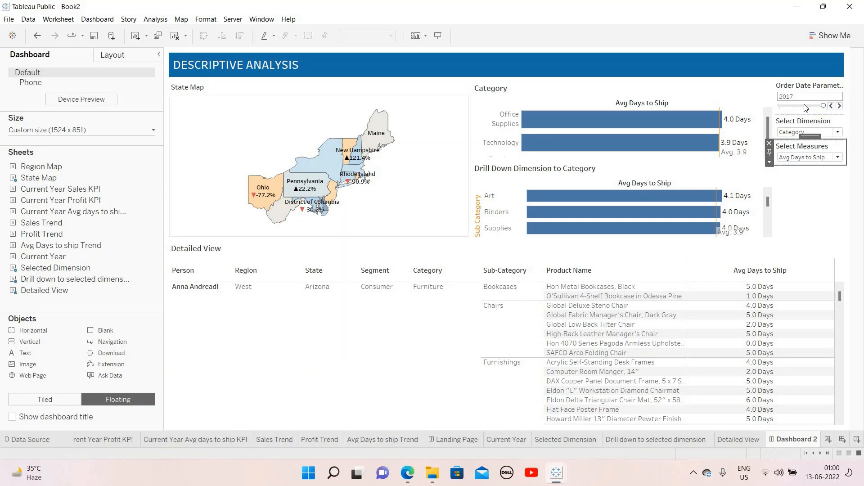
left_click(803, 86)
left_click(806, 120)
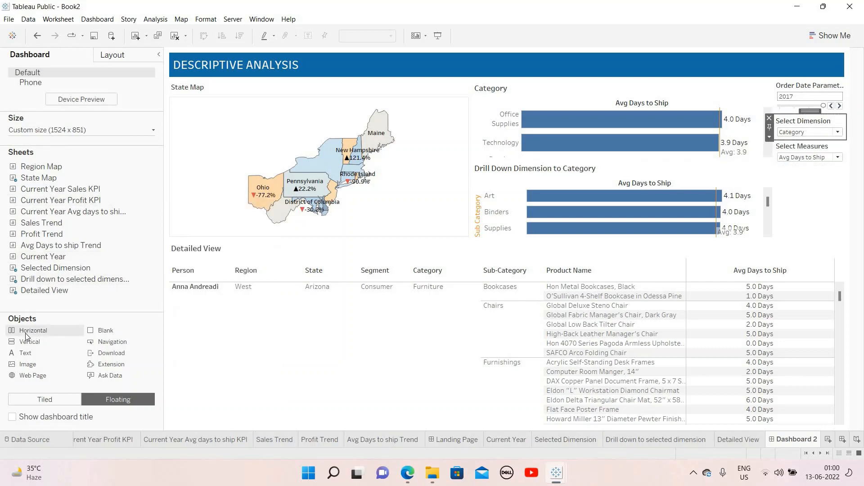
Add a tiled horizontal container between the blue banner and the sheets, and move the Order Date Parameter control into it.
left_click(40, 398)
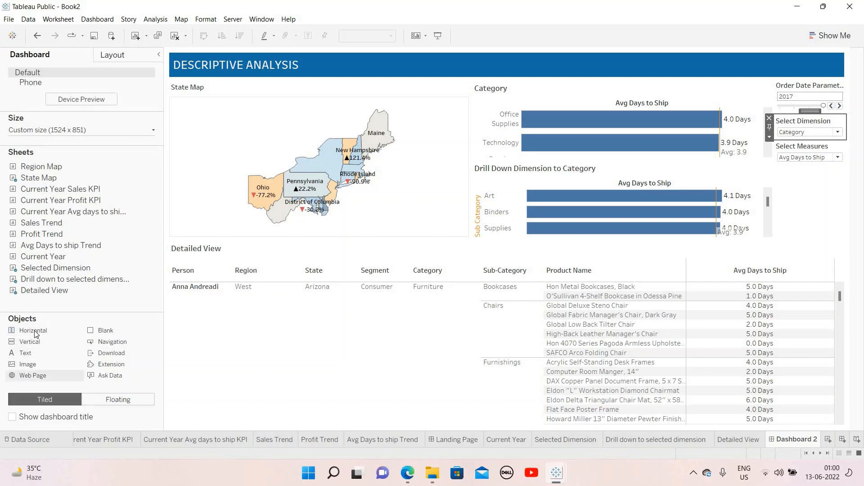
left_click_drag(299, 143, 376, 86)
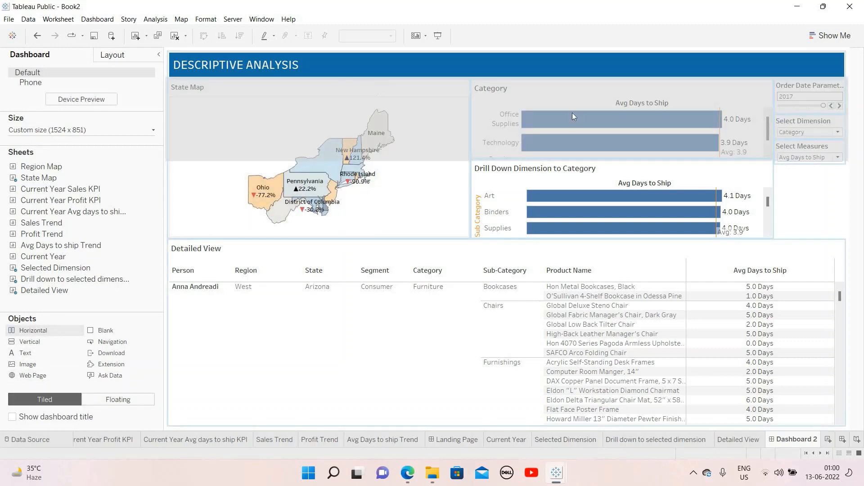
left_click_drag(574, 116, 559, 117)
Move the Select Dimension and Select Measures controls beside Order Date Parameter in the horizontal container, and shrink the container to one control row.
left_click(809, 164)
left_click(803, 166)
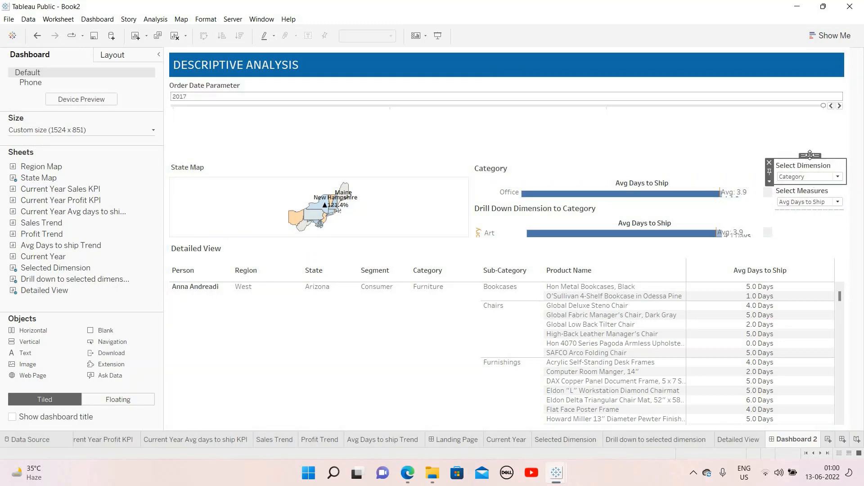
left_click_drag(810, 155, 822, 124)
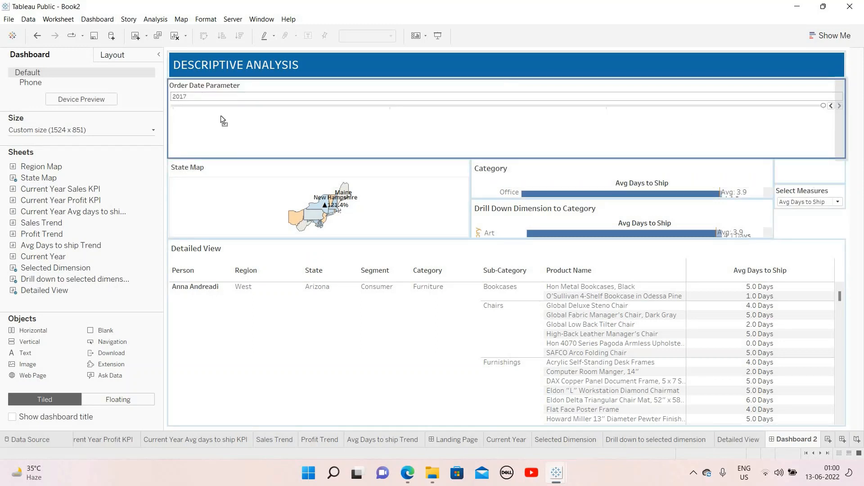
left_click_drag(221, 116, 490, 158)
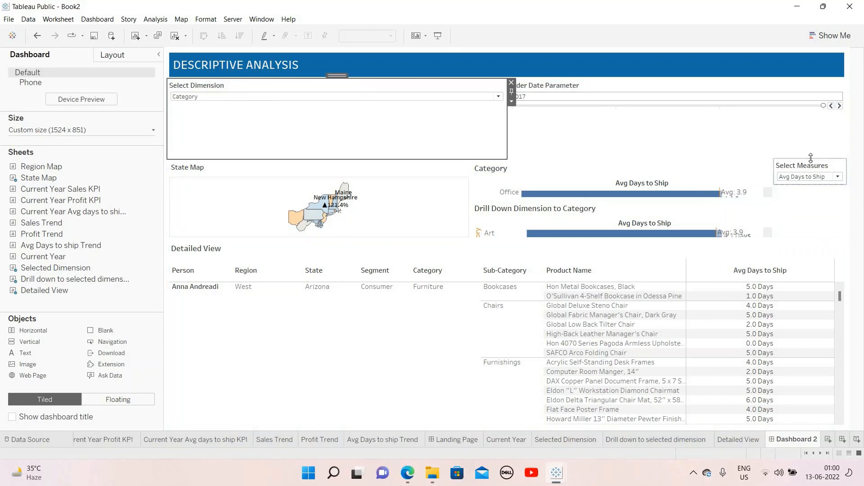
left_click_drag(810, 157, 439, 98)
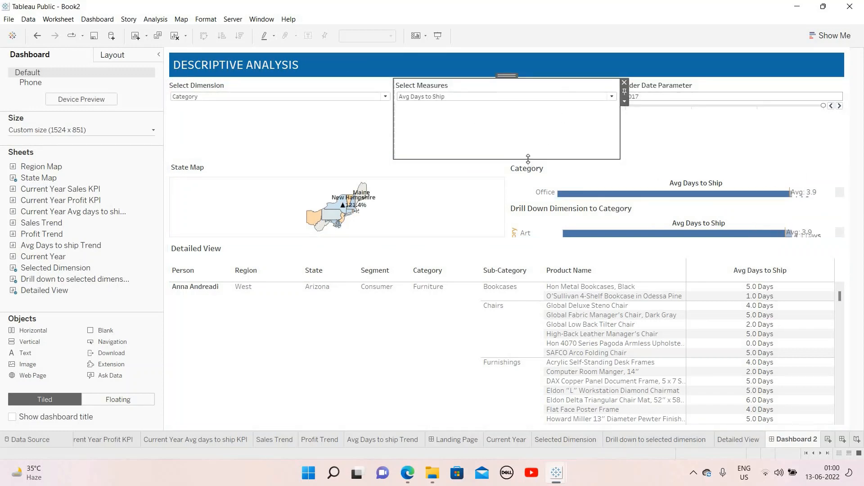
left_click_drag(528, 159, 528, 106)
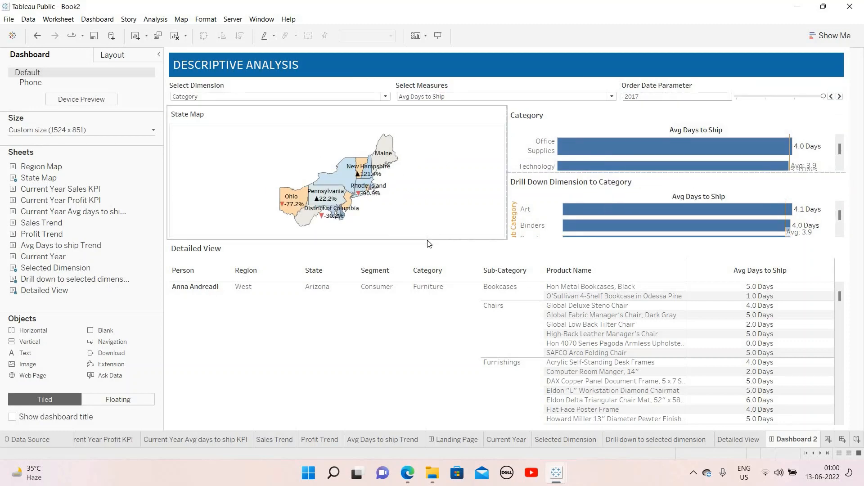
Lower the top edge of the Detailed View to enlarge the sheets above it, and set the dashboard height to 951 px.
left_click(443, 248)
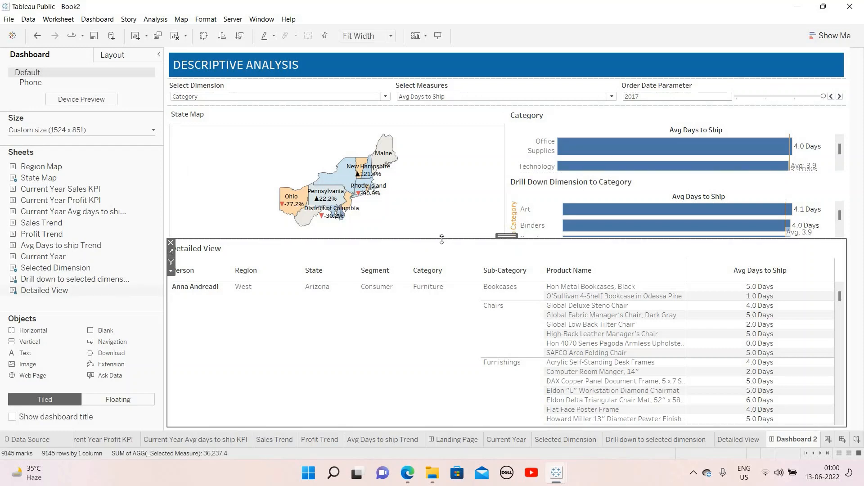
left_click_drag(442, 258, 442, 313)
left_click(119, 132)
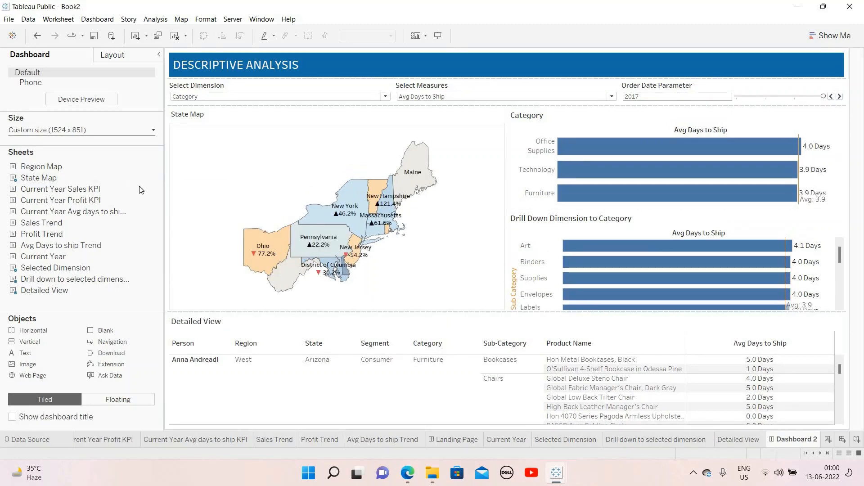
left_click(145, 189)
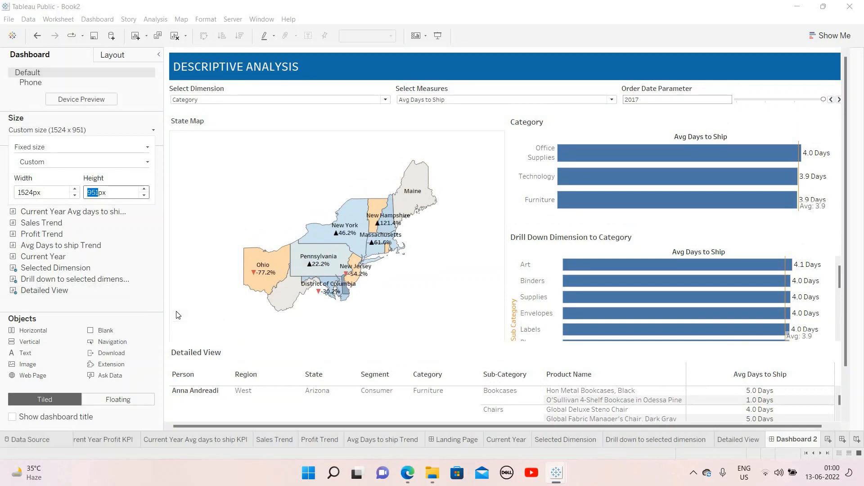
Give the Detailed View sheet a thin solid grey border.
left_click(737, 378)
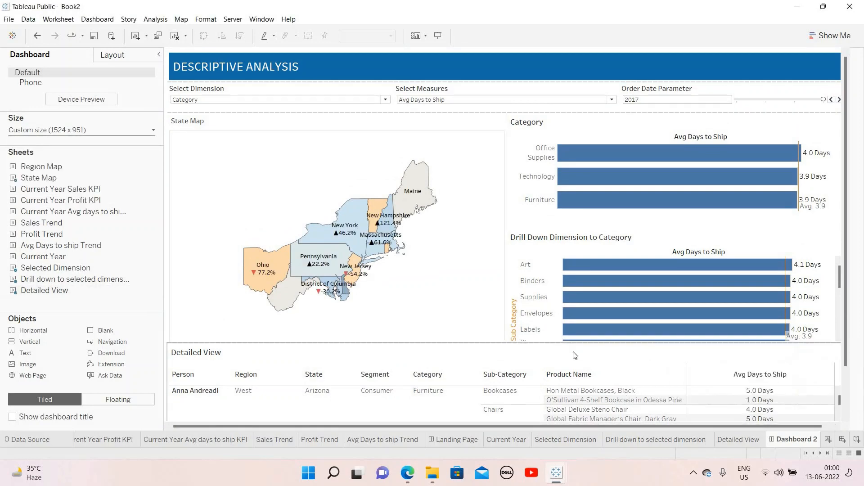
left_click(120, 56)
left_click(33, 208)
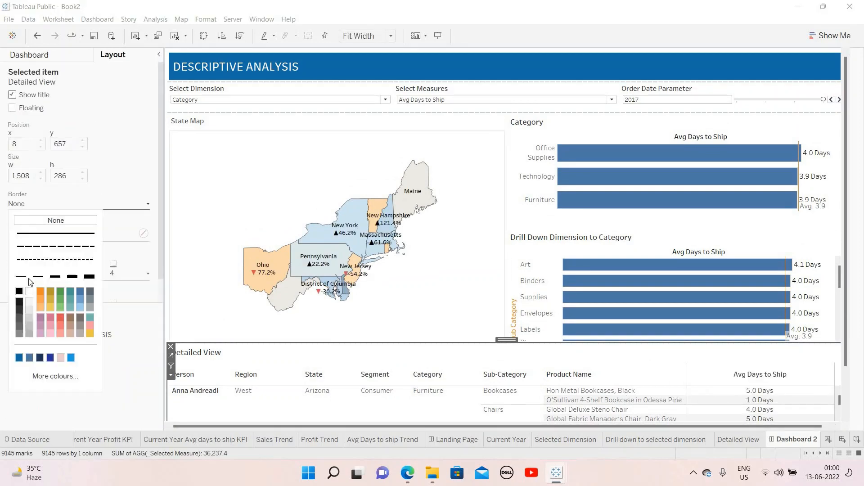
left_click(30, 334)
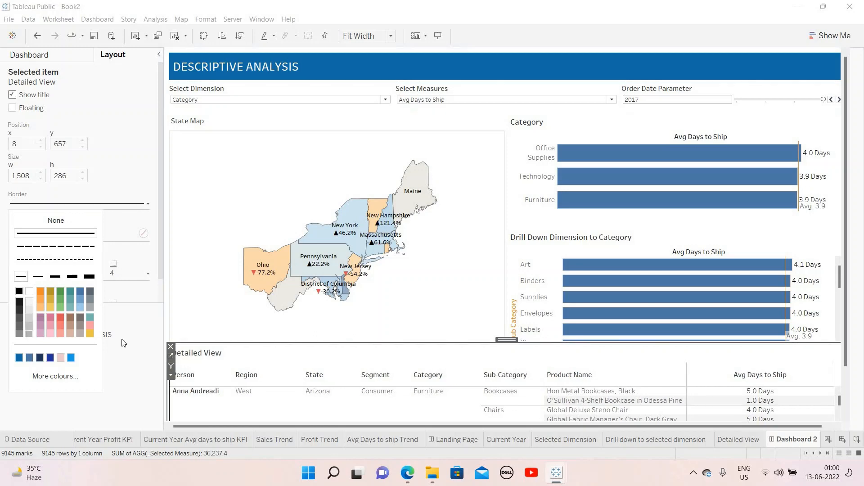
left_click(135, 408)
Add a solid line border around the State Map sheet.
left_click(257, 146)
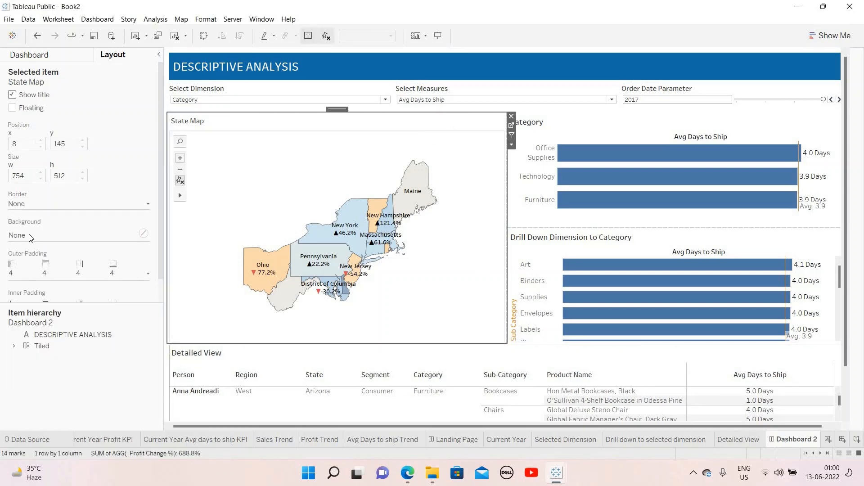
left_click(29, 205)
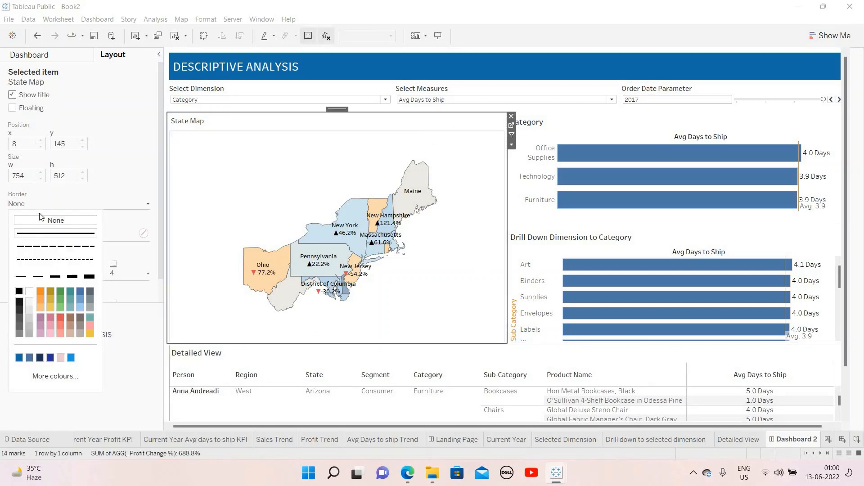
left_click(43, 234)
left_click(133, 198)
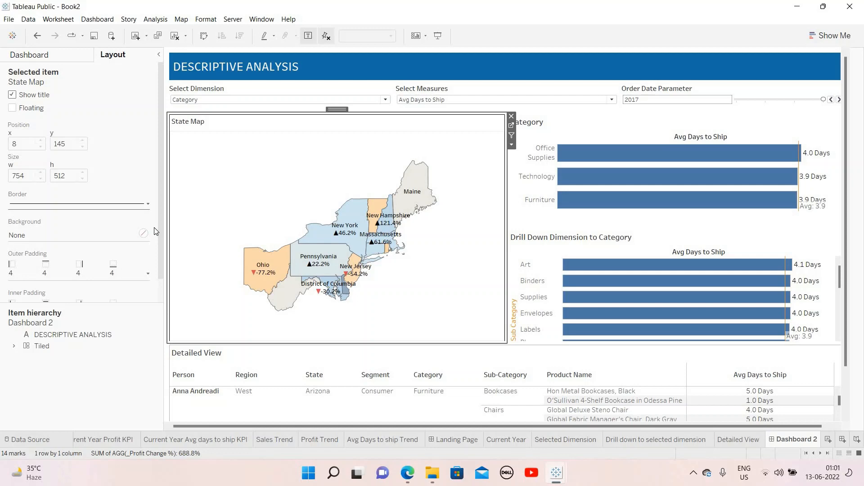
Try a grey background on the State Map sheet and set the background back to None.
left_click(71, 237)
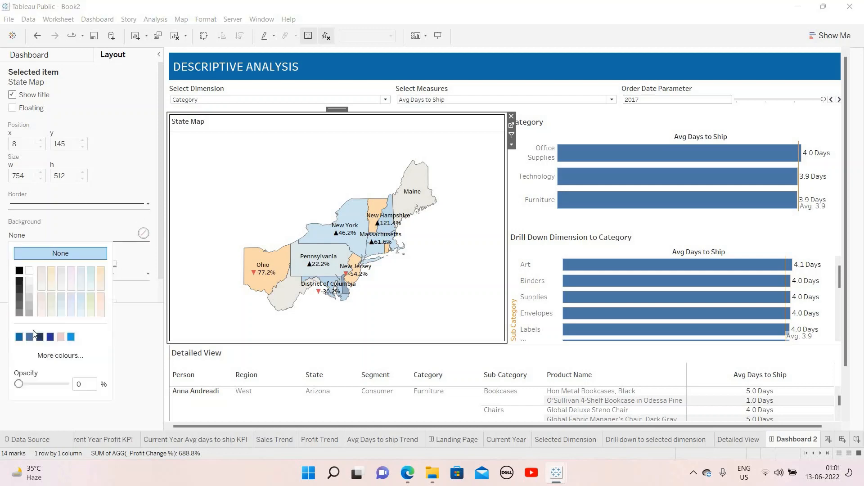
left_click(106, 253)
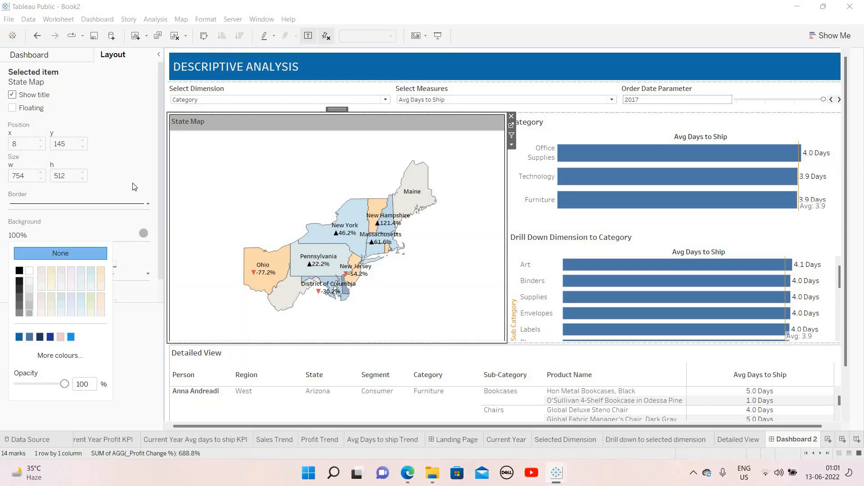
left_click(61, 253)
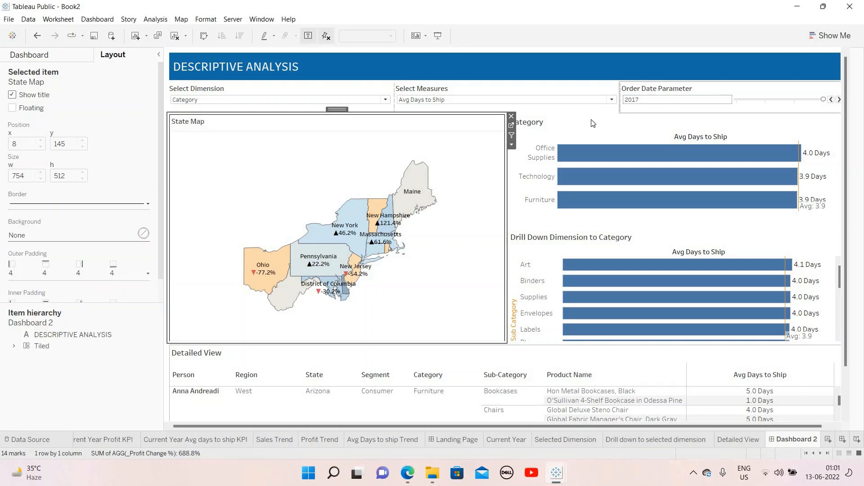
Change the State Map sheet's border colour to grey.
left_click(579, 128)
left_click(89, 213)
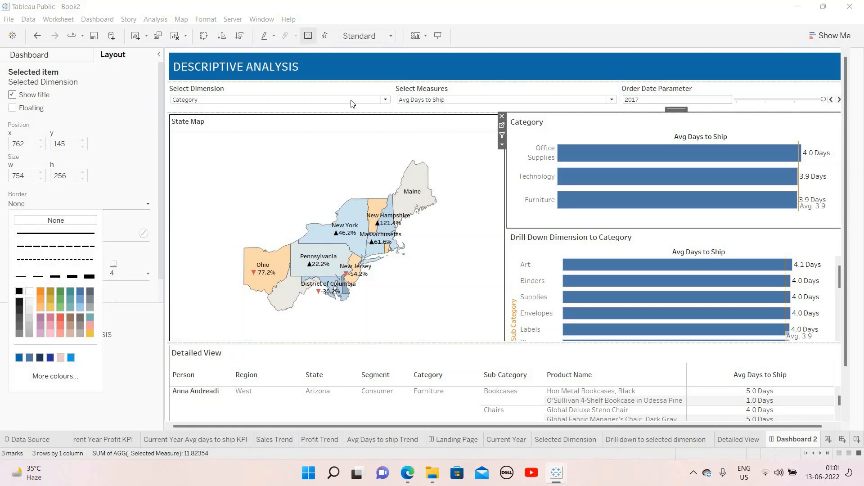
left_click(332, 120)
left_click(66, 209)
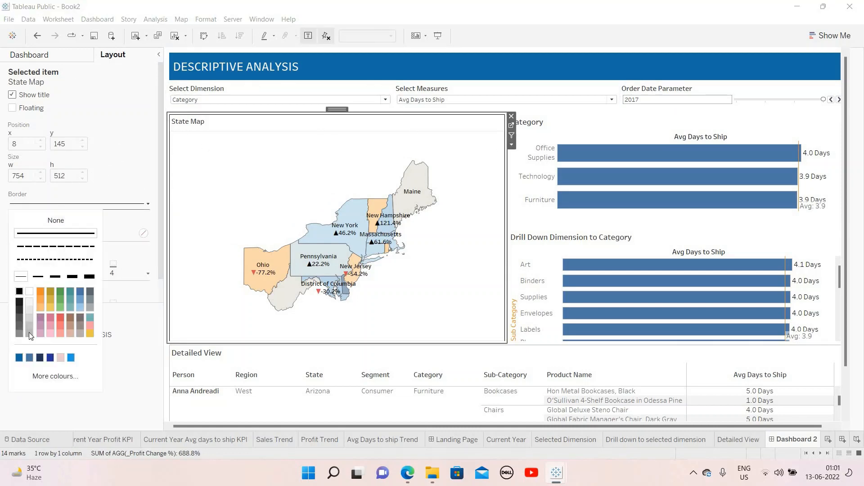
left_click(29, 334)
Give the Category chart and the Drill Down Dimension to Category chart thin solid grey borders.
left_click(580, 118)
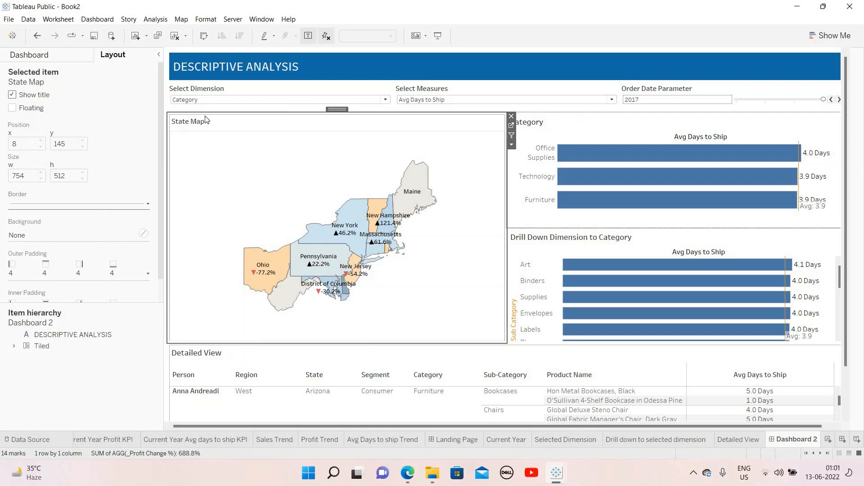
left_click(76, 204)
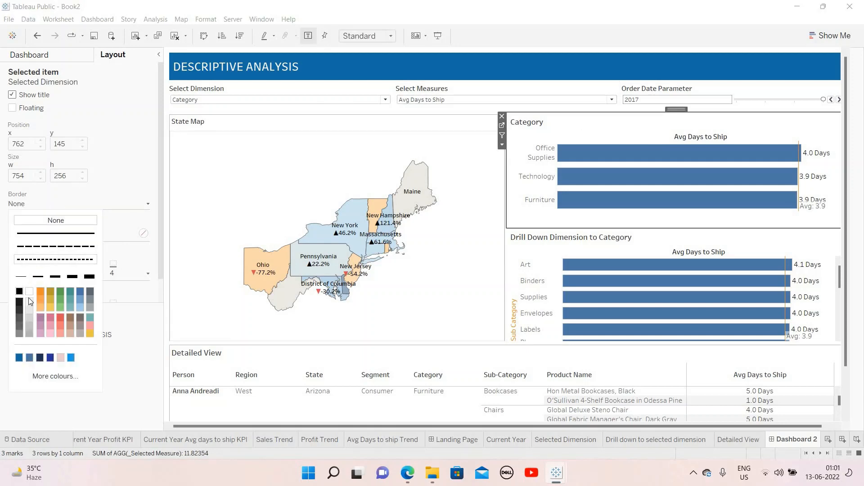
left_click(21, 276)
left_click(29, 335)
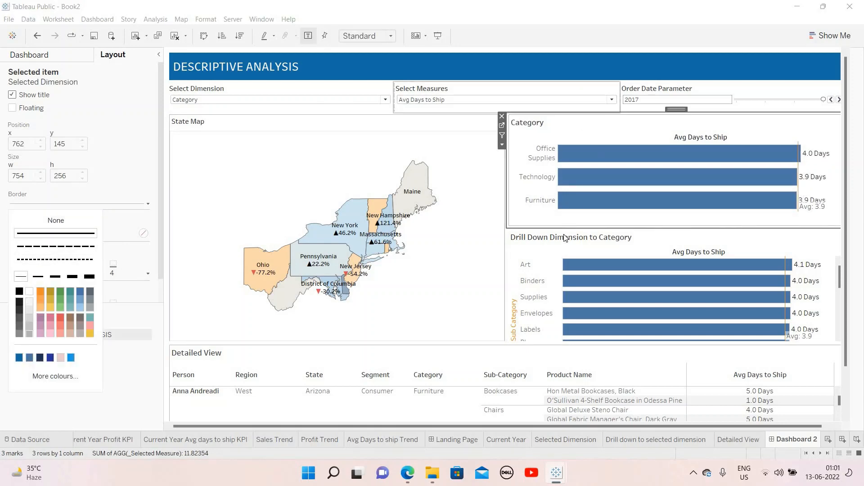
left_click(512, 235)
left_click(52, 205)
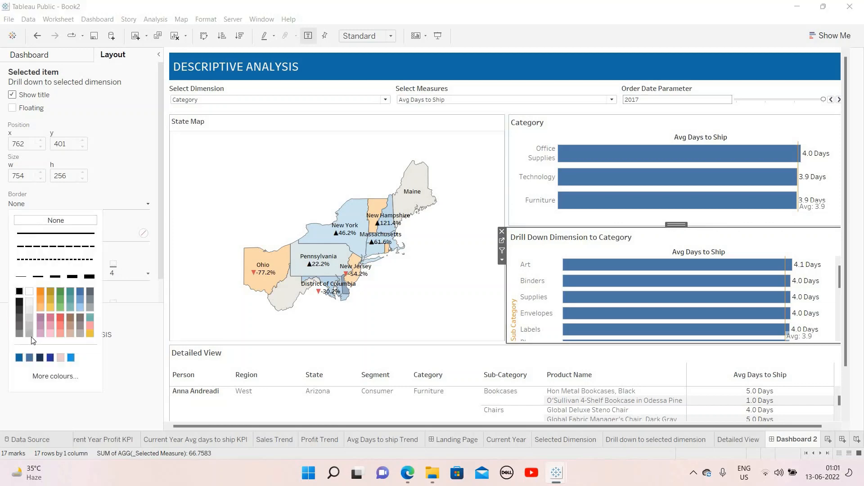
left_click(22, 277)
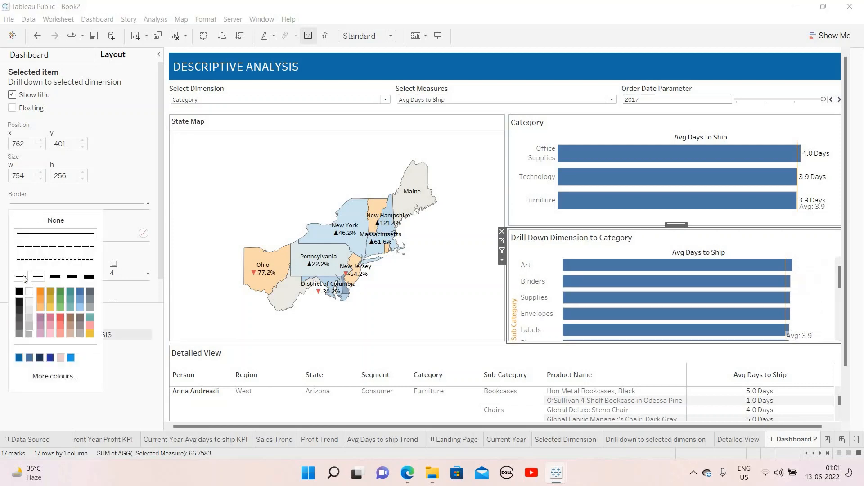
left_click(140, 186)
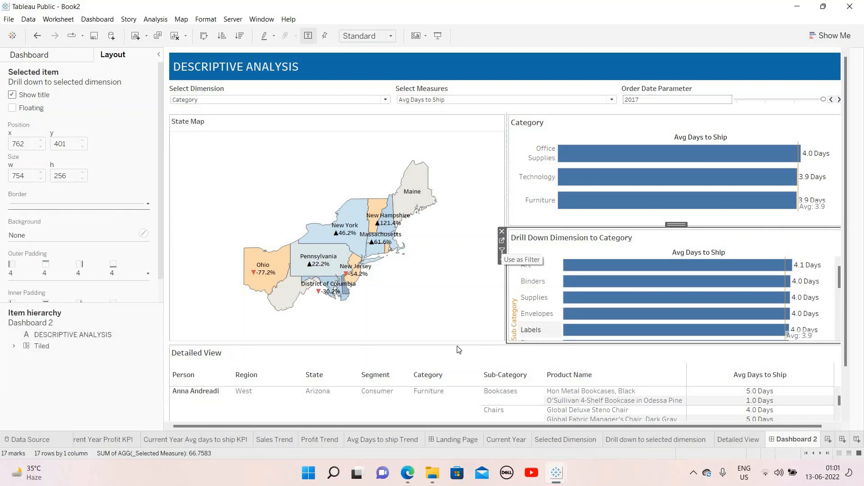
Reapply the grey border colour to the Detailed View sheet to match the other sheets.
left_click(208, 360)
left_click(41, 205)
left_click(28, 334)
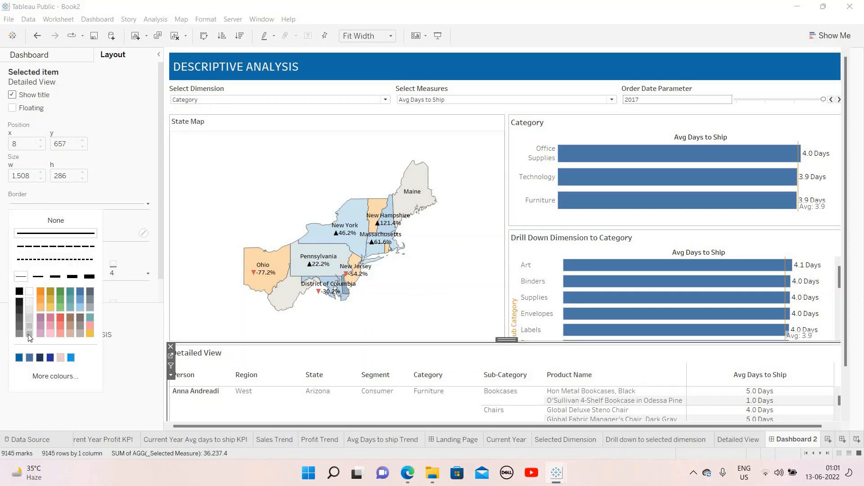
left_click(125, 184)
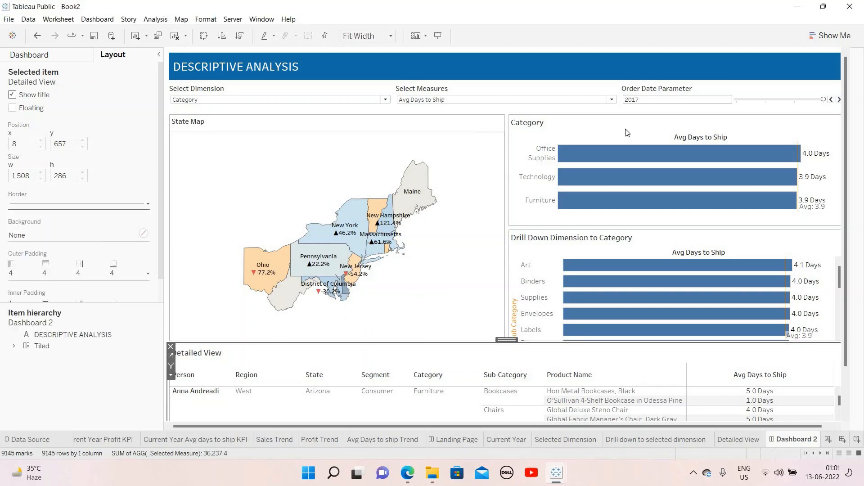
Set the whole title of the Category chart to font size 9.
double_click(528, 123)
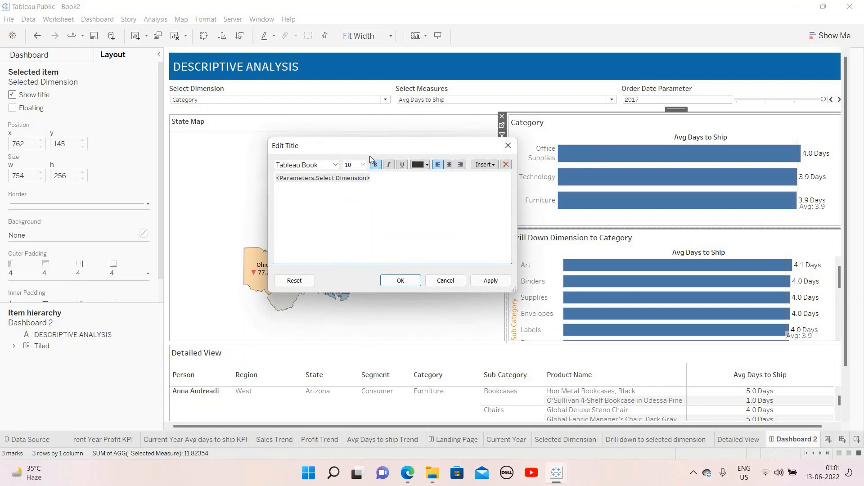
key("ctrl+a")
left_click(363, 164)
left_click(355, 187)
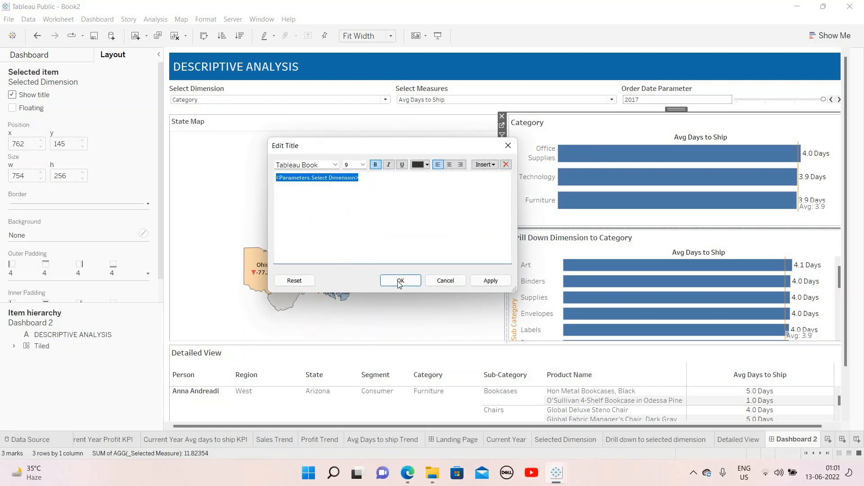
left_click(401, 281)
Set the whole title of the Drill Down Dimension to Category chart to font size 9.
right_click(589, 243)
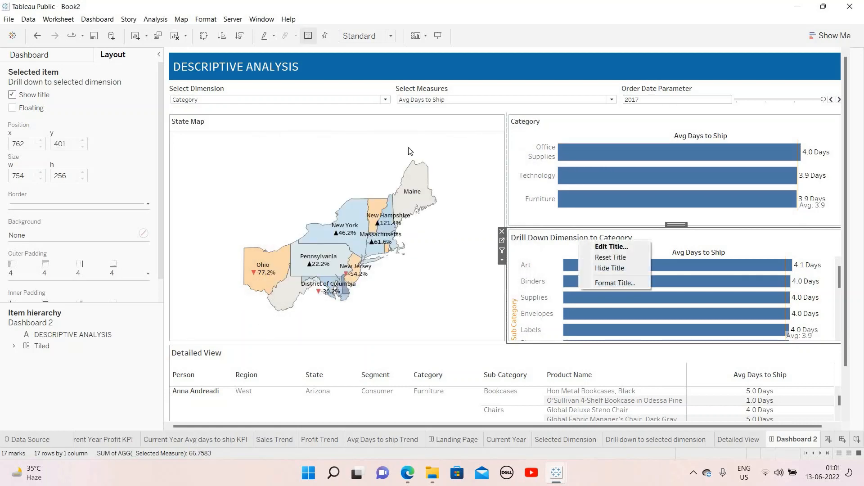
left_click(594, 246)
key("ctrl+a")
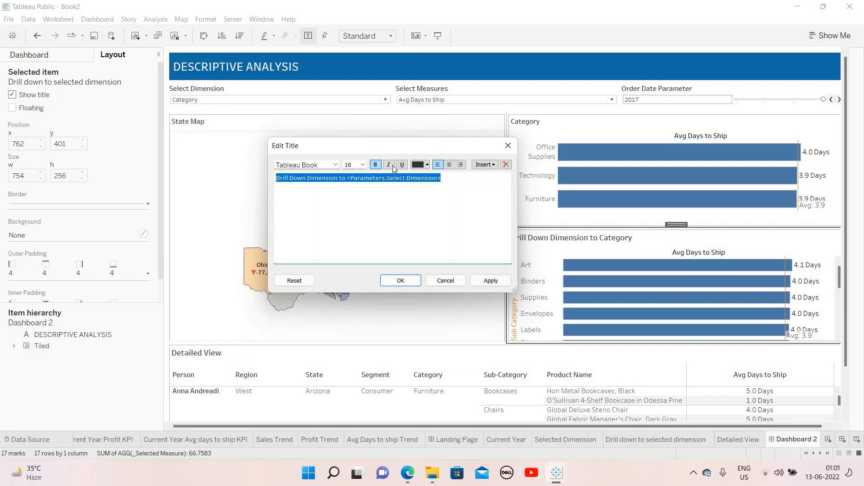
left_click(363, 165)
left_click(352, 179)
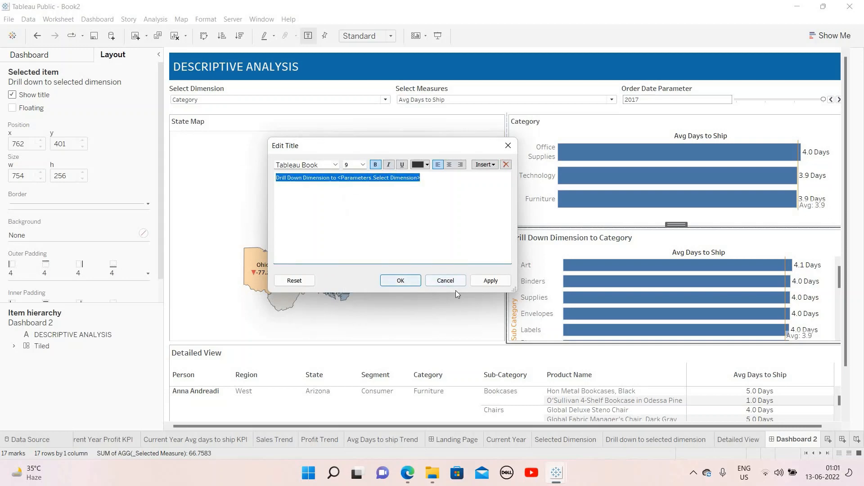
left_click(401, 281)
Set the whole title of the Detailed View sheet to font size 9.
right_click(216, 356)
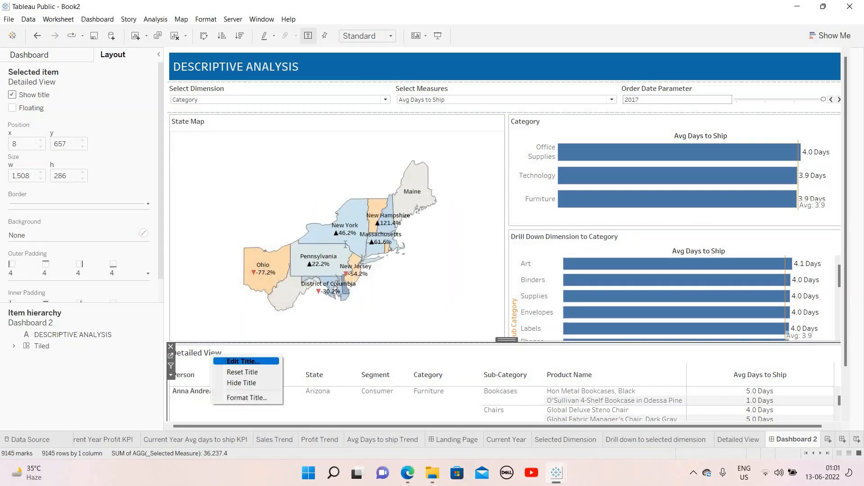
left_click(243, 361)
key("ctrl+a")
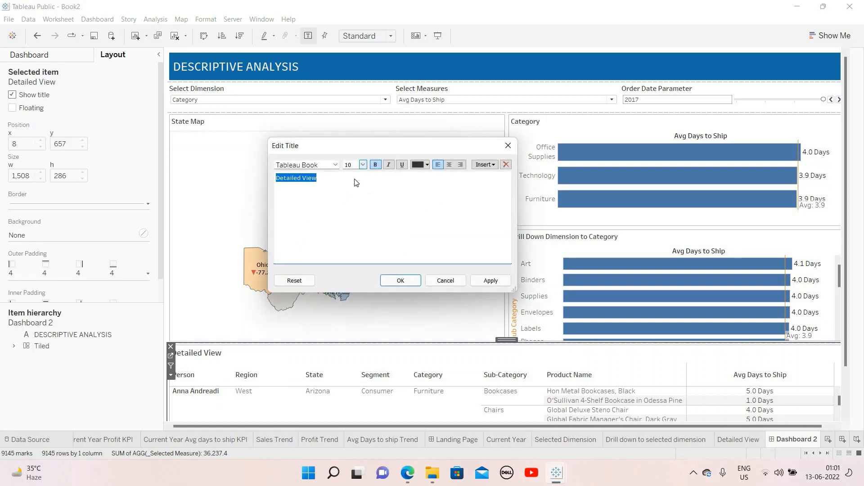
left_click(363, 165)
left_click(352, 179)
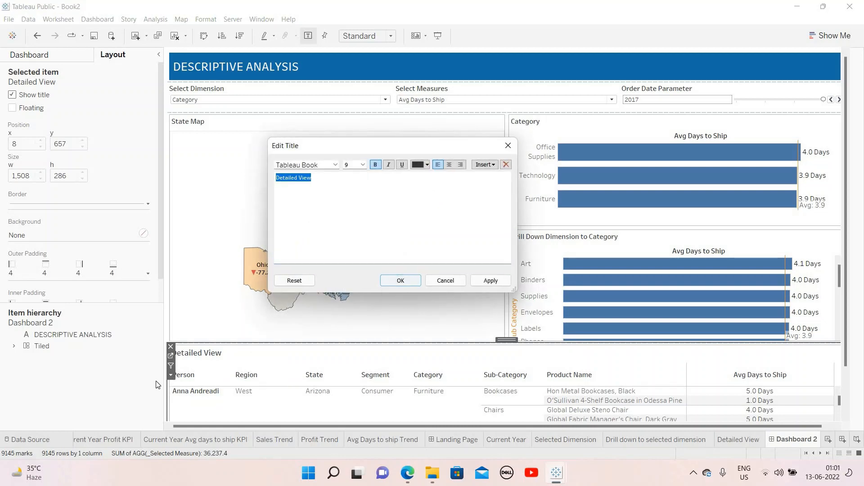
key("Return")
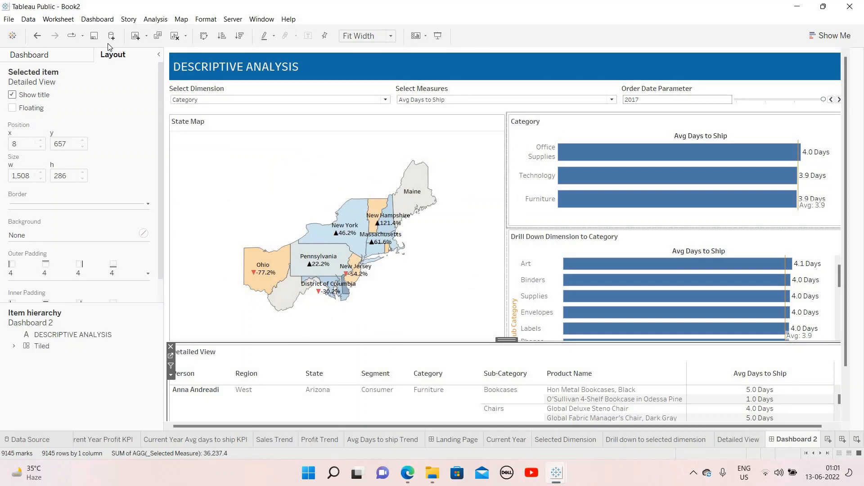
Enable the Category chart, the Drill Down Dimension to Category chart and the State Map as filters for the dashboard.
left_click(43, 55)
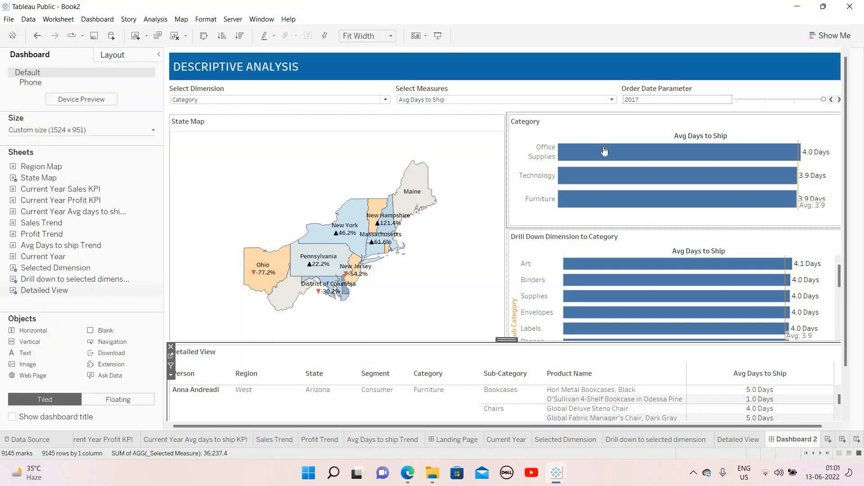
left_click(576, 118)
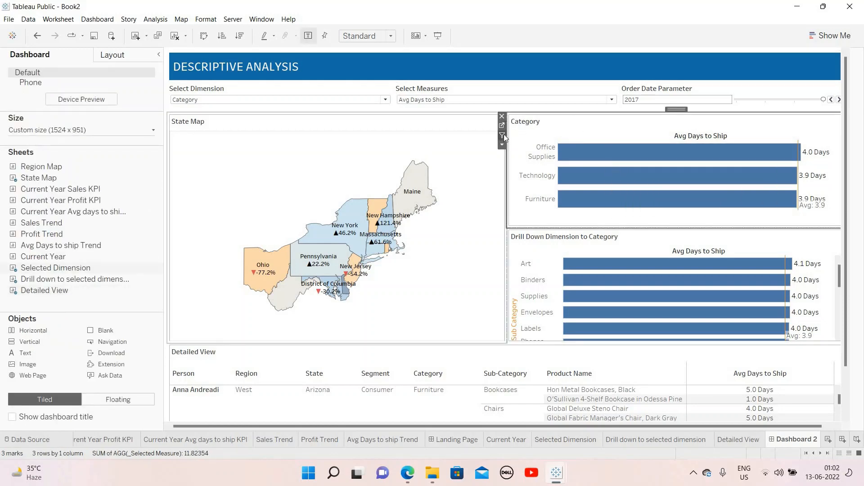
left_click(561, 236)
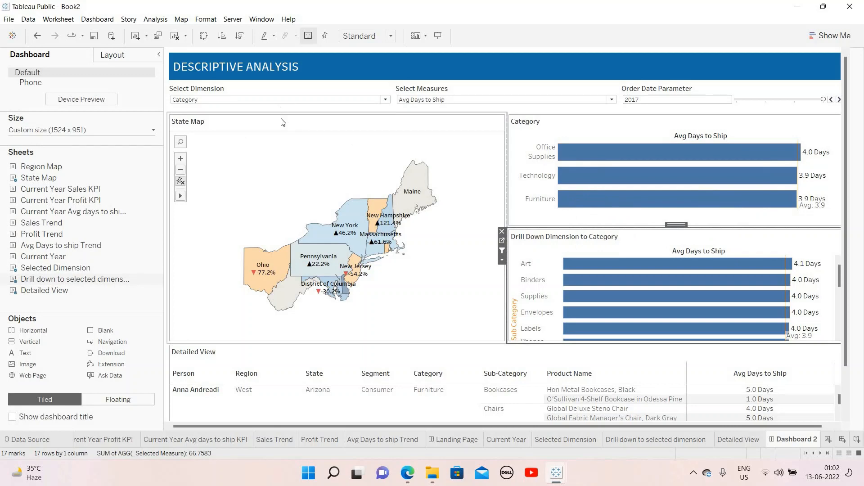
left_click(207, 156)
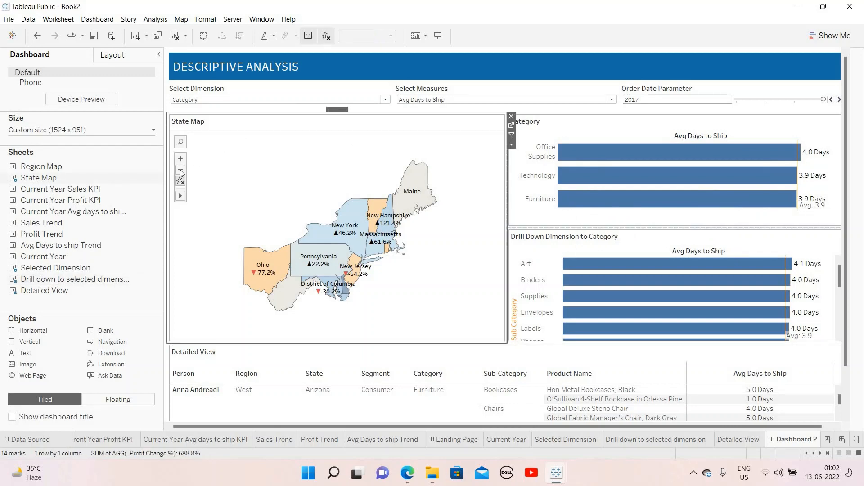
left_click(512, 136)
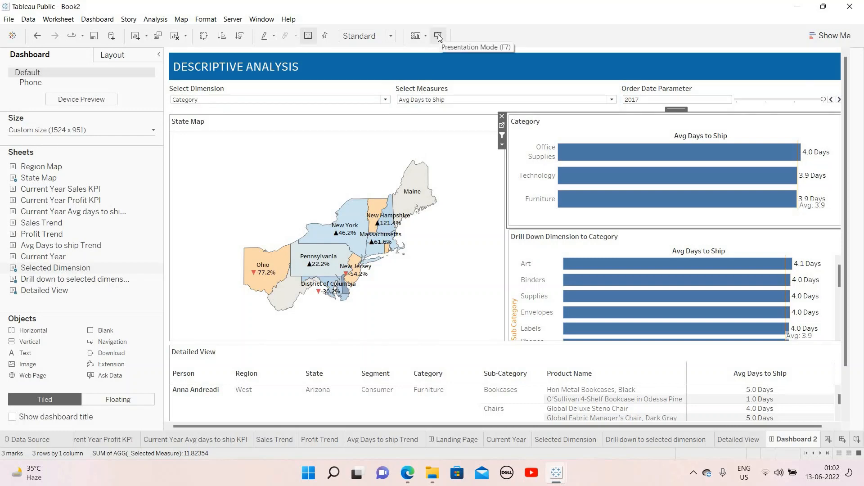
Show the dashboard in presentation mode and test the Select Dimension control with Segment, returning it to Category.
key("F7")
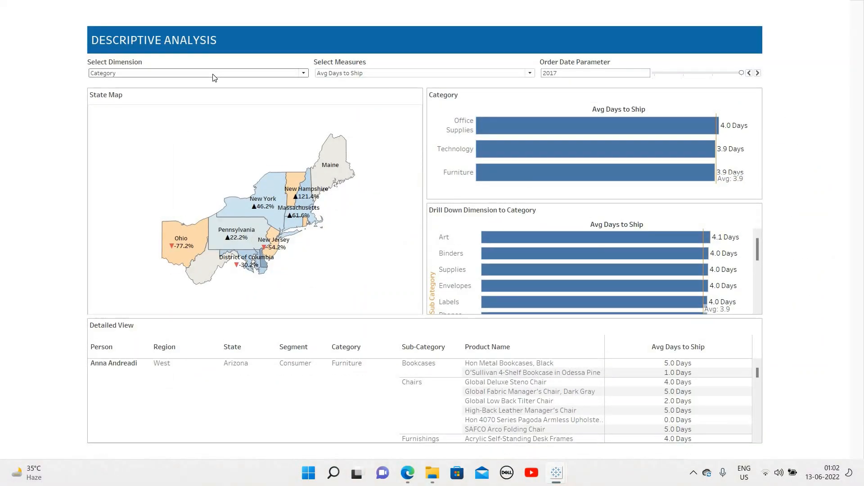
left_click(211, 75)
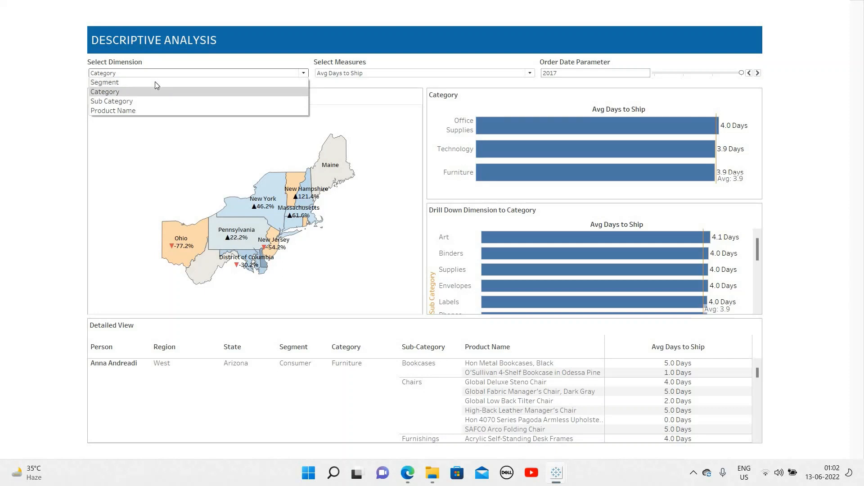
left_click(155, 82)
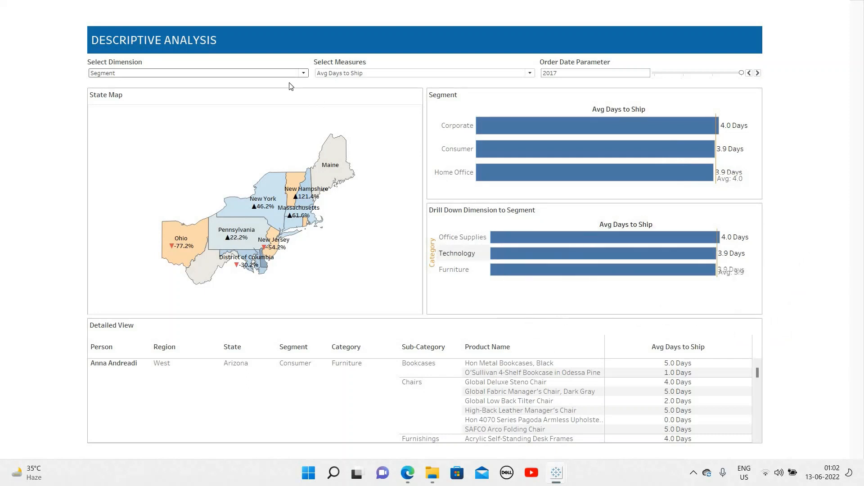
left_click(219, 73)
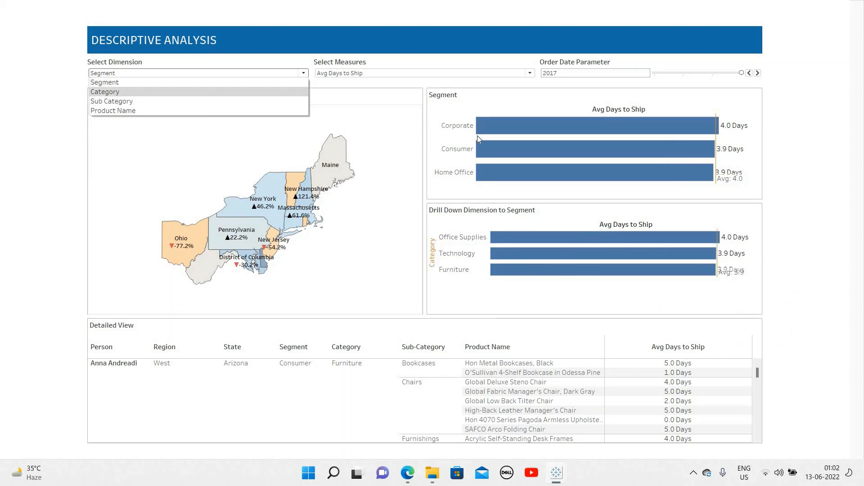
left_click(218, 91)
mouse_move(572, 141)
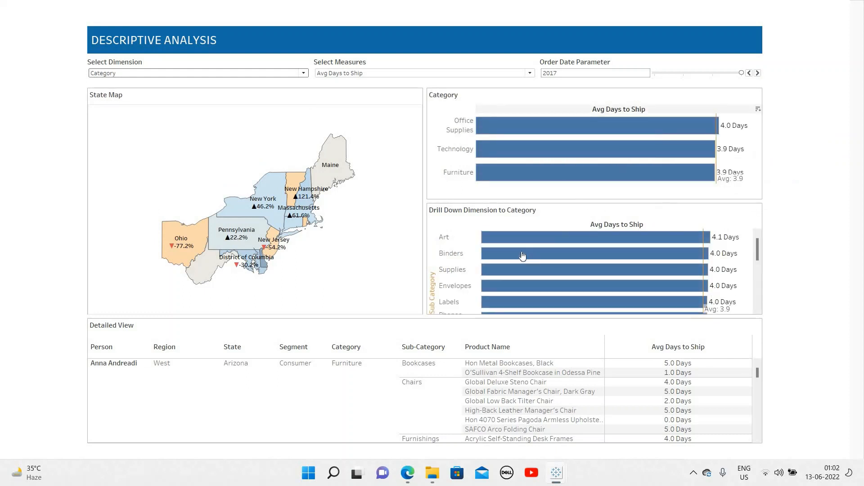
mouse_move(551, 253)
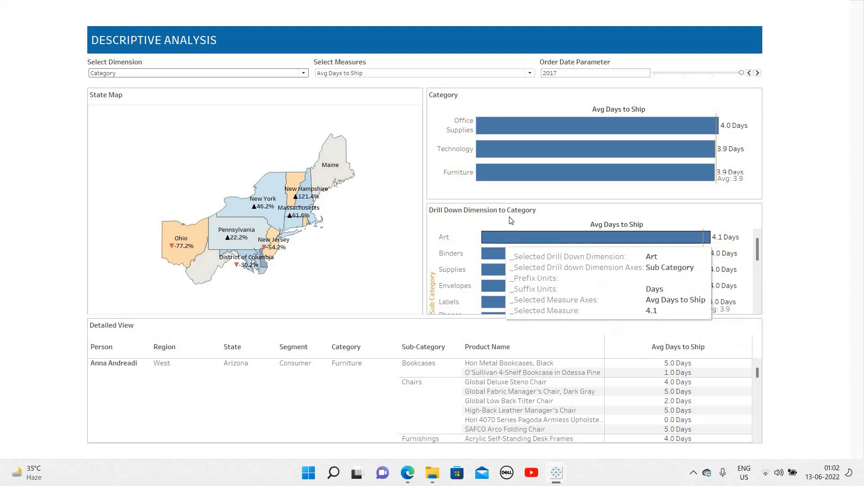
left_click(528, 255)
Switch the Select Measures control to Profit and finally to Sales, and look through the Detailed View rows.
left_click(433, 75)
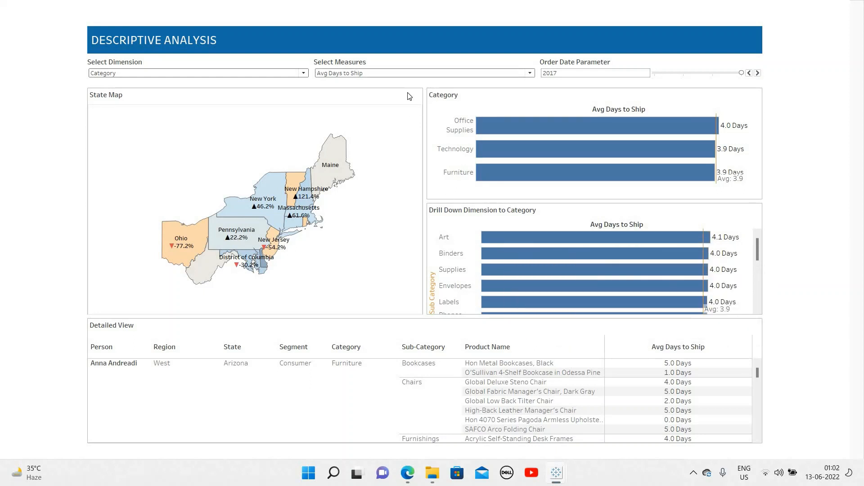
left_click(511, 207)
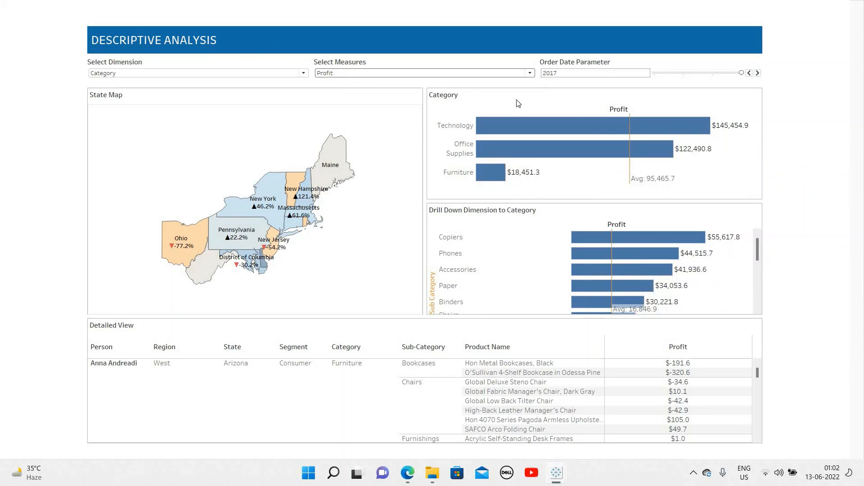
left_click(495, 75)
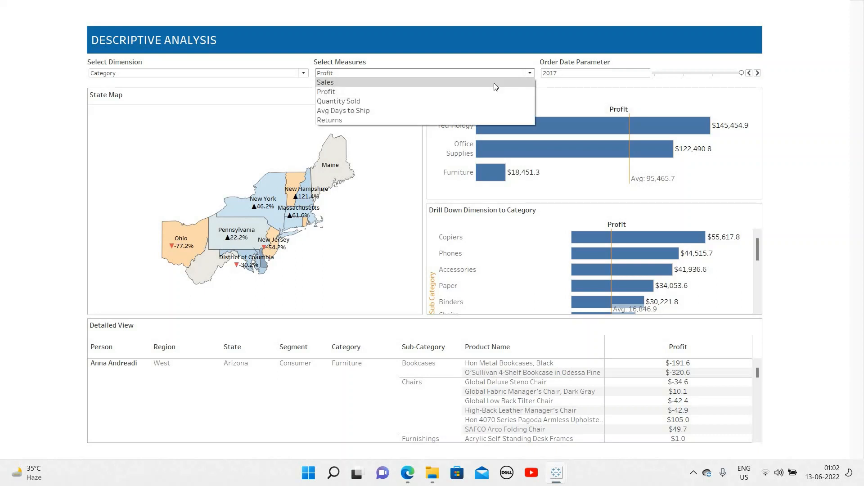
left_click(558, 170)
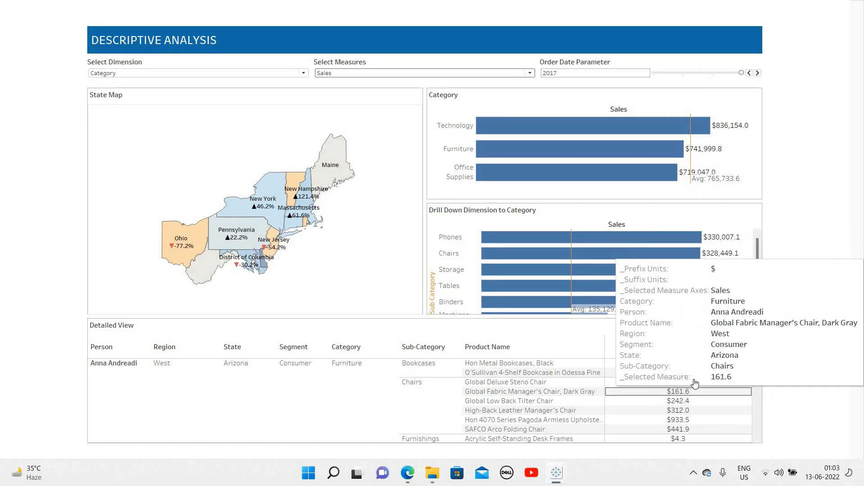
scroll(696, 396, "down", 5)
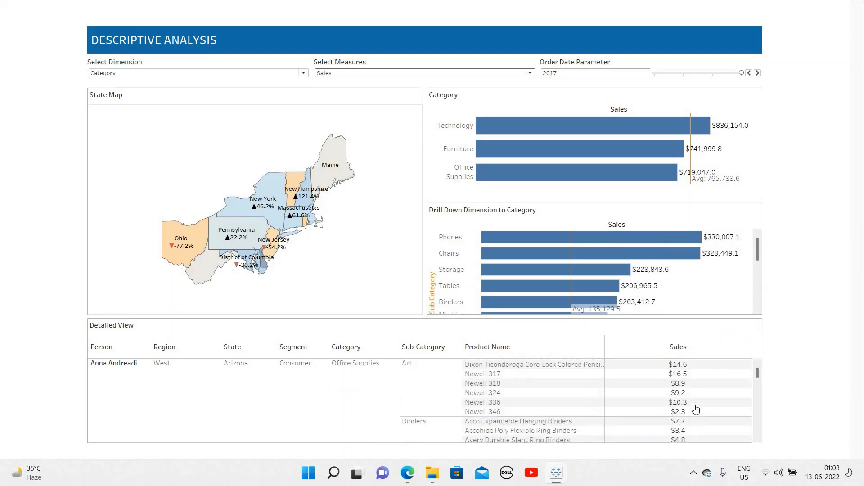
scroll(696, 407, "down", 3)
scroll(693, 405, "up", 6)
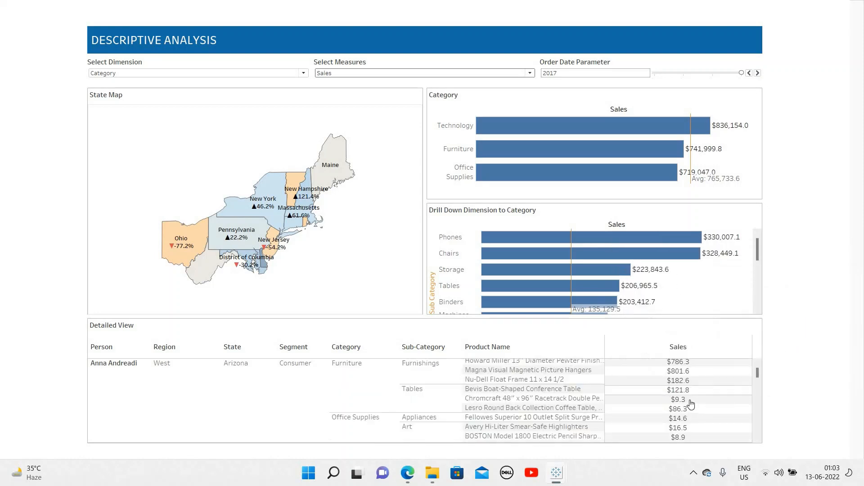
scroll(691, 404, "up", 3)
Test filtering by Ohio on the State Map, review the Detailed View rows, clear the selection and leave presentation mode.
mouse_move(188, 255)
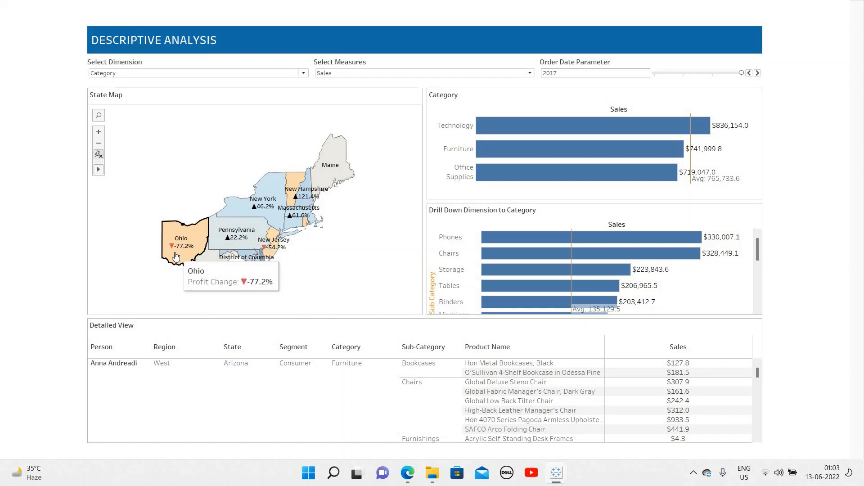
left_click(177, 256)
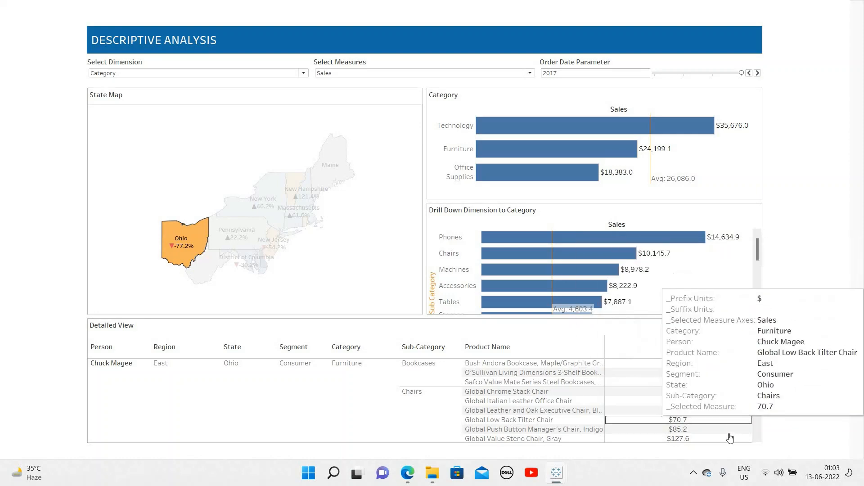
scroll(728, 414, "down", 5)
scroll(727, 411, "up", 5)
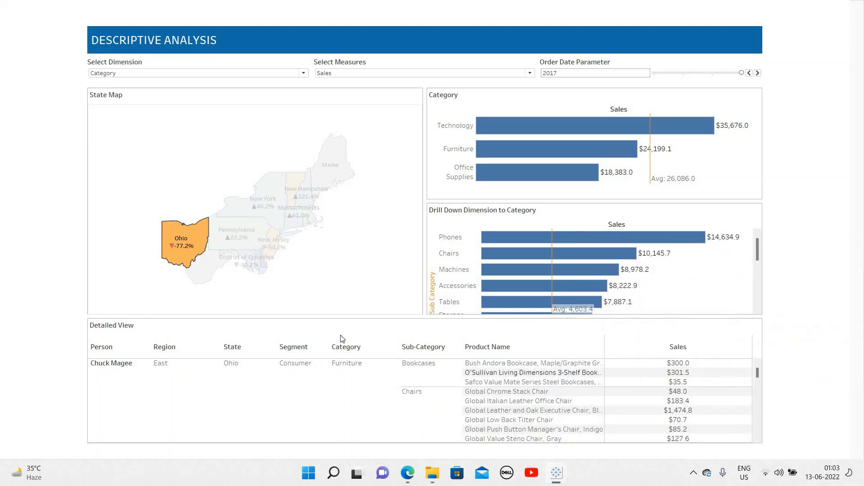
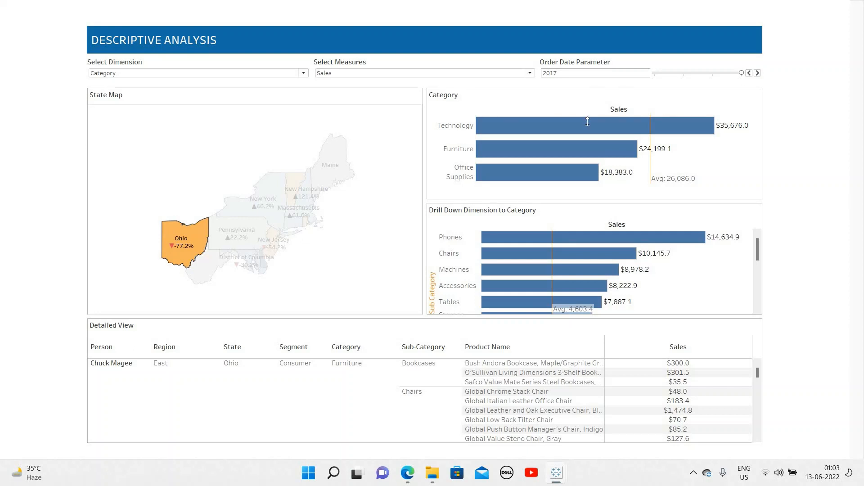
left_click(174, 263)
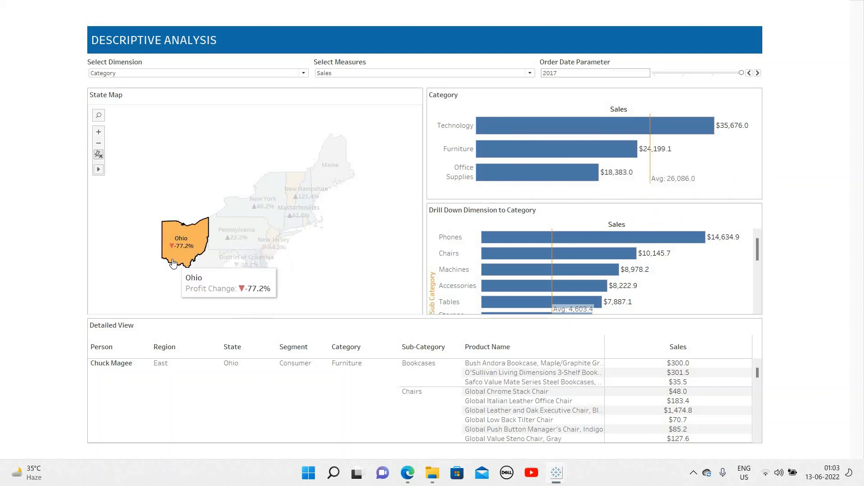
left_click(108, 203)
key("Escape")
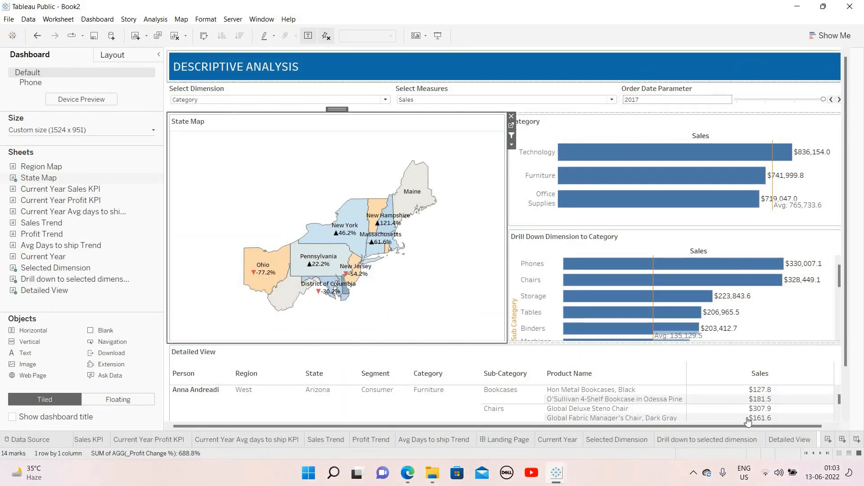
Add a new worksheet after the Detailed View sheet and name it Go to Landing Page.
left_click(813, 455)
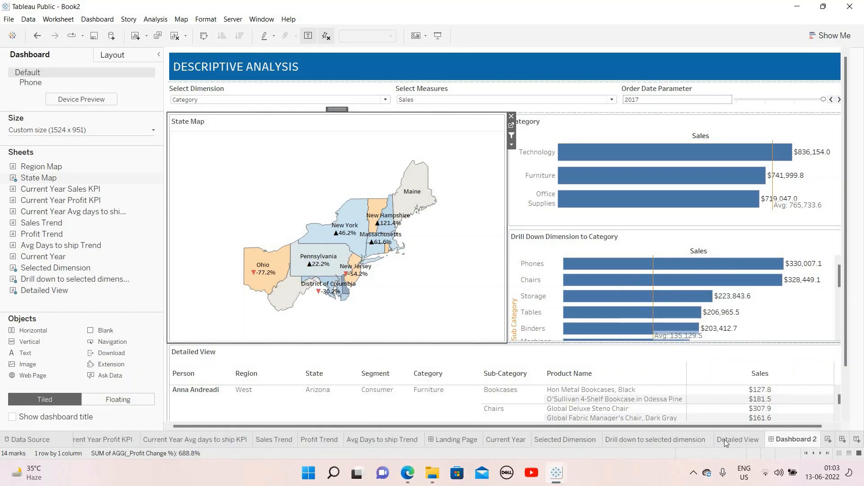
right_click(745, 435)
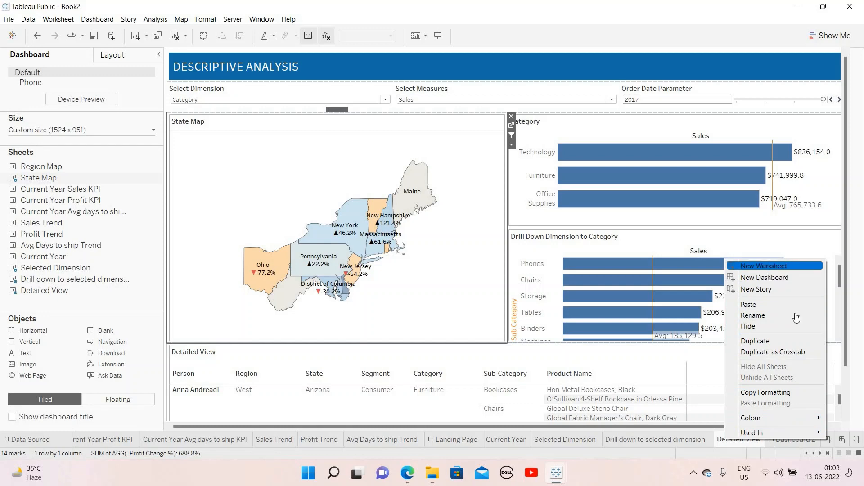
left_click(765, 436)
key("ctrl+m")
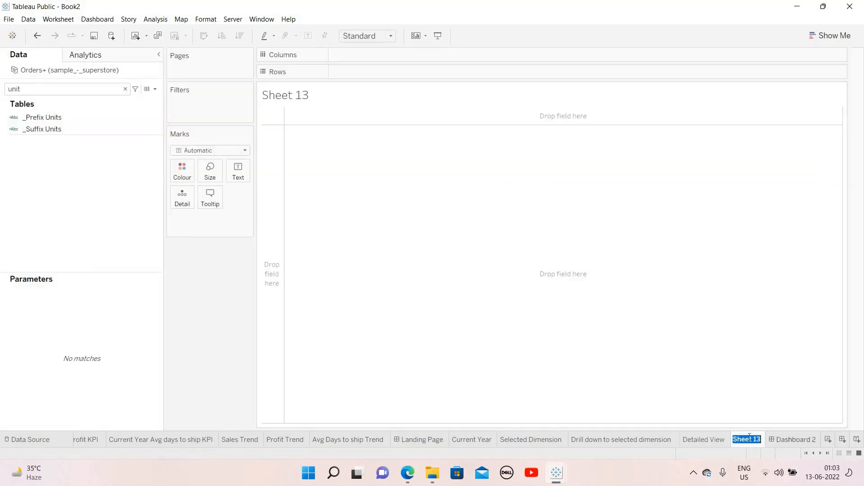
left_click(750, 437)
type("Go to Landing Page")
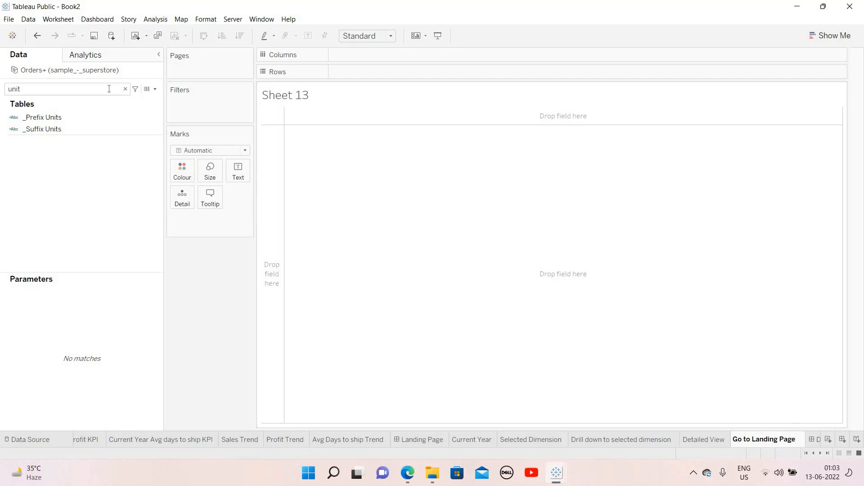
key("Return")
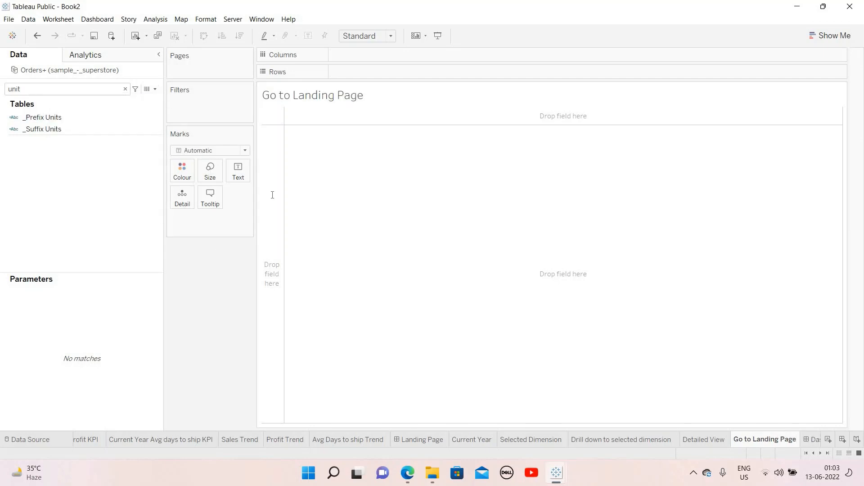
Create a calculated field named Landing Page containing the text 'Go to landing Page'.
type("Landing Page")
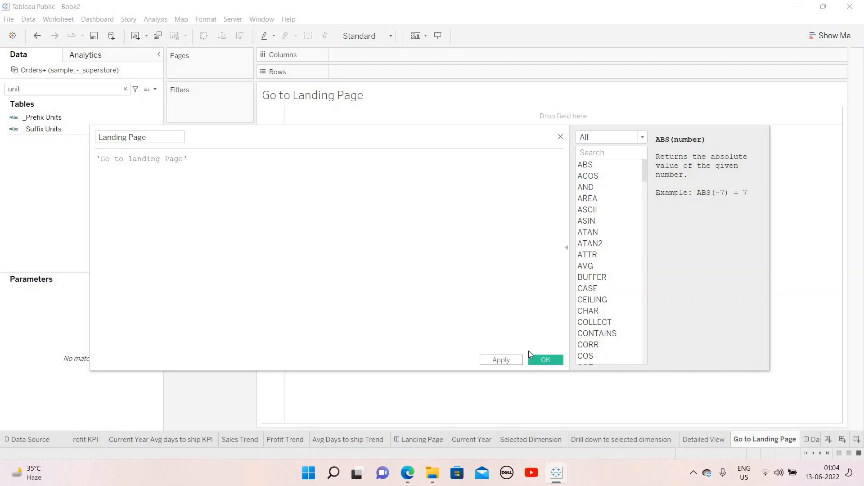
left_click(549, 356)
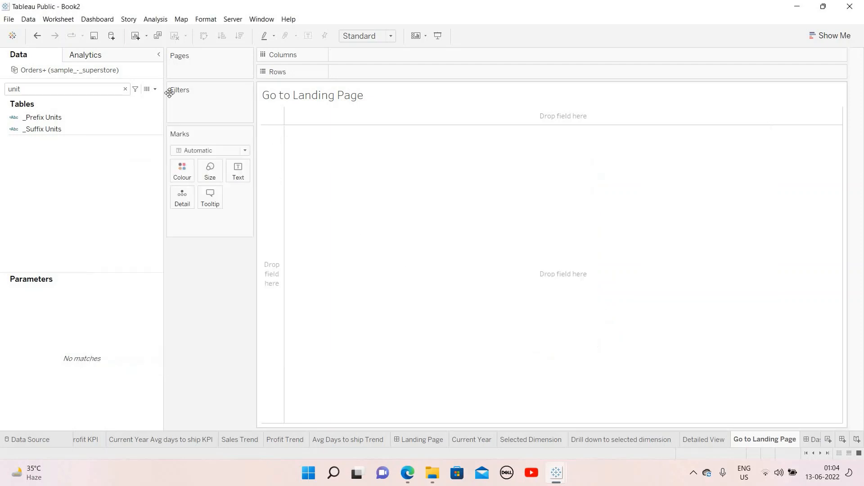
Find the Landing Page field, show it as the text mark on the sheet, and fit the sheet to the entire view.
left_click(89, 85)
key("BackSpace")
key("BackSpace")
key("BackSpace")
key("BackSpace")
type("landing")
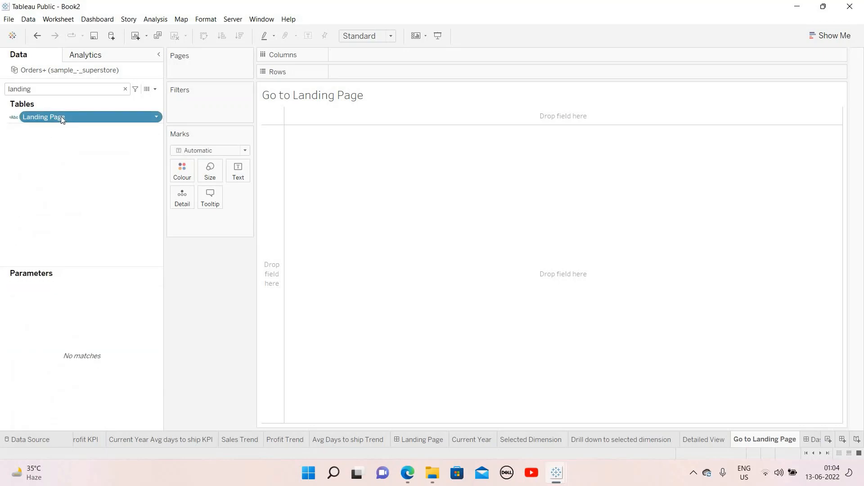
left_click_drag(61, 116, 241, 172)
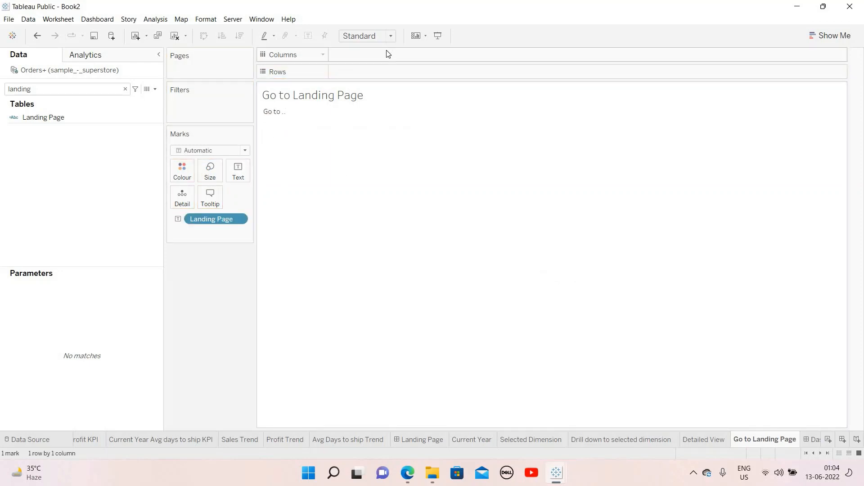
left_click(378, 35)
left_click(364, 77)
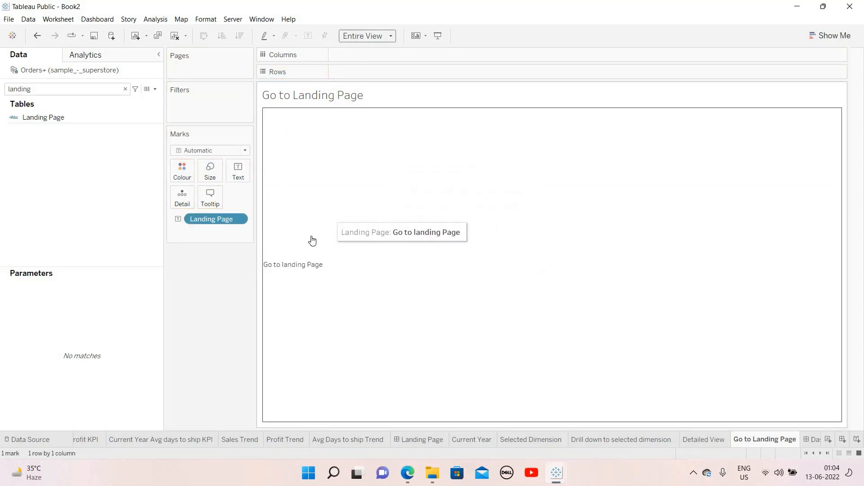
Change the mark type to Shape and assign the light bulb from the Bug Tracking shape palette.
left_click(211, 151)
left_click(200, 232)
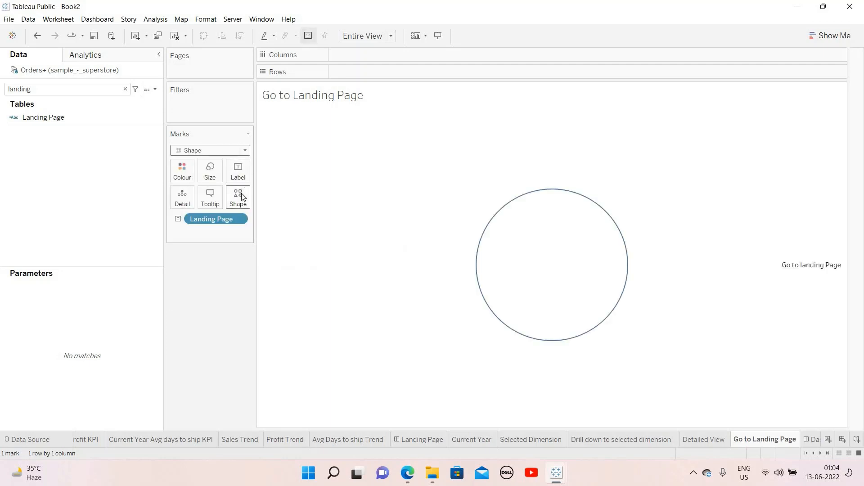
left_click(242, 196)
left_click(256, 264)
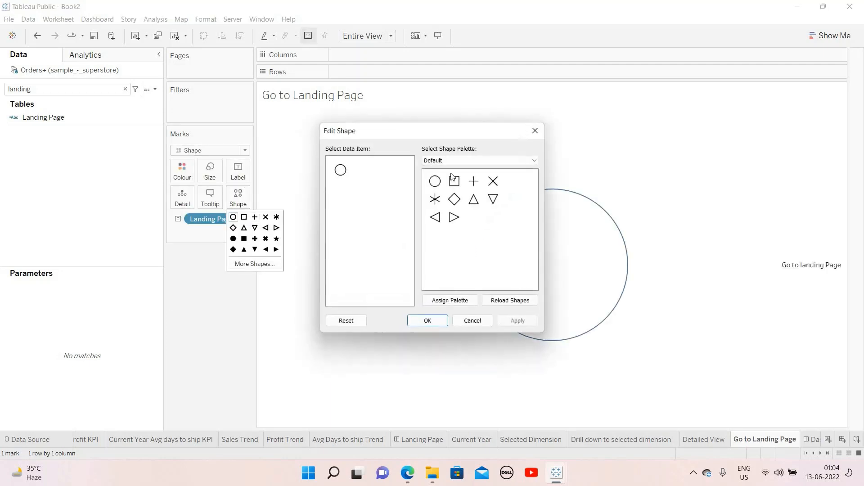
left_click(457, 161)
left_click(460, 213)
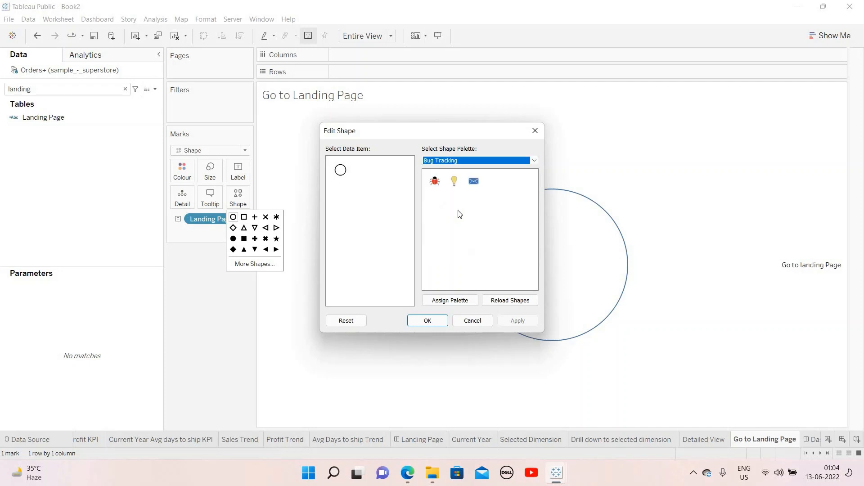
left_click(454, 182)
left_click(518, 319)
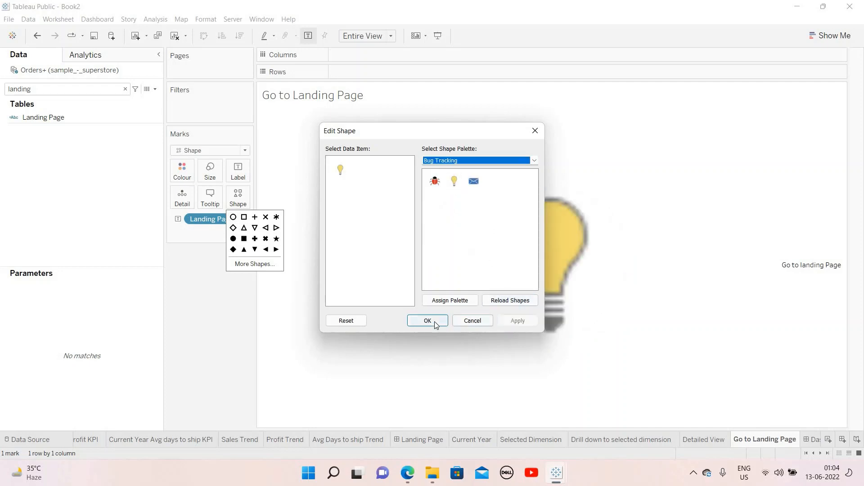
Remove the Landing Page field text from the light bulb's mark label, leaving the label empty.
left_click(238, 172)
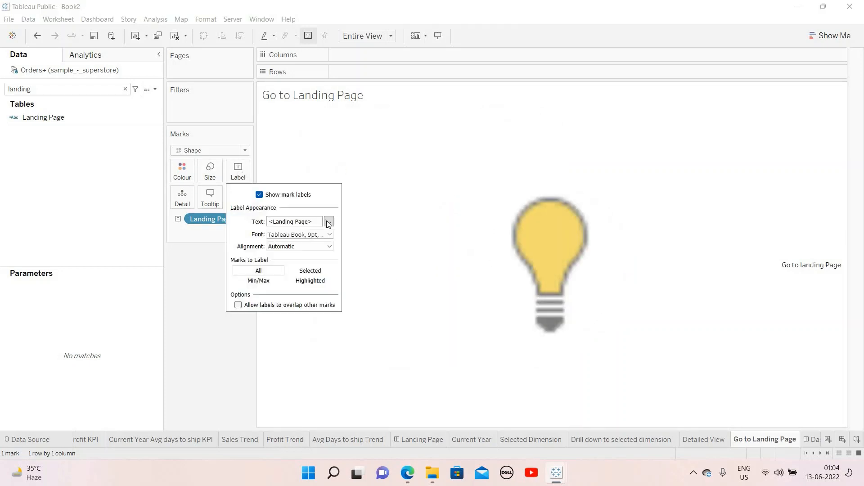
left_click(329, 221)
key("ctrl+a")
key("BackSpace")
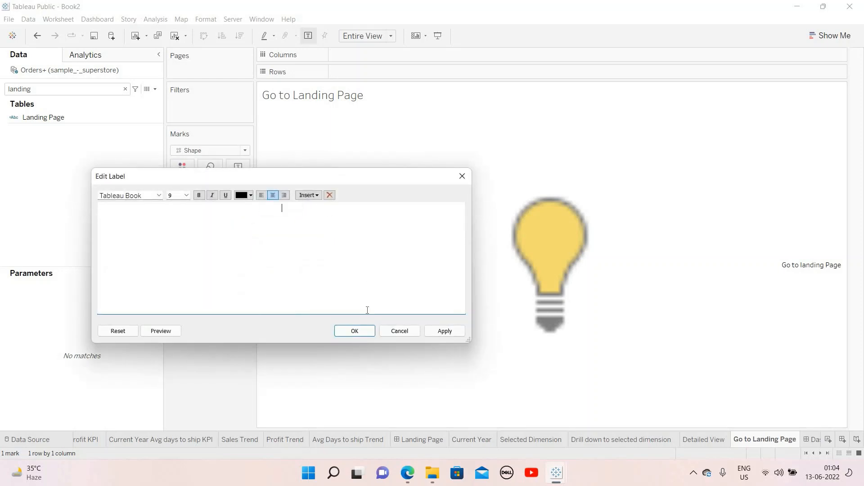
left_click(360, 331)
left_click(194, 309)
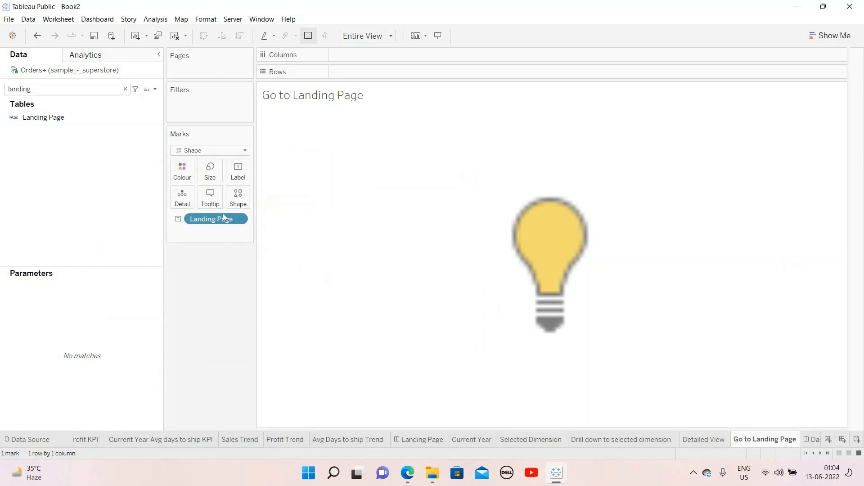
Replace the light bulb's tooltip with 'Go to Landing Page' and set its mark label to 'Press Here'.
left_click(211, 198)
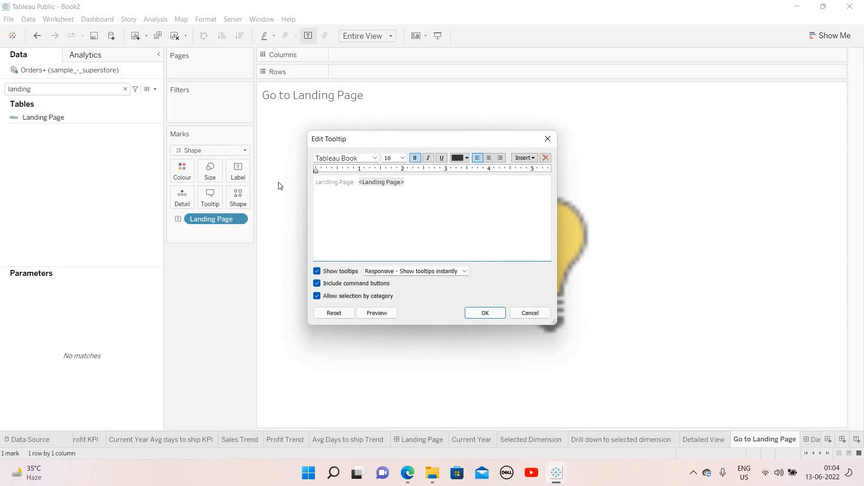
key("ctrl+a")
type("Pre")
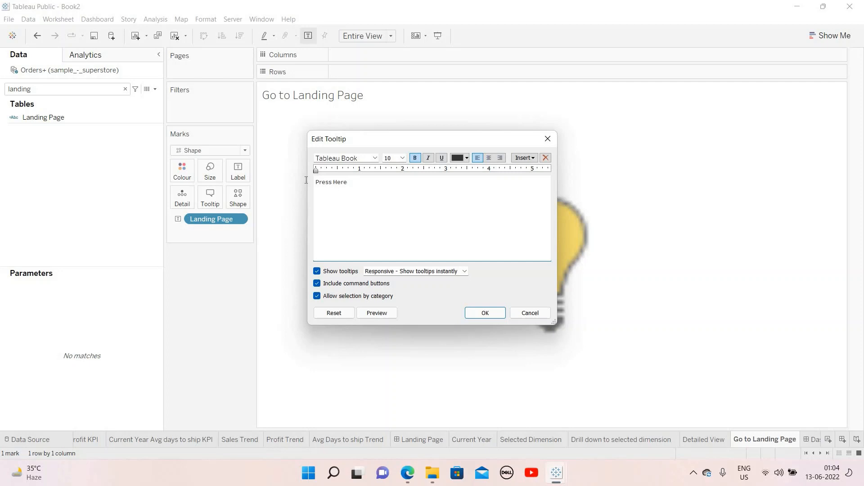
key("ctrl+a")
type("Go")
key("ctrl+a")
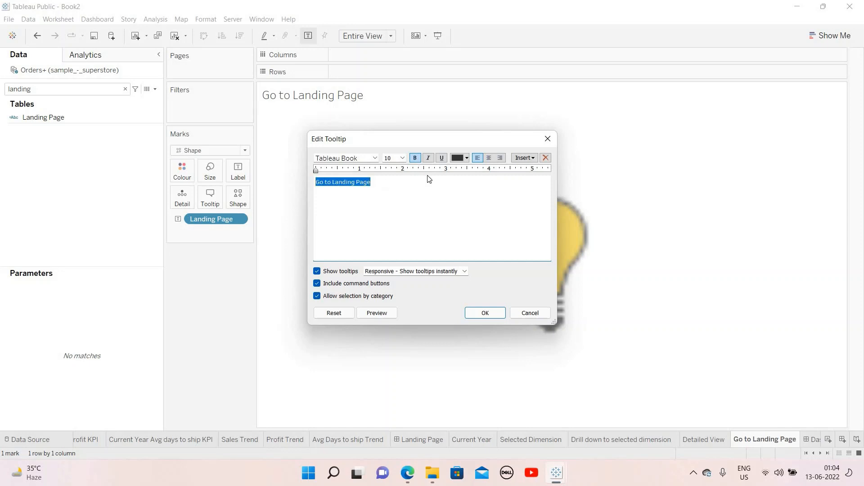
left_click(494, 312)
mouse_move(514, 253)
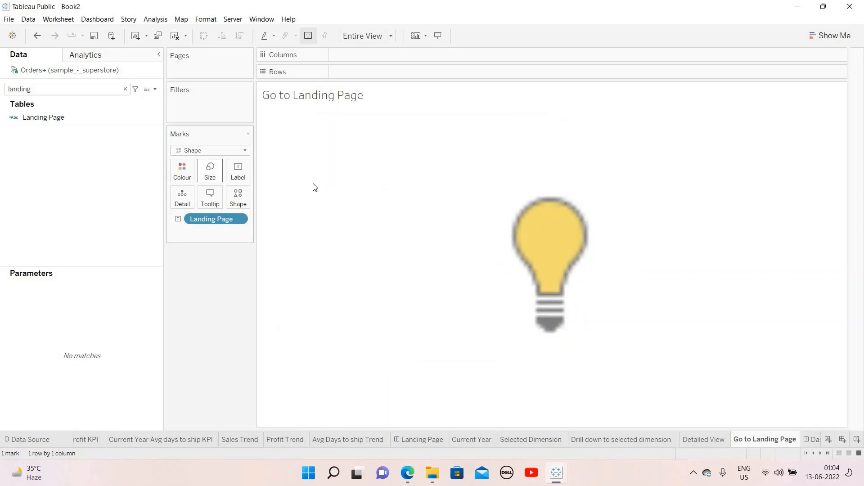
left_click(239, 171)
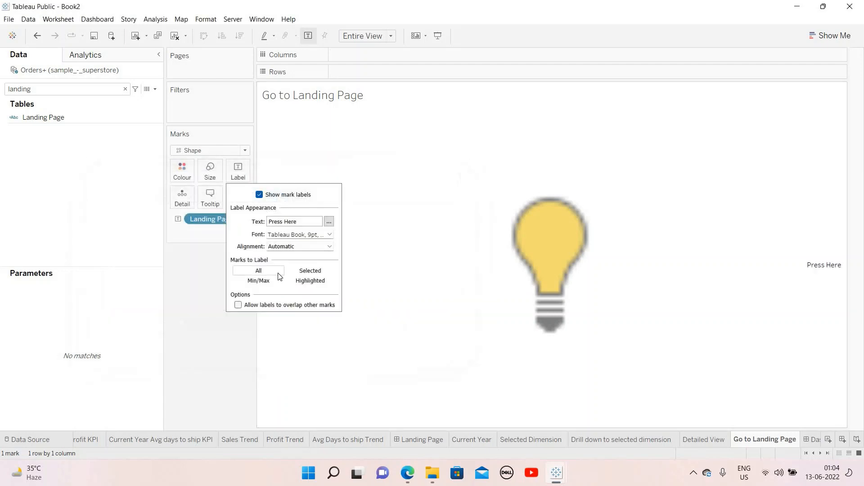
Align the sheet's pane text horizontally to the centre and vertically to the top, and hide the worksheet title.
right_click(377, 194)
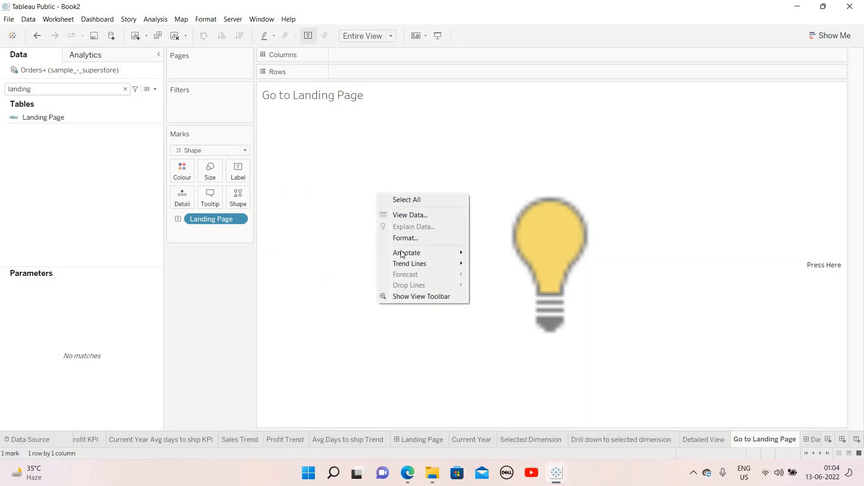
left_click(380, 238)
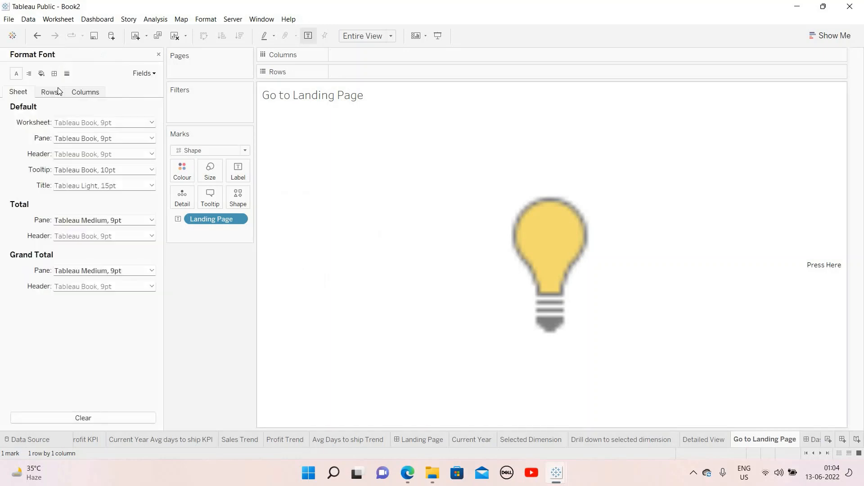
left_click(29, 74)
left_click(94, 123)
left_click(81, 163)
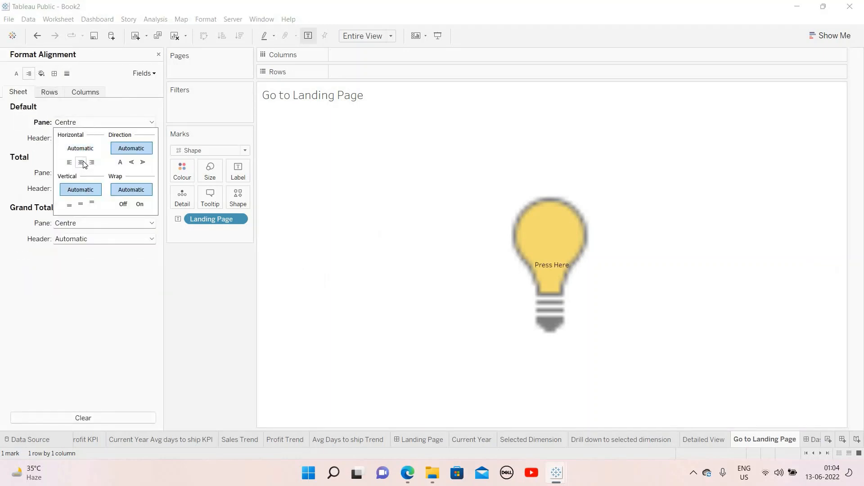
left_click(91, 204)
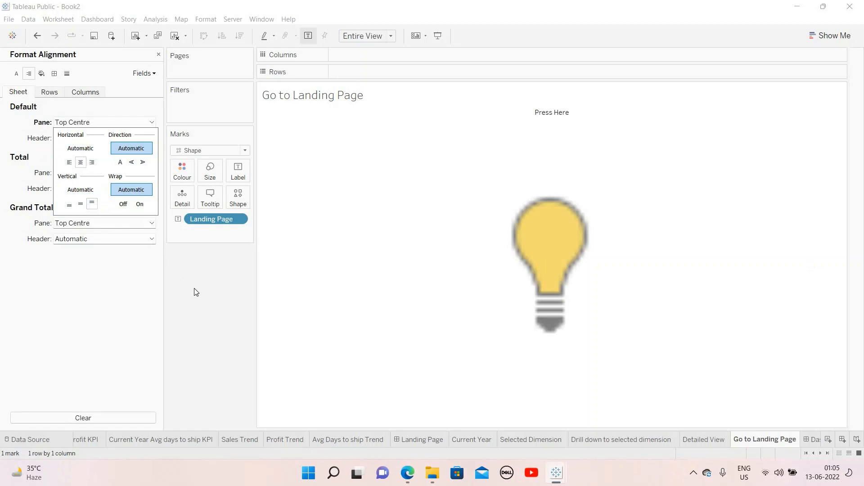
left_click(216, 138)
left_click(158, 54)
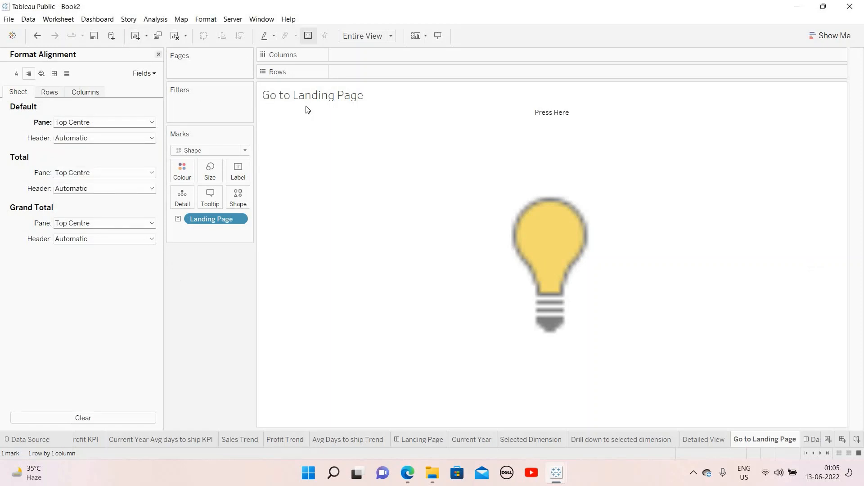
right_click(335, 121)
left_click(341, 126)
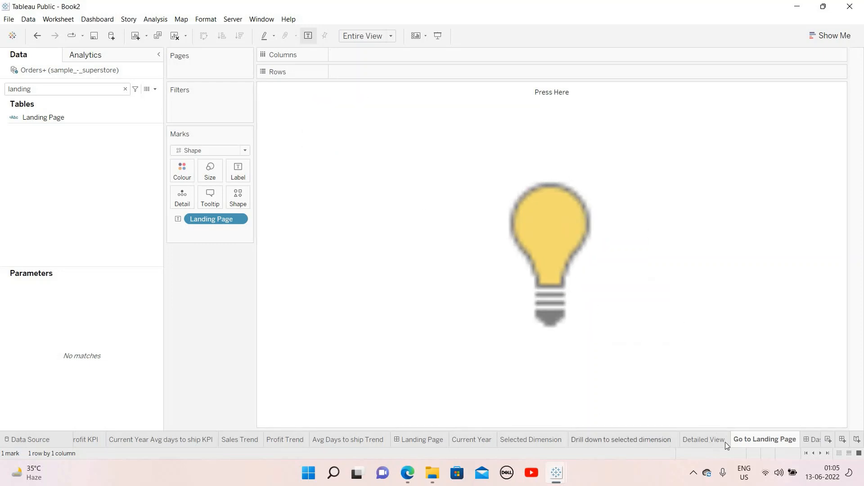
Add the Go to Landing Page sheet to Dashboard 2 as a floating object over the header and hide its title.
left_click(809, 442)
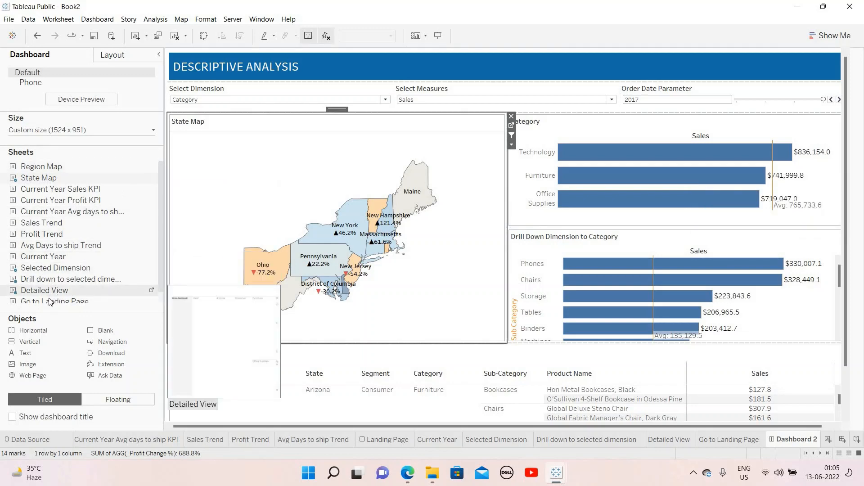
left_click(118, 399)
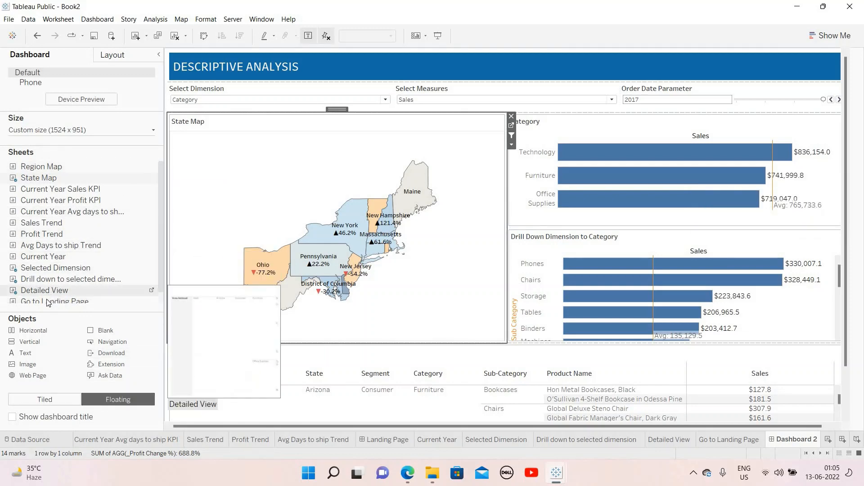
left_click_drag(198, 270, 629, 75)
right_click(629, 74)
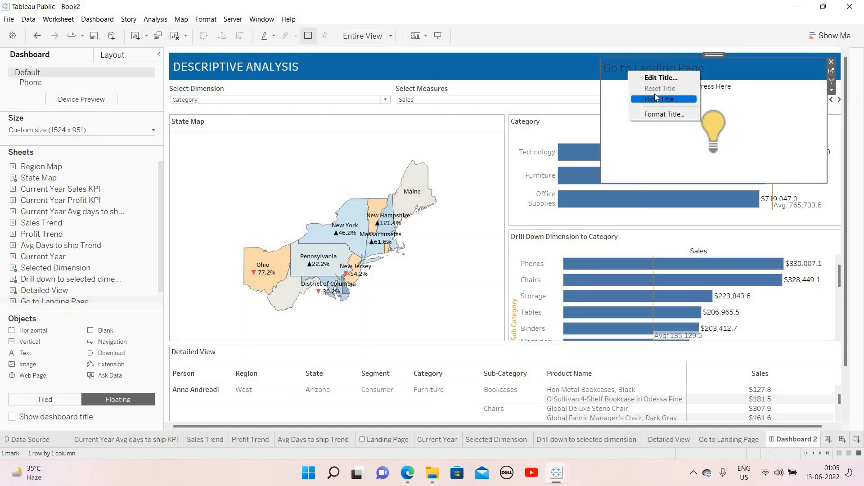
left_click(662, 100)
Shrink the floating Go to Landing Page sheet to about 107 by 59 and fit it into the right end of the DESCRIPTIVE ANALYSIS banner.
left_click_drag(602, 59, 818, 78)
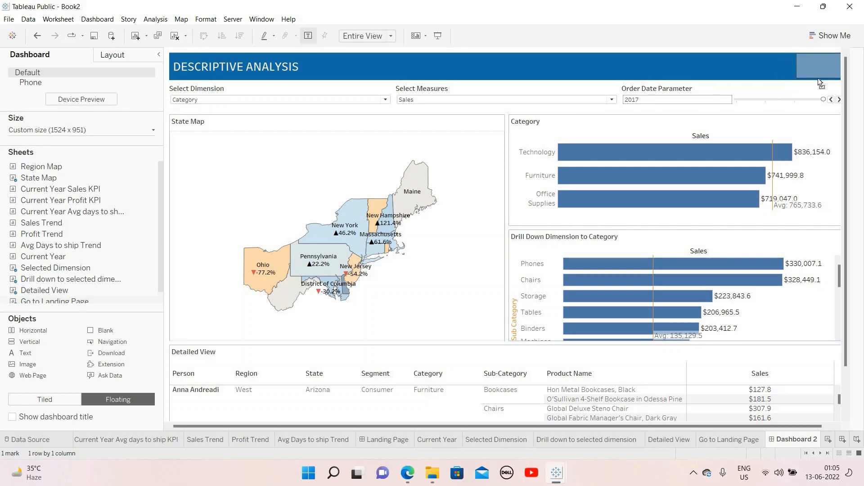
left_click_drag(821, 426, 833, 426)
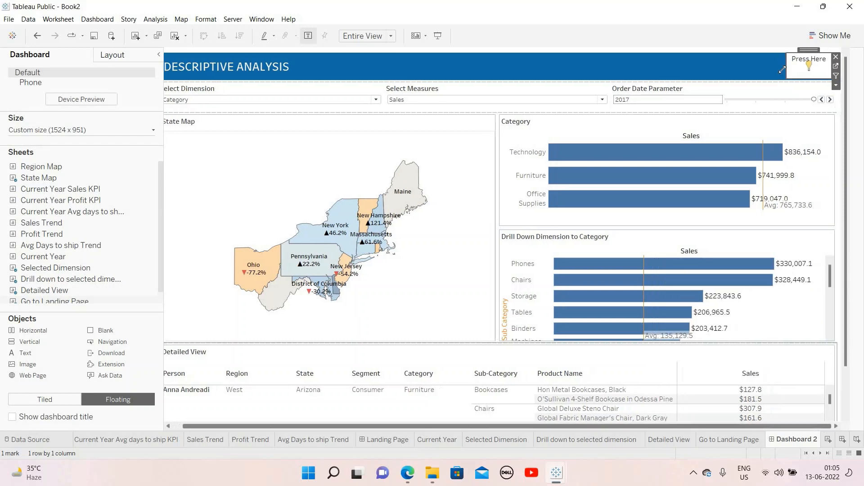
left_click_drag(783, 64, 802, 79)
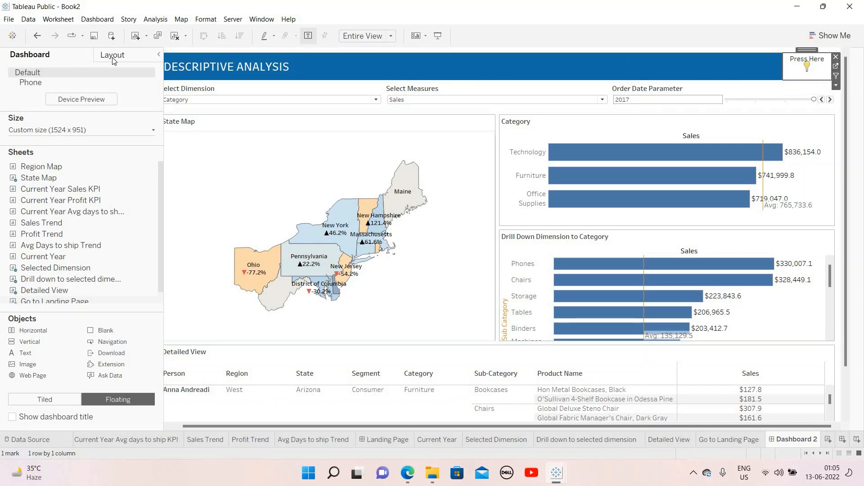
Set the background of the floating Go to Landing Page object to a recently used blue at 100% opacity.
left_click(27, 237)
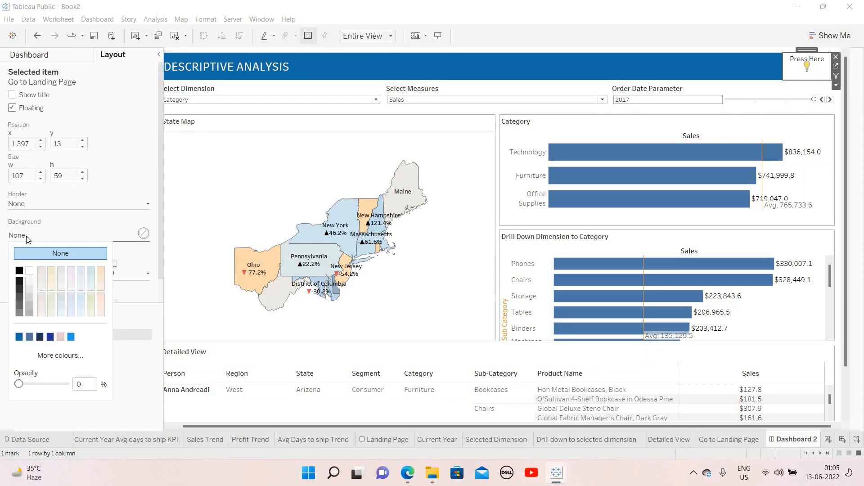
left_click(30, 338)
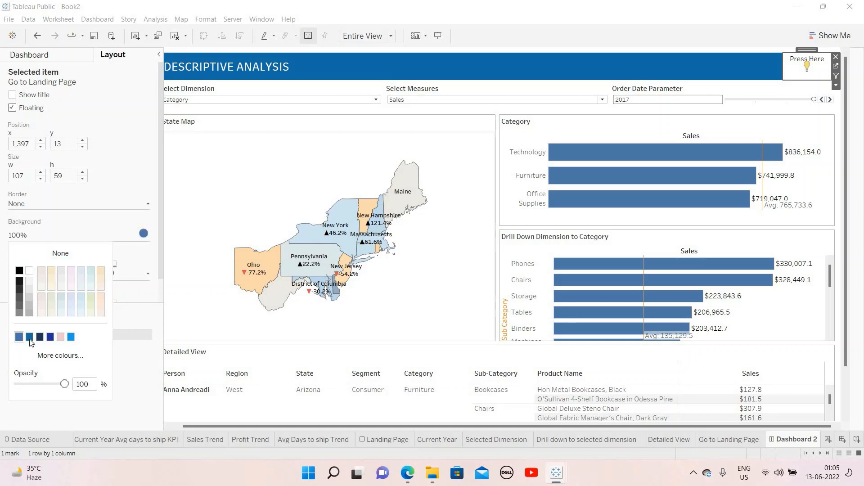
left_click(119, 239)
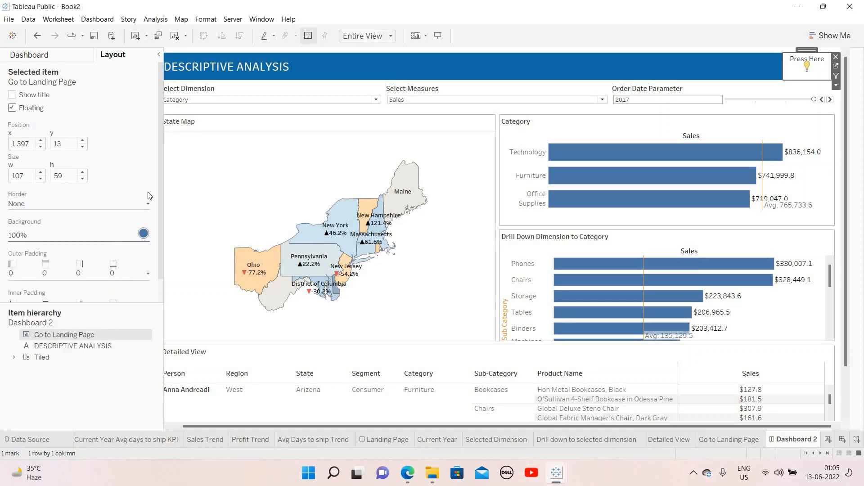
Shade the Go to Landing Page worksheet in the same blue as the DESCRIPTIVE ANALYSIS banner.
right_click(798, 73)
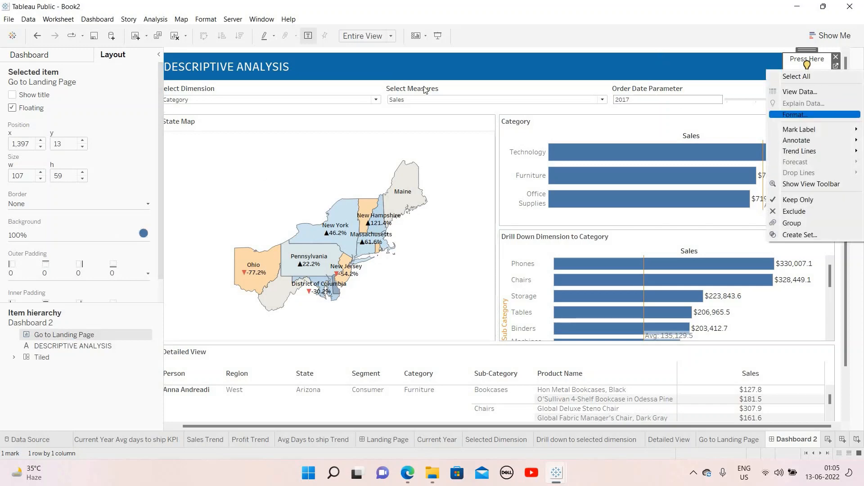
left_click(804, 116)
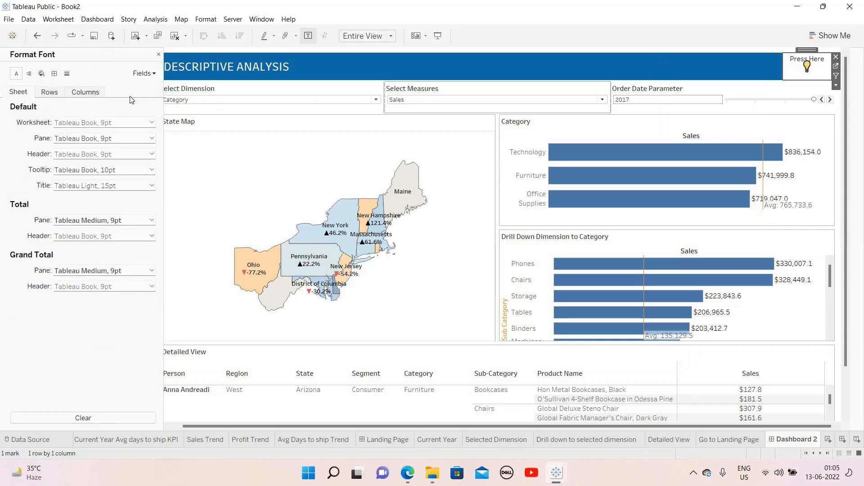
left_click(41, 74)
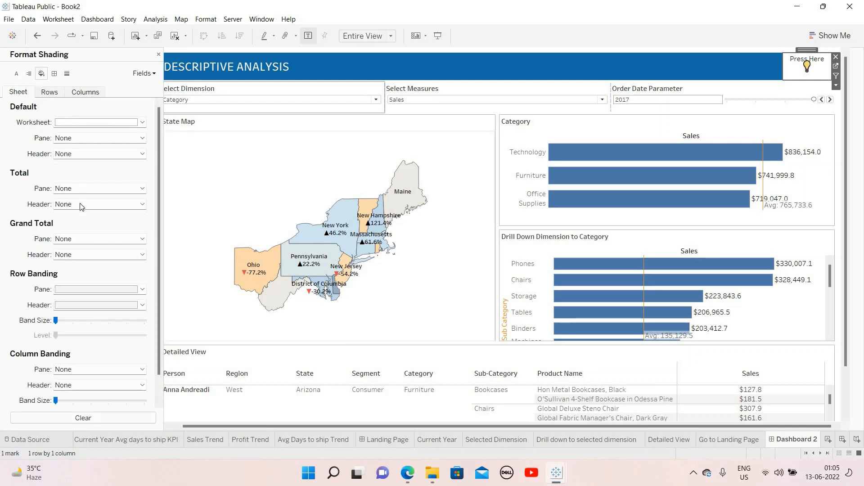
left_click(67, 122)
left_click(70, 203)
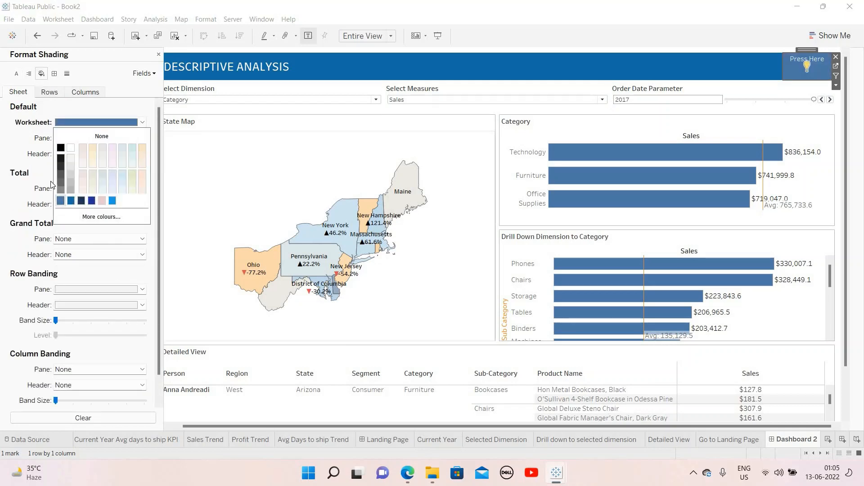
left_click(71, 201)
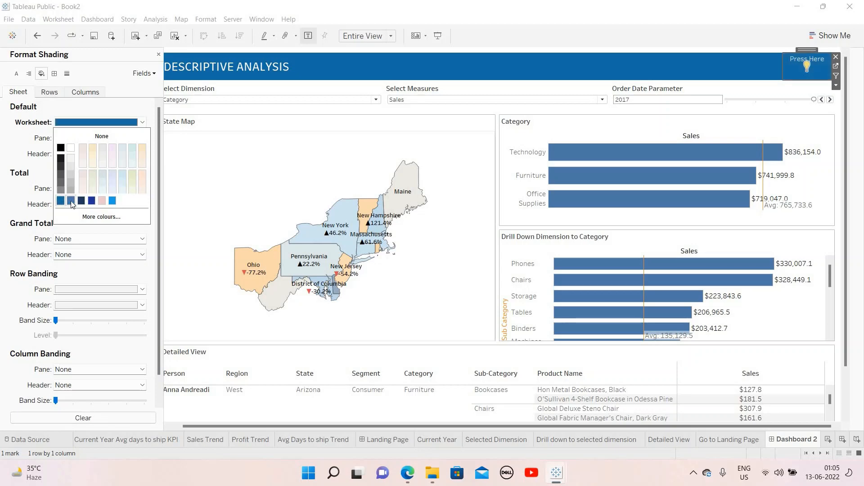
Check the light bulb mark's label text and formatting on the Go to Landing Page sheet, returning to Dashboard 2.
left_click(130, 56)
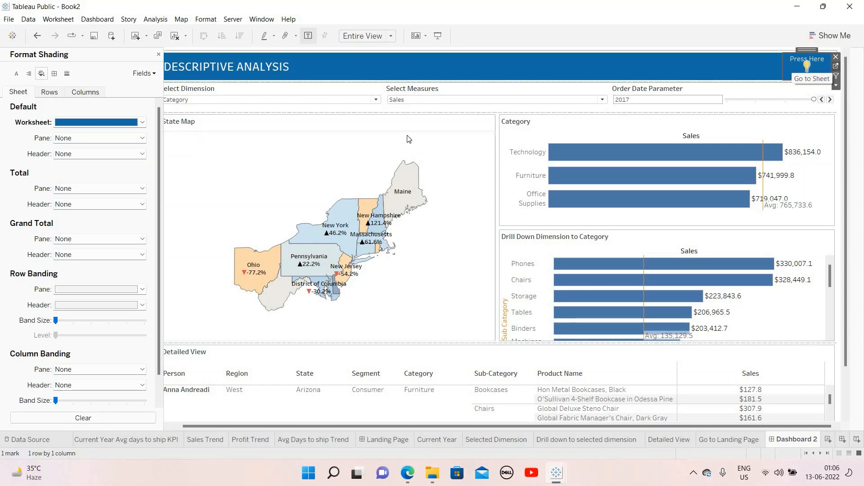
left_click(835, 66)
left_click(238, 171)
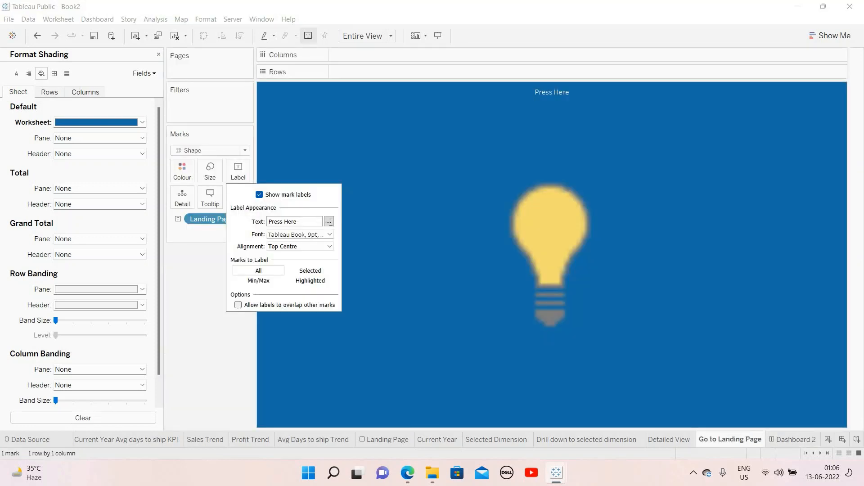
left_click(329, 221)
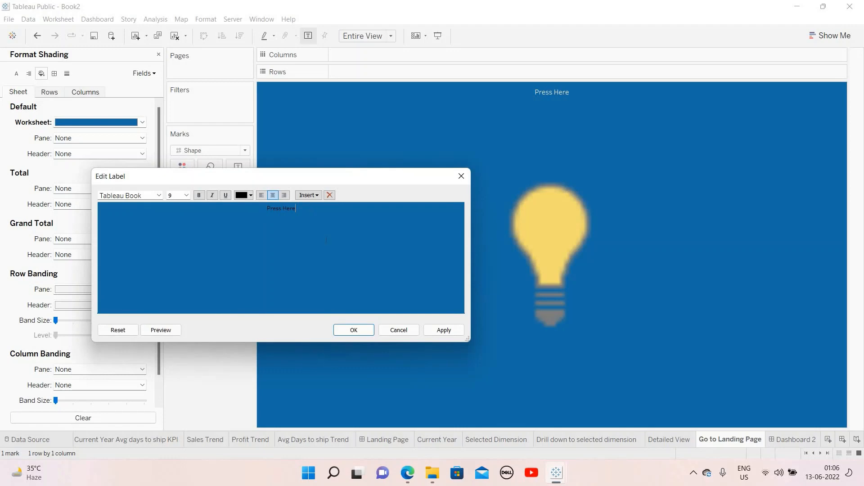
left_click(354, 330)
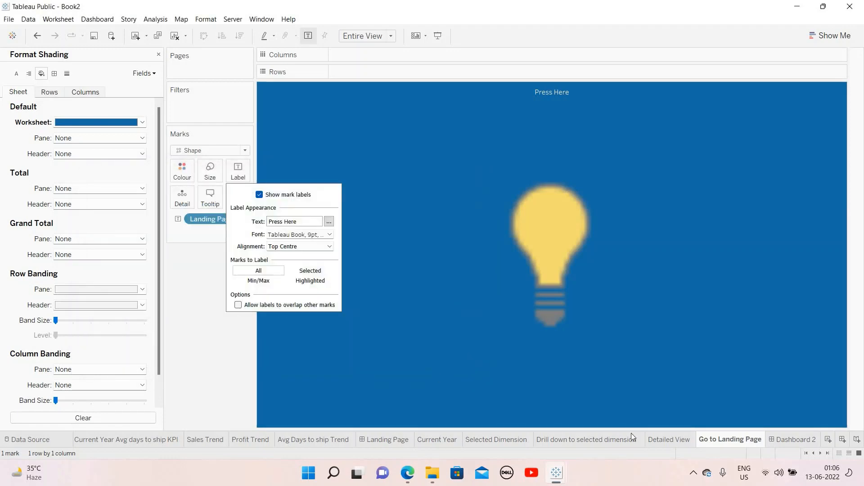
left_click(793, 439)
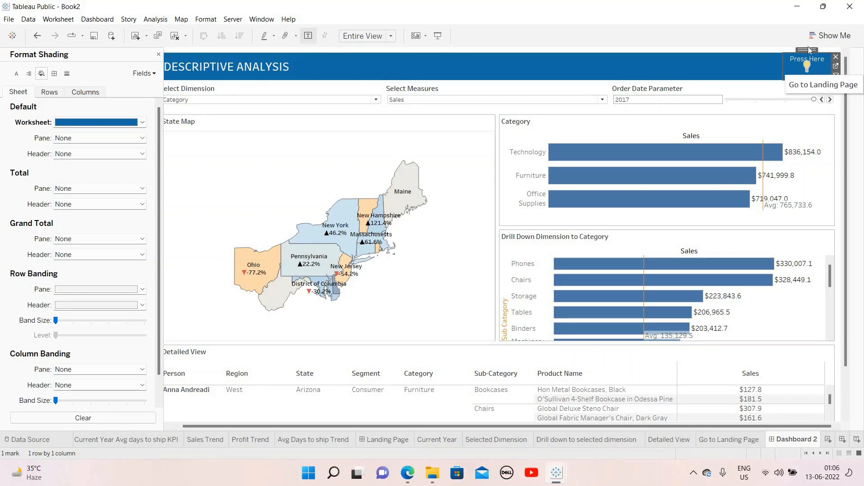
Start a Go to Sheet dashboard action named Go to Landing Page.
left_click(657, 67)
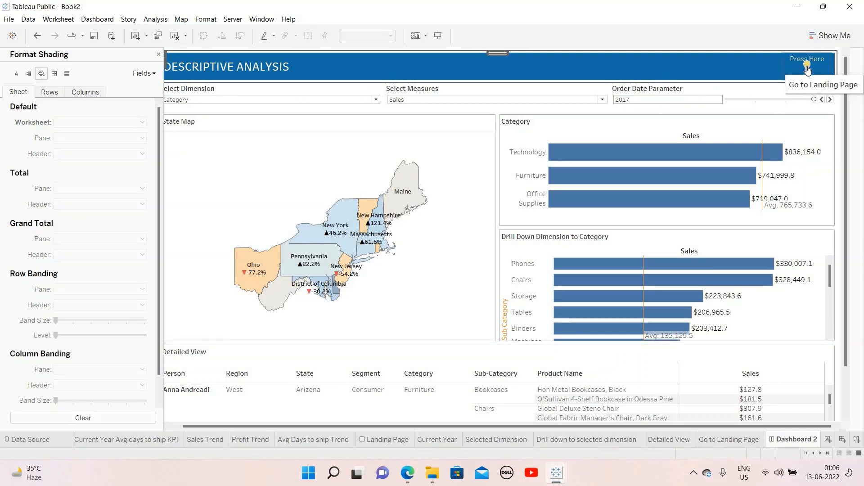
left_click(794, 68)
left_click(793, 68)
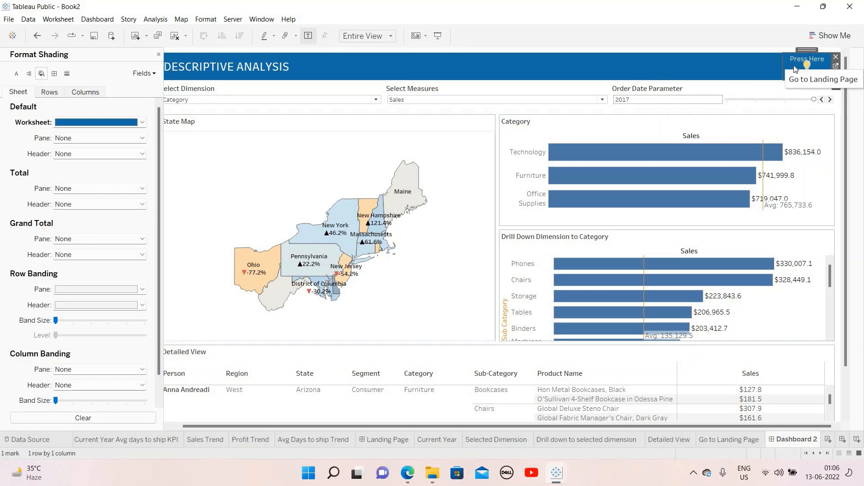
left_click(99, 20)
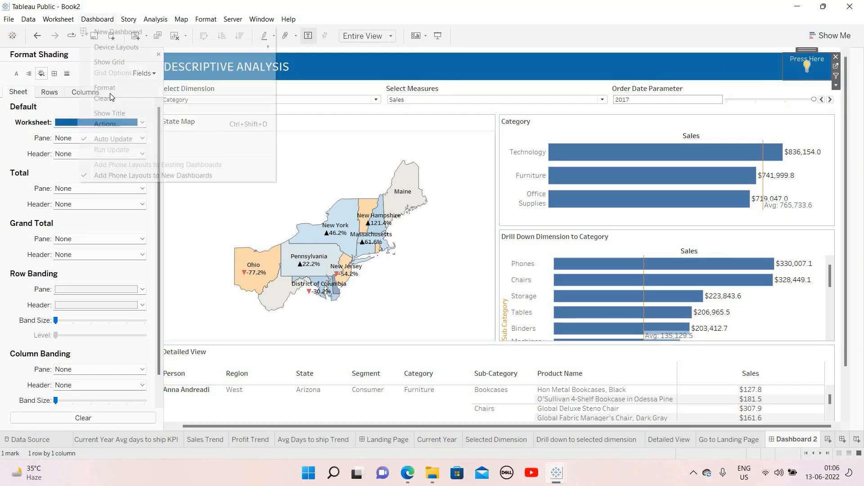
left_click(113, 129)
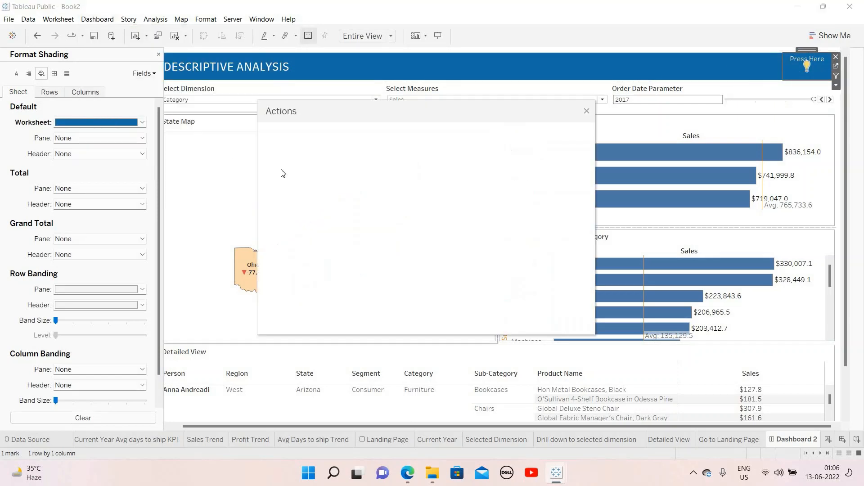
left_click(315, 289)
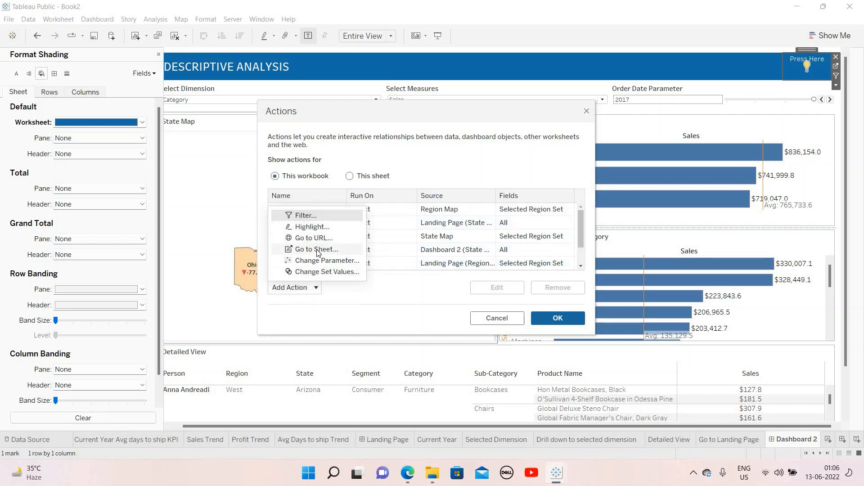
left_click(336, 250)
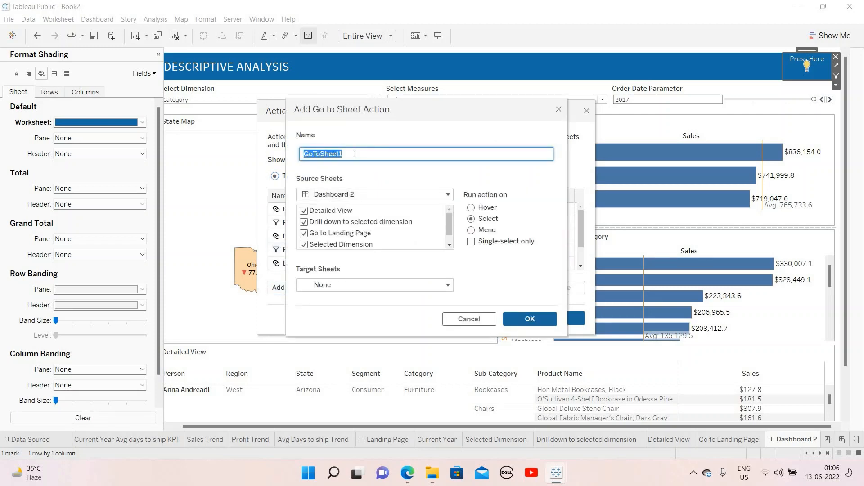
type("Go to Landing Page")
Limit the action's source to only the Go to Landing Page sheet on Dashboard 2.
left_click(351, 197)
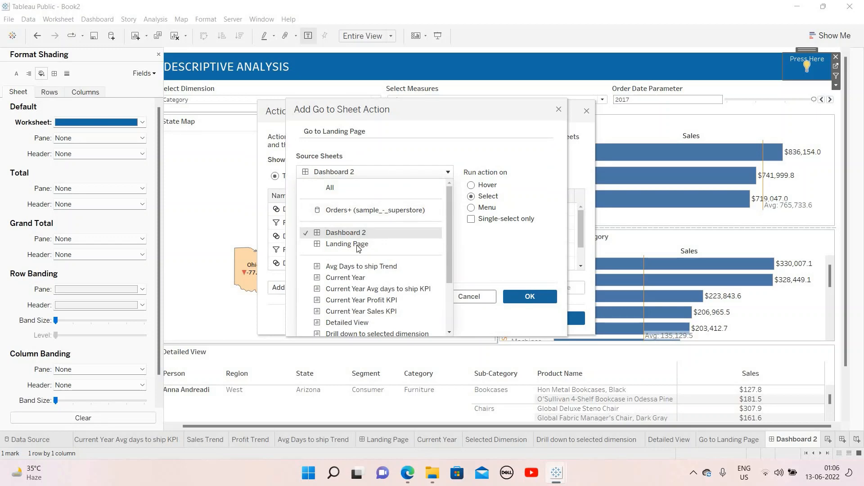
left_click(358, 245)
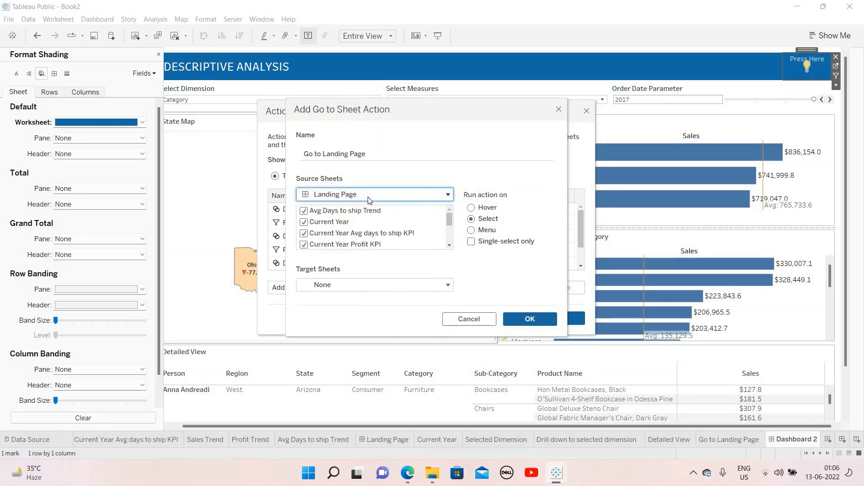
left_click(368, 198)
left_click(360, 235)
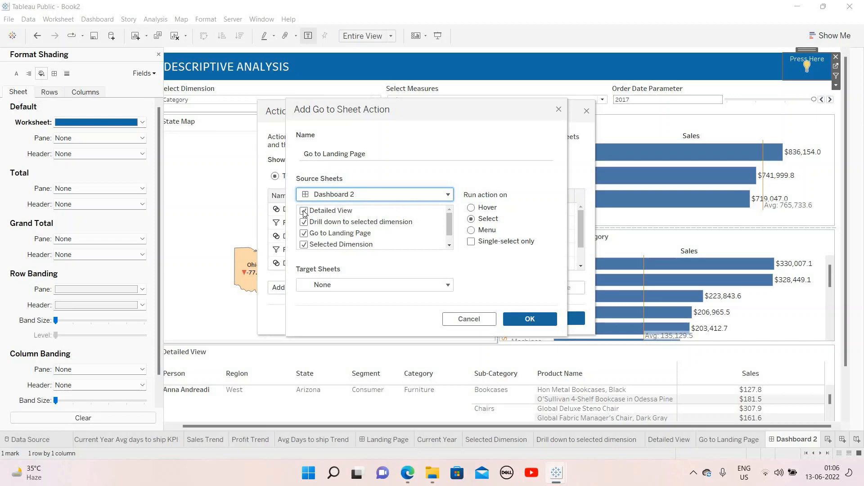
left_click(306, 222)
left_click(304, 210)
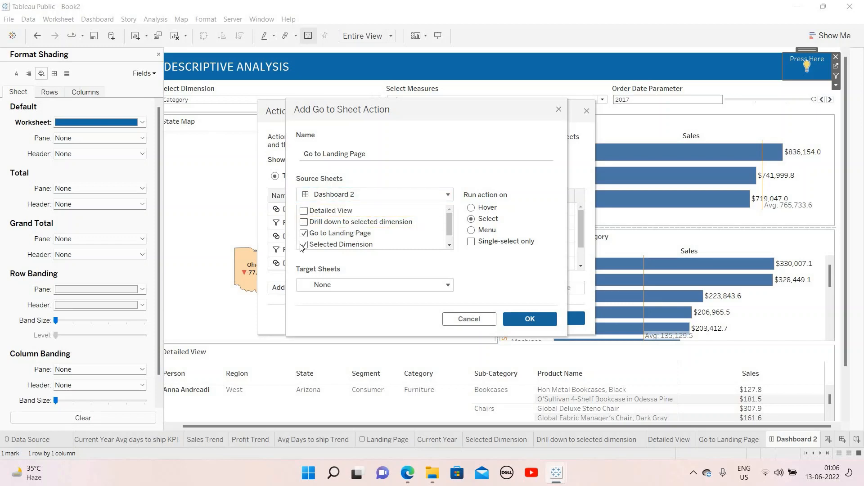
left_click(304, 244)
left_click_drag(450, 227, 476, 219)
left_click(304, 244)
Set the action's target sheet to Landing Page and save the workbook's actions.
left_click(345, 287)
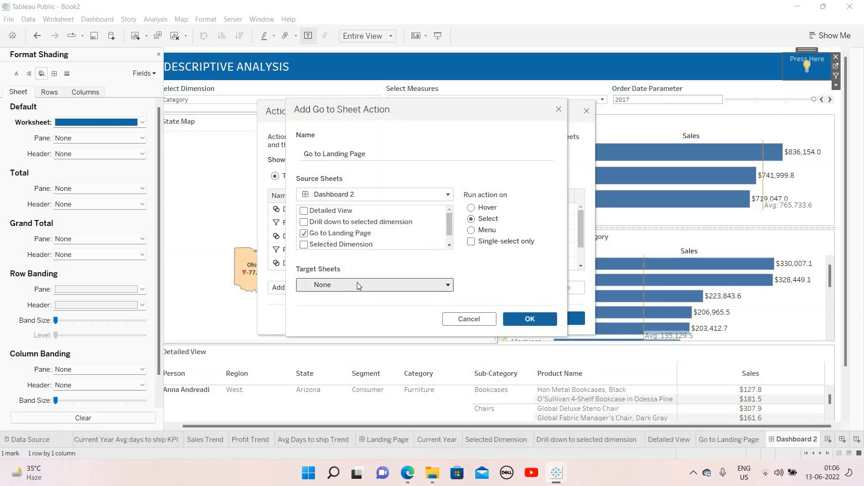
left_click(363, 165)
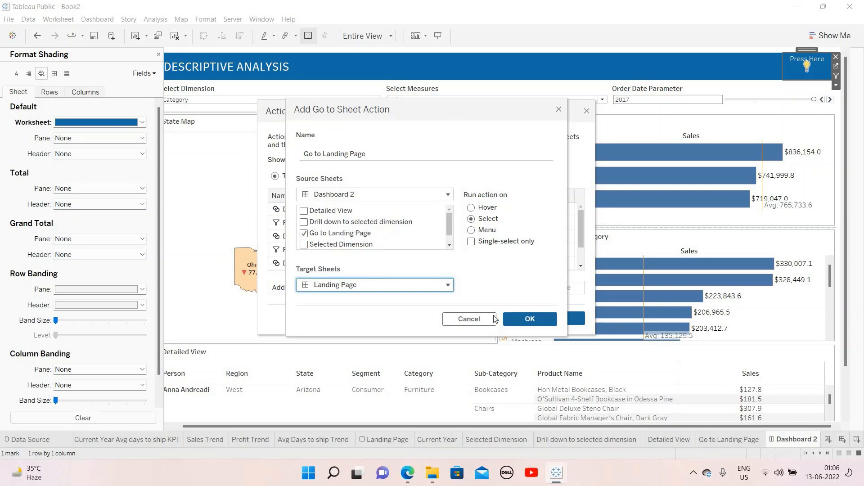
left_click(524, 319)
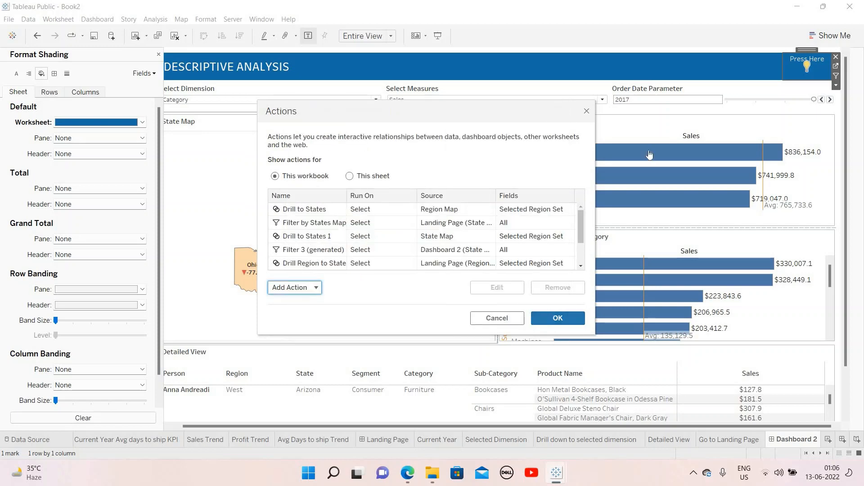
left_click(557, 318)
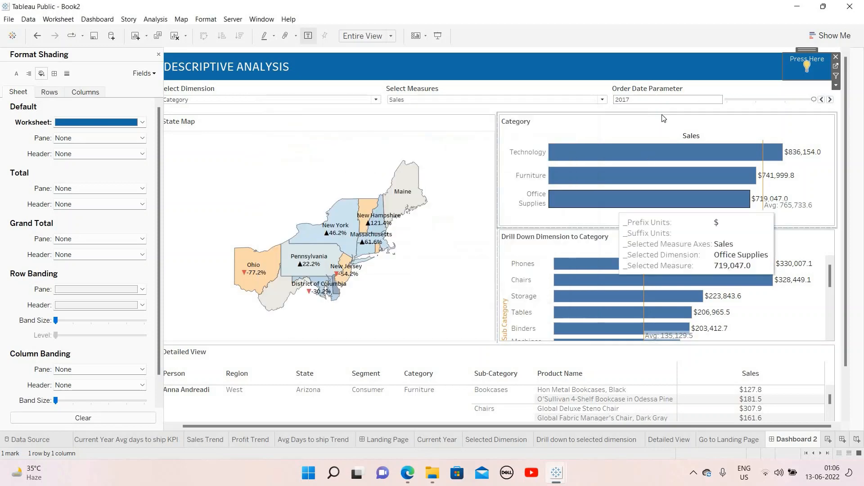
Test the header's light bulb button in presentation mode by following it to the Landing Page, and leave presentation mode.
left_click(158, 54)
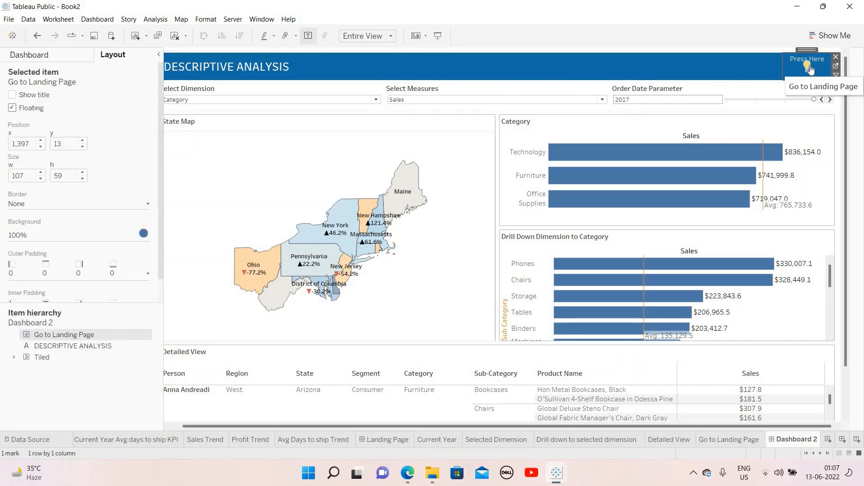
left_click(441, 37)
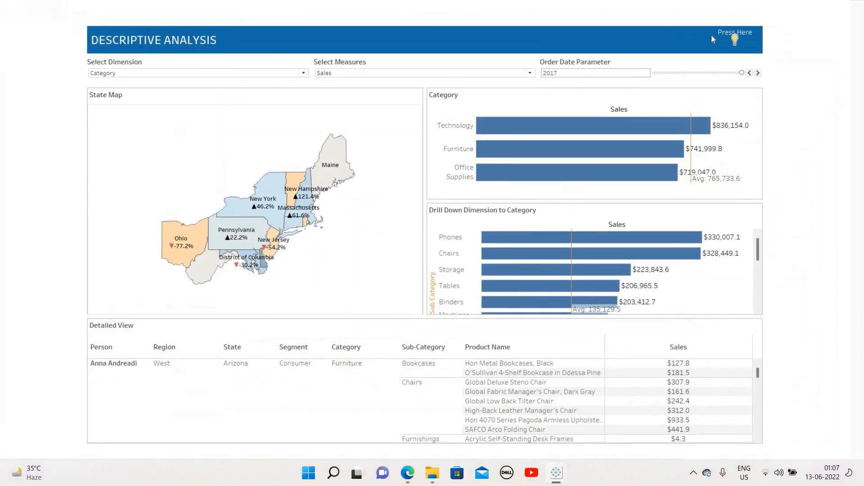
left_click(735, 41)
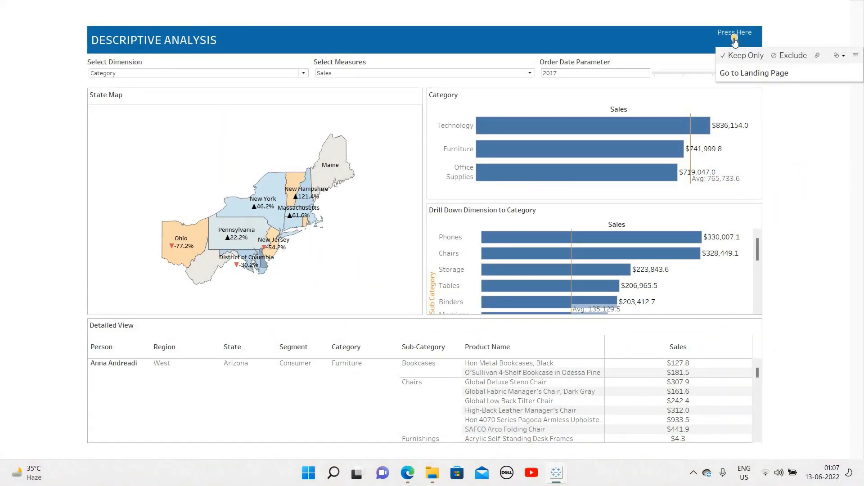
left_click(613, 41)
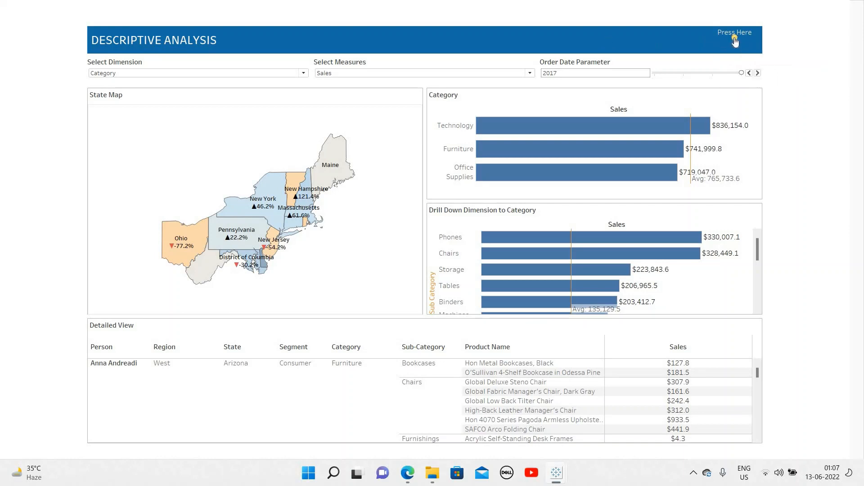
left_click(735, 39)
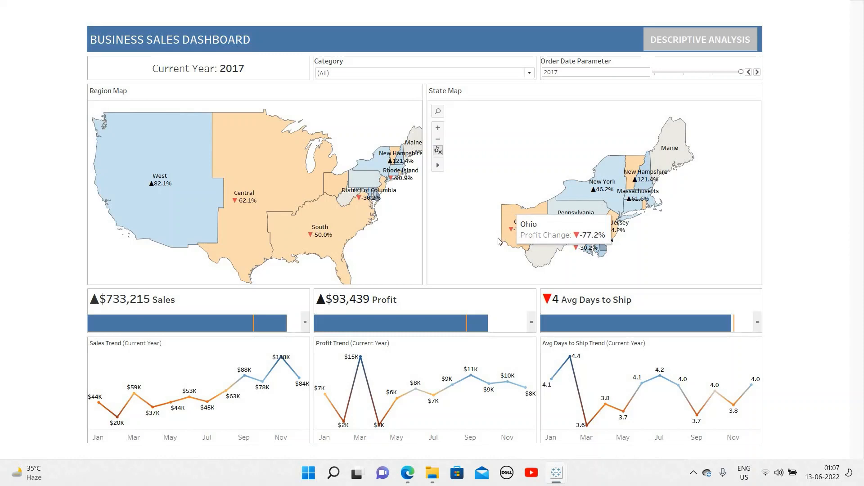
key("Escape")
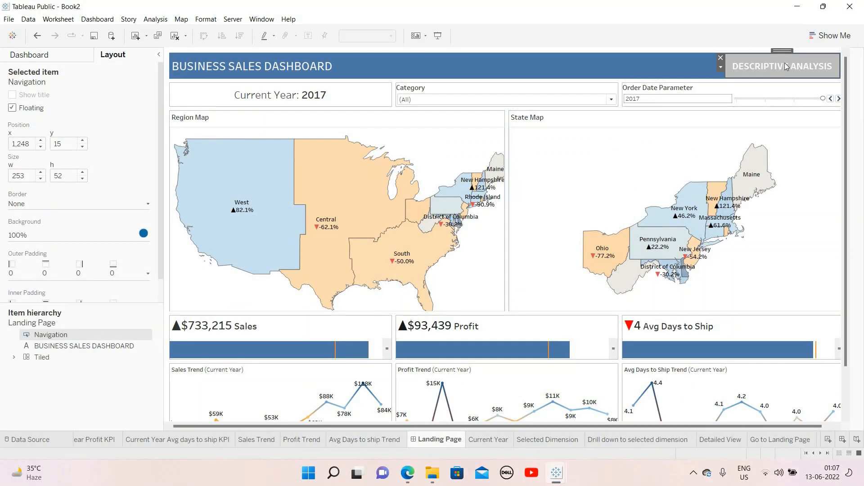
Edit the DESCRIPTIVE ANALYSIS button on the Landing Page so it navigates to Dashboard 2.
left_click(721, 67)
left_click(547, 109)
left_click(380, 126)
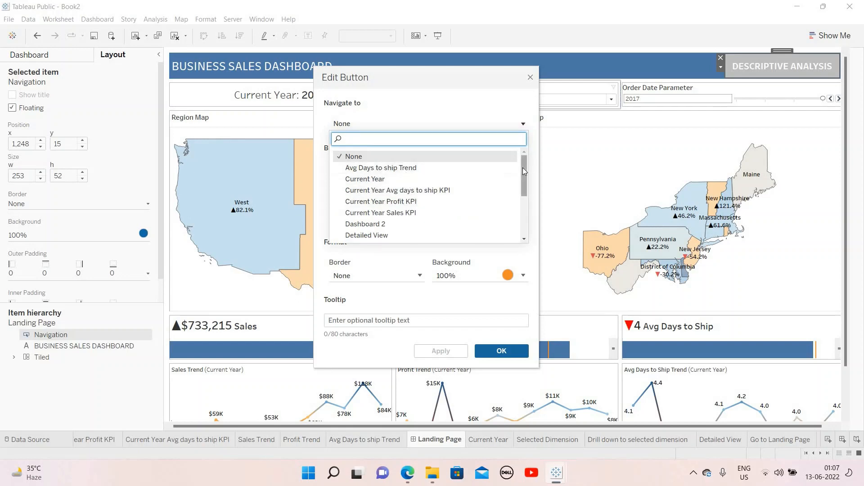
left_click_drag(522, 170, 518, 188)
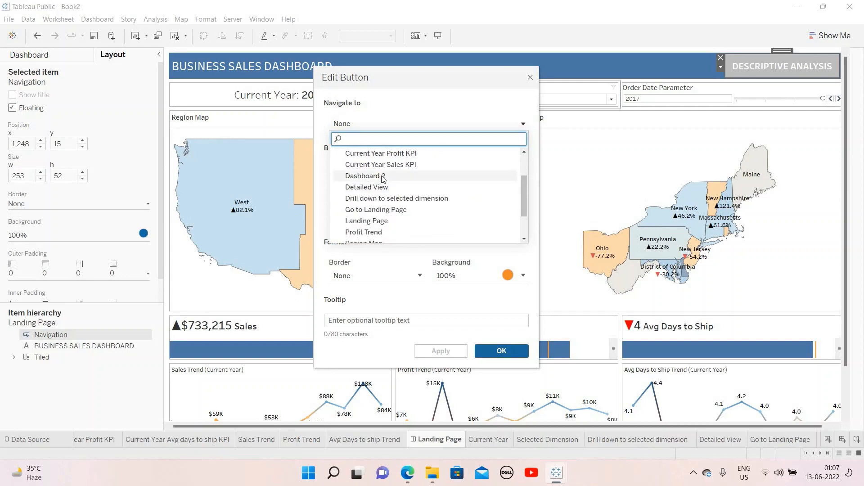
left_click(380, 176)
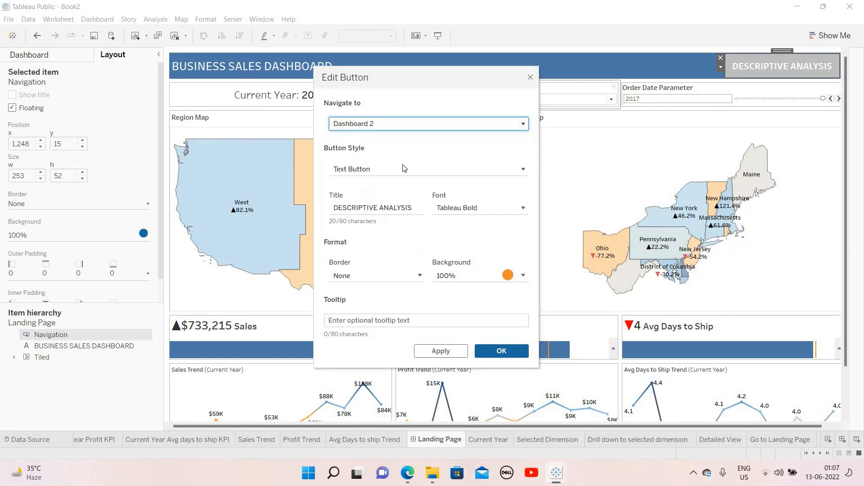
Change the DESCRIPTIVE ANALYSIS button's background to the recently used dark blue at 100% opacity and save the button.
left_click(493, 276)
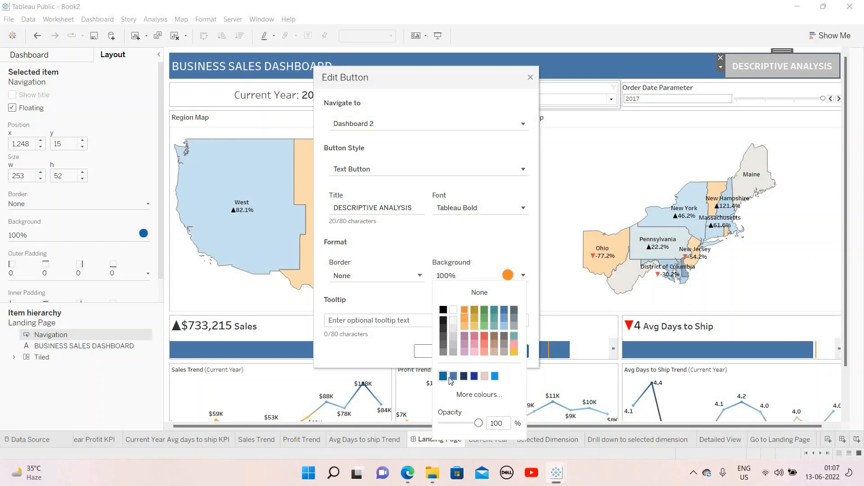
left_click(443, 376)
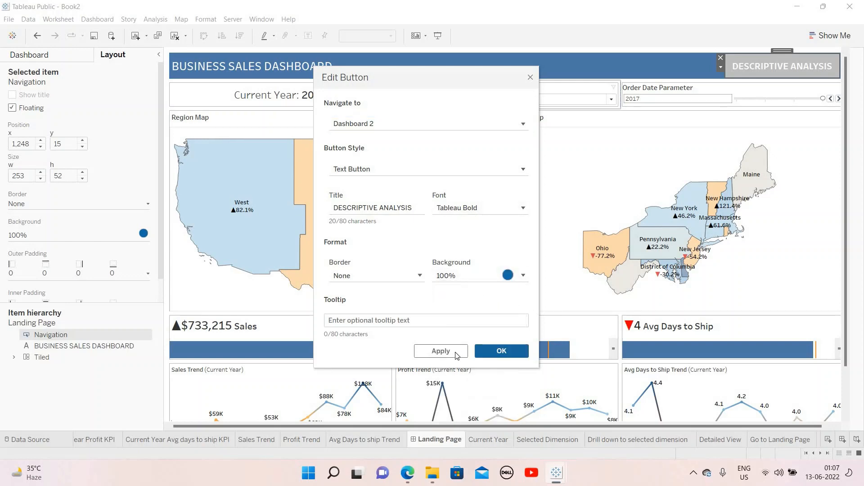
left_click(502, 351)
left_click(502, 352)
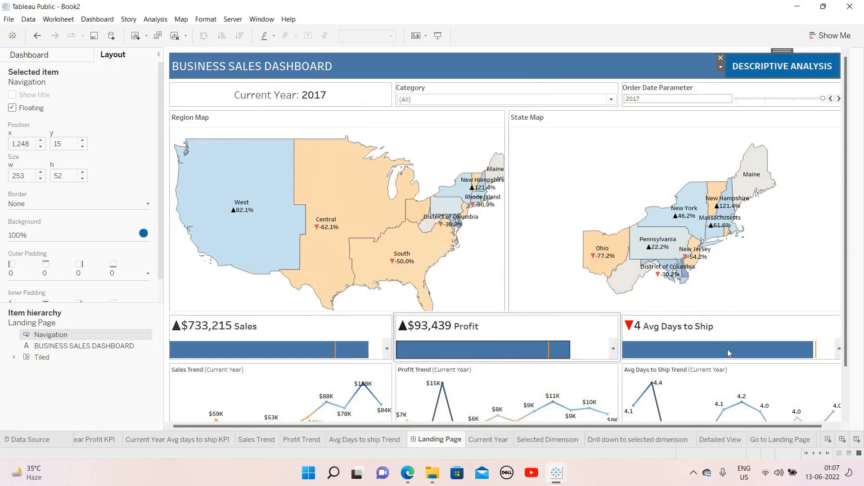
Rename Dashboard 2 as Descriptive Analysis.
left_click(821, 453)
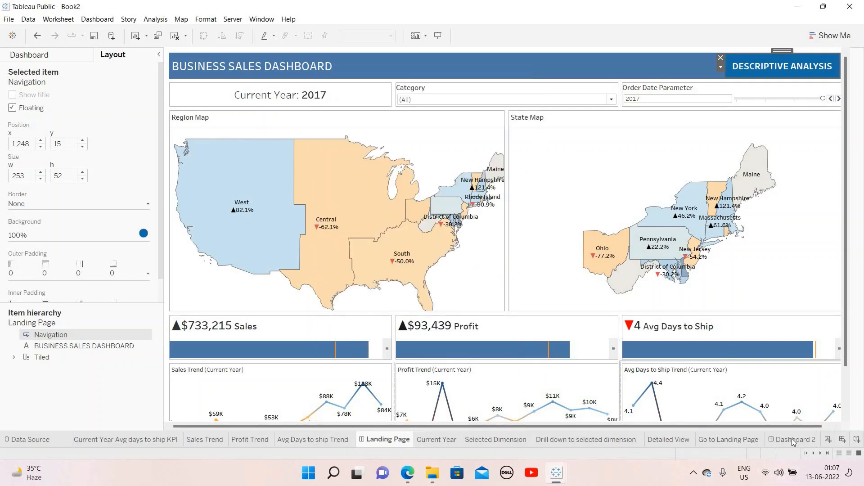
left_click(793, 440)
type("Des")
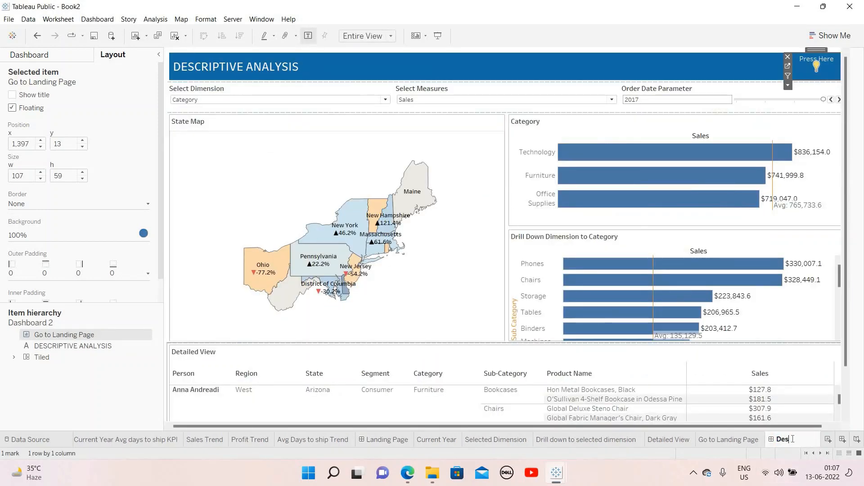
type("criptive Analysis")
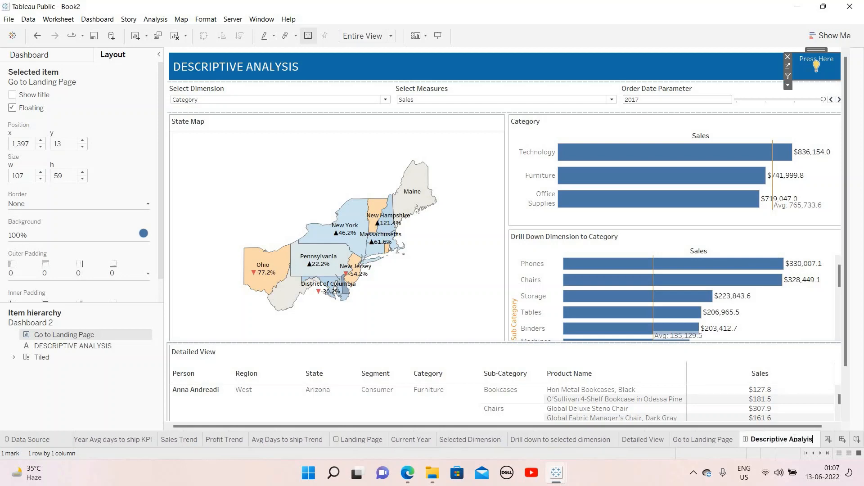
key("Return")
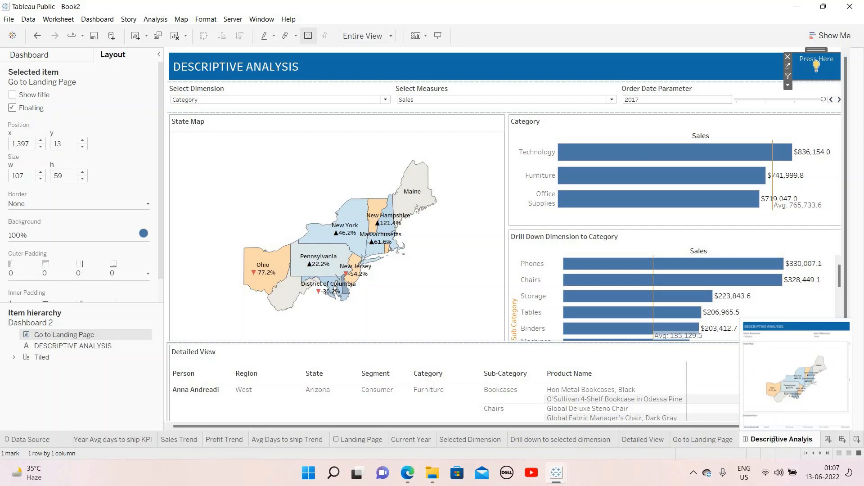
type("sis")
key("Return")
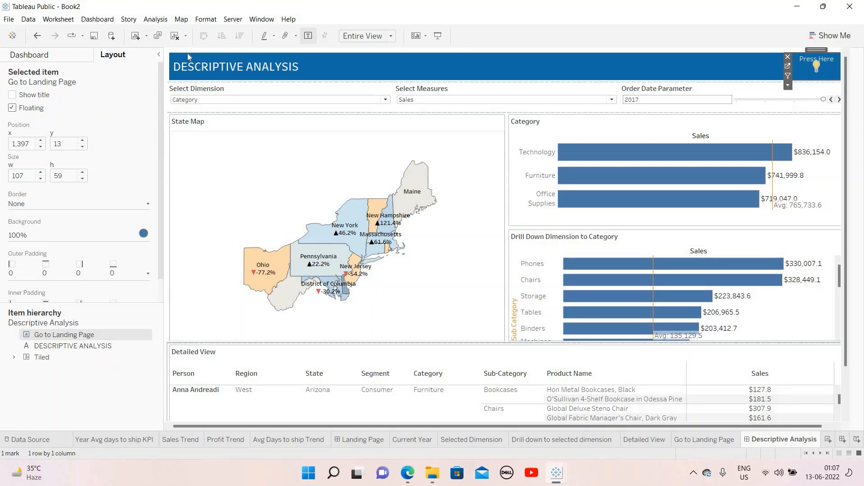
View the Descriptive Analysis dashboard in presentation mode to test its navigation.
left_click(38, 55)
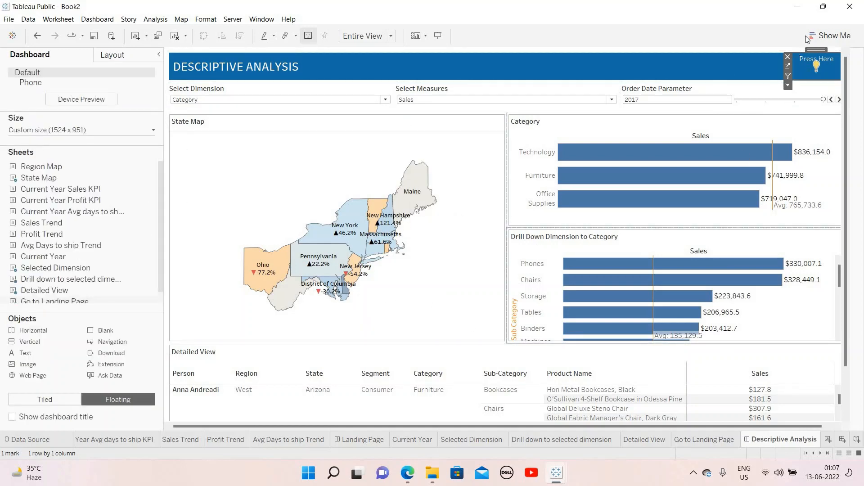
left_click(438, 36)
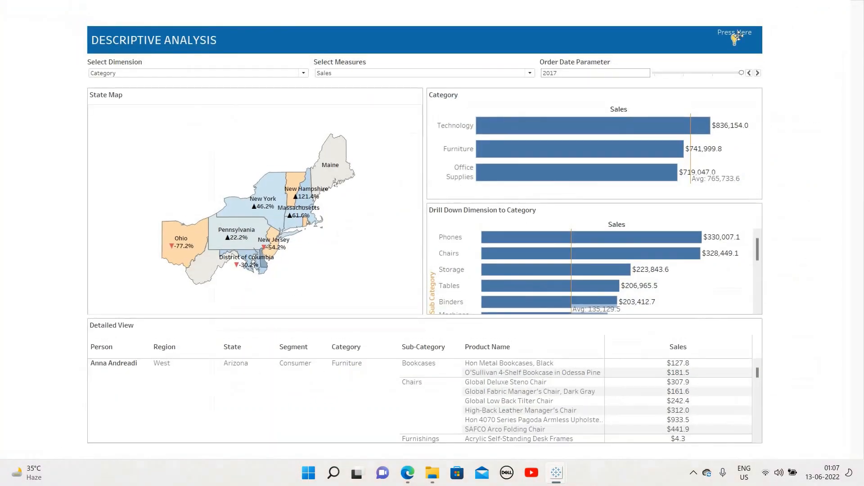